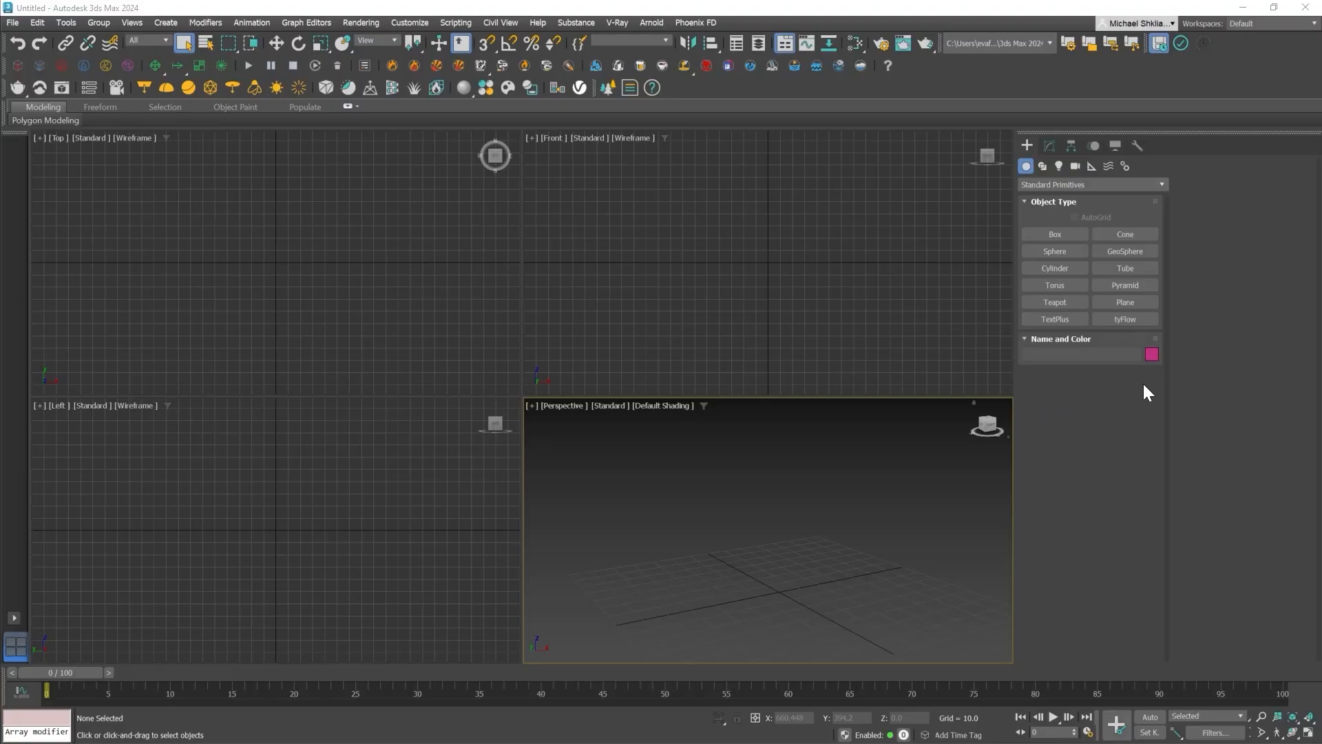
- Draw a gently curving freehand spline rising vertically from the origin in the Front view
{"action": "left_click", "coordinate": [886, 518]}
{"action": "middle_click_drag", "start_coordinate": [801, 179], "coordinate": [755, 266]}
{"action": "left_click", "coordinate": [1044, 166]}
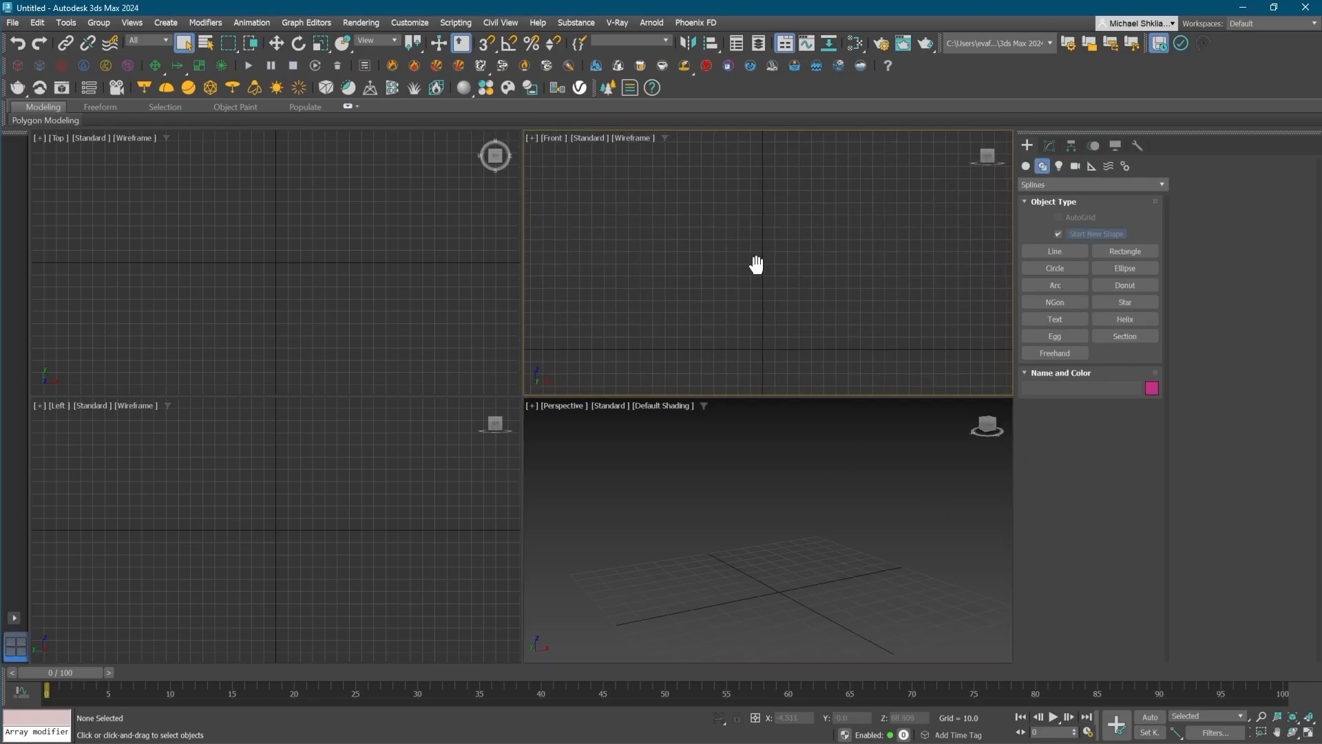
{"action": "left_click", "coordinate": [1068, 353]}
{"action": "middle_click_drag", "start_coordinate": [776, 325], "coordinate": [781, 343]}
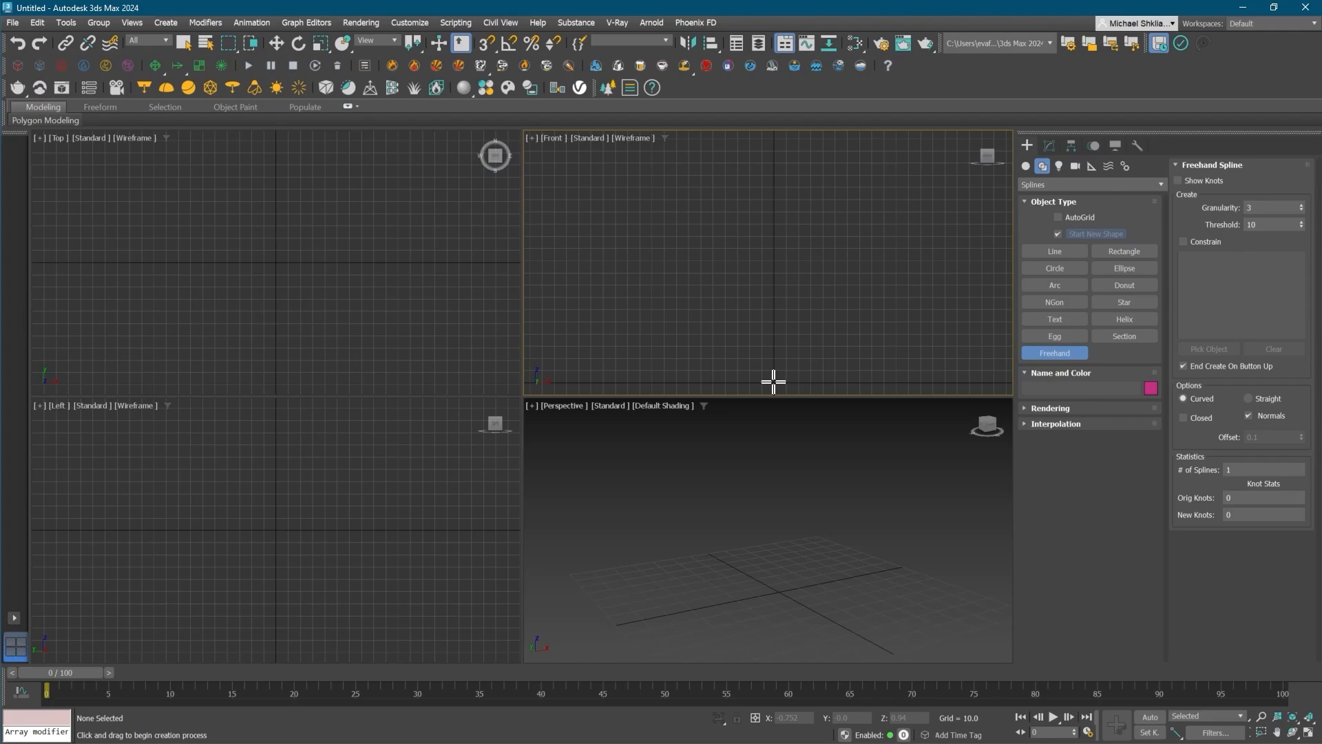
{"action": "mouse_move", "coordinate": [773, 382]}
{"action": "left_mouse_down"}
{"action": "mouse_move", "coordinate": [778, 198]}
{"action": "mouse_move", "coordinate": [763, 71]}
{"action": "left_mouse_up"}
{"action": "scroll", "coordinate": [820, 262], "scroll_direction": "down", "scroll_amount": 4}
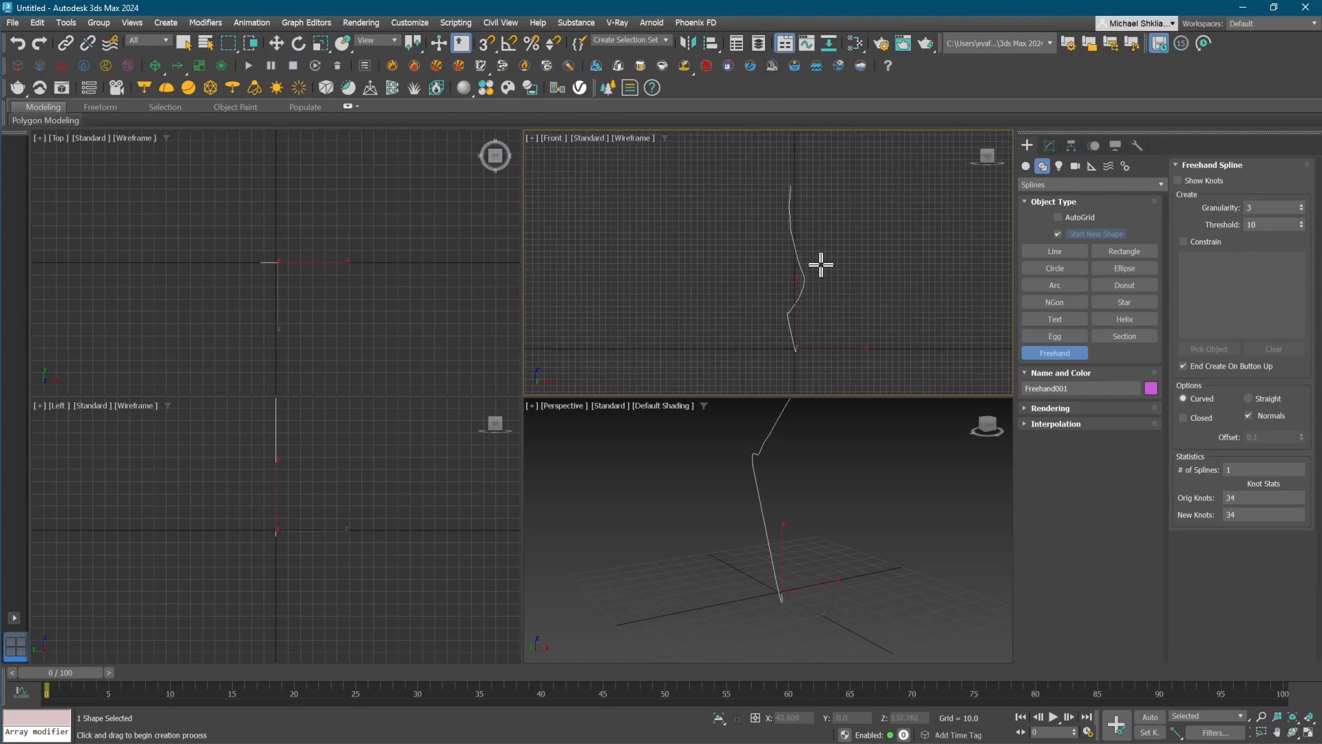
{"action": "mouse_move", "coordinate": [778, 359]}
{"action": "left_mouse_down"}
{"action": "mouse_move", "coordinate": [764, 307]}
{"action": "mouse_move", "coordinate": [782, 116]}
{"action": "left_mouse_up"}
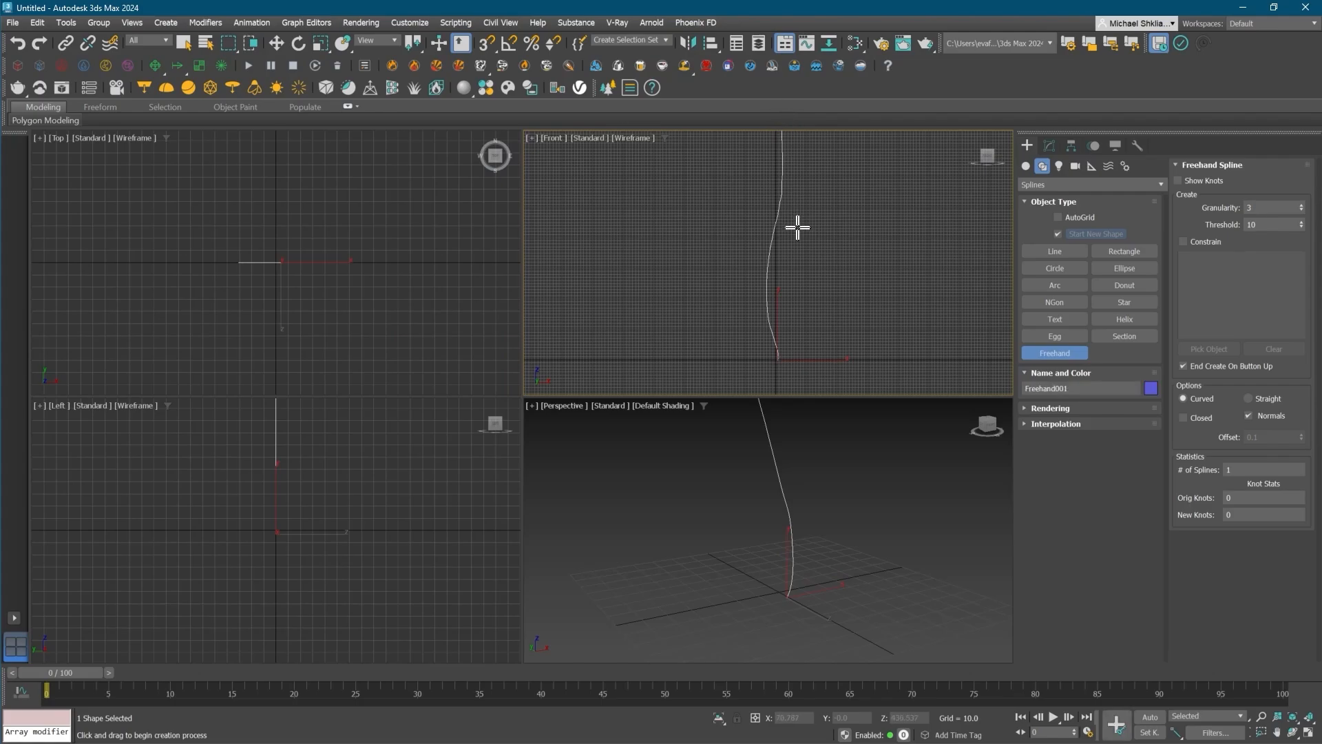
{"action": "right_click", "coordinate": [818, 456]}
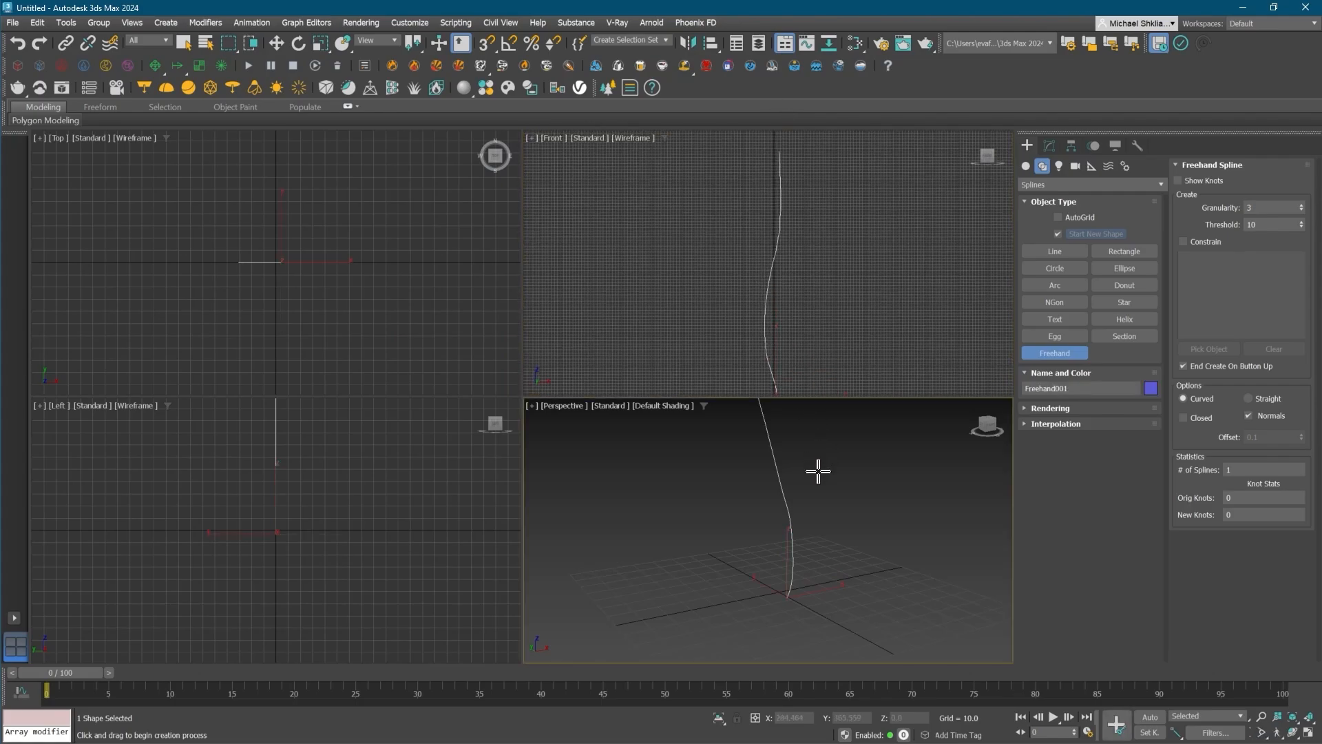
- Maximize the Perspective view, frame the freehand spline and examine its shape, leaving it deselected
{"action": "key", "text": "alt+w"}
{"action": "right_click", "coordinate": [729, 406]}
{"action": "key", "text": "z"}
{"action": "scroll", "coordinate": [641, 423], "scroll_direction": "down", "scroll_amount": 4}
{"action": "mouse_move", "coordinate": [654, 434]}
{"action": "middle_mouse_down", "text": "alt"}
{"action": "mouse_move", "coordinate": [639, 423]}
{"action": "mouse_move", "coordinate": [675, 427]}
{"action": "middle_mouse_up", "text": "alt"}
{"action": "scroll", "coordinate": [620, 458], "scroll_direction": "up", "scroll_amount": 3}
{"action": "middle_click_drag", "start_coordinate": [611, 463], "coordinate": [639, 436], "text": "alt"}
{"action": "scroll", "coordinate": [639, 436], "scroll_direction": "up", "scroll_amount": 2}
{"action": "scroll", "coordinate": [642, 445], "scroll_direction": "down", "scroll_amount": 3}
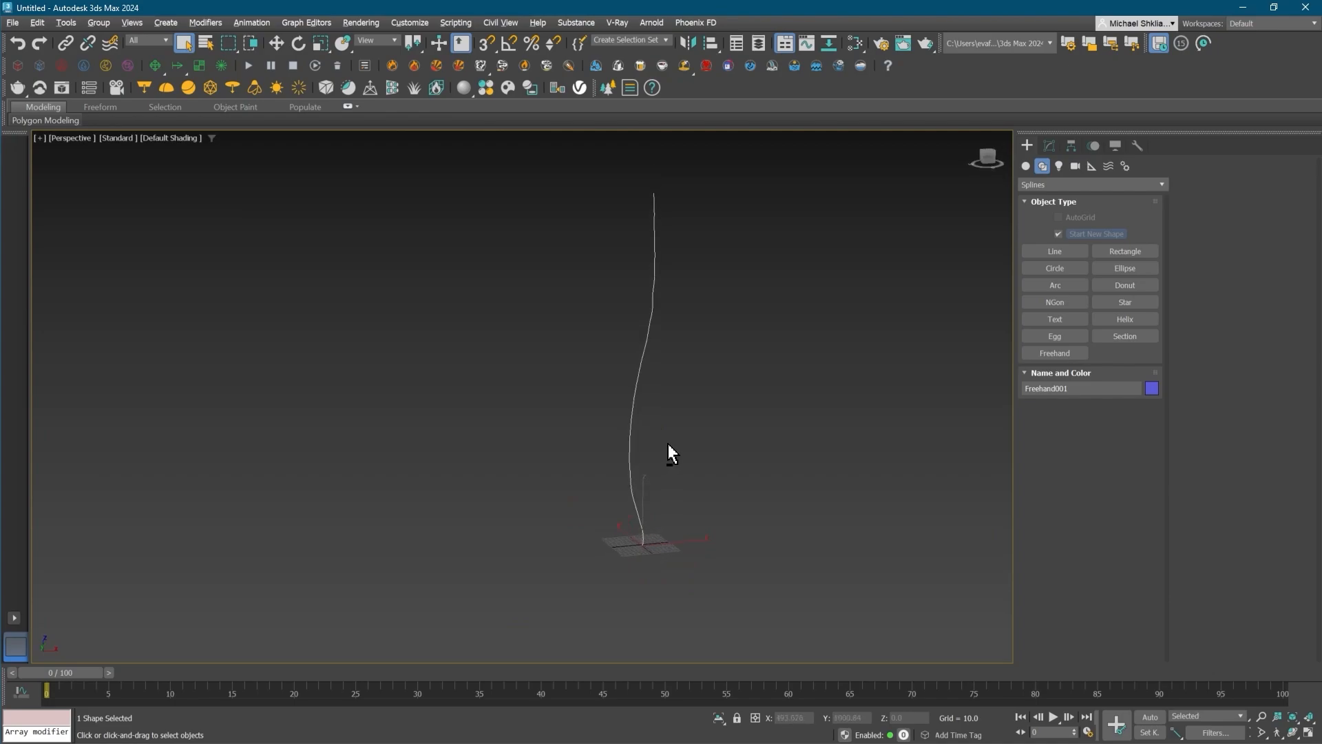
{"action": "left_click", "coordinate": [904, 373]}
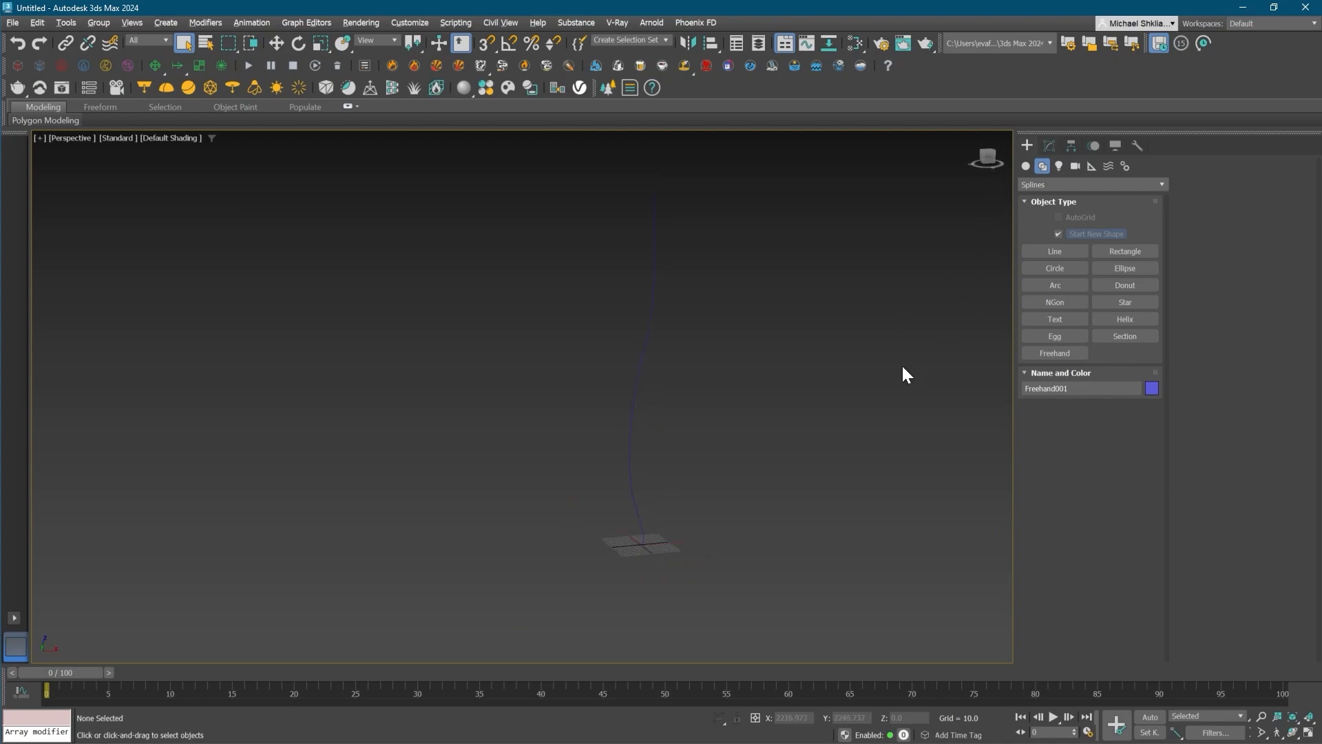
- Create a tyFlow object near the spline's base and open its editor
{"action": "left_click", "coordinate": [1025, 167]}
{"action": "left_click", "coordinate": [1134, 318]}
{"action": "mouse_move", "coordinate": [677, 530]}
{"action": "left_mouse_down"}
{"action": "mouse_move", "coordinate": [687, 545]}
{"action": "mouse_move", "coordinate": [679, 535]}
{"action": "left_mouse_up"}
{"action": "right_click", "coordinate": [844, 427]}
{"action": "left_click", "coordinate": [1051, 145]}
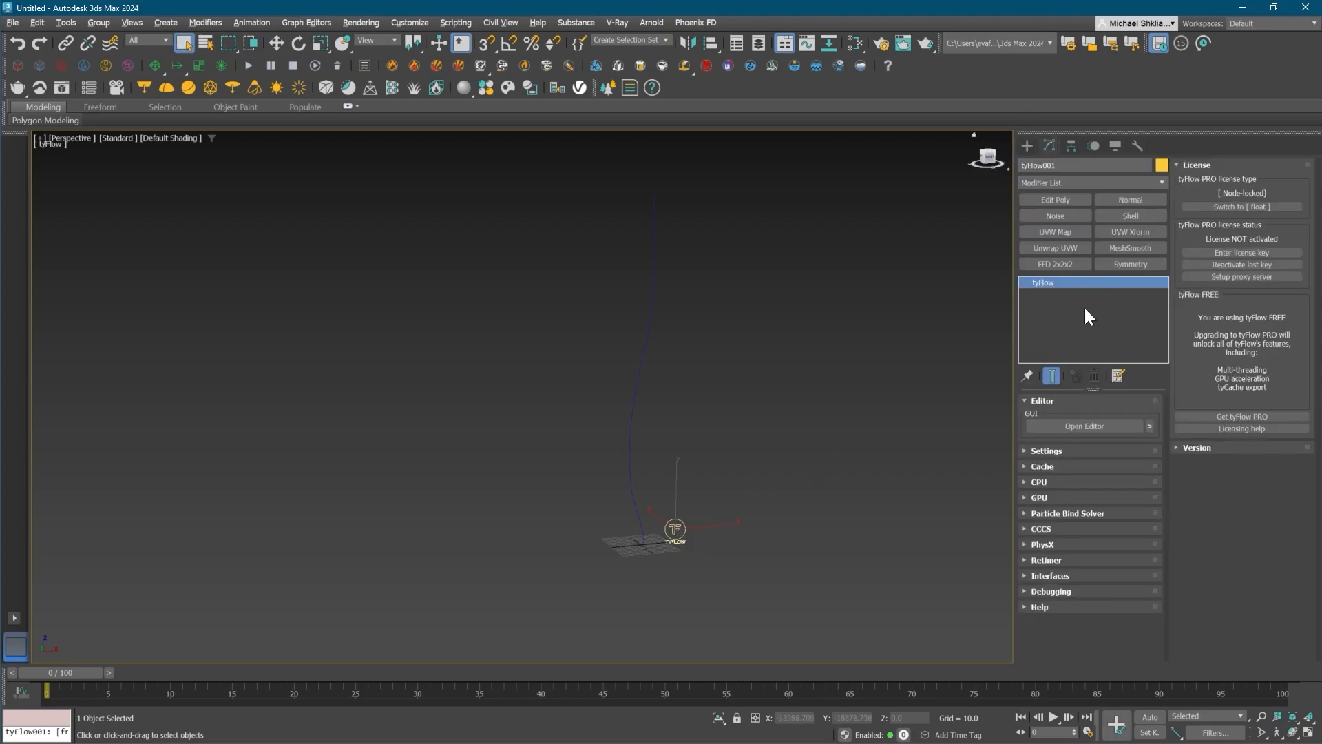
{"action": "left_click", "coordinate": [1093, 425]}
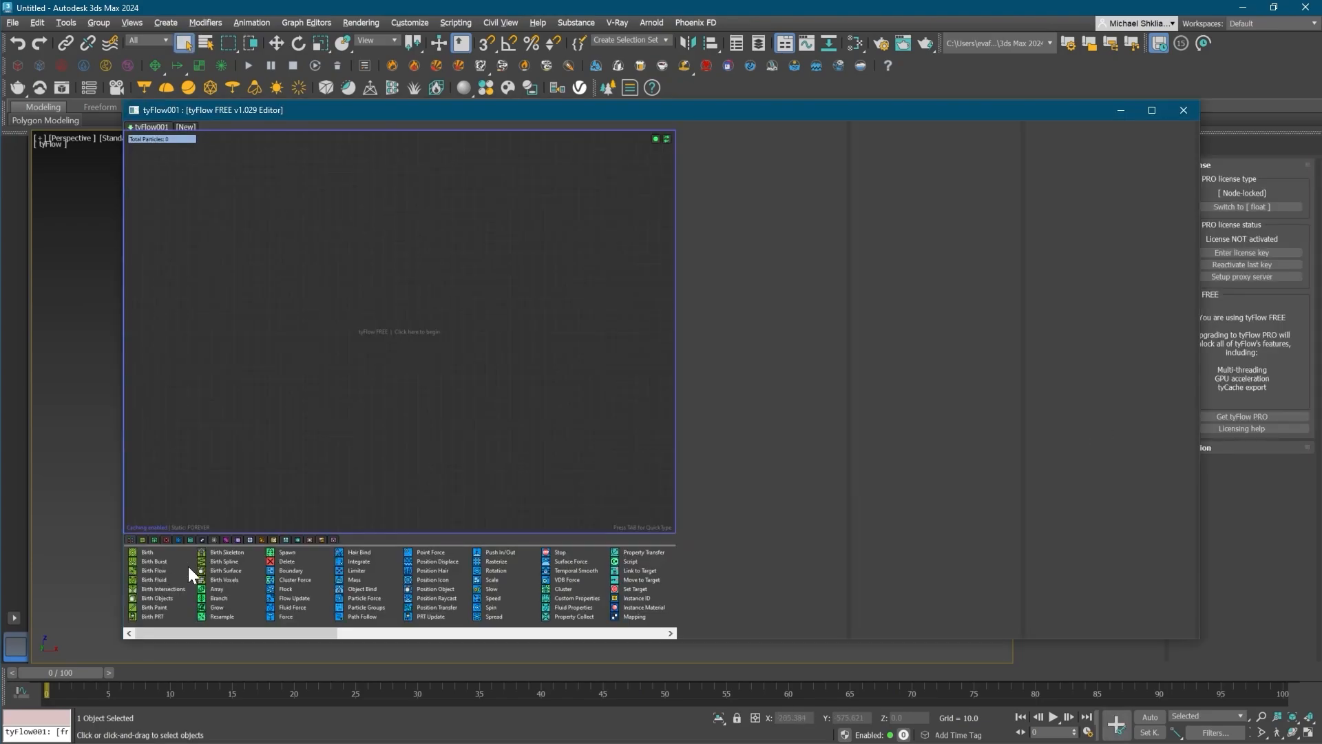
- Add a Birth Spline operator in a new event and pick the freehand spline as its source
{"action": "left_click_drag", "start_coordinate": [221, 561], "coordinate": [370, 281]}
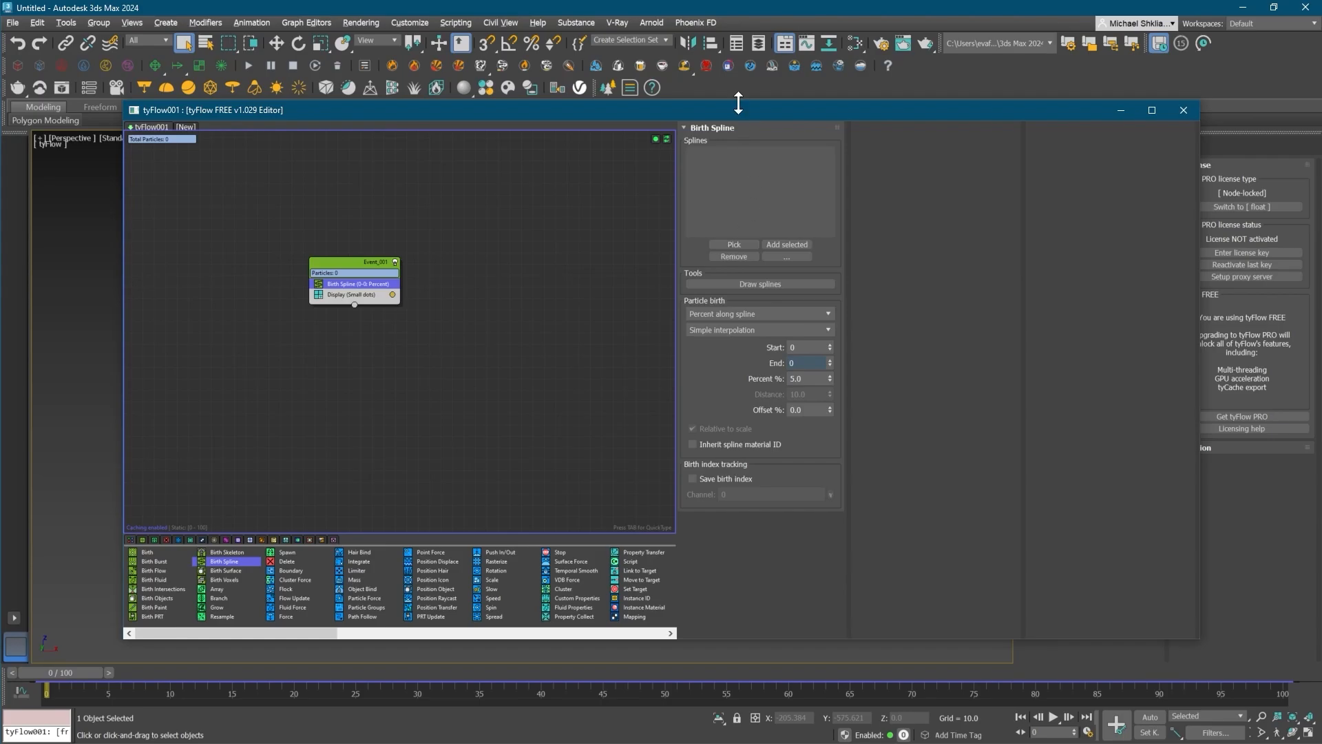
{"action": "left_click_drag", "start_coordinate": [738, 102], "coordinate": [687, 355]}
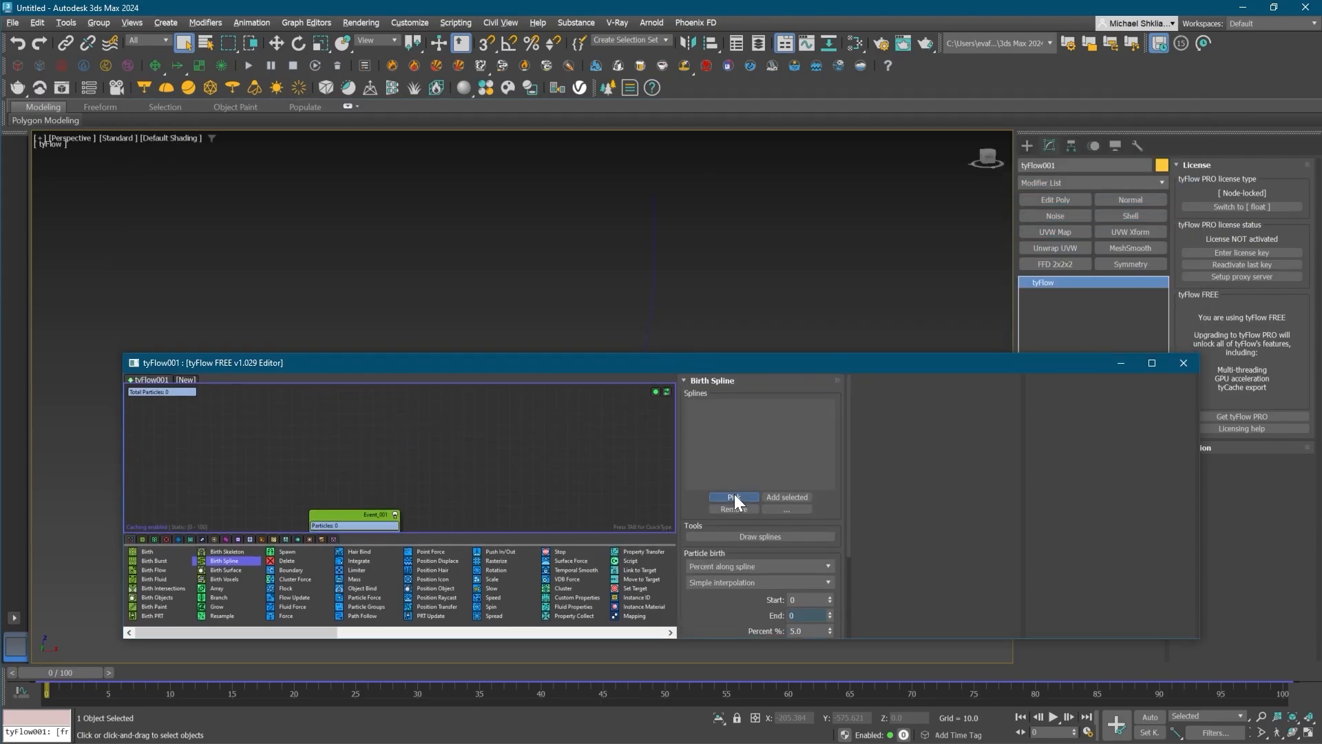
{"action": "left_click", "coordinate": [652, 275]}
{"action": "left_click", "coordinate": [760, 244]}
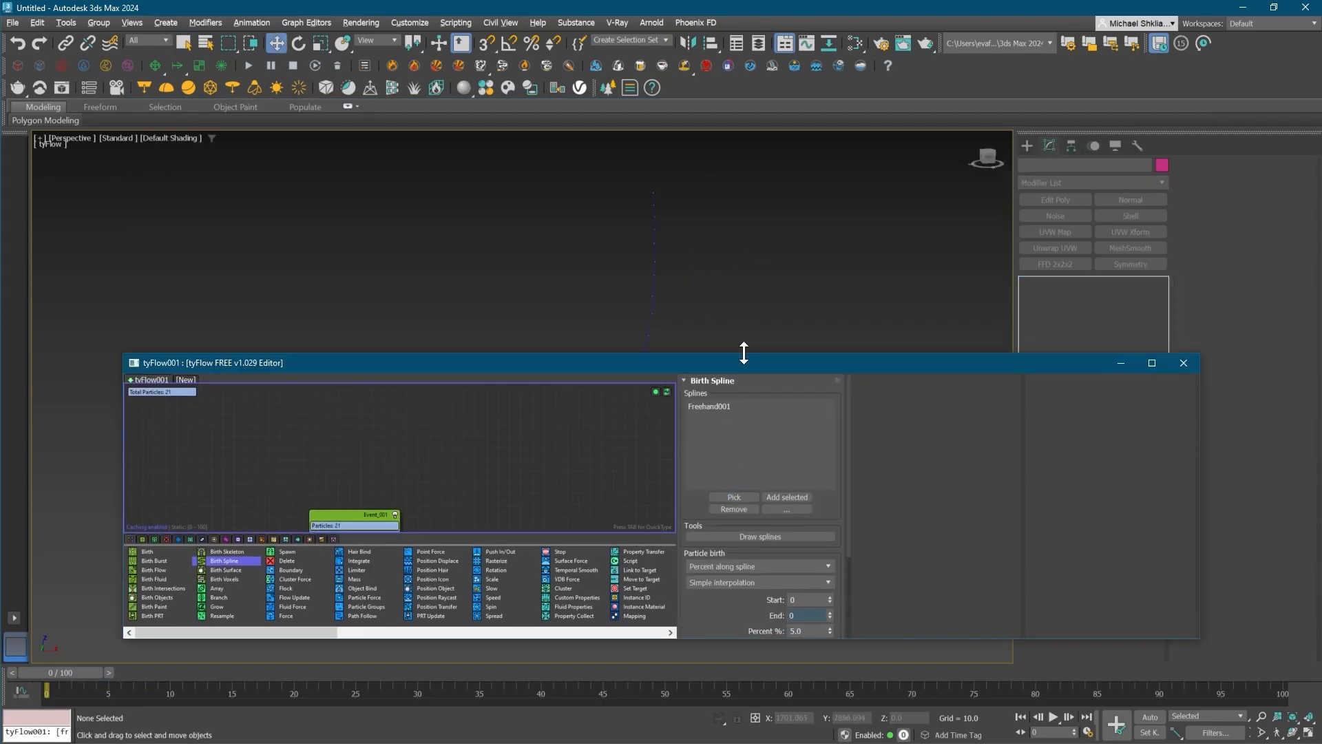
{"action": "left_click_drag", "start_coordinate": [743, 352], "coordinate": [744, 136]}
- Add a Shape operator to the event and set the Display operator's mode to Geometry
{"action": "key", "text": "Tab"}
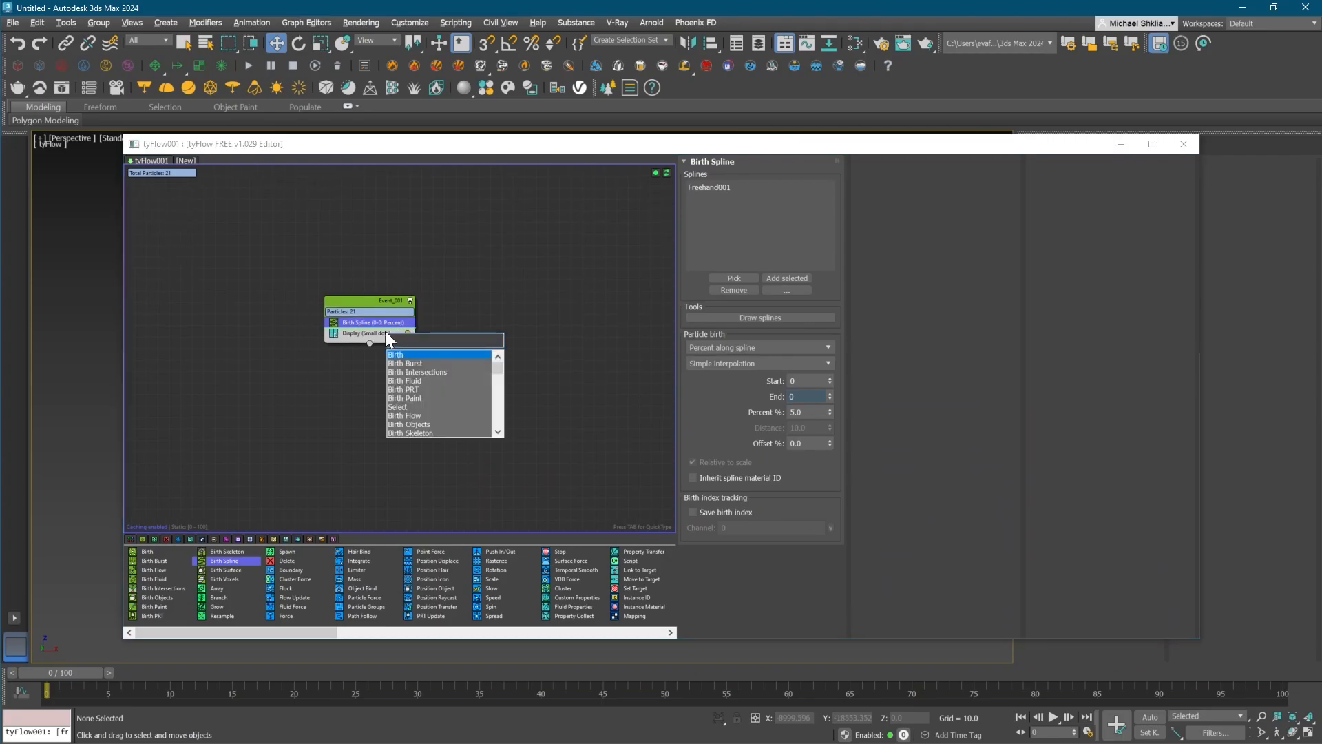
{"action": "type", "text": "sha"}
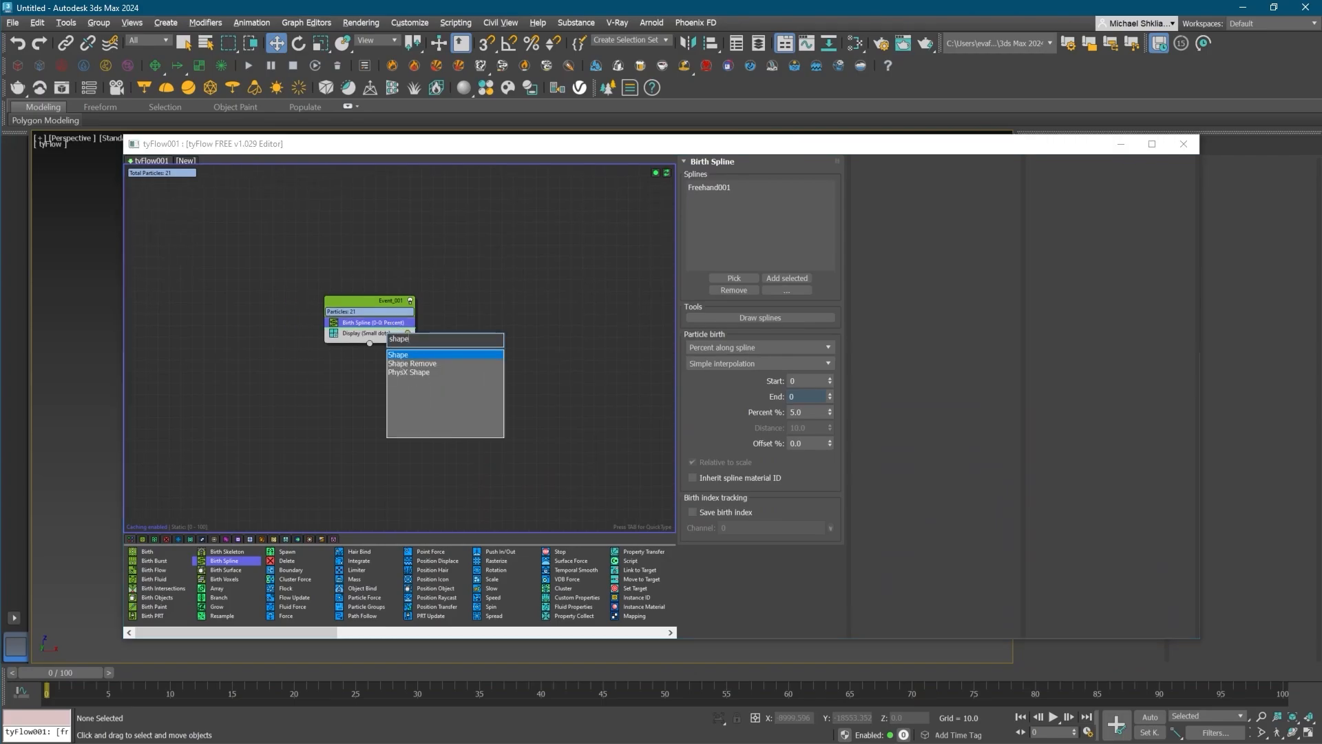
{"action": "type", "text": "pe"}
{"action": "key", "text": "Return"}
{"action": "left_click", "coordinate": [390, 343]}
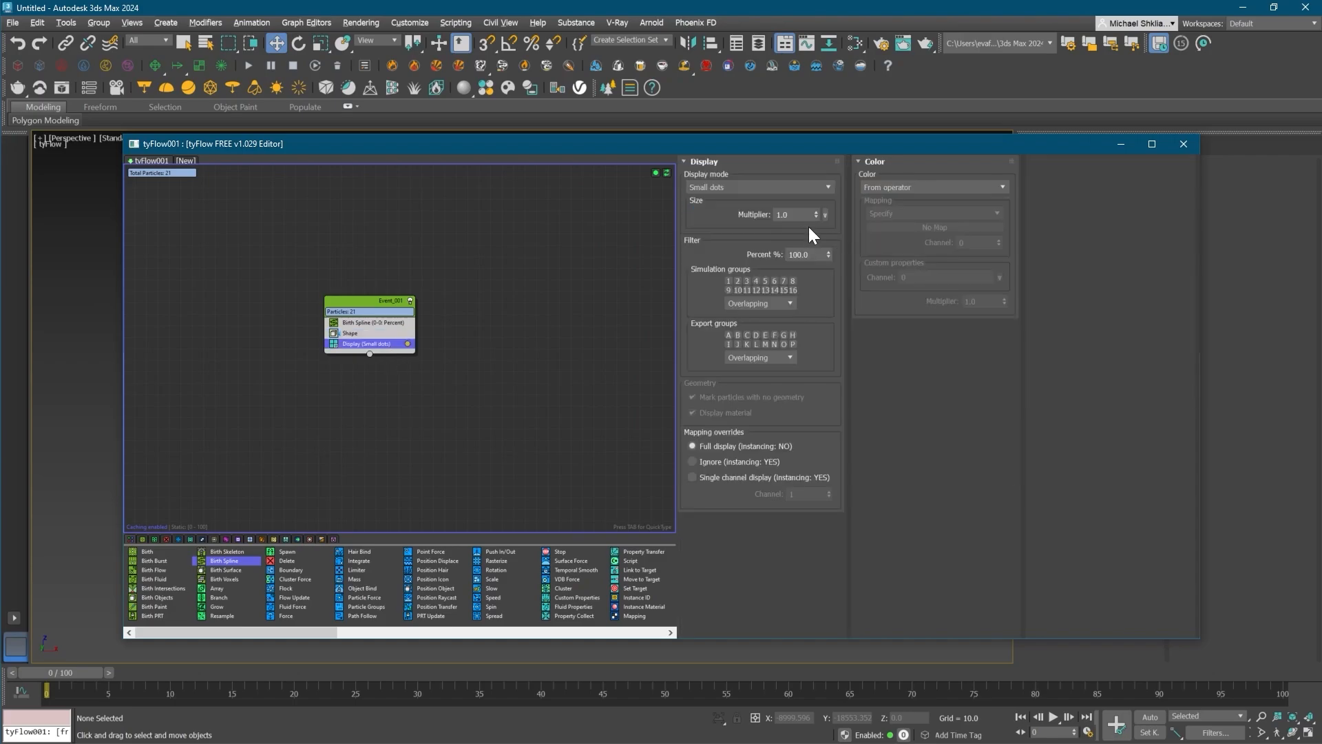
{"action": "left_click", "coordinate": [792, 188]}
{"action": "left_click", "coordinate": [751, 278]}
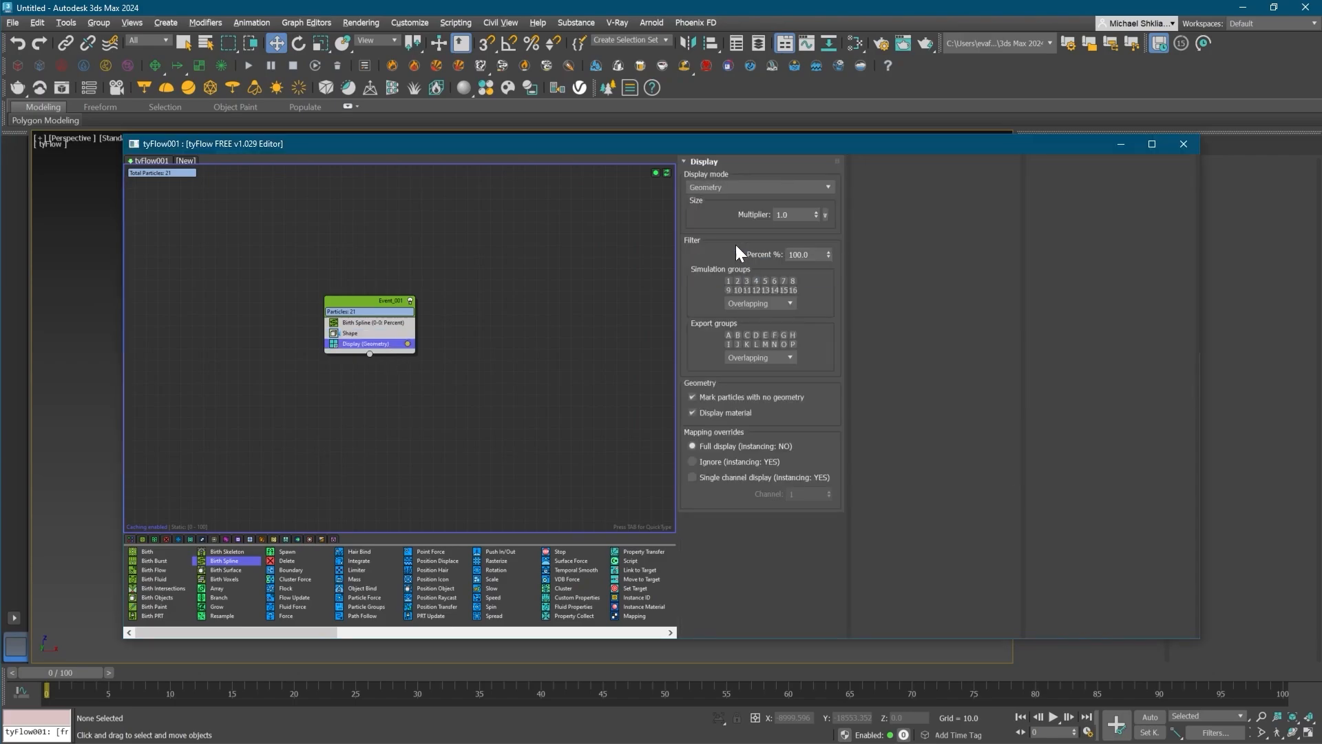
- Set the Shape operator's 3D mesh to Geosphere (LowRes)
{"action": "left_click", "coordinate": [382, 331]}
{"action": "left_click", "coordinate": [926, 203]}
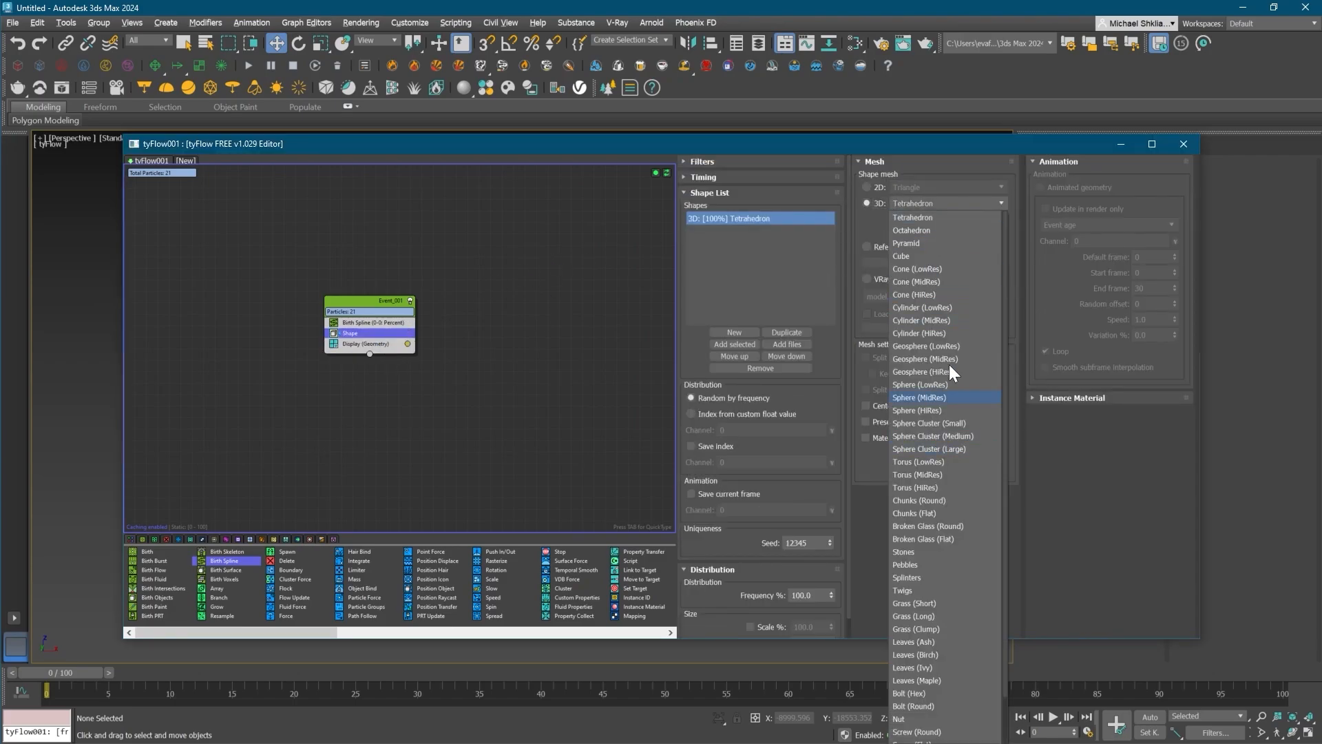
{"action": "left_click", "coordinate": [951, 347]}
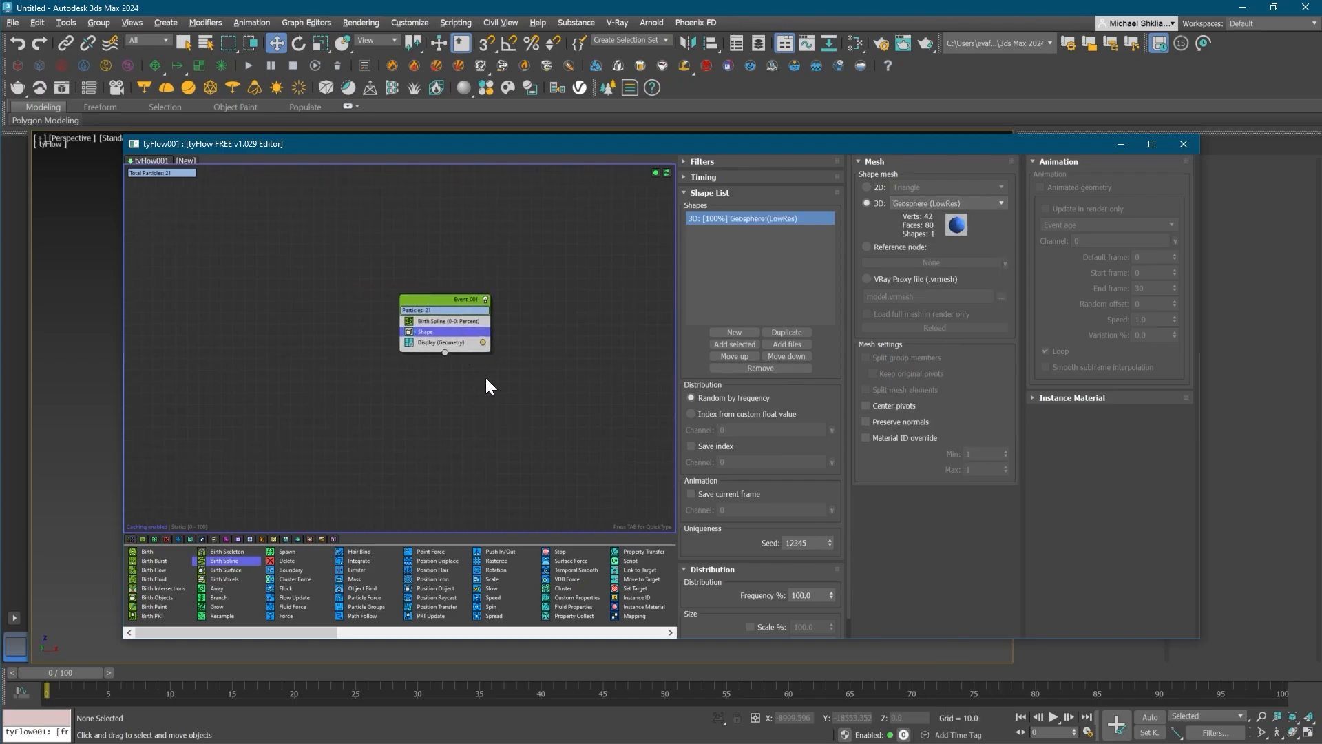
- Add a Scale operator to the event between Shape and Display
{"action": "key", "text": "Tab"}
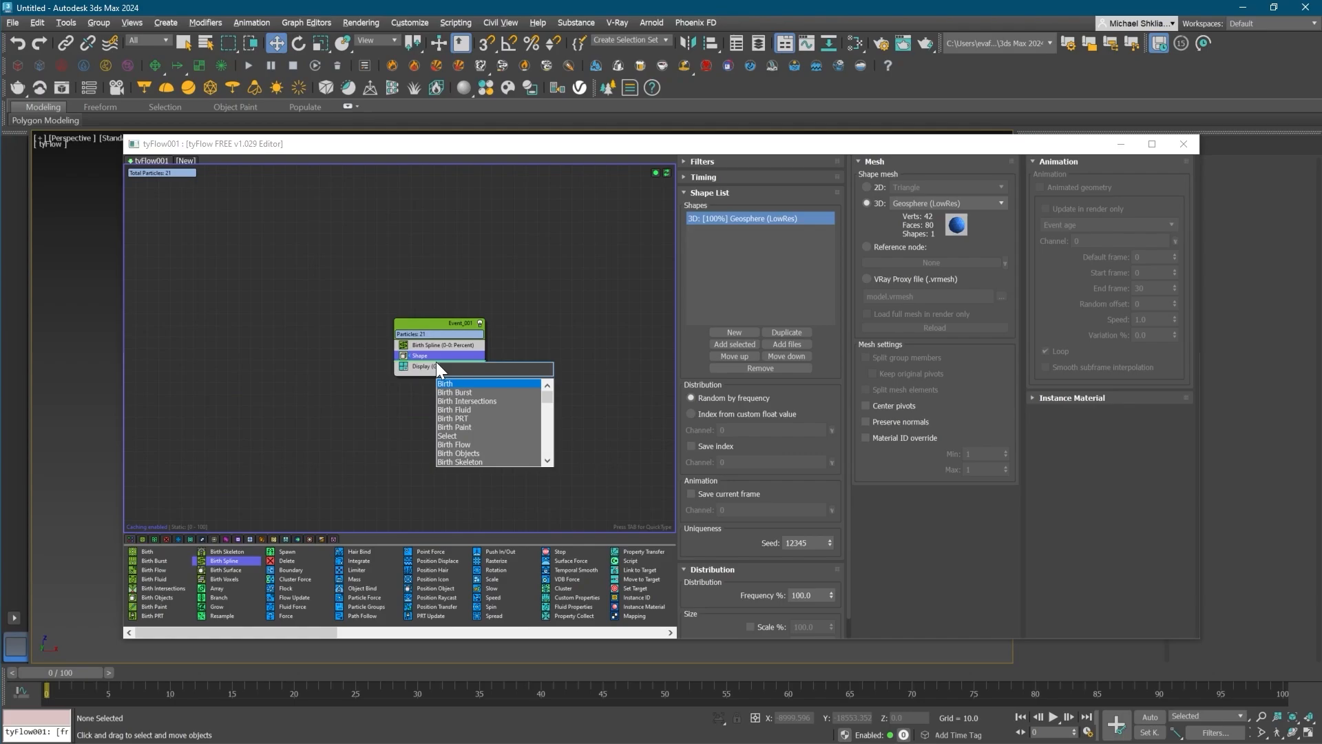
{"action": "type", "text": "scale"}
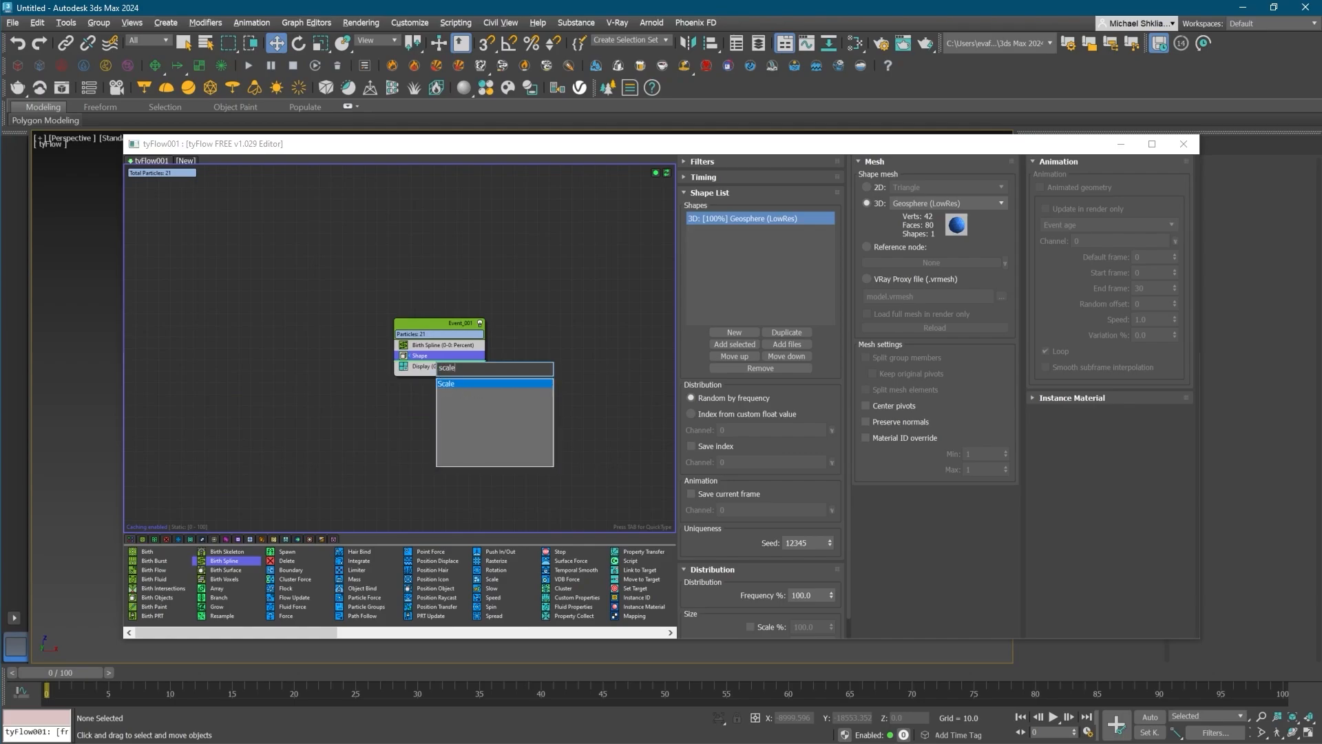
{"action": "key", "text": "Return"}
- Narrow the tyFlow editor and place it beside the spline, with both the event and the spline in view
{"action": "left_click_drag", "start_coordinate": [534, 145], "coordinate": [551, 174]}
{"action": "left_click_drag", "start_coordinate": [1217, 335], "coordinate": [493, 330]}
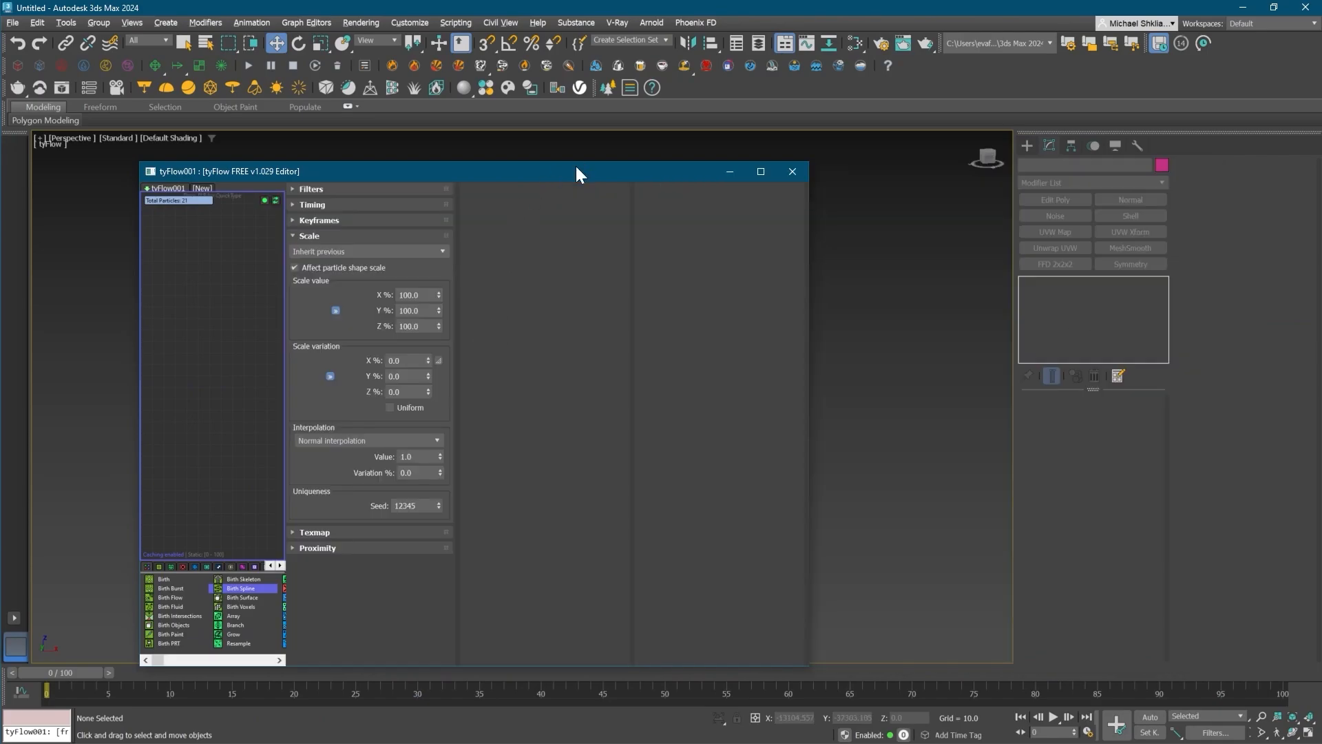
{"action": "left_click_drag", "start_coordinate": [576, 166], "coordinate": [425, 155]}
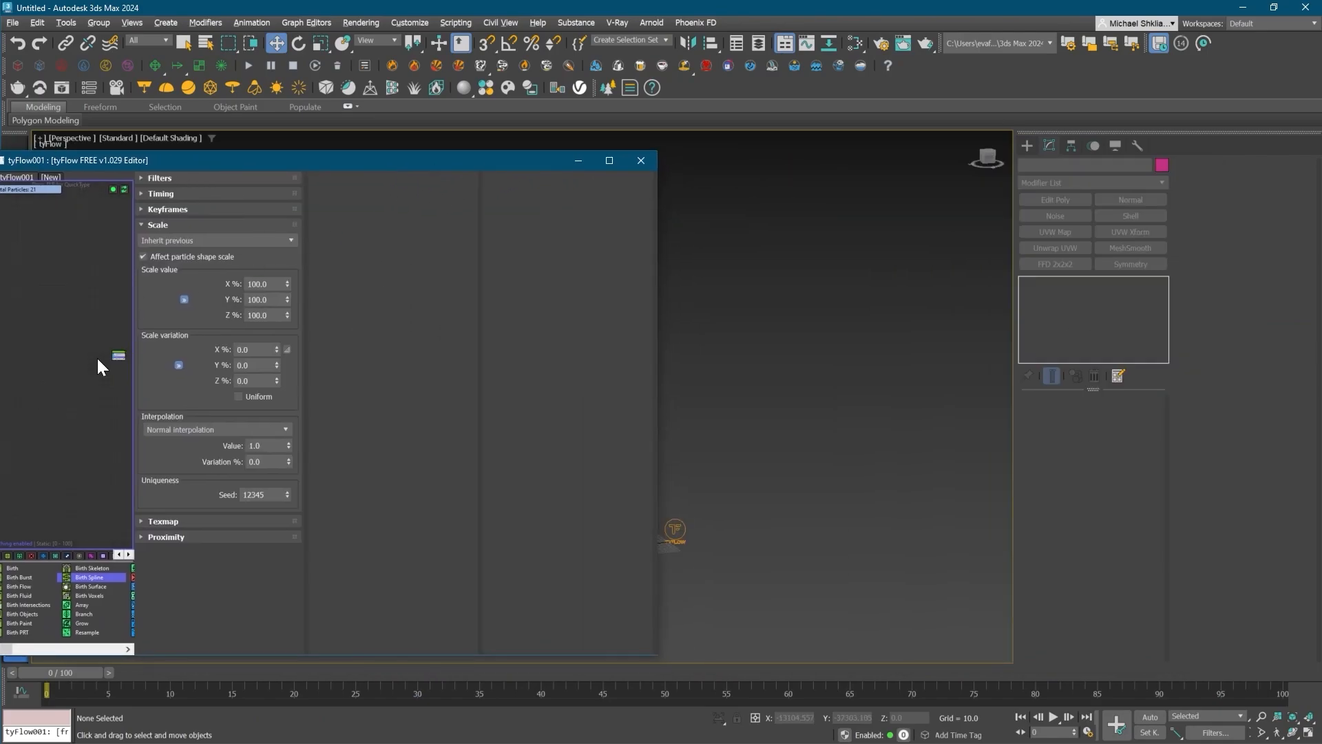
{"action": "scroll", "coordinate": [40, 358], "scroll_direction": "up", "scroll_amount": 10}
{"action": "middle_click_drag", "start_coordinate": [41, 358], "coordinate": [60, 366]}
{"action": "middle_click_drag", "start_coordinate": [675, 441], "coordinate": [831, 430]}
{"action": "scroll", "coordinate": [826, 474], "scroll_direction": "up", "scroll_amount": 5}
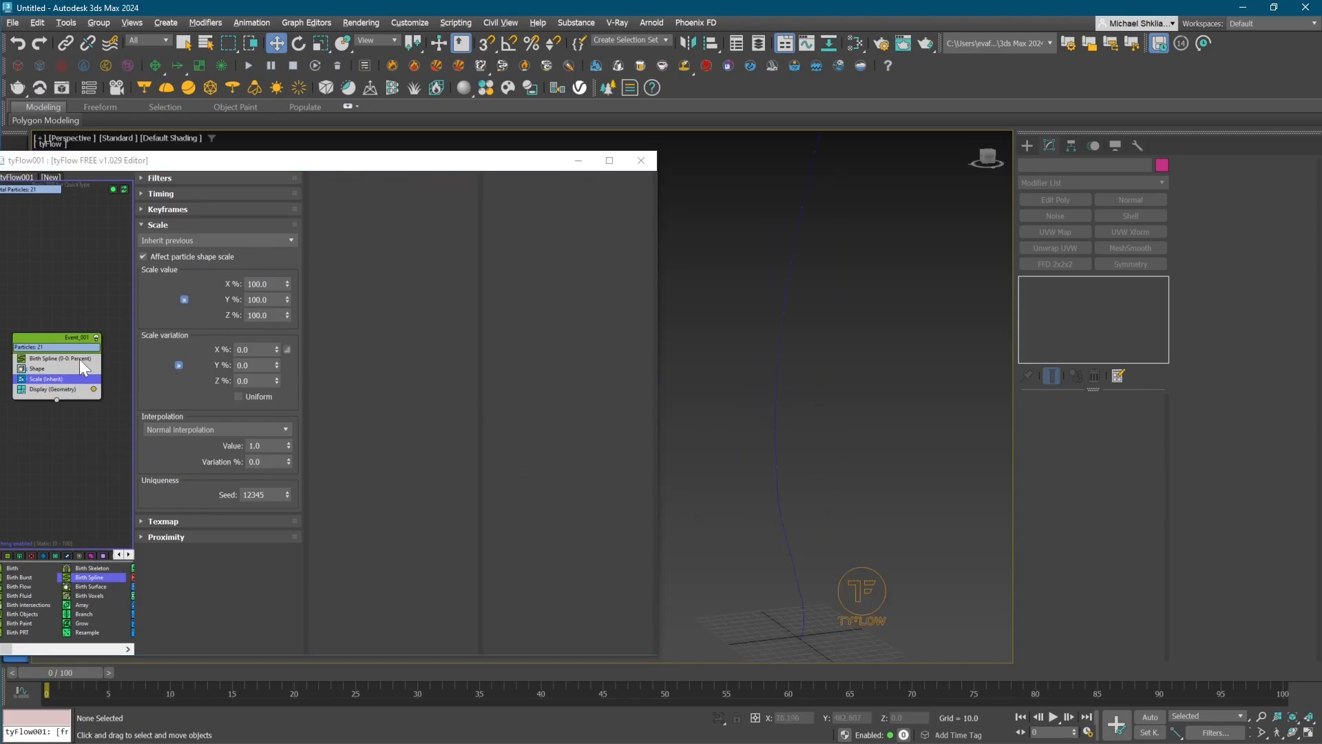
- Try a Birth Spline percent of 0.5 and settle on 1.0 for the particle spacing
{"action": "left_click", "coordinate": [56, 359]}
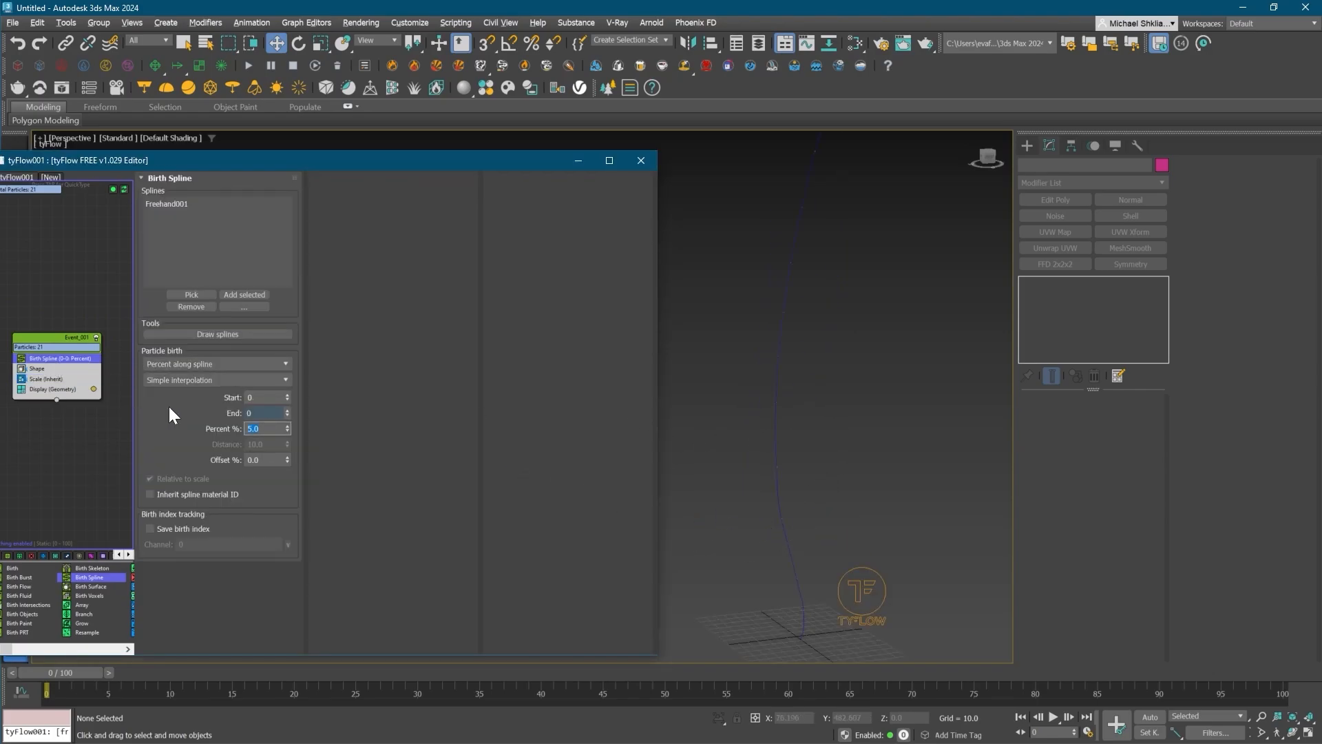
{"action": "type", "text": "1"}
{"action": "key", "text": "Return"}
{"action": "key", "text": "Return"}
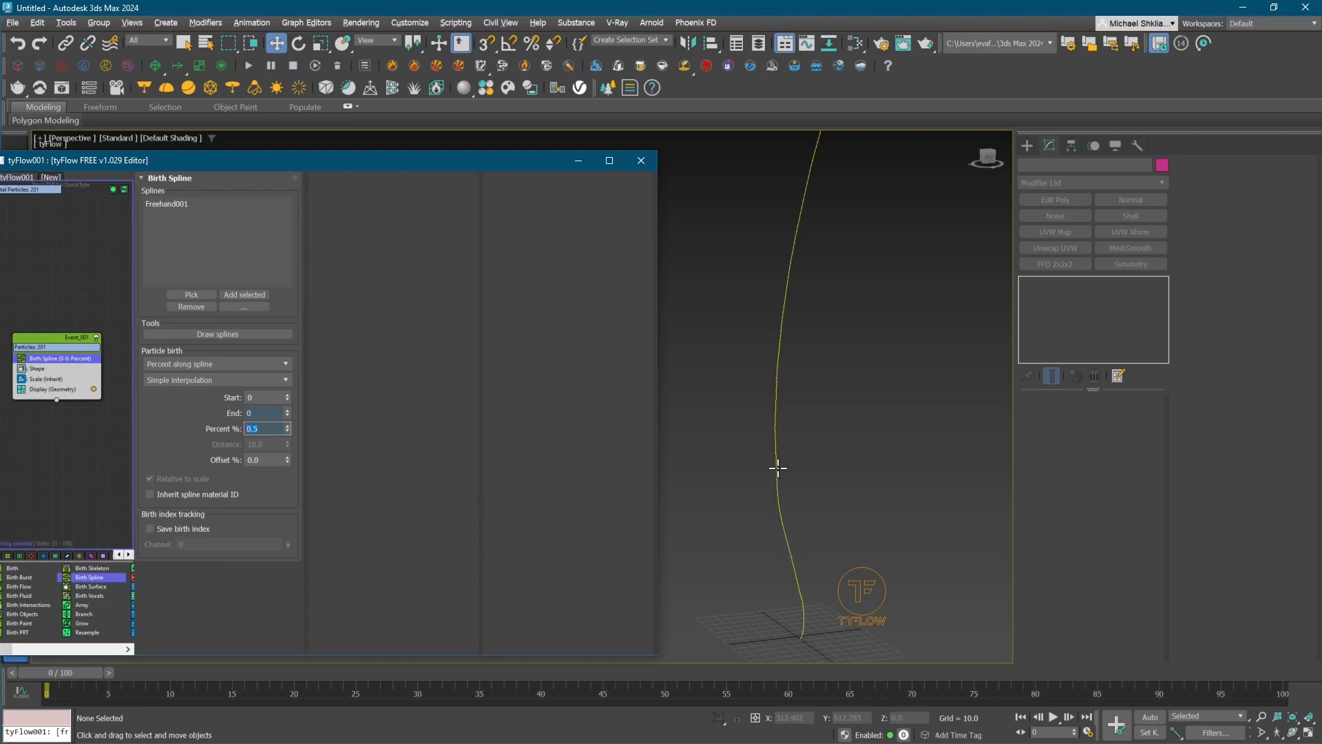
{"action": "middle_click_drag", "start_coordinate": [821, 468], "coordinate": [794, 491]}
{"action": "scroll", "coordinate": [774, 425], "scroll_direction": "down", "scroll_amount": 2}
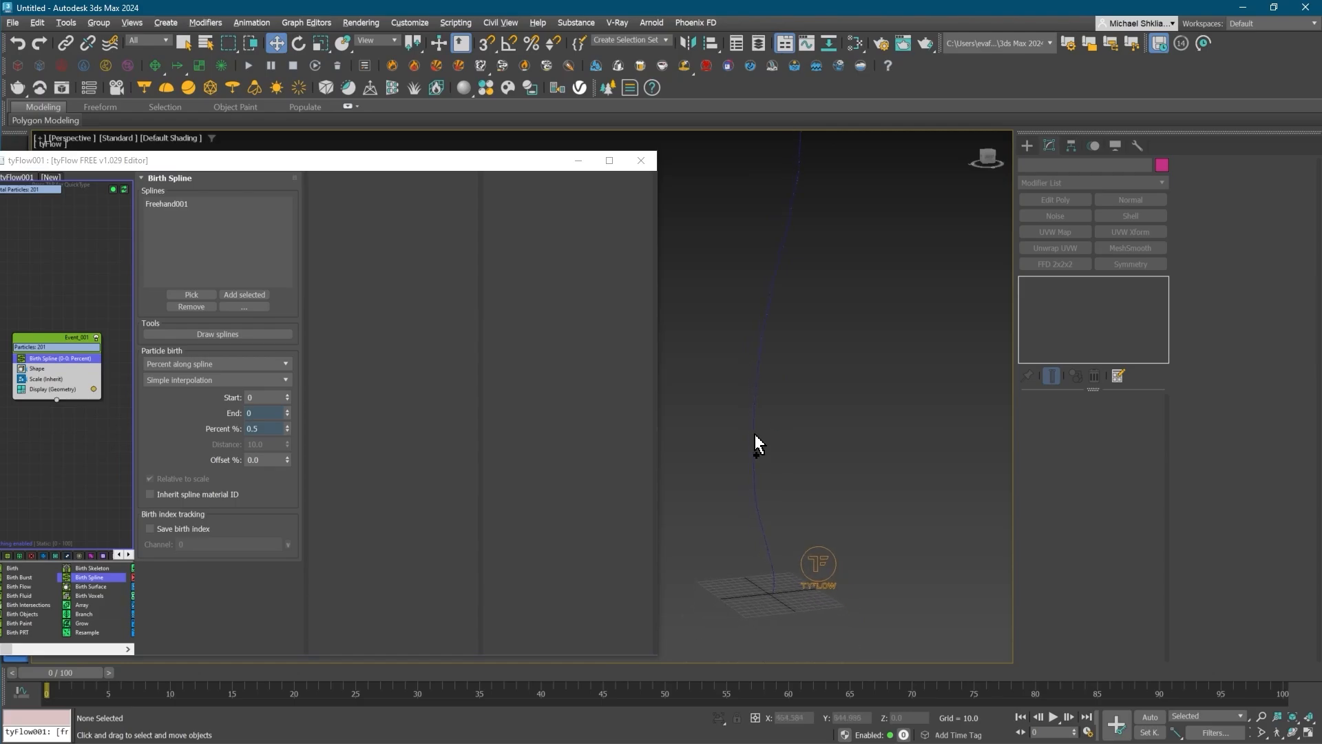
{"action": "middle_click_drag", "start_coordinate": [71, 364], "coordinate": [99, 381]}
{"action": "middle_click_drag", "start_coordinate": [783, 379], "coordinate": [791, 452]}
{"action": "scroll", "coordinate": [792, 452], "scroll_direction": "down", "scroll_amount": 3}
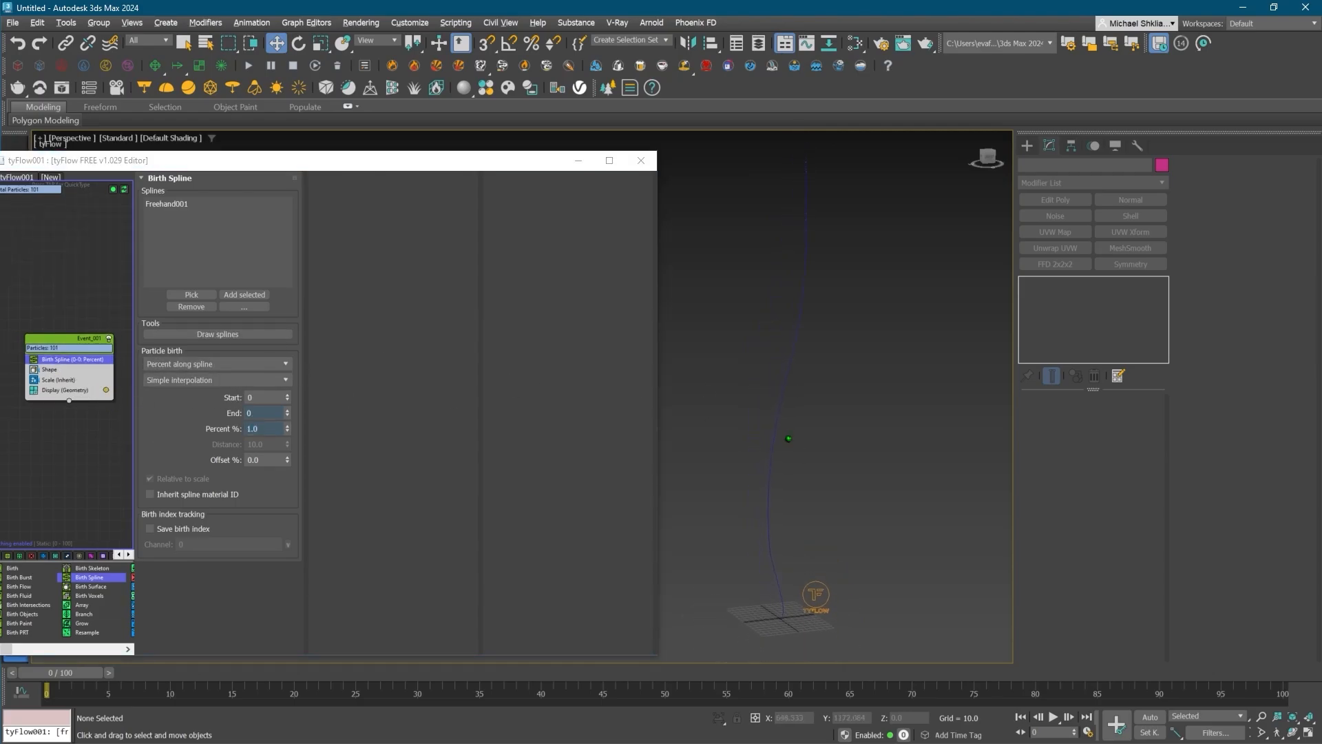
- Set the Scale operator's value to 1000% on all axes, and raise it further until the spheres form a continuous strand
{"action": "left_click", "coordinate": [71, 380]}
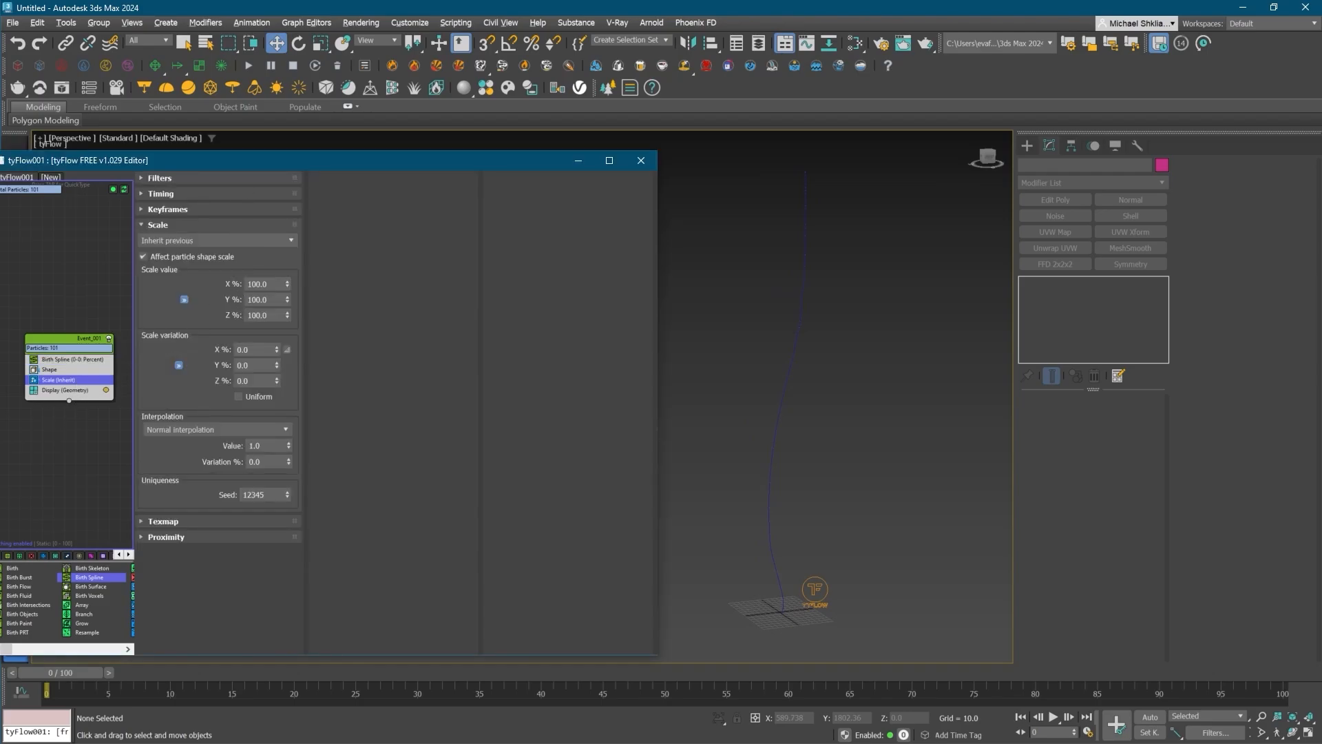
{"action": "double_click", "coordinate": [259, 284]}
{"action": "type", "text": "1000"}
{"action": "key", "text": "Return"}
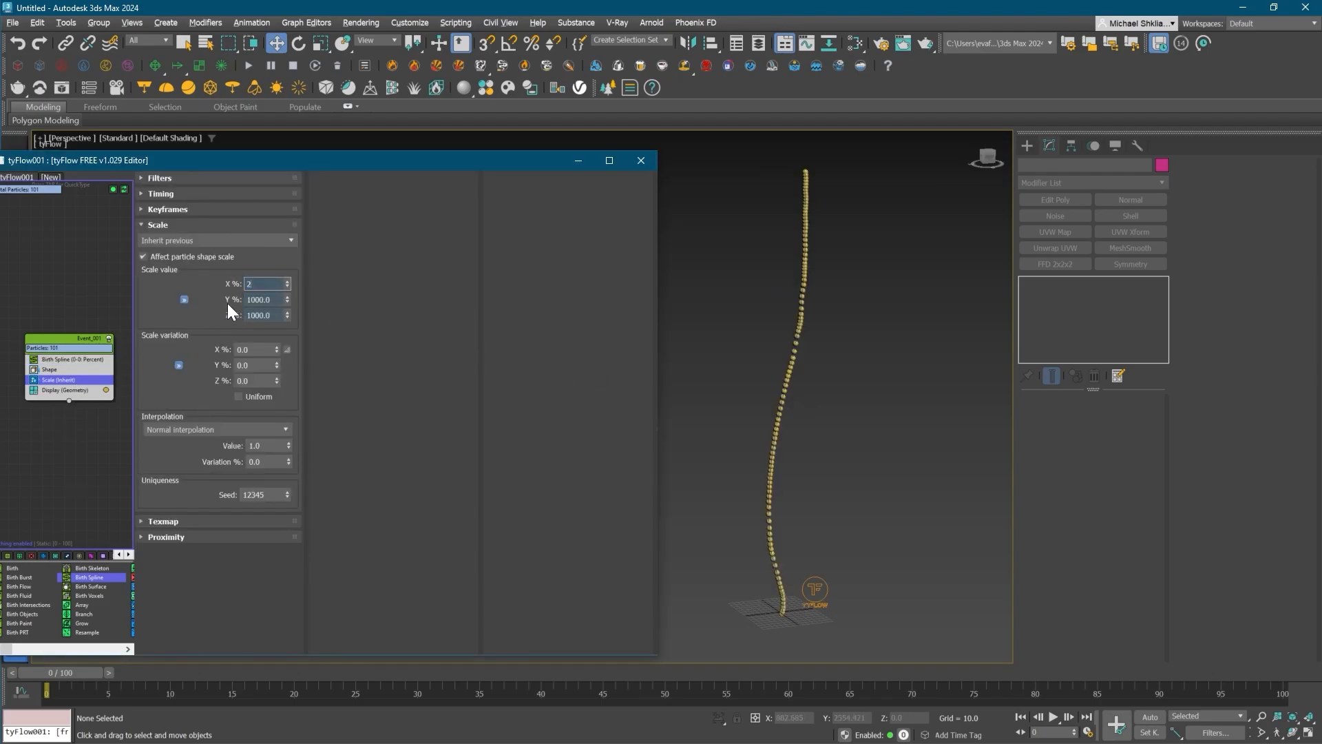
{"action": "key", "text": "Return"}
{"action": "middle_click_drag", "start_coordinate": [796, 501], "coordinate": [760, 514]}
- Add a Property Test operator to the event between Scale and Display
{"action": "left_click_drag", "start_coordinate": [337, 169], "coordinate": [393, 145]}
{"action": "left_click", "coordinate": [138, 338]}
{"action": "middle_click_drag", "start_coordinate": [148, 379], "coordinate": [105, 389]}
{"action": "left_click", "coordinate": [106, 395]}
{"action": "key", "text": "Tab"}
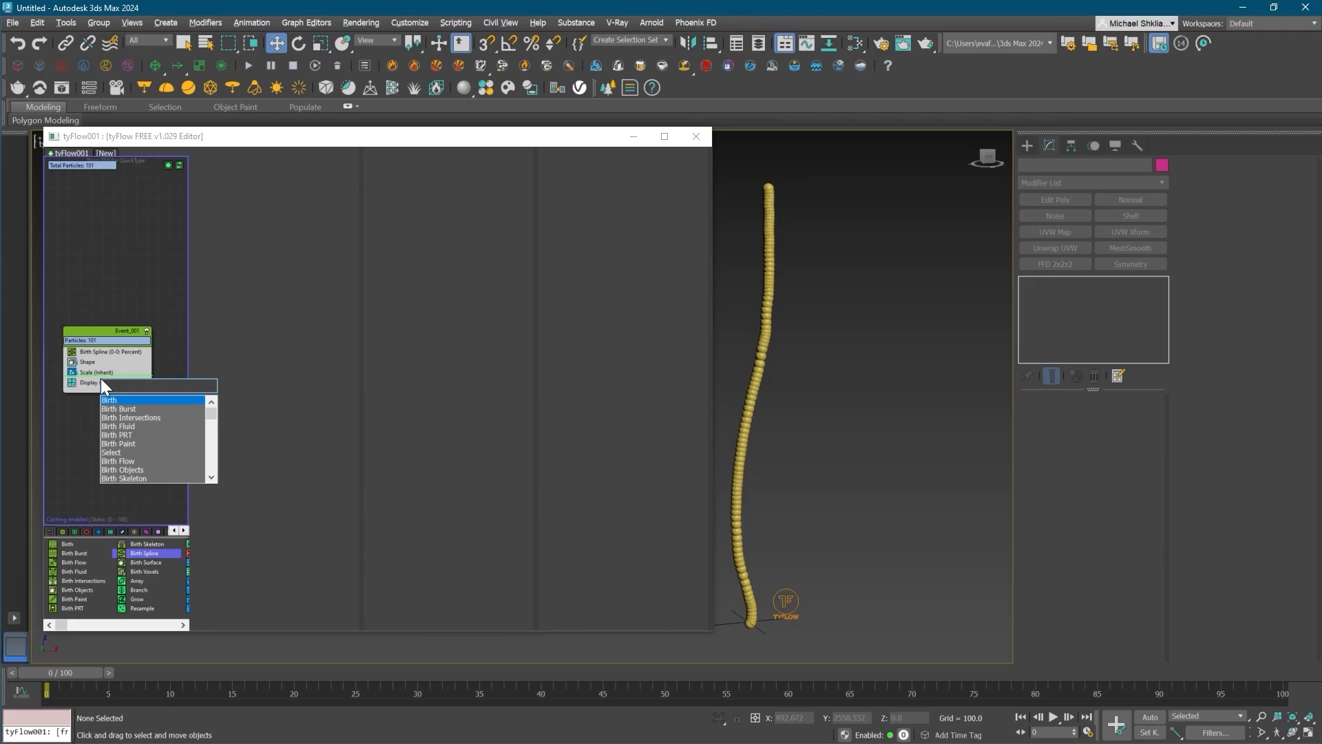
{"action": "type", "text": "property"}
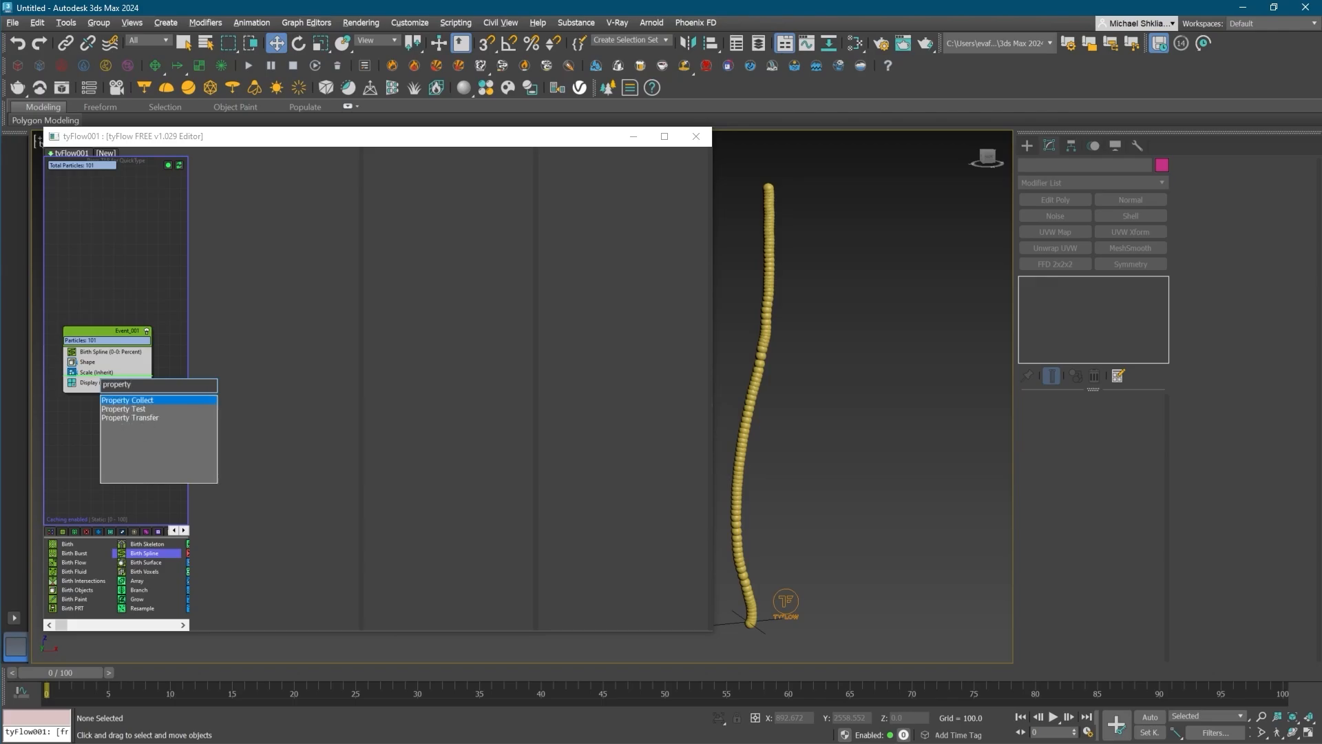
{"action": "key", "text": "Down"}
{"action": "key", "text": "Return"}
- Set the Property Test to check whether Position Z is less than 0.0
{"action": "left_click", "coordinate": [255, 227]}
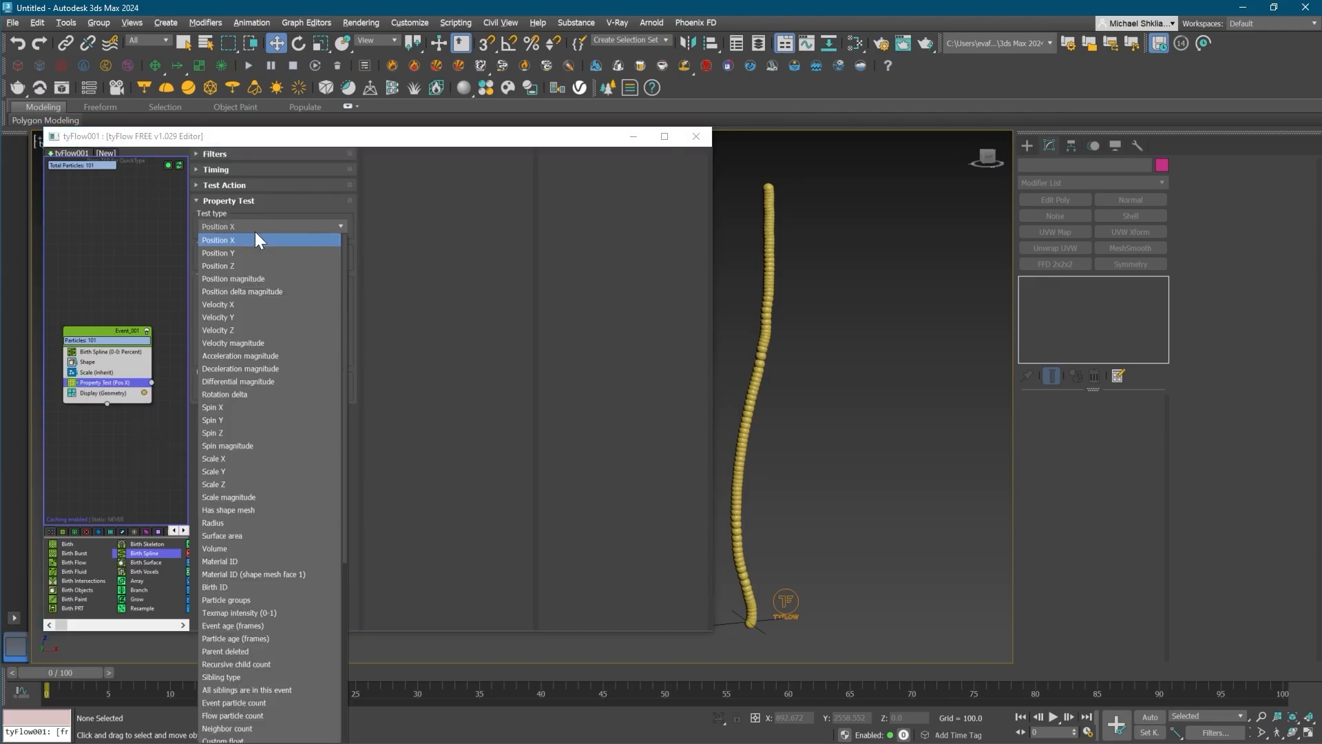
{"action": "left_click", "coordinate": [253, 267]}
{"action": "left_click", "coordinate": [279, 301]}
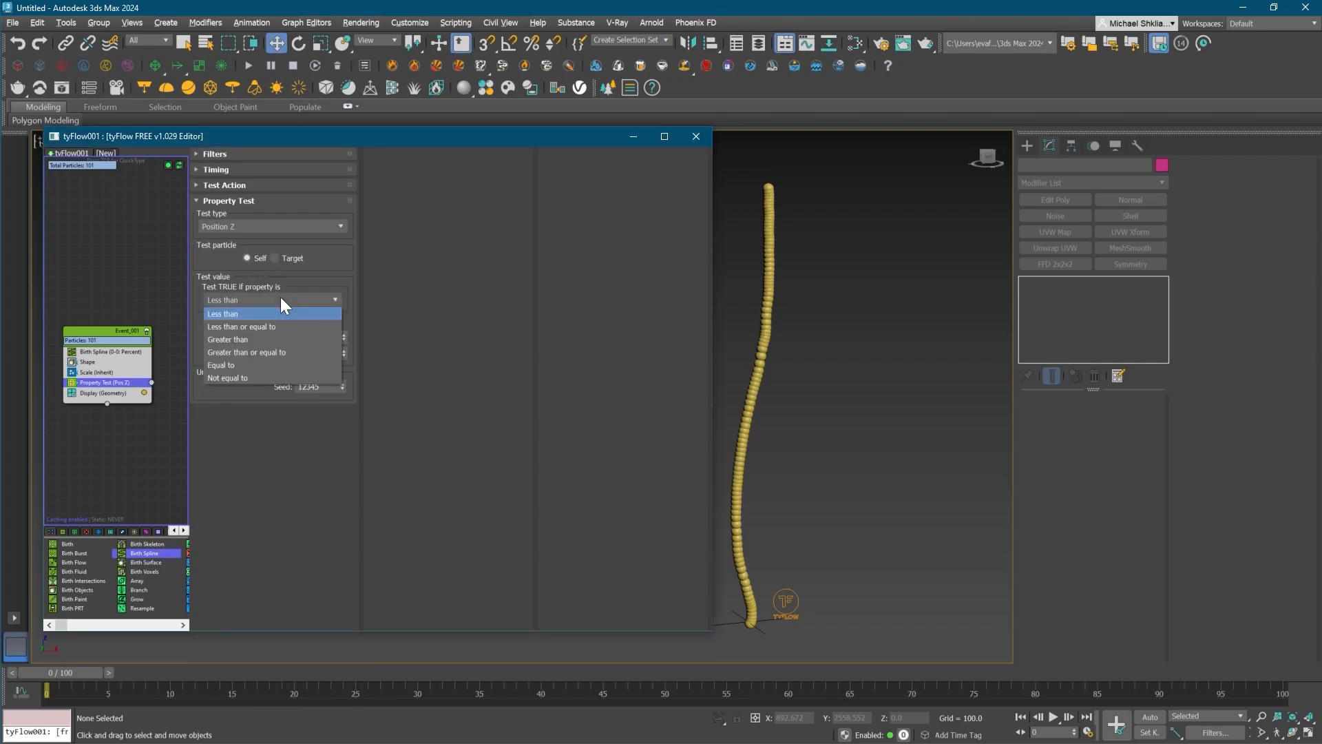
{"action": "left_click", "coordinate": [280, 301]}
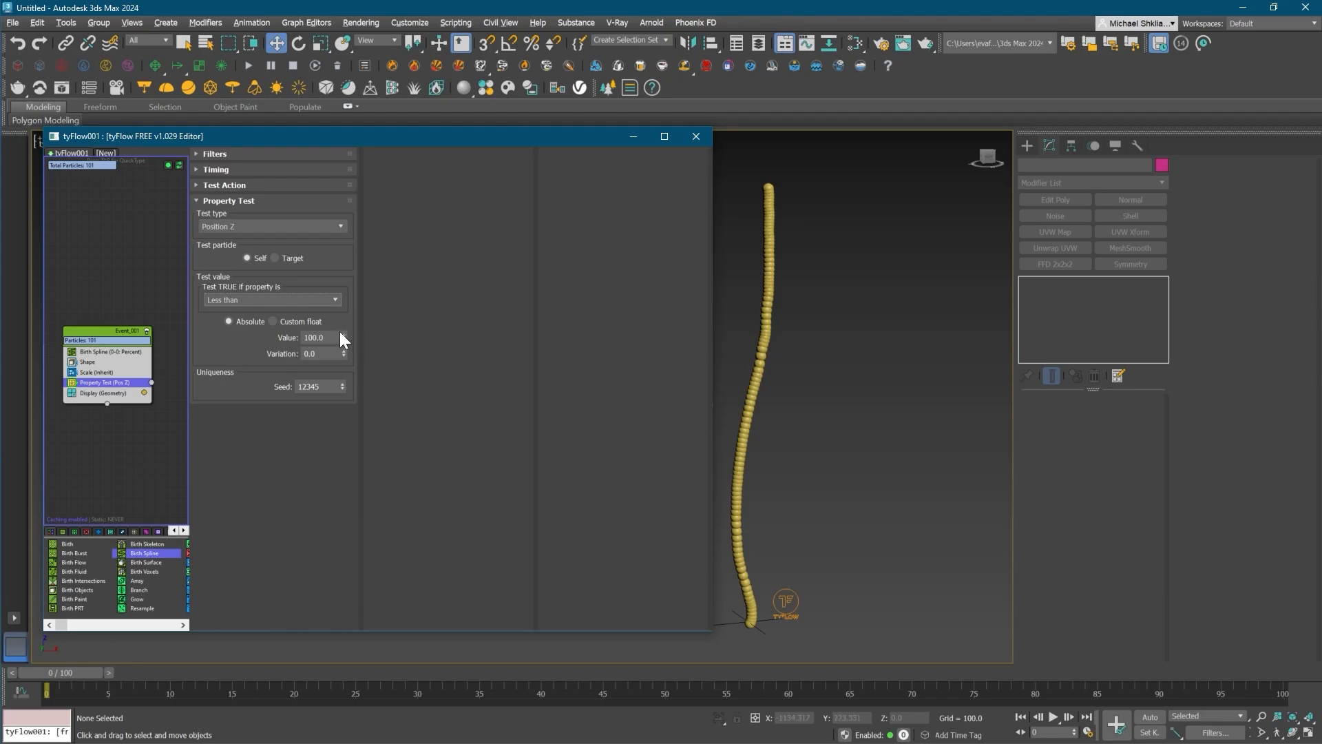
- Enable Auto Key, go to frame 100 and enter a keyed value for the Property Test's Position Z threshold
{"action": "left_click", "coordinate": [1150, 716]}
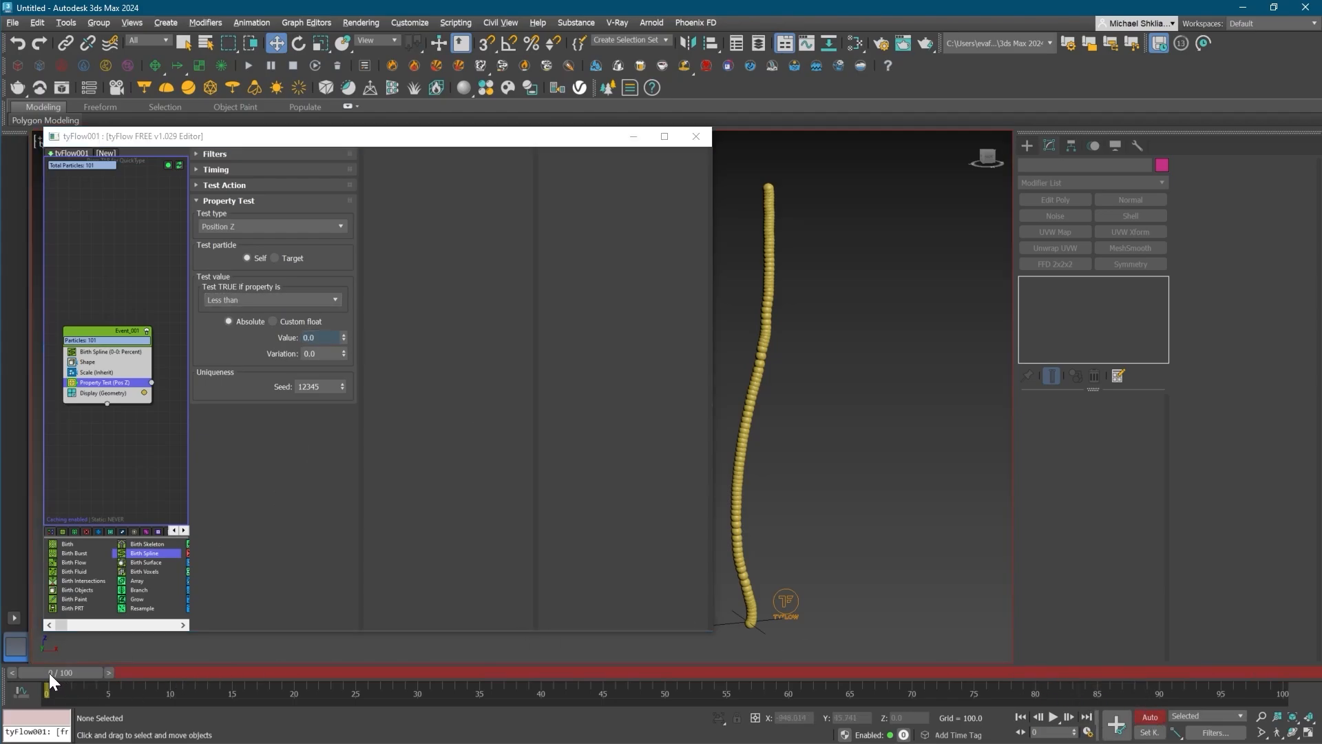
{"action": "left_click_drag", "start_coordinate": [49, 678], "coordinate": [1260, 679]}
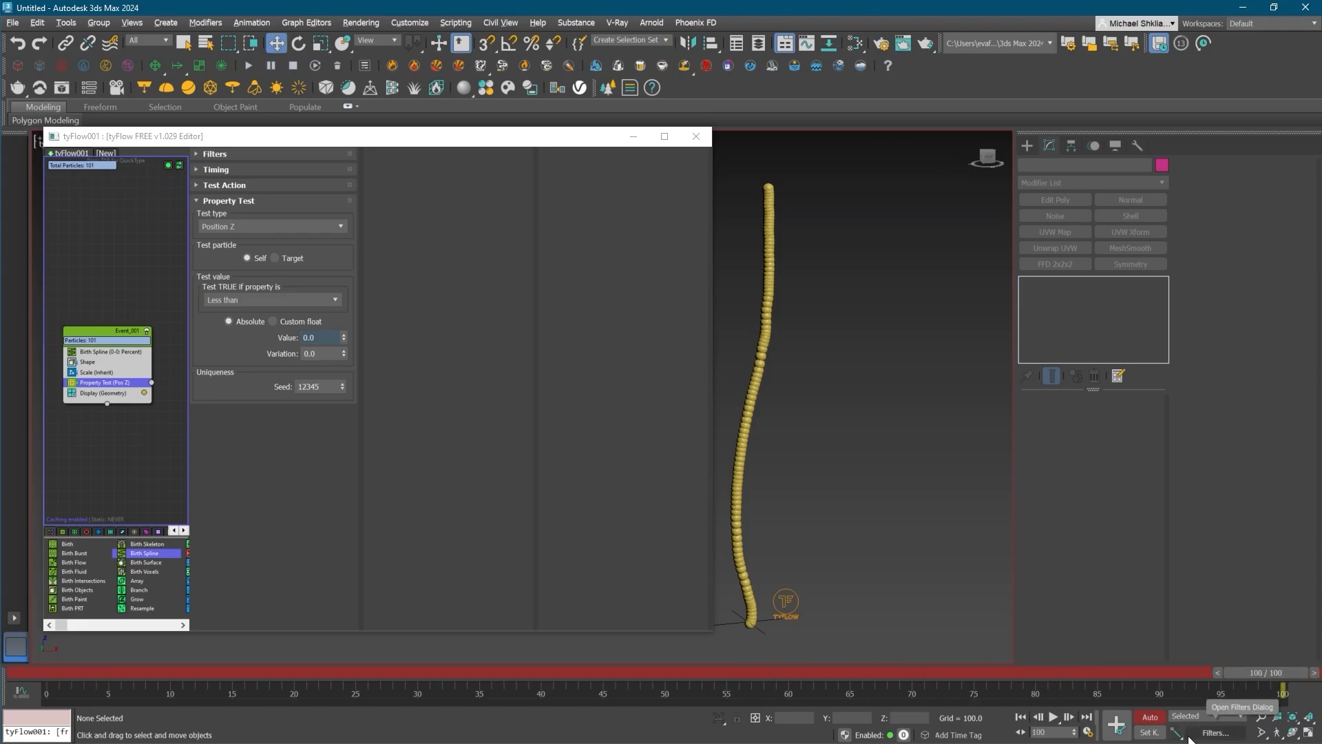
{"action": "left_click", "coordinate": [321, 338]}
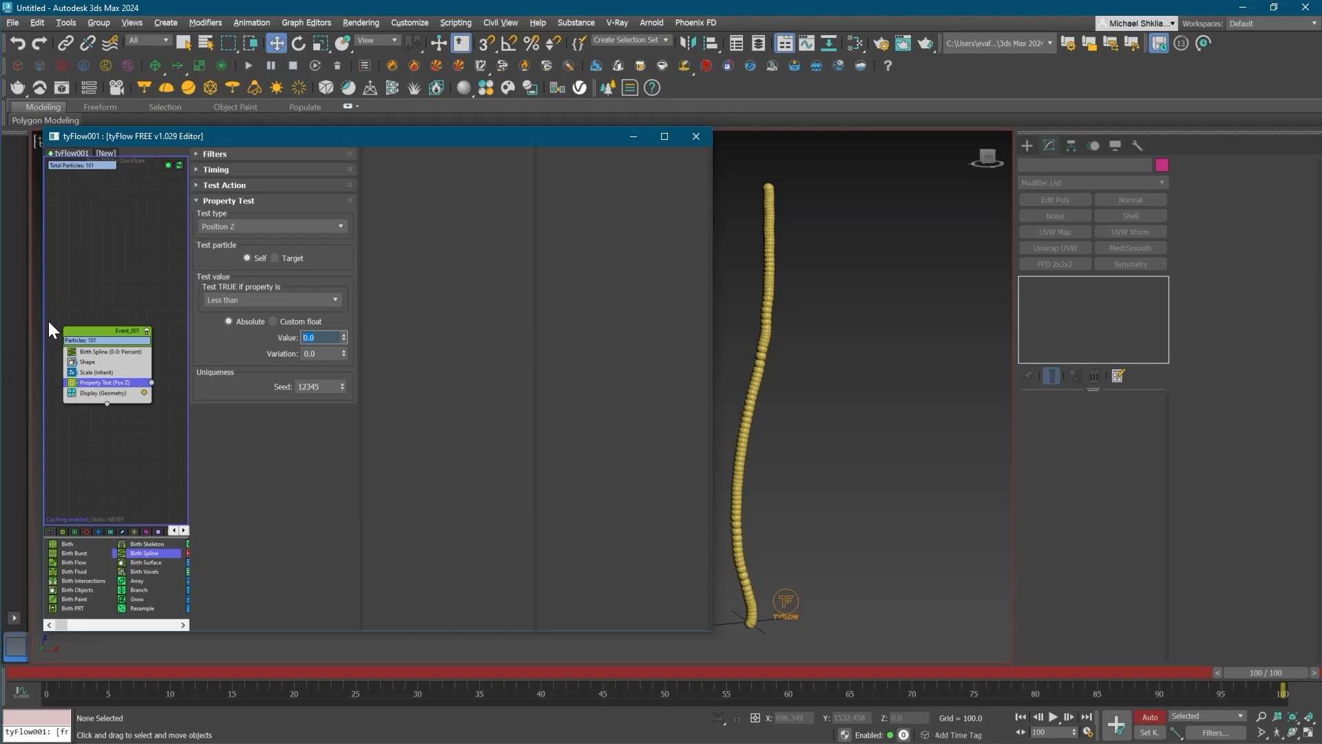
{"action": "key", "text": "Return"}
- Create a new event with a Delete operator and connect the Property Test's output to it
{"action": "middle_click_drag", "start_coordinate": [174, 411], "coordinate": [126, 394]}
{"action": "key", "text": "Tab"}
{"action": "type", "text": "delete"}
{"action": "key", "text": "Return"}
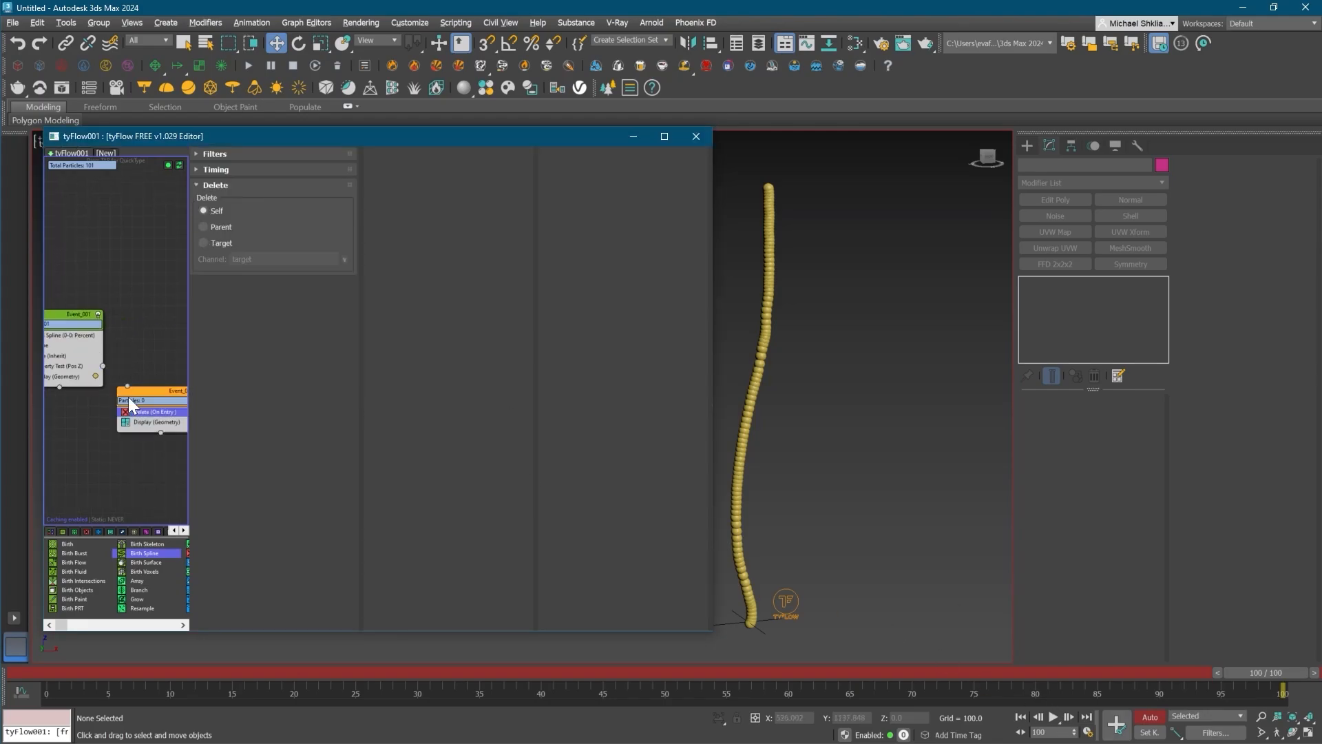
{"action": "left_click_drag", "start_coordinate": [104, 366], "coordinate": [127, 386]}
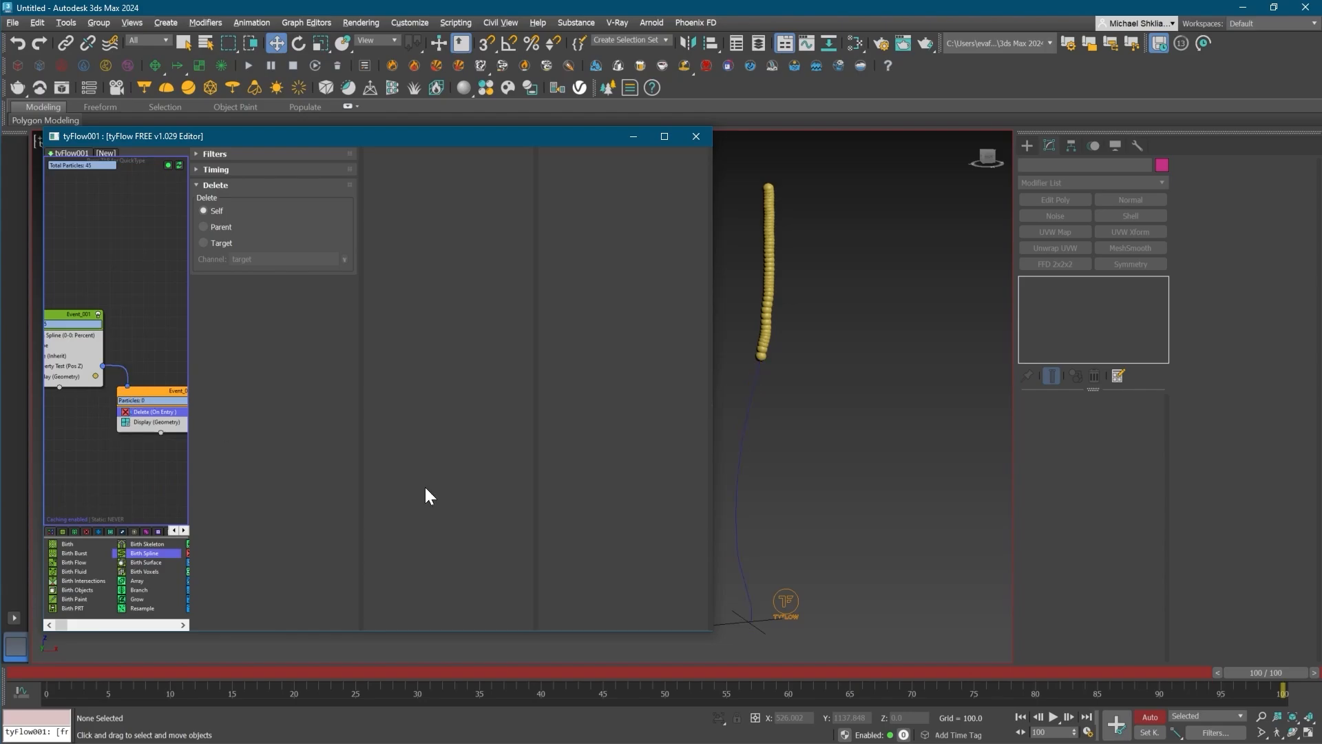
- Set the Property Test value to 1000 at frame 100 and turn Auto Key off
{"action": "left_click", "coordinate": [90, 365]}
{"action": "type", "text": "100"}
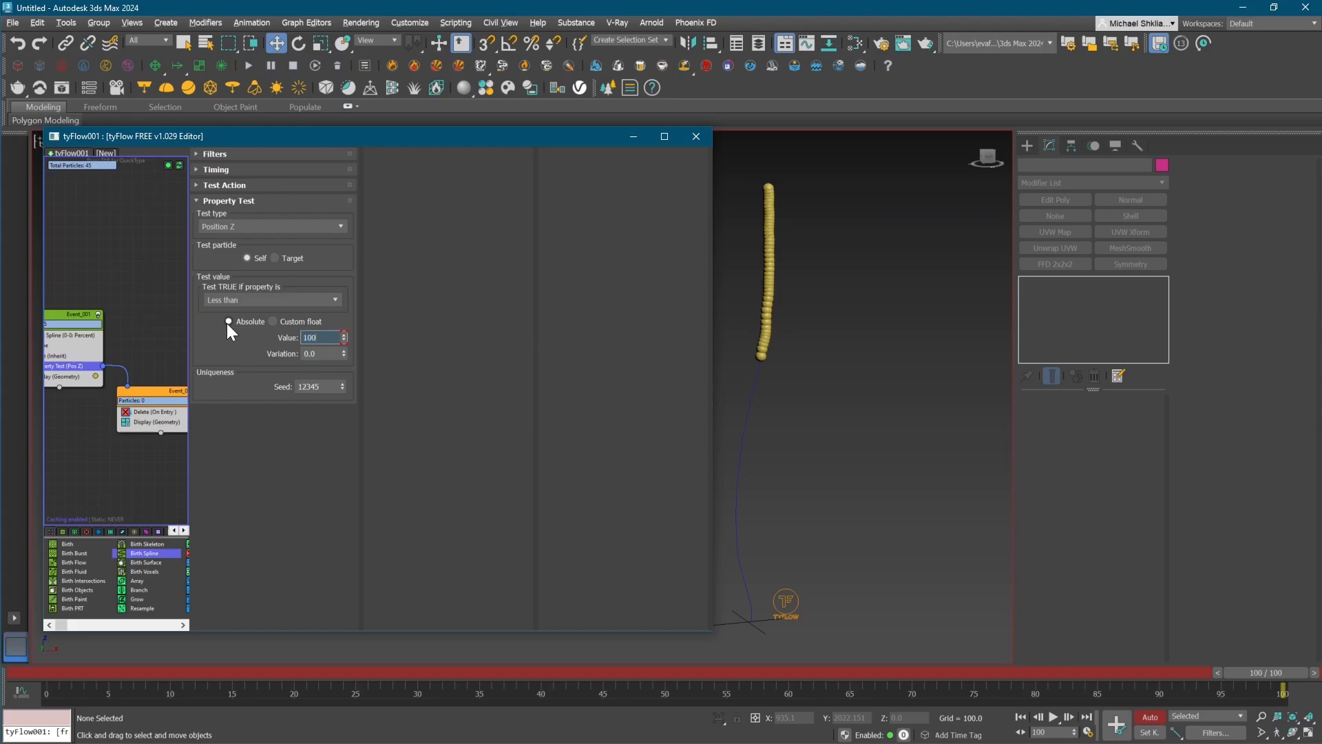
{"action": "type", "text": "0"}
{"action": "key", "text": "Return"}
{"action": "left_click", "coordinate": [1148, 717]}
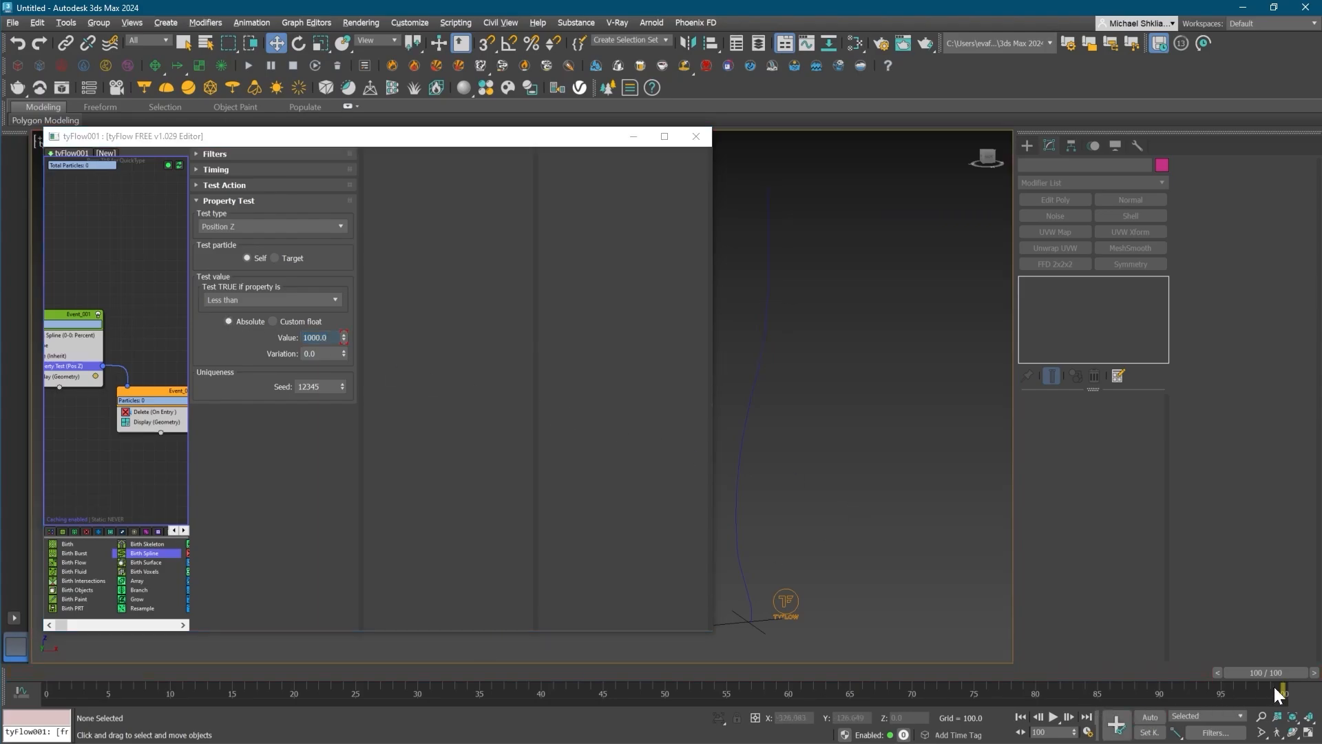
- Scrub the timeline to examine how the particle strand disappears over time, and return to frame 0
{"action": "left_click_drag", "start_coordinate": [1279, 692], "coordinate": [310, 680]}
{"action": "left_click", "coordinate": [790, 585]}
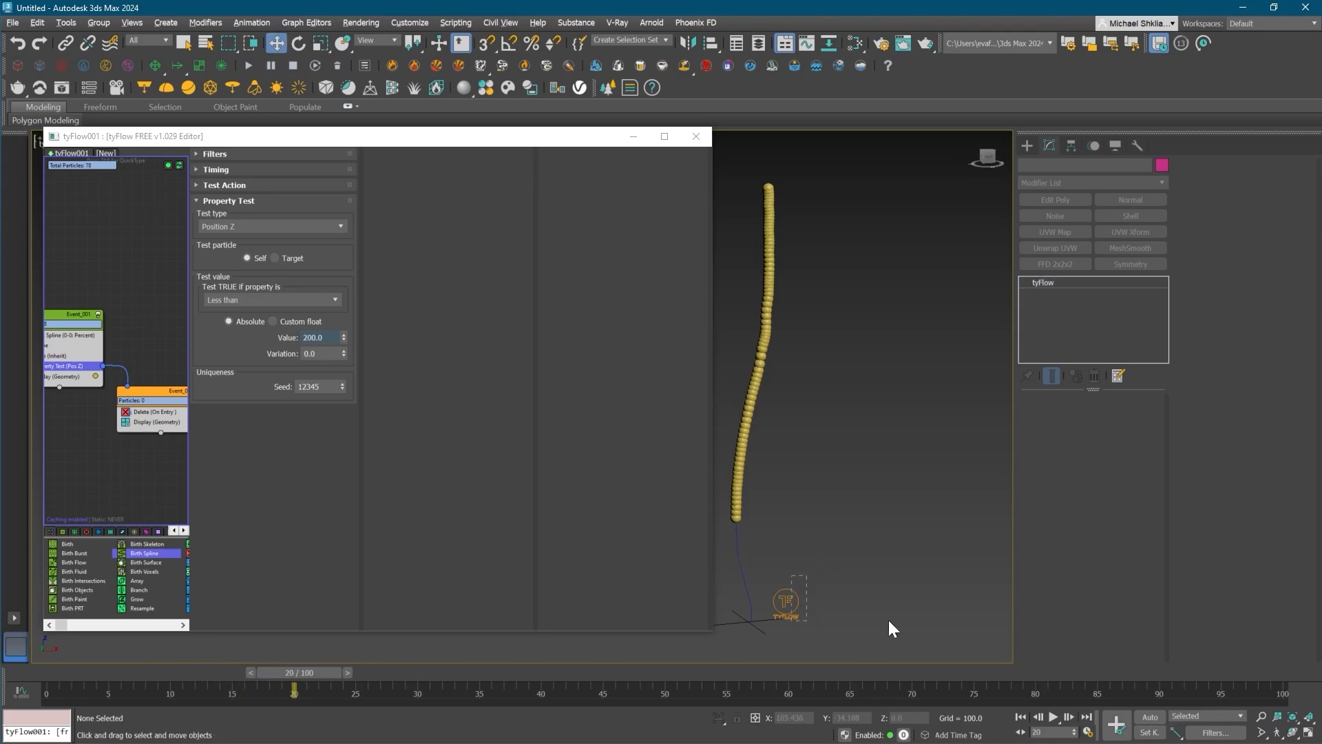
{"action": "left_click_drag", "start_coordinate": [1282, 689], "coordinate": [46, 669]}
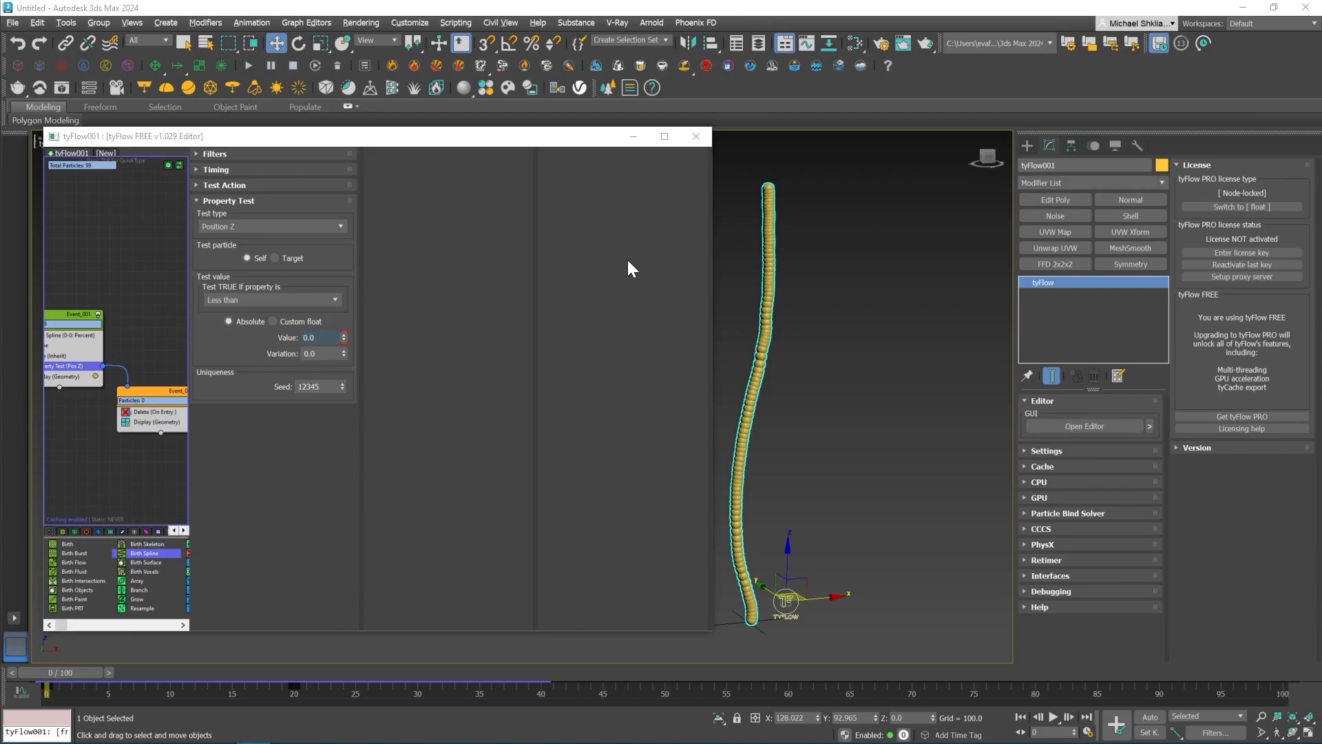
- Replace the Delete operator in the second event with a Spawn operator set to 50 offspring
{"action": "left_click_drag", "start_coordinate": [341, 142], "coordinate": [428, 120]}
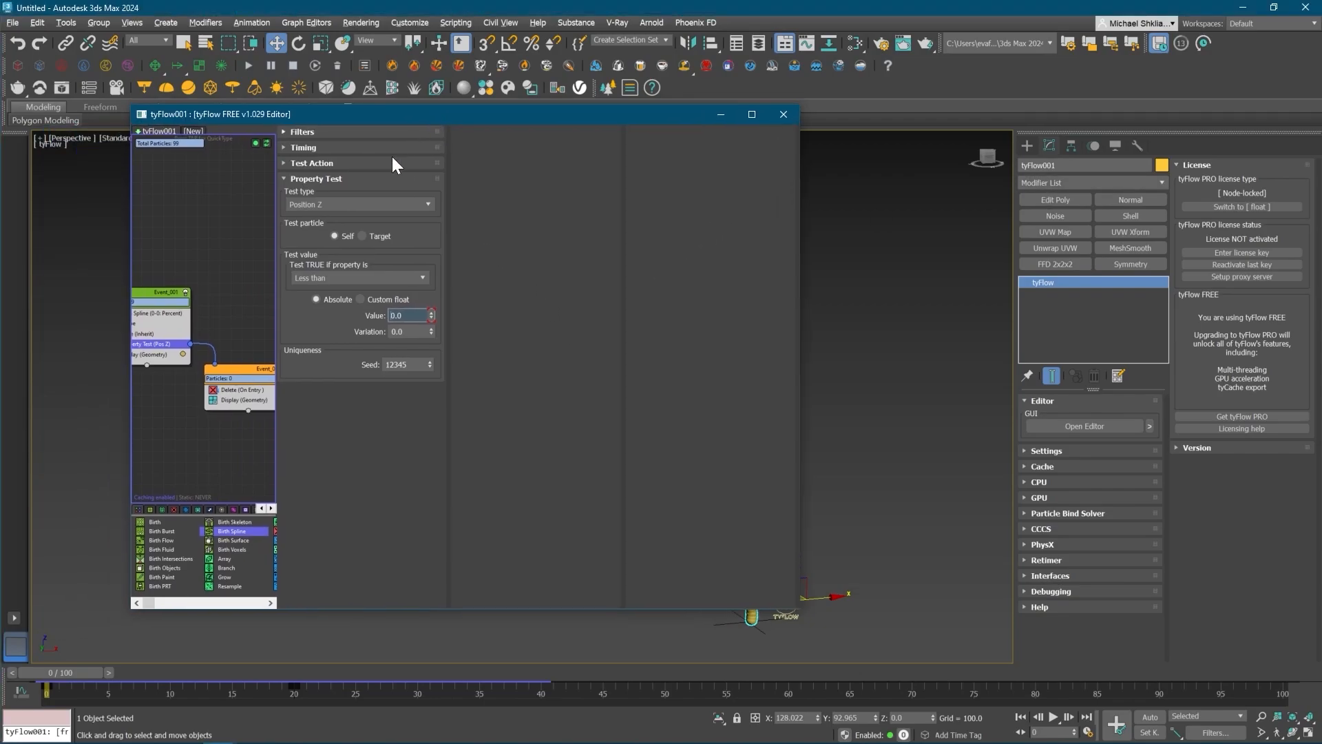
{"action": "left_click", "coordinate": [243, 389]}
{"action": "key", "text": "Delete"}
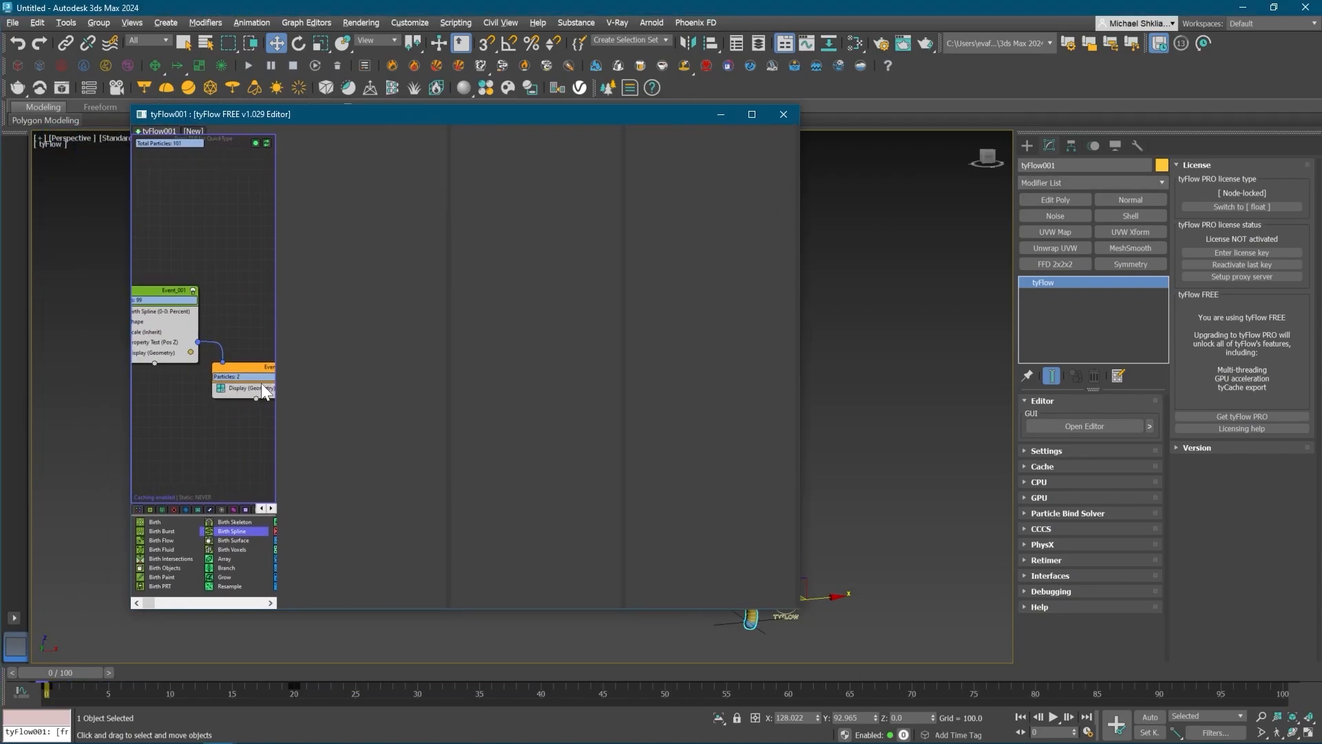
{"action": "key", "text": "Tab"}
{"action": "type", "text": "spa"}
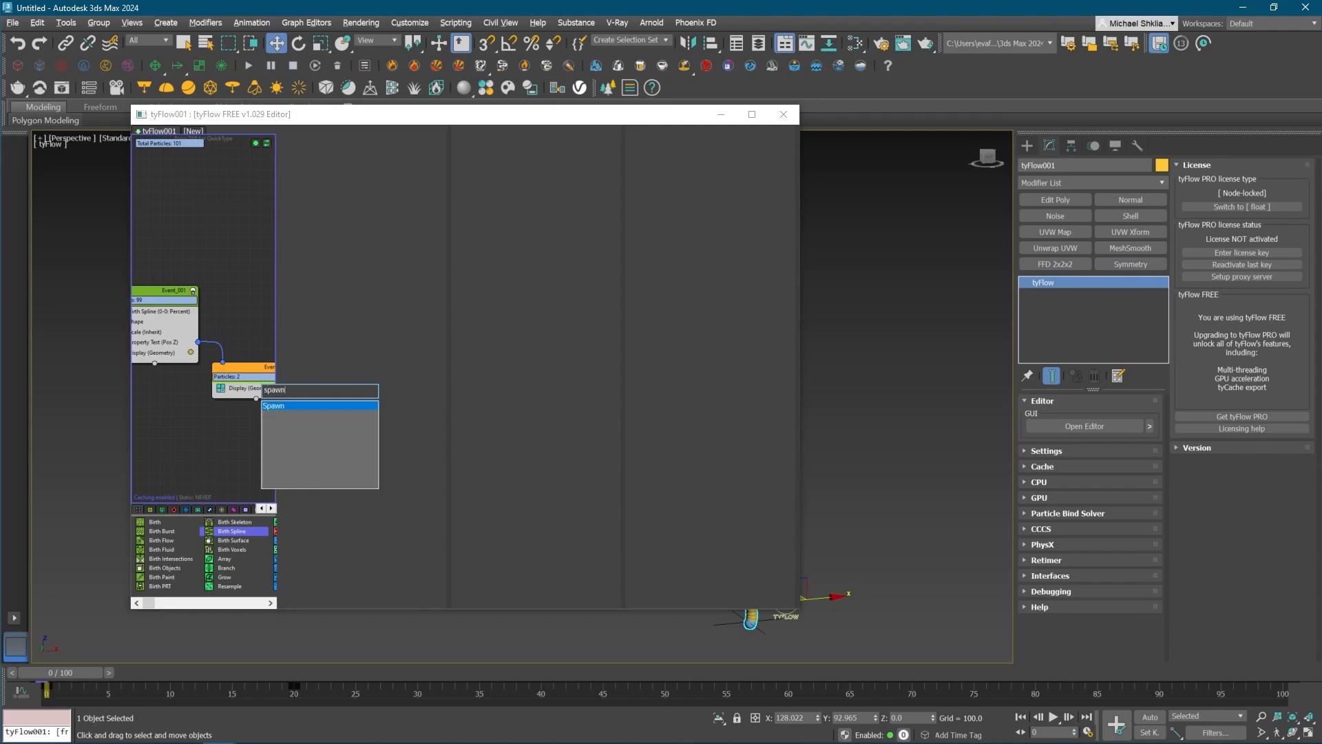
{"action": "key", "text": "Return"}
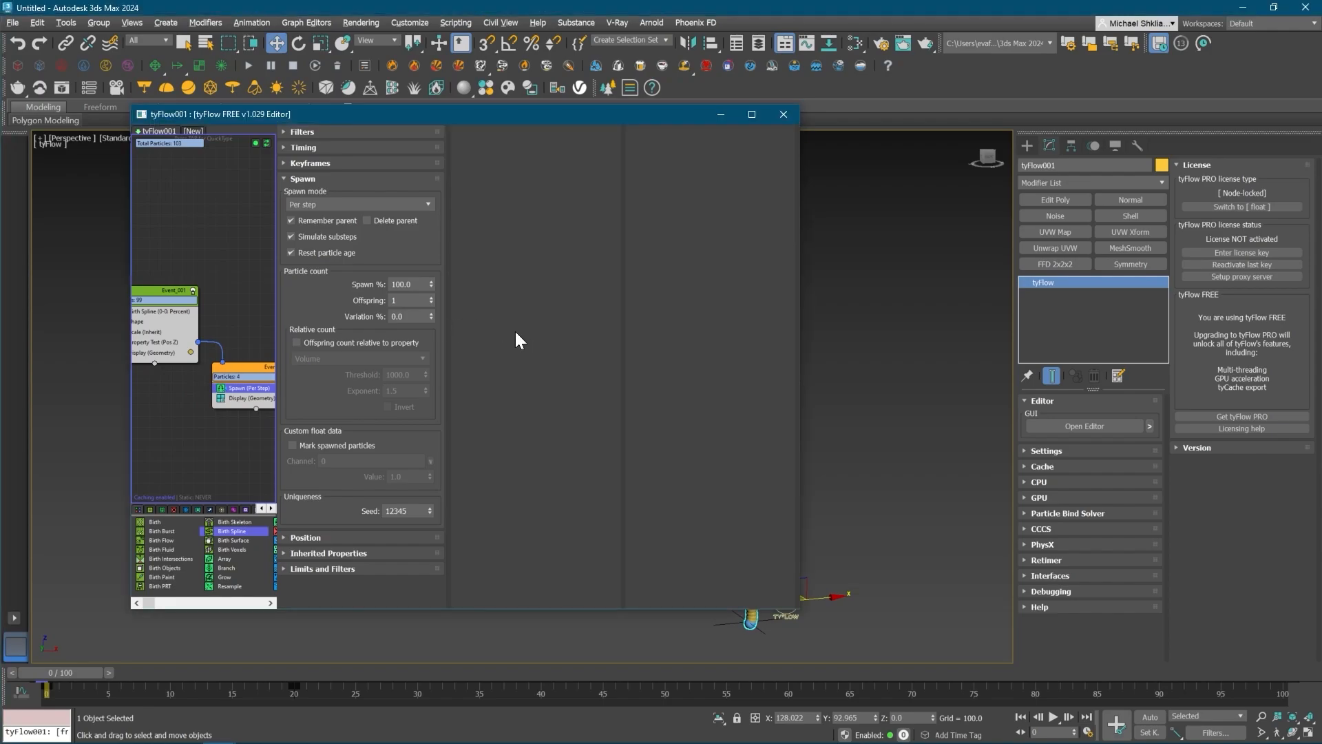
{"action": "type", "text": "50"}
{"action": "key", "text": "Return"}
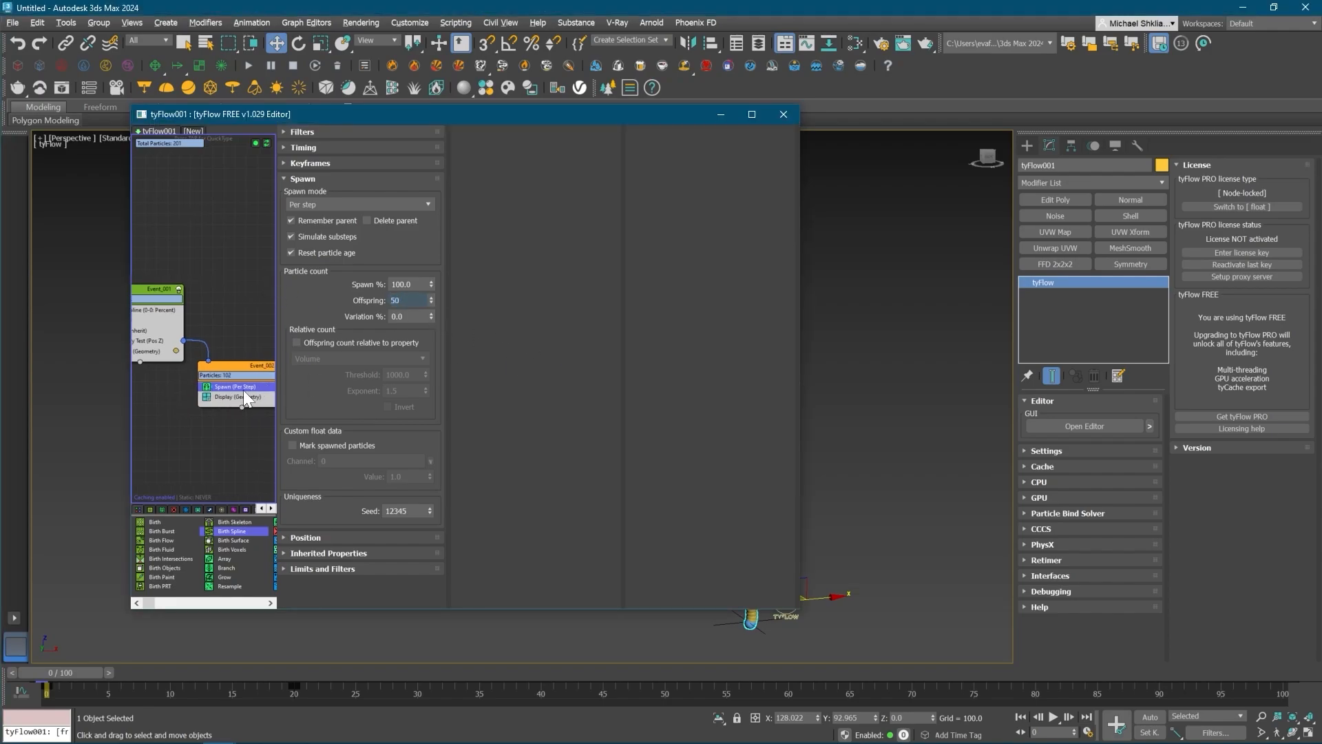
- Add a Speed operator below Spawn and preview the spawned particles' motion on the timeline
{"action": "key", "text": "Tab"}
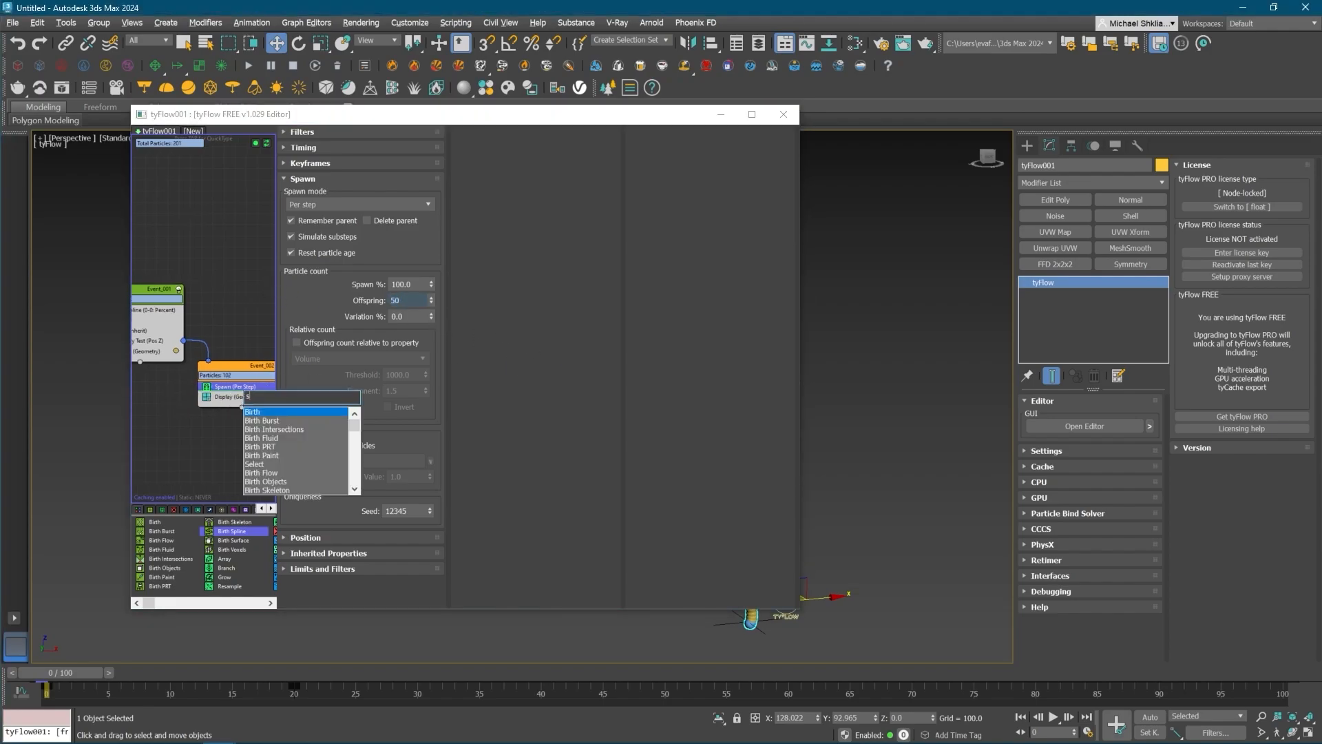
{"action": "type", "text": "speed"}
{"action": "key", "text": "Return"}
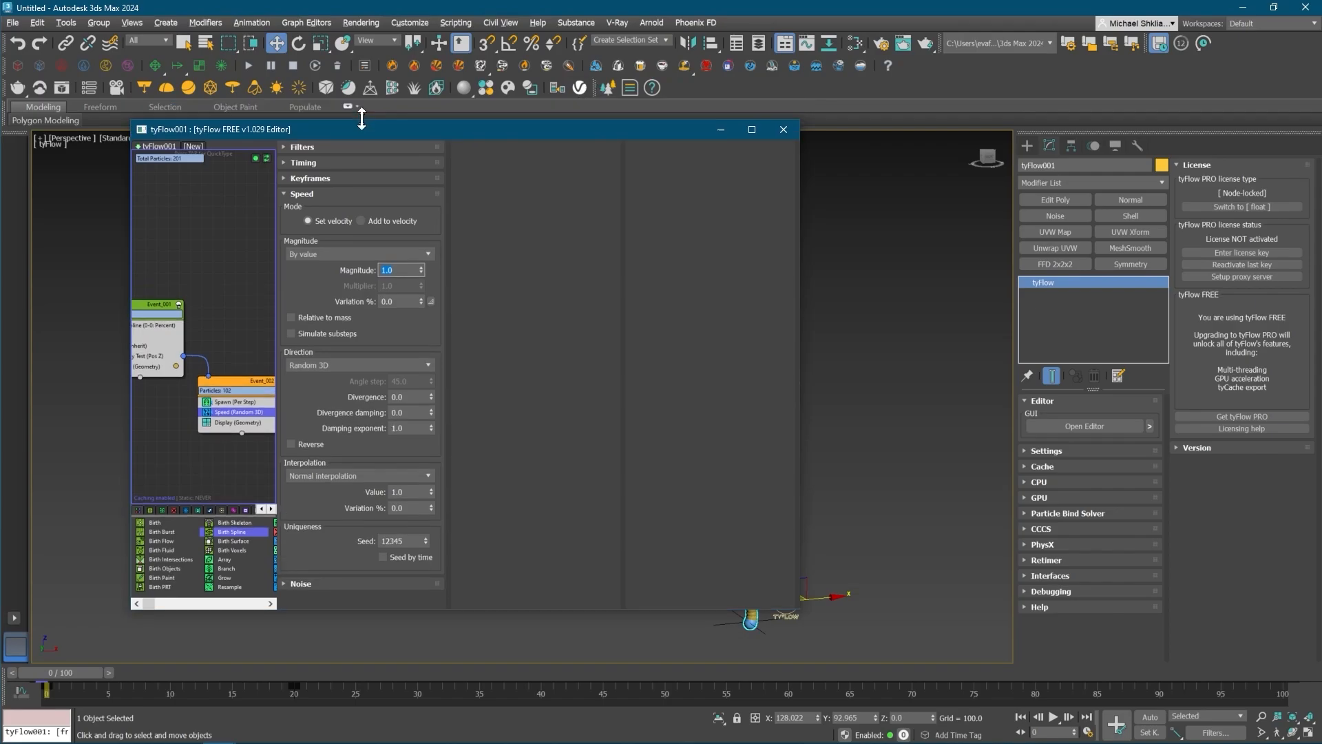
{"action": "left_click_drag", "start_coordinate": [530, 116], "coordinate": [400, 27]}
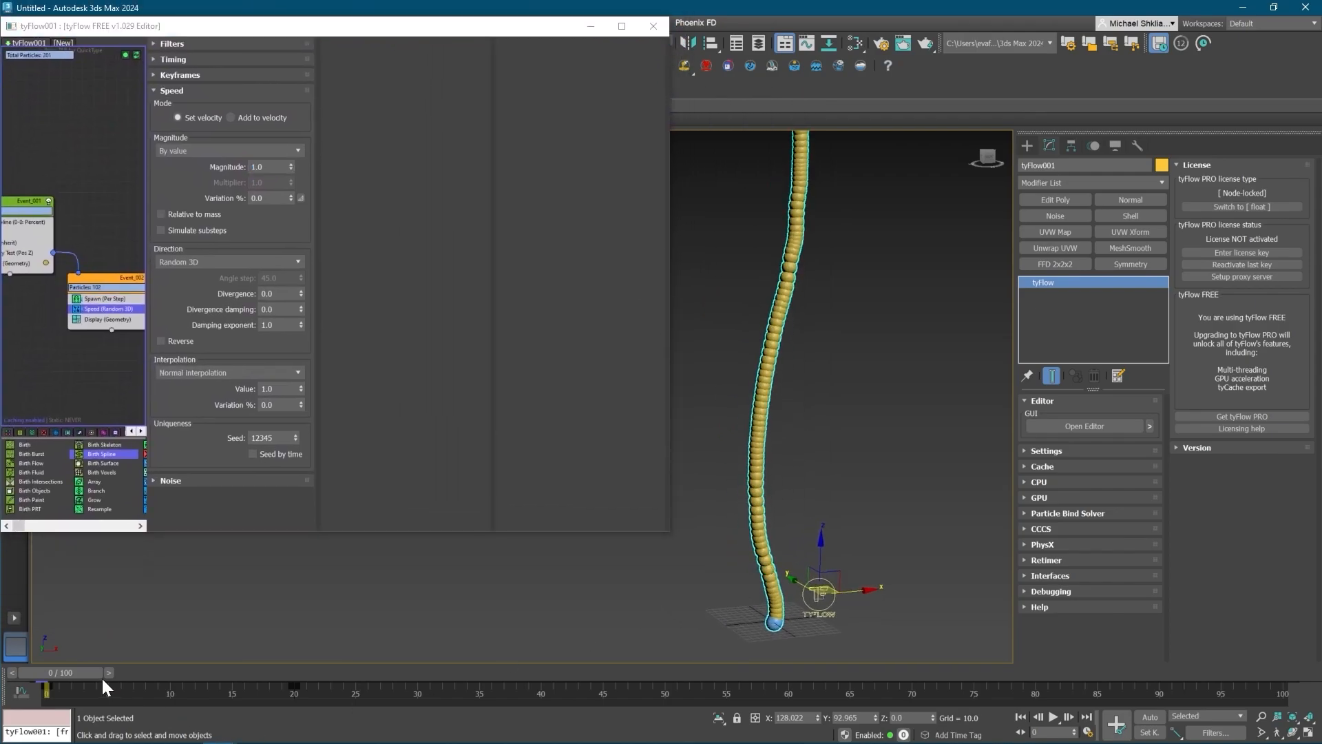
{"action": "left_click_drag", "start_coordinate": [101, 676], "coordinate": [435, 689]}
{"action": "key", "text": "Home"}
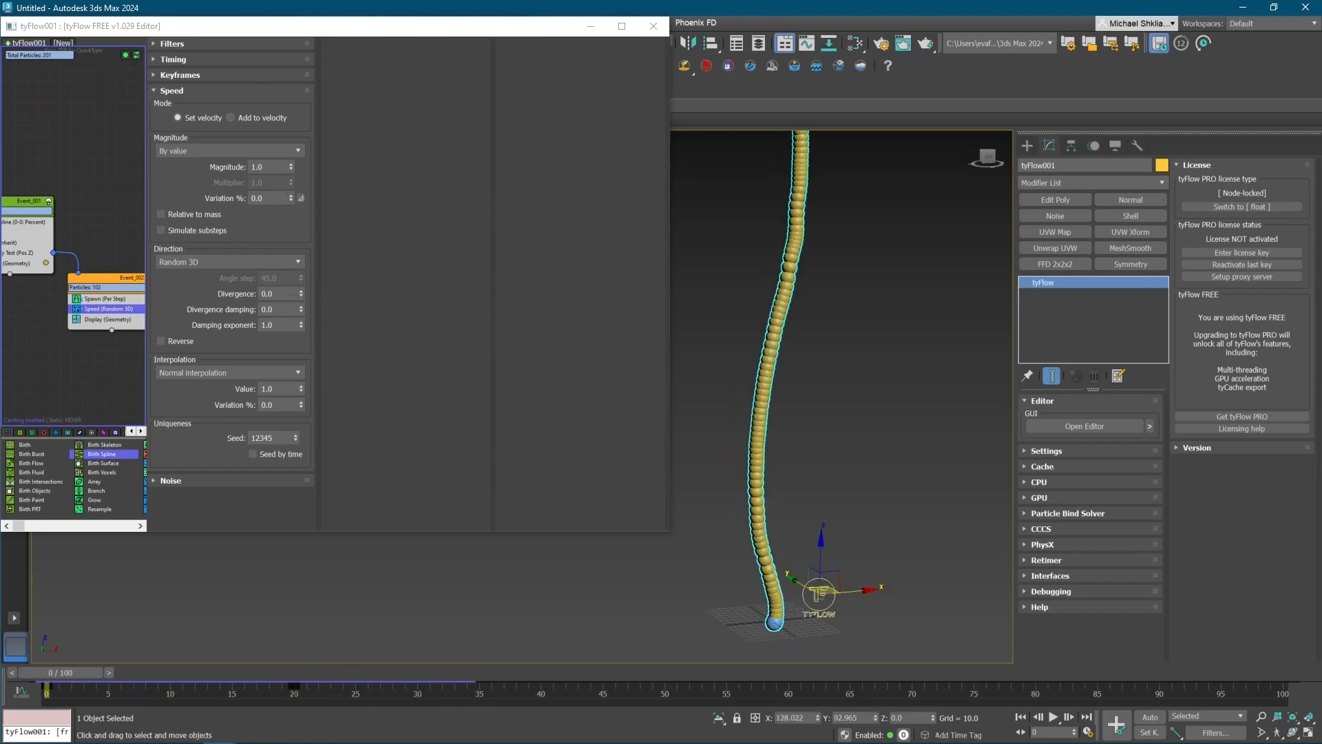
- Set the Speed operator's magnitude to 5 and preview the faster particle spread from frame 0
{"action": "double_click", "coordinate": [265, 167]}
{"action": "type", "text": "5"}
{"action": "key", "text": "Return"}
{"action": "middle_click_drag", "start_coordinate": [675, 544], "coordinate": [664, 560]}
{"action": "left_click_drag", "start_coordinate": [57, 672], "coordinate": [400, 686]}
{"action": "key", "text": "Home"}
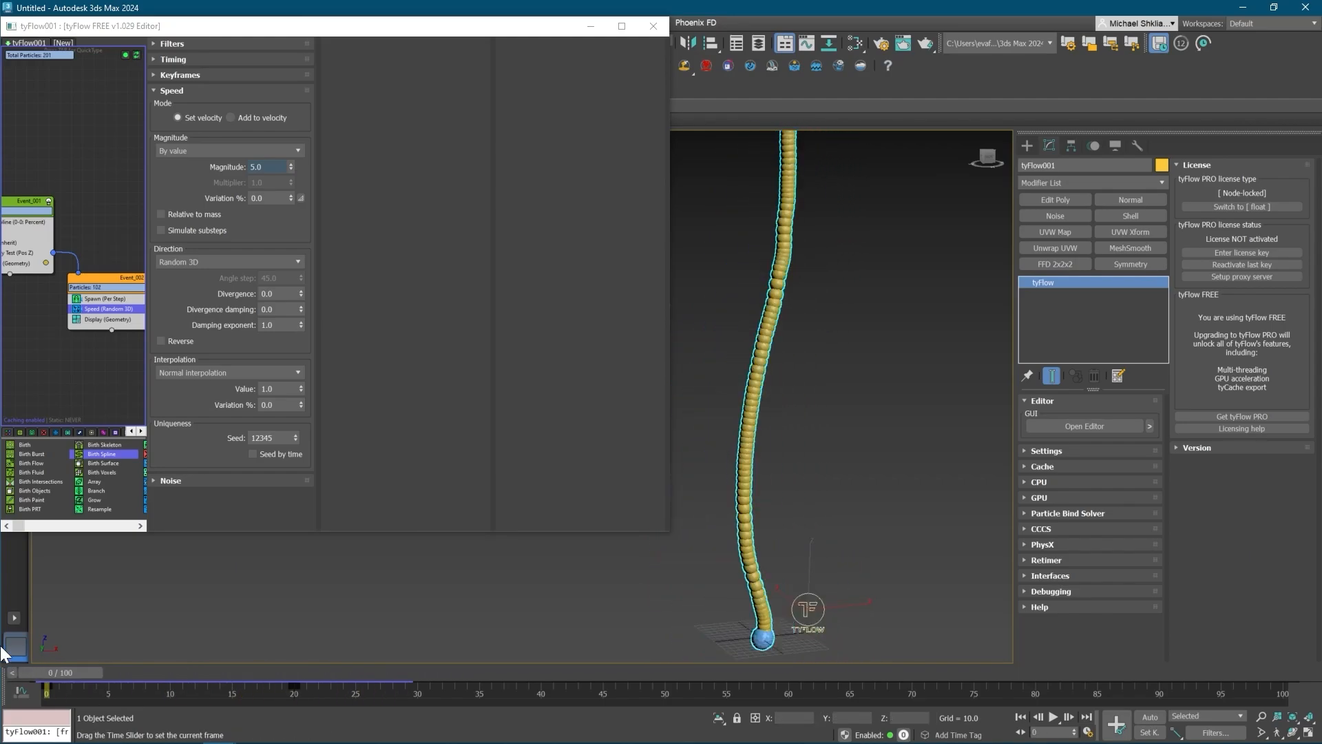
{"action": "left_click_drag", "start_coordinate": [264, 26], "coordinate": [320, 42]}
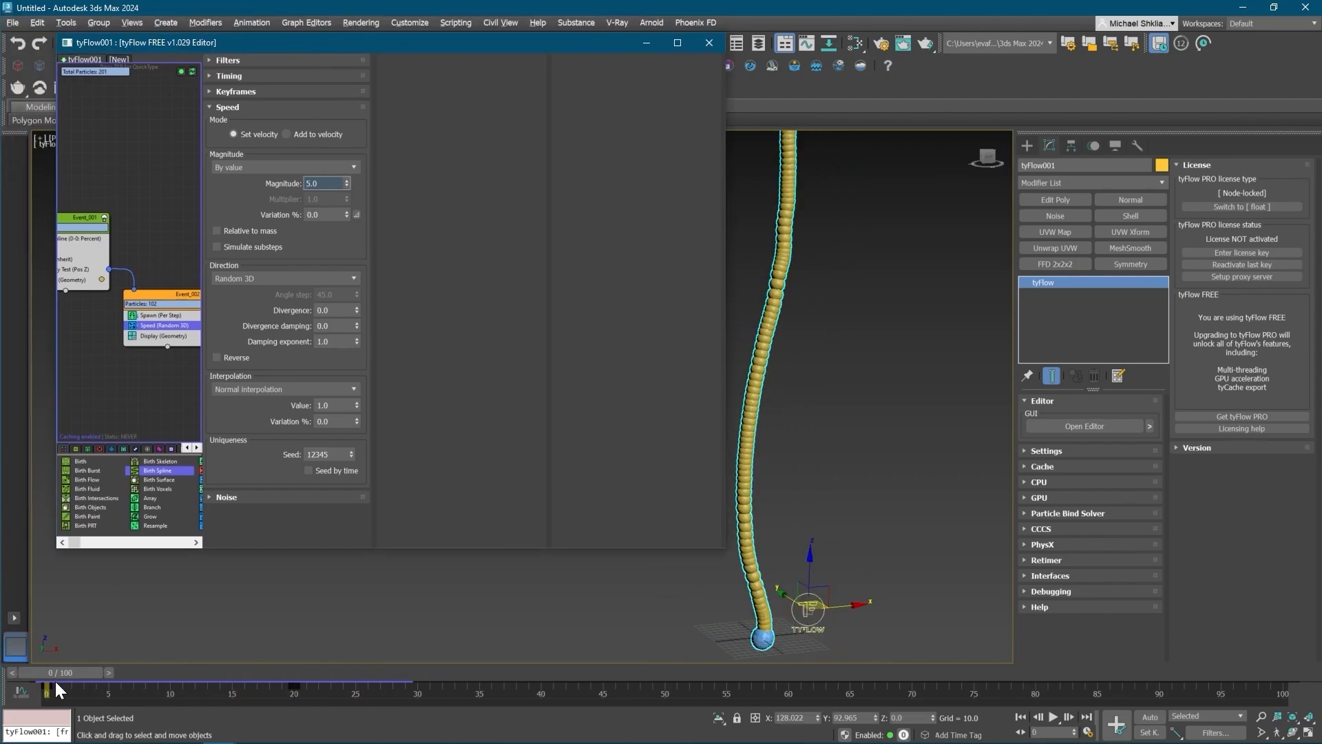
{"action": "left_click_drag", "start_coordinate": [55, 682], "coordinate": [159, 674]}
{"action": "key", "text": "Home"}
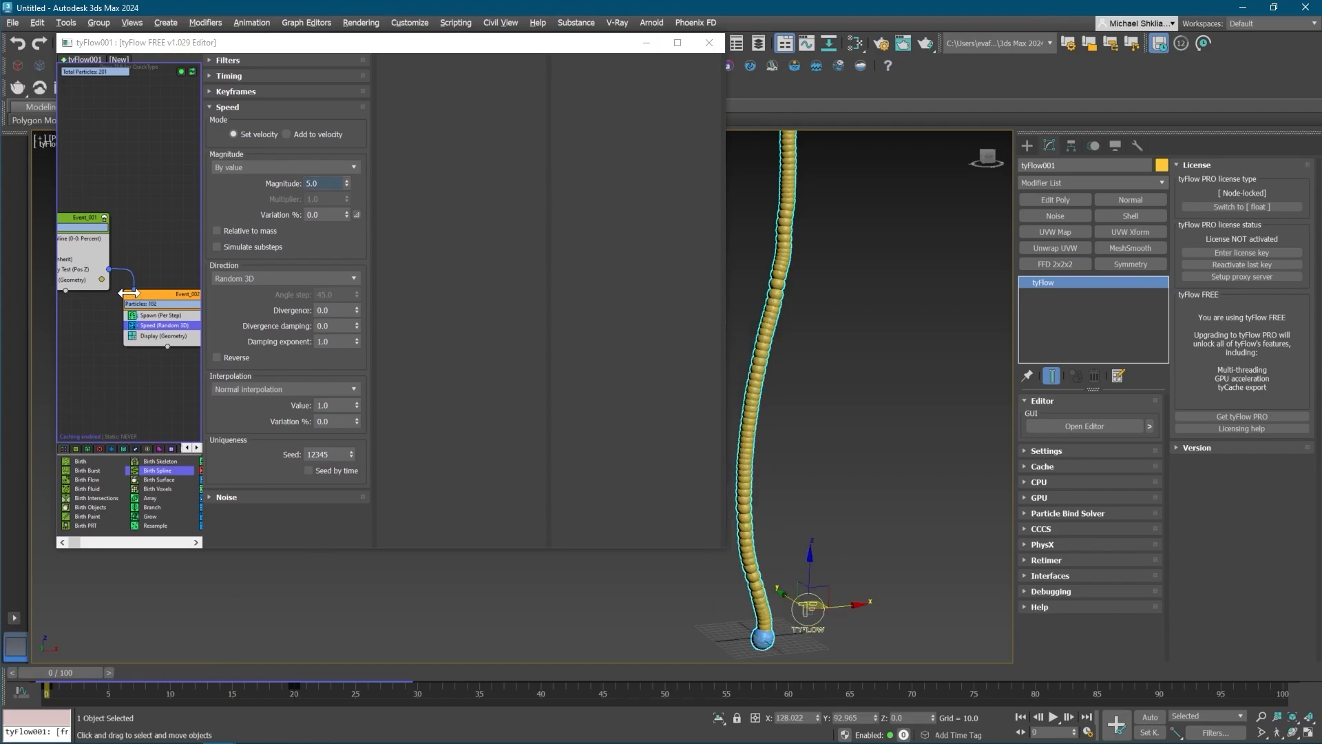
- Add a Scale operator below Speed in the second event and set its timing to Continuous
{"action": "middle_click_drag", "start_coordinate": [159, 333], "coordinate": [154, 334]}
{"action": "key", "text": "Tab"}
{"action": "type", "text": "scale"}
{"action": "key", "text": "Return"}
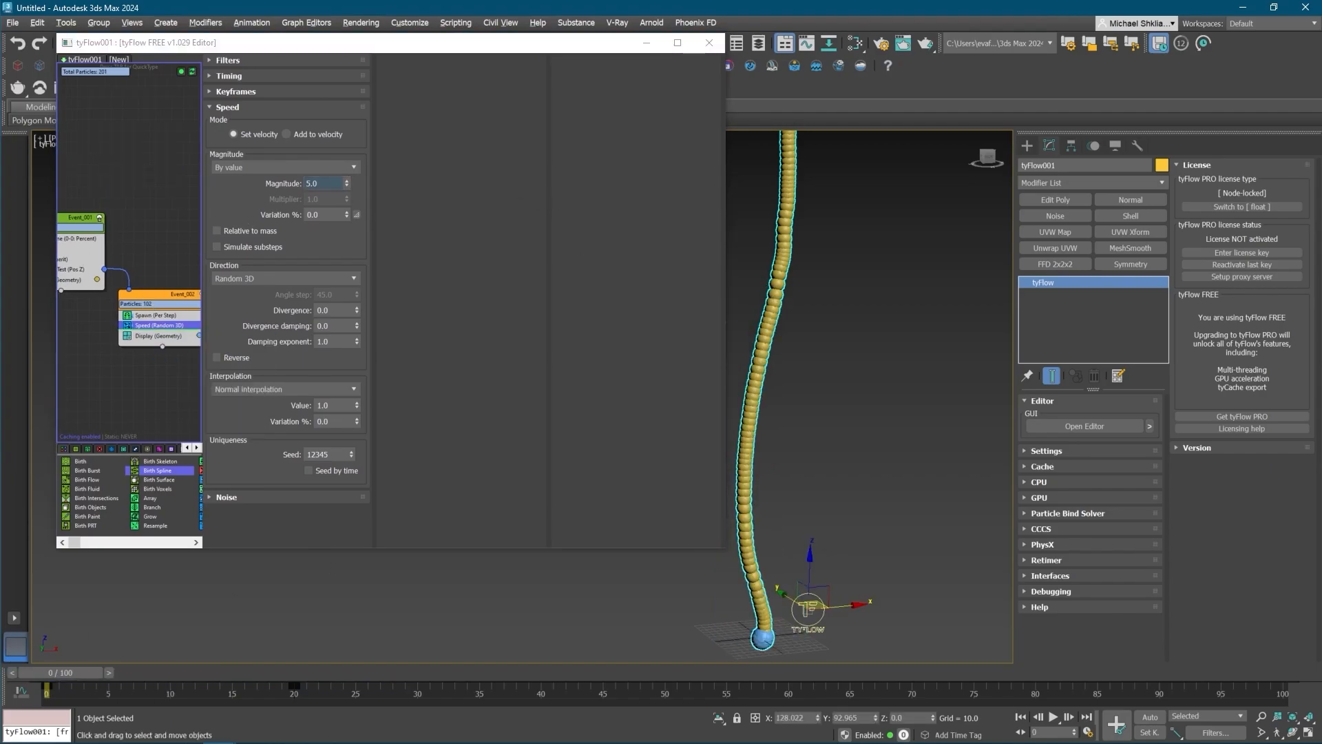
{"action": "right_click", "coordinate": [142, 336]}
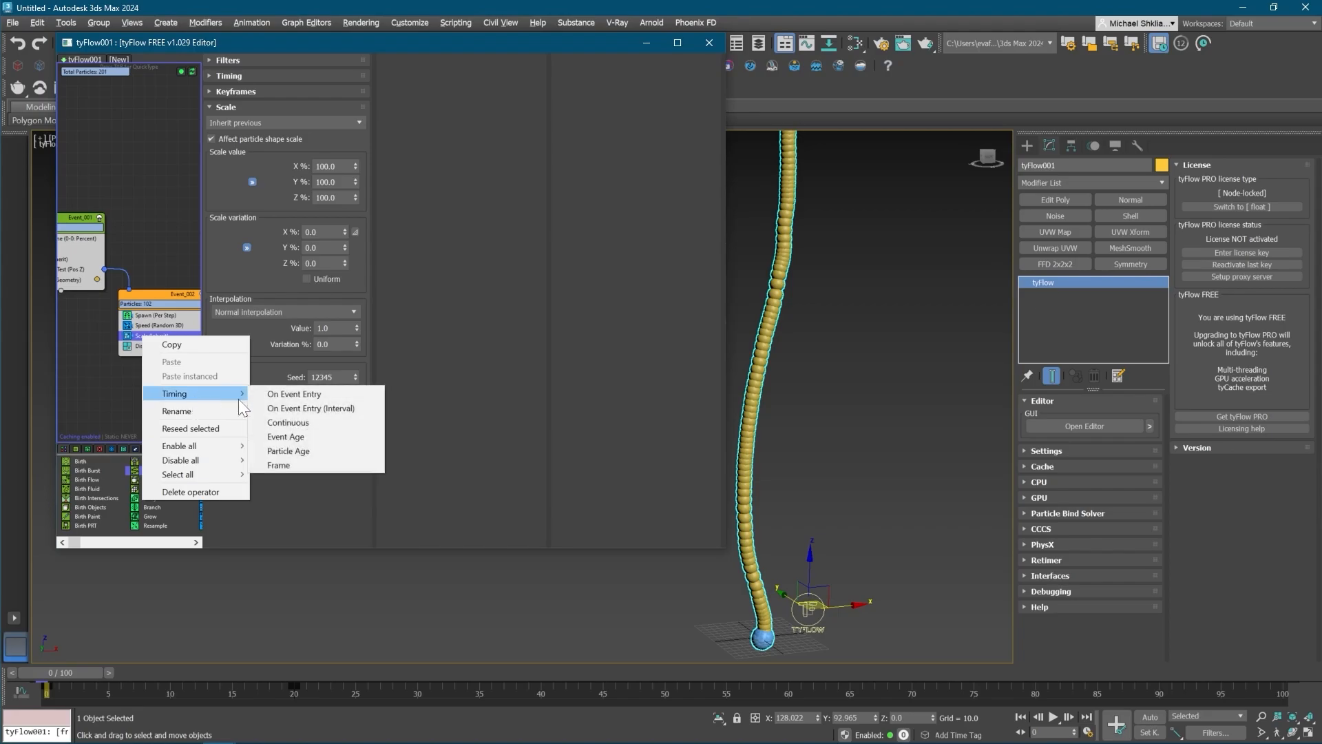
{"action": "left_click", "coordinate": [323, 423]}
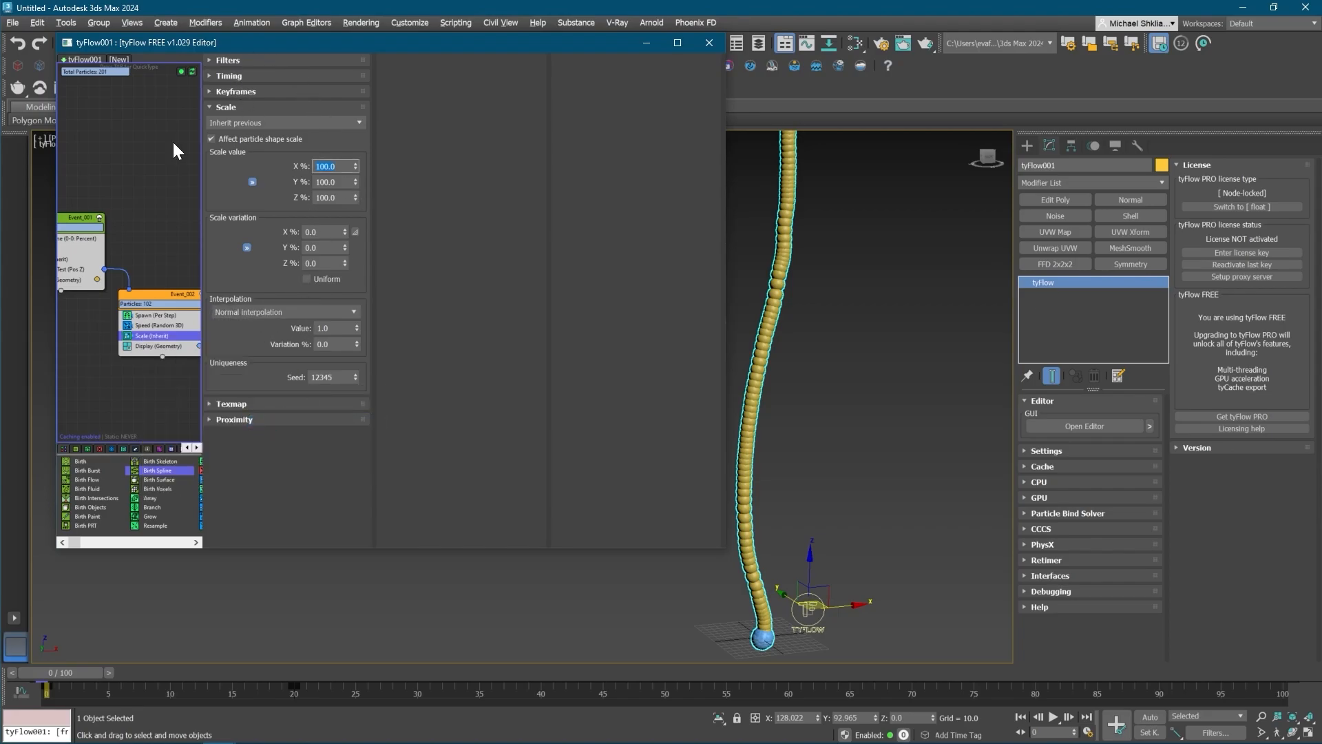
- Try a Scale value of 750% and settle on 600% for all axes
{"action": "type", "text": "750"}
{"action": "key", "text": "Return"}
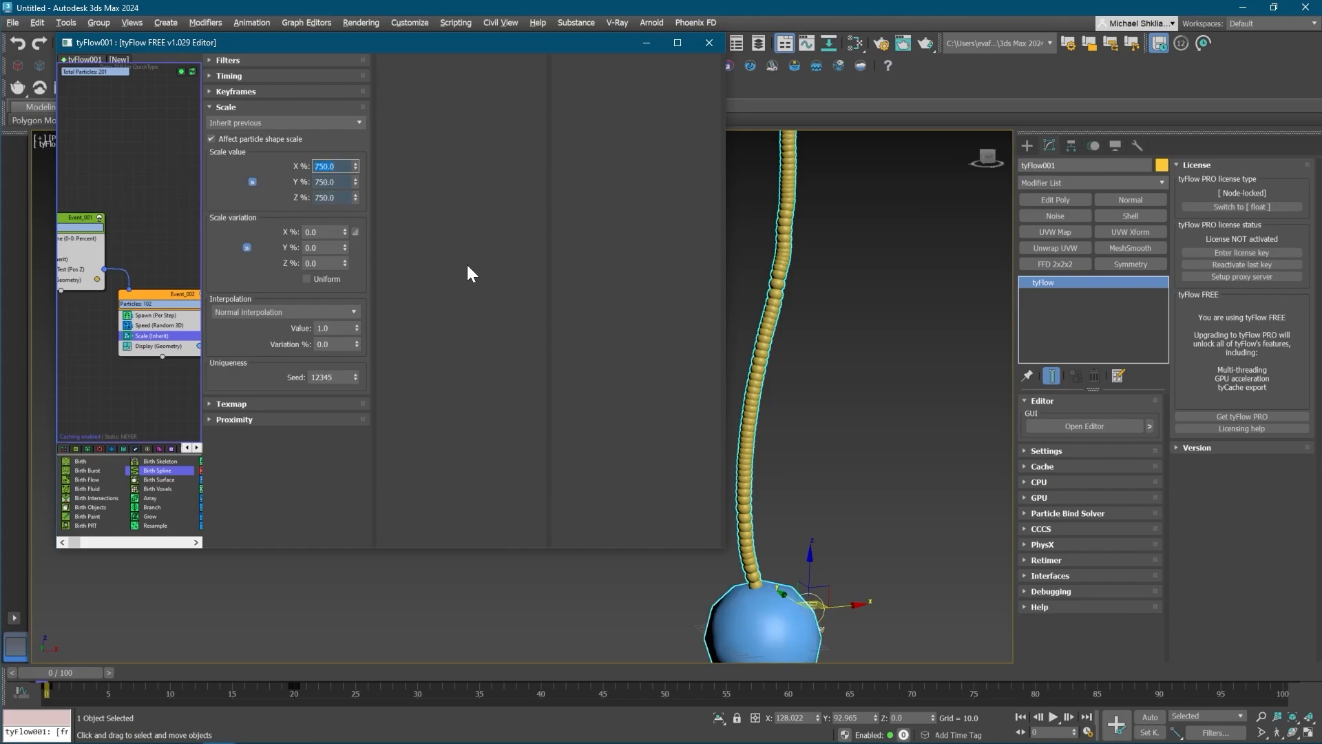
{"action": "type", "text": "600"}
{"action": "key", "text": "Return"}
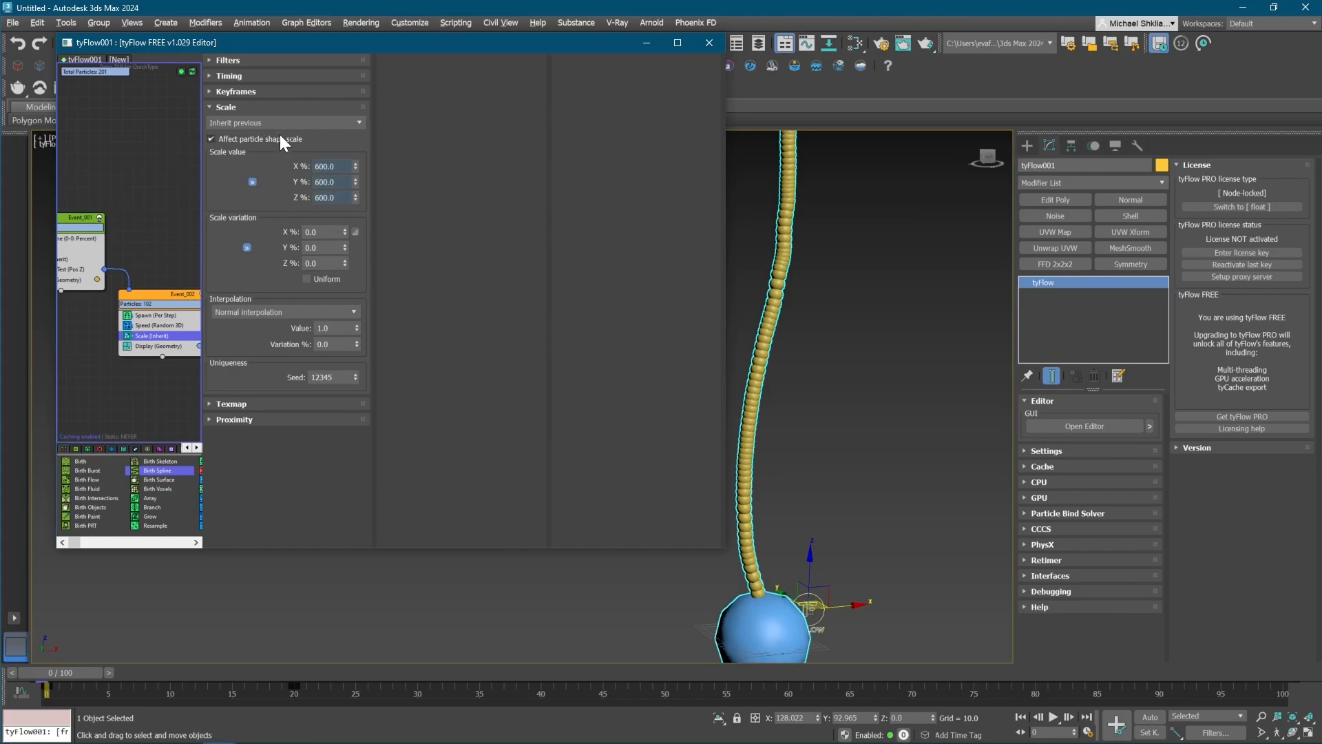
- Switch the Scale operator to Curve interpolation (static) and give the curve a smooth ease-in, ease-out shape
{"action": "left_click", "coordinate": [279, 124]}
{"action": "left_click", "coordinate": [287, 123]}
{"action": "left_click", "coordinate": [266, 312]}
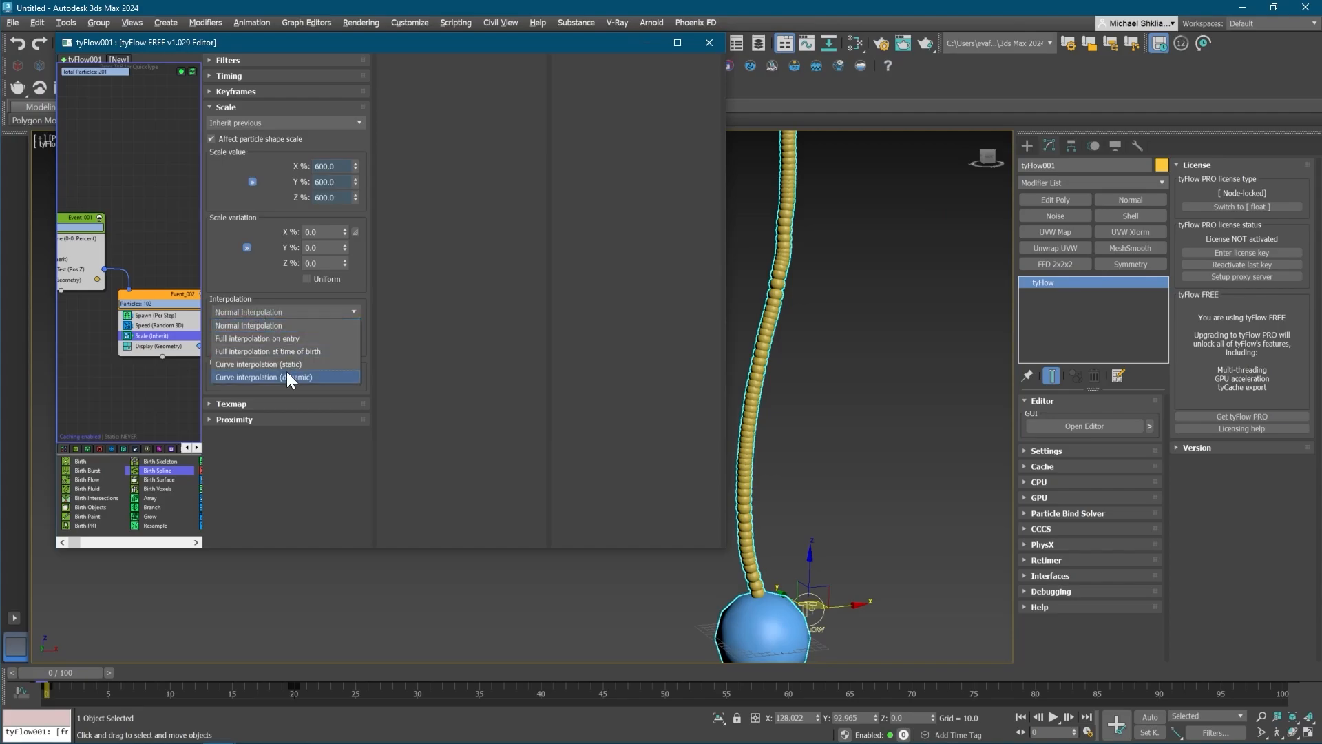
{"action": "left_click", "coordinate": [275, 365]}
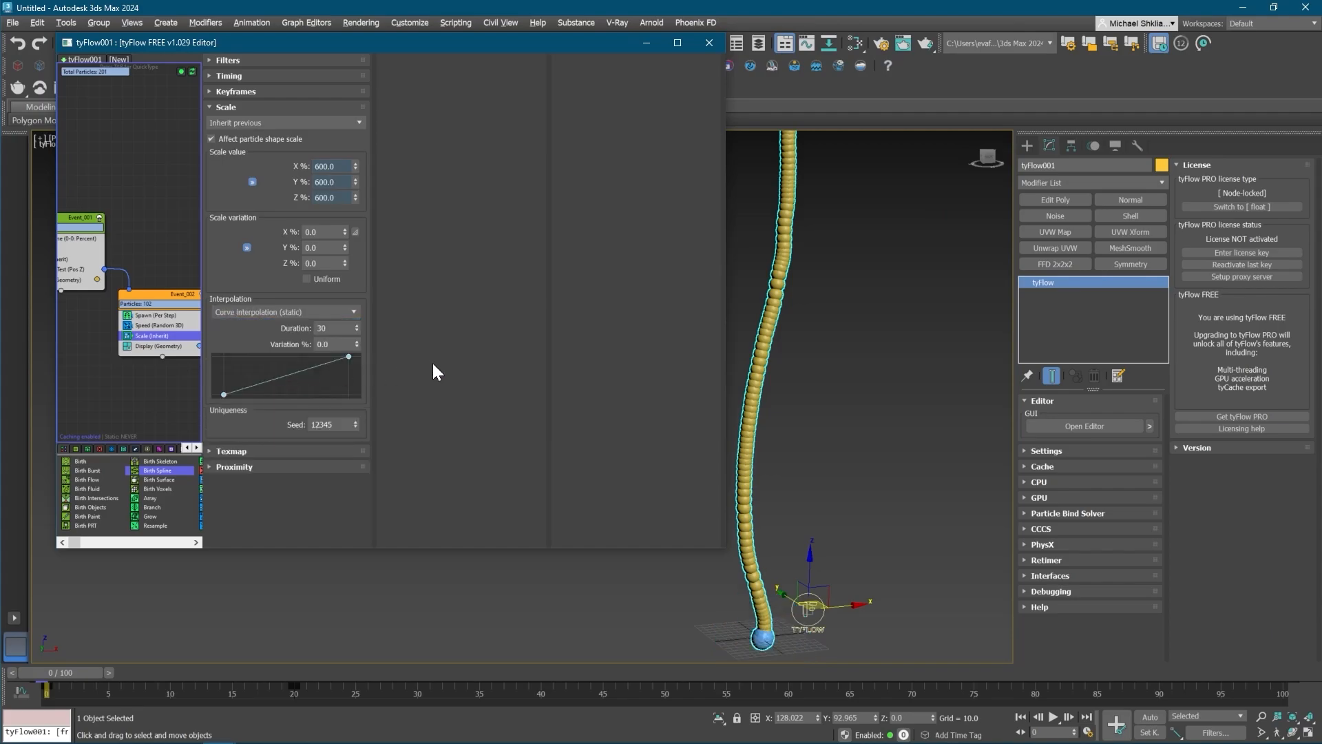
{"action": "right_click", "coordinate": [265, 380]}
{"action": "mouse_move", "coordinate": [319, 393]}
{"action": "left_click", "coordinate": [432, 420]}
- Preview the particle growth, set the scale curve's duration to 10 frames and preview it again
{"action": "left_click_drag", "start_coordinate": [73, 672], "coordinate": [15, 548]}
{"action": "double_click", "coordinate": [334, 328]}
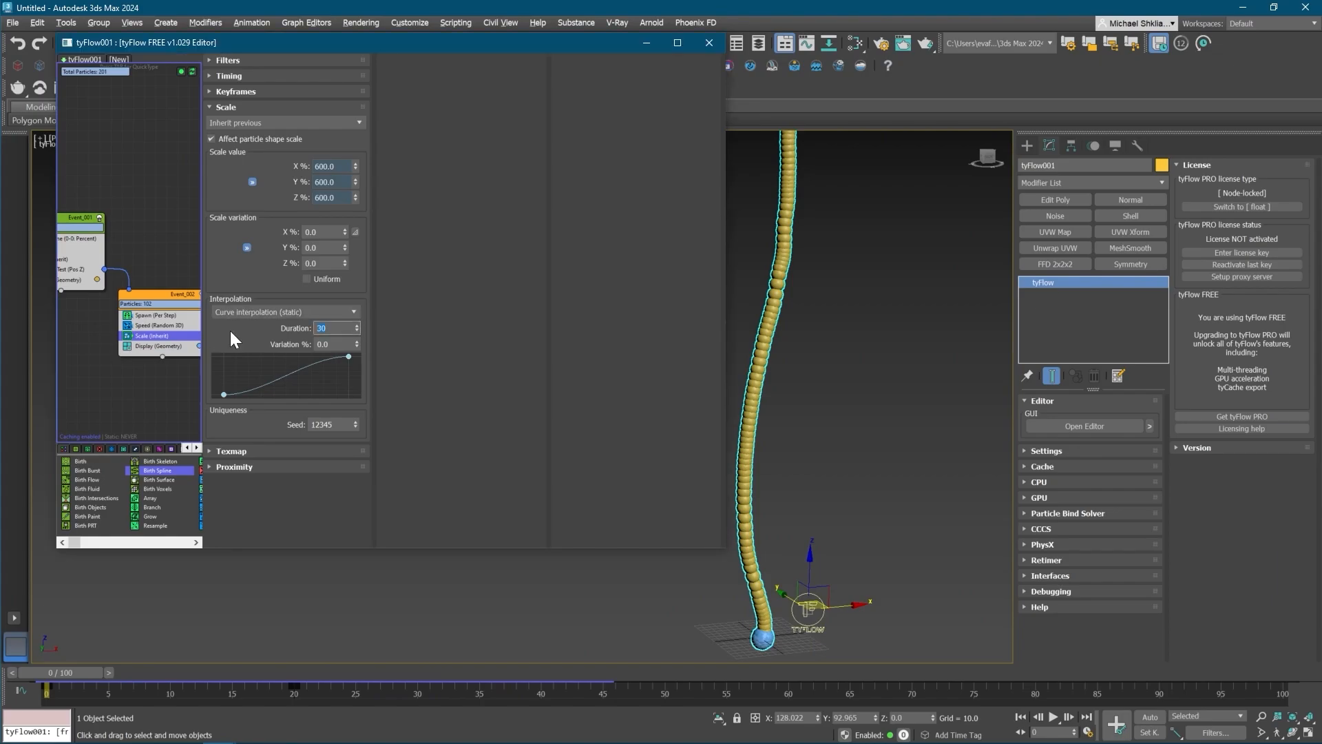
{"action": "type", "text": "10"}
{"action": "left_click_drag", "start_coordinate": [88, 672], "coordinate": [4, 582]}
- Add a Time Test operator to the second event between Scale and Display
{"action": "middle_click_drag", "start_coordinate": [140, 343], "coordinate": [136, 345]}
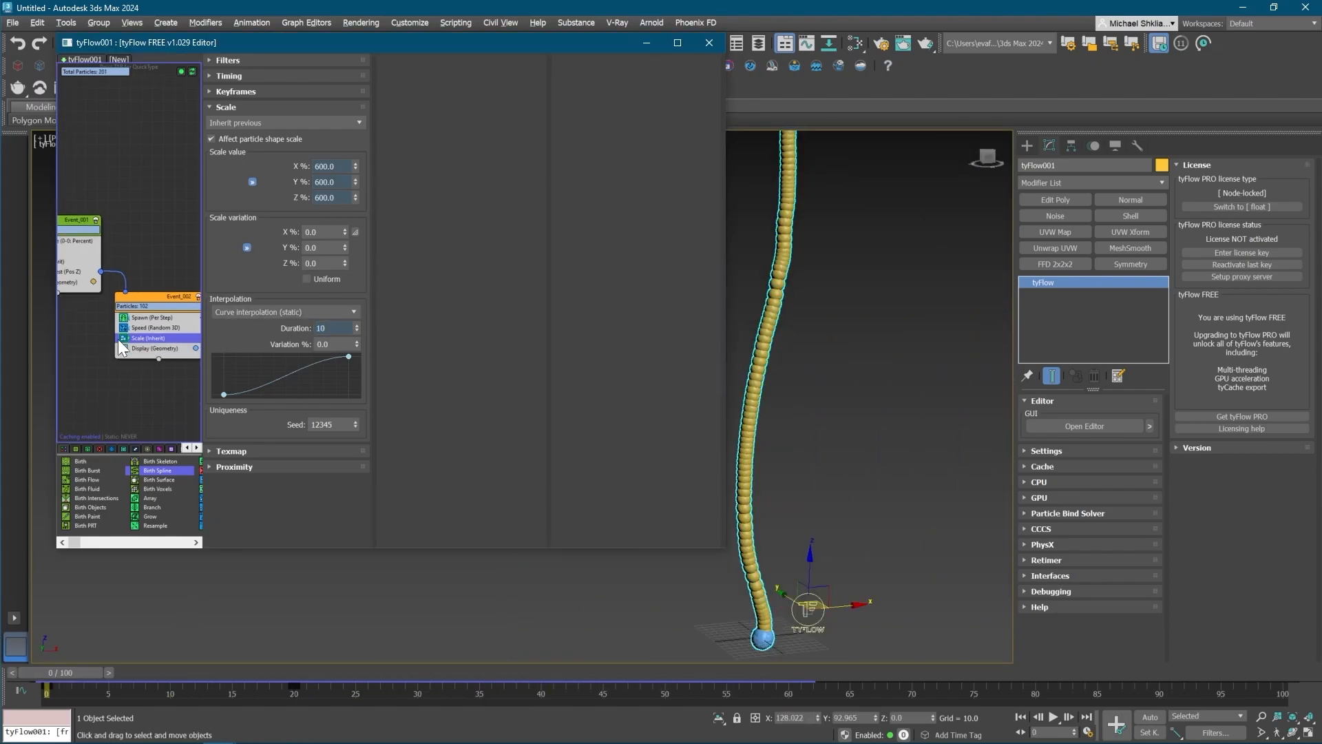
{"action": "key", "text": "Tab"}
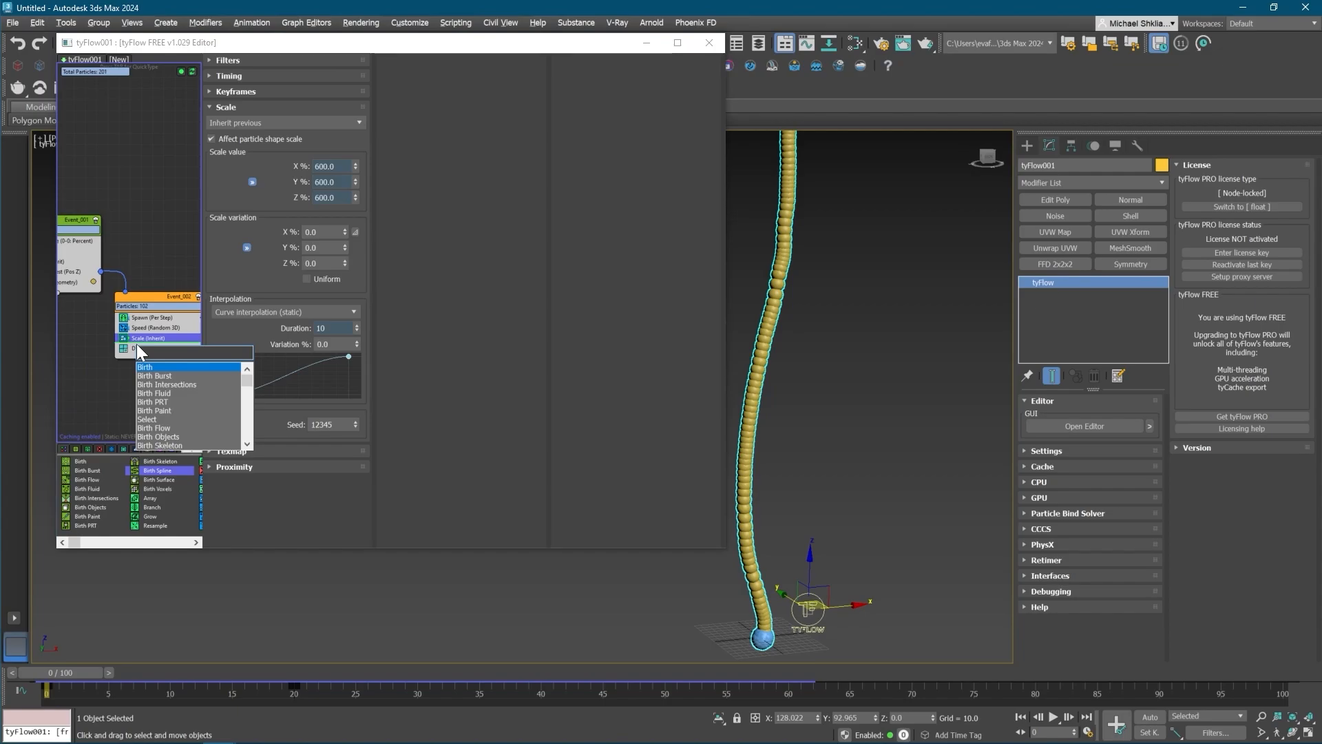
{"action": "type", "text": "time"}
{"action": "key", "text": "Return"}
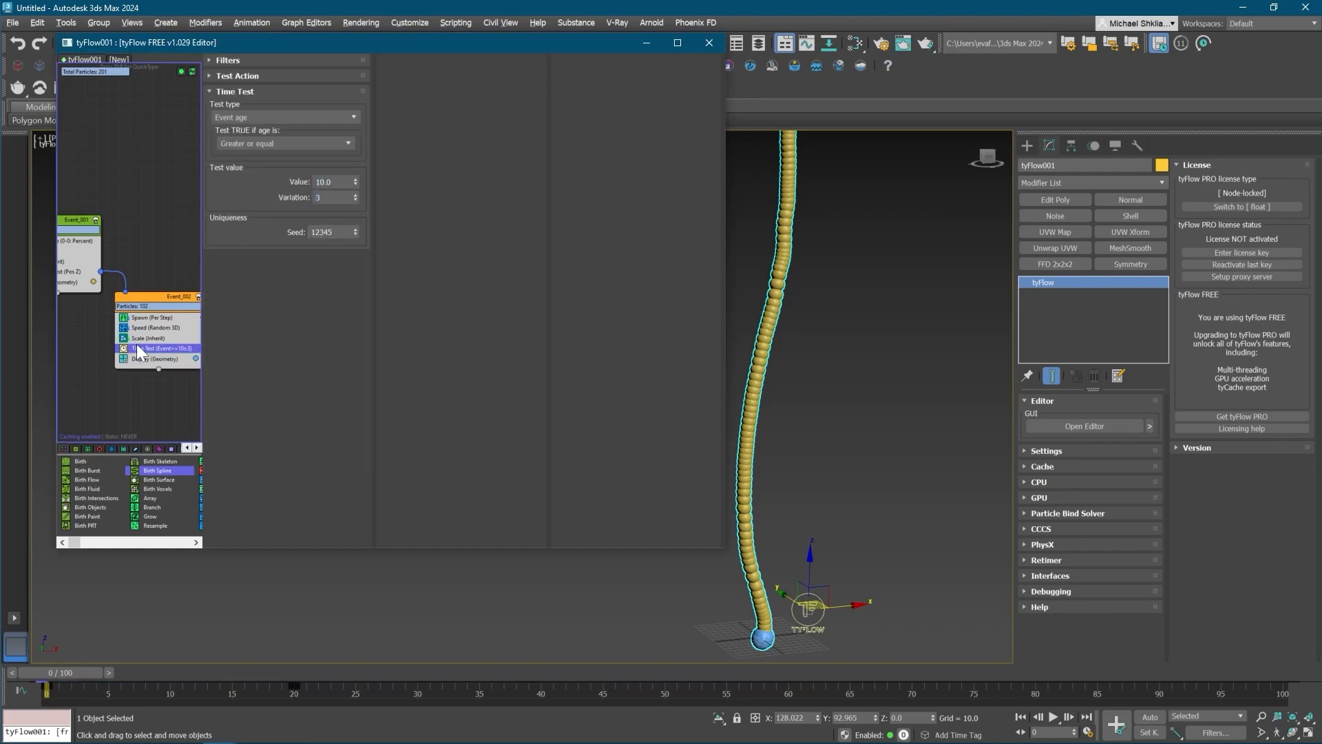
- Set the Time Test's value to 5 and its variation to 5
{"action": "double_click", "coordinate": [324, 181]}
{"action": "type", "text": "5"}
{"action": "key", "text": "Tab"}
{"action": "type", "text": "5"}
{"action": "key", "text": "Return"}
- Create a third event containing a Slow operator beside the second event
{"action": "middle_click_drag", "start_coordinate": [151, 356], "coordinate": [68, 328]}
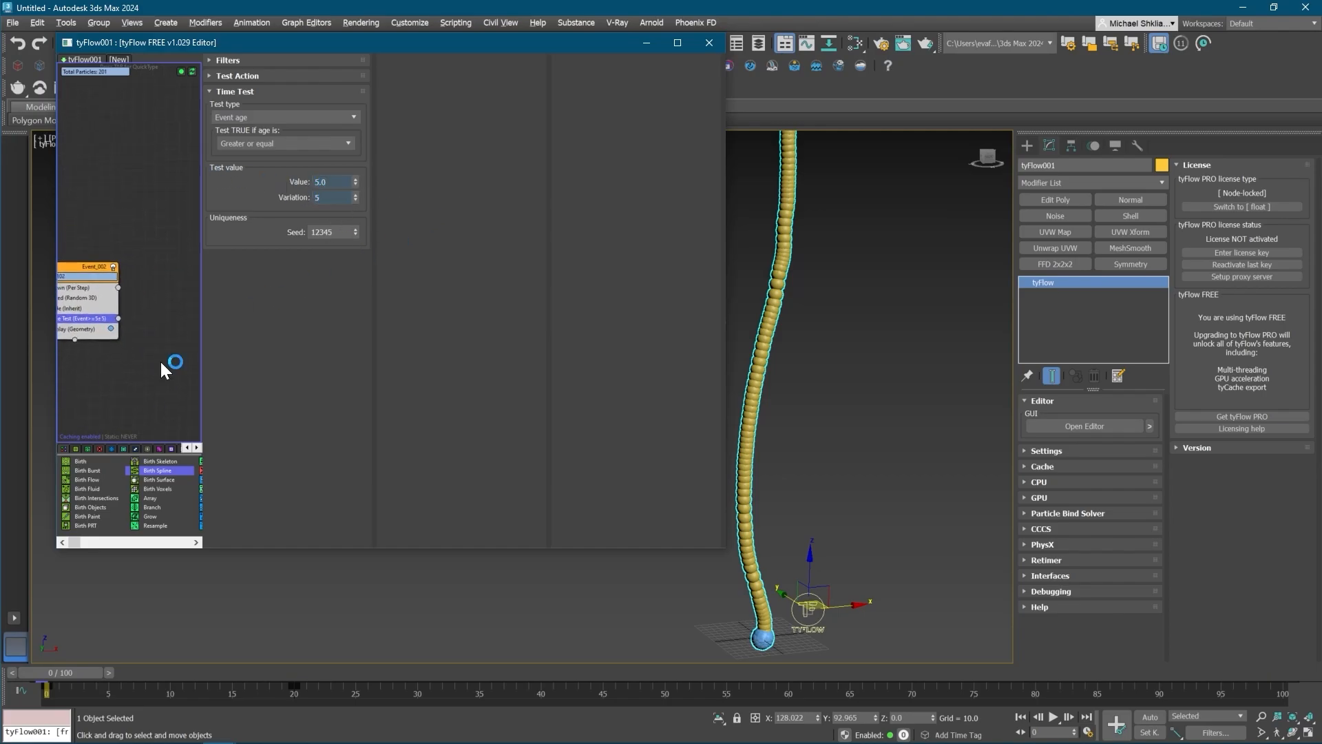
{"action": "key", "text": "Tab"}
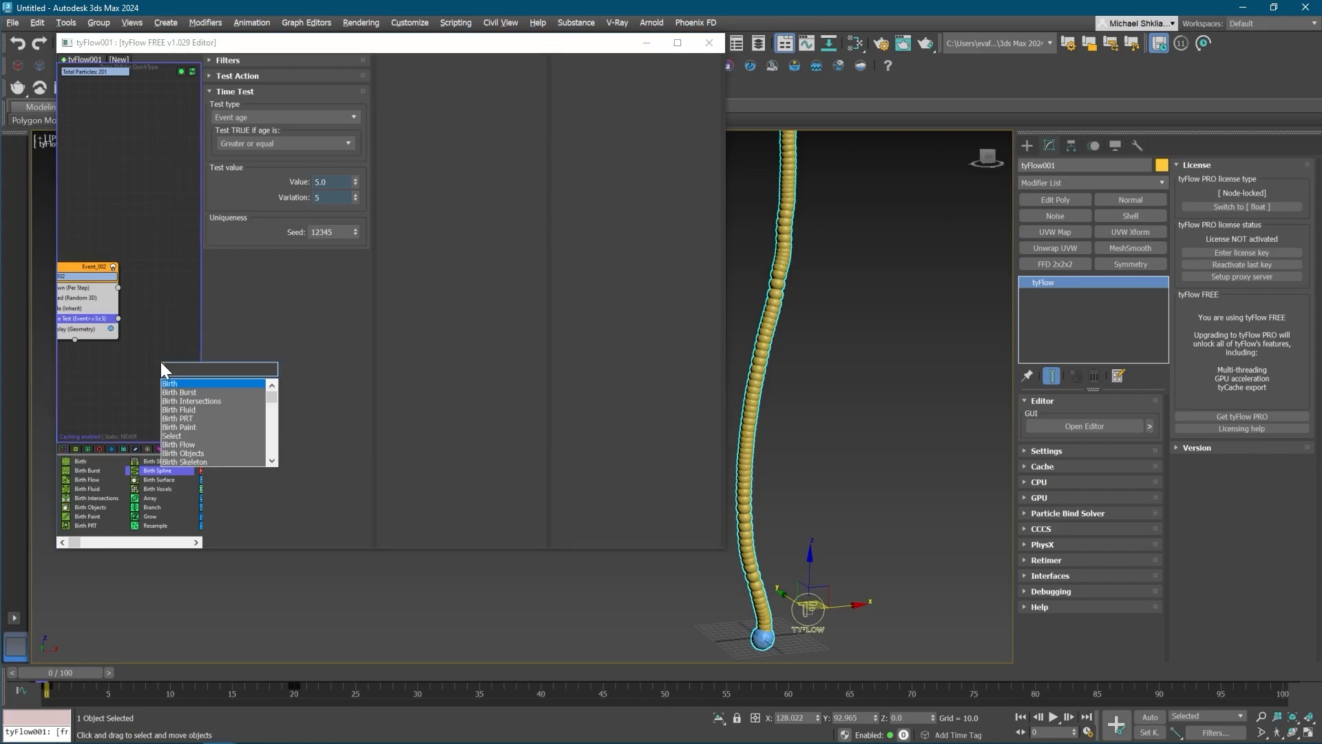
{"action": "type", "text": "slow"}
{"action": "key", "text": "Return"}
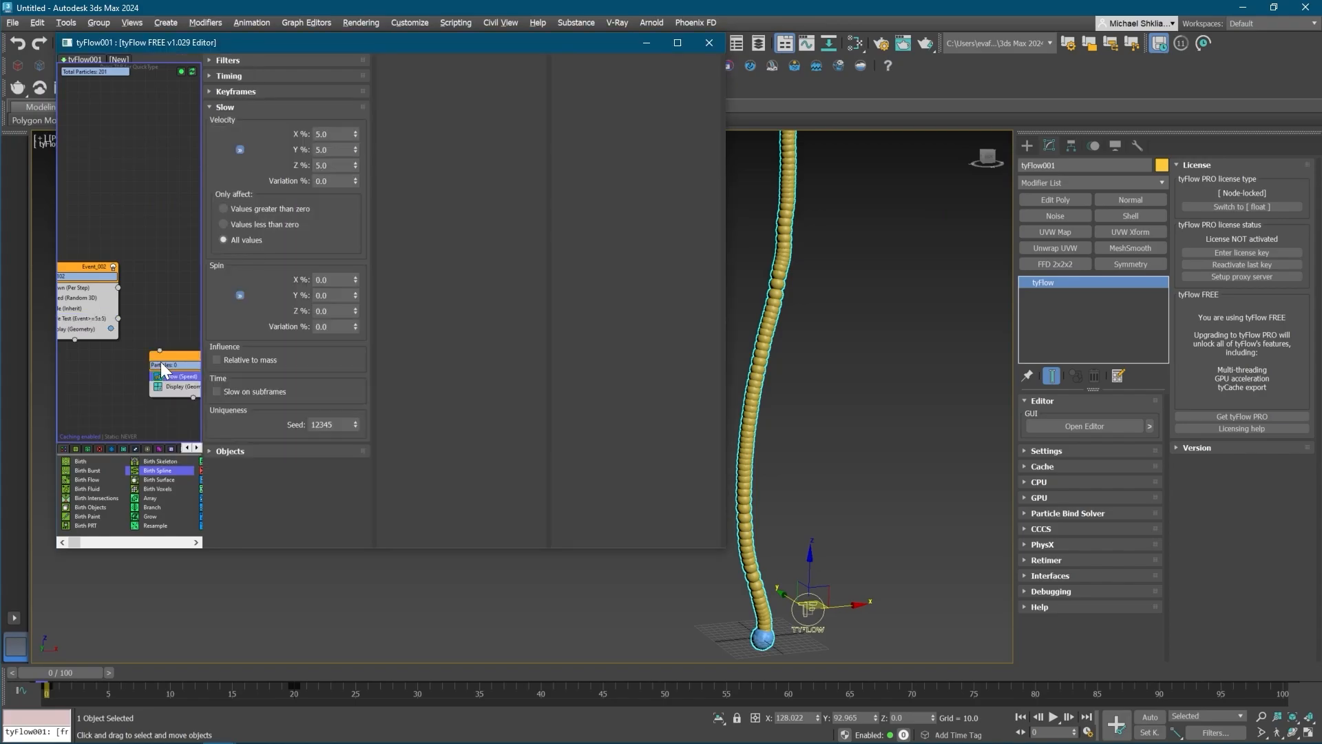
- Connect the Time Test output to the third event and set the Slow operator's velocity to 30% on all axes
{"action": "left_click_drag", "start_coordinate": [121, 316], "coordinate": [120, 316]}
{"action": "middle_click_drag", "start_coordinate": [192, 369], "coordinate": [169, 358]}
{"action": "double_click", "coordinate": [324, 135]}
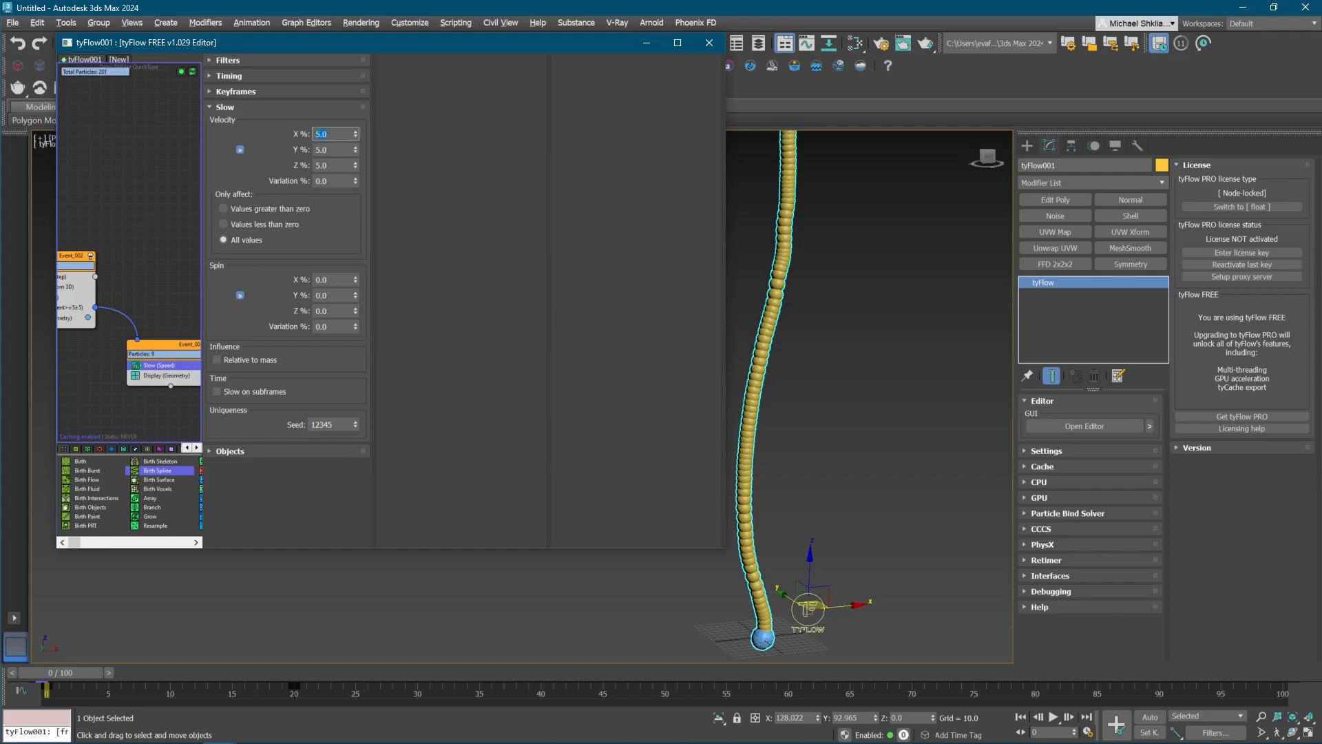
{"action": "type", "text": "30"}
{"action": "key", "text": "Return"}
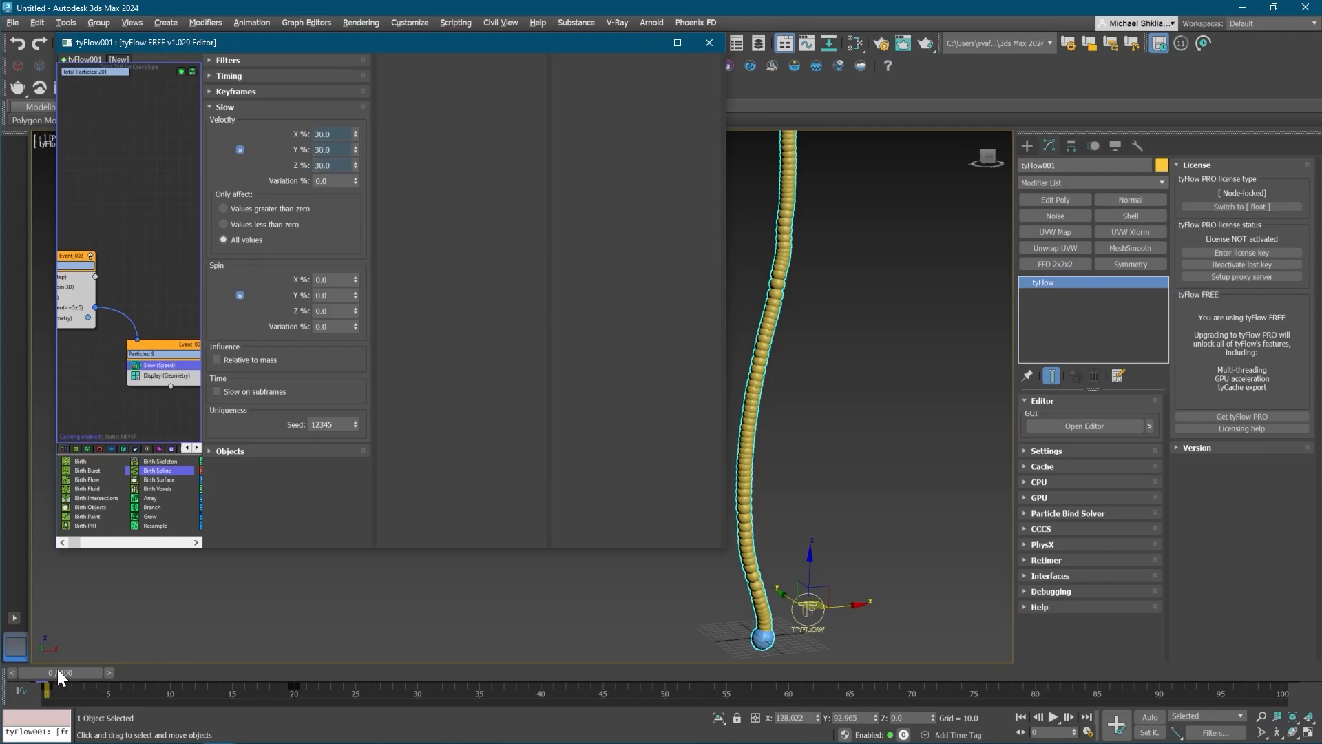
{"action": "left_click_drag", "start_coordinate": [59, 672], "coordinate": [55, 637]}
- Set the variation of the second event's Speed operator to 50% and preview the animation
{"action": "middle_click_drag", "start_coordinate": [67, 283], "coordinate": [147, 284]}
{"action": "left_click", "coordinate": [132, 287]}
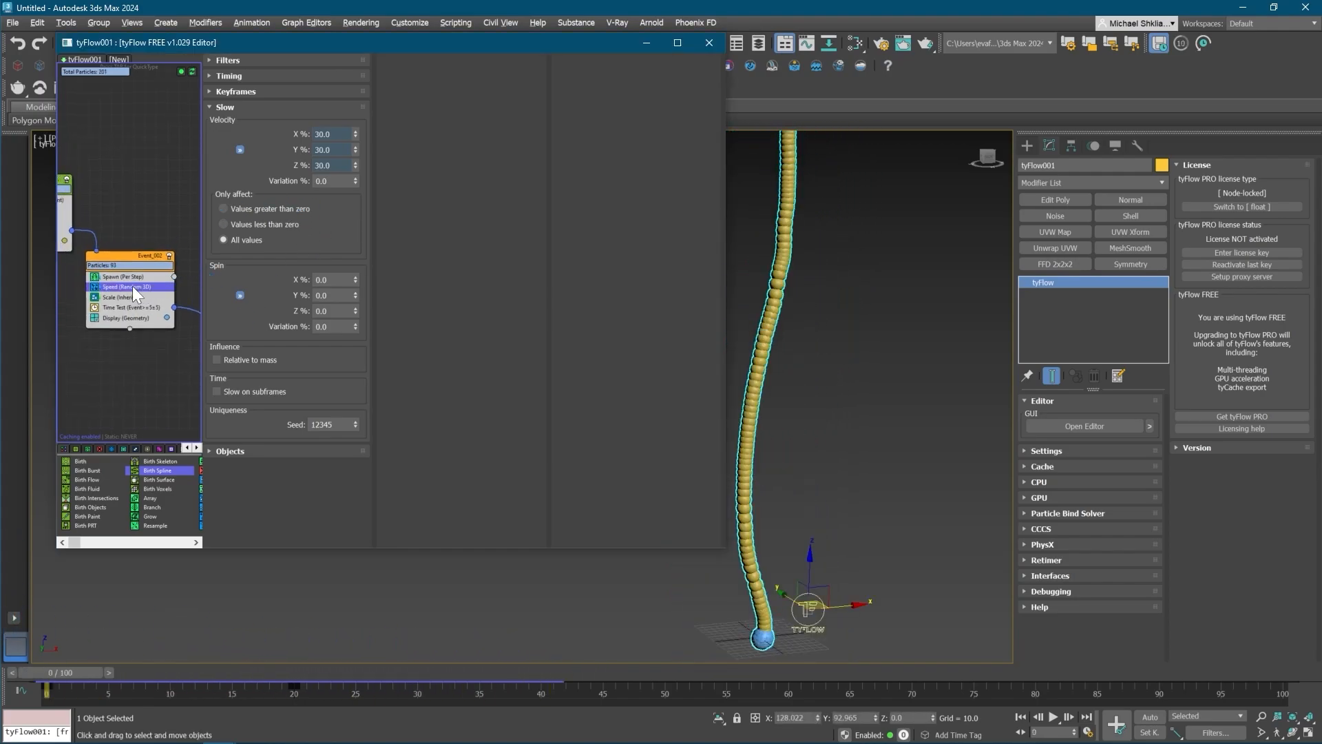
{"action": "left_click_drag", "start_coordinate": [333, 215], "coordinate": [125, 196]}
{"action": "type", "text": "50"}
{"action": "key", "text": "Return"}
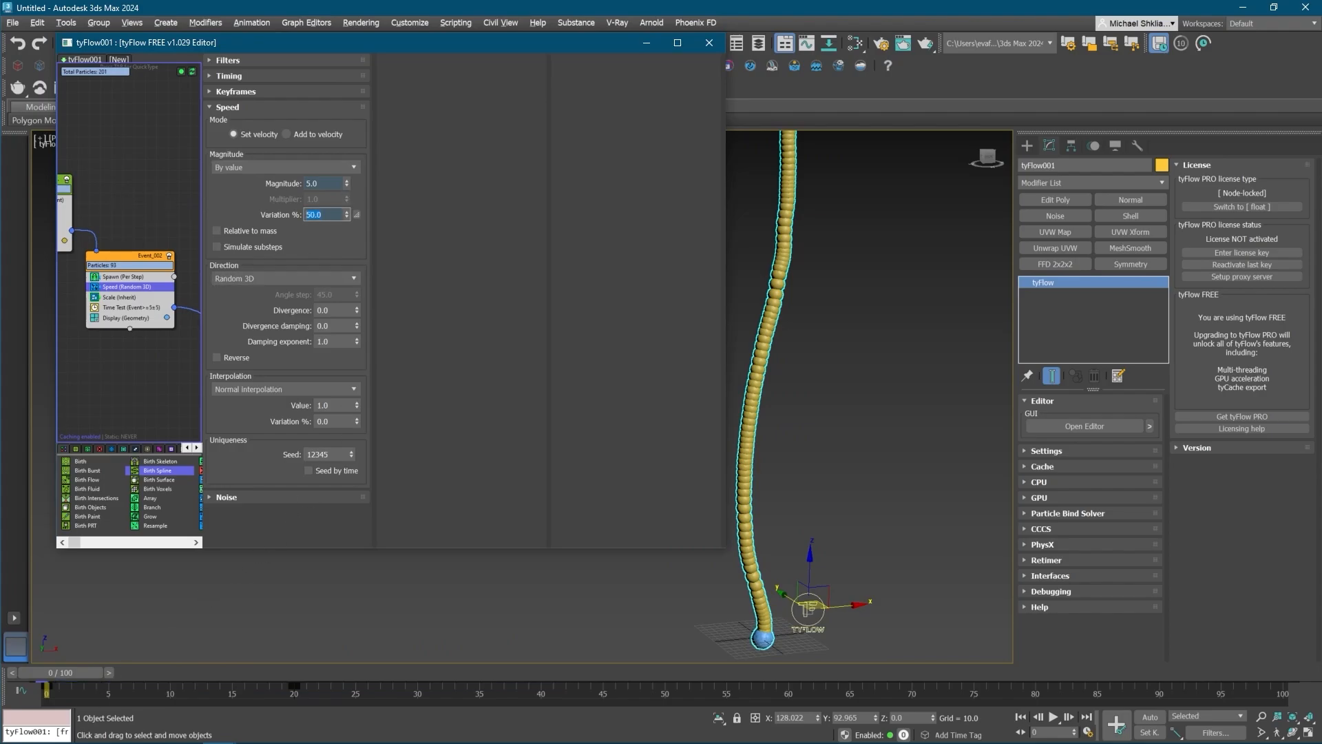
{"action": "mouse_move", "coordinate": [60, 669]}
{"action": "left_mouse_down"}
{"action": "mouse_move", "coordinate": [378, 675]}
{"action": "mouse_move", "coordinate": [47, 673]}
{"action": "left_mouse_up"}
- Enable Uniform and set the scale variation to 50% in the second event's Scale operator, then preview the growth
{"action": "left_click", "coordinate": [128, 297]}
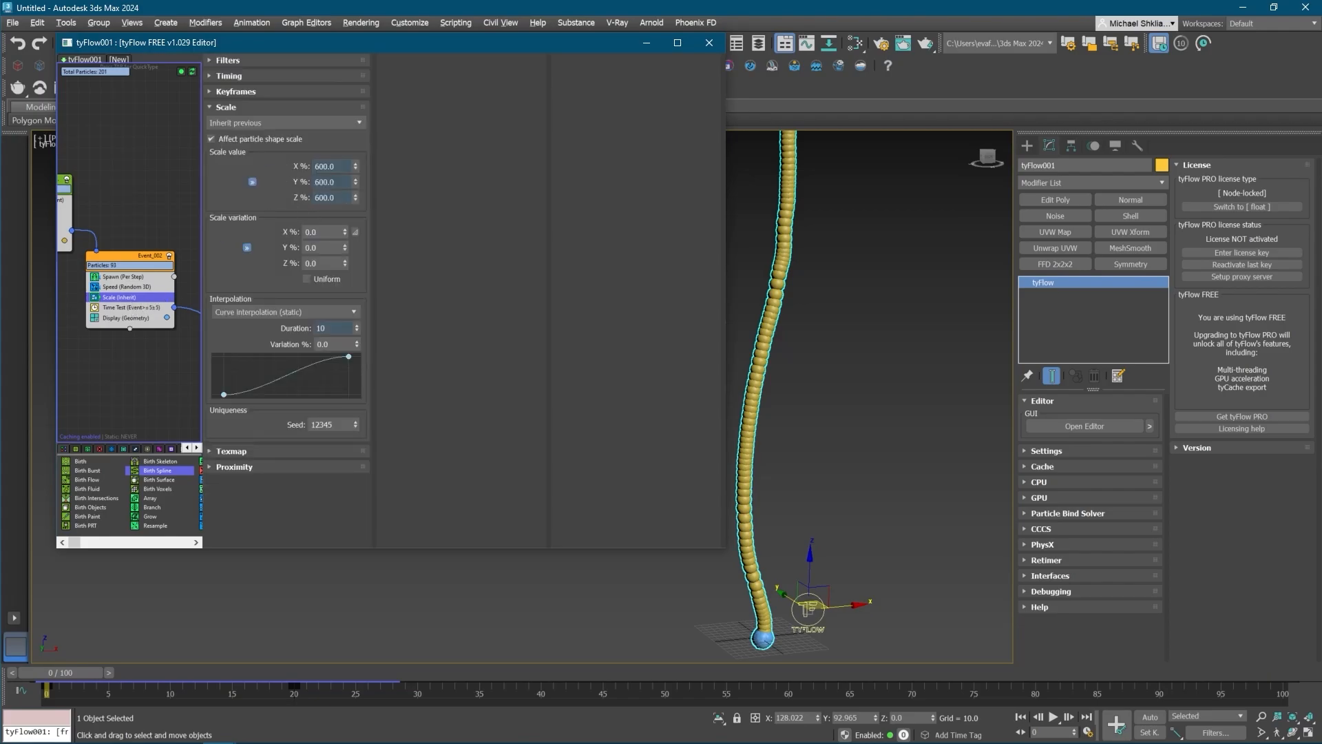
{"action": "left_click", "coordinate": [326, 278]}
{"action": "type", "text": "50"}
{"action": "key", "text": "Return"}
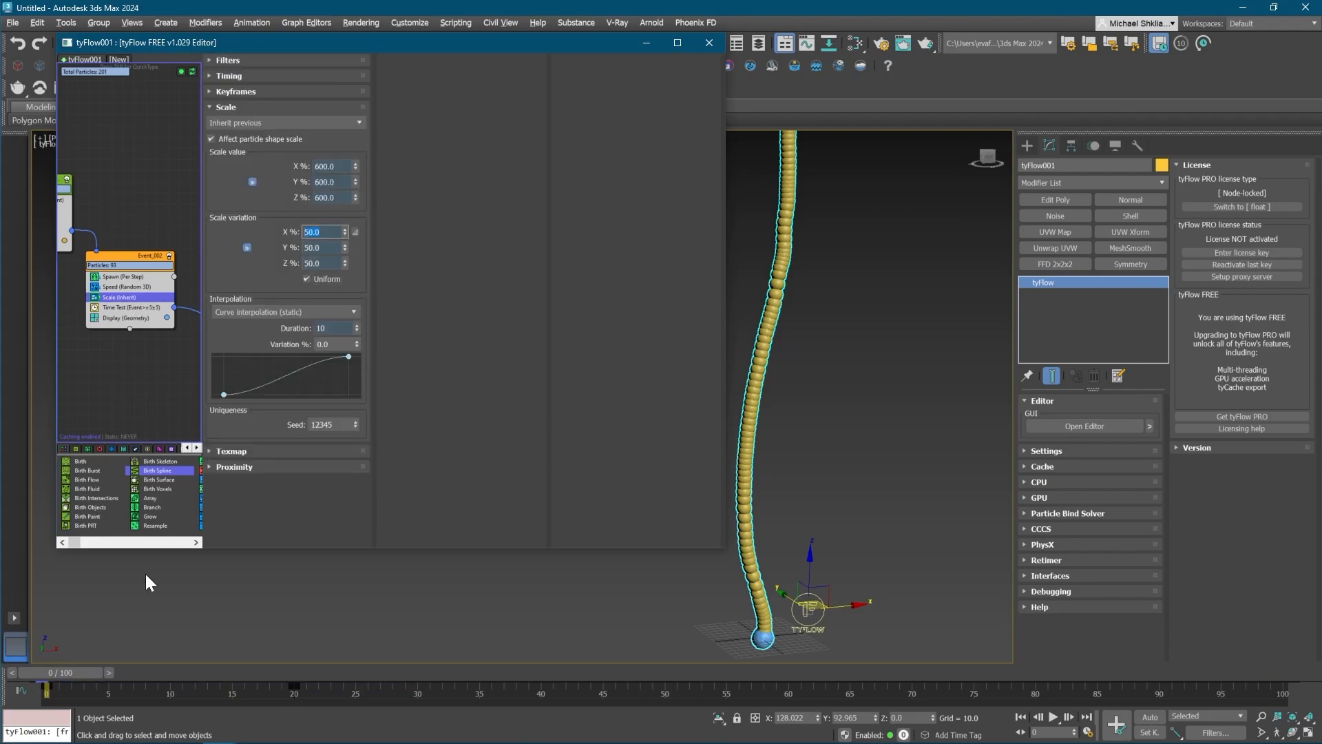
{"action": "left_click_drag", "start_coordinate": [52, 674], "coordinate": [449, 651]}
{"action": "scroll", "coordinate": [790, 456], "scroll_direction": "down", "scroll_amount": 3}
{"action": "middle_click_drag", "start_coordinate": [790, 456], "coordinate": [818, 508]}
{"action": "middle_click_drag", "start_coordinate": [818, 508], "coordinate": [795, 513], "text": "alt"}
{"action": "left_click_drag", "start_coordinate": [475, 674], "coordinate": [375, 664]}
- Try scale values of 450% and 300%, settle on 400% for the second event's Scale operator, and preview the result
{"action": "middle_click_drag", "start_coordinate": [88, 287], "coordinate": [98, 292]}
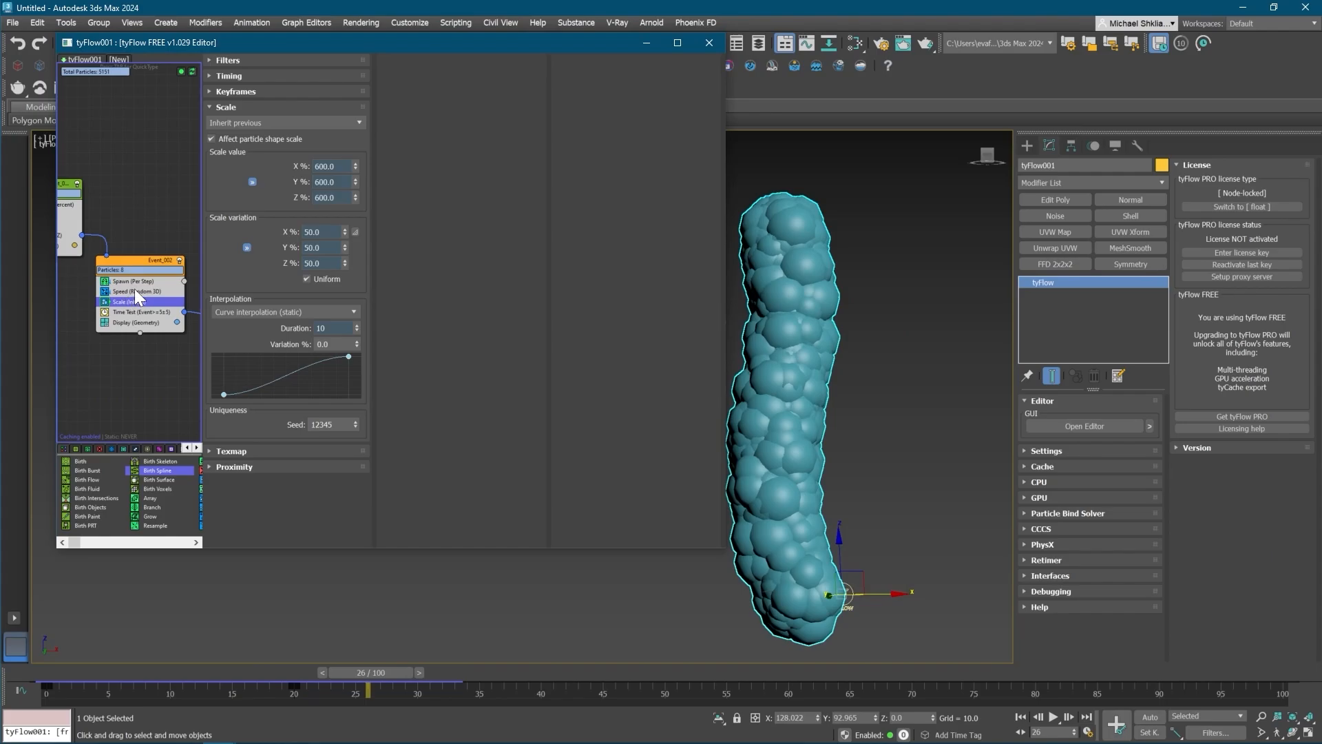
{"action": "left_click_drag", "start_coordinate": [338, 166], "coordinate": [271, 161]}
{"action": "type", "text": "450"}
{"action": "key", "text": "Return"}
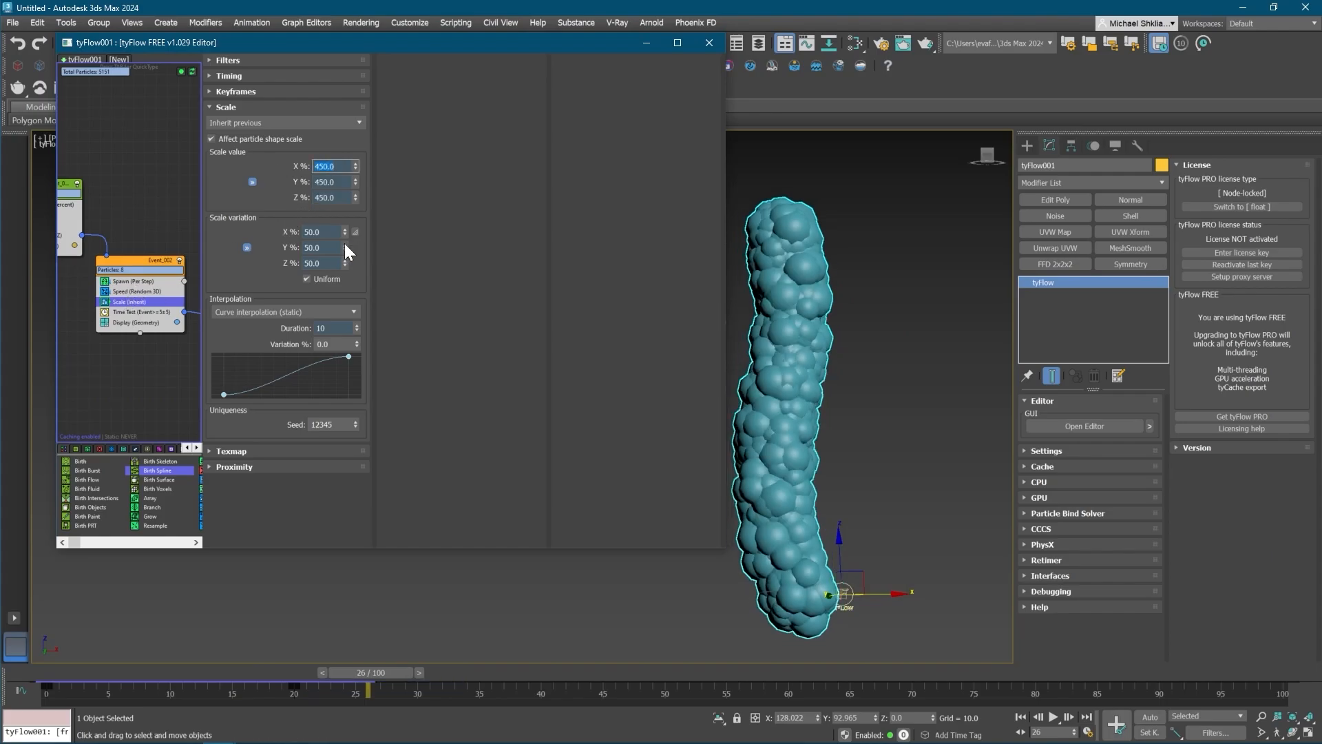
{"action": "type", "text": "300"}
{"action": "key", "text": "Return"}
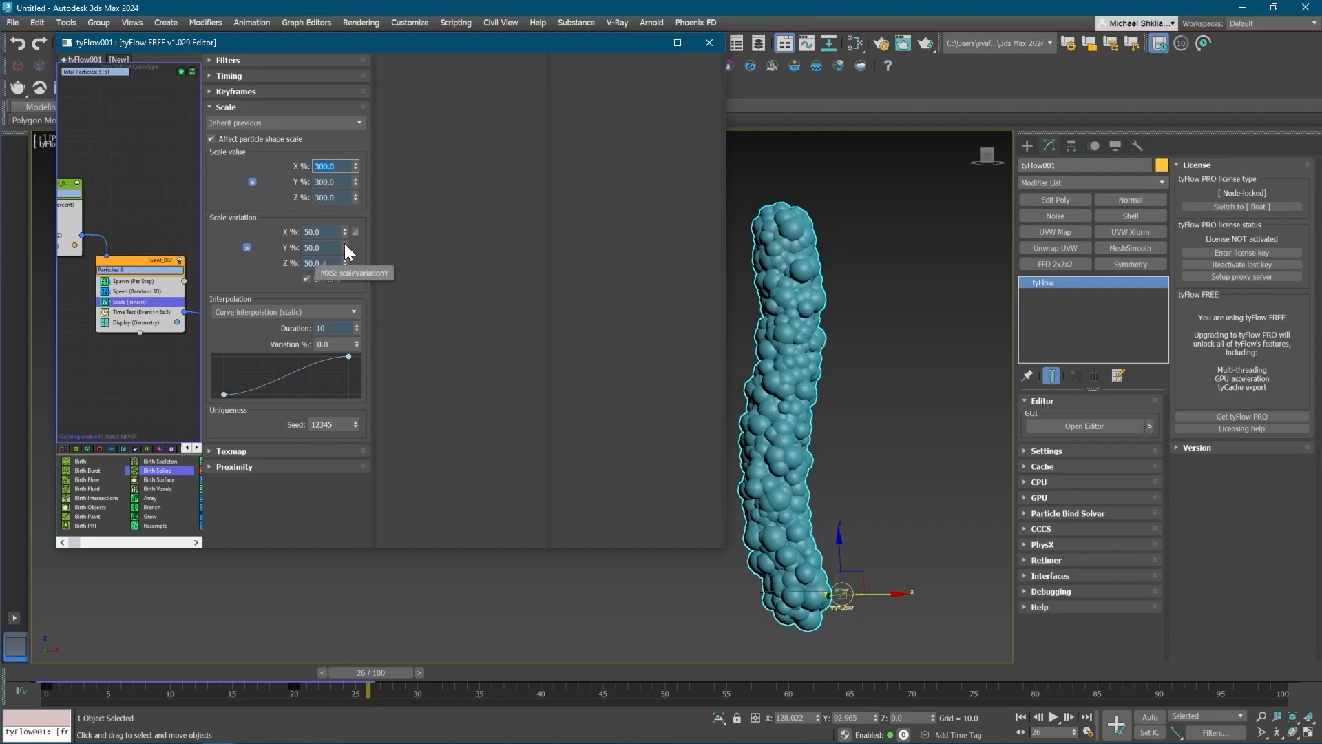
{"action": "type", "text": "400"}
{"action": "key", "text": "Return"}
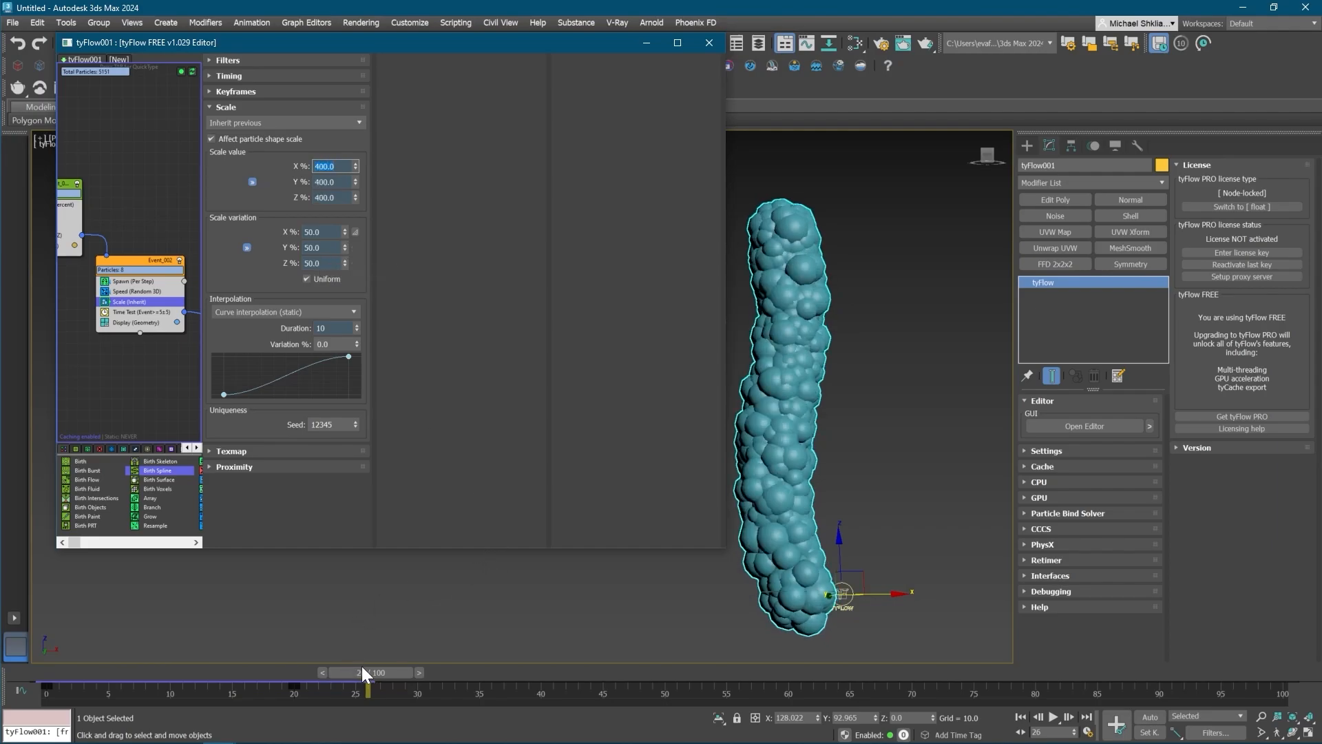
{"action": "left_click_drag", "start_coordinate": [362, 666], "coordinate": [269, 641]}
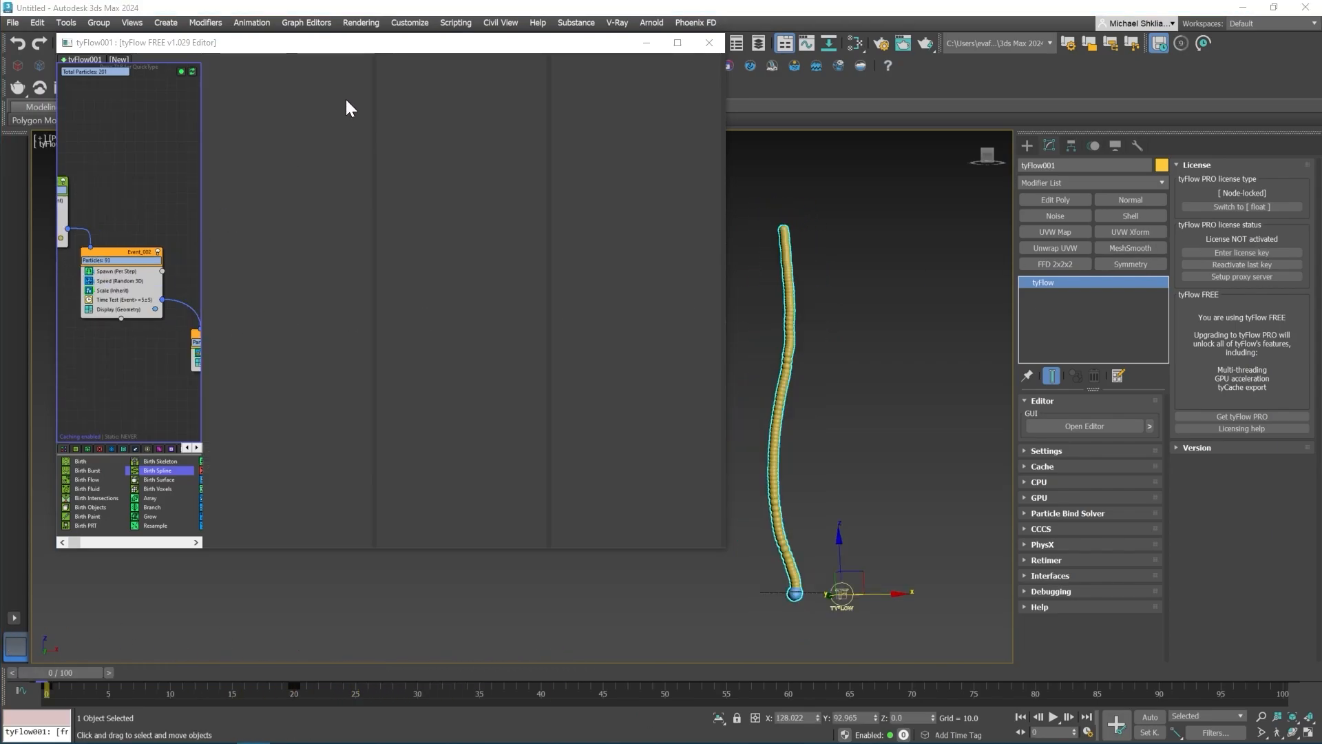
{"action": "mouse_move", "coordinate": [52, 684]}
{"action": "left_mouse_down"}
{"action": "mouse_move", "coordinate": [481, 694]}
{"action": "mouse_move", "coordinate": [43, 682]}
{"action": "left_mouse_up"}
- Clear the scene selection, enlarge the flow editor window and show the first event's Birth Spline settings
{"action": "middle_click_drag", "start_coordinate": [866, 435], "coordinate": [790, 516], "text": "alt"}
{"action": "left_click", "coordinate": [789, 518]}
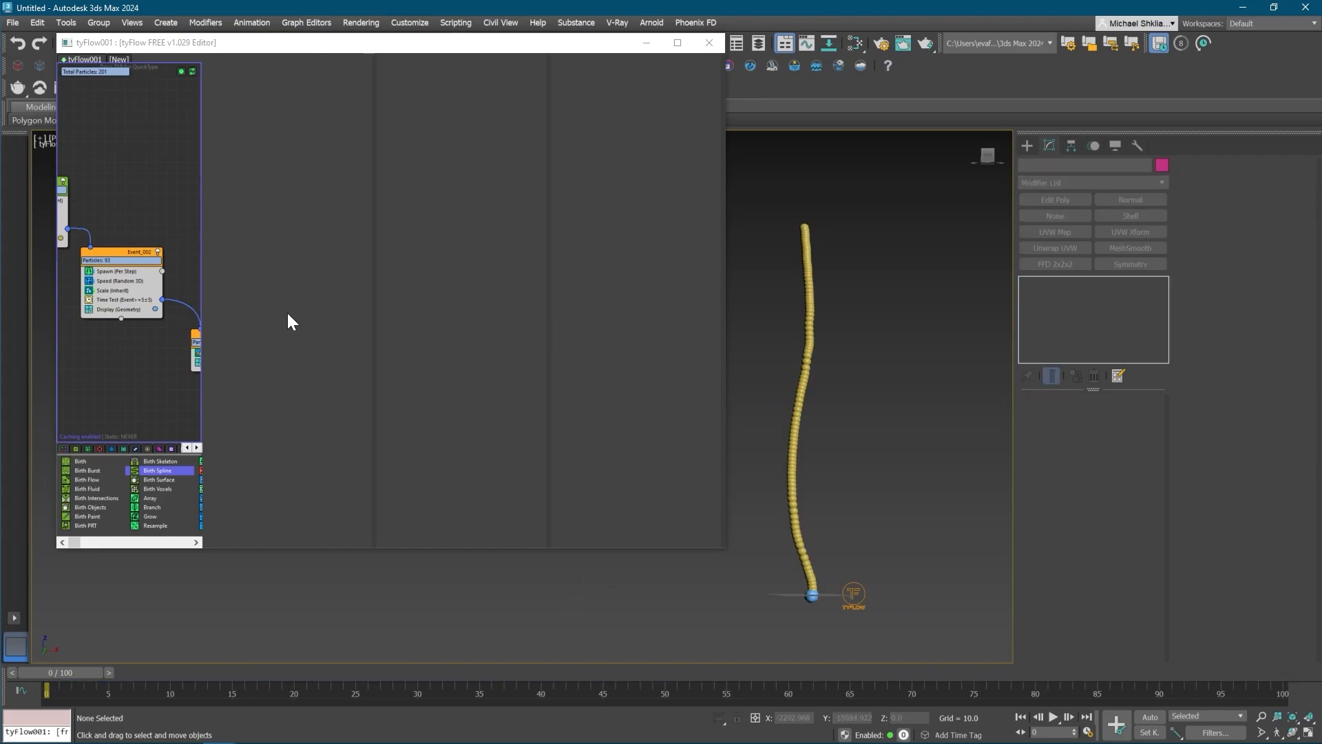
{"action": "left_click_drag", "start_coordinate": [725, 550], "coordinate": [790, 637]}
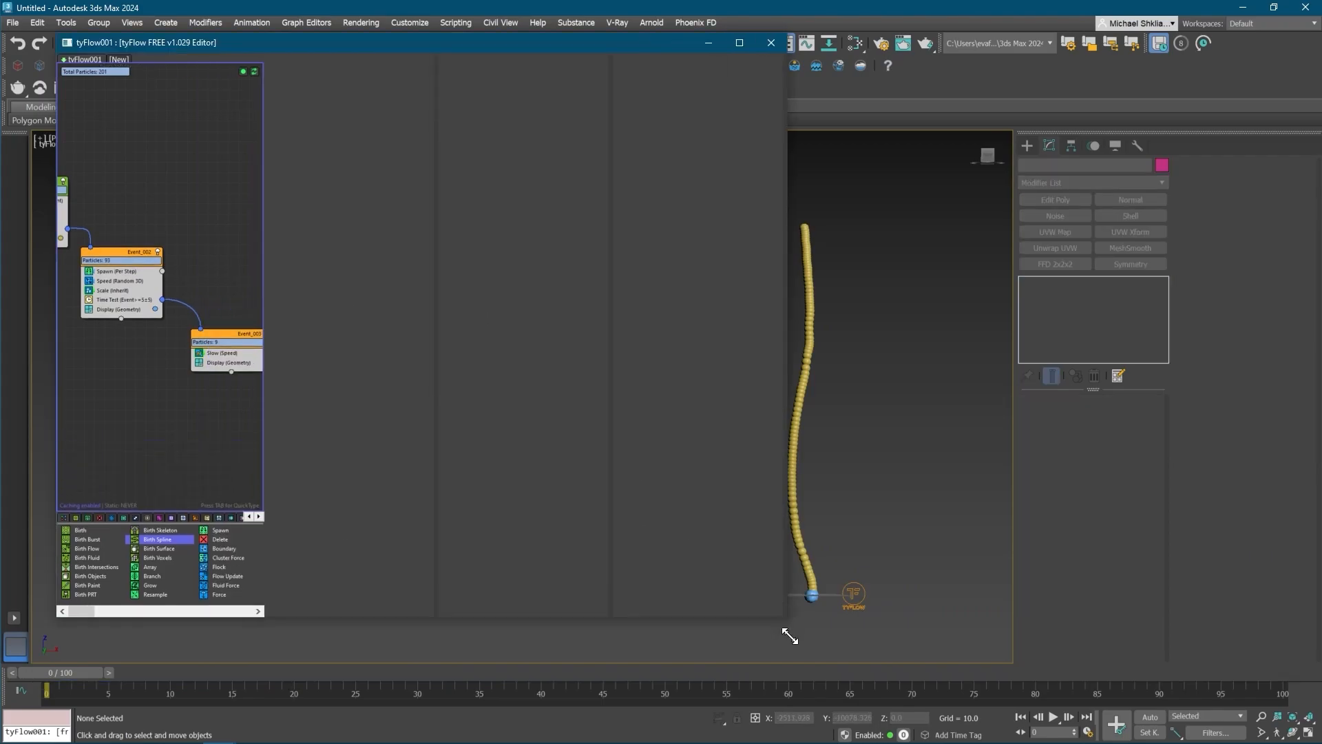
{"action": "middle_click_drag", "start_coordinate": [161, 294], "coordinate": [173, 306]}
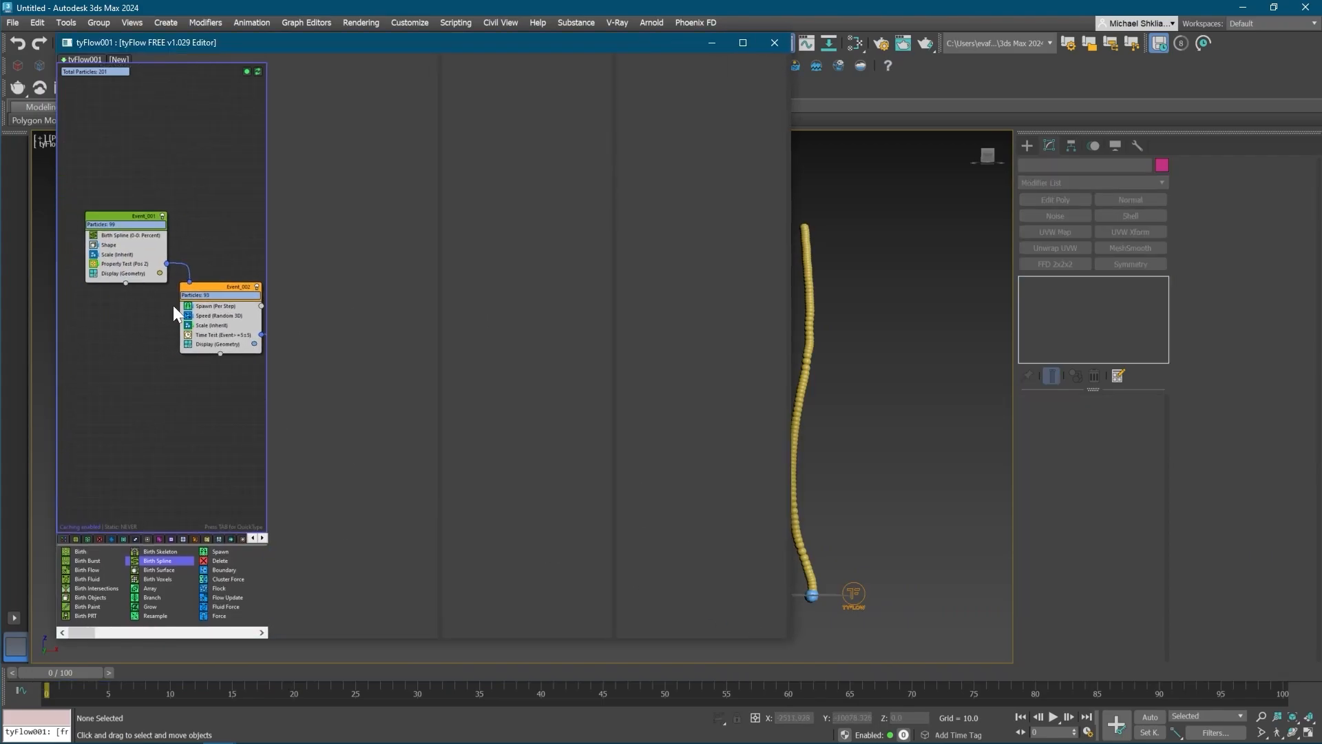
{"action": "left_click", "coordinate": [130, 236]}
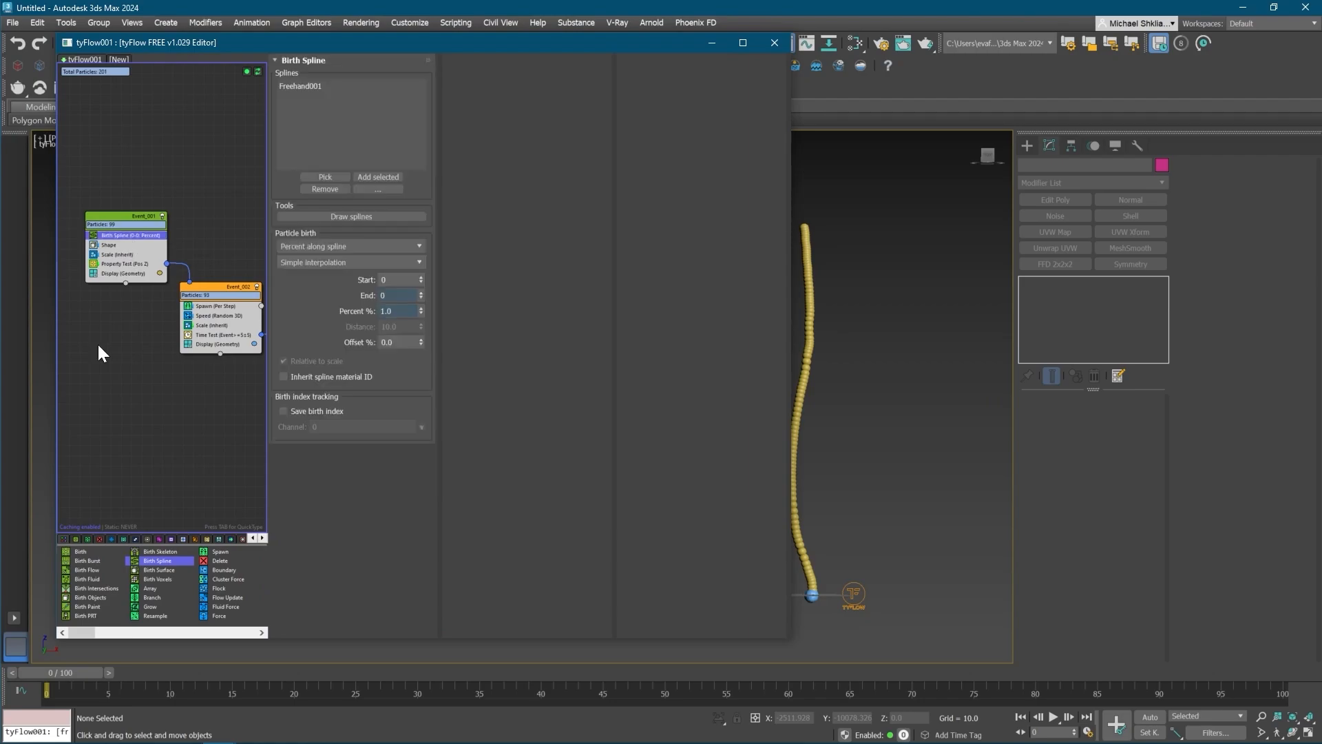
{"action": "middle_click_drag", "start_coordinate": [97, 342], "coordinate": [158, 290]}
{"action": "left_click", "coordinate": [142, 421]}
{"action": "key", "text": "Tab"}
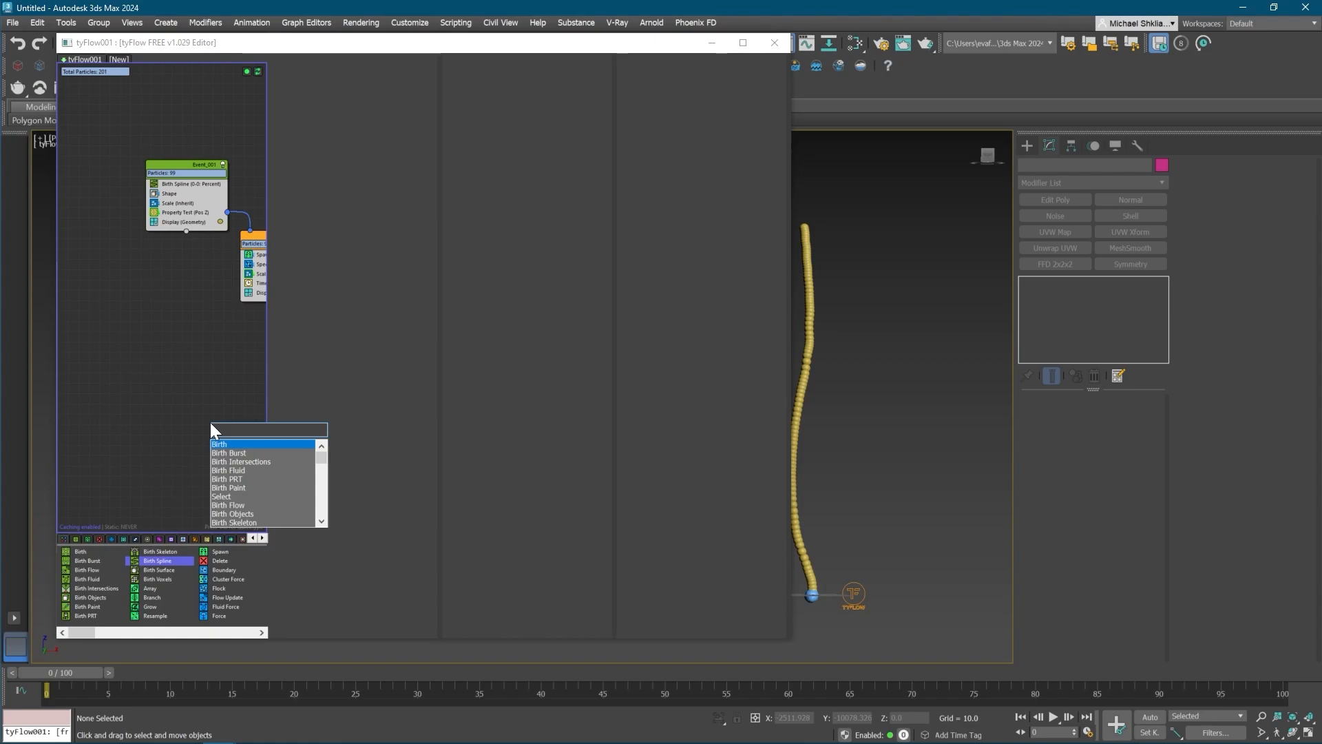
{"action": "left_click", "coordinate": [188, 260]}
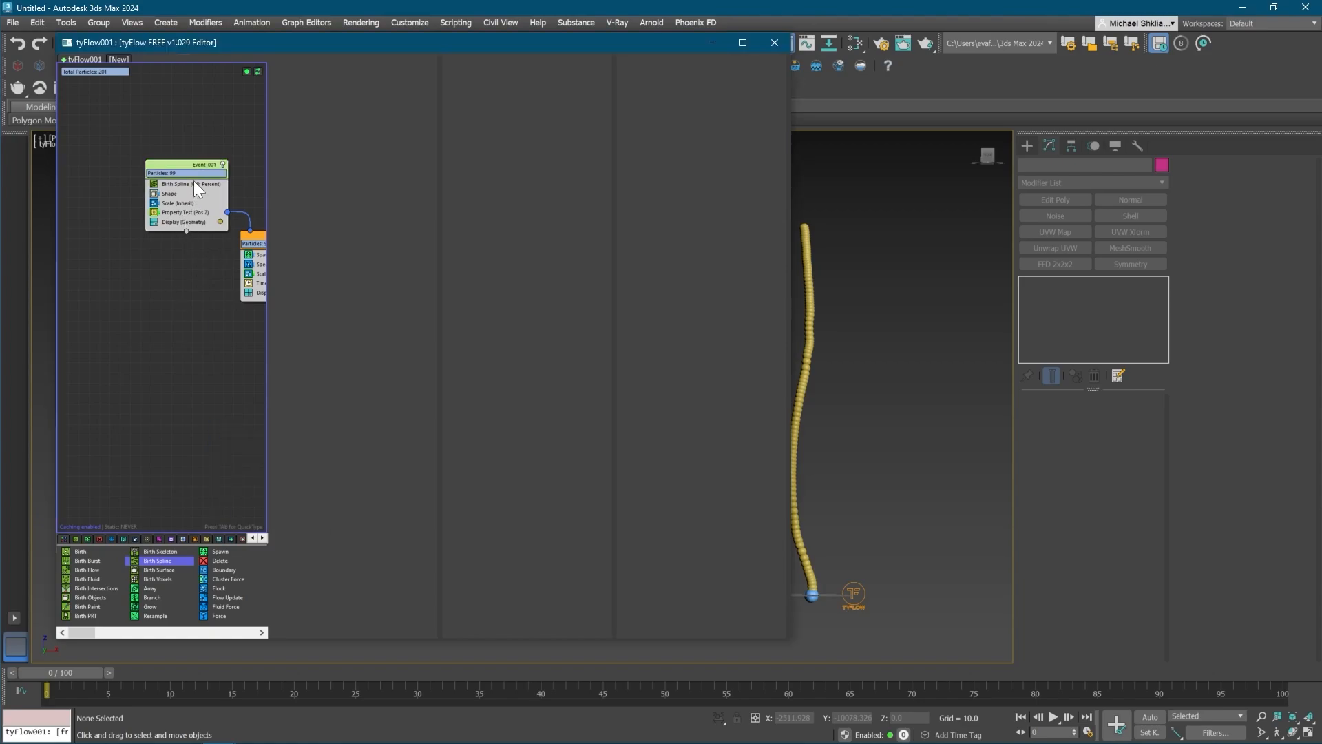
- Copy the first event's Birth Spline operator into a new event below and set its particle birth to First knot
{"action": "left_click_drag", "start_coordinate": [194, 181], "coordinate": [196, 398]}
{"action": "left_click", "coordinate": [194, 370]}
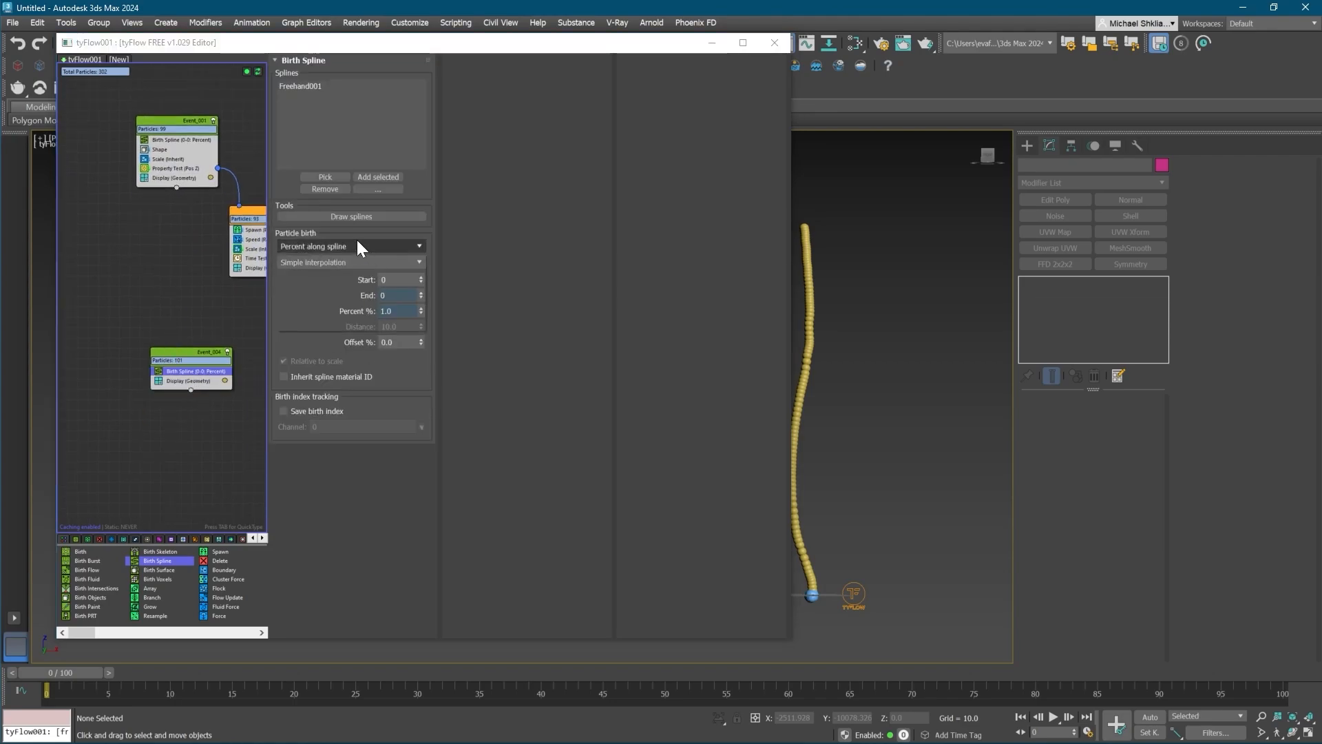
{"action": "left_click", "coordinate": [358, 243]}
{"action": "left_click", "coordinate": [326, 296]}
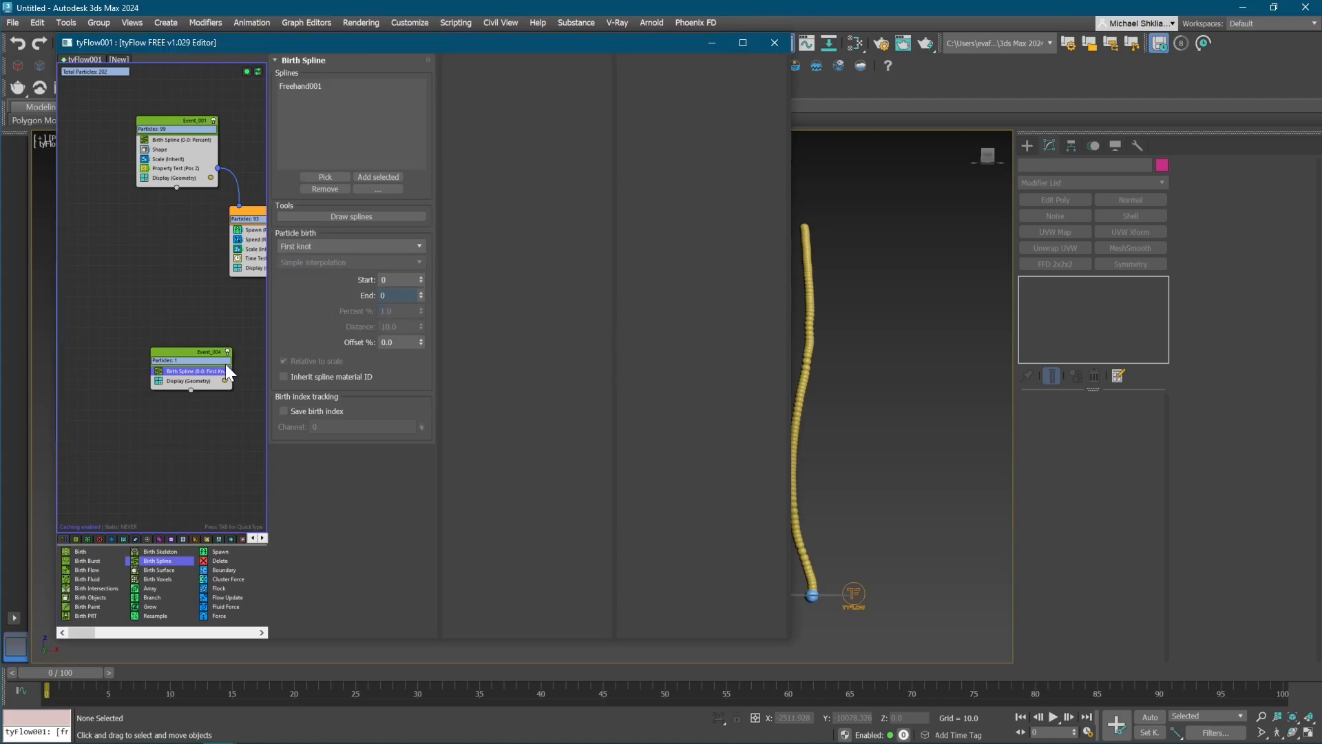
{"action": "left_click_drag", "start_coordinate": [207, 359], "coordinate": [183, 361]}
{"action": "left_click", "coordinate": [192, 425]}
{"action": "middle_click_drag", "start_coordinate": [192, 426], "coordinate": [154, 417]}
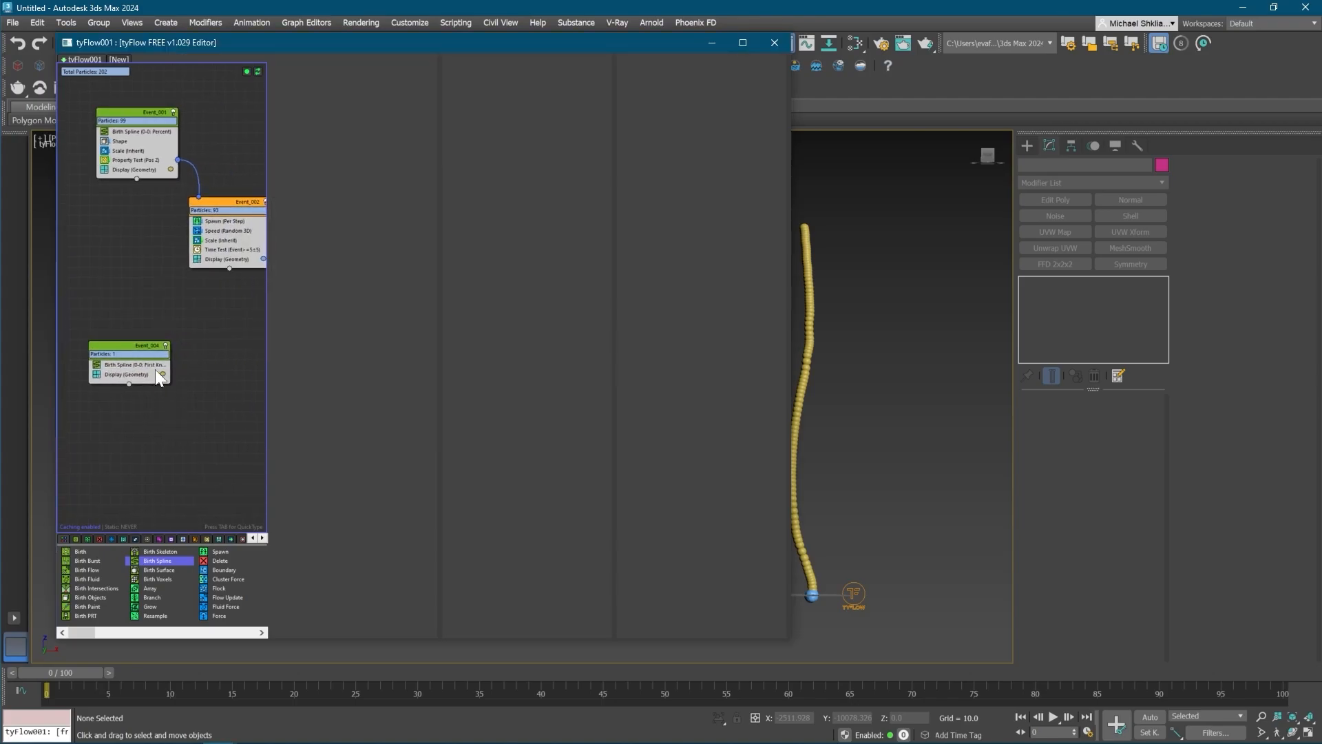
- Copy the first event's Shape and Scale operators and paste them as instances into the new birth event
{"action": "left_click", "coordinate": [127, 139]}
{"action": "left_click", "coordinate": [126, 148], "text": "ctrl"}
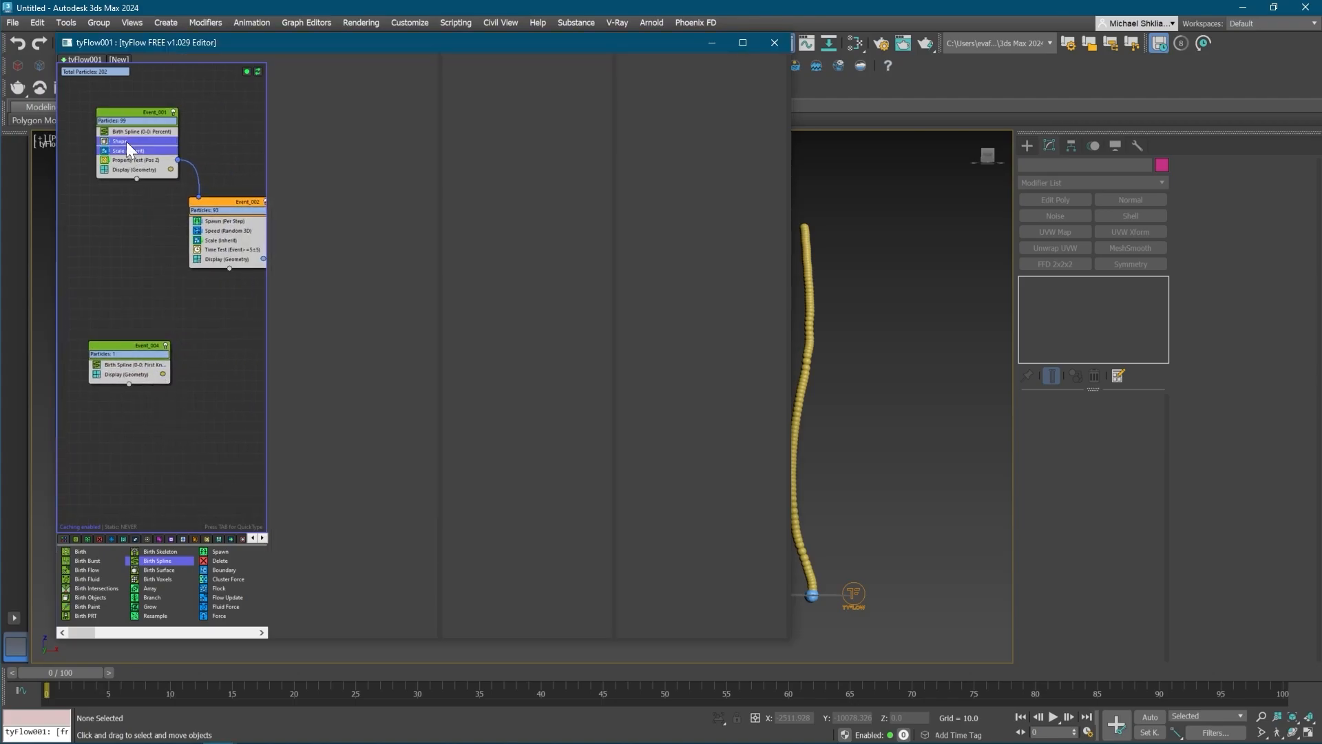
{"action": "right_click", "coordinate": [125, 140]}
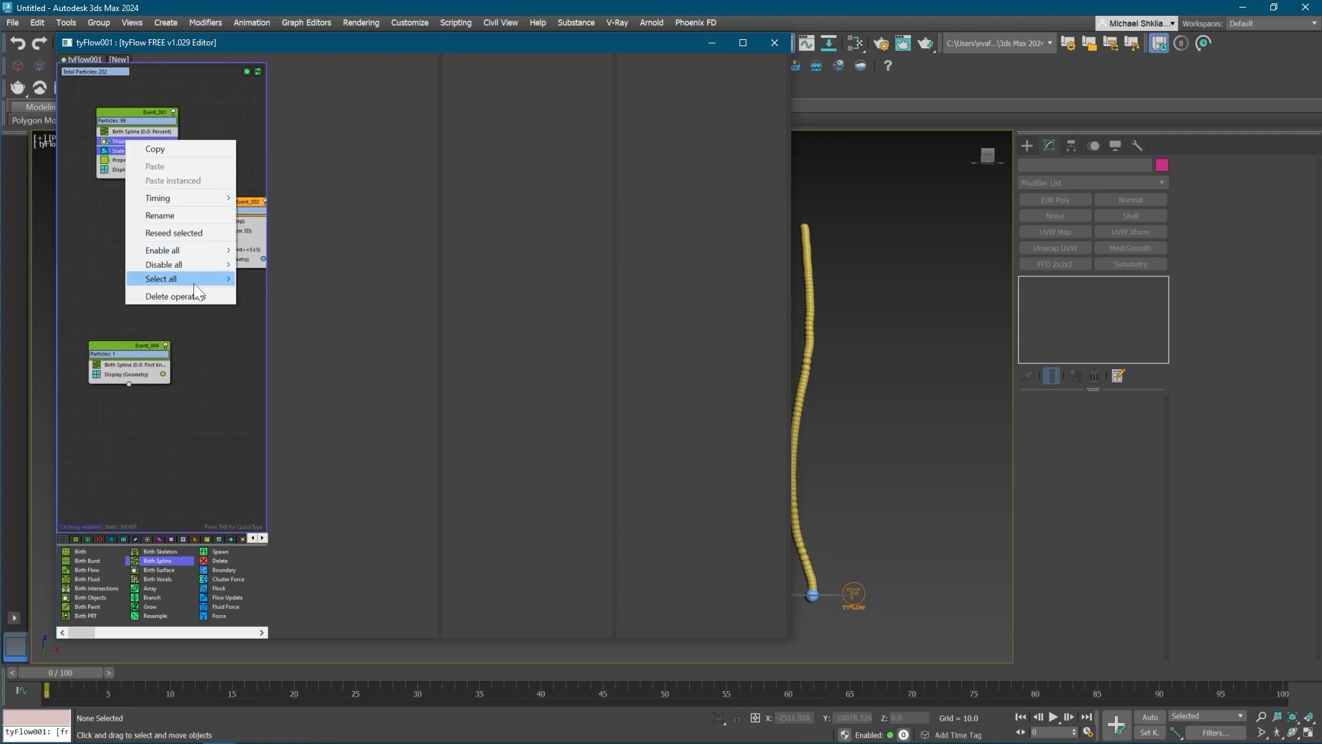
{"action": "left_click", "coordinate": [185, 149]}
{"action": "right_click", "coordinate": [138, 376]}
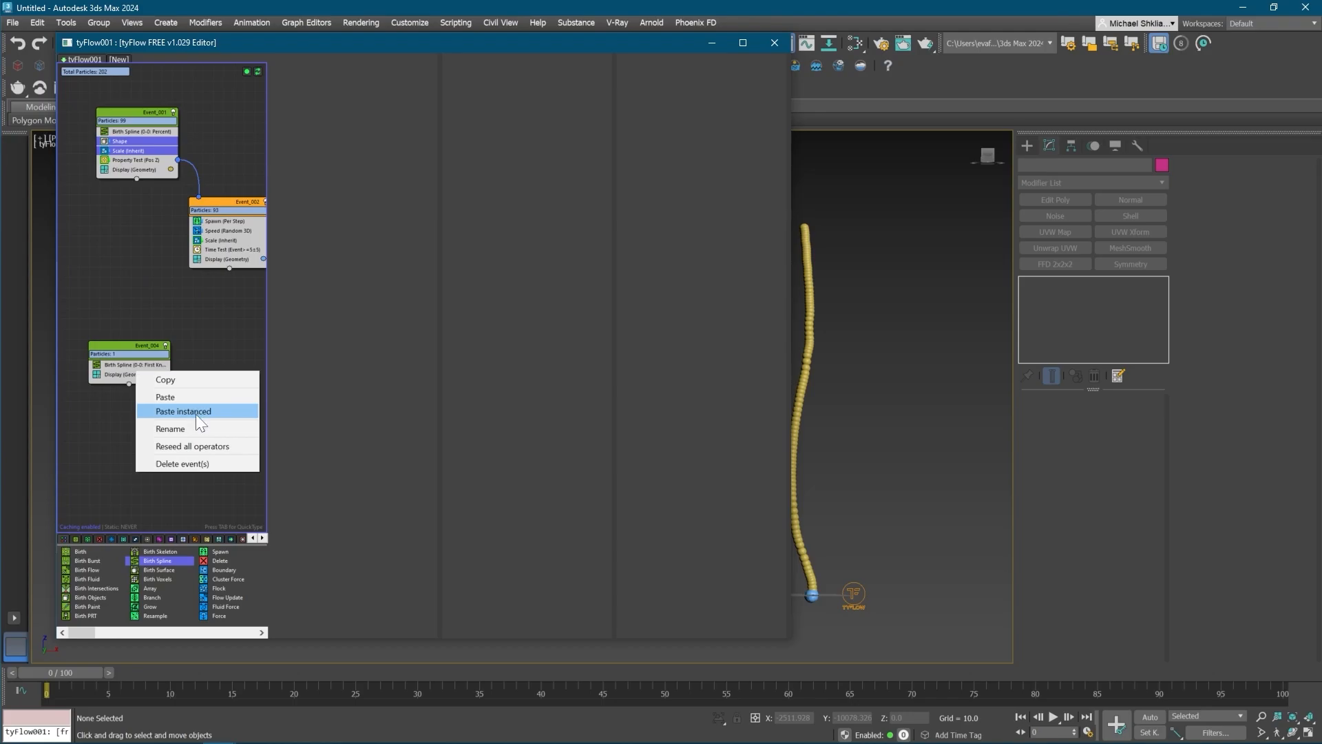
{"action": "left_click", "coordinate": [195, 412]}
- Copy the first event's Property Test operator and paste it as an instance into the new birth event
{"action": "key", "text": "Tab"}
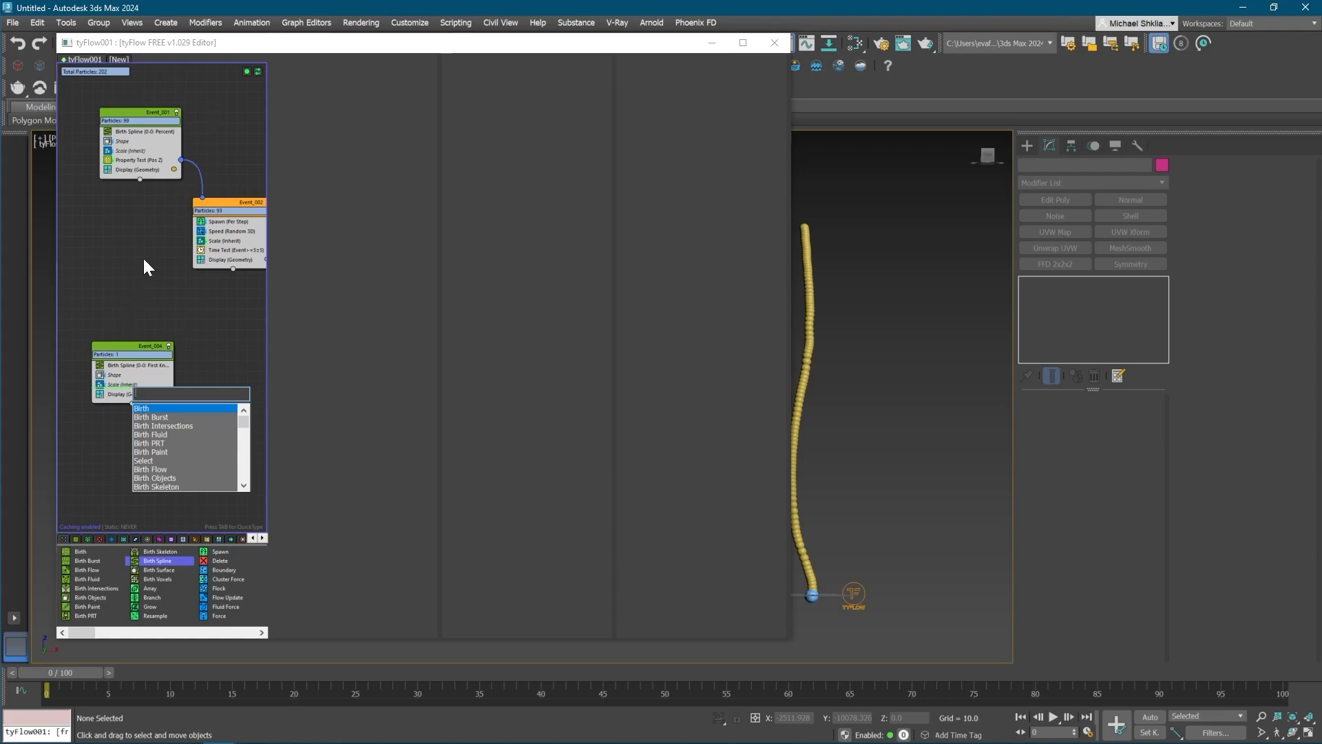
{"action": "left_click", "coordinate": [146, 157]}
{"action": "right_click", "coordinate": [141, 164]}
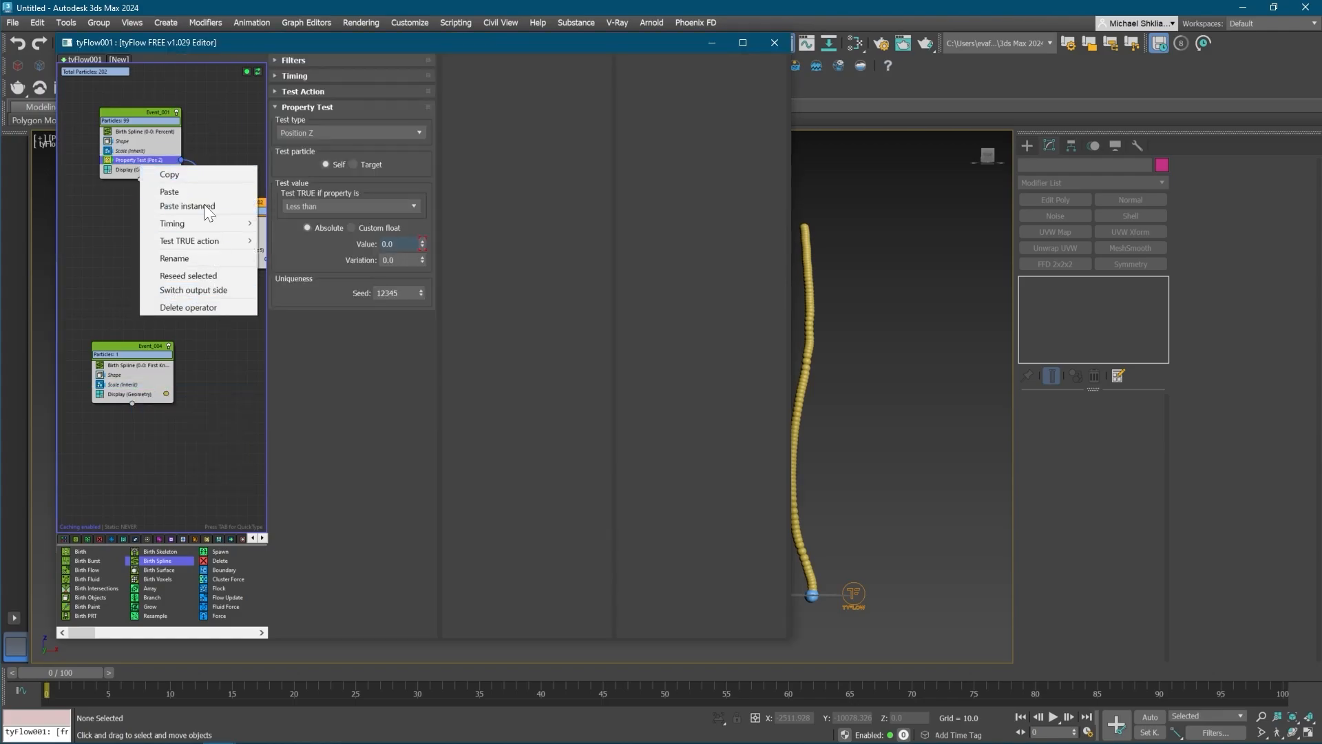
{"action": "left_click", "coordinate": [199, 178]}
{"action": "right_click", "coordinate": [138, 387]}
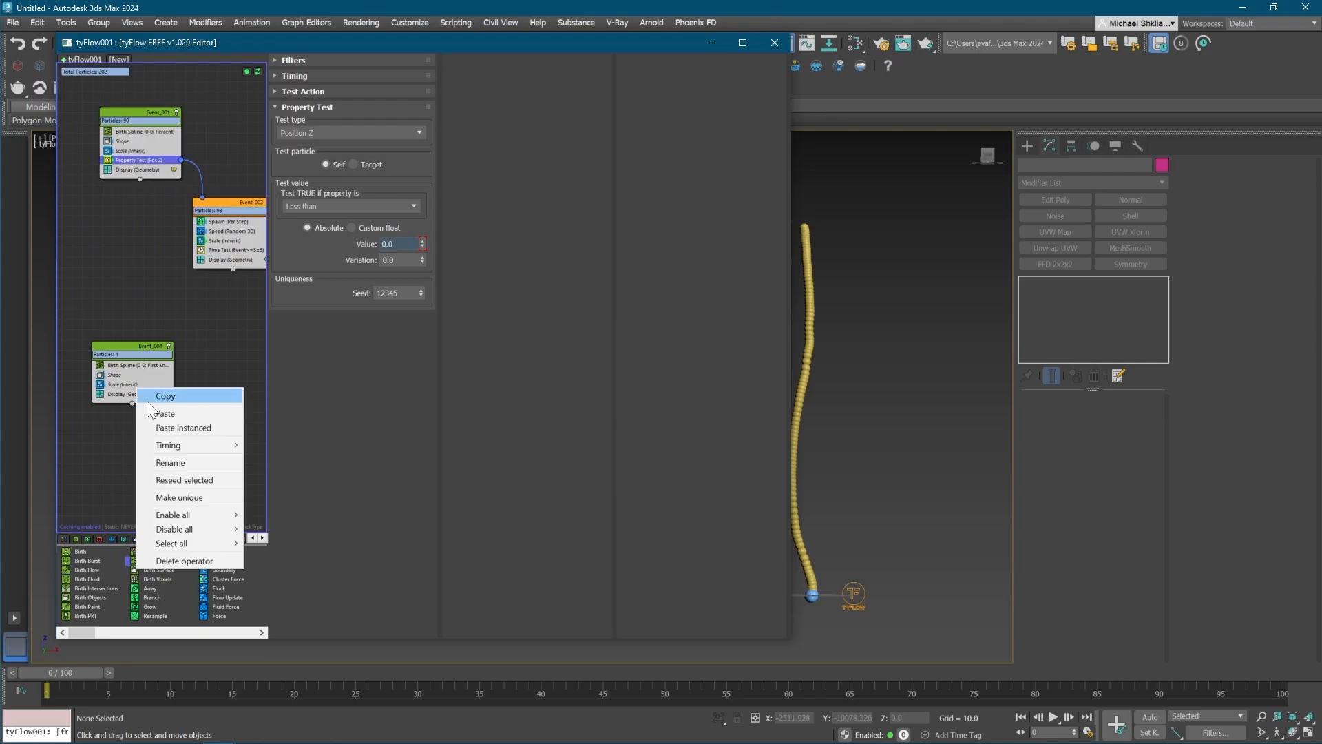
{"action": "left_click", "coordinate": [181, 427]}
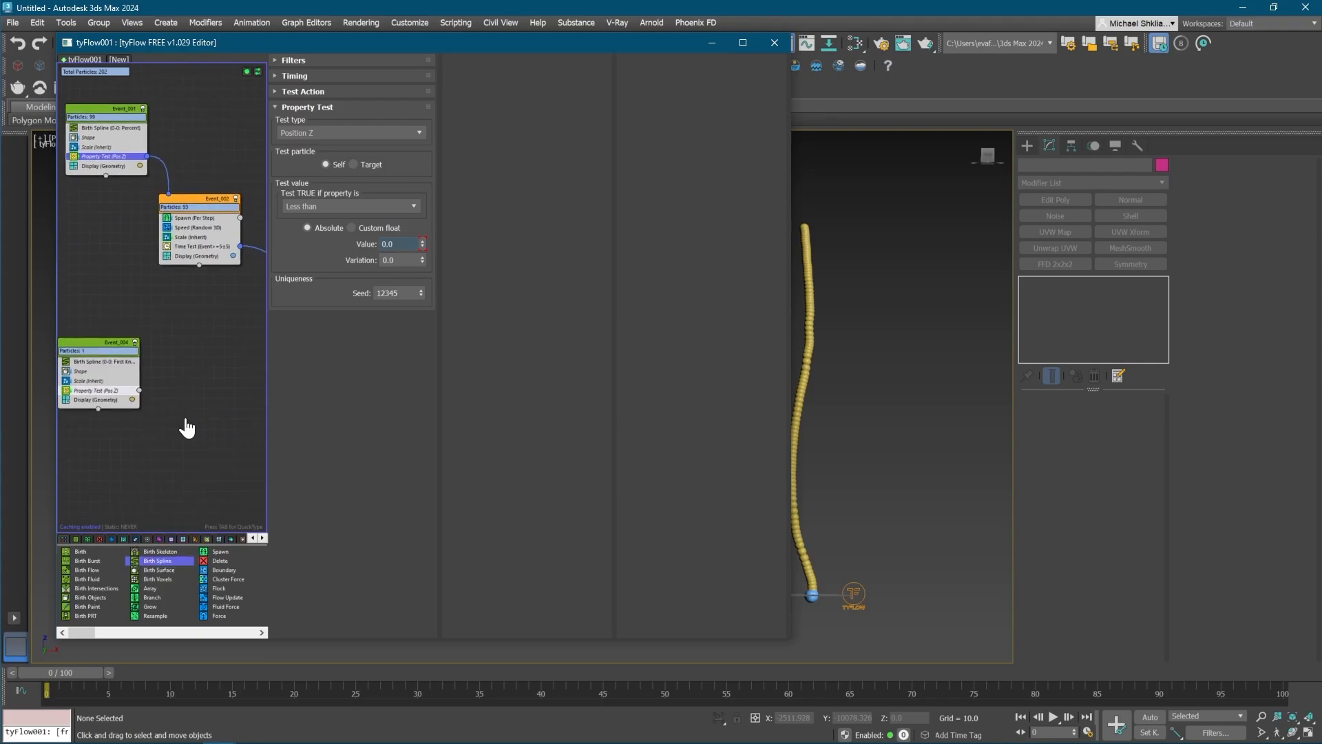
- Paste an instanced copy of the second event, connect the new birth event's Property Test to it, and preview the animation
{"action": "left_click", "coordinate": [197, 338]}
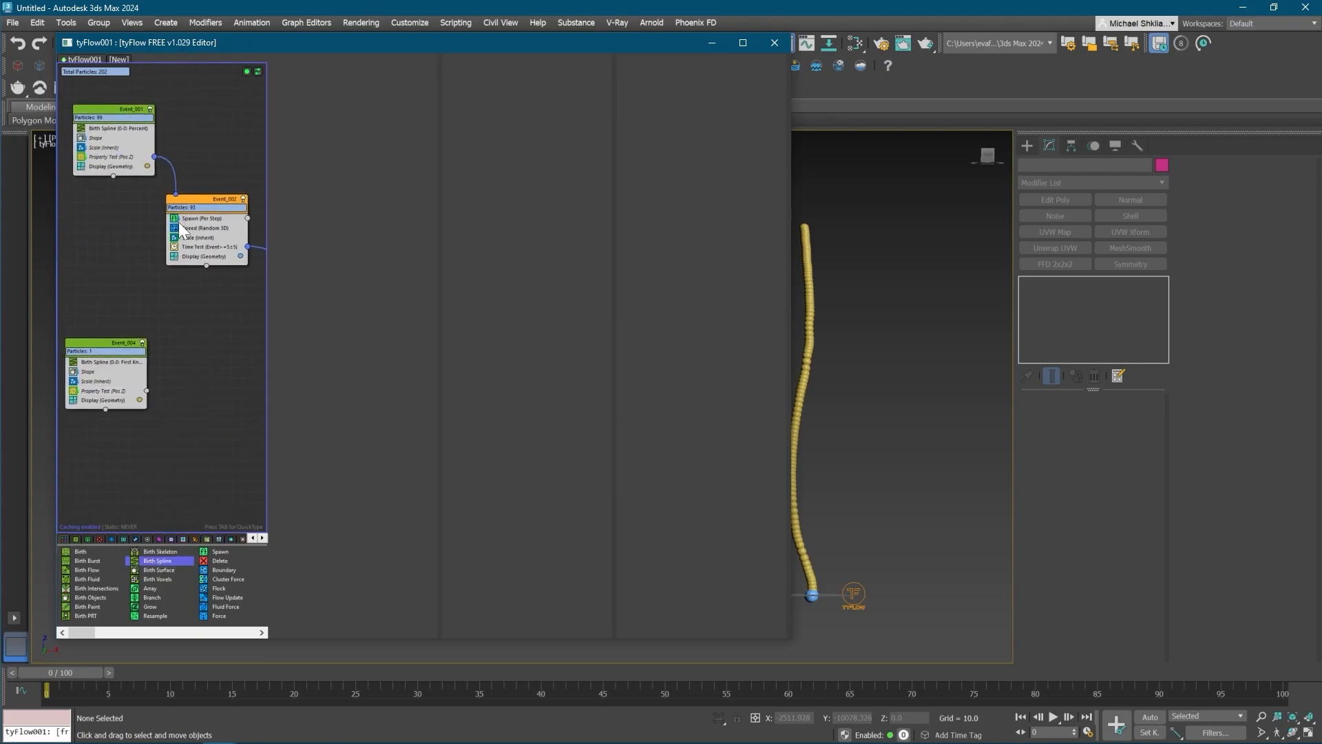
{"action": "right_click", "coordinate": [203, 202]}
{"action": "left_click", "coordinate": [223, 213]}
{"action": "right_click", "coordinate": [166, 385]}
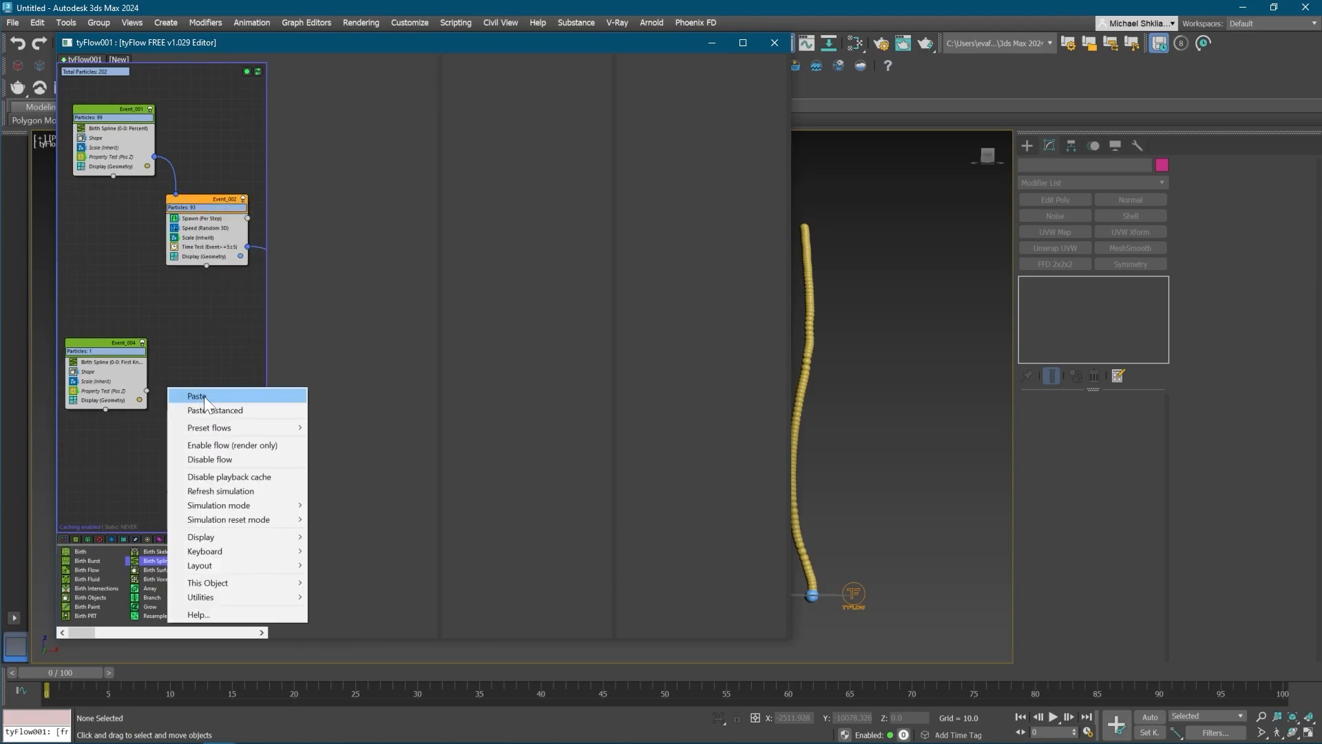
{"action": "left_click", "coordinate": [207, 407]}
{"action": "left_click_drag", "start_coordinate": [171, 391], "coordinate": [191, 412]}
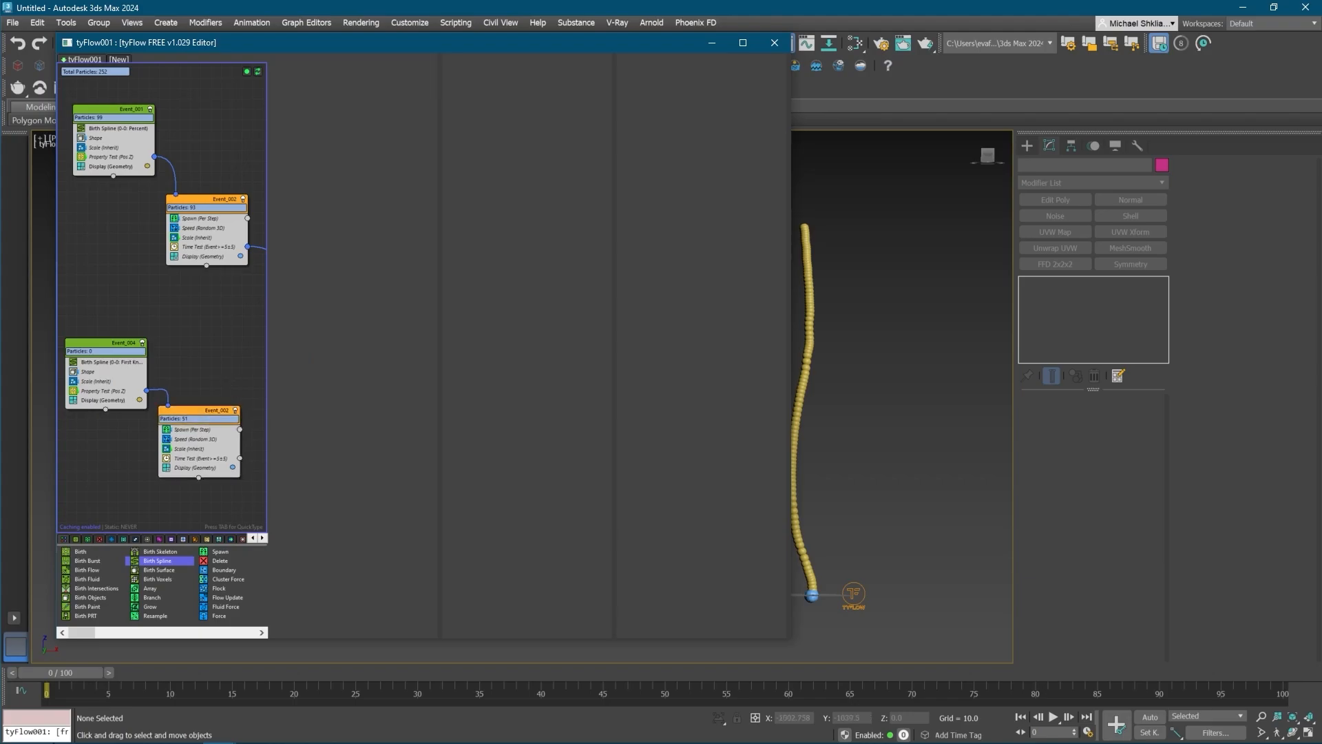
{"action": "left_click_drag", "start_coordinate": [58, 672], "coordinate": [156, 680]}
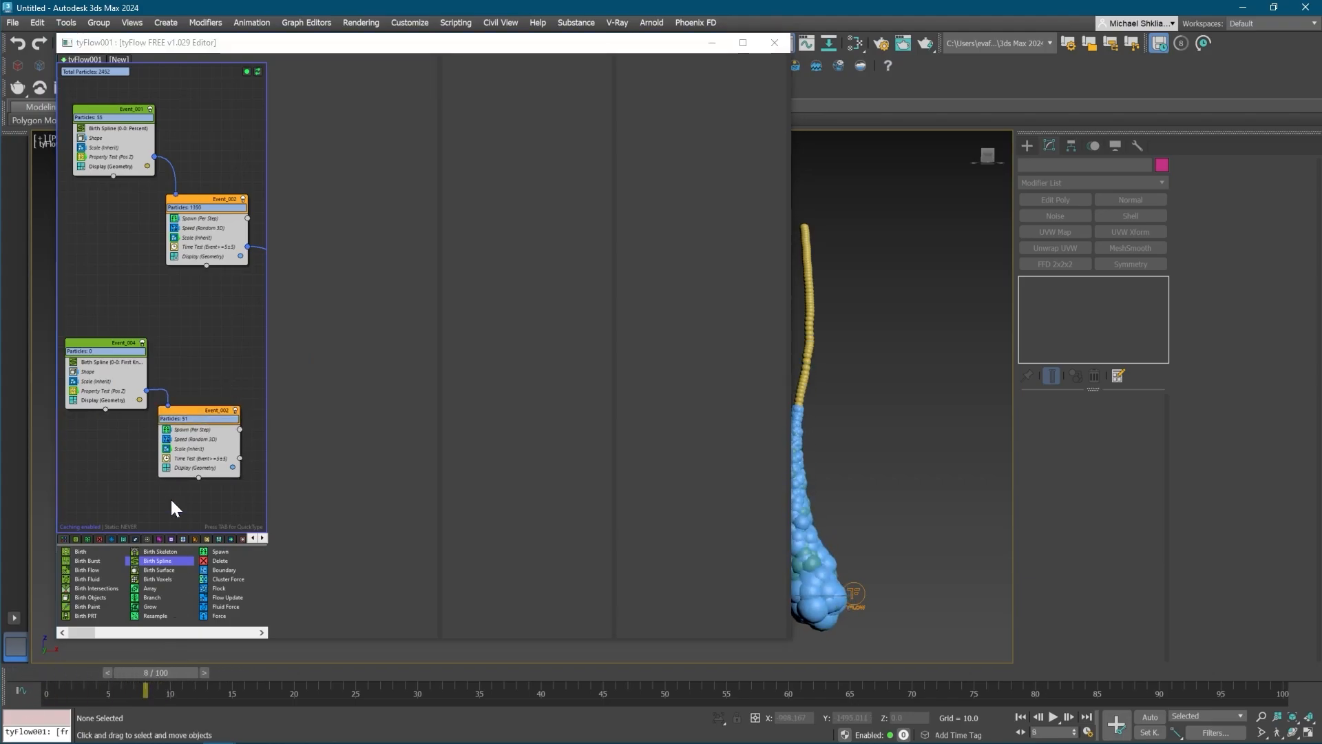
- Make the Speed operator in the copied event unique
{"action": "middle_click_drag", "start_coordinate": [215, 477], "coordinate": [220, 476]}
{"action": "right_click", "coordinate": [191, 438]}
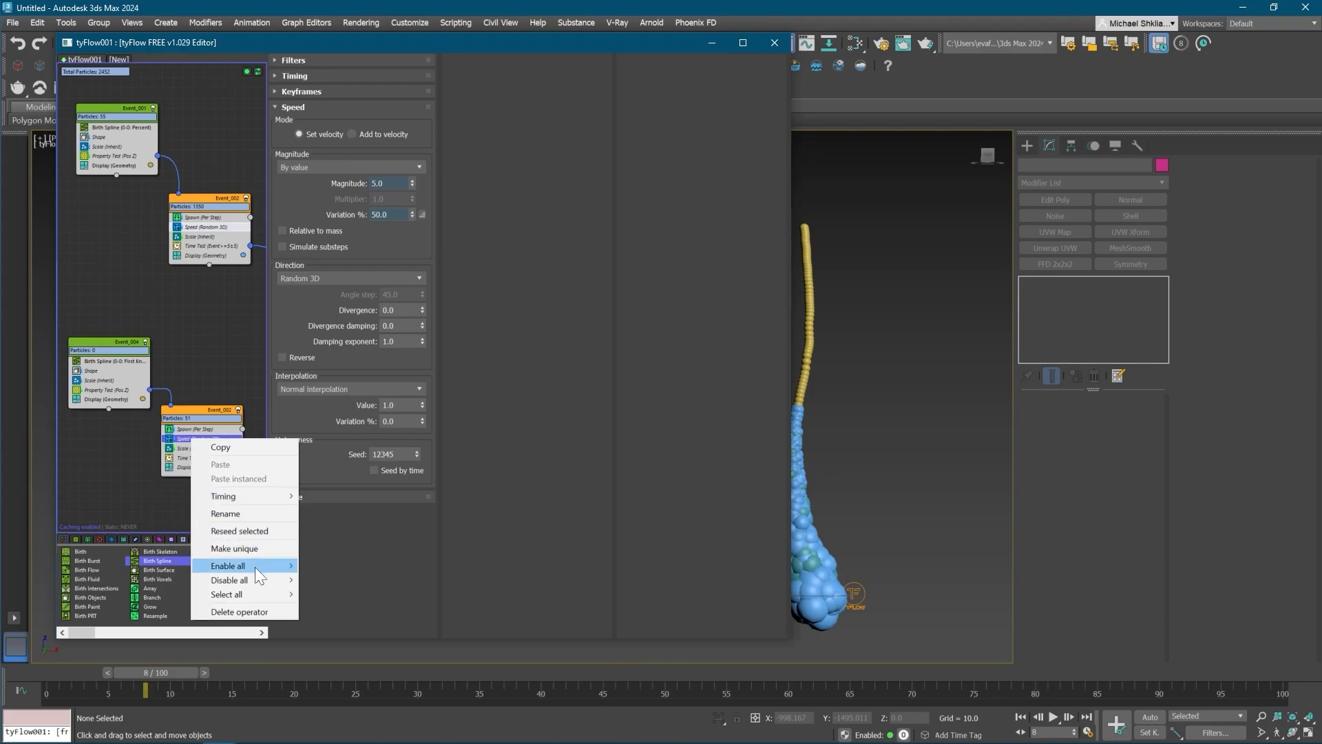
{"action": "left_click", "coordinate": [258, 548]}
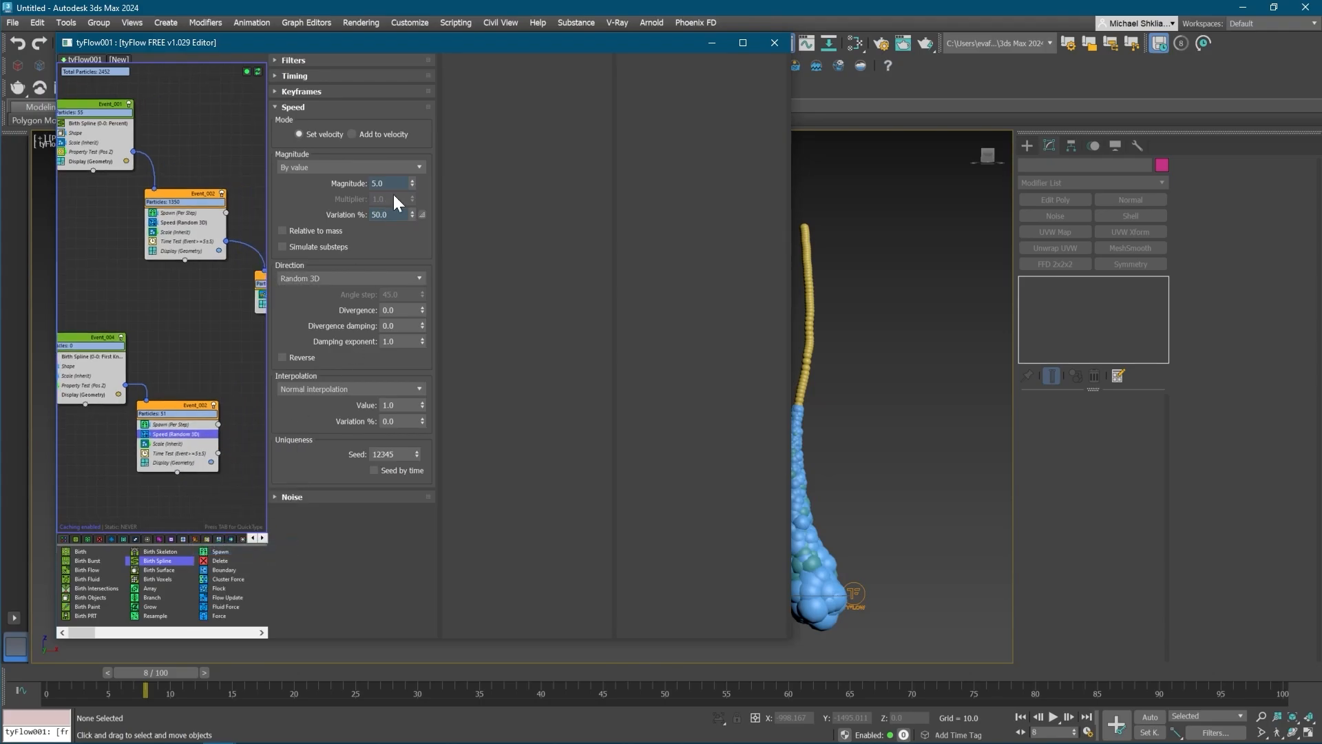
- Try a magnitude of 7.5 for the copied event's Speed operator, set it to 10, and scrub back to frame 0
{"action": "left_click_drag", "start_coordinate": [392, 184], "coordinate": [166, 158]}
{"action": "type", "text": "7.5"}
{"action": "key", "text": "Return"}
{"action": "type", "text": "10"}
{"action": "key", "text": "Return"}
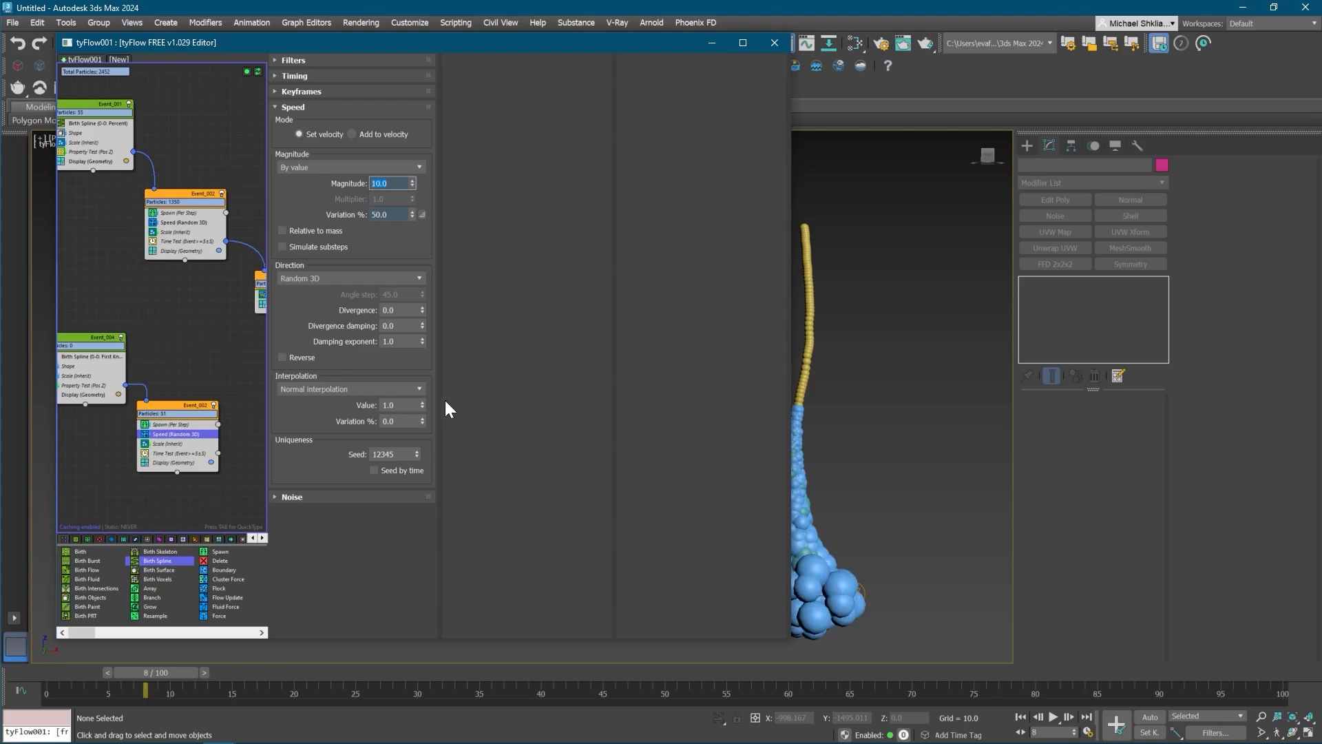
{"action": "left_click_drag", "start_coordinate": [173, 672], "coordinate": [1, 644]}
{"action": "middle_click_drag", "start_coordinate": [221, 447], "coordinate": [242, 441]}
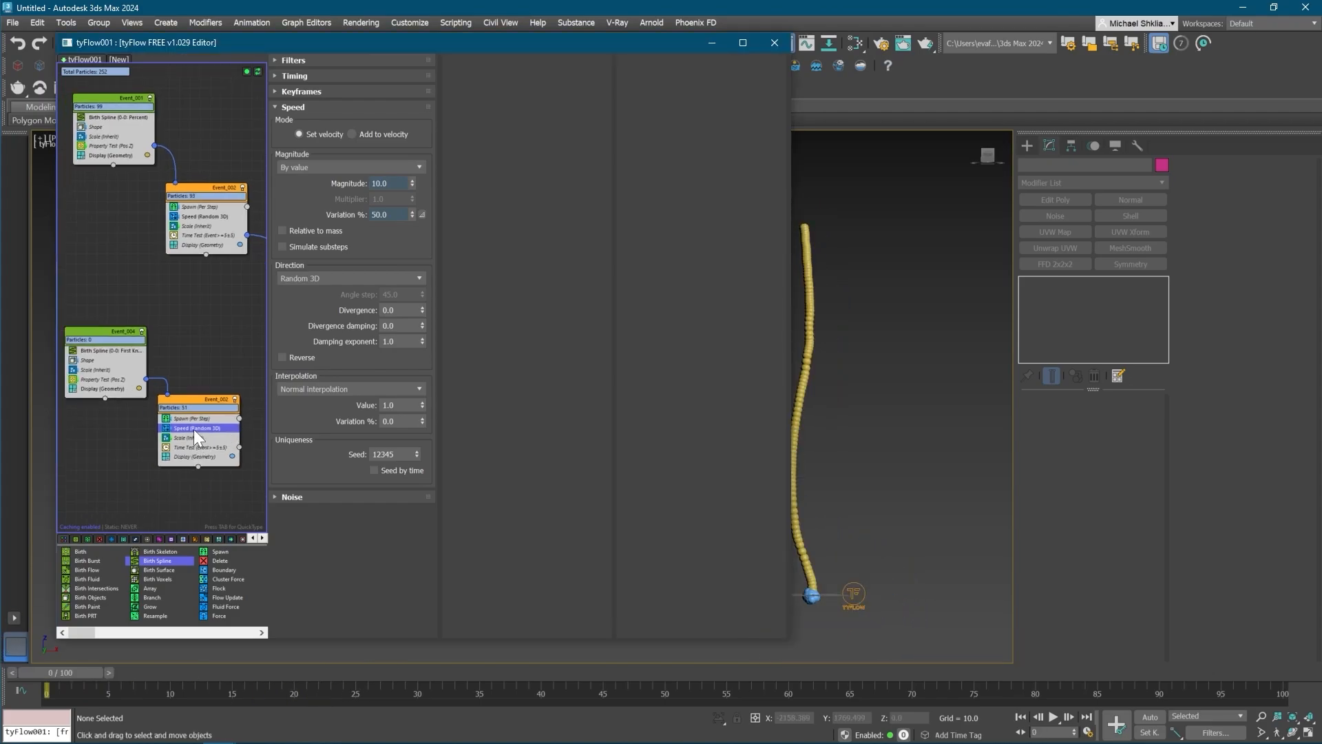
- Set the copied event's Speed direction to Random horizontal with a divergence of 20, and preview the animation
{"action": "left_click", "coordinate": [332, 278]}
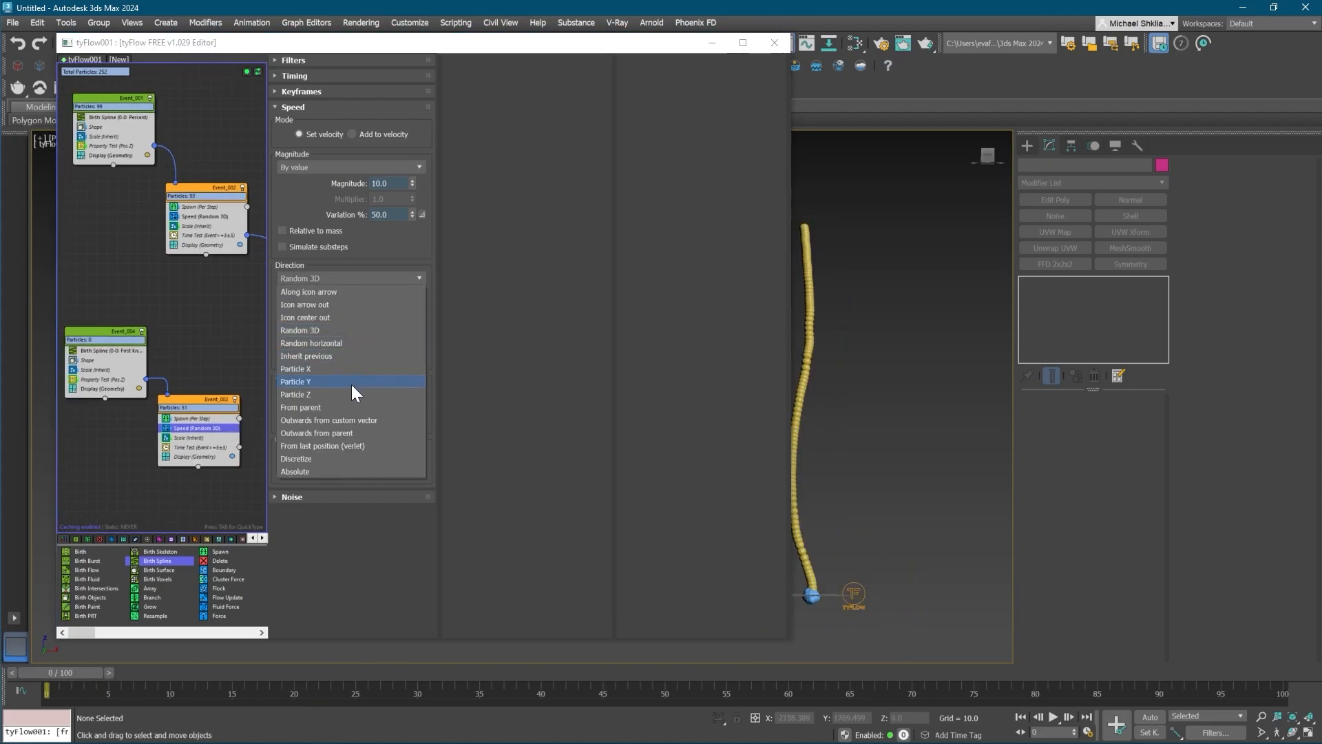
{"action": "left_click", "coordinate": [334, 344]}
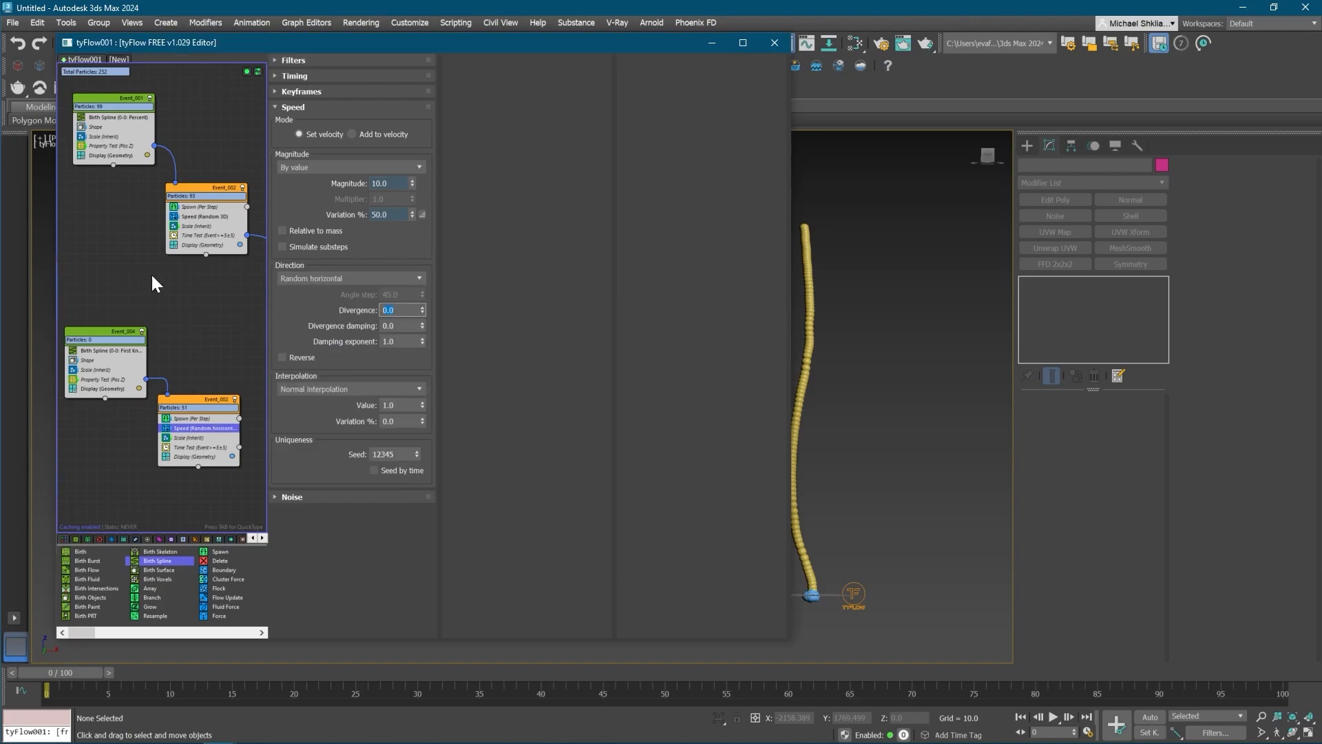
{"action": "type", "text": "20"}
{"action": "key", "text": "Return"}
{"action": "left_click_drag", "start_coordinate": [57, 669], "coordinate": [28, 670]}
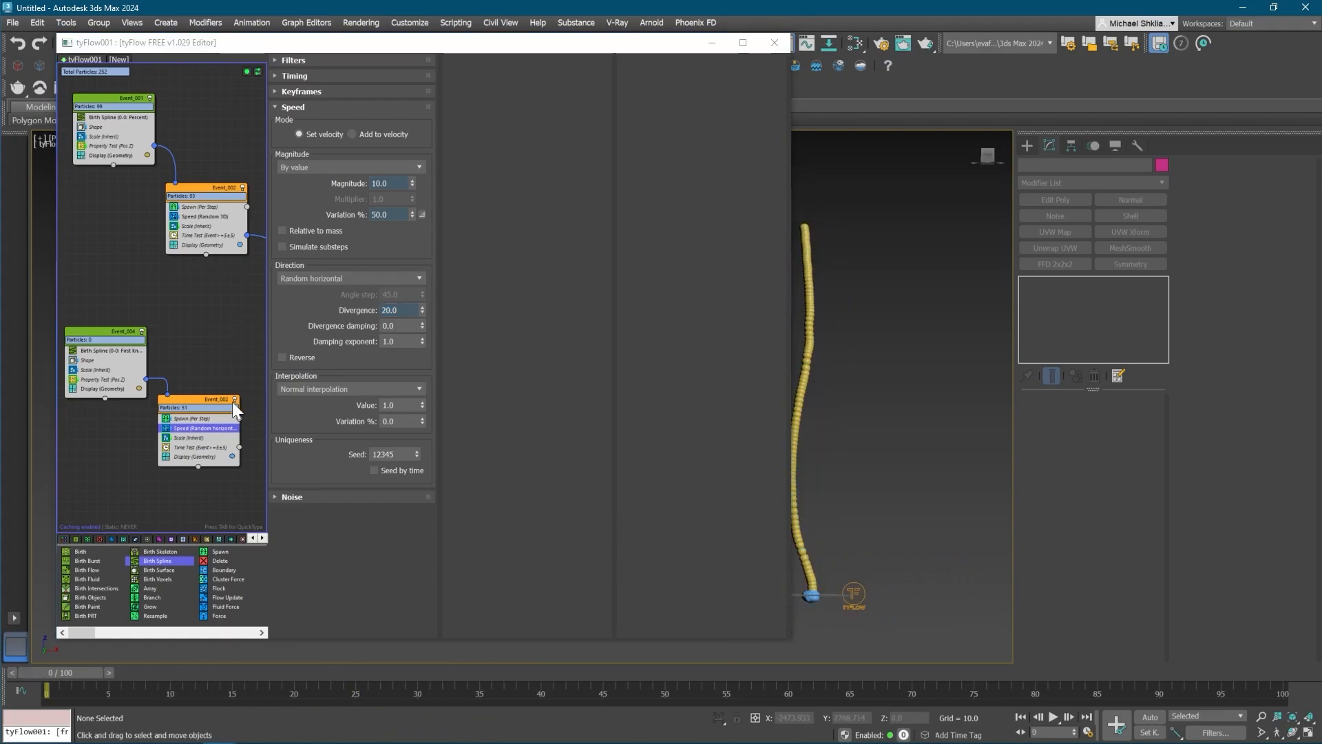
- Make the copied event's Time Test operator unique and set its test value to 8
{"action": "middle_click_drag", "start_coordinate": [222, 248], "coordinate": [192, 230]}
{"action": "left_click", "coordinate": [180, 217]}
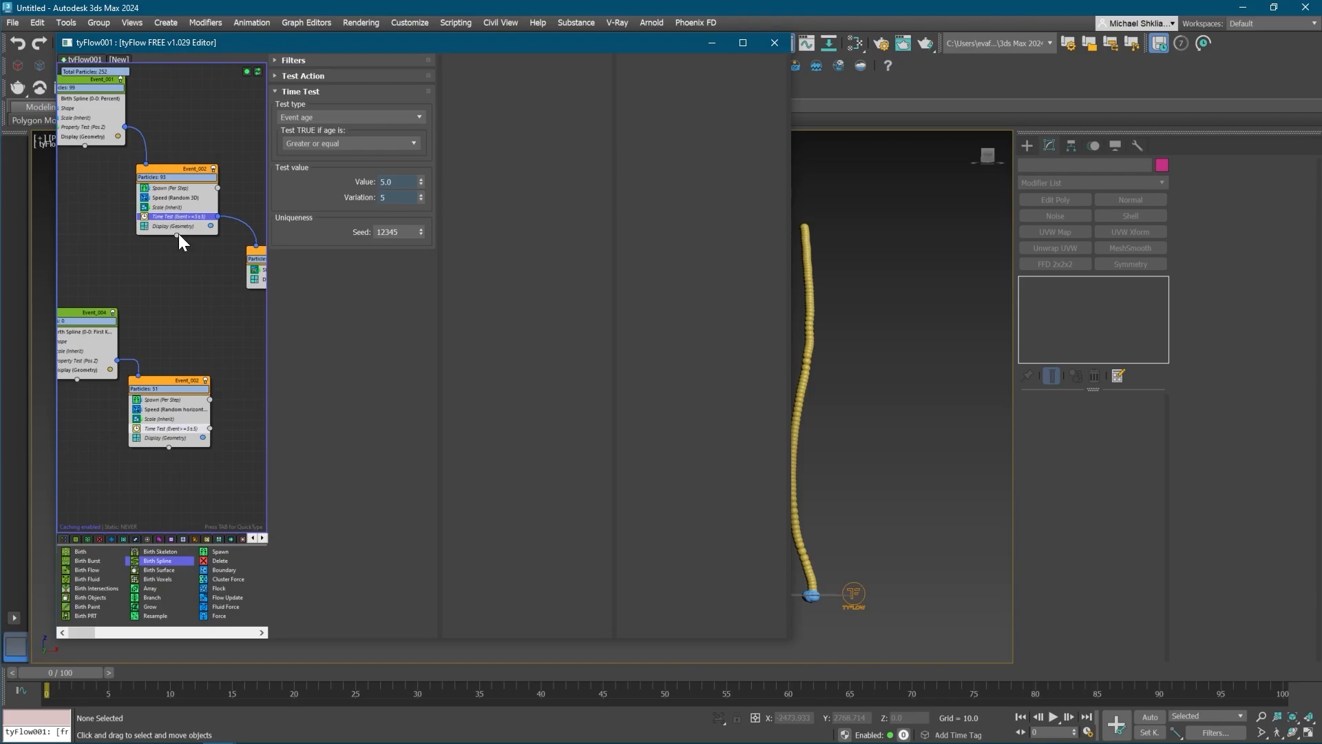
{"action": "left_click_drag", "start_coordinate": [179, 440], "coordinate": [175, 215]}
{"action": "left_click", "coordinate": [234, 357]}
{"action": "right_click", "coordinate": [185, 429]}
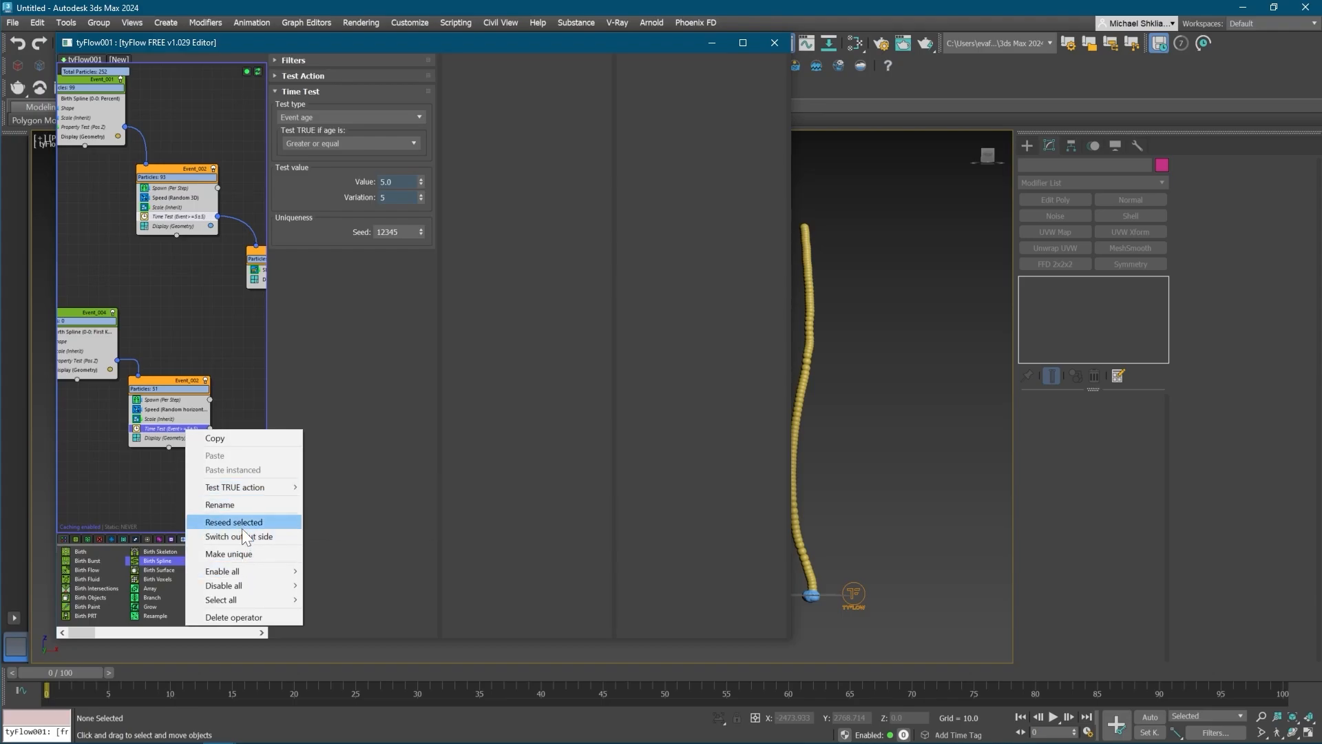
{"action": "left_click", "coordinate": [233, 553]}
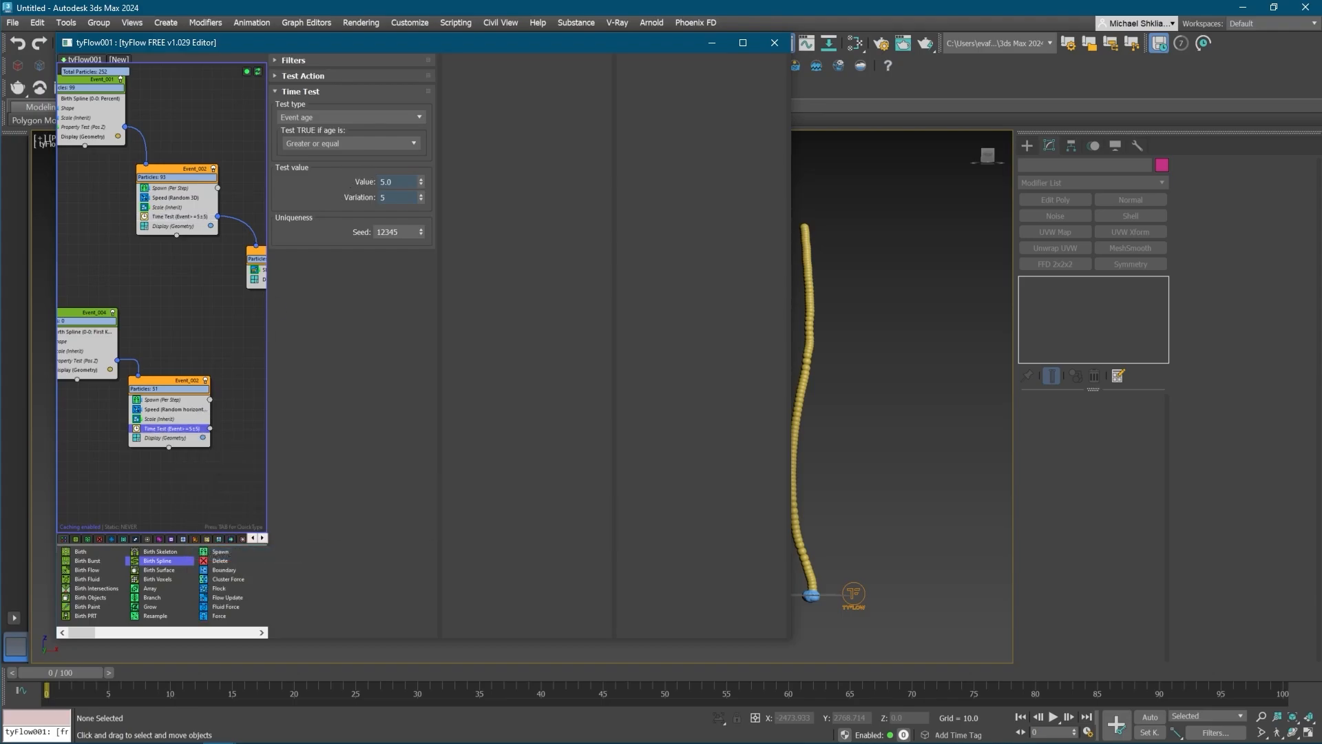
{"action": "left_click_drag", "start_coordinate": [404, 183], "coordinate": [218, 170]}
- Move the Slow event below the other events, connect the copied event's Time Test to it, and preview the animation
{"action": "scroll", "coordinate": [193, 429], "scroll_direction": "down", "scroll_amount": 4}
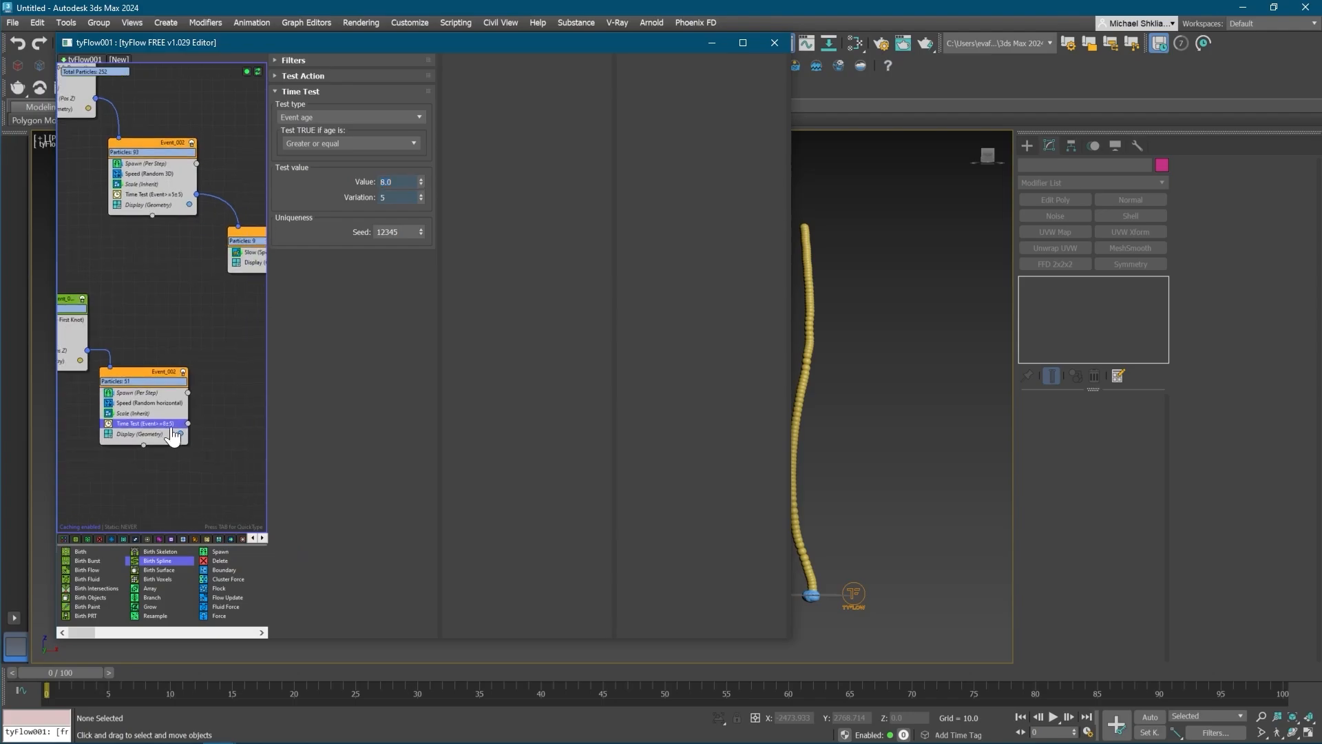
{"action": "middle_click_drag", "start_coordinate": [188, 427], "coordinate": [194, 430]}
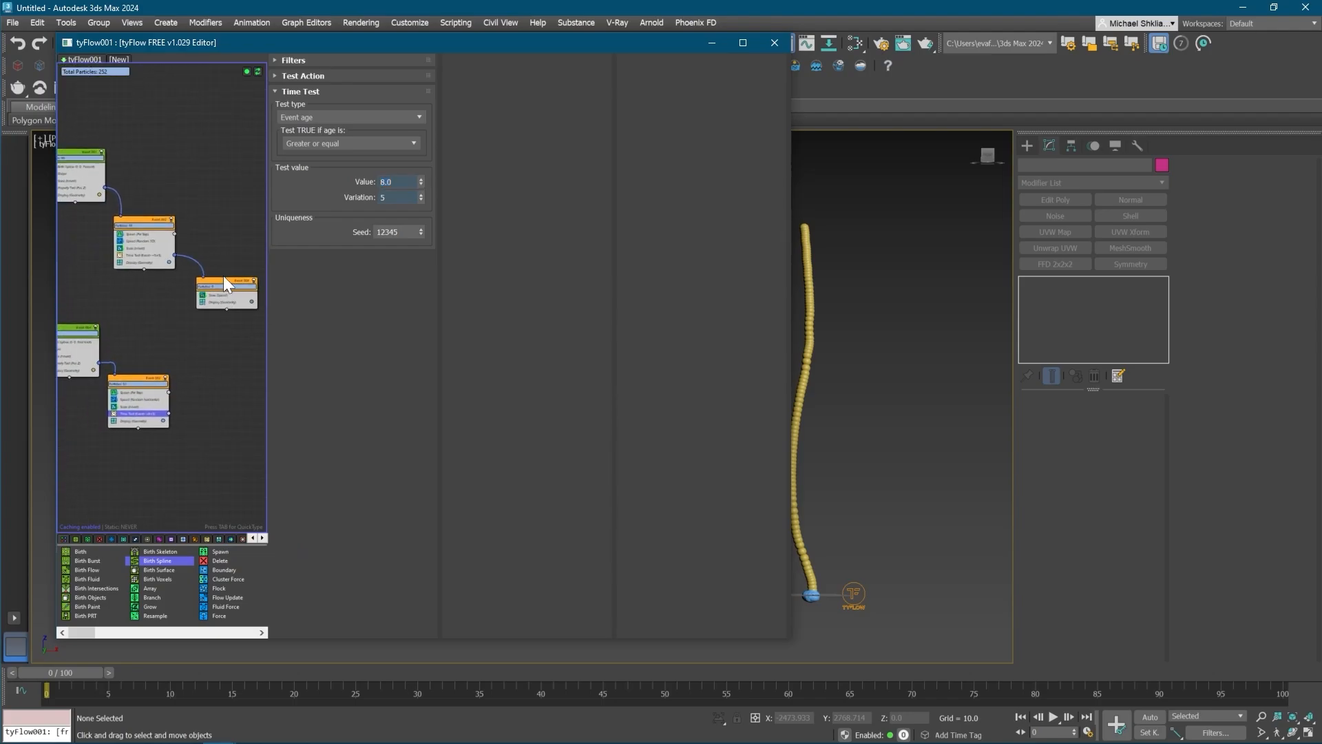
{"action": "left_click_drag", "start_coordinate": [224, 278], "coordinate": [276, 384]}
{"action": "middle_click_drag", "start_coordinate": [225, 421], "coordinate": [189, 413]}
{"action": "left_click", "coordinate": [186, 413]}
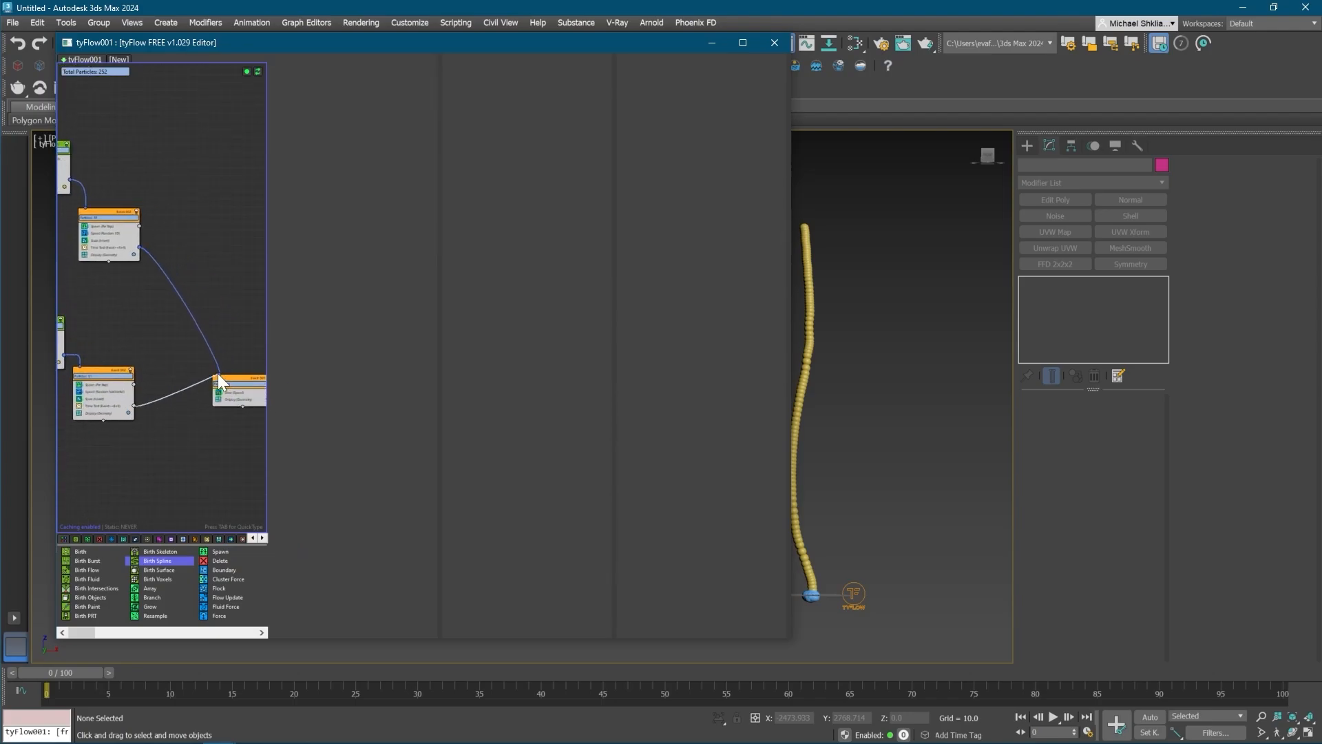
{"action": "left_click_drag", "start_coordinate": [220, 374], "coordinate": [237, 424]}
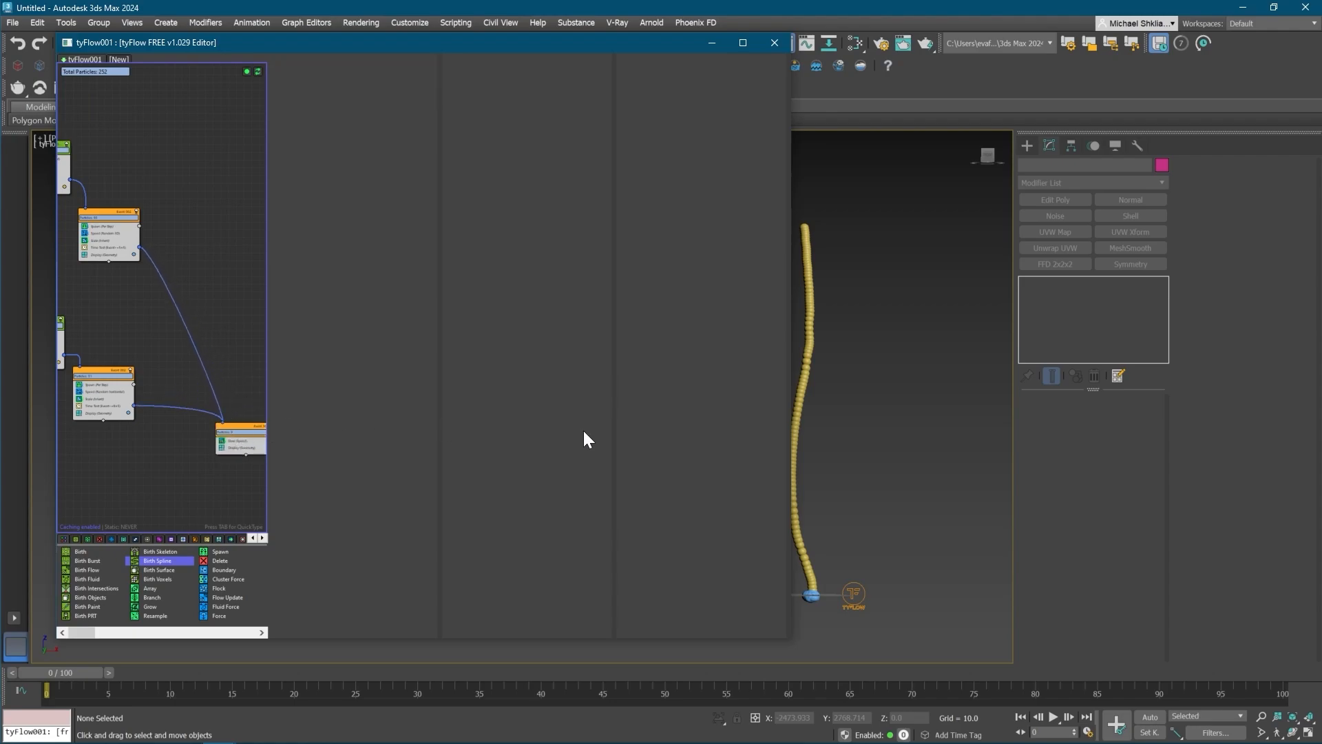
{"action": "left_click", "coordinate": [836, 447]}
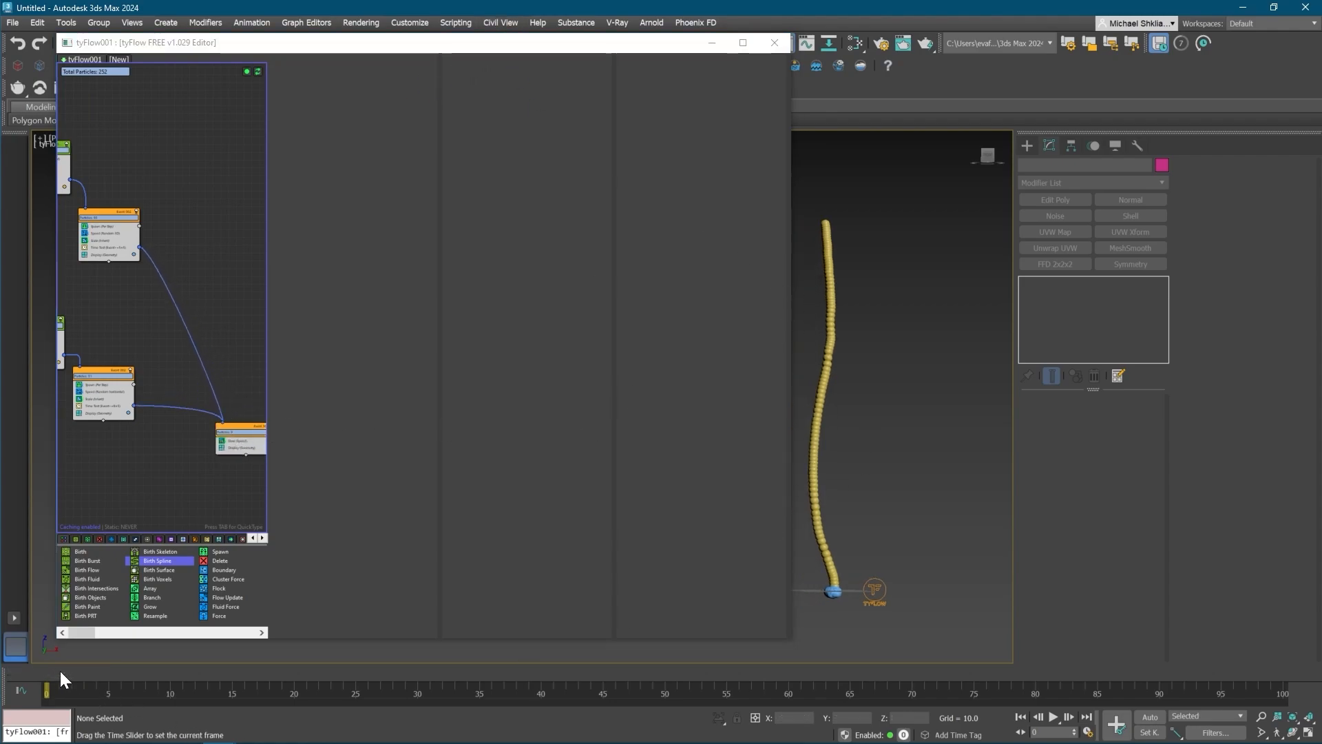
{"action": "left_click_drag", "start_coordinate": [60, 672], "coordinate": [12, 618]}
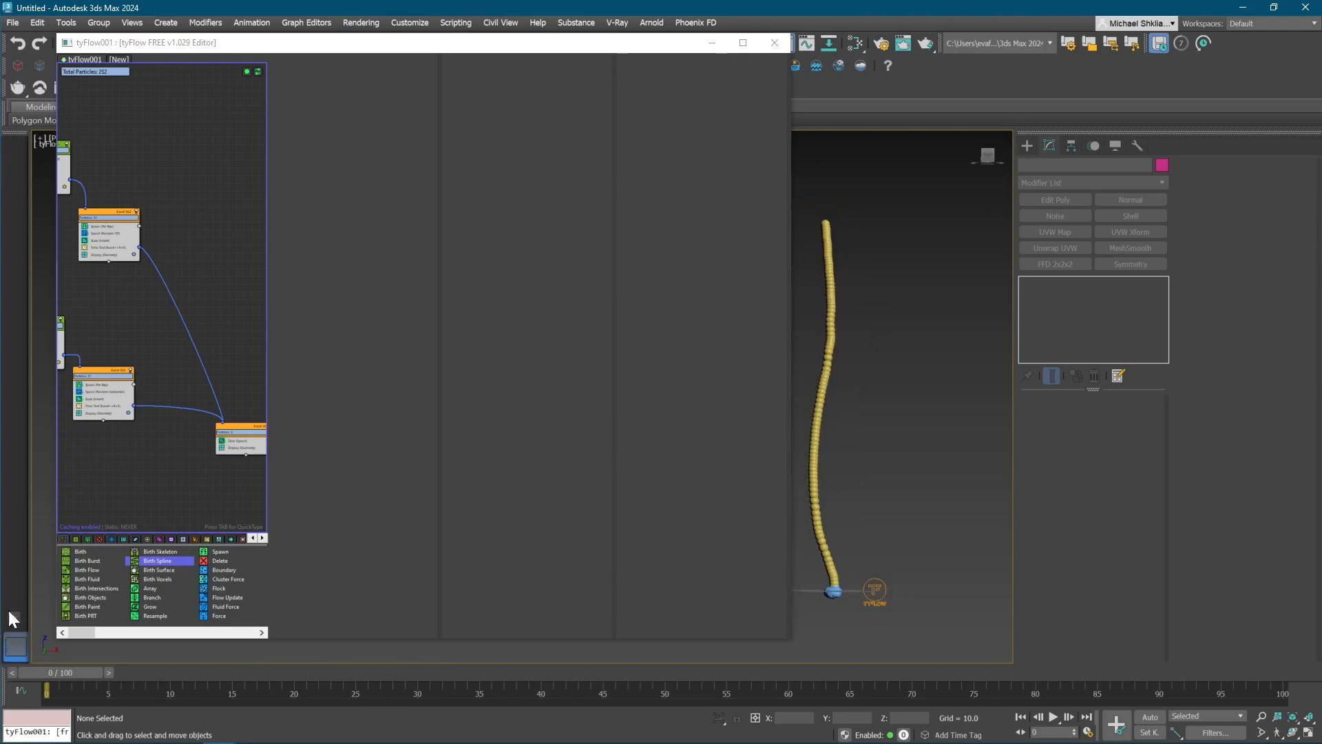
- Set the instanced Spawn operator's offspring to 200 and scrub to frame 19
{"action": "middle_click_drag", "start_coordinate": [97, 416], "coordinate": [214, 428]}
{"action": "scroll", "coordinate": [225, 402], "scroll_direction": "up", "scroll_amount": 3}
{"action": "left_click", "coordinate": [225, 400]}
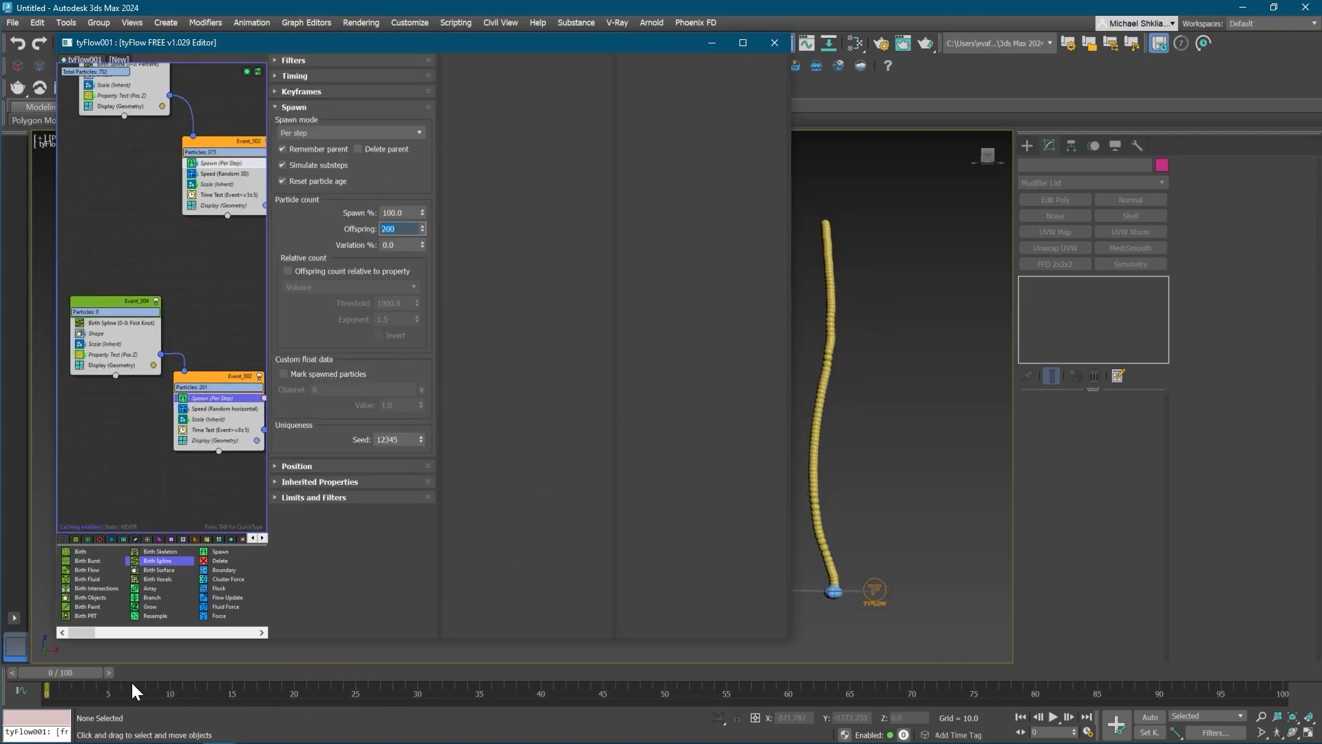
{"action": "left_click_drag", "start_coordinate": [131, 680], "coordinate": [311, 696]}
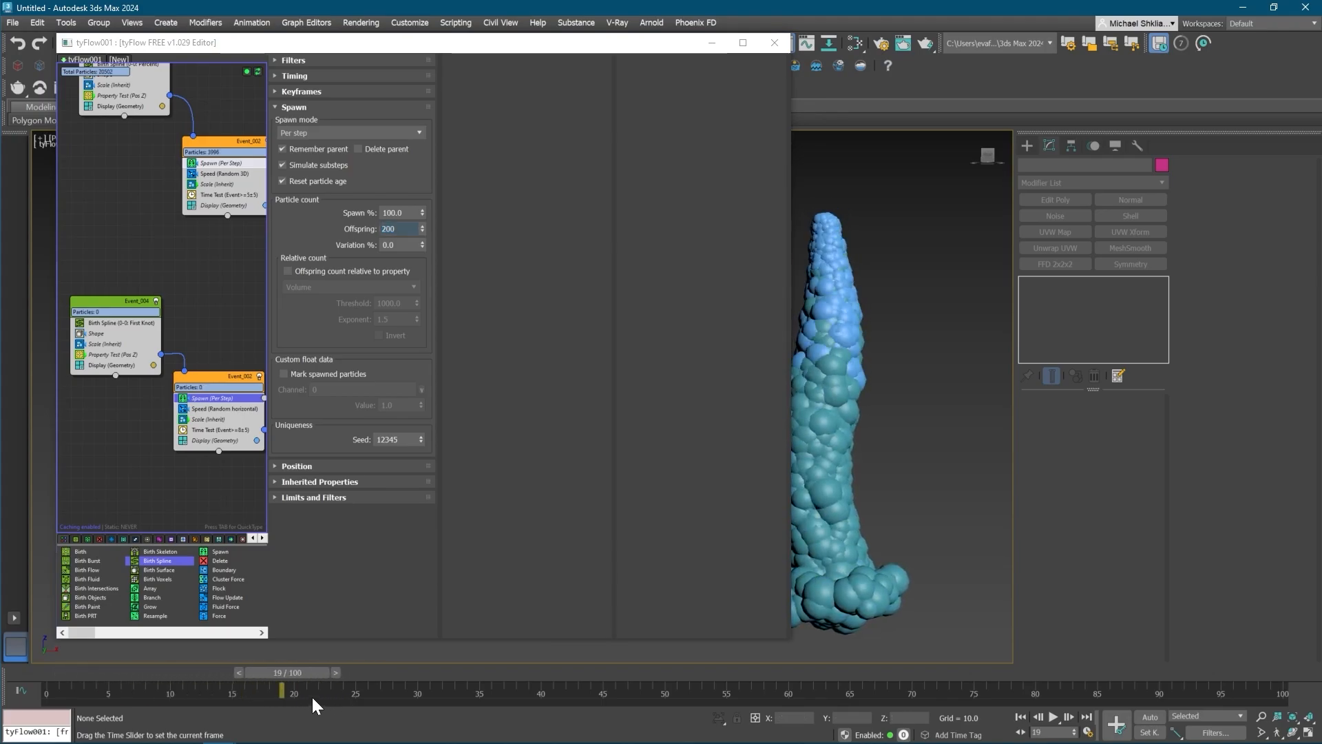
- Try magnitudes of 25 and 20 for the copied event's Speed operator, and set it to 15
{"action": "middle_click_drag", "start_coordinate": [200, 473], "coordinate": [194, 469]}
{"action": "left_click", "coordinate": [214, 428]}
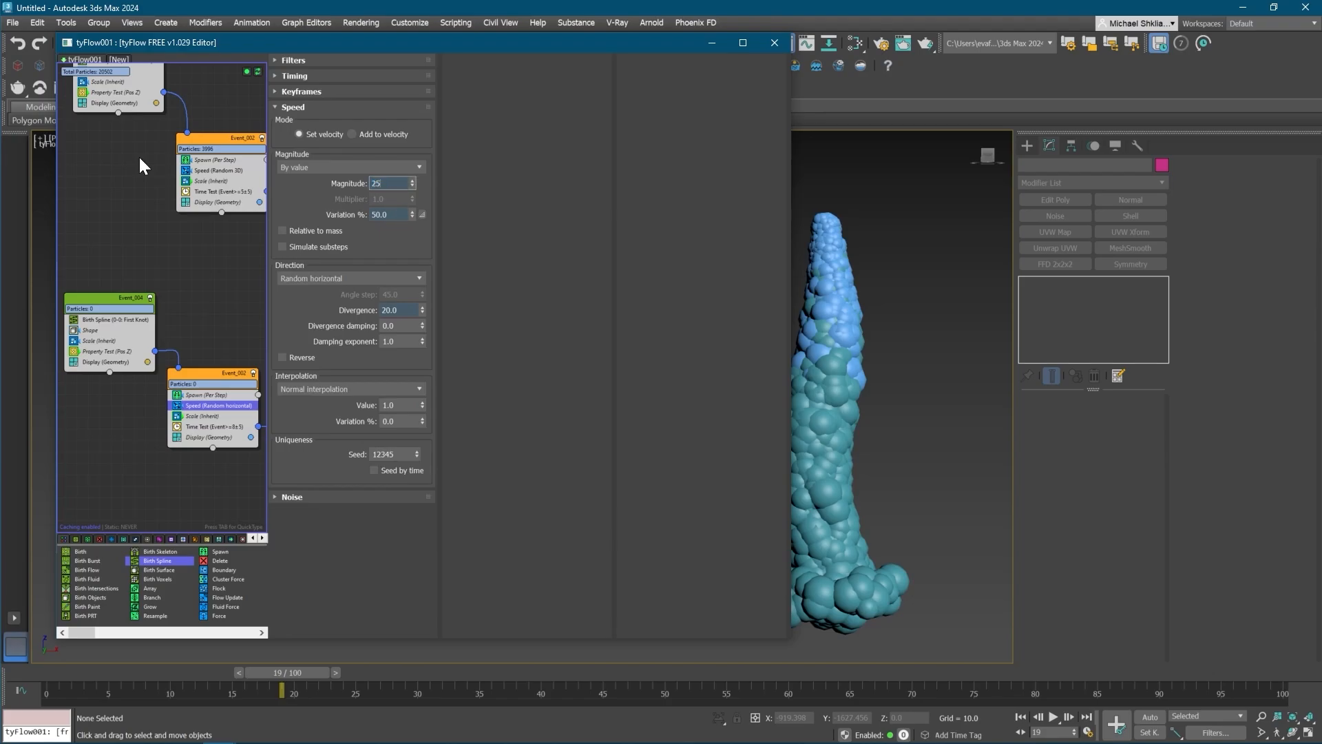
{"action": "key", "text": "Return"}
{"action": "type", "text": "20"}
{"action": "key", "text": "Return"}
{"action": "type", "text": "15"}
{"action": "key", "text": "Return"}
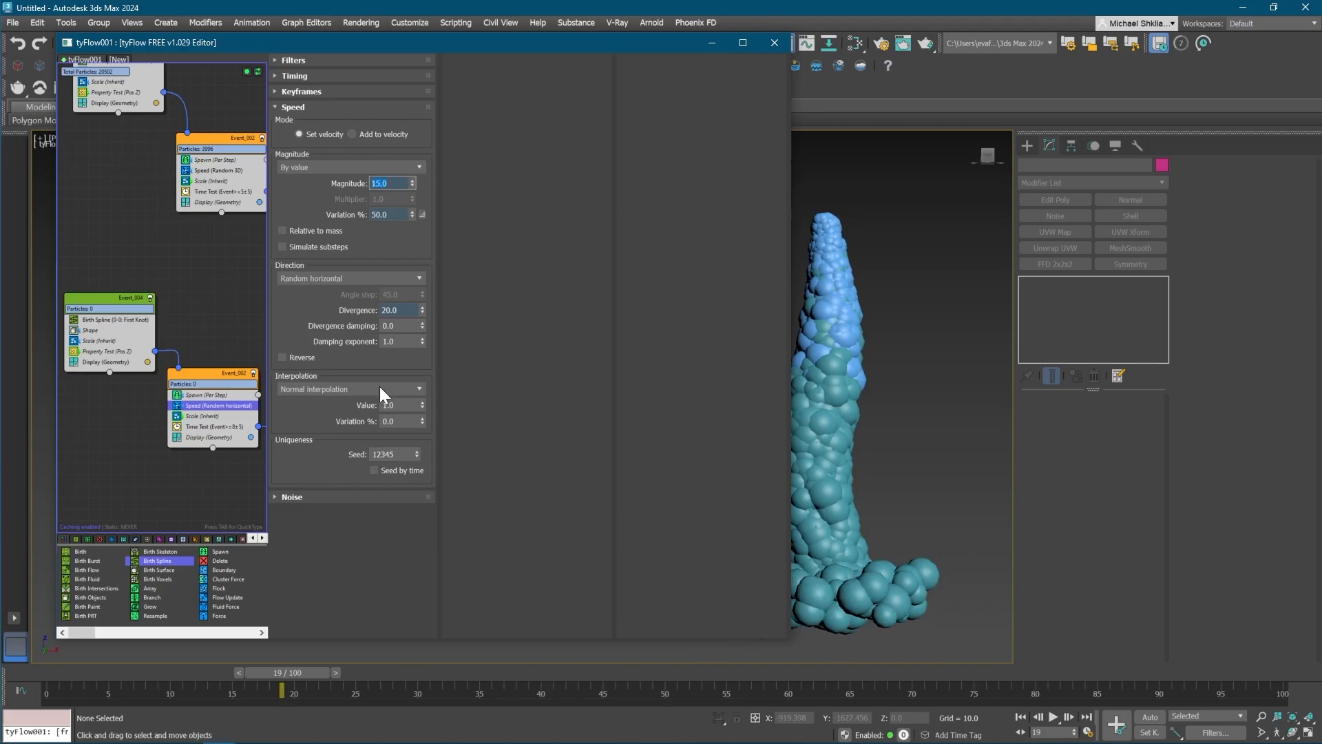
- Try a divergence of 25 for the copied event's Speed operator, and set it to 35
{"action": "middle_click_drag", "start_coordinate": [213, 434], "coordinate": [203, 434]}
{"action": "left_click", "coordinate": [199, 415]}
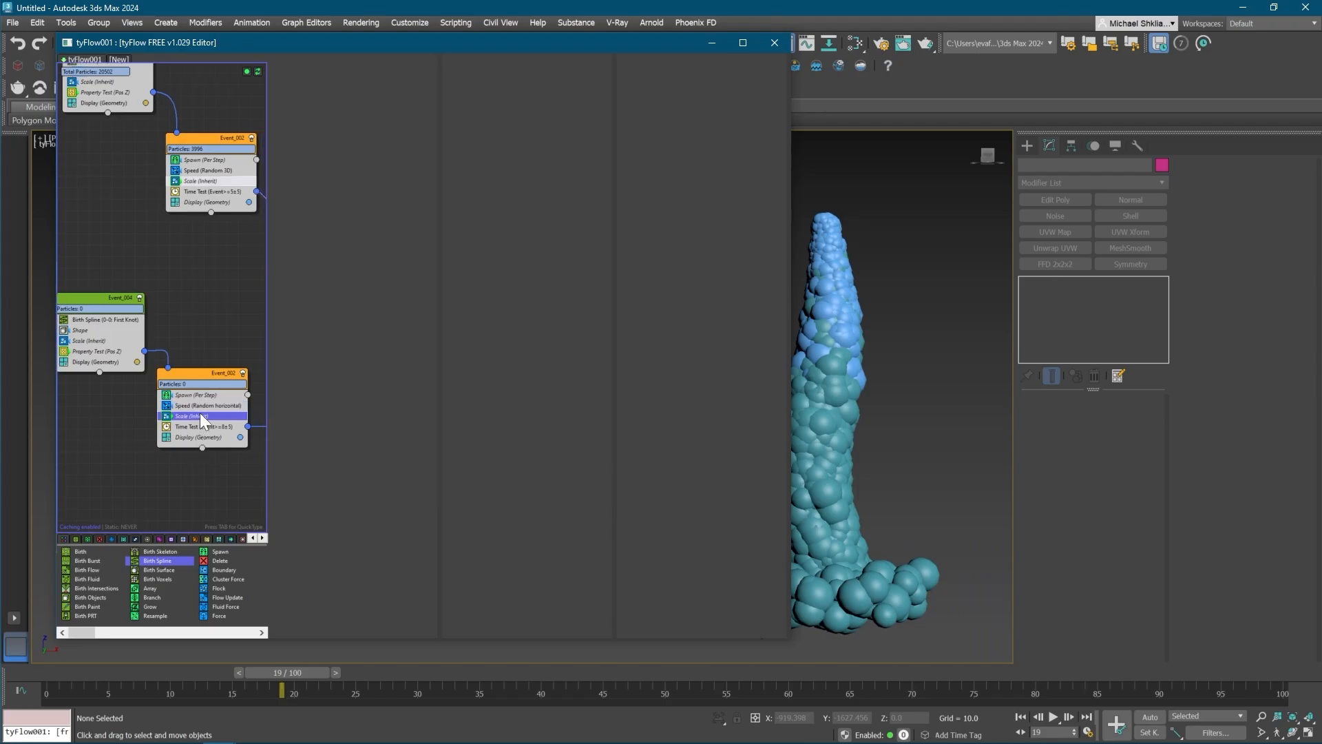
{"action": "left_click", "coordinate": [214, 404]}
{"action": "type", "text": "25"}
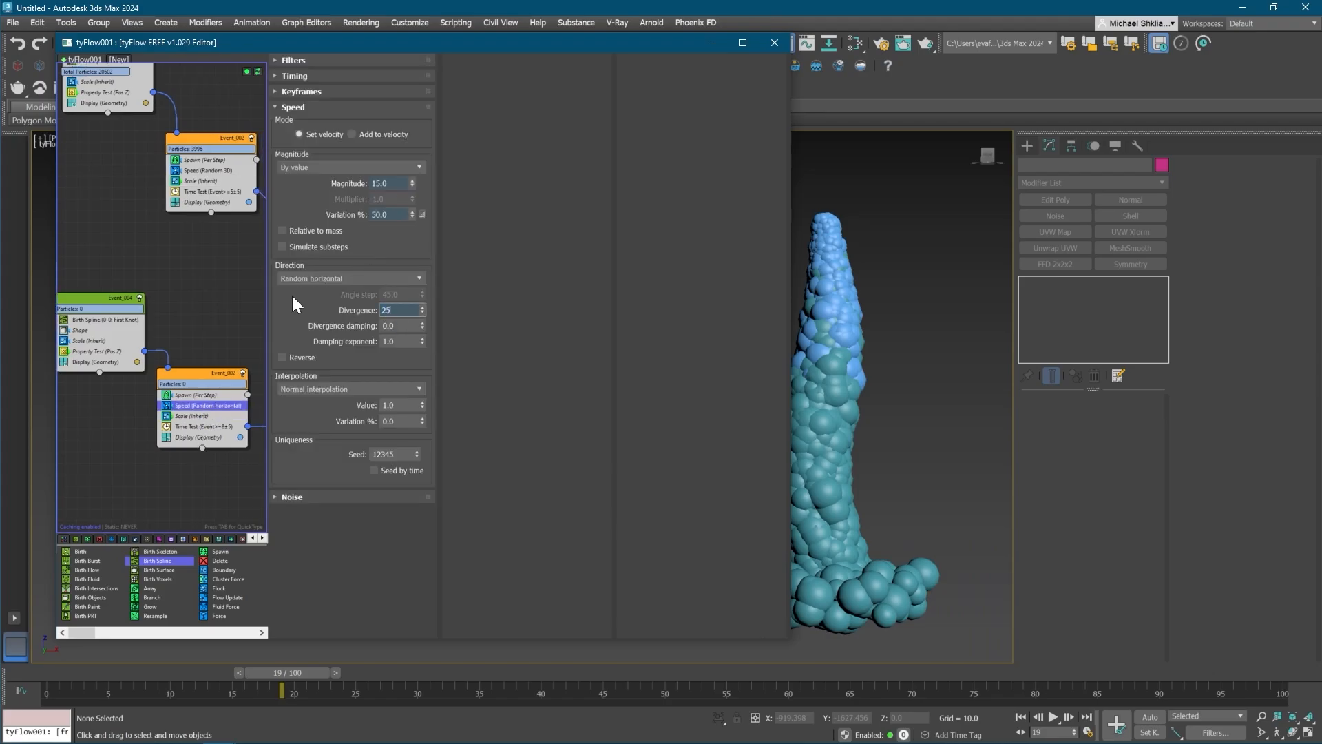
{"action": "key", "text": "Return"}
{"action": "type", "text": "35"}
{"action": "key", "text": "Return"}
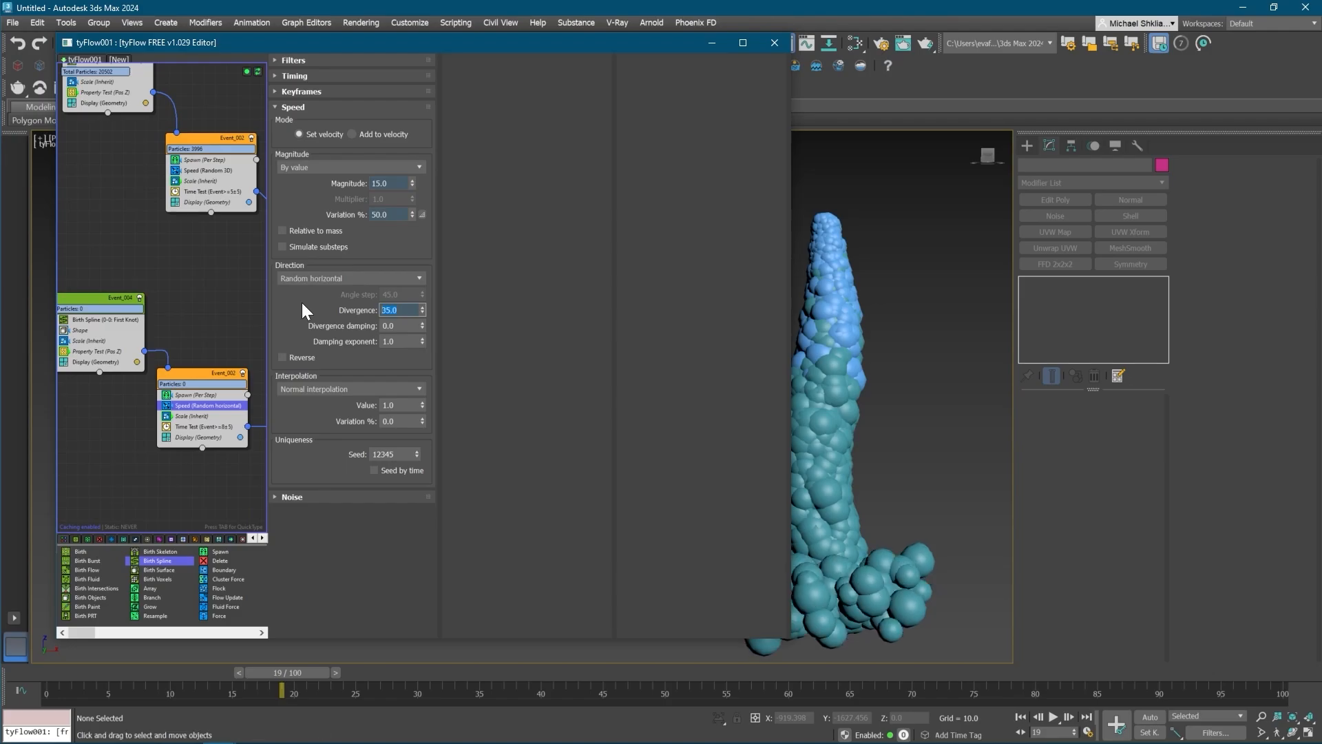
- Add a Limiter operator below the copied event's Speed operator and enable its velocity limit
{"action": "middle_click_drag", "start_coordinate": [241, 374], "coordinate": [219, 387]}
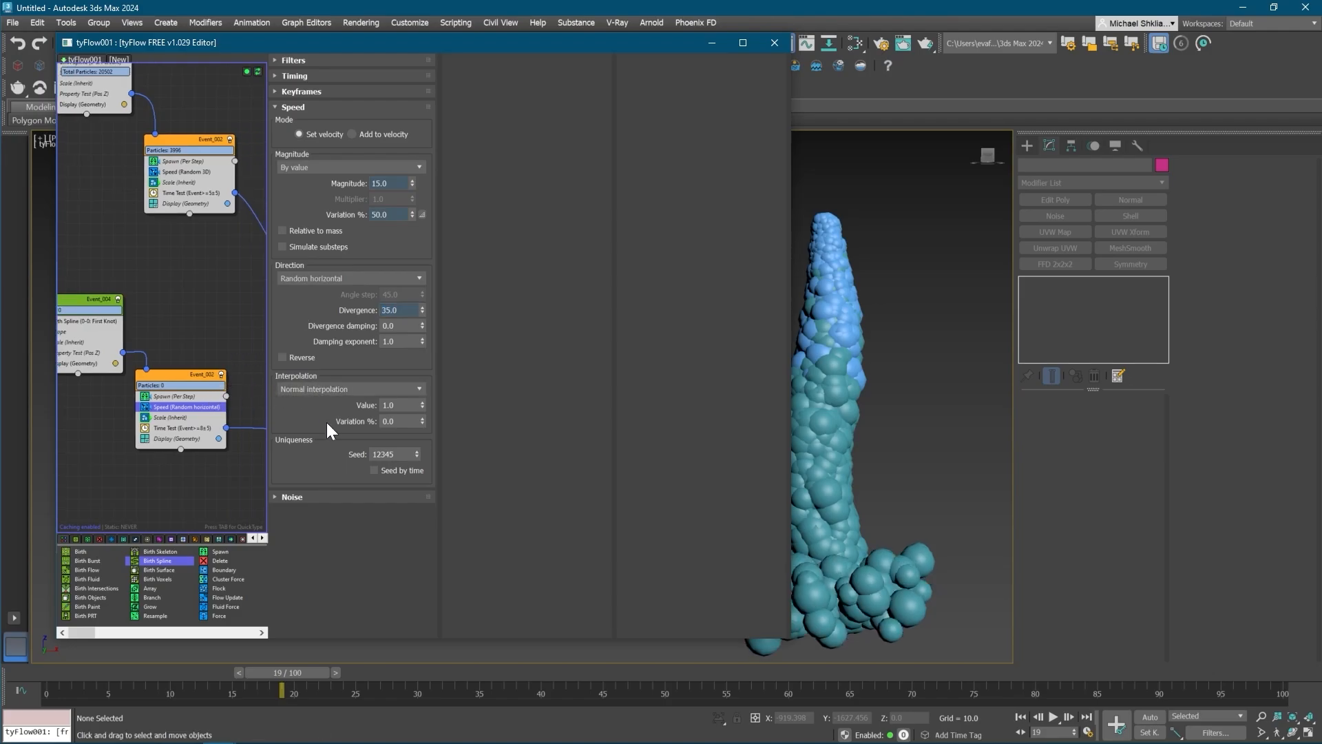
{"action": "key", "text": "Tab"}
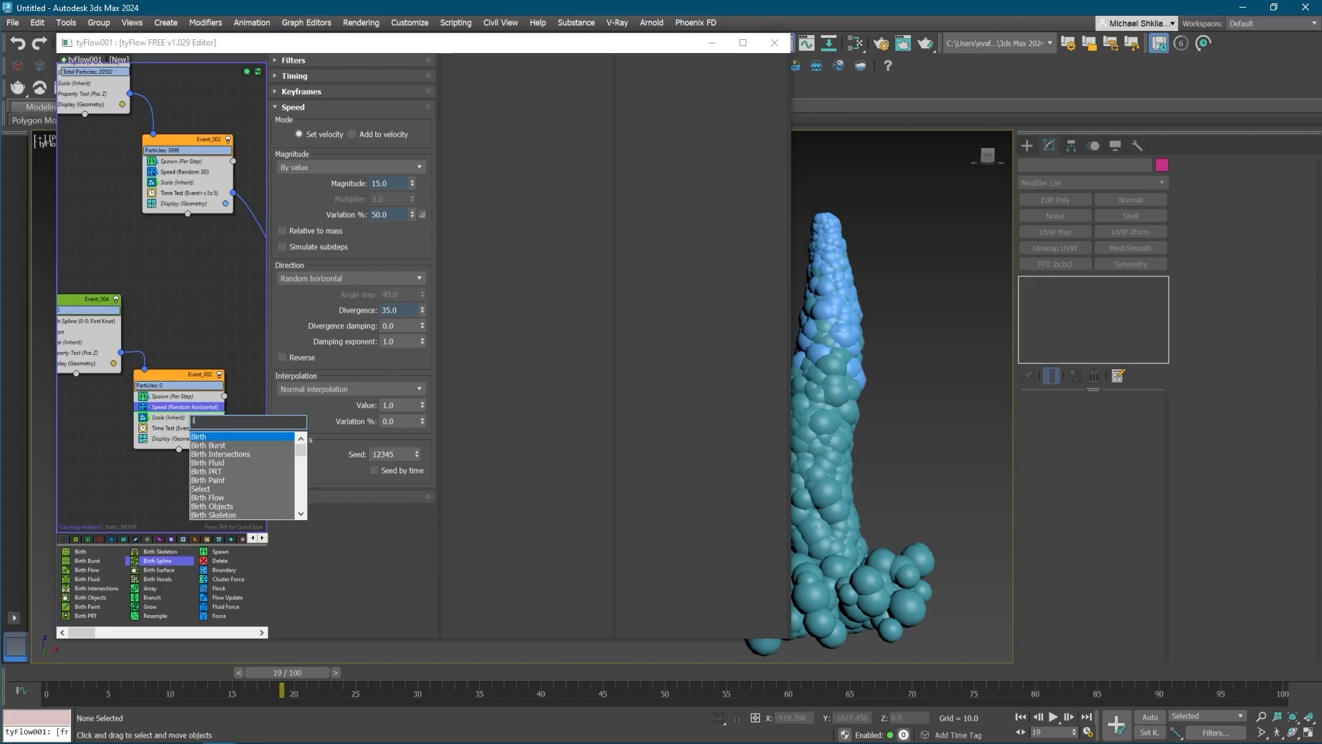
{"action": "type", "text": "limit"}
{"action": "key", "text": "Return"}
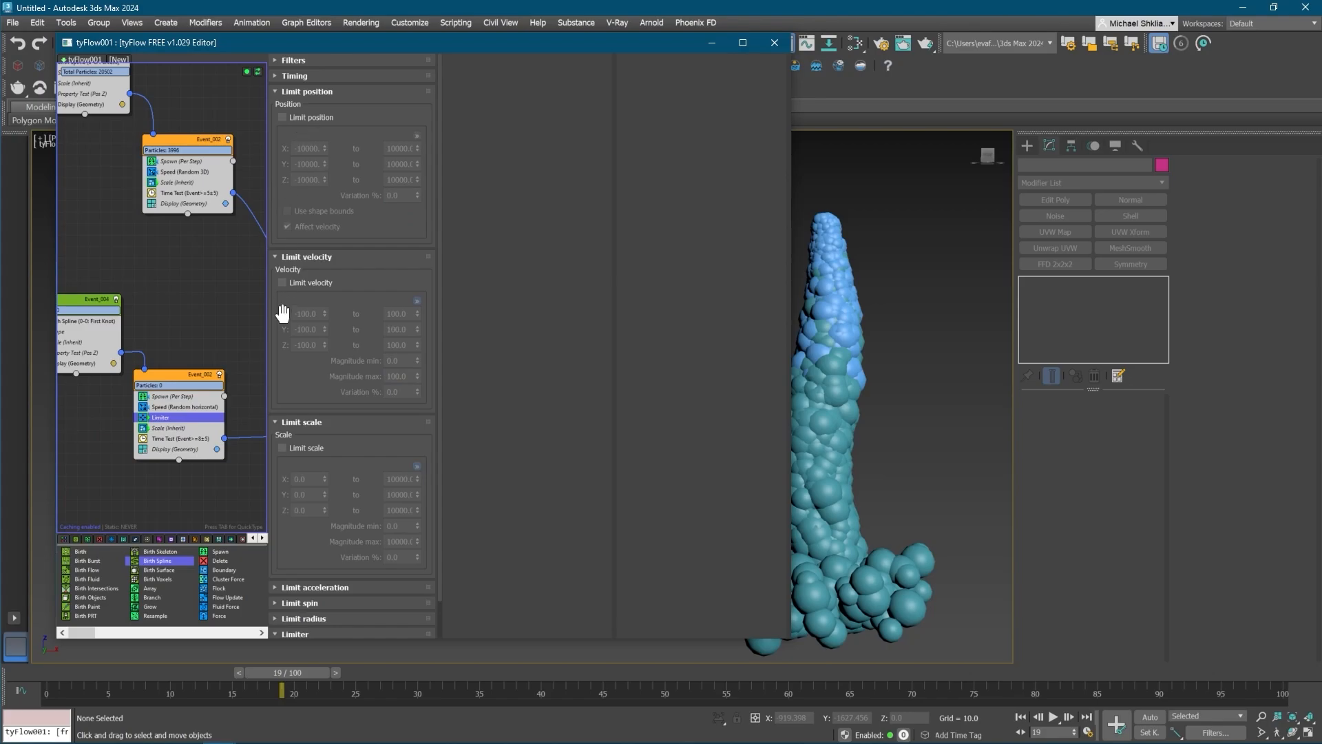
{"action": "left_click", "coordinate": [307, 283]}
{"action": "right_click", "coordinate": [325, 346]}
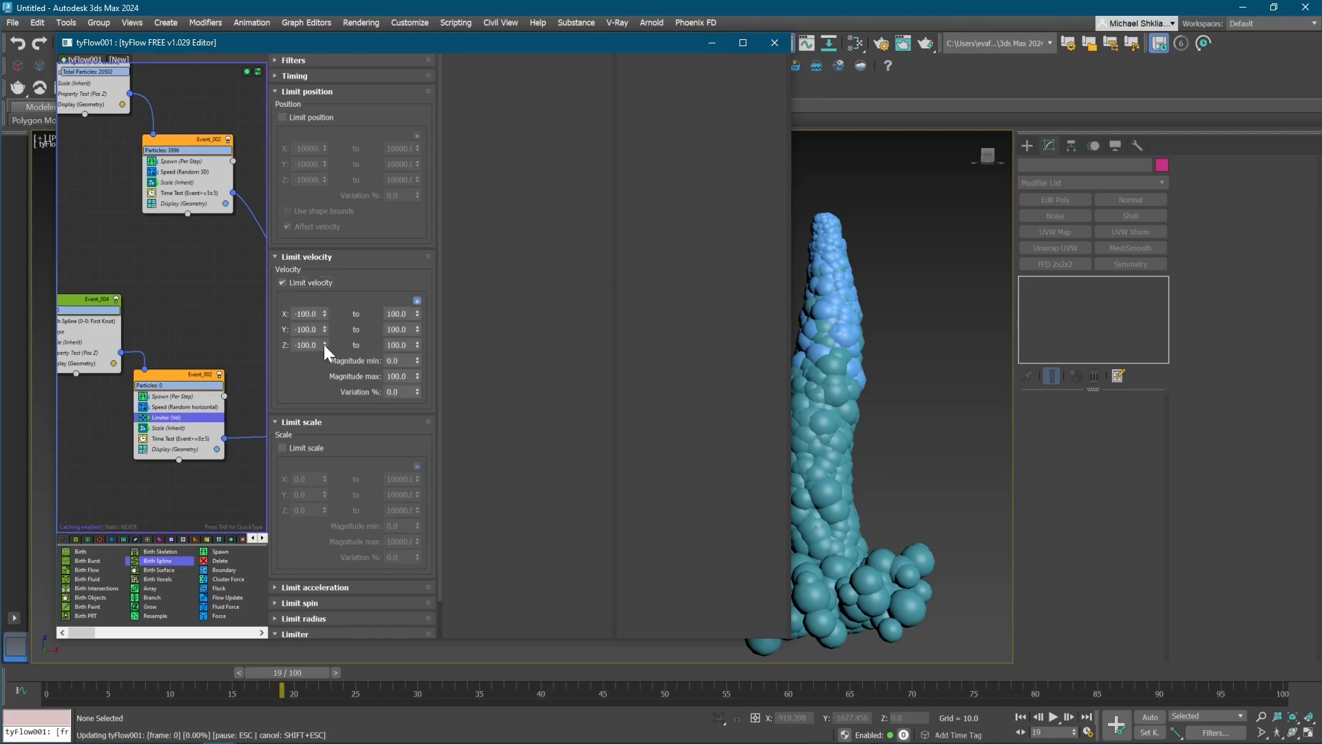
{"action": "middle_click_drag", "start_coordinate": [831, 484], "coordinate": [836, 486]}
{"action": "key", "text": "ctrl+z"}
- Unlock the Limiter's velocity axes, set the minimum Z velocity to 0, and scrub back to frame 0
{"action": "left_click", "coordinate": [417, 302]}
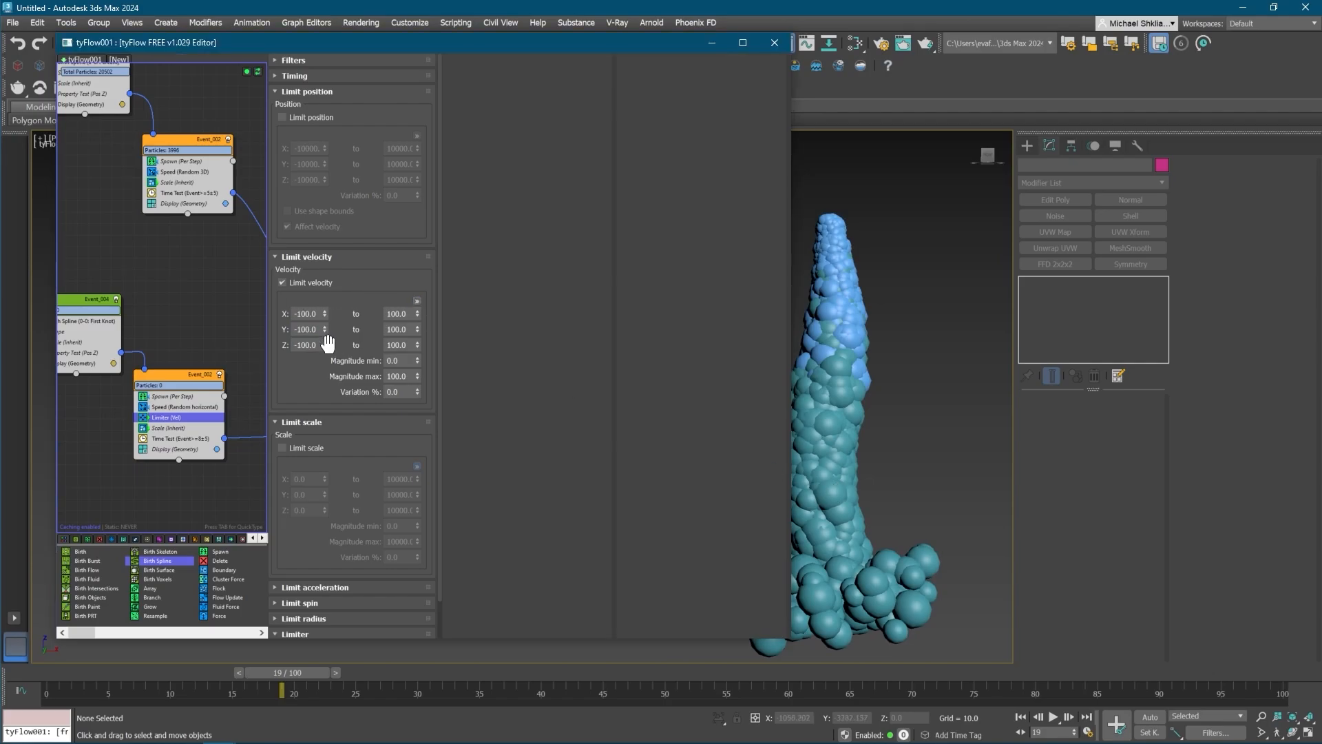
{"action": "right_click", "coordinate": [325, 346]}
{"action": "left_click_drag", "start_coordinate": [301, 681], "coordinate": [4, 661]}
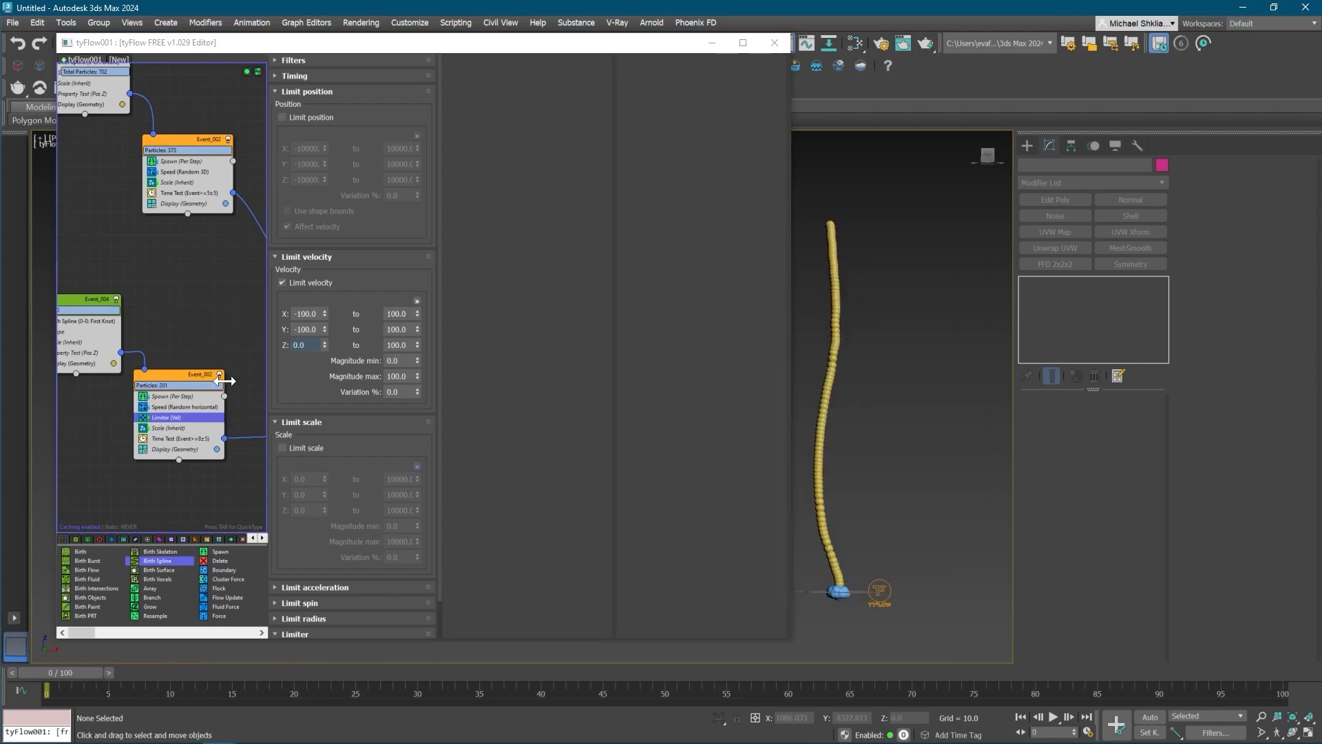
- Set the magnitude of the copied event's Speed operator to 20 and preview the animation
{"action": "middle_click_drag", "start_coordinate": [227, 378], "coordinate": [219, 376]}
{"action": "left_click", "coordinate": [161, 405]}
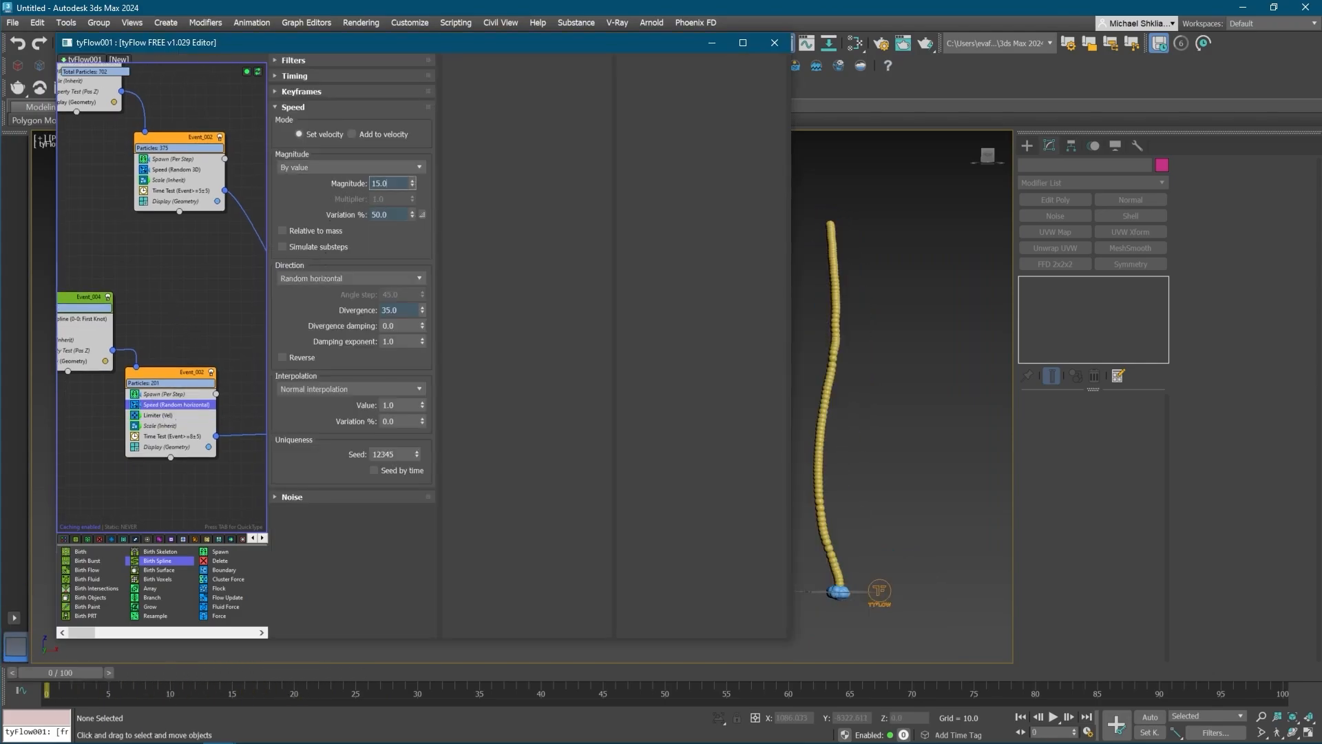
{"action": "type", "text": "20"}
{"action": "key", "text": "Return"}
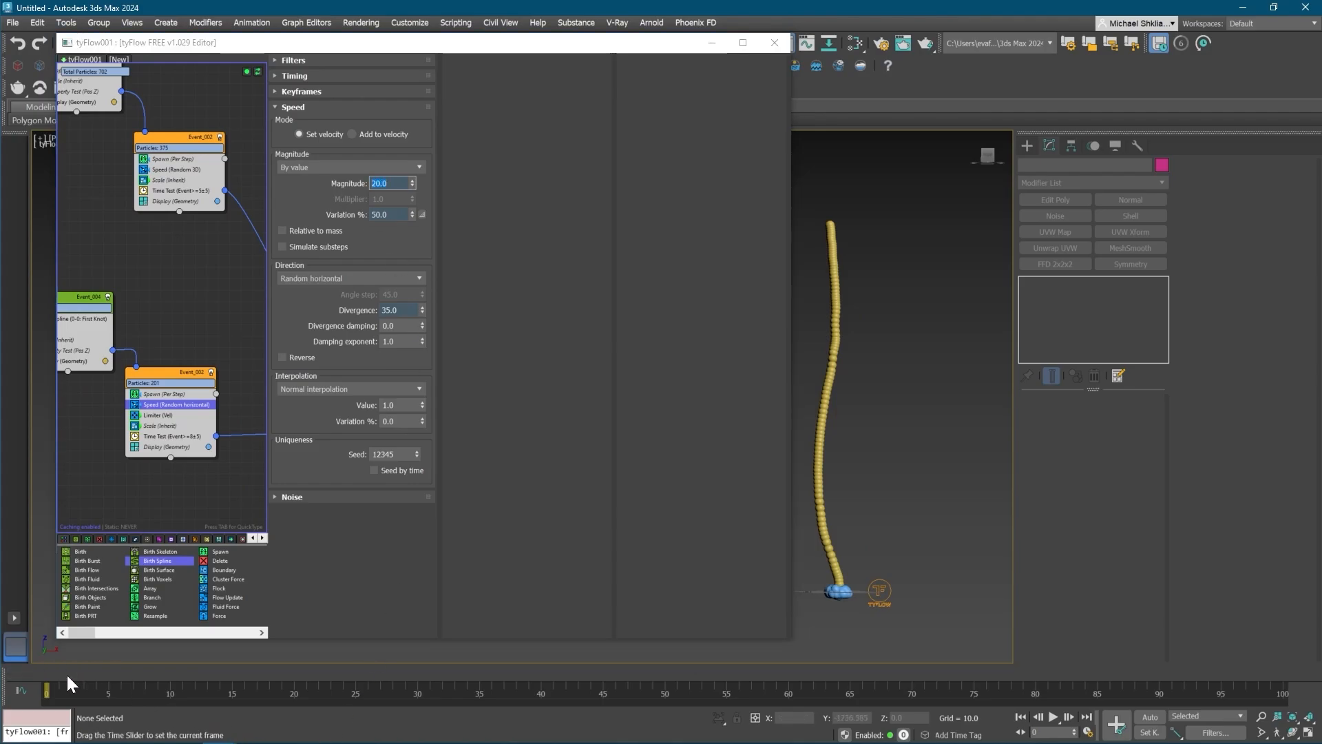
{"action": "left_click_drag", "start_coordinate": [66, 672], "coordinate": [31, 634]}
- Add a second Spawn operator above the copied event's Speed operator, and compare the offspring settings of both Spawn operators
{"action": "middle_click_drag", "start_coordinate": [180, 409], "coordinate": [175, 398]}
{"action": "key", "text": "Tab"}
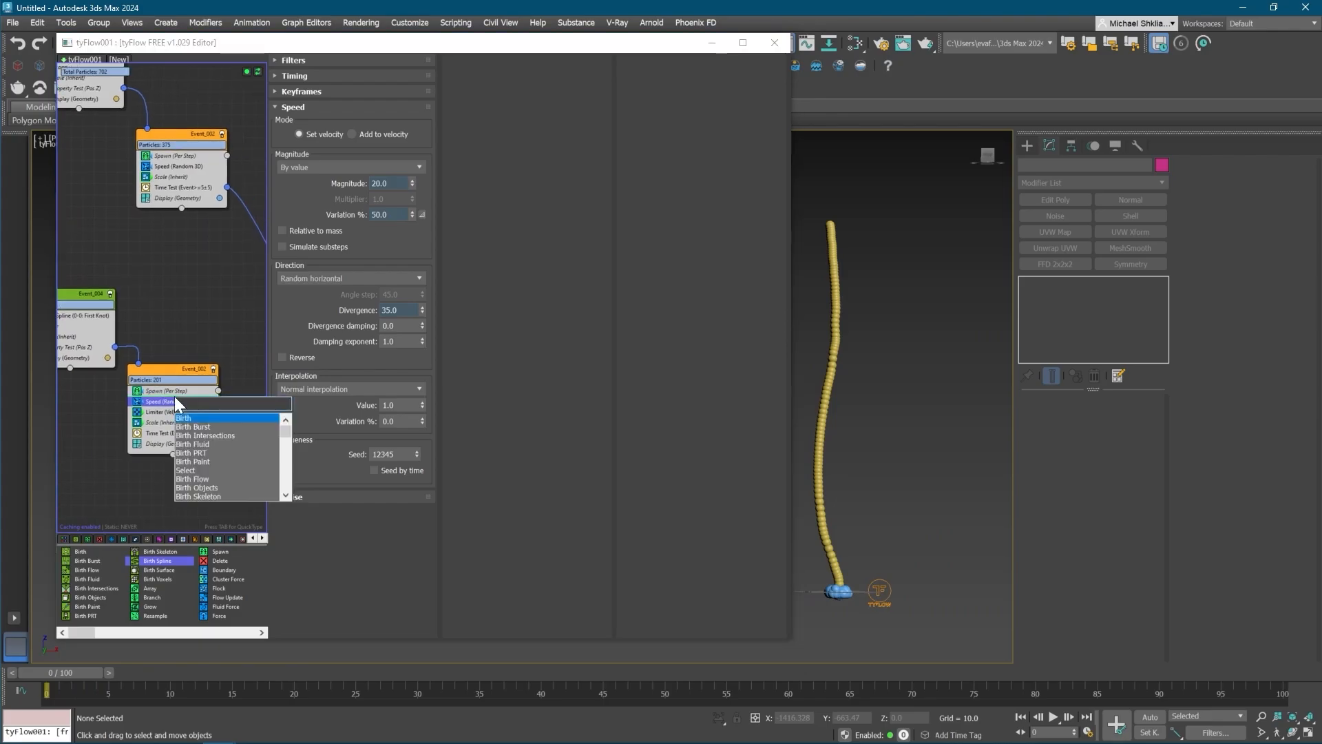
{"action": "type", "text": "spawn"}
{"action": "key", "text": "Return"}
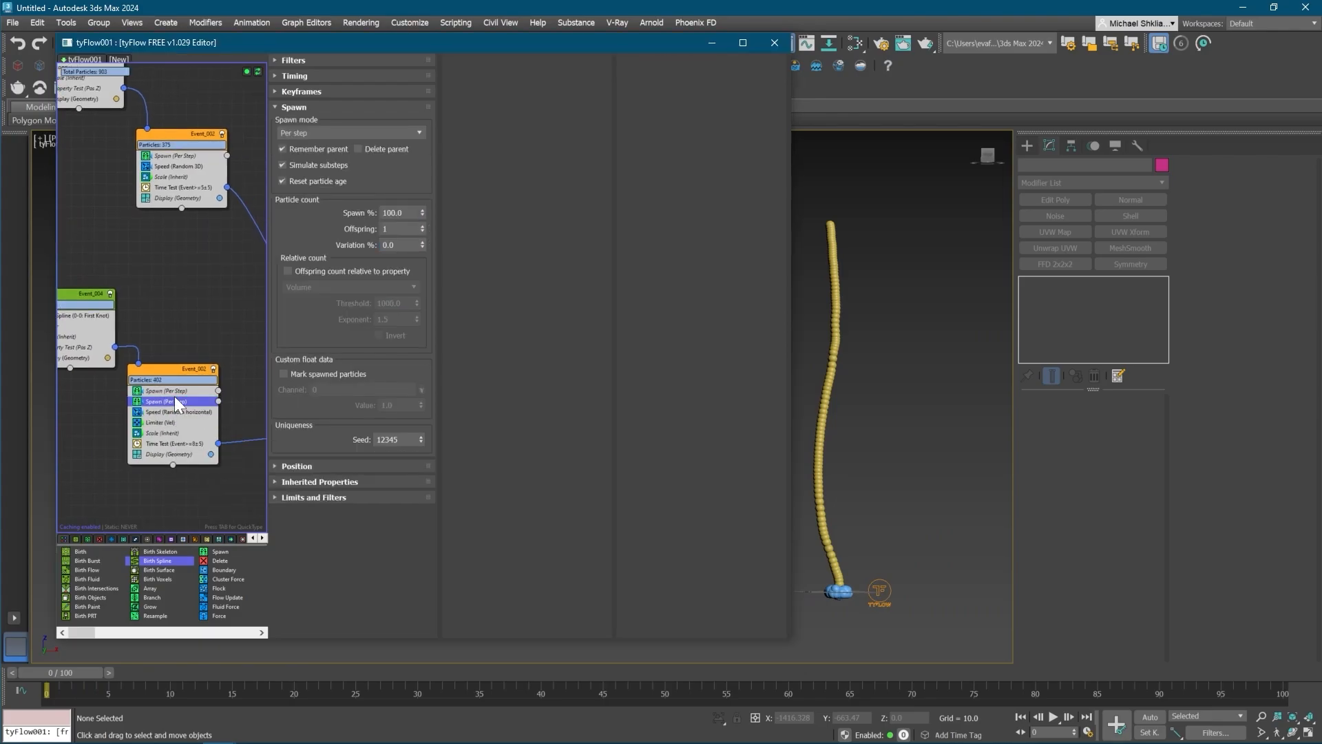
{"action": "middle_click_drag", "start_coordinate": [180, 384], "coordinate": [167, 402]}
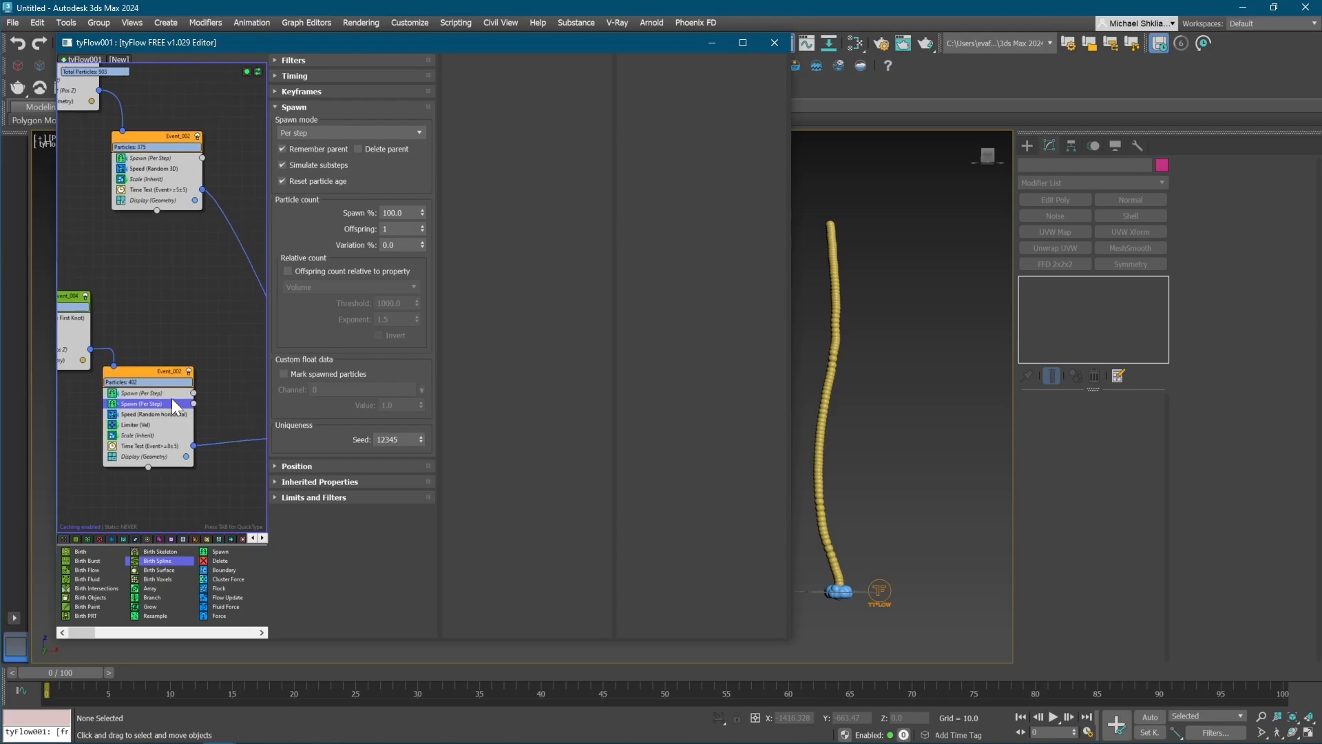
{"action": "left_click", "coordinate": [123, 391]}
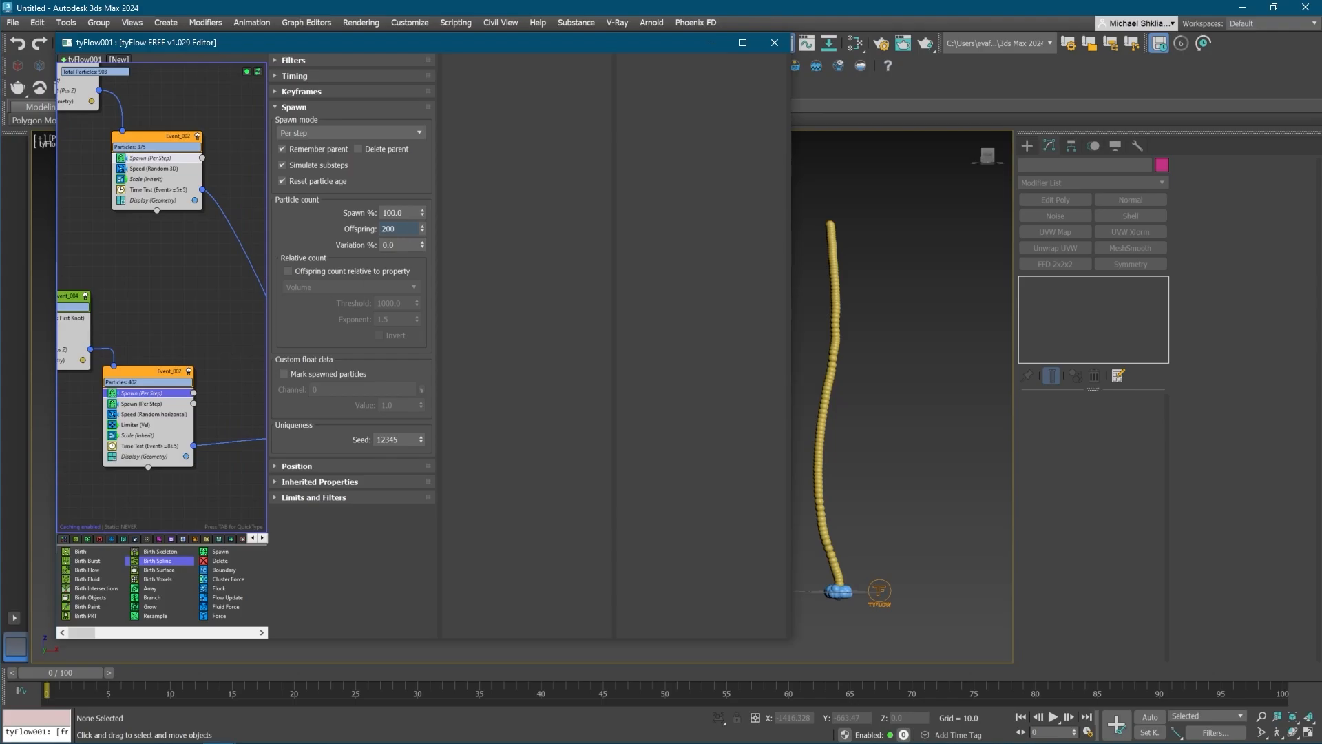
{"action": "middle_click_drag", "start_coordinate": [215, 359], "coordinate": [224, 312]}
{"action": "left_click", "coordinate": [151, 358]}
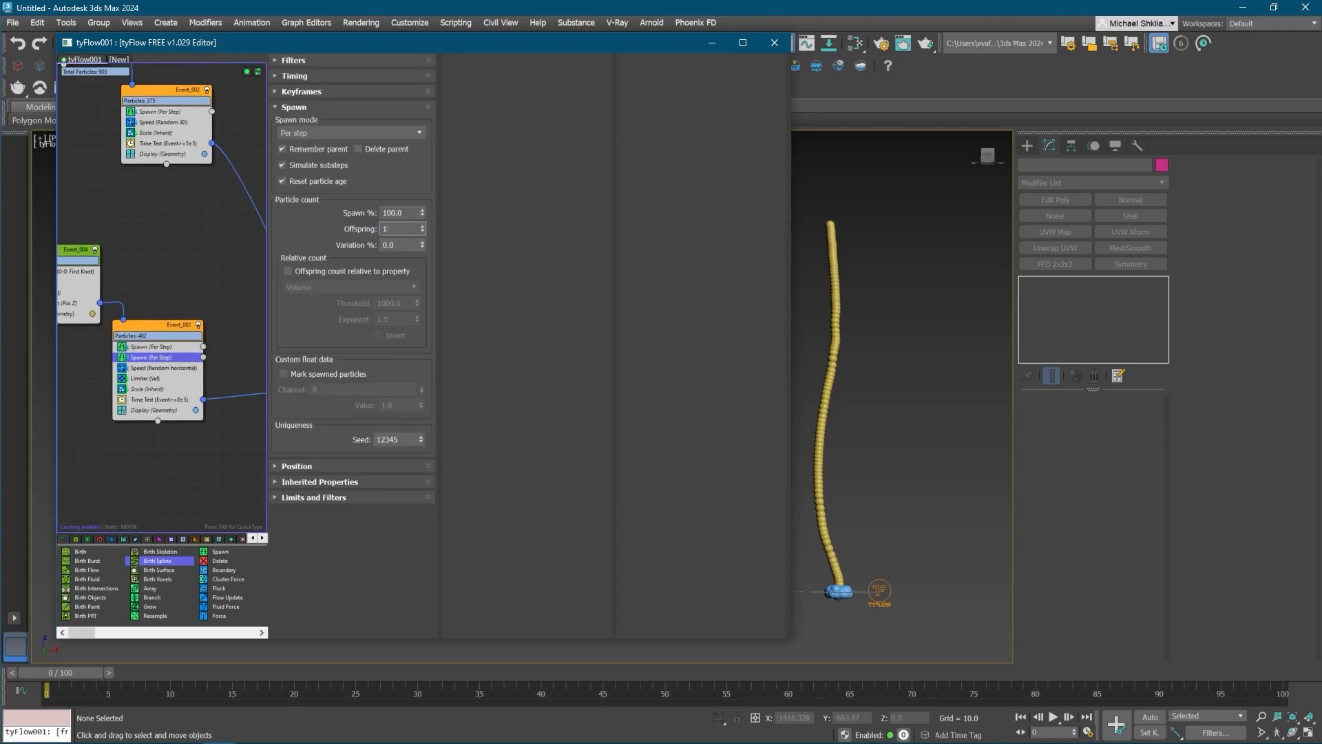
{"action": "middle_click_drag", "start_coordinate": [186, 363], "coordinate": [166, 350]}
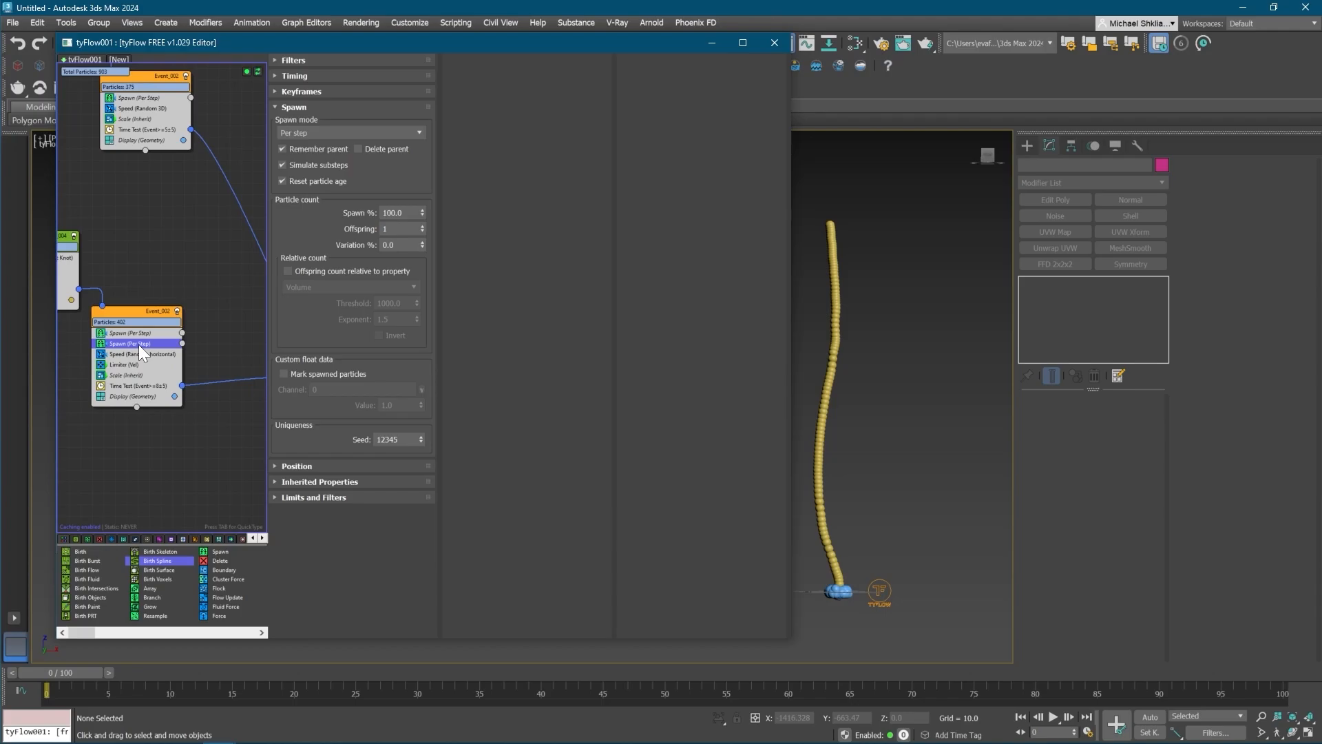
- Move the Slow event farther away from the copied event to make room in the flow graph
{"action": "middle_click_drag", "start_coordinate": [259, 360], "coordinate": [98, 342]}
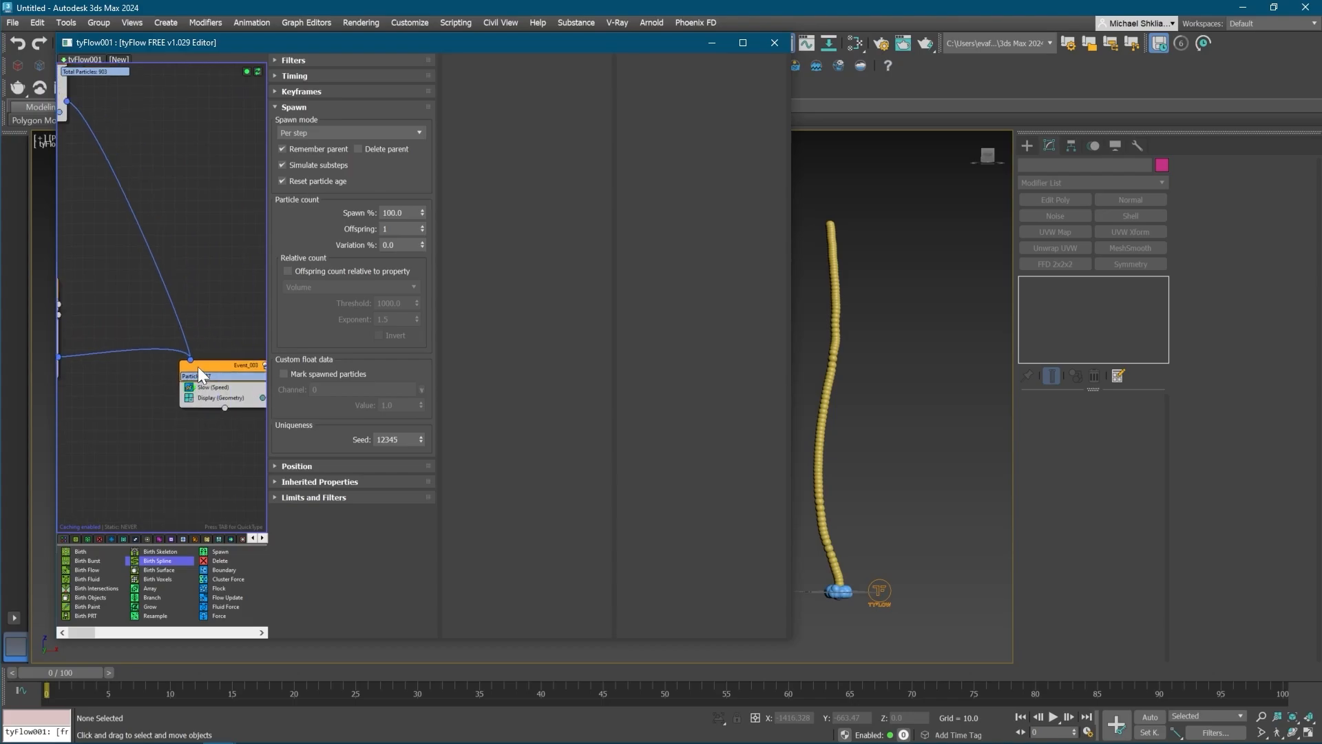
{"action": "left_click_drag", "start_coordinate": [197, 367], "coordinate": [245, 386]}
{"action": "middle_click_drag", "start_coordinate": [120, 341], "coordinate": [179, 336]}
{"action": "left_click", "coordinate": [167, 329]}
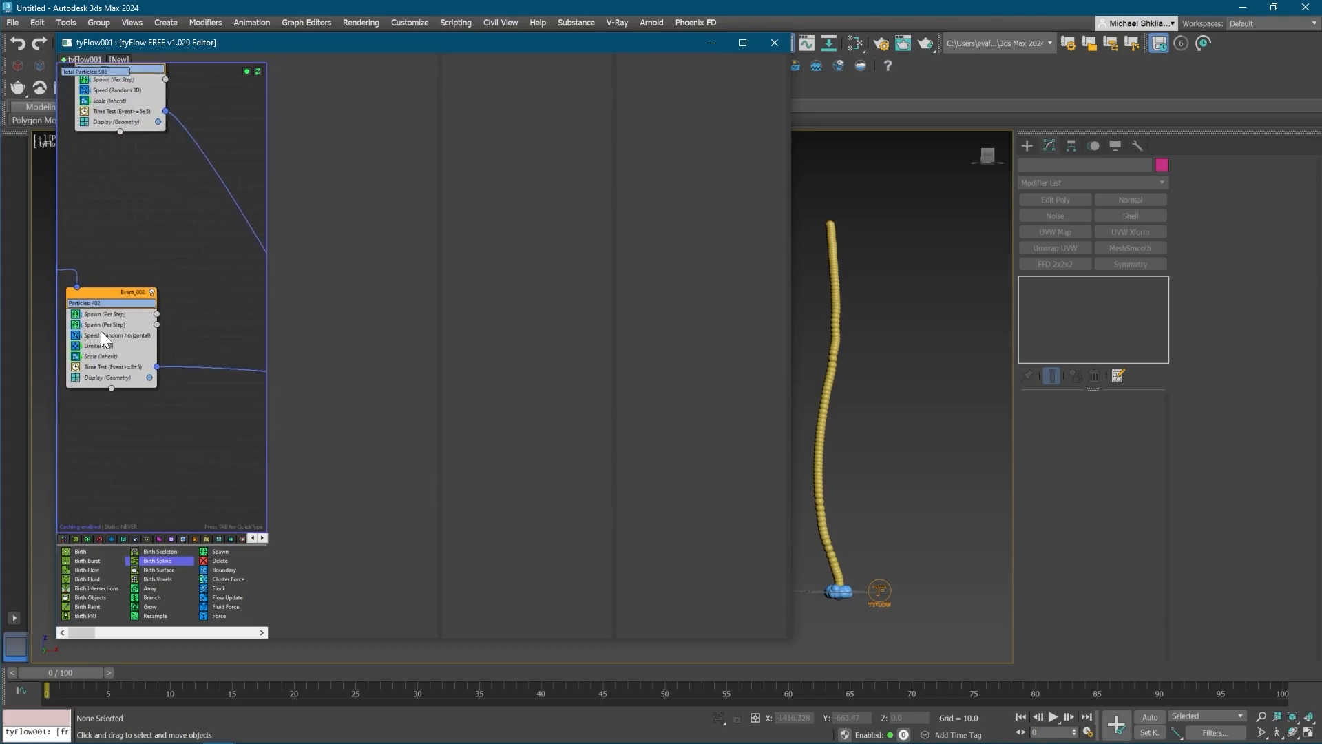
- Copy the Speed, Limiter, Scale and Time Test operators of the horizontal burst event into a new event beside it, including a Display operator
{"action": "left_click", "coordinate": [101, 335]}
{"action": "left_click", "coordinate": [102, 345], "text": "ctrl"}
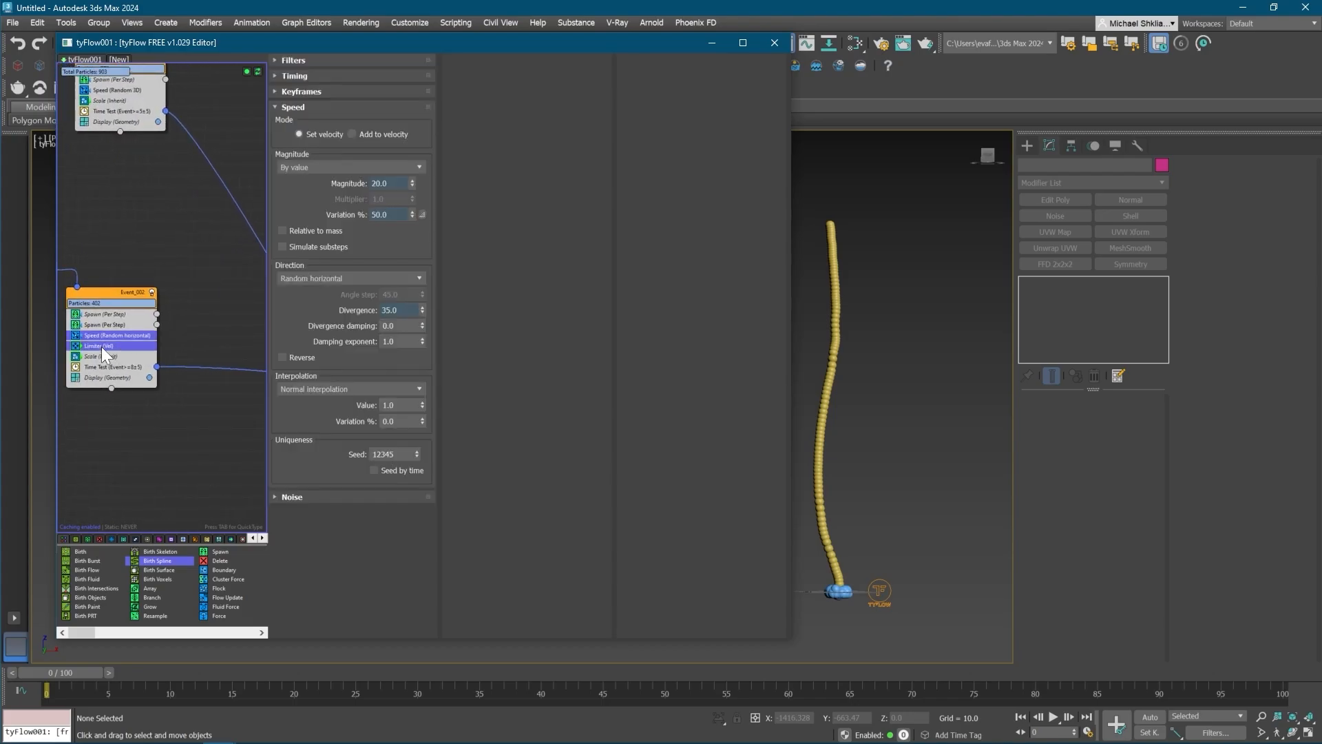
{"action": "left_click", "coordinate": [101, 354], "text": "ctrl"}
{"action": "right_click", "coordinate": [105, 370]}
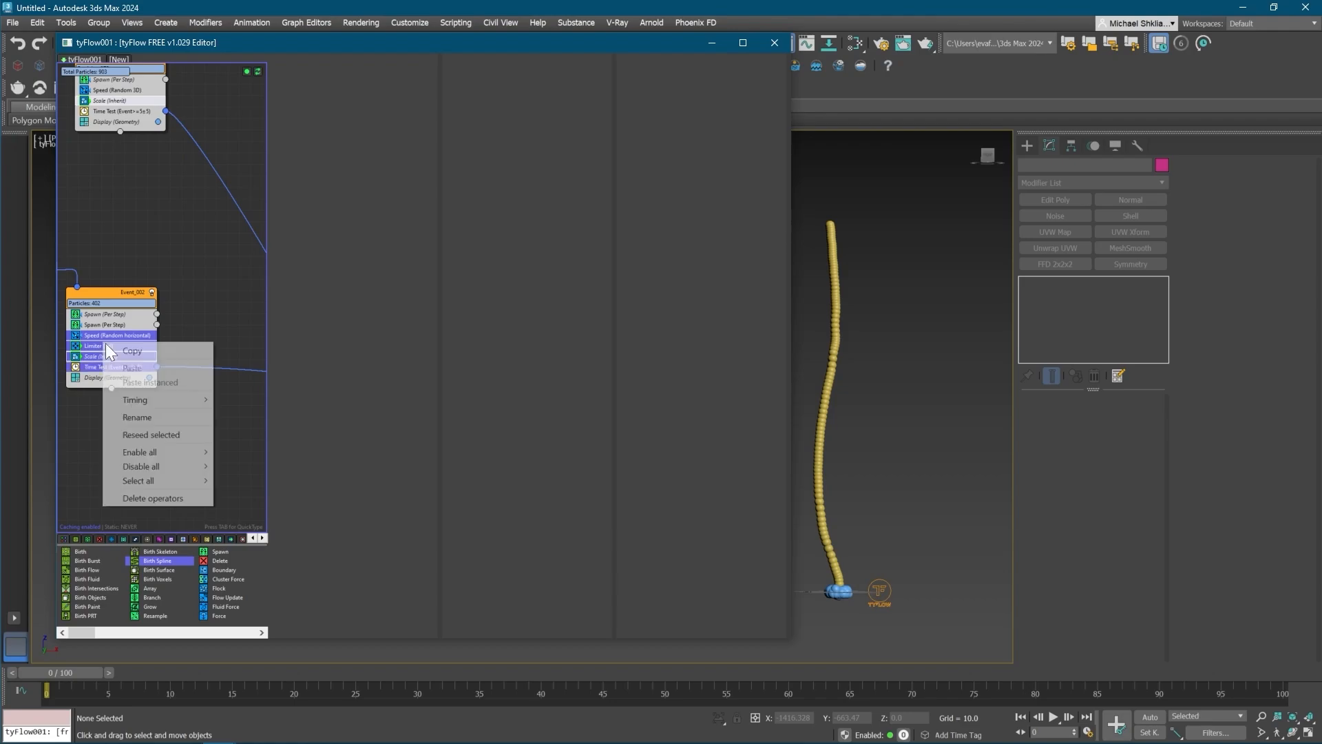
{"action": "left_click", "coordinate": [143, 354]}
{"action": "right_click", "coordinate": [215, 317]}
{"action": "left_click", "coordinate": [249, 338]}
{"action": "middle_click_drag", "start_coordinate": [210, 338], "coordinate": [186, 337]}
{"action": "left_click_drag", "start_coordinate": [221, 318], "coordinate": [205, 343]}
{"action": "left_click_drag", "start_coordinate": [86, 378], "coordinate": [179, 399]}
{"action": "left_click", "coordinate": [188, 432]}
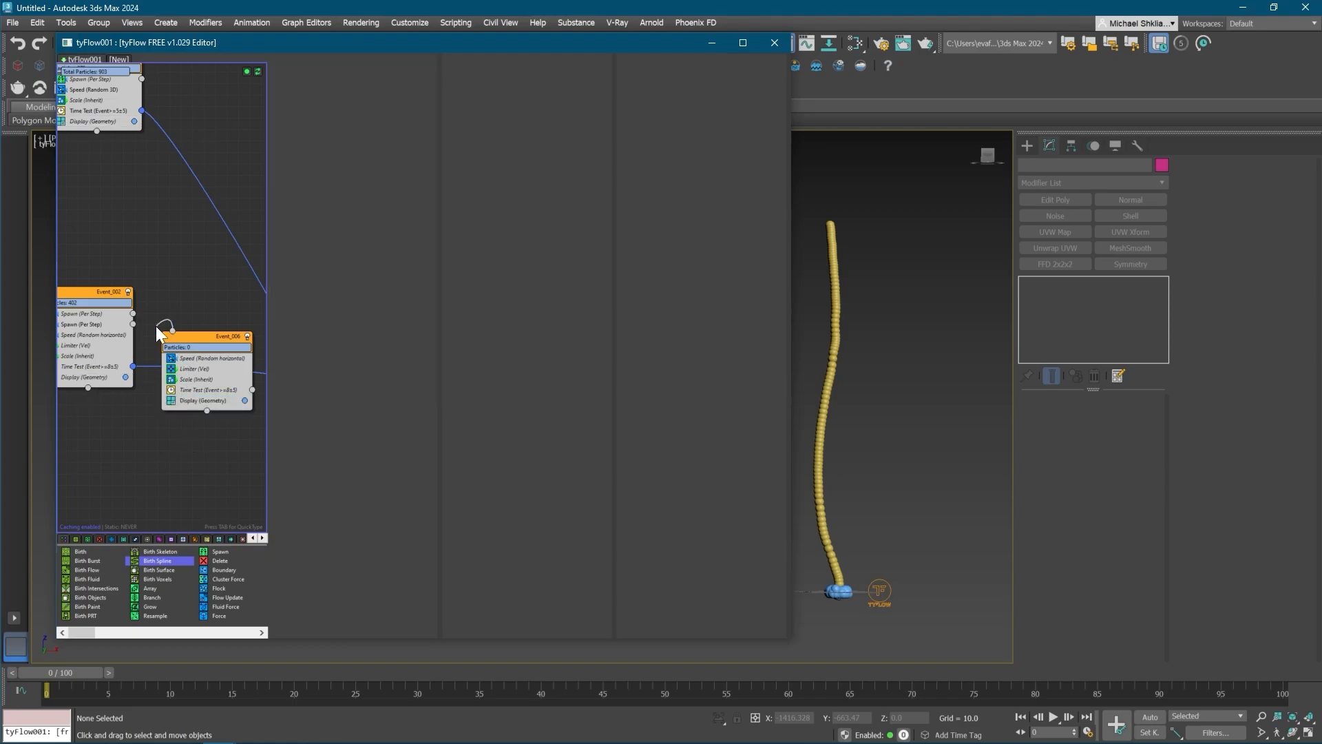
- Connect the new event to the burst event's second Spawn operator and link its Time Test output to the Slow event
{"action": "middle_click_drag", "start_coordinate": [256, 427], "coordinate": [168, 424]}
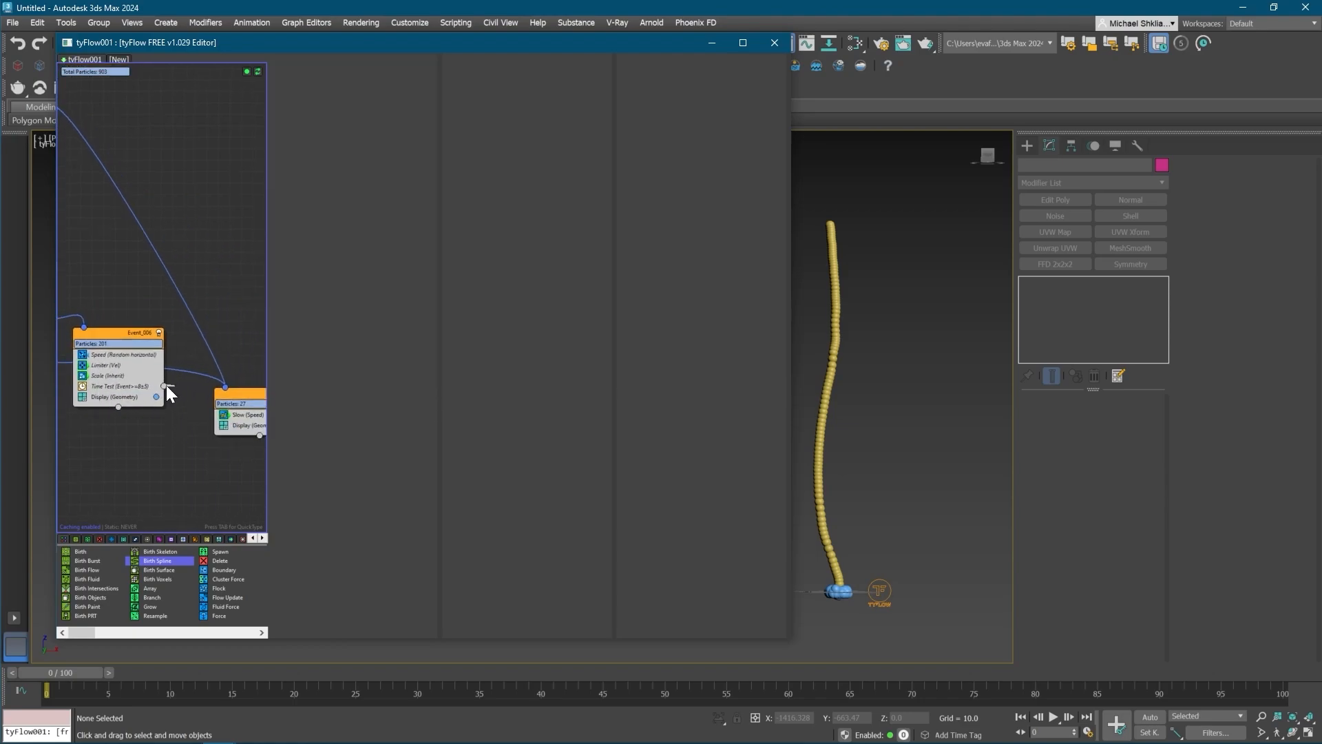
{"action": "left_click_drag", "start_coordinate": [165, 387], "coordinate": [225, 387]}
{"action": "middle_click_drag", "start_coordinate": [160, 380], "coordinate": [238, 378]}
{"action": "left_click", "coordinate": [183, 341]}
{"action": "middle_click_drag", "start_coordinate": [65, 317], "coordinate": [119, 318]}
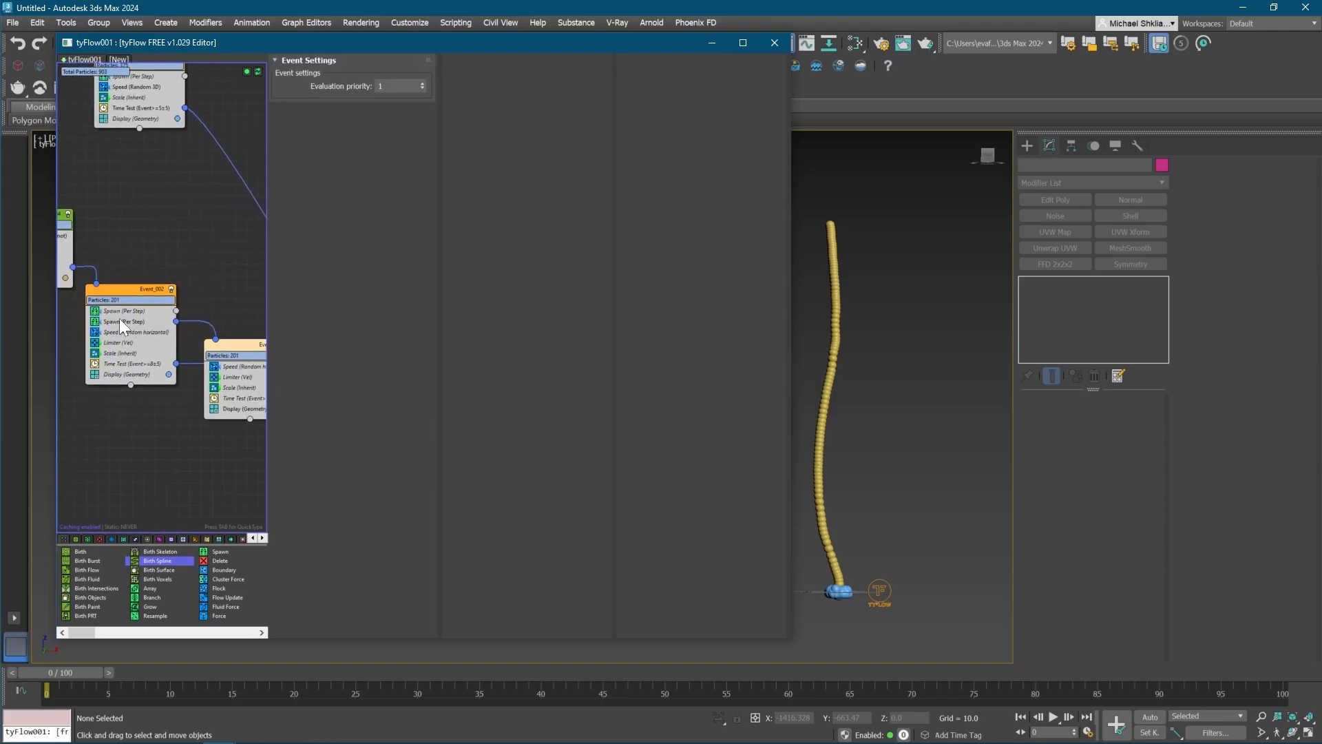
- Set the burst event's second Spawn operator to spawn by travel distance and change its timing mode
{"action": "left_click", "coordinate": [118, 321]}
{"action": "left_click", "coordinate": [337, 130]}
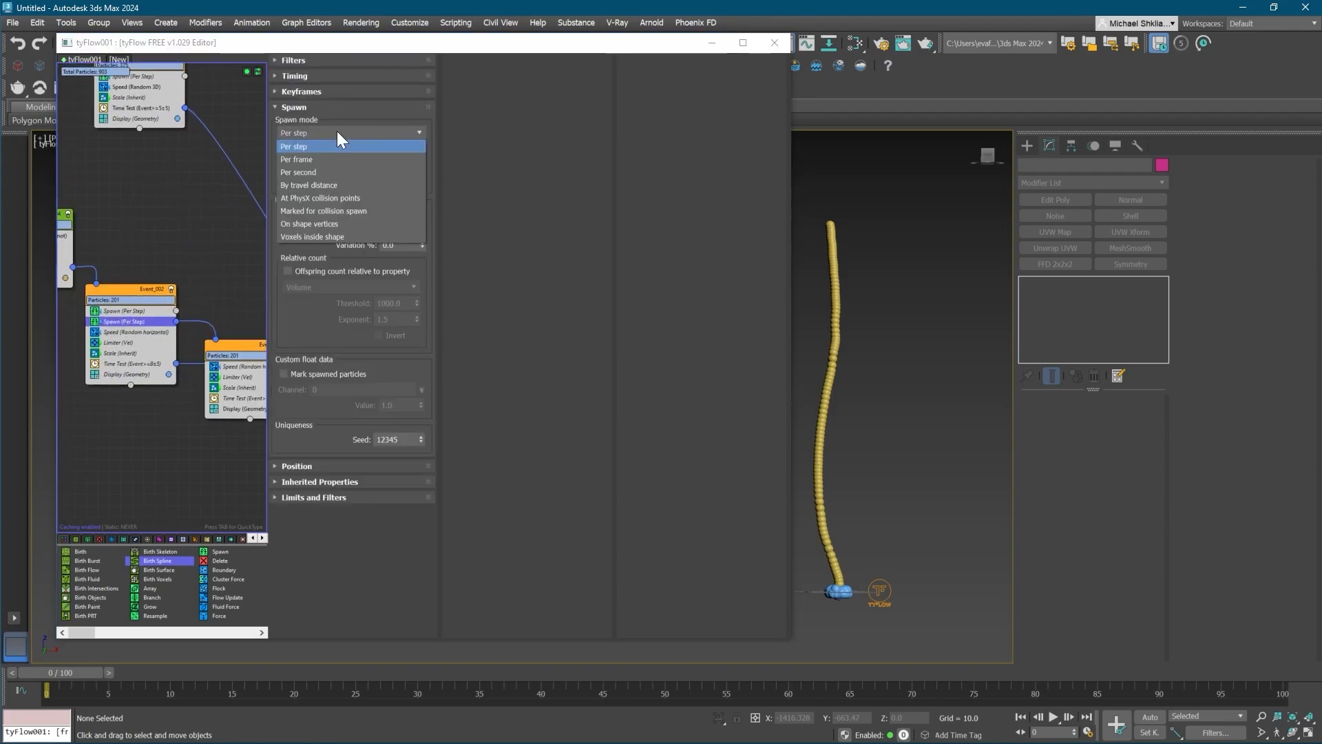
{"action": "left_click", "coordinate": [325, 188]}
{"action": "right_click", "coordinate": [135, 321]}
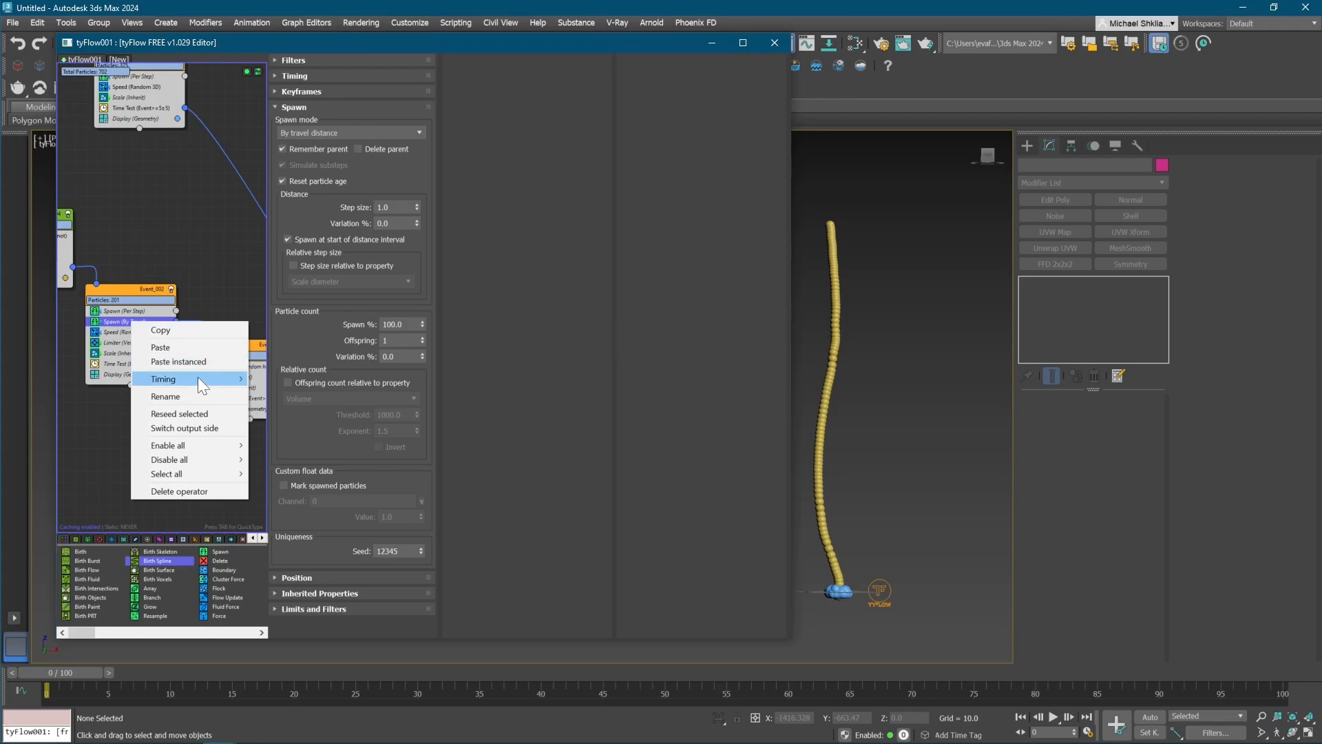
{"action": "mouse_move", "coordinate": [197, 378]}
{"action": "left_click", "coordinate": [292, 406]}
{"action": "middle_click_drag", "start_coordinate": [246, 322], "coordinate": [225, 323]}
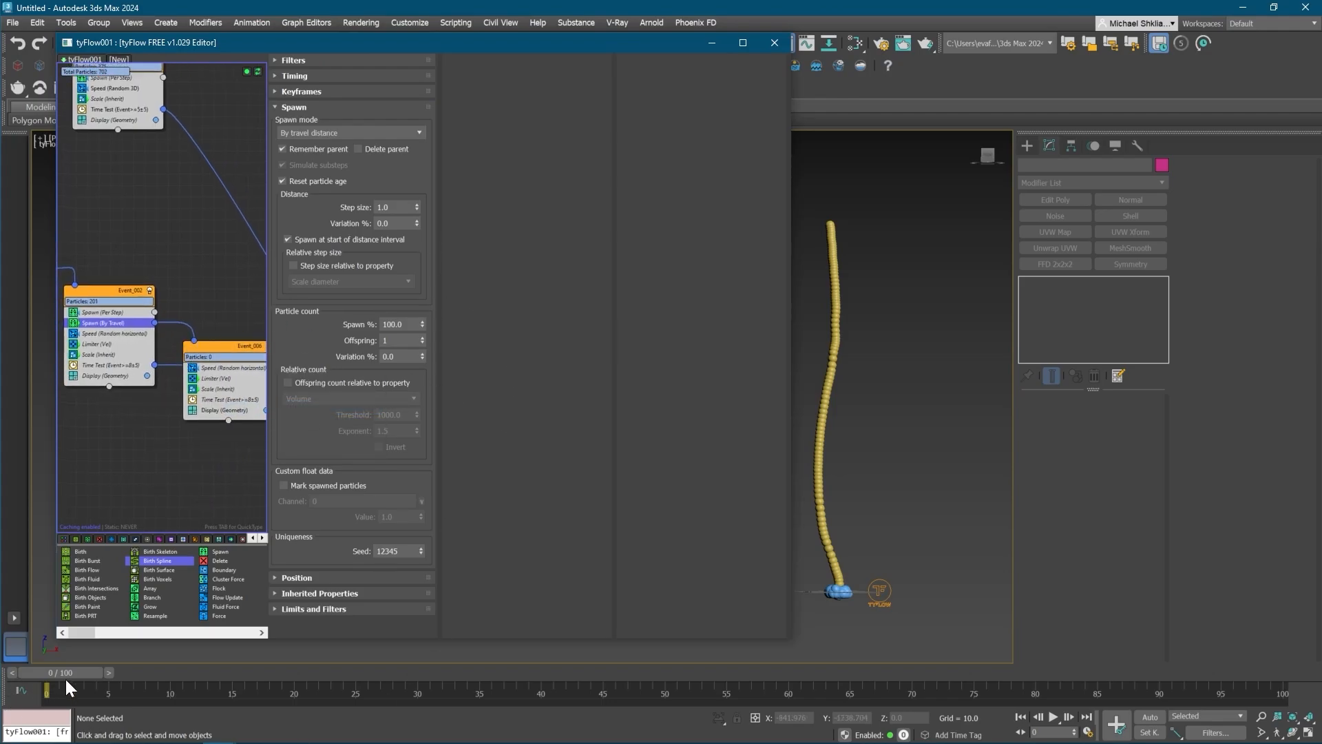
- Preview the burst at frame 31, shrink the flow editor to expose the viewport, and scrub back to frame 15
{"action": "left_click_drag", "start_coordinate": [65, 673], "coordinate": [431, 709]}
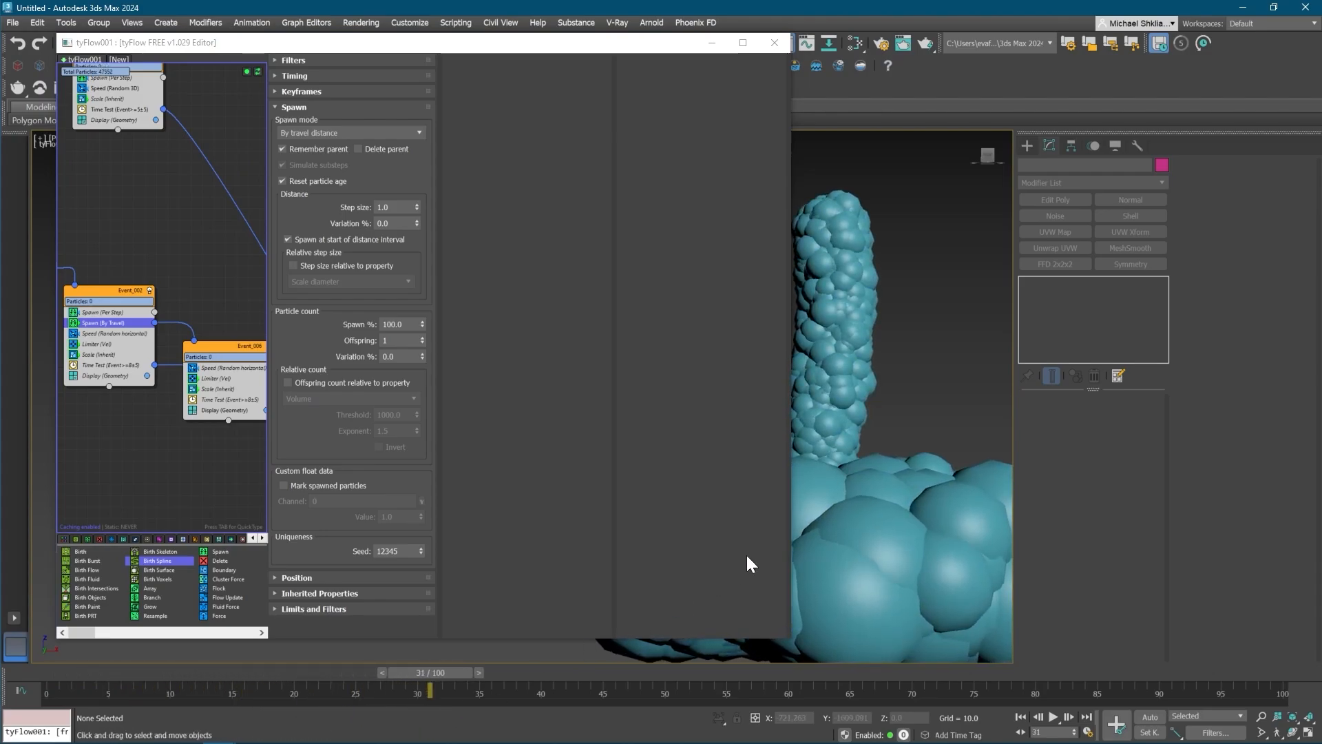
{"action": "scroll", "coordinate": [856, 482], "scroll_direction": "down", "scroll_amount": 5}
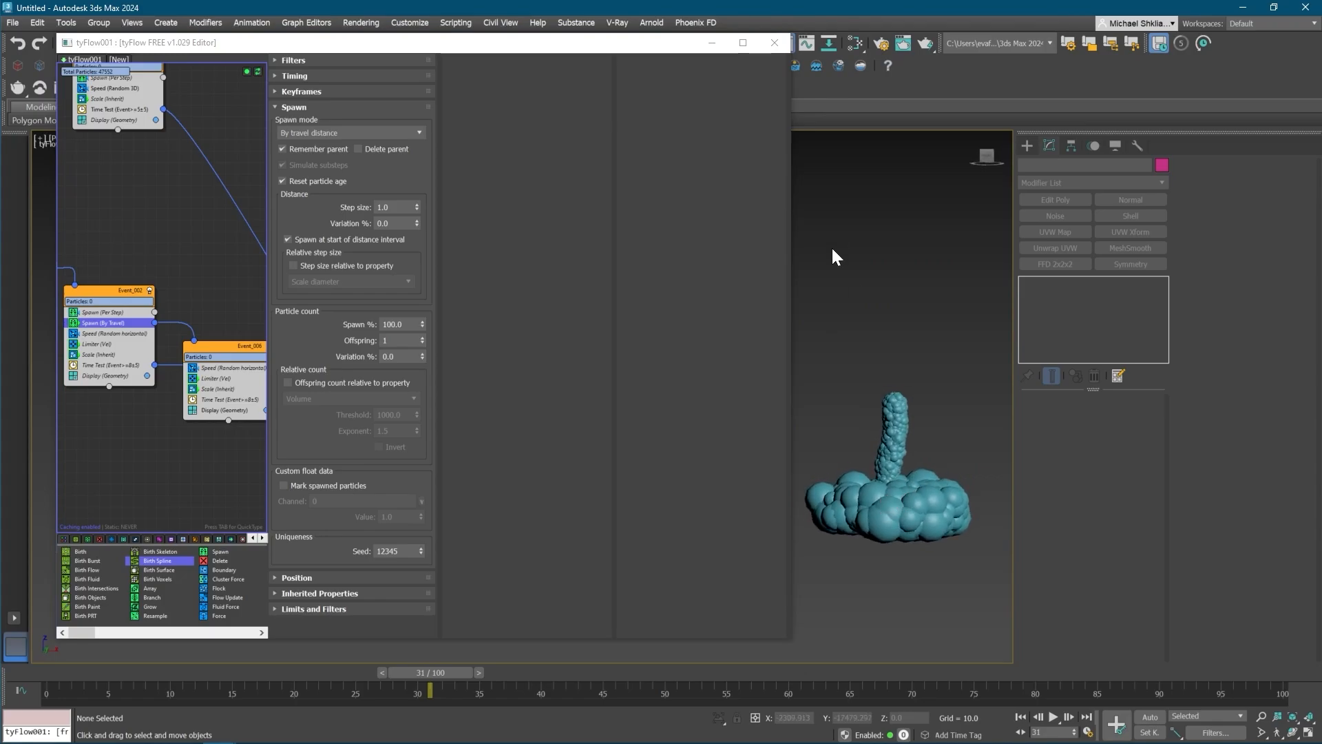
{"action": "left_click_drag", "start_coordinate": [791, 282], "coordinate": [725, 289]}
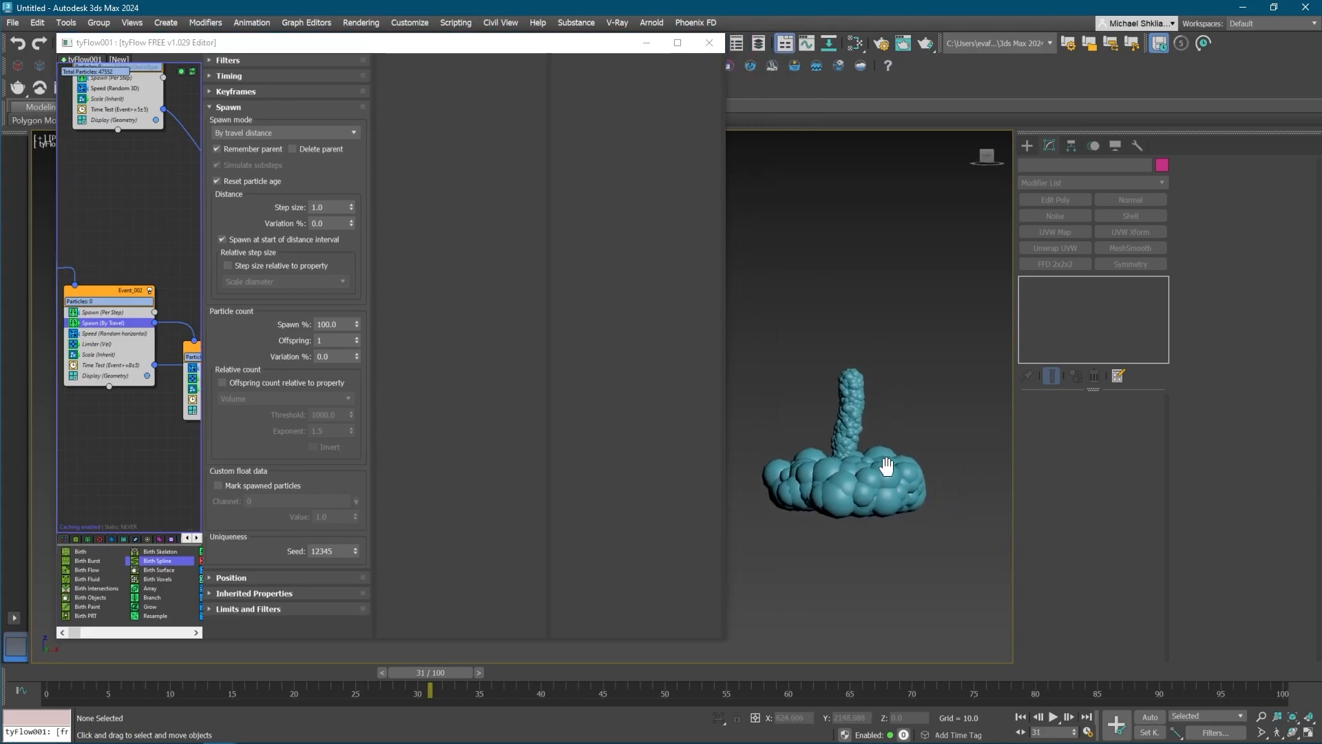
{"action": "left_click_drag", "start_coordinate": [427, 678], "coordinate": [234, 678]}
- Try scale values of 50, 200 and 250 % in the new event's Scale operator, then set it to 450 %
{"action": "middle_click_drag", "start_coordinate": [179, 320], "coordinate": [94, 294]}
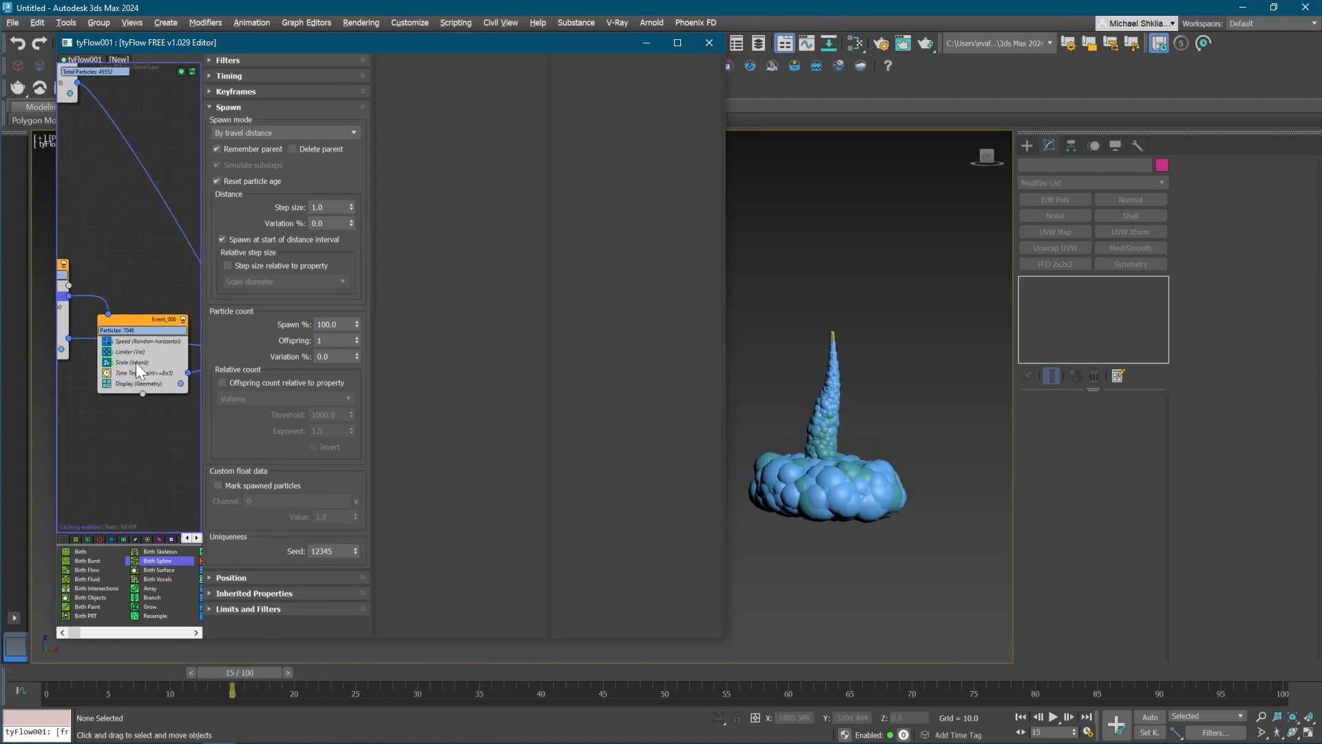
{"action": "left_click", "coordinate": [135, 362]}
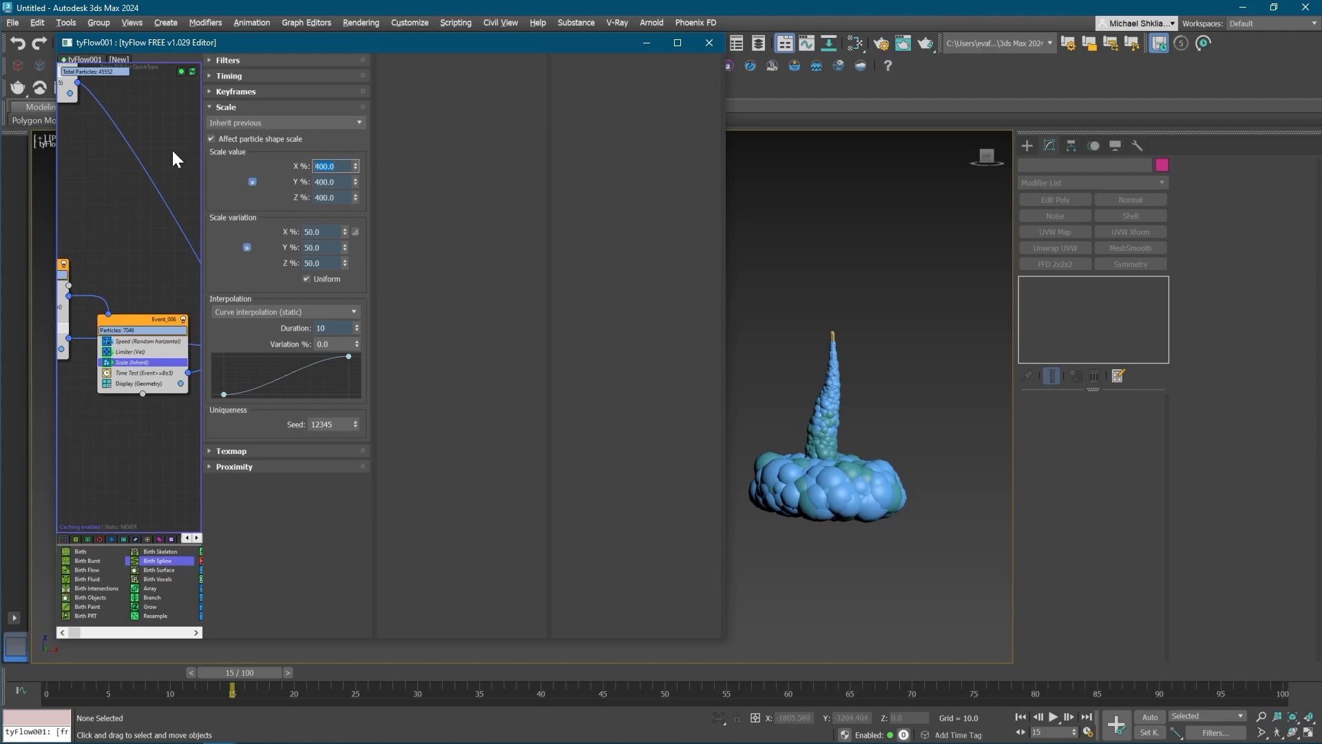
{"action": "type", "text": "50"}
{"action": "key", "text": "Return"}
{"action": "type", "text": "200"}
{"action": "key", "text": "Return"}
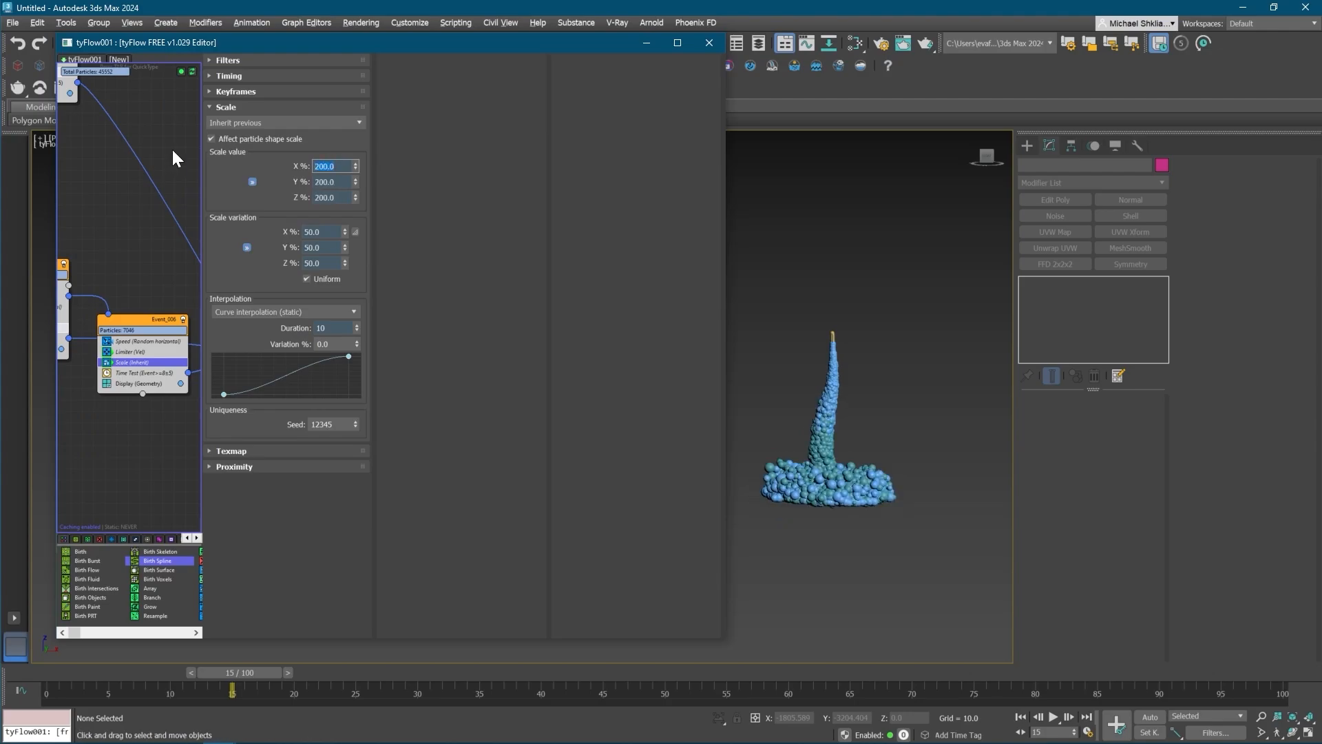
{"action": "type", "text": "250"}
{"action": "key", "text": "Return"}
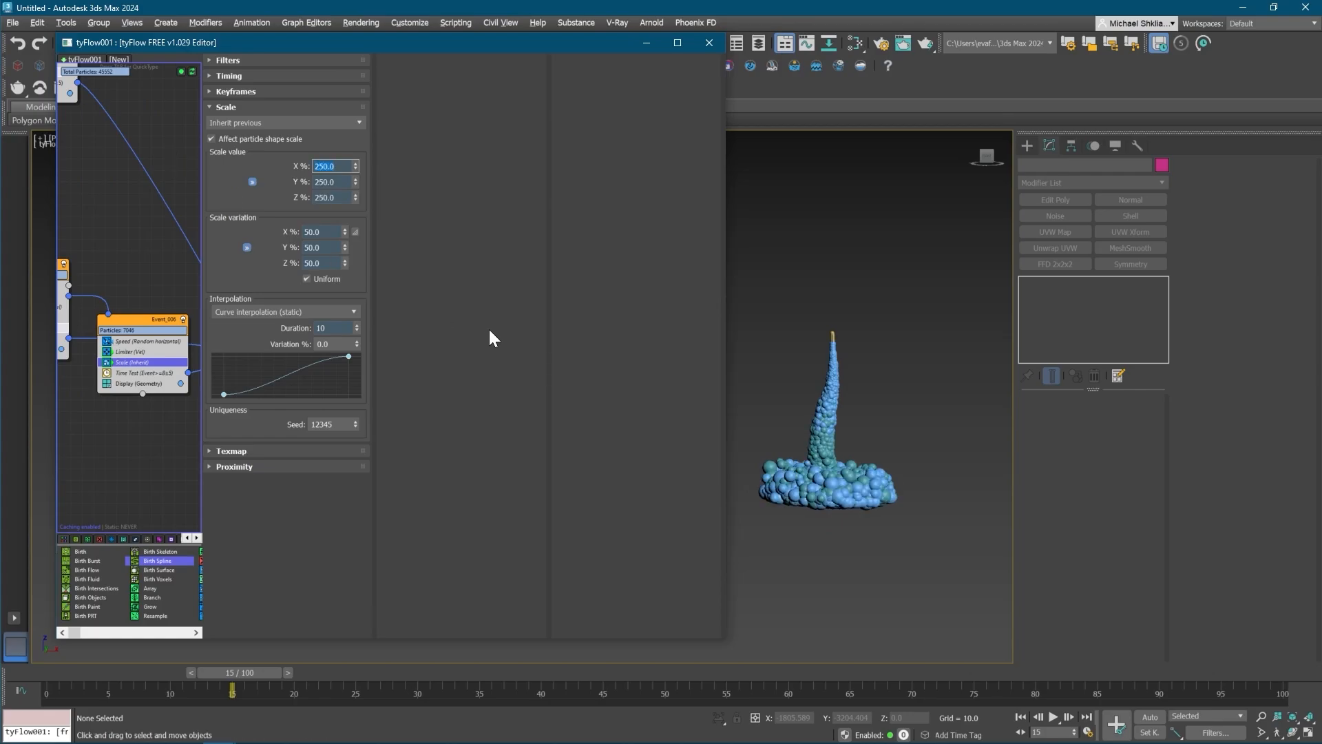
{"action": "type", "text": "450"}
{"action": "key", "text": "Return"}
- Make the new event's Scale operator unique and set its scale to 200 %
{"action": "middle_click_drag", "start_coordinate": [140, 330], "coordinate": [151, 321]}
{"action": "right_click", "coordinate": [138, 353]}
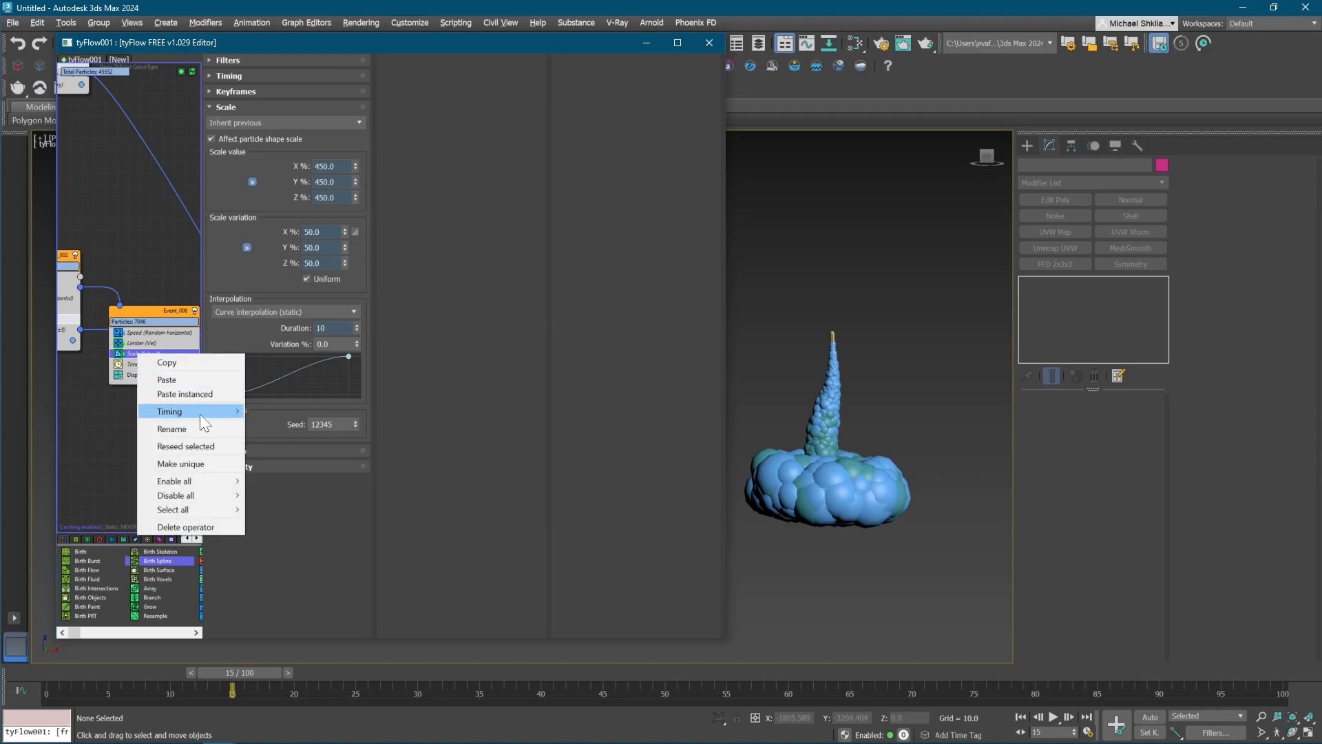
{"action": "left_click", "coordinate": [184, 461]}
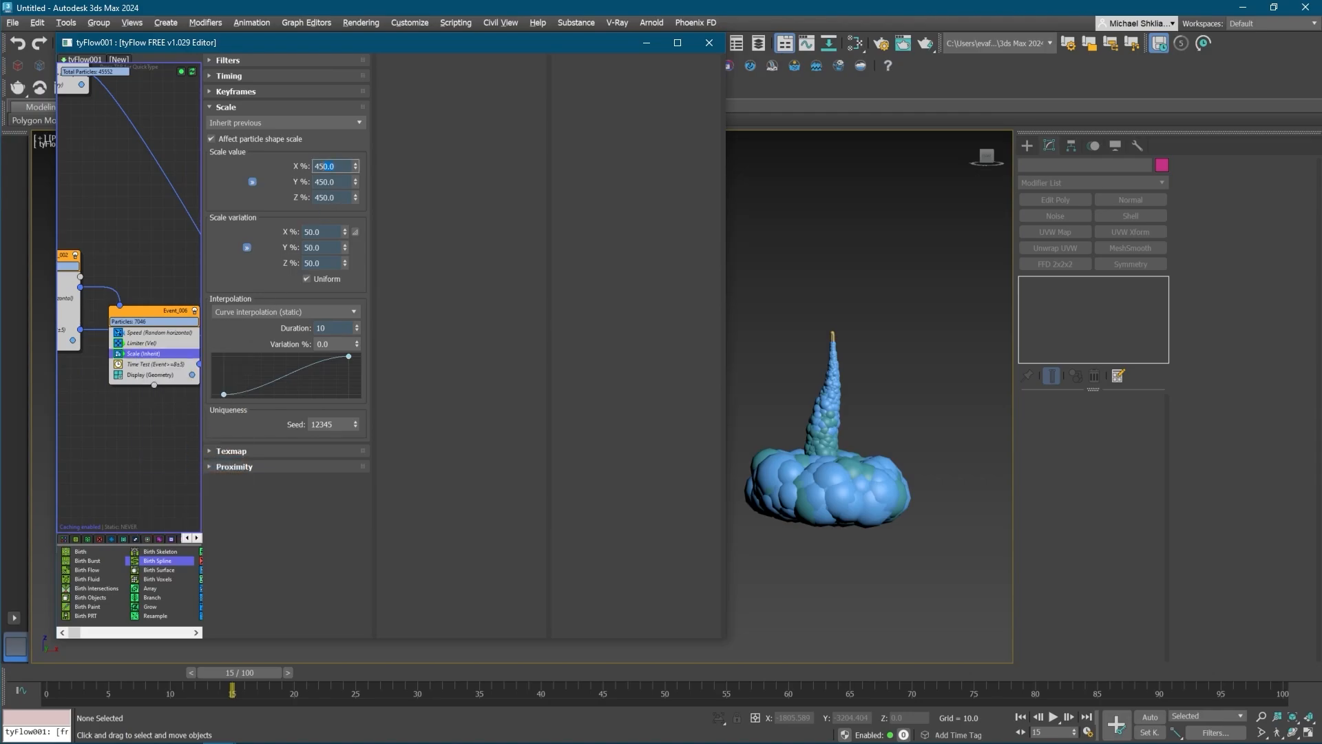
{"action": "type", "text": "200"}
{"action": "key", "text": "Return"}
- Check the new event's Scale settings and preview the animation up to frame 22
{"action": "middle_click_drag", "start_coordinate": [114, 305], "coordinate": [180, 289]}
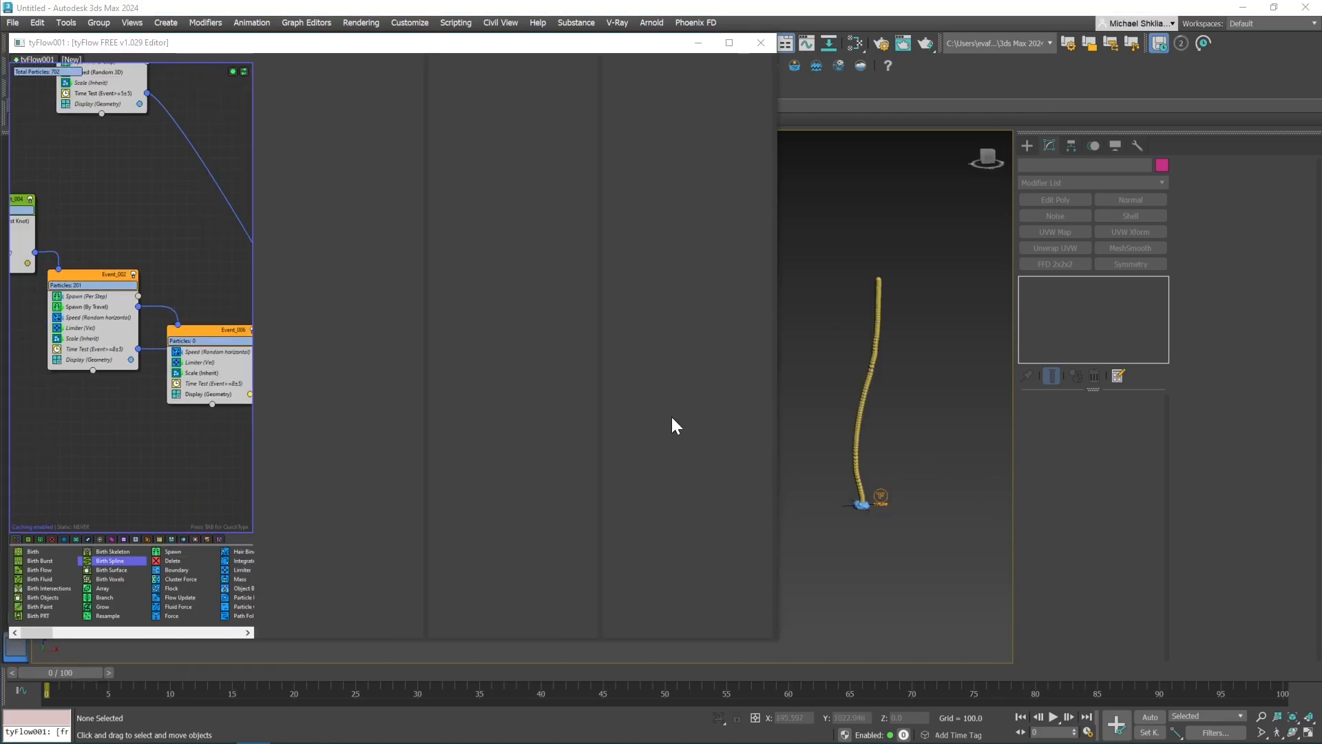
{"action": "middle_click_drag", "start_coordinate": [204, 412], "coordinate": [193, 414]}
{"action": "left_click", "coordinate": [199, 376]}
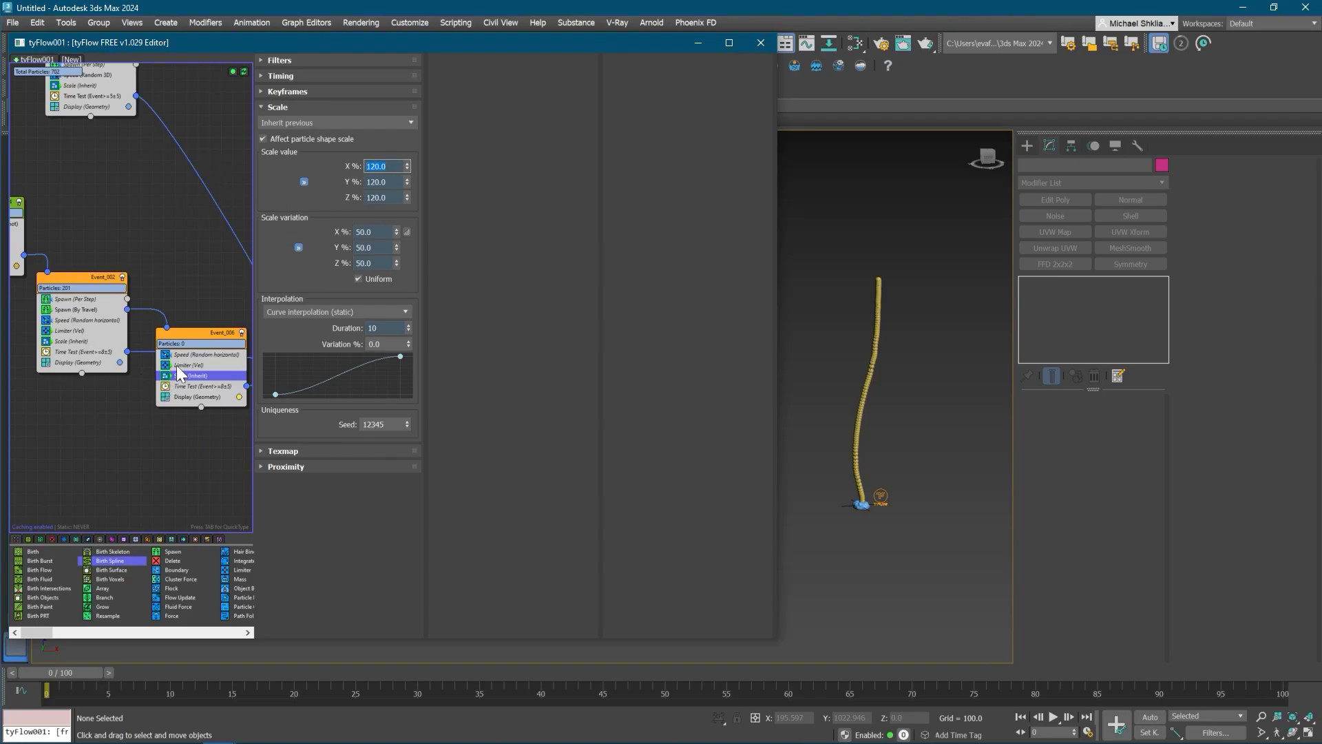
{"action": "left_click", "coordinate": [195, 287]}
{"action": "left_click_drag", "start_coordinate": [67, 673], "coordinate": [328, 697]}
- Set the magnitude of the new event's Speed operator to 15
{"action": "left_click", "coordinate": [193, 355]}
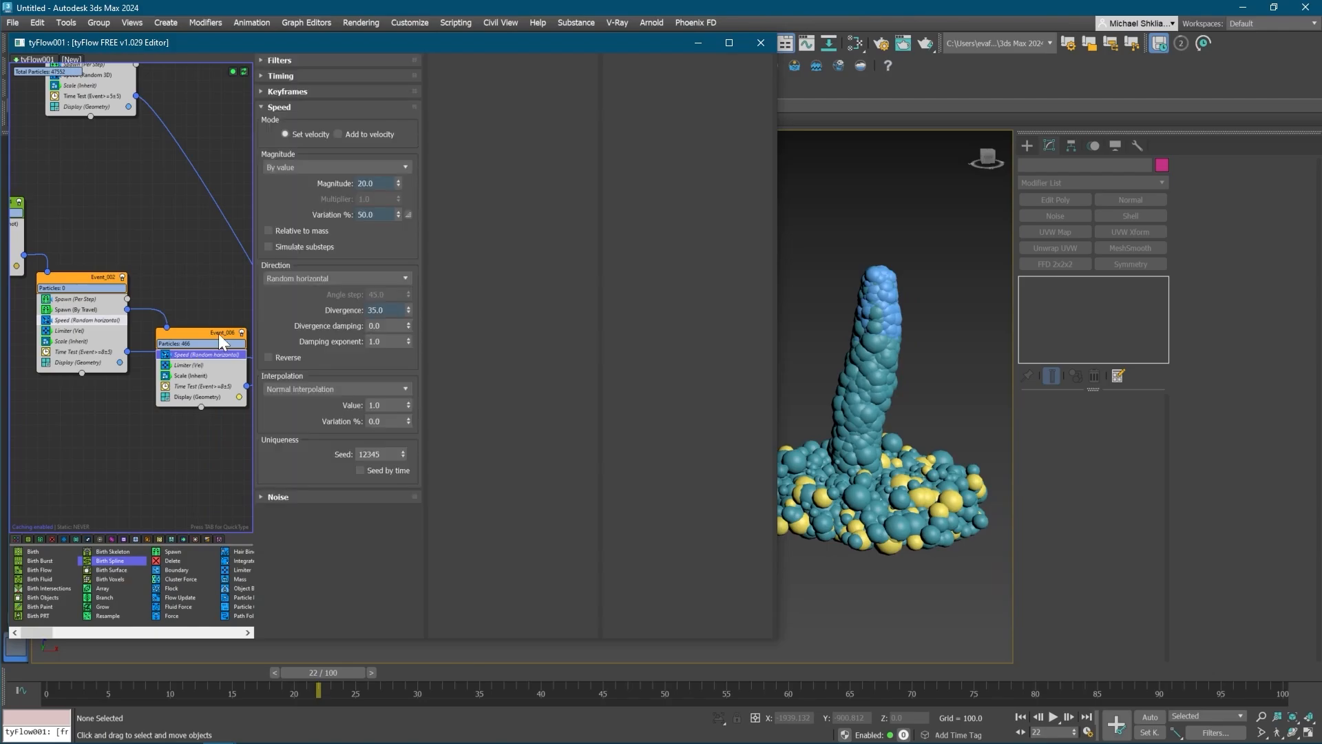
{"action": "left_click_drag", "start_coordinate": [380, 184], "coordinate": [207, 168]}
{"action": "type", "text": "15"}
{"action": "key", "text": "Return"}
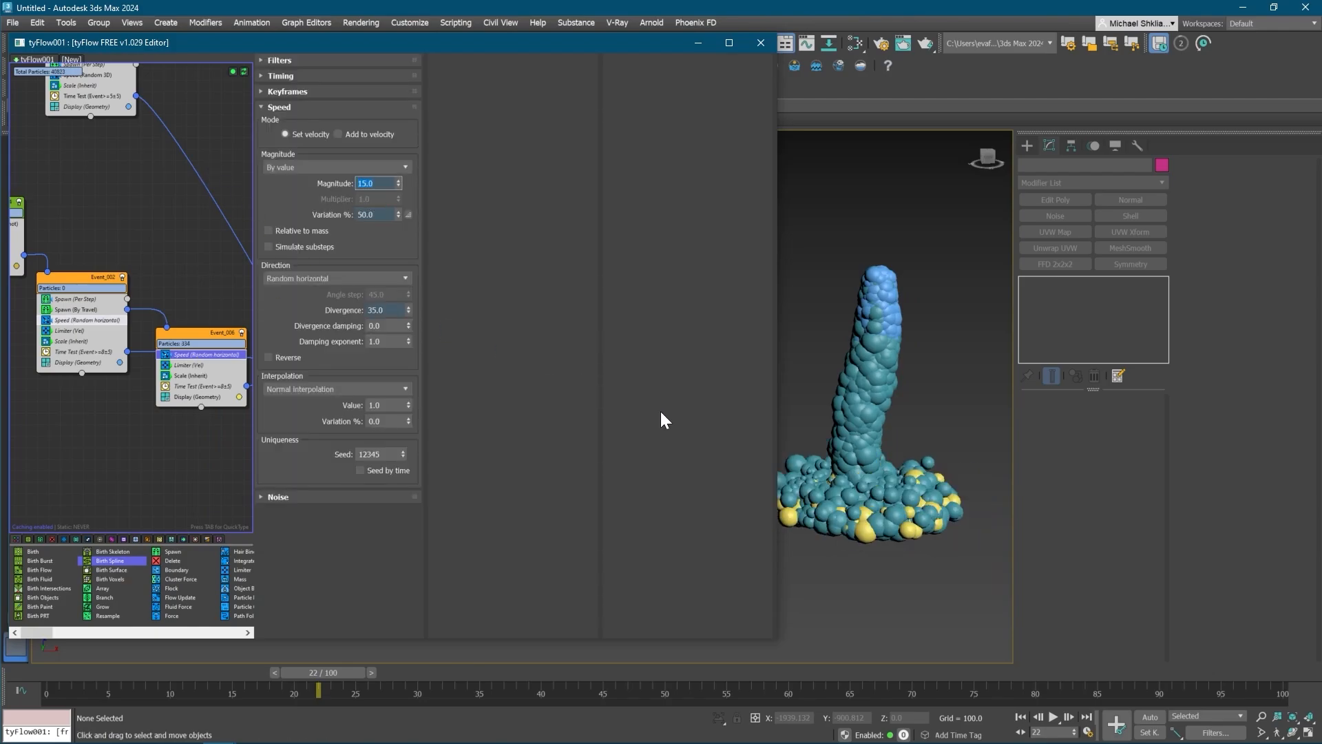
{"action": "left_click", "coordinate": [899, 523]}
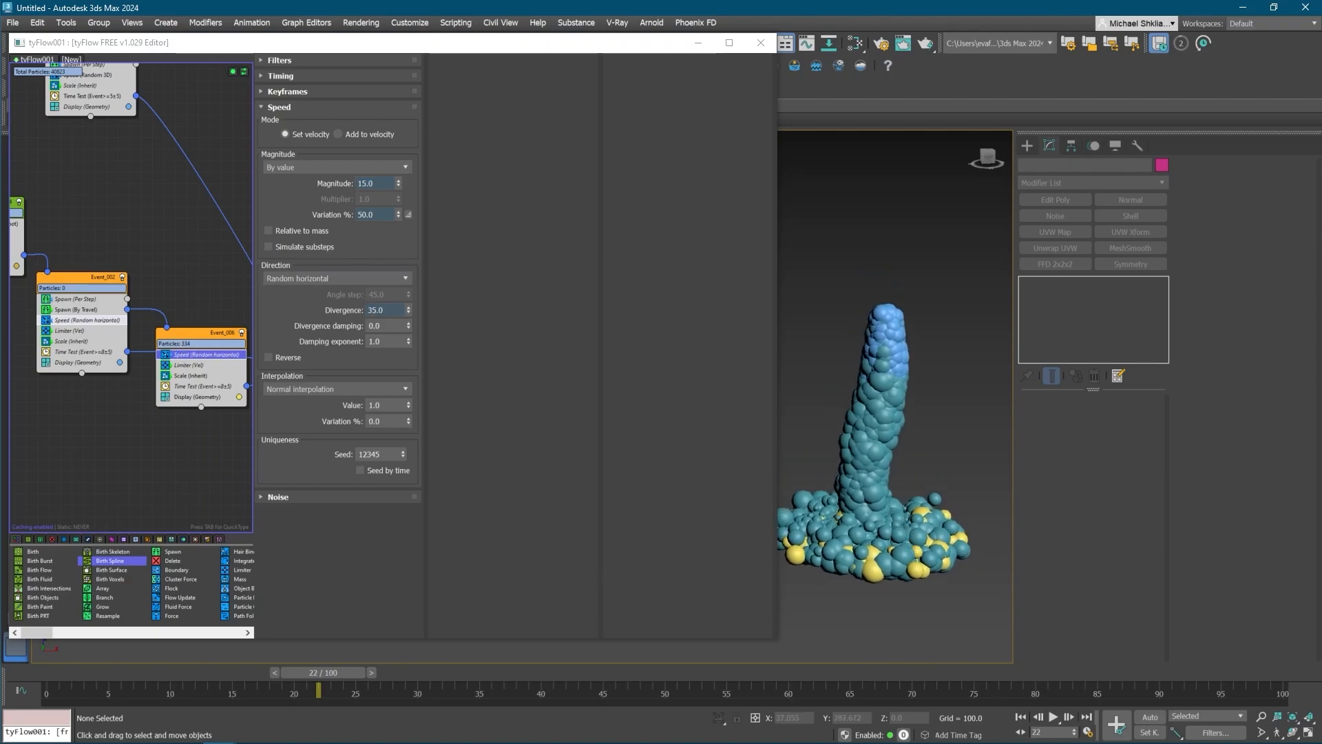
- Set the Speed operator's divergence to 45 and preview the result up to frame 28
{"action": "left_click_drag", "start_coordinate": [384, 310], "coordinate": [234, 286]}
{"action": "type", "text": "45"}
{"action": "key", "text": "Return"}
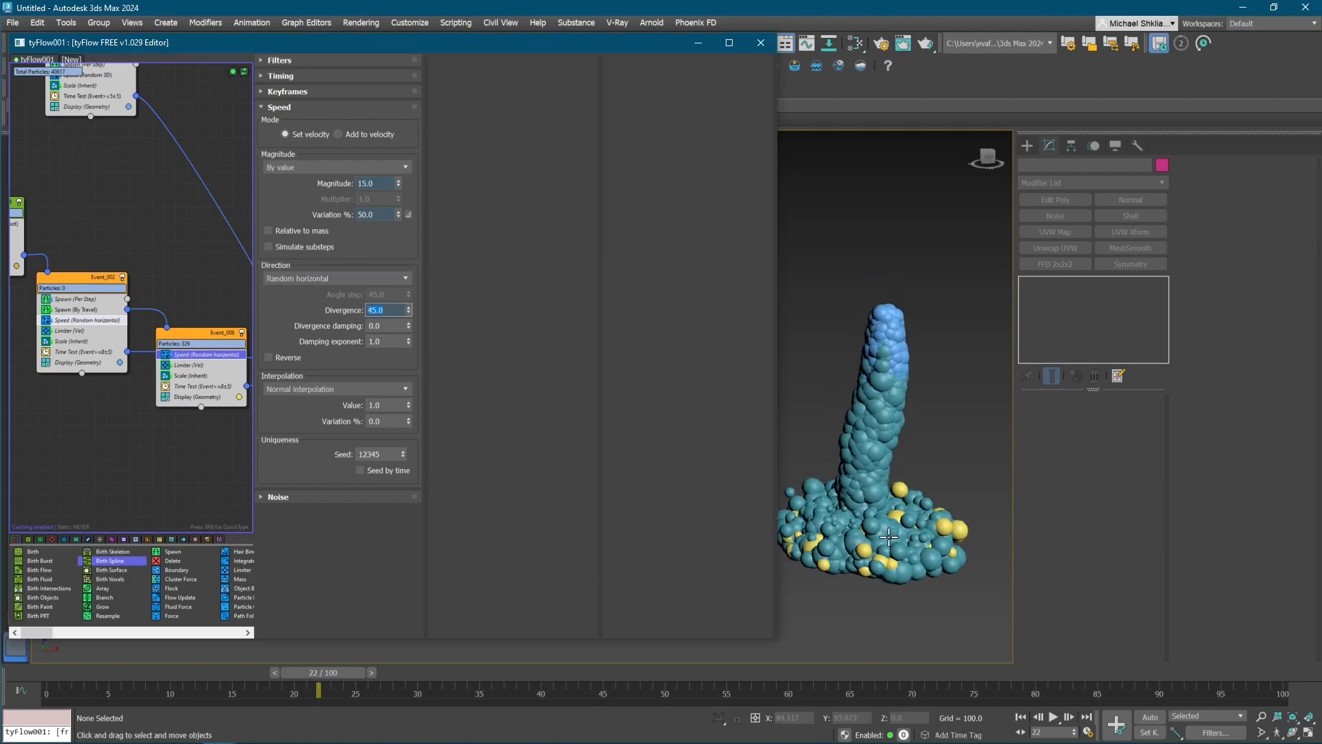
{"action": "mouse_move", "coordinate": [889, 537]}
{"action": "middle_mouse_down", "text": "alt"}
{"action": "mouse_move", "coordinate": [876, 521]}
{"action": "mouse_move", "coordinate": [889, 519]}
{"action": "middle_mouse_up", "text": "alt"}
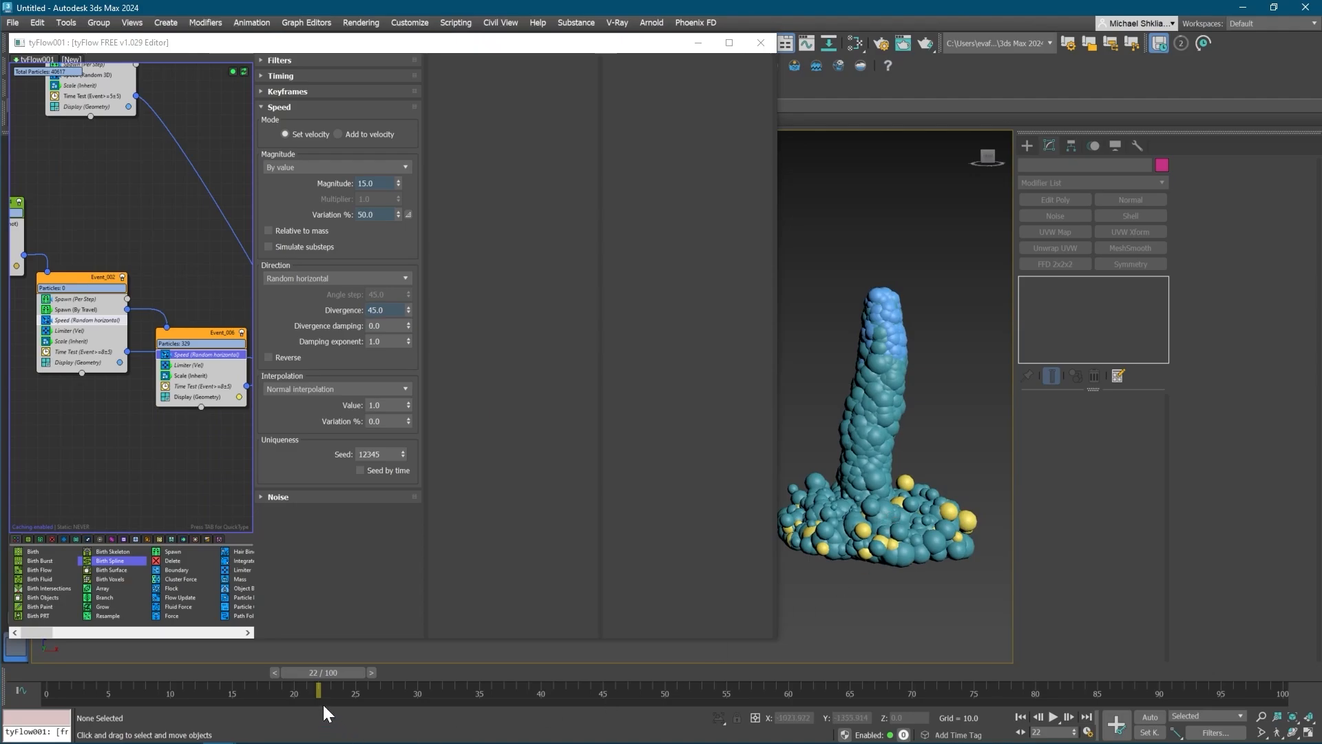
{"action": "left_click_drag", "start_coordinate": [322, 672], "coordinate": [394, 678]}
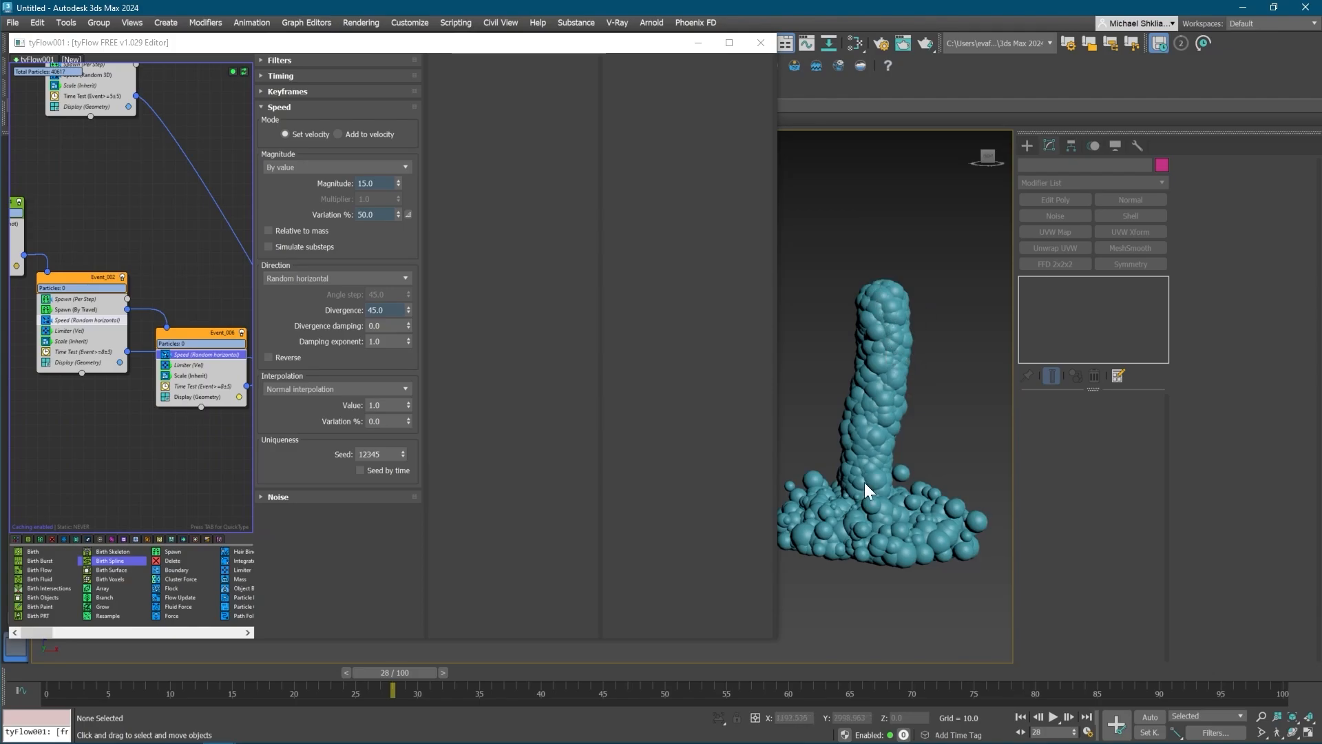
- Review the horizontal burst event's Speed and Scale operators, then make its Scale operator unique
{"action": "middle_click_drag", "start_coordinate": [97, 347], "coordinate": [107, 351]}
{"action": "left_click", "coordinate": [93, 322]}
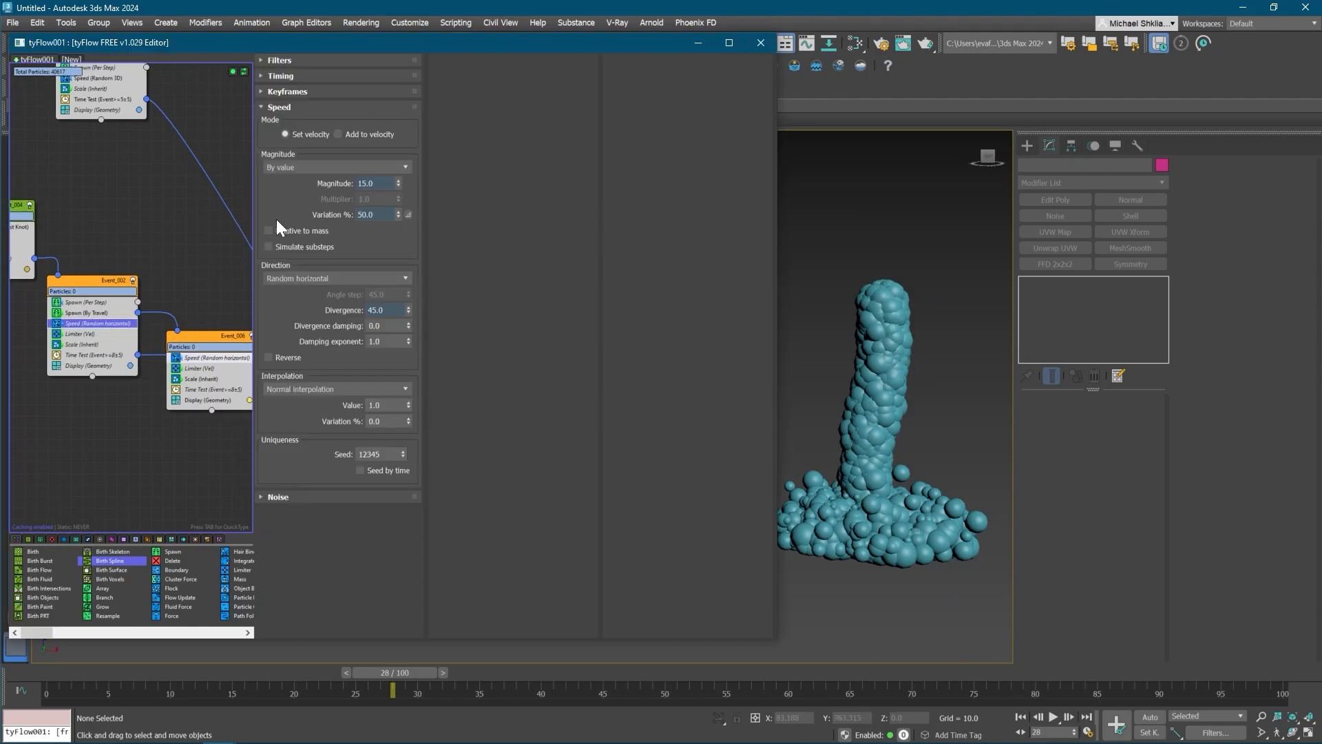
{"action": "left_click", "coordinate": [80, 343]}
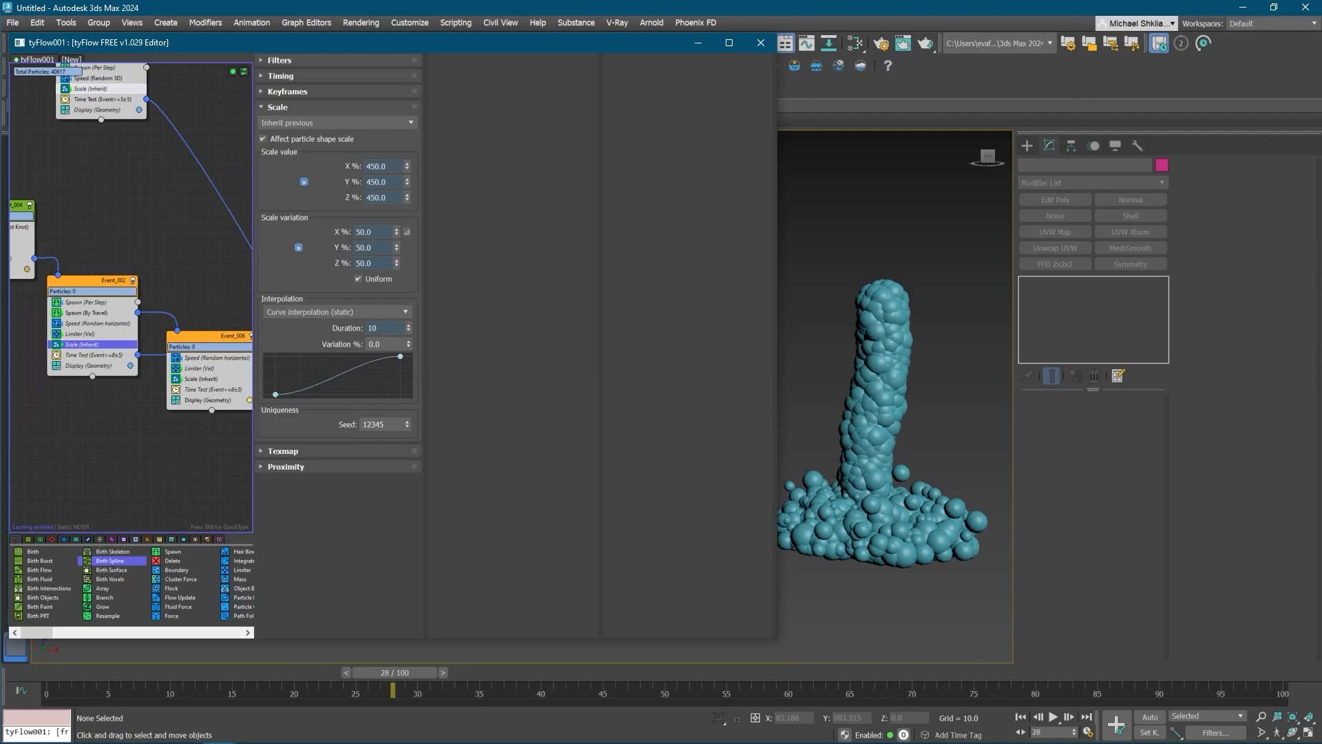
{"action": "middle_click_drag", "start_coordinate": [116, 175], "coordinate": [175, 239]}
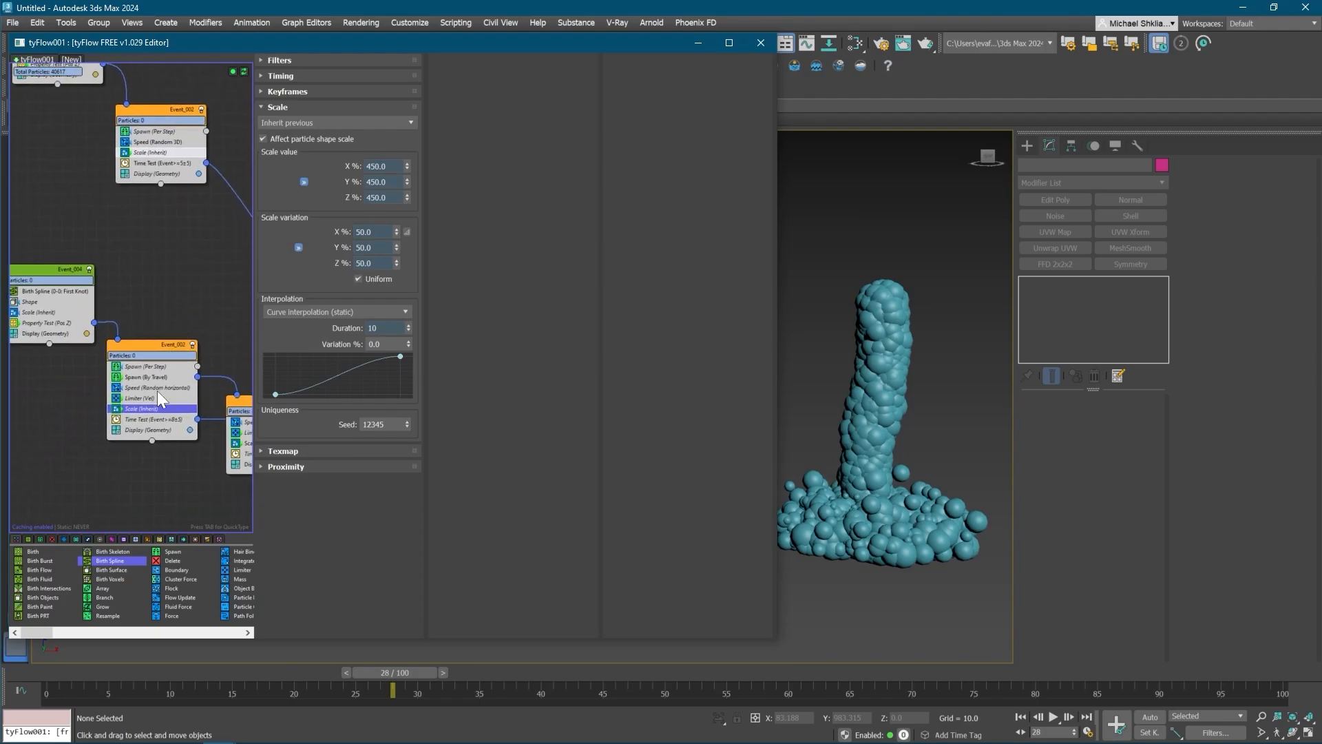
{"action": "right_click", "coordinate": [146, 411]}
{"action": "left_click", "coordinate": [202, 519]}
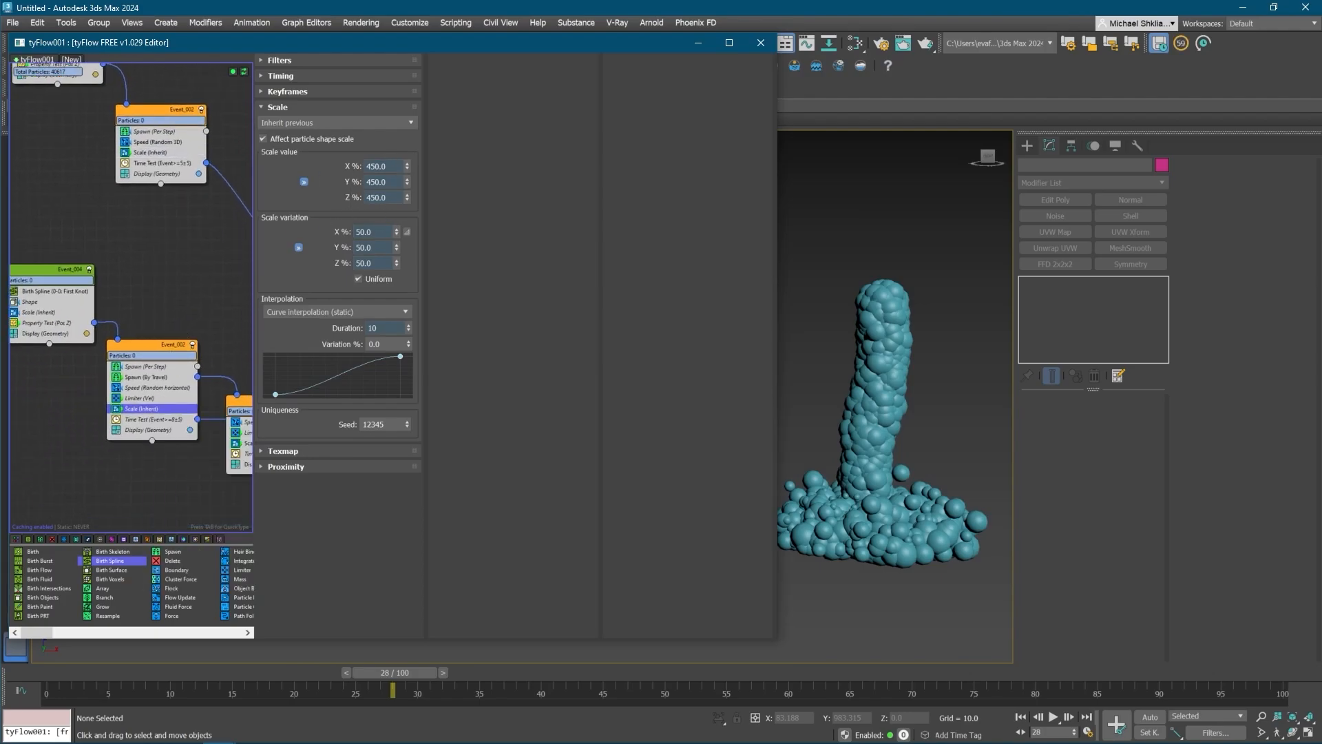
- Try a scale of 600 % in the horizontal burst event's Scale operator, then raise it to 750 %
{"action": "left_click_drag", "start_coordinate": [390, 166], "coordinate": [204, 151]}
{"action": "type", "text": "600"}
{"action": "key", "text": "Return"}
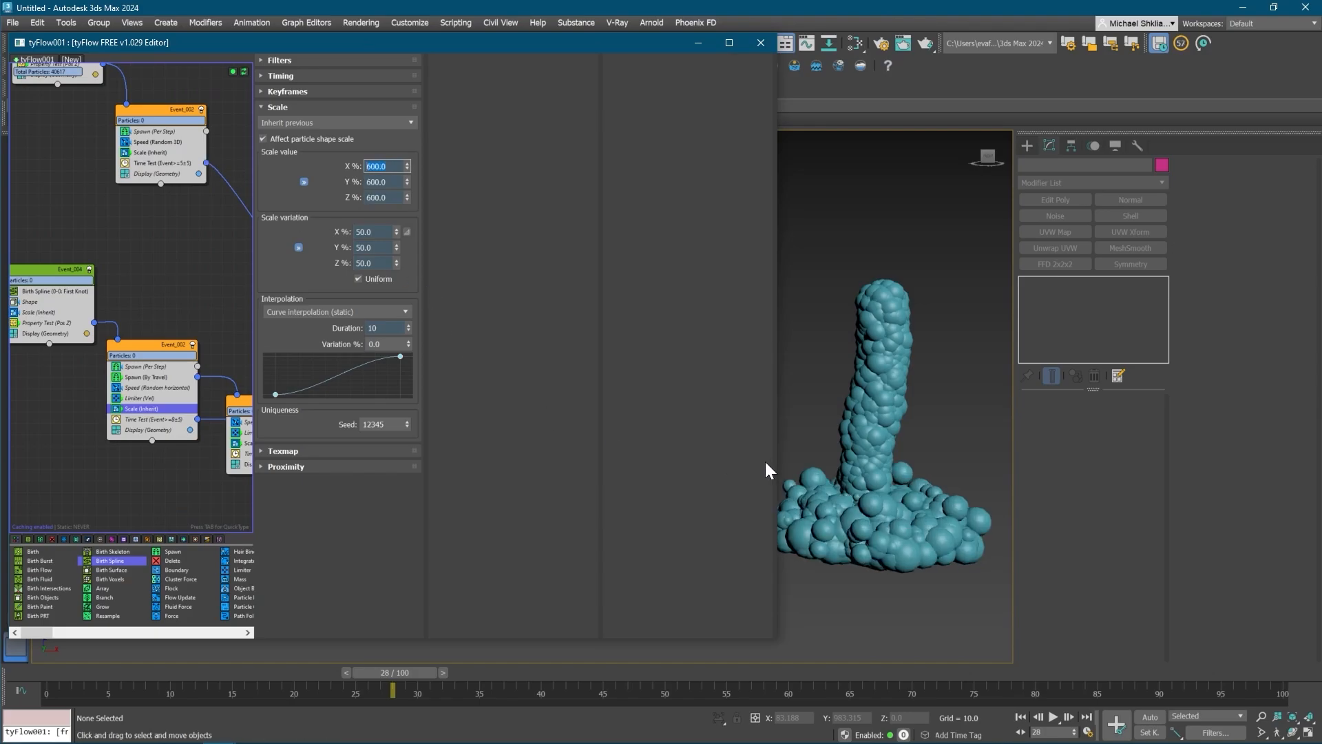
{"action": "type", "text": "750"}
{"action": "key", "text": "Return"}
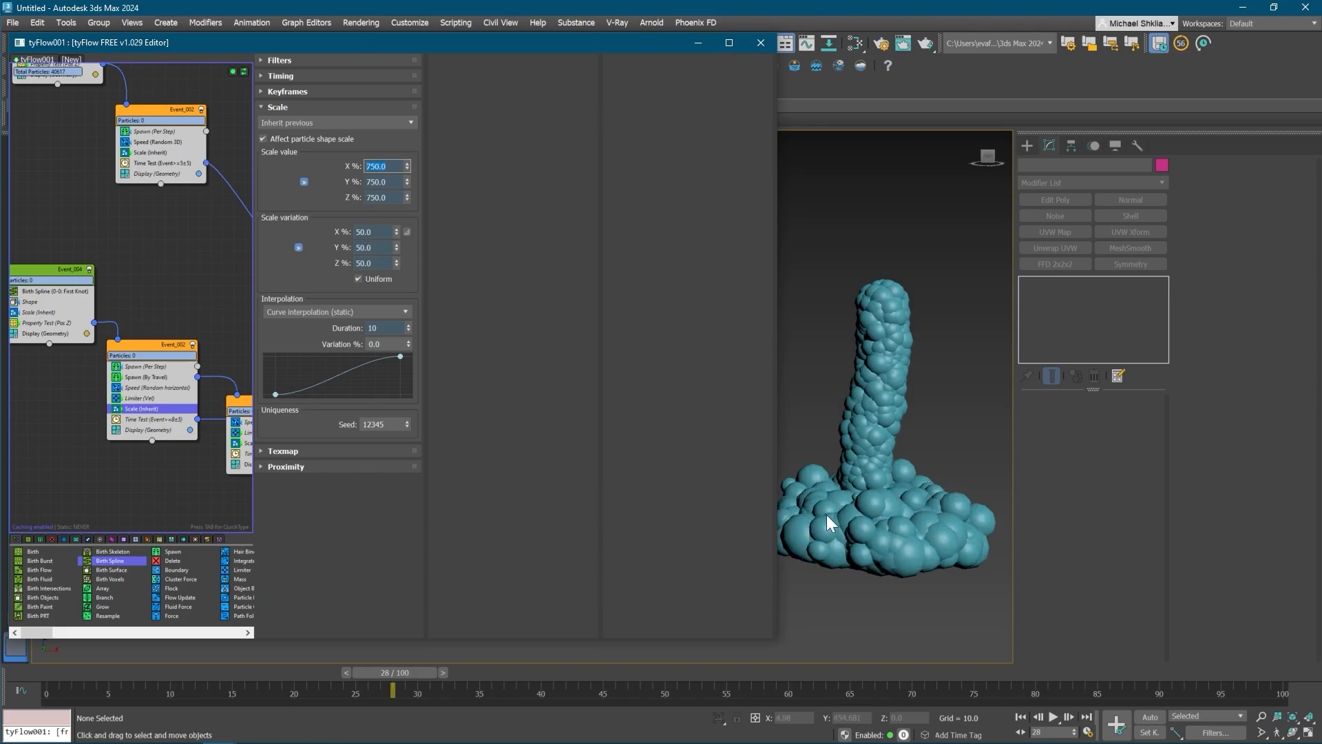
{"action": "left_click", "coordinate": [873, 529]}
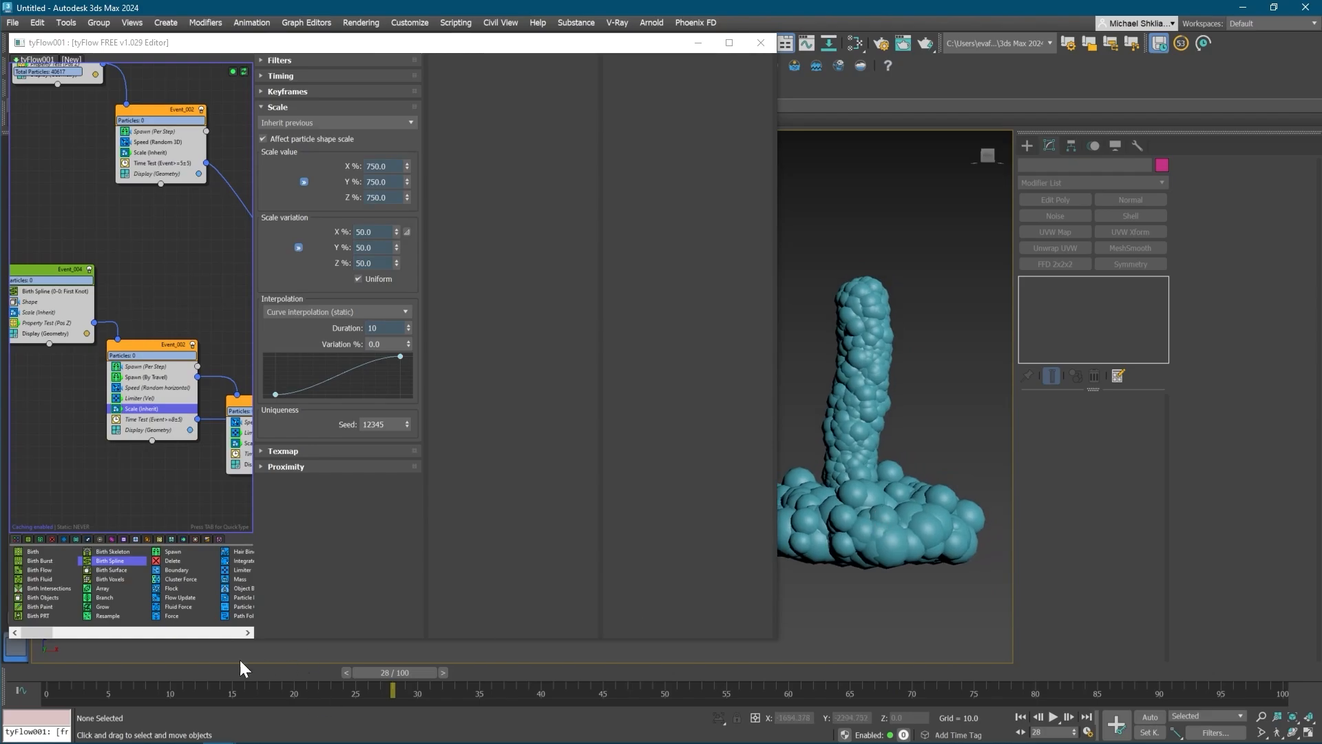
- Return to frame 0, set the travel-spawned event's scale variation to 20 %, and preview the animation up to frame 35
{"action": "left_click", "coordinate": [82, 675]}
{"action": "left_click_drag", "start_coordinate": [82, 675], "coordinate": [62, 709]}
{"action": "middle_click_drag", "start_coordinate": [151, 430], "coordinate": [110, 428]}
{"action": "left_click", "coordinate": [227, 441]}
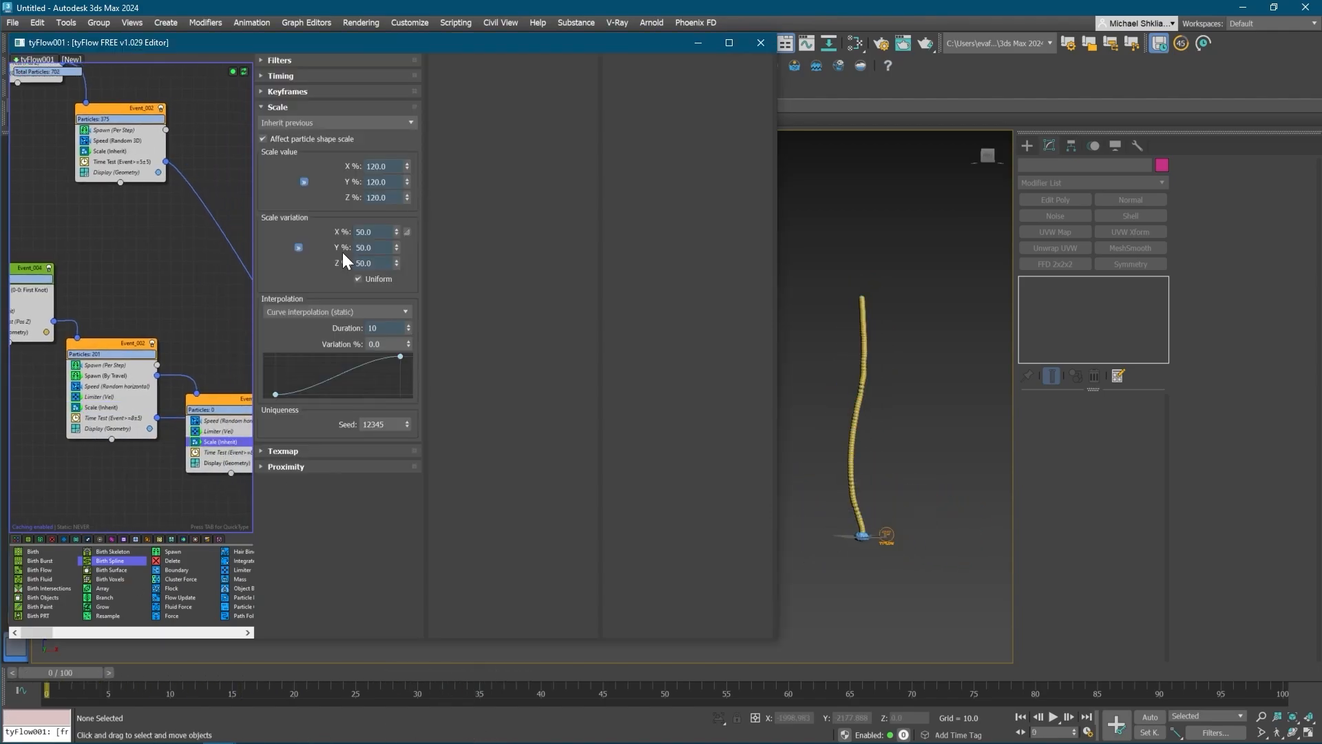
{"action": "left_click_drag", "start_coordinate": [380, 232], "coordinate": [288, 230]}
{"action": "left_click_drag", "start_coordinate": [62, 670], "coordinate": [480, 687]}
{"action": "middle_click_drag", "start_coordinate": [892, 493], "coordinate": [926, 530], "text": "alt"}
{"action": "middle_click_drag", "start_coordinate": [226, 443], "coordinate": [197, 442]}
- Create a large Plane primitive as the ground beneath the particle cloud
{"action": "left_click", "coordinate": [950, 467]}
{"action": "left_click", "coordinate": [1027, 145]}
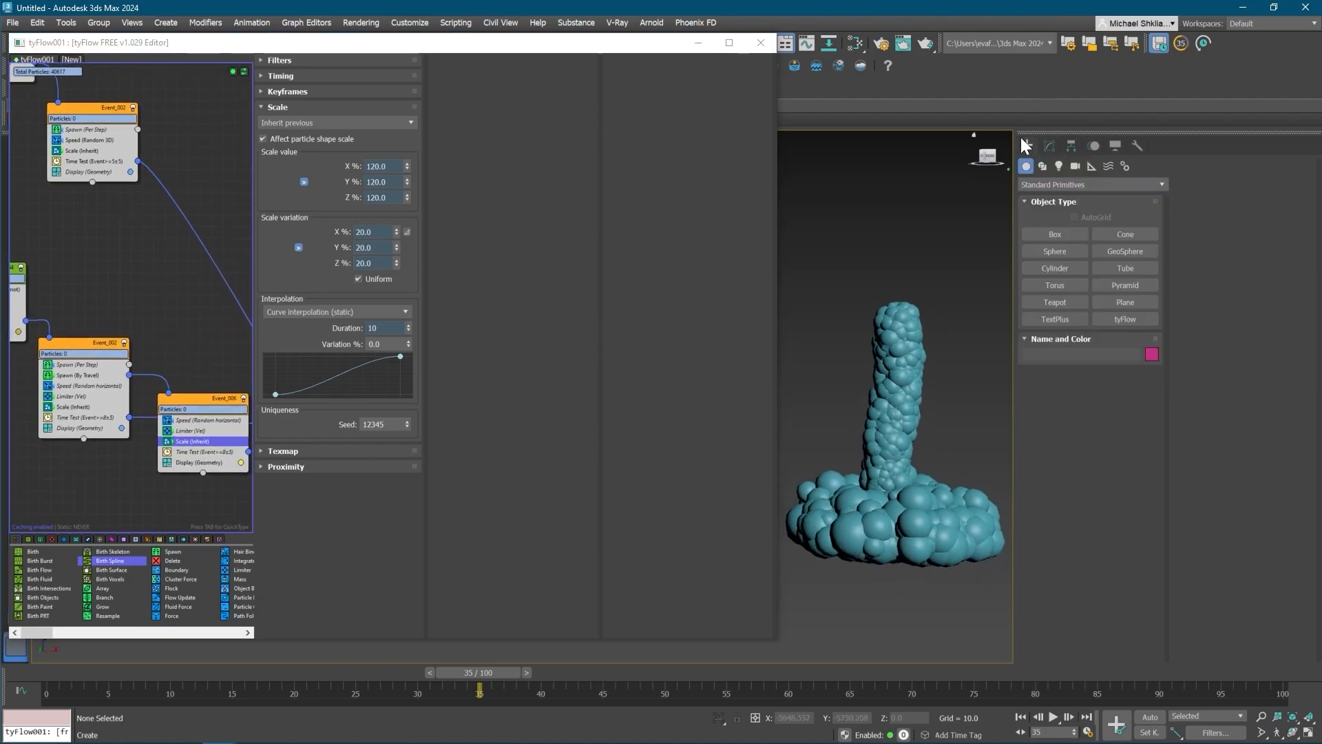
{"action": "left_click", "coordinate": [1123, 303]}
{"action": "left_click_drag", "start_coordinate": [981, 455], "coordinate": [530, 644]}
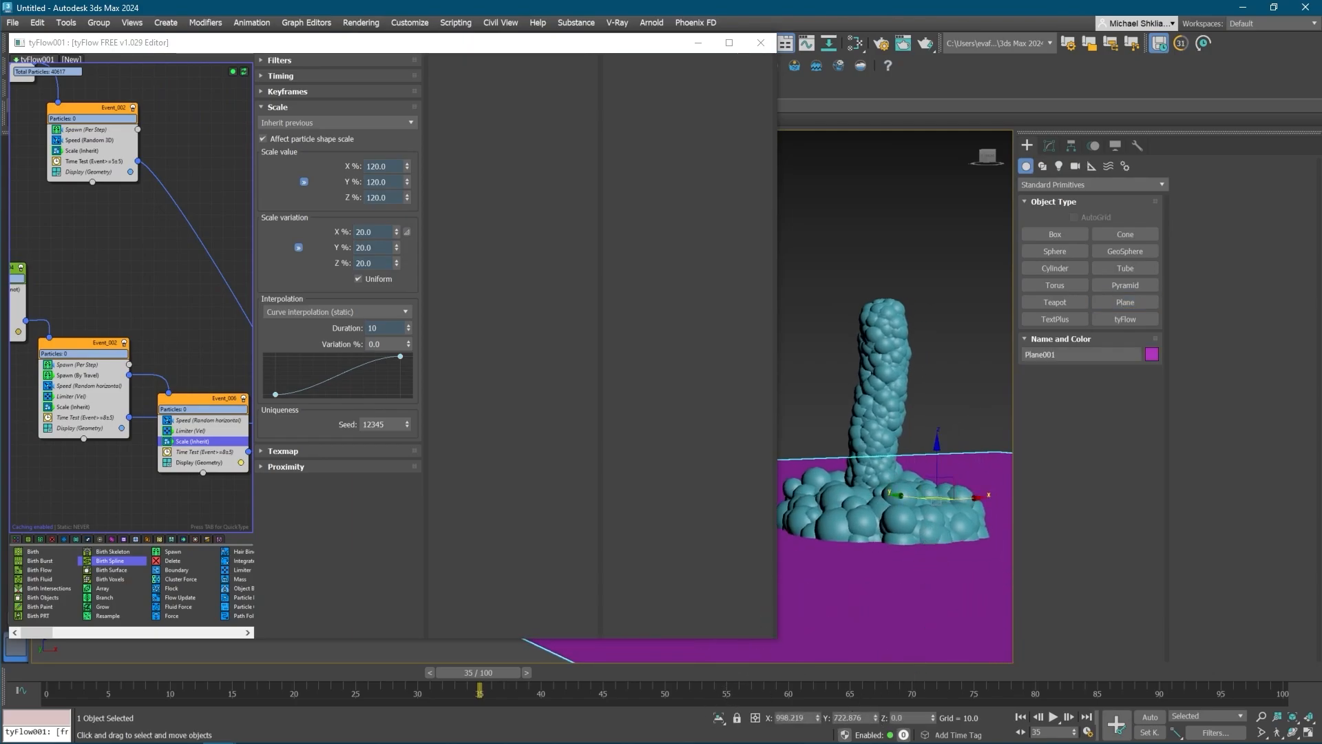
- Center the ground plane on the world origin in X and Y and set its length and width to 3000
{"action": "right_click", "coordinate": [818, 717]}
{"action": "right_click", "coordinate": [875, 719]}
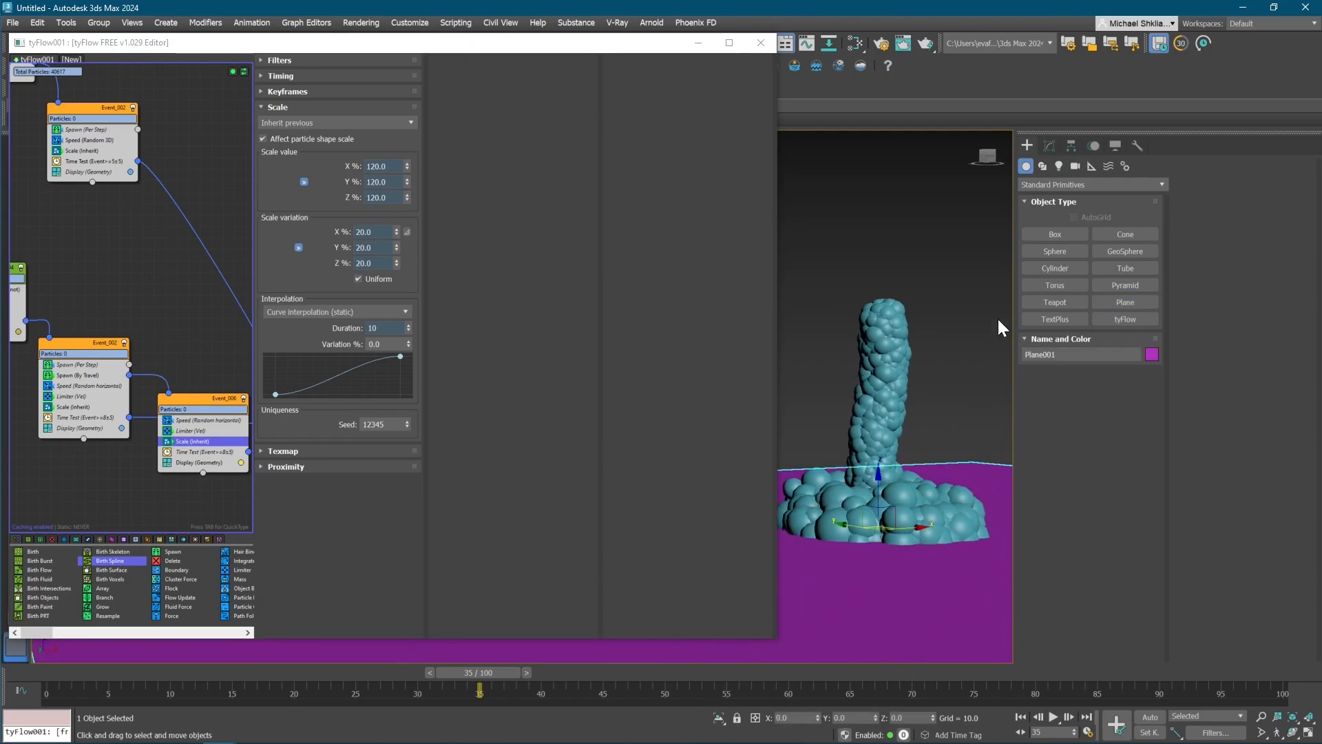
{"action": "left_click", "coordinate": [1049, 145]}
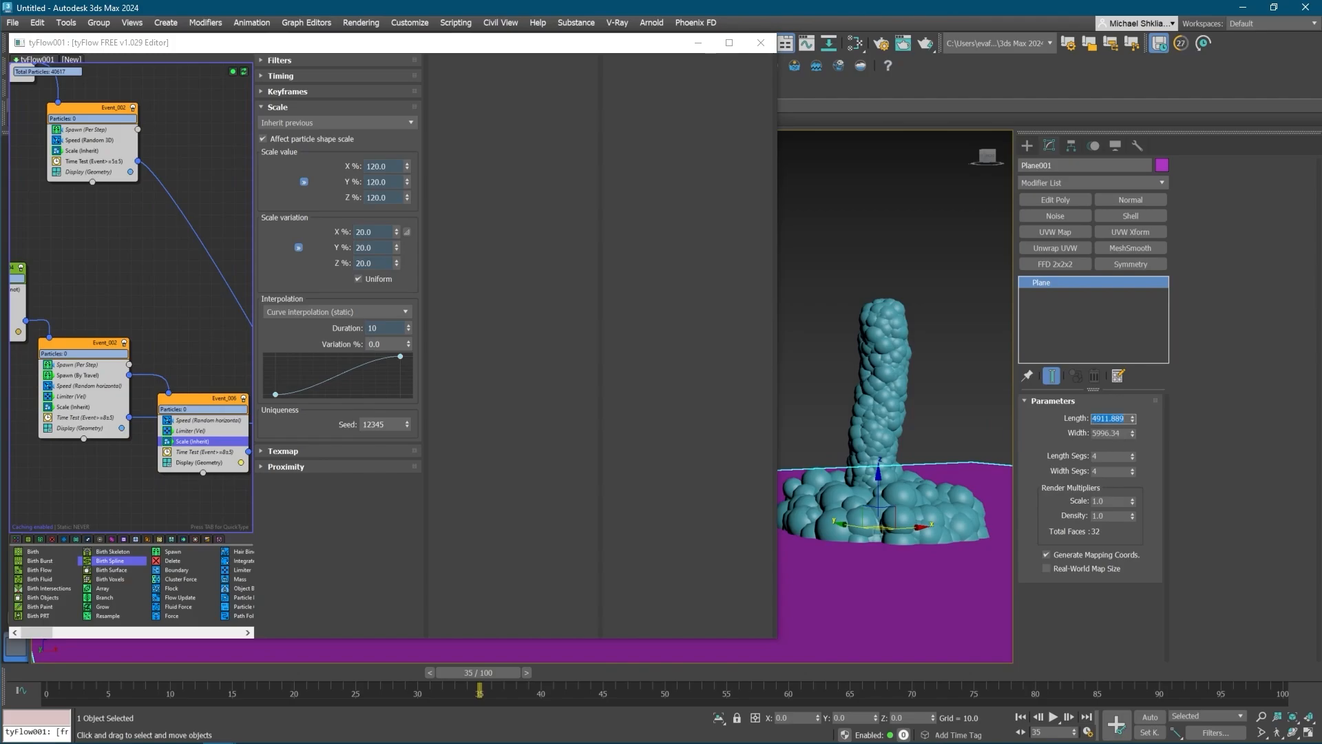
{"action": "type", "text": "3000"}
{"action": "key", "text": "Tab"}
{"action": "type", "text": "3000"}
{"action": "key", "text": "Return"}
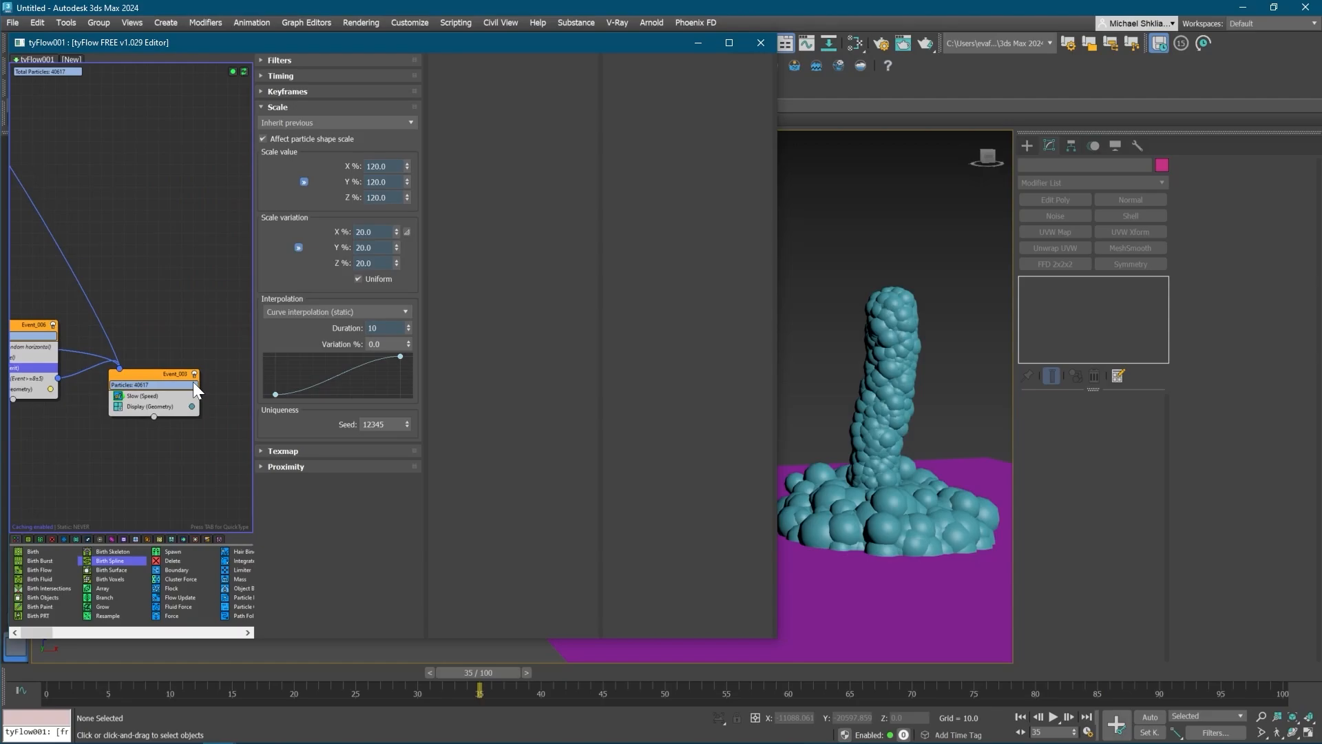
- Return to frame 0 and duplicate the Slow operator within the final event
{"action": "left_click", "coordinate": [146, 396]}
{"action": "left_click_drag", "start_coordinate": [465, 678], "coordinate": [41, 672]}
{"action": "scroll", "coordinate": [782, 654], "scroll_direction": "up", "scroll_amount": 6}
{"action": "scroll", "coordinate": [191, 342], "scroll_direction": "down", "scroll_amount": 2}
{"action": "scroll", "coordinate": [181, 366], "scroll_direction": "up", "scroll_amount": 2}
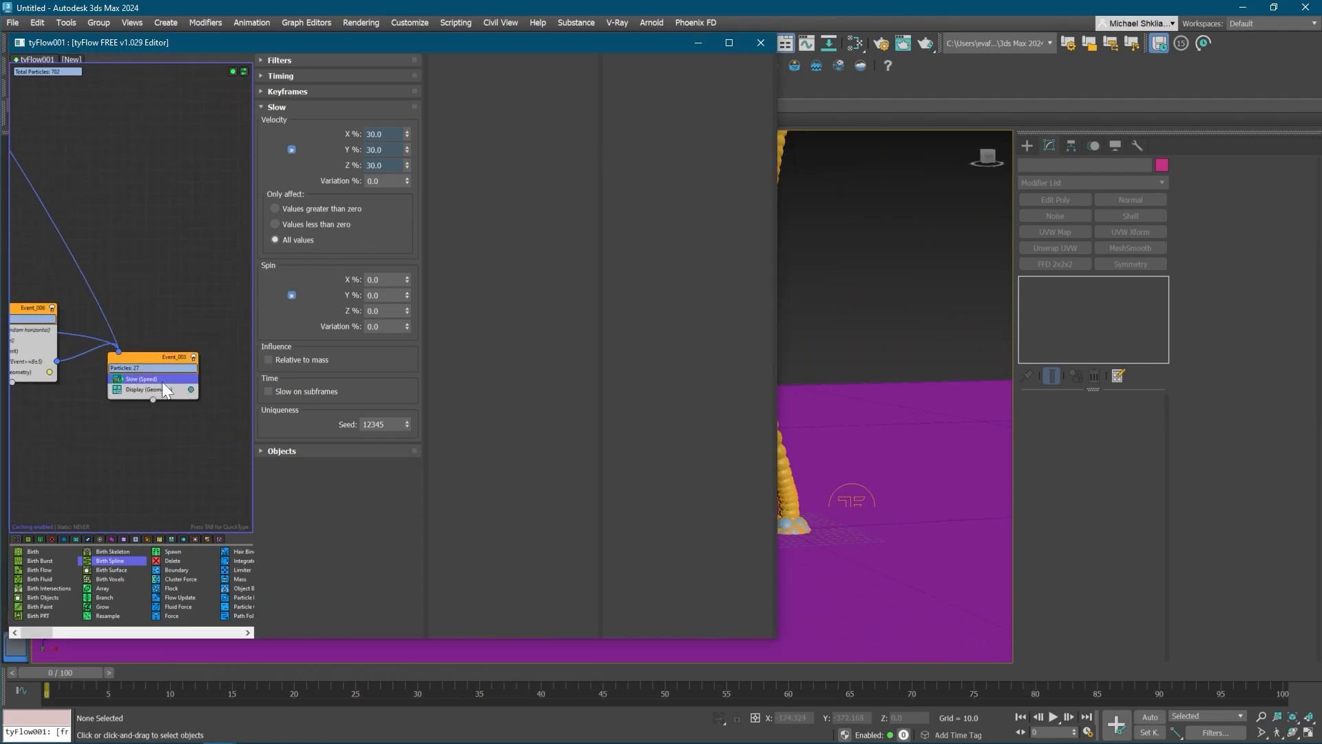
{"action": "left_click_drag", "start_coordinate": [141, 396], "coordinate": [143, 389]}
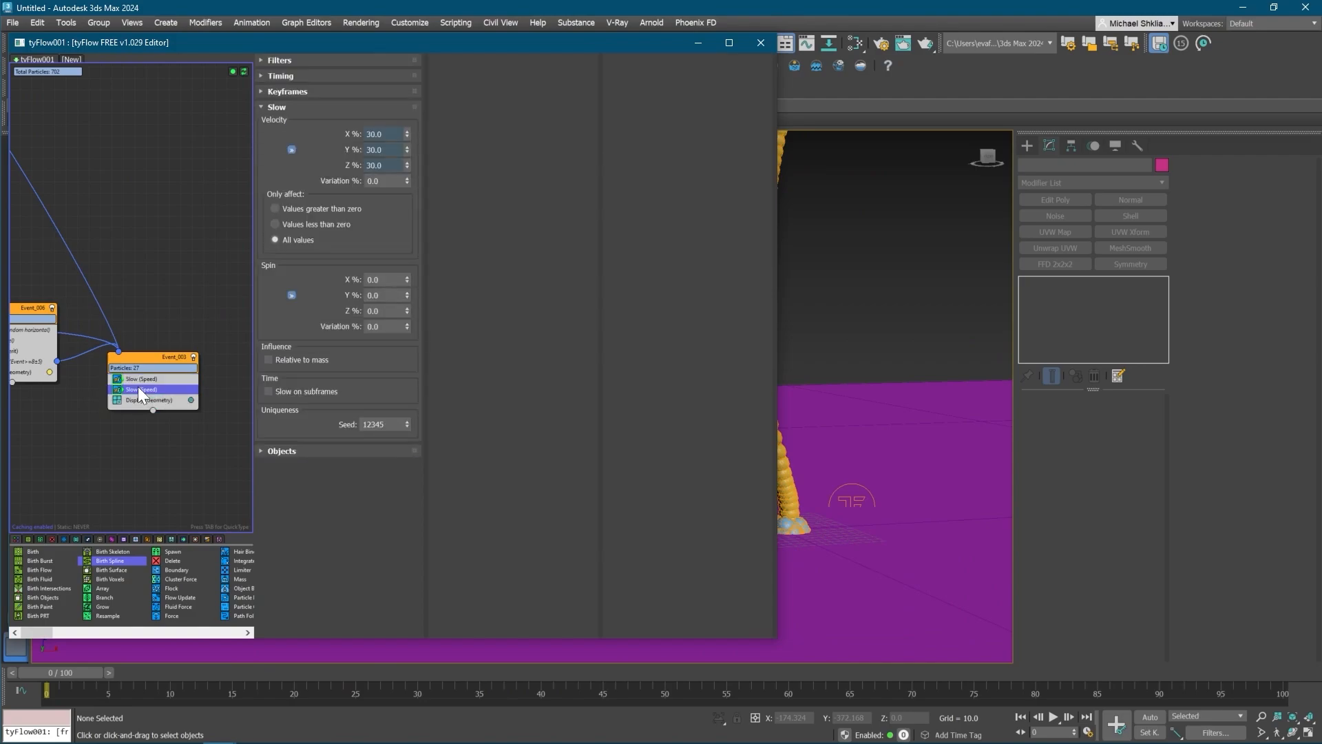
- Rename the final event's first Slow operator Slow_Top and the second one Slow_Bottom_Falloff
{"action": "right_click", "coordinate": [142, 380]}
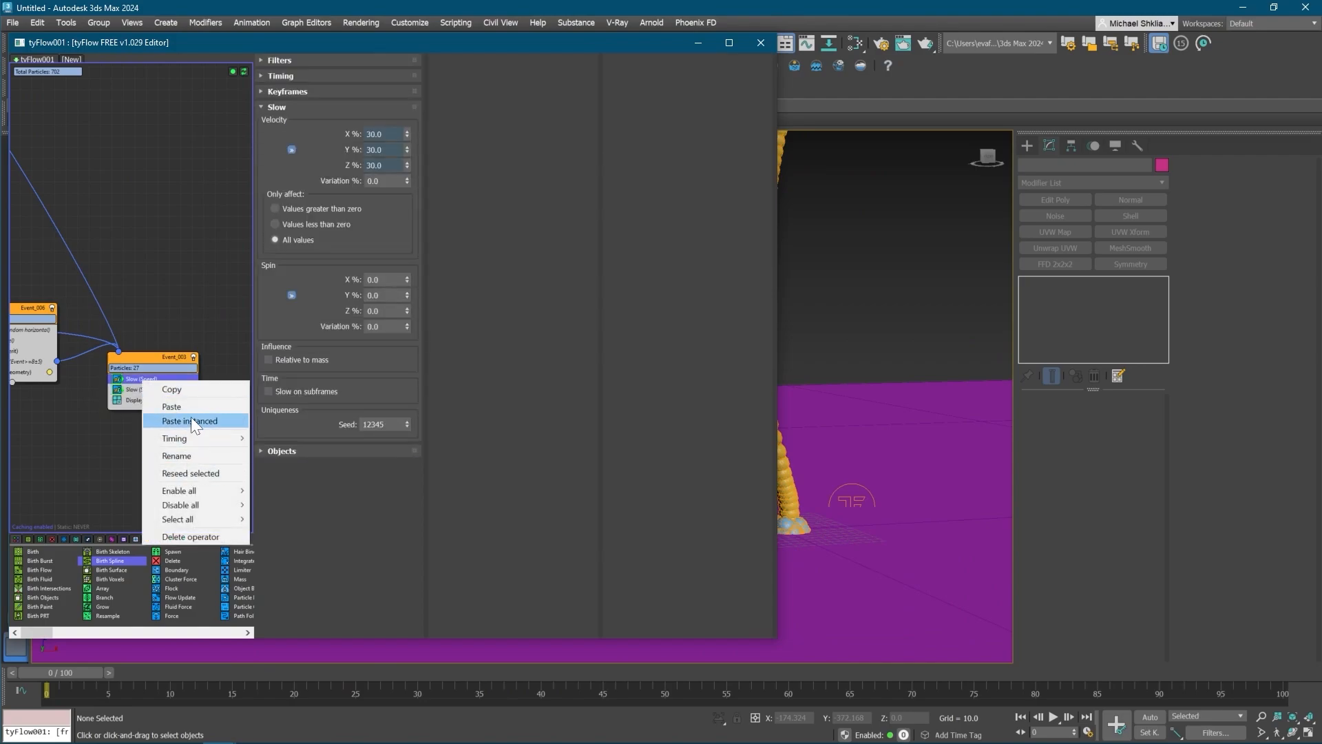
{"action": "left_click", "coordinate": [187, 456]}
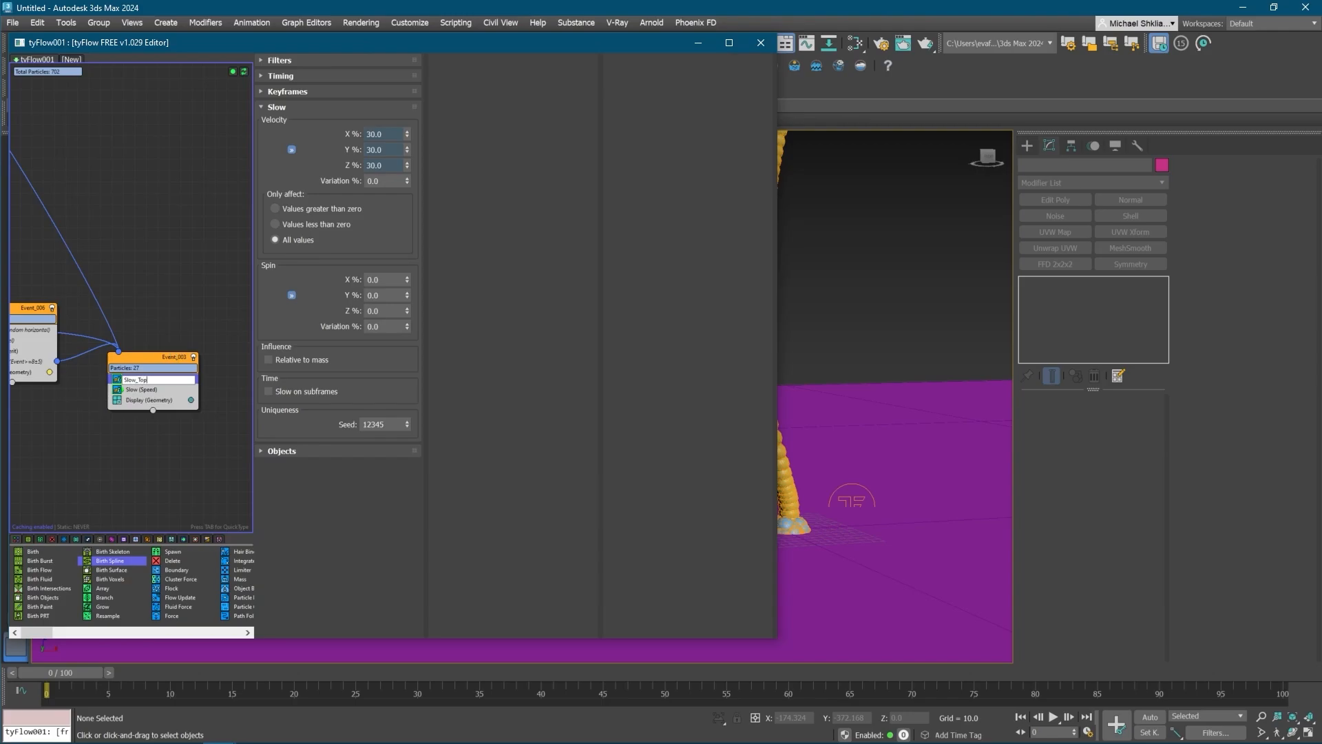
{"action": "right_click", "coordinate": [157, 390]}
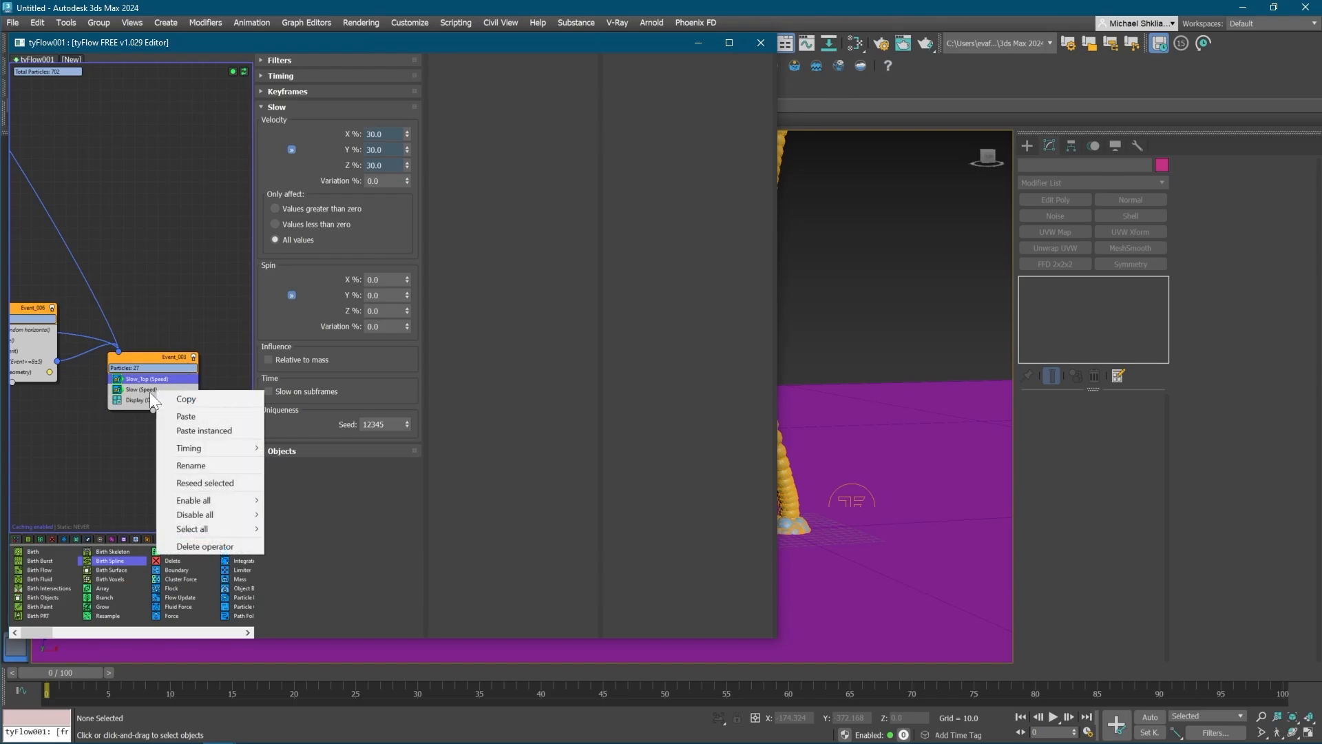
{"action": "left_click", "coordinate": [153, 388]}
{"action": "right_click", "coordinate": [151, 384]}
{"action": "left_click", "coordinate": [146, 393]}
{"action": "right_click", "coordinate": [152, 388]}
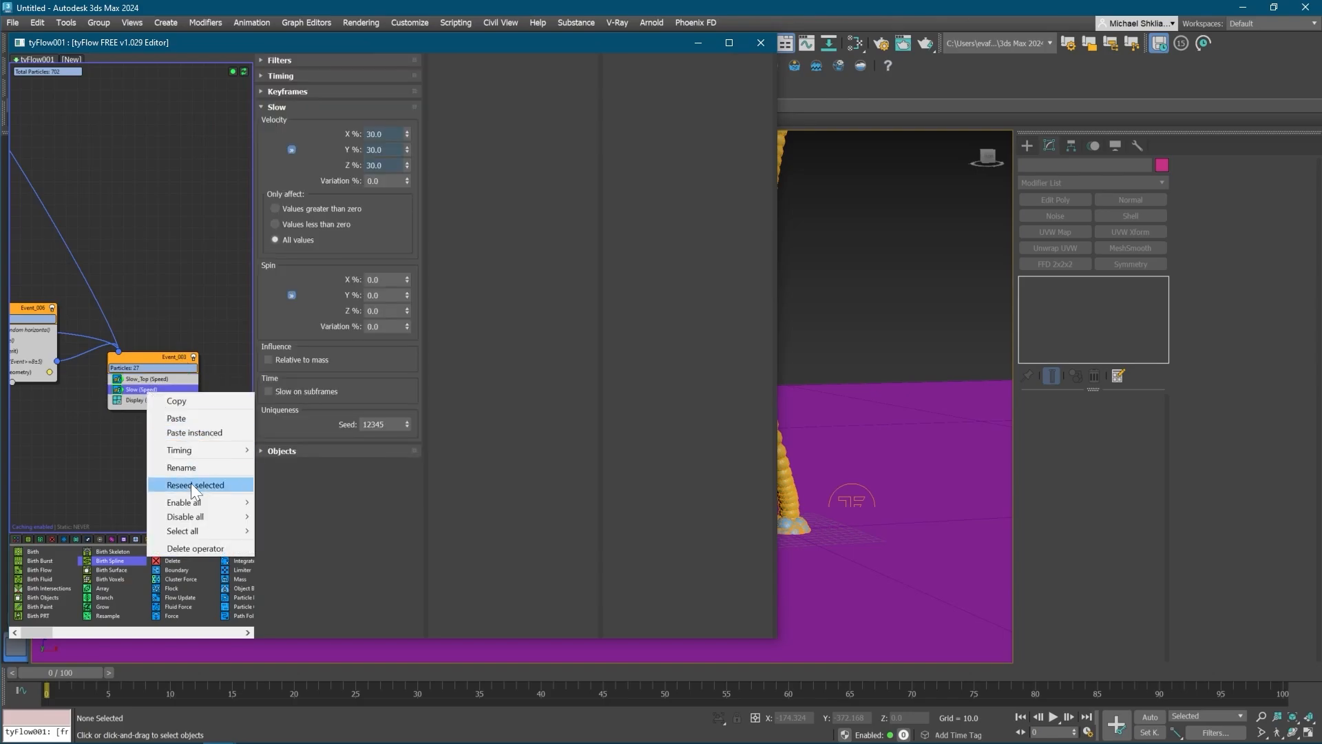
{"action": "left_click", "coordinate": [193, 464]}
{"action": "type", "text": "Slow_"}
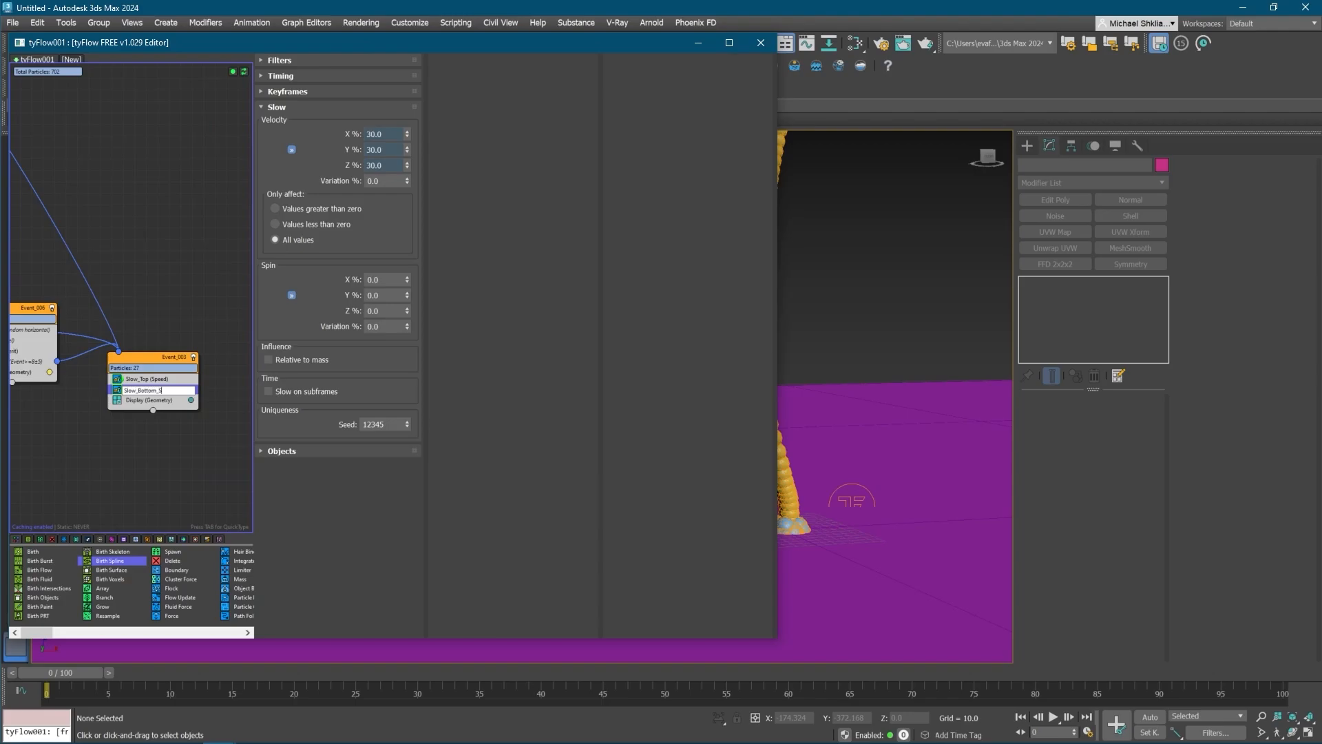
{"action": "type", "text": "Bottom_Falloff"}
{"action": "key", "text": "Return"}
- Enable slowing by surface proximity on Slow_Bottom_Falloff with Plane001 as the reference object and a distance of 150
{"action": "left_click", "coordinate": [282, 451]}
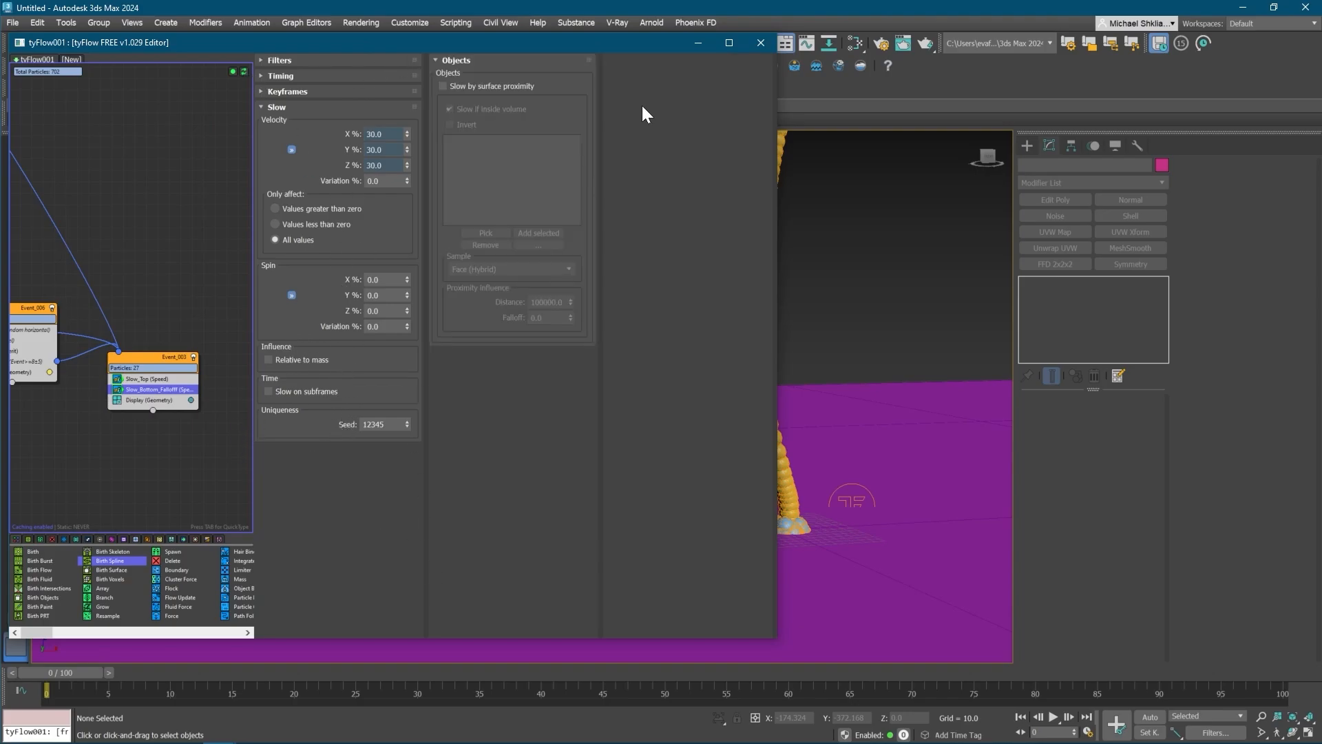
{"action": "left_click", "coordinate": [498, 87]}
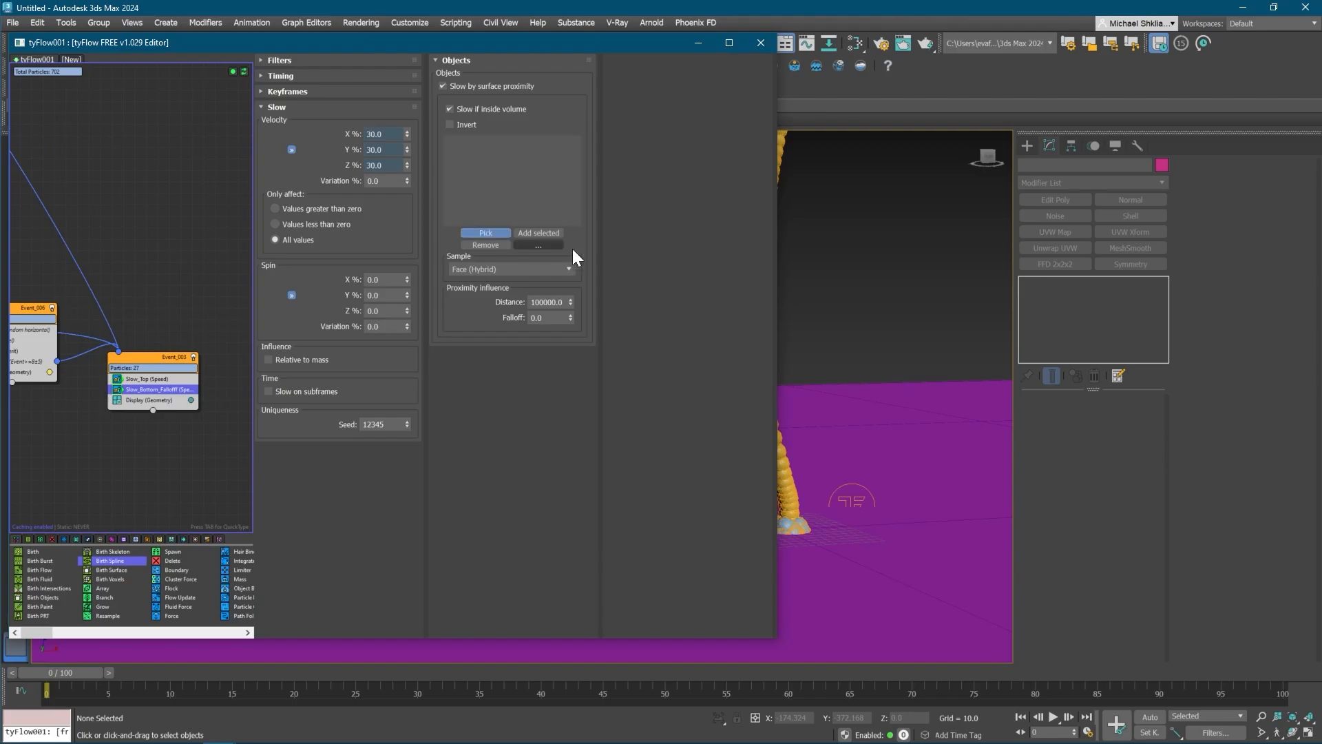
{"action": "left_click", "coordinate": [920, 461]}
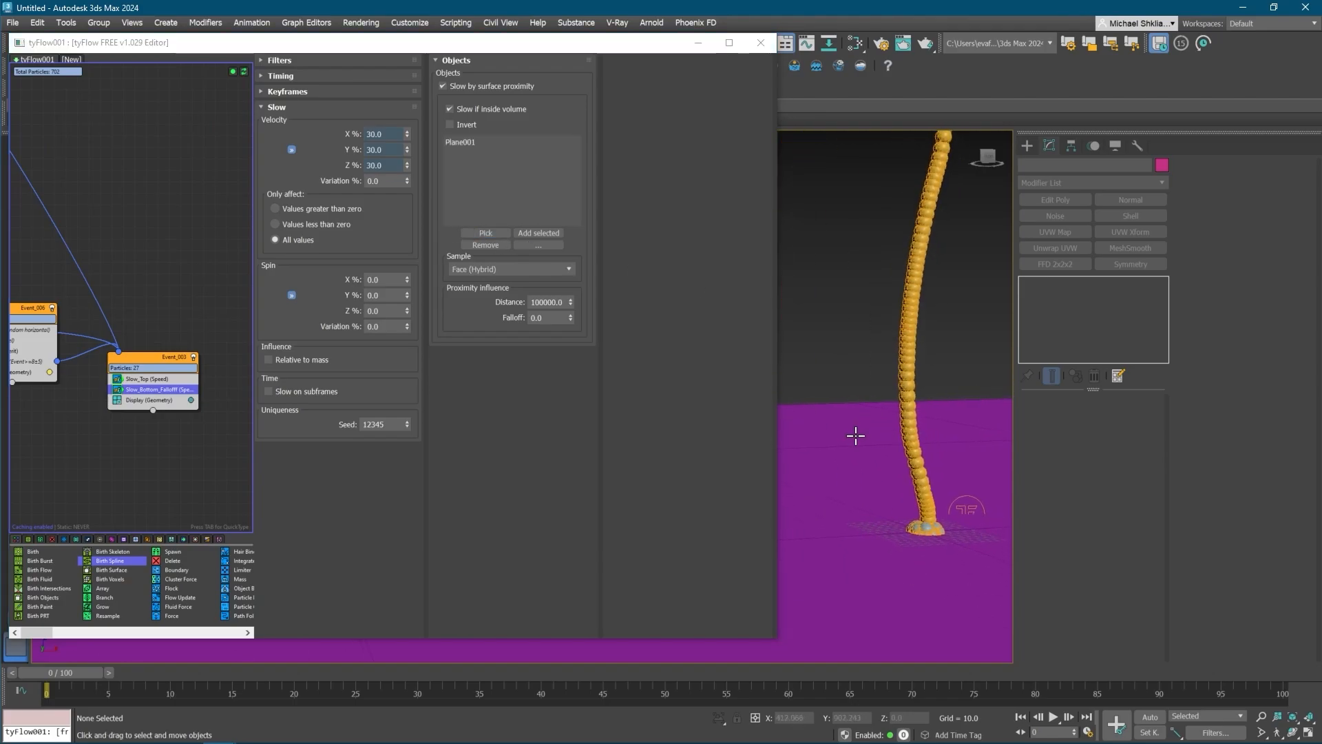
{"action": "middle_click_drag", "start_coordinate": [856, 435], "coordinate": [824, 452]}
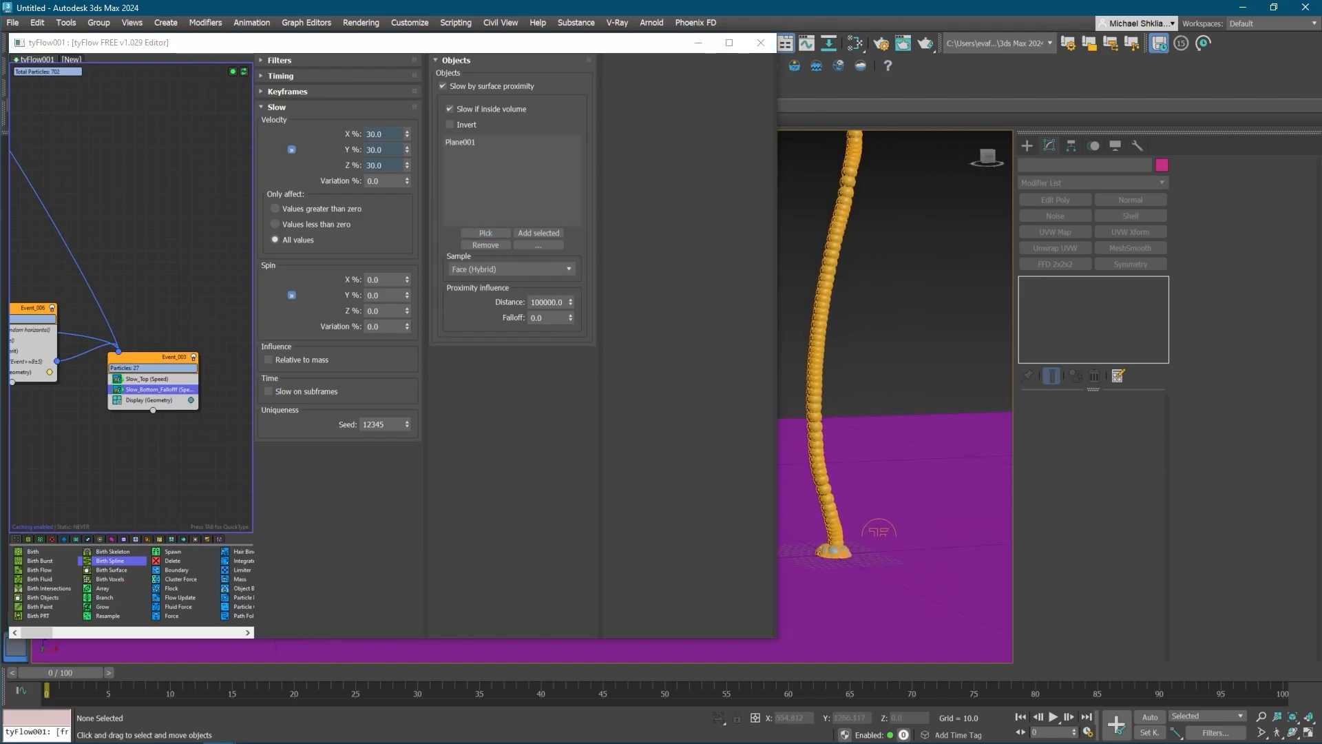
{"action": "double_click", "coordinate": [546, 302]}
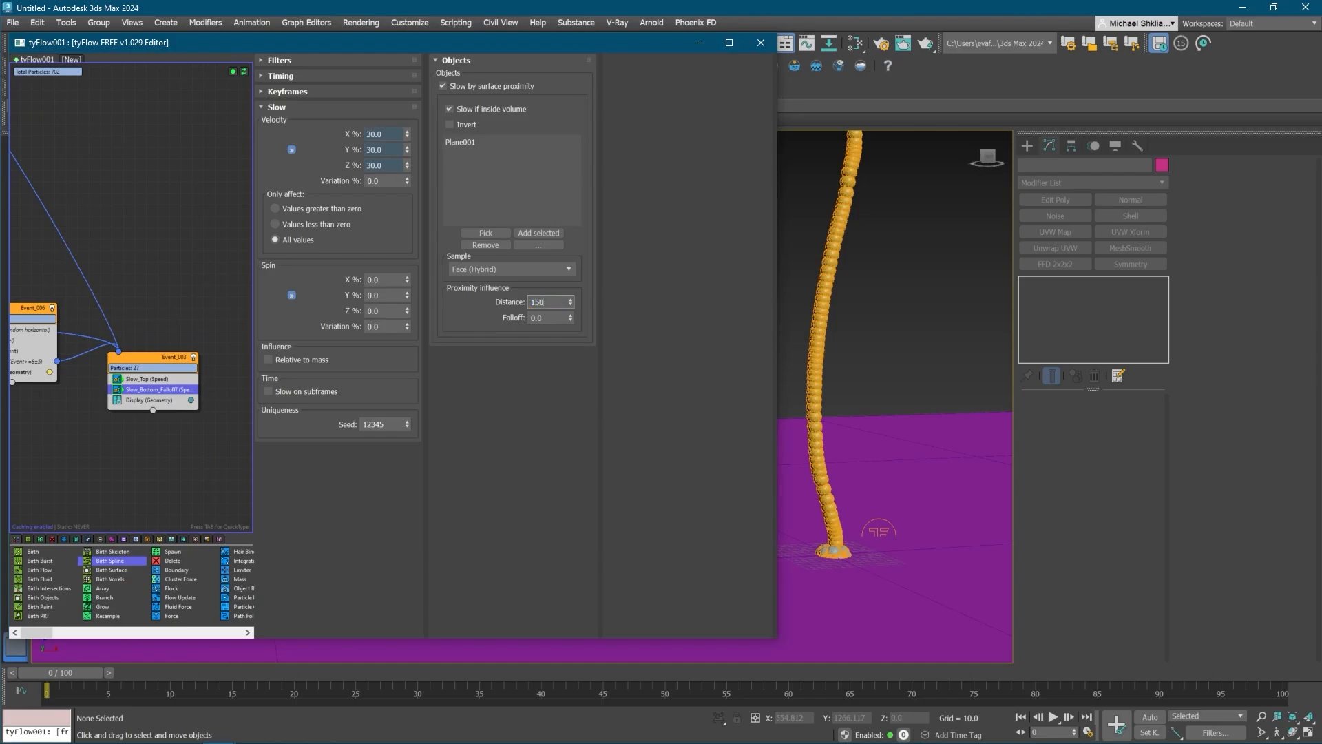
{"action": "key", "text": "Return"}
{"action": "middle_click_drag", "start_coordinate": [859, 422], "coordinate": [856, 535]}
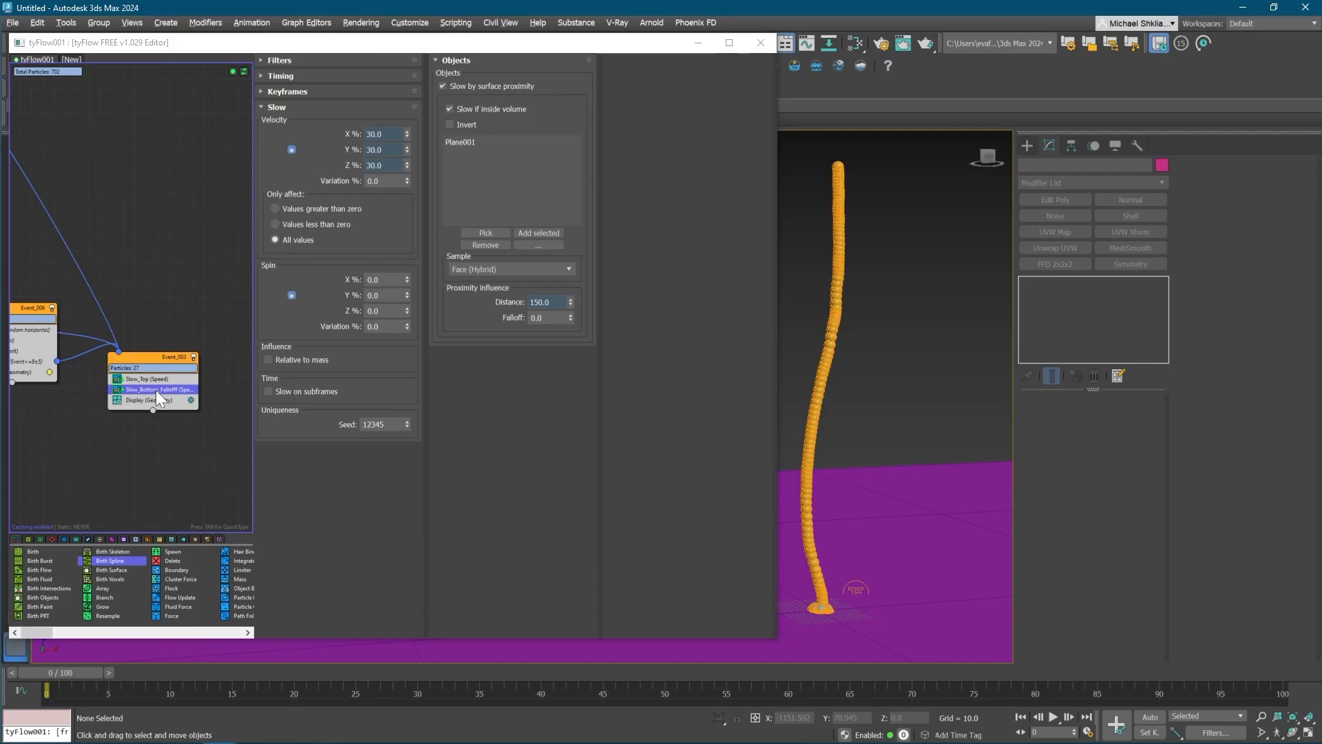
- Set the Slow_Bottom_Falloff operator's X, Y and Z velocity to 10 %
{"action": "left_click_drag", "start_coordinate": [388, 134], "coordinate": [256, 122]}
{"action": "type", "text": "10"}
{"action": "key", "text": "Return"}
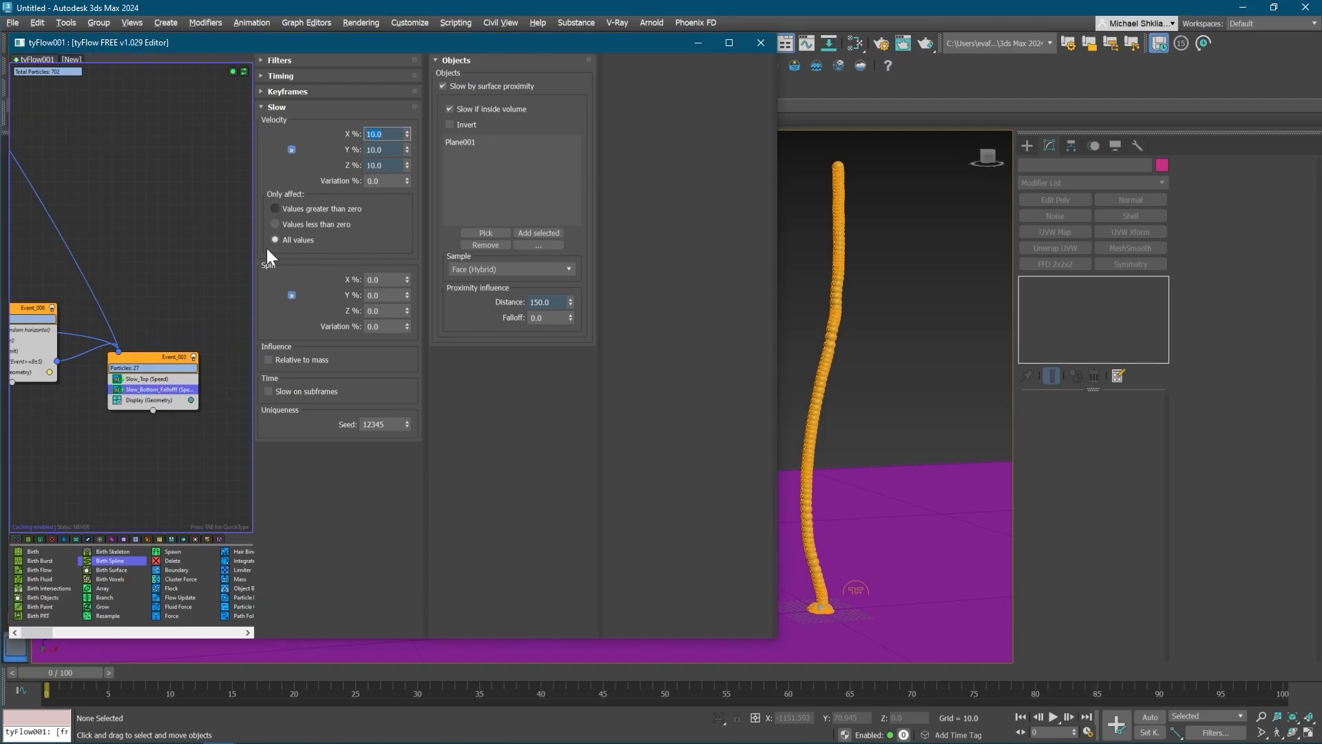
{"action": "middle_click_drag", "start_coordinate": [224, 377], "coordinate": [223, 378]}
- Enable inverted slowing by surface proximity on Slow_Top, using Plane001 and a distance of 150
{"action": "left_click", "coordinate": [155, 381]}
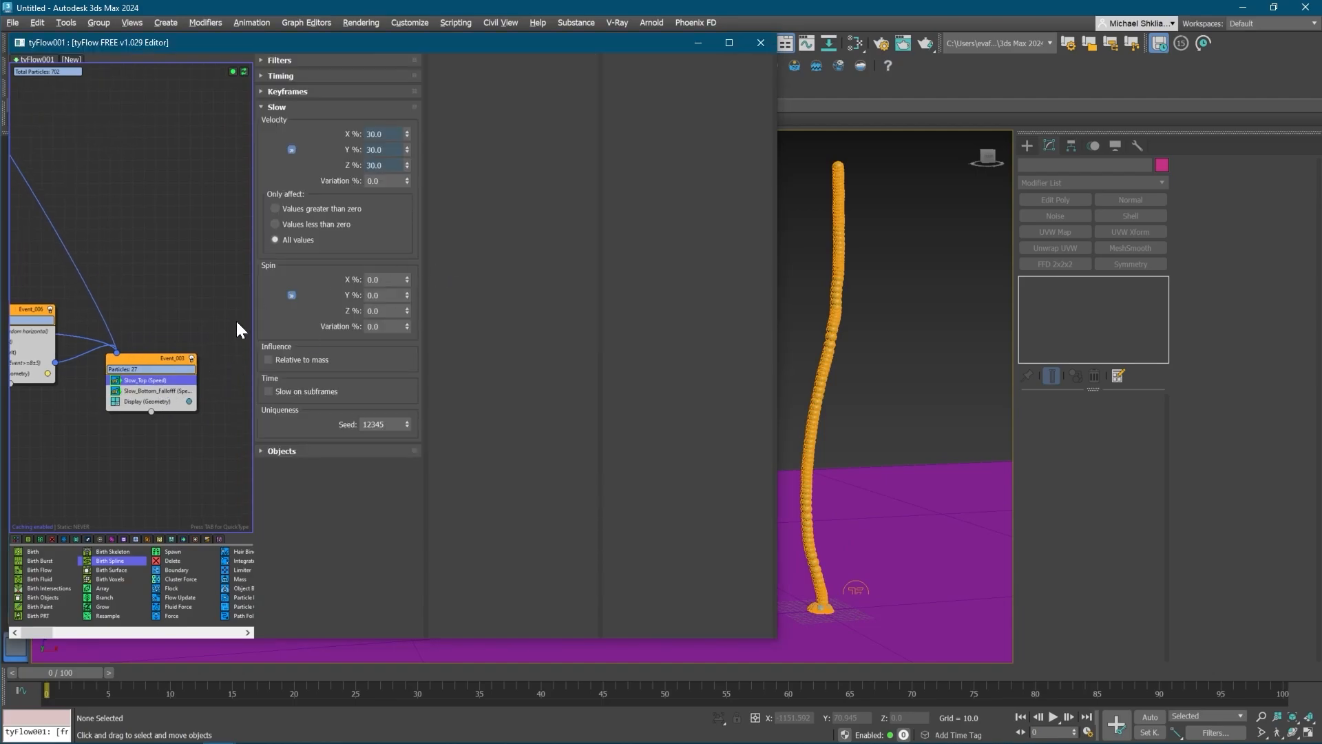
{"action": "left_click", "coordinate": [281, 451]}
{"action": "left_click", "coordinate": [465, 86]}
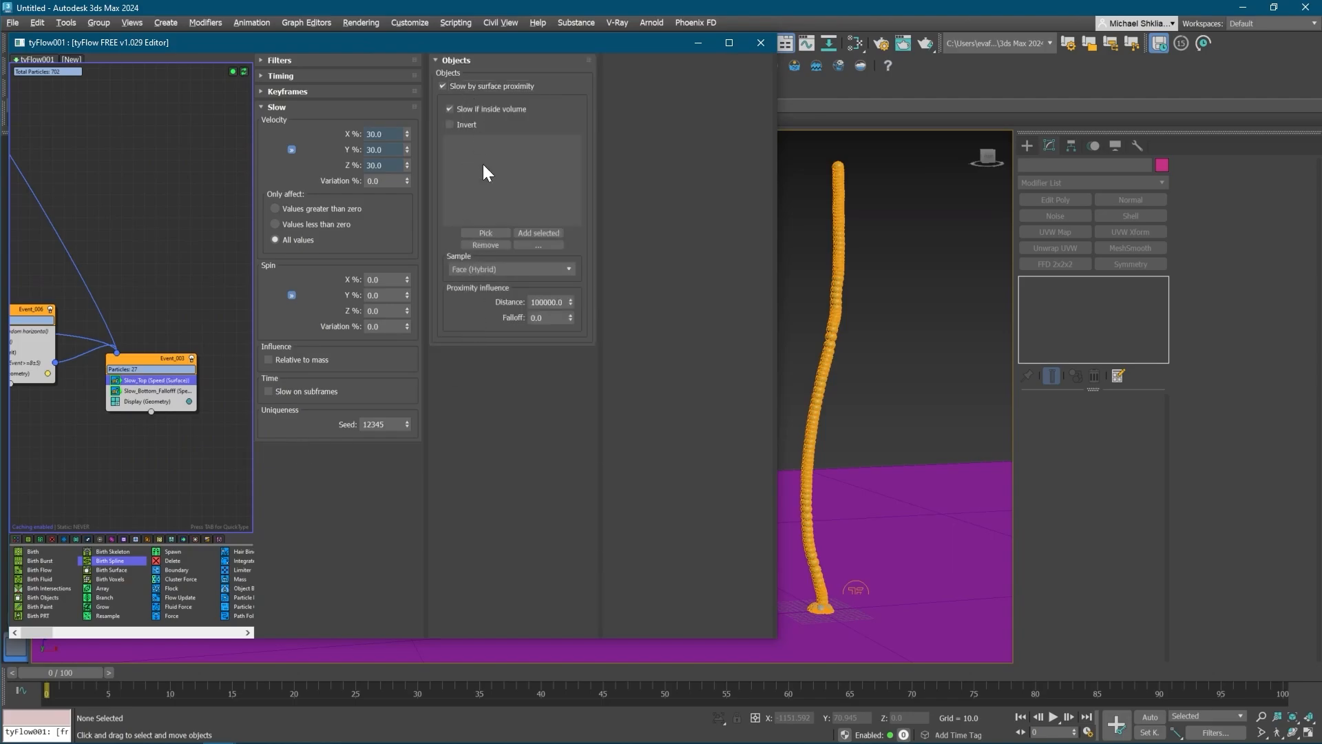
{"action": "left_click", "coordinate": [924, 549]}
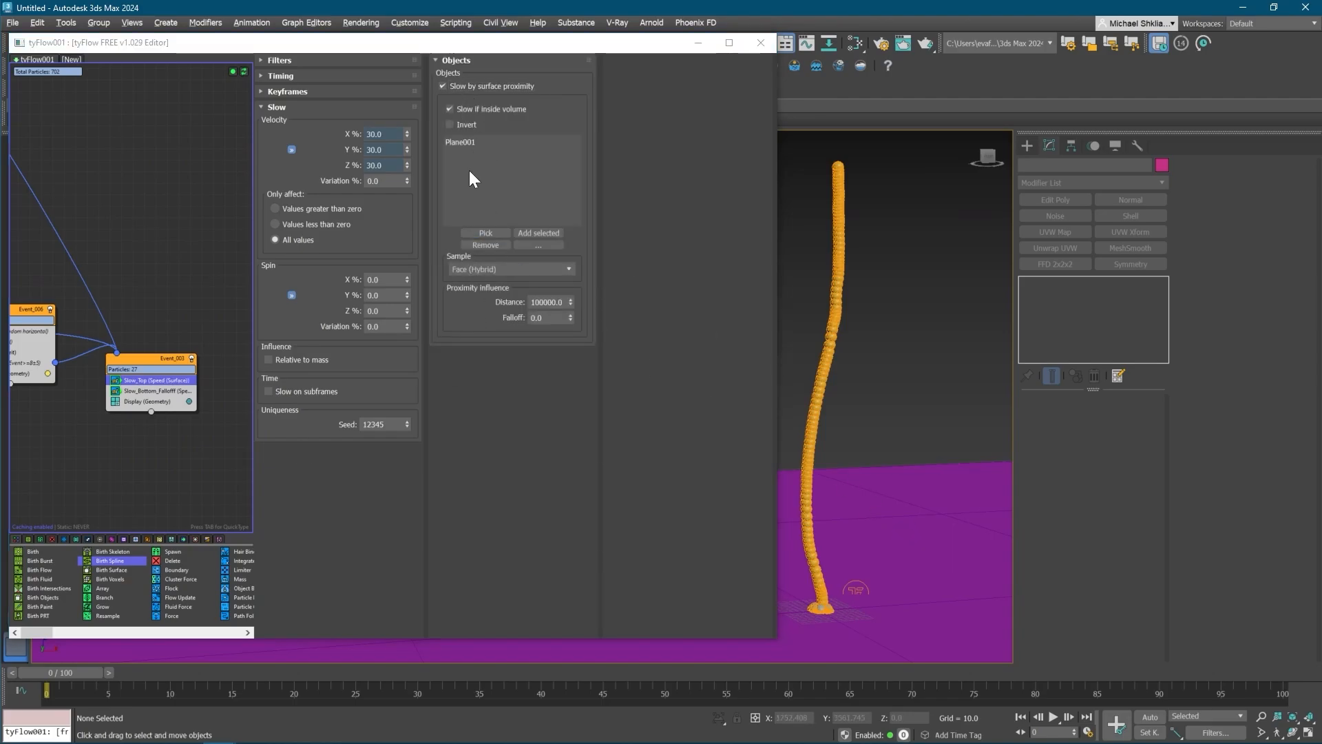
{"action": "left_click", "coordinate": [468, 126]}
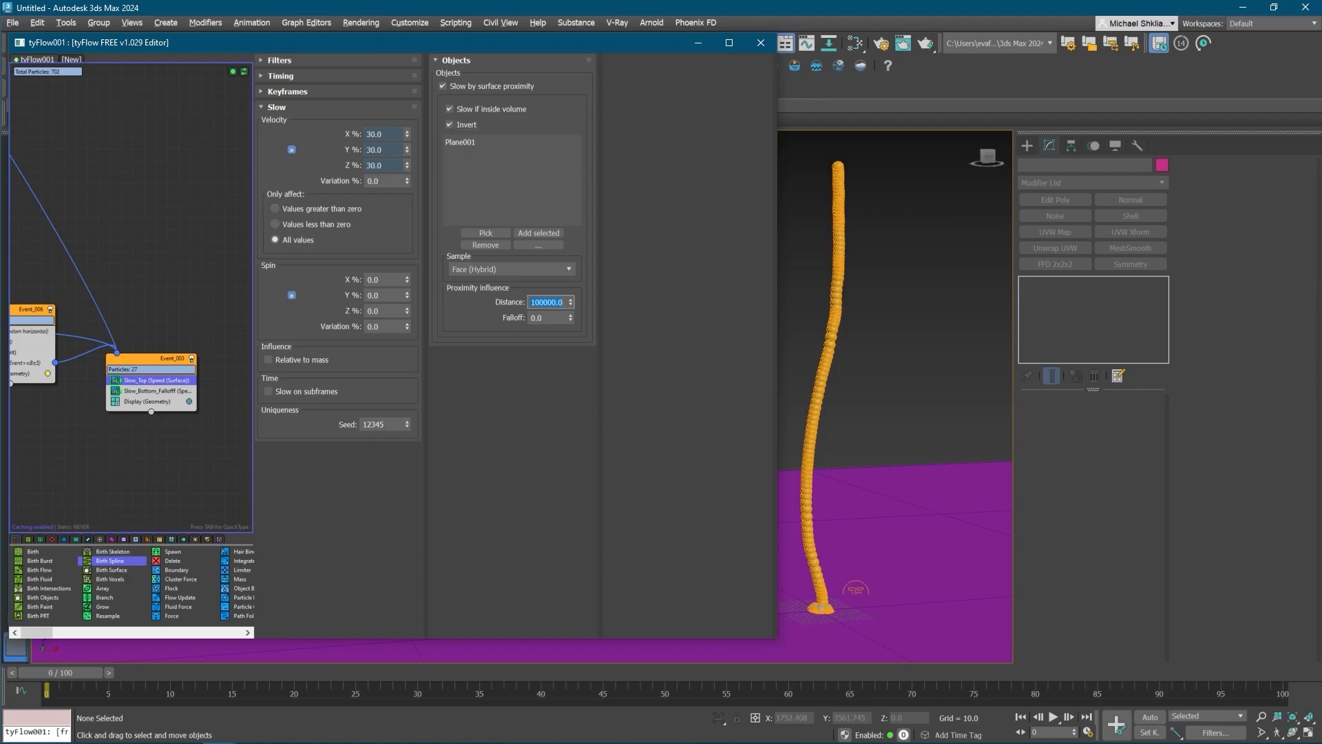
{"action": "type", "text": "150"}
{"action": "key", "text": "Return"}
- Preview the animation up to about frame 35, inspect the particle column and base, and go back to frame 25
{"action": "left_click_drag", "start_coordinate": [69, 676], "coordinate": [500, 687]}
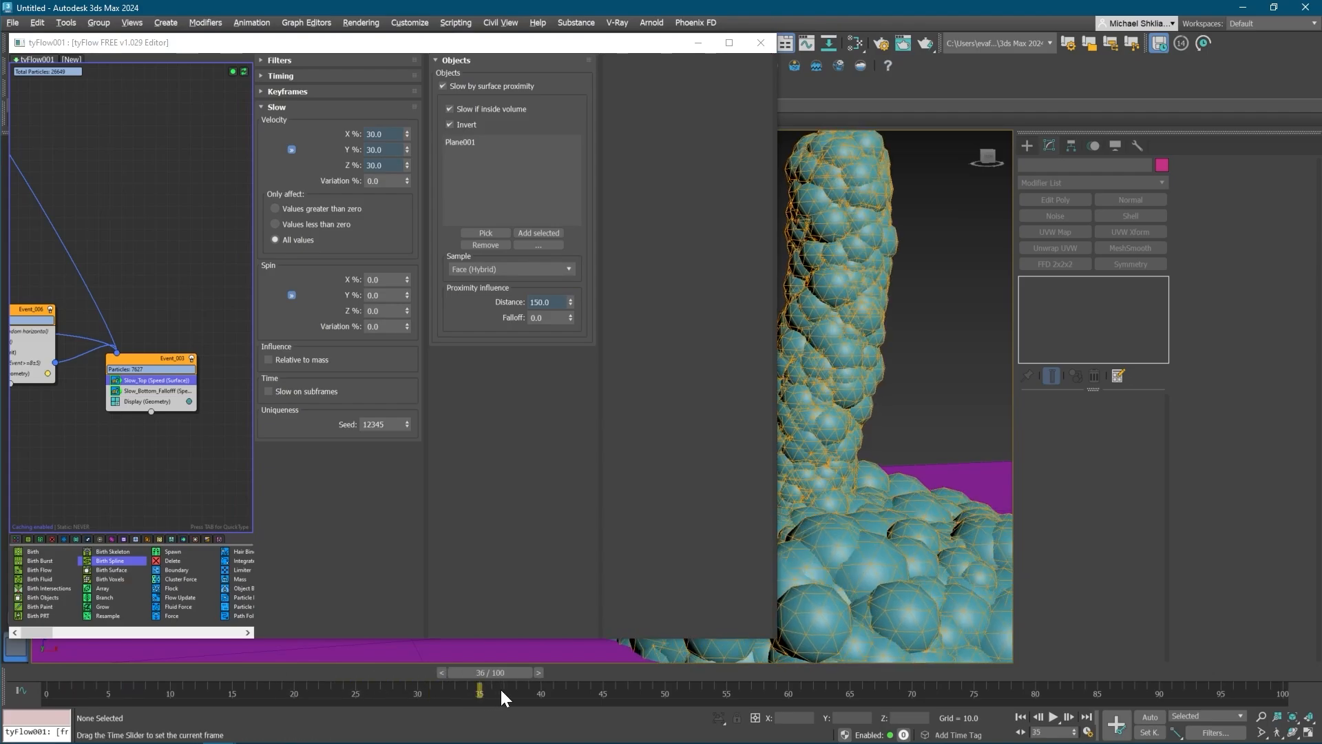
{"action": "scroll", "coordinate": [861, 537], "scroll_direction": "down", "scroll_amount": 7}
{"action": "middle_click_drag", "start_coordinate": [863, 548], "coordinate": [874, 523], "text": "alt"}
{"action": "scroll", "coordinate": [860, 508], "scroll_direction": "up", "scroll_amount": 5}
{"action": "left_click_drag", "start_coordinate": [488, 673], "coordinate": [359, 672]}
- Try a proximity distance of 300, then 500 on Slow_Bottom_Falloff, and use 500 on Slow_Top as well
{"action": "left_click", "coordinate": [154, 390]}
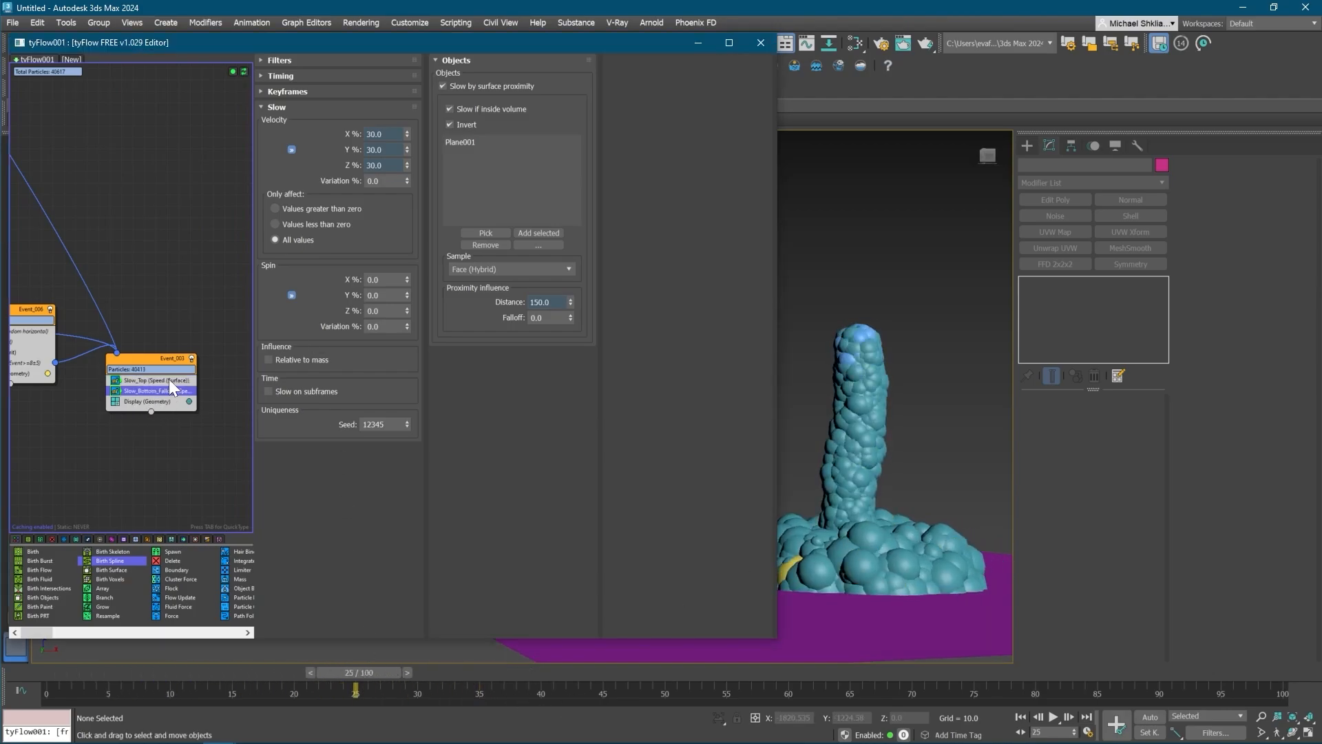
{"action": "left_click", "coordinate": [544, 302]}
{"action": "type", "text": "300"}
{"action": "key", "text": "Return"}
{"action": "type", "text": "500"}
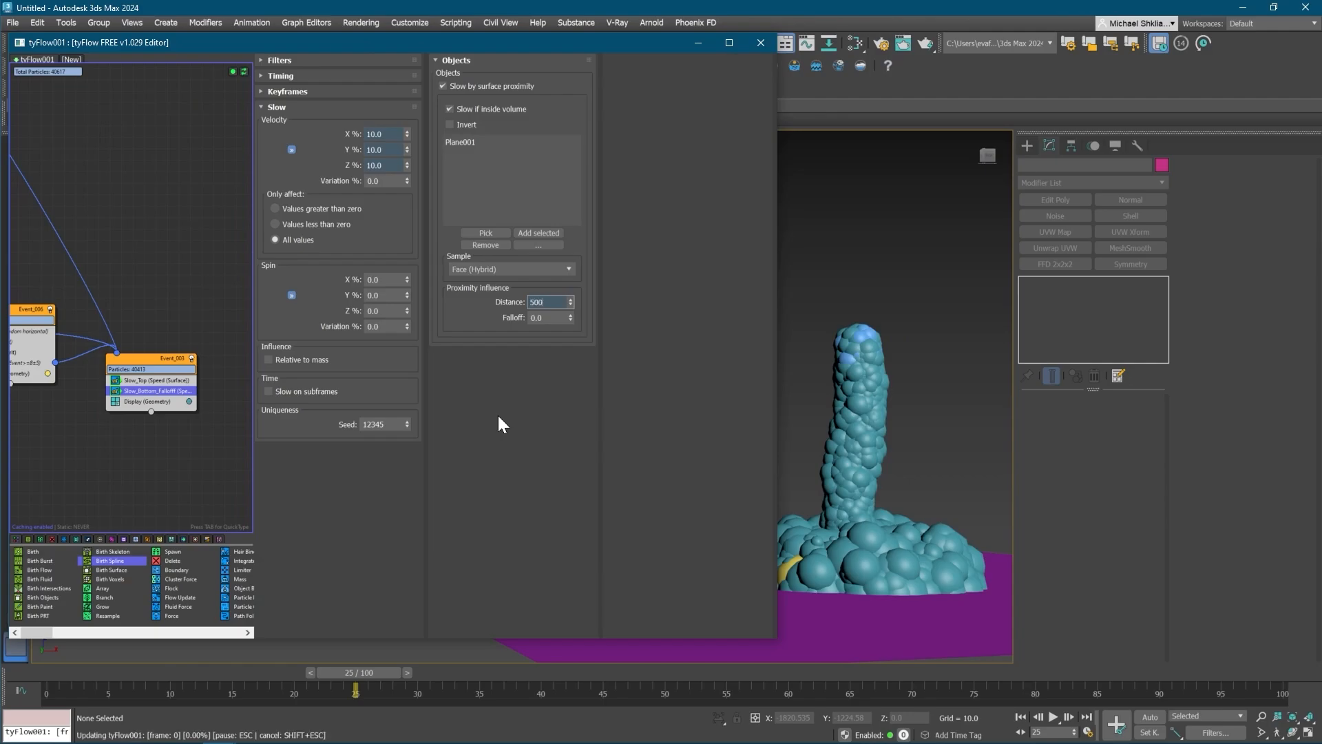
{"action": "middle_click_drag", "start_coordinate": [179, 367], "coordinate": [161, 378]}
{"action": "left_click", "coordinate": [151, 389]}
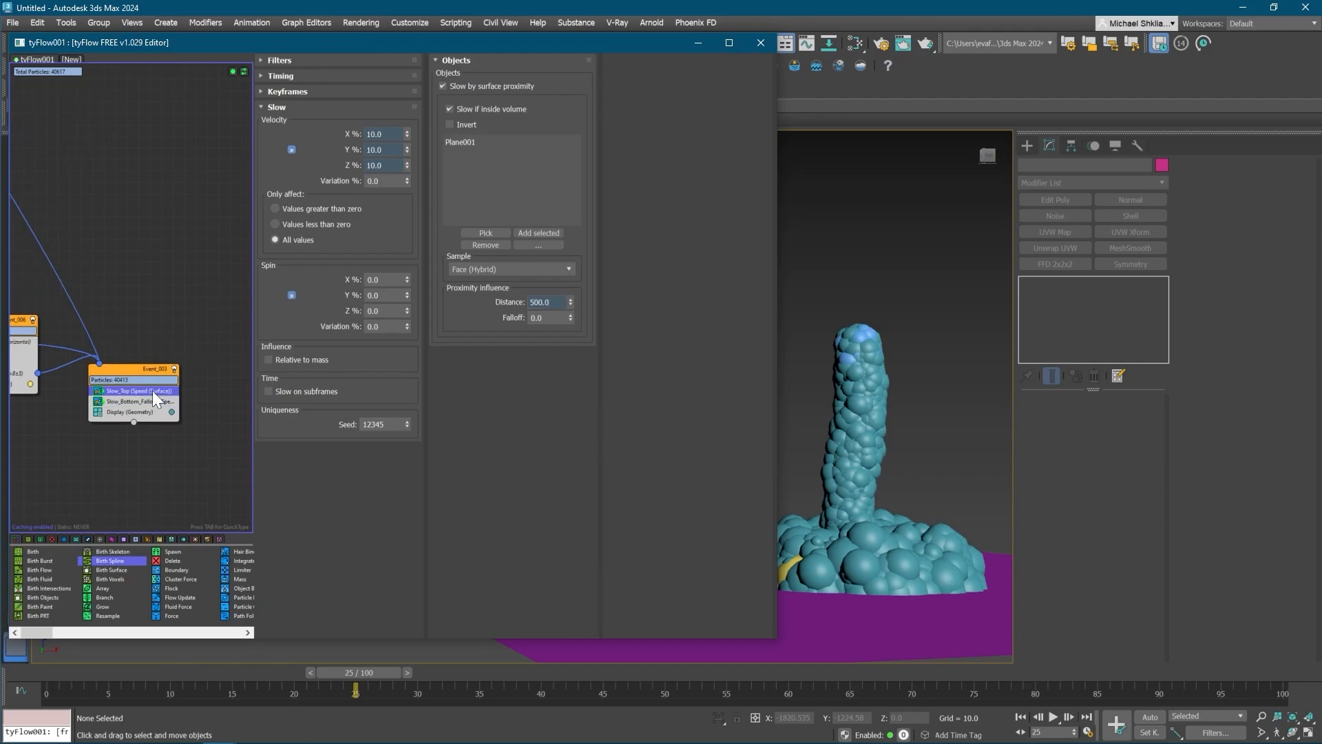
{"action": "type", "text": "500"}
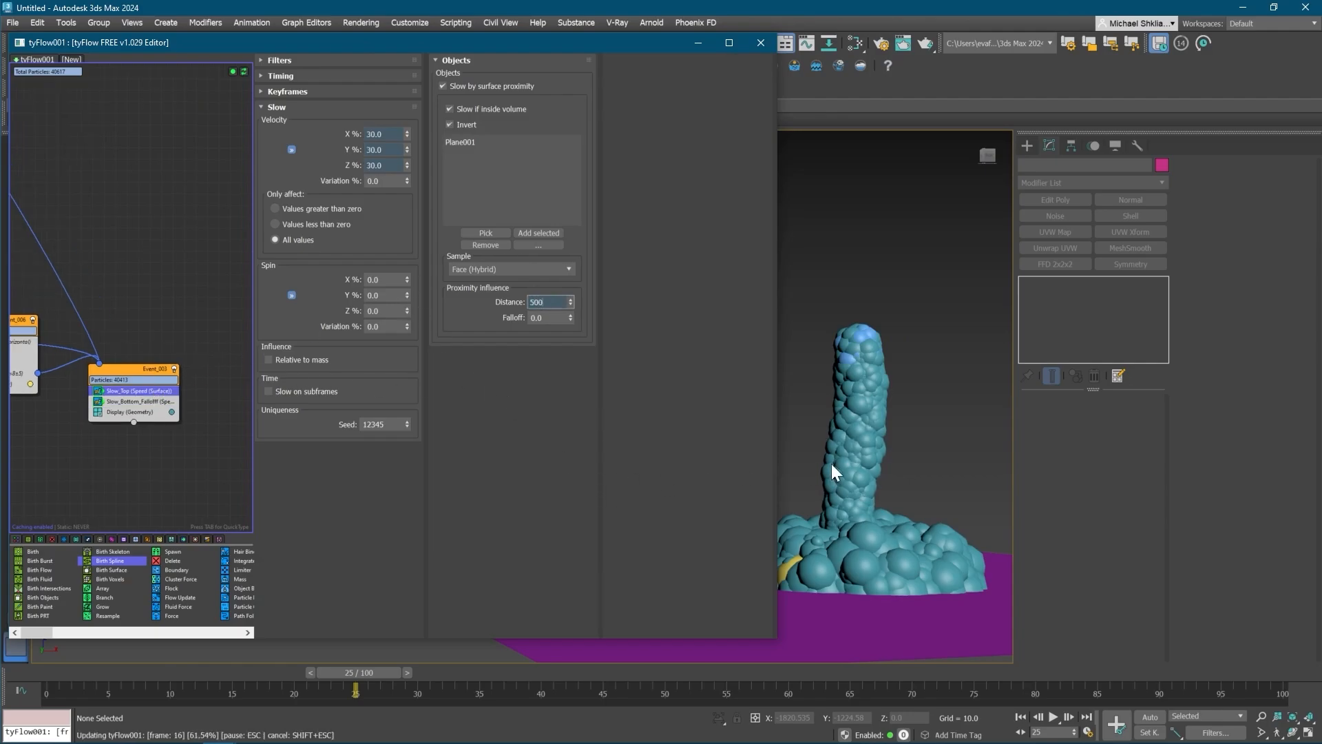
{"action": "left_click", "coordinate": [866, 534]}
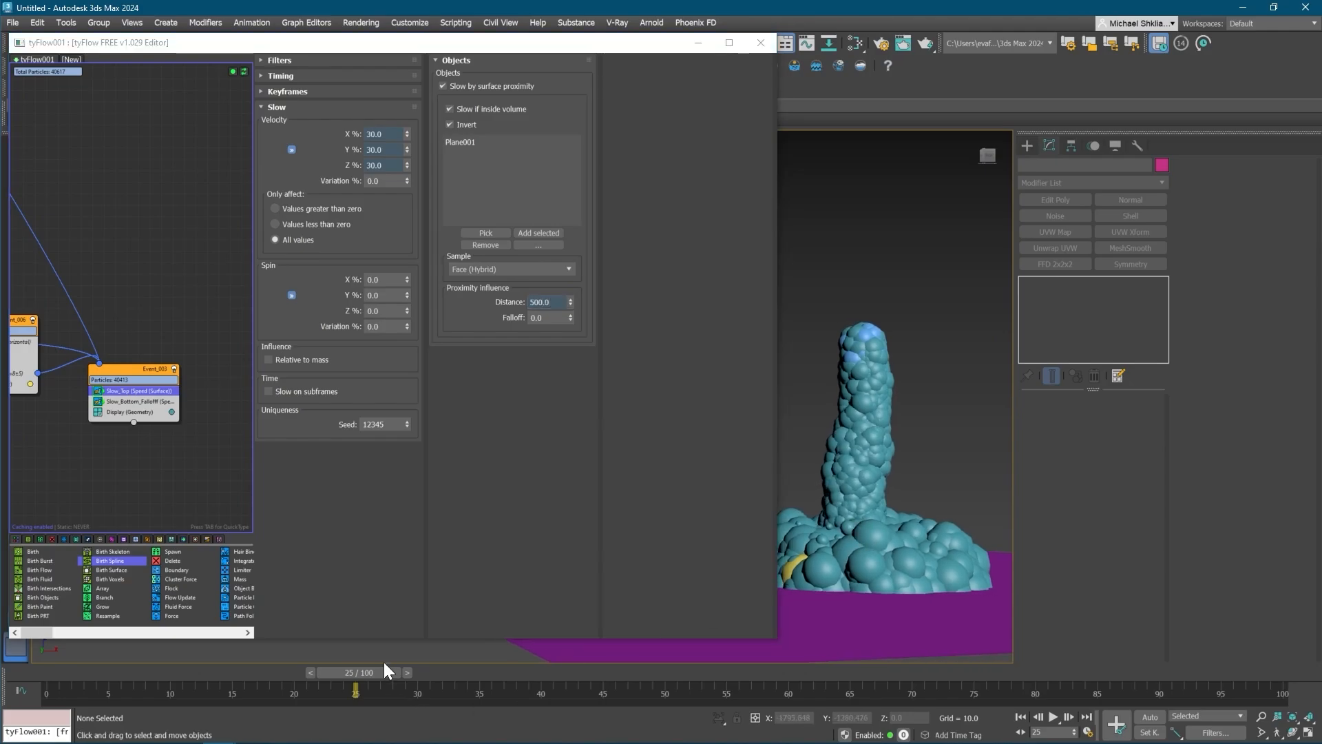
- Return to frame 0 and try a proximity distance of 200 with a falloff of 300 on both Slow operators
{"action": "left_click_drag", "start_coordinate": [383, 668], "coordinate": [62, 650]}
{"action": "left_click", "coordinate": [507, 306]}
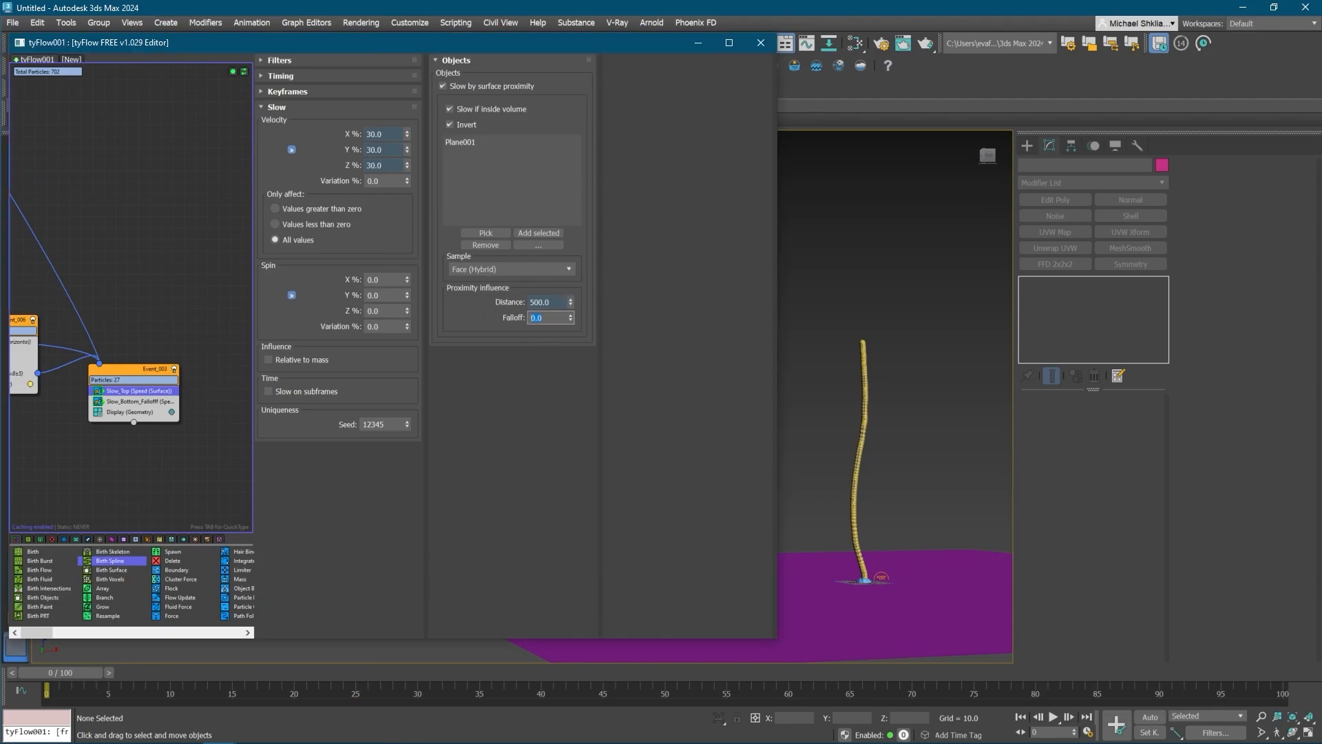
{"action": "type", "text": "300"}
{"action": "key", "text": "Tab"}
{"action": "type", "text": "200"}
{"action": "key", "text": "Return"}
{"action": "left_click", "coordinate": [122, 402]}
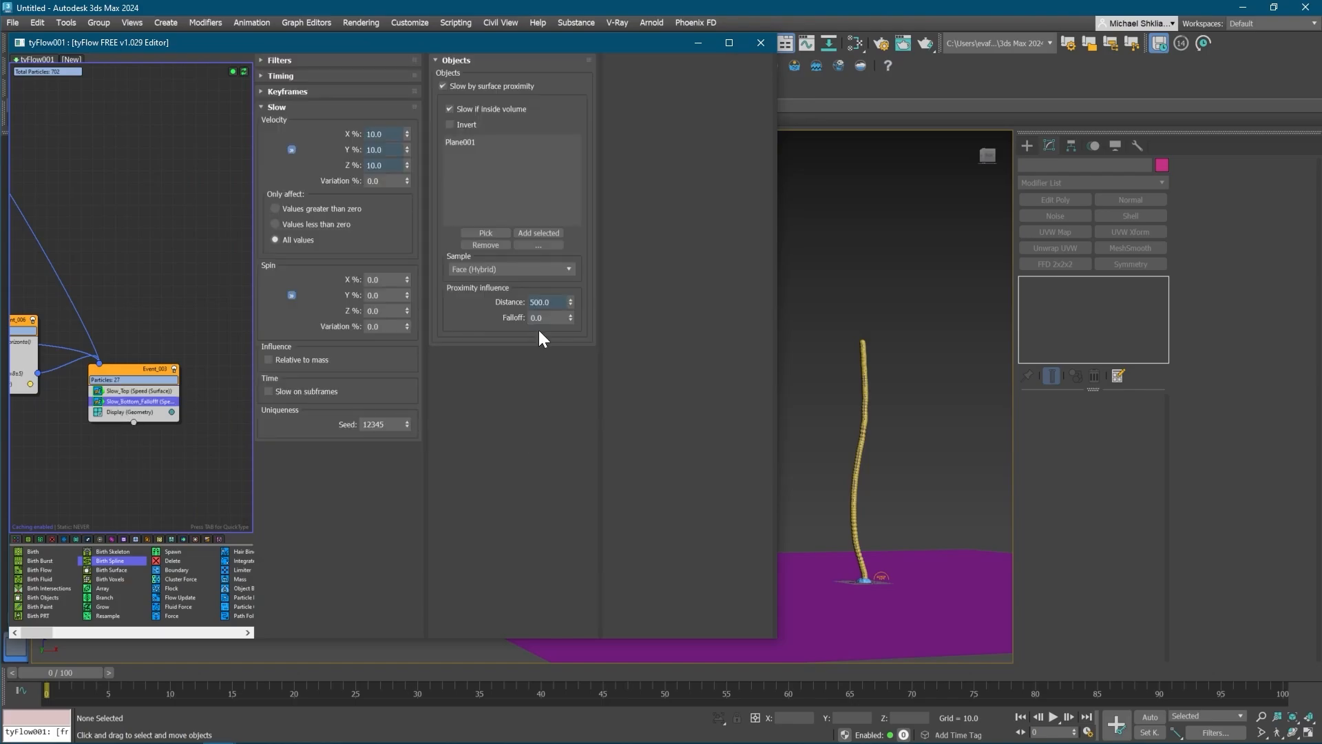
{"action": "type", "text": "300"}
{"action": "key", "text": "Tab"}
{"action": "type", "text": "200"}
{"action": "key", "text": "Return"}
- Set the proximity distance to 1 and the falloff to 500 on both Slow operators, then check the animation
{"action": "key", "text": "Tab"}
{"action": "type", "text": "50"}
{"action": "key", "text": "shift+Tab"}
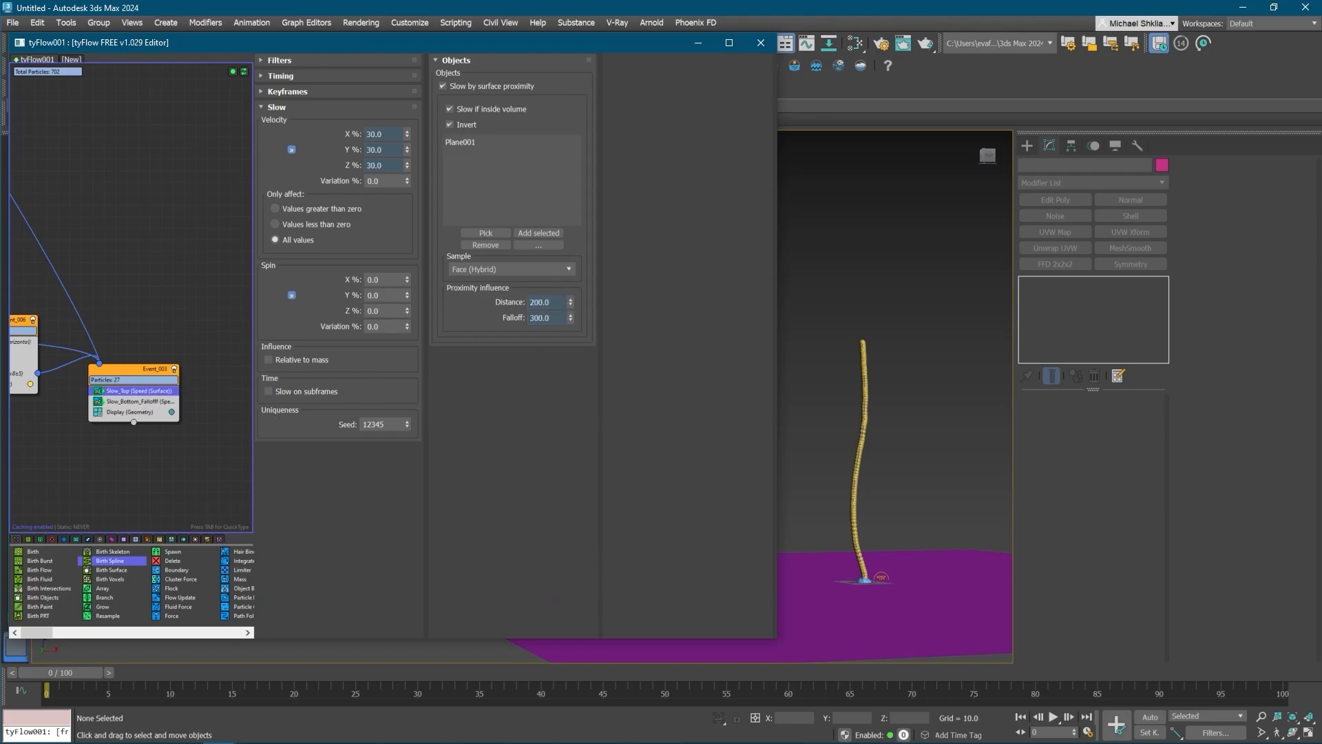
{"action": "type", "text": "1"}
{"action": "key", "text": "Tab"}
{"action": "key", "text": "Return"}
{"action": "left_click_drag", "start_coordinate": [51, 672], "coordinate": [20, 654]}
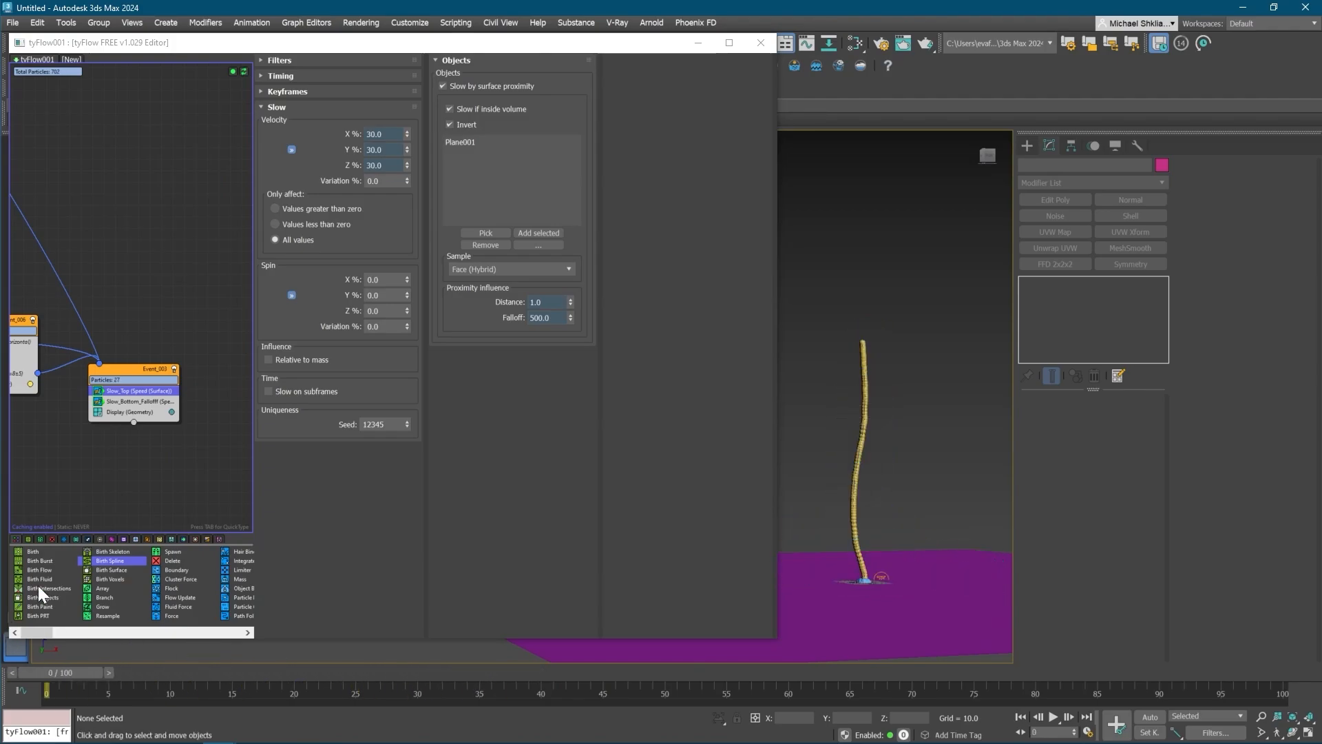
- Set the proximity falloff to 1000 on both Slow_Top and Slow_Bottom_Falloff
{"action": "double_click", "coordinate": [540, 318]}
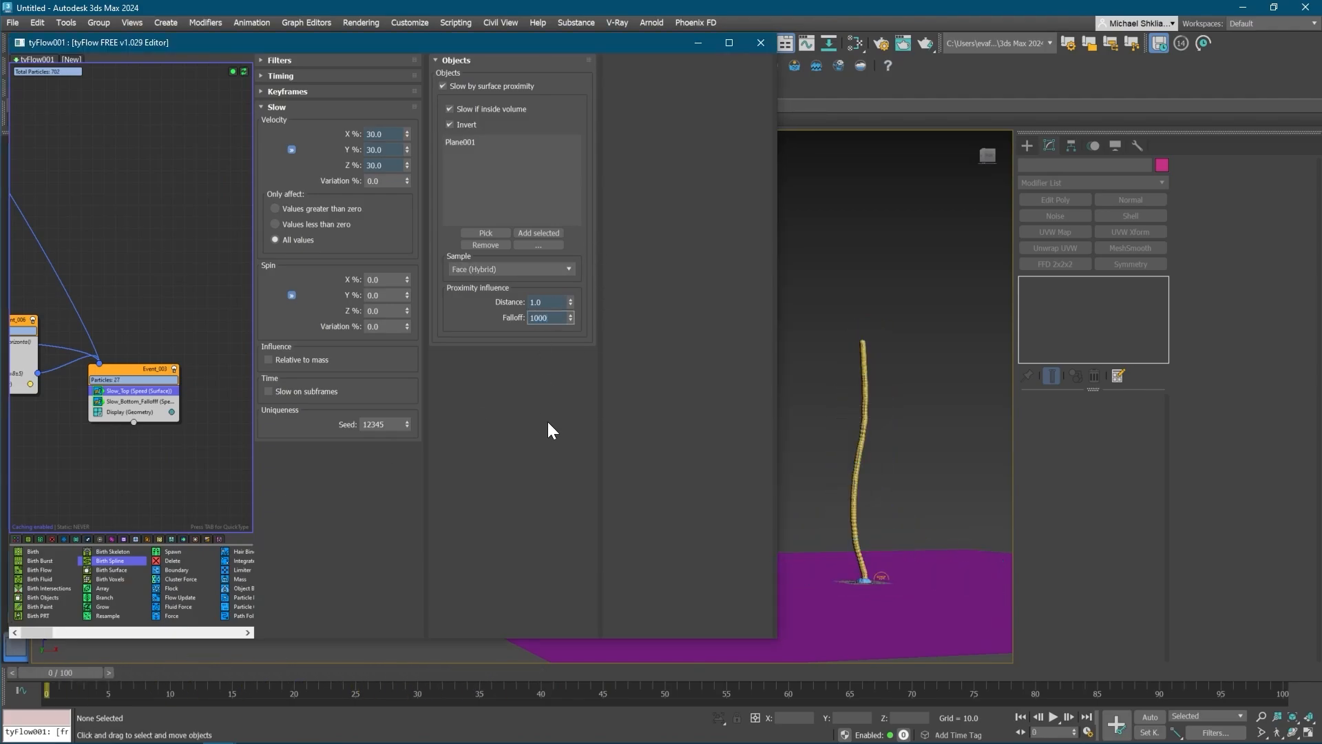
{"action": "key", "text": "Return"}
{"action": "left_click", "coordinate": [150, 401]}
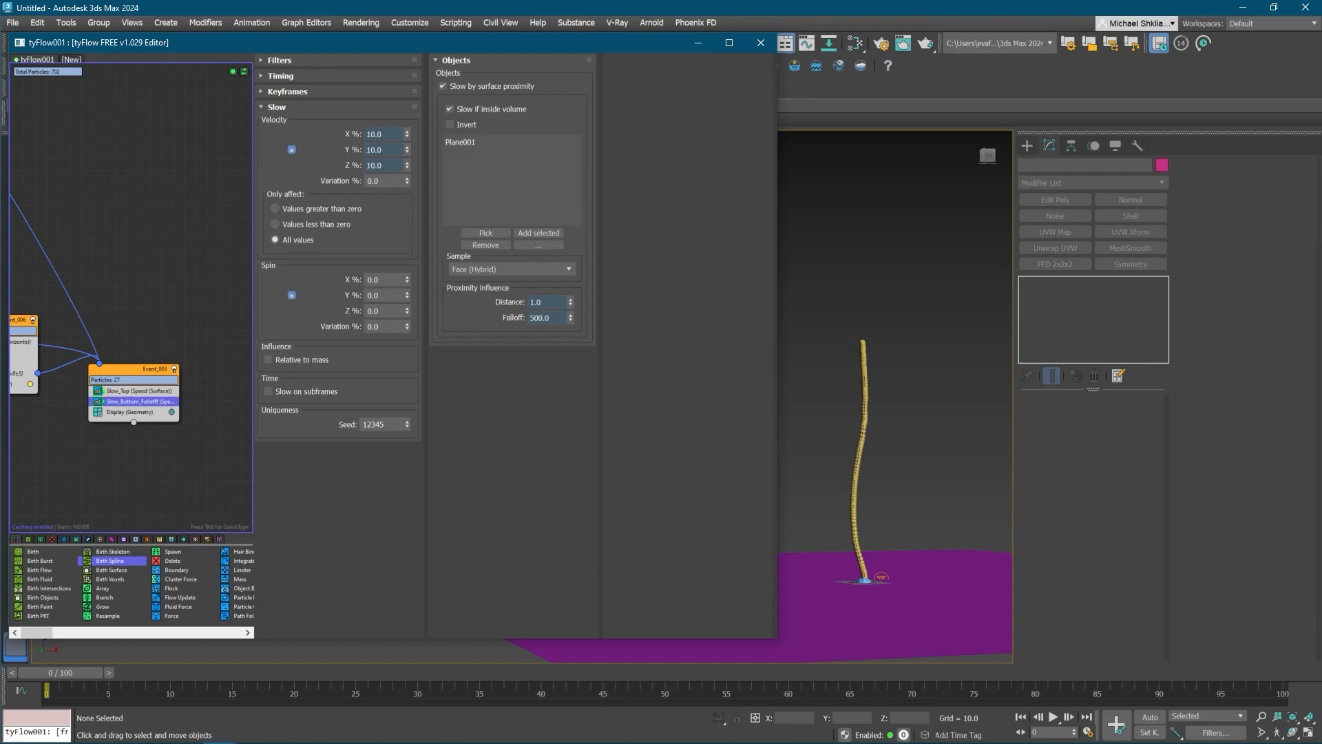
{"action": "type", "text": "1000"}
{"action": "key", "text": "Return"}
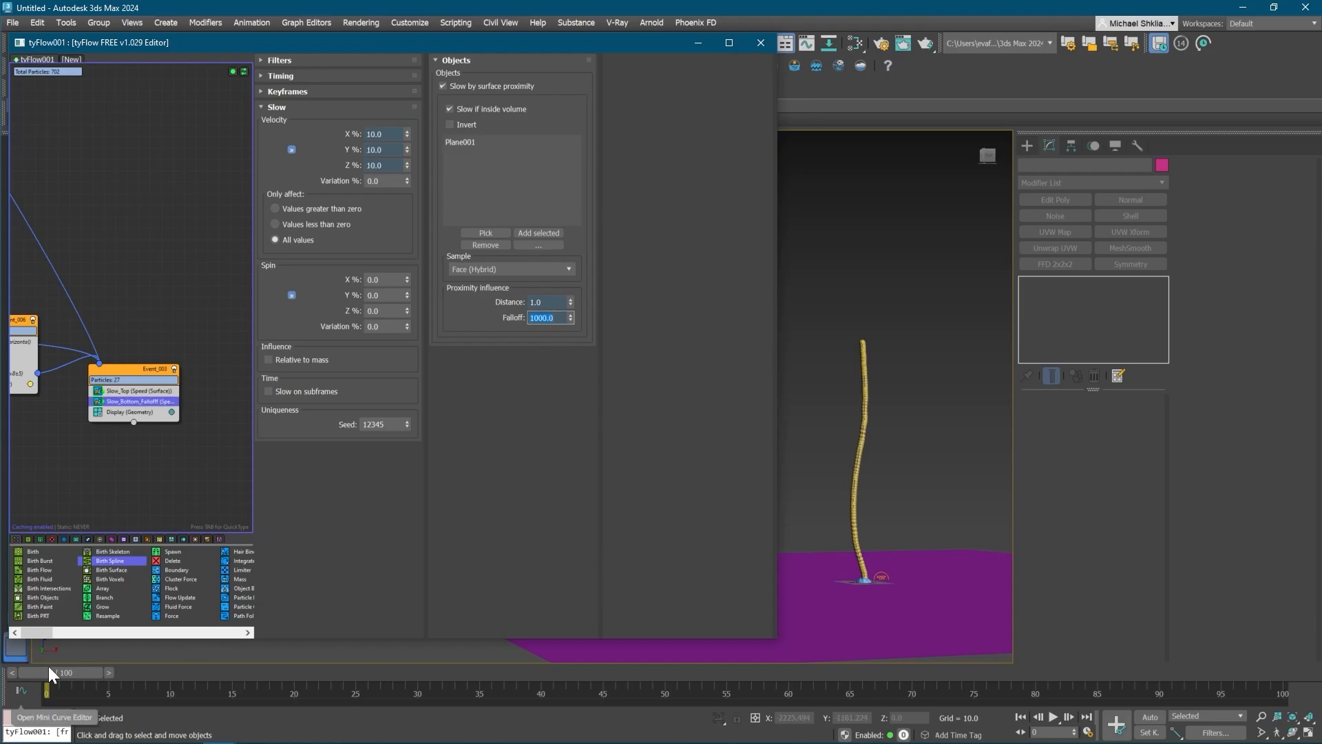
- Return to frame 0, disable the first-knot birth event Event_004, and scrub to frame 36 to view only the column
{"action": "left_click_drag", "start_coordinate": [55, 670], "coordinate": [25, 647]}
{"action": "middle_click_drag", "start_coordinate": [179, 360], "coordinate": [348, 390]}
{"action": "middle_click_drag", "start_coordinate": [35, 296], "coordinate": [185, 319]}
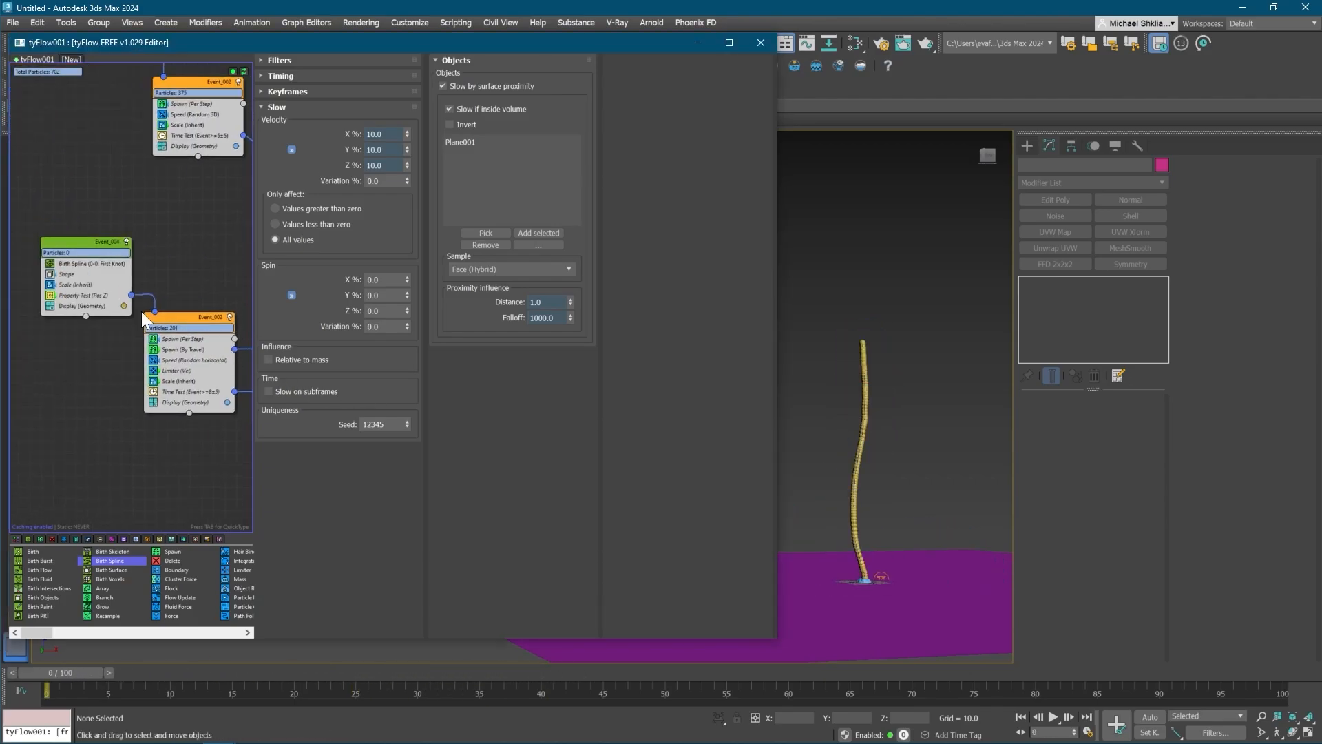
{"action": "middle_click_drag", "start_coordinate": [129, 262], "coordinate": [202, 366]}
{"action": "left_click", "coordinate": [204, 369]}
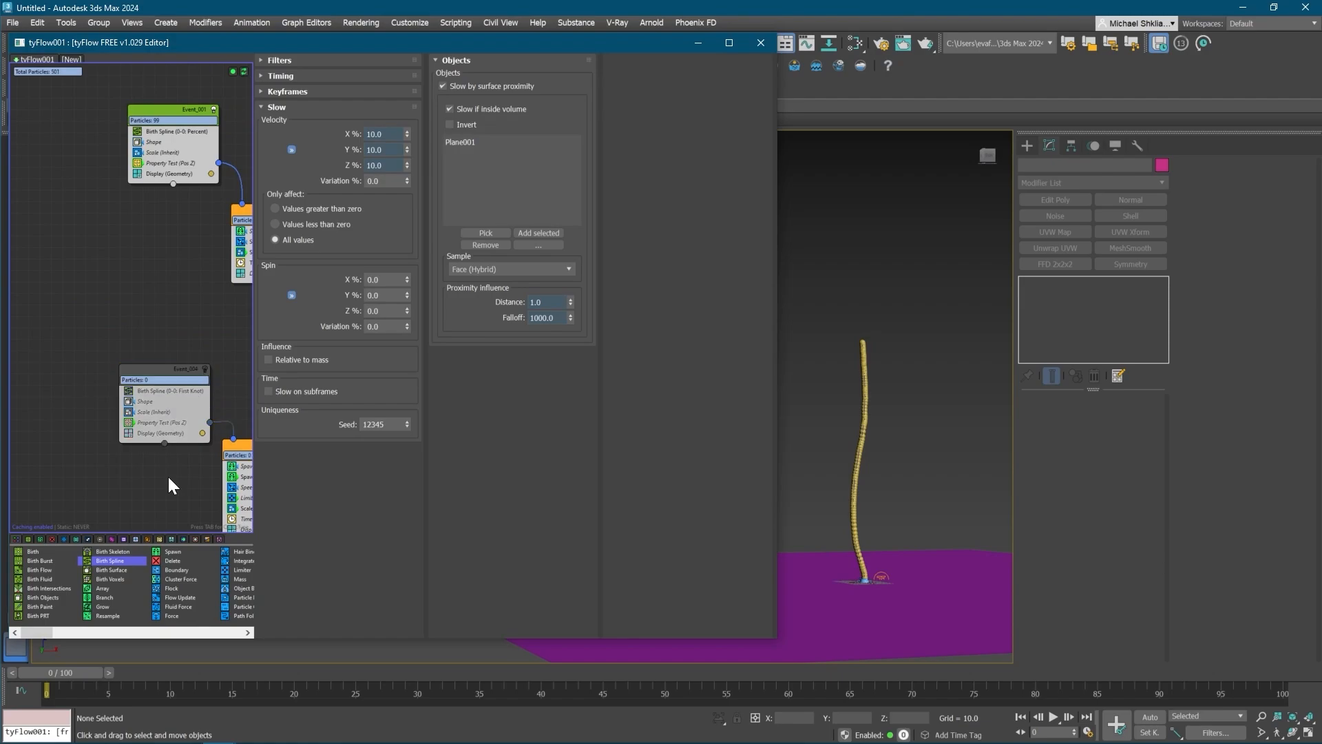
{"action": "left_click_drag", "start_coordinate": [43, 673], "coordinate": [485, 669]}
- Set the magnitude of the column event's Speed (Random 3D) operator to 10
{"action": "middle_click_drag", "start_coordinate": [132, 247], "coordinate": [45, 258]}
{"action": "left_click", "coordinate": [202, 259]}
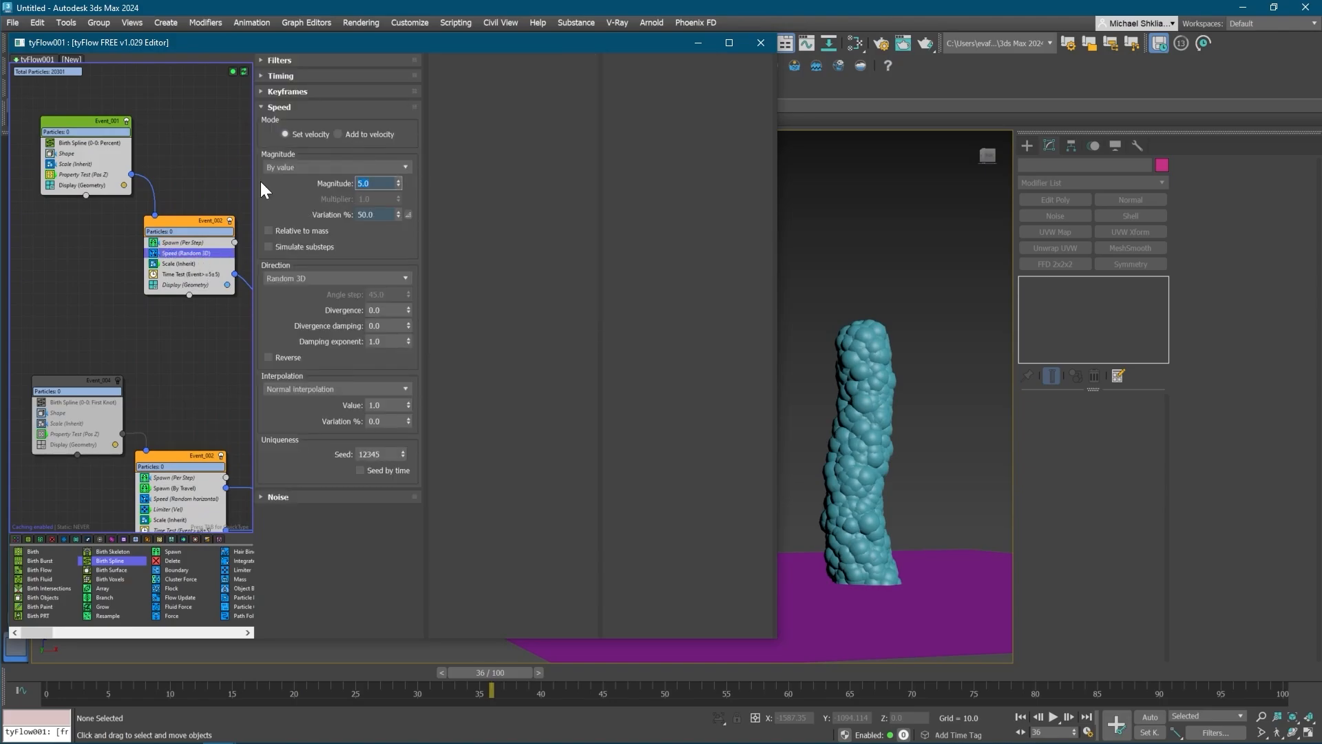
{"action": "middle_click_drag", "start_coordinate": [843, 521], "coordinate": [857, 561], "text": "alt"}
{"action": "middle_click_drag", "start_coordinate": [889, 518], "coordinate": [874, 552], "text": "alt"}
- Switch to a shaded front view framed on the whole particle column
{"action": "key", "text": "alt+w"}
{"action": "left_click", "coordinate": [884, 286]}
{"action": "key", "text": "alt+w"}
{"action": "middle_click_drag", "start_coordinate": [884, 286], "coordinate": [912, 324]}
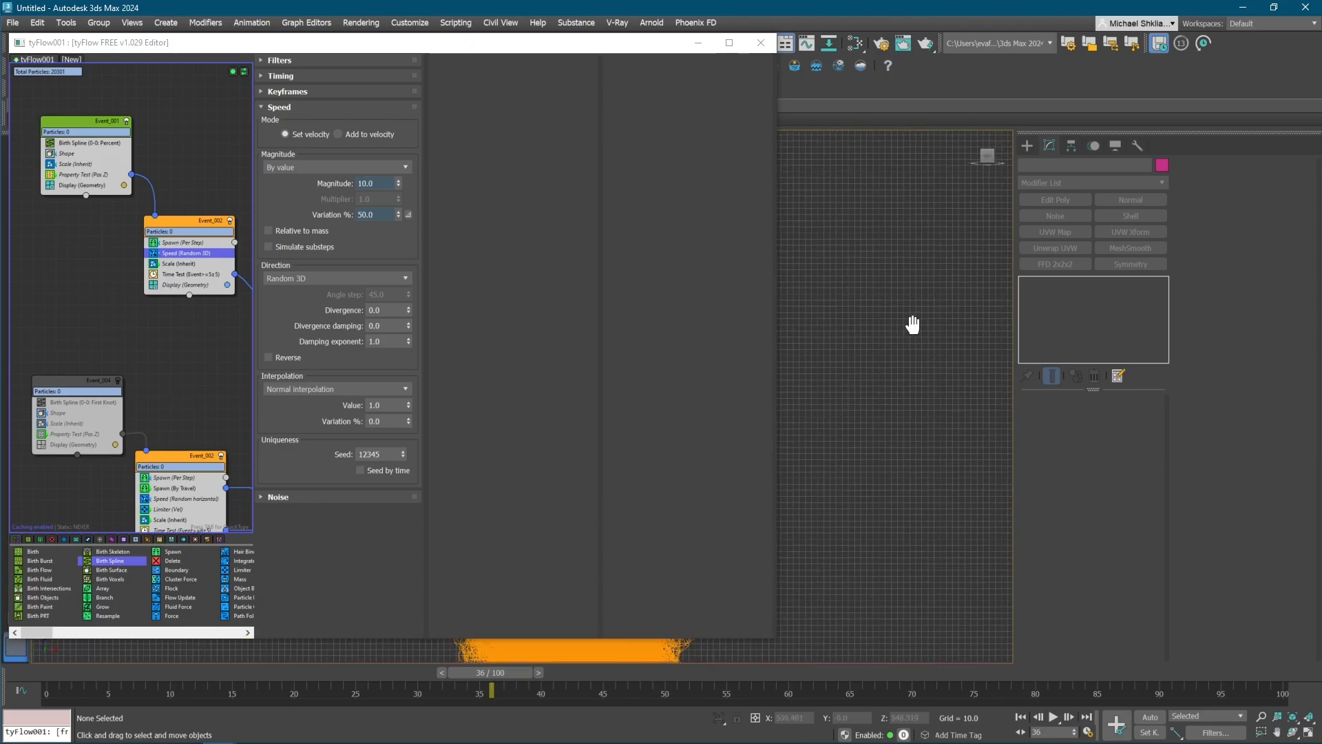
{"action": "scroll", "coordinate": [854, 378], "scroll_direction": "down", "scroll_amount": 3}
{"action": "key", "text": "F3"}
{"action": "middle_click_drag", "start_coordinate": [820, 394], "coordinate": [865, 389]}
{"action": "scroll", "coordinate": [865, 388], "scroll_direction": "up", "scroll_amount": 3}
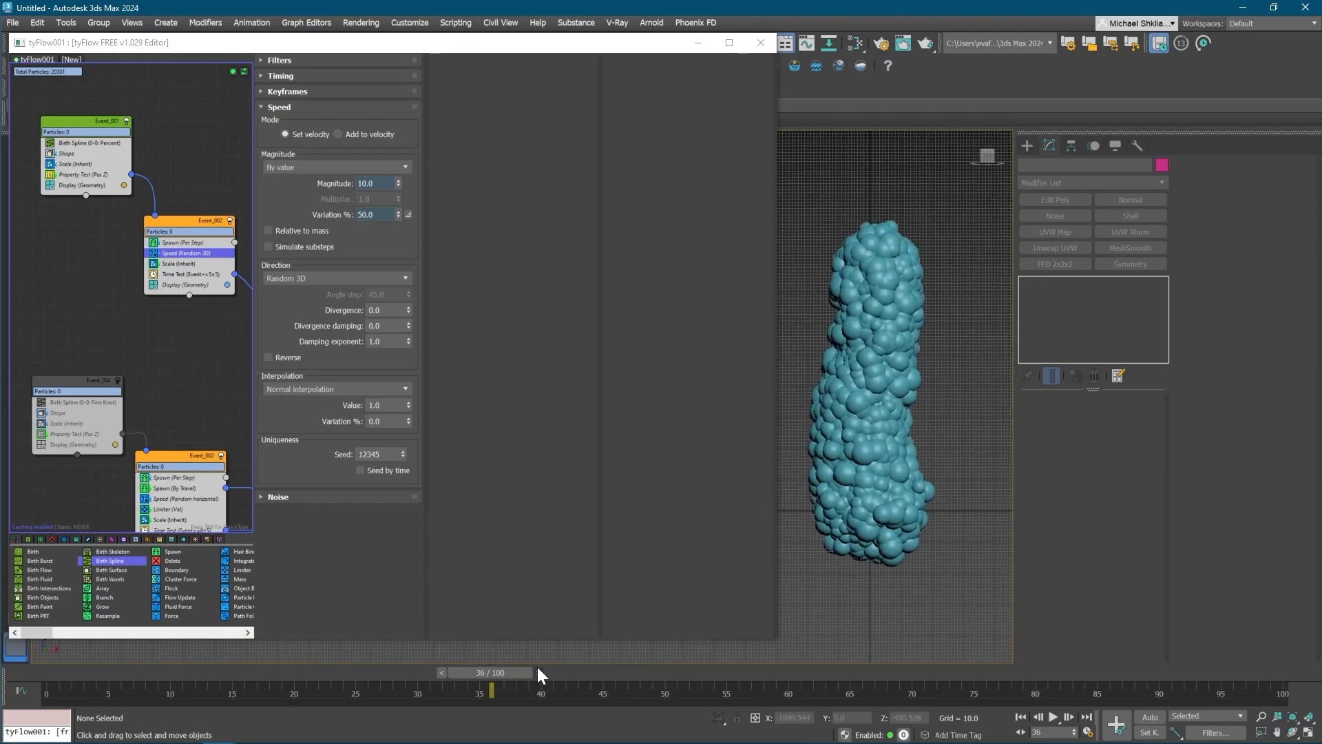
- Try 1% velocity on all axes of Slow_Bottom_Falloff, starting from frame 30, and scrub to frame 52 to check the motion
{"action": "left_click_drag", "start_coordinate": [490, 672], "coordinate": [418, 658]}
{"action": "middle_click_drag", "start_coordinate": [144, 377], "coordinate": [4, 299]}
{"action": "middle_click_drag", "start_coordinate": [243, 460], "coordinate": [111, 381]}
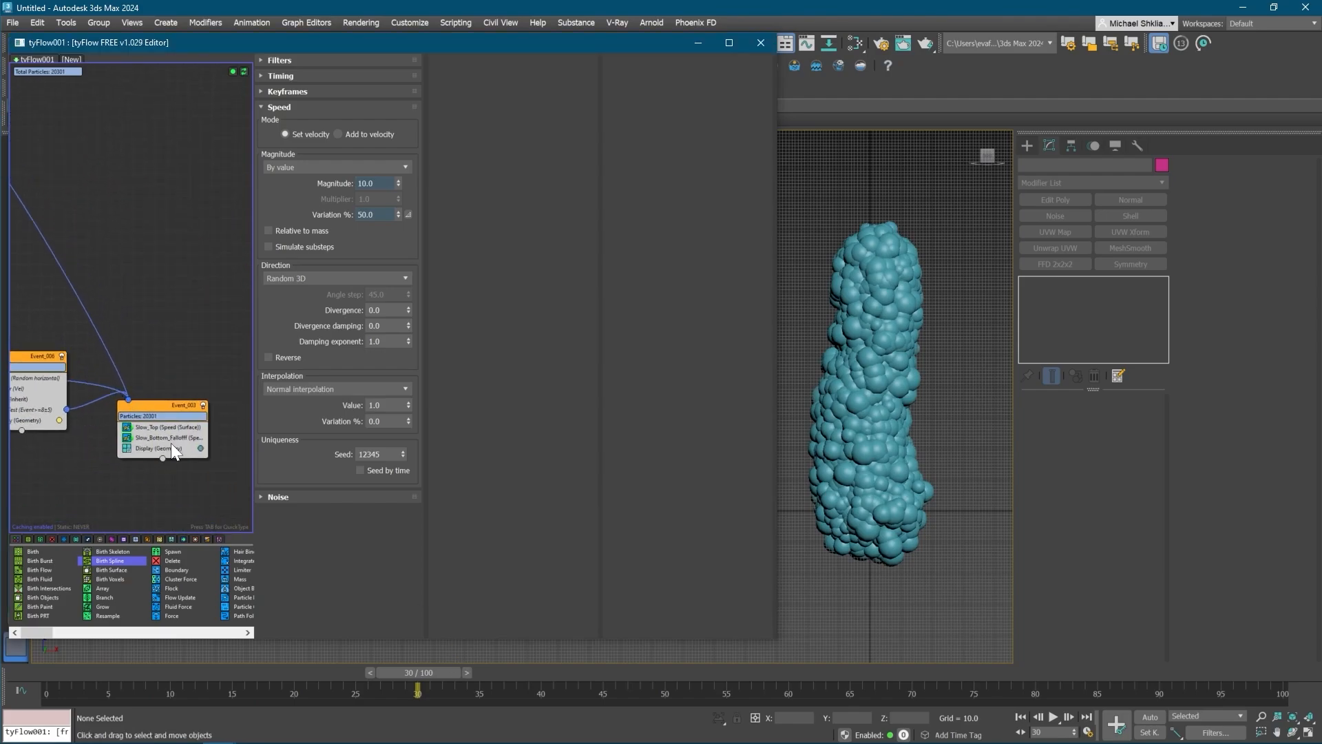
{"action": "left_click", "coordinate": [172, 439]}
{"action": "left_click_drag", "start_coordinate": [393, 135], "coordinate": [271, 151]}
{"action": "type", "text": "1"}
{"action": "key", "text": "Return"}
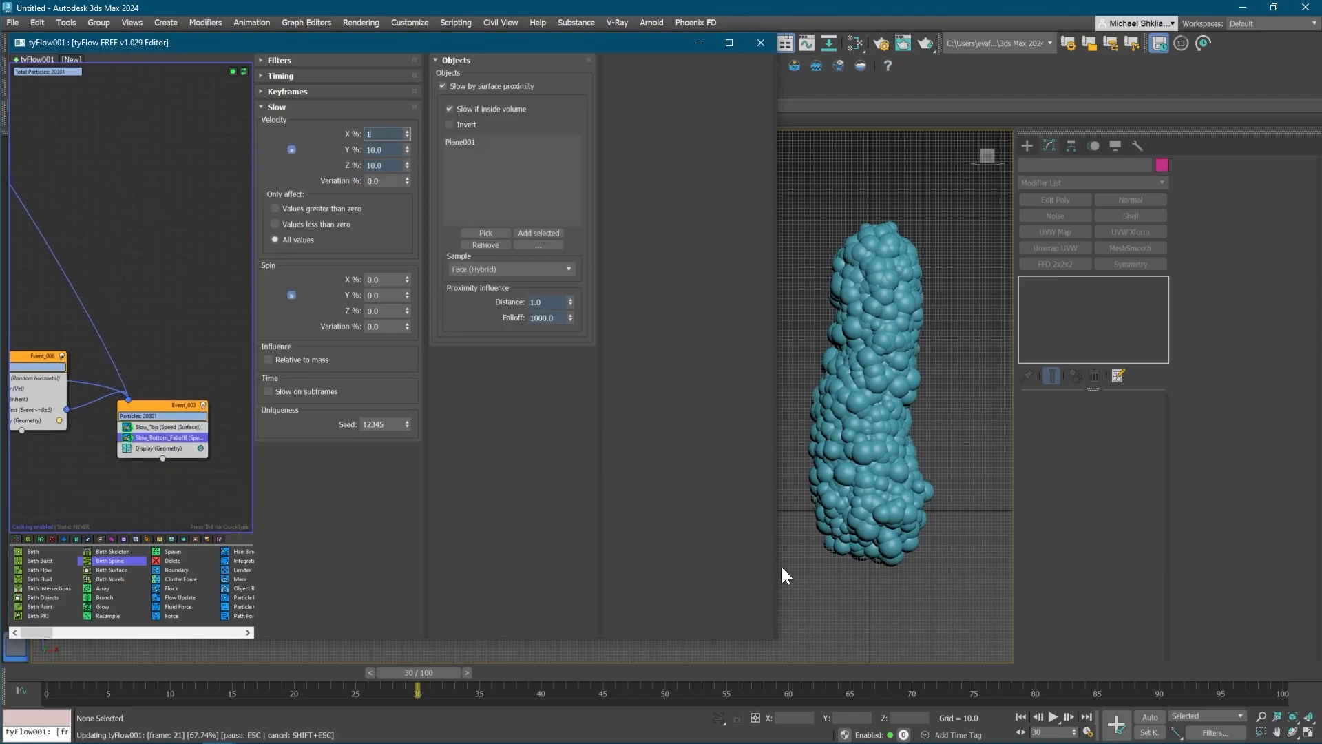
{"action": "middle_click_drag", "start_coordinate": [907, 539], "coordinate": [910, 542]}
{"action": "left_click_drag", "start_coordinate": [410, 678], "coordinate": [690, 691]}
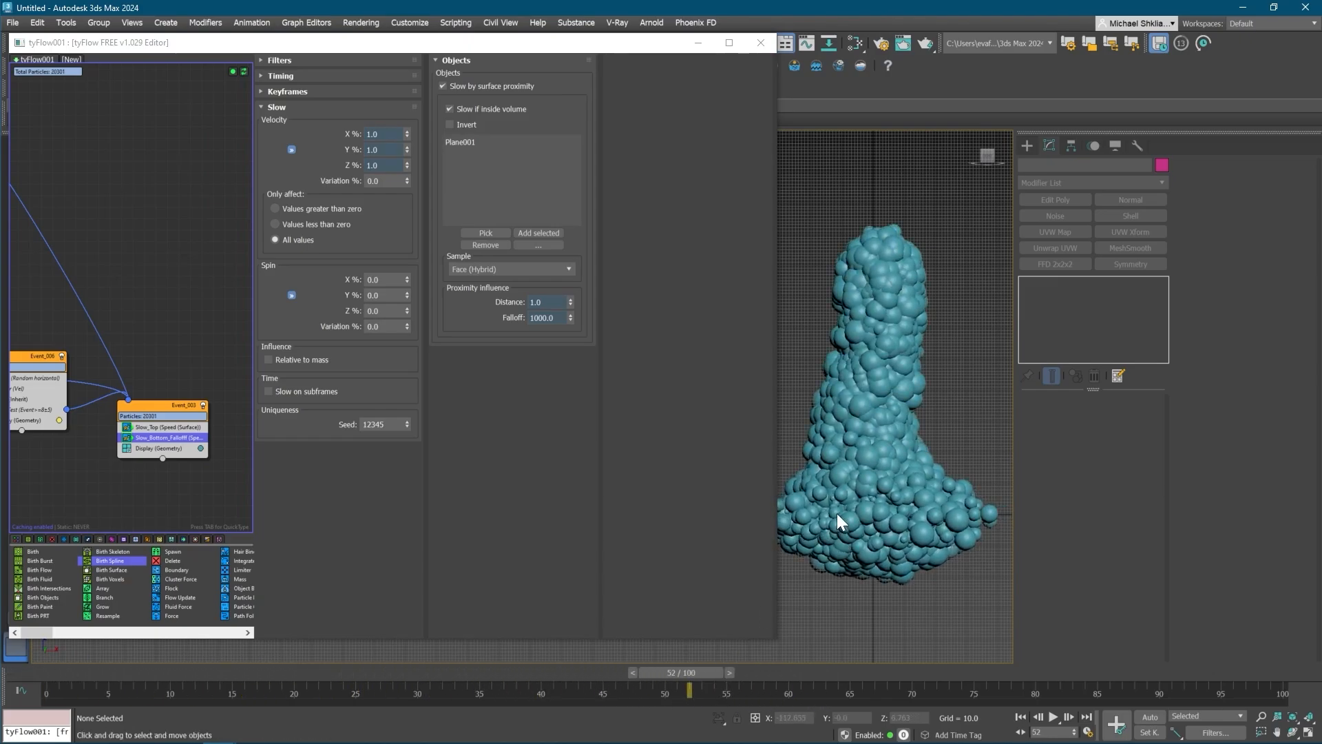
- Set the proximity influence distance to 50 on Slow_Bottom_Falloff and check the same setting on Slow_Top
{"action": "middle_click_drag", "start_coordinate": [837, 514], "coordinate": [849, 498]}
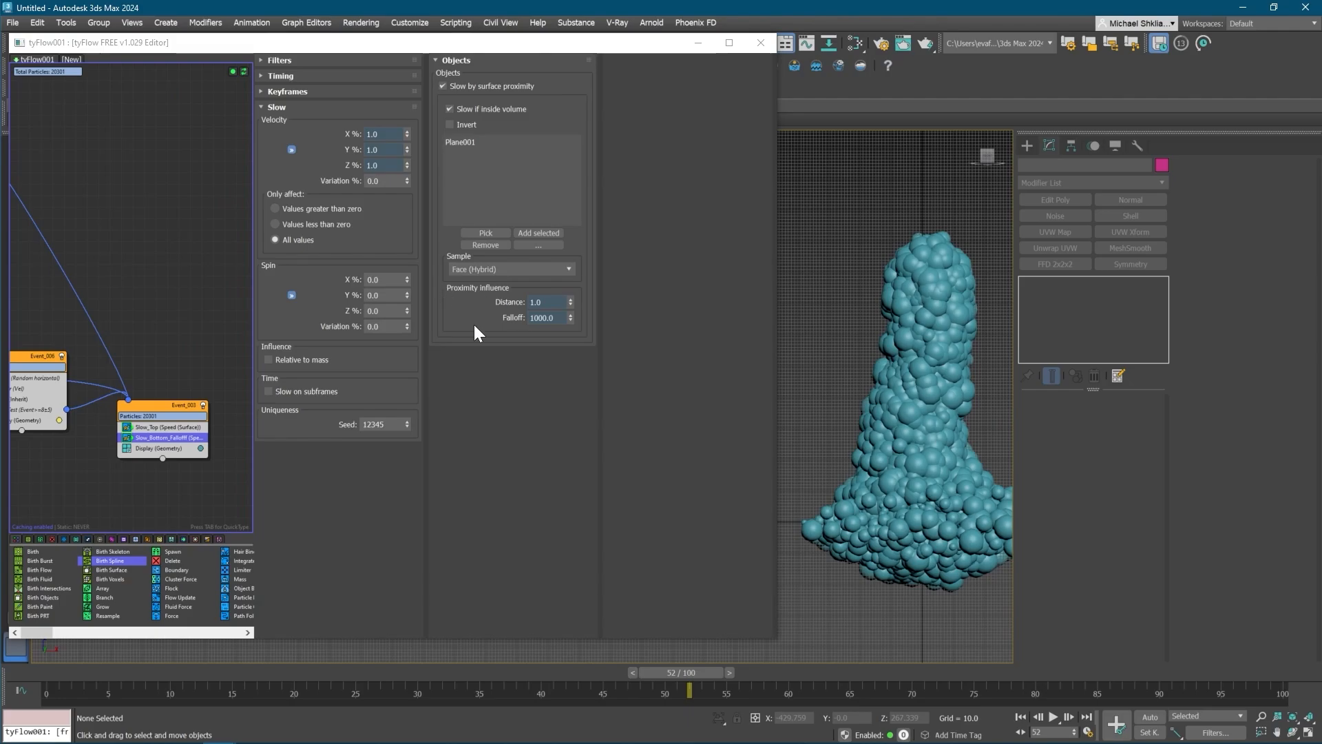
{"action": "double_click", "coordinate": [538, 303]}
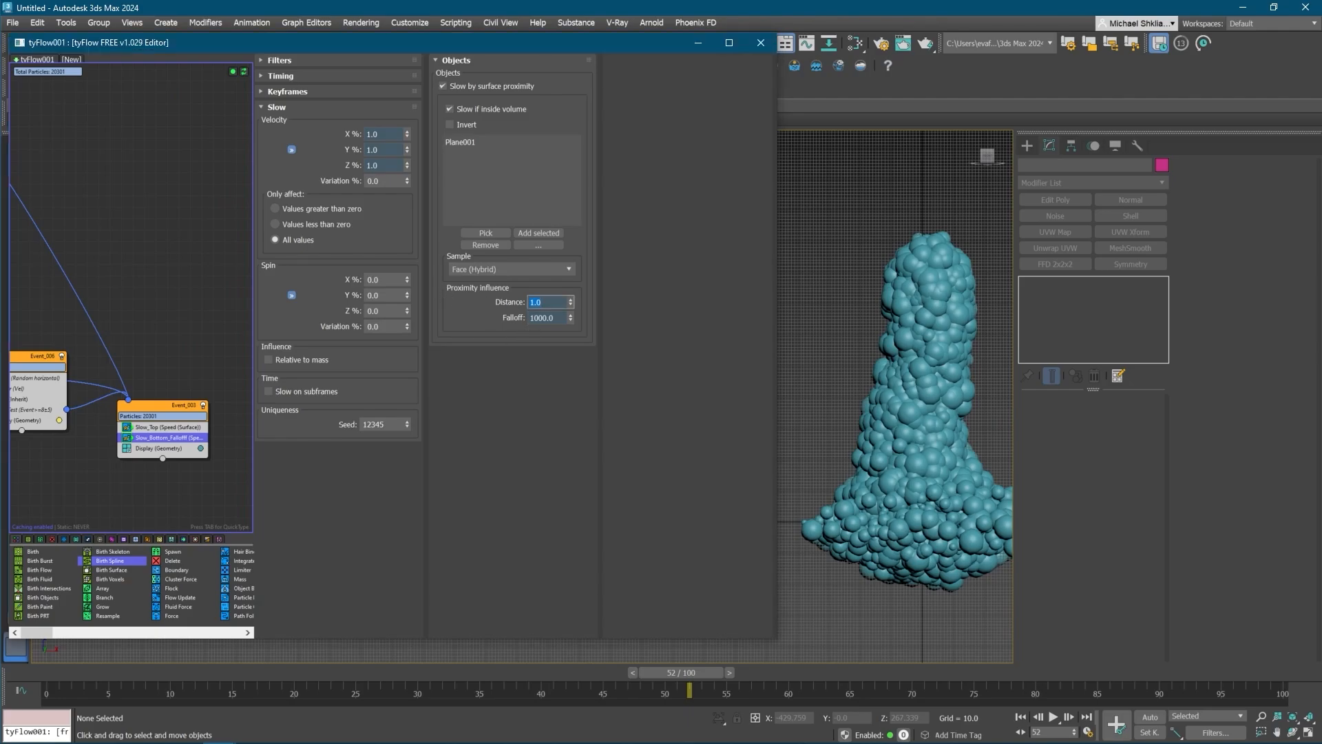
{"action": "type", "text": "50"}
{"action": "key", "text": "Return"}
{"action": "left_click", "coordinate": [175, 427]}
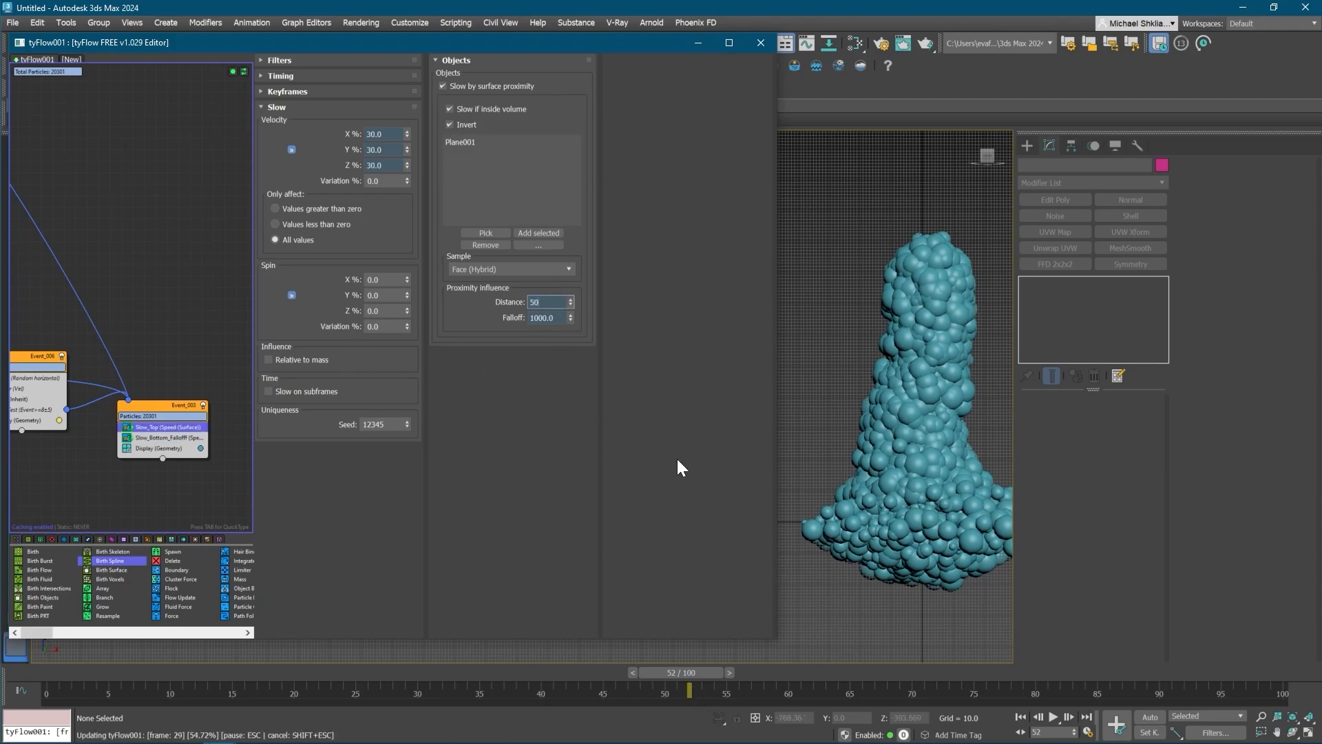
- Return to frame 0 and enable the first-knot birth event Event_004 again
{"action": "left_click_drag", "start_coordinate": [692, 673], "coordinate": [6, 600]}
{"action": "middle_click_drag", "start_coordinate": [124, 440], "coordinate": [396, 502]}
{"action": "left_click", "coordinate": [165, 470]}
{"action": "middle_click_drag", "start_coordinate": [80, 293], "coordinate": [150, 312]}
{"action": "left_click", "coordinate": [167, 274]}
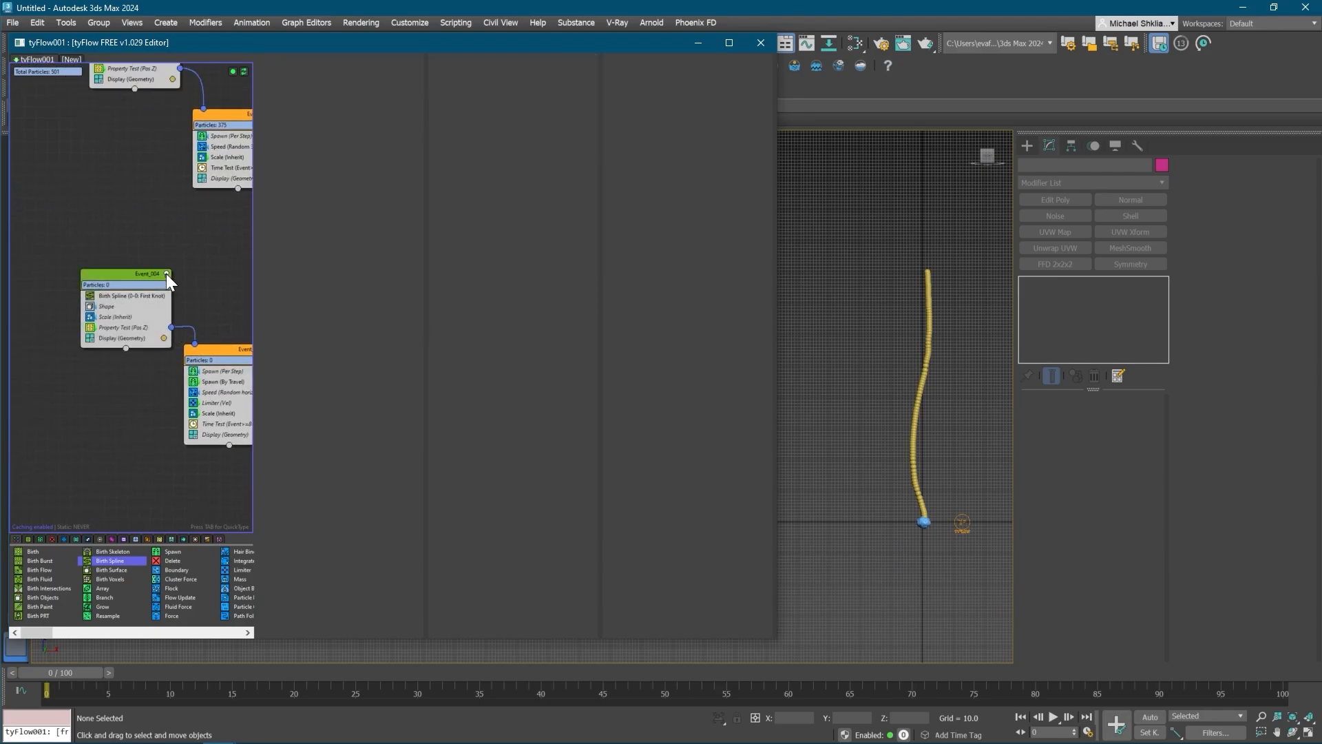
- Set the velocity to 10% on all axes of Slow_Bottom_Falloff and scrub to frame 35 to check the burst
{"action": "middle_click_drag", "start_coordinate": [234, 358], "coordinate": [54, 329]}
{"action": "middle_click_drag", "start_coordinate": [243, 424], "coordinate": [124, 390]}
{"action": "left_click", "coordinate": [204, 422]}
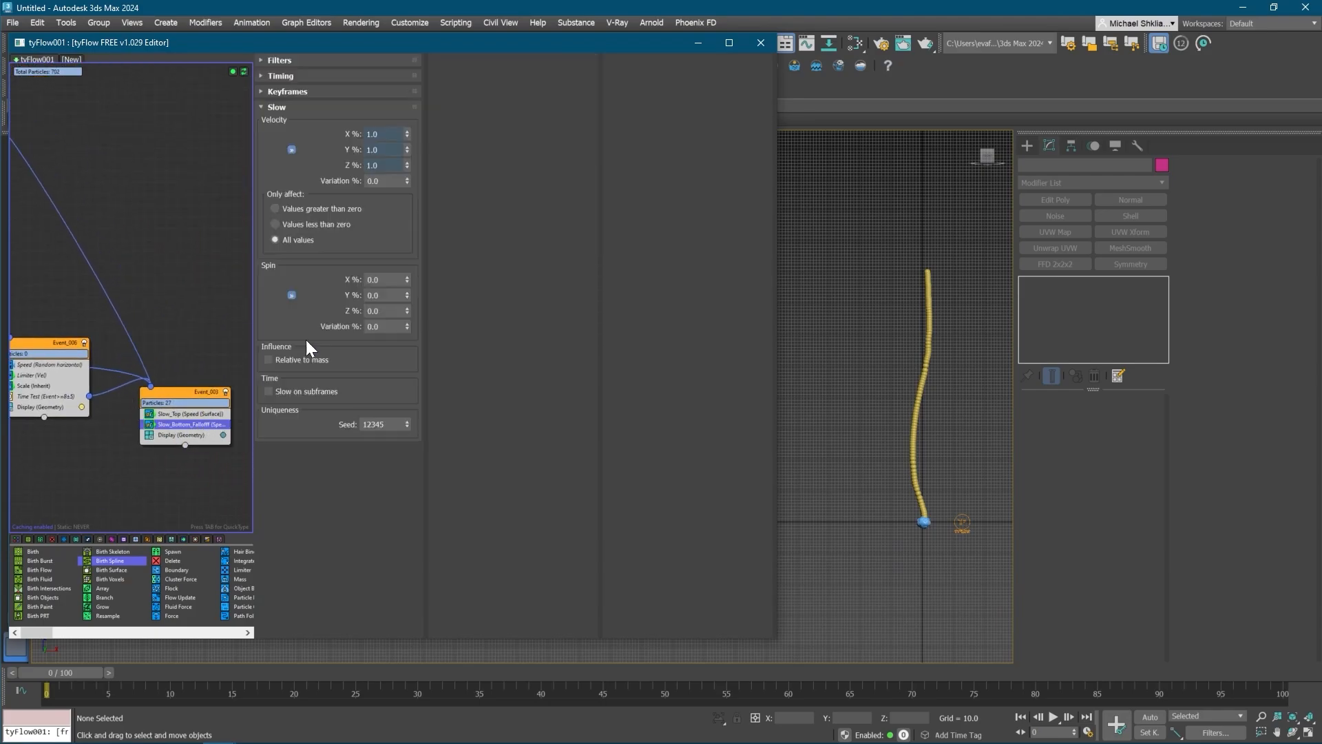
{"action": "left_click_drag", "start_coordinate": [394, 135], "coordinate": [248, 134]}
{"action": "type", "text": "10"}
{"action": "key", "text": "Return"}
{"action": "middle_click_drag", "start_coordinate": [854, 480], "coordinate": [829, 497]}
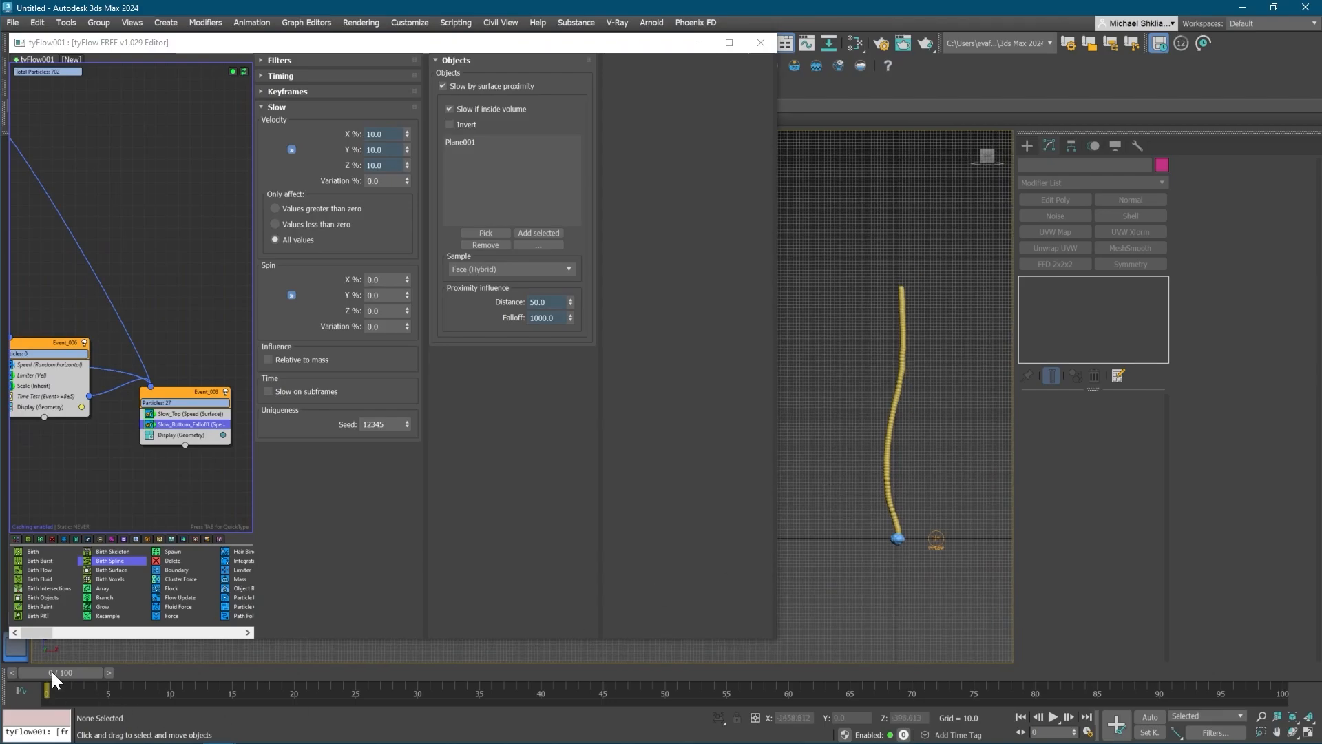
{"action": "left_click_drag", "start_coordinate": [52, 672], "coordinate": [472, 717]}
- Set the ground burst's Speed (Random horizontal) magnitude to 10 and scrub through the animation, ending at frame 0
{"action": "middle_click_drag", "start_coordinate": [84, 348], "coordinate": [196, 374]}
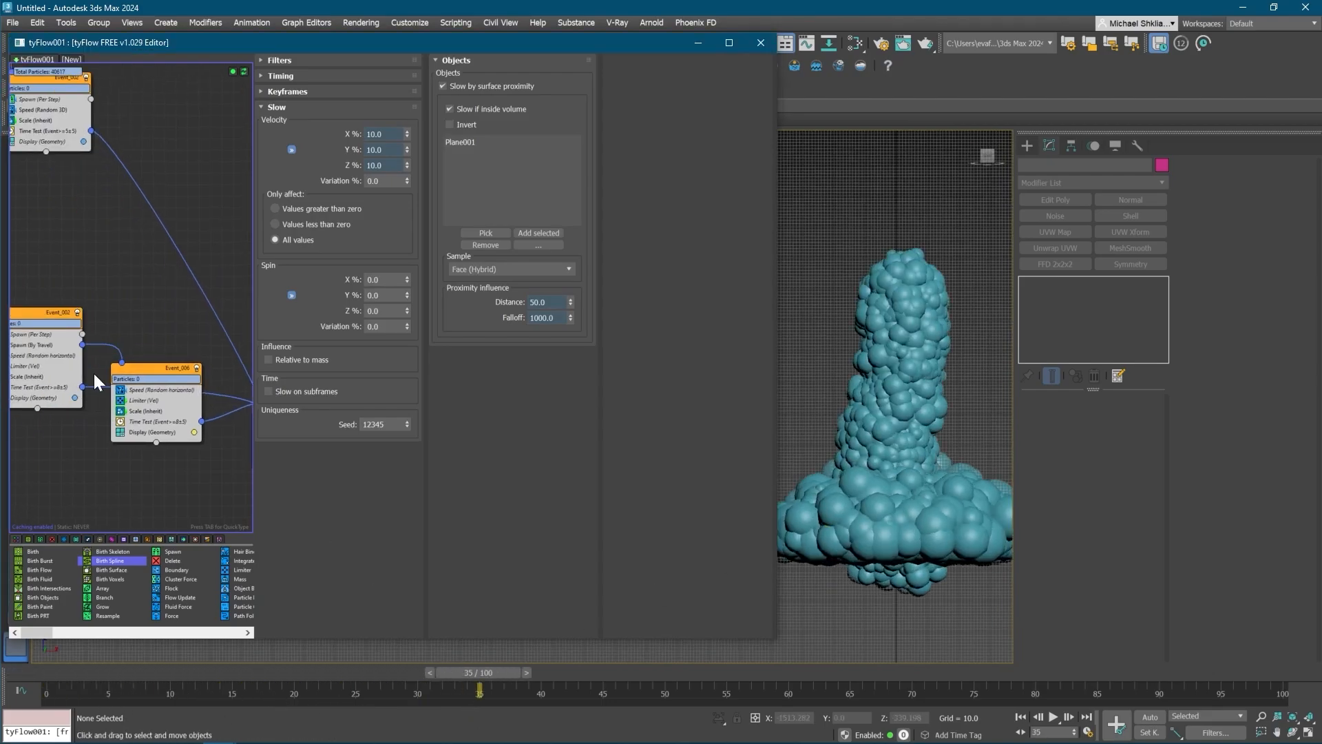
{"action": "middle_click_drag", "start_coordinate": [94, 376], "coordinate": [117, 384]}
{"action": "left_click", "coordinate": [100, 366]}
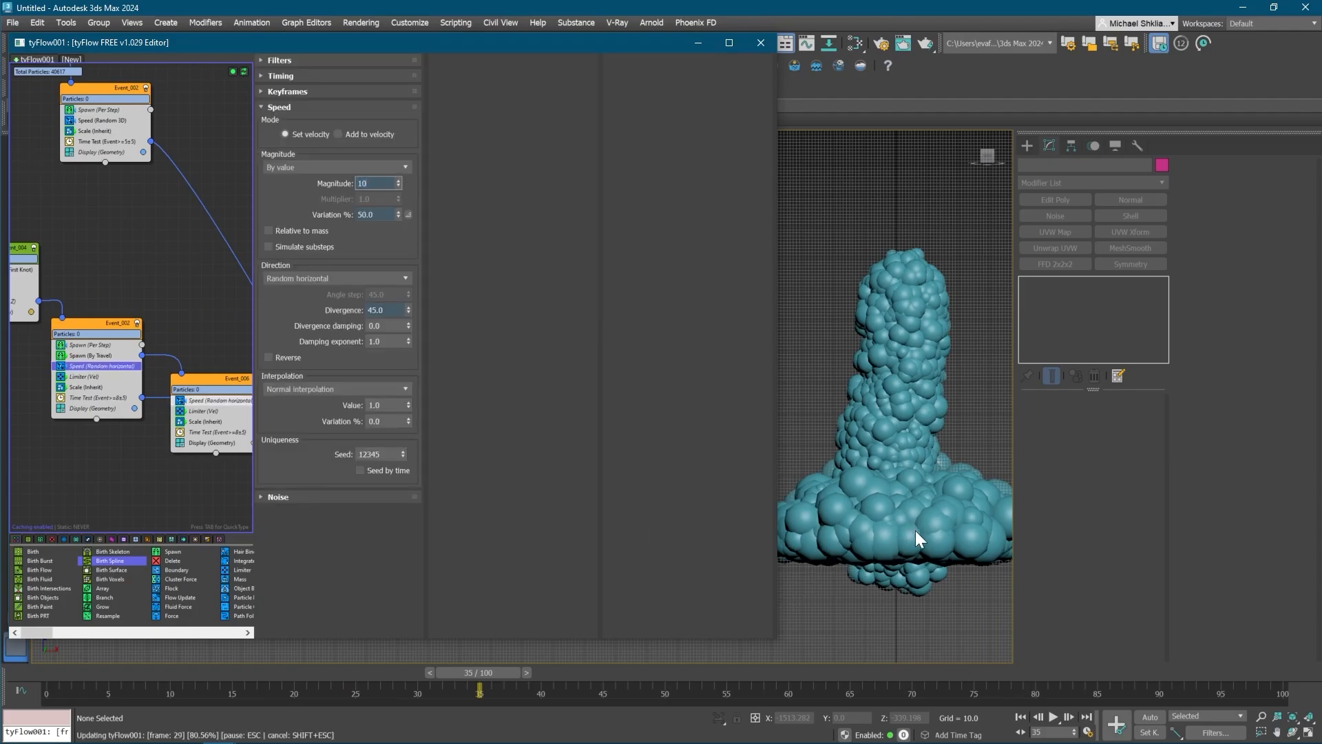
{"action": "middle_click_drag", "start_coordinate": [931, 516], "coordinate": [918, 512]}
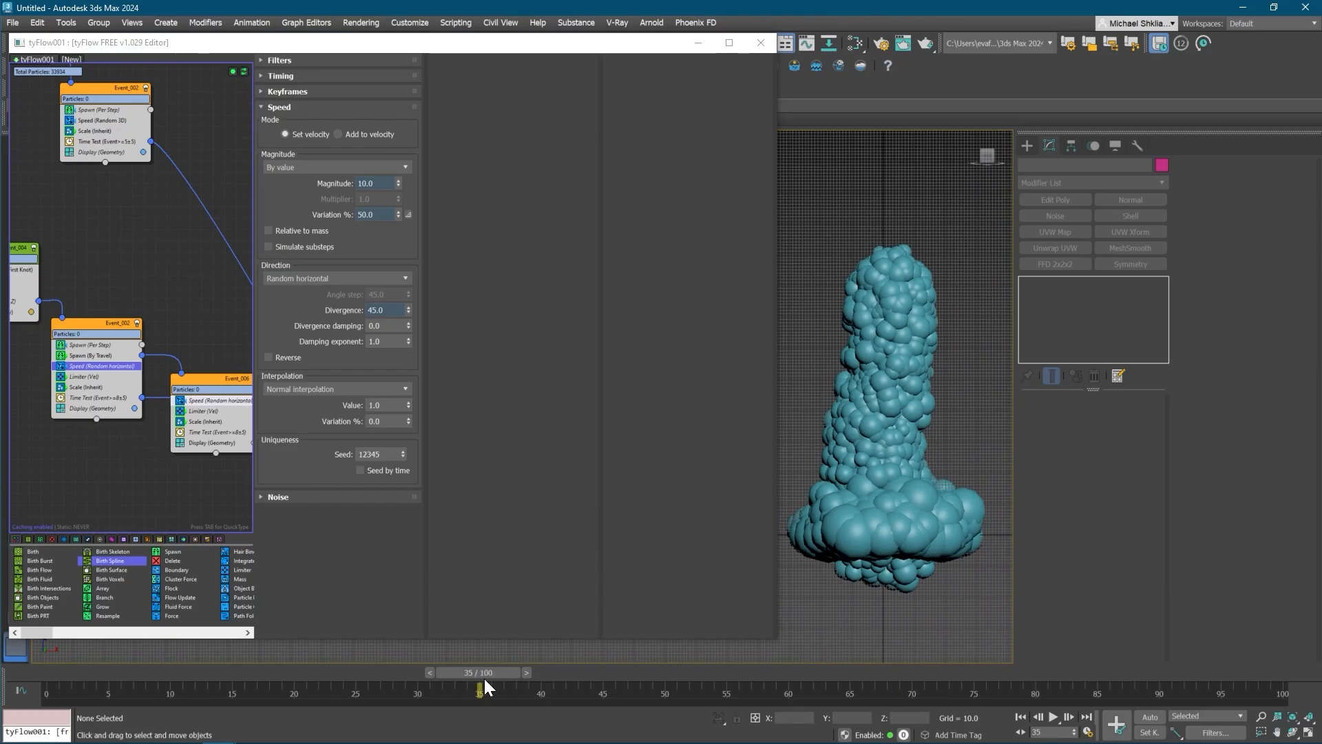
{"action": "left_click_drag", "start_coordinate": [483, 676], "coordinate": [840, 680]}
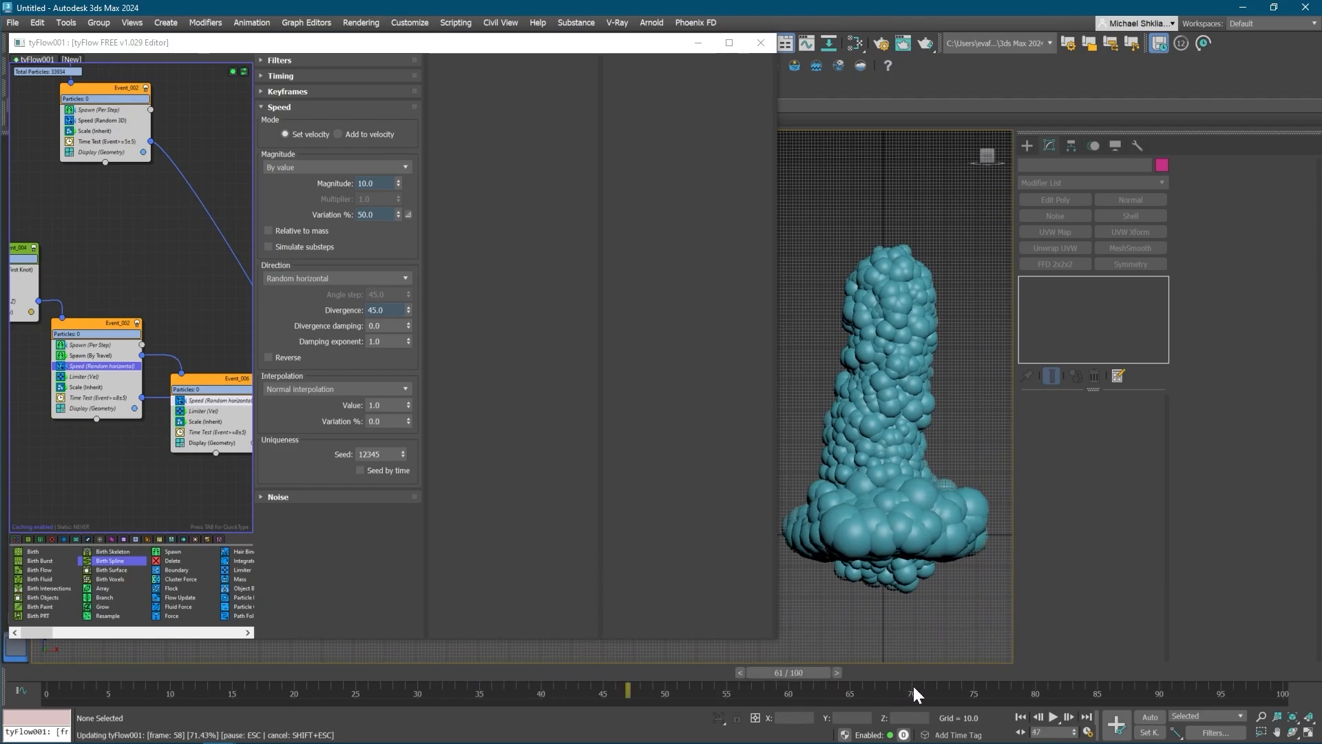
{"action": "left_click_drag", "start_coordinate": [943, 683], "coordinate": [59, 644]}
- Add a Spawn operator above the Speed operator in the ground burst event
{"action": "middle_click_drag", "start_coordinate": [124, 374], "coordinate": [128, 370]}
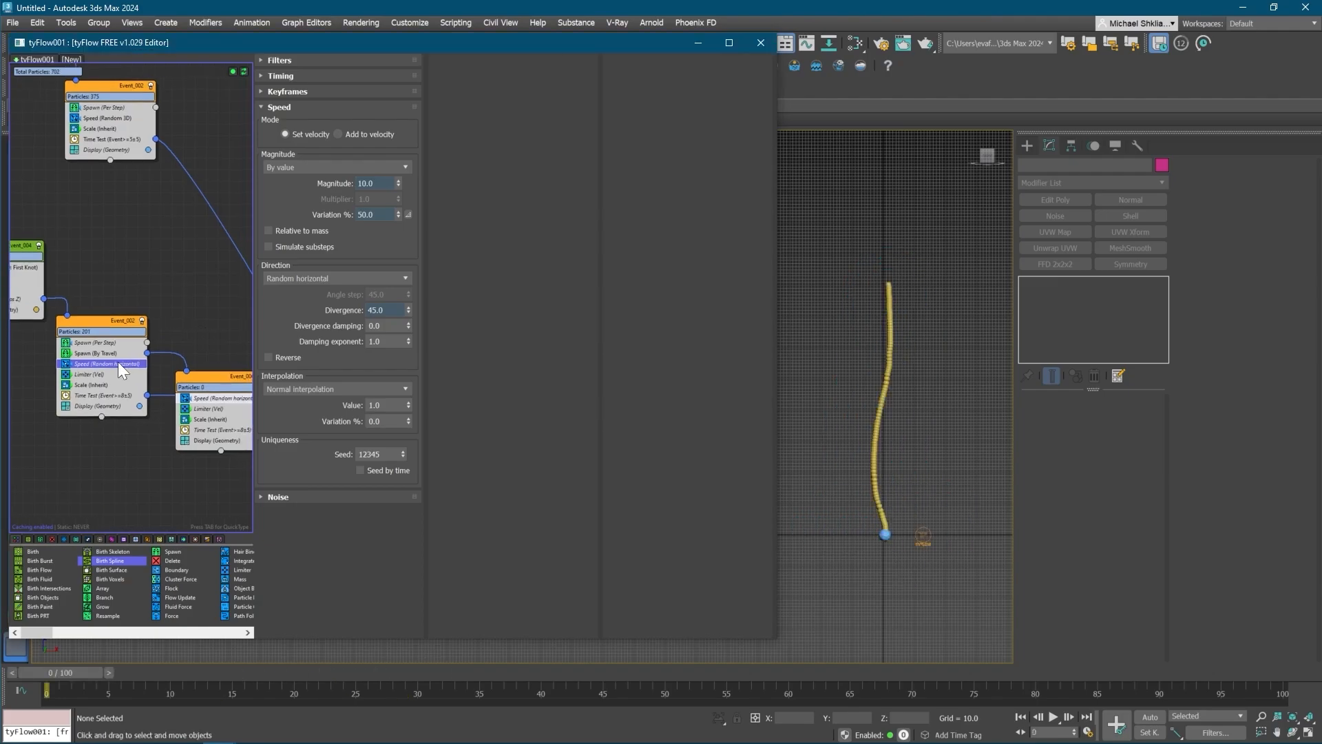
{"action": "key", "text": "Tab"}
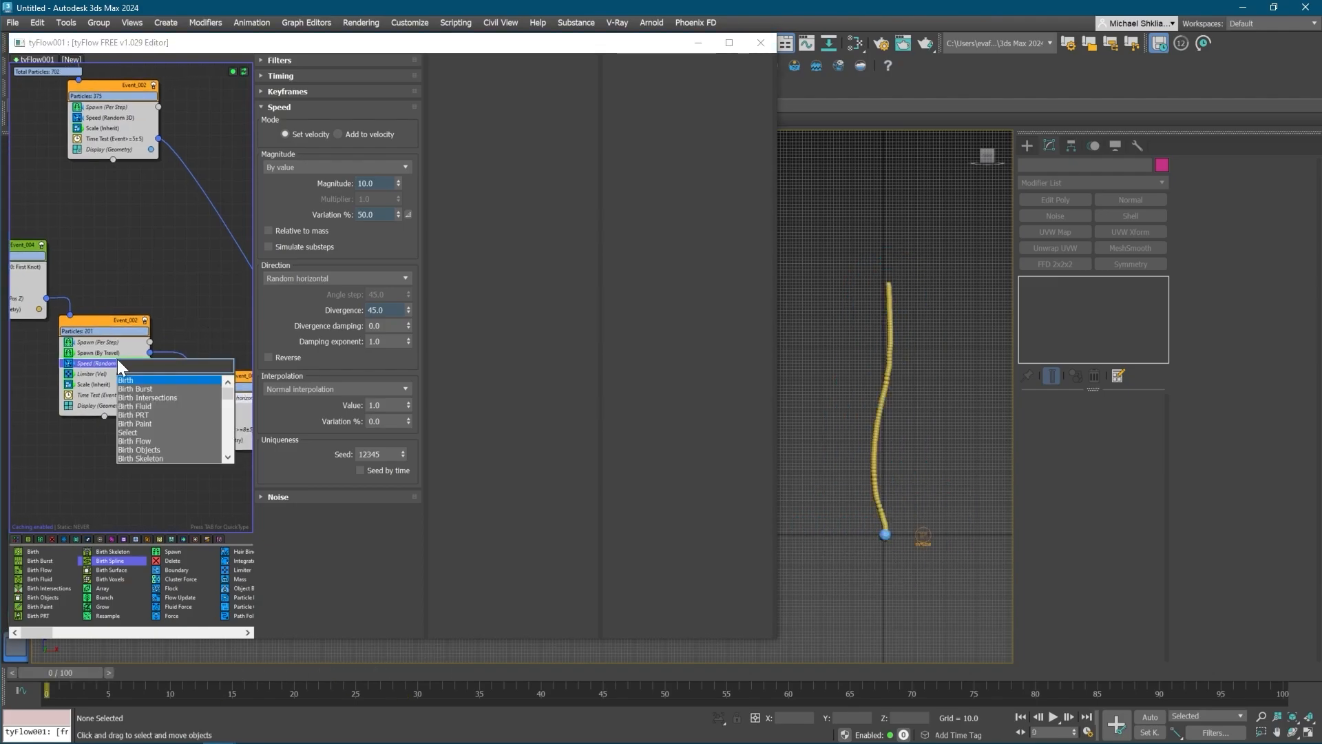
{"action": "type", "text": "spawn"}
{"action": "key", "text": "Return"}
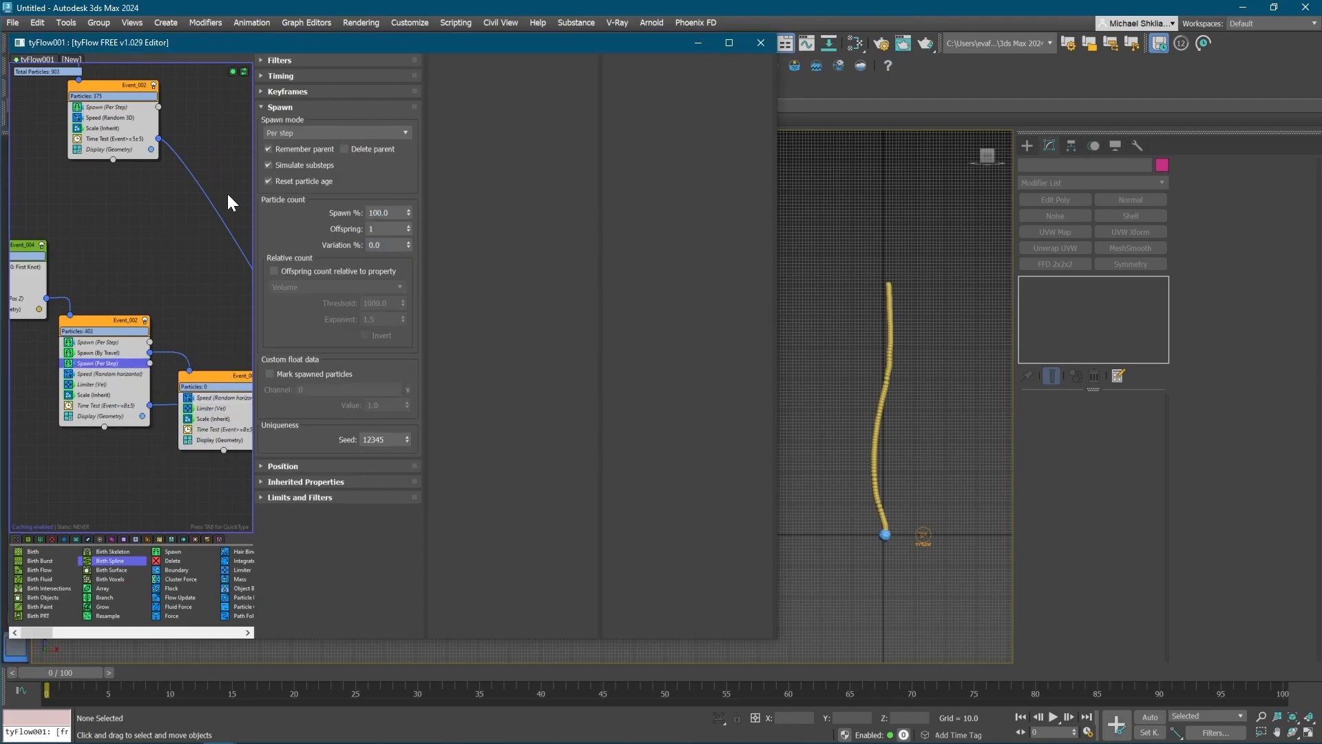
- Add a filter to the new Spawn operator and look through its timing options without choosing one
{"action": "middle_click_drag", "start_coordinate": [225, 192], "coordinate": [206, 187]}
{"action": "left_click", "coordinate": [292, 60]}
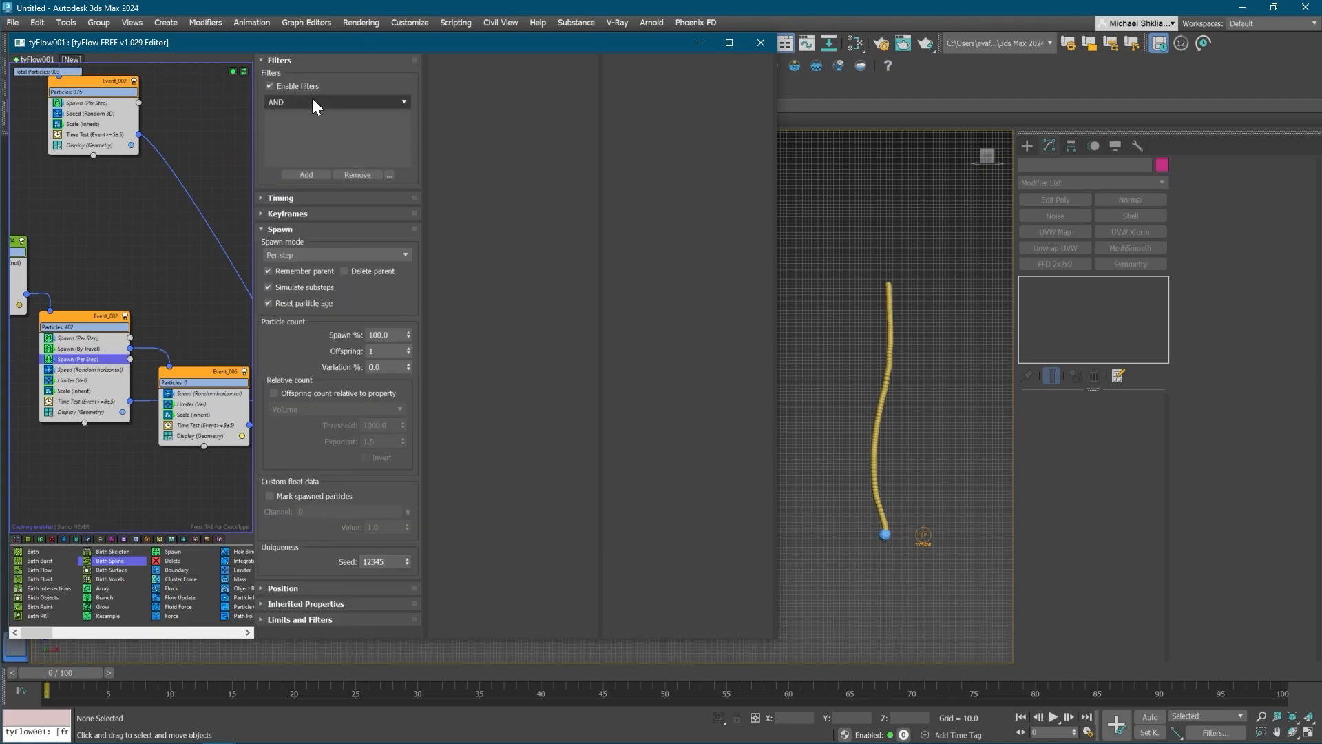
{"action": "left_click", "coordinate": [312, 98]}
{"action": "left_click", "coordinate": [312, 97]}
{"action": "left_click", "coordinate": [306, 174]}
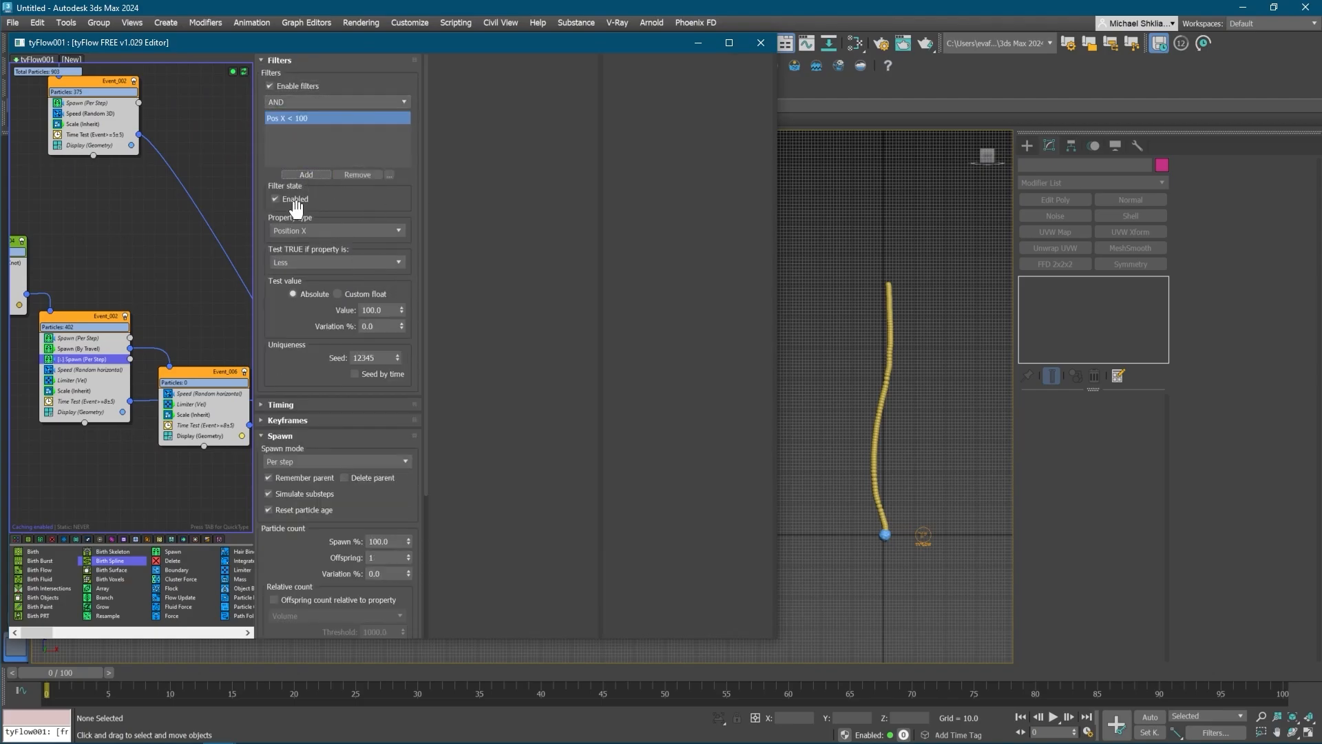
{"action": "right_click", "coordinate": [66, 360]}
{"action": "mouse_move", "coordinate": [131, 450]}
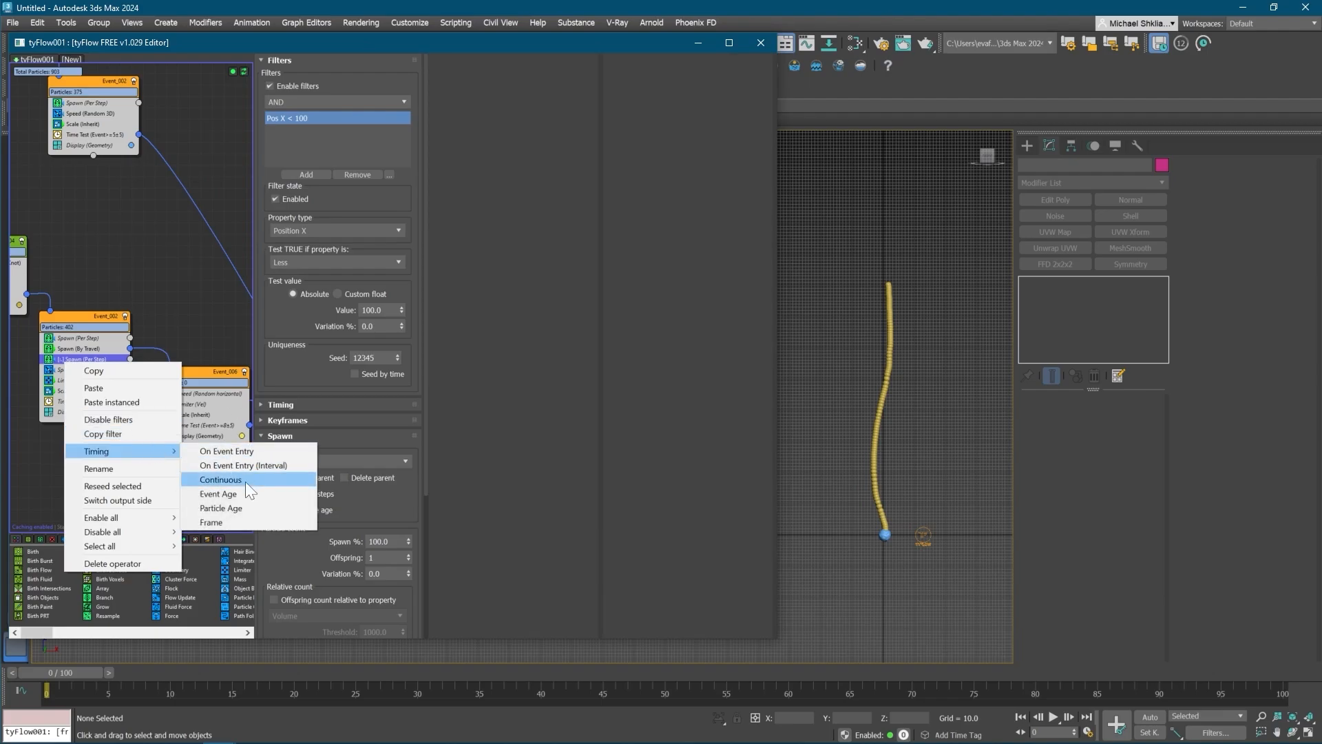
{"action": "left_click", "coordinate": [535, 396]}
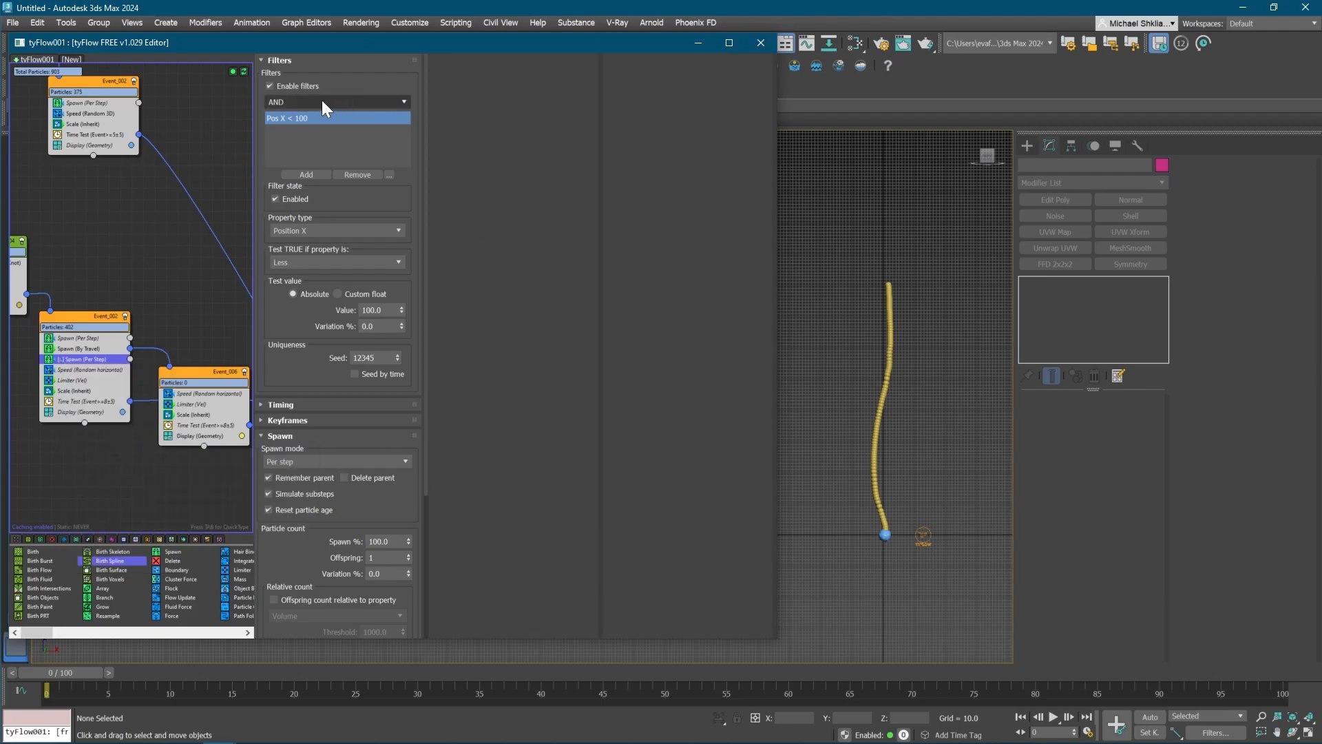
- Set the Spawn filter to pass only particles whose Scale Z is greater than 1500
{"action": "left_click", "coordinate": [324, 230]}
{"action": "left_click", "coordinate": [321, 424]}
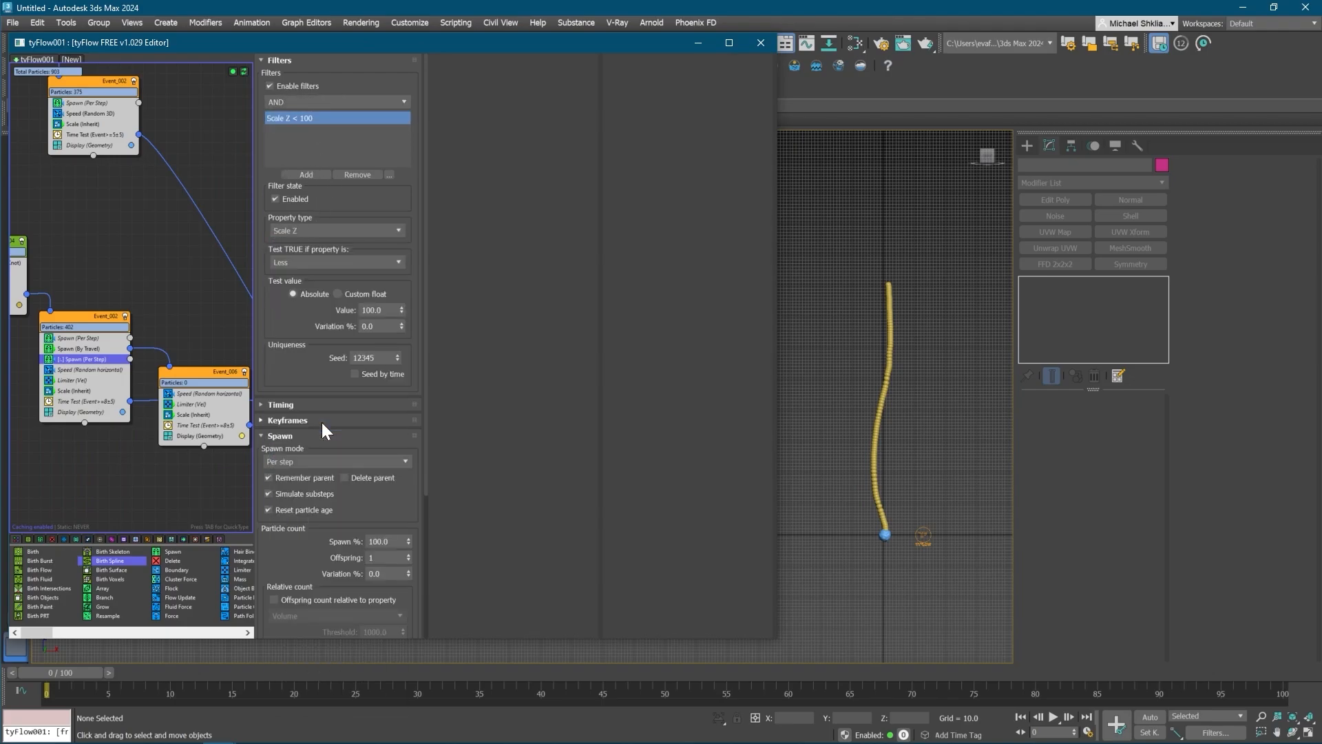
{"action": "left_click", "coordinate": [316, 261]}
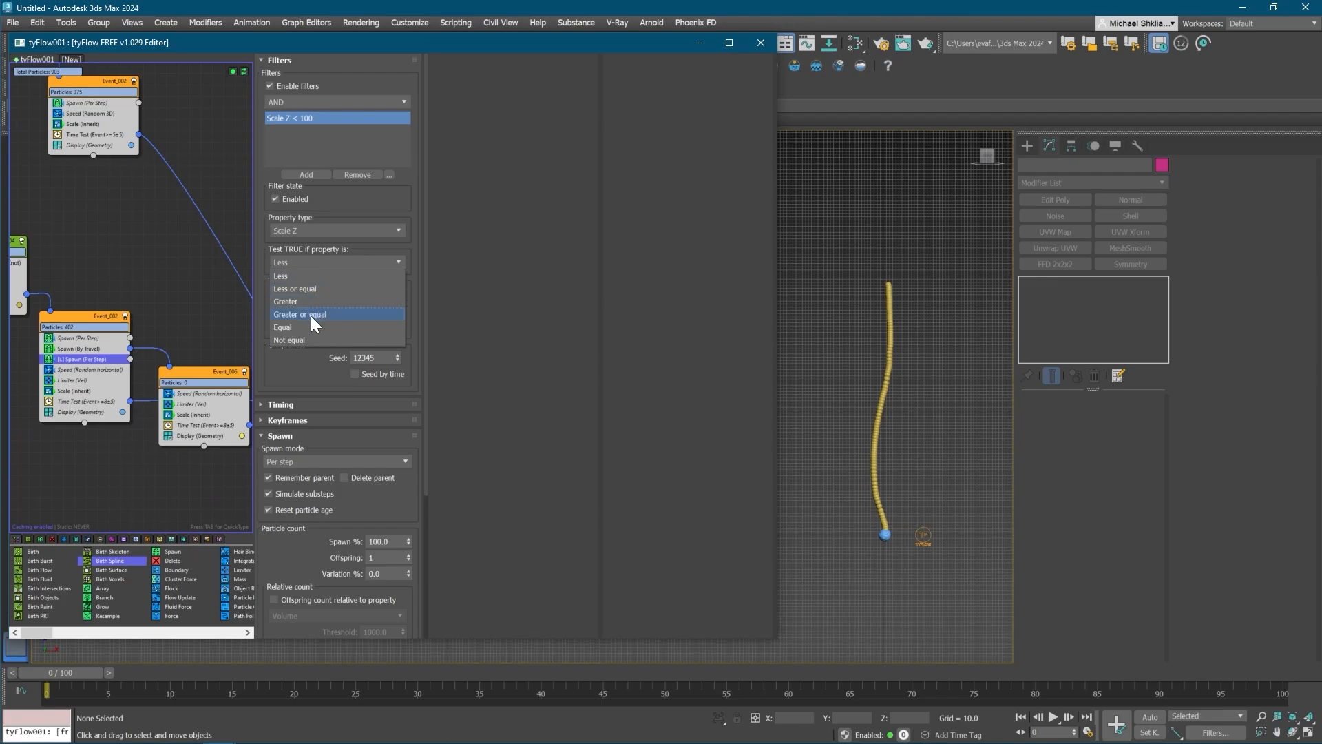
{"action": "left_click", "coordinate": [312, 303]}
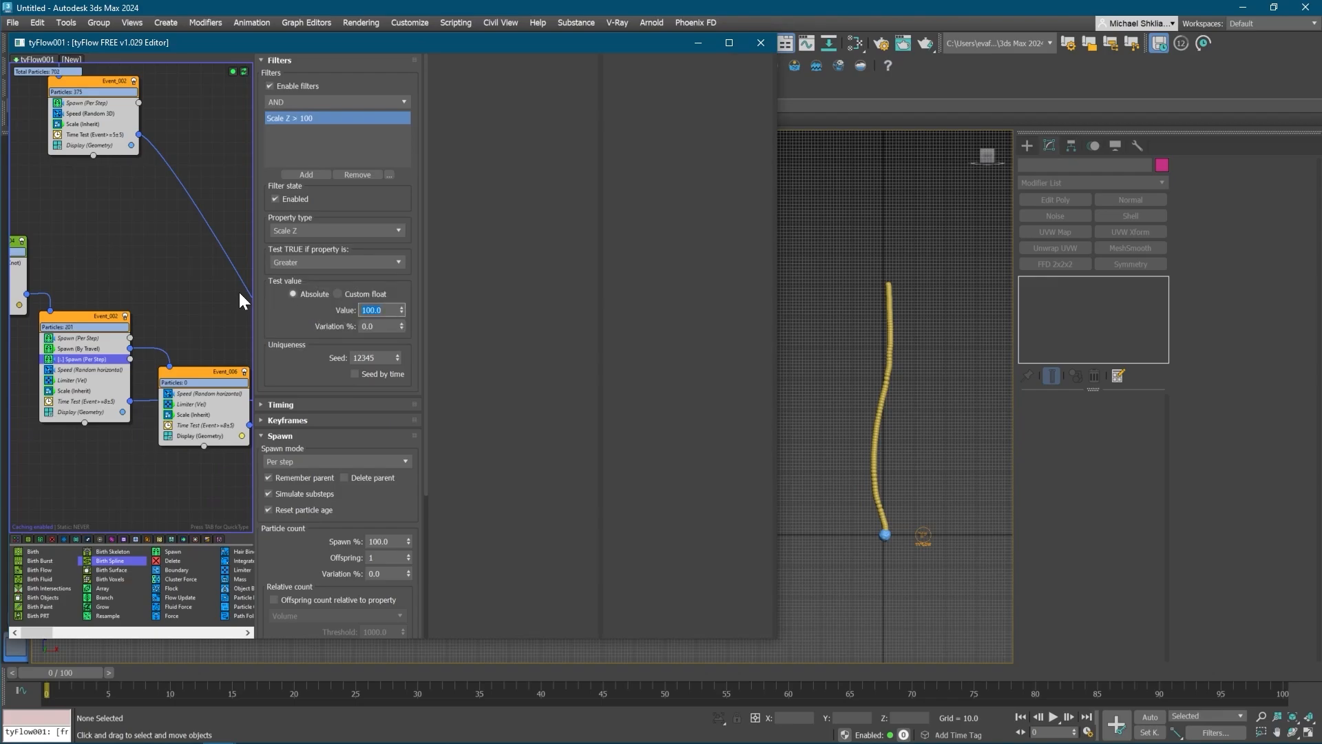
{"action": "type", "text": "1500"}
{"action": "key", "text": "Return"}
- Add a Display Data operator to the ground burst event and have it show particle scale
{"action": "middle_click_drag", "start_coordinate": [69, 390], "coordinate": [81, 390]}
{"action": "key", "text": "Tab"}
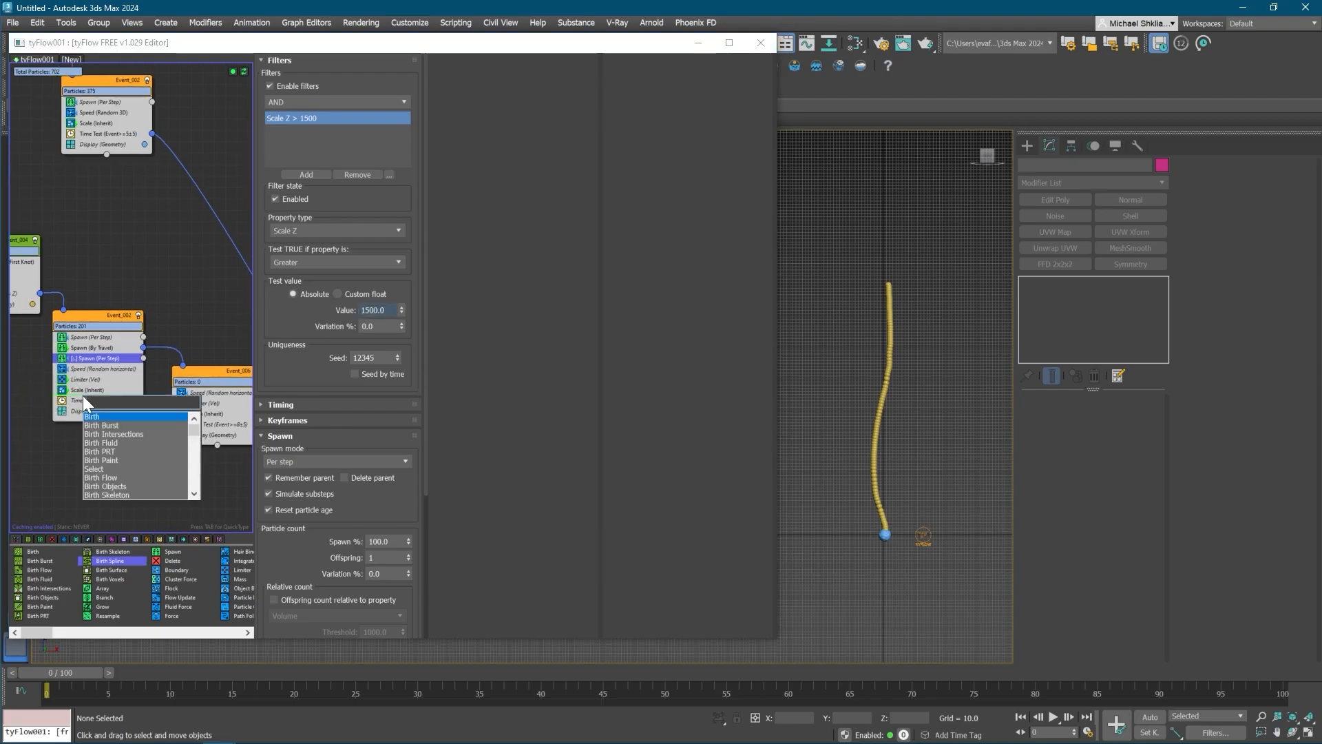
{"action": "type", "text": "data"}
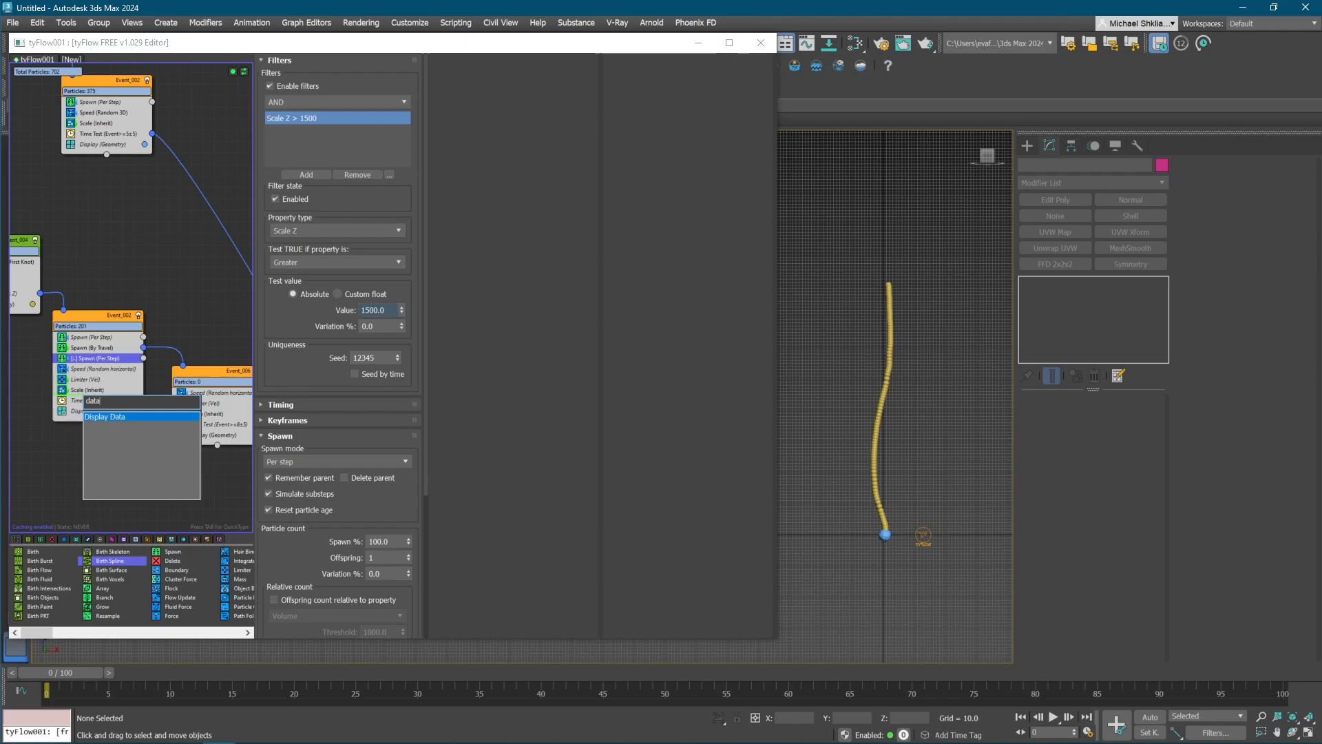
{"action": "key", "text": "Return"}
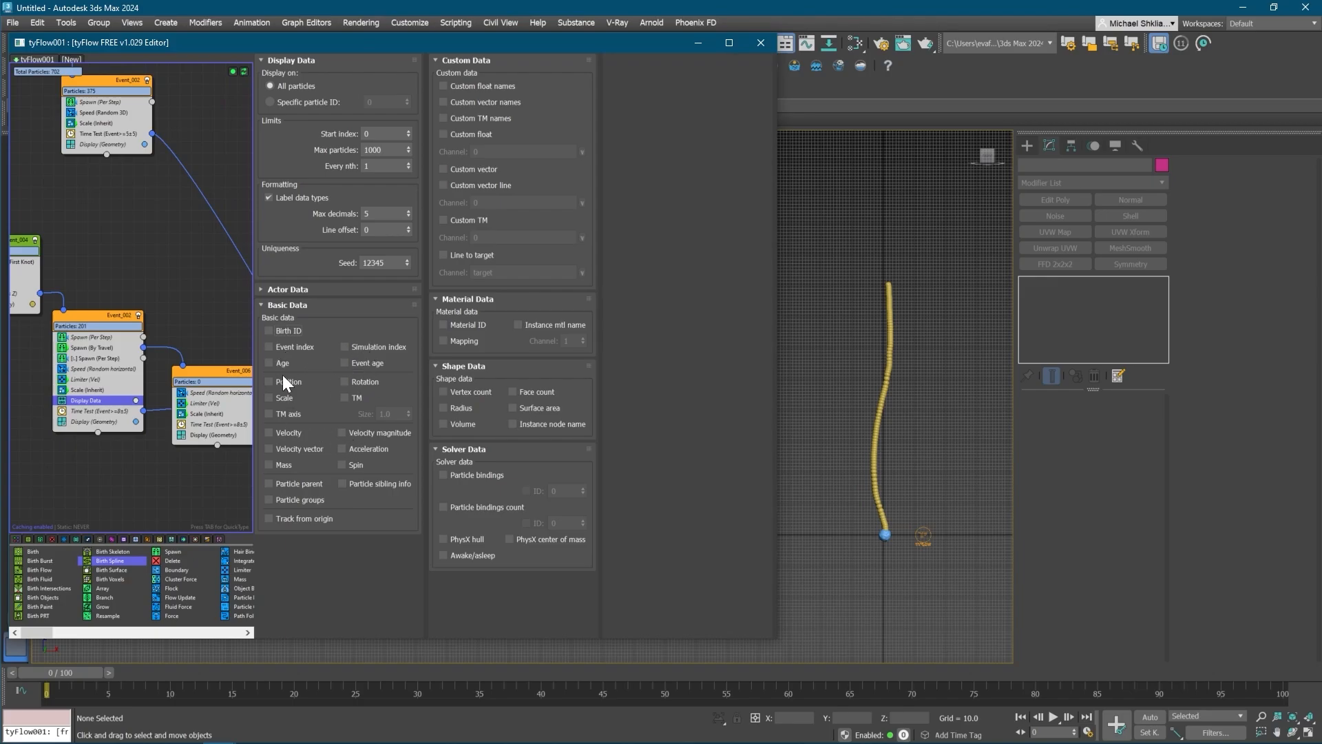
{"action": "left_click", "coordinate": [280, 397]}
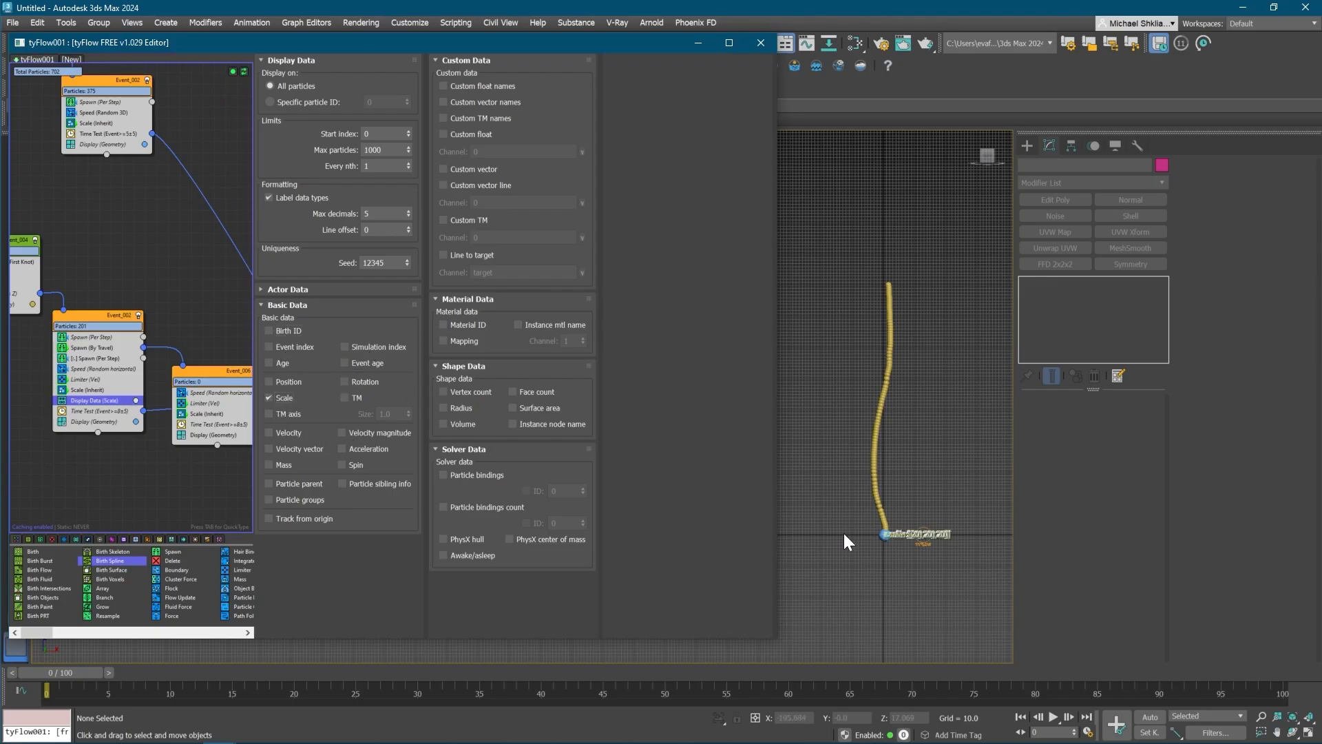
- Scrub to frame 8 and examine the scale values displayed on the ground burst particles up close
{"action": "scroll", "coordinate": [867, 507], "scroll_direction": "up", "scroll_amount": 4}
{"action": "middle_click_drag", "start_coordinate": [898, 487], "coordinate": [875, 502]}
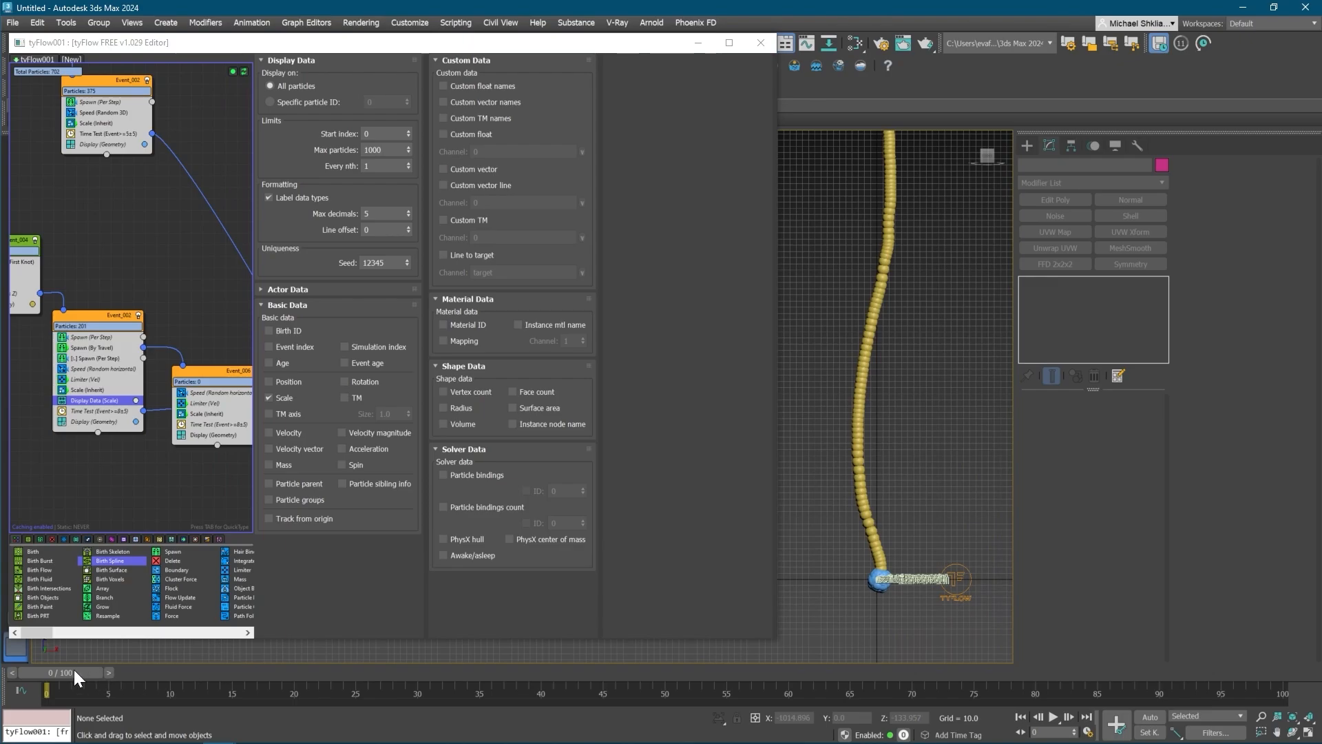
{"action": "left_click_drag", "start_coordinate": [73, 669], "coordinate": [173, 675]}
{"action": "scroll", "coordinate": [916, 511], "scroll_direction": "up", "scroll_amount": 8}
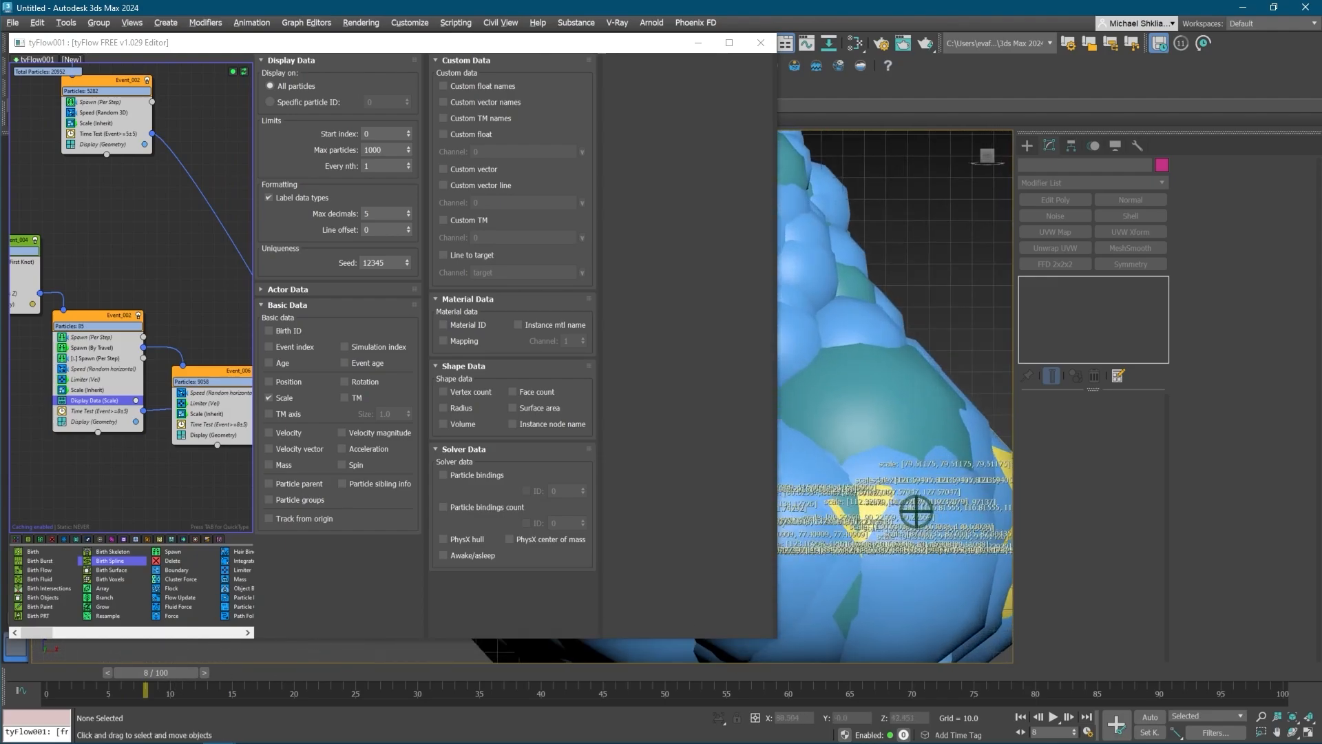
{"action": "scroll", "coordinate": [916, 511], "scroll_direction": "up", "scroll_amount": 3}
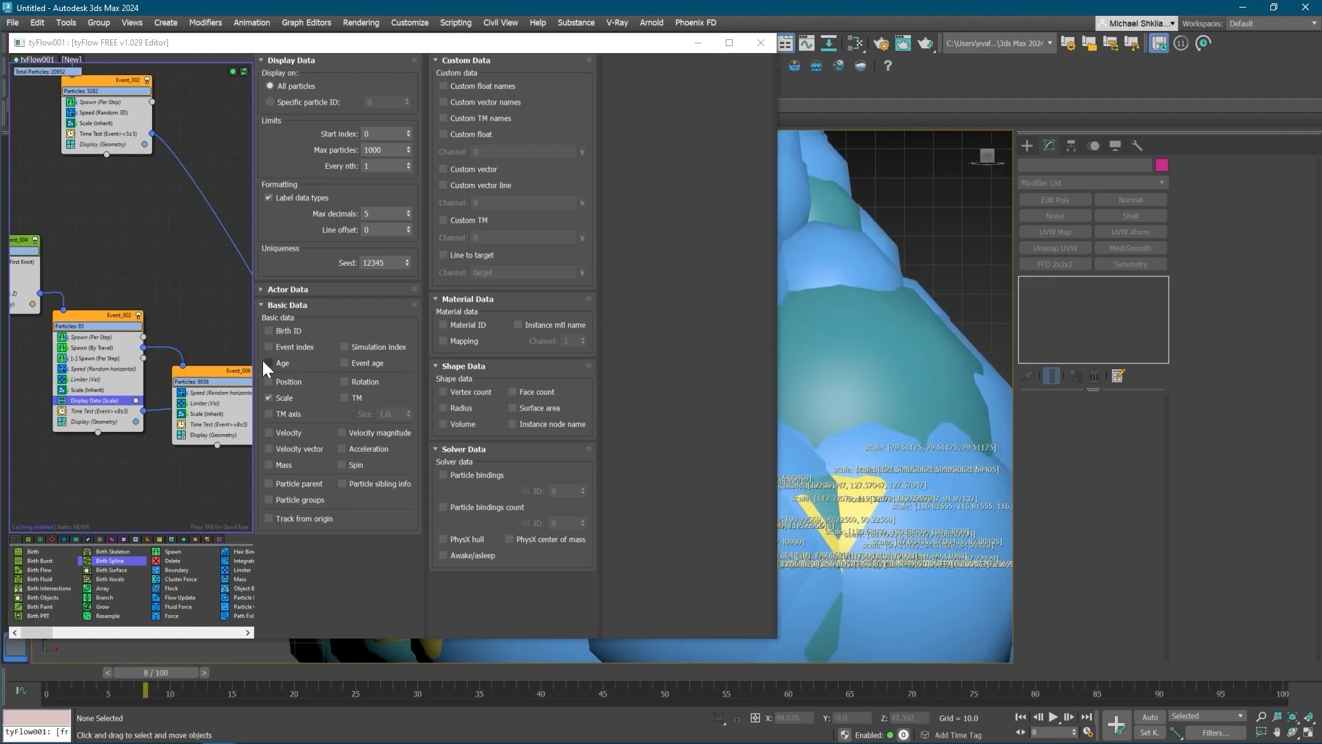
- Set the ground burst's filtered Spawn to test for Scale Z greater than 300 and connect its output to Event_006
{"action": "left_click", "coordinate": [93, 359]}
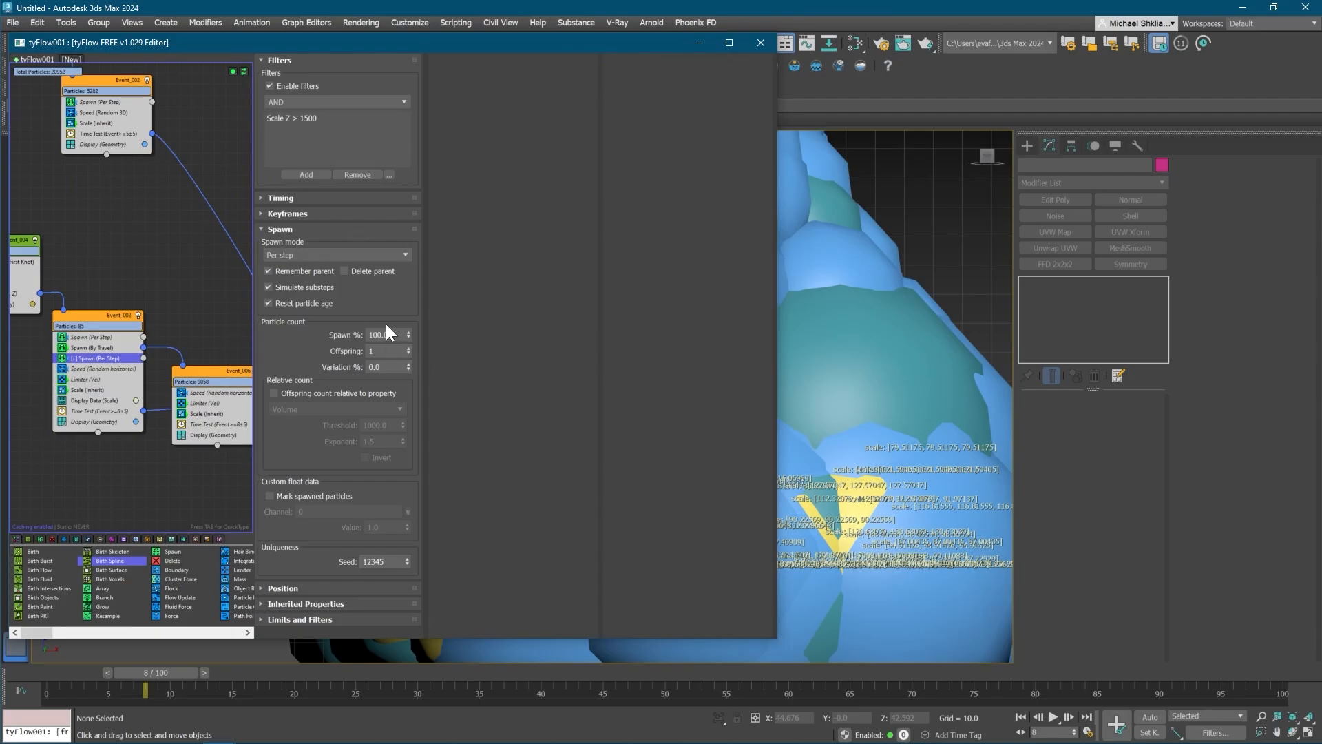
{"action": "left_click", "coordinate": [318, 118]}
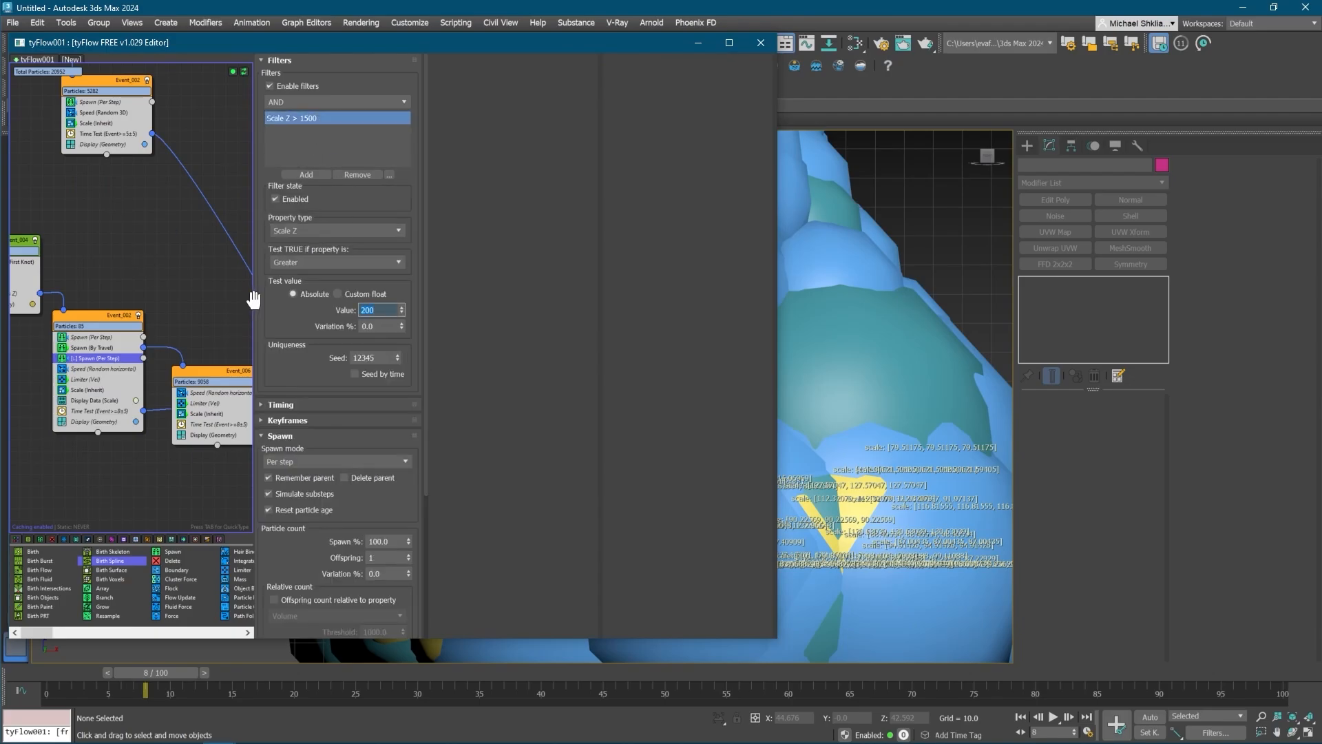
{"action": "type", "text": "300"}
{"action": "key", "text": "Return"}
{"action": "left_click_drag", "start_coordinate": [184, 369], "coordinate": [182, 366]}
- Disable the ground burst's Display Data operator and review the explosion between frames 8 and 68
{"action": "left_click", "coordinate": [62, 401]}
{"action": "scroll", "coordinate": [900, 551], "scroll_direction": "down", "scroll_amount": 5}
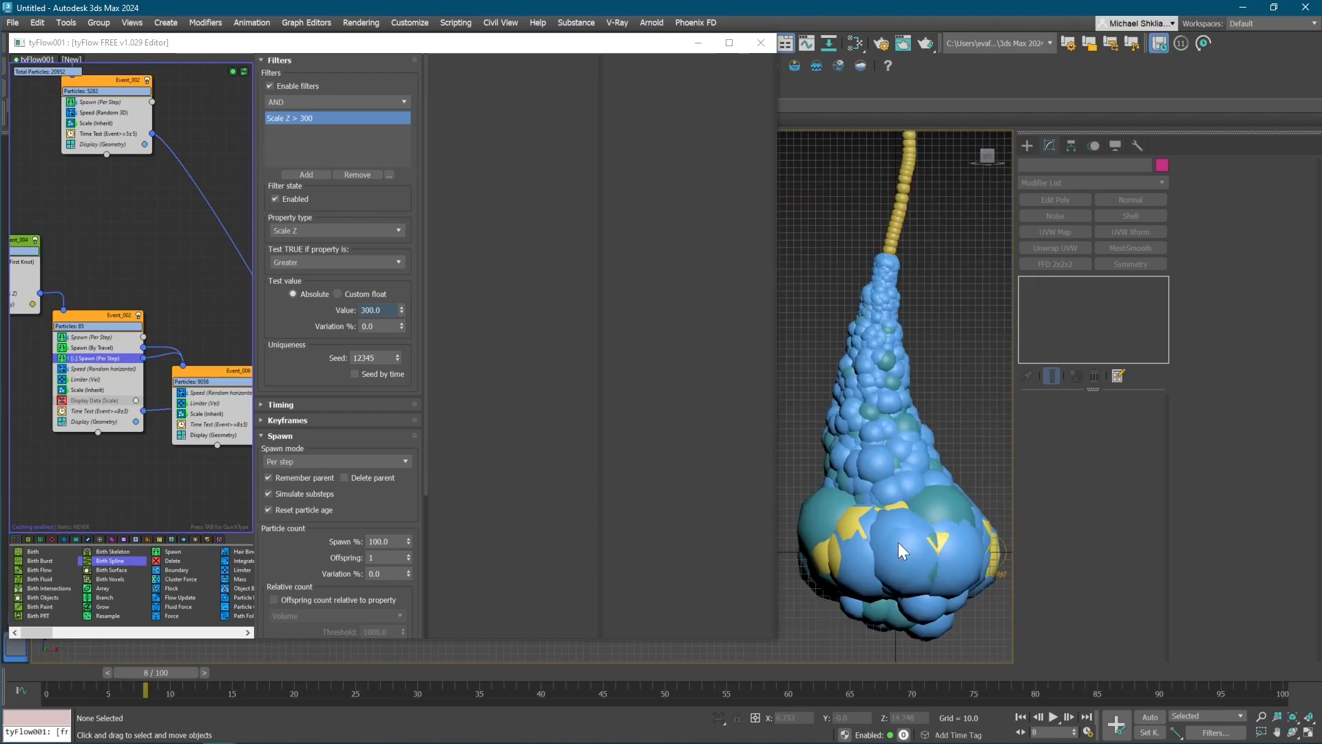
{"action": "middle_click_drag", "start_coordinate": [697, 530], "coordinate": [632, 523]}
{"action": "left_click_drag", "start_coordinate": [156, 676], "coordinate": [897, 651]}
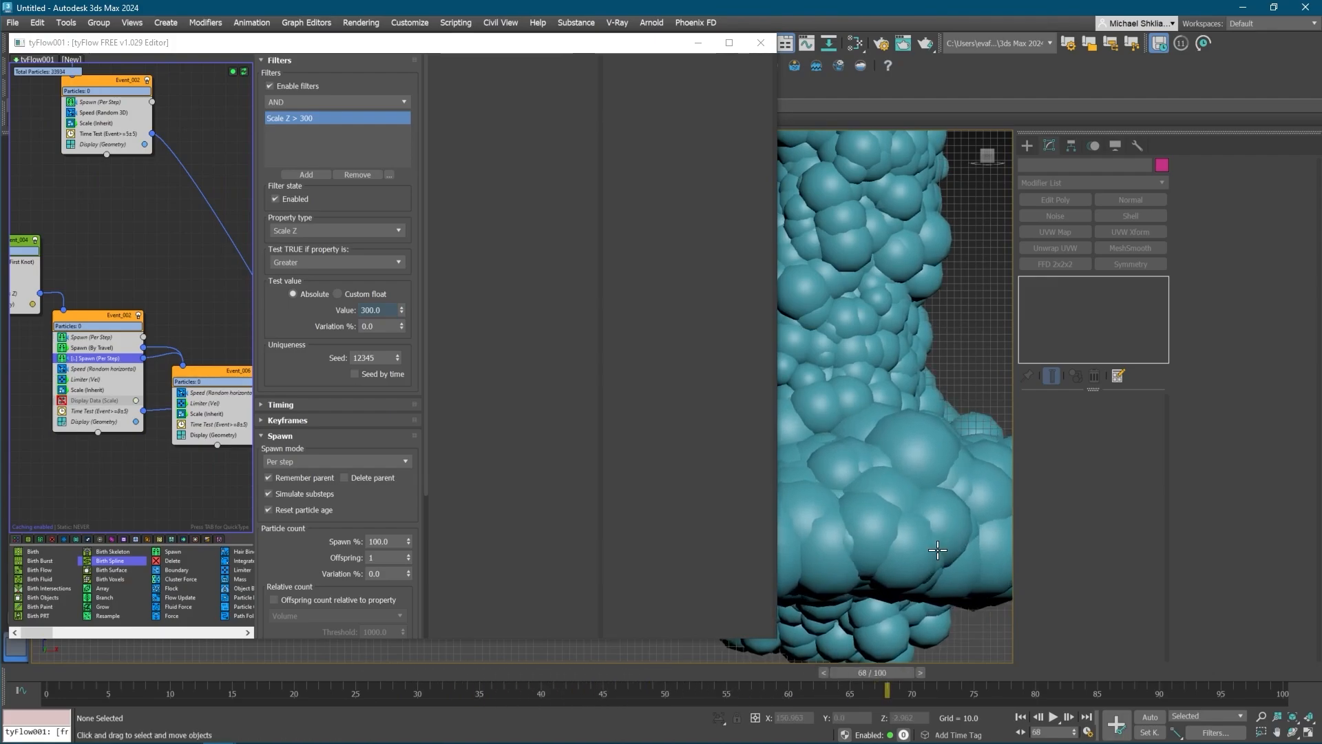
{"action": "scroll", "coordinate": [937, 549], "scroll_direction": "down", "scroll_amount": 8}
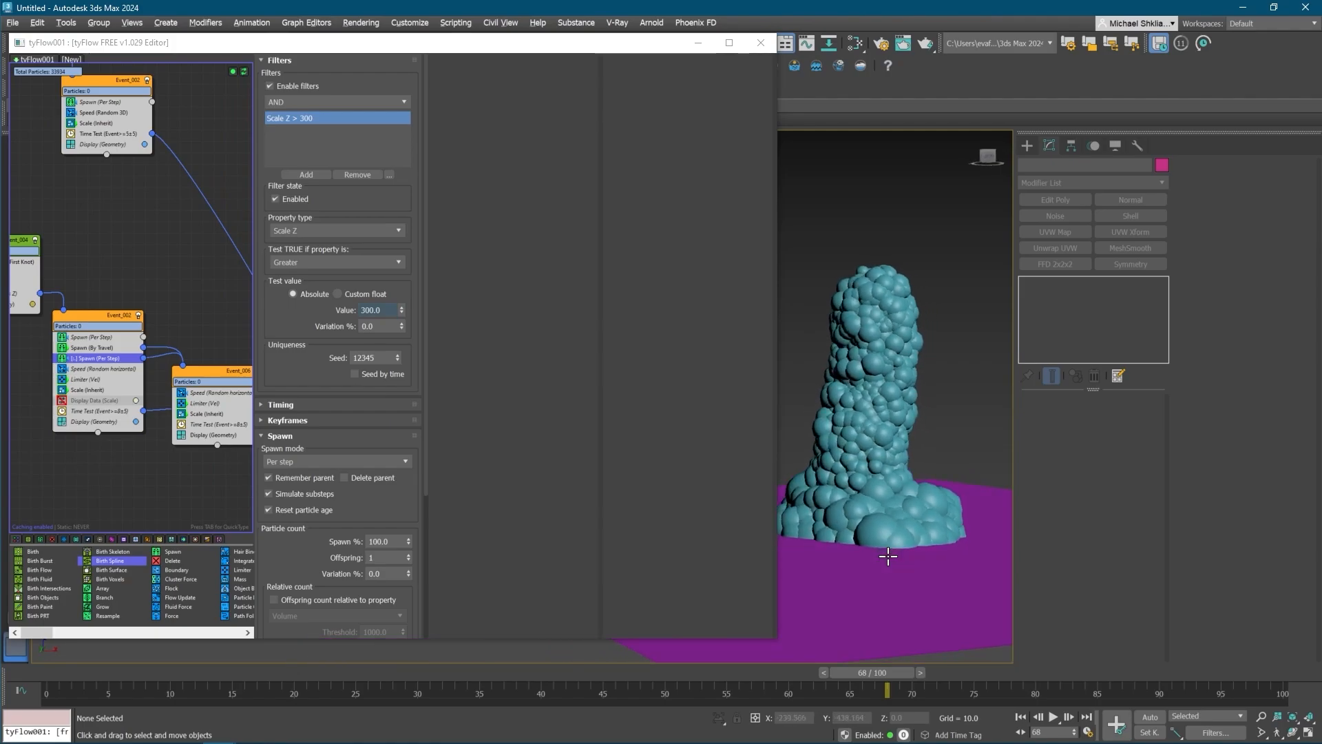
{"action": "left_click_drag", "start_coordinate": [867, 673], "coordinate": [303, 655]}
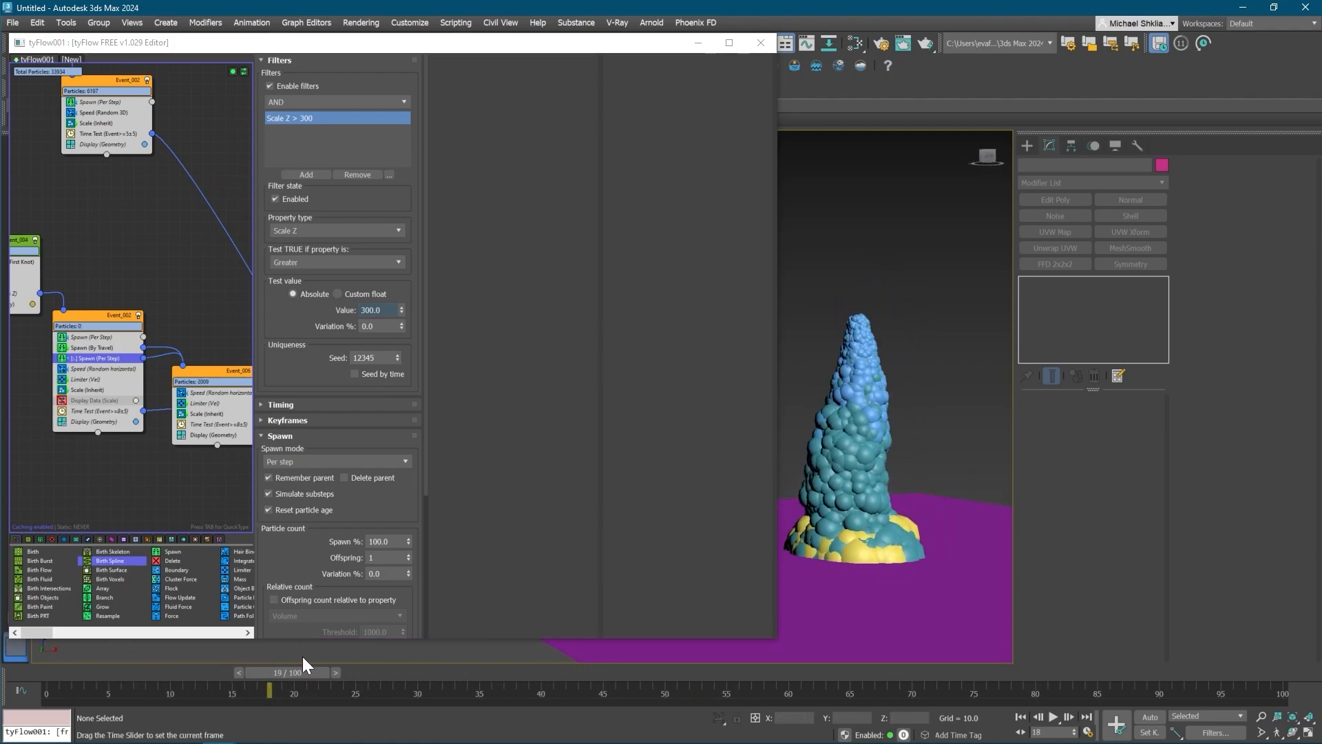
- Disable the By Travel Spawn, set the filtered Spawn's Scale Z threshold to 100 and check frames 7 to 31
{"action": "left_click", "coordinate": [62, 348]}
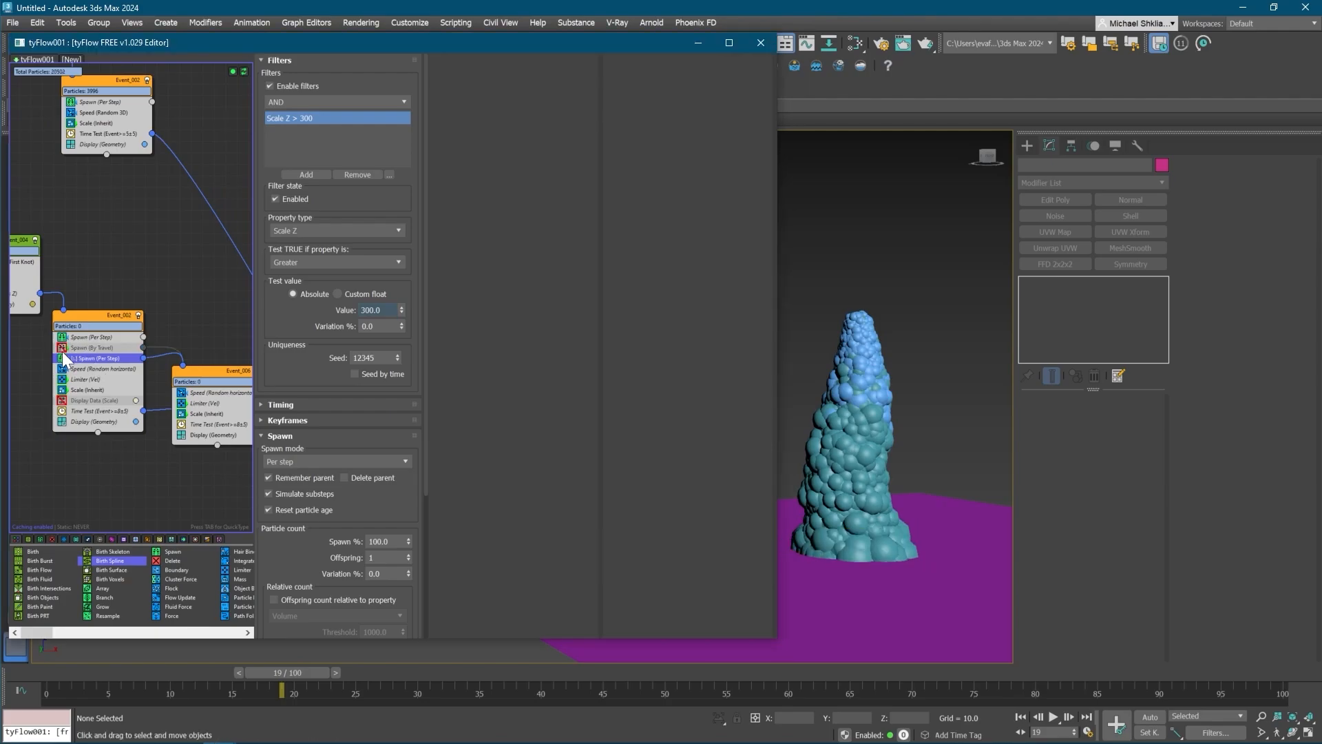
{"action": "left_click_drag", "start_coordinate": [285, 675], "coordinate": [431, 672]}
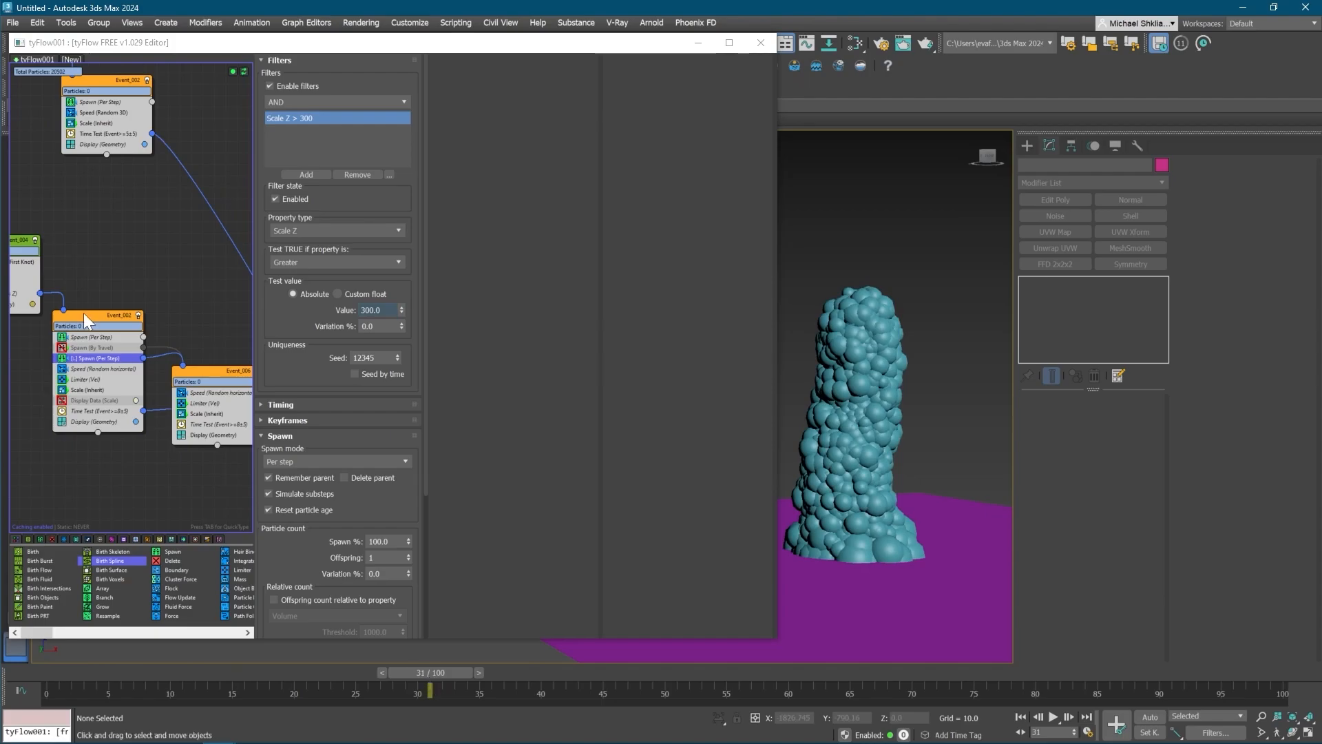
{"action": "left_click", "coordinate": [241, 342]}
{"action": "left_click", "coordinate": [376, 326]}
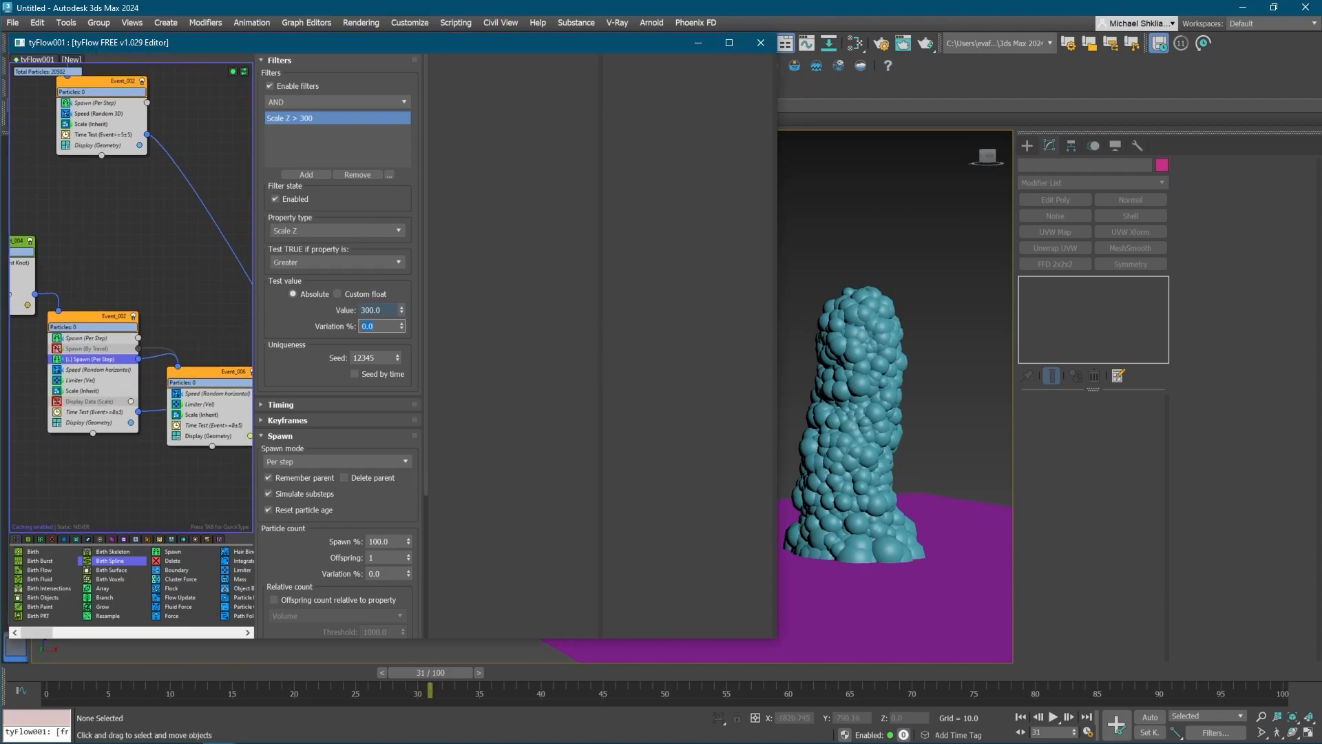
{"action": "key", "text": "Return"}
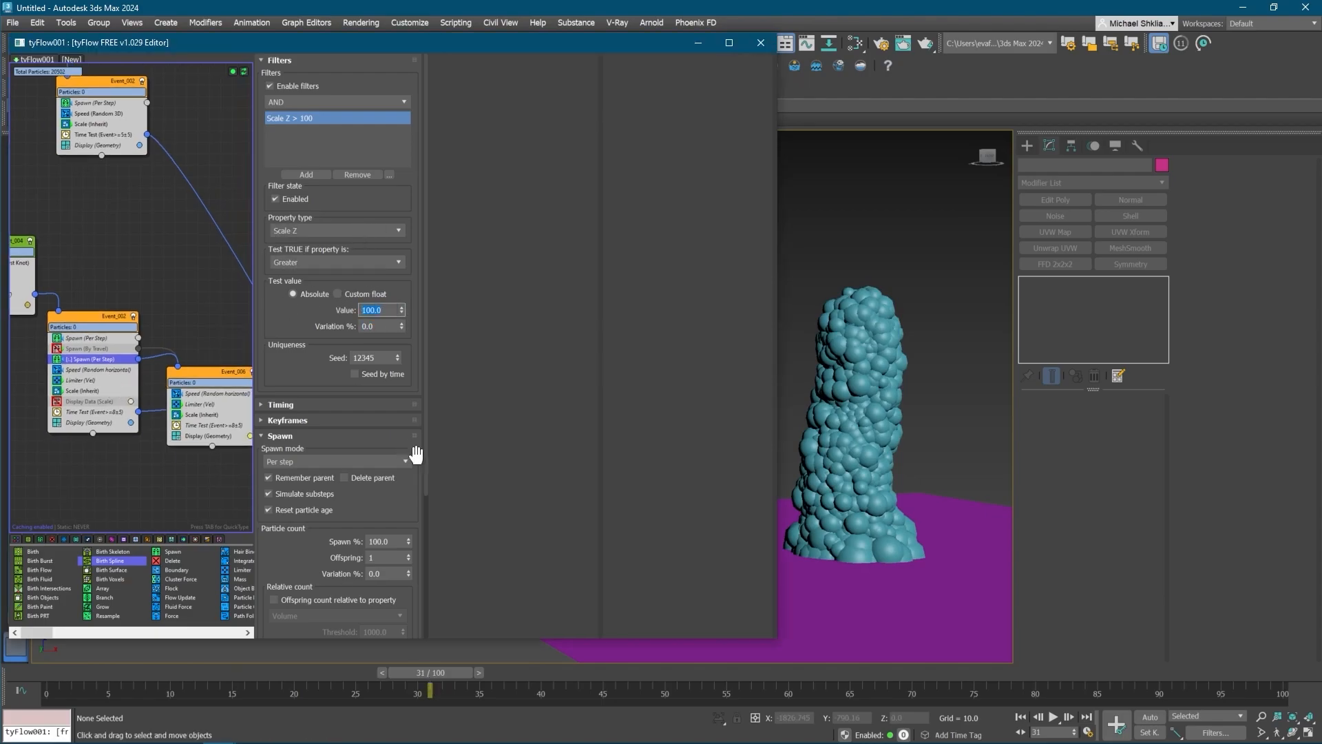
{"action": "middle_click_drag", "start_coordinate": [839, 573], "coordinate": [842, 573]}
{"action": "left_click_drag", "start_coordinate": [447, 676], "coordinate": [156, 647]}
- Try a different timing option on the filtered Spawn and lower its Scale Z threshold to 75, viewing frame 17
{"action": "right_click", "coordinate": [72, 354]}
{"action": "right_click", "coordinate": [68, 358]}
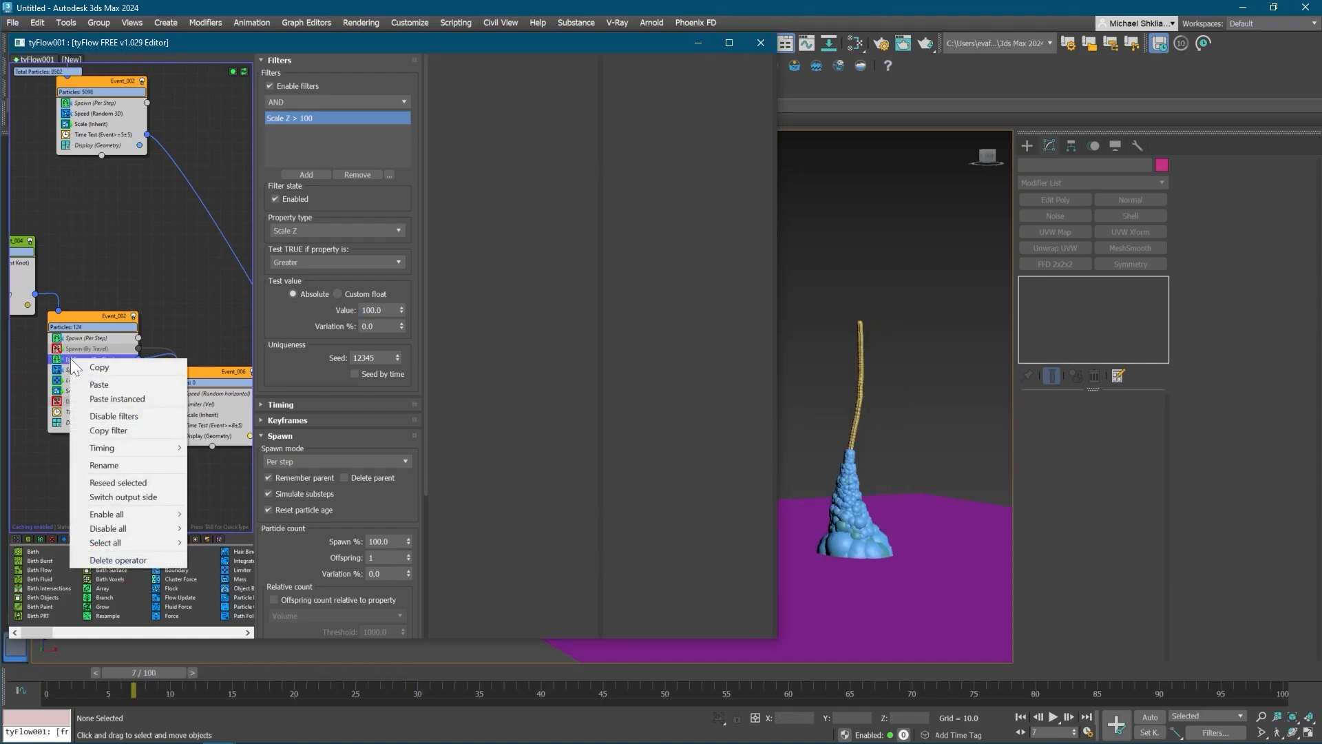
{"action": "mouse_move", "coordinate": [150, 446]}
{"action": "left_click", "coordinate": [225, 476]}
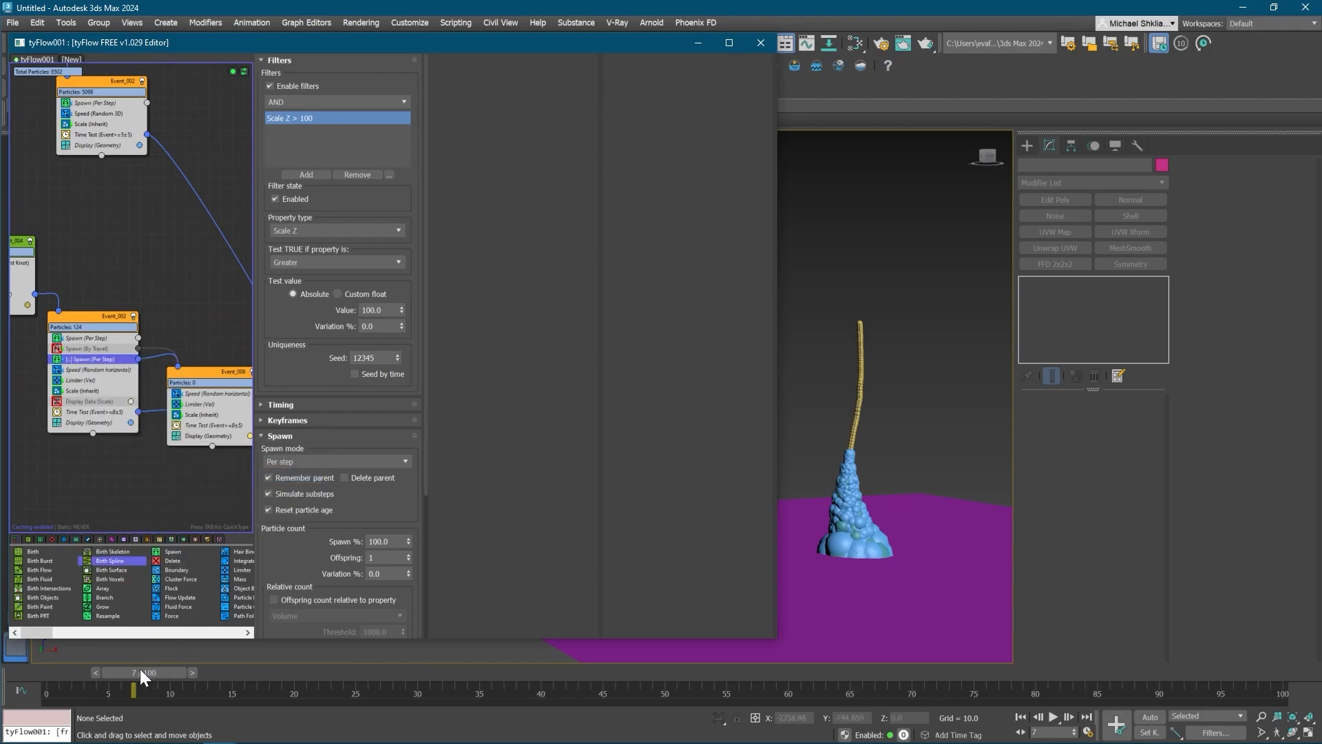
{"action": "left_click_drag", "start_coordinate": [139, 668], "coordinate": [257, 671]}
{"action": "left_click", "coordinate": [375, 310]}
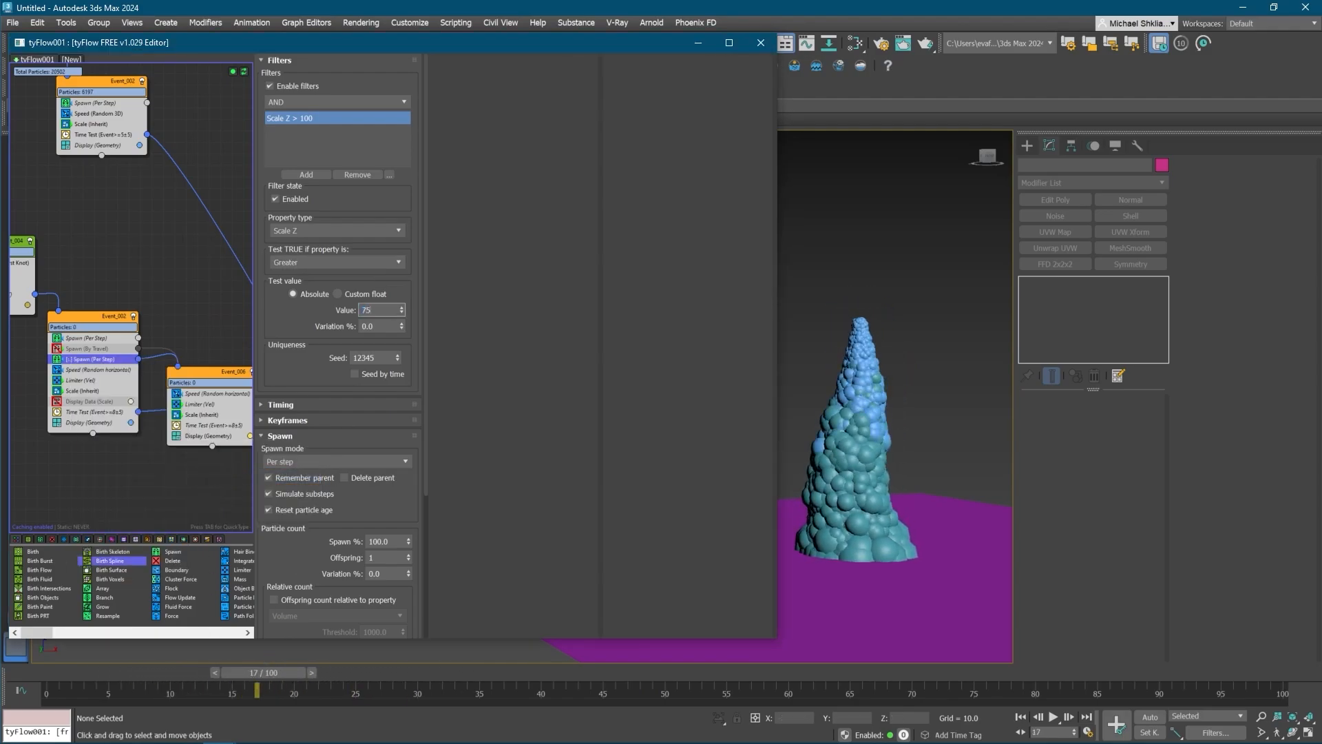
{"action": "key", "text": "Return"}
- Change the filtered Spawn's timing again and raise its Offspring to 3, checking the ground burst up to frame 28
{"action": "middle_click_drag", "start_coordinate": [75, 360], "coordinate": [86, 362]}
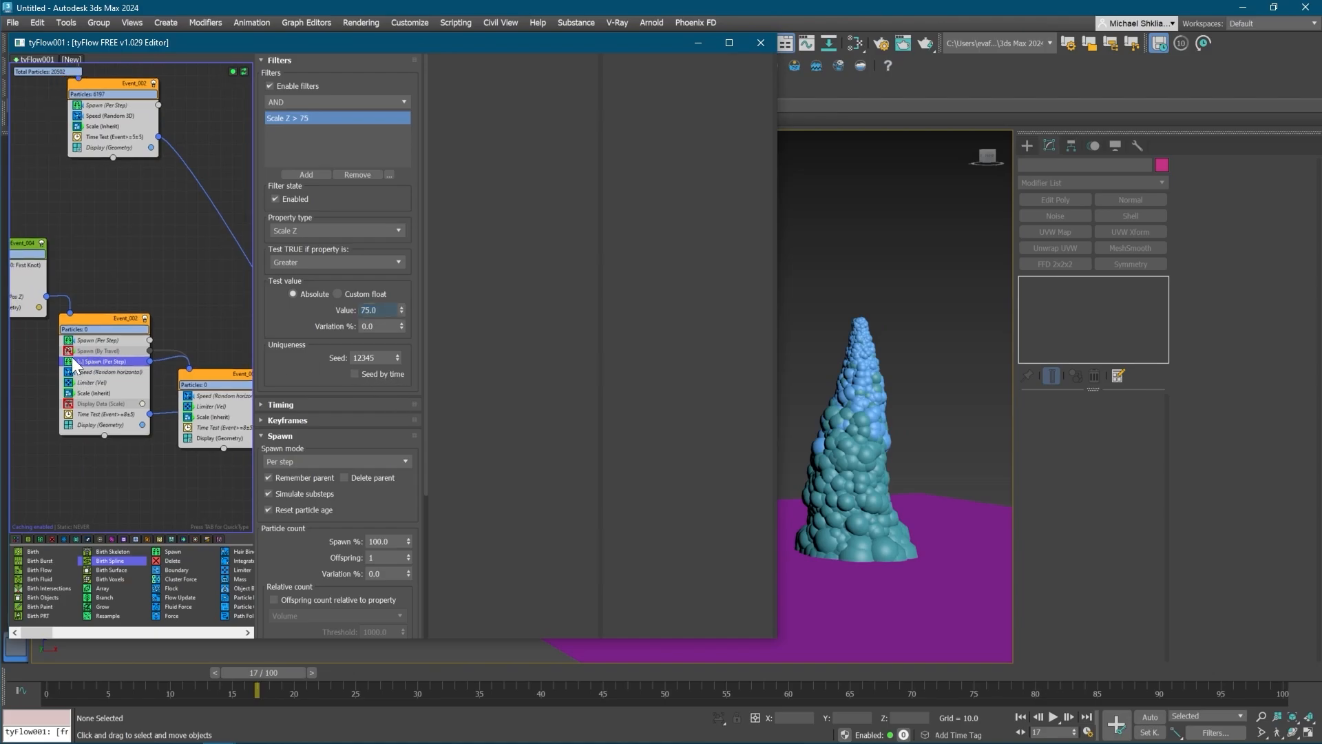
{"action": "right_click", "coordinate": [79, 362]}
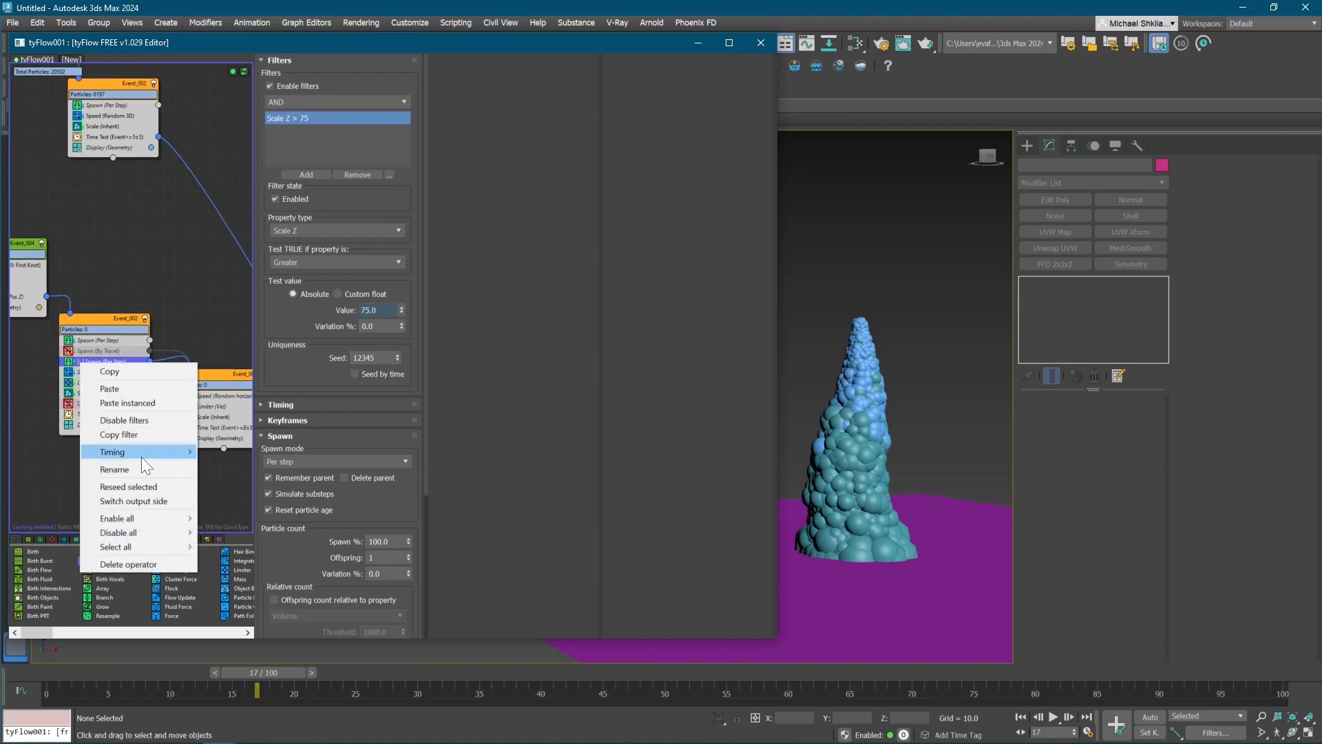
{"action": "mouse_move", "coordinate": [141, 453]}
{"action": "left_click", "coordinate": [211, 448]}
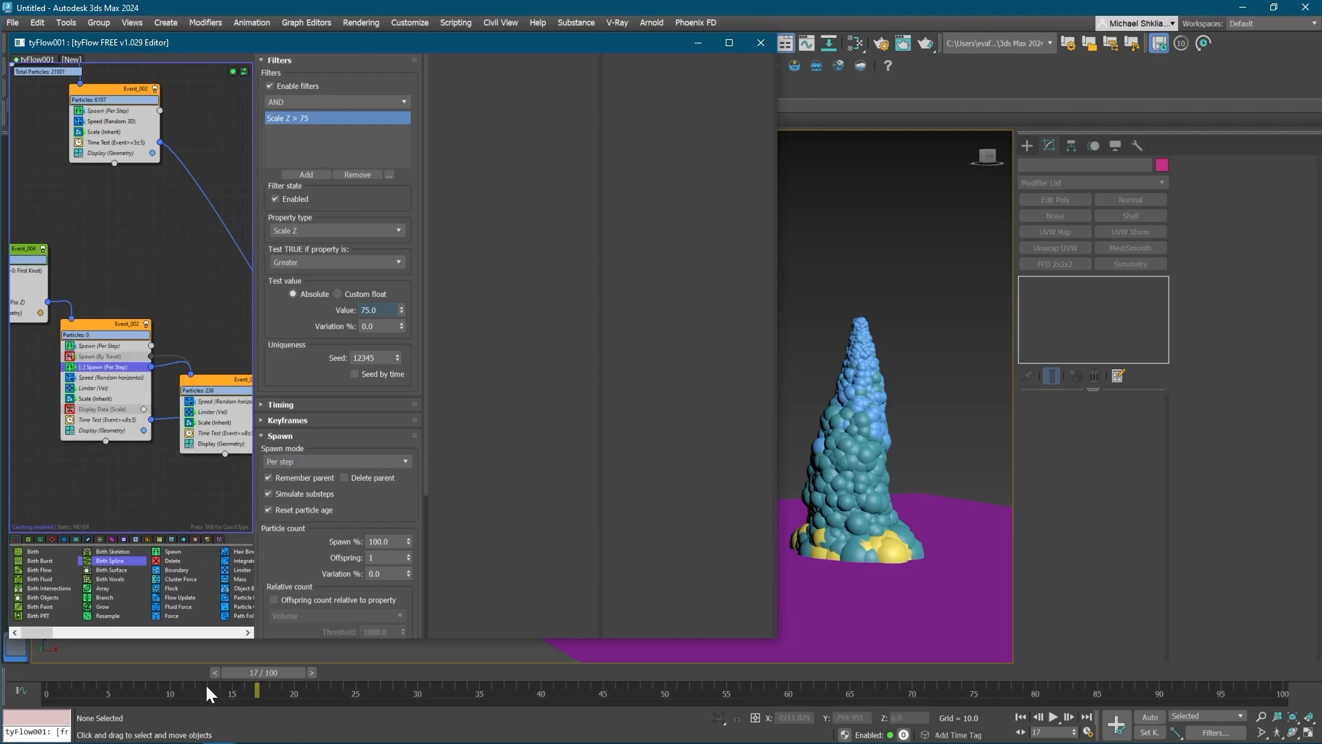
{"action": "left_click_drag", "start_coordinate": [210, 672], "coordinate": [300, 644]}
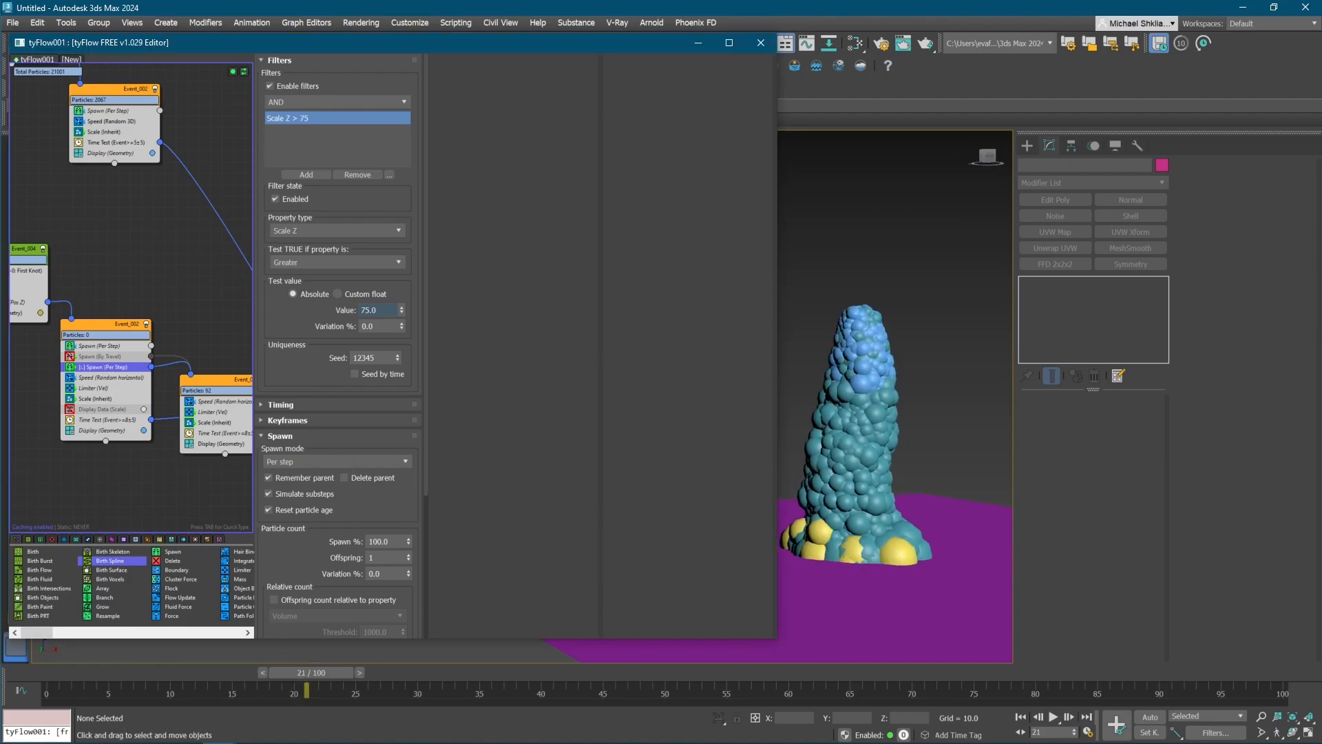
{"action": "type", "text": "2"}
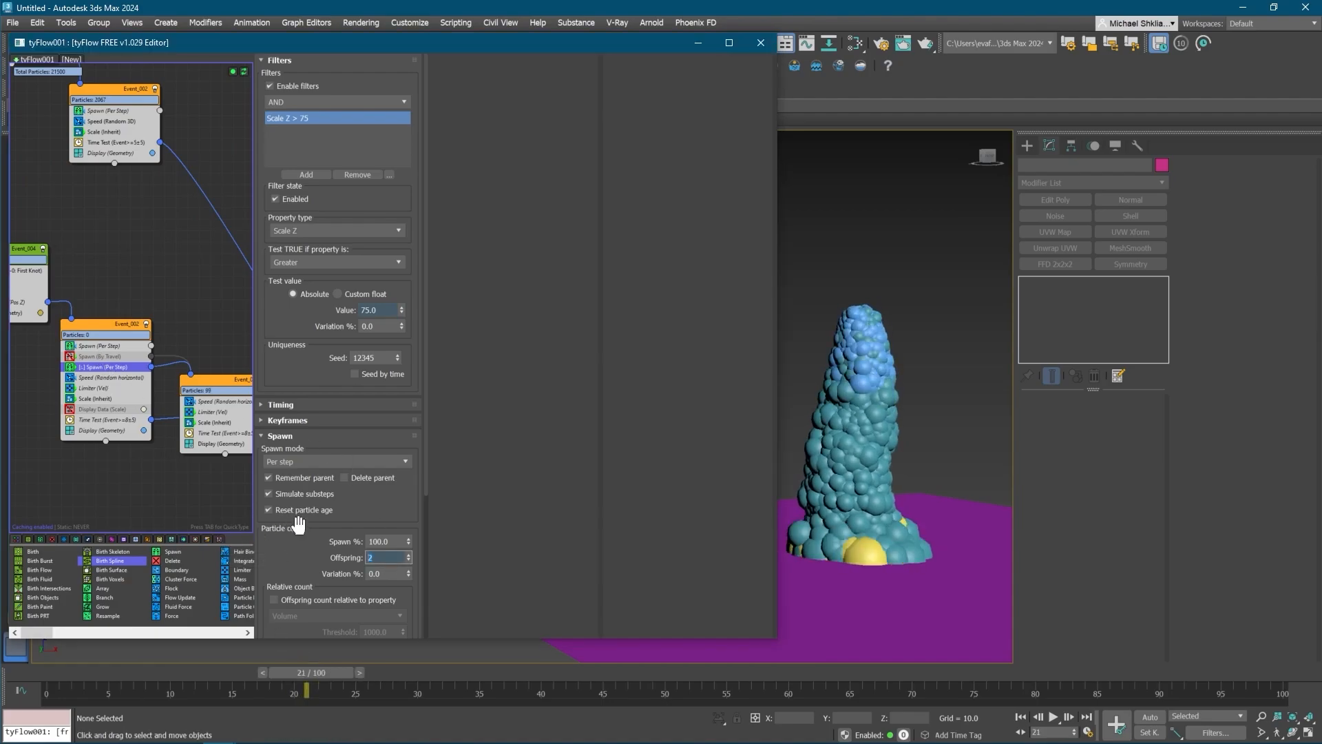
{"action": "type", "text": "3"}
{"action": "left_click_drag", "start_coordinate": [330, 672], "coordinate": [395, 665]}
- Set the filtered Spawn's Scale Z threshold to 100, re-enable the By Travel Spawn and view frame 100
{"action": "middle_click_drag", "start_coordinate": [244, 247], "coordinate": [259, 243]}
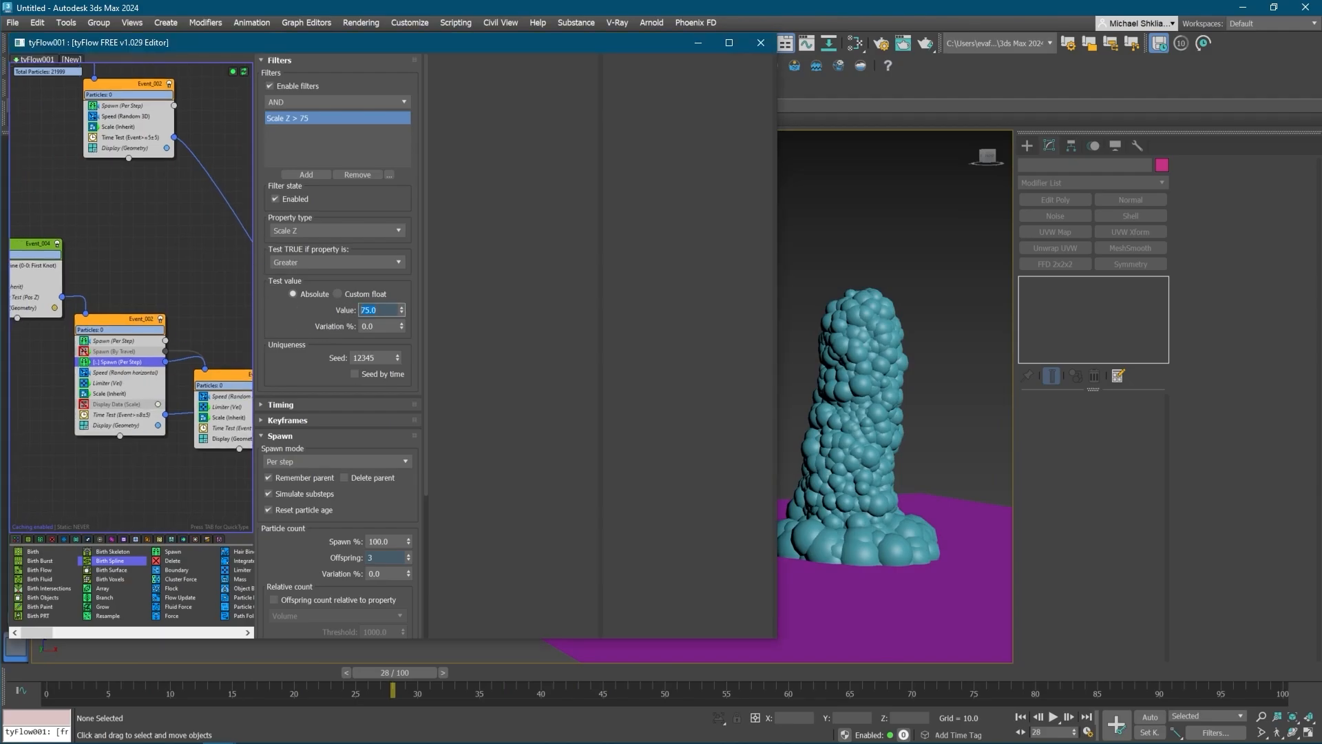
{"action": "type", "text": "100"}
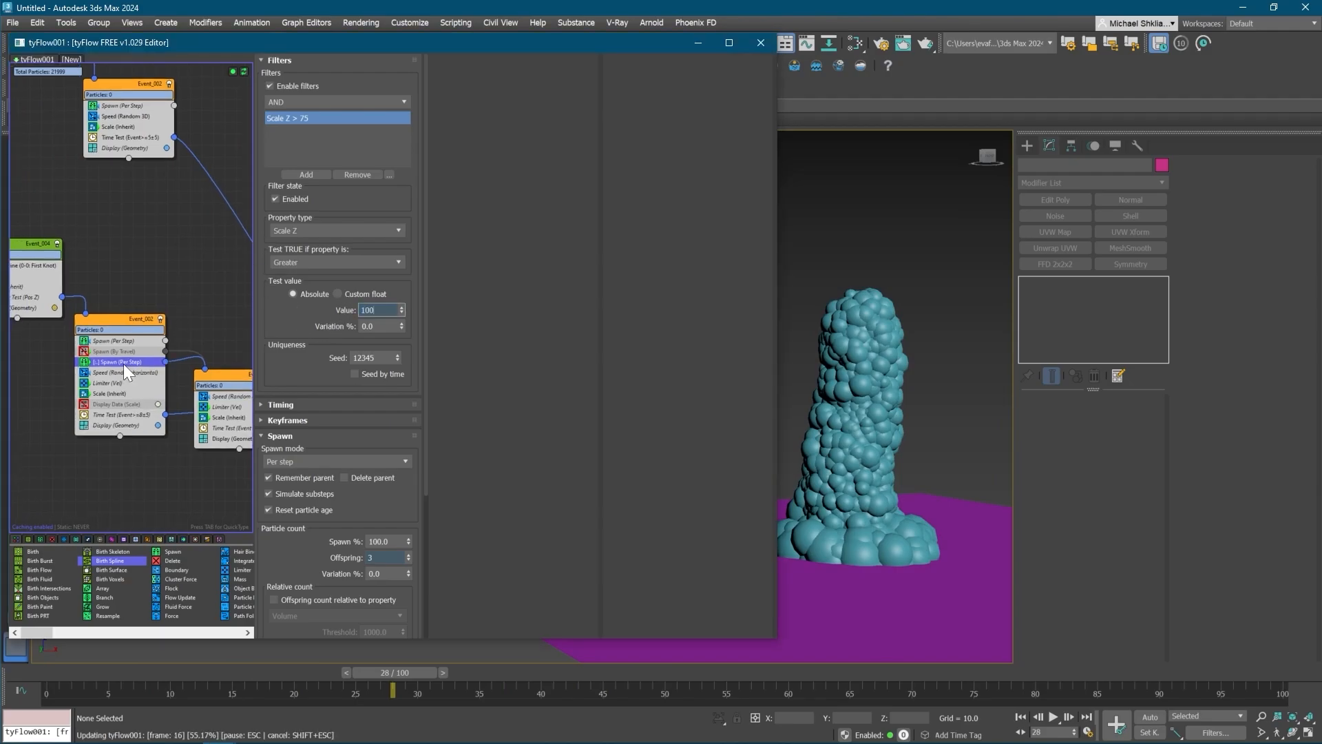
{"action": "key", "text": "Return"}
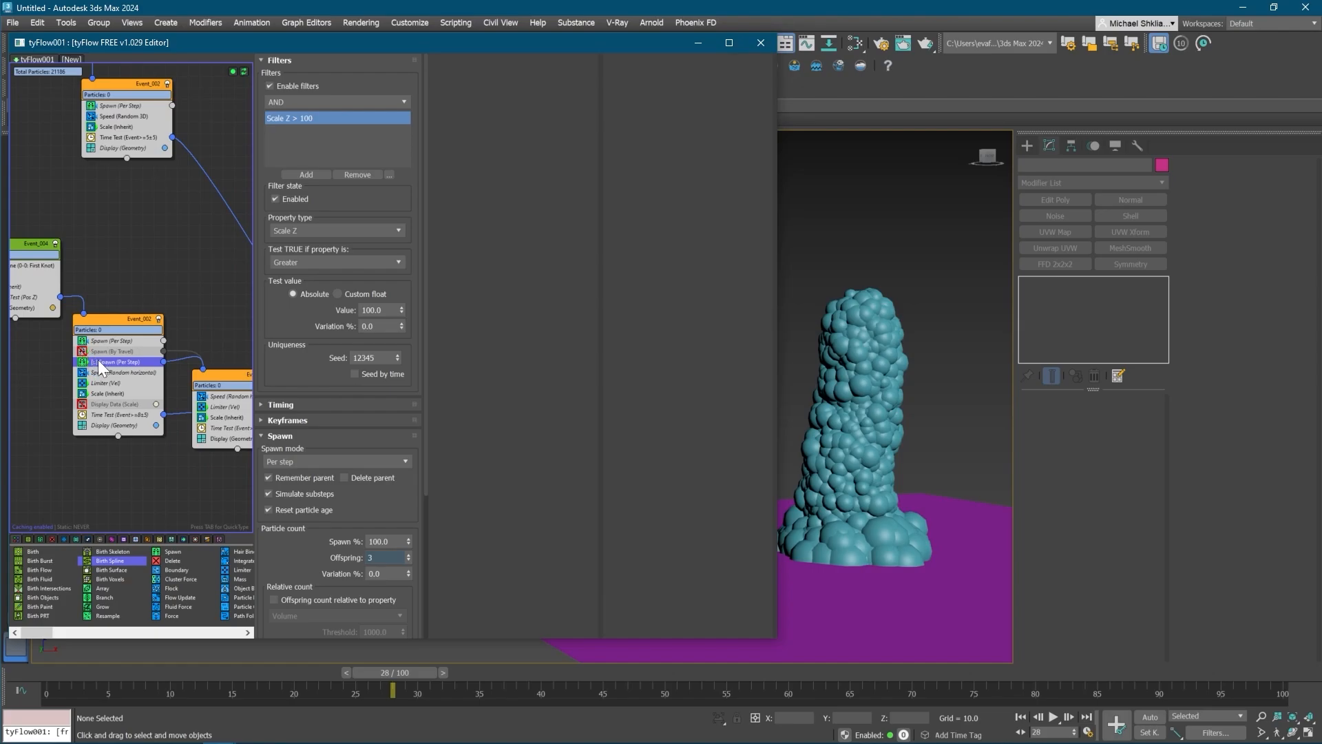
{"action": "left_click", "coordinate": [79, 354]}
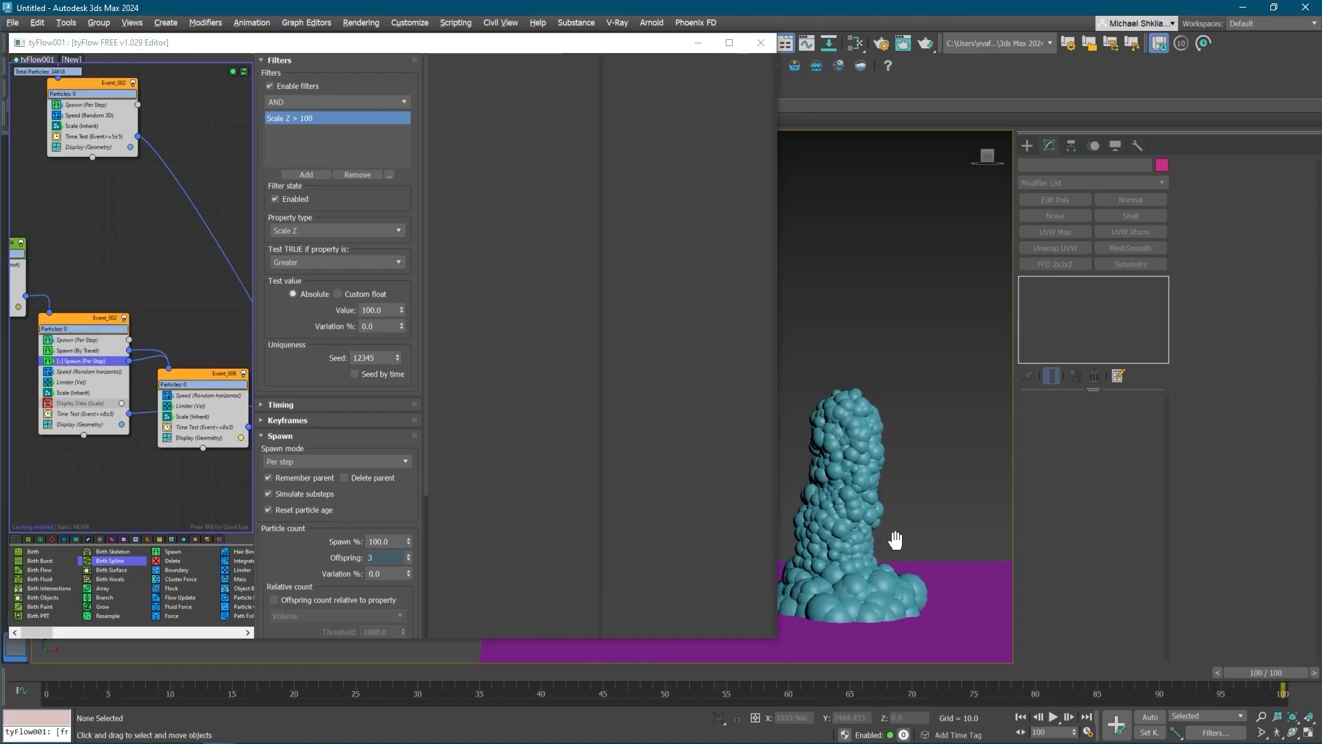
{"action": "middle_click_drag", "start_coordinate": [895, 543], "coordinate": [853, 429]}
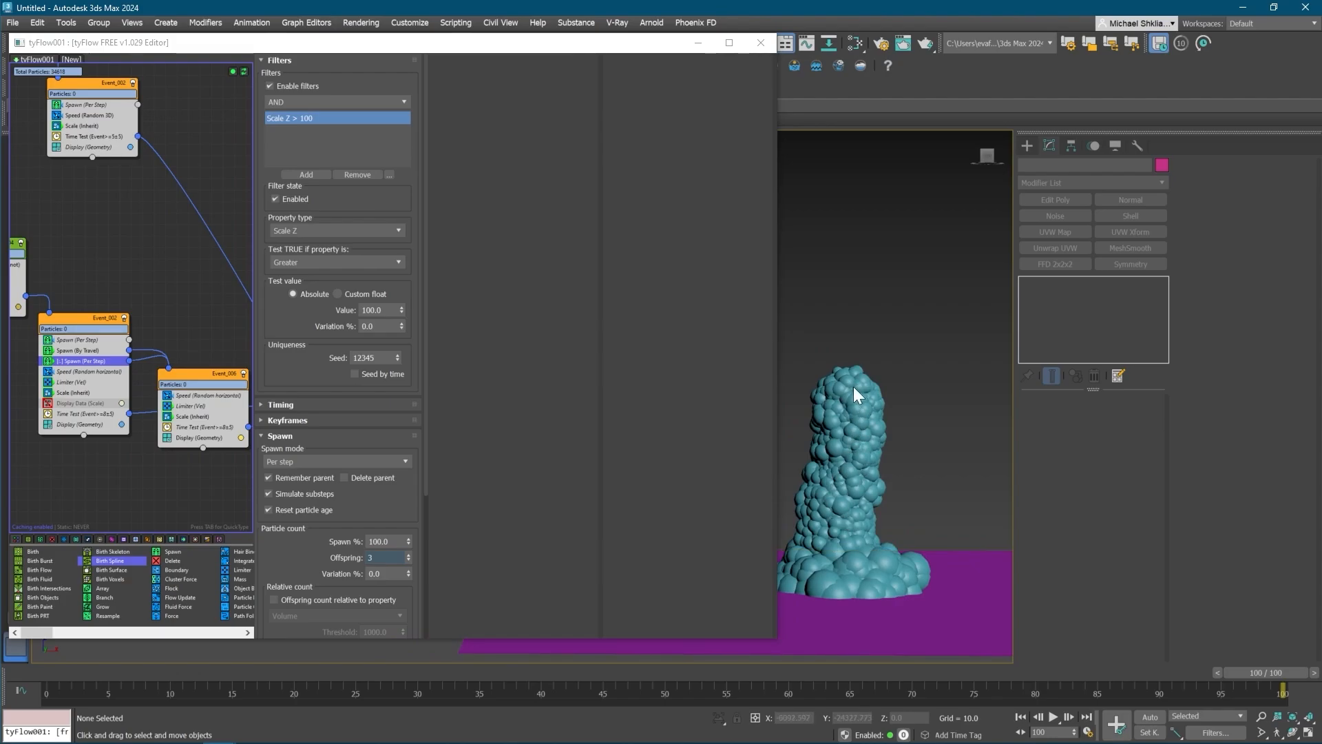
- Set the column event's random 3D Speed magnitude to 5 and review the column back at frame 26
{"action": "scroll", "coordinate": [165, 272], "scroll_direction": "down", "scroll_amount": 3}
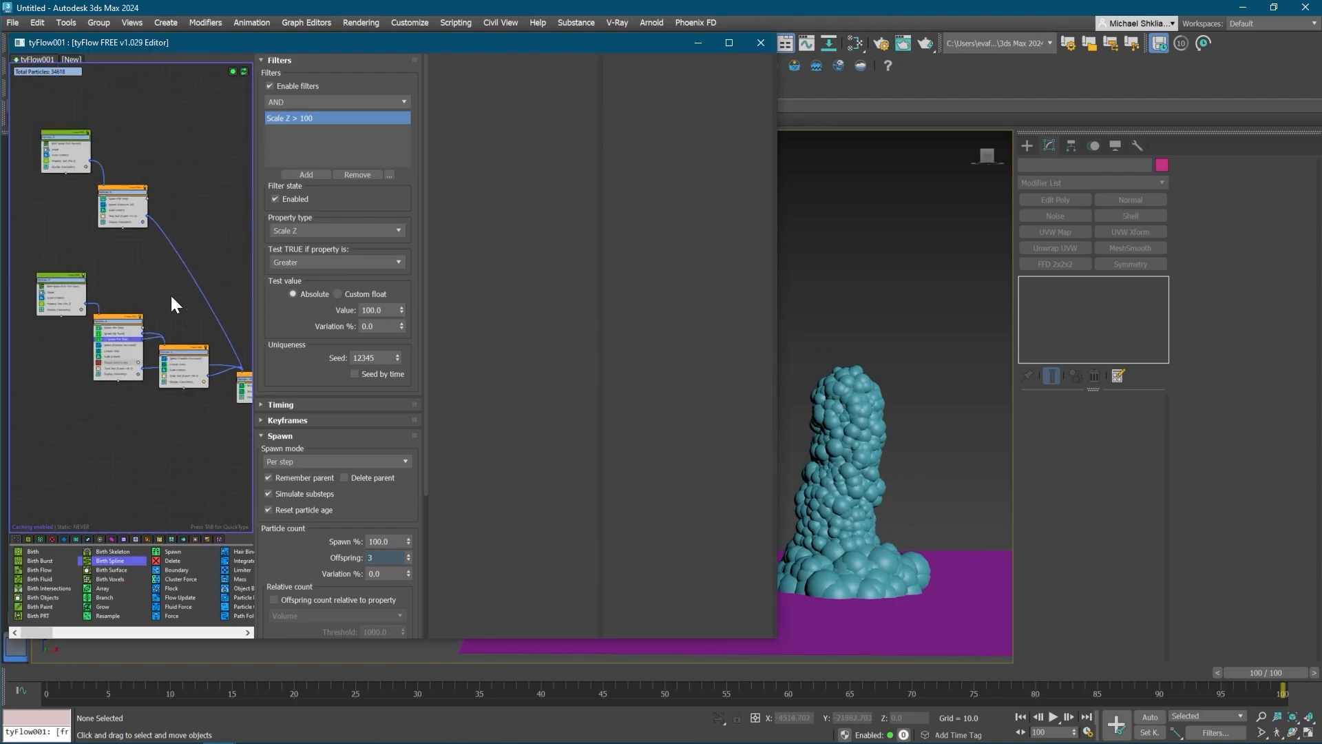
{"action": "scroll", "coordinate": [138, 296], "scroll_direction": "up", "scroll_amount": 3}
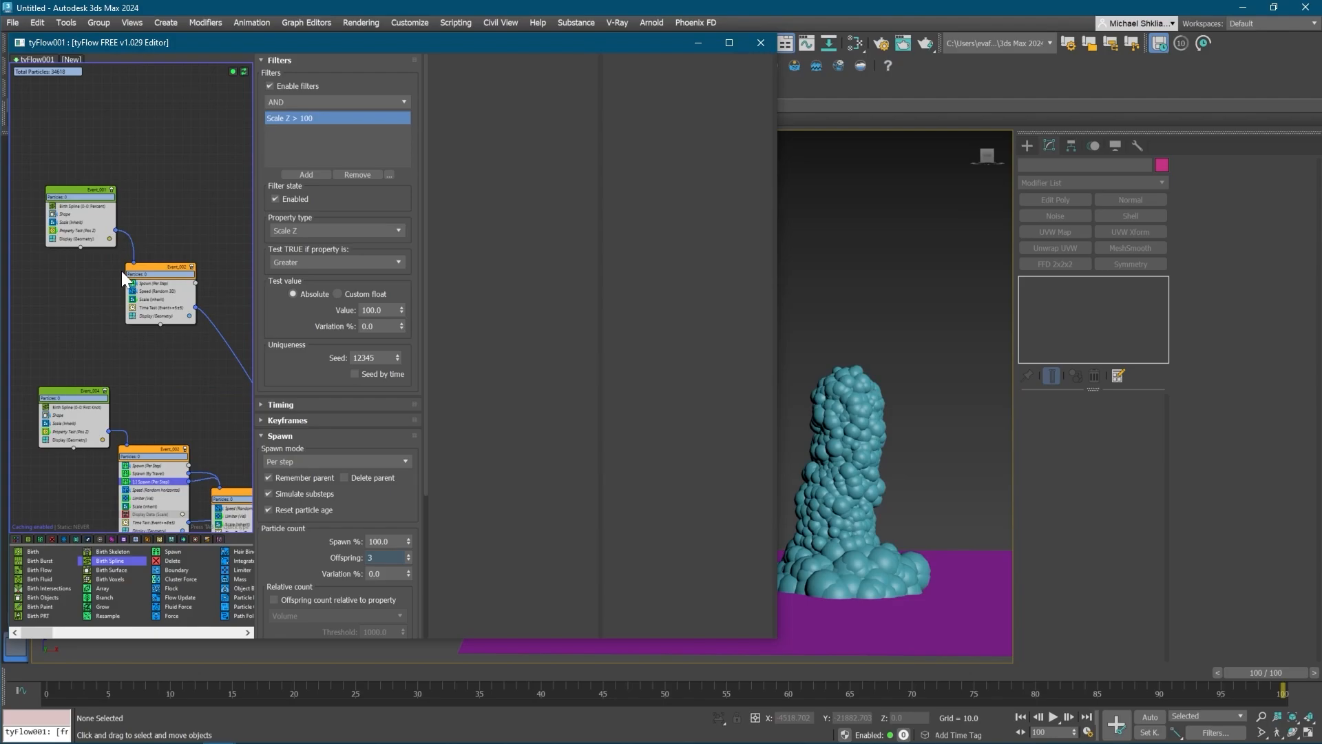
{"action": "left_click", "coordinate": [153, 302]}
{"action": "type", "text": "5"}
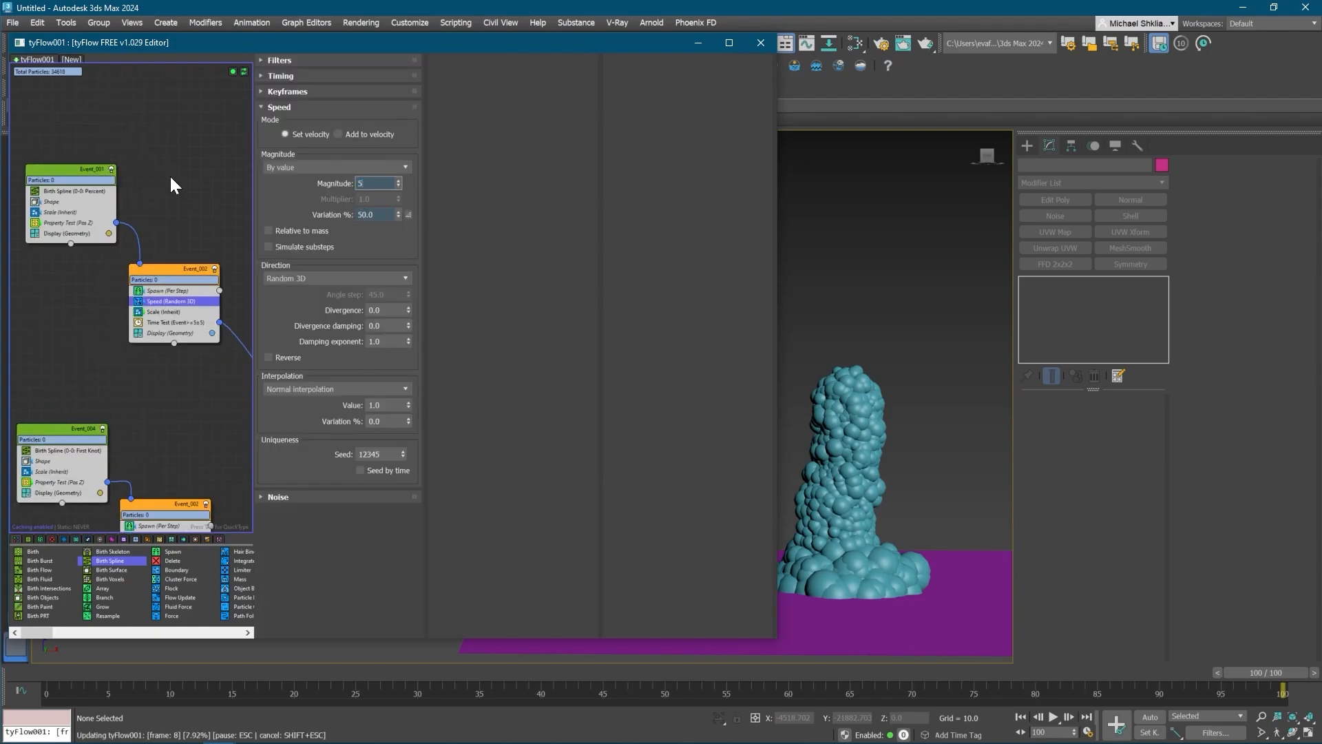
{"action": "key", "text": "Return"}
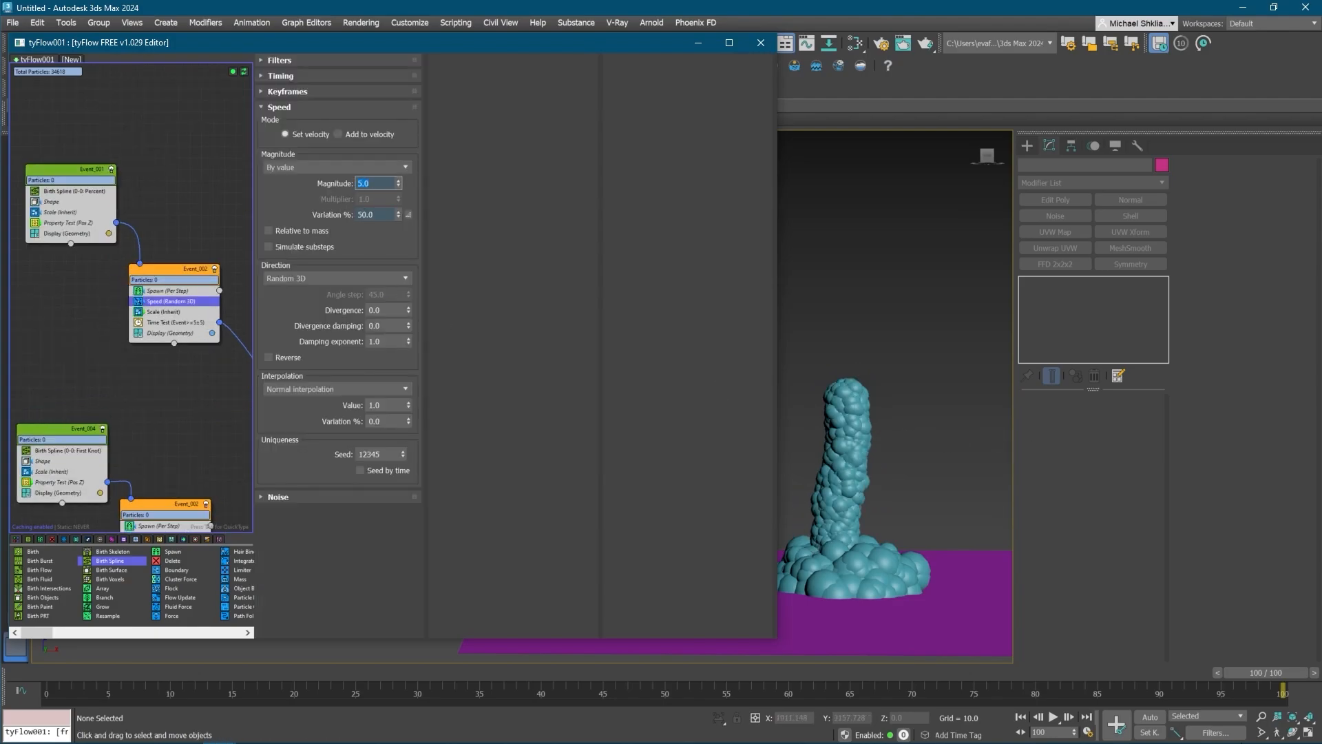
{"action": "left_click_drag", "start_coordinate": [1276, 684], "coordinate": [398, 709]}
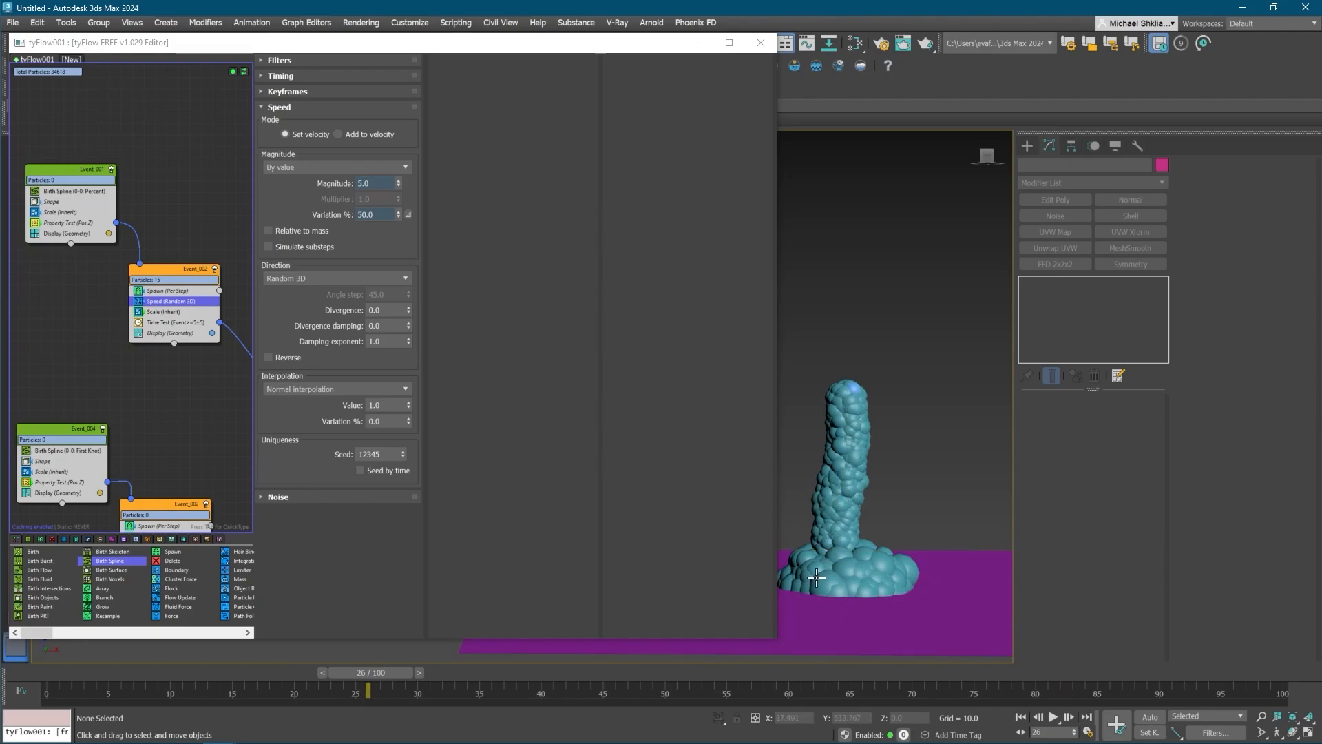
- Set the proximity distance of the bottom falloff Slow operator in Event_003 to 150
{"action": "scroll", "coordinate": [110, 399], "scroll_direction": "down", "scroll_amount": 4}
{"action": "middle_click_drag", "start_coordinate": [172, 405], "coordinate": [111, 382]}
{"action": "middle_click_drag", "start_coordinate": [208, 431], "coordinate": [63, 347]}
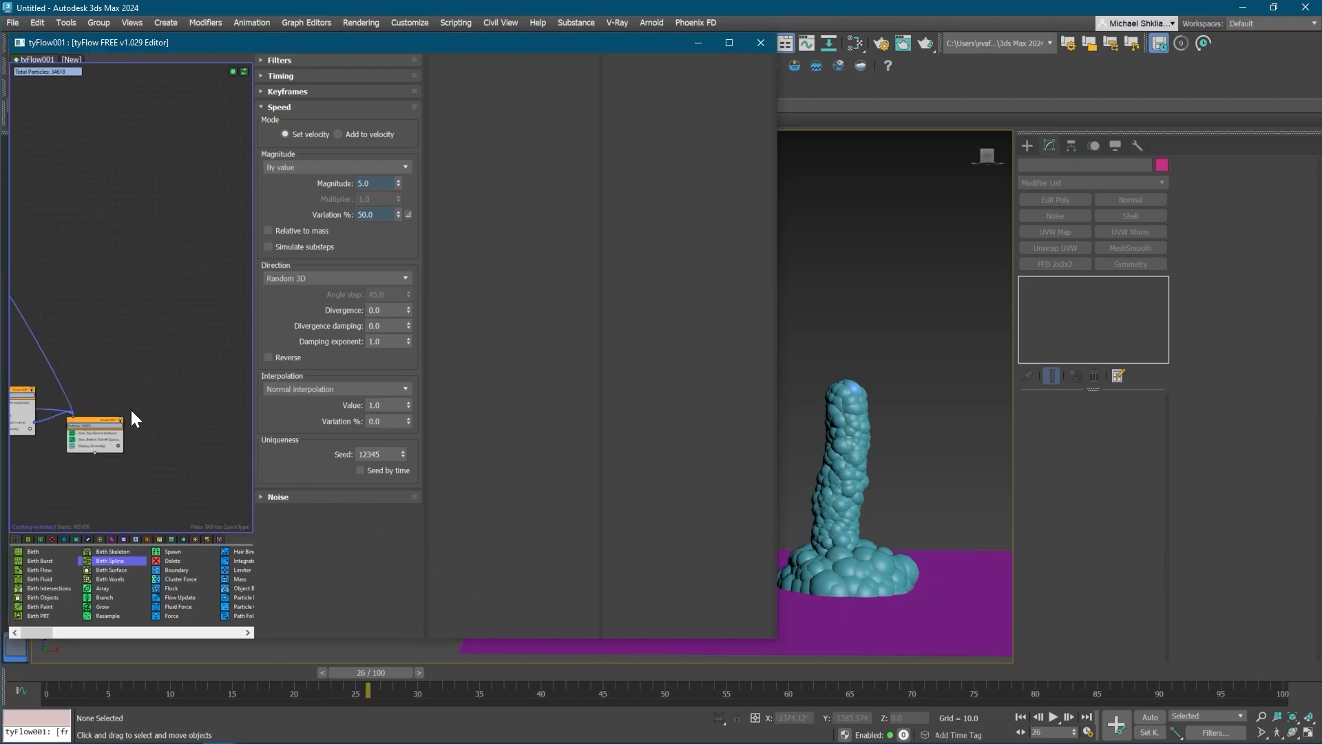
{"action": "middle_click_drag", "start_coordinate": [170, 450], "coordinate": [212, 410]}
{"action": "scroll", "coordinate": [109, 381], "scroll_direction": "up", "scroll_amount": 4}
{"action": "left_click", "coordinate": [160, 412]}
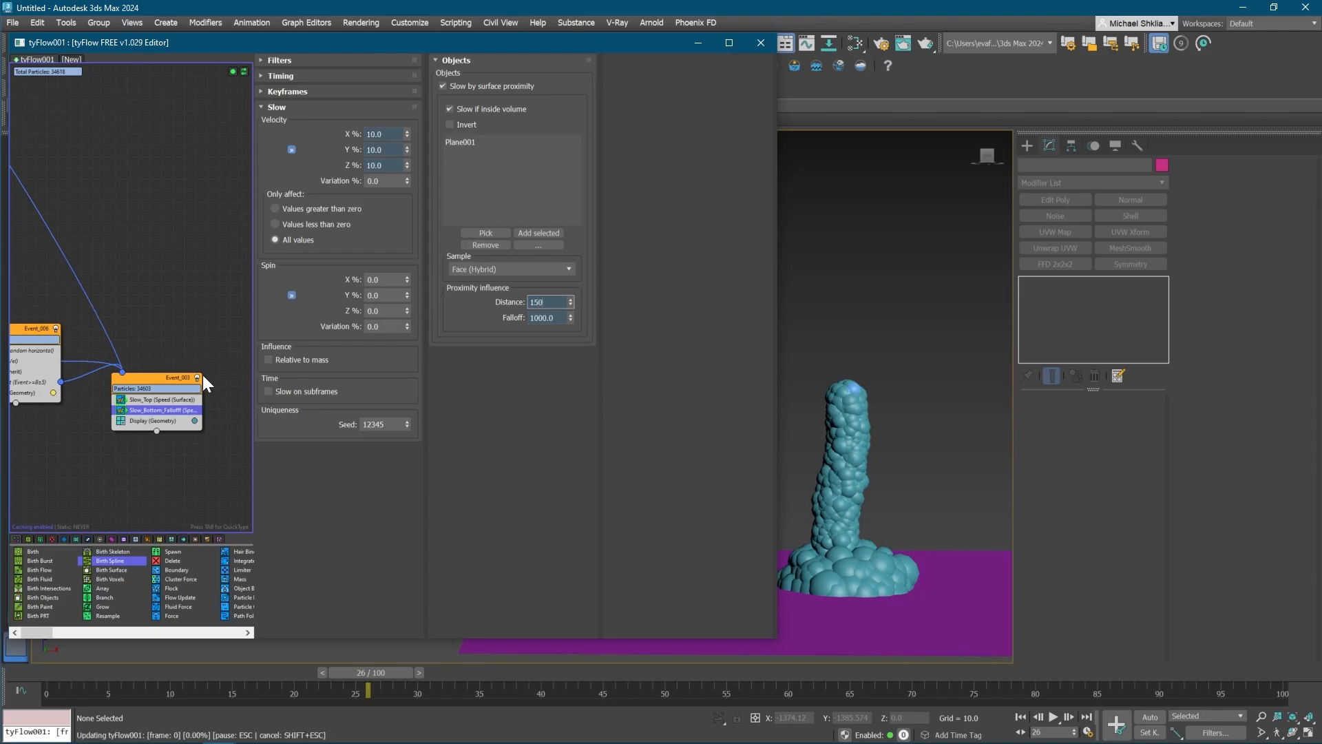
- Set the Slow_Top operator's proximity distance to 150 and its falloff to 500
{"action": "left_click", "coordinate": [173, 399]}
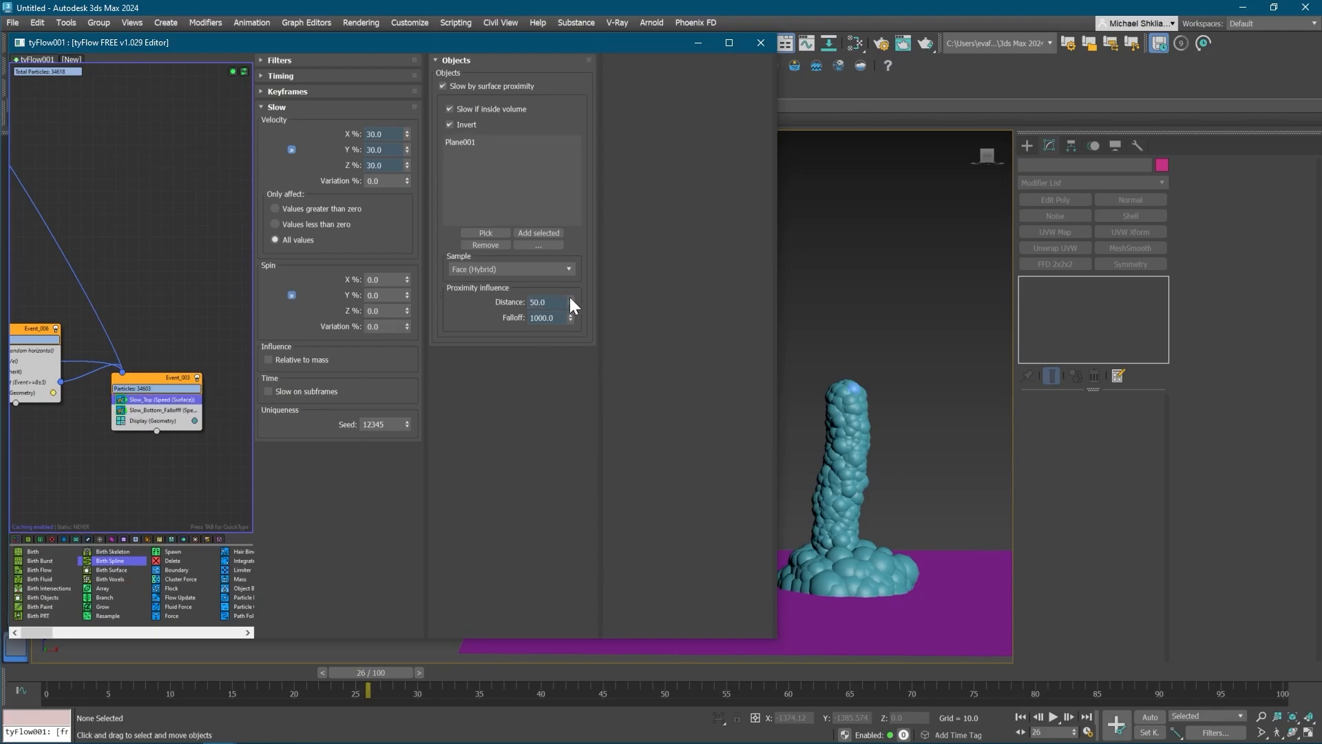
{"action": "type", "text": "150"}
{"action": "key", "text": "Return"}
{"action": "left_click", "coordinate": [1153, 551]}
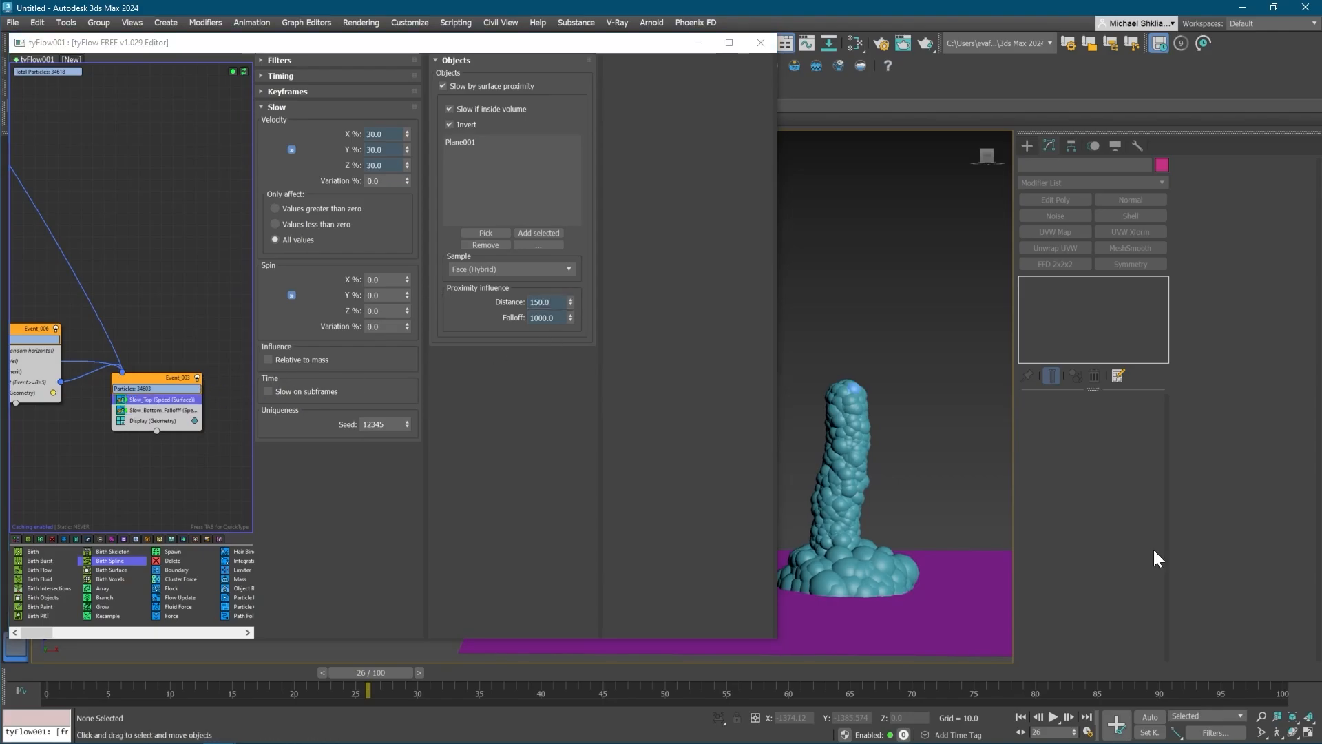
{"action": "double_click", "coordinate": [542, 318]}
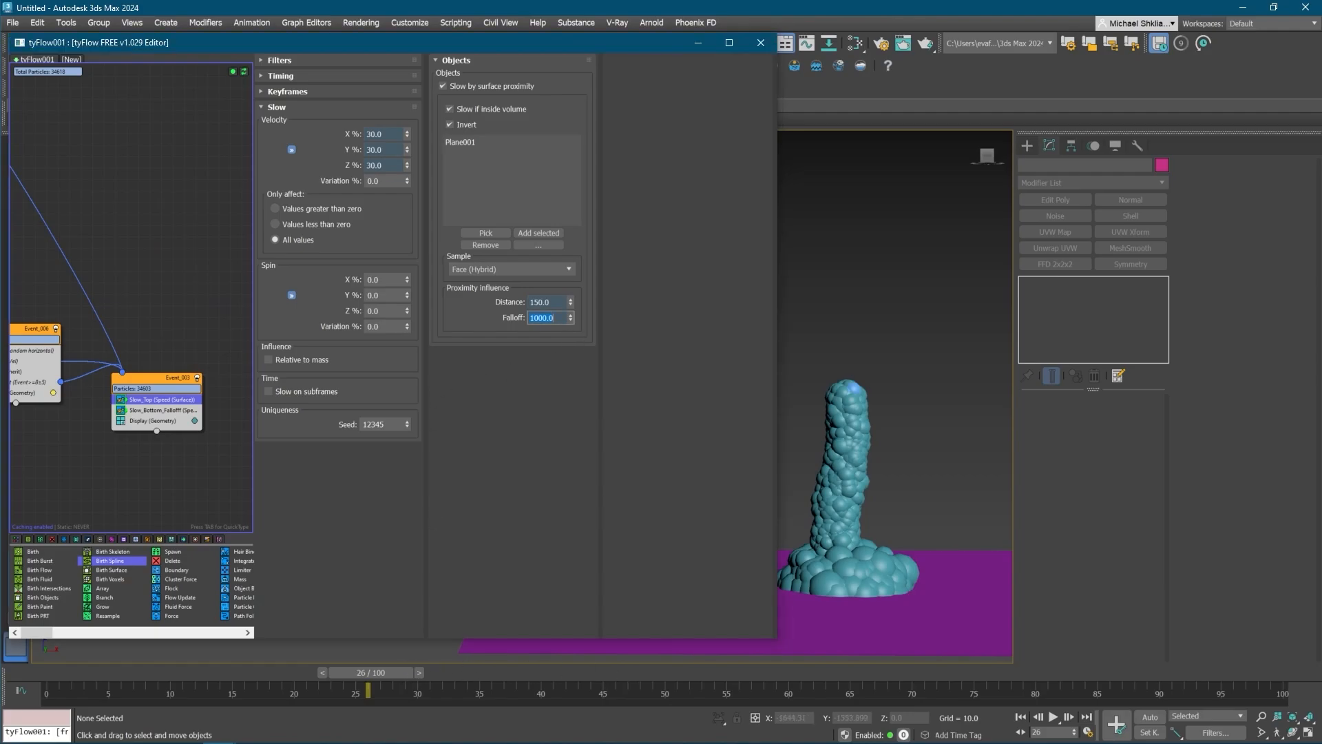
{"action": "key", "text": "Return"}
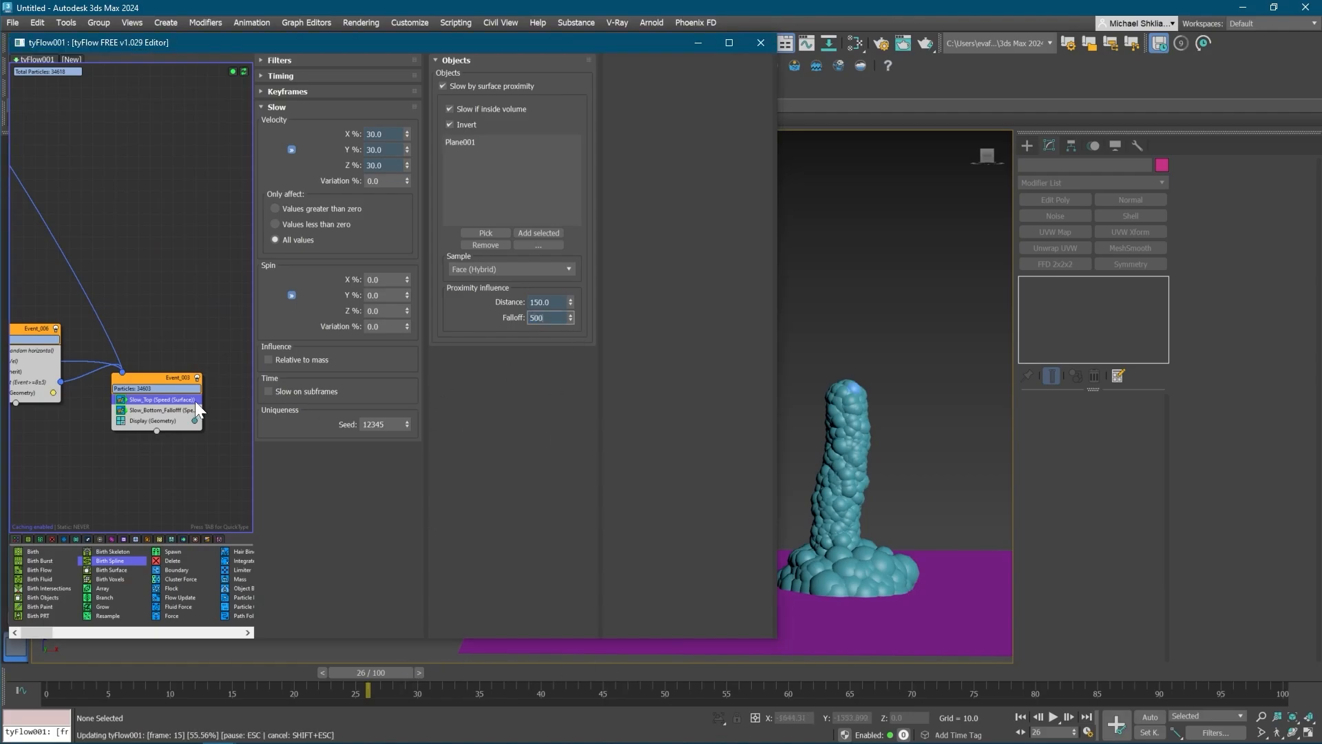
- Set the bottom falloff Slow operator's proximity falloff to 500 and play the simulation back from the start
{"action": "left_click", "coordinate": [172, 409]}
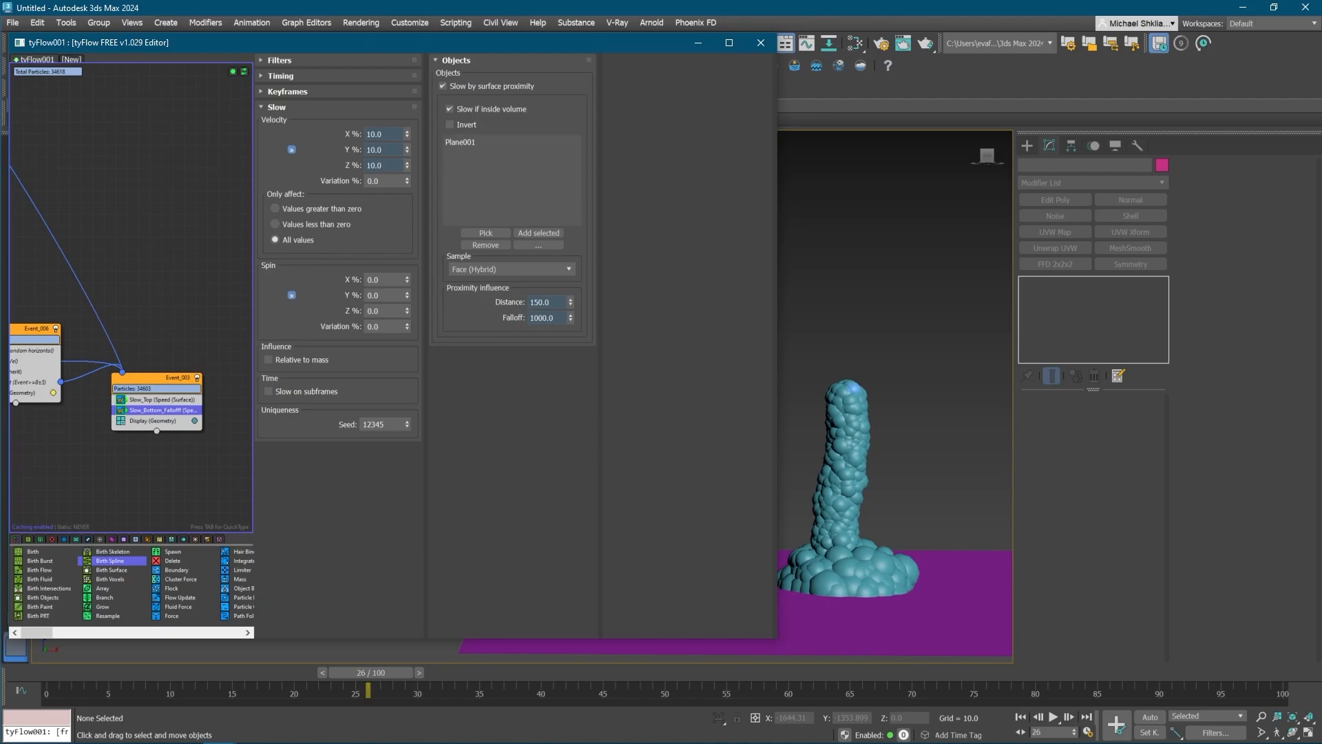
{"action": "type", "text": "500"}
{"action": "key", "text": "Return"}
{"action": "mouse_move", "coordinate": [382, 677]}
{"action": "left_mouse_down"}
{"action": "mouse_move", "coordinate": [176, 670]}
{"action": "mouse_move", "coordinate": [220, 654]}
{"action": "mouse_move", "coordinate": [417, 668]}
{"action": "mouse_move", "coordinate": [405, 675]}
{"action": "left_mouse_up"}
{"action": "key", "text": "Home"}
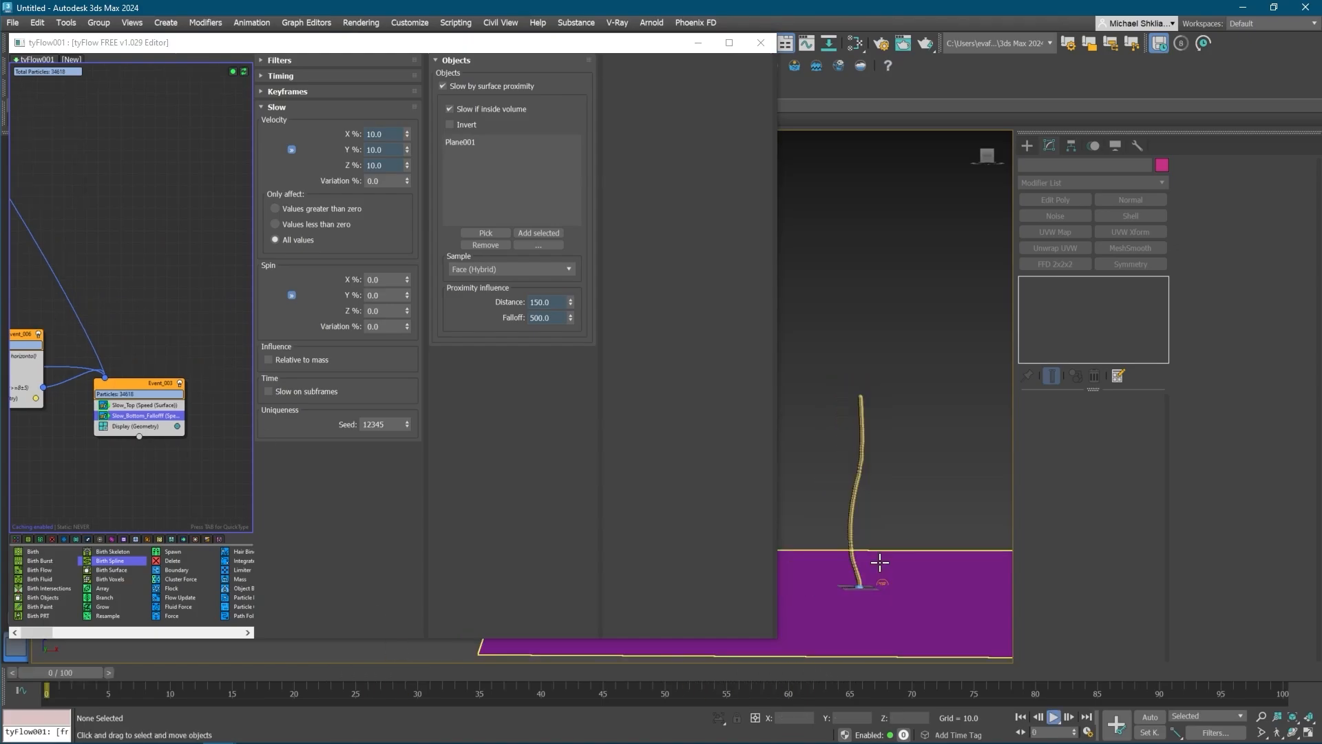
{"action": "key", "text": "slash"}
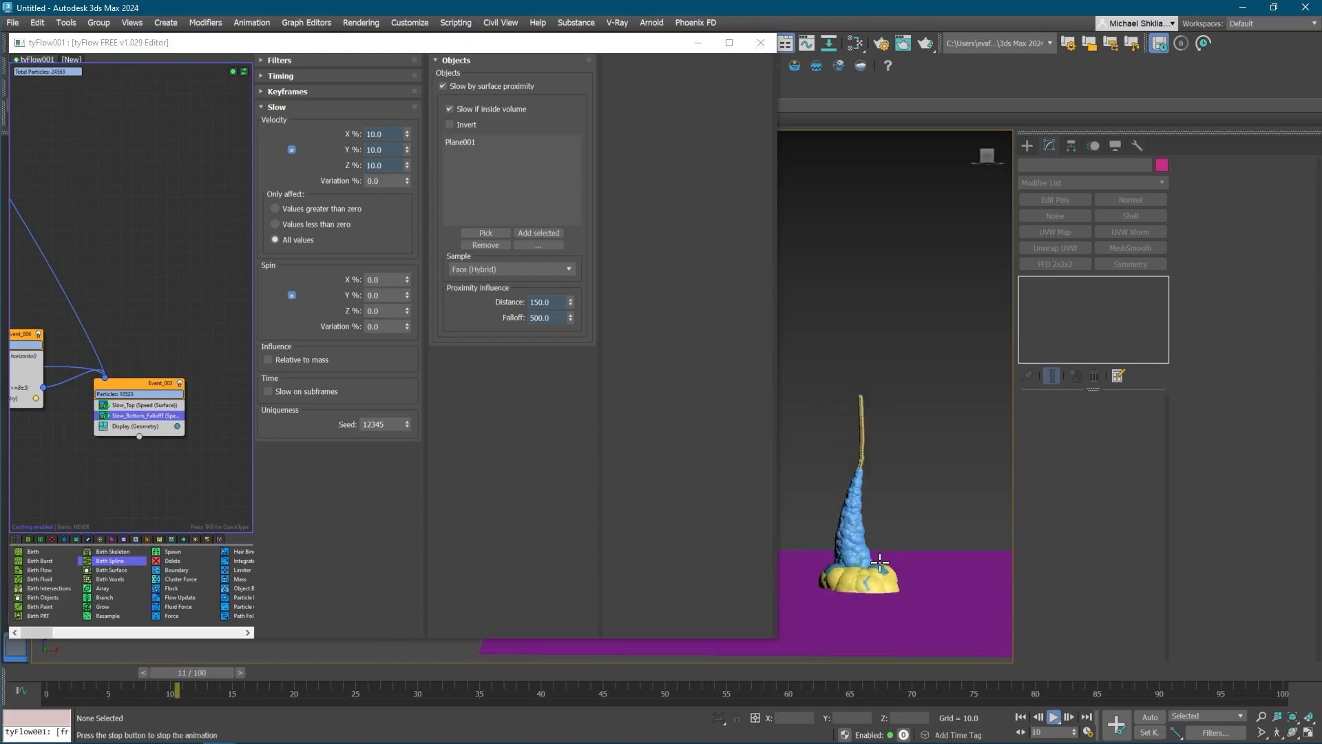
{"action": "key", "text": "slash"}
{"action": "key", "text": "Home"}
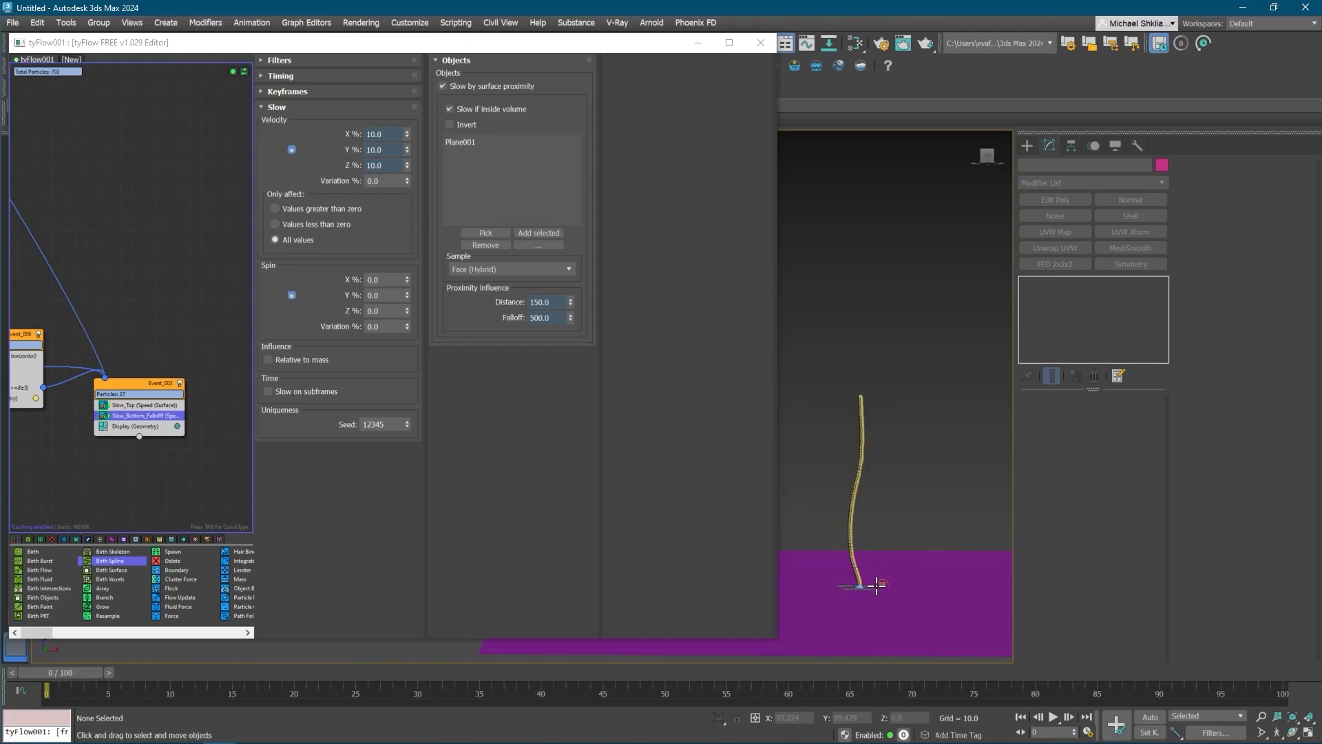
- Move the tyFlow object's animation key from frame 20 to about frame 14 and play the simulation from frame 0
{"action": "left_click", "coordinate": [881, 586]}
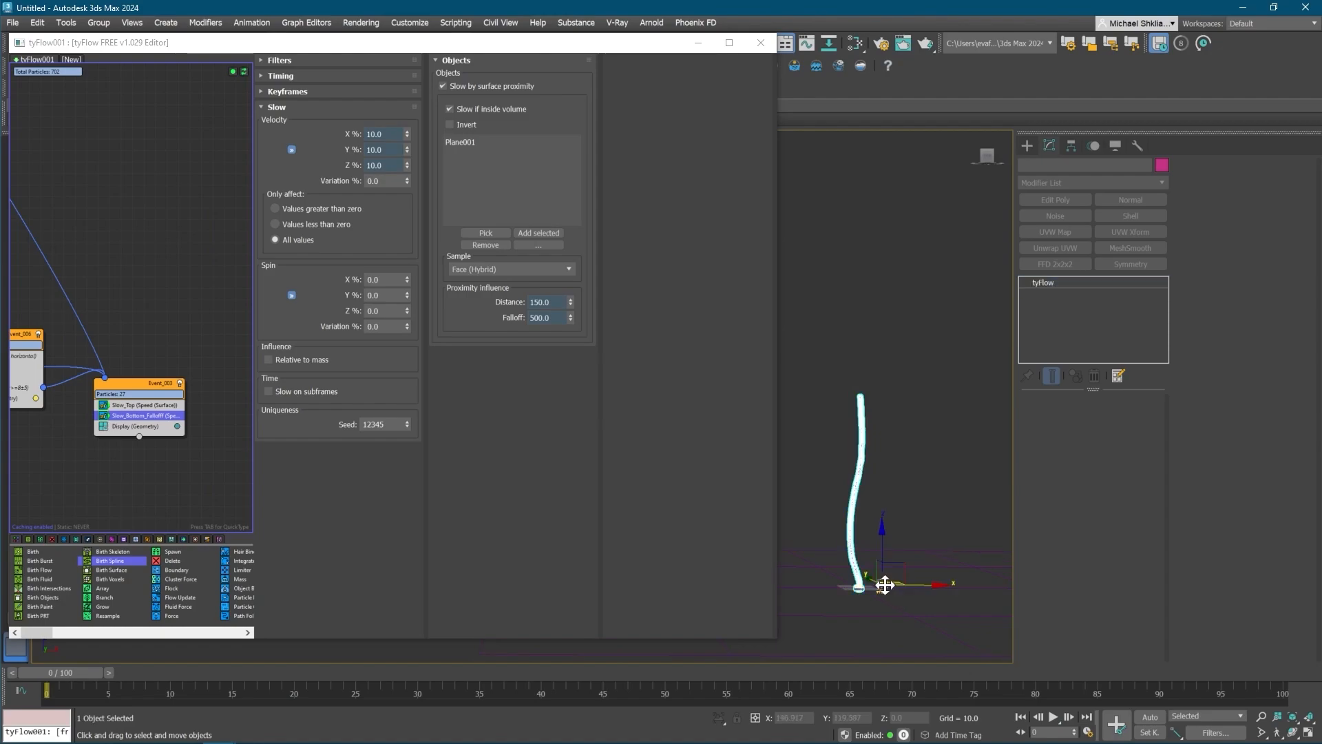
{"action": "left_click_drag", "start_coordinate": [303, 692], "coordinate": [193, 694]}
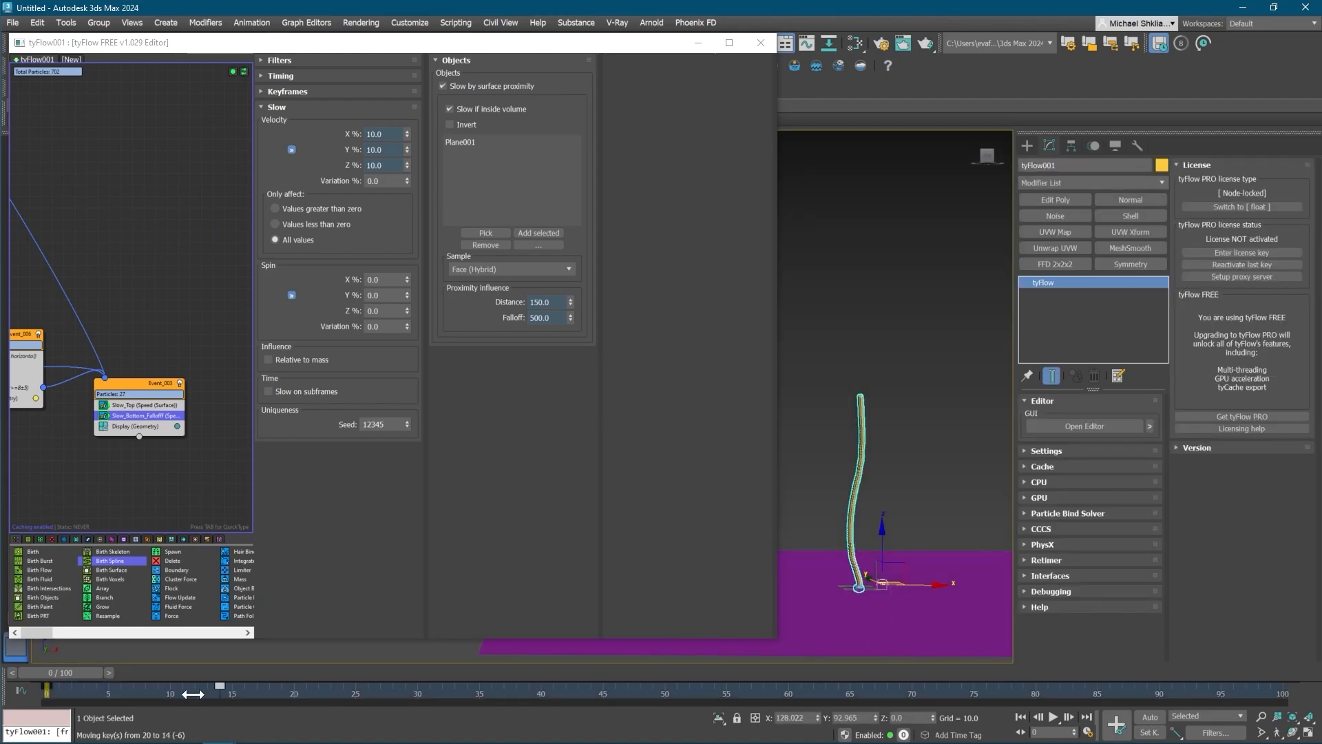
{"action": "left_click", "coordinate": [879, 384]}
{"action": "left_click_drag", "start_coordinate": [72, 673], "coordinate": [620, 674]}
{"action": "key", "text": "Home"}
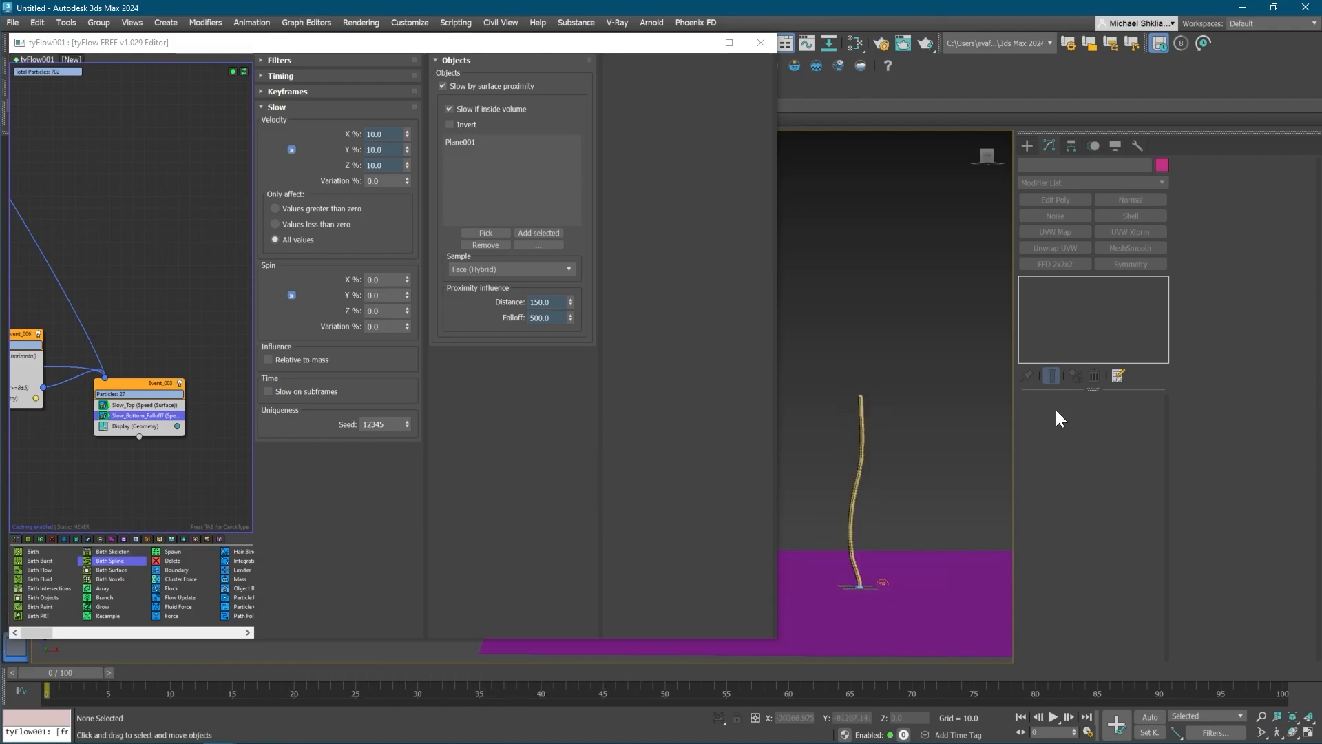
{"action": "key", "text": "slash"}
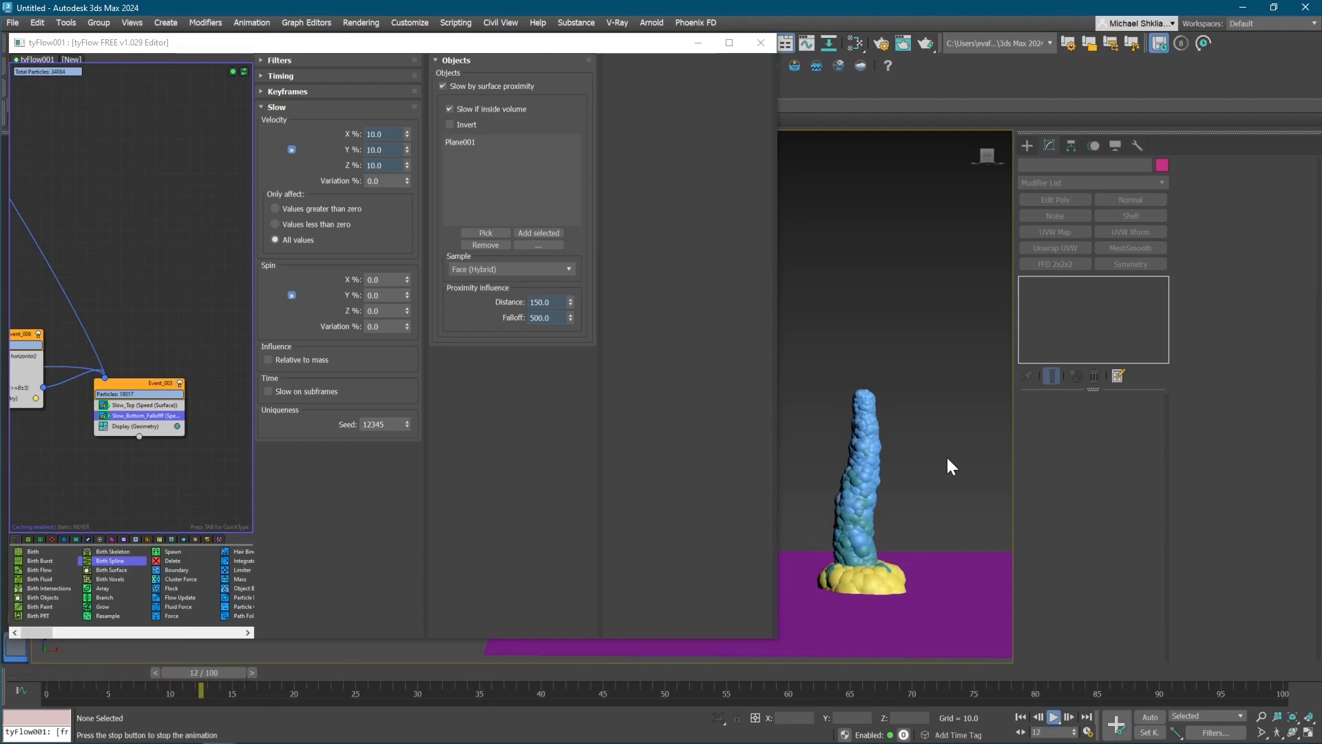
{"action": "key", "text": "Home"}
- Copy the column's Birth Spline event (Event_001) and paste it as an instanced event above the original
{"action": "middle_click_drag", "start_coordinate": [98, 393], "coordinate": [159, 392]}
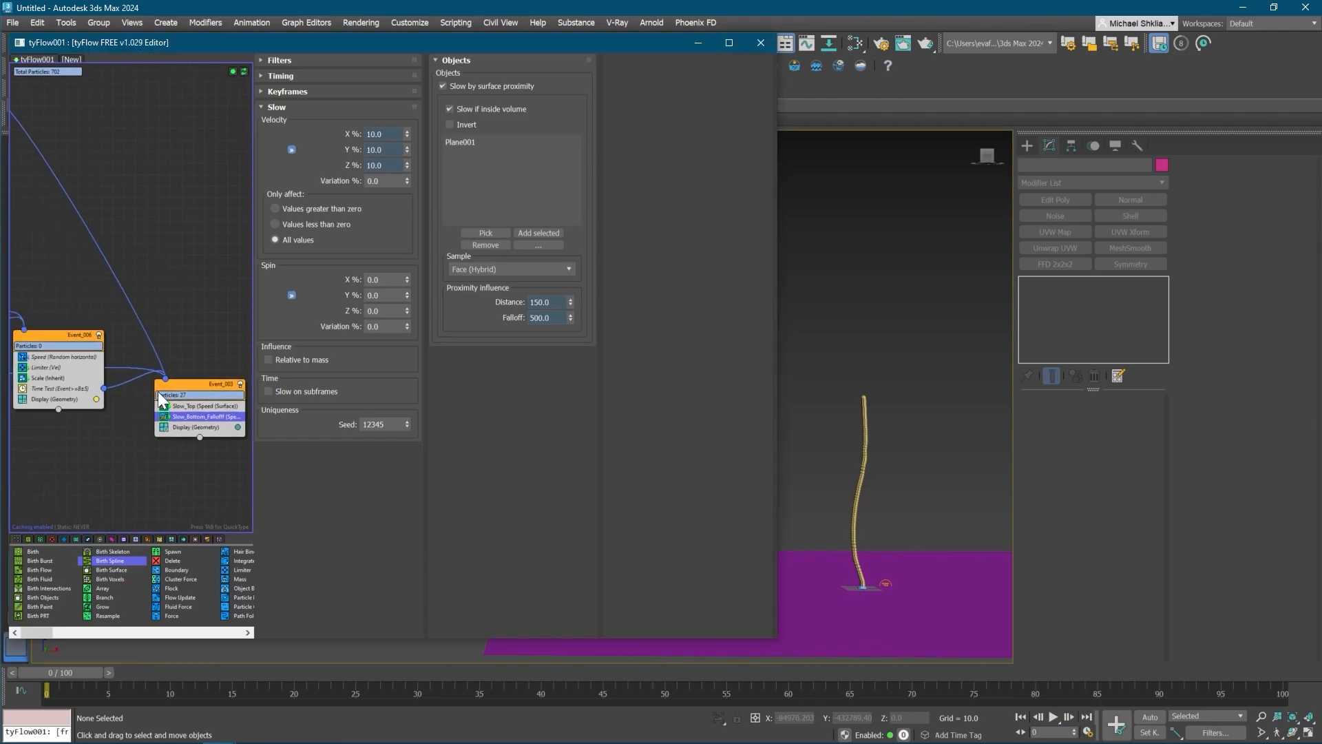
{"action": "left_click", "coordinate": [156, 290]}
{"action": "scroll", "coordinate": [157, 290], "scroll_direction": "down", "scroll_amount": 2}
{"action": "middle_click_drag", "start_coordinate": [103, 283], "coordinate": [129, 368]}
{"action": "right_click", "coordinate": [139, 317]}
{"action": "left_click", "coordinate": [149, 323]}
{"action": "right_click", "coordinate": [126, 262]}
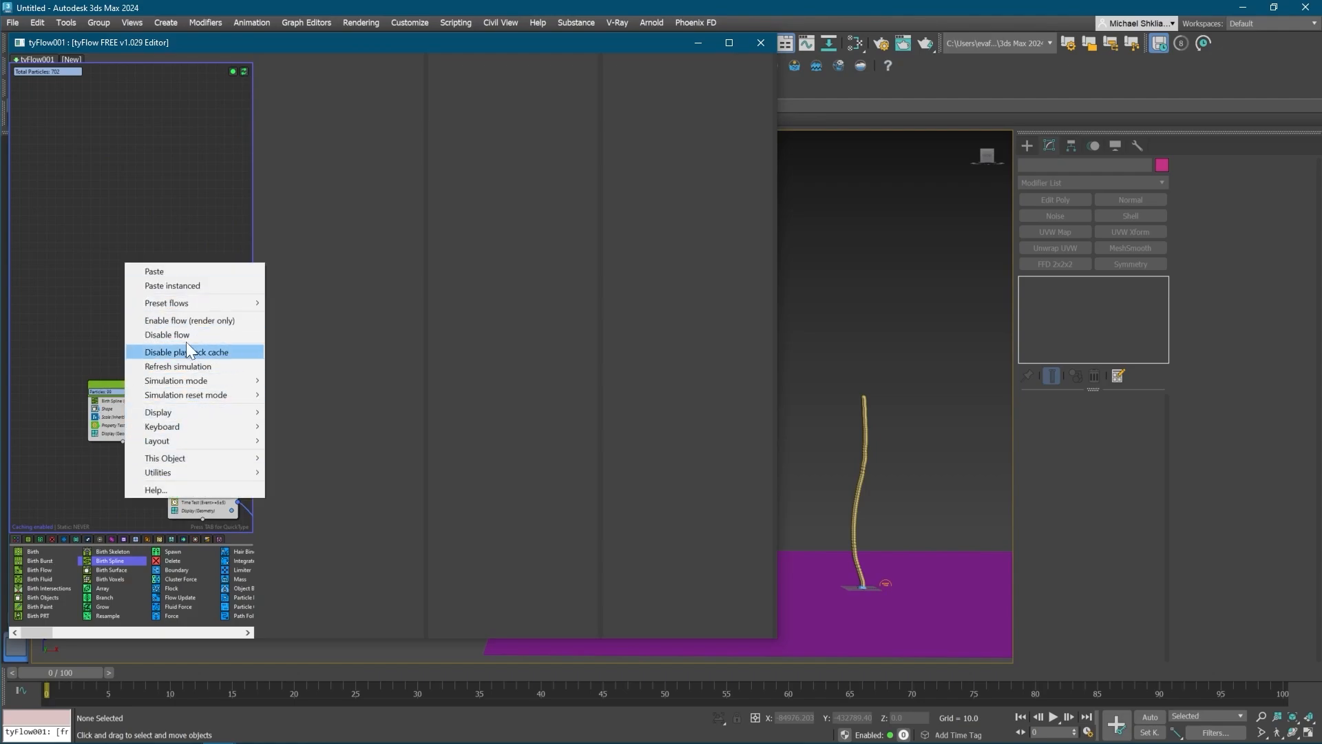
{"action": "left_click", "coordinate": [180, 284]}
{"action": "scroll", "coordinate": [171, 235], "scroll_direction": "up", "scroll_amount": 1}
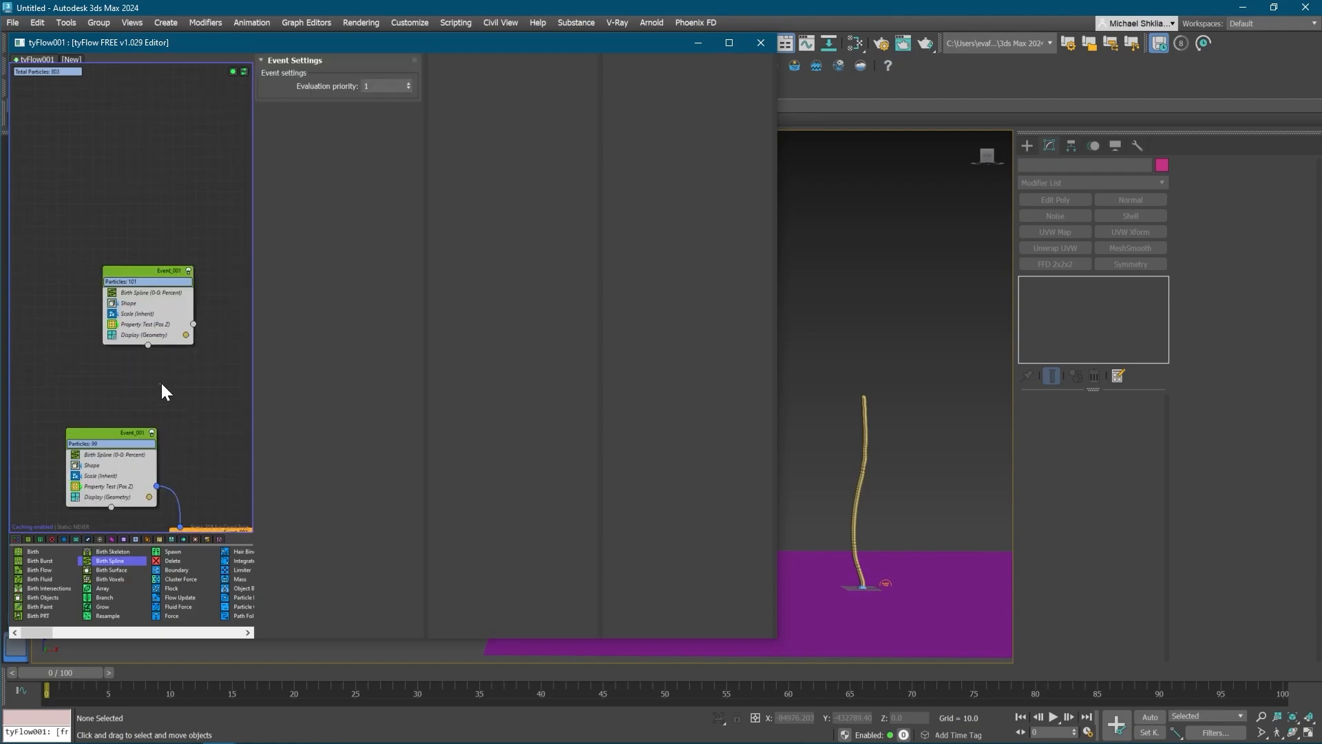
- Make the Birth Spline operator in the pasted event unique and set its particle birth mode to Last knot
{"action": "left_click", "coordinate": [157, 292]}
{"action": "right_click", "coordinate": [139, 290]}
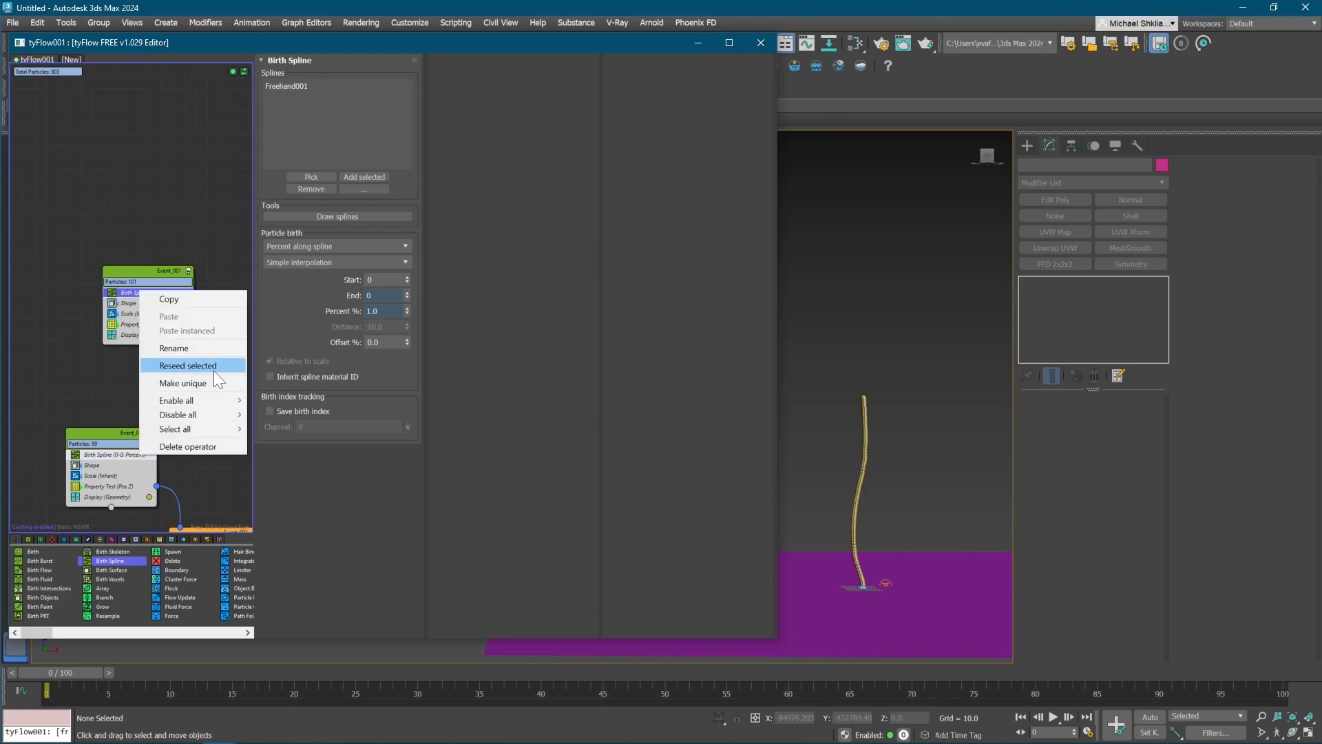
{"action": "left_click", "coordinate": [214, 376]}
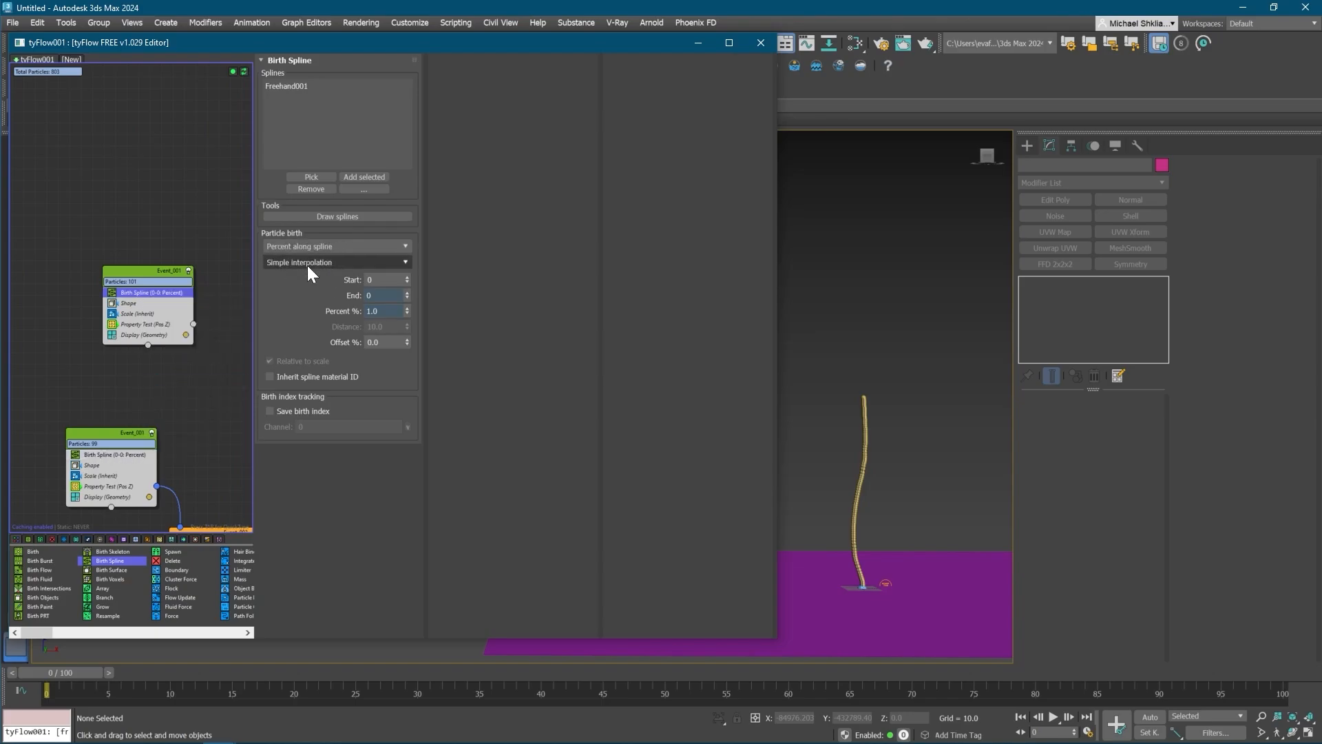
{"action": "left_click", "coordinate": [321, 246]}
{"action": "left_click", "coordinate": [307, 310]}
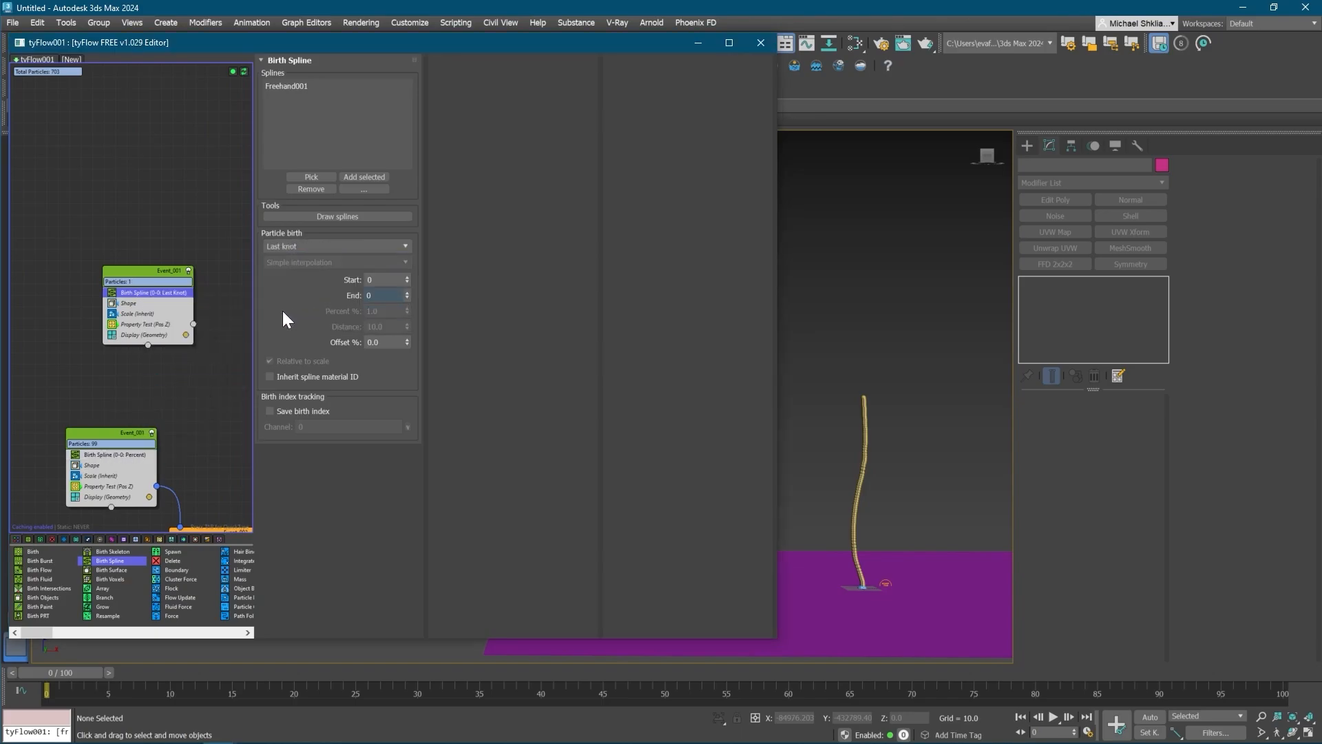
- Add a second Scale operator above the Property Test in the Last Knot event, with a scale value of 150%
{"action": "left_click", "coordinate": [158, 316]}
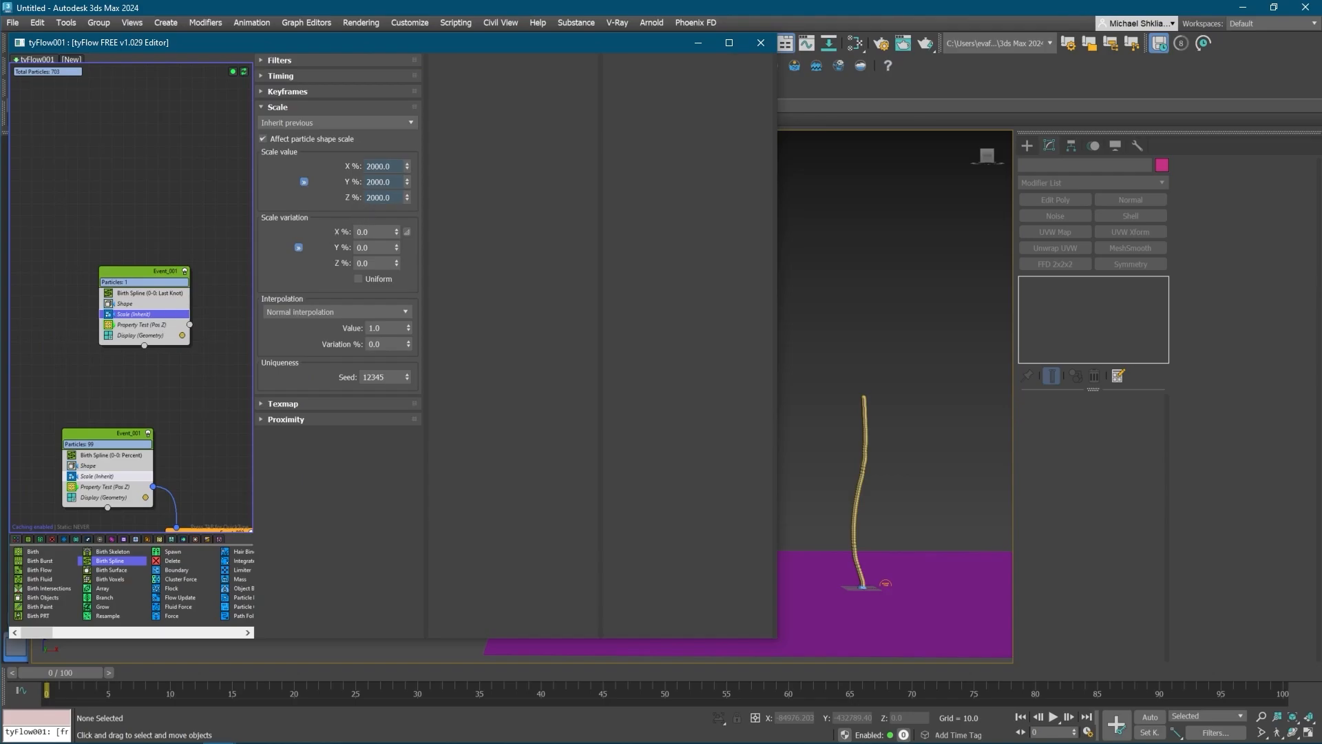
{"action": "middle_click_drag", "start_coordinate": [79, 321], "coordinate": [70, 312]}
{"action": "left_click", "coordinate": [72, 312]}
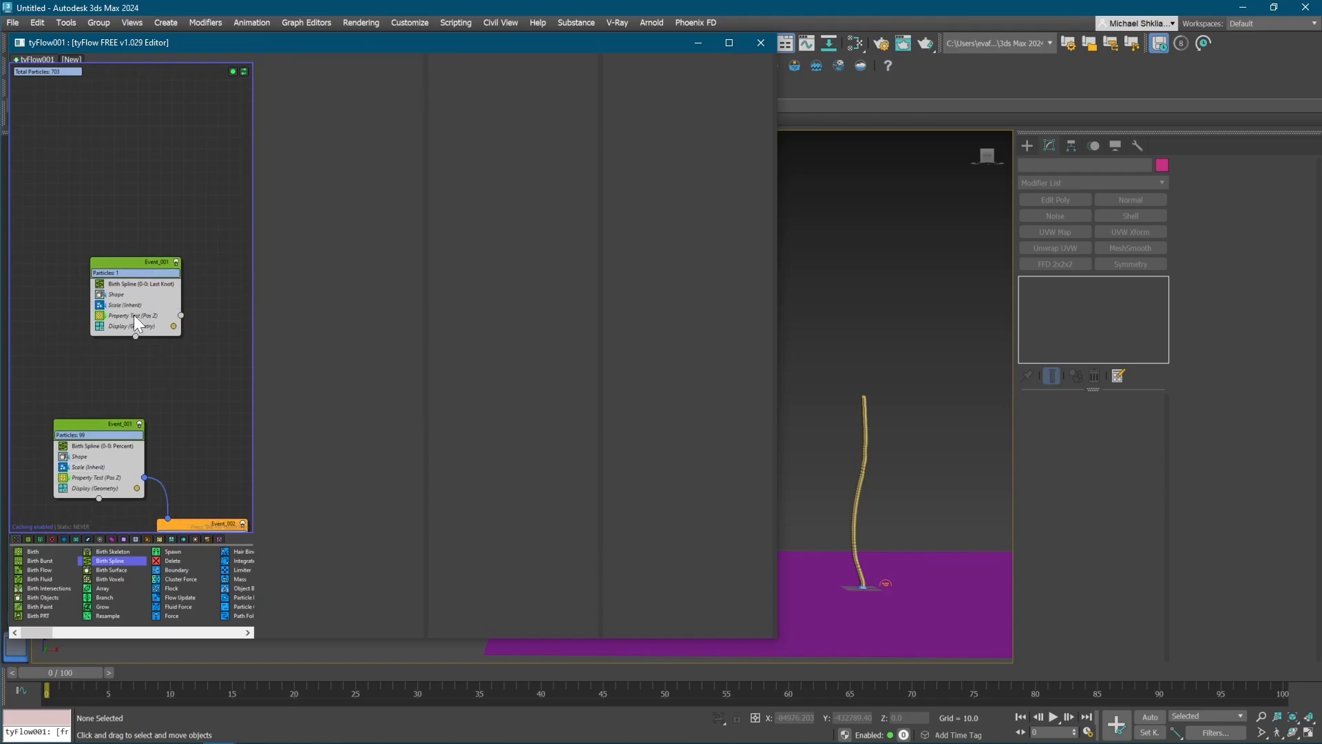
{"action": "key", "text": "Tab"}
{"action": "type", "text": "scale"}
{"action": "key", "text": "Return"}
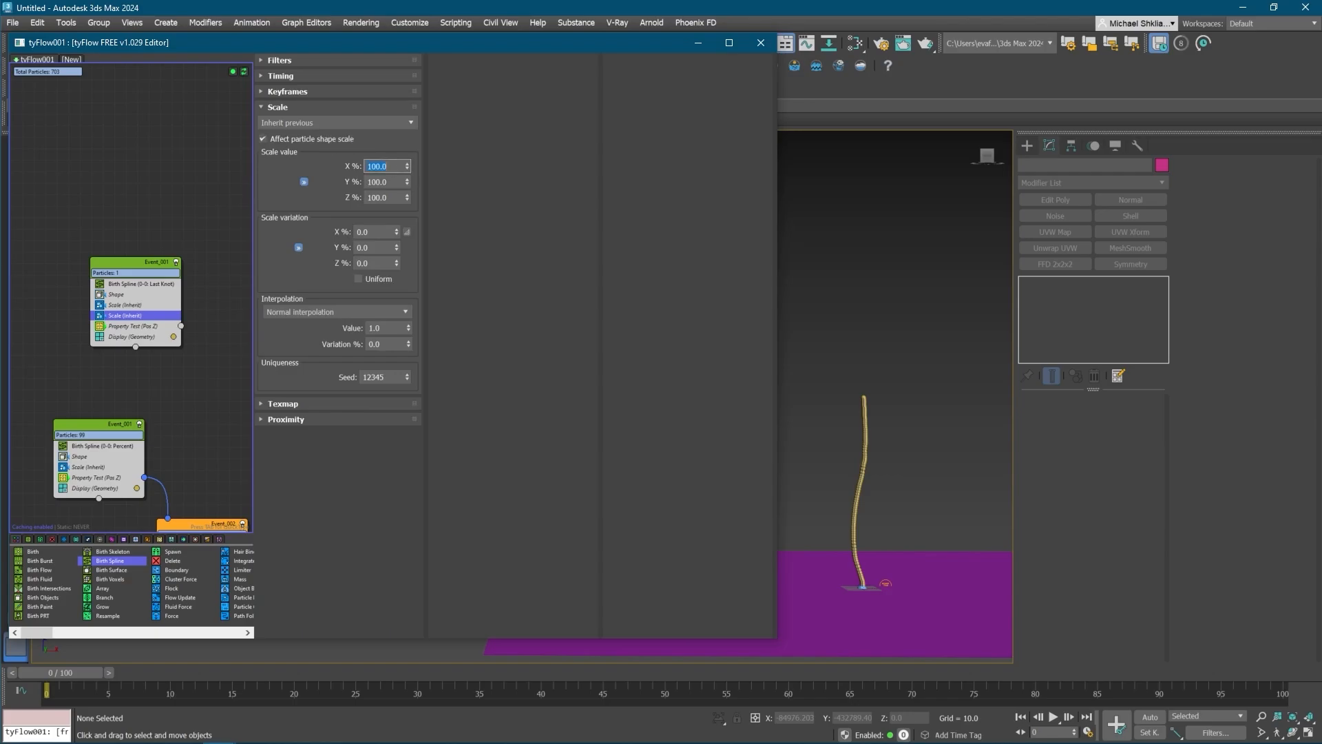
{"action": "type", "text": "150"}
{"action": "key", "text": "Return"}
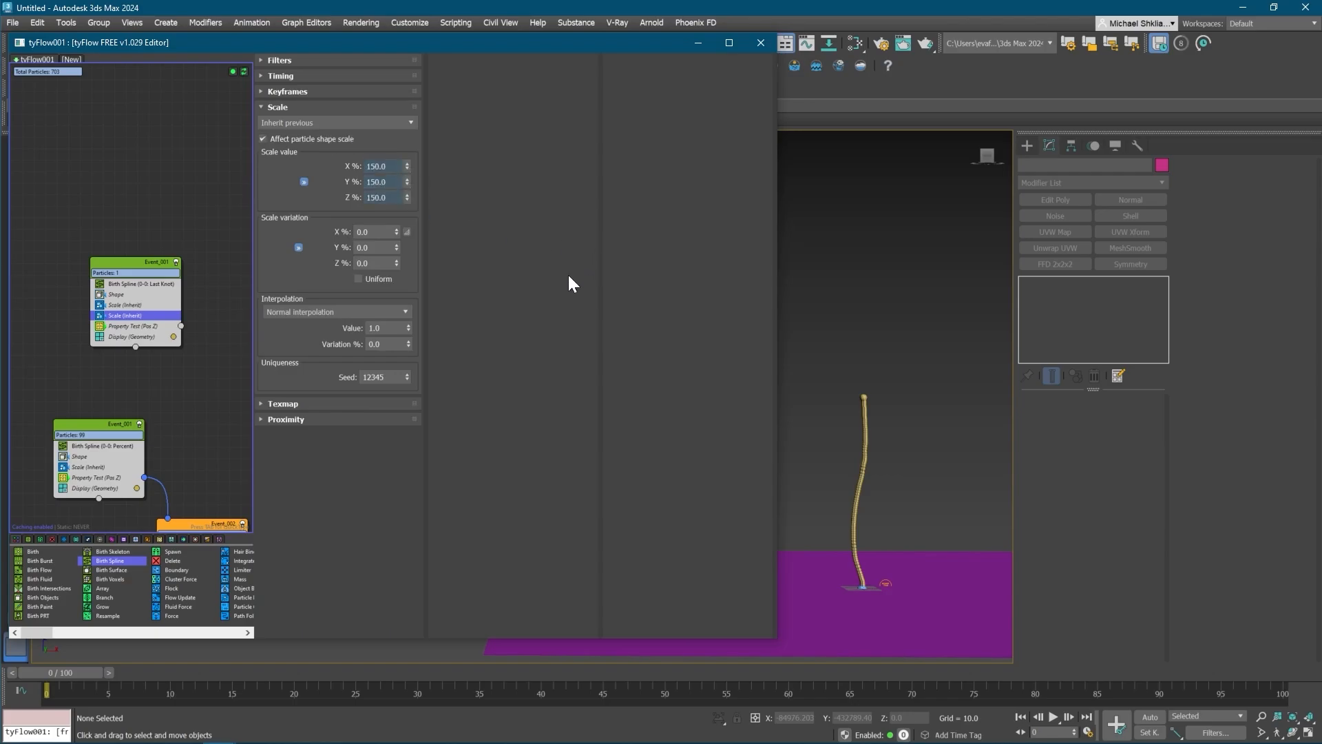
- Raise the added Scale operator's value to 200% on all axes to enlarge the particle at the spline's tip
{"action": "left_click", "coordinate": [85, 679]}
{"action": "left_click_drag", "start_coordinate": [87, 682], "coordinate": [43, 685]}
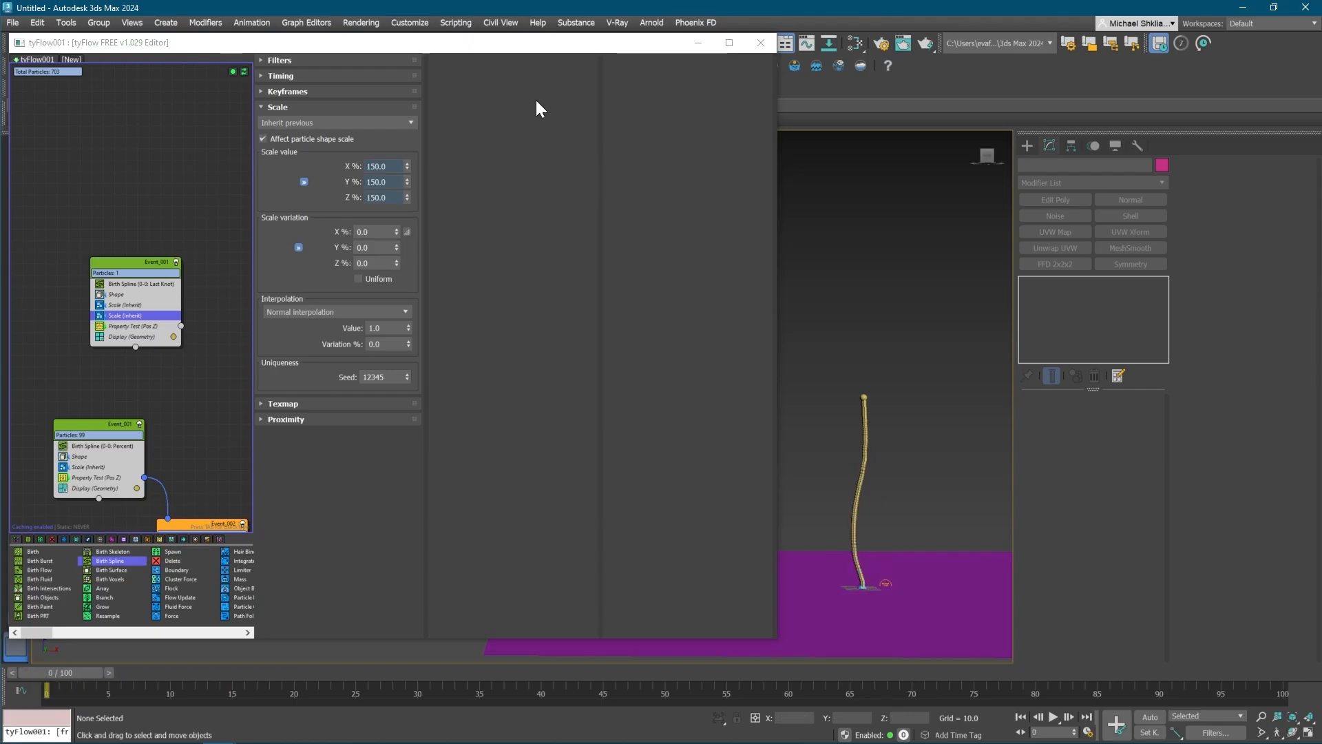
{"action": "left_click", "coordinate": [395, 166]}
{"action": "type", "text": "200"}
{"action": "key", "text": "Return"}
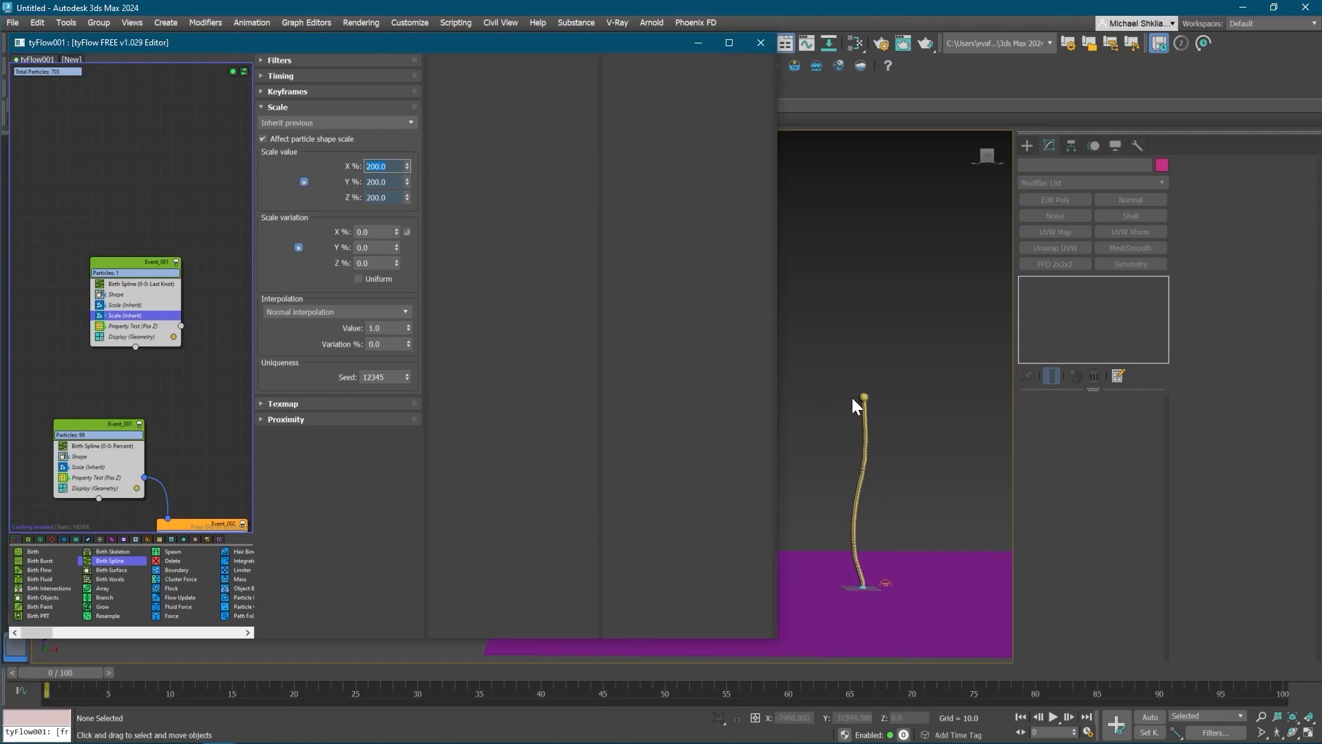
{"action": "scroll", "coordinate": [856, 398], "scroll_direction": "up", "scroll_amount": 4}
{"action": "middle_click_drag", "start_coordinate": [187, 361], "coordinate": [155, 316]}
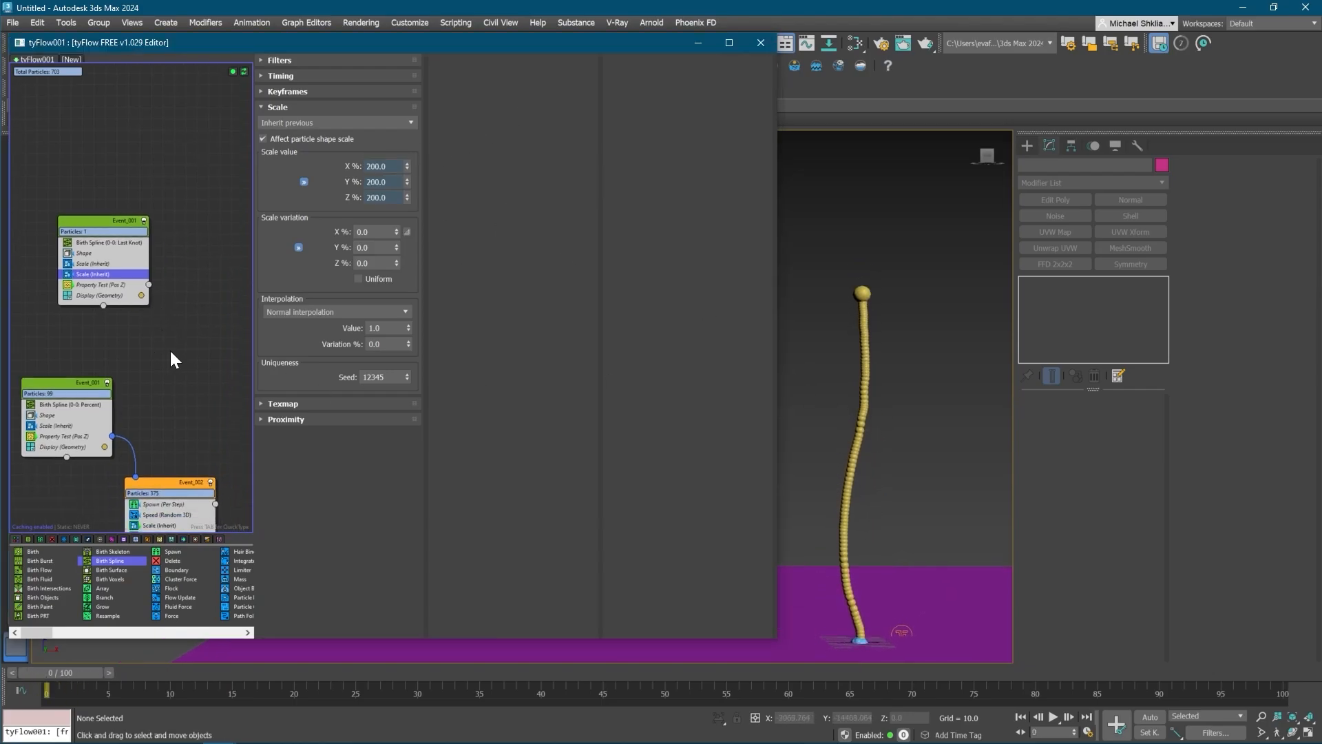
- Copy the Event_002 spawn event that is wired to the column's percent-based Birth Spline event
{"action": "left_click", "coordinate": [170, 350]}
{"action": "middle_click_drag", "start_coordinate": [175, 467], "coordinate": [137, 403]}
{"action": "left_click", "coordinate": [132, 427]}
{"action": "right_click", "coordinate": [132, 427]}
{"action": "left_click", "coordinate": [193, 441]}
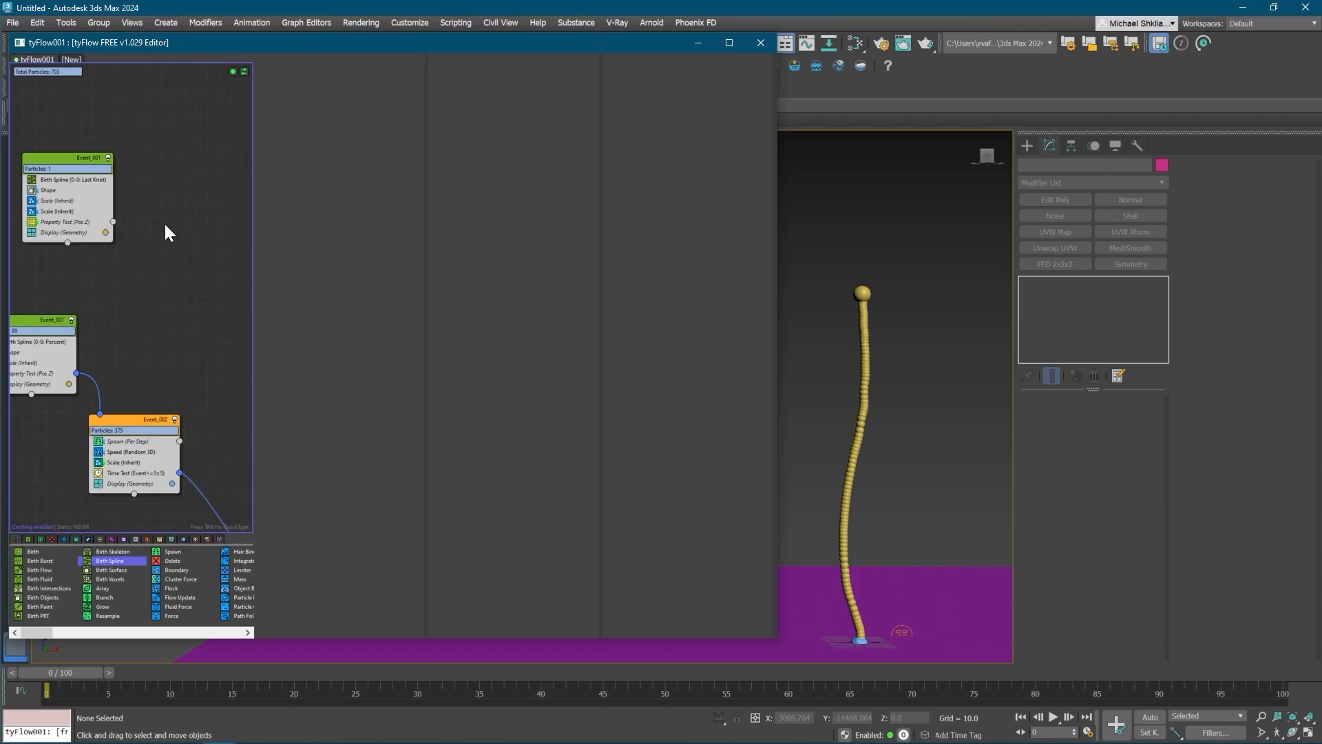
{"action": "right_click", "coordinate": [153, 199]}
{"action": "left_click", "coordinate": [193, 208]}
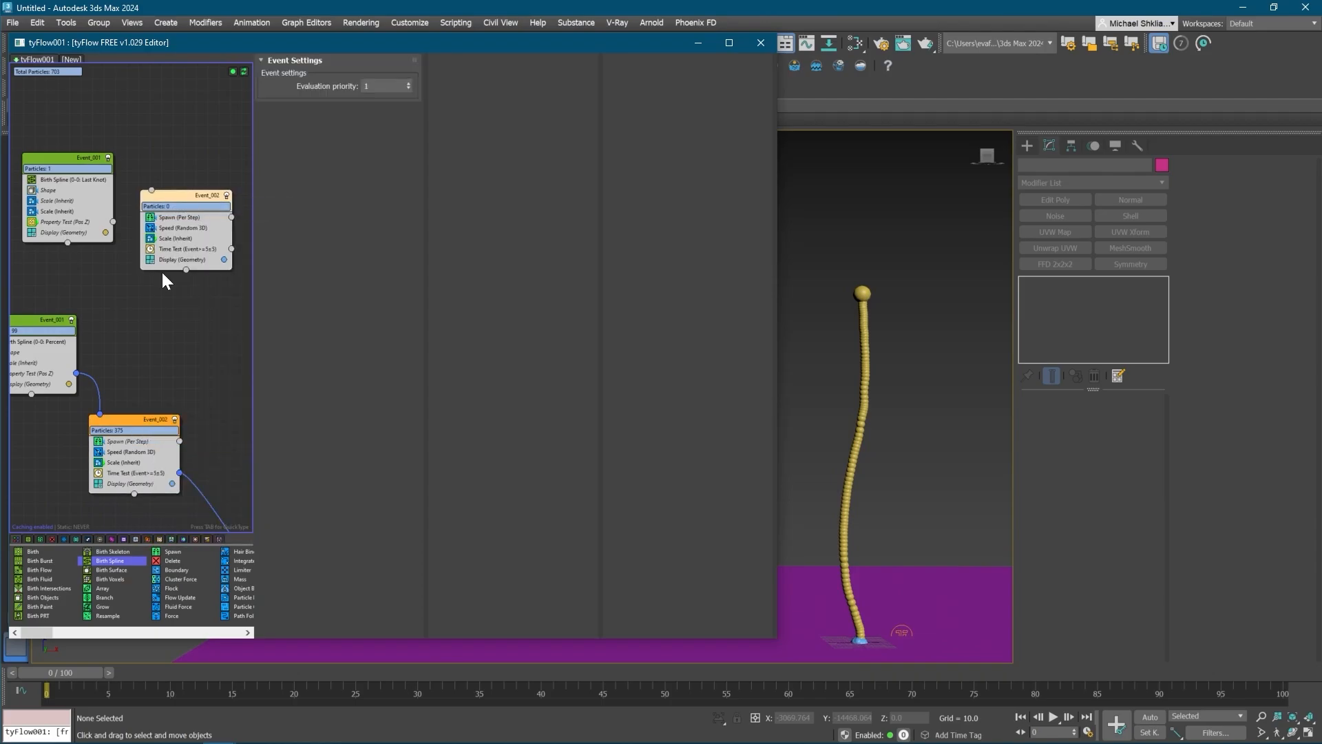
{"action": "key", "text": "ctrl+z"}
- Paste Event_002 as an instanced event and connect the Last Knot event's Property Test output to it
{"action": "right_click", "coordinate": [175, 232]}
{"action": "left_click", "coordinate": [214, 257]}
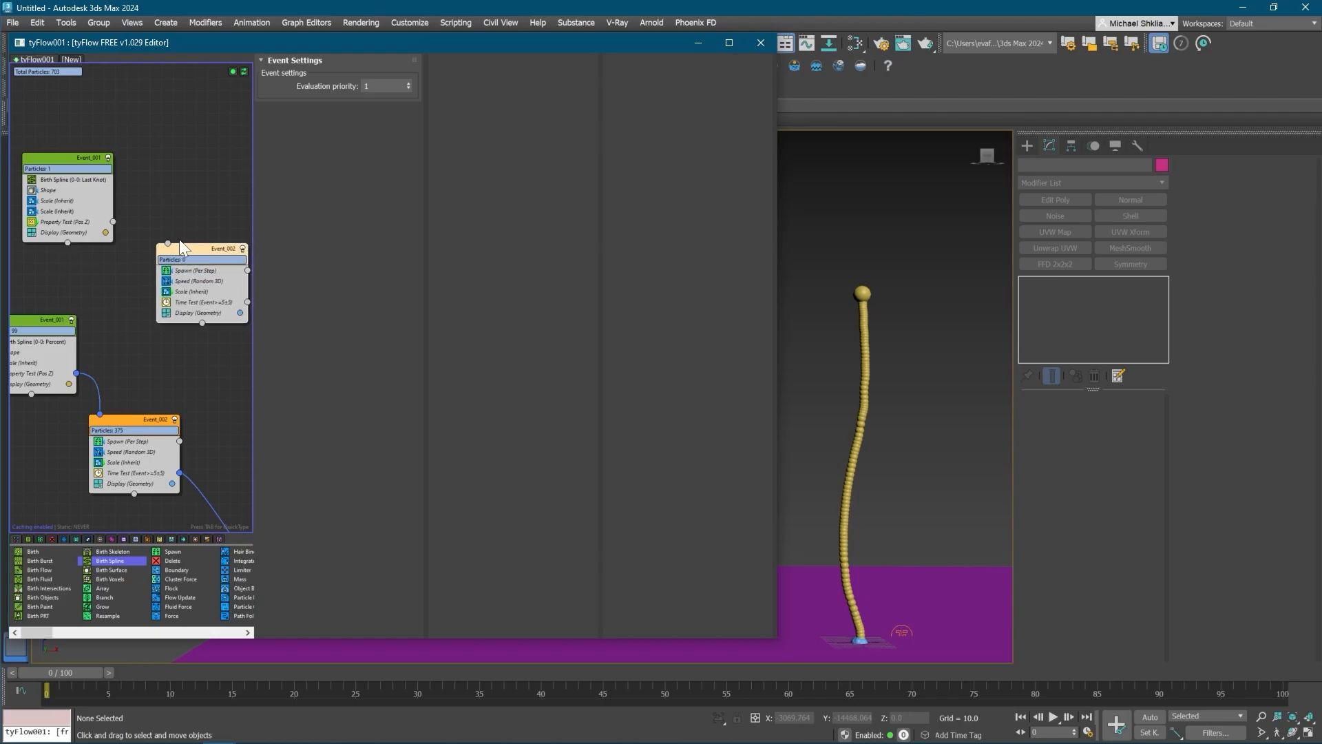
{"action": "left_click_drag", "start_coordinate": [113, 222], "coordinate": [197, 254]}
{"action": "left_click", "coordinate": [113, 313]}
{"action": "middle_click_drag", "start_coordinate": [113, 313], "coordinate": [139, 304]}
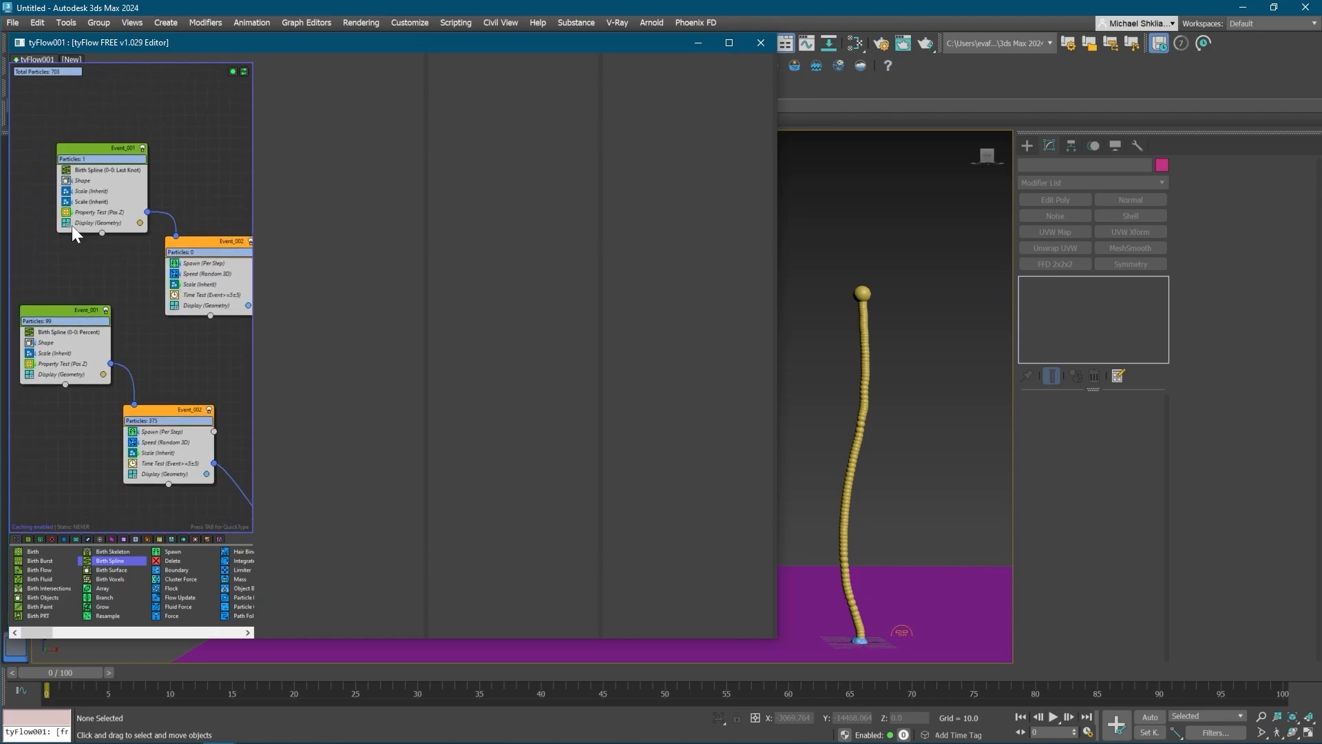
- Disable the Display operators in the Last Knot and percent-based Birth Spline events
{"action": "left_click", "coordinate": [67, 223]}
{"action": "left_click", "coordinate": [29, 374]}
{"action": "scroll", "coordinate": [84, 419], "scroll_direction": "down", "scroll_amount": 3}
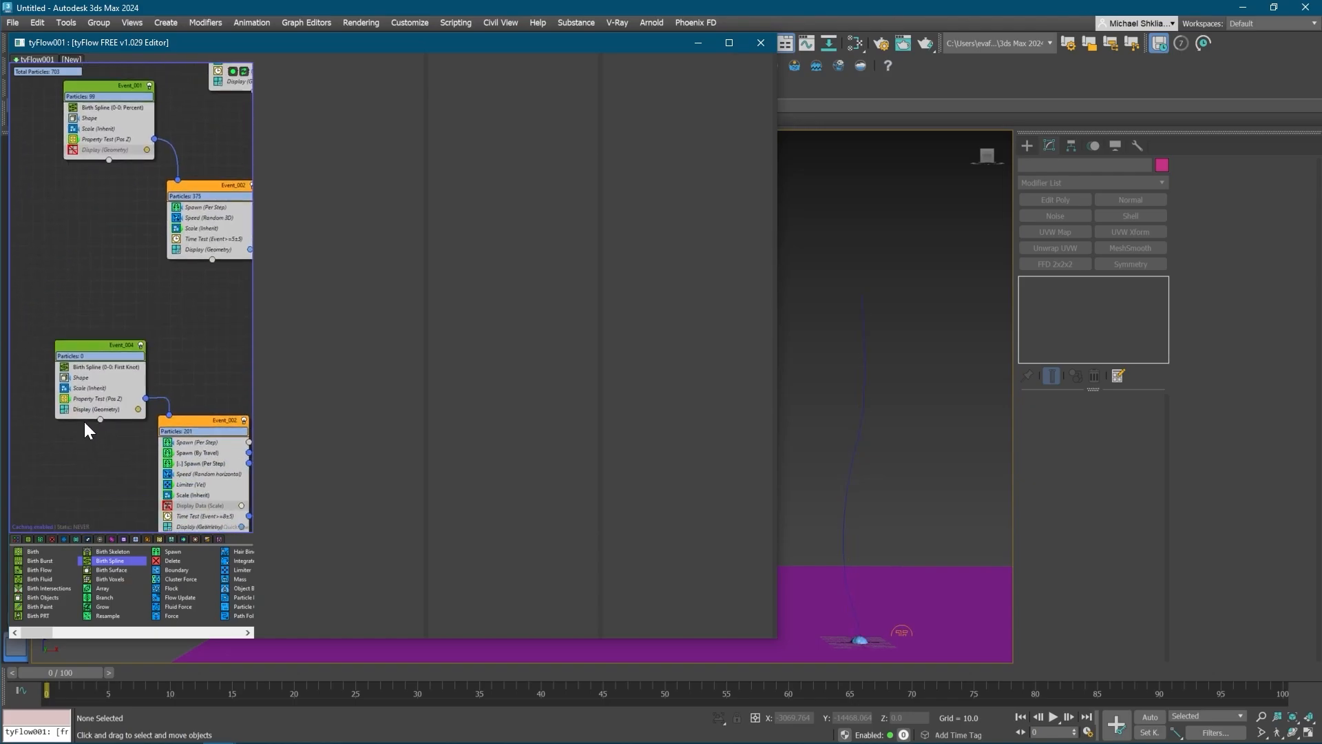
- Set the Offspring count of the instanced Spawn in the Last Knot branch to 50
{"action": "middle_click_drag", "start_coordinate": [242, 117], "coordinate": [165, 256]}
{"action": "middle_click_drag", "start_coordinate": [161, 198], "coordinate": [157, 312]}
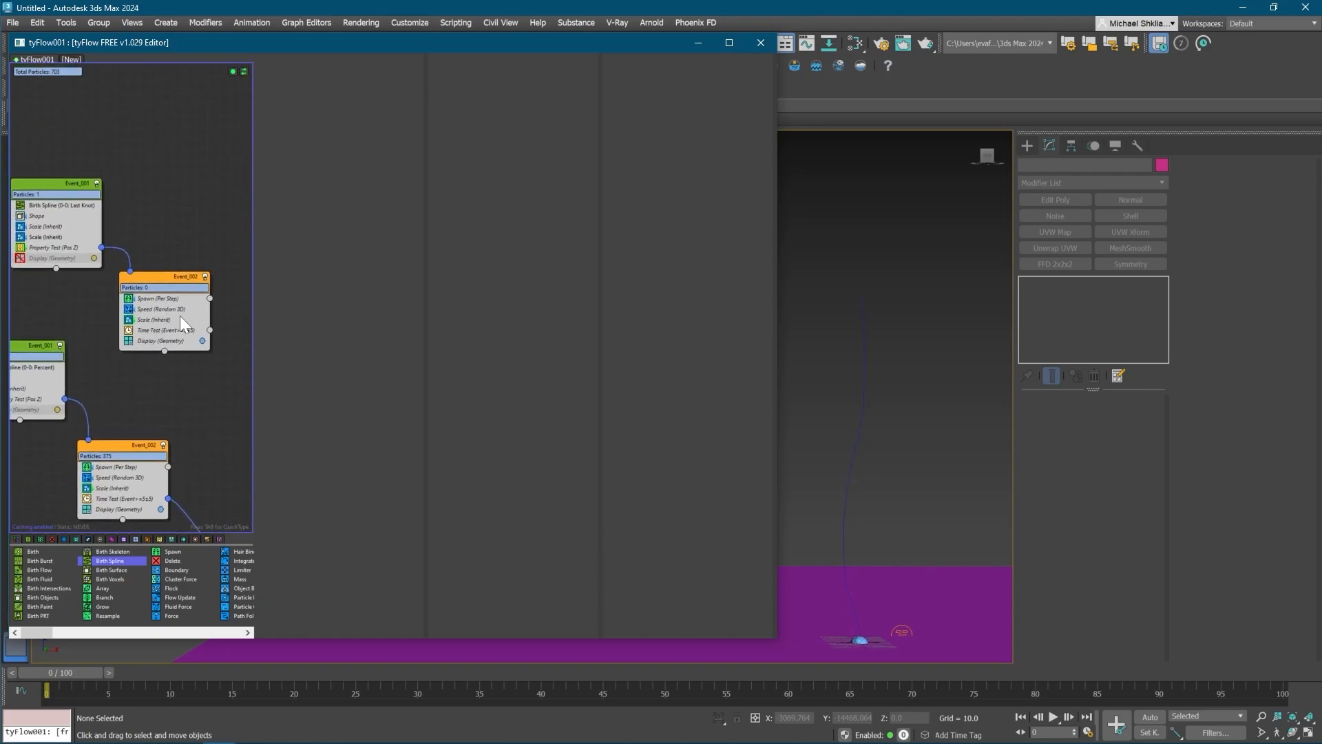
{"action": "scroll", "coordinate": [171, 375], "scroll_direction": "down", "scroll_amount": 2}
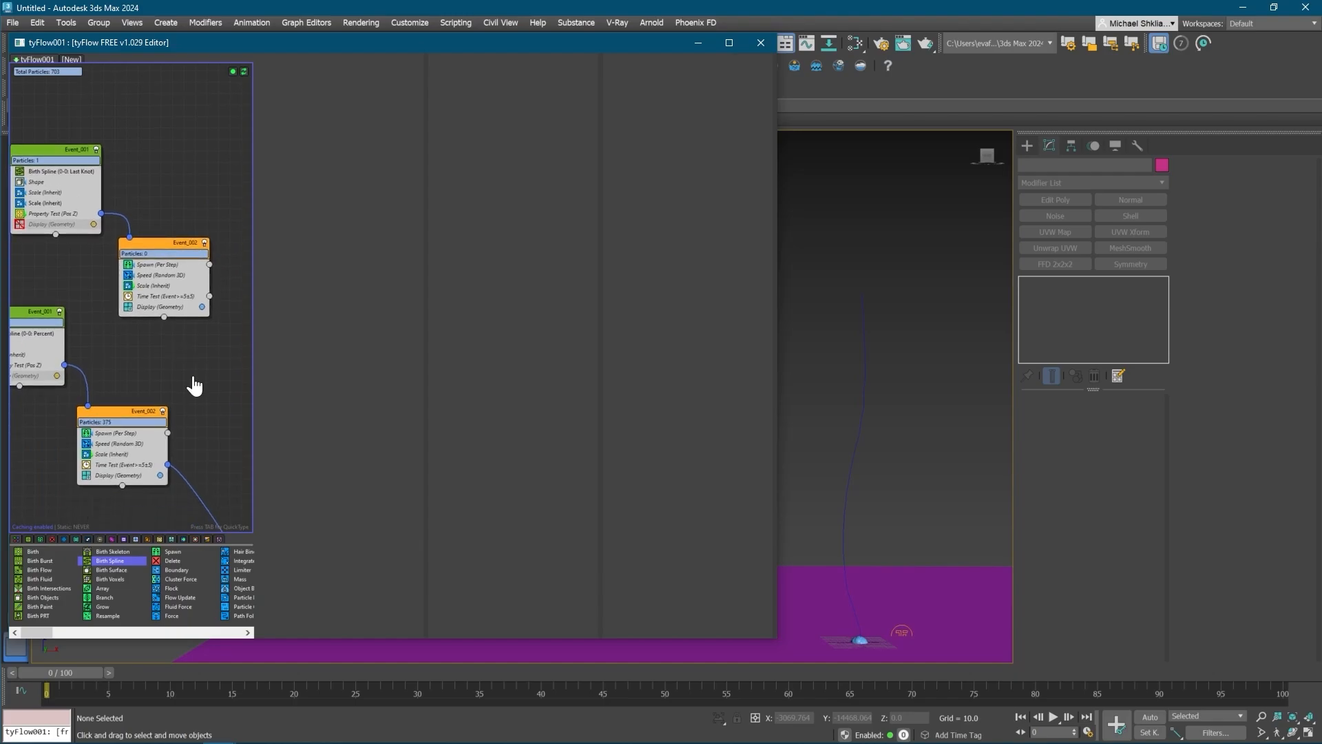
{"action": "left_click", "coordinate": [183, 261]}
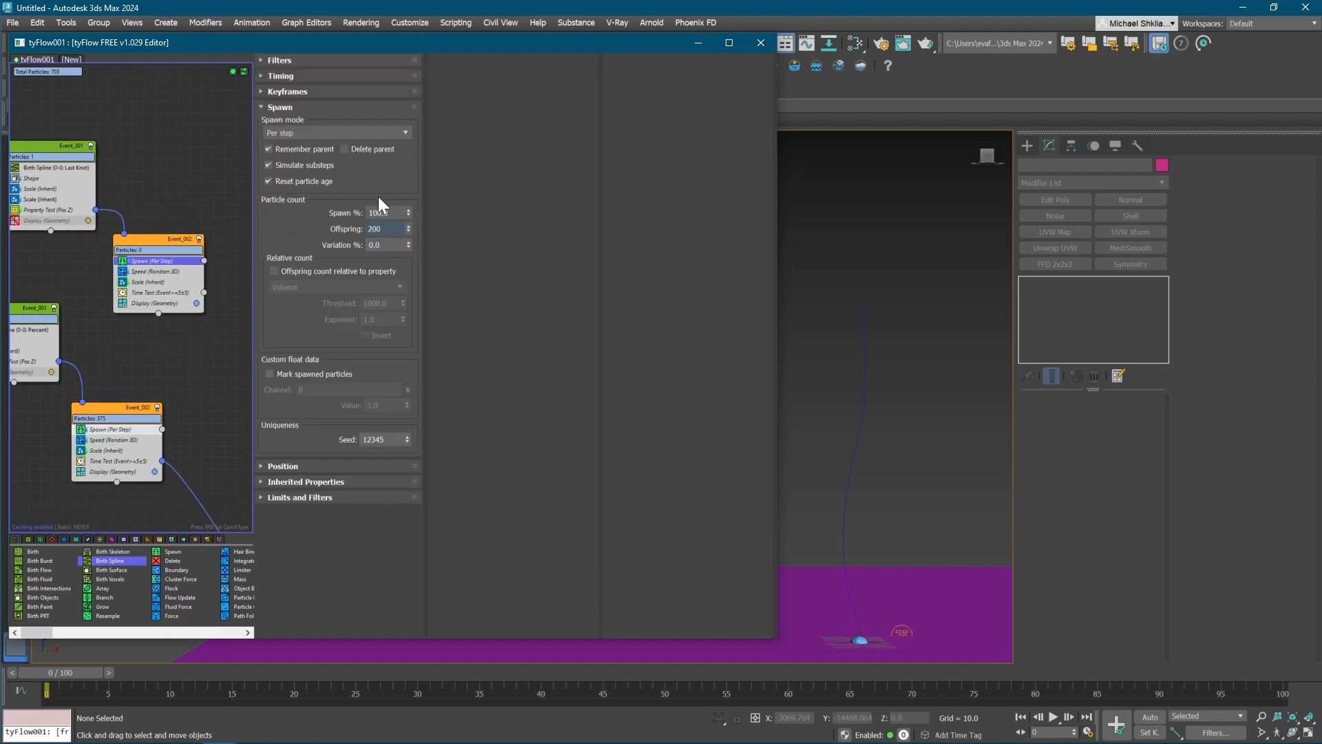
{"action": "key", "text": "Return"}
{"action": "type", "text": "50"}
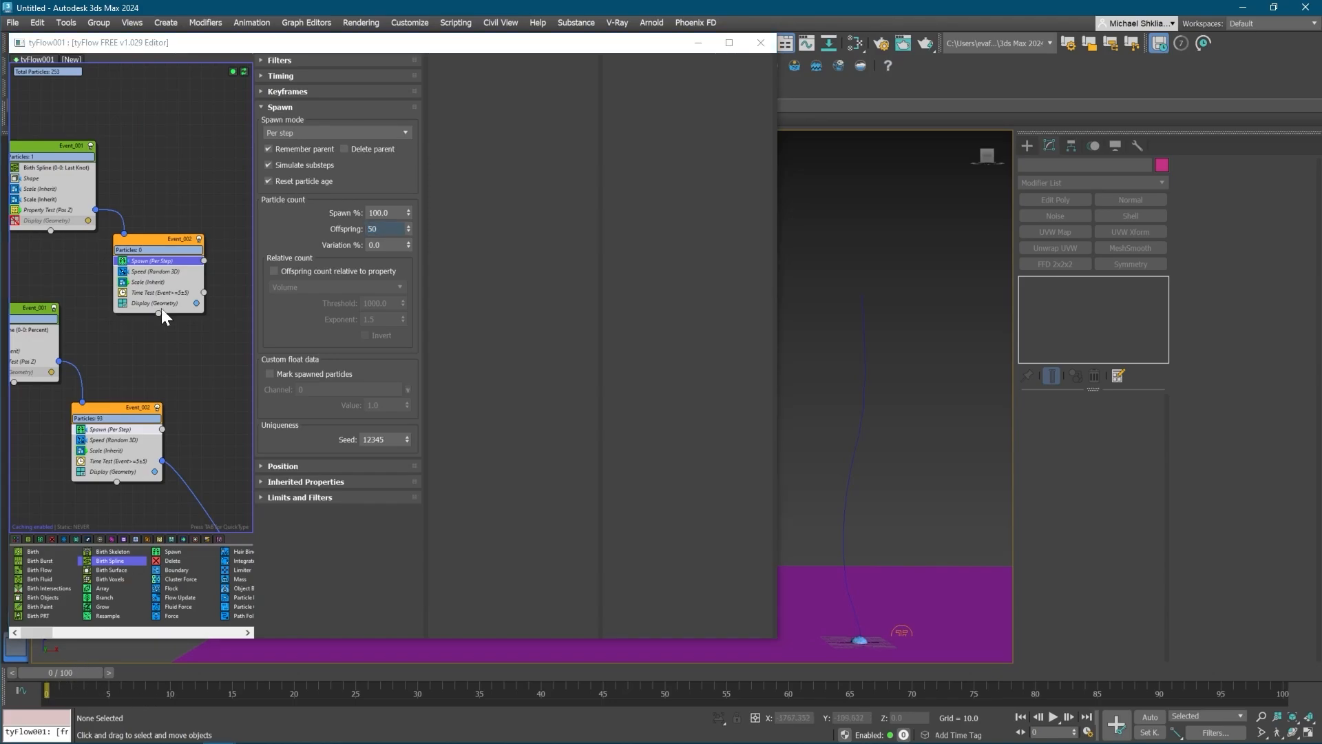
{"action": "left_click", "coordinate": [164, 273]}
{"action": "left_click", "coordinate": [166, 261]}
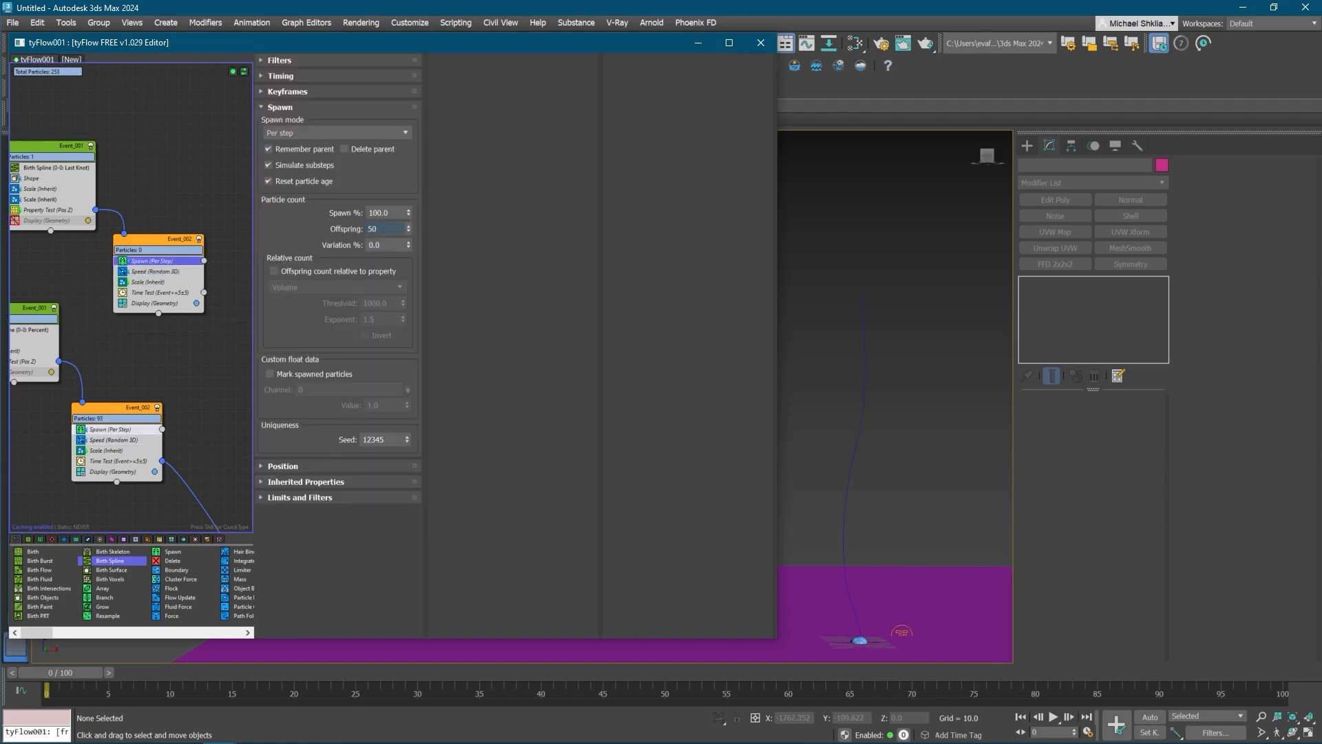
- Set the Spawn operator's Offspring count back to 200 and make the Last Knot branch's Spawn unique
{"action": "left_click_drag", "start_coordinate": [385, 229], "coordinate": [283, 223]}
{"action": "type", "text": "200"}
{"action": "right_click", "coordinate": [151, 262]}
{"action": "left_click", "coordinate": [194, 387]}
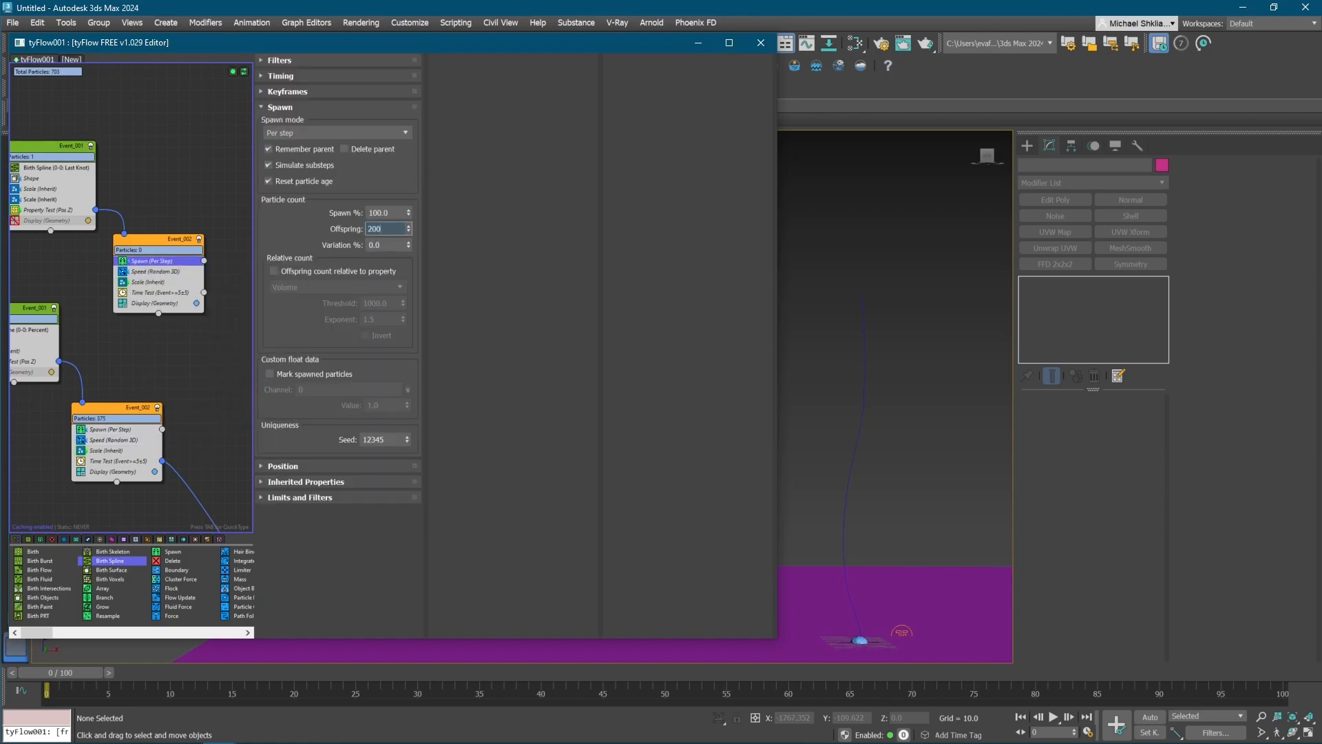
- Make the Last Knot branch's Speed operator unique, with a magnitude of 15 and the variation curve enabled
{"action": "right_click", "coordinate": [157, 271]}
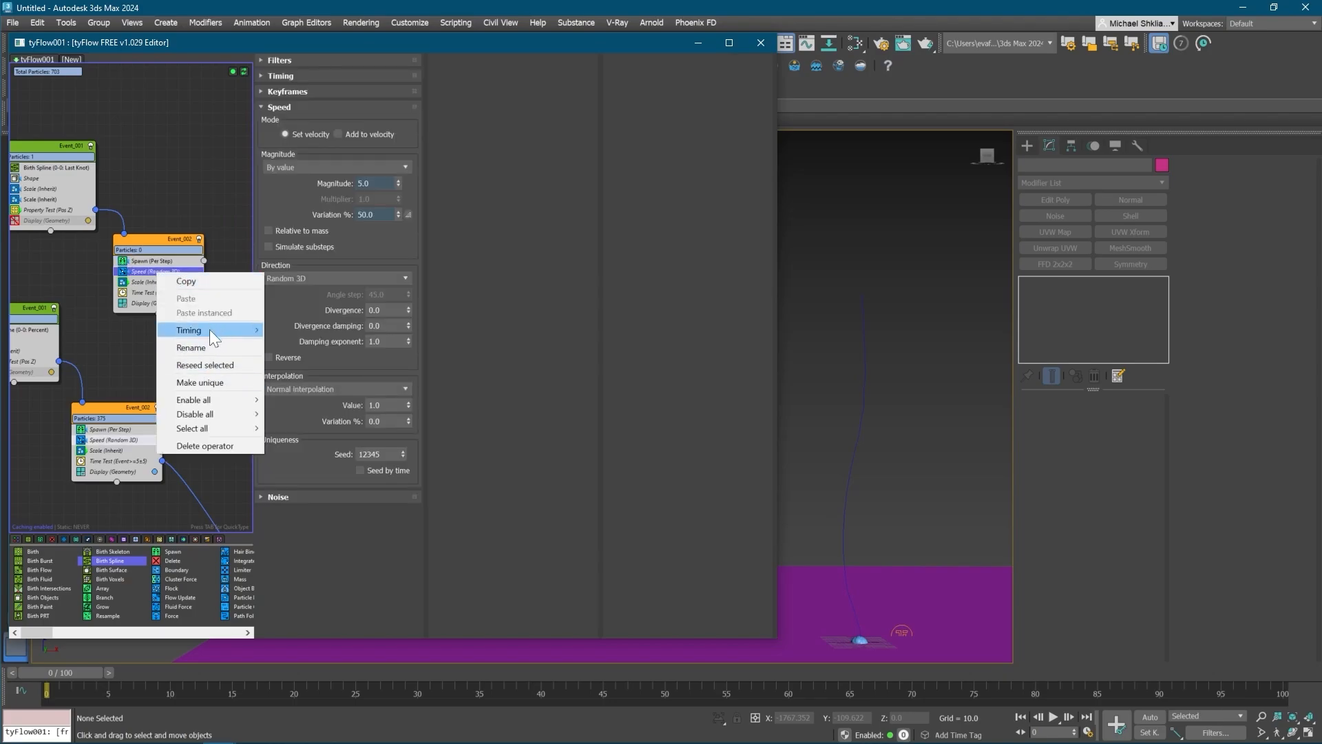
{"action": "left_click", "coordinate": [212, 382]}
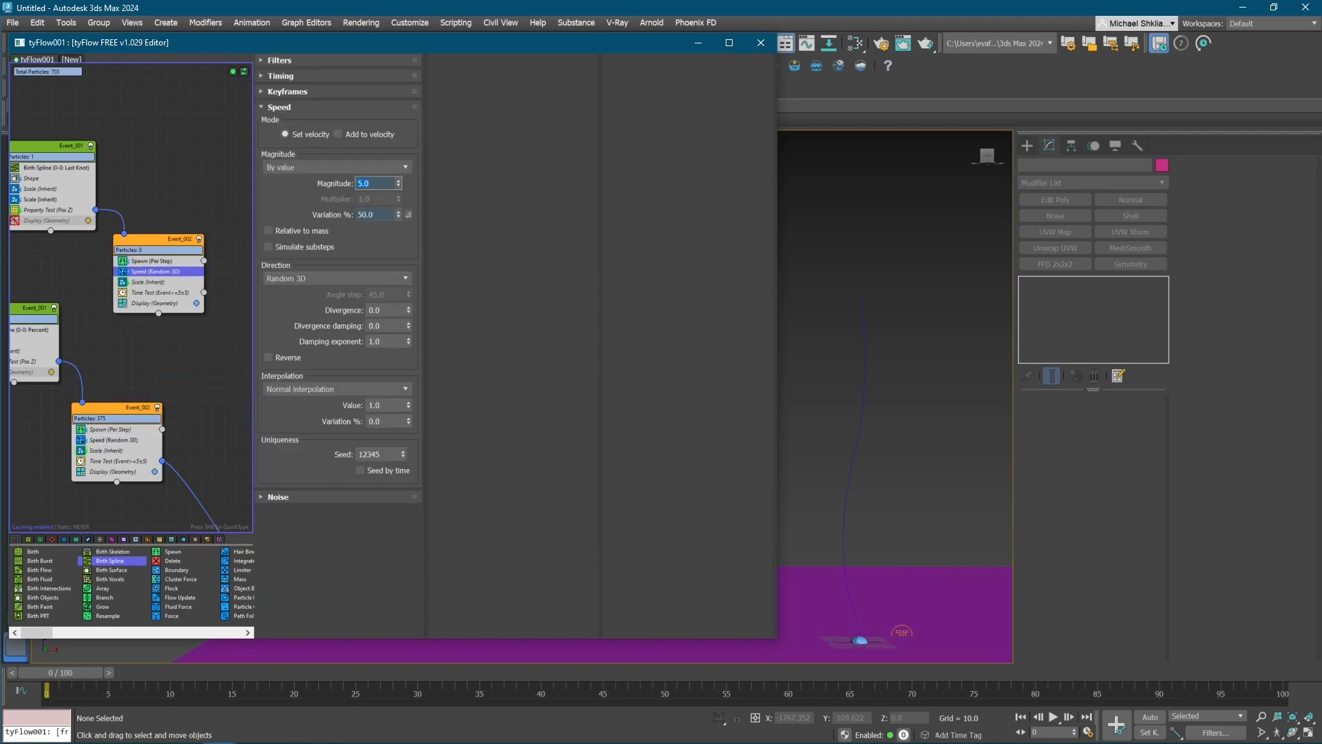
{"action": "type", "text": "15"}
{"action": "key", "text": "Return"}
{"action": "left_click", "coordinate": [408, 215]}
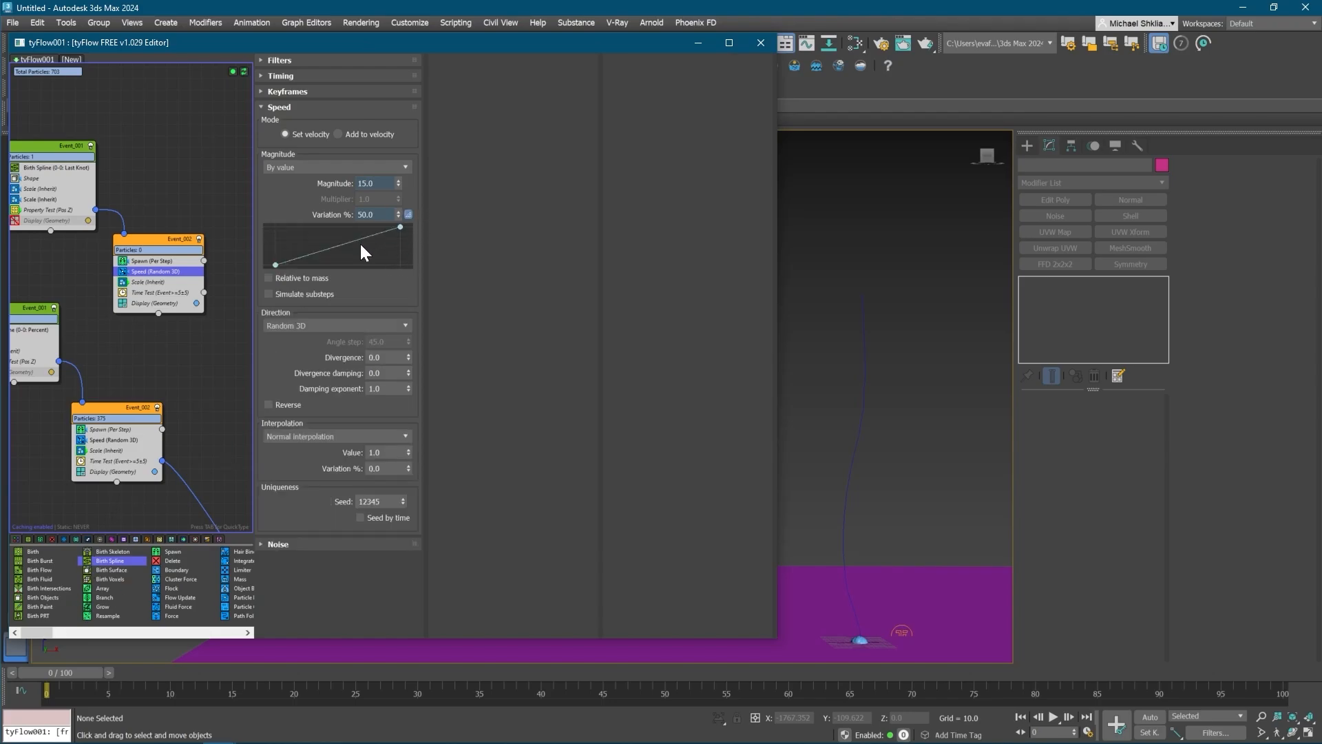
- Make the Last Knot branch's Scale operator unique and set its uniform scale value to 700%
{"action": "left_click_drag", "start_coordinate": [341, 246], "coordinate": [382, 245]}
{"action": "left_click_drag", "start_coordinate": [110, 672], "coordinate": [321, 615]}
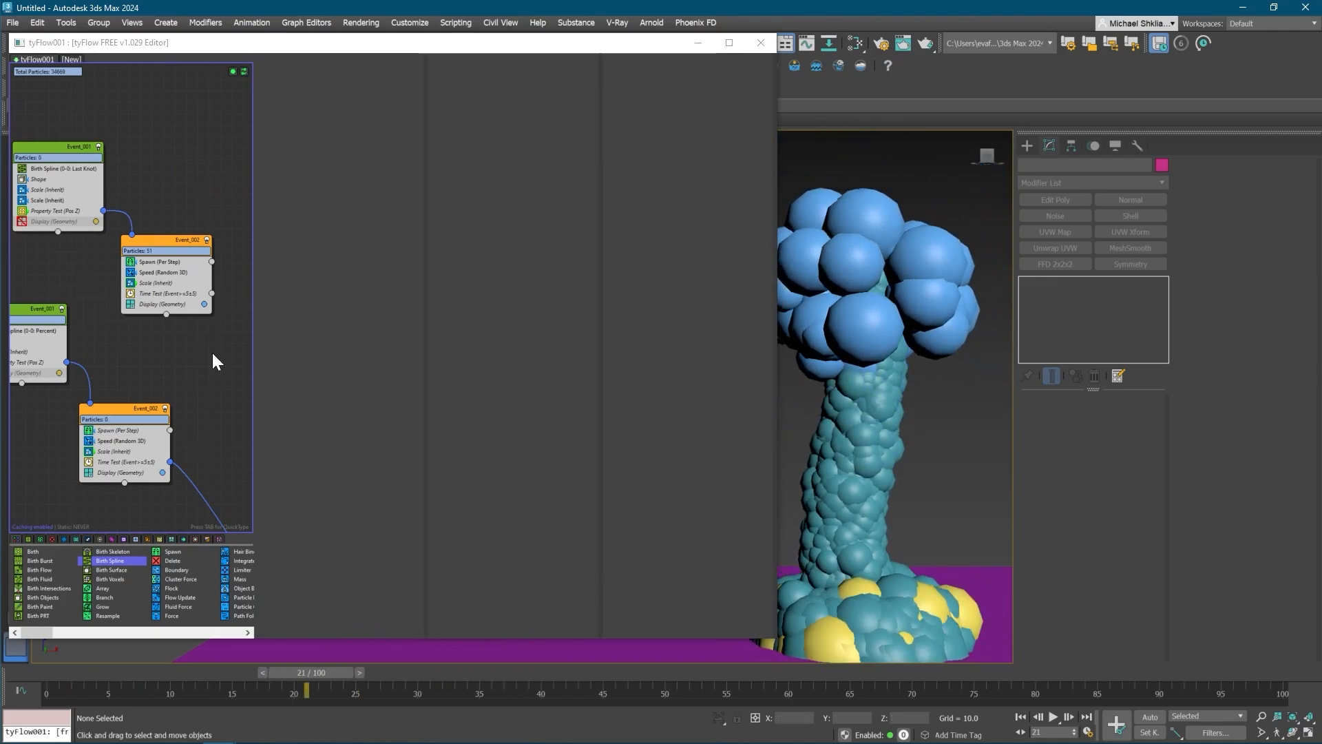
{"action": "left_click", "coordinate": [158, 283]}
{"action": "right_click", "coordinate": [160, 286]}
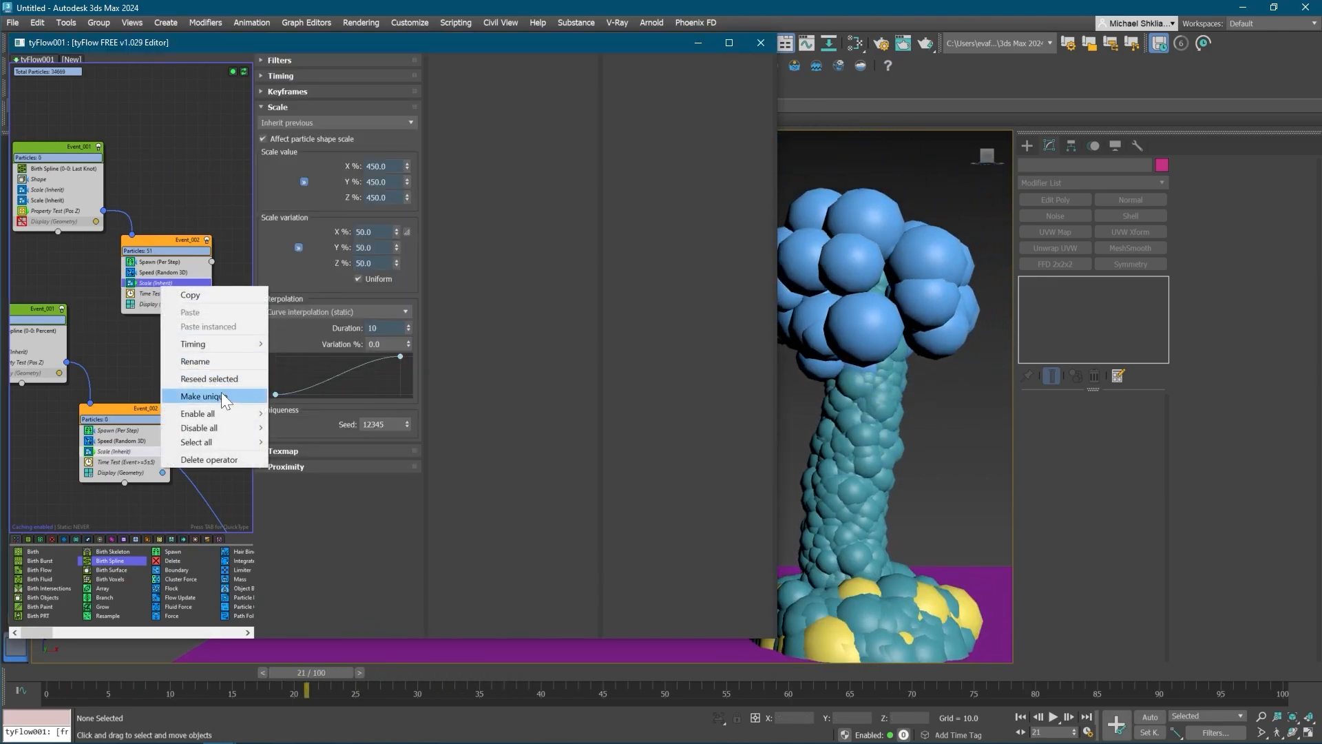
{"action": "left_click", "coordinate": [220, 394]}
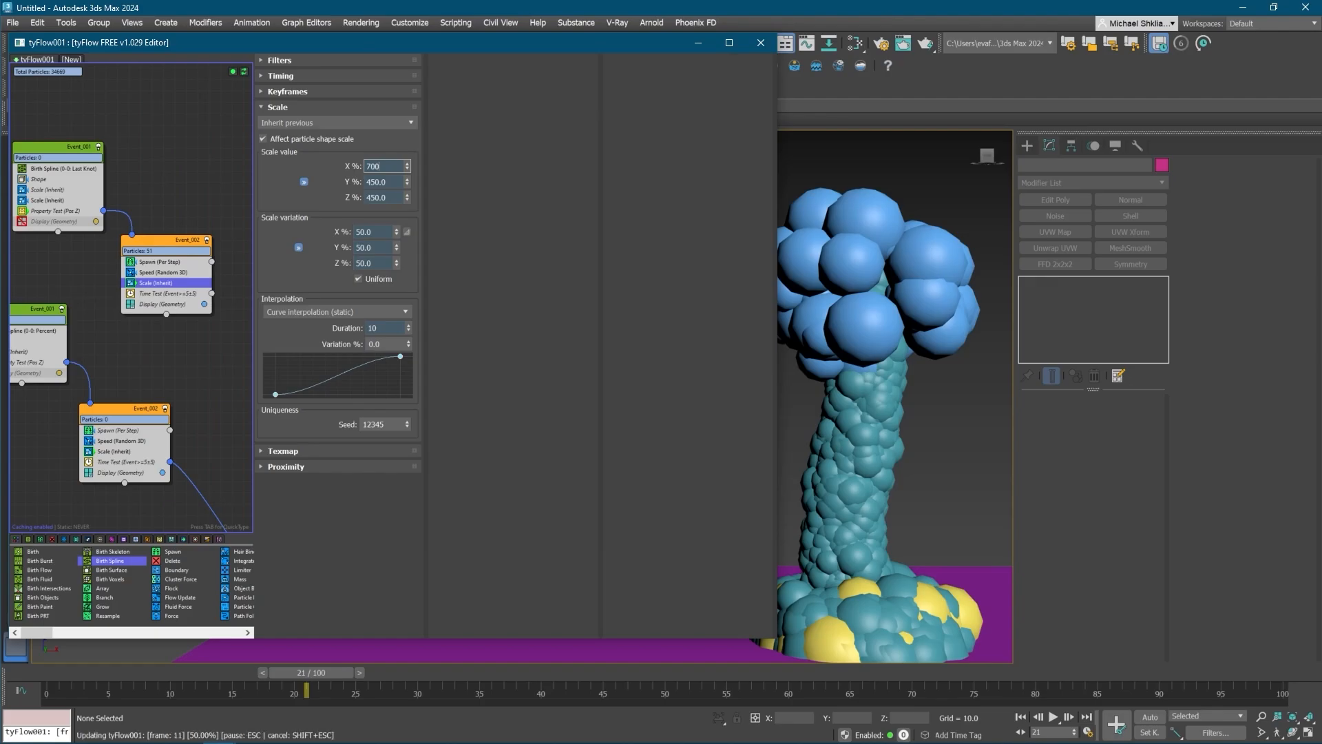
{"action": "left_click", "coordinate": [573, 512]}
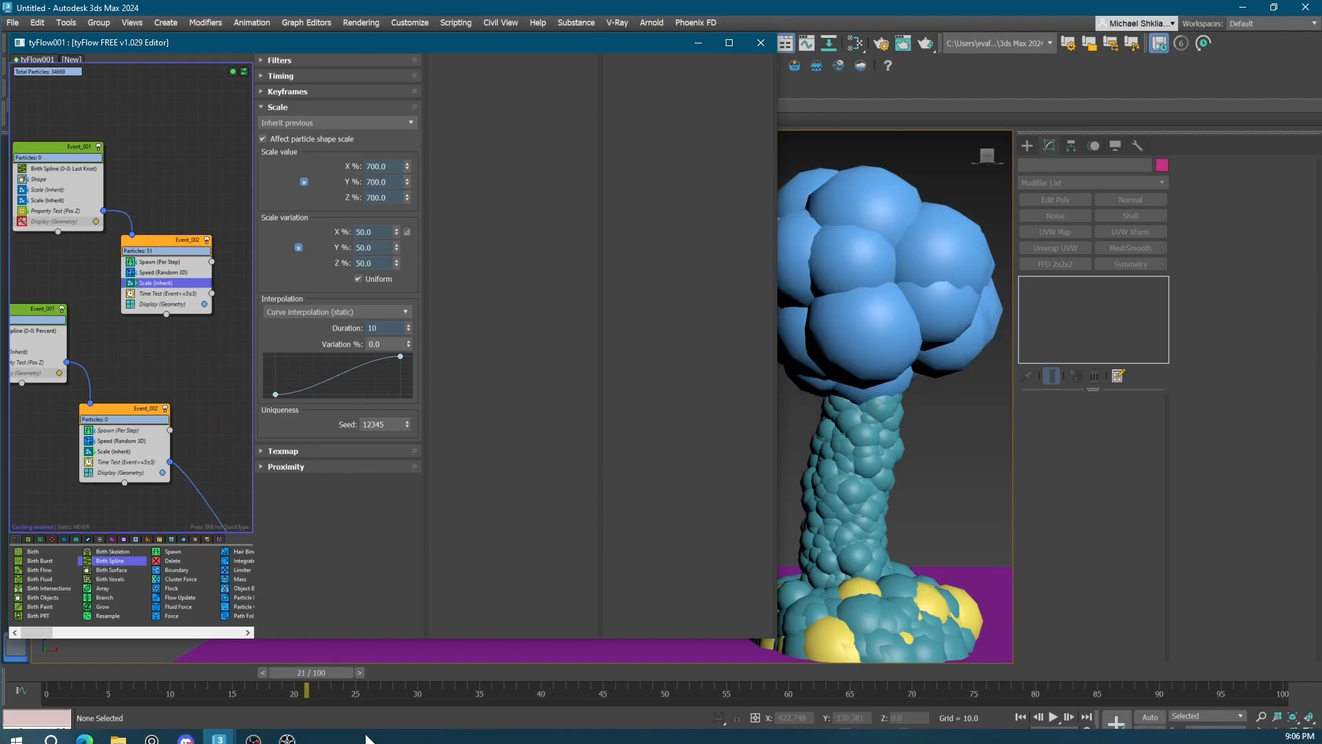
- Set the Last Knot branch's uniform scale value to 650% and reduce it further to 600%
{"action": "left_click_drag", "start_coordinate": [328, 683], "coordinate": [313, 660]}
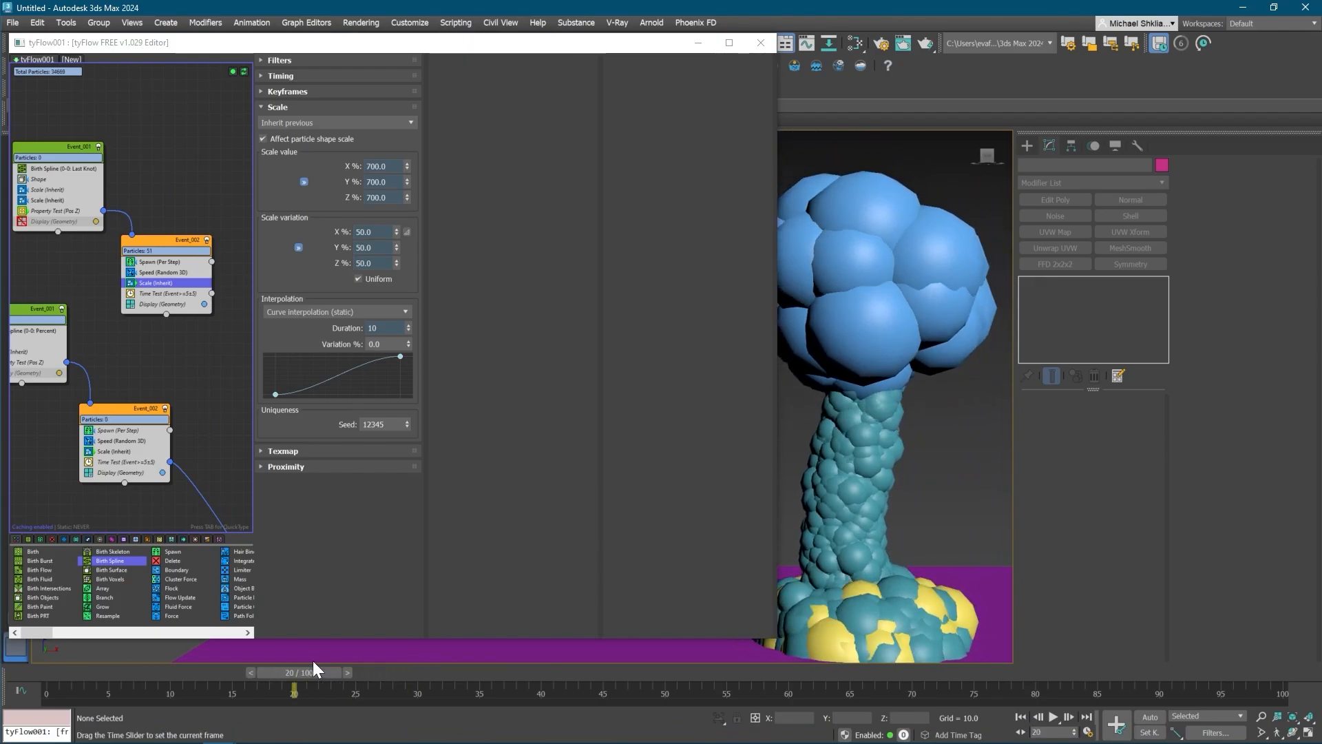
{"action": "scroll", "coordinate": [893, 507], "scroll_direction": "down", "scroll_amount": 3}
{"action": "middle_click_drag", "start_coordinate": [879, 515], "coordinate": [871, 510], "text": "alt"}
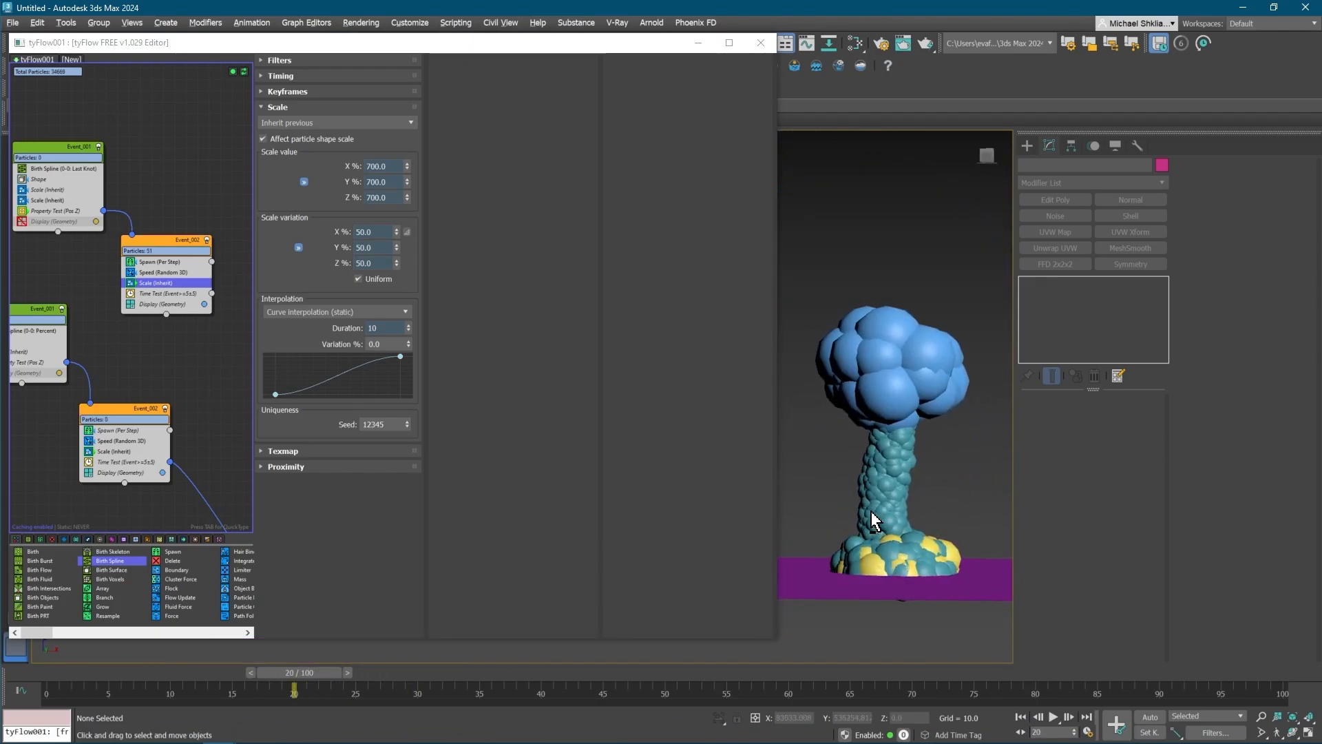
{"action": "left_click", "coordinate": [383, 166]}
{"action": "type", "text": "650"}
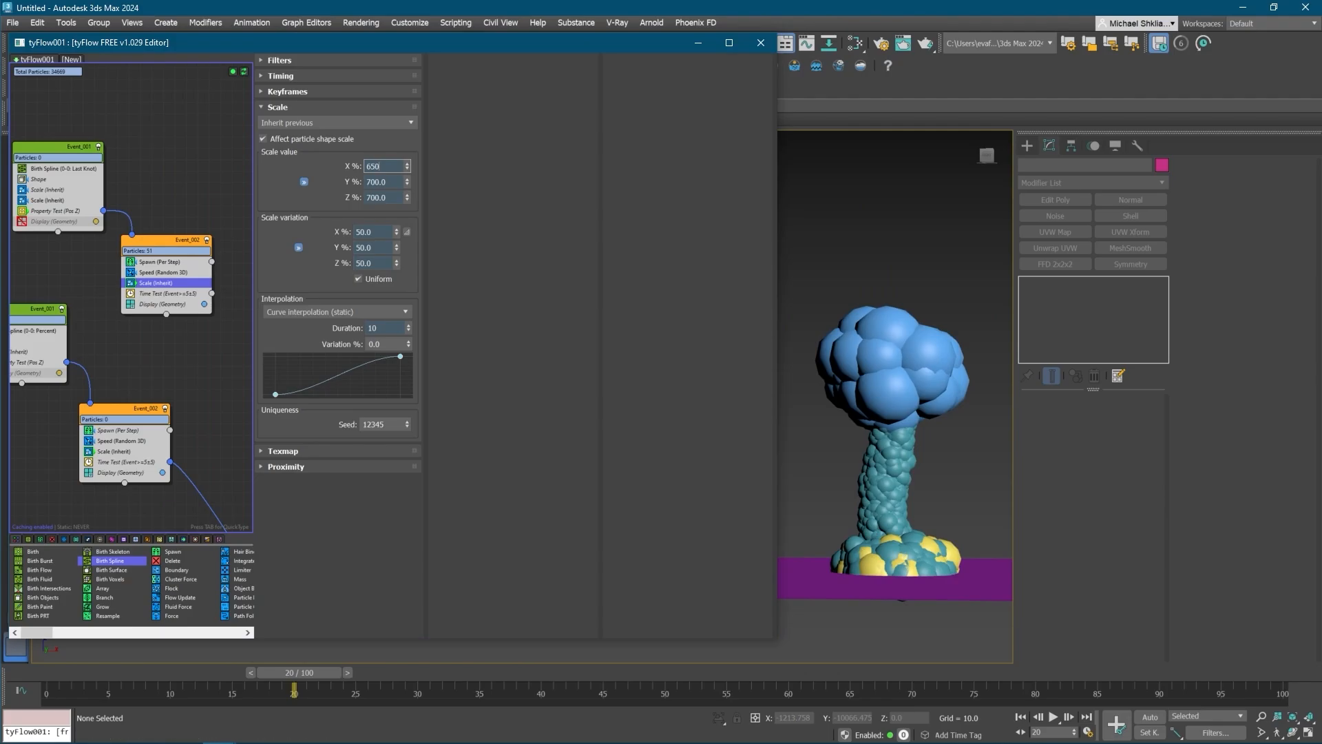
{"action": "key", "text": "Return"}
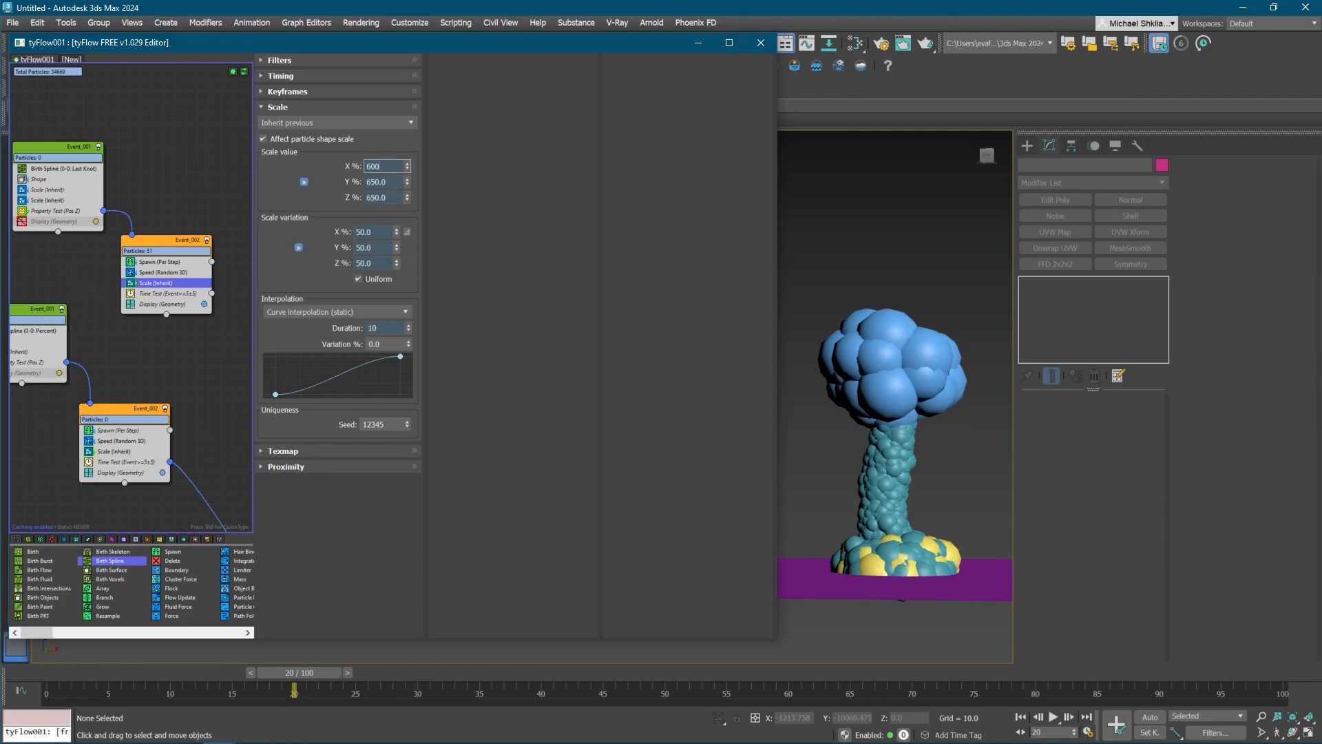
{"action": "key", "text": "Return"}
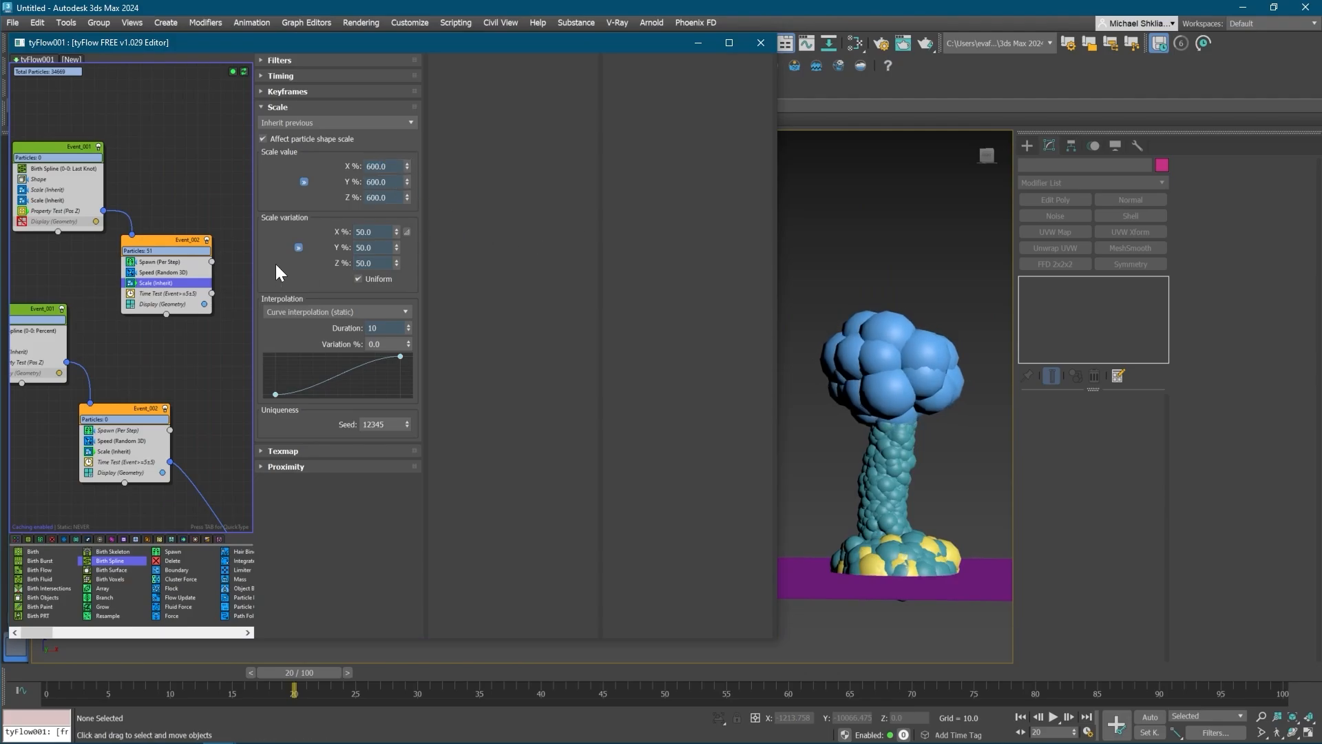
- Connect the Last Knot branch's Time Test output to the Event_003 event that holds the Slow operators
{"action": "middle_click_drag", "start_coordinate": [171, 276], "coordinate": [86, 103]}
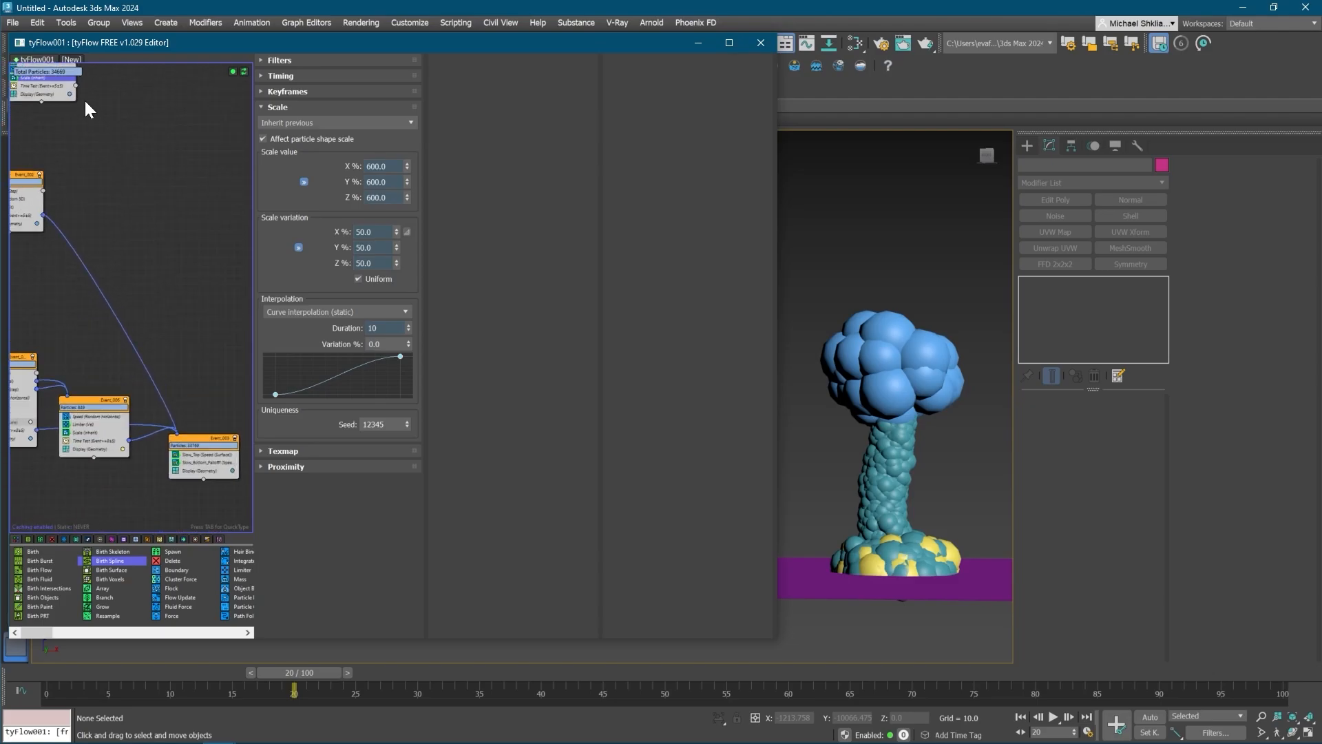
{"action": "left_click_drag", "start_coordinate": [77, 85], "coordinate": [176, 435]}
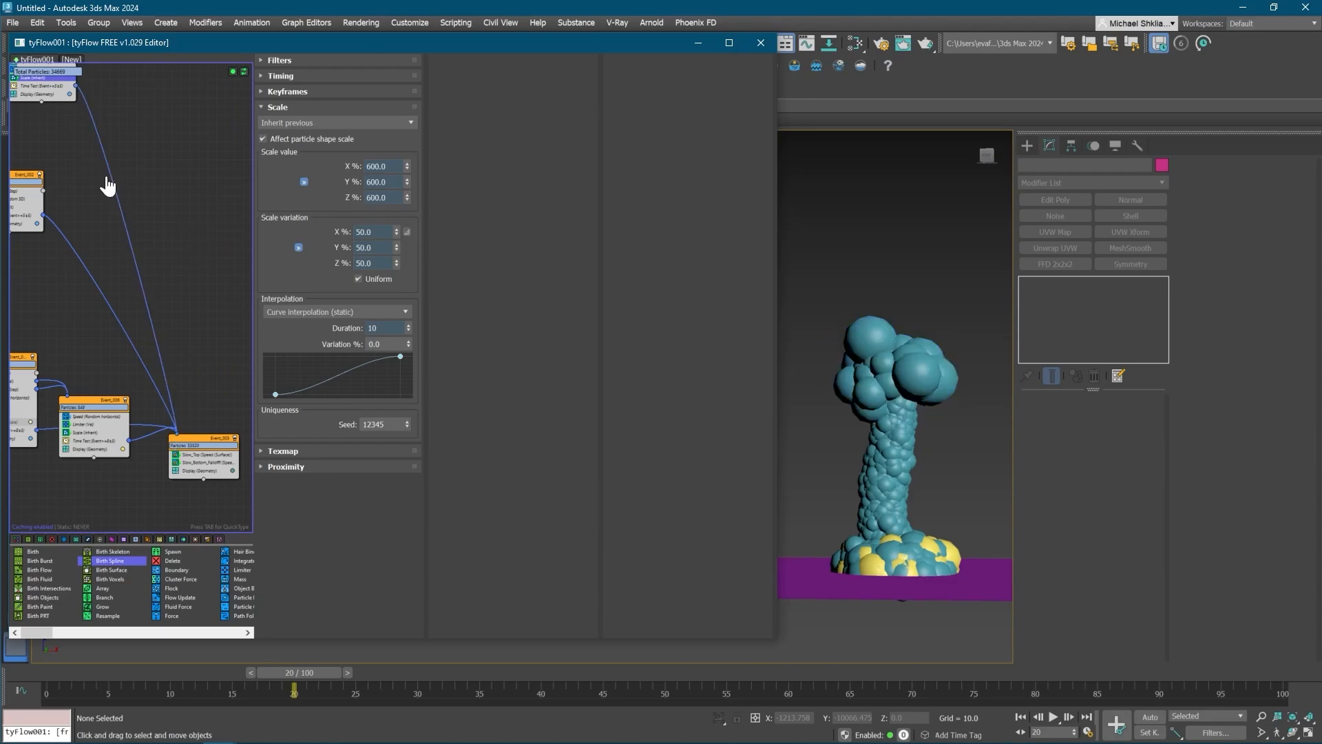
{"action": "middle_click_drag", "start_coordinate": [109, 183], "coordinate": [205, 303]}
{"action": "scroll", "coordinate": [205, 303], "scroll_direction": "up", "scroll_amount": 4}
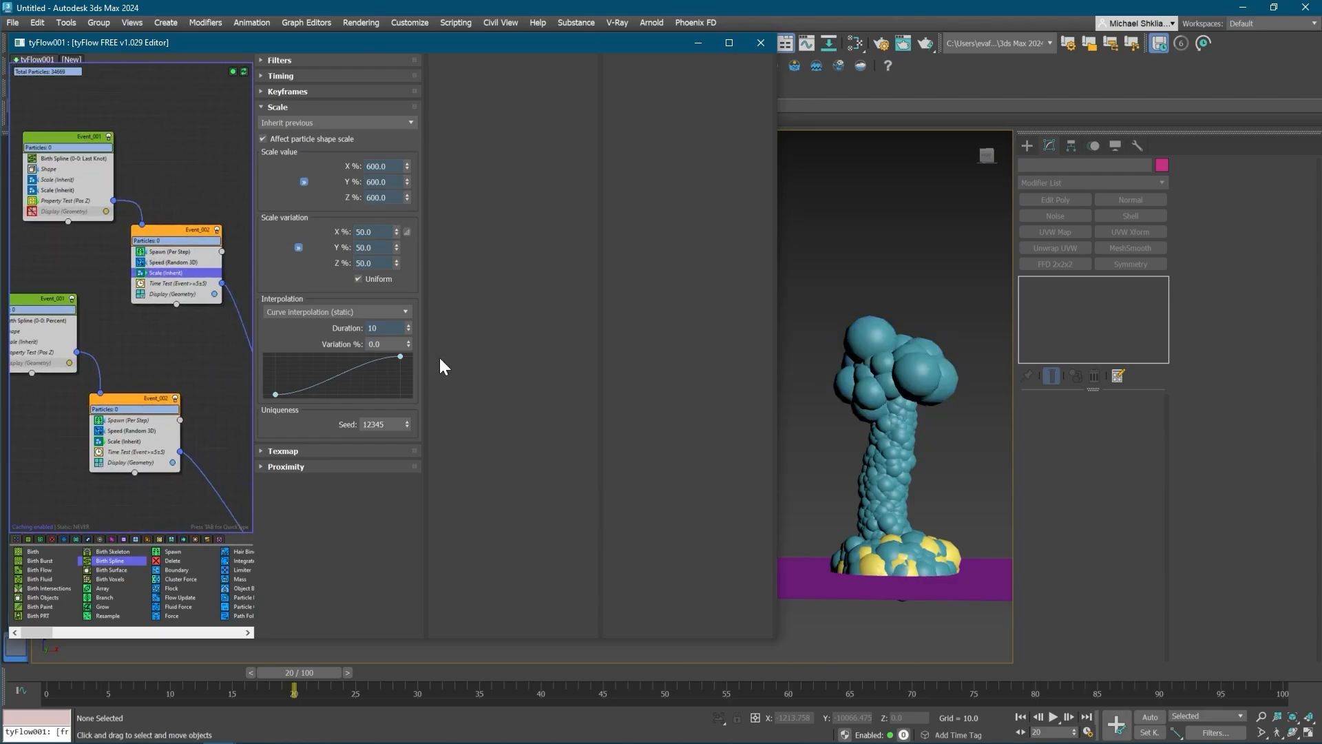
- Set the instanced Time Test of the two spline branches to a value of 5 with a variation of 5
{"action": "left_click_drag", "start_coordinate": [288, 702], "coordinate": [62, 585]}
{"action": "middle_click_drag", "start_coordinate": [147, 385], "coordinate": [143, 117]}
{"action": "left_click", "coordinate": [143, 459]}
{"action": "middle_click_drag", "start_coordinate": [169, 243], "coordinate": [162, 542]}
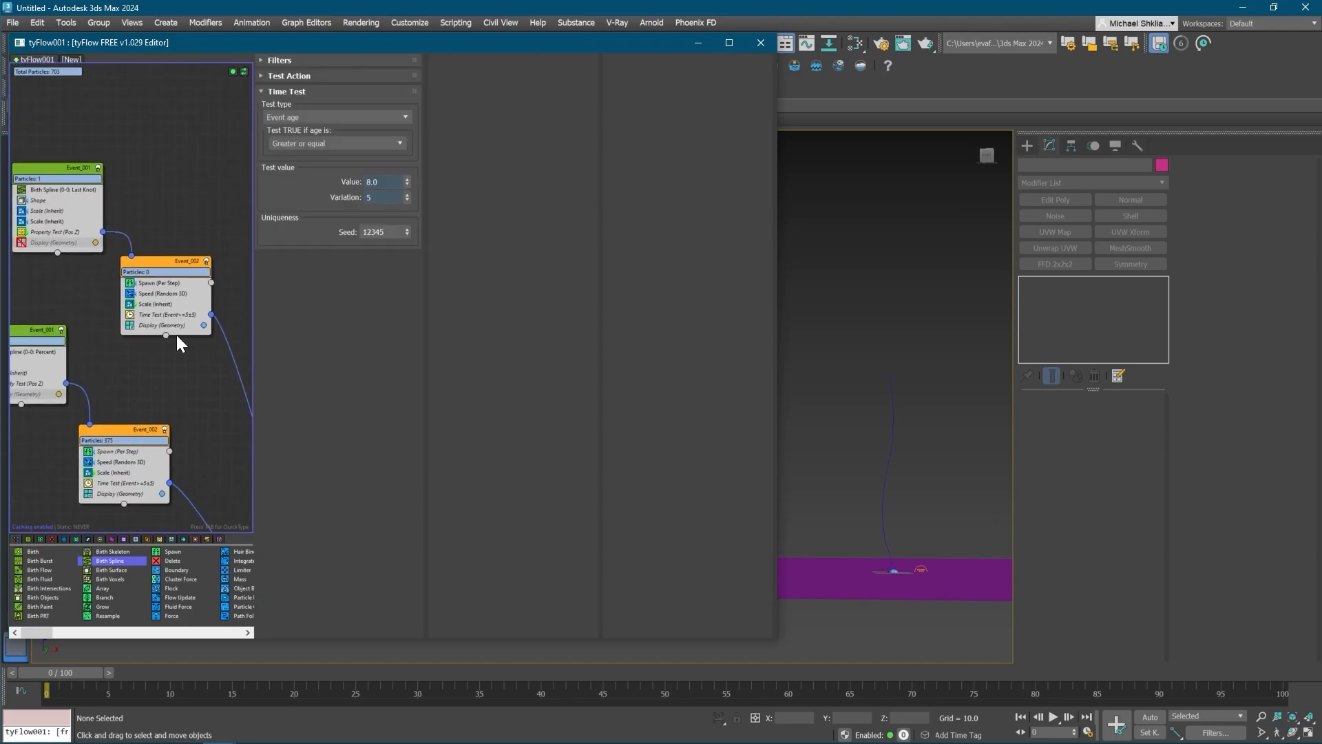
{"action": "left_click", "coordinate": [176, 334]}
- Make the Last Knot branch's Time Test unique, set its value to 10, and preview the simulation
{"action": "right_click", "coordinate": [166, 313]}
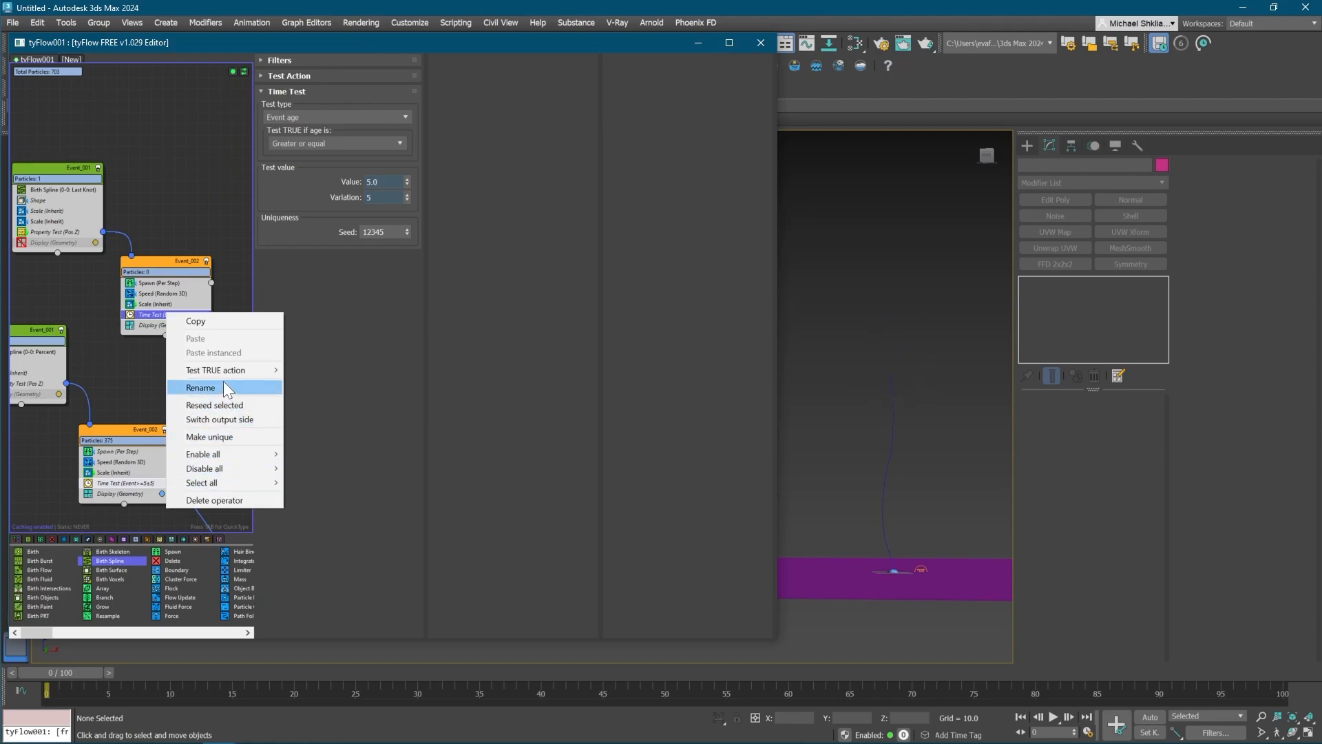
{"action": "left_click", "coordinate": [209, 437]}
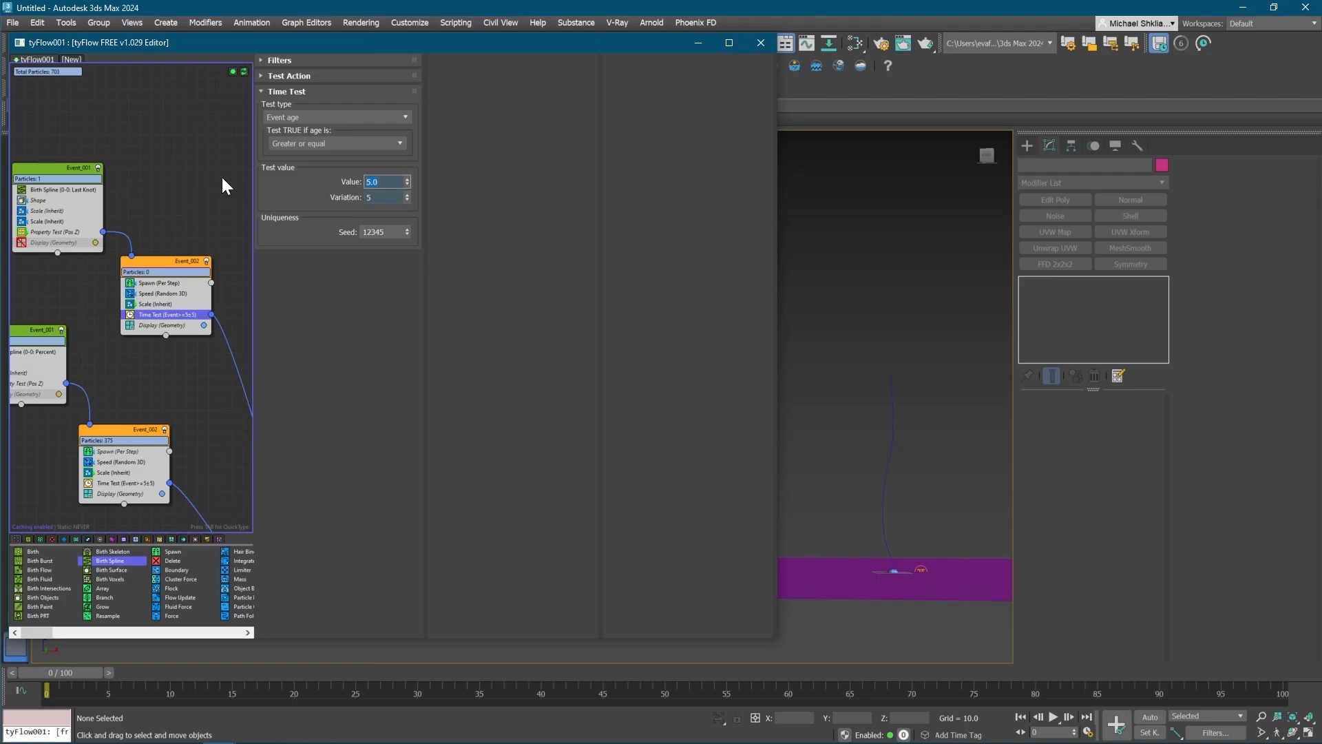
{"action": "type", "text": "10"}
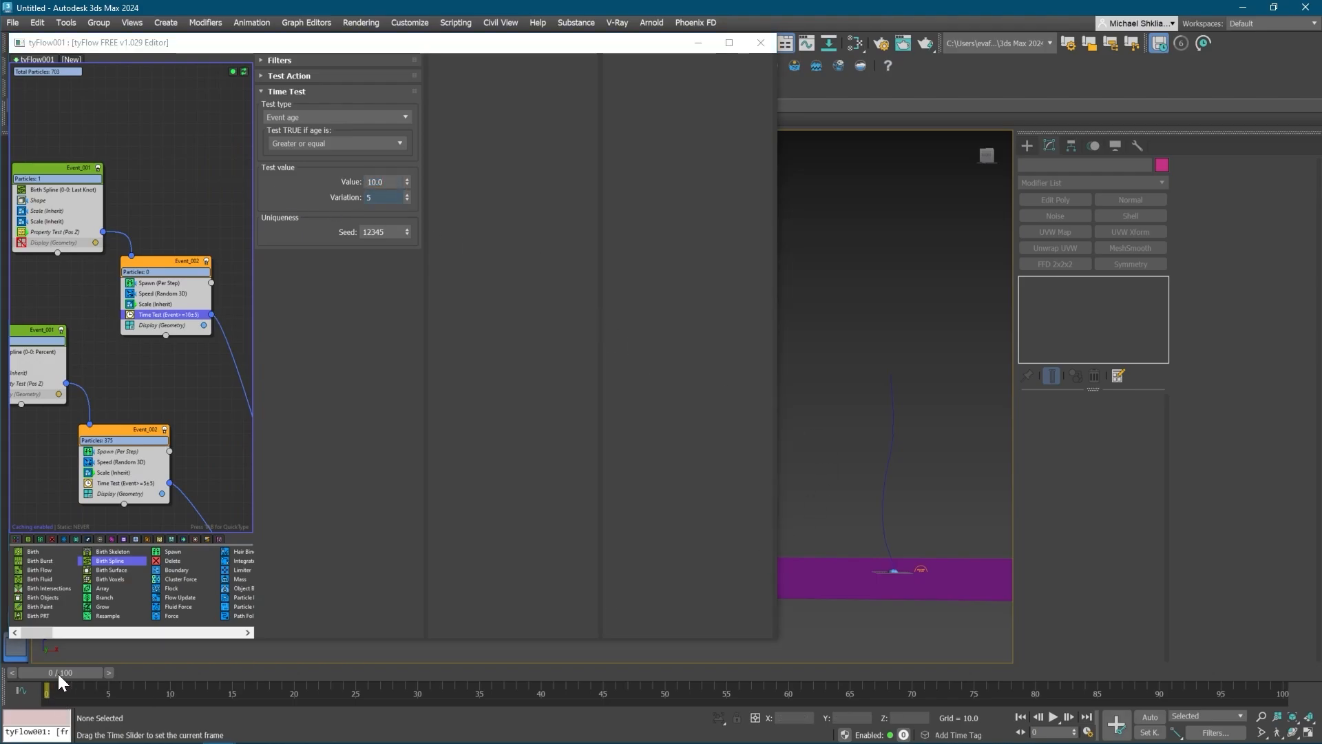
{"action": "left_click_drag", "start_coordinate": [58, 673], "coordinate": [4, 634]}
- Rename the existing Slow_Top operator in Event_003 as Slow_Mid
{"action": "middle_click_drag", "start_coordinate": [249, 481], "coordinate": [72, 330]}
{"action": "middle_click_drag", "start_coordinate": [235, 455], "coordinate": [94, 291]}
{"action": "middle_click_drag", "start_coordinate": [41, 451], "coordinate": [149, 384]}
{"action": "left_click", "coordinate": [150, 383]}
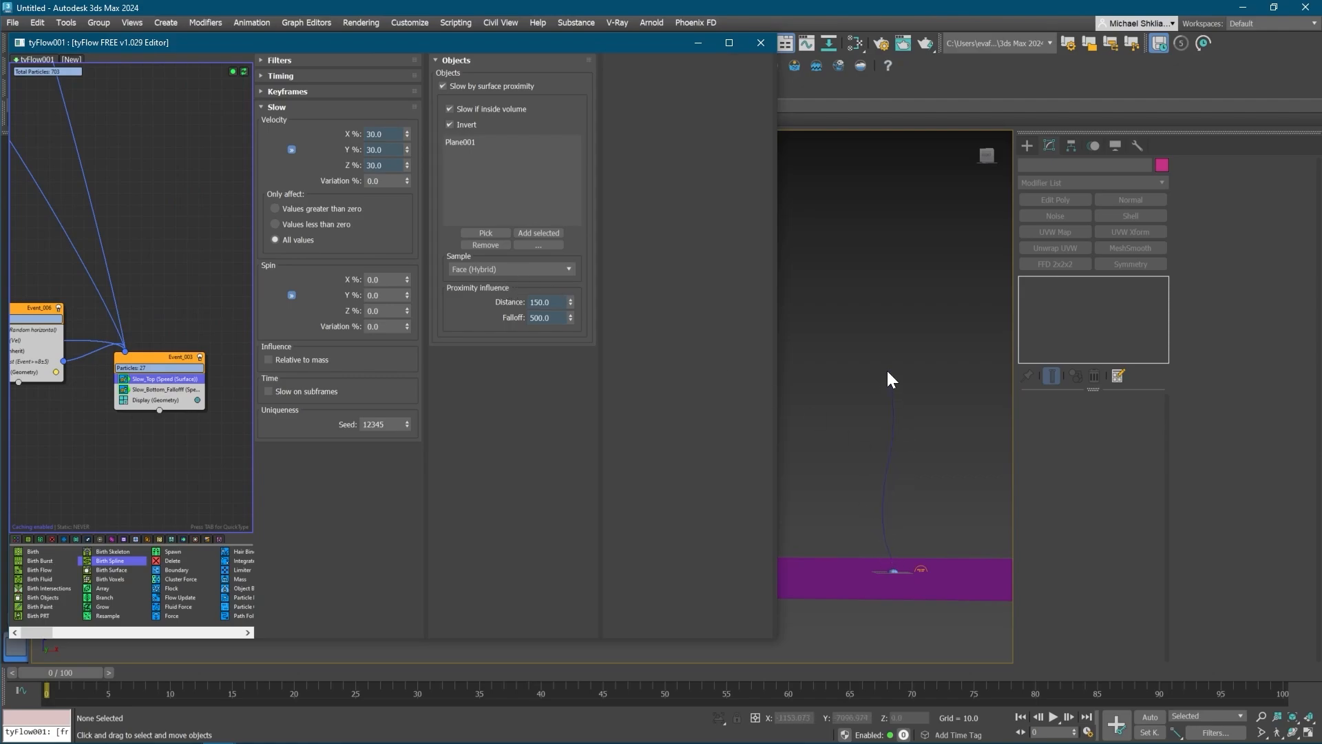
{"action": "middle_click_drag", "start_coordinate": [155, 381], "coordinate": [170, 391]}
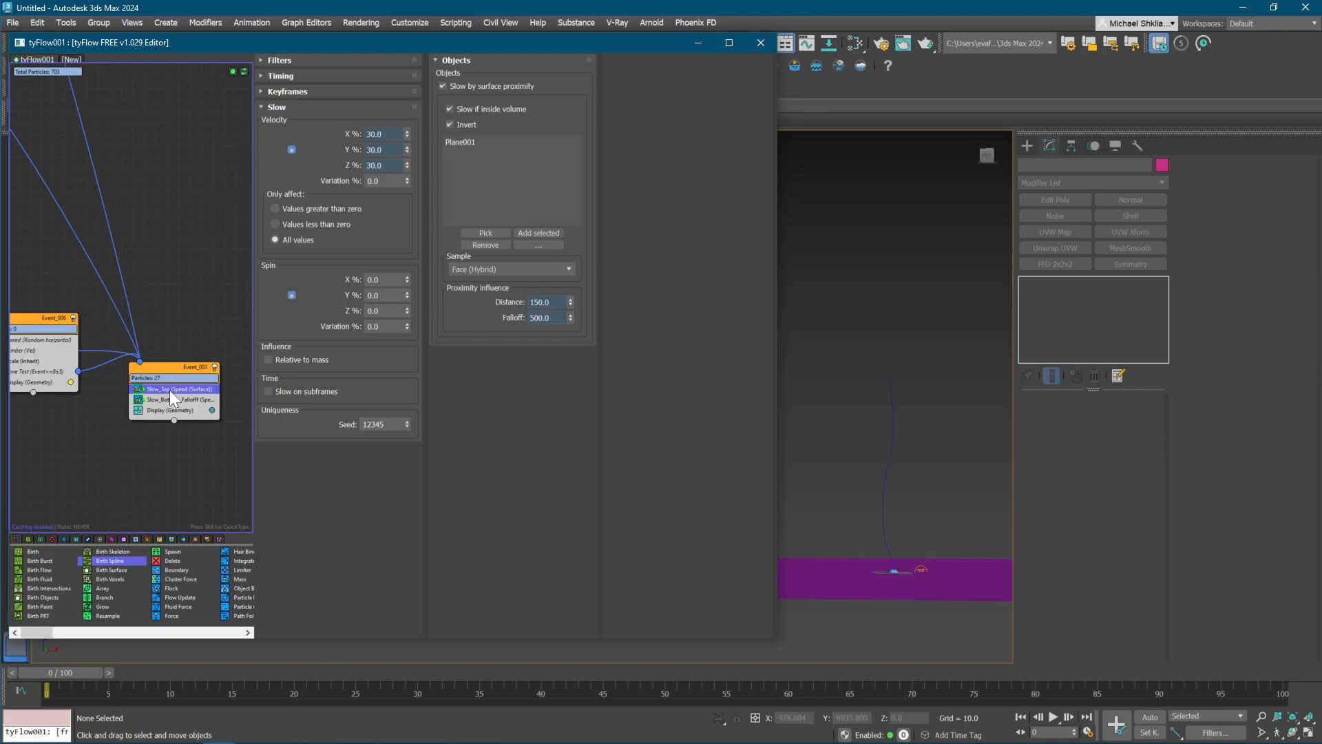
{"action": "right_click", "coordinate": [169, 390]}
{"action": "left_click", "coordinate": [221, 464]}
- Copy the bottom falloff Slow operator to the start of Event_003 and rename the copy Slow_Top
{"action": "left_click_drag", "start_coordinate": [179, 398], "coordinate": [179, 389]}
{"action": "right_click", "coordinate": [180, 388]}
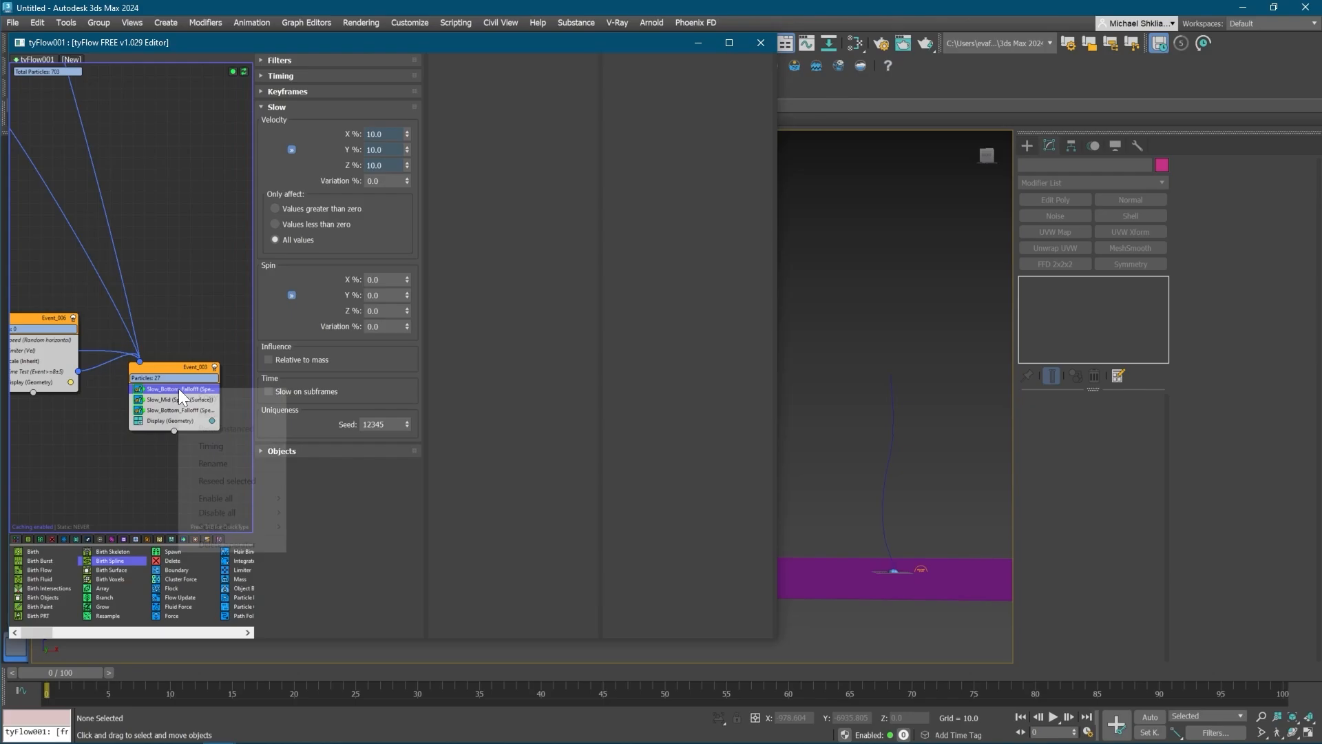
{"action": "left_click", "coordinate": [228, 477]}
{"action": "left_click_drag", "start_coordinate": [191, 390], "coordinate": [261, 398]}
{"action": "type", "text": "Top"}
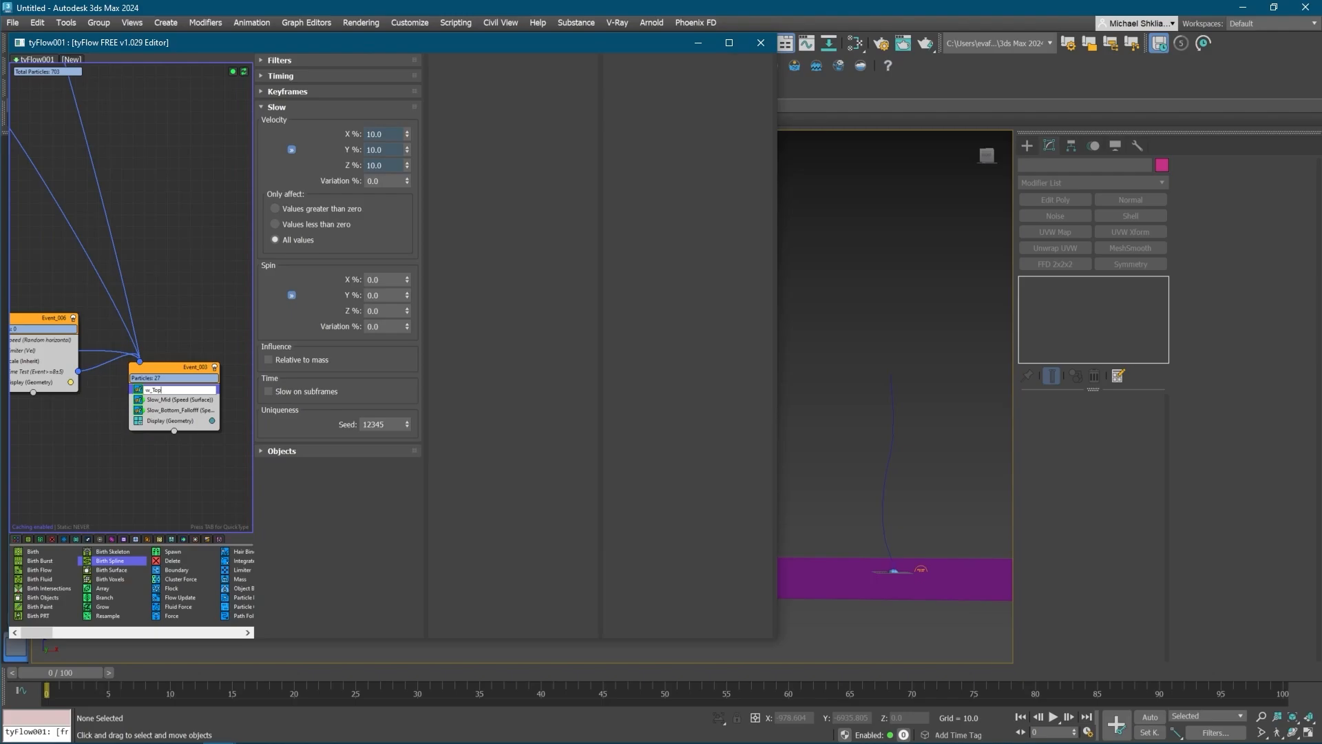
{"action": "key", "text": "Return"}
- Turn off slowing by surface proximity in the new Slow_Top operator
{"action": "middle_click_drag", "start_coordinate": [162, 288], "coordinate": [171, 307]}
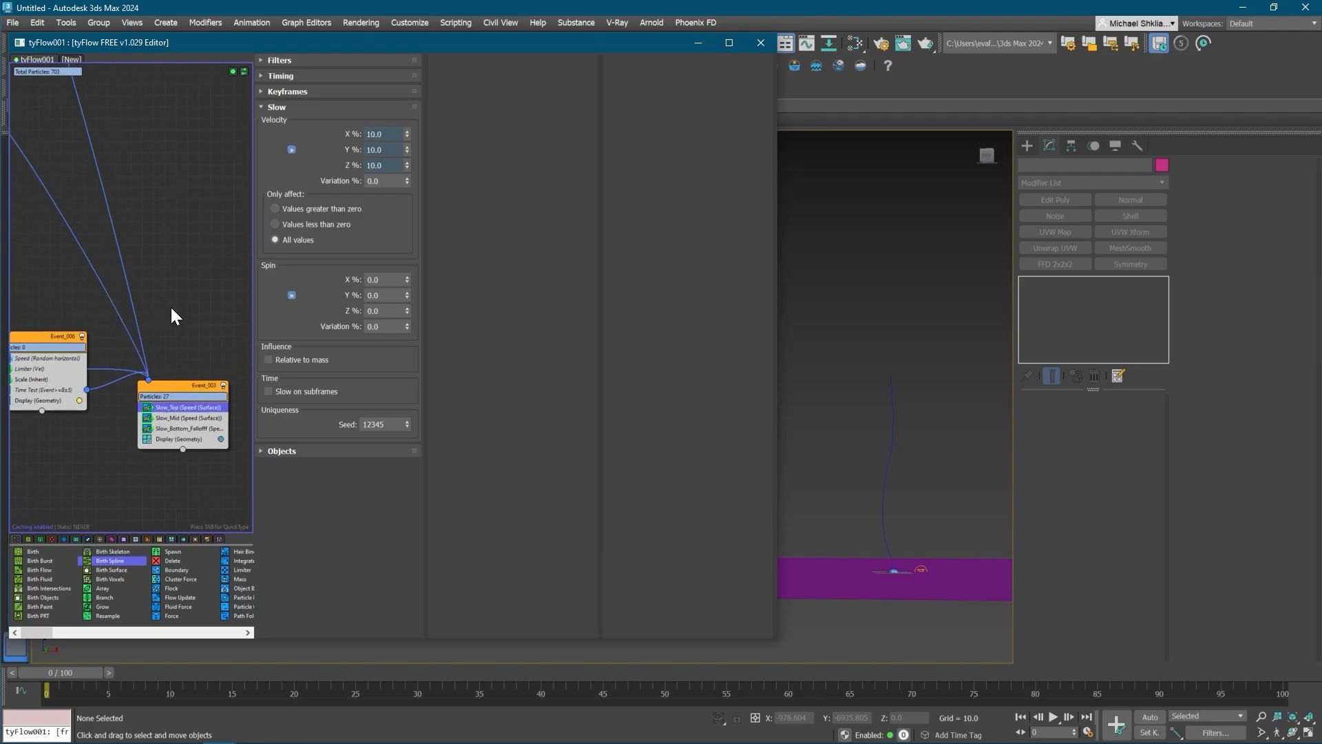
{"action": "left_click", "coordinate": [340, 452]}
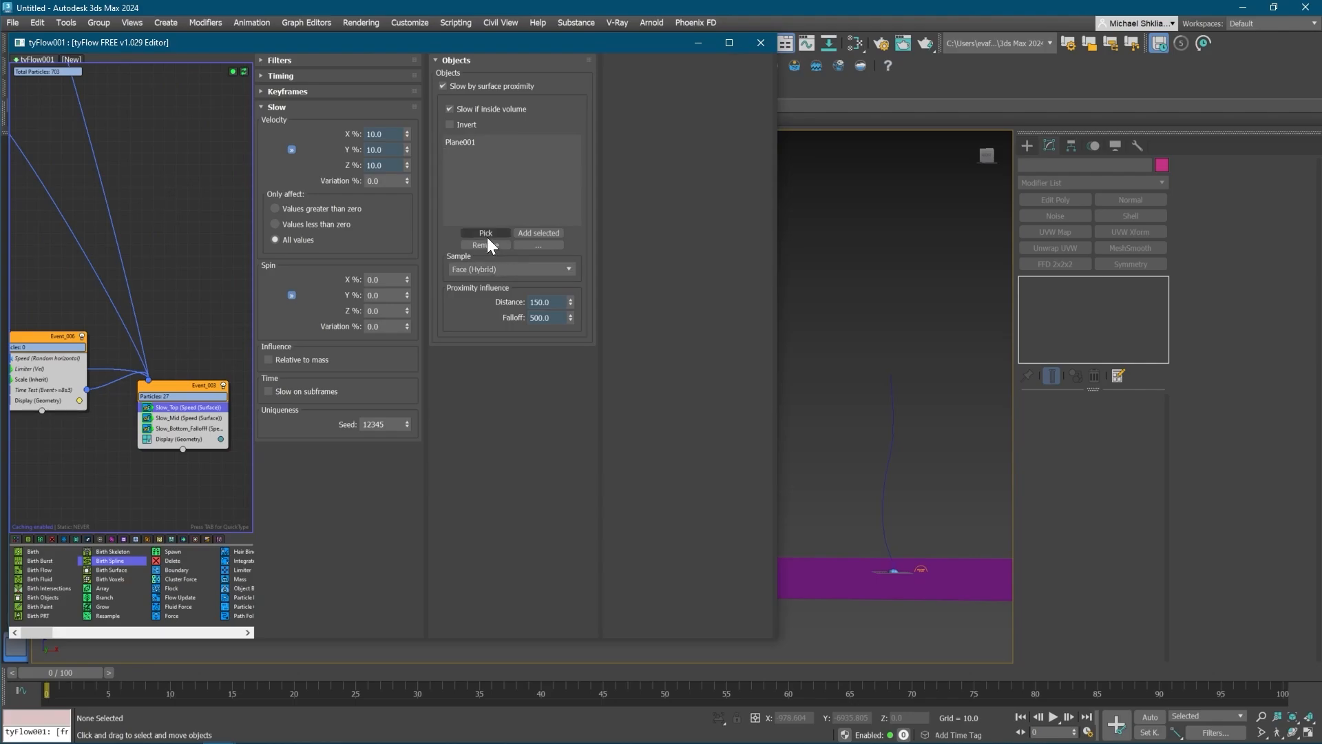
{"action": "left_click", "coordinate": [474, 84]}
{"action": "middle_click_drag", "start_coordinate": [236, 316], "coordinate": [219, 309]}
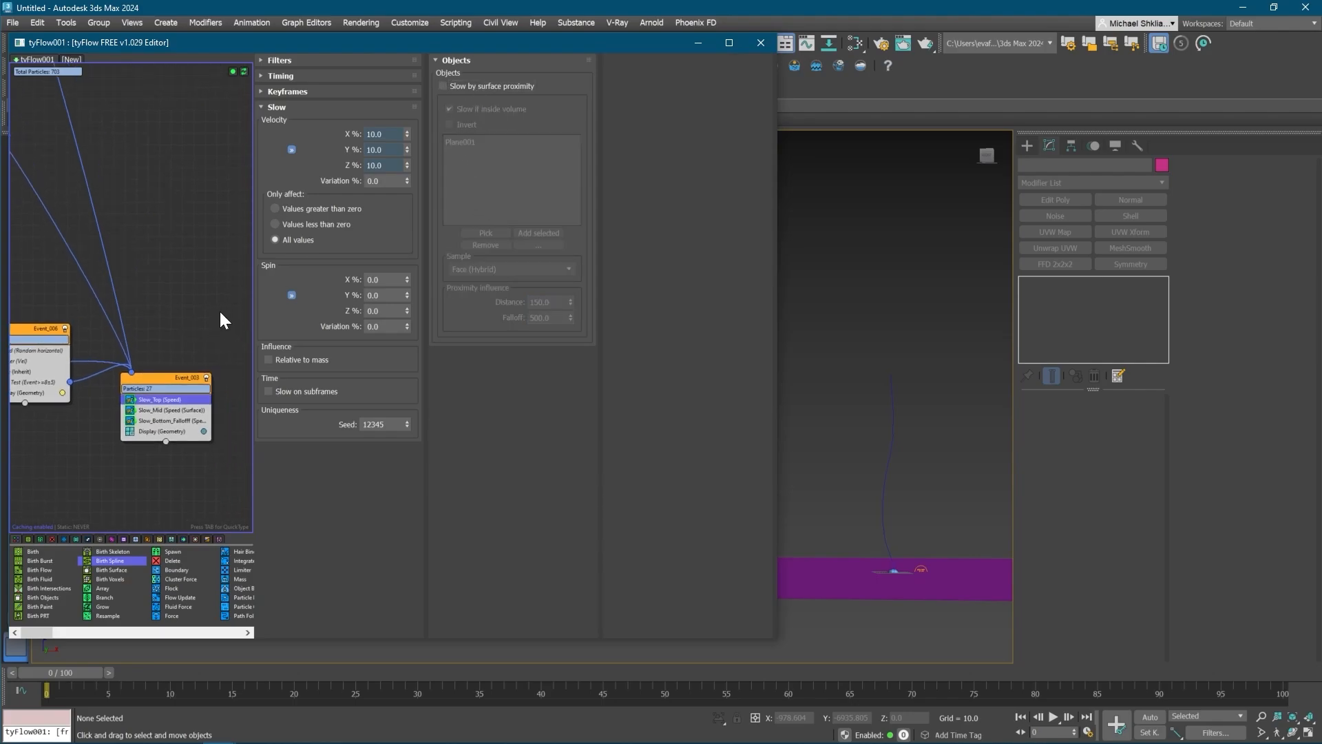
- Enable filters on the Slow_Top operator and add a filter with the Position Z property type
{"action": "left_click", "coordinate": [288, 60]}
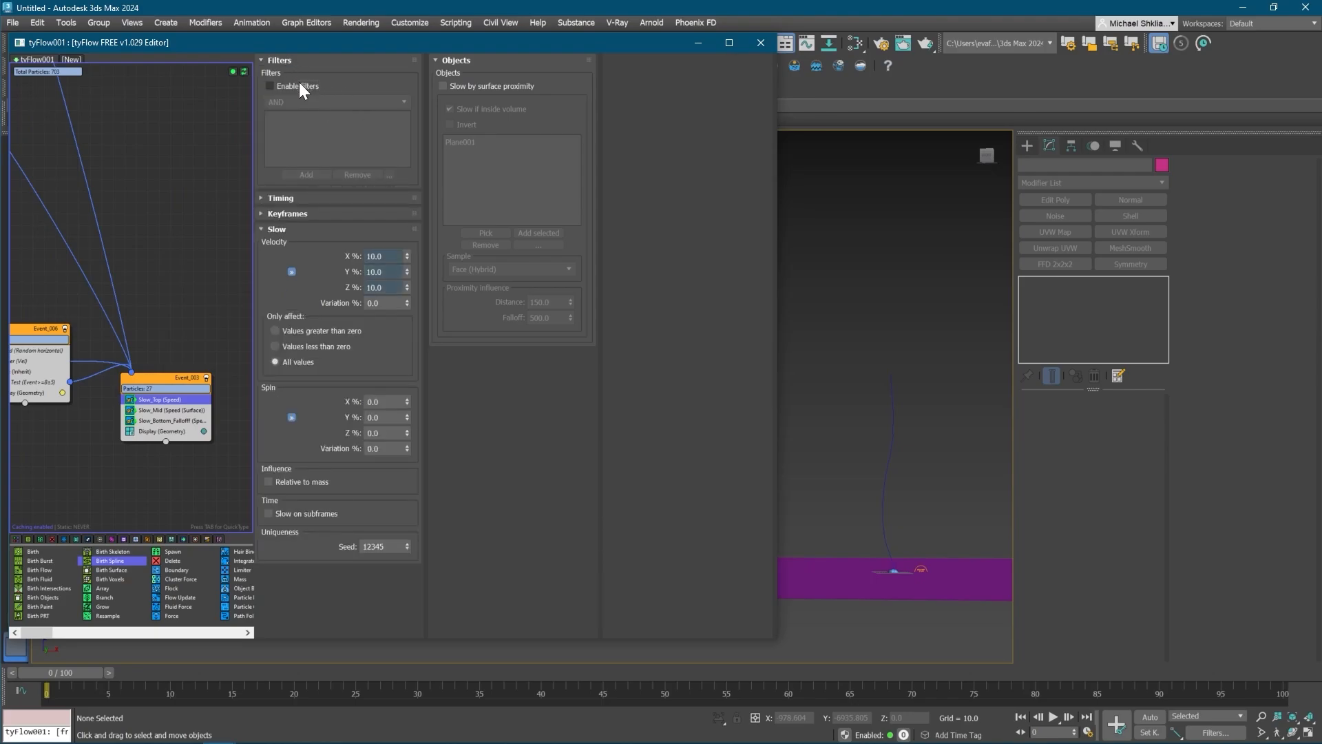
{"action": "left_click", "coordinate": [299, 84]}
{"action": "left_click", "coordinate": [307, 175]}
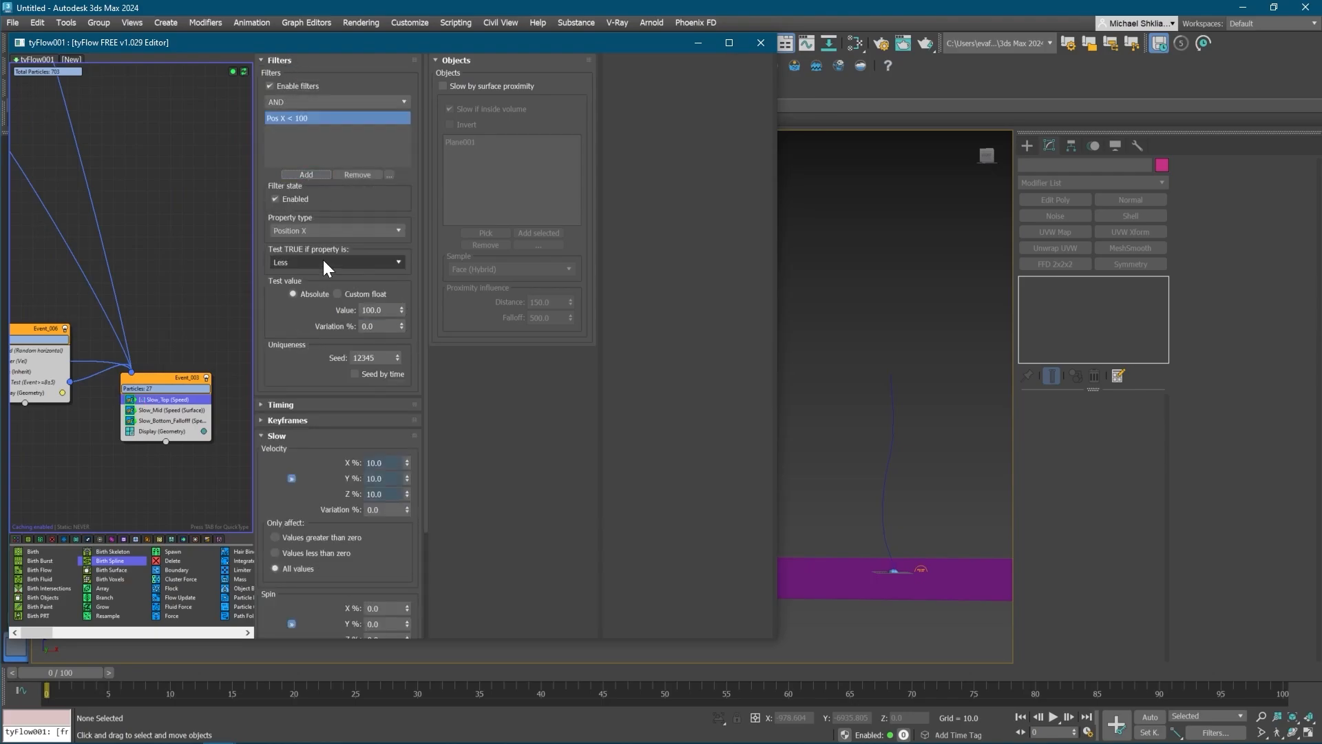
{"action": "left_click", "coordinate": [334, 231]}
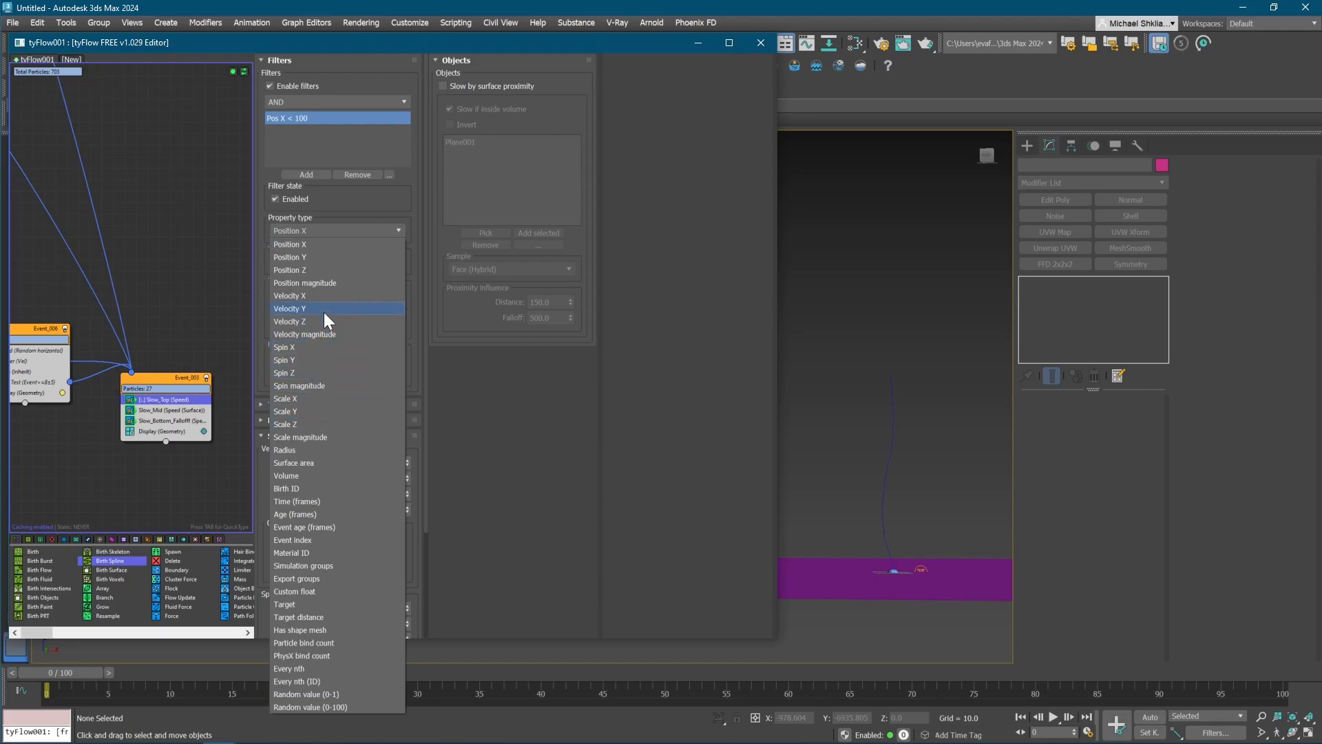
{"action": "left_click", "coordinate": [328, 268]}
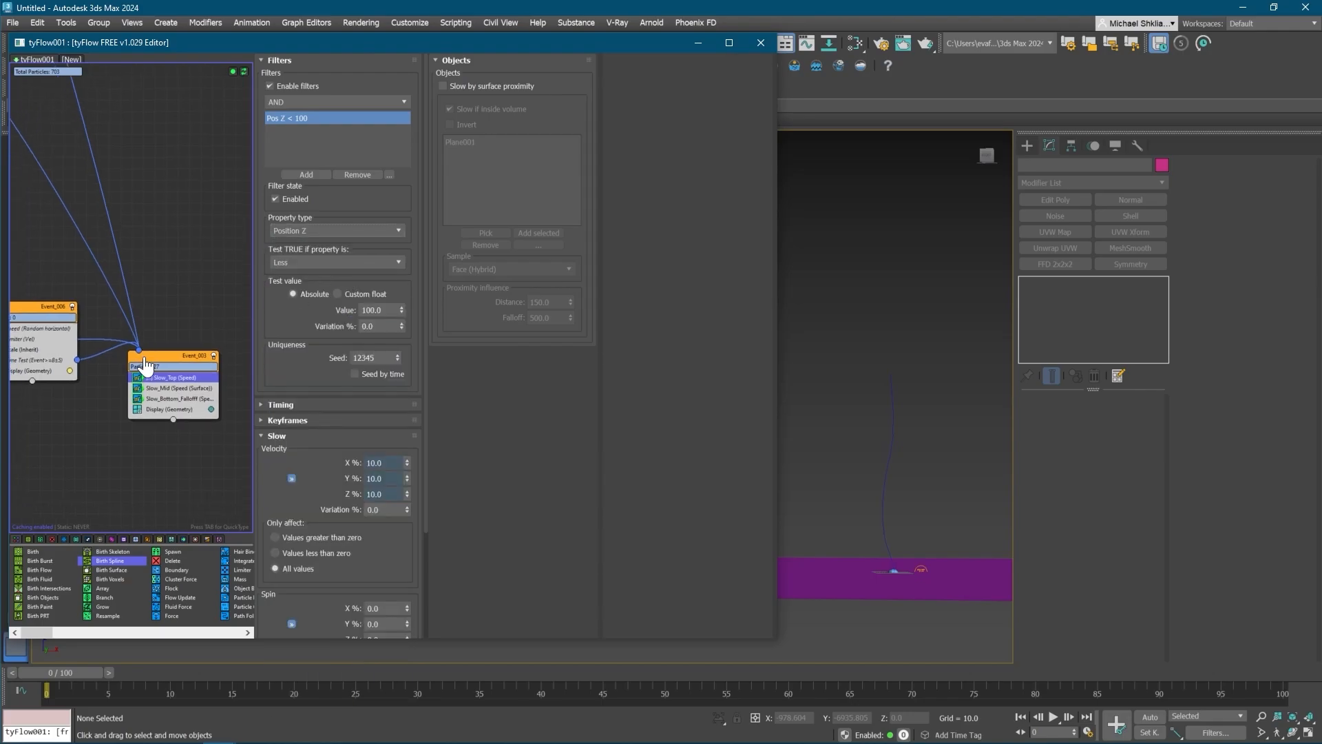
- Set the Slow_Top operator's Position Z filter to test Greater than 450
{"action": "left_click", "coordinate": [307, 263]}
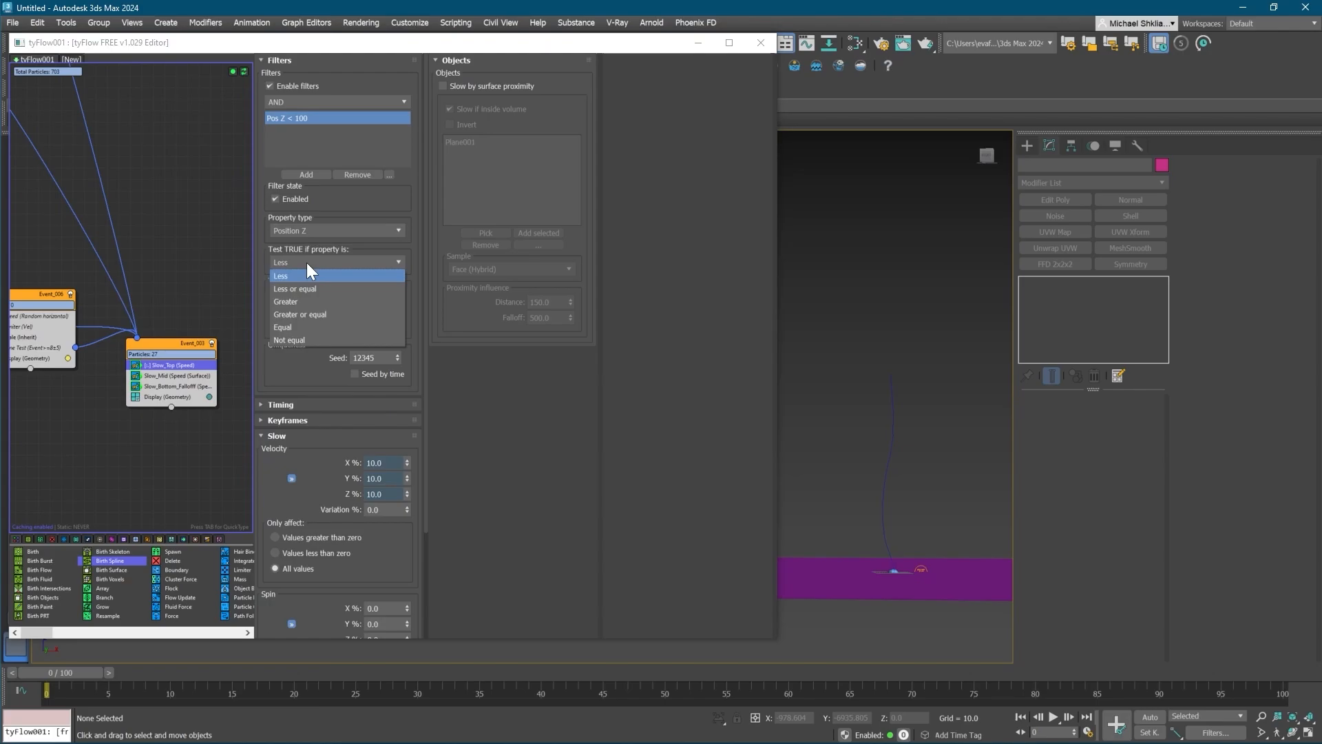
{"action": "left_click", "coordinate": [312, 302]}
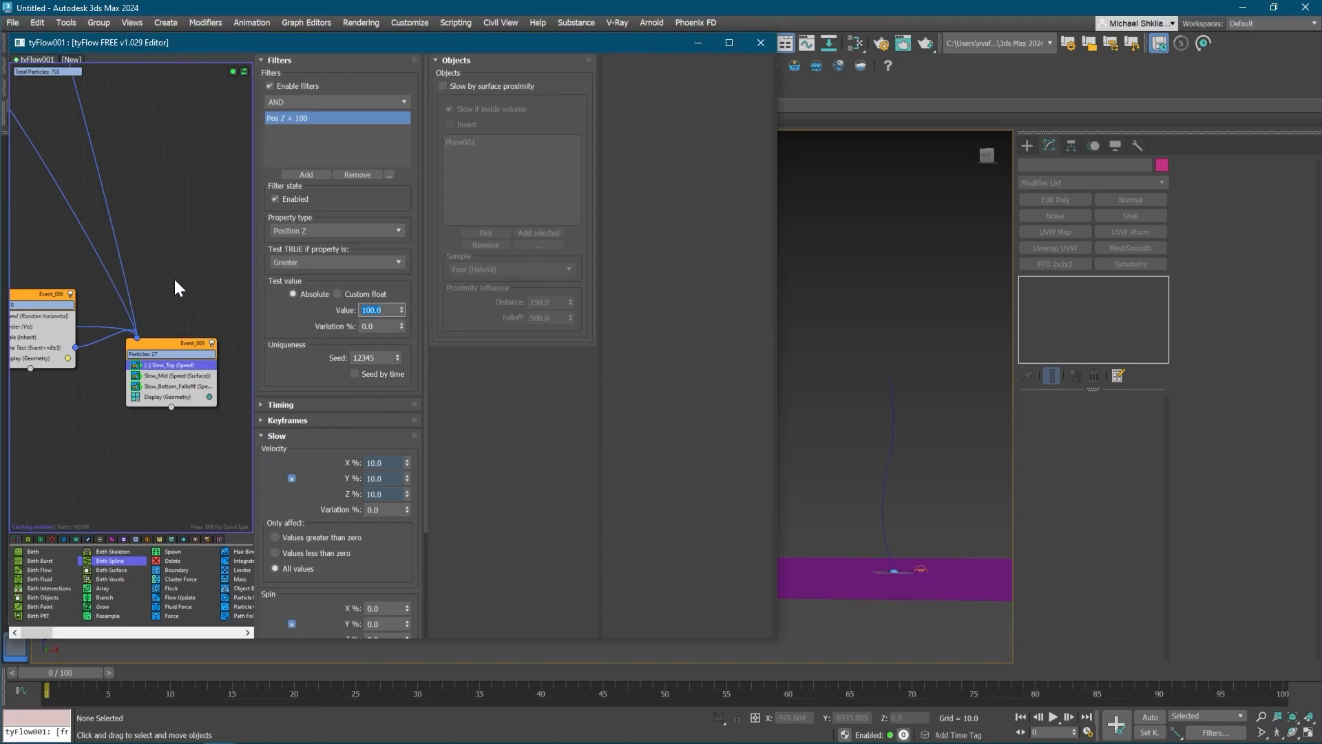
{"action": "type", "text": "450"}
{"action": "key", "text": "Return"}
- Add a Display Data operator to the event with the Slow operators and move the timeline to frame 28
{"action": "middle_click_drag", "start_coordinate": [99, 393], "coordinate": [112, 393]}
{"action": "key", "text": "Tab"}
{"action": "type", "text": "data"}
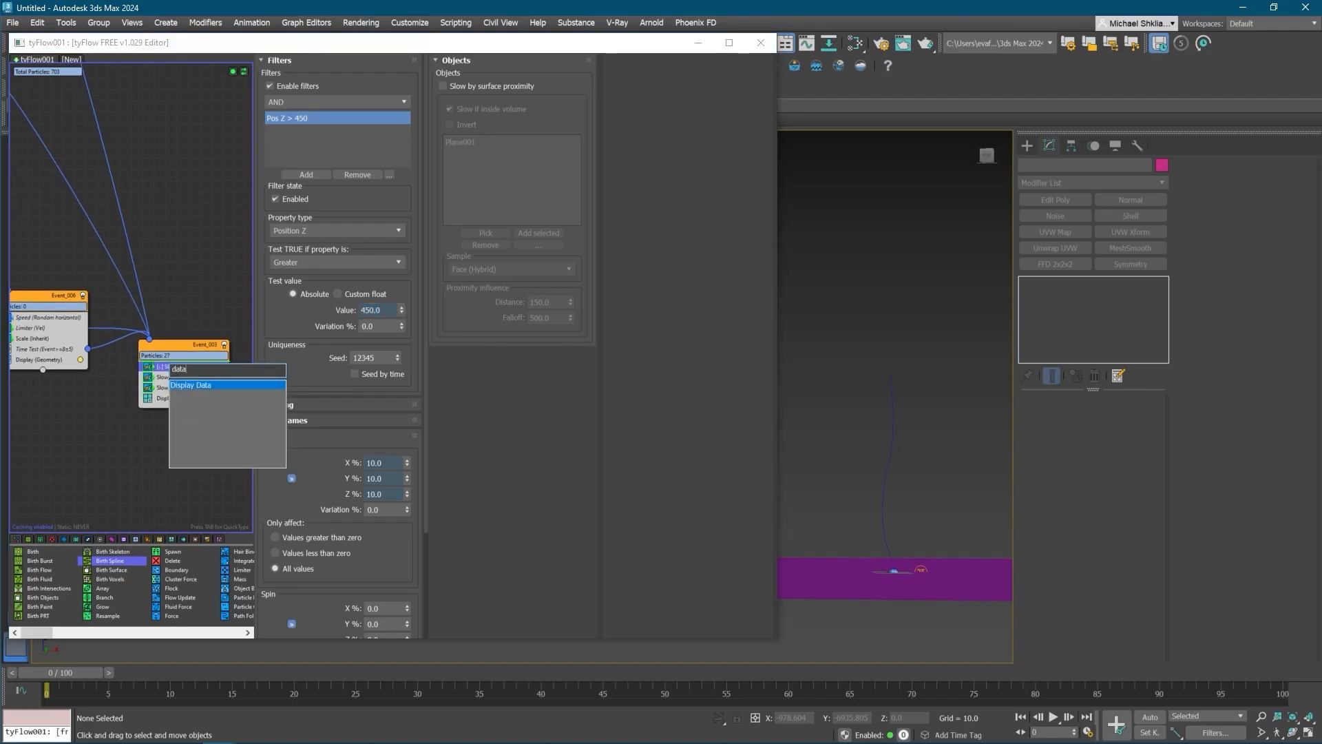
{"action": "key", "text": "Return"}
{"action": "left_click_drag", "start_coordinate": [39, 671], "coordinate": [370, 677]}
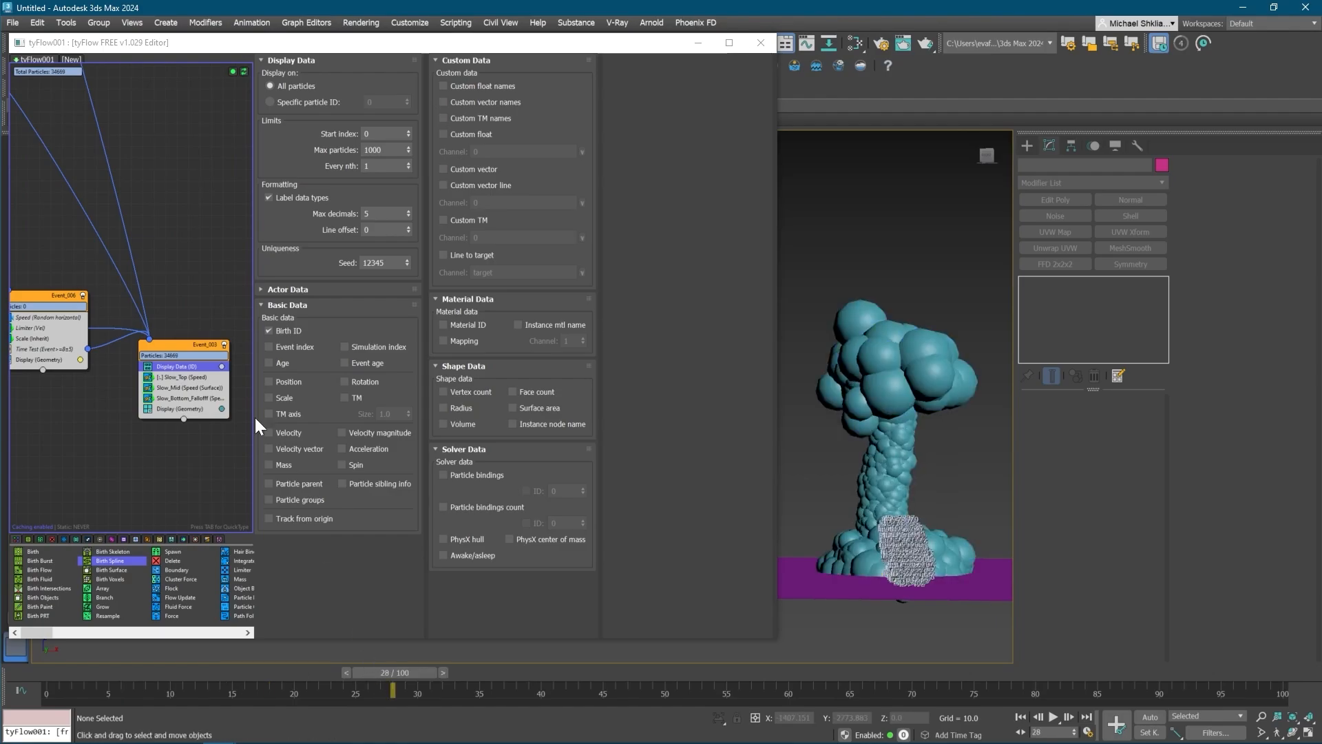
- Set the Display Data operator's Max particles to 10000 and inspect the particle labels in the cloud
{"action": "right_click", "coordinate": [180, 366]}
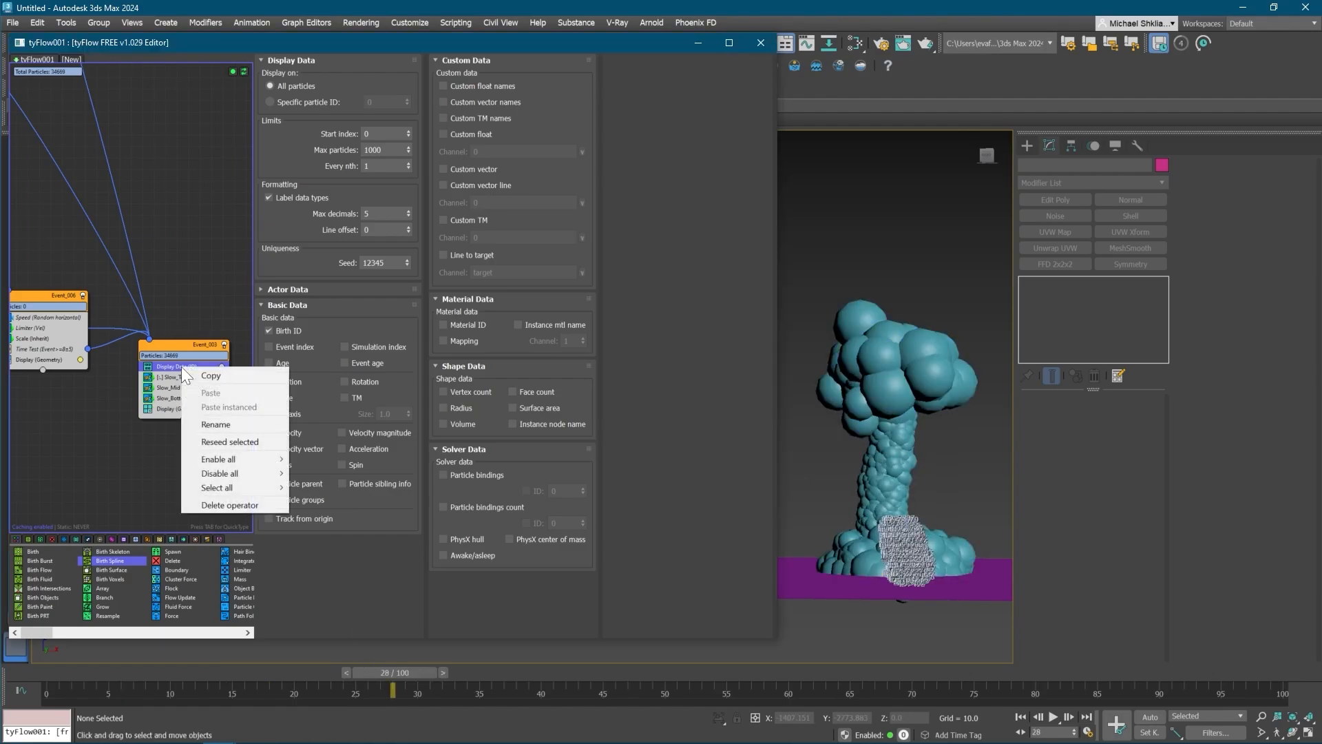
{"action": "left_click", "coordinate": [184, 421]}
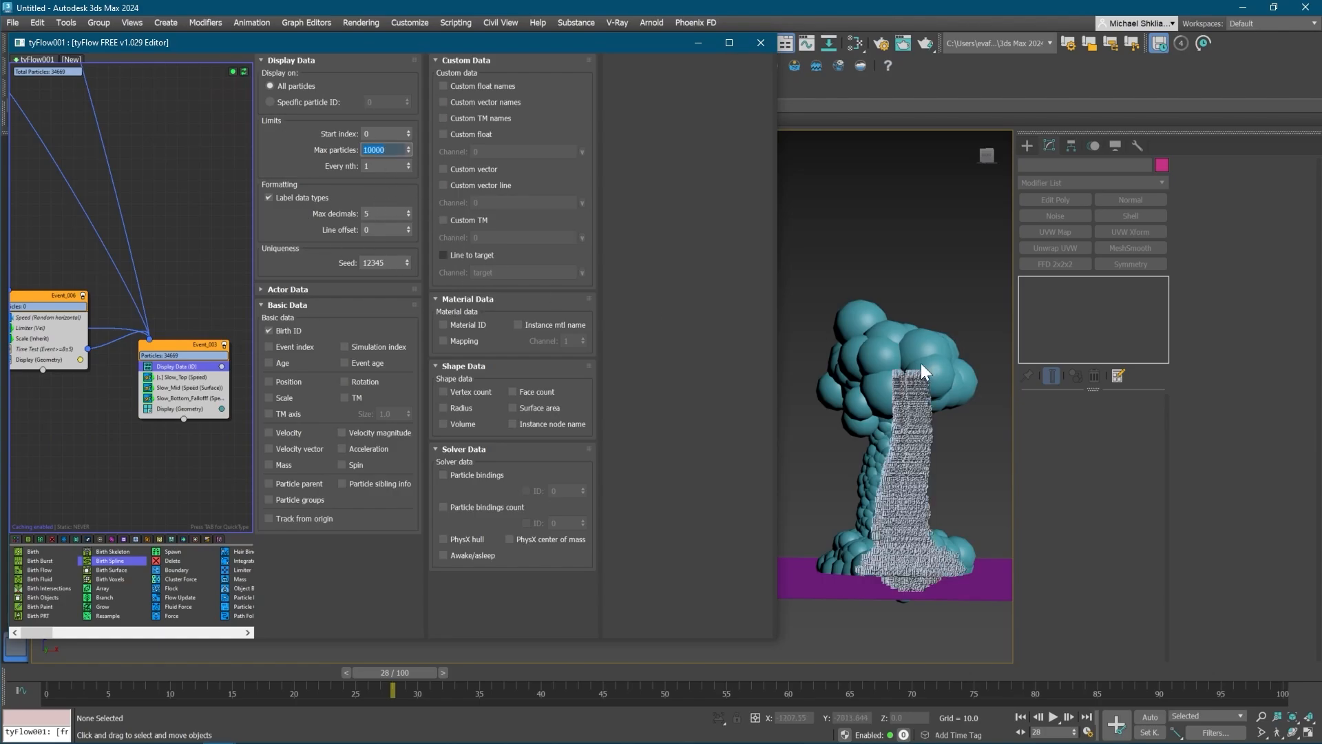
{"action": "scroll", "coordinate": [907, 382], "scroll_direction": "up", "scroll_amount": 10}
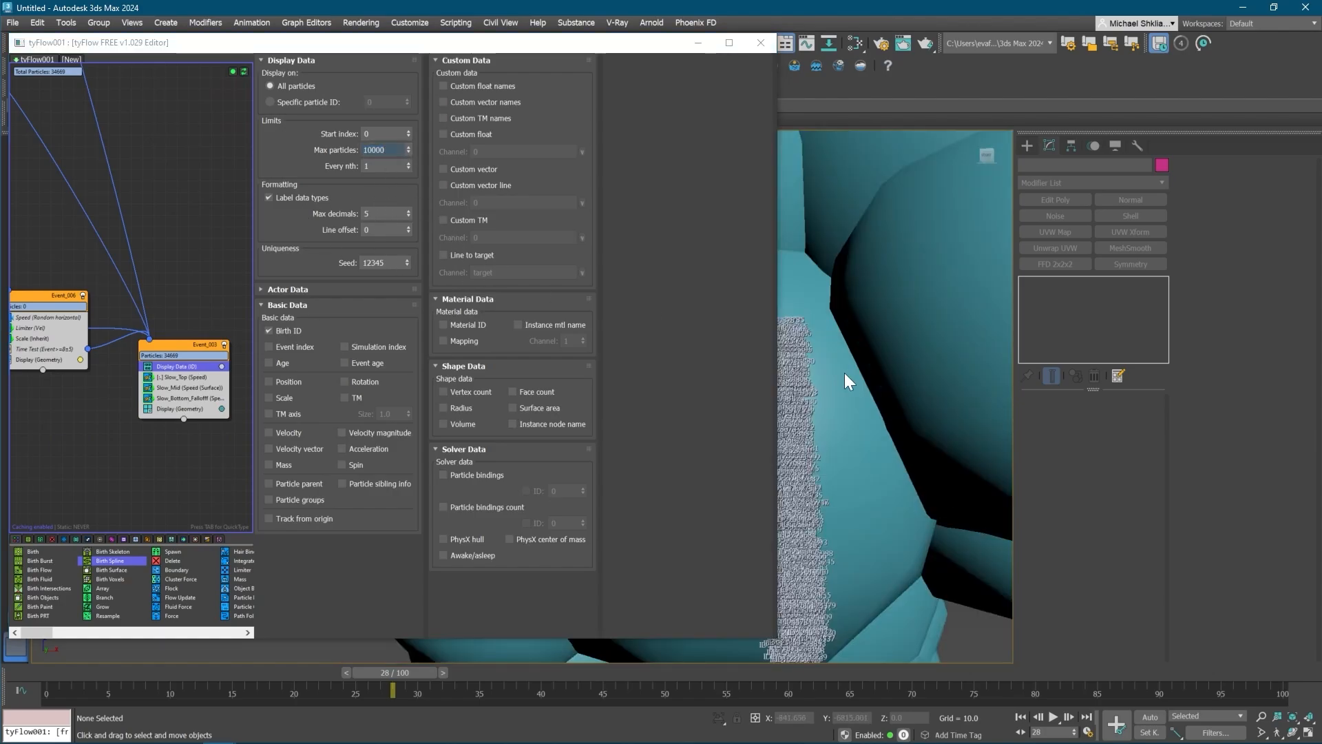
{"action": "scroll", "coordinate": [895, 372], "scroll_direction": "up", "scroll_amount": 8}
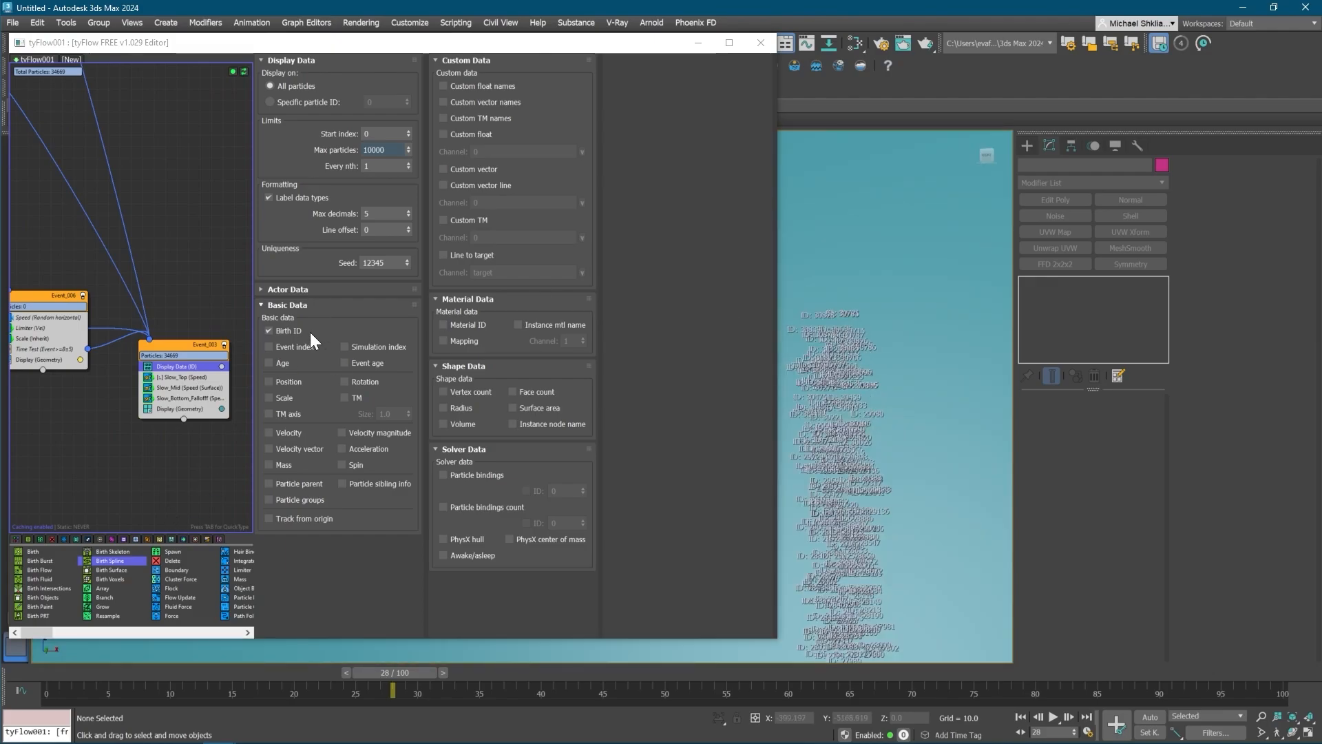
- Display Position instead of Birth ID and read the particle heights near the top of the stem
{"action": "left_click", "coordinate": [307, 331]}
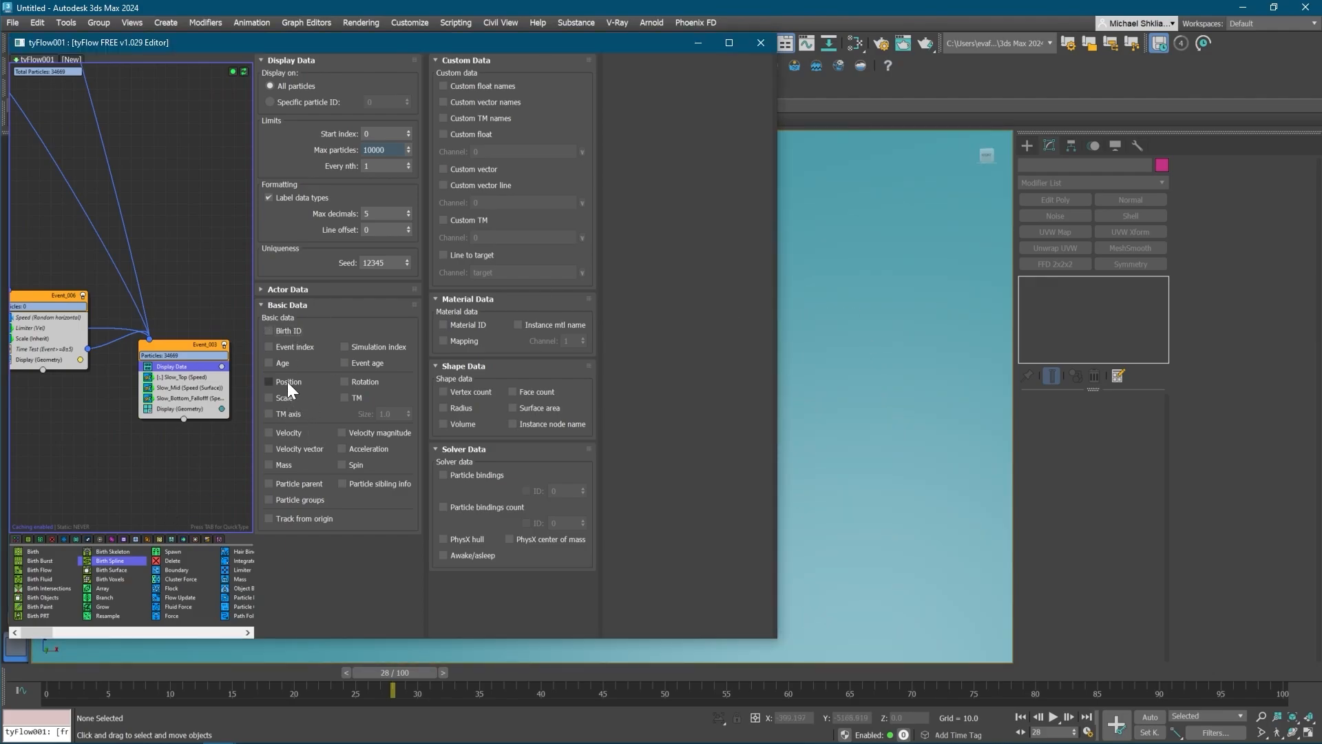
{"action": "left_click", "coordinate": [269, 382]}
{"action": "scroll", "coordinate": [841, 324], "scroll_direction": "up", "scroll_amount": 6}
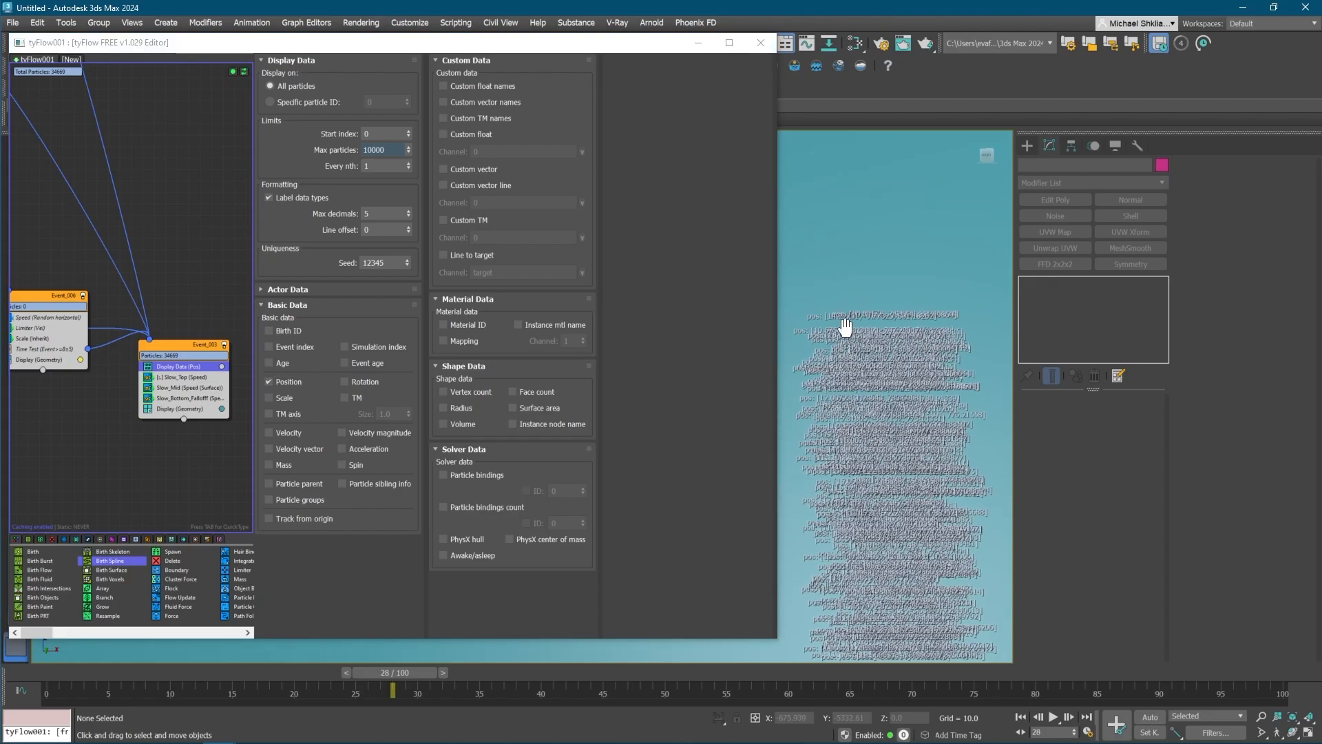
{"action": "scroll", "coordinate": [873, 316], "scroll_direction": "up", "scroll_amount": 6}
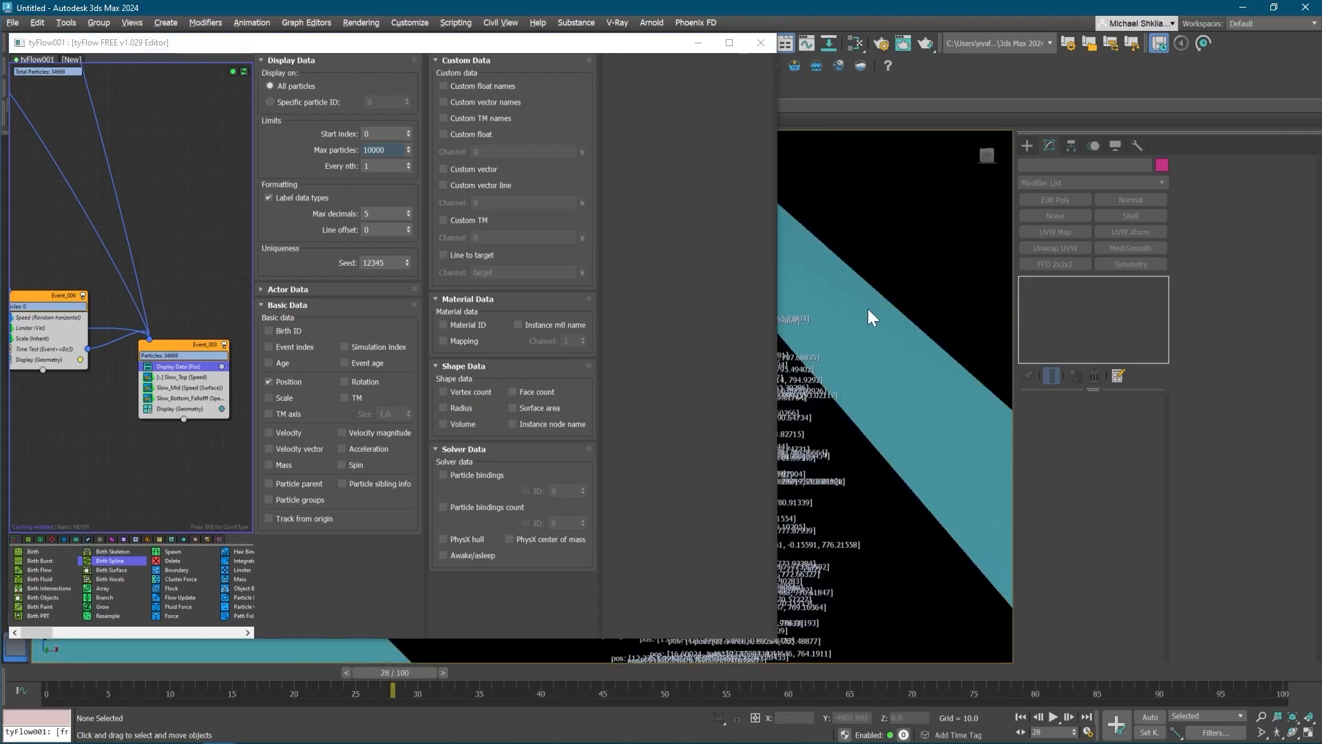
{"action": "scroll", "coordinate": [880, 310], "scroll_direction": "down", "scroll_amount": 6}
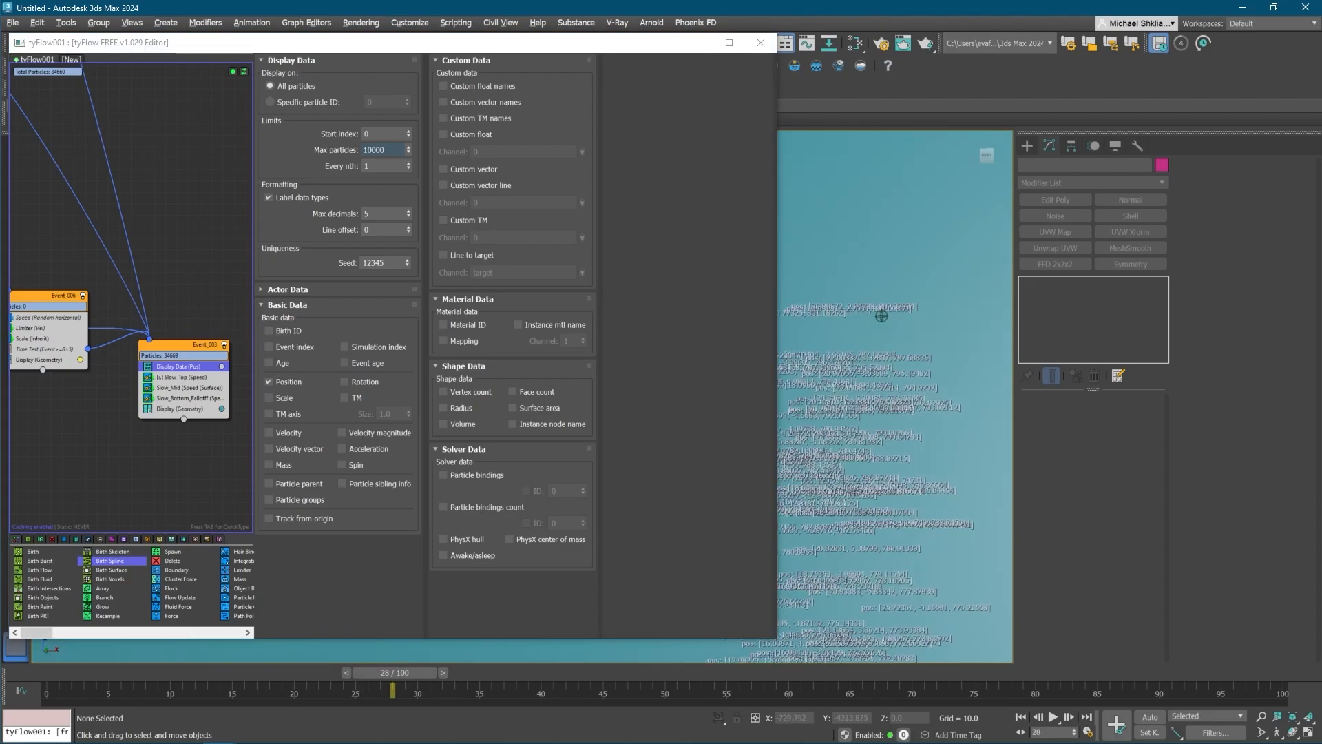
{"action": "scroll", "coordinate": [881, 312], "scroll_direction": "down", "scroll_amount": 4}
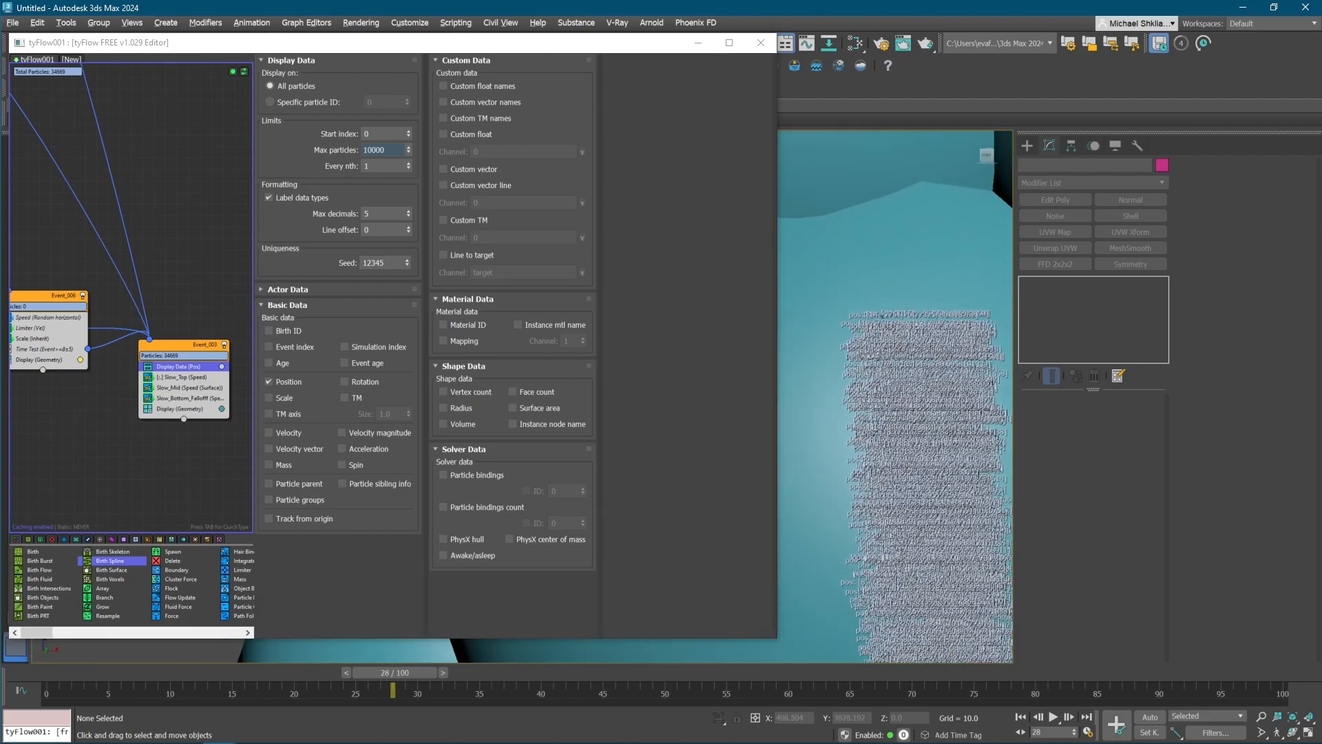
- Delete the Display Data operator from the event with the Slow operators
{"action": "left_click", "coordinate": [179, 356]}
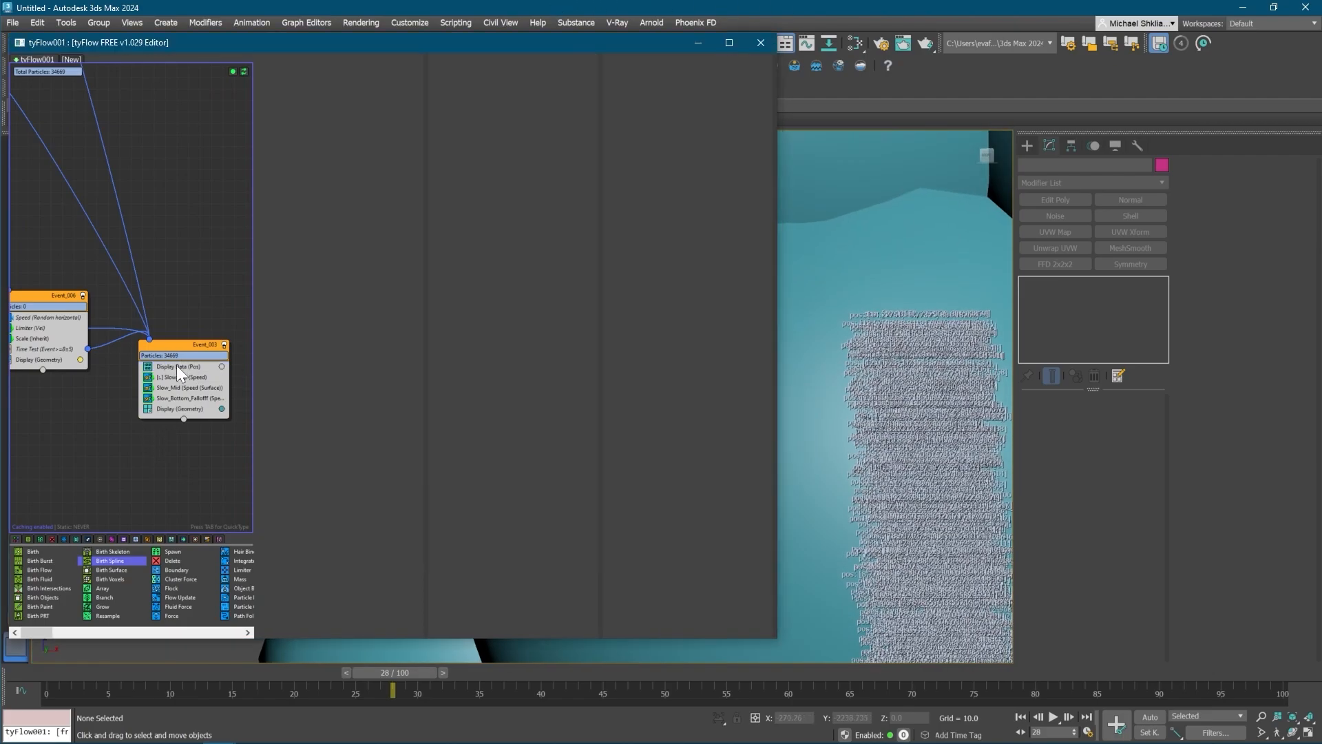
{"action": "left_click", "coordinate": [176, 365]}
{"action": "key", "text": "Delete"}
- Set the Slow_Top operator's Position Z filter value to 650
{"action": "left_click", "coordinate": [177, 365]}
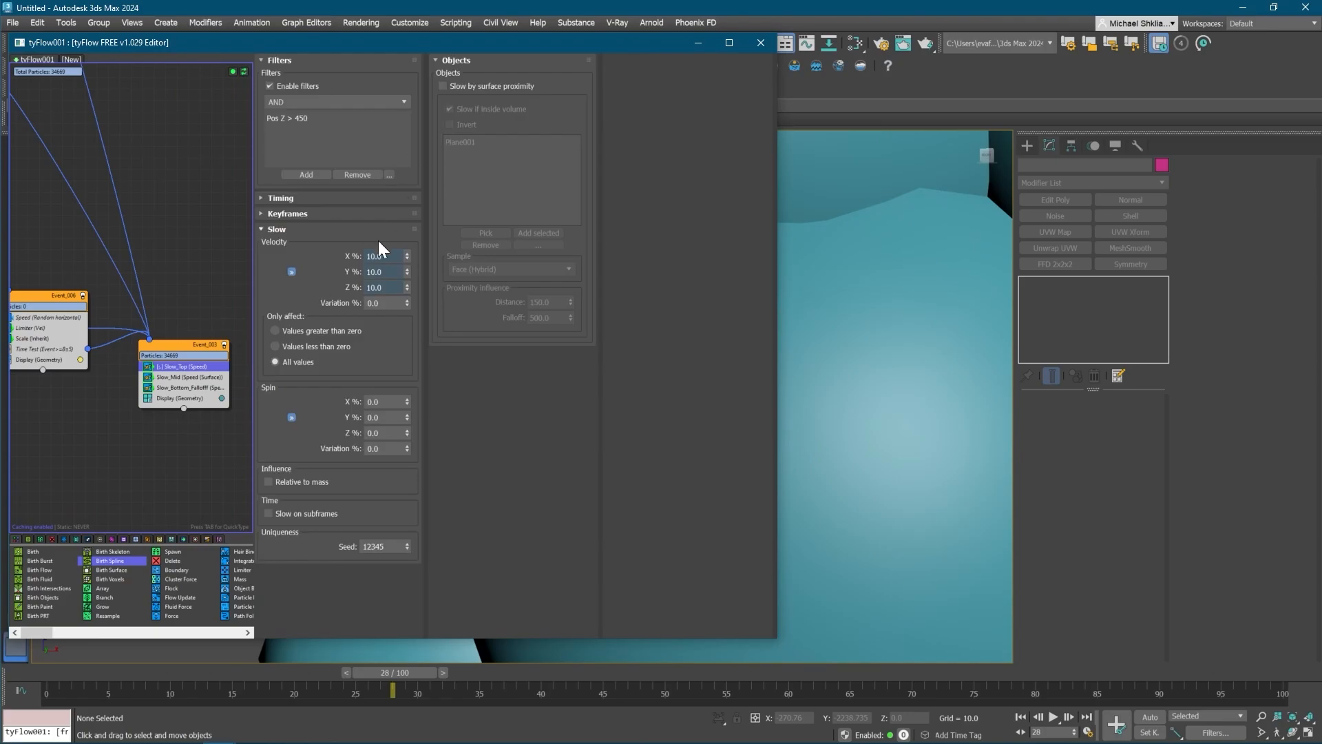
{"action": "left_click", "coordinate": [306, 118]}
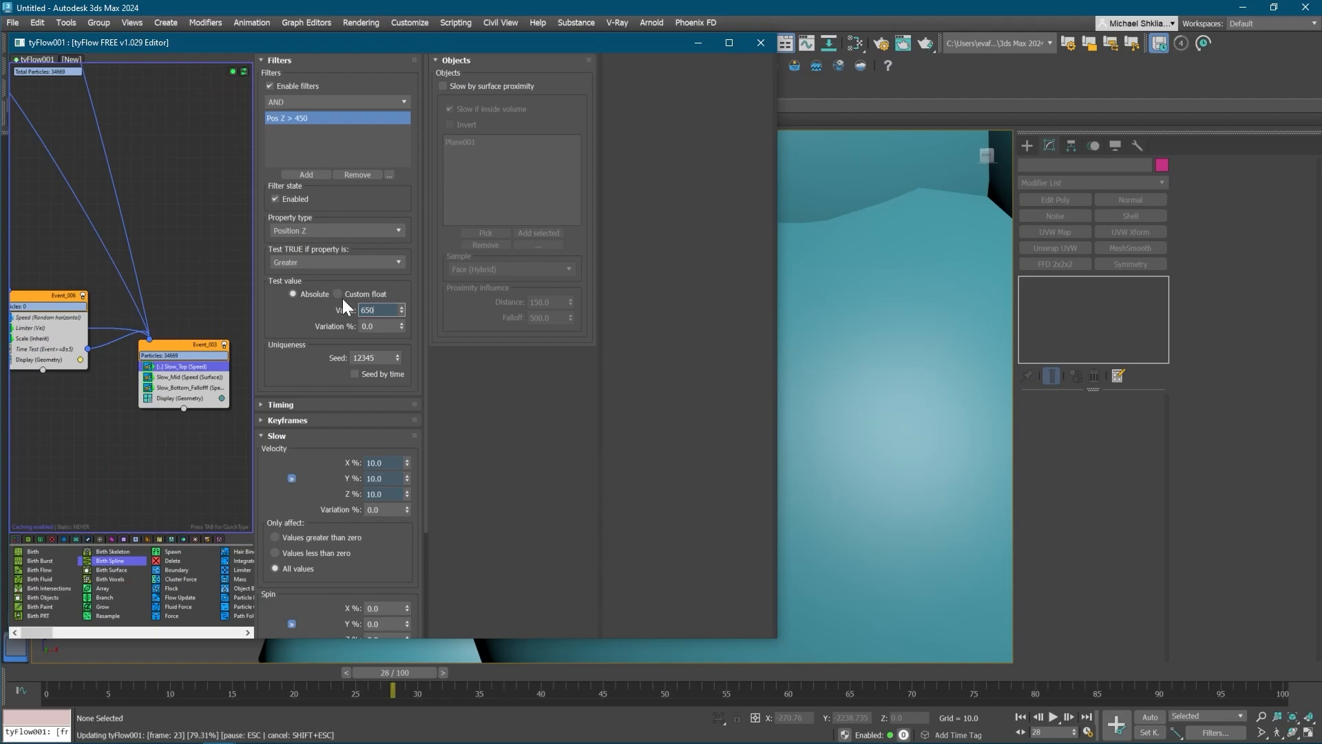
{"action": "key", "text": "Return"}
{"action": "scroll", "coordinate": [892, 390], "scroll_direction": "down", "scroll_amount": 10}
{"action": "middle_click_drag", "start_coordinate": [891, 390], "coordinate": [870, 401]}
{"action": "scroll", "coordinate": [871, 408], "scroll_direction": "up", "scroll_amount": 3}
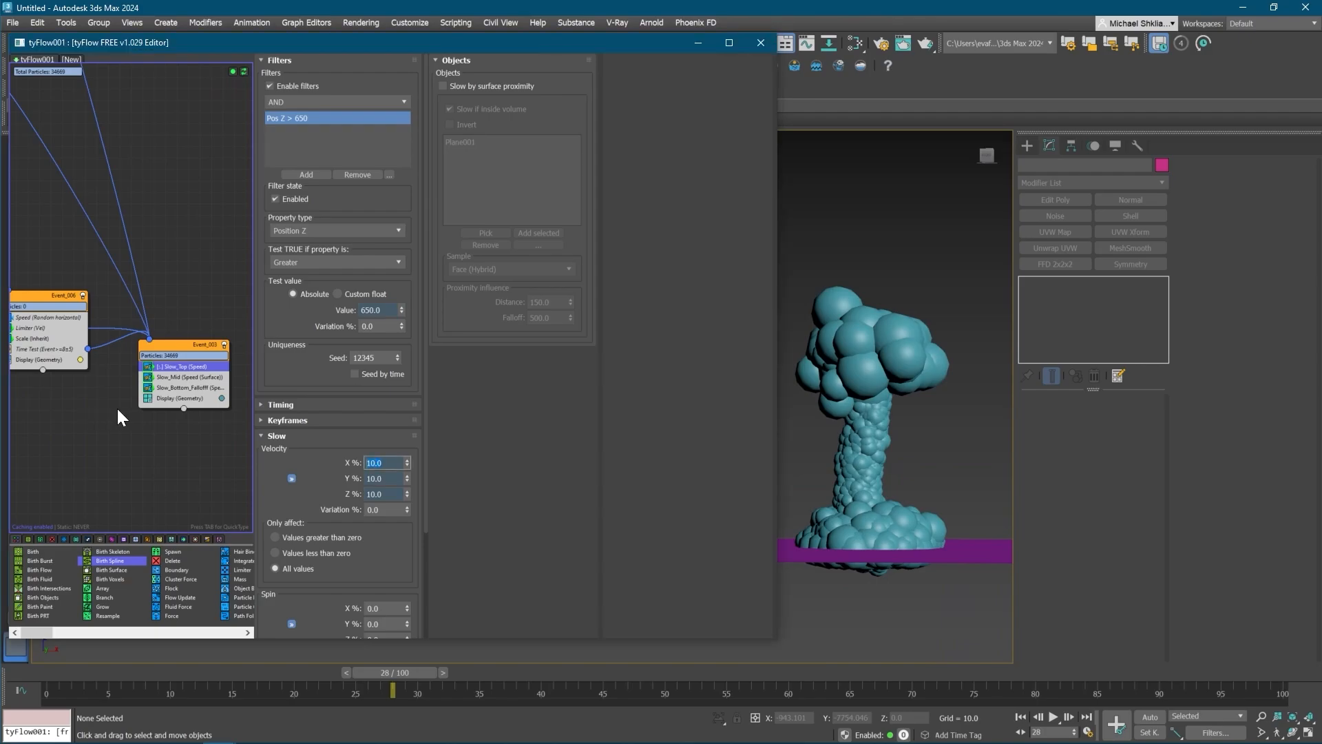
- Enable filters on the Slow_Mid operator and add a property filter to it
{"action": "left_click", "coordinate": [184, 387]}
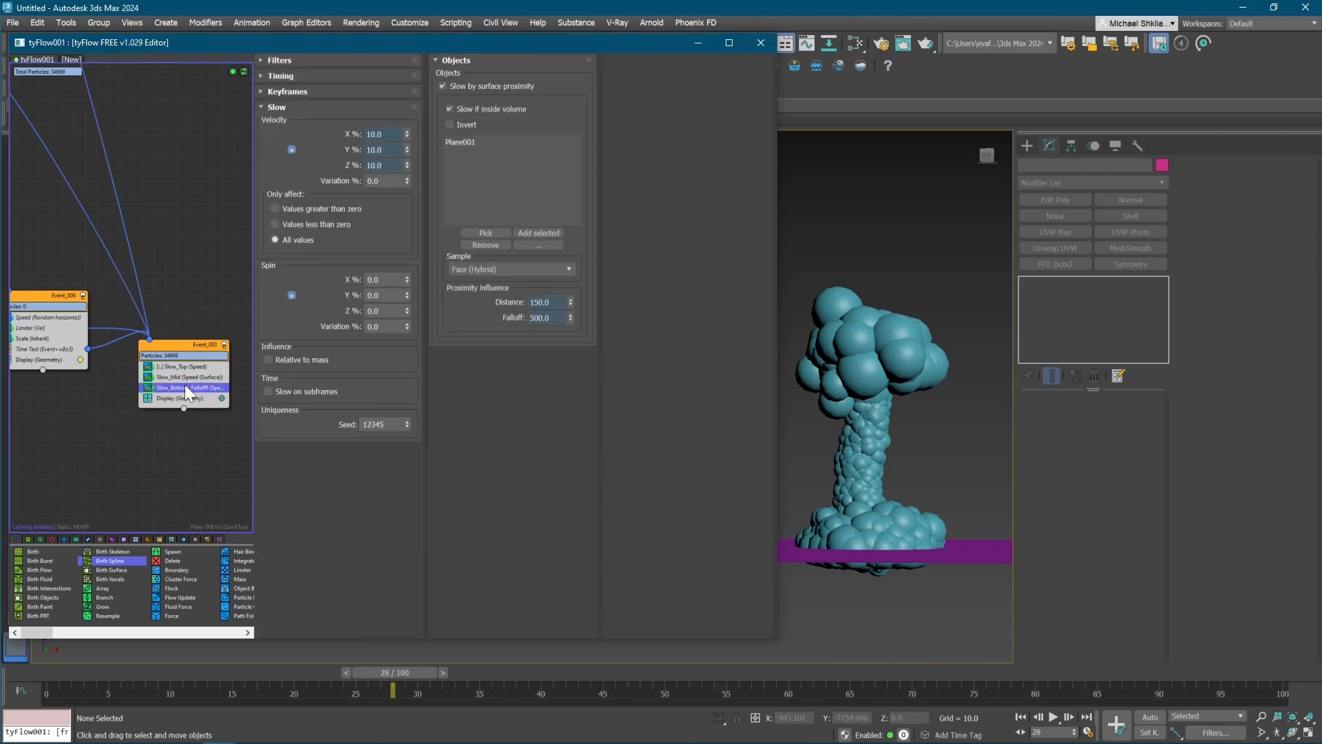
{"action": "left_click", "coordinate": [181, 366]}
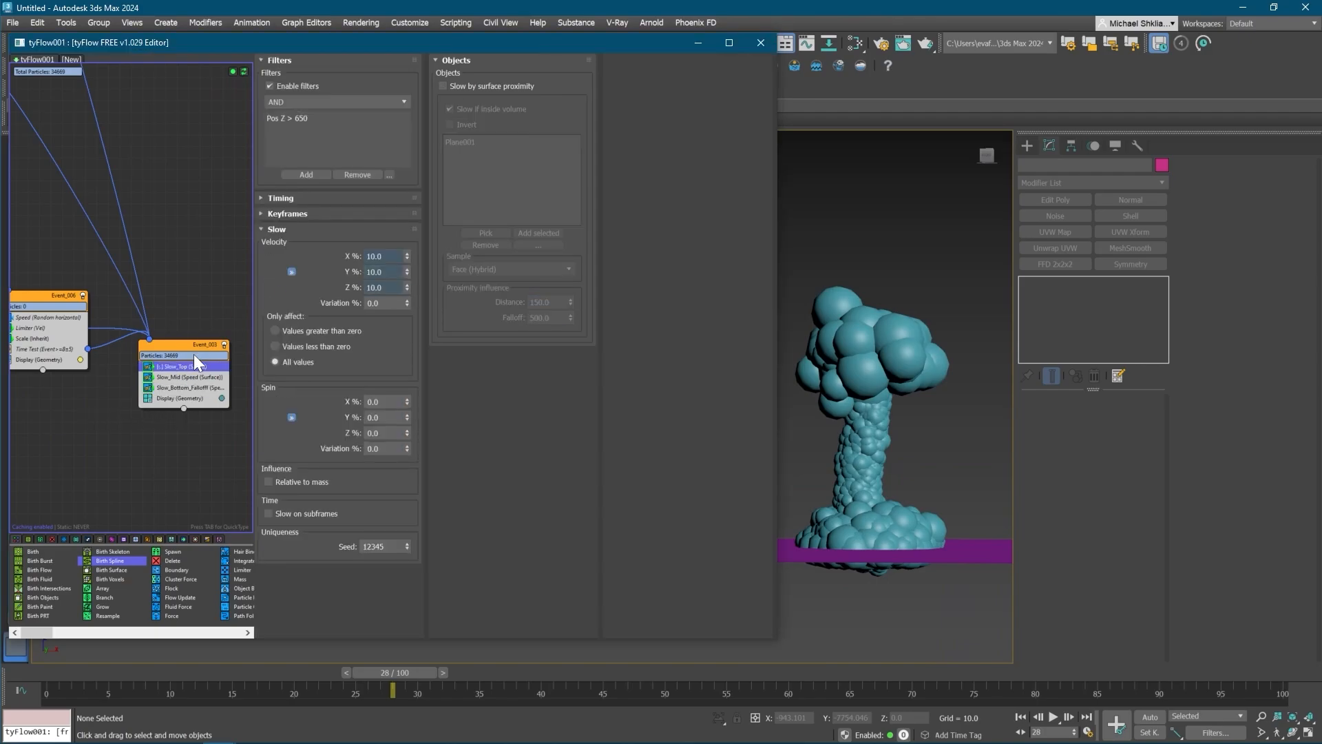
{"action": "left_click", "coordinate": [184, 377]}
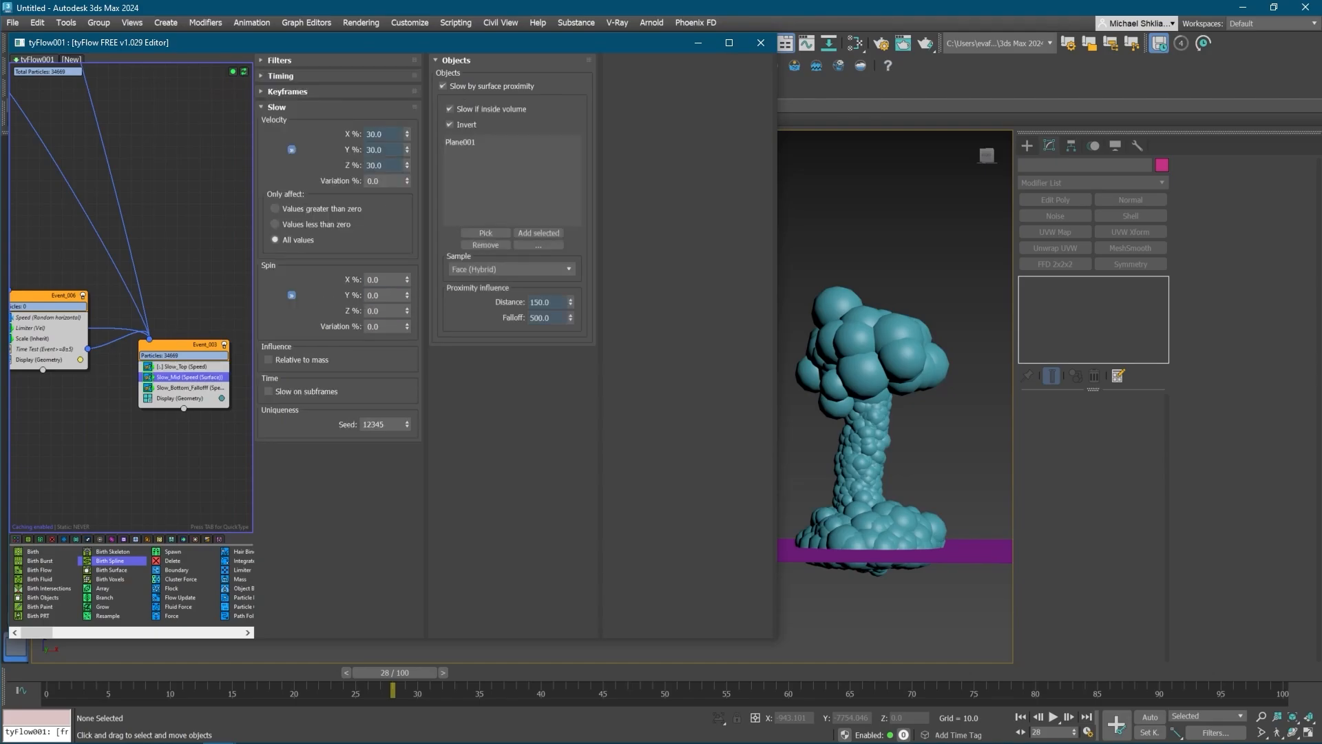
{"action": "left_click", "coordinate": [281, 60]}
{"action": "left_click", "coordinate": [297, 84]}
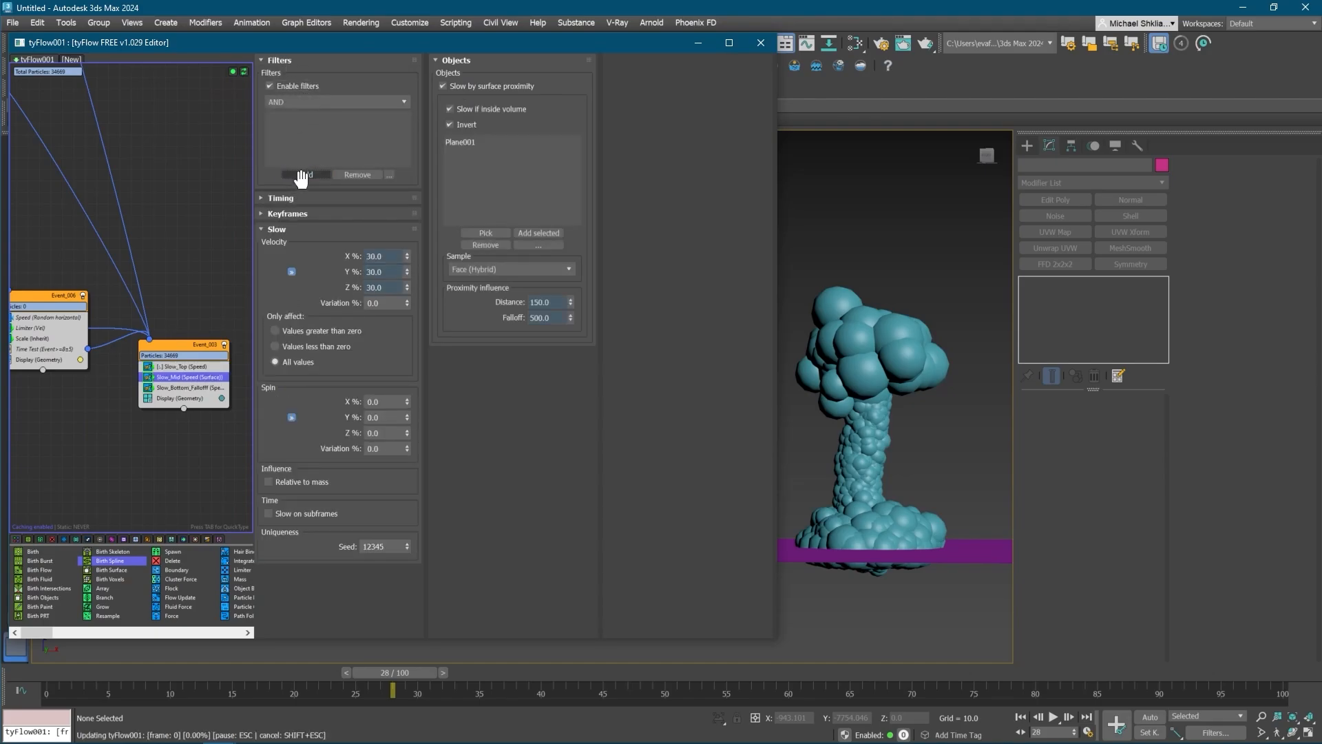
{"action": "left_click", "coordinate": [307, 175]}
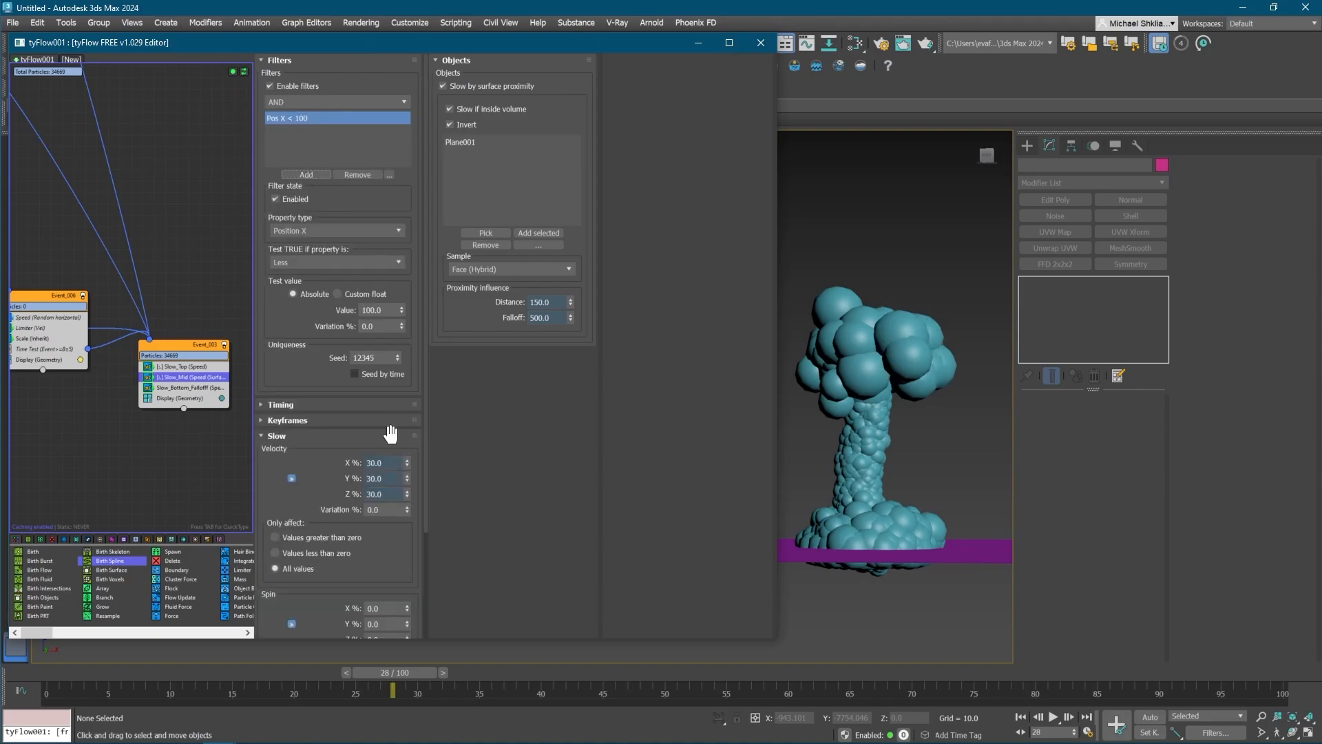
- Return to frame 0 and set the Slow_Mid filter to Position Z Less than 650
{"action": "left_click_drag", "start_coordinate": [249, 681], "coordinate": [46, 678]}
{"action": "left_click", "coordinate": [313, 233]}
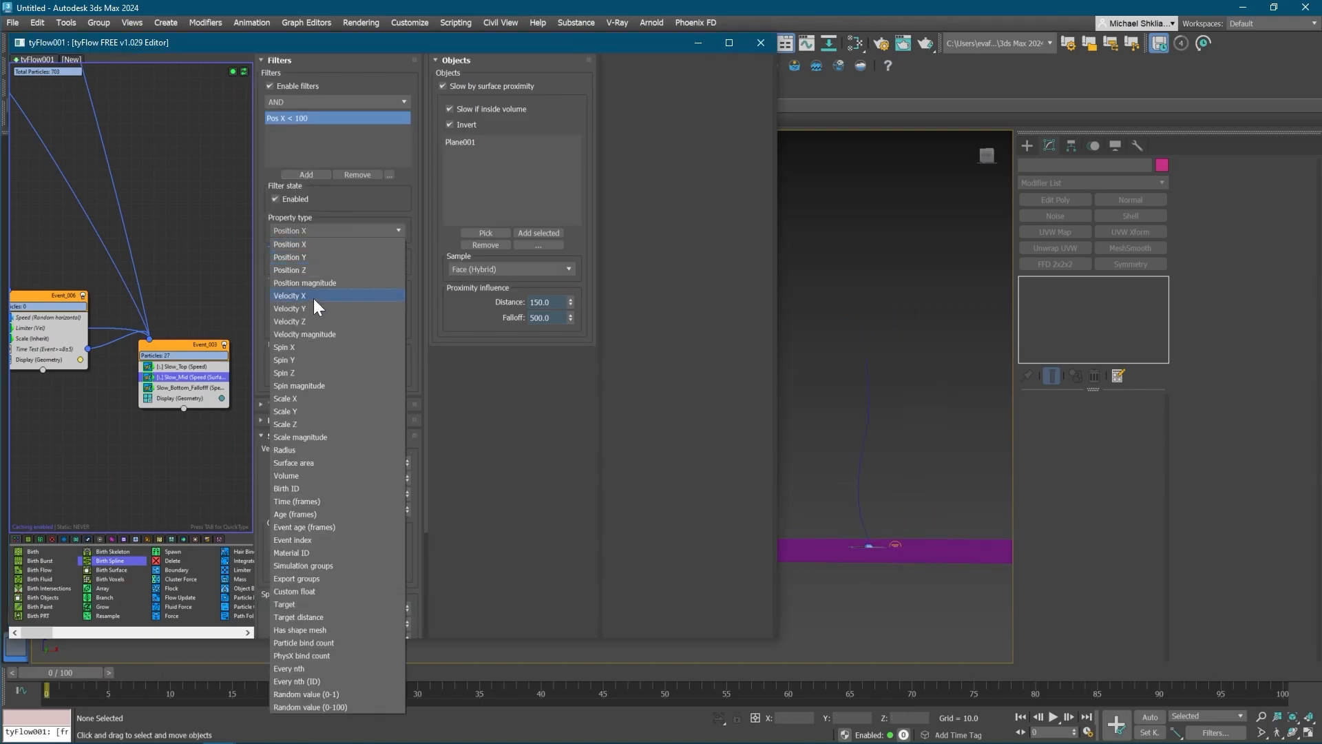
{"action": "left_click", "coordinate": [329, 268]}
{"action": "left_click", "coordinate": [310, 264]}
{"action": "left_click", "coordinate": [314, 263]}
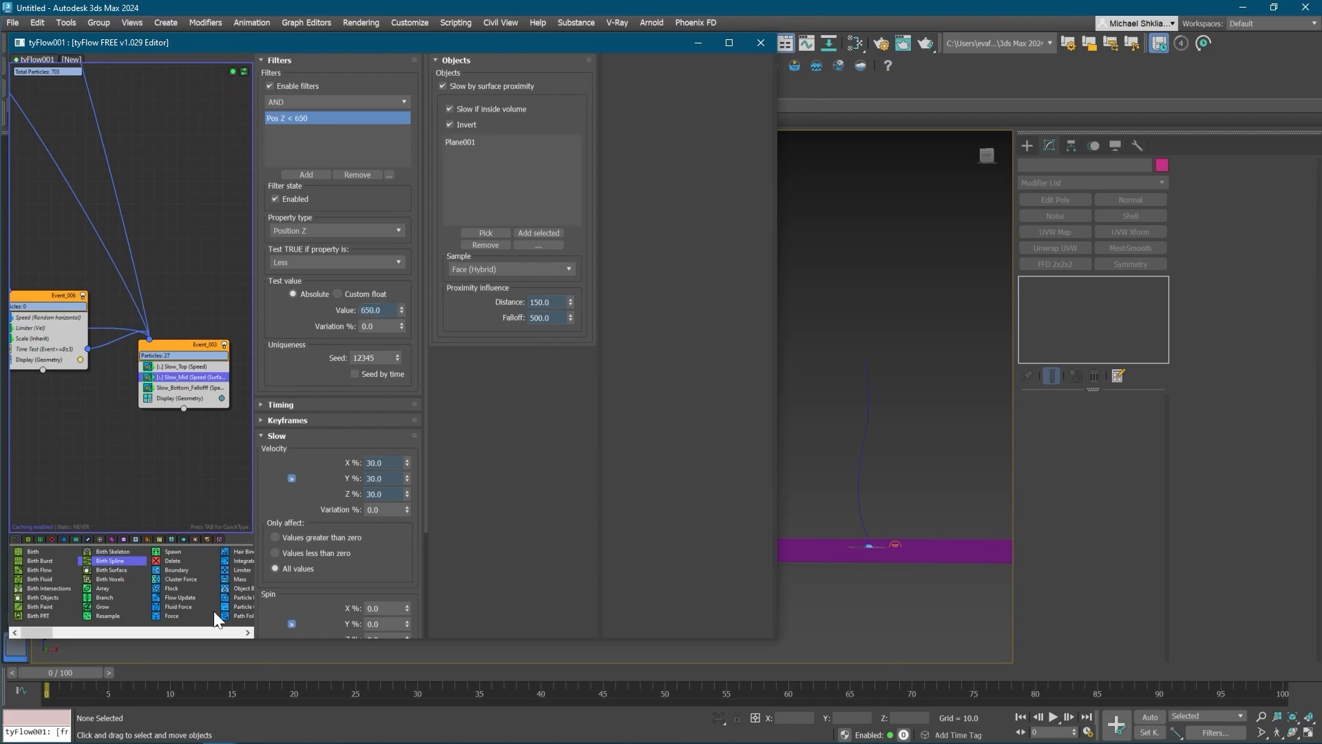
- Scrub the timeline to frame 53 to examine the mushroom cloud's shape
{"action": "left_click", "coordinate": [109, 493]}
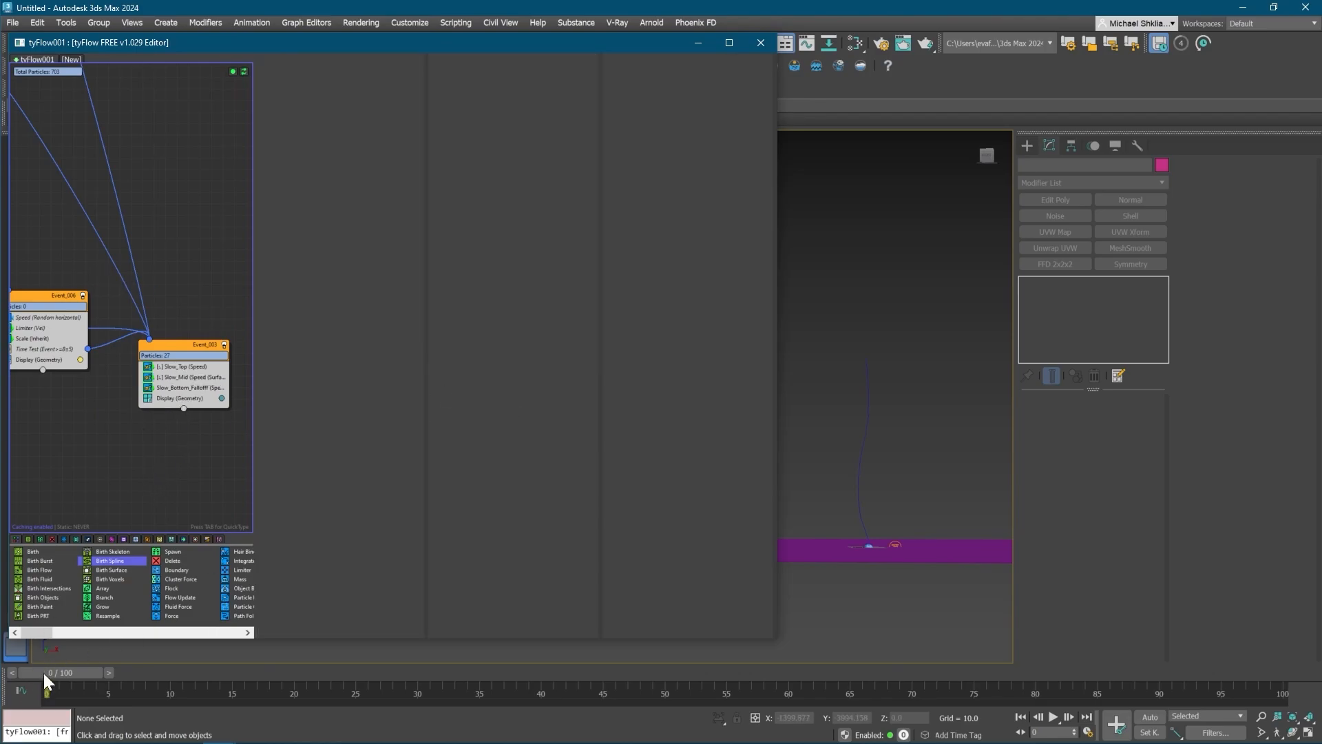
{"action": "left_click_drag", "start_coordinate": [43, 672], "coordinate": [687, 662]}
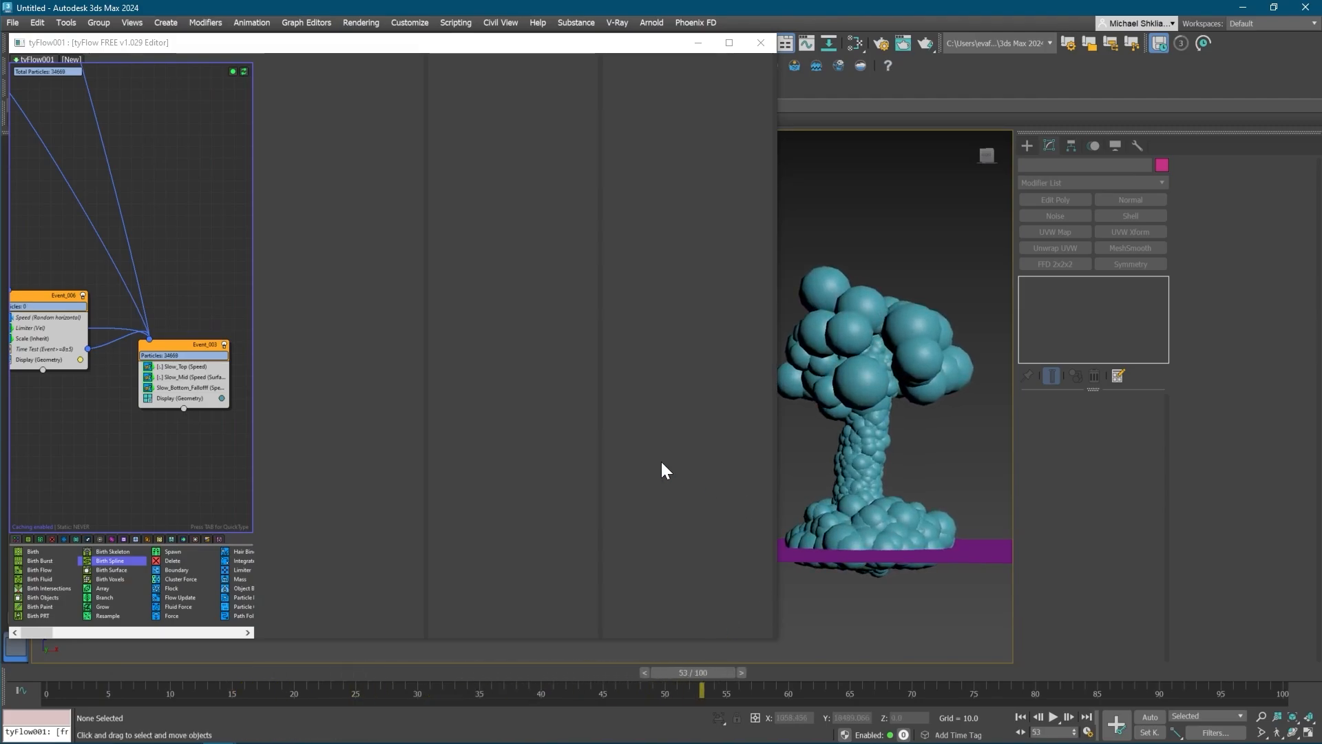
- Set the Time Test value in the uppermost spawn event to 8
{"action": "middle_click_drag", "start_coordinate": [104, 264], "coordinate": [289, 354]}
{"action": "middle_click_drag", "start_coordinate": [64, 145], "coordinate": [179, 254]}
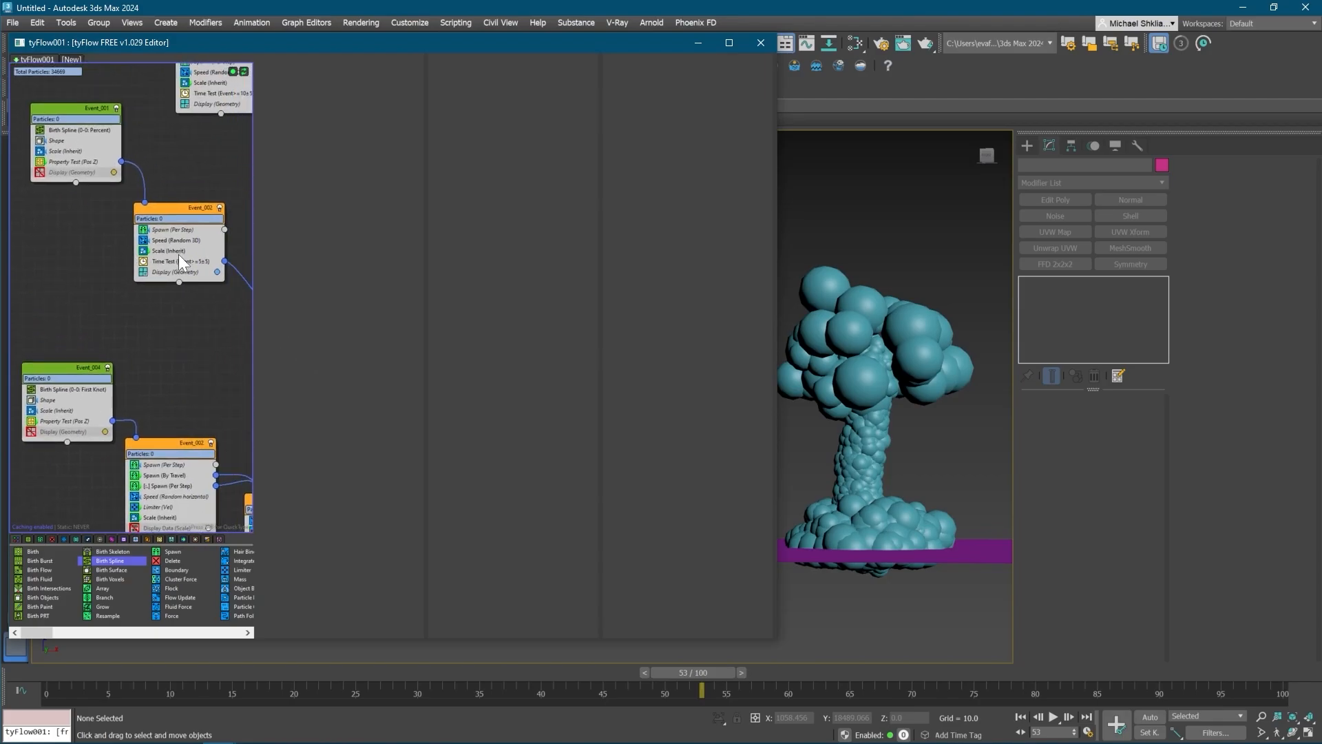
{"action": "left_click", "coordinate": [178, 263]}
{"action": "middle_click_drag", "start_coordinate": [132, 156], "coordinate": [82, 224]}
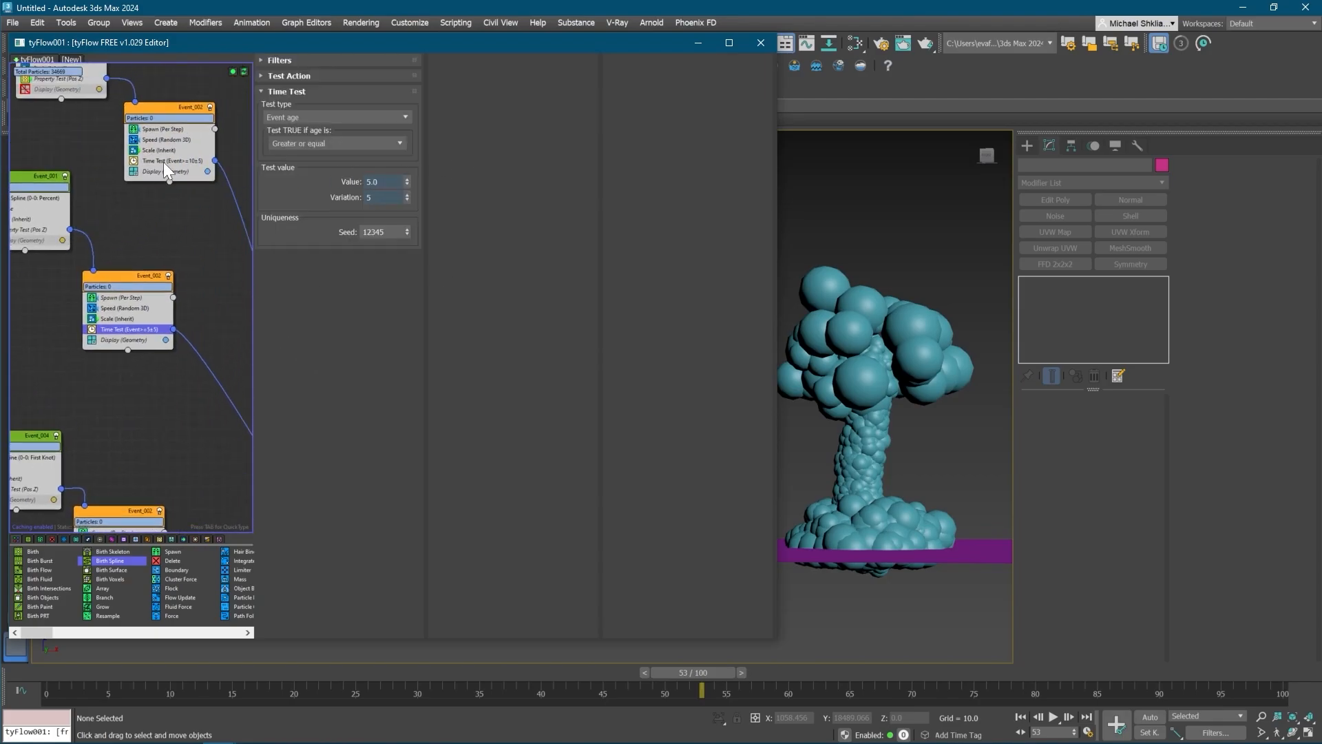
{"action": "left_click", "coordinate": [163, 161]}
{"action": "type", "text": "8"}
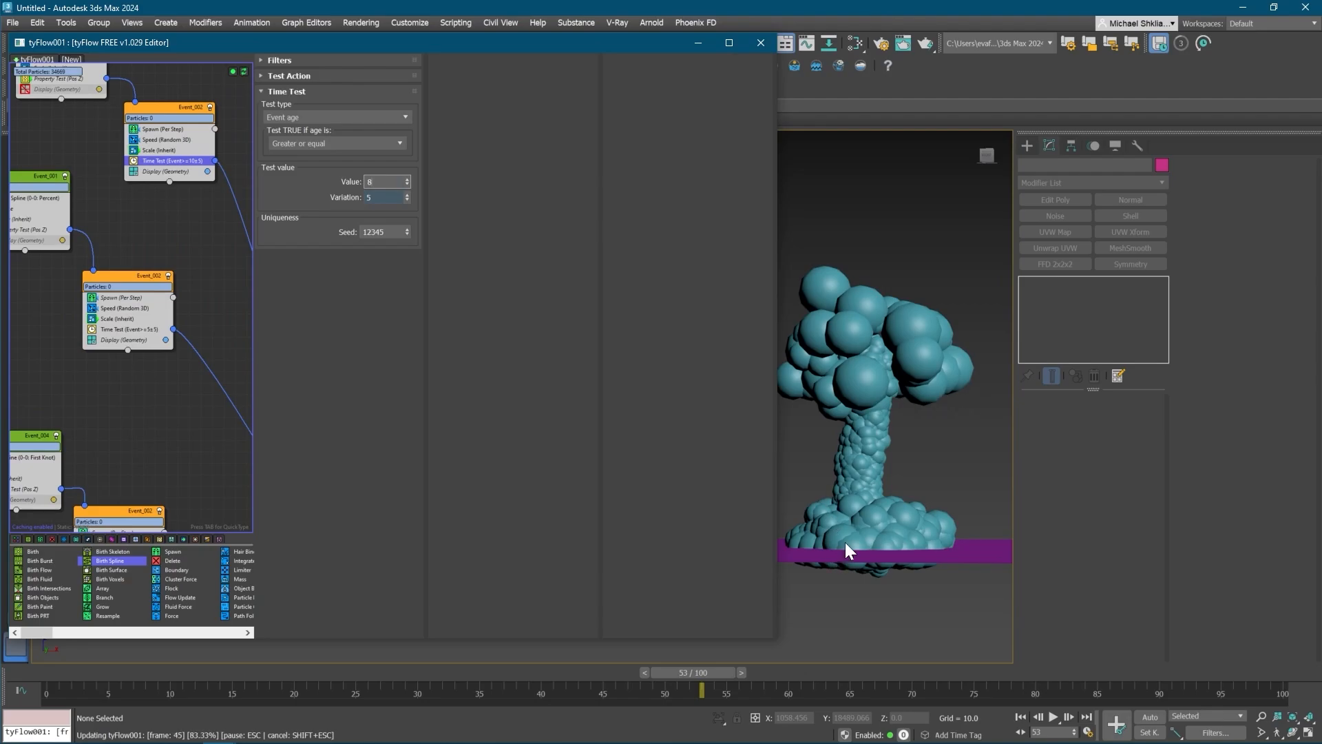
{"action": "key", "text": "Return"}
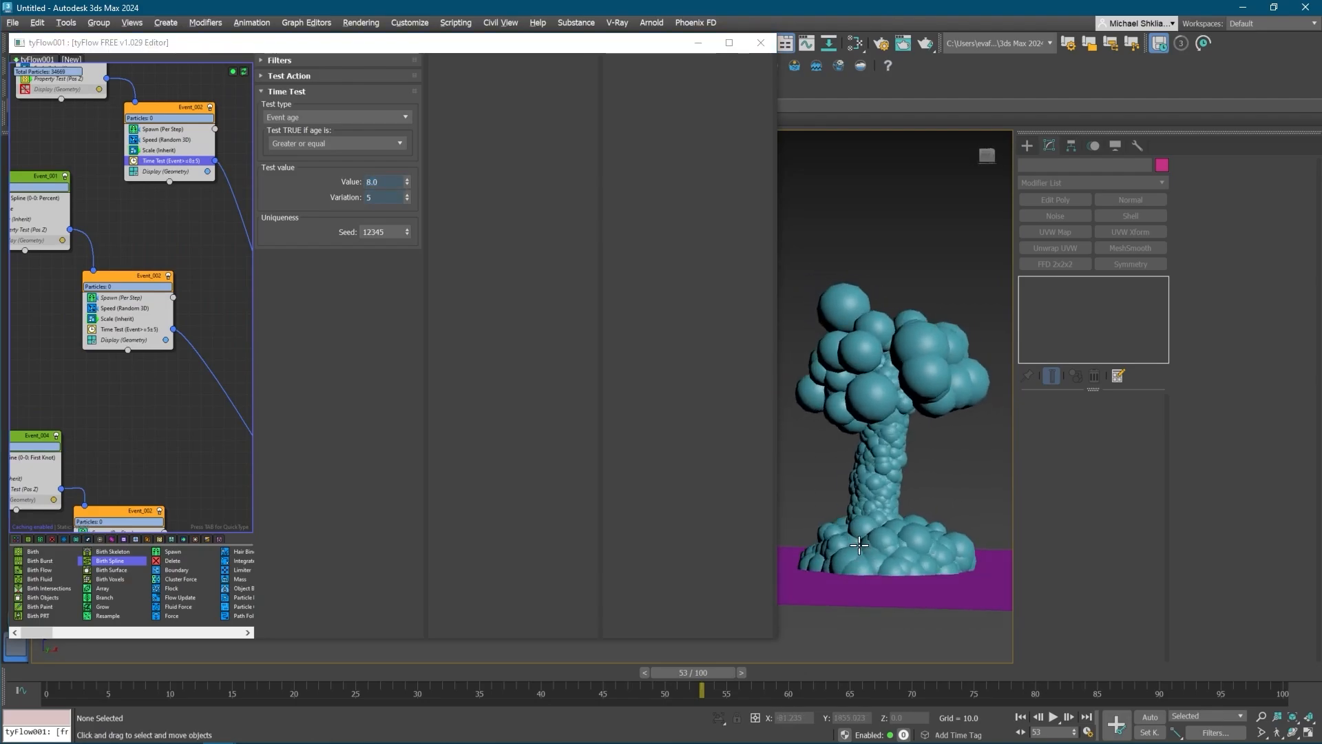
- Set the Time Test value in the uppermost spawn event to 5 and inspect the cloud
{"action": "left_click", "coordinate": [184, 162]}
{"action": "type", "text": "5"}
{"action": "key", "text": "Return"}
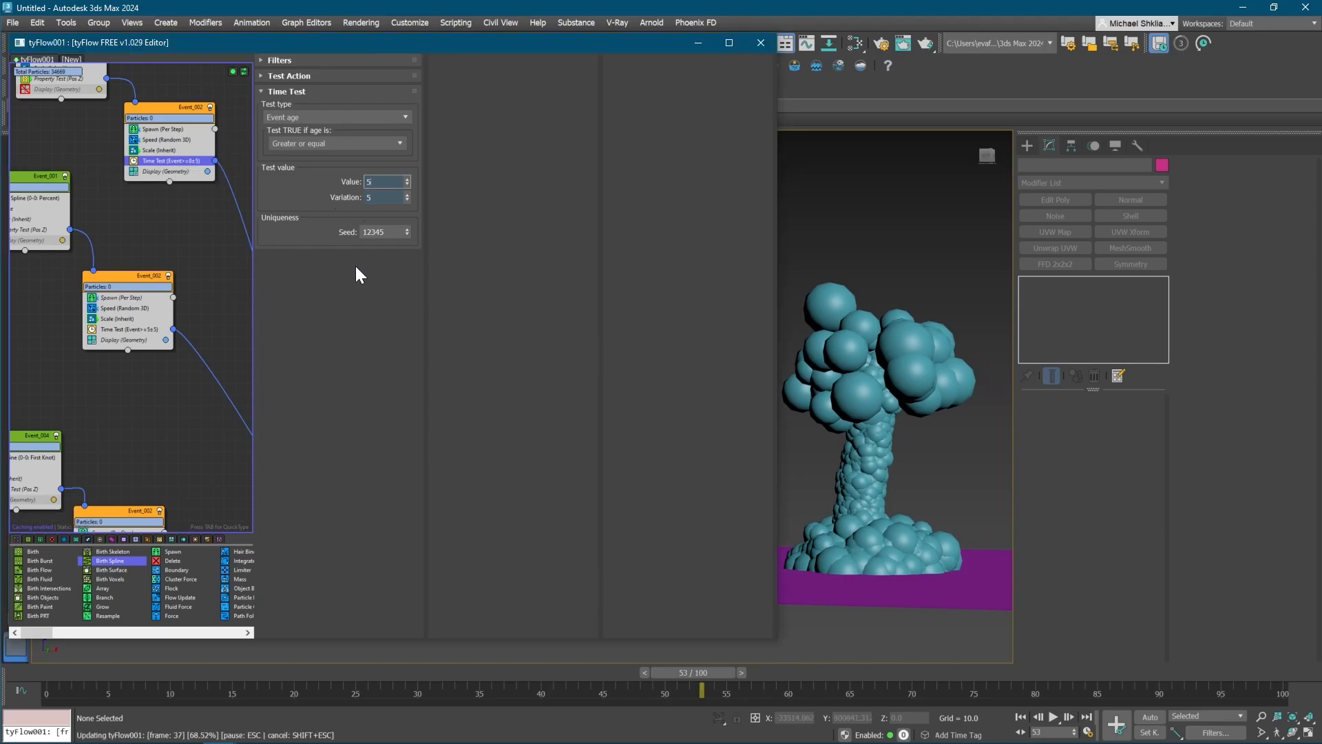
{"action": "middle_click_drag", "start_coordinate": [843, 401], "coordinate": [889, 458], "text": "alt"}
- Return to frame 0 and copy the Spawn (By Travel) and filtered Spawn (Per Step) operators from the lowest spawn event into the uppermost one
{"action": "left_click_drag", "start_coordinate": [639, 673], "coordinate": [62, 648]}
{"action": "middle_click_drag", "start_coordinate": [166, 400], "coordinate": [75, 301]}
{"action": "scroll", "coordinate": [118, 351], "scroll_direction": "down", "scroll_amount": 3}
{"action": "middle_click_drag", "start_coordinate": [103, 386], "coordinate": [125, 405]}
{"action": "scroll", "coordinate": [148, 407], "scroll_direction": "up", "scroll_amount": 3}
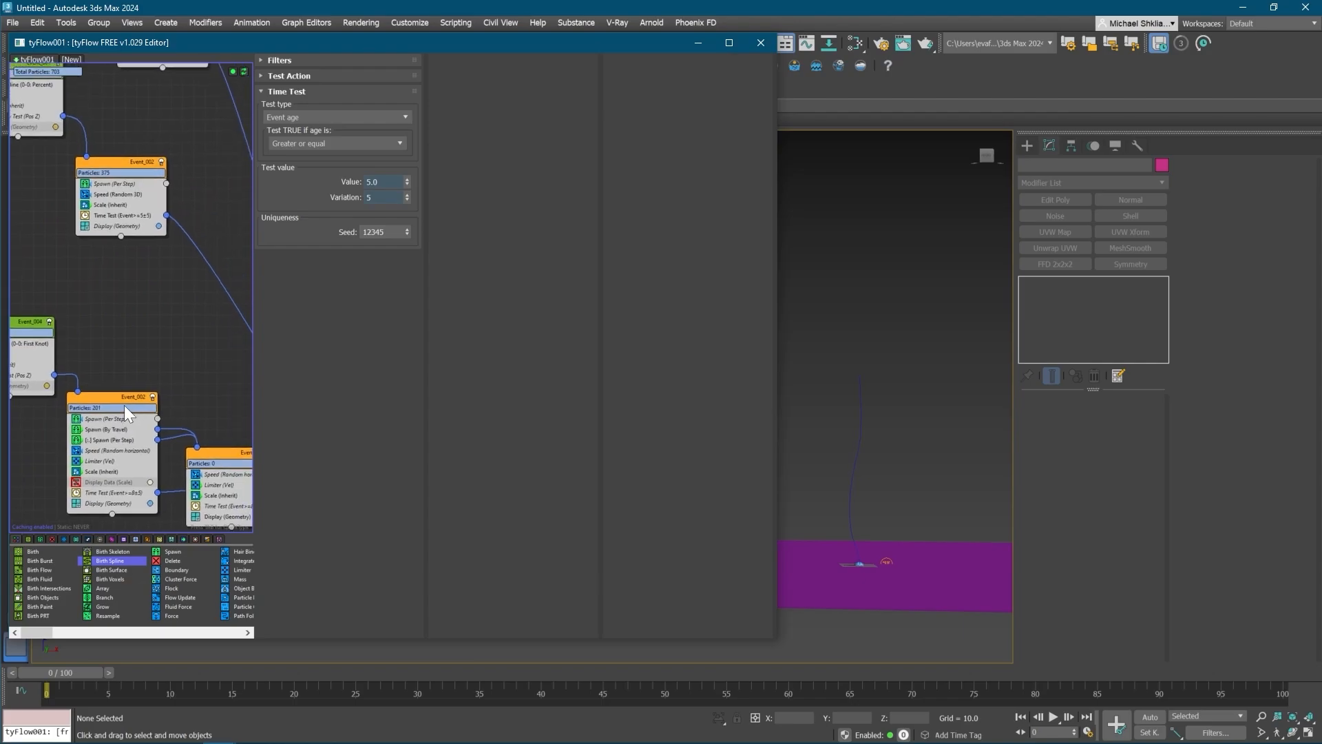
{"action": "left_click", "coordinate": [107, 420]}
{"action": "left_click", "coordinate": [106, 430], "text": "ctrl"}
{"action": "left_click", "coordinate": [106, 440], "text": "ctrl"}
{"action": "middle_click_drag", "start_coordinate": [146, 312], "coordinate": [169, 416]}
{"action": "scroll", "coordinate": [144, 434], "scroll_direction": "down", "scroll_amount": 2}
{"action": "left_click", "coordinate": [151, 433], "text": "ctrl"}
{"action": "left_click_drag", "start_coordinate": [165, 205], "coordinate": [166, 184]}
- Connect the copied Spawn operators' outputs in the uppermost spawn event to Event_006
{"action": "middle_click_drag", "start_coordinate": [198, 324], "coordinate": [123, 240]}
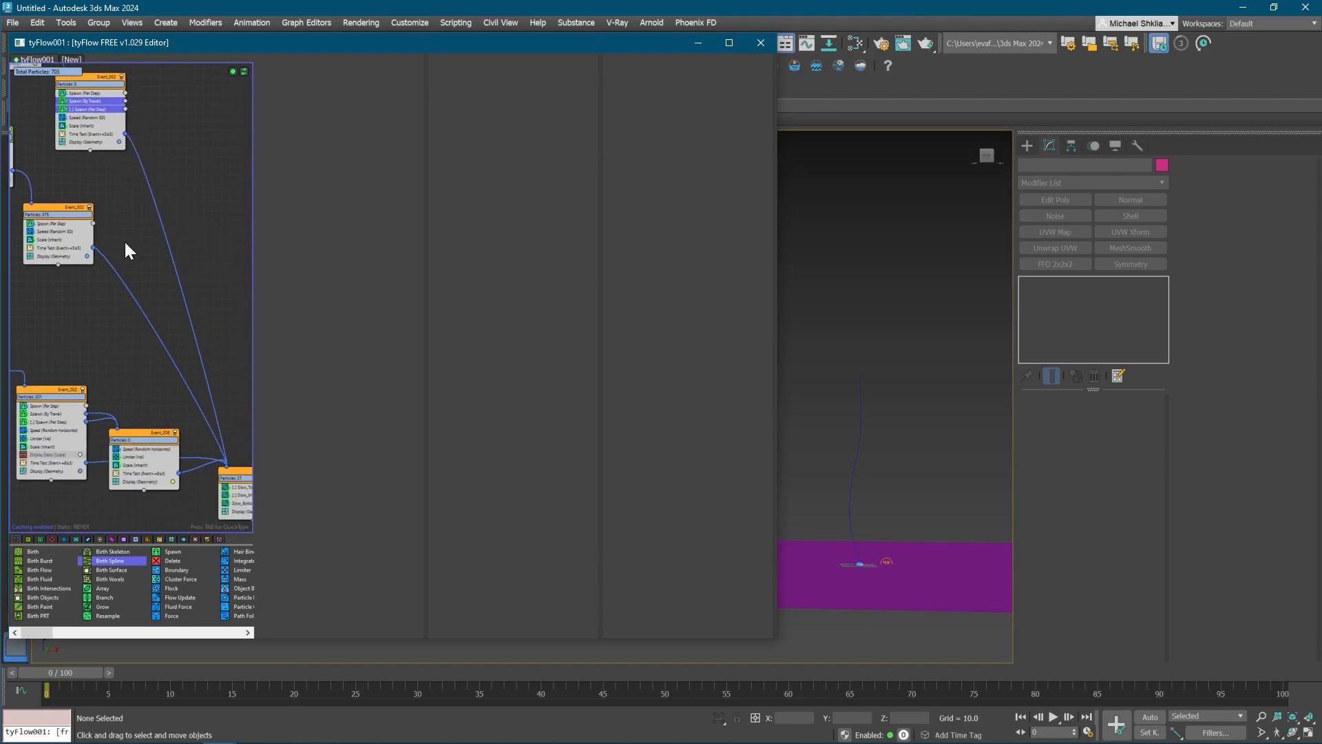
{"action": "left_click_drag", "start_coordinate": [124, 108], "coordinate": [148, 429]}
{"action": "middle_click_drag", "start_coordinate": [197, 442], "coordinate": [133, 393]}
- Rearrange the birth, spawn and Event_006 nodes into compact, closely stacked columns in the flow graph
{"action": "left_click_drag", "start_coordinate": [188, 435], "coordinate": [215, 443]}
{"action": "scroll", "coordinate": [135, 282], "scroll_direction": "down", "scroll_amount": 2}
{"action": "middle_click_drag", "start_coordinate": [135, 282], "coordinate": [221, 321]}
{"action": "middle_click_drag", "start_coordinate": [118, 243], "coordinate": [161, 252]}
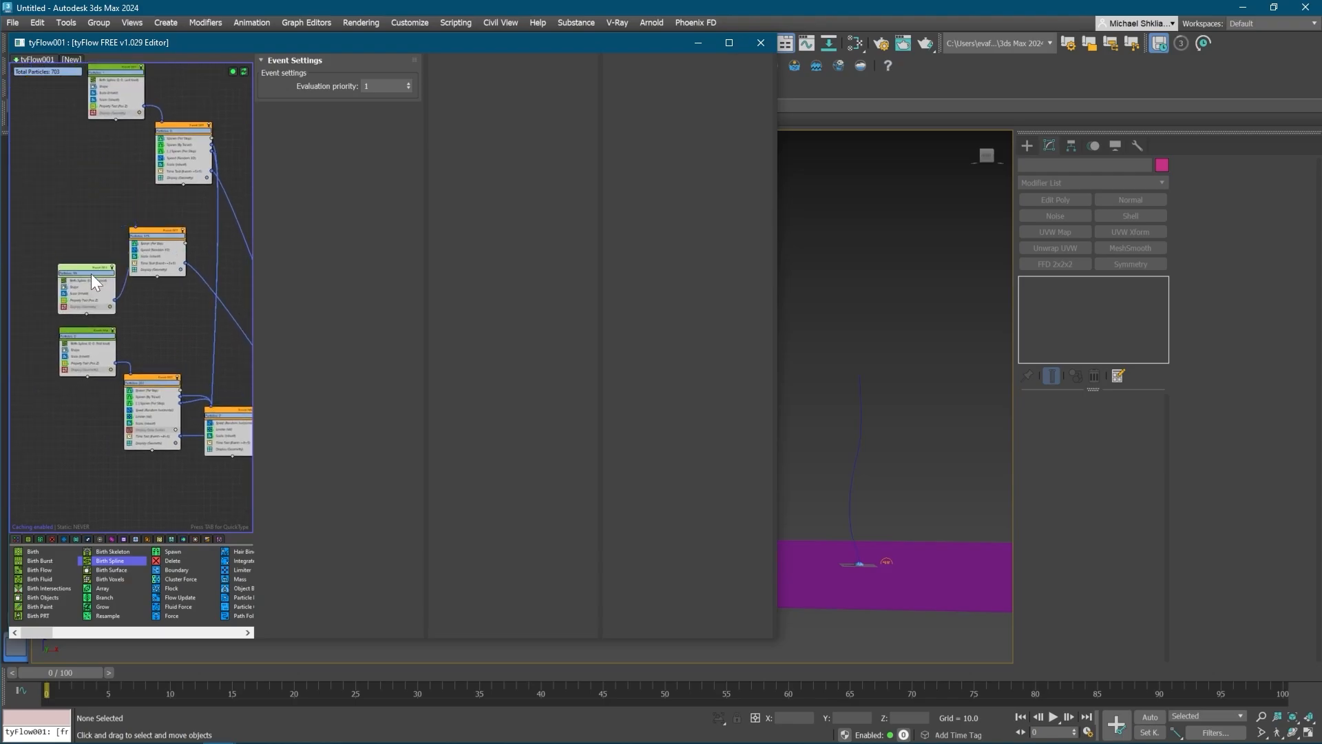
{"action": "left_click_drag", "start_coordinate": [91, 274], "coordinate": [92, 273]}
{"action": "left_click_drag", "start_coordinate": [159, 231], "coordinate": [159, 322]}
{"action": "middle_click_drag", "start_coordinate": [168, 278], "coordinate": [171, 347]}
{"action": "left_click_drag", "start_coordinate": [127, 143], "coordinate": [93, 281]}
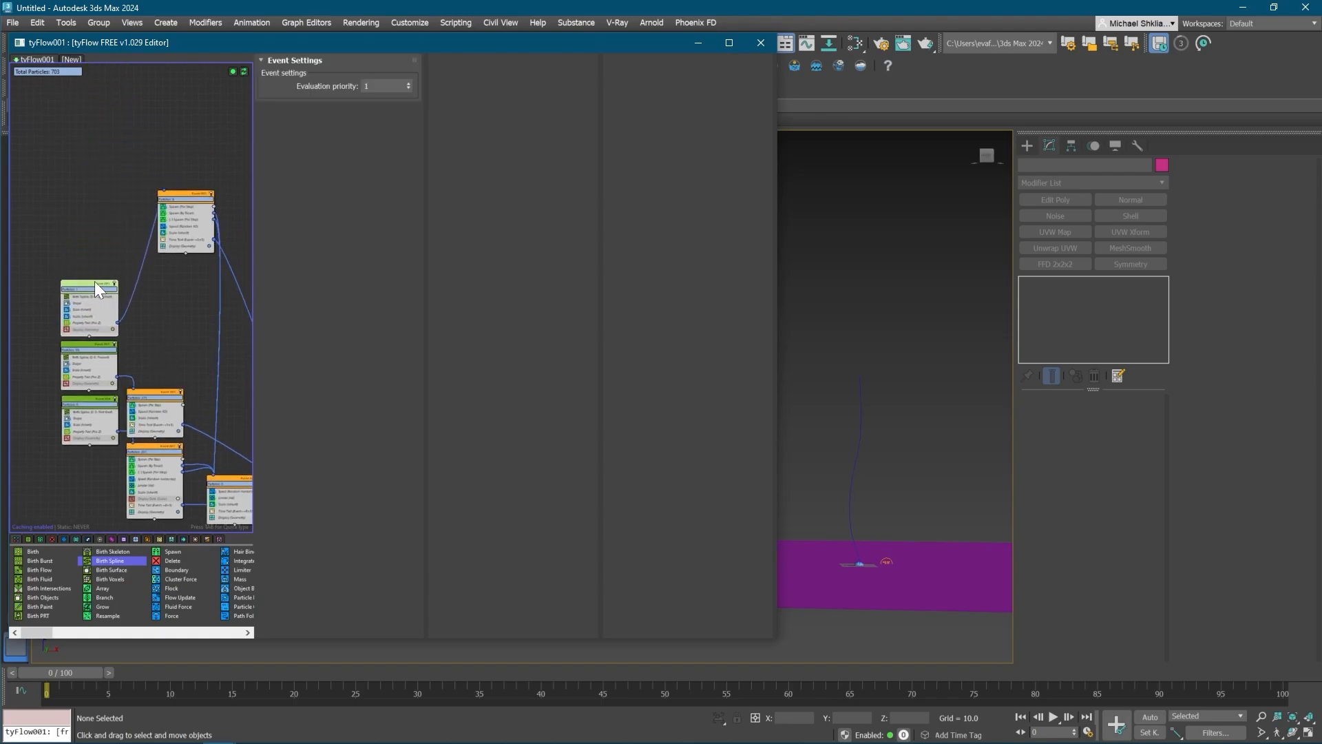
{"action": "left_click_drag", "start_coordinate": [188, 196], "coordinate": [158, 328]}
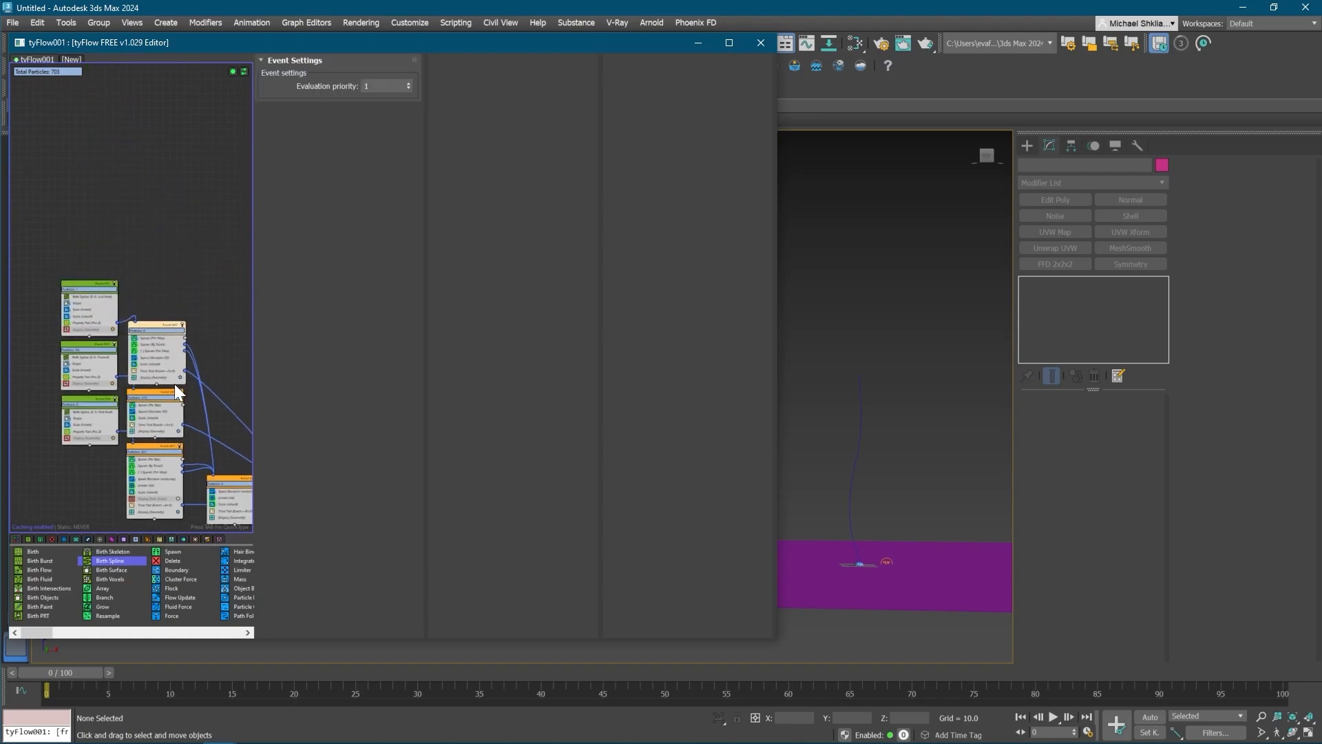
{"action": "middle_click_drag", "start_coordinate": [178, 383], "coordinate": [99, 285]}
{"action": "left_click_drag", "start_coordinate": [177, 251], "coordinate": [200, 304]}
{"action": "middle_click_drag", "start_coordinate": [201, 304], "coordinate": [220, 258]}
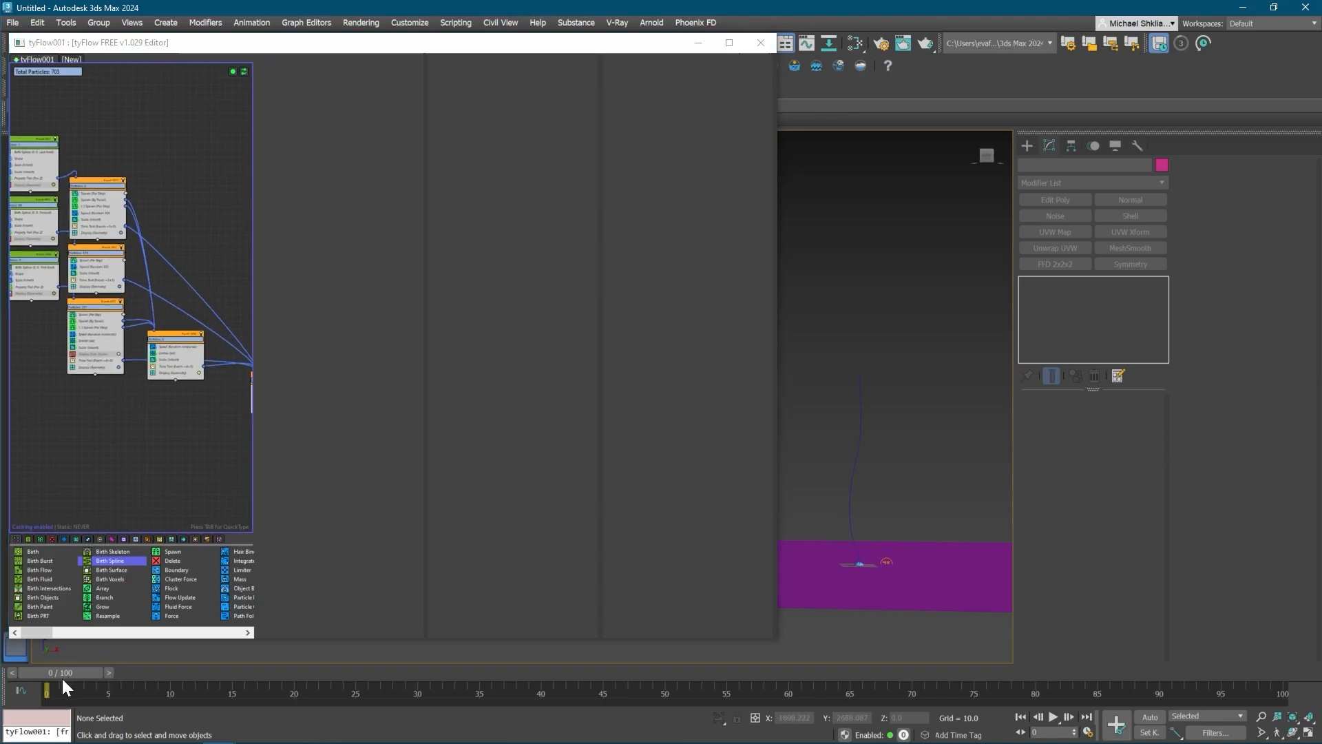
- Preview the simulation at frame 64 and examine the Limiter and Speed settings in Event_006
{"action": "left_click", "coordinate": [215, 672]}
{"action": "left_click_drag", "start_coordinate": [342, 667], "coordinate": [840, 677]}
{"action": "middle_click_drag", "start_coordinate": [888, 470], "coordinate": [840, 421], "text": "alt"}
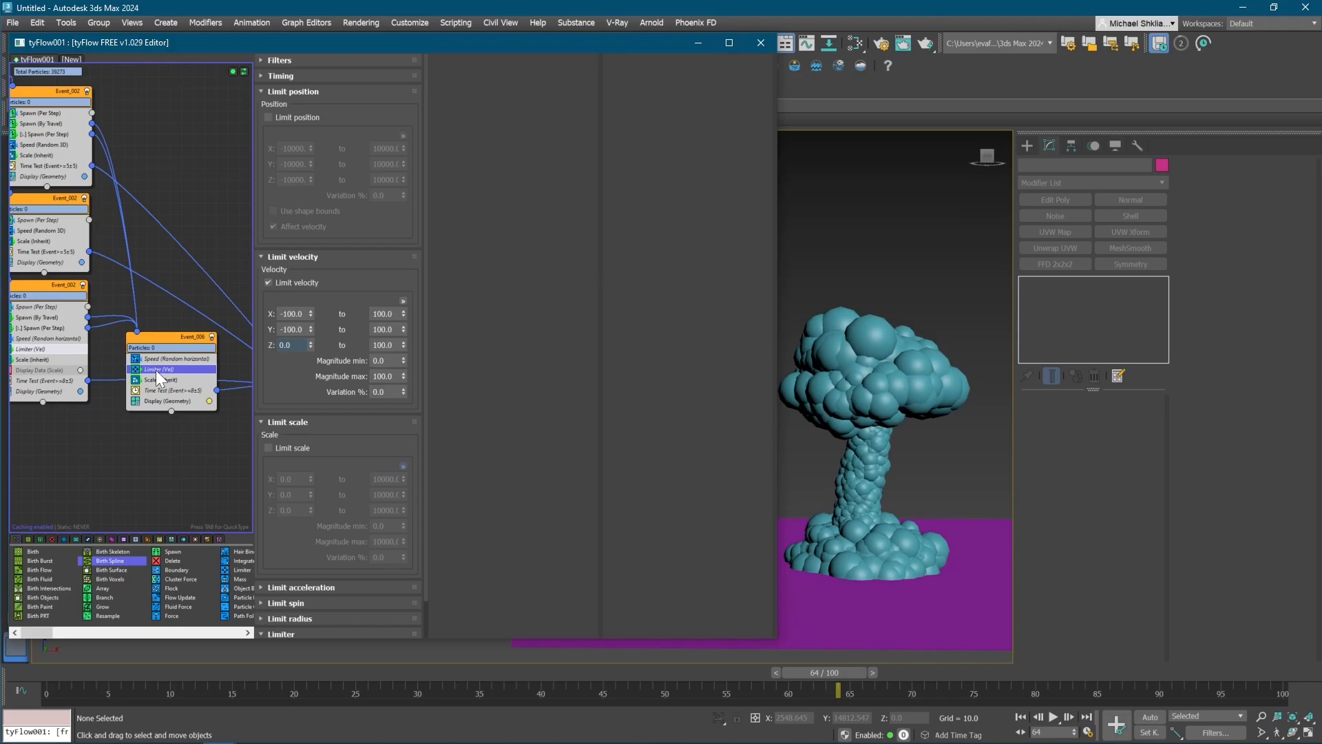
{"action": "middle_click_drag", "start_coordinate": [144, 266], "coordinate": [152, 279]}
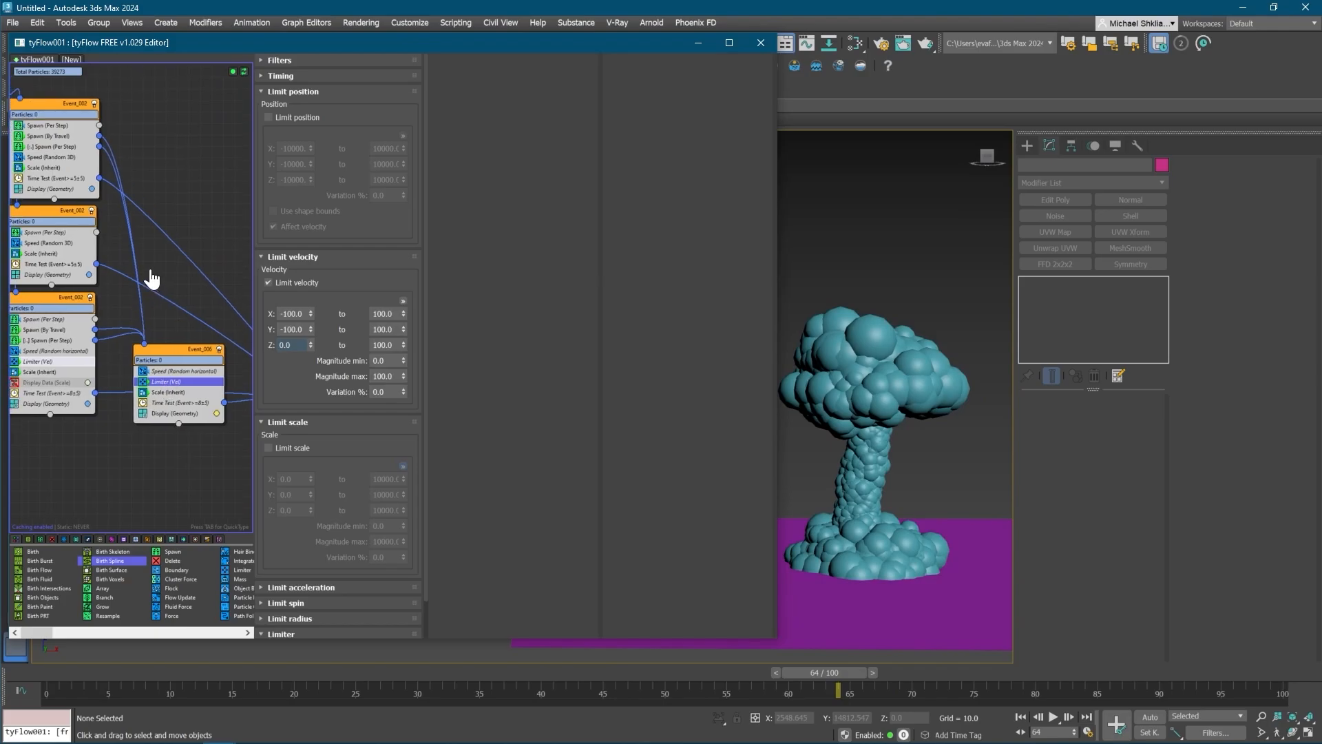
{"action": "left_click", "coordinate": [169, 371]}
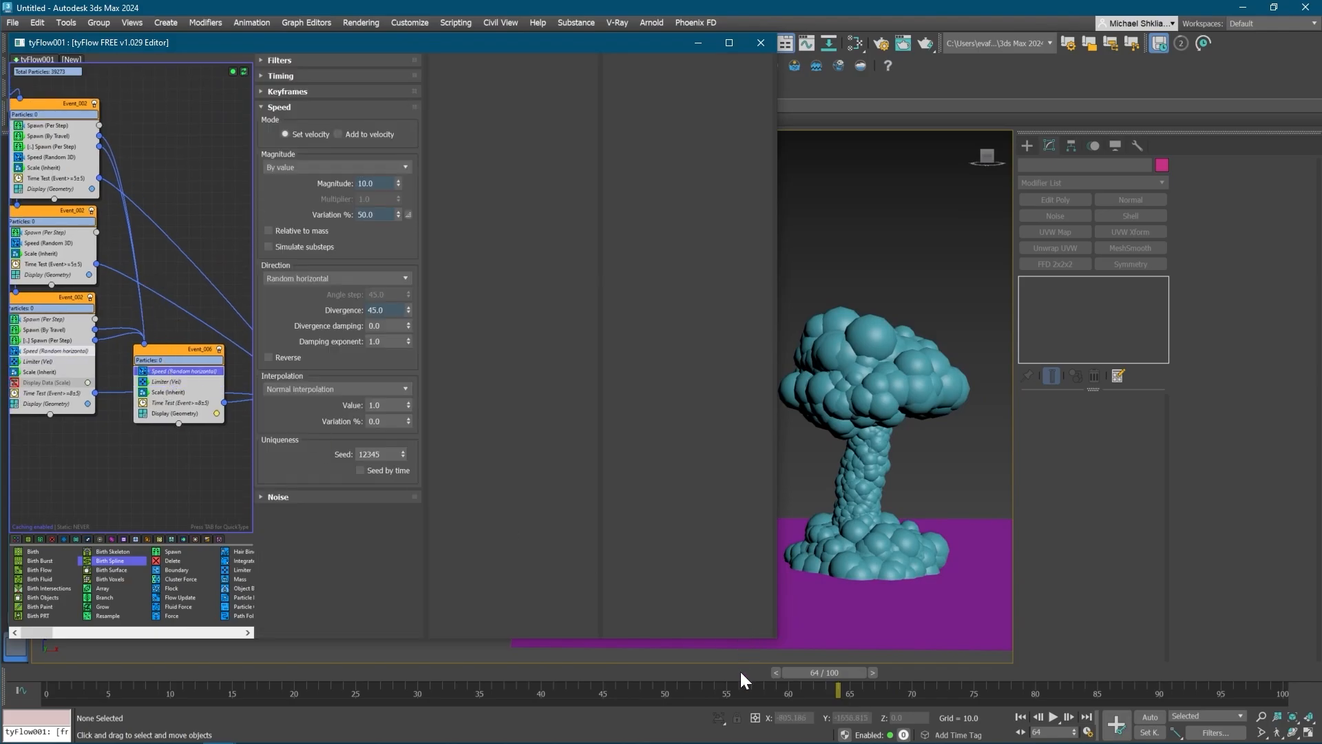
- Return to frame 0 and place a copy of Event_006 beside the uppermost spawn event
{"action": "left_click_drag", "start_coordinate": [828, 680], "coordinate": [42, 681]}
{"action": "middle_click_drag", "start_coordinate": [155, 349], "coordinate": [133, 416]}
{"action": "right_click", "coordinate": [134, 416]}
{"action": "left_click", "coordinate": [149, 427]}
{"action": "left_click", "coordinate": [119, 205]}
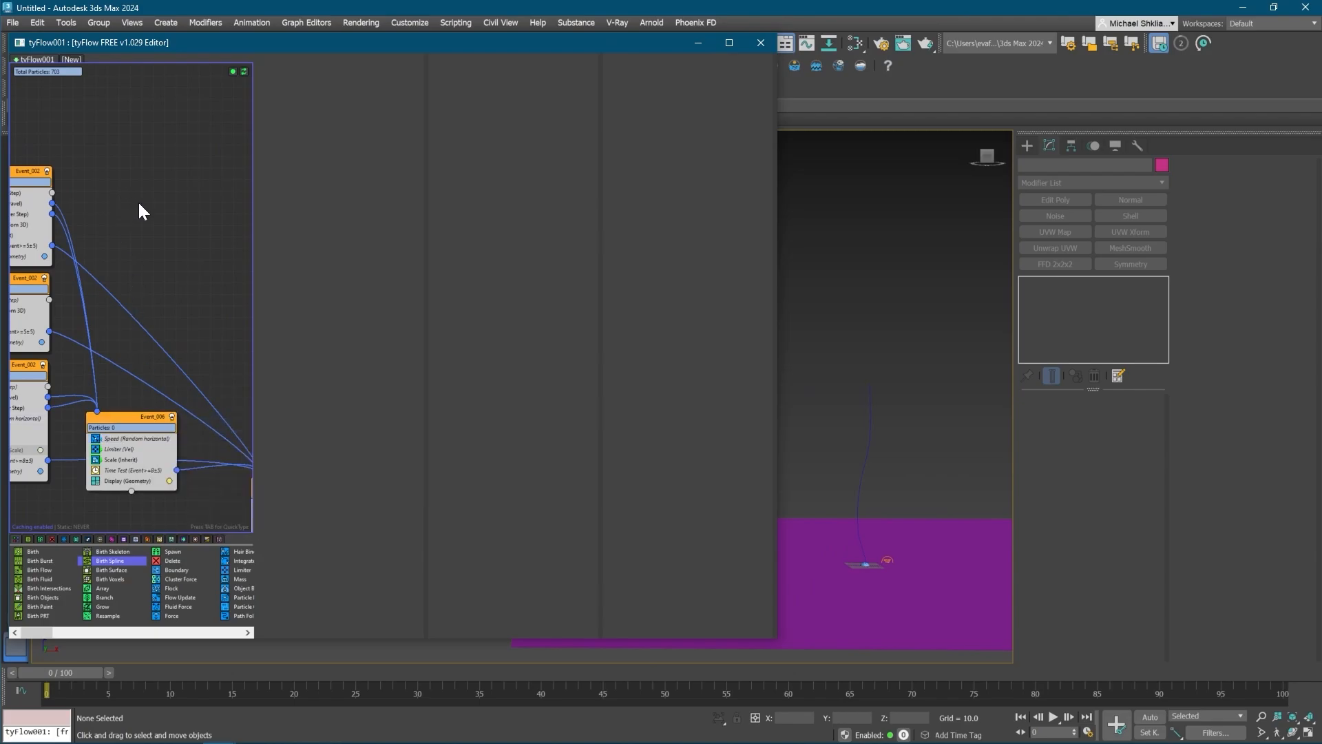
{"action": "right_click", "coordinate": [115, 194]}
{"action": "left_click", "coordinate": [168, 201]}
- Reconnect the uppermost spawn event's Spawn (By Travel) and filtered Spawn (Per Step) outputs to the copied event
{"action": "middle_click_drag", "start_coordinate": [84, 141], "coordinate": [117, 175]}
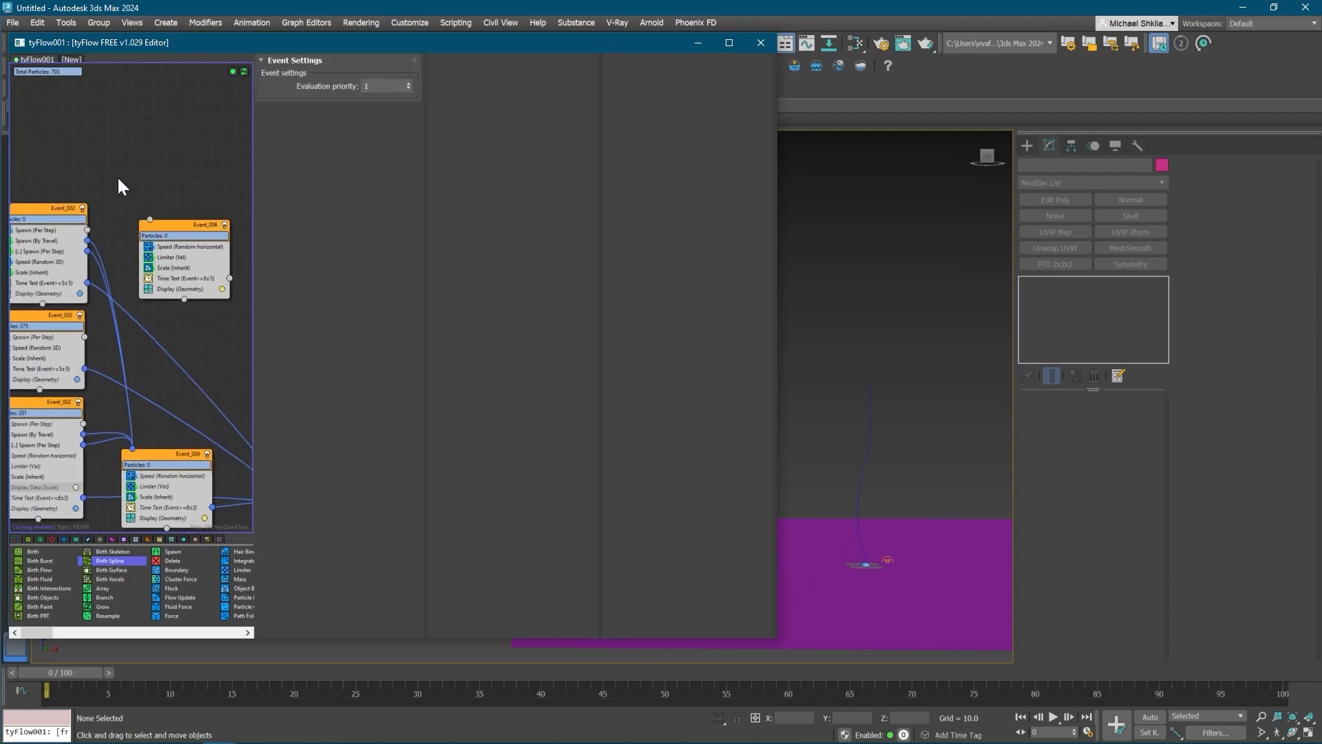
{"action": "left_click", "coordinate": [117, 175]}
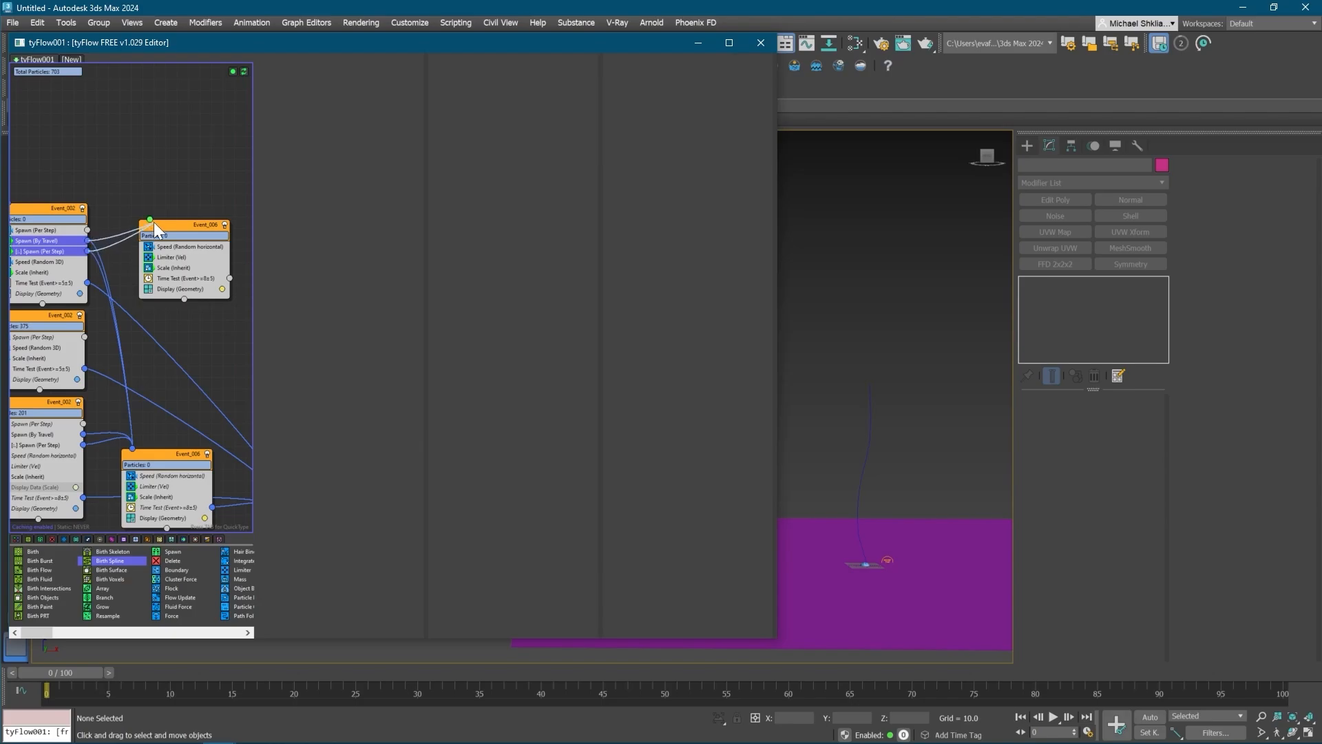
{"action": "left_click_drag", "start_coordinate": [154, 222], "coordinate": [151, 219]}
- Set the copied event's Speed direction to Random 3D and delete its Limiter operator
{"action": "left_click", "coordinate": [181, 247]}
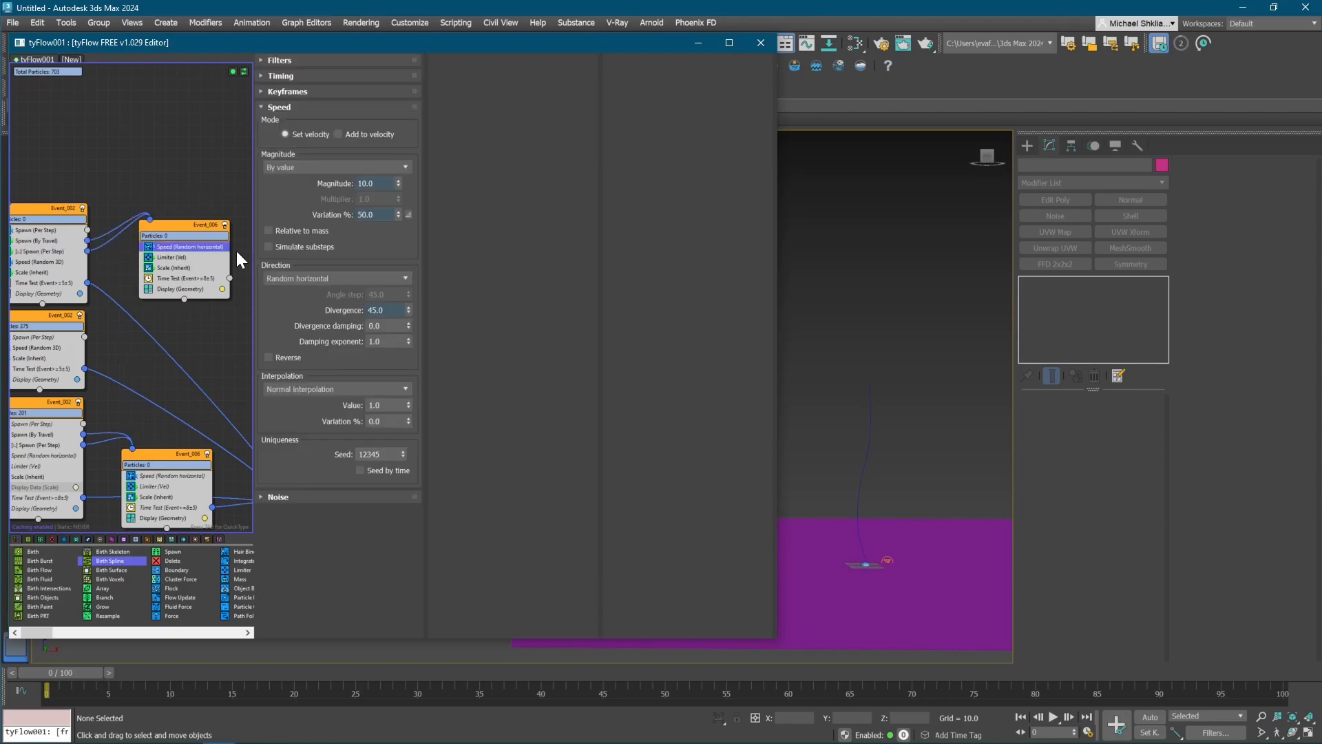
{"action": "left_click", "coordinate": [314, 276]}
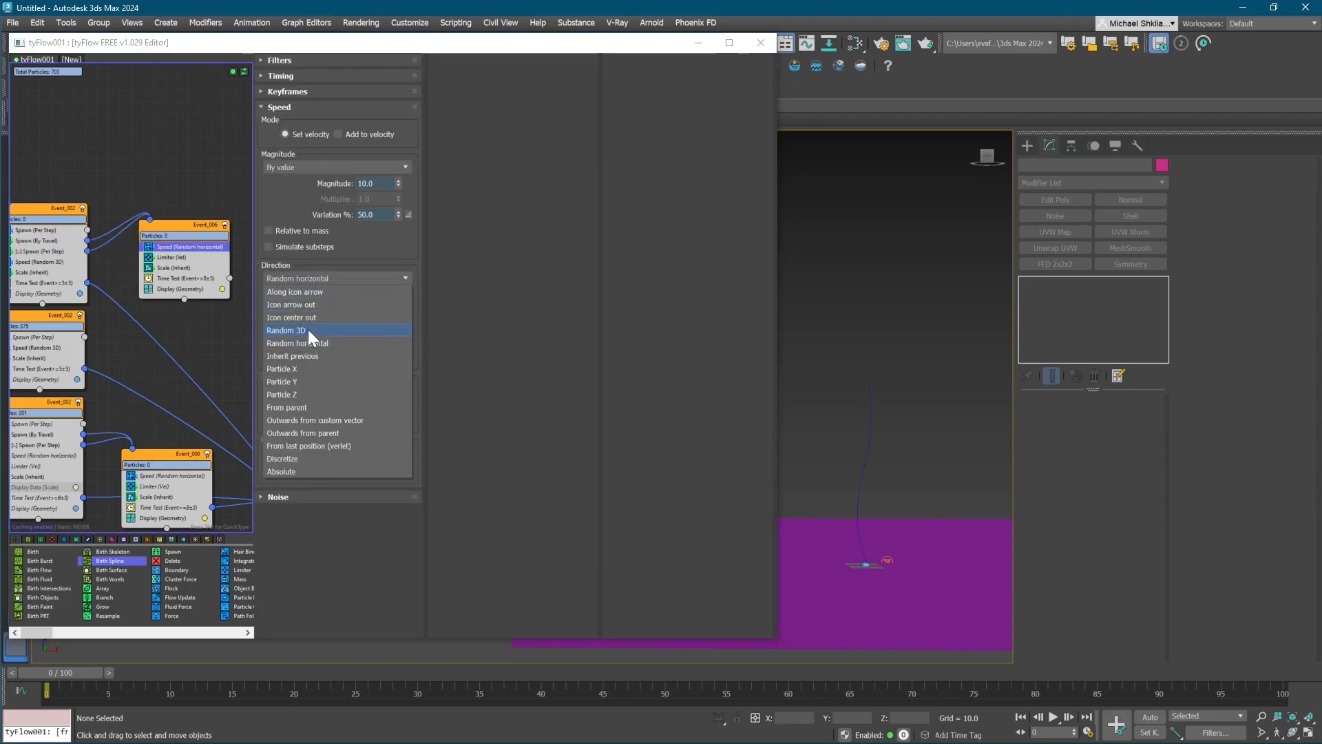
{"action": "left_click", "coordinate": [308, 330]}
{"action": "middle_click_drag", "start_coordinate": [200, 265], "coordinate": [186, 277]}
{"action": "left_click", "coordinate": [172, 269]}
{"action": "key", "text": "Delete"}
- Check the variation curve of the copied event's Speed operator and its Scale settings
{"action": "left_click", "coordinate": [152, 263]}
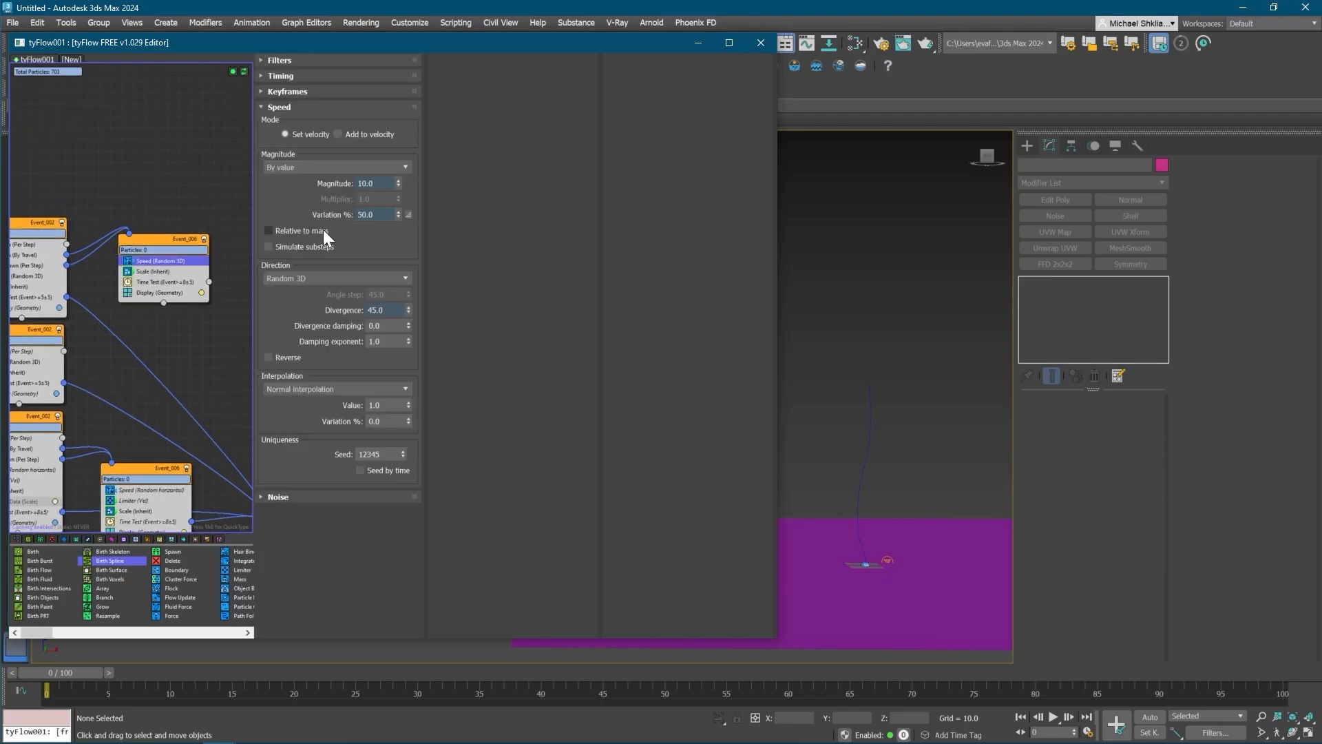
{"action": "left_click", "coordinate": [409, 214]}
{"action": "left_click", "coordinate": [352, 257]}
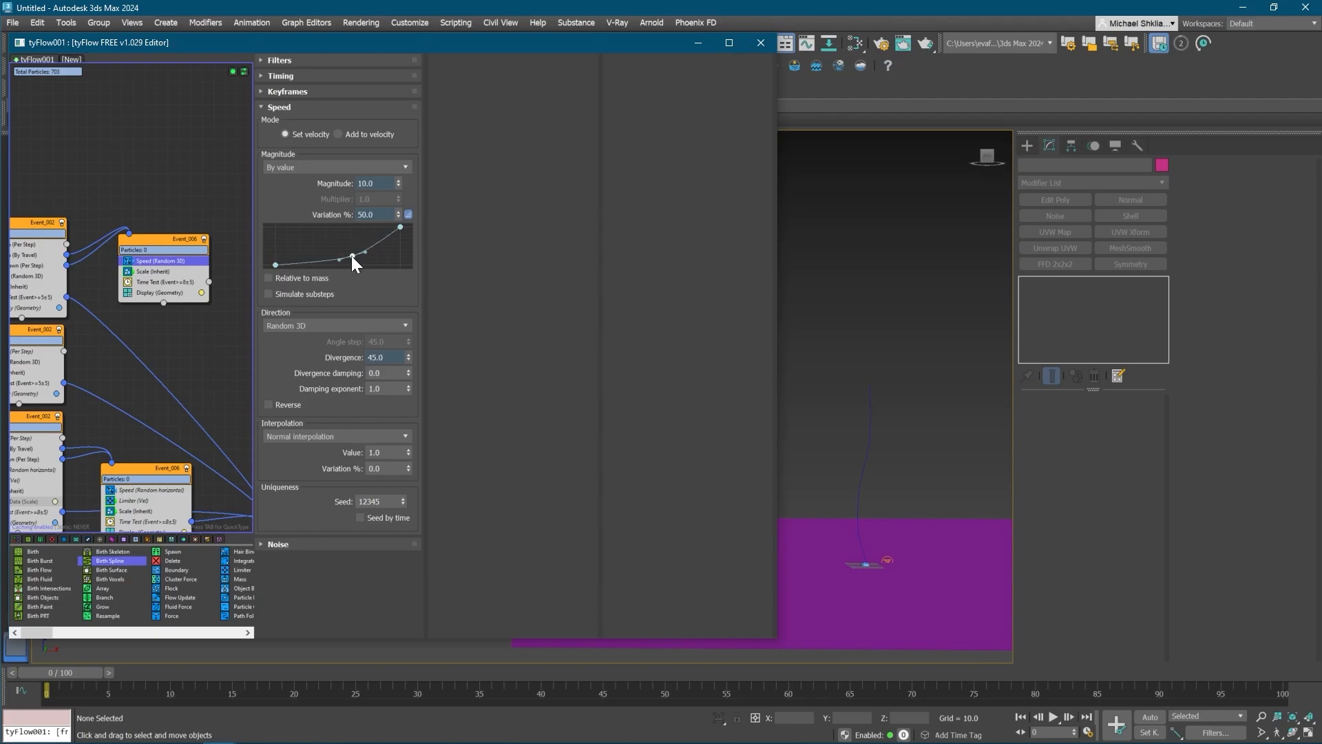
{"action": "middle_click_drag", "start_coordinate": [200, 325], "coordinate": [197, 321]}
{"action": "left_click", "coordinate": [148, 267]}
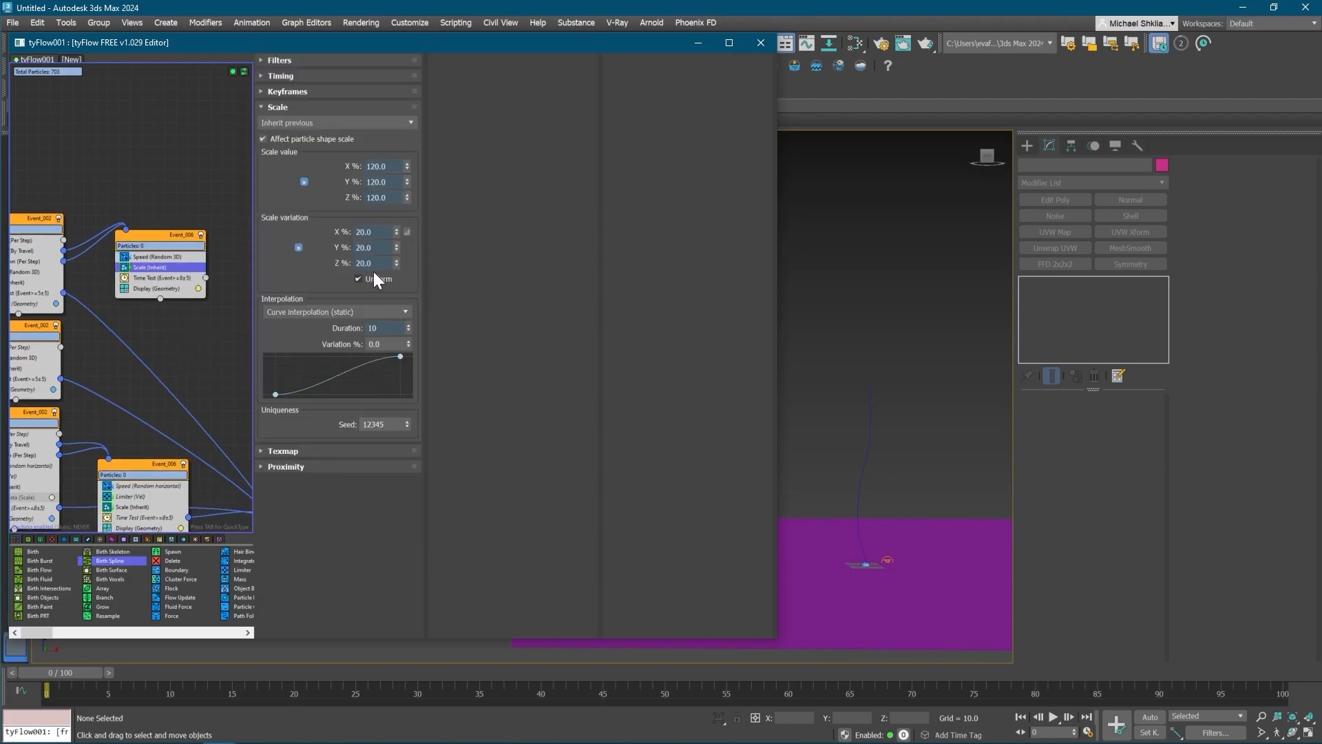
{"action": "left_click", "coordinate": [171, 367]}
- Connect the copied event's Time Test output to the event holding the Slow_Top, Slow_Mid and Slow_Bottom operators
{"action": "mouse_move", "coordinate": [35, 675]}
{"action": "left_mouse_down"}
{"action": "mouse_move", "coordinate": [317, 680]}
{"action": "mouse_move", "coordinate": [35, 675]}
{"action": "left_mouse_up"}
{"action": "middle_click_drag", "start_coordinate": [239, 363], "coordinate": [110, 283]}
{"action": "scroll", "coordinate": [110, 284], "scroll_direction": "down", "scroll_amount": 2}
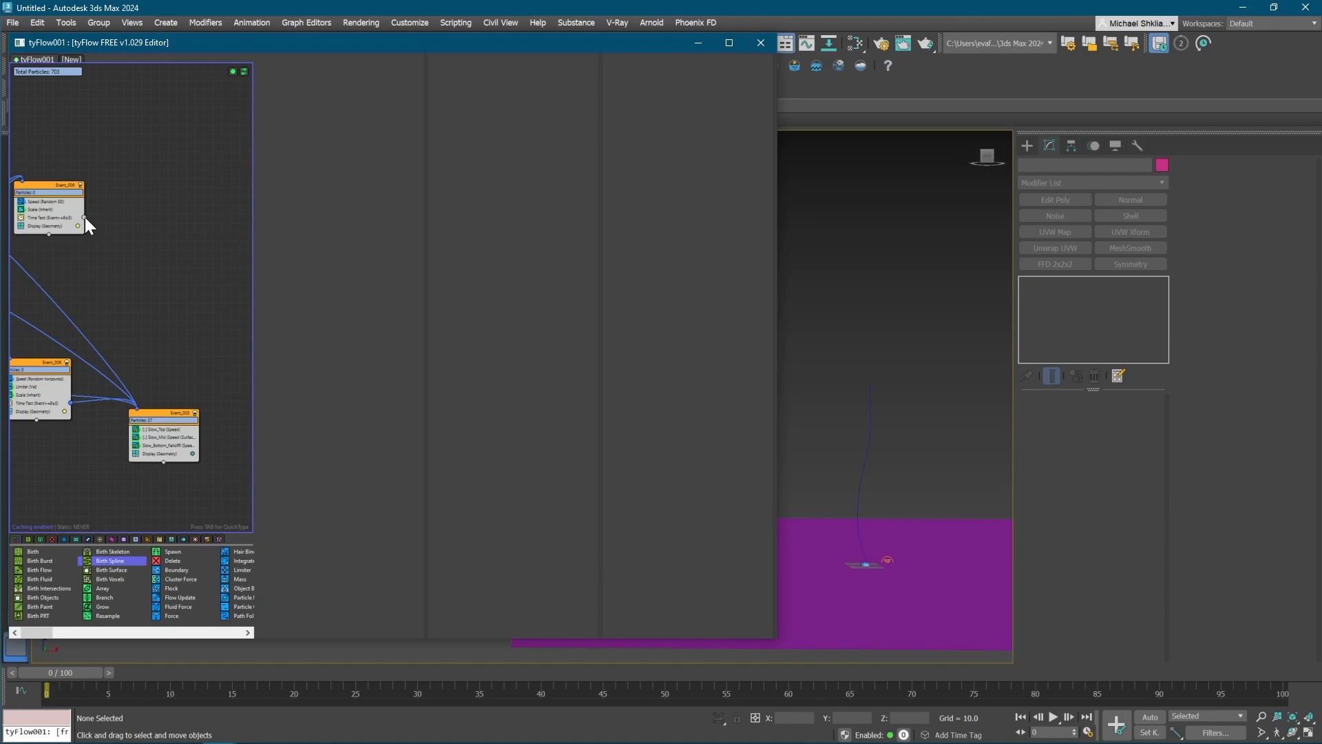
{"action": "left_click_drag", "start_coordinate": [84, 217], "coordinate": [138, 410]}
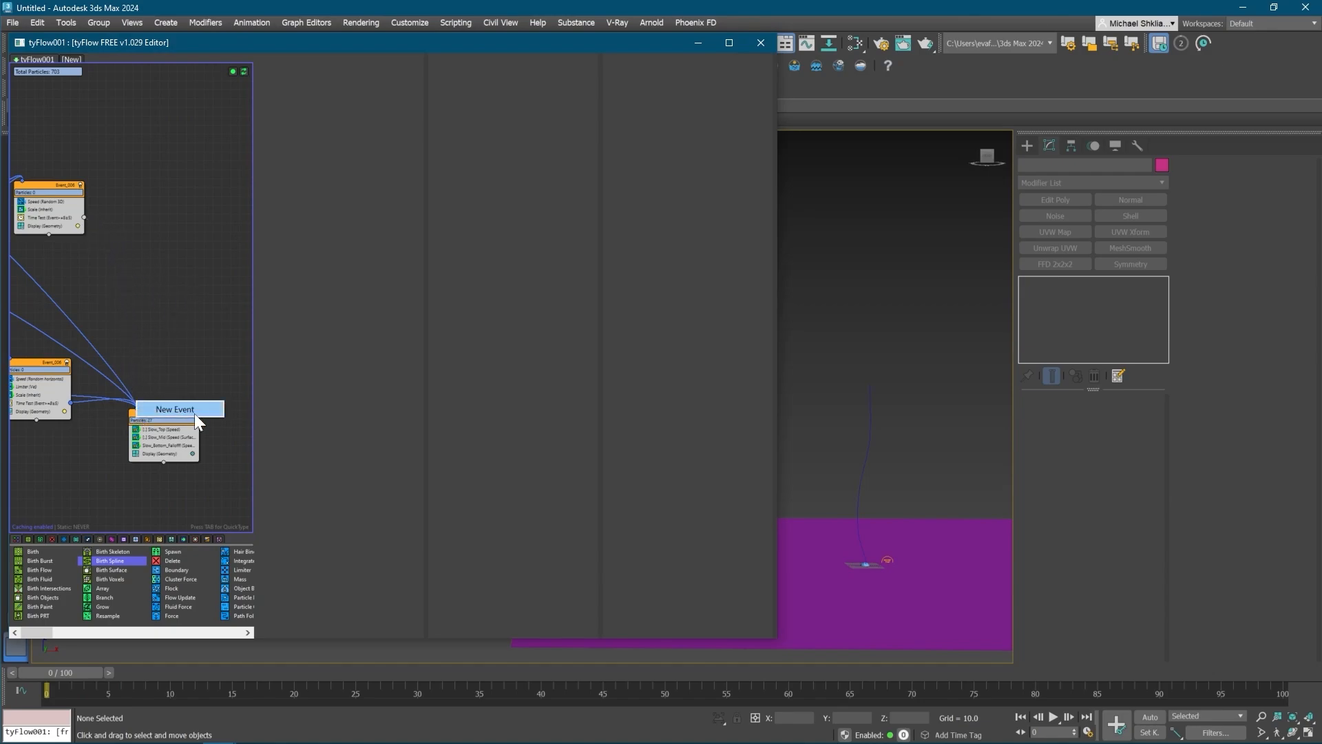
{"action": "left_click_drag", "start_coordinate": [85, 217], "coordinate": [141, 411]}
- Set the copied event's Time Test value to 5, preview the cloud at frame 100 and return to frame 0
{"action": "left_click", "coordinate": [52, 217]}
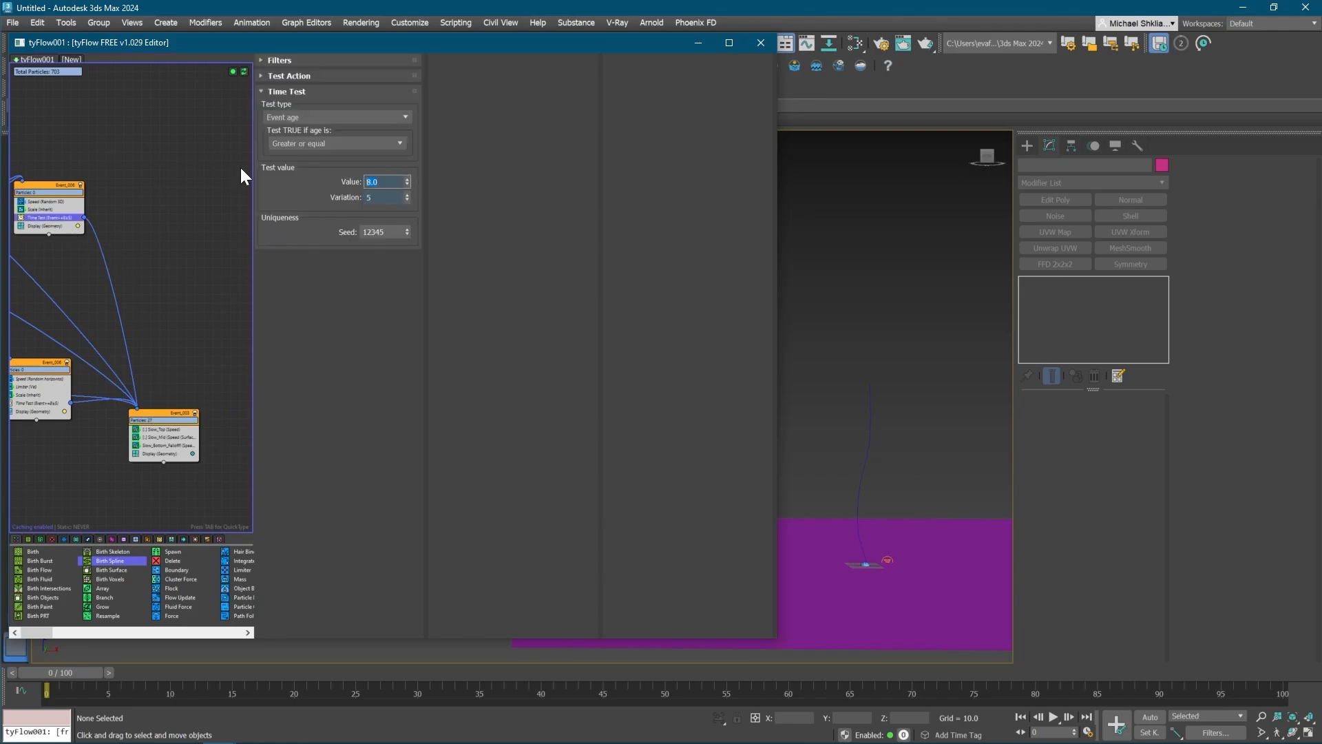
{"action": "left_click_drag", "start_coordinate": [56, 670], "coordinate": [1068, 662]}
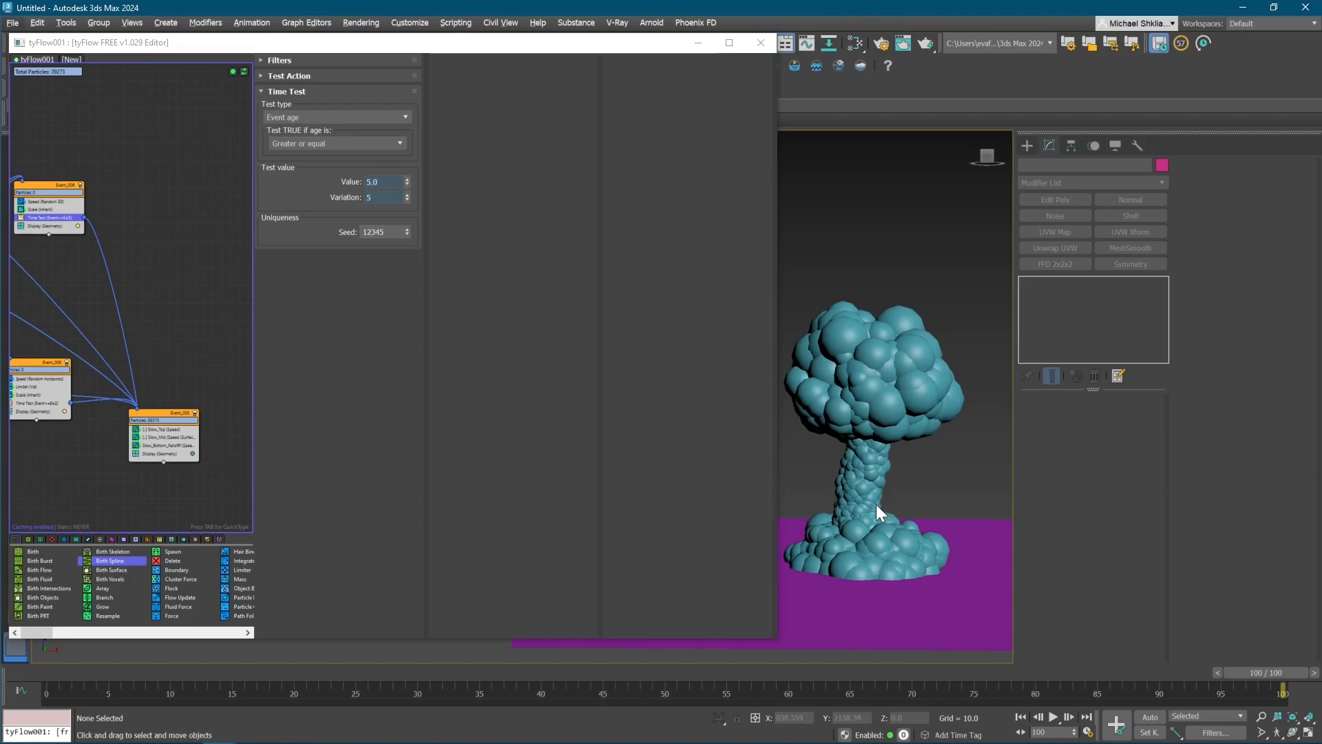
{"action": "mouse_move", "coordinate": [876, 504]}
{"action": "middle_mouse_down"}
{"action": "mouse_move", "coordinate": [857, 527]}
{"action": "mouse_move", "coordinate": [852, 509]}
{"action": "mouse_move", "coordinate": [835, 522]}
{"action": "mouse_move", "coordinate": [858, 512]}
{"action": "middle_mouse_up"}
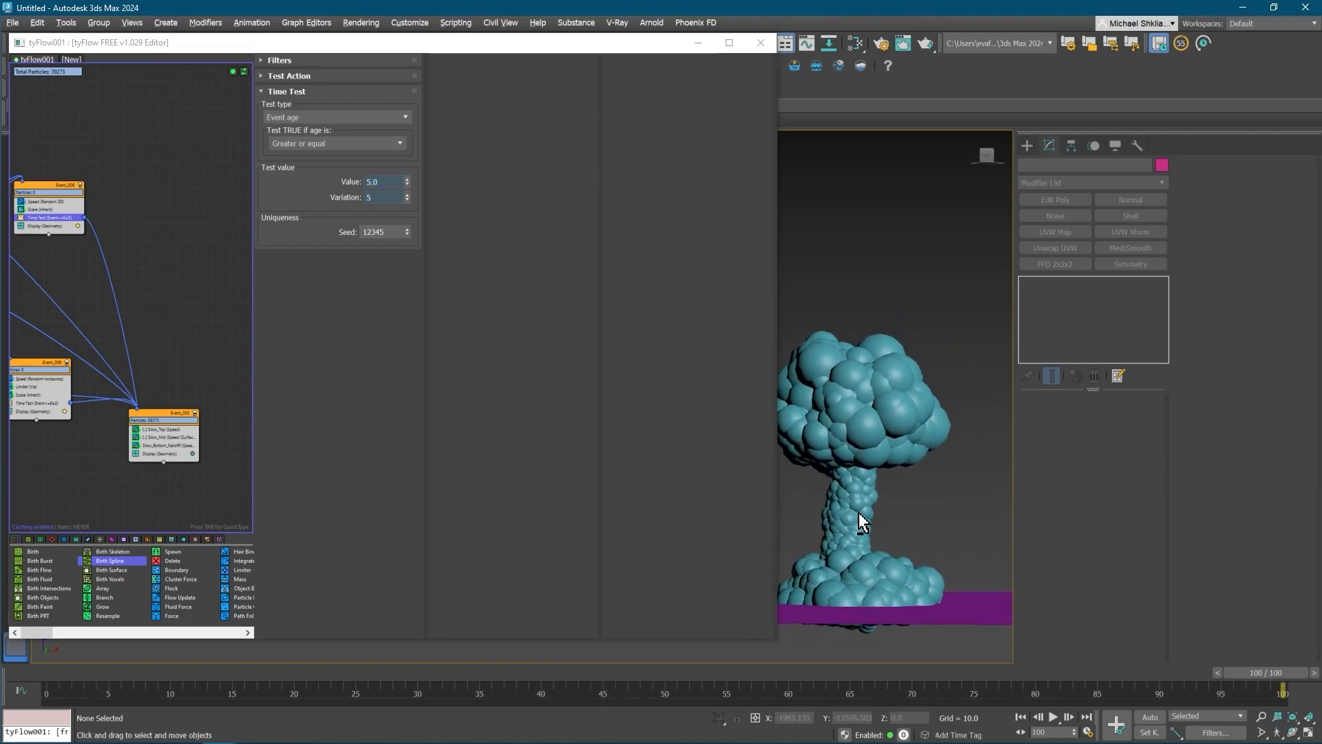
{"action": "left_click_drag", "start_coordinate": [1281, 676], "coordinate": [26, 625]}
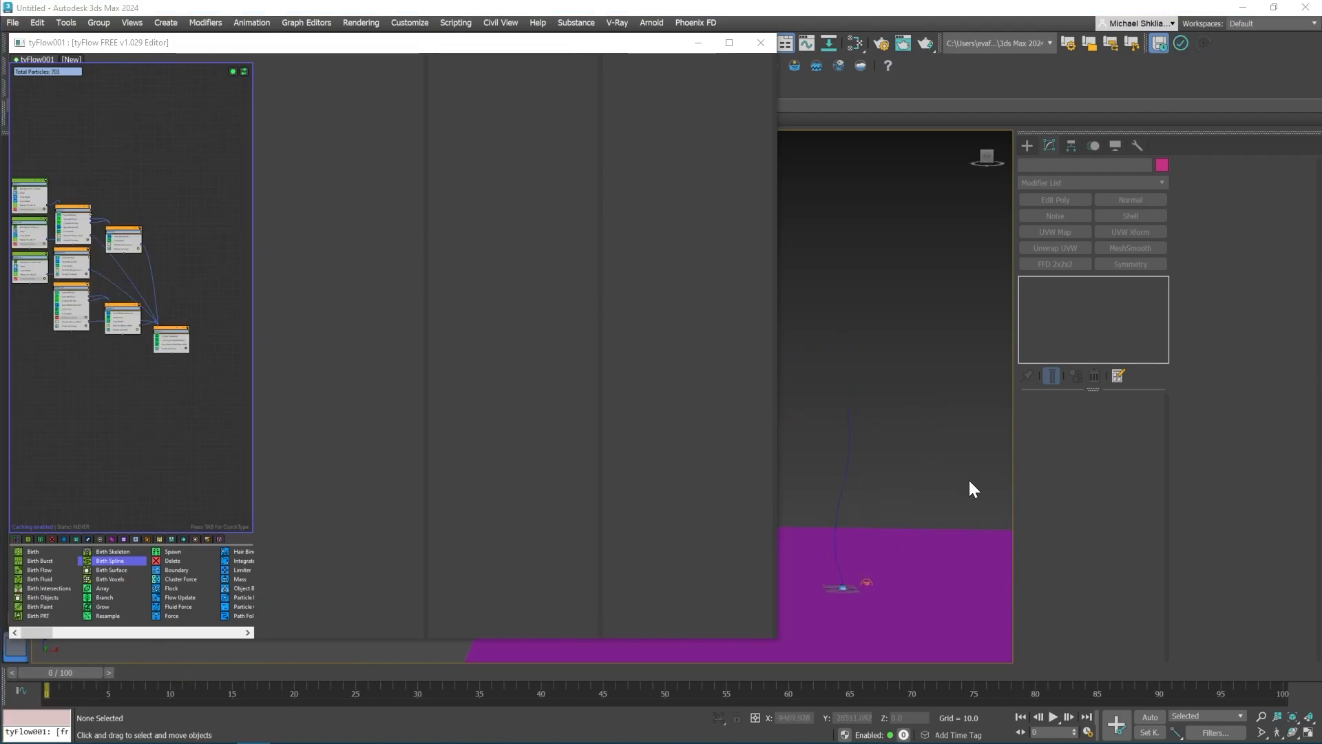
{"action": "left_click_drag", "start_coordinate": [38, 673], "coordinate": [105, 602]}
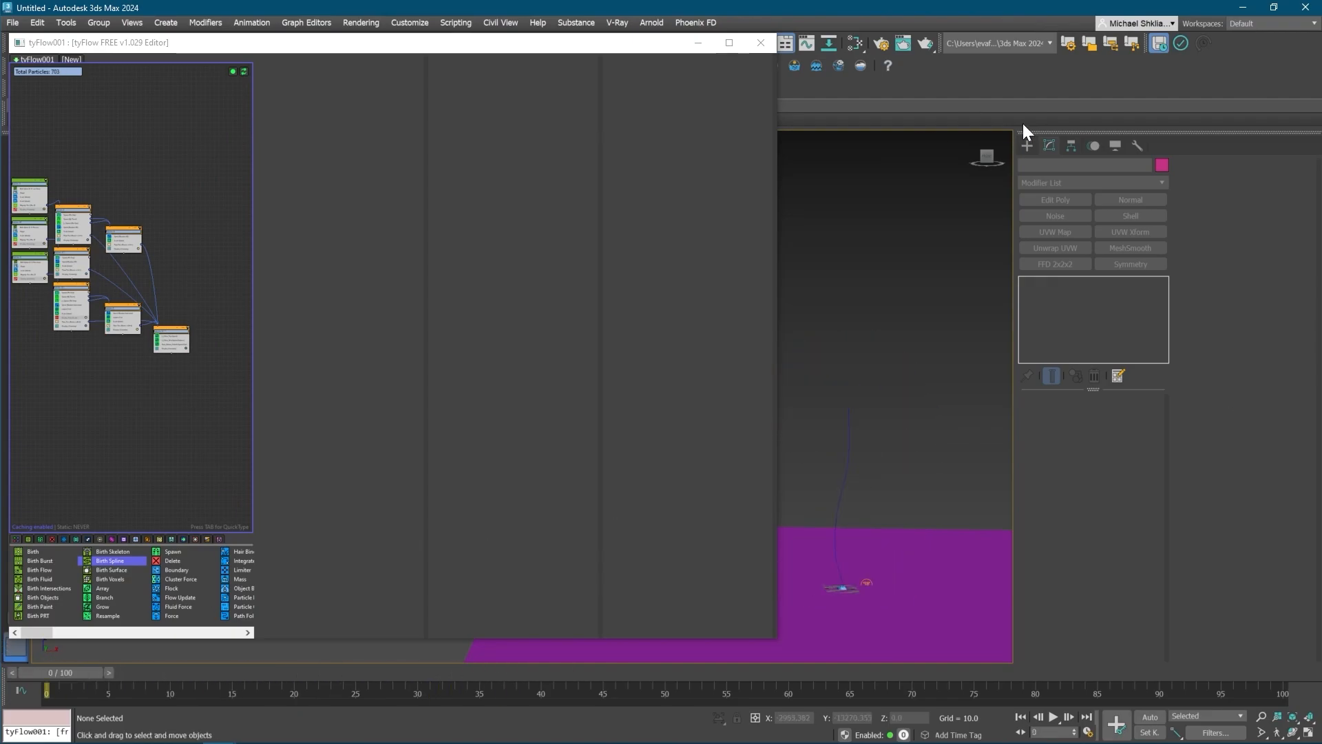
- Disable the middle and lowest birth events and advance the simulation to frame 25
{"action": "middle_click_drag", "start_coordinate": [112, 330], "coordinate": [163, 331]}
{"action": "scroll", "coordinate": [162, 282], "scroll_direction": "up", "scroll_amount": 4}
{"action": "middle_click_drag", "start_coordinate": [169, 280], "coordinate": [131, 296]}
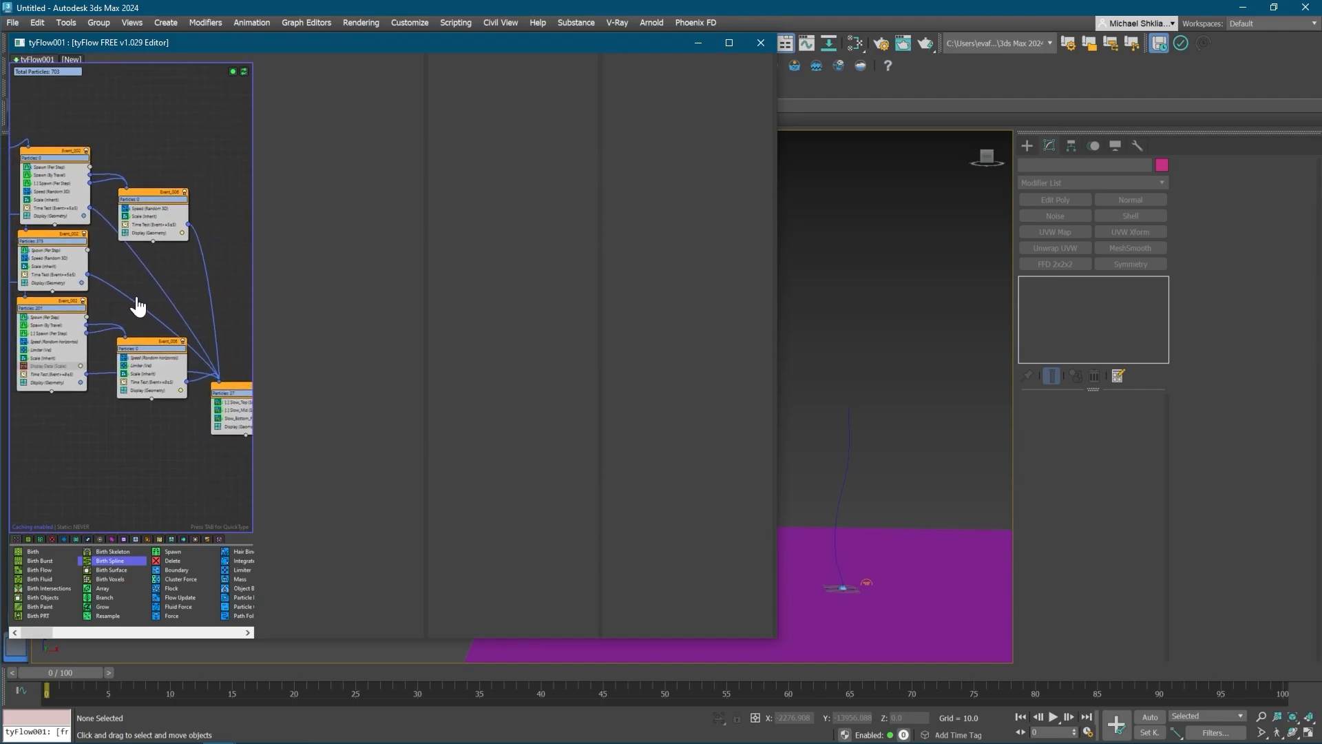
{"action": "middle_click_drag", "start_coordinate": [40, 223], "coordinate": [162, 274]}
{"action": "scroll", "coordinate": [105, 288], "scroll_direction": "up", "scroll_amount": 2}
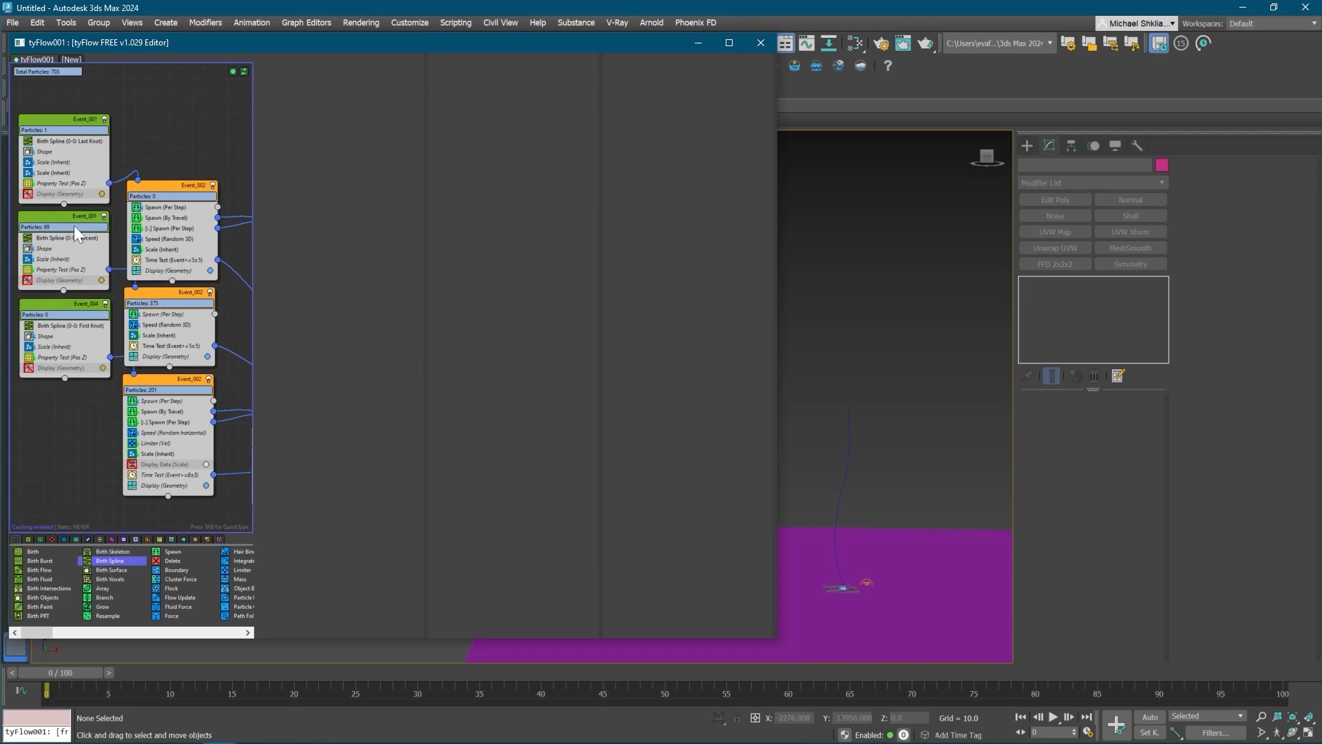
{"action": "left_click", "coordinate": [104, 216]}
{"action": "left_click", "coordinate": [105, 304]}
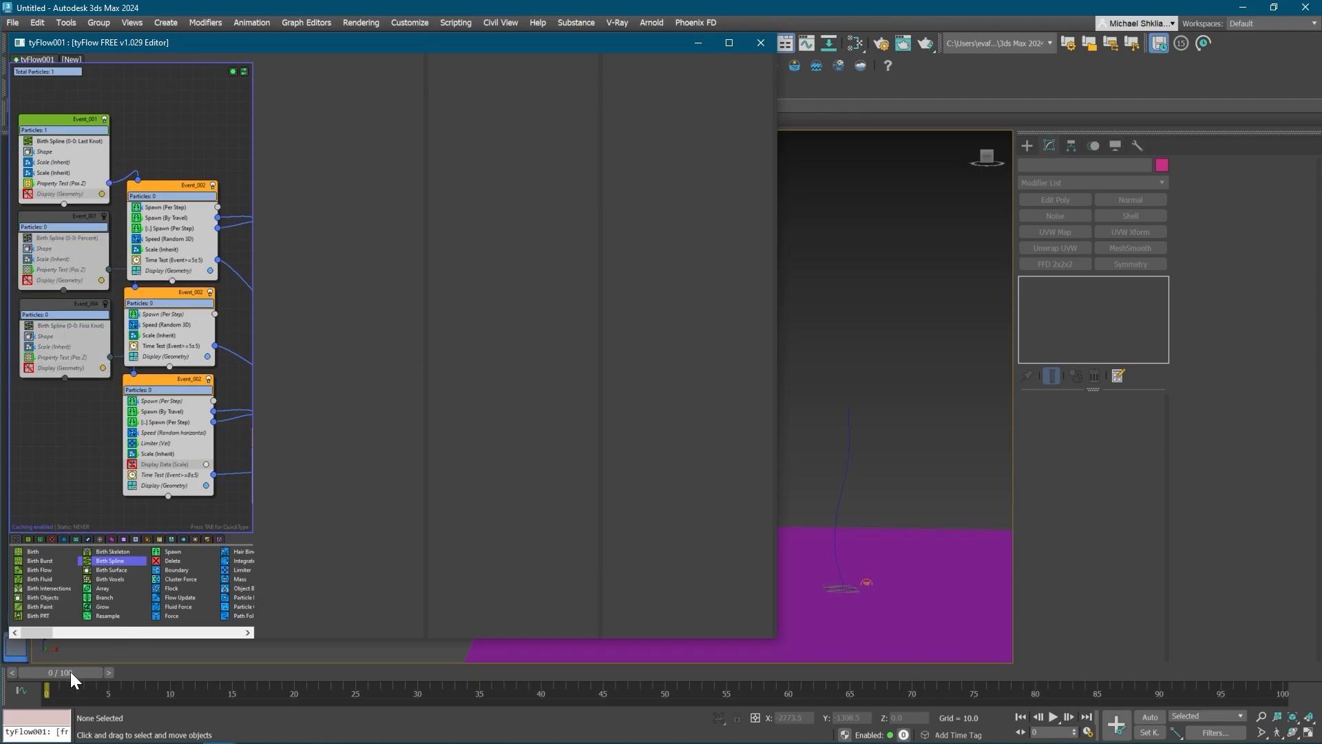
{"action": "left_click_drag", "start_coordinate": [70, 671], "coordinate": [340, 679]}
- Add a Per Step Spawn operator below the filtered Spawn in the uppermost spawn event, with Spawn % at 0.1
{"action": "middle_click_drag", "start_coordinate": [143, 318], "coordinate": [105, 333]}
{"action": "key", "text": "Tab"}
{"action": "type", "text": "s"}
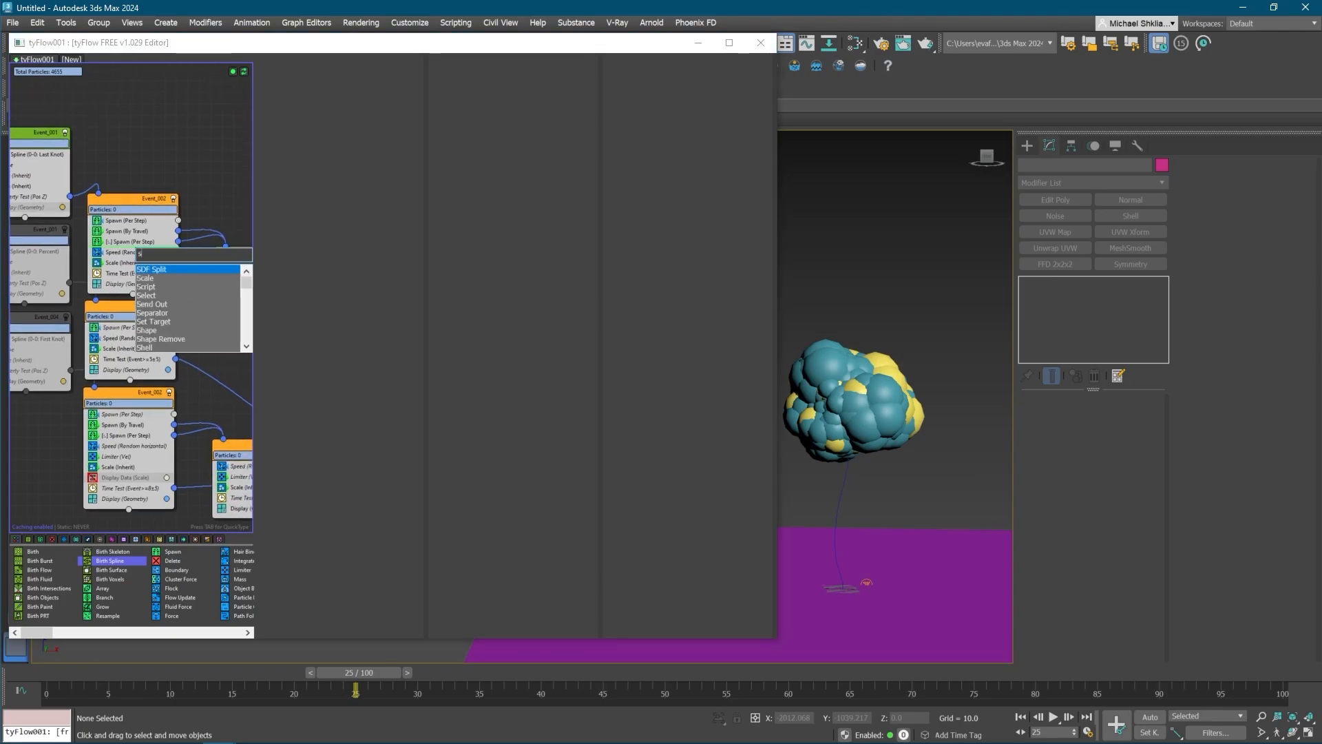
{"action": "type", "text": "pawn"}
{"action": "key", "text": "Return"}
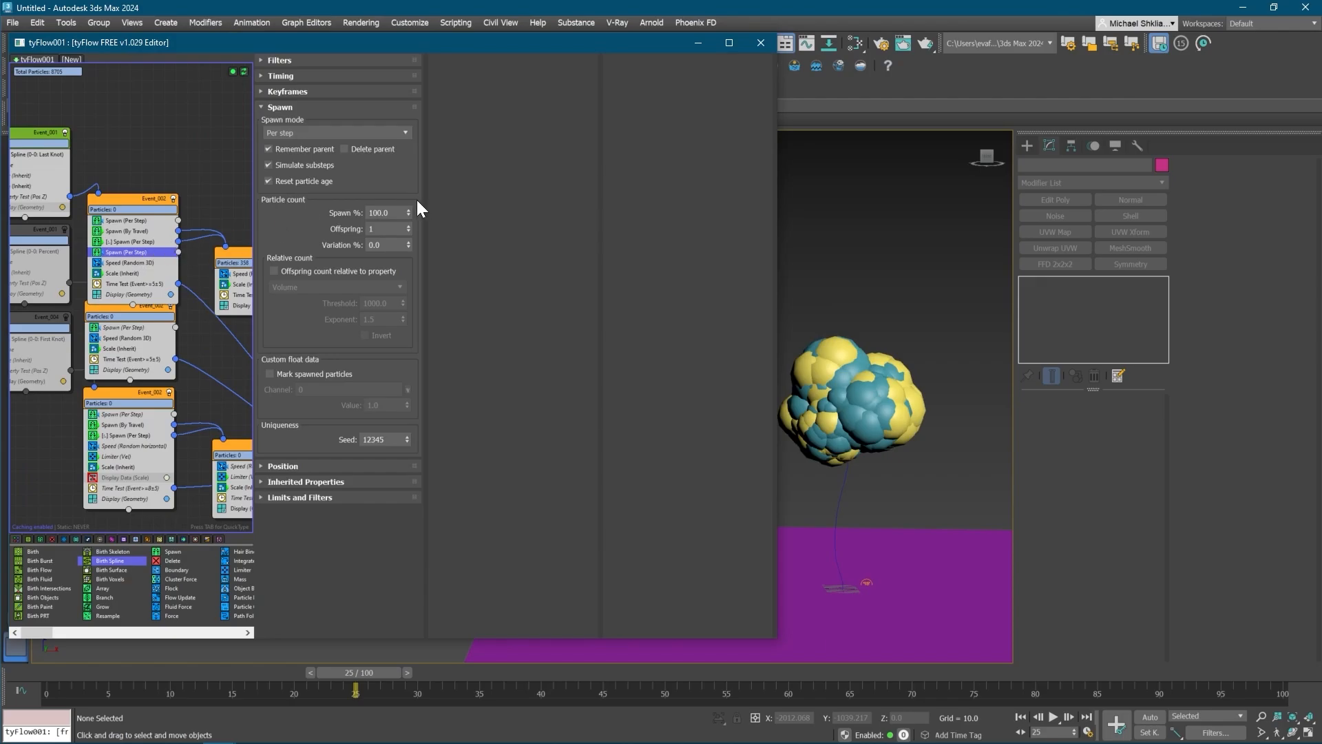
{"action": "double_click", "coordinate": [383, 212]}
{"action": "type", "text": "0.1"}
{"action": "key", "text": "Return"}
{"action": "middle_click_drag", "start_coordinate": [199, 247], "coordinate": [183, 246]}
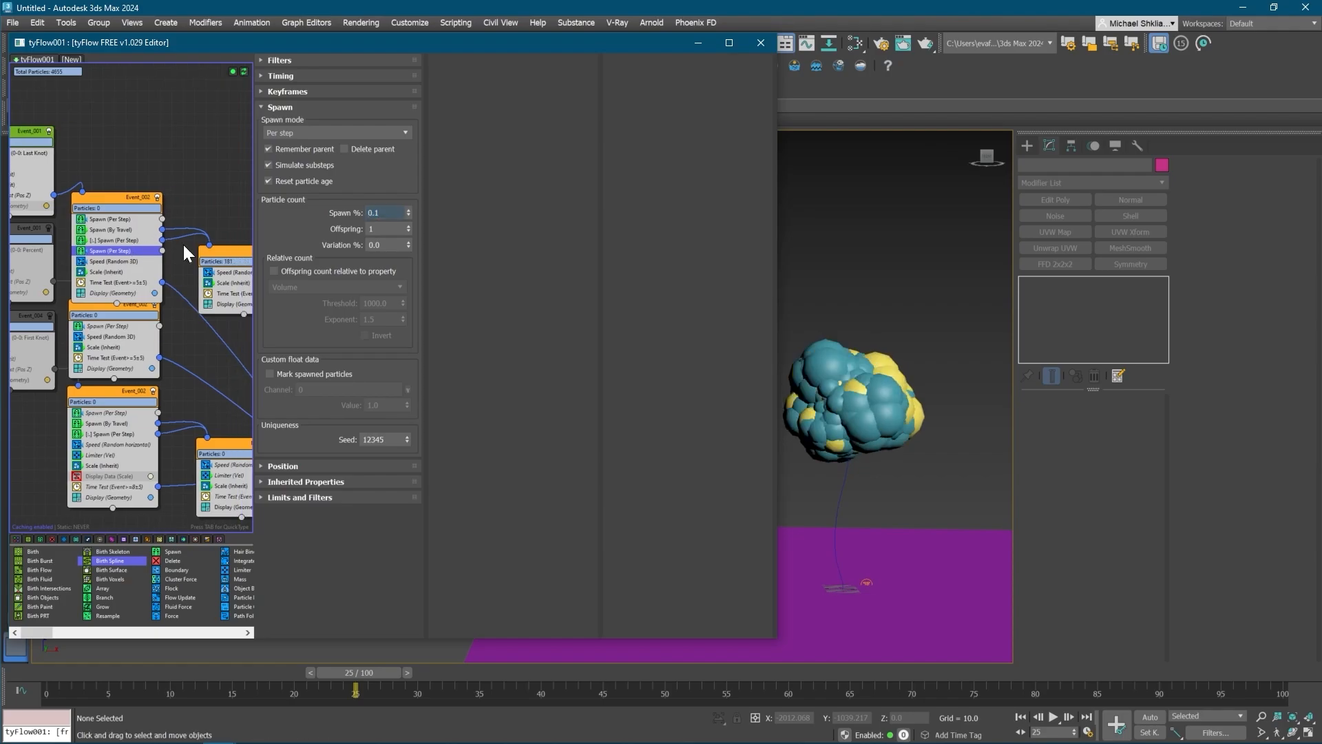
- Connect the added Spawn operator's output to a new event placed beyond the copied event
{"action": "key", "text": "Tab"}
{"action": "middle_click_drag", "start_coordinate": [147, 267], "coordinate": [101, 278]}
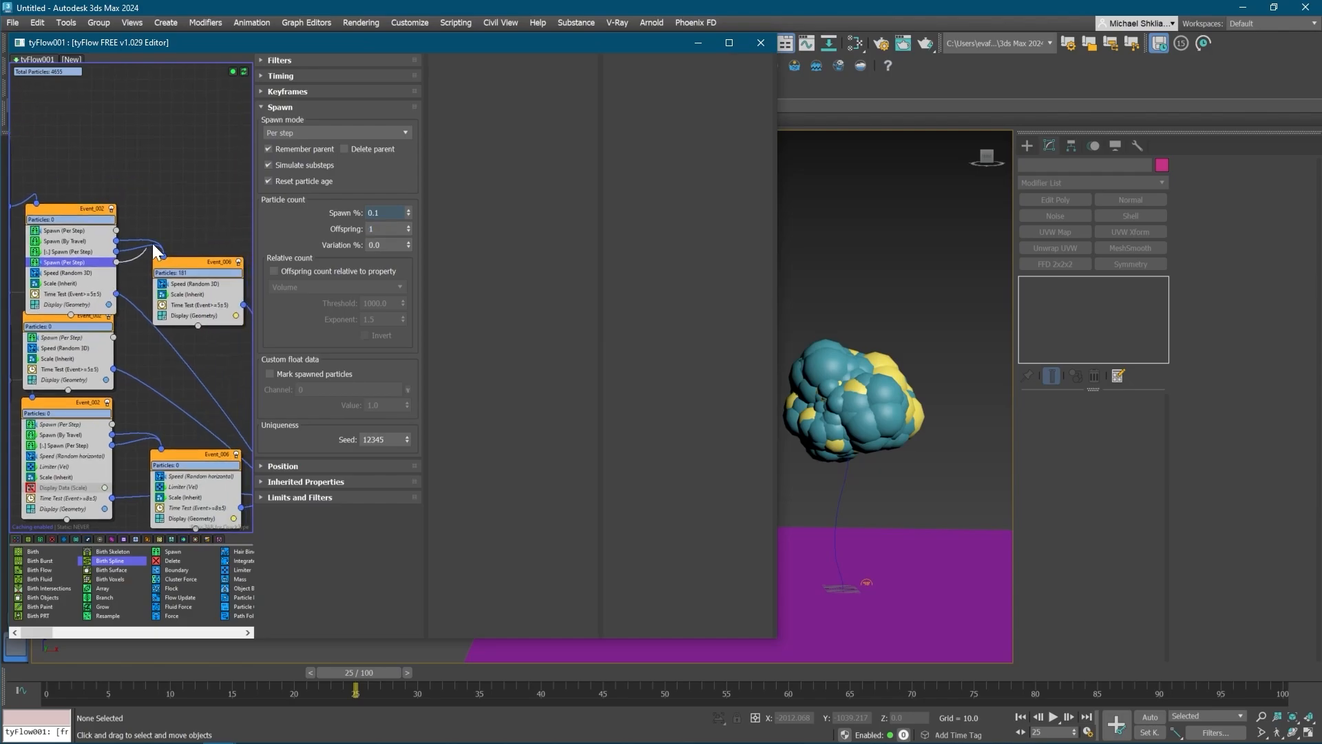
{"action": "left_click_drag", "start_coordinate": [117, 263], "coordinate": [262, 204]}
{"action": "middle_click_drag", "start_coordinate": [230, 221], "coordinate": [124, 223]}
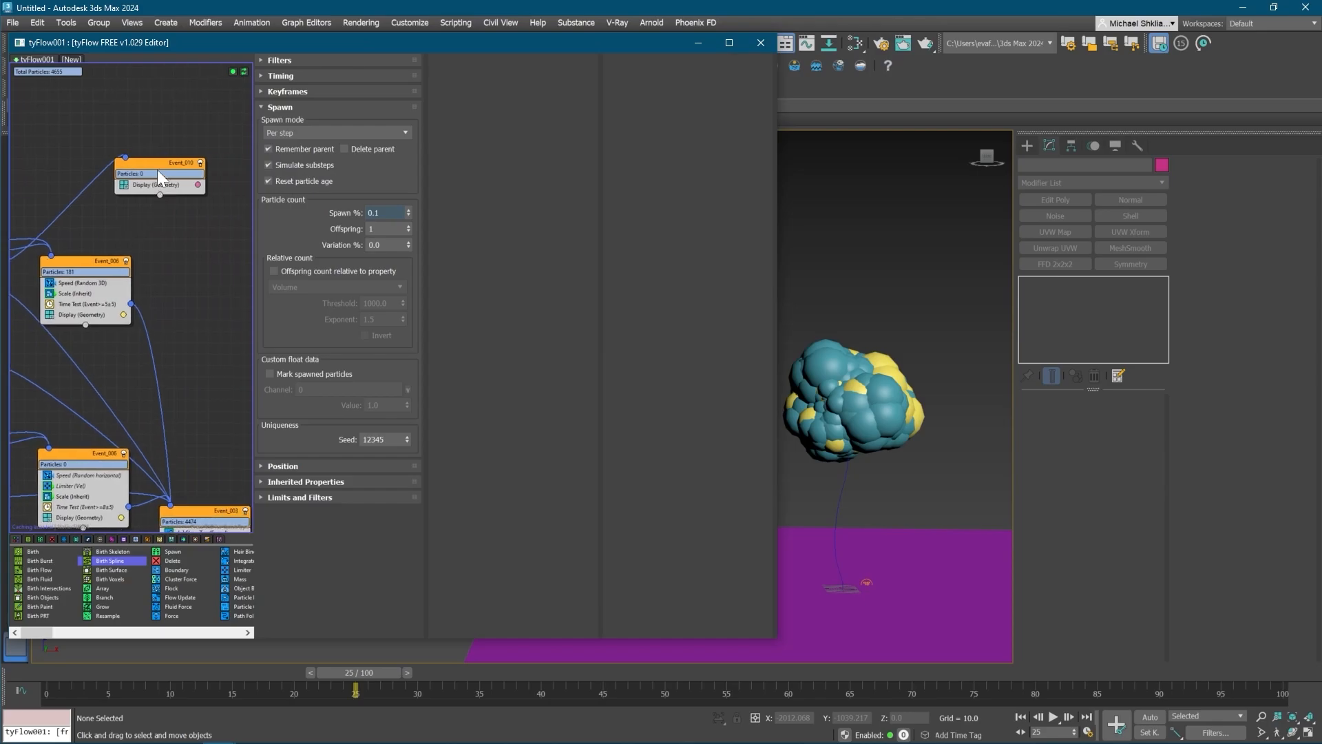
{"action": "left_click_drag", "start_coordinate": [158, 171], "coordinate": [226, 227]}
- Add a point to the new event's incoming wire, raise it clear of the copied event and reposition the new event
{"action": "right_click", "coordinate": [102, 230]}
{"action": "left_click", "coordinate": [112, 238]}
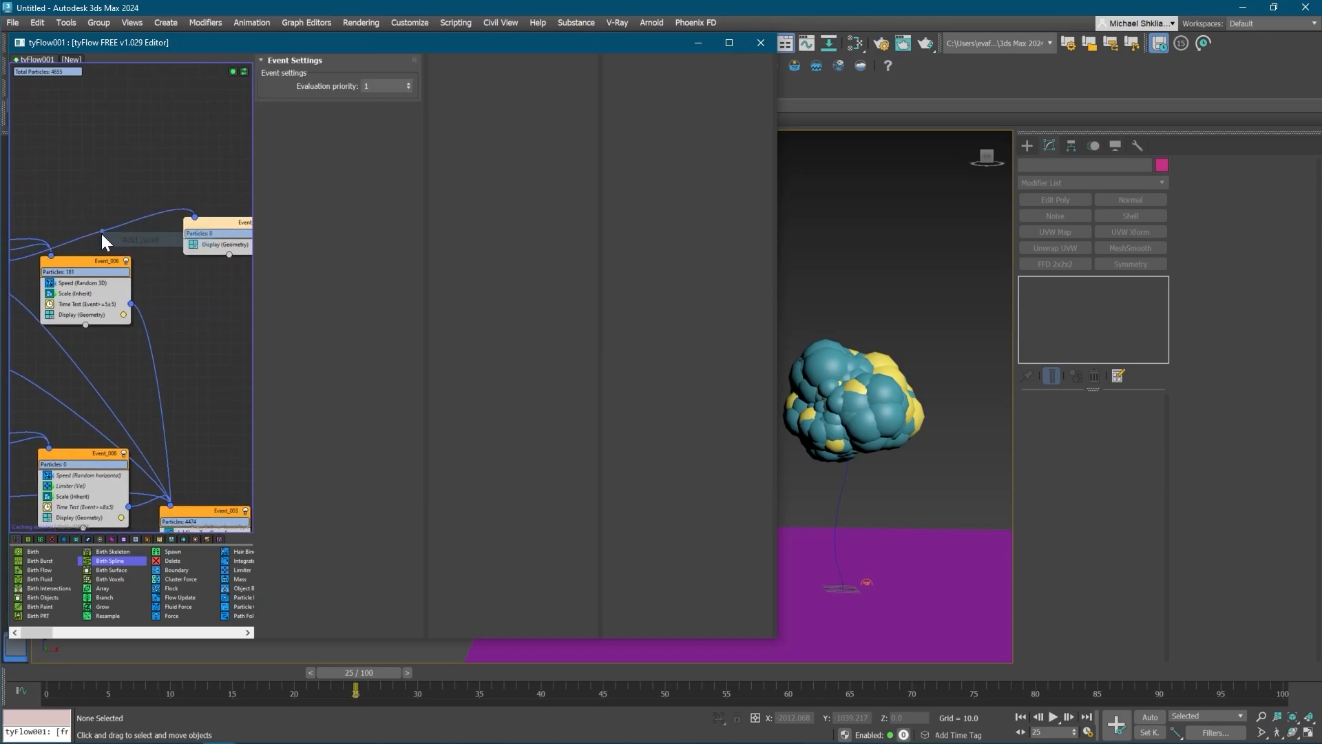
{"action": "left_click_drag", "start_coordinate": [102, 233], "coordinate": [89, 198]}
{"action": "middle_click_drag", "start_coordinate": [159, 248], "coordinate": [100, 240]}
{"action": "left_click_drag", "start_coordinate": [165, 216], "coordinate": [170, 241]}
- Add a Speed operator to the new event above its Display operator
{"action": "left_click", "coordinate": [160, 281]}
{"action": "key", "text": "Tab"}
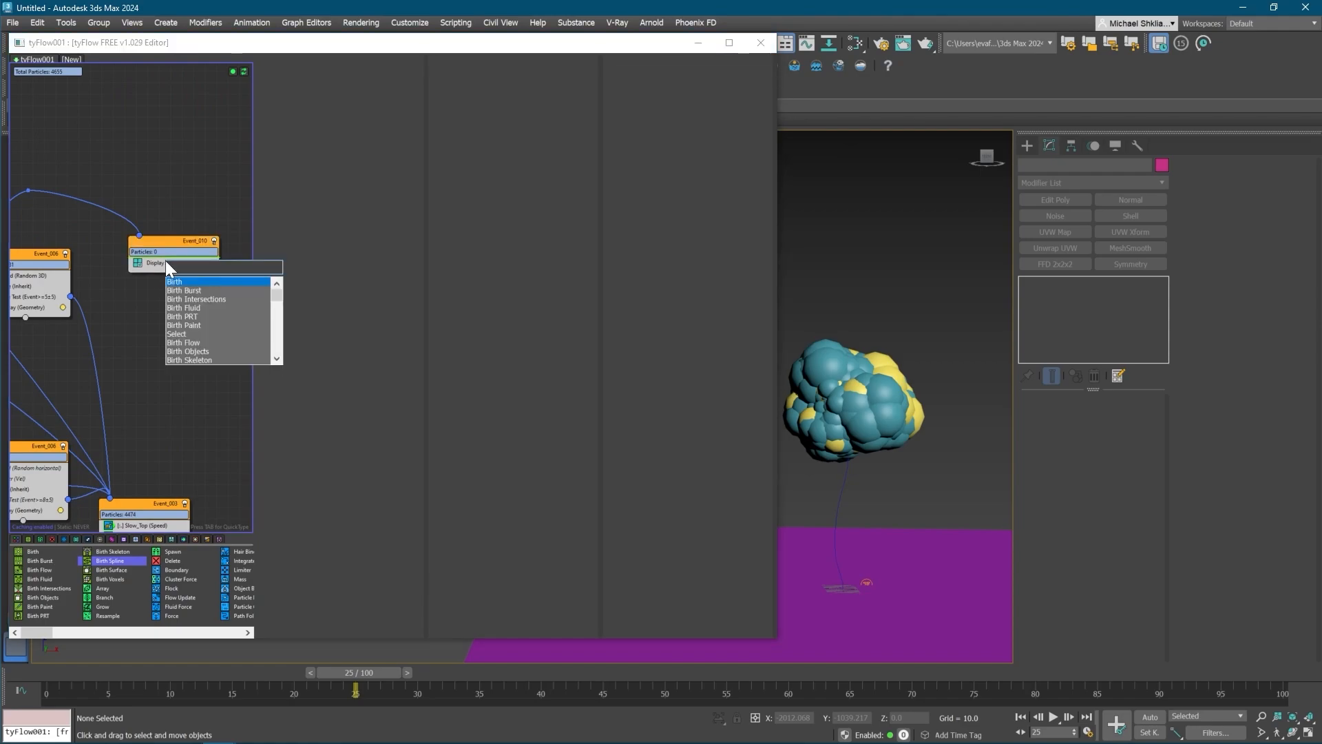
{"action": "type", "text": "speed"}
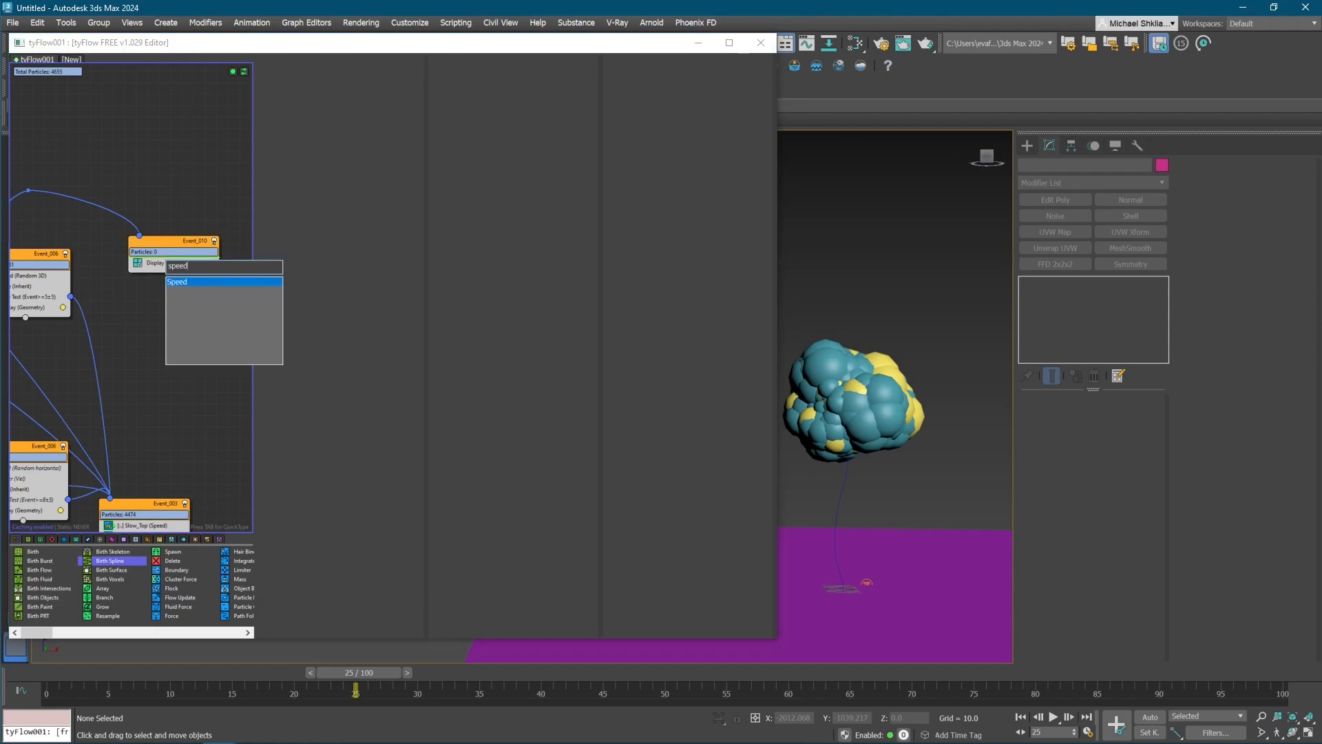
{"action": "key", "text": "Return"}
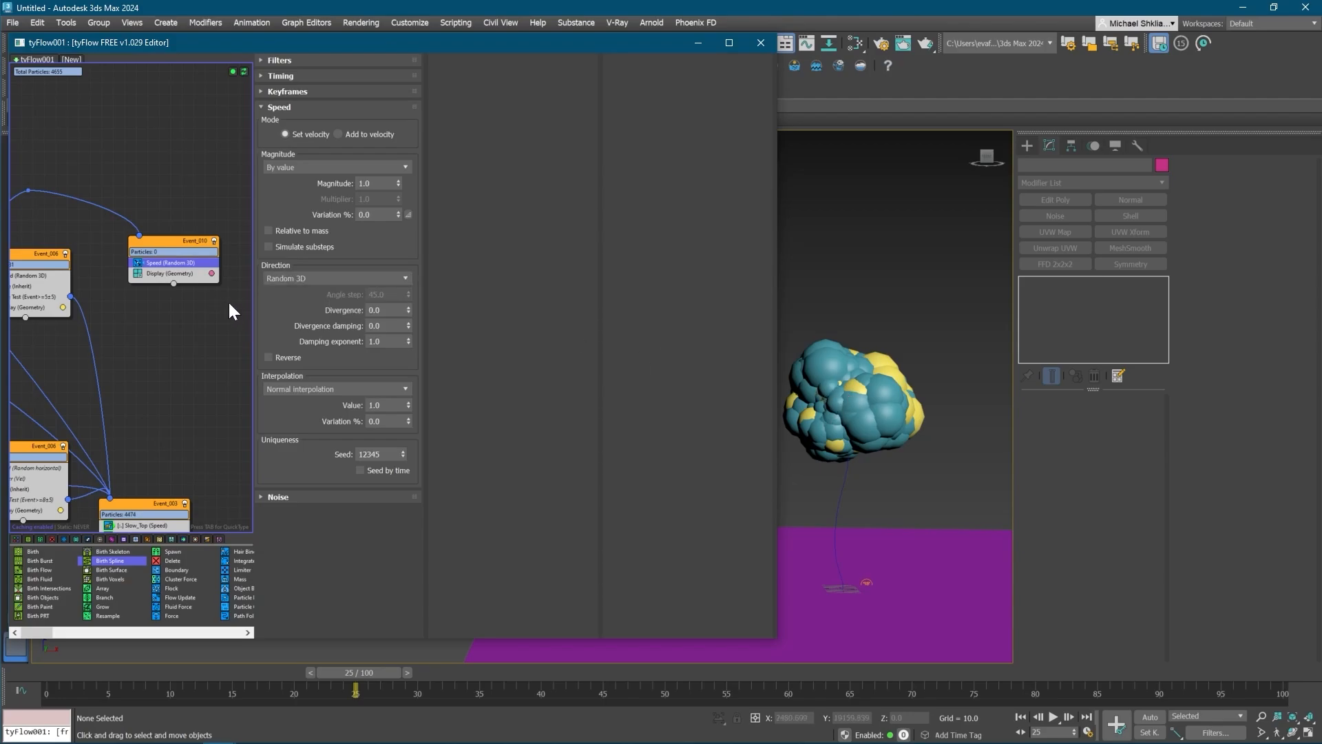
{"action": "middle_click_drag", "start_coordinate": [229, 303], "coordinate": [233, 304]}
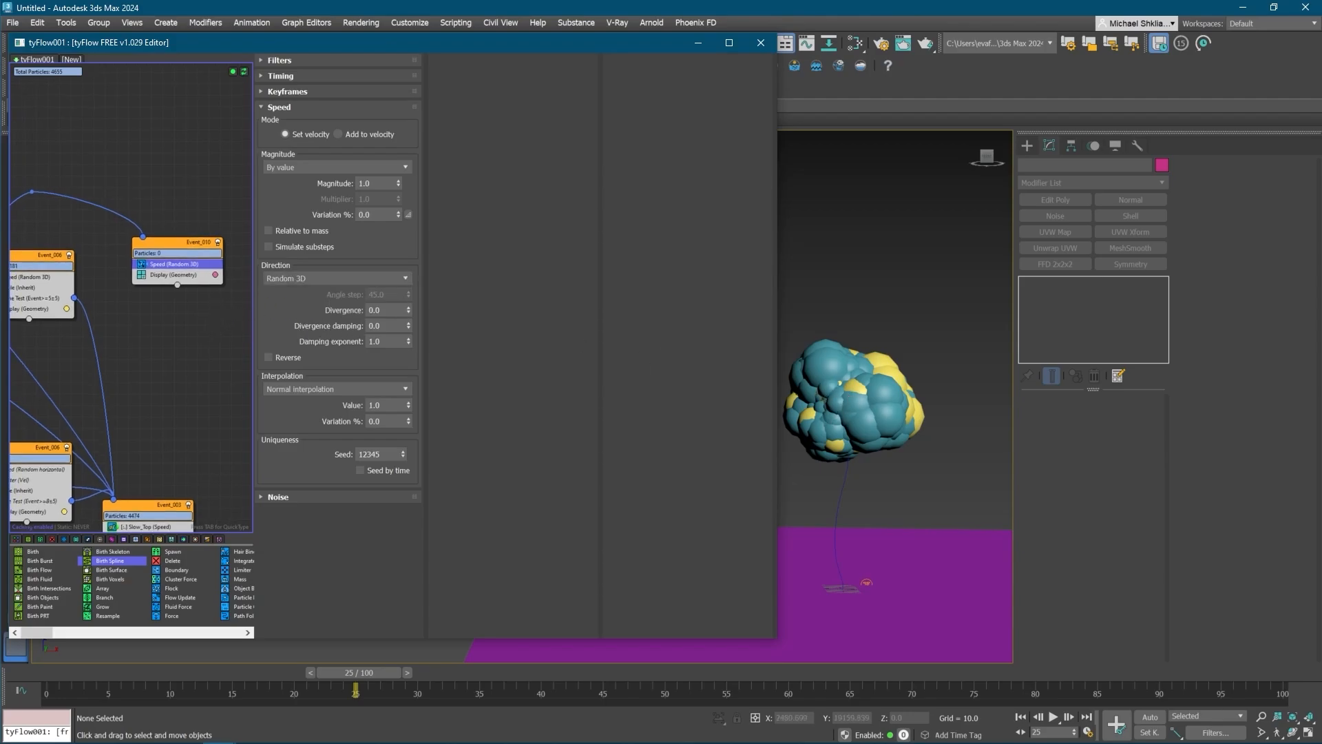
- Set the new Speed operator's magnitude to 20 and its variation to 20%
{"action": "left_click_drag", "start_coordinate": [379, 184], "coordinate": [320, 181]}
{"action": "type", "text": "20"}
{"action": "key", "text": "Return"}
{"action": "key", "text": "Tab"}
{"action": "type", "text": "20"}
{"action": "key", "text": "Return"}
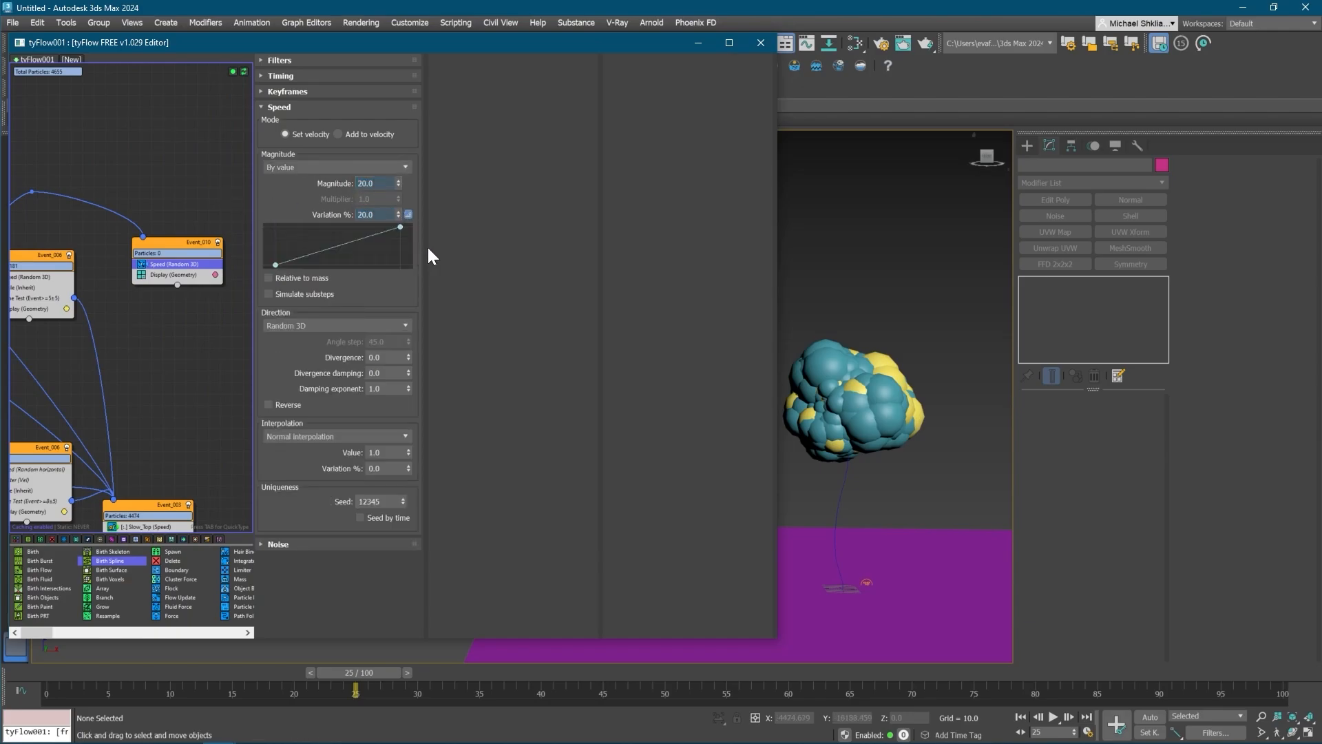
- Bend the Speed operator's variation curve downward at its middle and set the direction divergence to 45
{"action": "left_click_drag", "start_coordinate": [341, 244], "coordinate": [355, 260]}
{"action": "middle_click_drag", "start_coordinate": [223, 290], "coordinate": [193, 299]}
{"action": "double_click", "coordinate": [379, 358]}
{"action": "type", "text": "45"}
- Add a Force operator below Speed in Event_010 and apply the built-in gravity preset with strength -0.105
{"action": "key", "text": "Tab"}
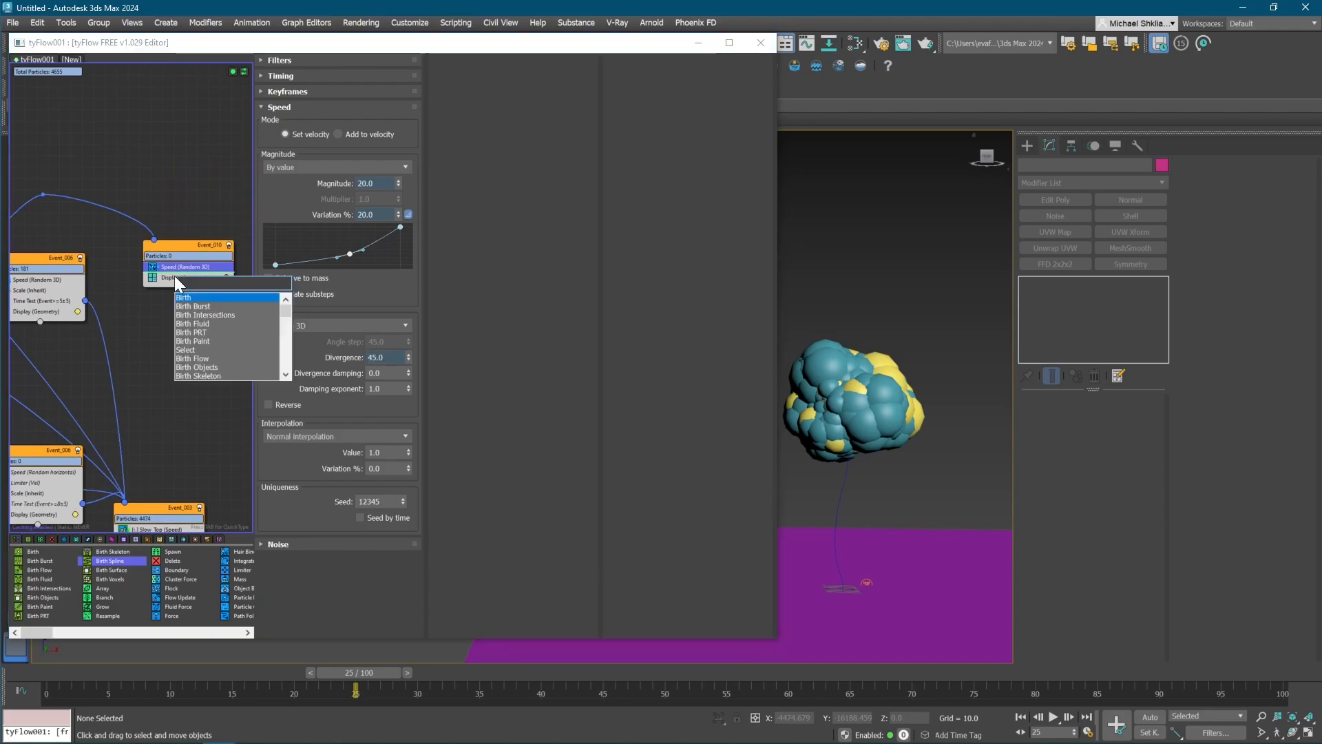
{"action": "type", "text": "force"}
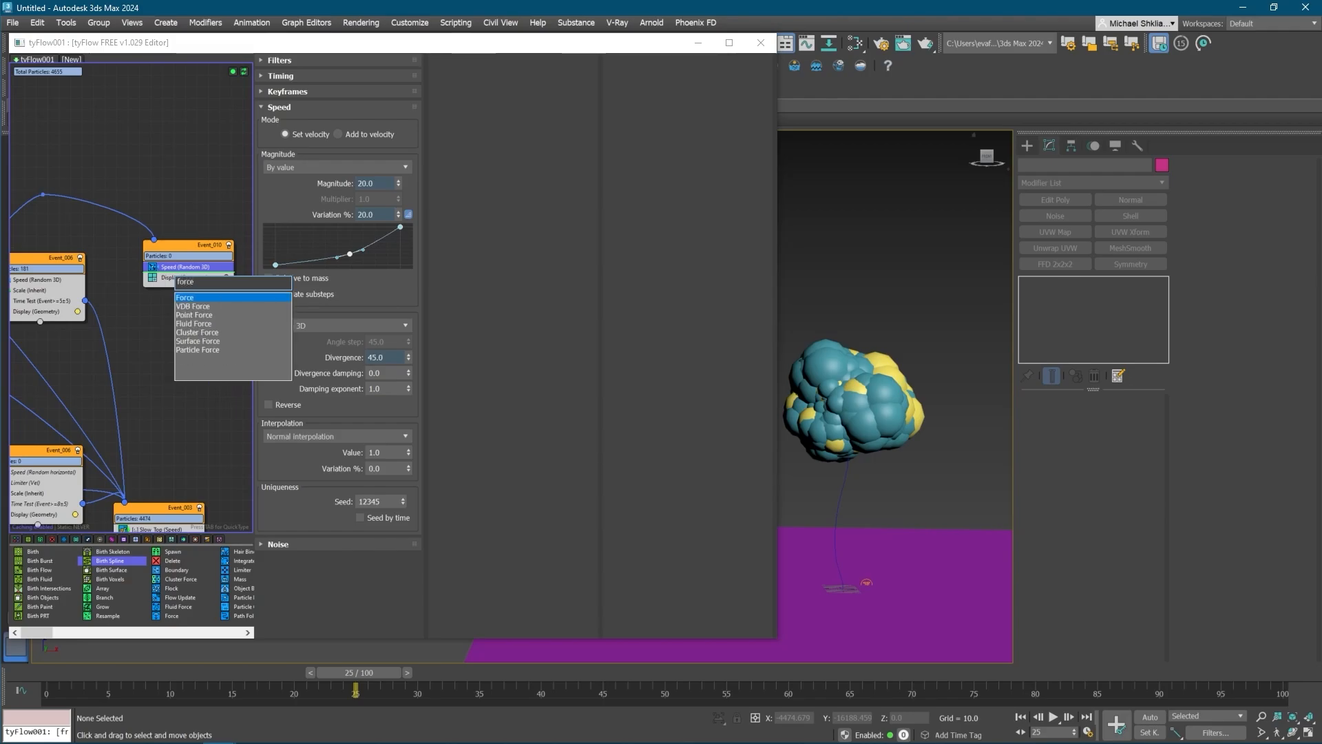
{"action": "key", "text": "Return"}
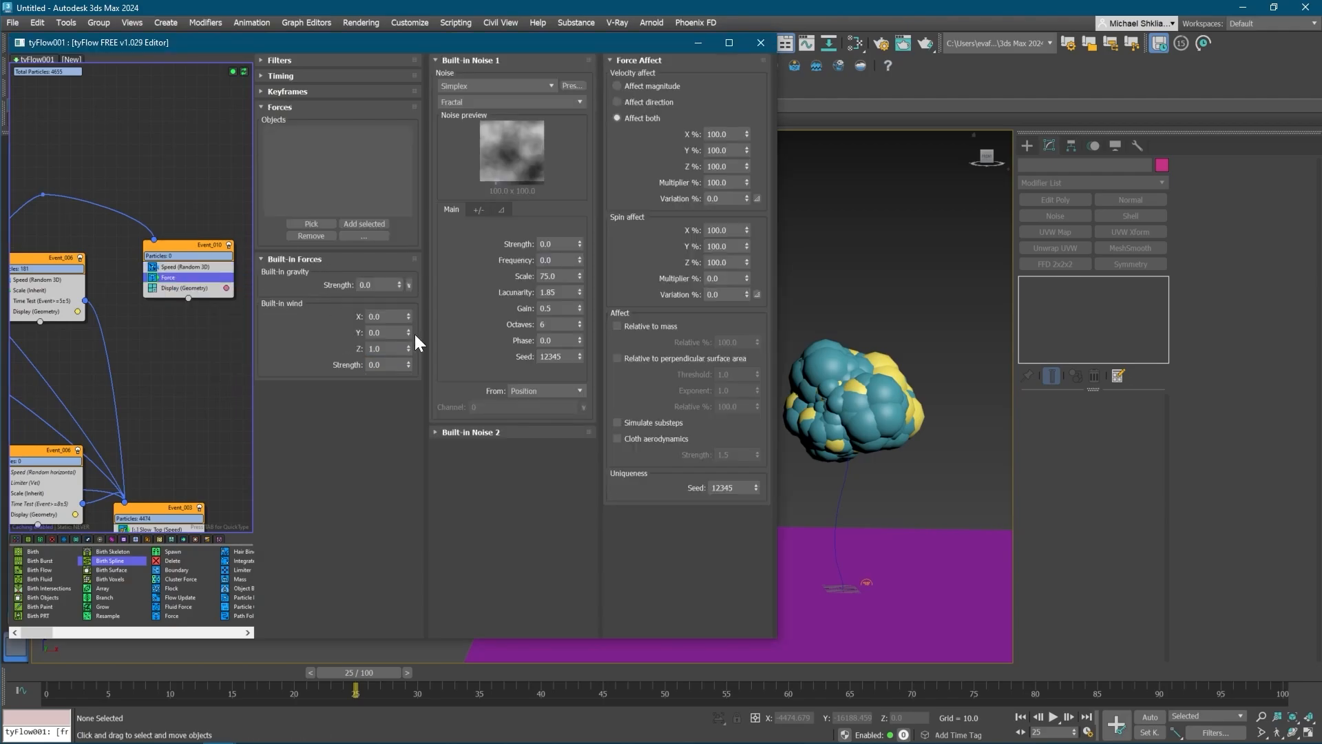
{"action": "left_click", "coordinate": [411, 283]}
{"action": "left_click", "coordinate": [451, 295]}
{"action": "middle_click_drag", "start_coordinate": [170, 327], "coordinate": [208, 288]}
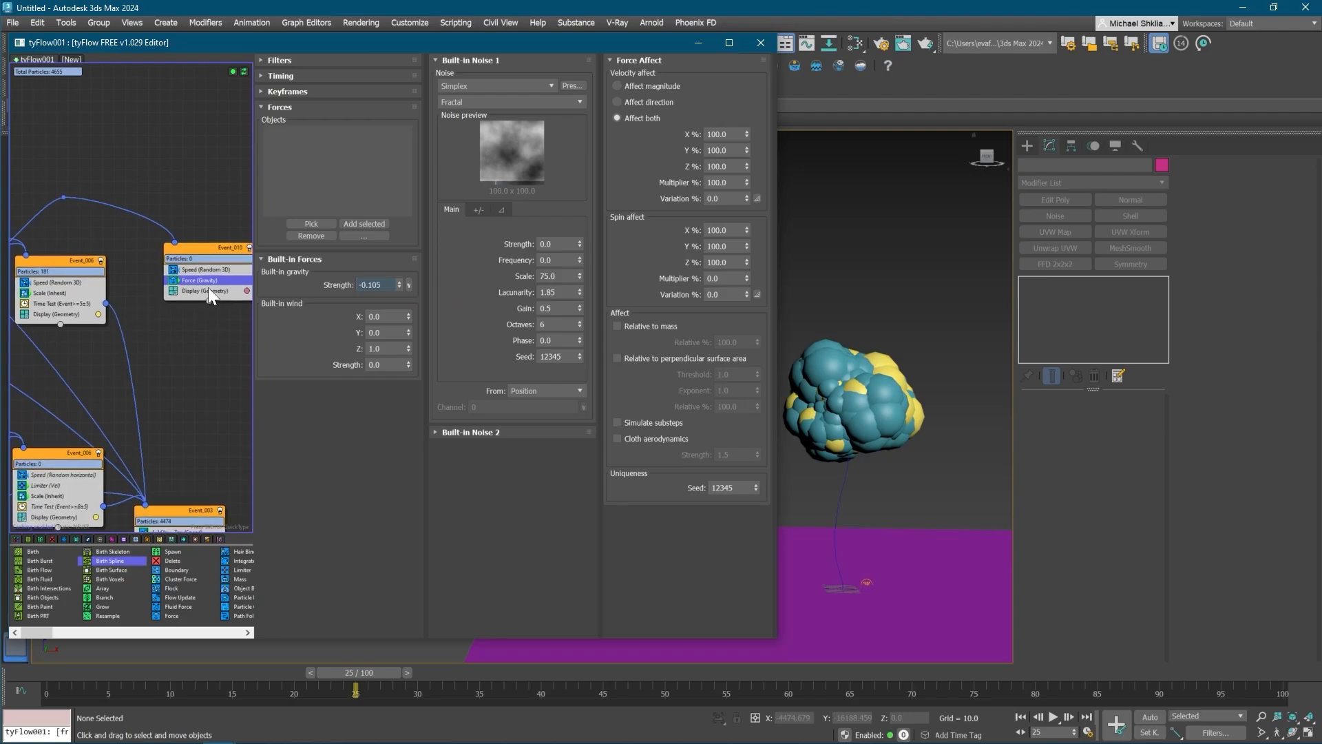
- Add a Slow operator followed by a Spawn operator below the Force operator in Event_010
{"action": "key", "text": "Tab"}
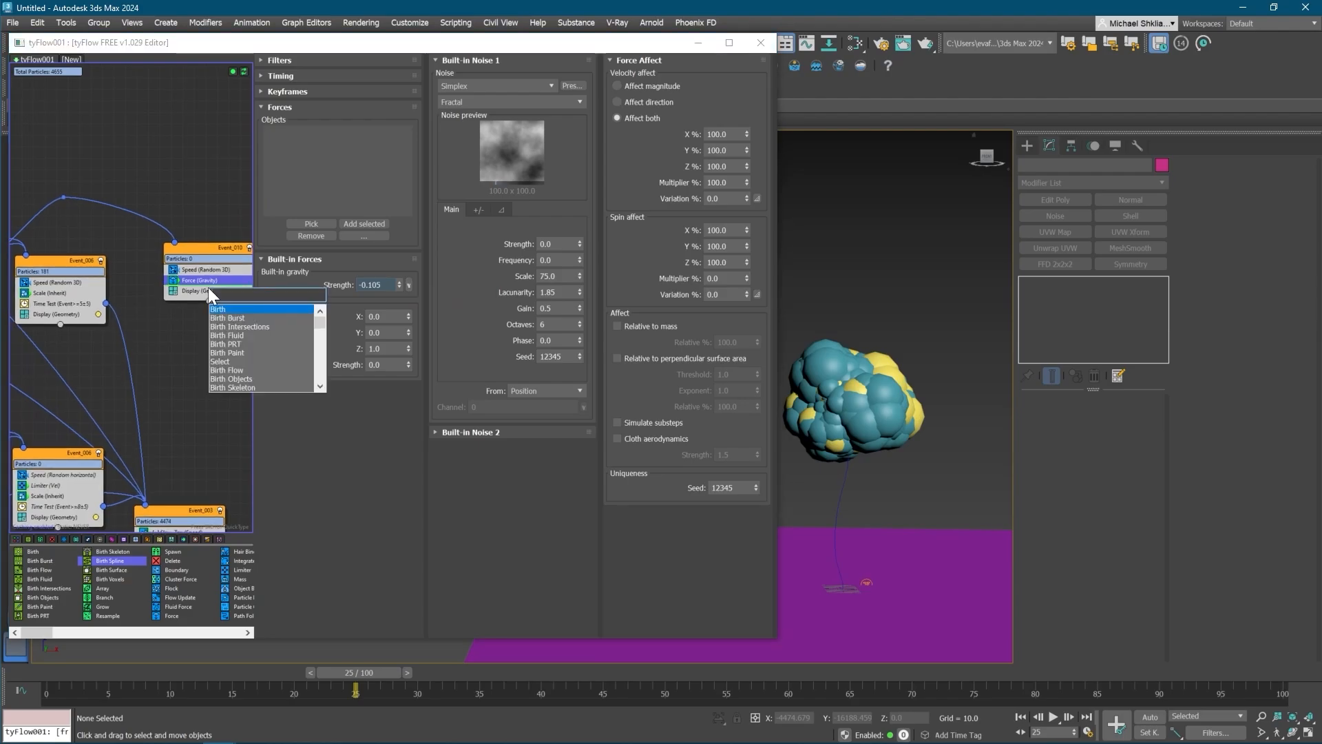
{"action": "type", "text": "slow"}
{"action": "key", "text": "Return"}
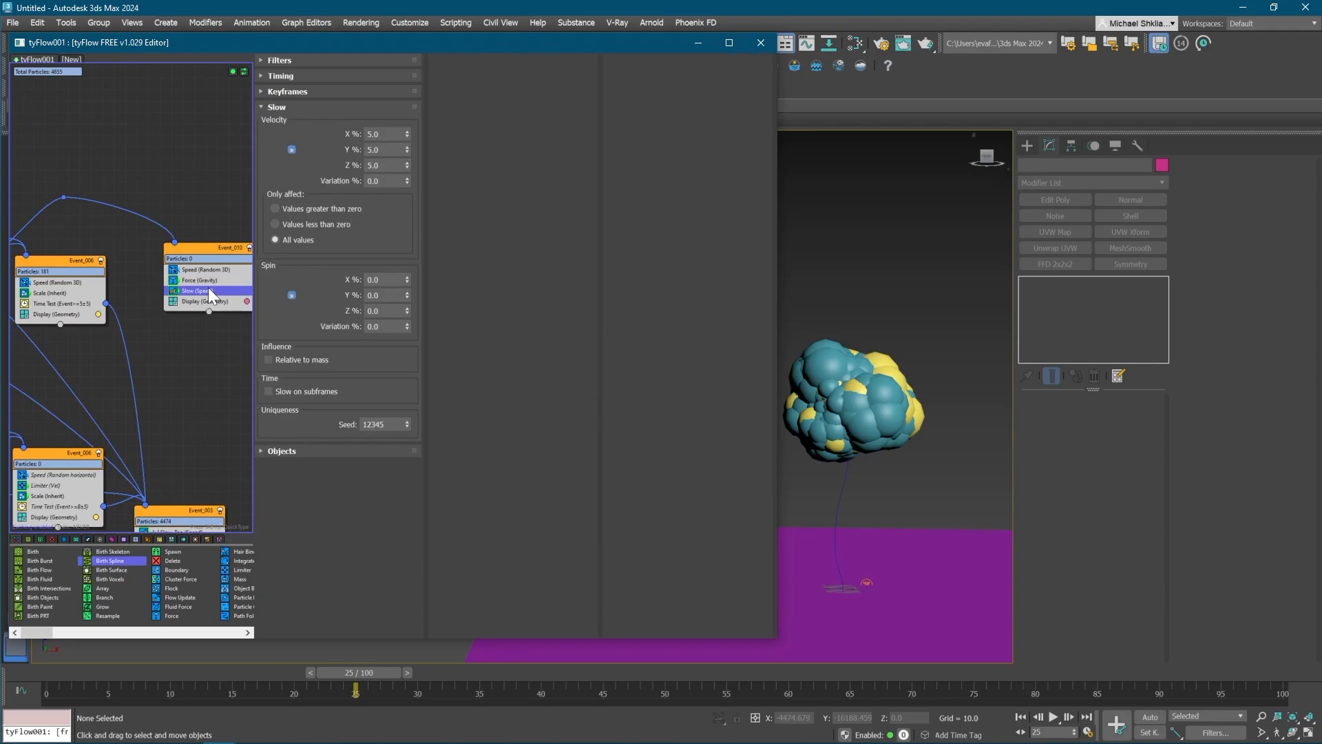
{"action": "middle_click_drag", "start_coordinate": [208, 288], "coordinate": [181, 295]}
{"action": "key", "text": "Tab"}
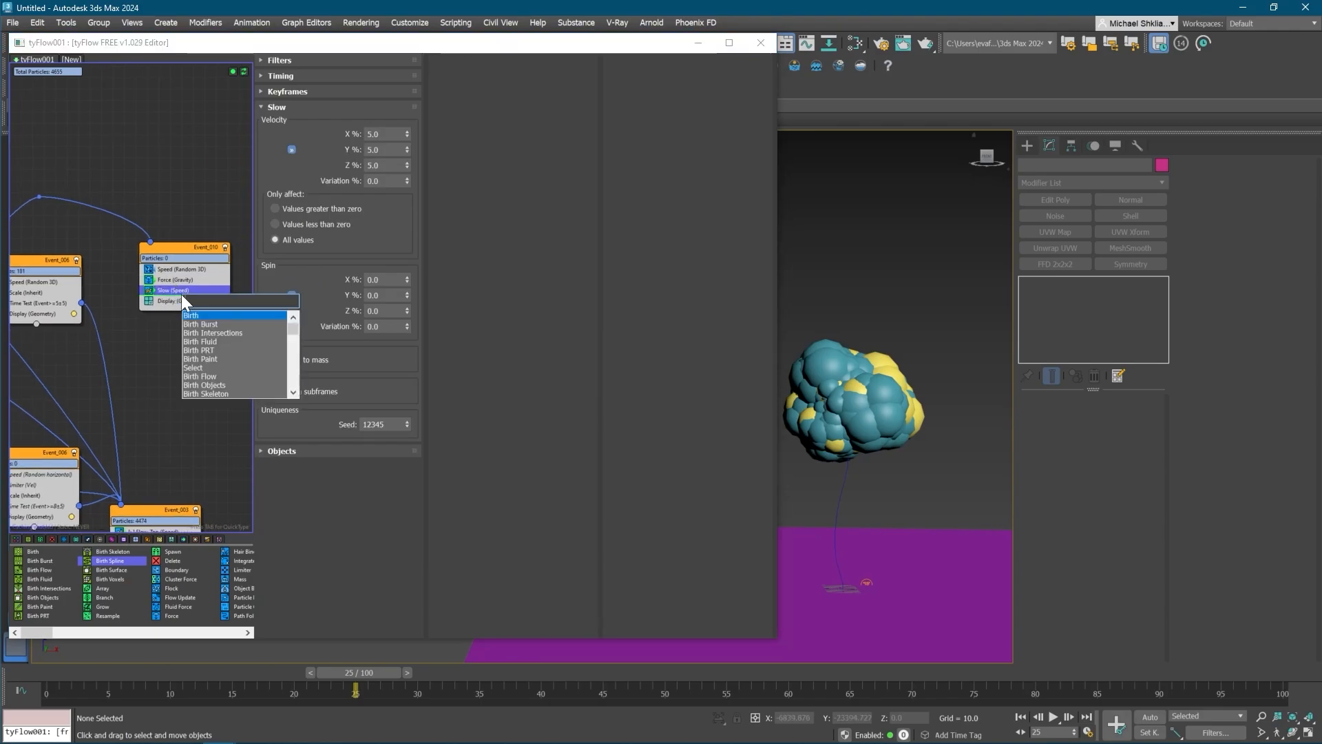
{"action": "type", "text": "spawn"}
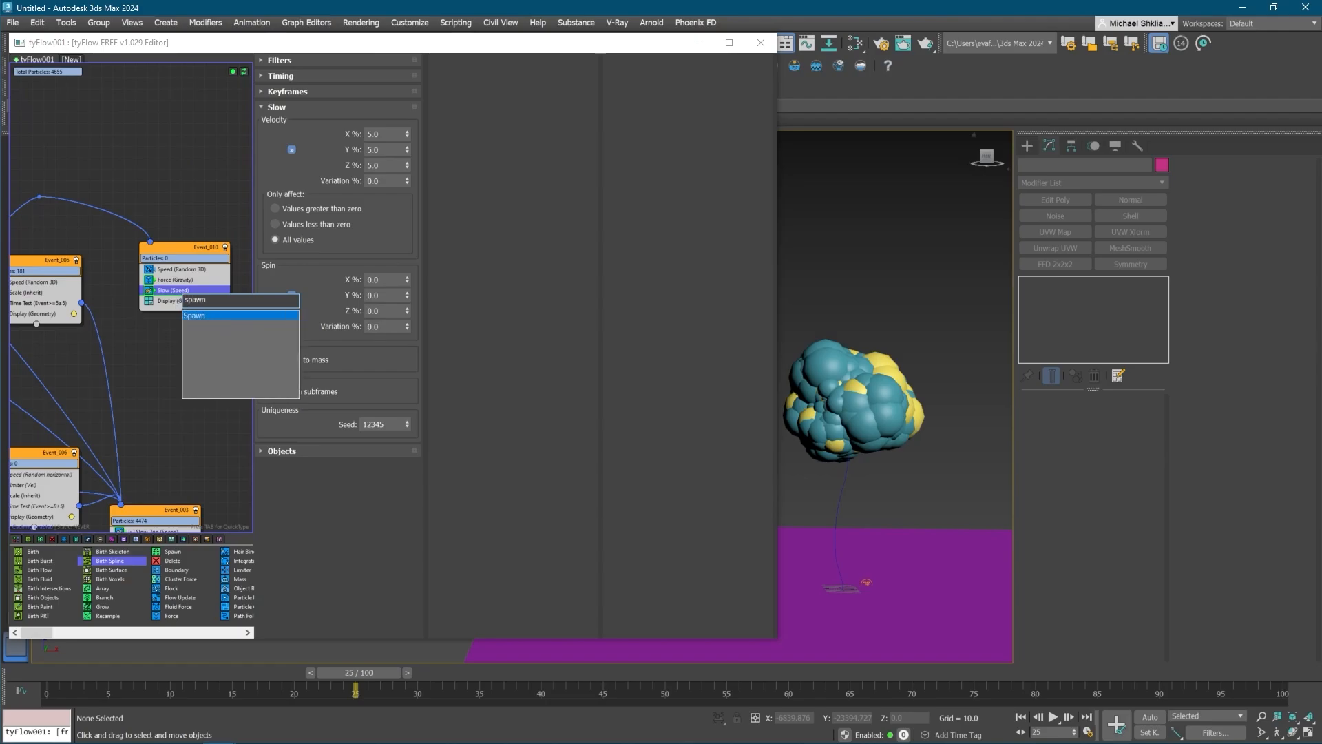
{"action": "key", "text": "Return"}
- Create a new event with a Scale operator, connect it to Event_010's Spawn output and place it beside that event
{"action": "middle_click_drag", "start_coordinate": [239, 309], "coordinate": [187, 285]}
{"action": "key", "text": "Tab"}
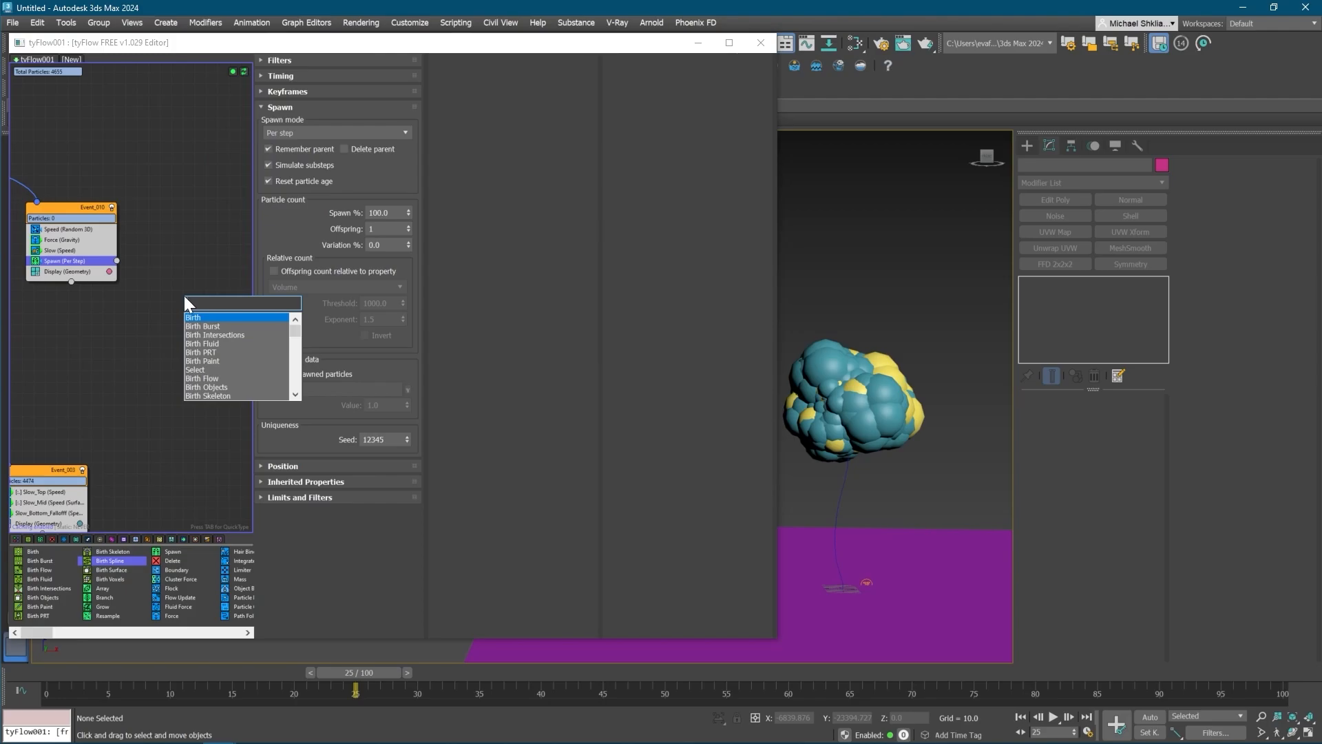
{"action": "type", "text": "scale"}
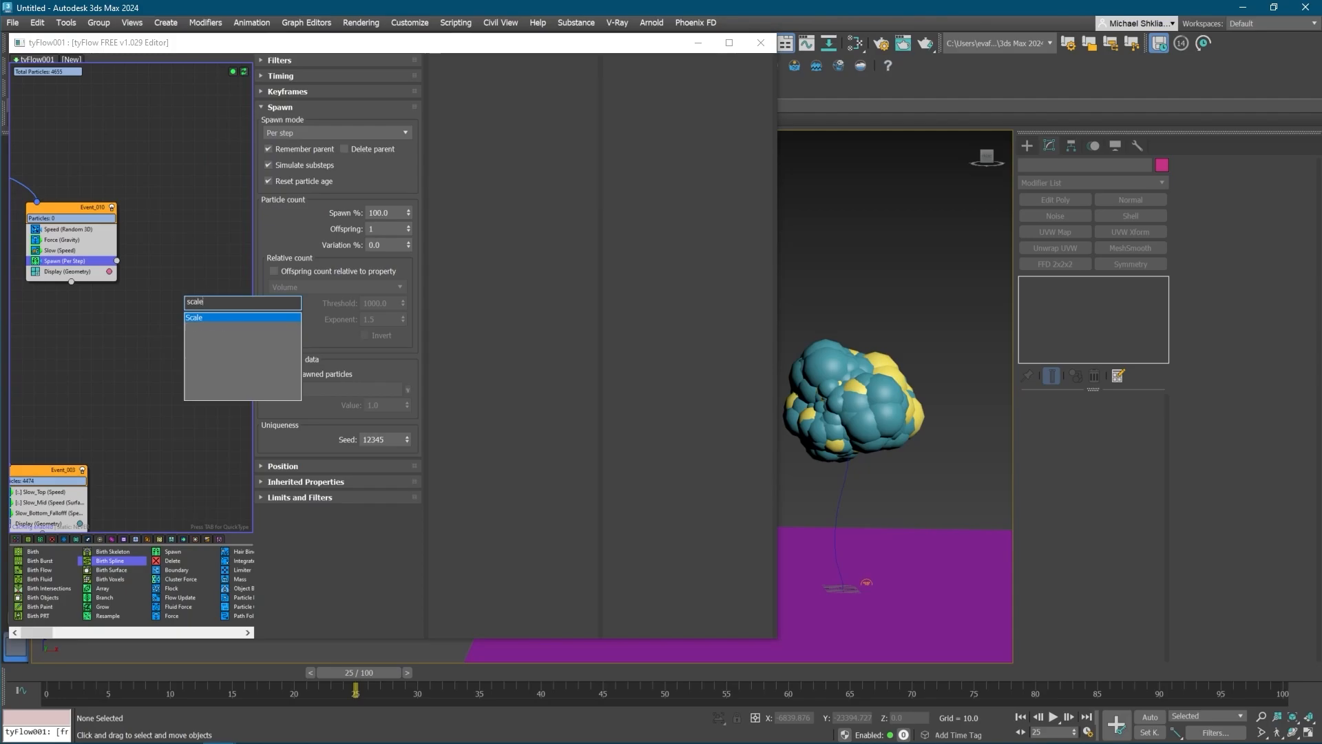
{"action": "key", "text": "Return"}
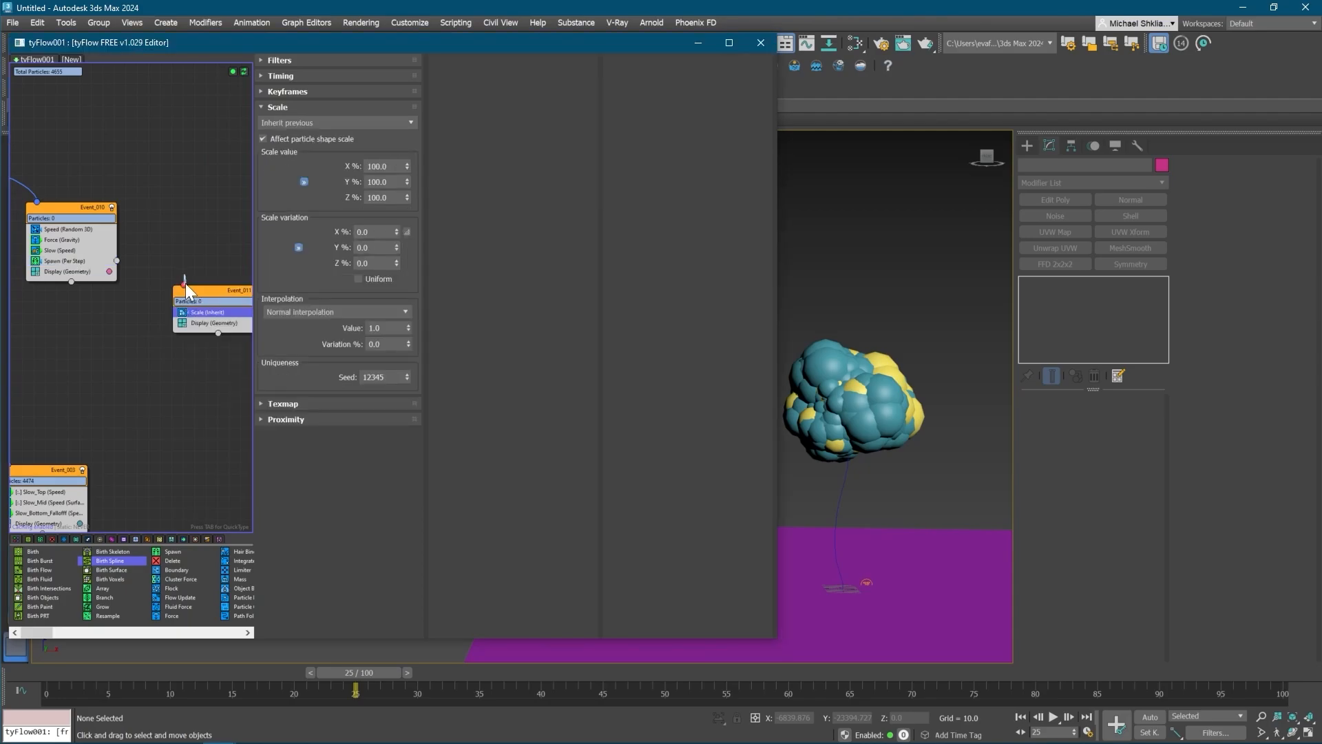
{"action": "left_click_drag", "start_coordinate": [184, 285], "coordinate": [117, 261]}
{"action": "left_click_drag", "start_coordinate": [216, 299], "coordinate": [186, 301]}
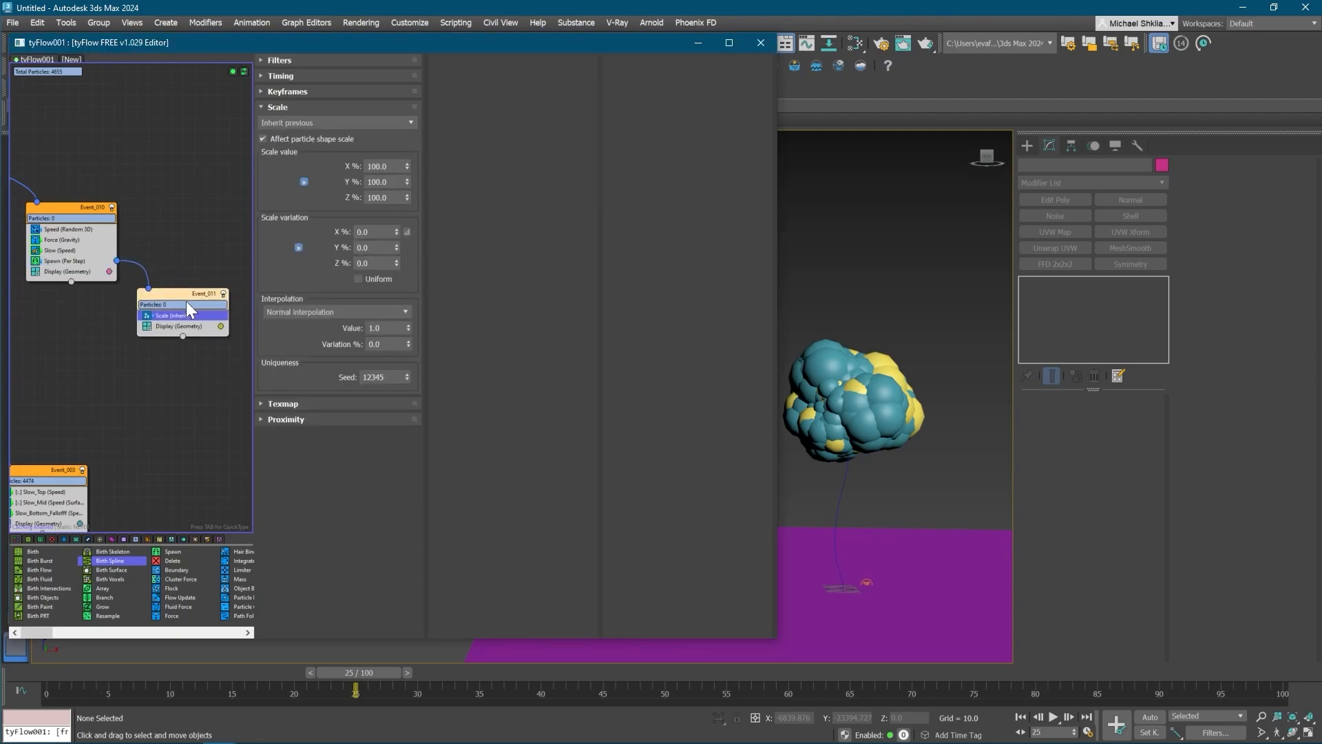
- Change the spawn mode of Event_010's Spawn operator to By travel distance
{"action": "right_click", "coordinate": [64, 262]}
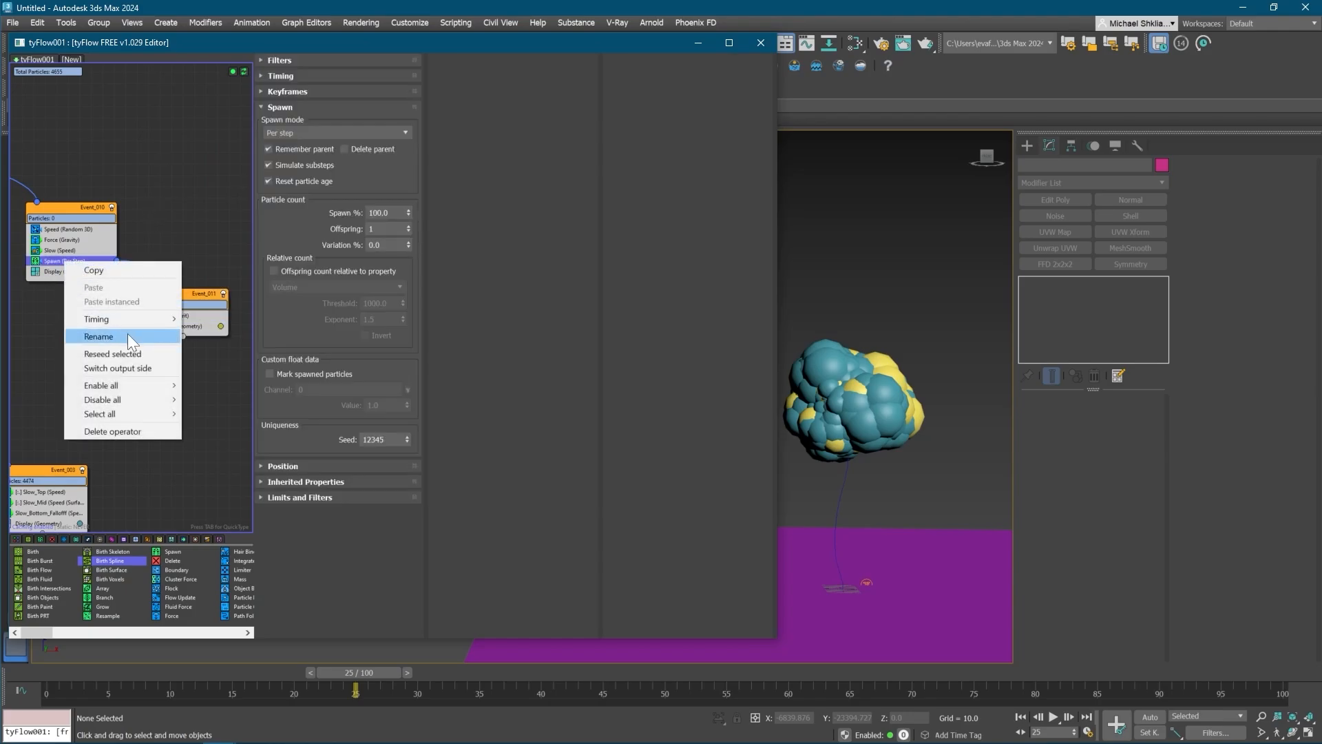
{"action": "mouse_move", "coordinate": [133, 320]}
{"action": "left_click", "coordinate": [222, 347]}
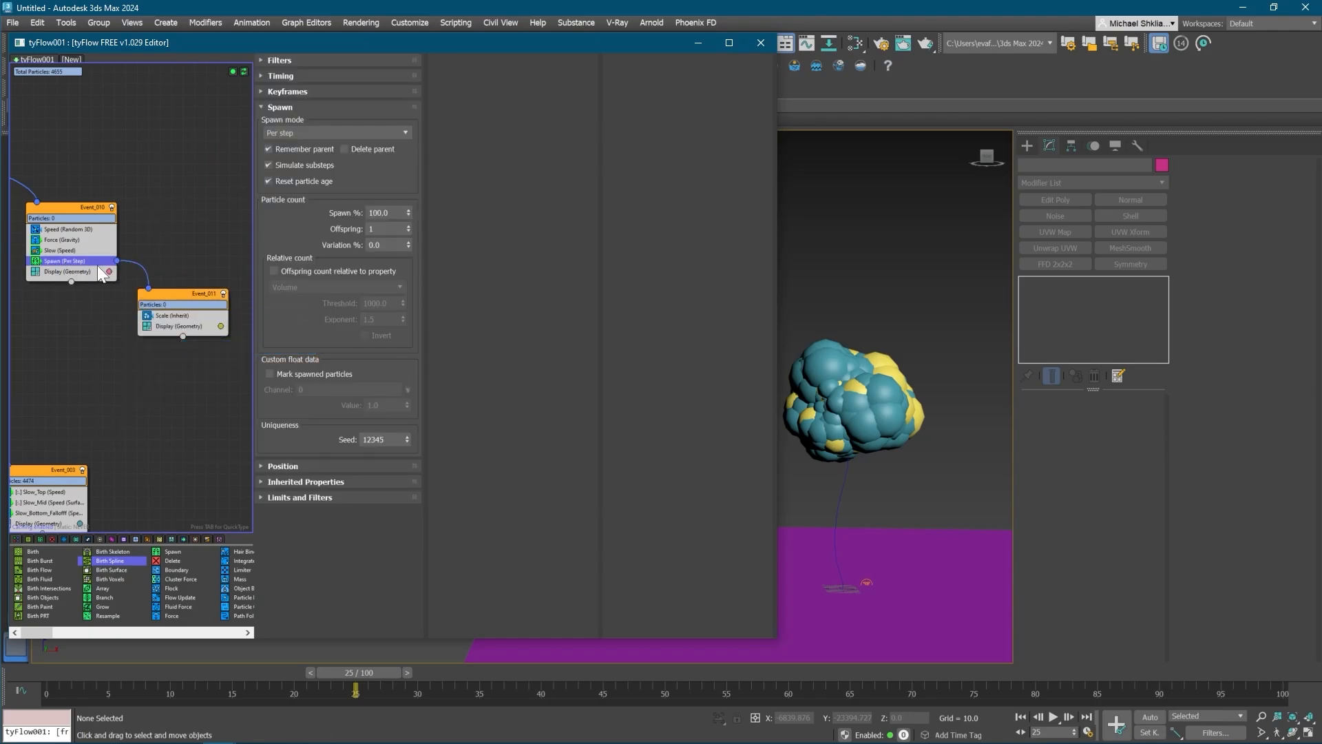
{"action": "left_click", "coordinate": [319, 135]}
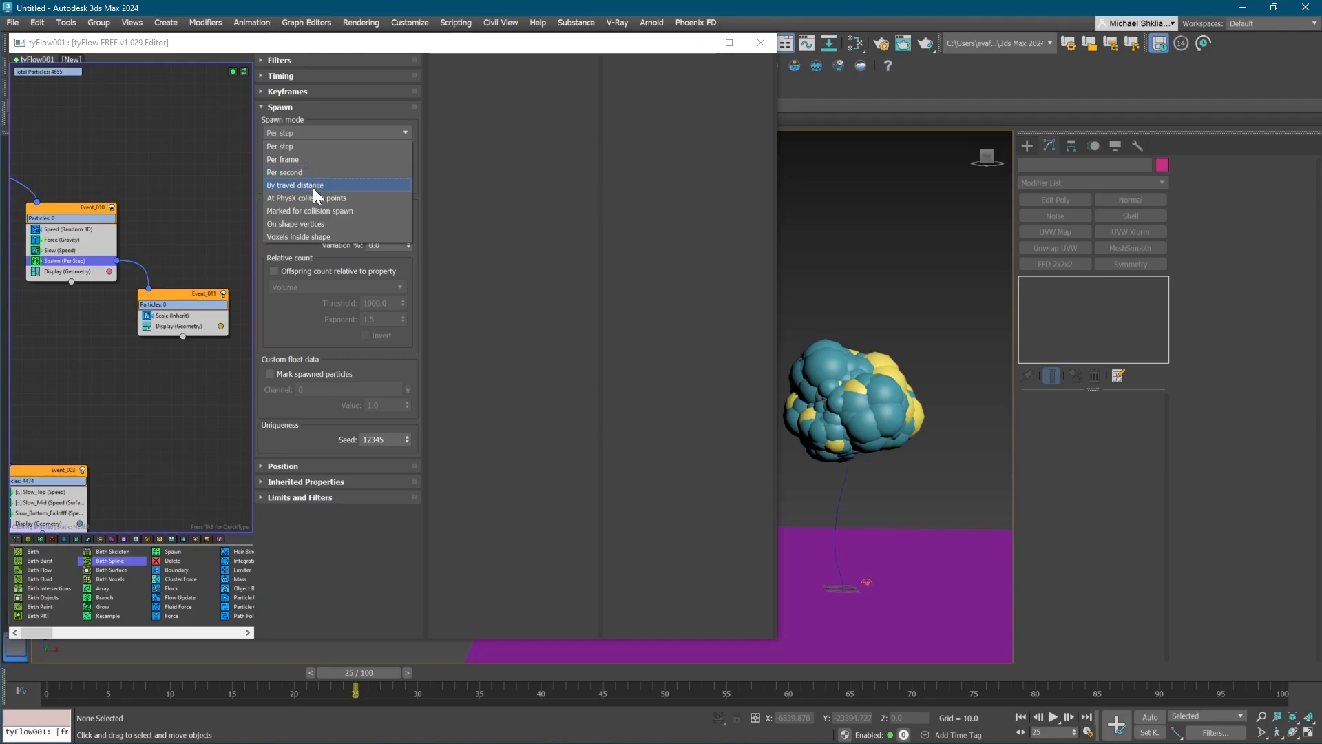
{"action": "left_click", "coordinate": [313, 186]}
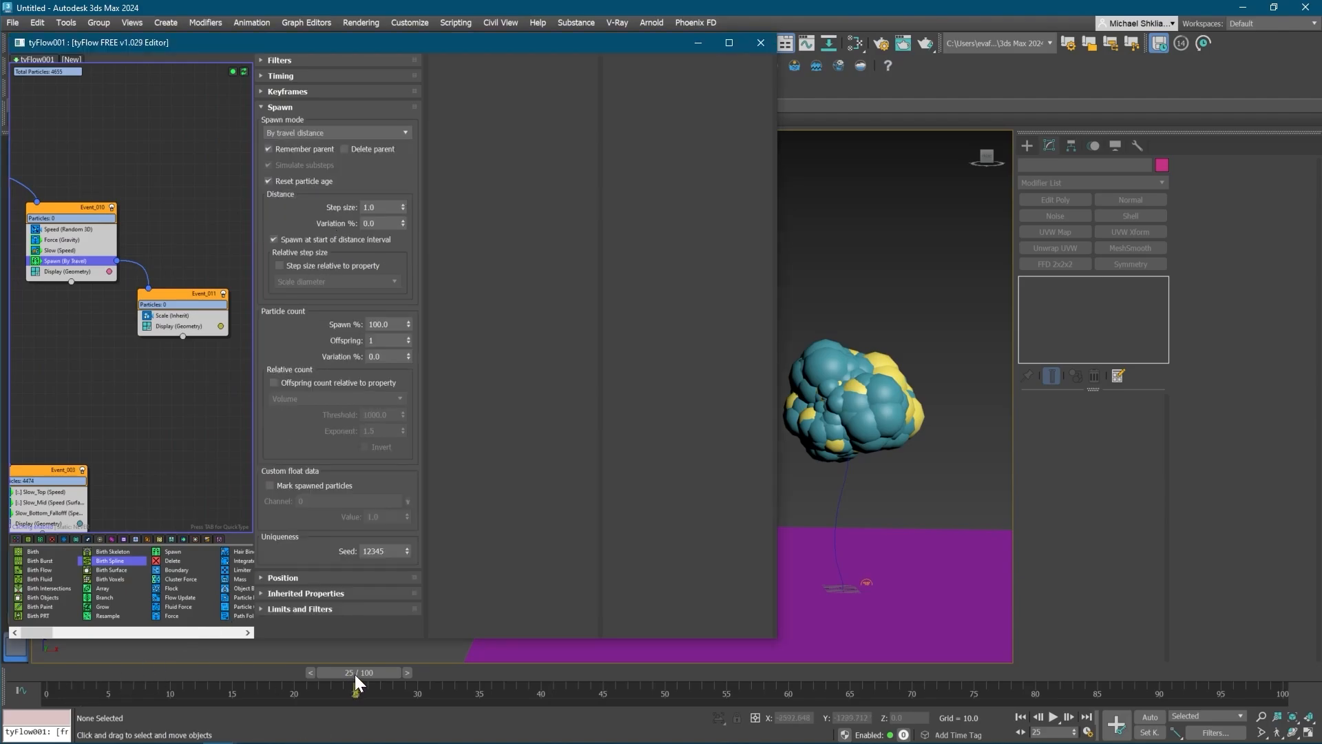
- Scrub the animation between frames 7 and 28 to check the explosion, ending at frame 14
{"action": "left_click_drag", "start_coordinate": [357, 673], "coordinate": [151, 662]}
{"action": "middle_click_drag", "start_coordinate": [36, 368], "coordinate": [170, 369]}
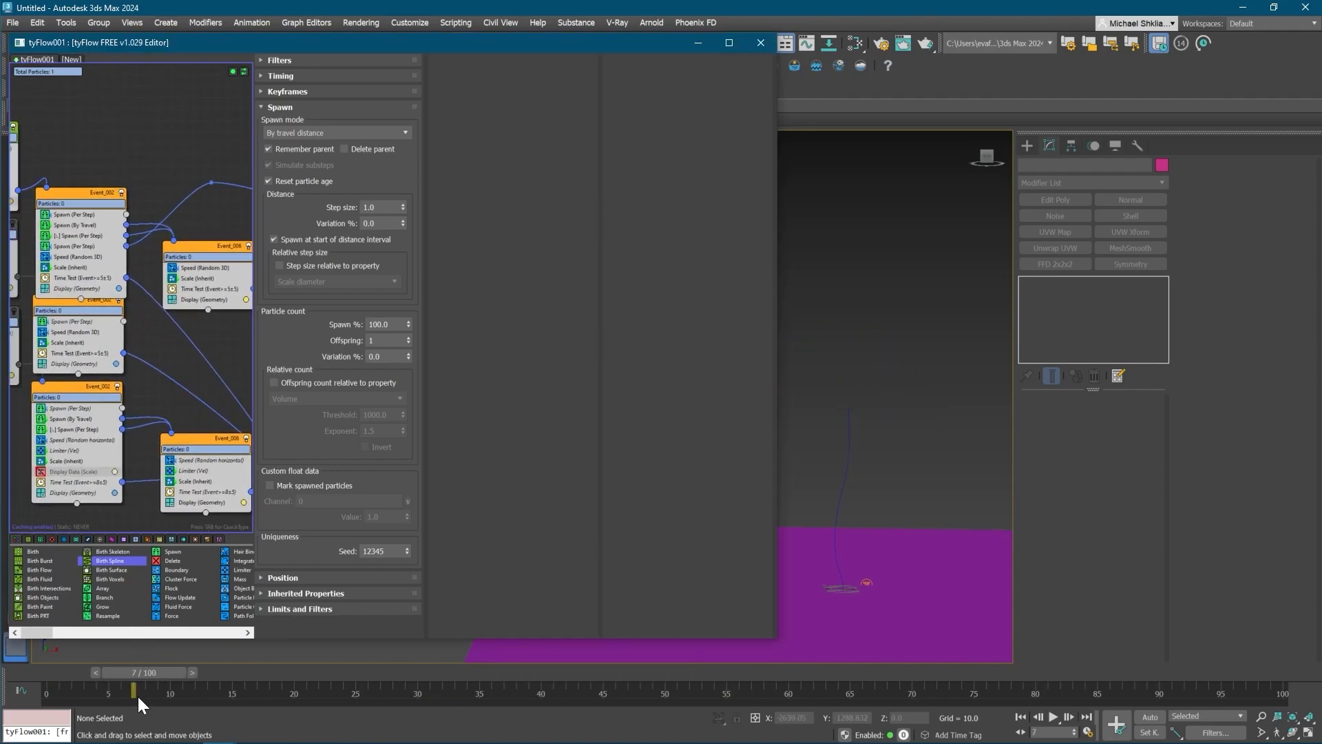
{"action": "left_click_drag", "start_coordinate": [131, 666], "coordinate": [395, 650]}
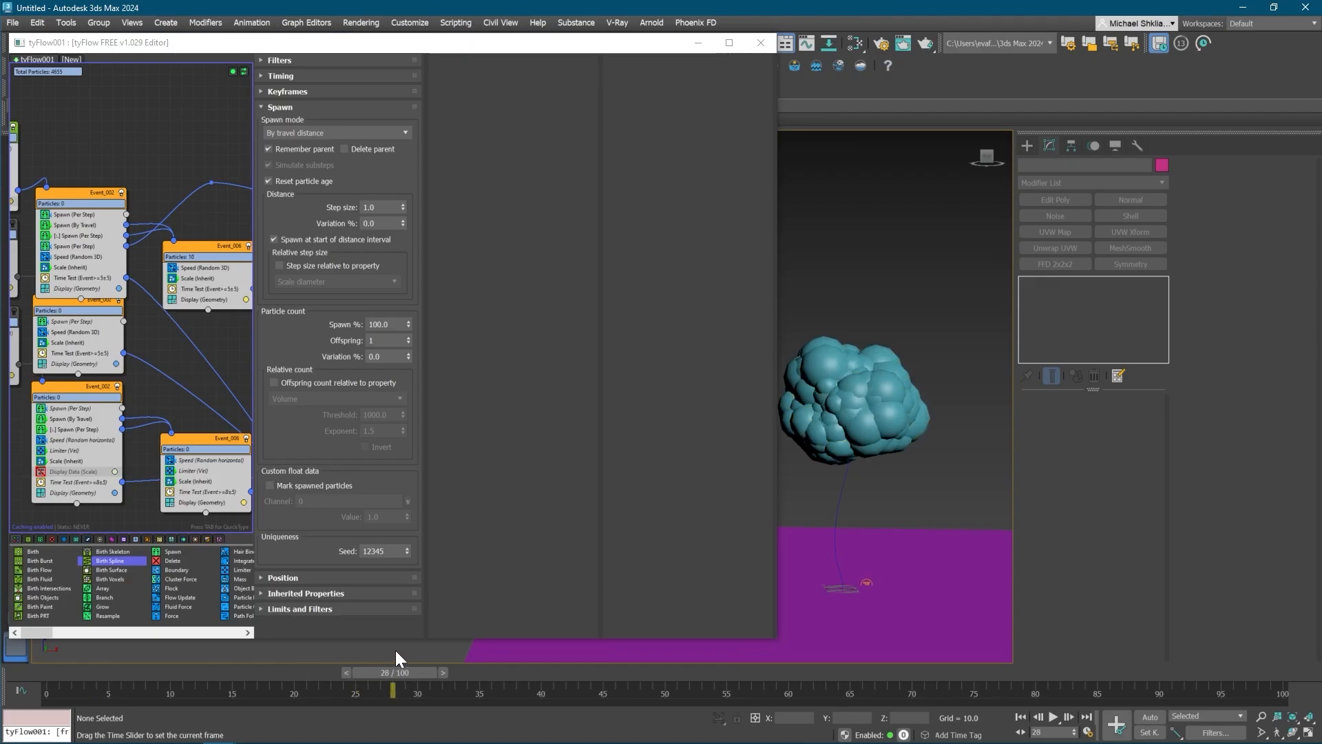
{"action": "left_click_drag", "start_coordinate": [294, 676], "coordinate": [235, 667]}
{"action": "mouse_move", "coordinate": [185, 352]}
{"action": "middle_mouse_down"}
{"action": "mouse_move", "coordinate": [87, 373]}
{"action": "mouse_move", "coordinate": [144, 351]}
{"action": "mouse_move", "coordinate": [187, 357]}
{"action": "middle_mouse_up"}
- Try Spawn % values of 10, 20 and 40 on the Spawn operator that feeds Event_010
{"action": "left_click", "coordinate": [72, 263]}
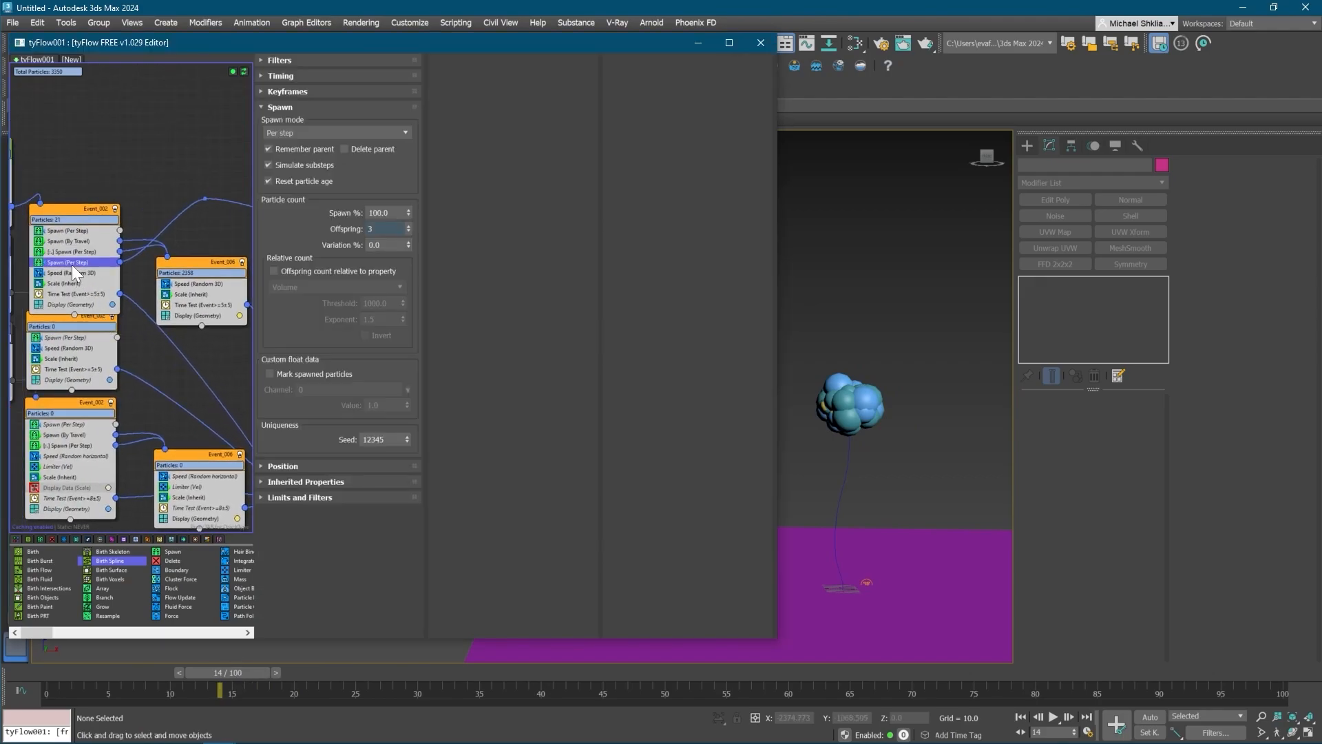
{"action": "left_click_drag", "start_coordinate": [390, 212], "coordinate": [262, 201]}
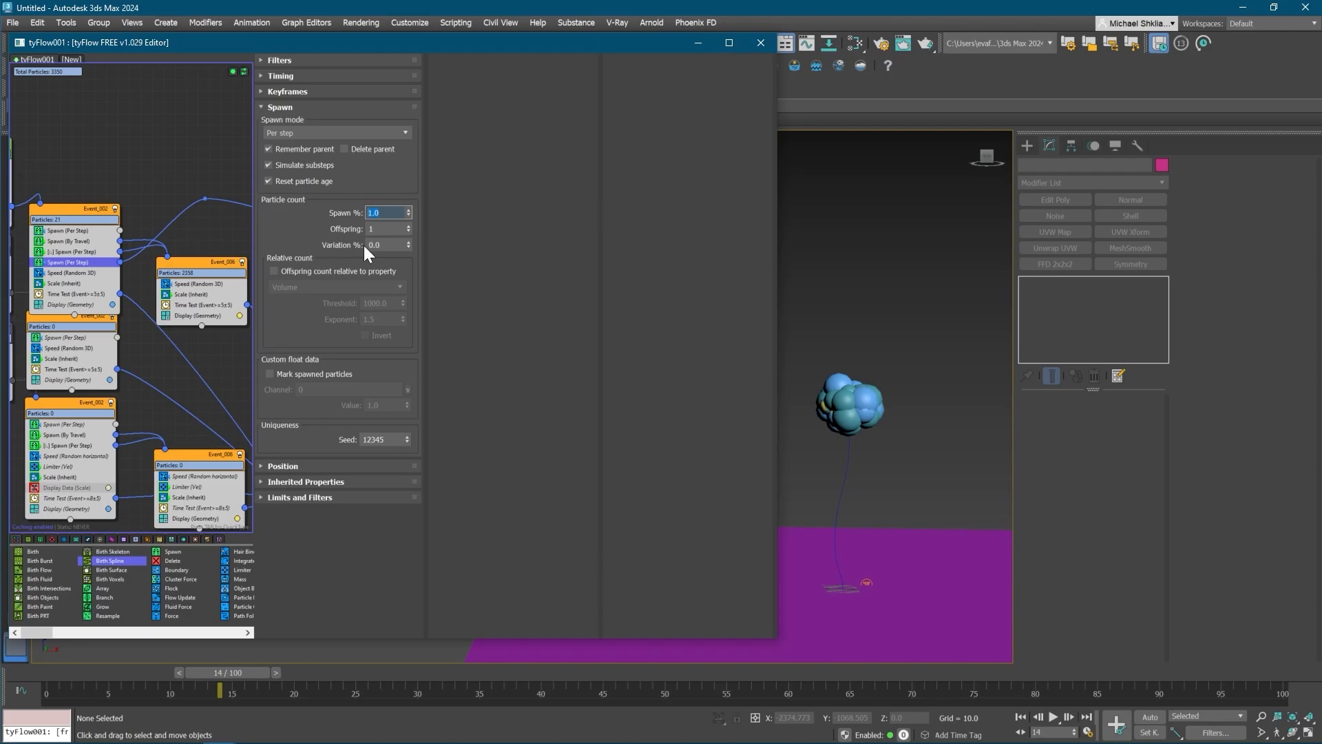
{"action": "type", "text": "10"}
{"action": "key", "text": "Return"}
{"action": "middle_click_drag", "start_coordinate": [242, 367], "coordinate": [183, 313]}
{"action": "scroll", "coordinate": [102, 355], "scroll_direction": "down", "scroll_amount": 2}
{"action": "scroll", "coordinate": [171, 369], "scroll_direction": "down", "scroll_amount": 1}
{"action": "type", "text": "20"}
{"action": "double_click", "coordinate": [389, 213]}
{"action": "type", "text": "50"}
{"action": "key", "text": "Return"}
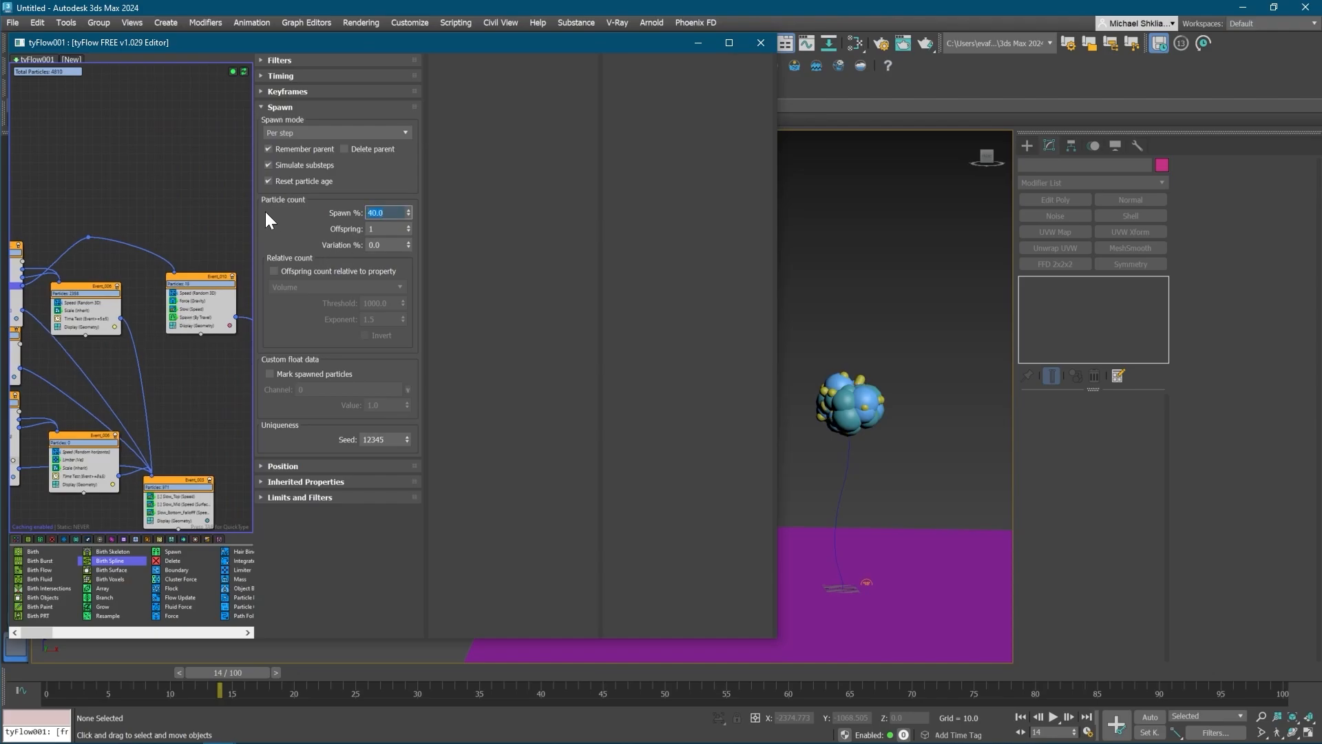
- Tune the Spawn % of the operator feeding Event_010 through 25 and 24, settling on 23
{"action": "type", "text": "20"}
{"action": "key", "text": "BackSpace"}
{"action": "type", "text": "5"}
{"action": "key", "text": "Return"}
{"action": "middle_click_drag", "start_coordinate": [217, 300], "coordinate": [192, 302]}
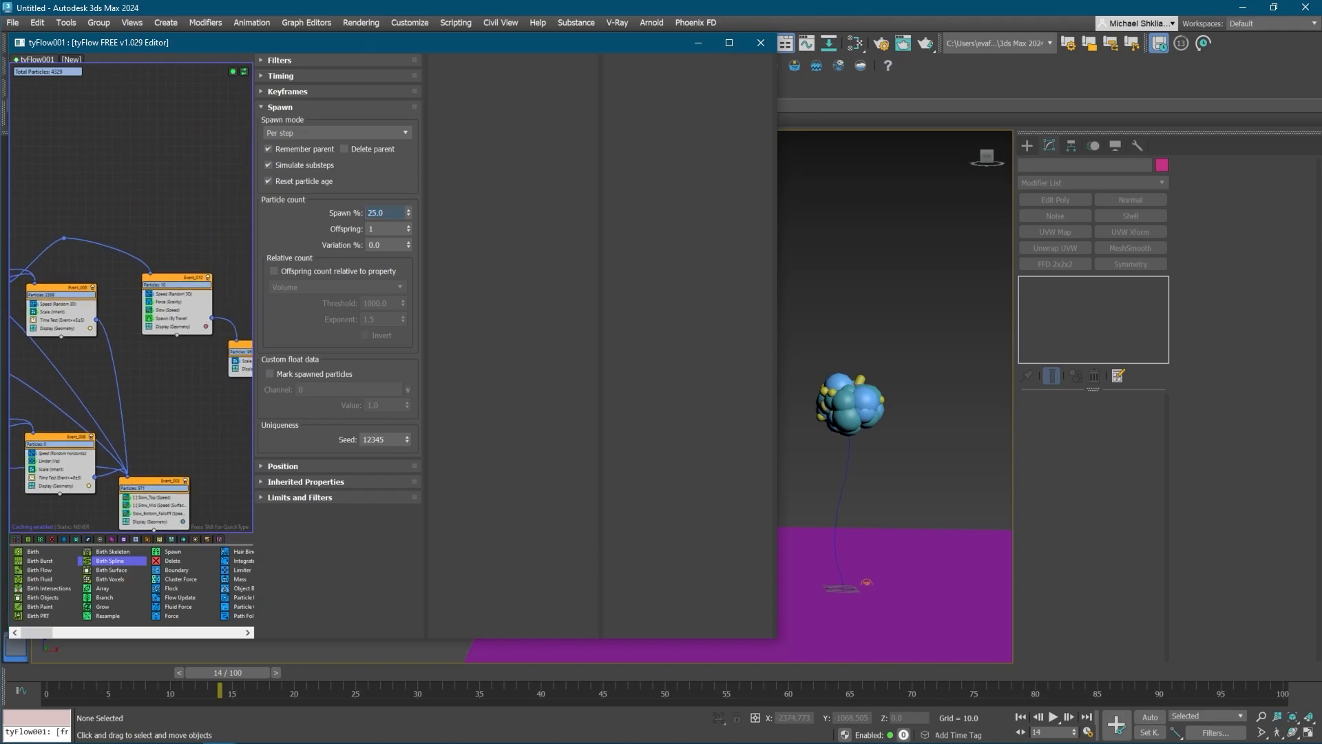
{"action": "type", "text": "24"}
{"action": "type", "text": "23"}
{"action": "key", "text": "Return"}
{"action": "middle_click_drag", "start_coordinate": [212, 313], "coordinate": [86, 311]}
{"action": "scroll", "coordinate": [123, 304], "scroll_direction": "up", "scroll_amount": 2}
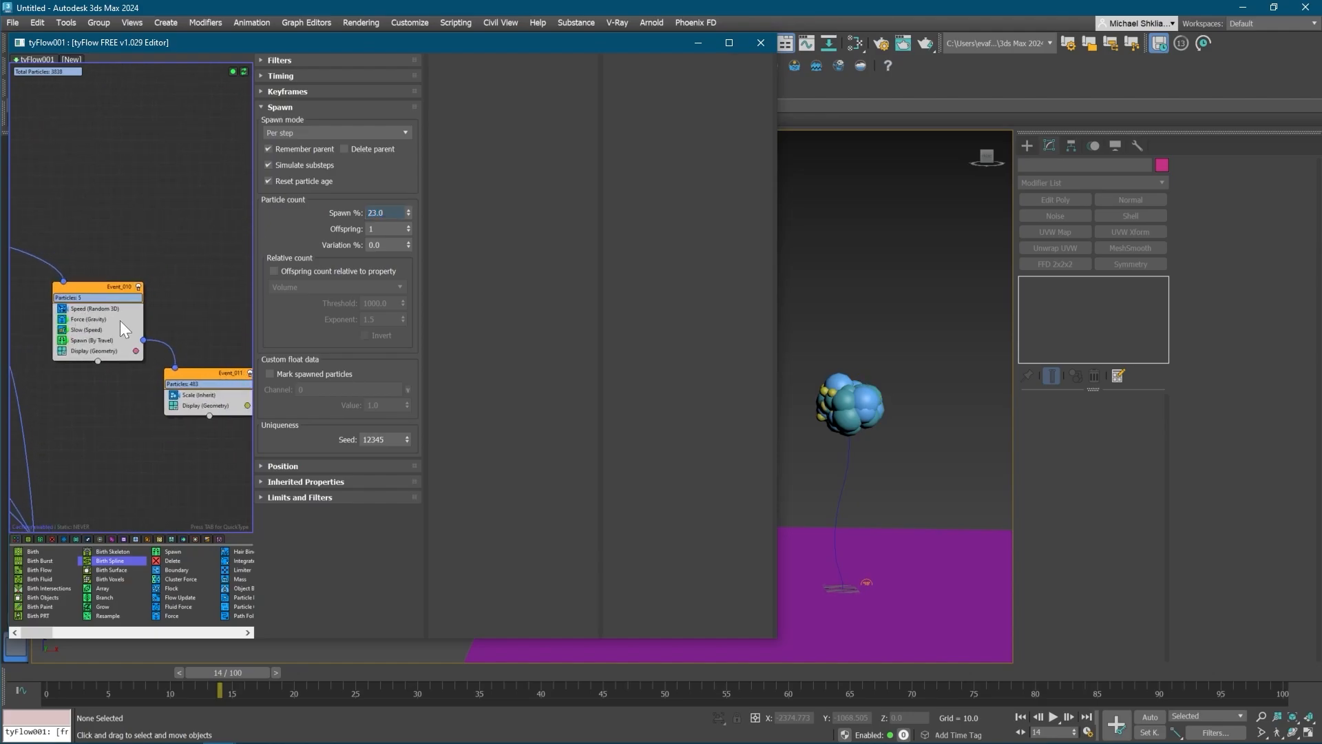
- Scrub to frame 40 to examine the ejected trails around the cloud, and return to frame 0
{"action": "left_click_drag", "start_coordinate": [259, 666], "coordinate": [579, 654]}
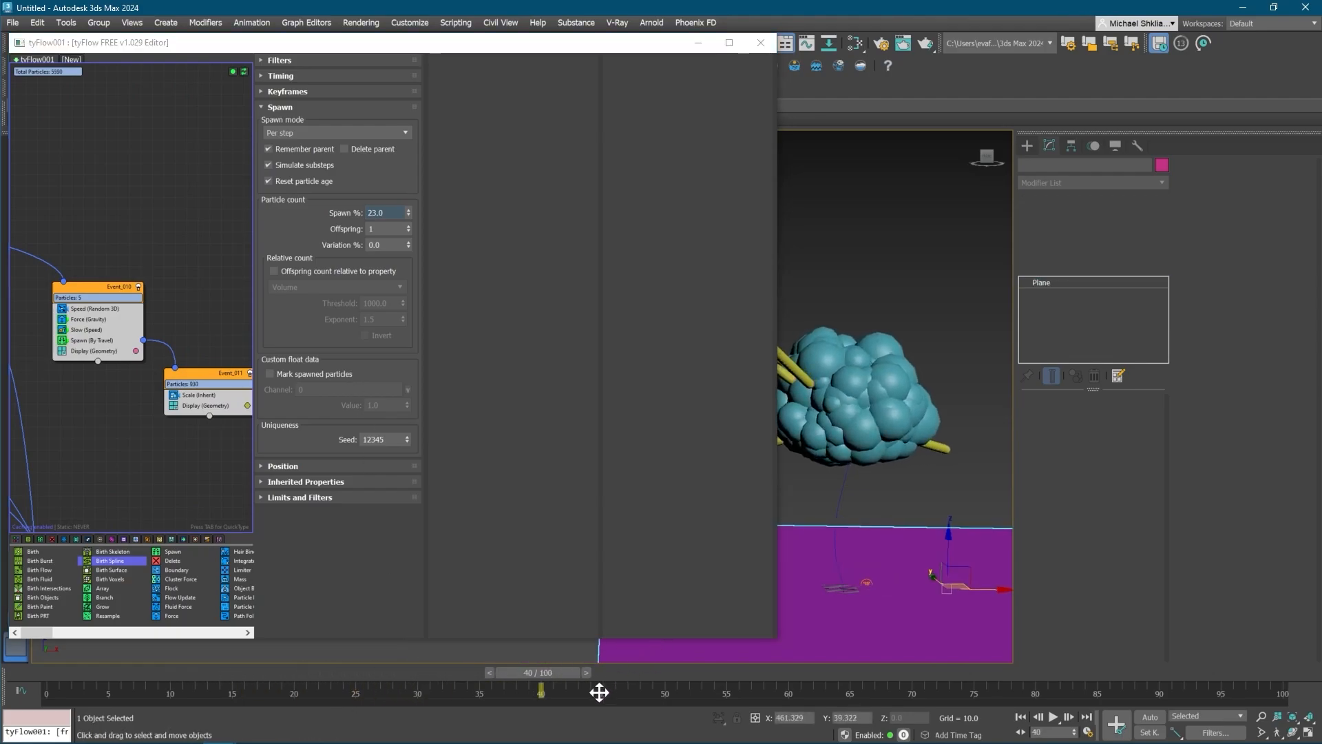
{"action": "left_click", "coordinate": [865, 551]}
{"action": "left_click", "coordinate": [792, 546]}
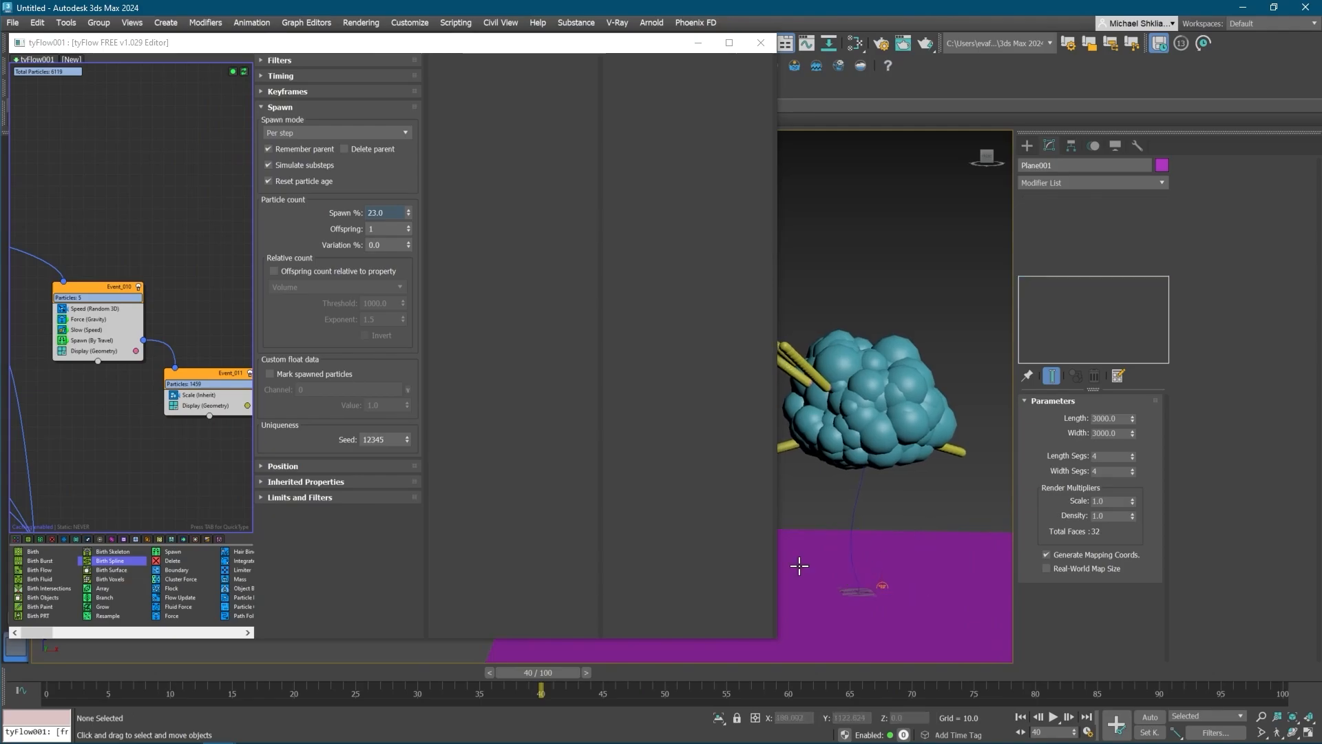
{"action": "left_click_drag", "start_coordinate": [540, 672], "coordinate": [55, 606]}
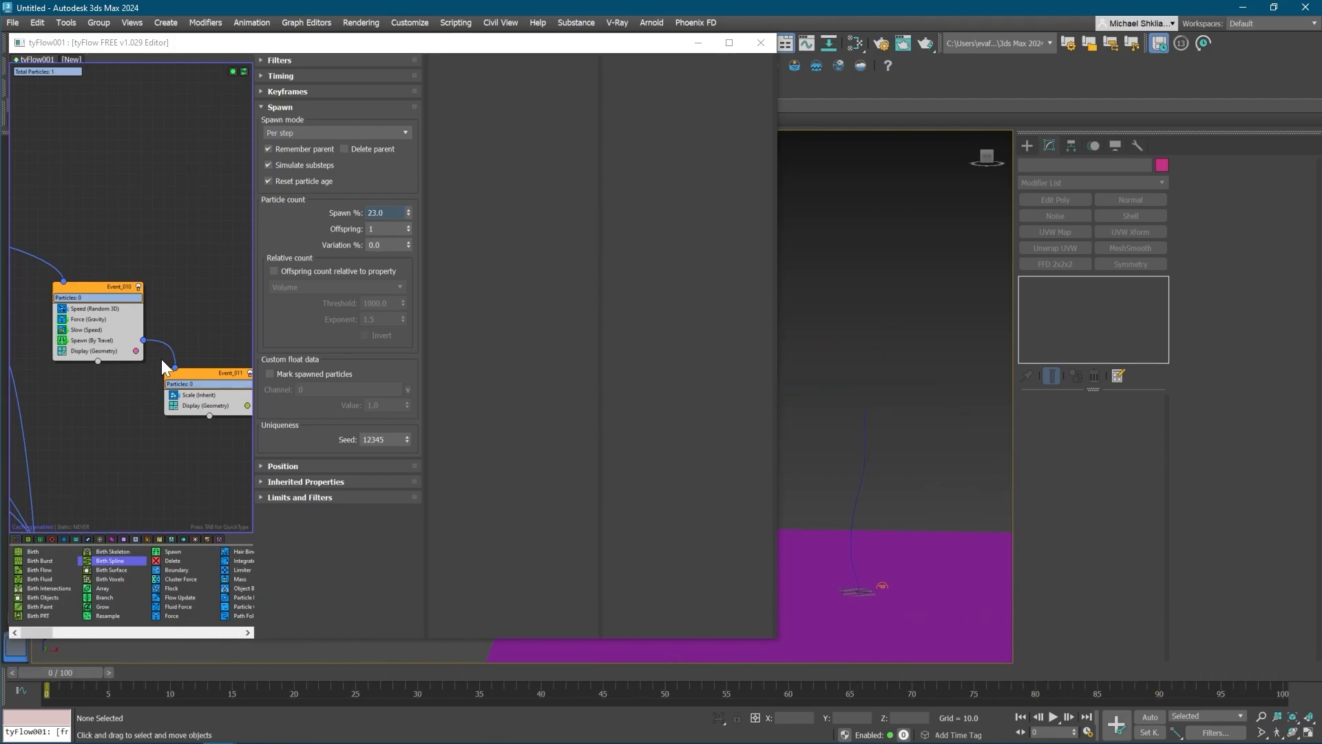
- Set the inherited velocity of Event_010's By travel distance Spawn operator to 0%
{"action": "middle_click_drag", "start_coordinate": [49, 336], "coordinate": [129, 342]}
{"action": "left_click", "coordinate": [175, 341]}
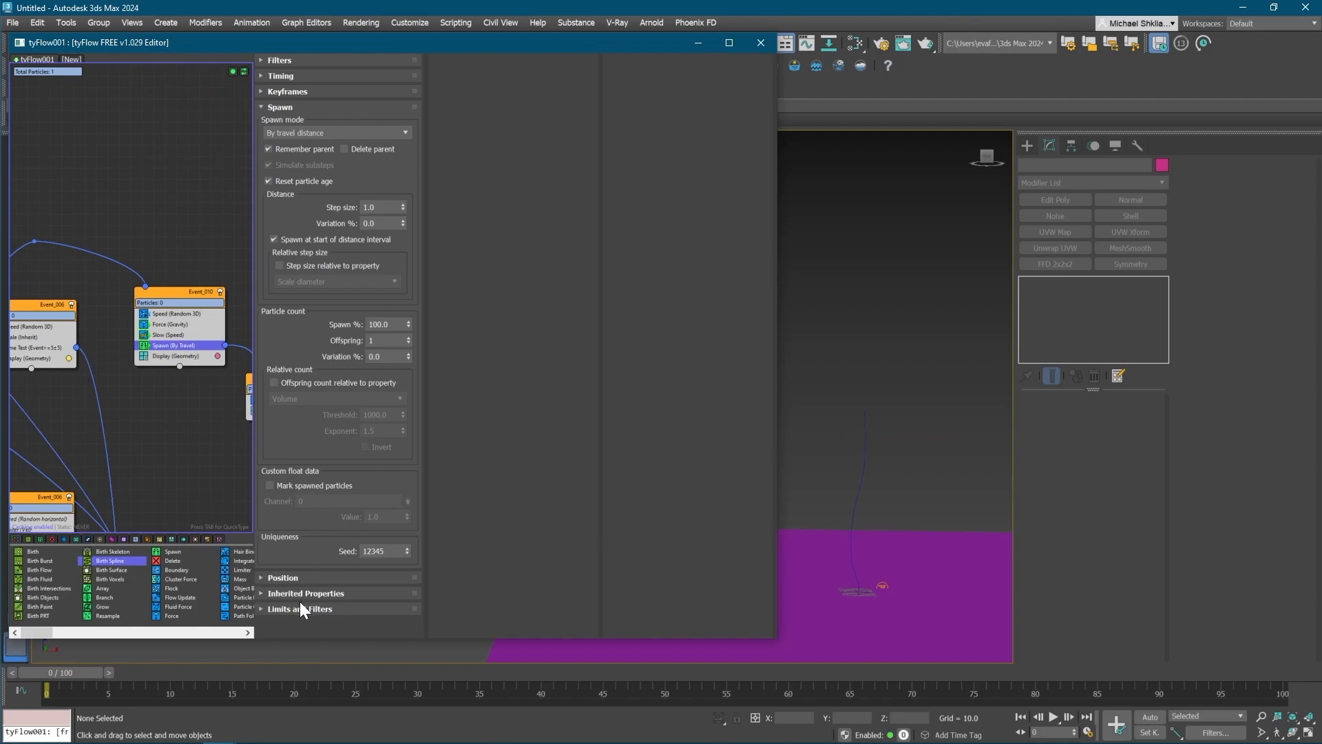
{"action": "left_click", "coordinate": [297, 595]}
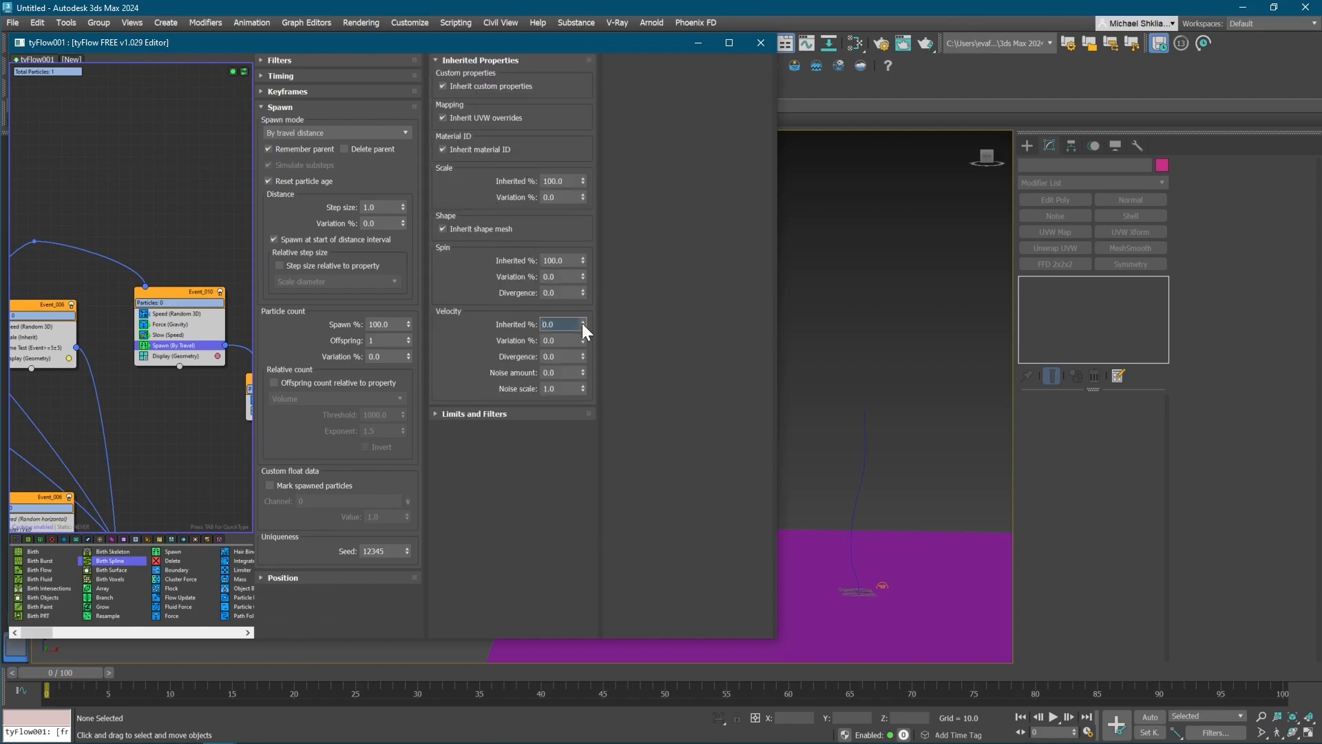
- Scrub the animation to frame 100 and inspect the falling trails around the cloud from another angle
{"action": "left_click_drag", "start_coordinate": [84, 674], "coordinate": [1299, 602]}
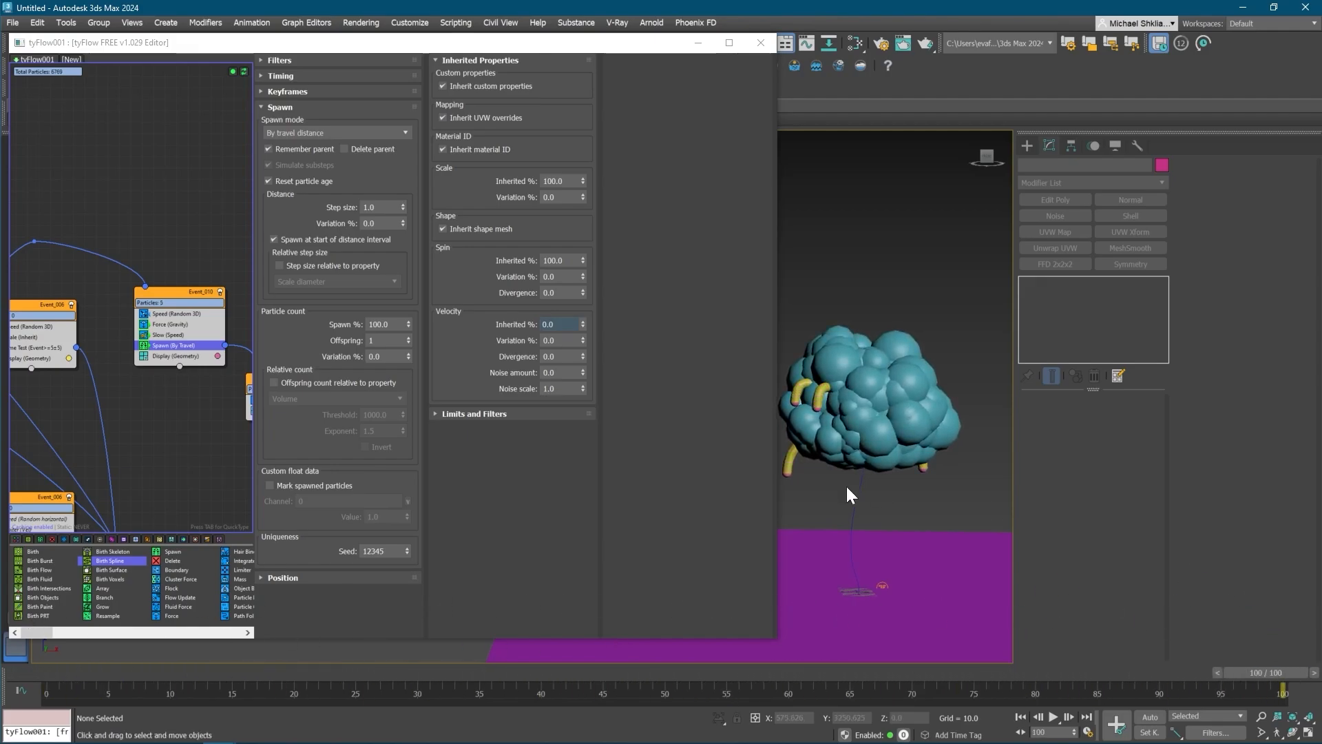
{"action": "mouse_move", "coordinate": [847, 493]}
{"action": "middle_mouse_down", "text": "alt"}
{"action": "mouse_move", "coordinate": [874, 525]}
{"action": "mouse_move", "coordinate": [841, 509]}
{"action": "middle_mouse_up", "text": "alt"}
{"action": "scroll", "coordinate": [839, 506], "scroll_direction": "up", "scroll_amount": 3}
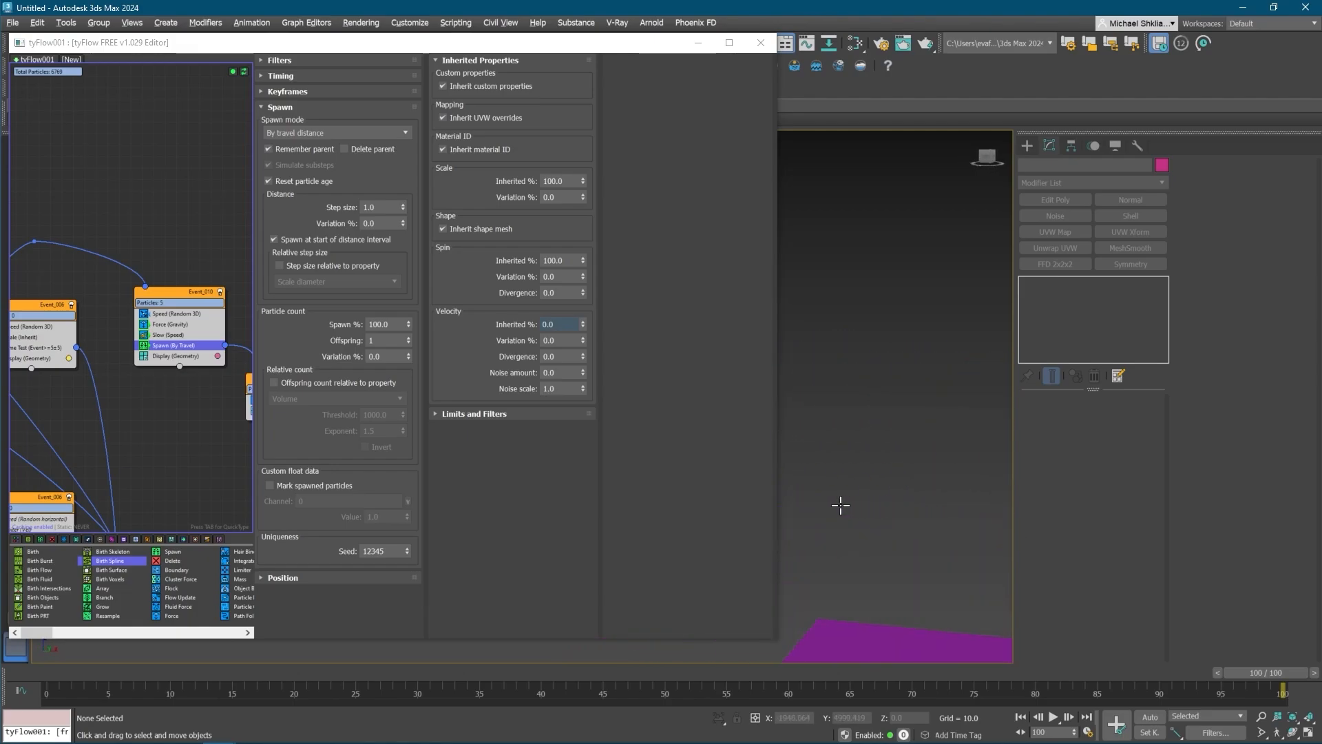
{"action": "middle_click_drag", "start_coordinate": [979, 546], "coordinate": [764, 461]}
{"action": "scroll", "coordinate": [871, 466], "scroll_direction": "down", "scroll_amount": 3}
{"action": "middle_click_drag", "start_coordinate": [839, 481], "coordinate": [825, 463]}
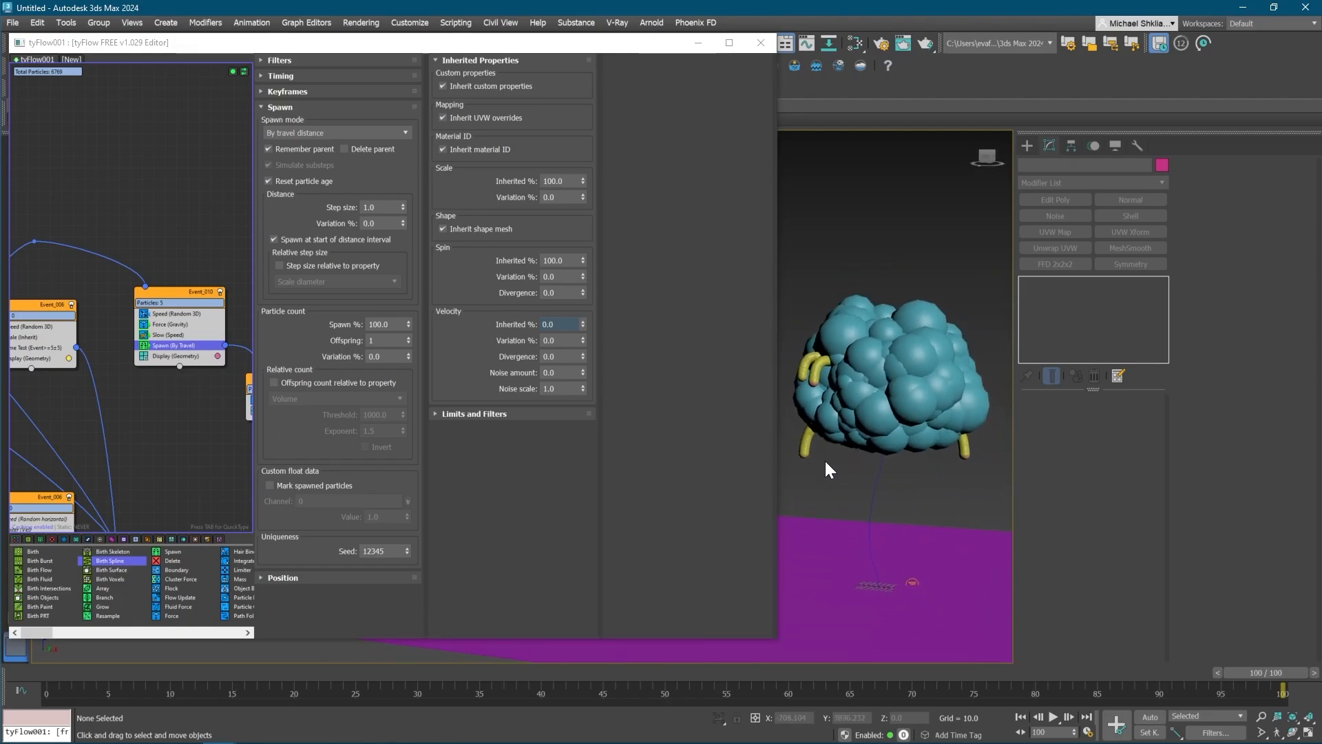
- Tune the travel-distance step size of Event_010's Spawn operator through 2 and 3, settling on 5
{"action": "middle_click_drag", "start_coordinate": [89, 361], "coordinate": [45, 339]}
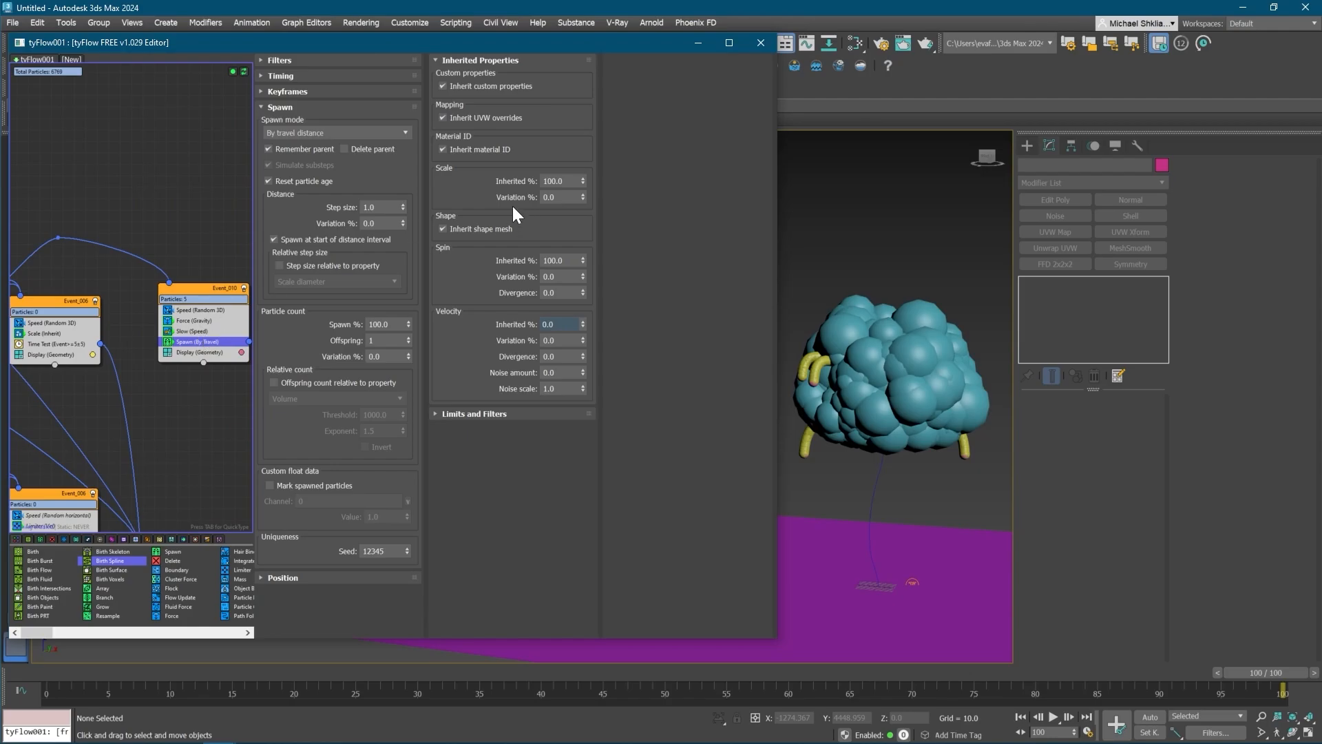
{"action": "type", "text": "2"}
{"action": "key", "text": "Return"}
{"action": "type", "text": "3"}
{"action": "key", "text": "Return"}
{"action": "left_click_drag", "start_coordinate": [1006, 678], "coordinate": [691, 644]}
{"action": "left_click_drag", "start_coordinate": [394, 207], "coordinate": [197, 199]}
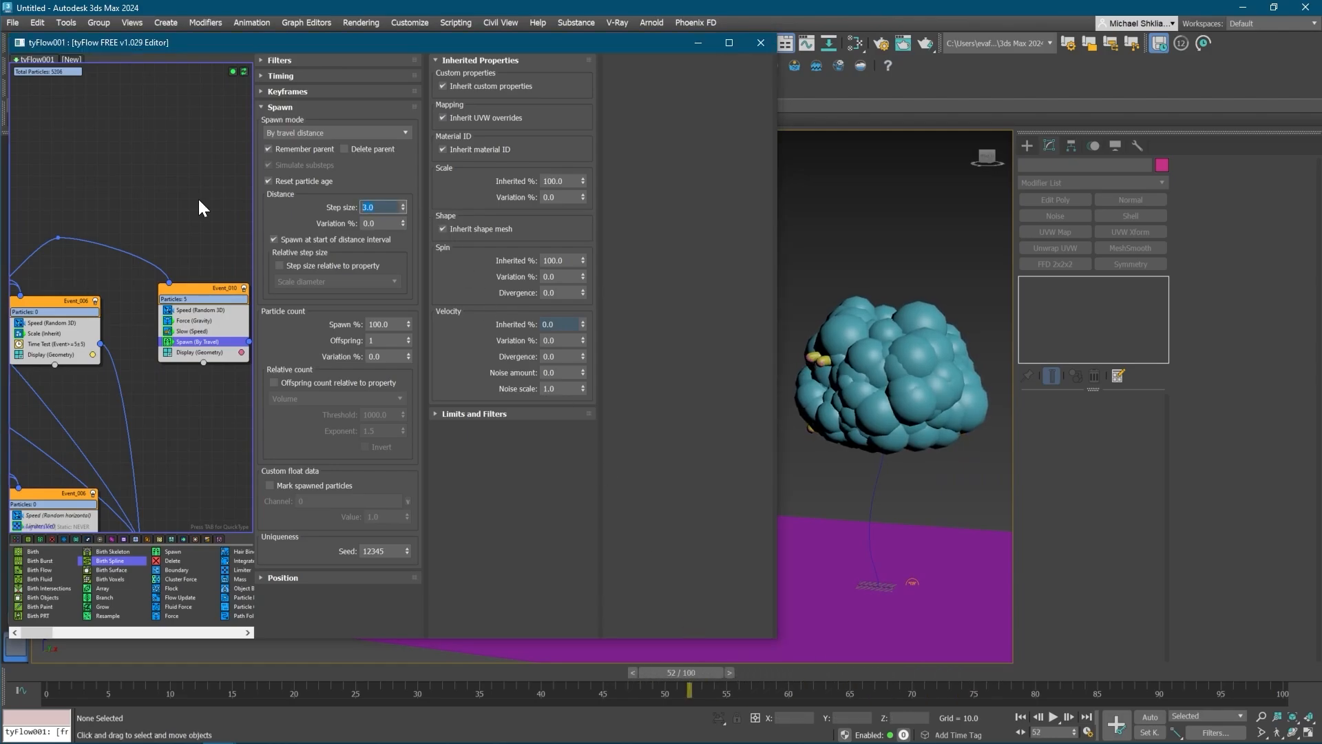
{"action": "type", "text": "5"}
{"action": "key", "text": "Return"}
- Go to frame 40 and set the magnitude of Event_010's Speed operator to 60
{"action": "left_click_drag", "start_coordinate": [687, 675], "coordinate": [541, 675]}
{"action": "middle_click_drag", "start_coordinate": [189, 321], "coordinate": [171, 324]}
{"action": "left_click", "coordinate": [214, 307]}
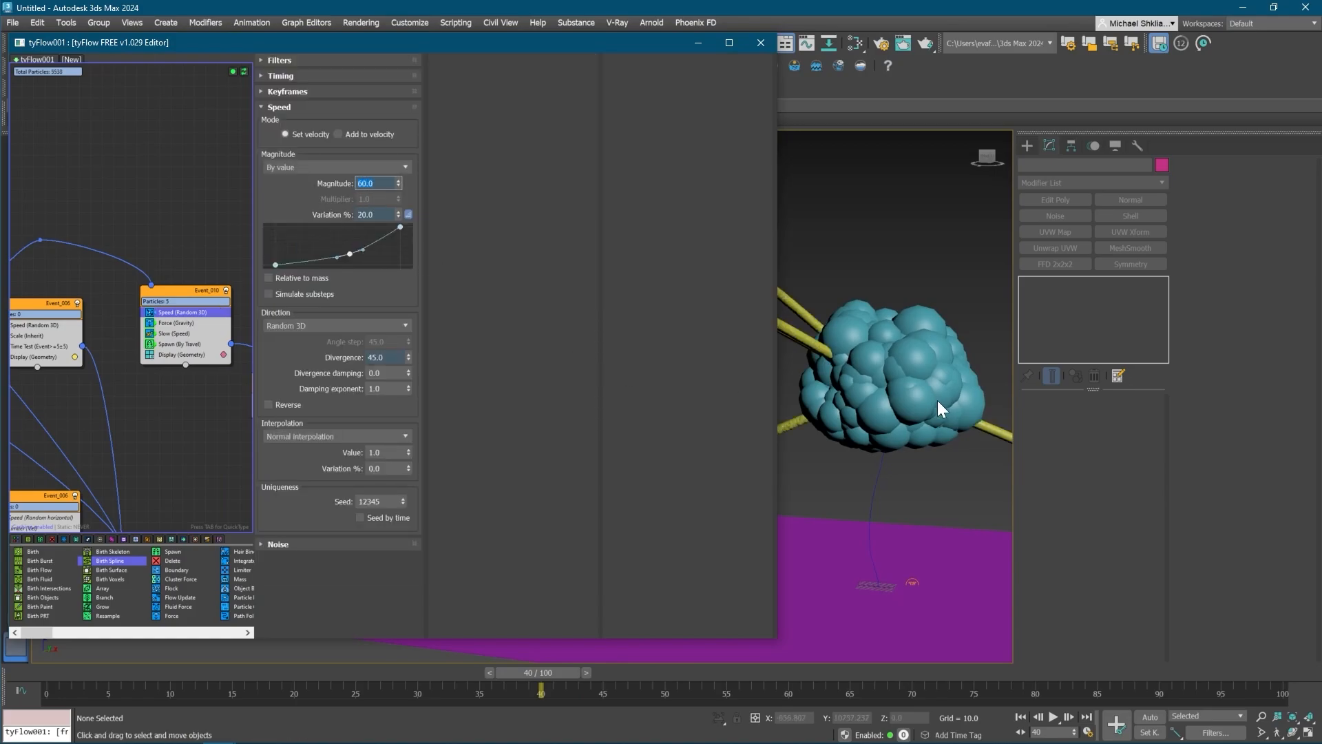
- Set the magnitude of Event_010's Speed operator to 40 and scrub back to about frame 36 to check the trails
{"action": "type", "text": "40"}
{"action": "key", "text": "Return"}
{"action": "scroll", "coordinate": [909, 410], "scroll_direction": "down", "scroll_amount": 3}
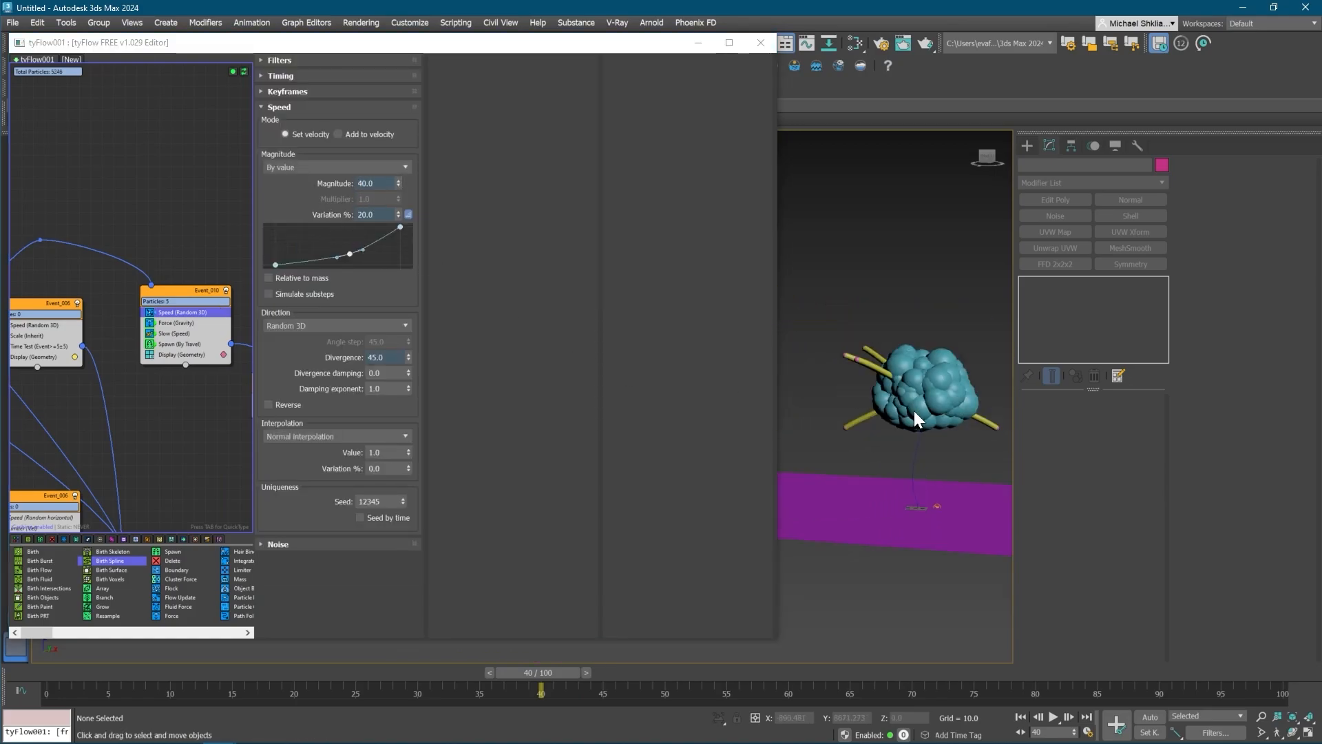
{"action": "left_click_drag", "start_coordinate": [539, 672], "coordinate": [466, 678]}
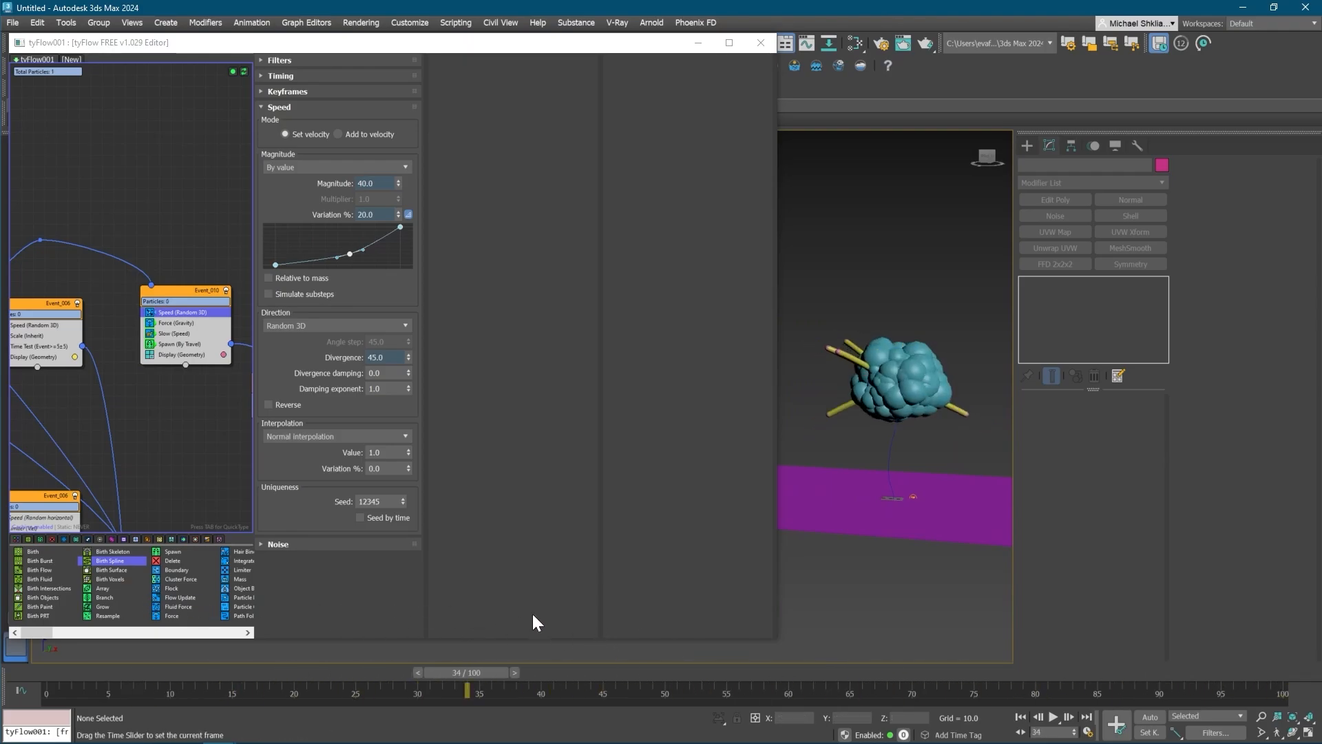
{"action": "left_click_drag", "start_coordinate": [536, 623], "coordinate": [488, 606]}
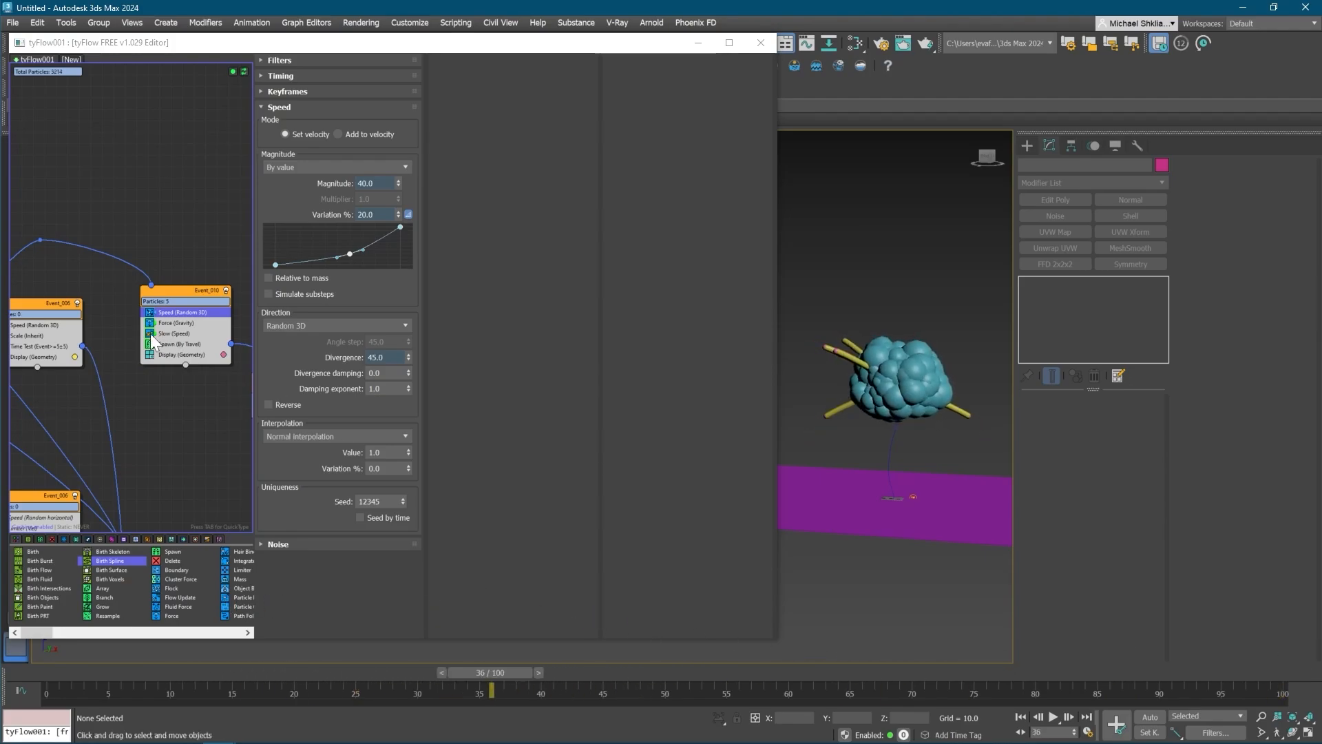
- Disable Event_010's Slow operator and tune its Speed magnitude to 20 and then 15, checking at frame 40
{"action": "left_click", "coordinate": [150, 333]}
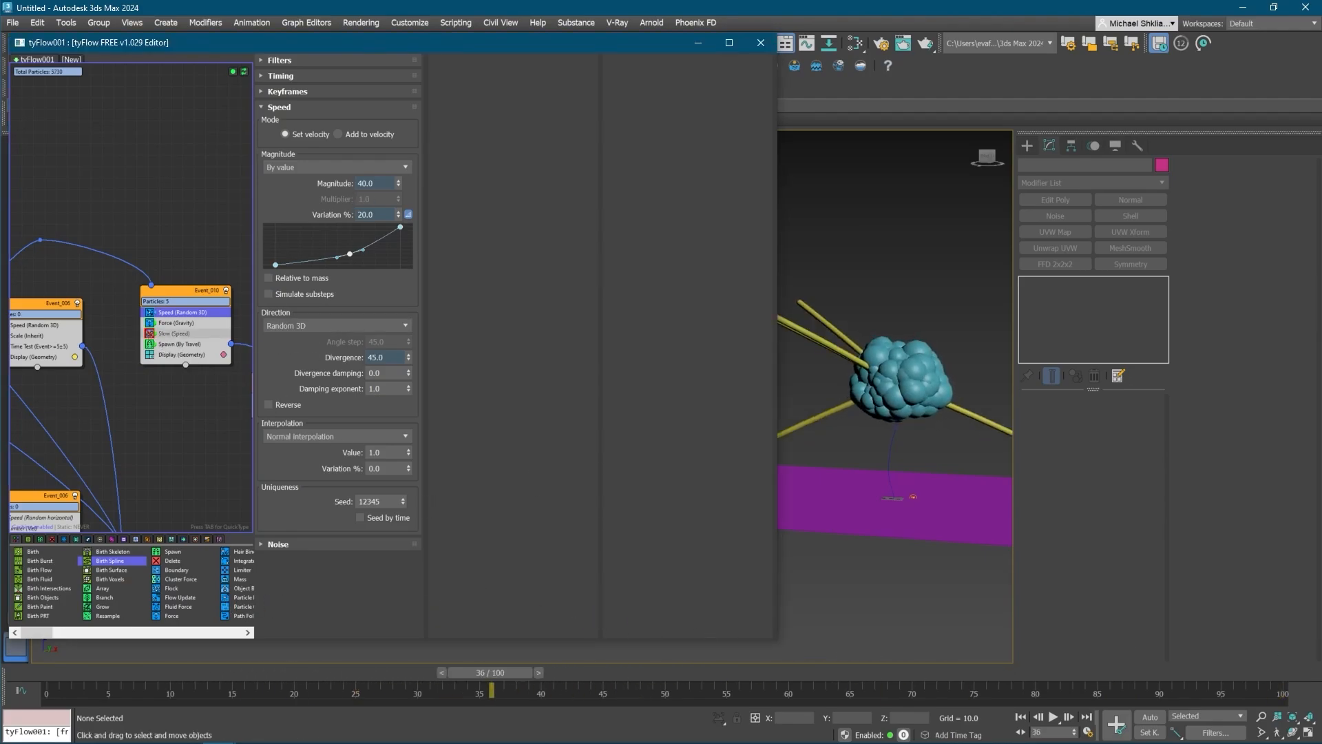
{"action": "left_click_drag", "start_coordinate": [383, 184], "coordinate": [200, 176]}
{"action": "type", "text": "20"}
{"action": "key", "text": "Return"}
{"action": "left_click_drag", "start_coordinate": [494, 669], "coordinate": [555, 619]}
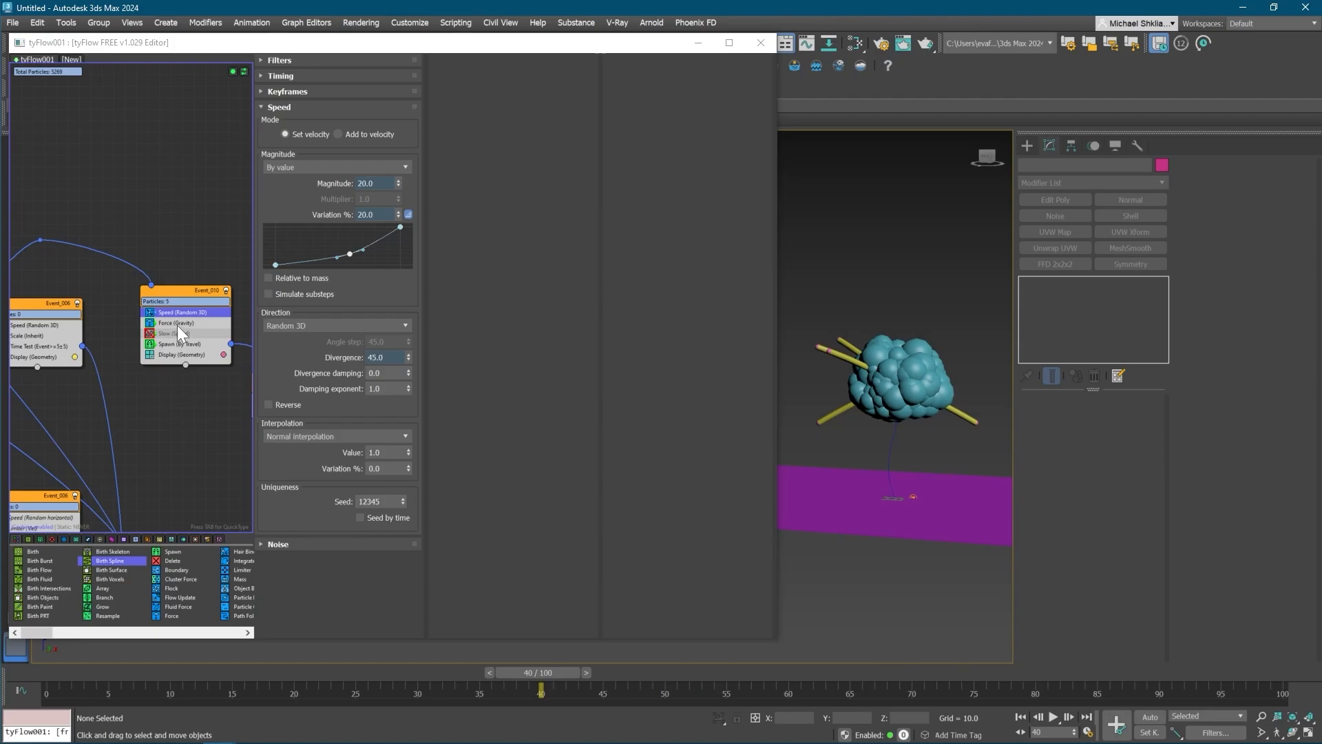
{"action": "left_click_drag", "start_coordinate": [383, 183], "coordinate": [248, 179]}
{"action": "type", "text": "15"}
{"action": "key", "text": "Return"}
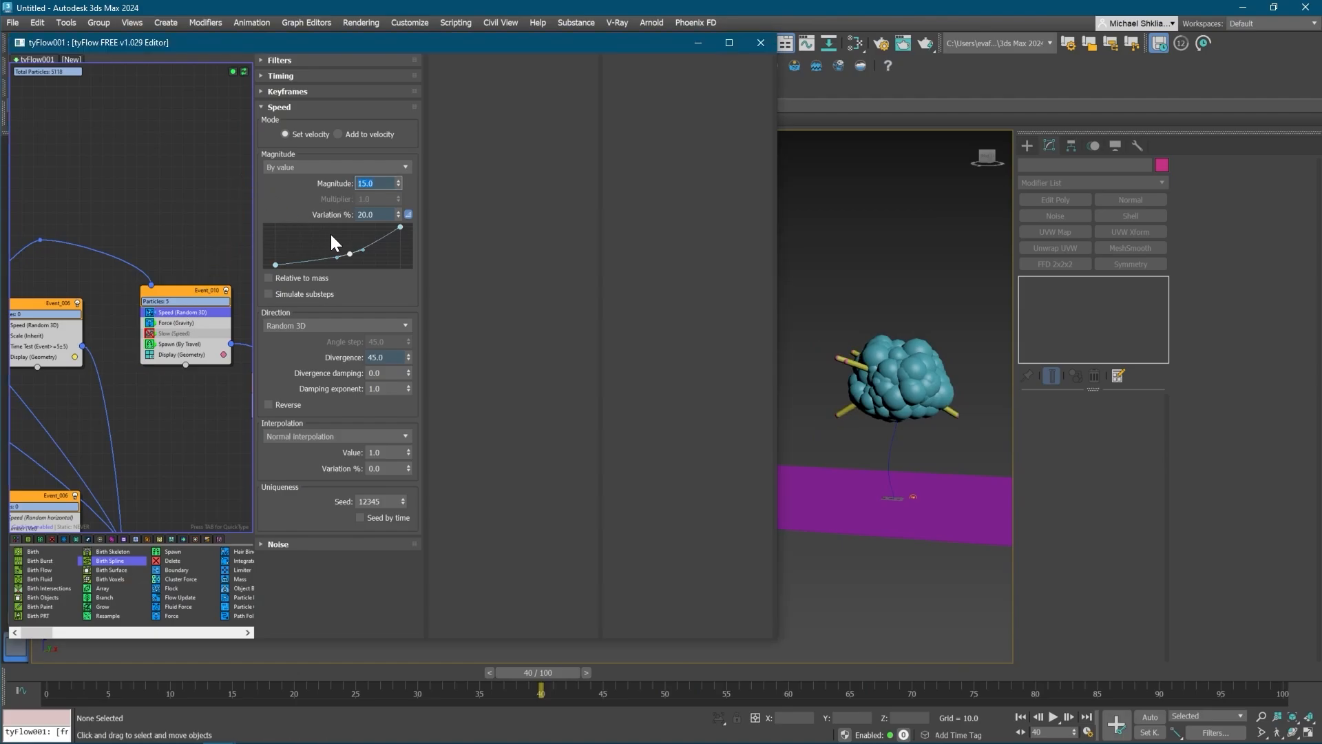
- At frame 100, tune the travel-distance step size of Event_010's Spawn operator through 10 and 15, settling on 10
{"action": "left_click_drag", "start_coordinate": [539, 672], "coordinate": [1273, 637]}
{"action": "scroll", "coordinate": [977, 457], "scroll_direction": "down", "scroll_amount": 3}
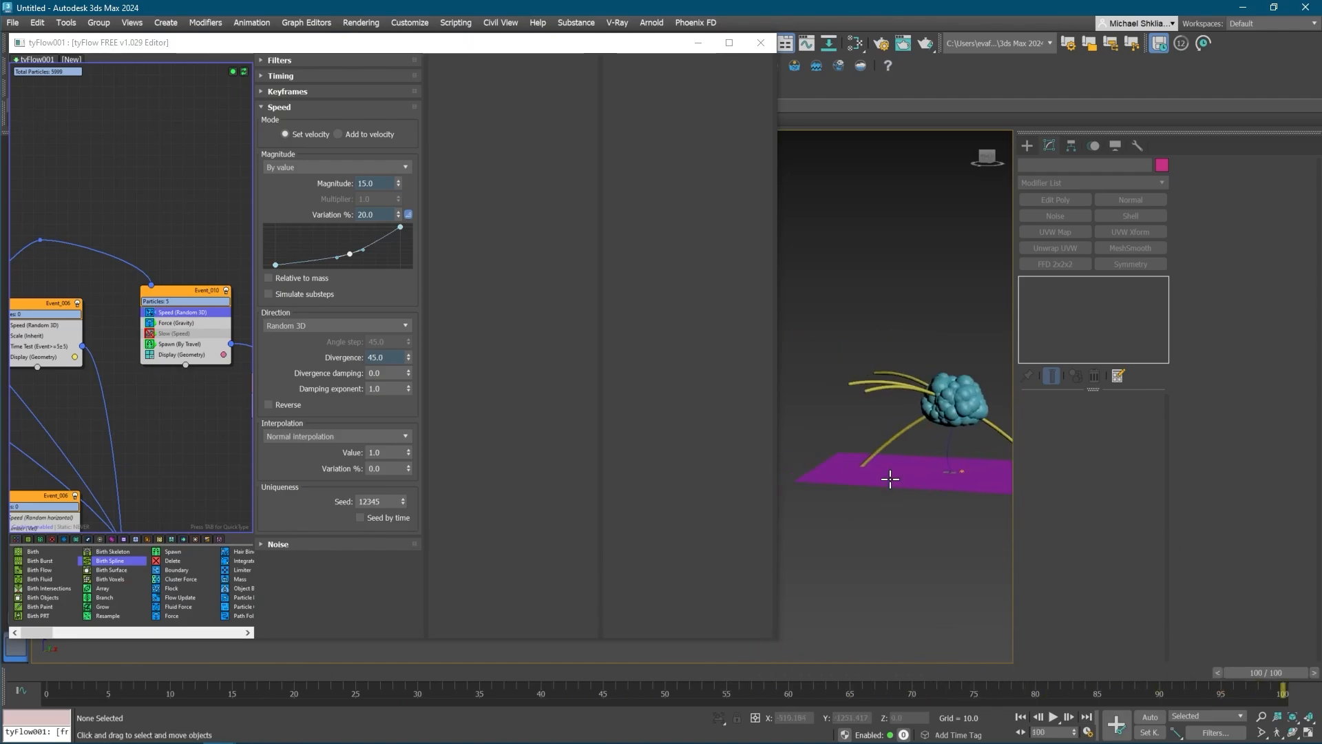
{"action": "scroll", "coordinate": [875, 471], "scroll_direction": "up", "scroll_amount": 5}
{"action": "middle_click_drag", "start_coordinate": [880, 442], "coordinate": [825, 475]}
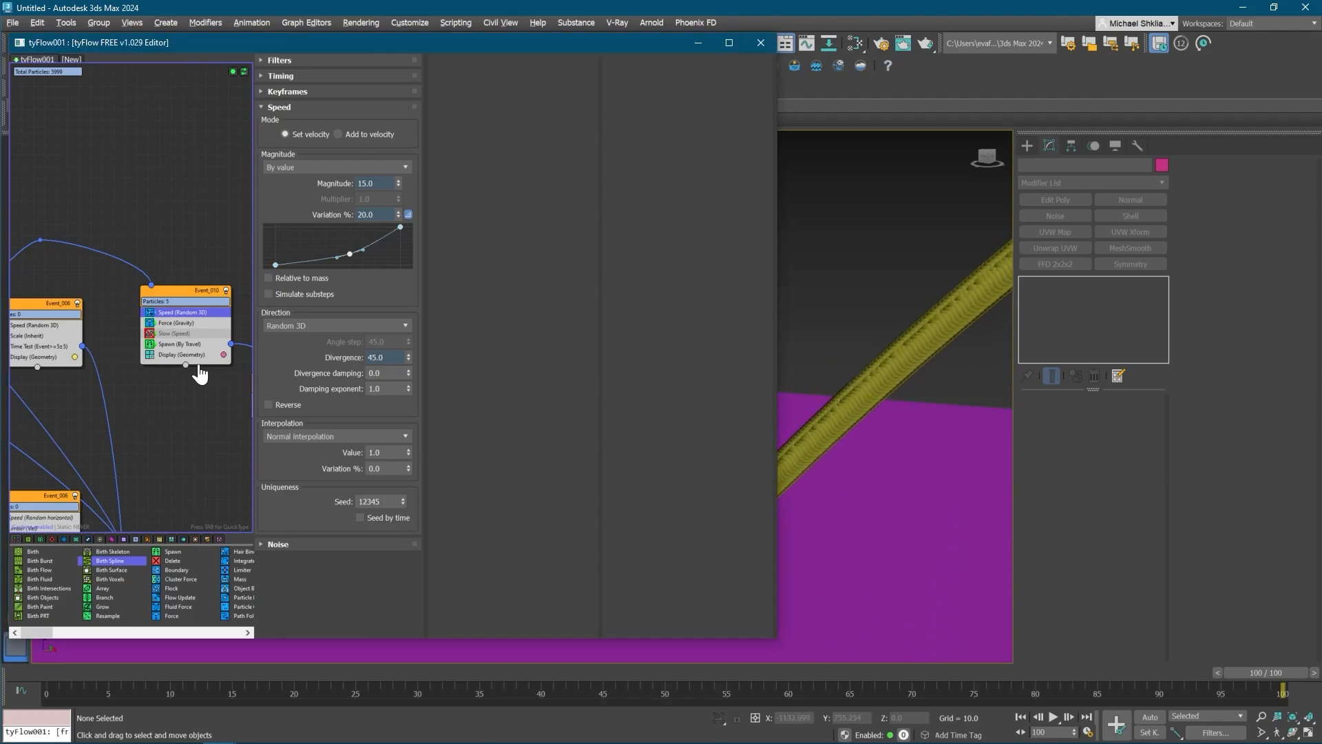
{"action": "middle_click_drag", "start_coordinate": [197, 369], "coordinate": [104, 354]}
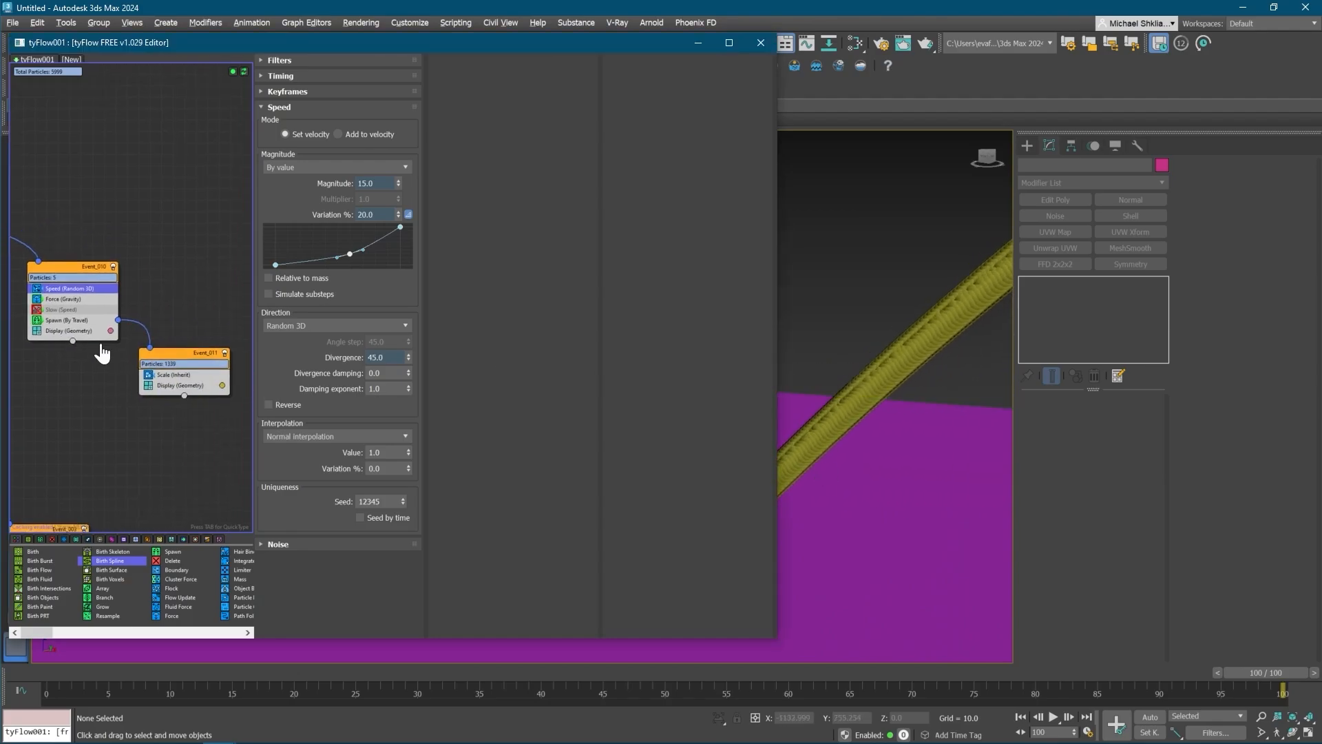
{"action": "left_click", "coordinate": [62, 319]}
{"action": "type", "text": "10"}
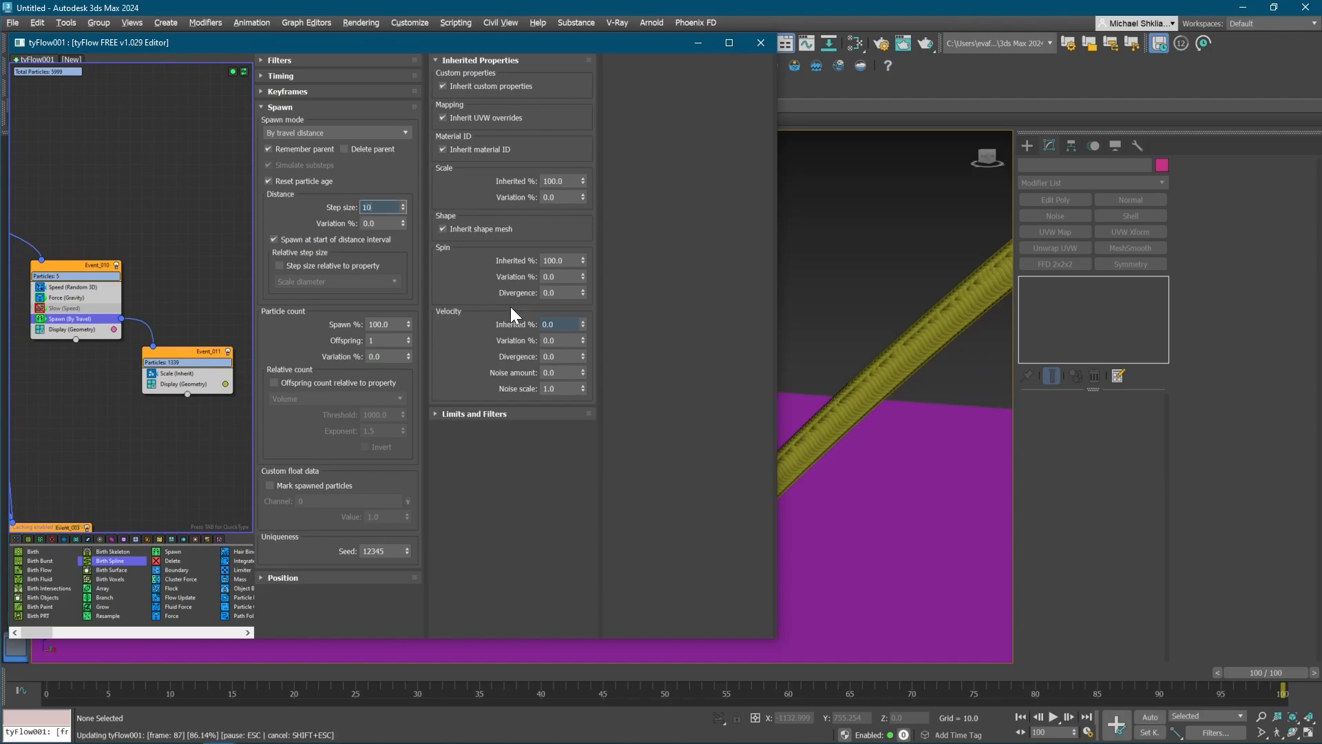
{"action": "key", "text": "Return"}
{"action": "type", "text": "10"}
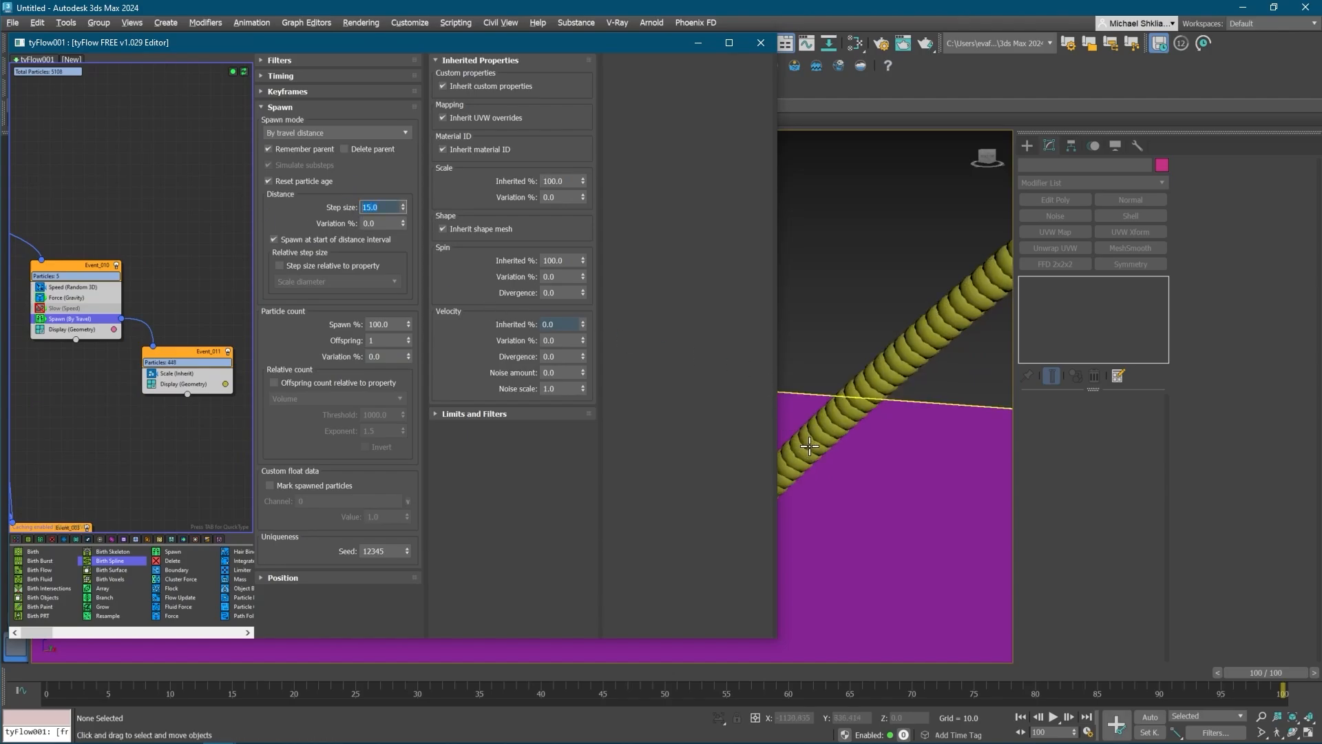
{"action": "scroll", "coordinate": [835, 475], "scroll_direction": "down", "scroll_amount": 6}
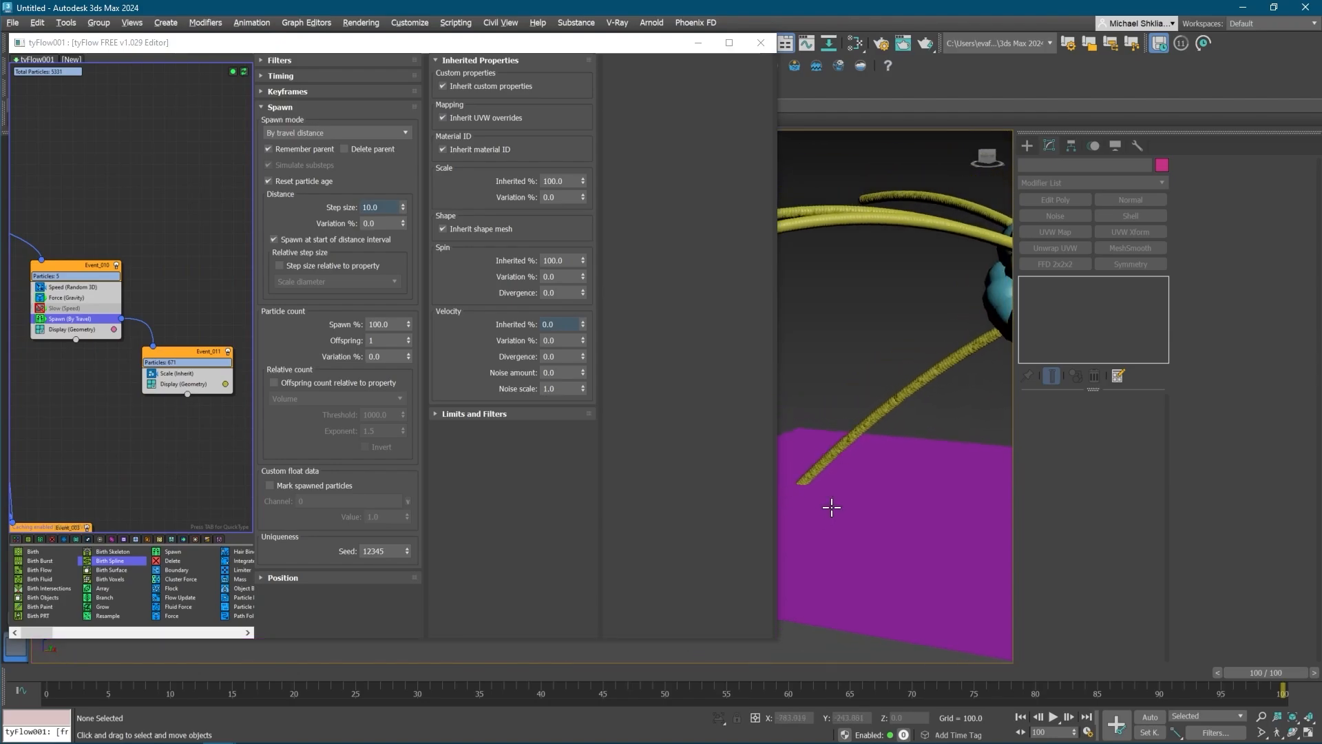
{"action": "middle_click_drag", "start_coordinate": [832, 508], "coordinate": [916, 490], "text": "alt"}
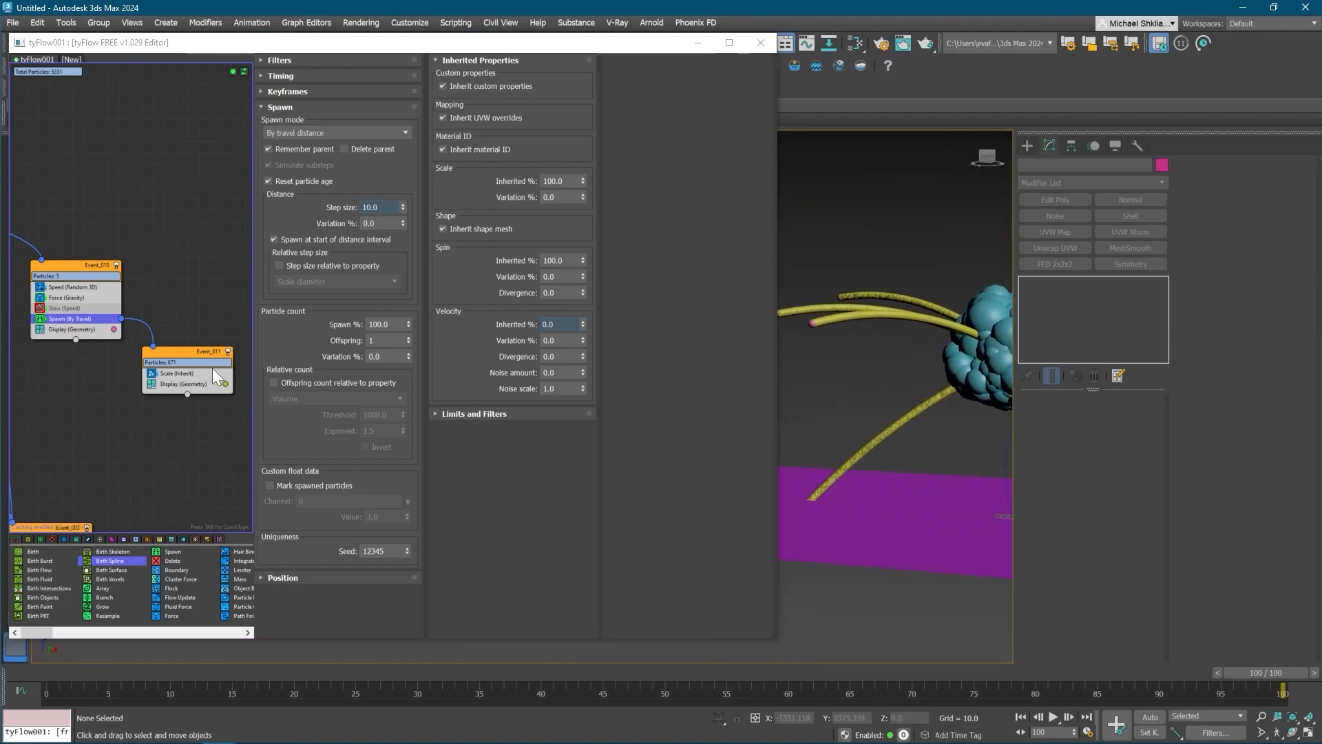
- Set the X, Y and Z values of Event_011's Scale operator to 50%
{"action": "left_click", "coordinate": [183, 361]}
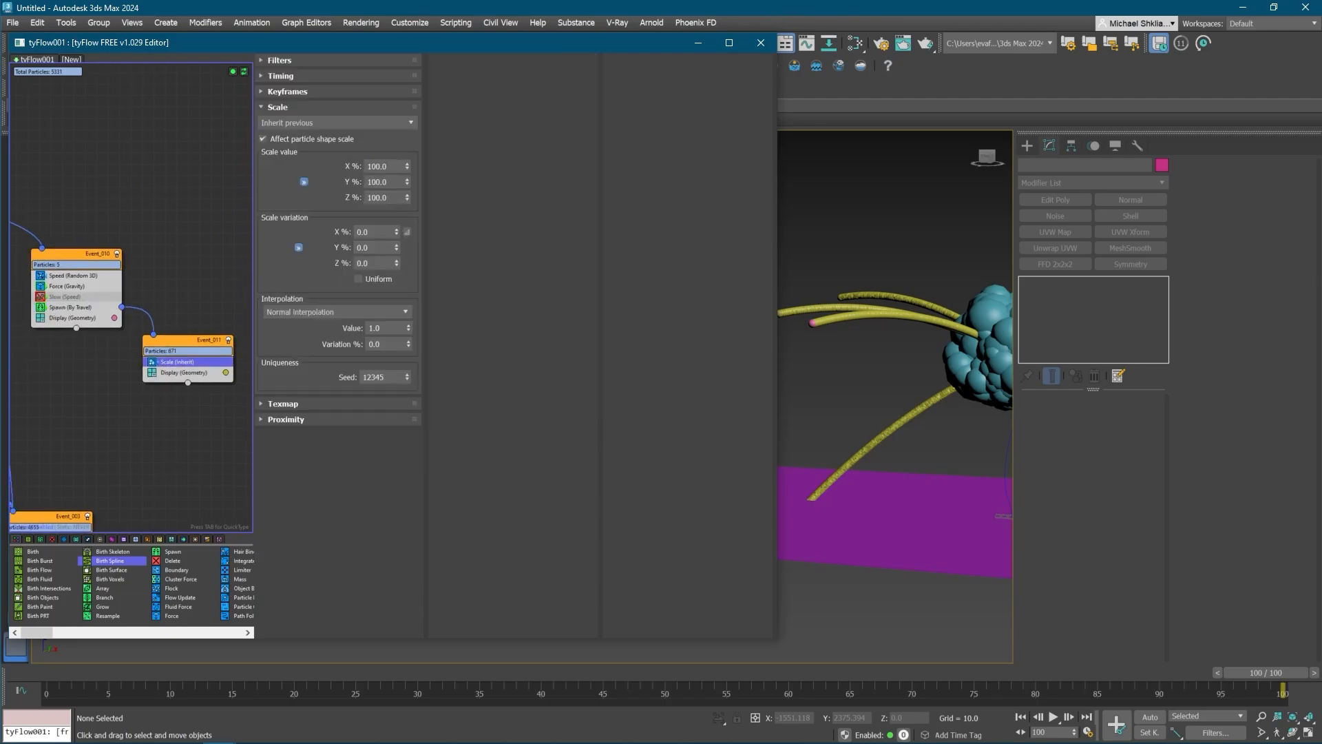
{"action": "key", "text": "Return"}
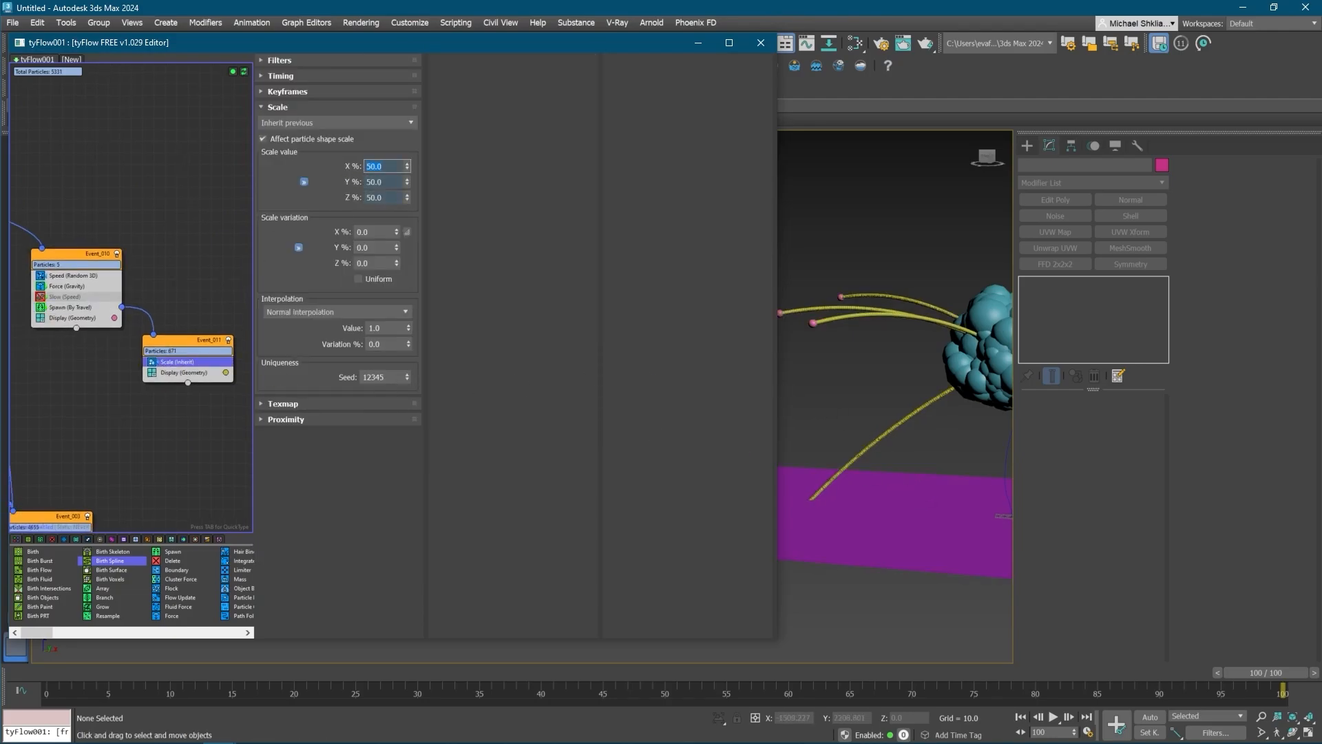
- Add a Scale operator at the start of Event_010 and delete the Scale operator from Event_011
{"action": "middle_click_drag", "start_coordinate": [135, 336], "coordinate": [150, 338]}
{"action": "middle_click_drag", "start_coordinate": [84, 270], "coordinate": [94, 274]}
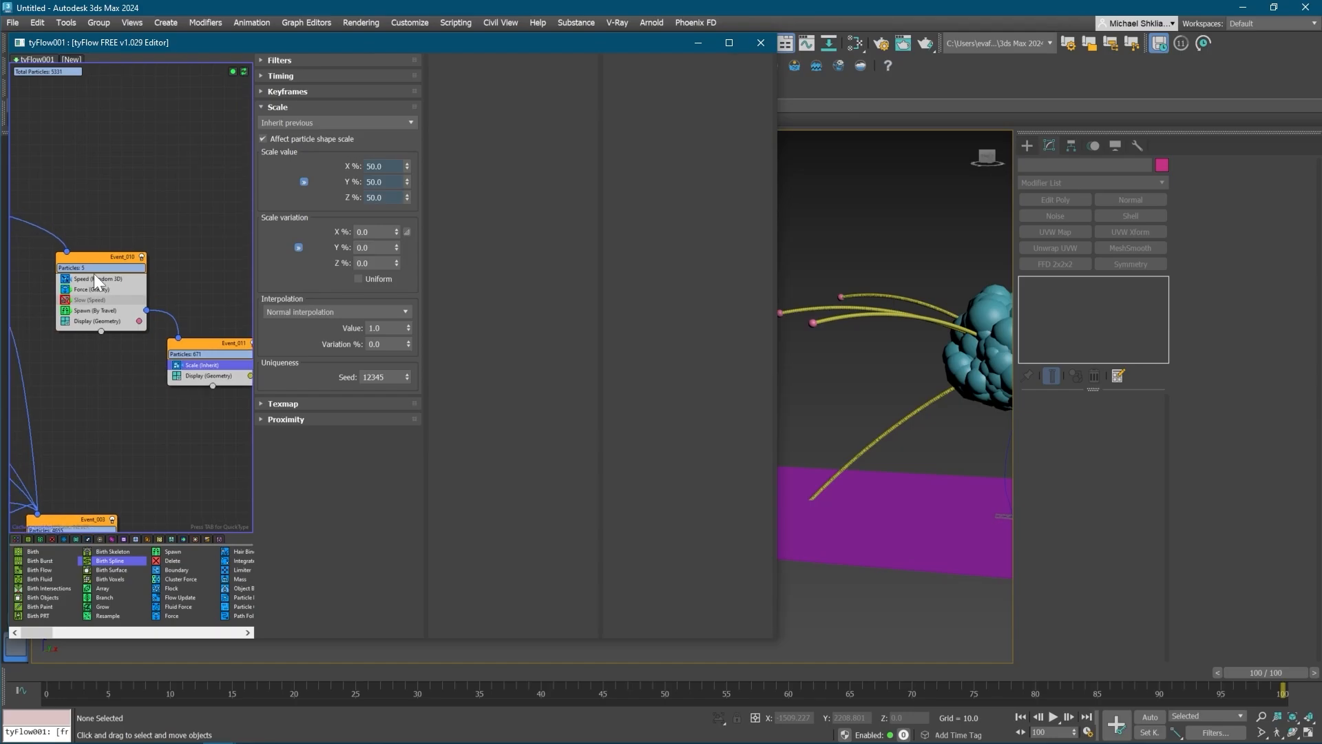
{"action": "key", "text": "Tab"}
{"action": "type", "text": "sca"}
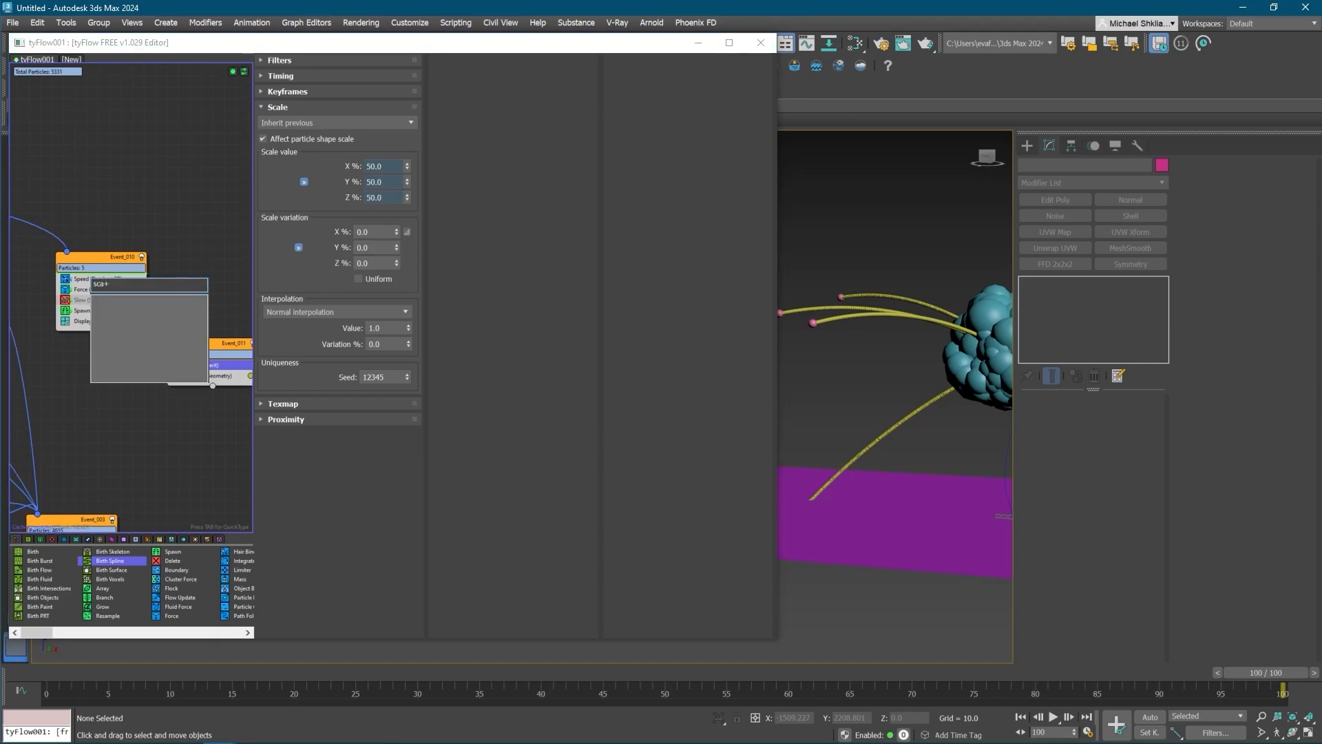
{"action": "key", "text": "Return"}
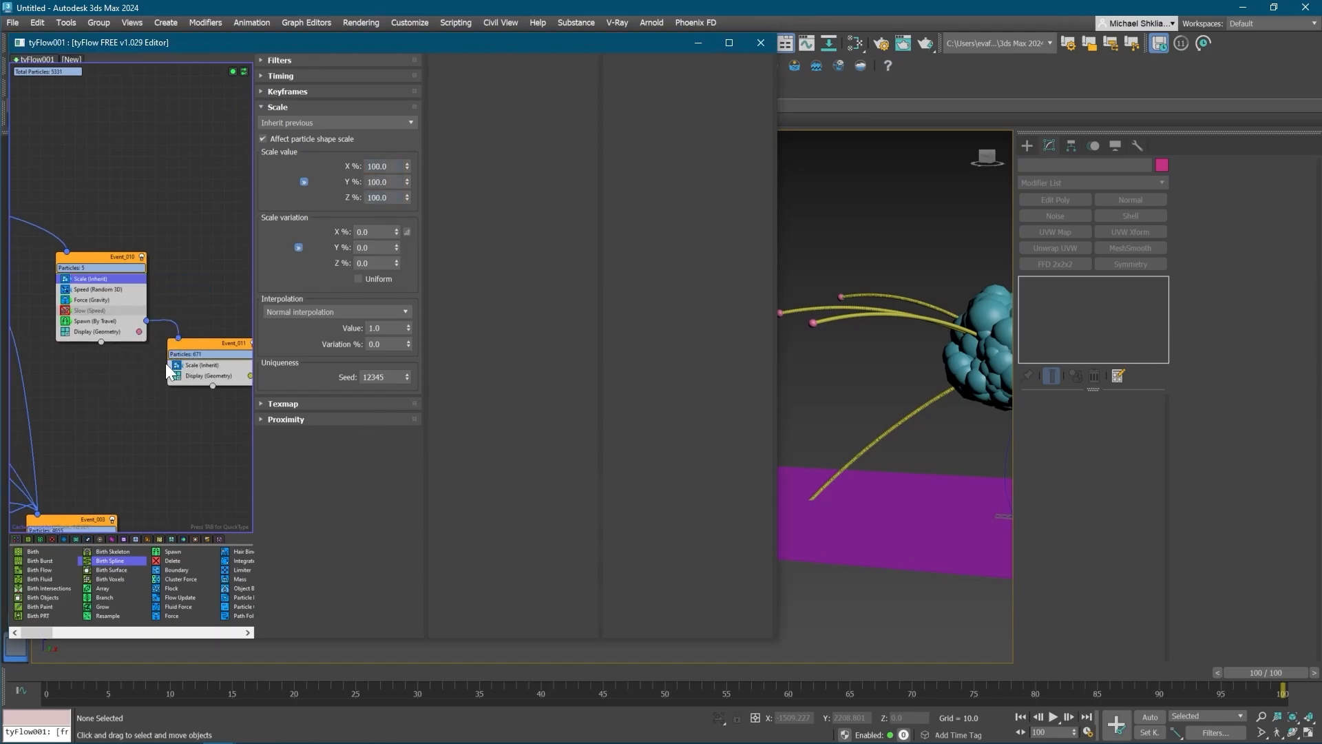
{"action": "key", "text": "Delete"}
- Set the X, Y and Z values of Event_010's Scale operator to 50% and play the animation from frame 0
{"action": "left_click", "coordinate": [96, 279]}
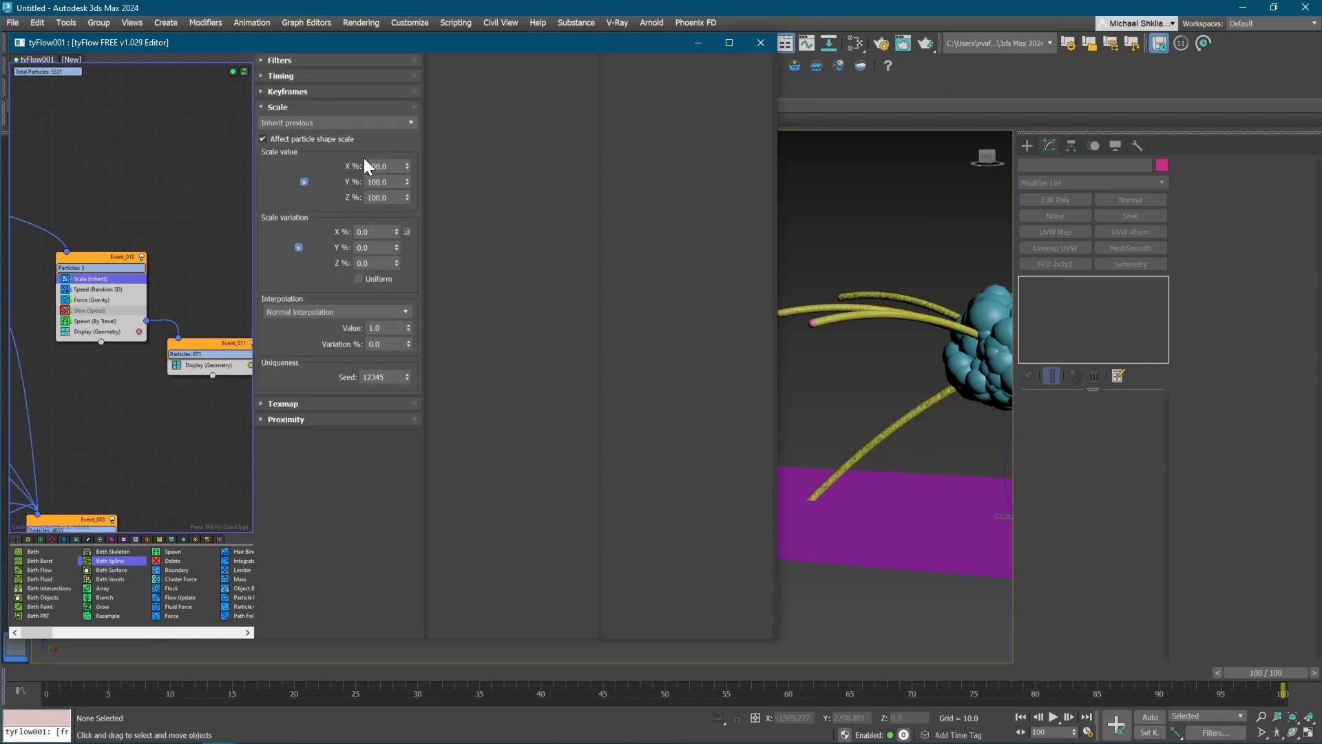
{"action": "type", "text": "50"}
{"action": "key", "text": "Return"}
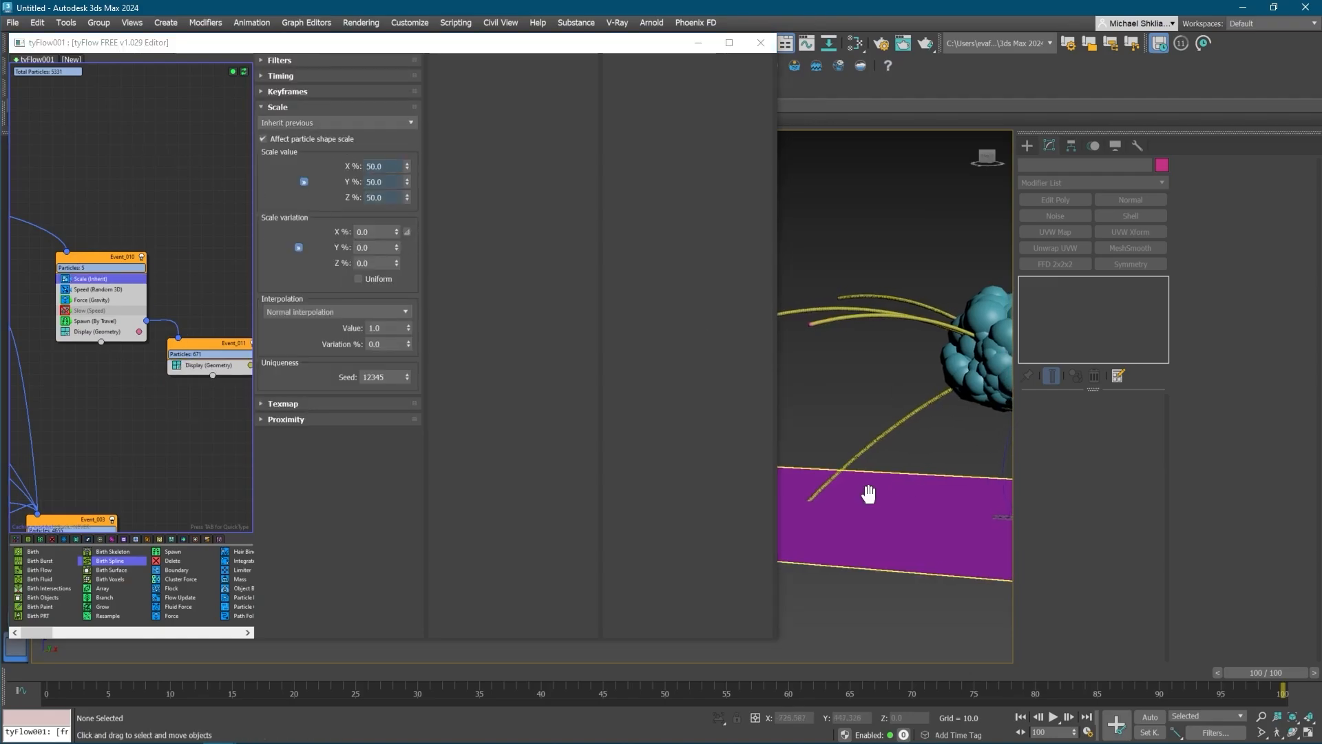
{"action": "mouse_move", "coordinate": [883, 500]}
{"action": "middle_mouse_down"}
{"action": "mouse_move", "coordinate": [836, 494]}
{"action": "mouse_move", "coordinate": [900, 495]}
{"action": "mouse_move", "coordinate": [874, 495]}
{"action": "mouse_move", "coordinate": [880, 483]}
{"action": "middle_mouse_up"}
{"action": "scroll", "coordinate": [918, 489], "scroll_direction": "down", "scroll_amount": 3}
{"action": "left_click_drag", "start_coordinate": [1272, 672], "coordinate": [62, 658]}
{"action": "middle_click_drag", "start_coordinate": [810, 448], "coordinate": [809, 473]}
{"action": "key", "text": "slash"}
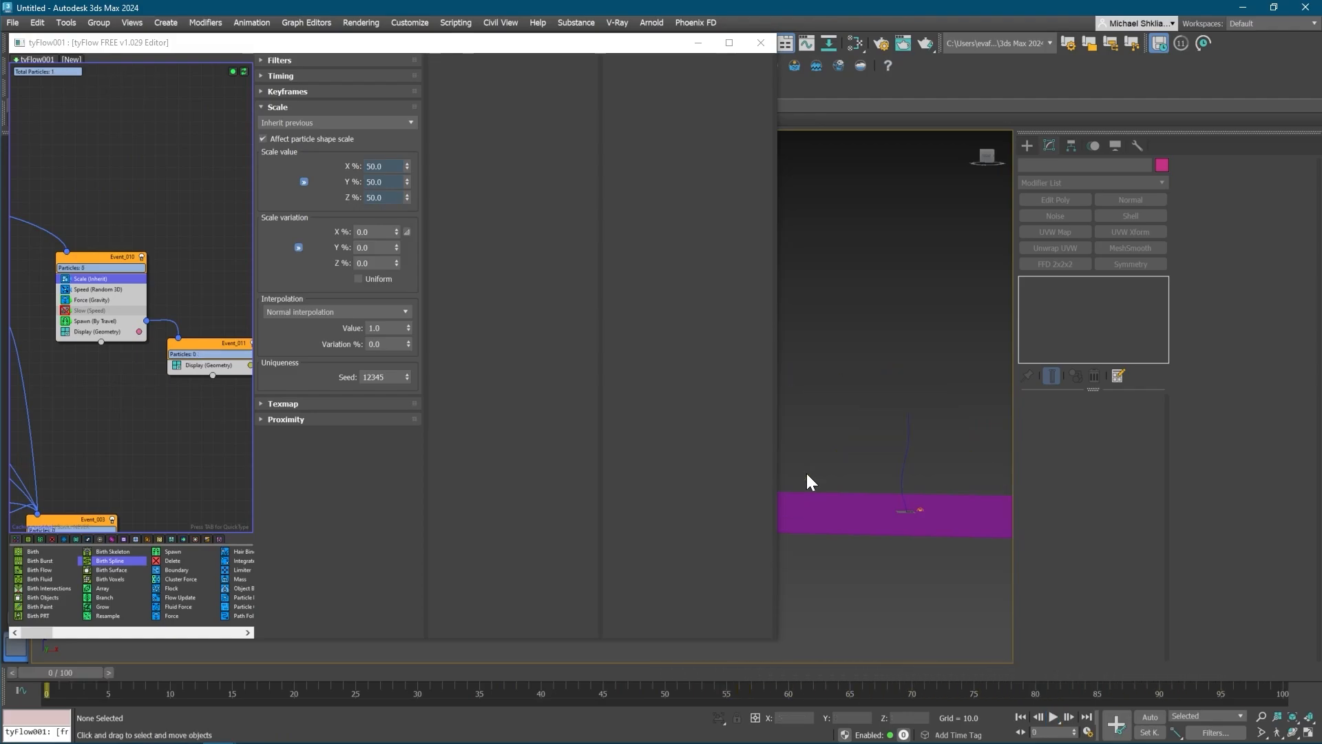
- Set the magnitude of Event_010's Speed operator to 25 and play the animation
{"action": "middle_click_drag", "start_coordinate": [70, 268], "coordinate": [91, 271]}
{"action": "left_click", "coordinate": [109, 290]}
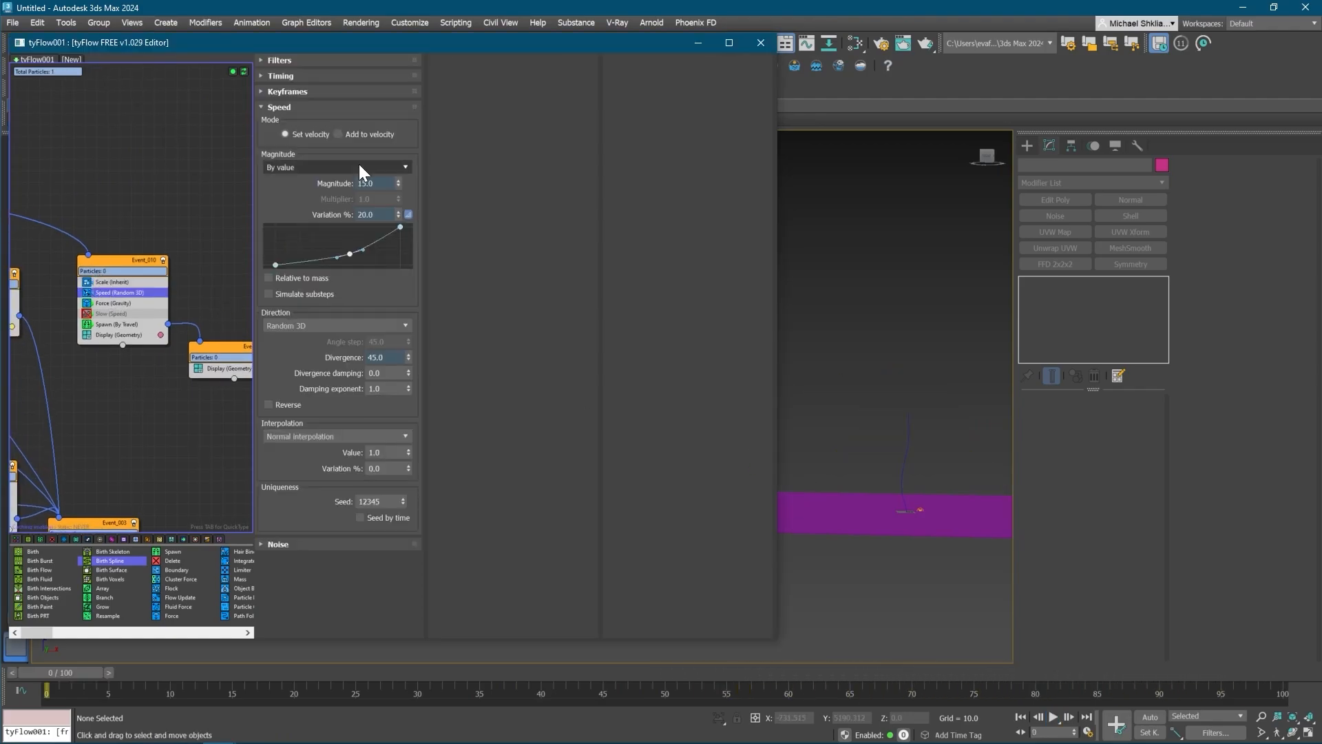
{"action": "left_click", "coordinate": [920, 382]}
{"action": "key", "text": "/"}
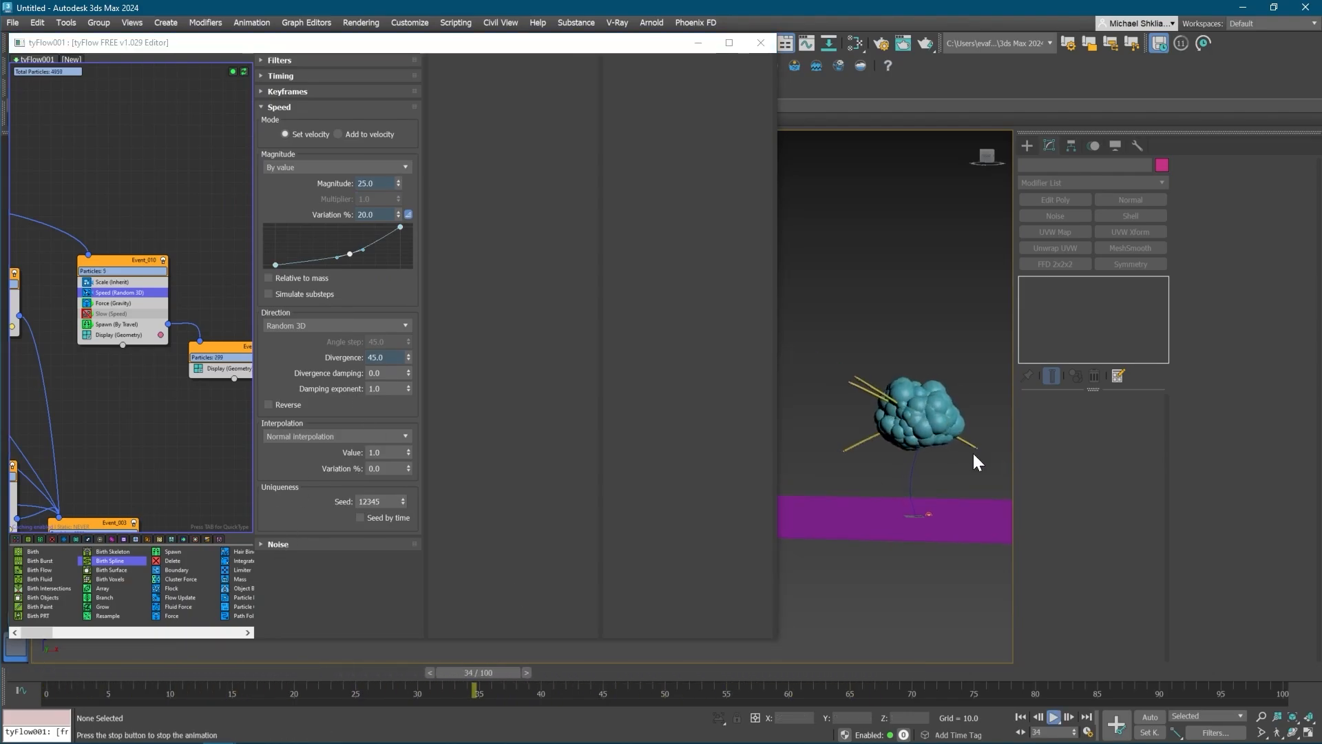
- Set the built-in gravity strength of Event_010's Force operator to -0.5 and play from frame 0 to about frame 53
{"action": "key", "text": "Home"}
{"action": "left_click", "coordinate": [103, 303]}
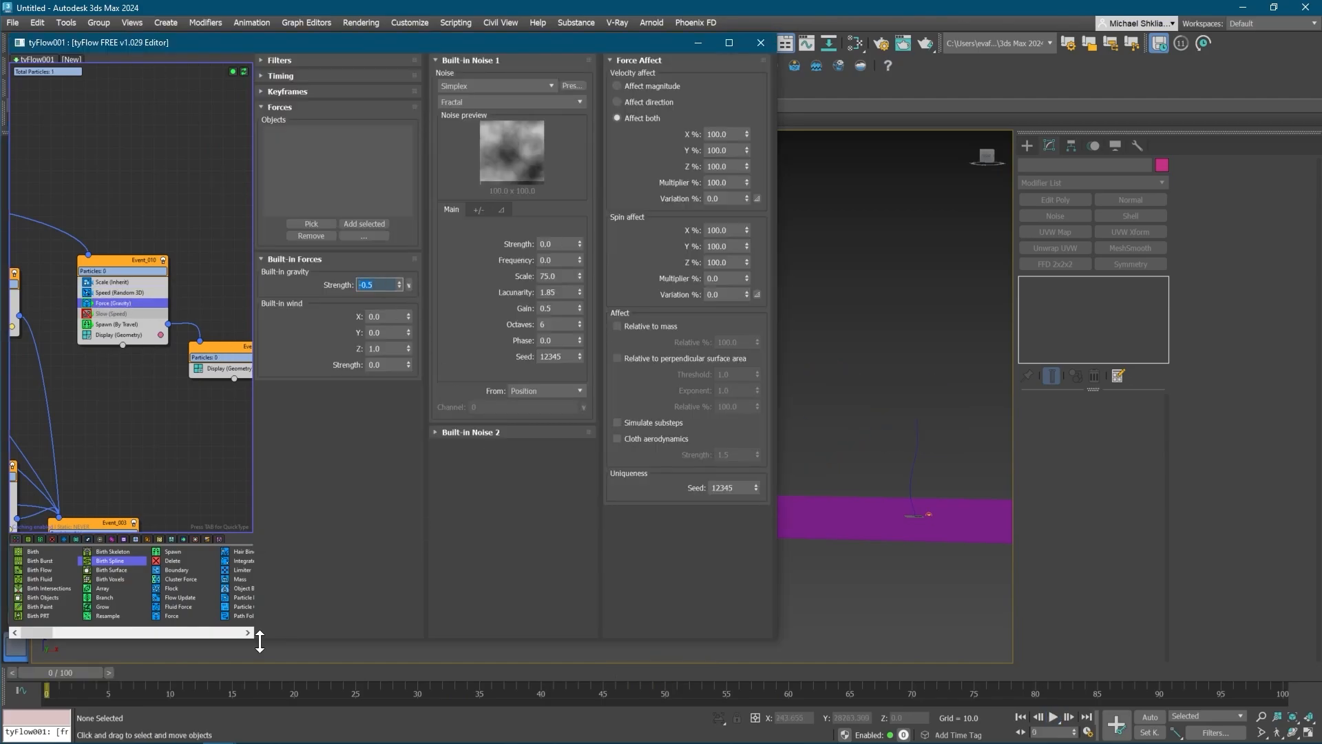
{"action": "left_click_drag", "start_coordinate": [76, 676], "coordinate": [14, 566]}
{"action": "key", "text": "slash"}
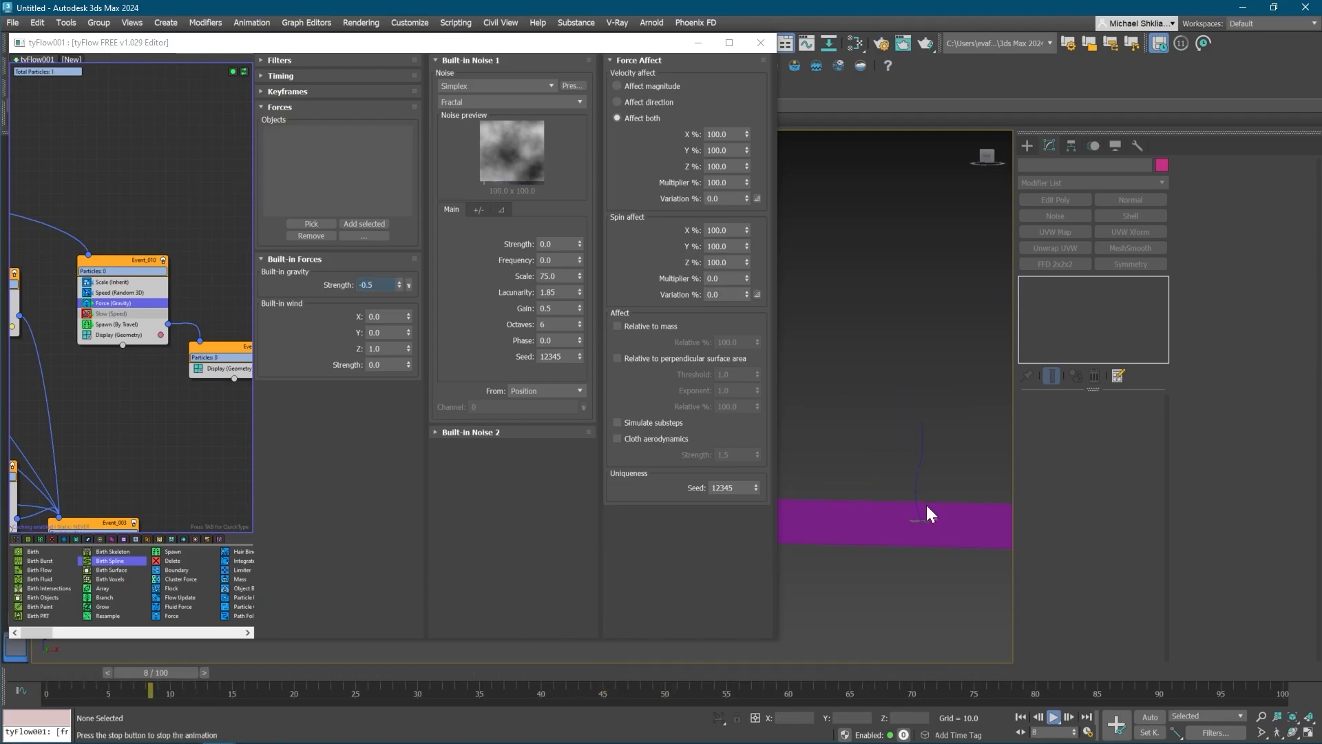
{"action": "key", "text": "slash"}
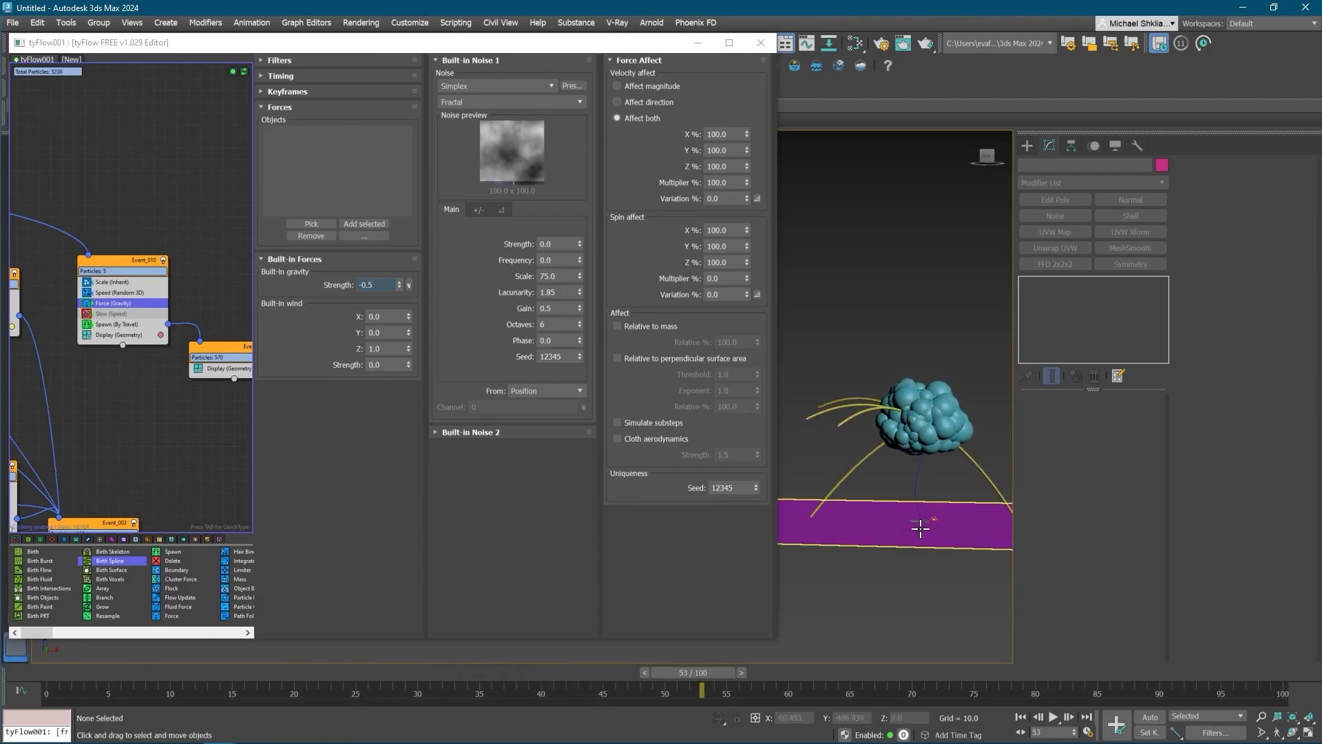
- Replay the explosion from frame 0 and examine the falling debris trails around the cloud from different angles
{"action": "middle_click_drag", "start_coordinate": [920, 501], "coordinate": [895, 524]}
{"action": "scroll", "coordinate": [902, 530], "scroll_direction": "up", "scroll_amount": 3}
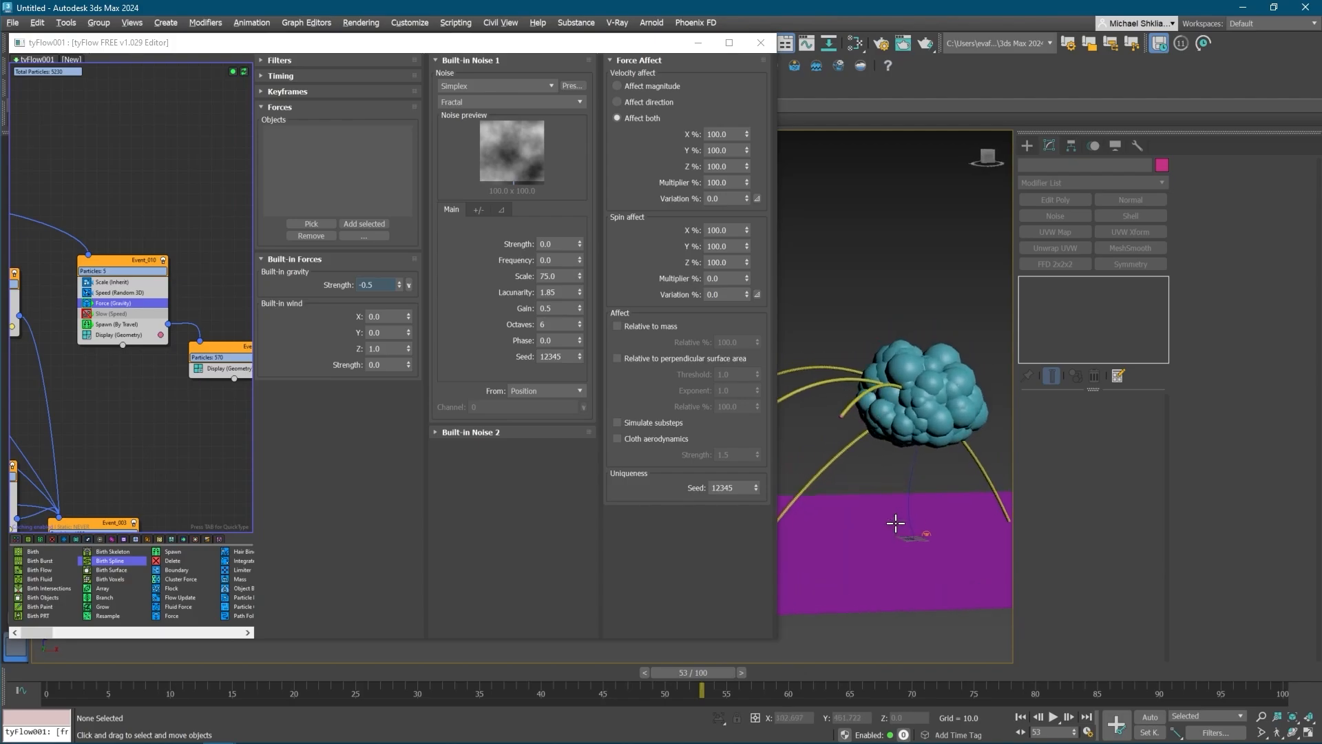
{"action": "left_click_drag", "start_coordinate": [639, 682], "coordinate": [41, 644]}
{"action": "middle_click_drag", "start_coordinate": [787, 527], "coordinate": [876, 553]}
{"action": "scroll", "coordinate": [878, 556], "scroll_direction": "down", "scroll_amount": 2}
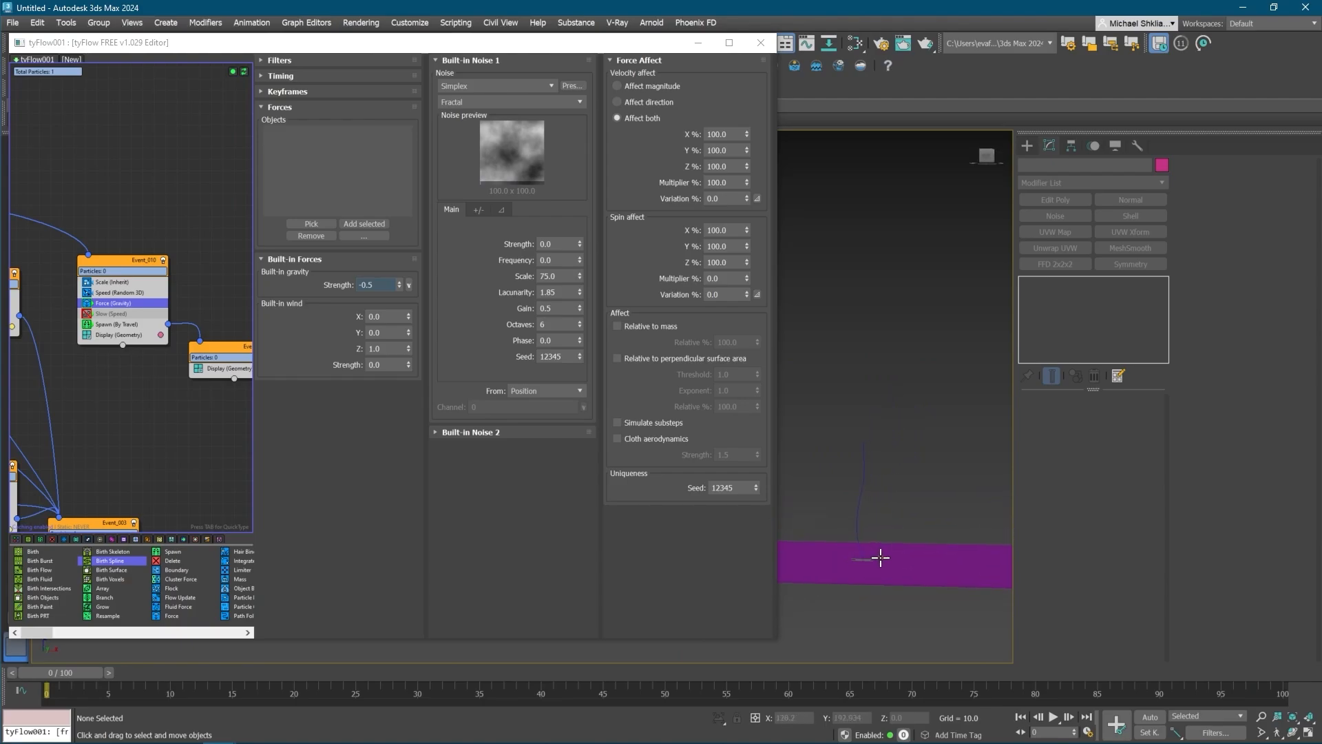
{"action": "key", "text": "slash"}
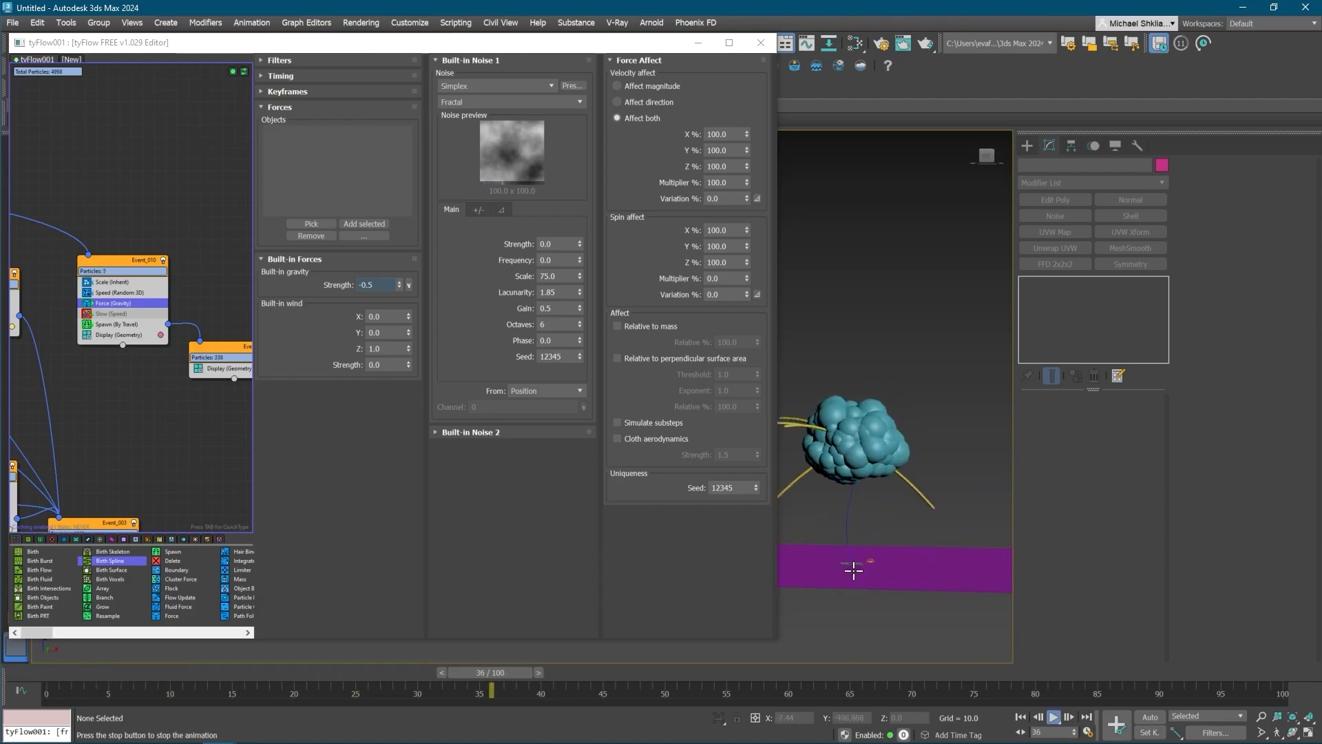
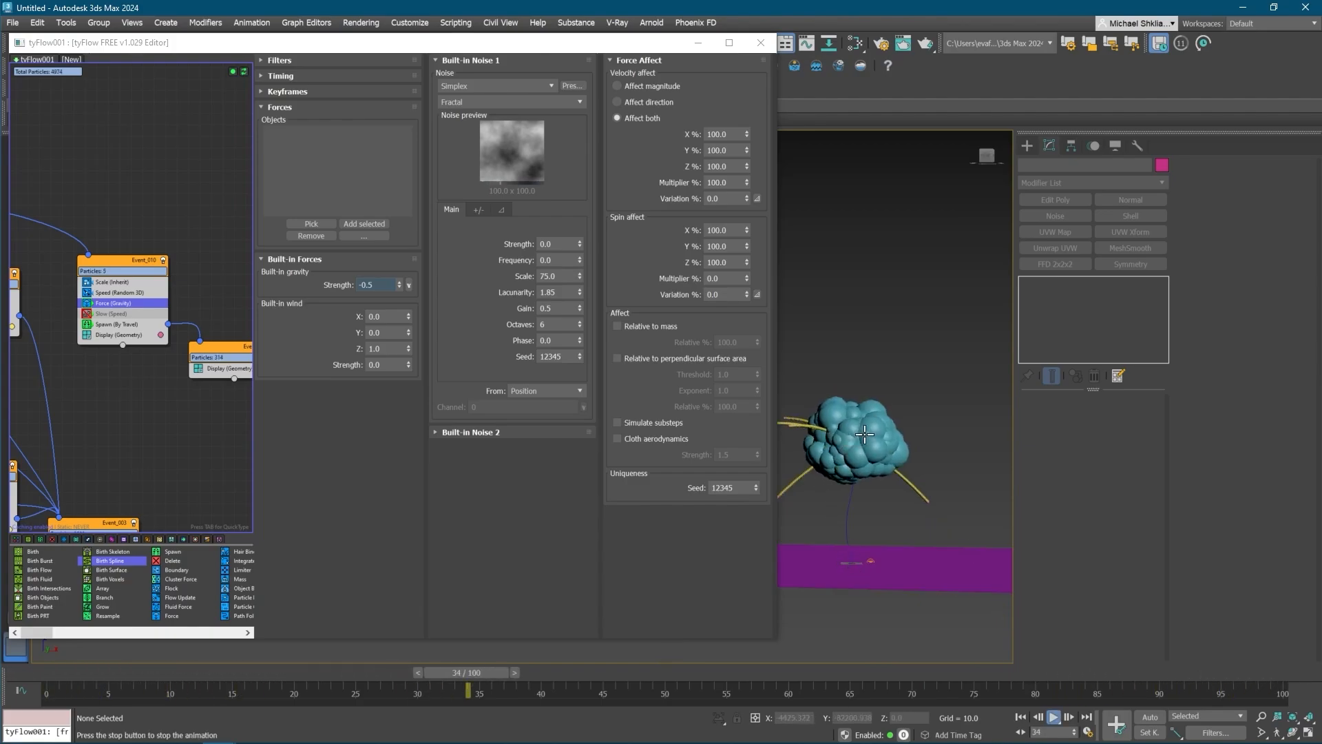
{"action": "middle_click_drag", "start_coordinate": [849, 455], "coordinate": [902, 541], "text": "alt"}
- Add a Collision operator to Event_011 above its Display operator
{"action": "left_click", "coordinate": [225, 383]}
{"action": "middle_click_drag", "start_coordinate": [225, 382], "coordinate": [162, 358]}
{"action": "key", "text": "Tab"}
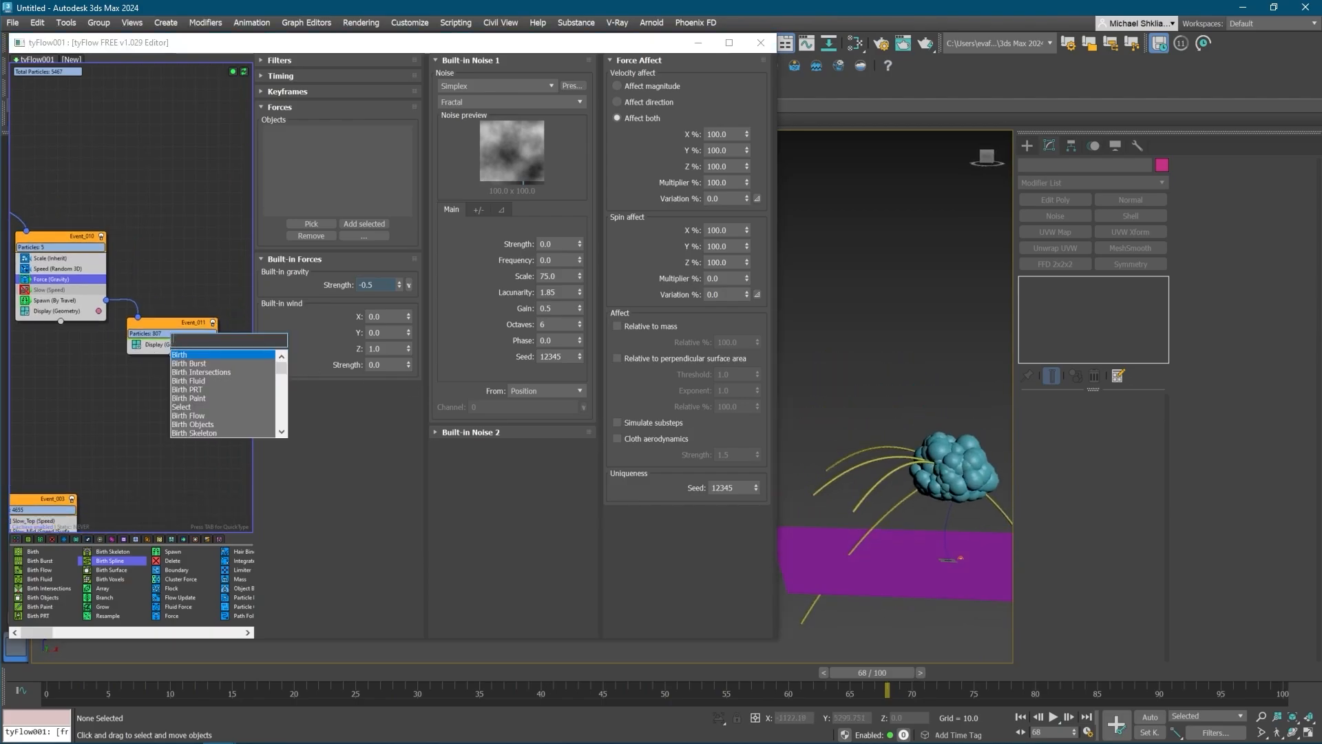
{"action": "type", "text": "coll"}
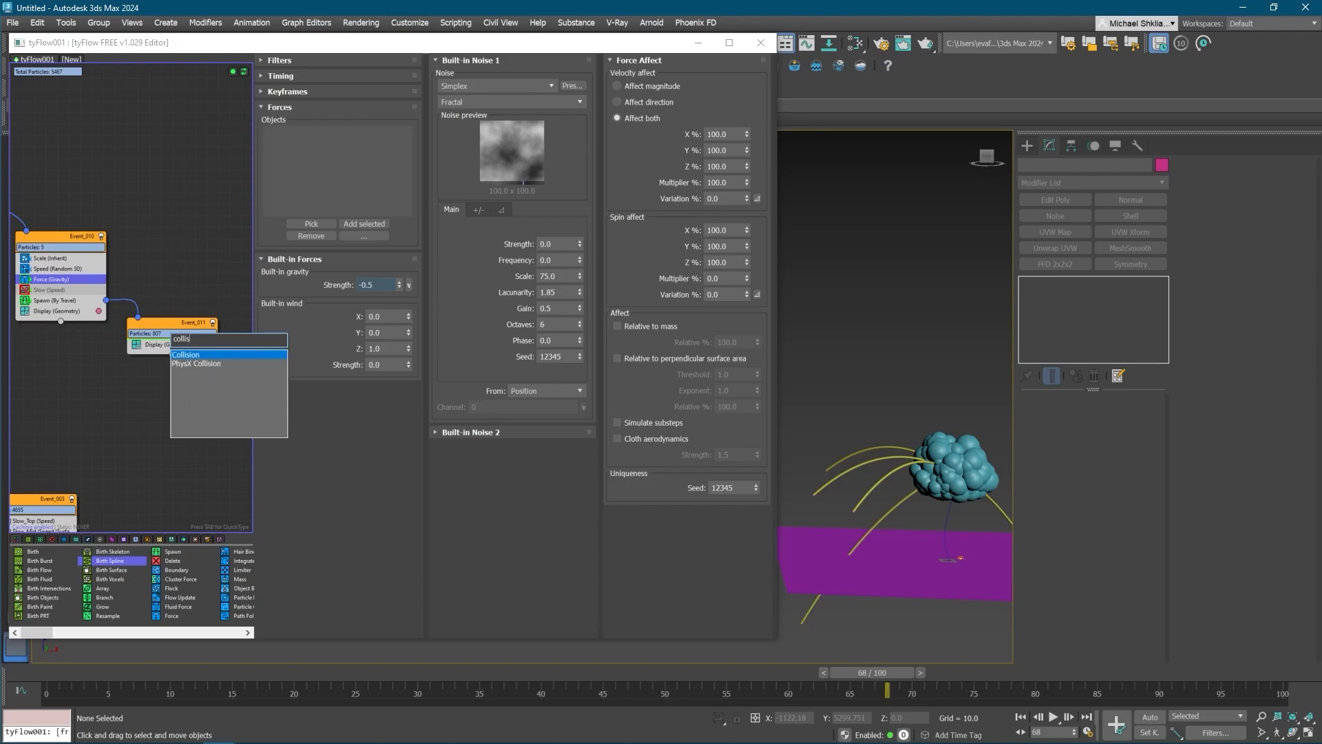
{"action": "type", "text": "is"}
{"action": "key", "text": "Return"}
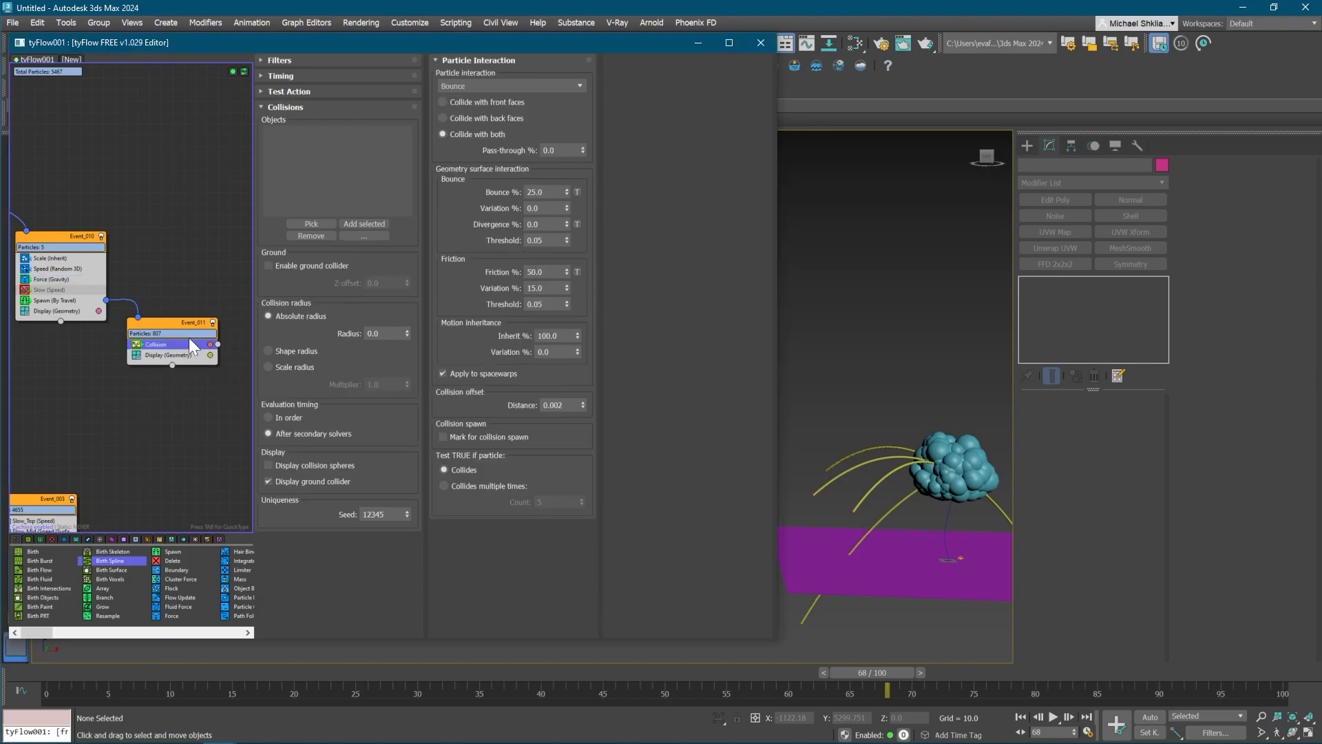
- Switch Event_011's Collision operator to Shape radius and enable its ground collider
{"action": "left_click", "coordinate": [297, 351]}
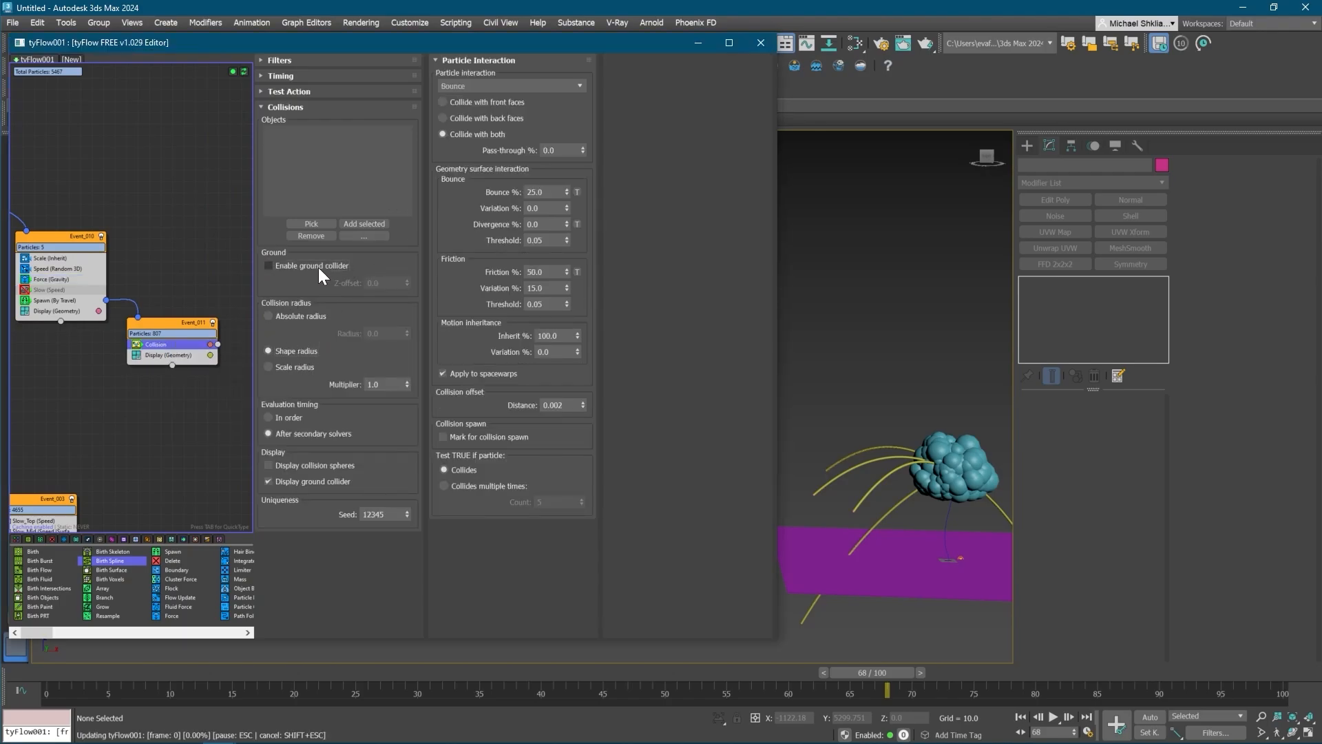
{"action": "left_click", "coordinate": [319, 266]}
{"action": "left_click", "coordinate": [918, 518]}
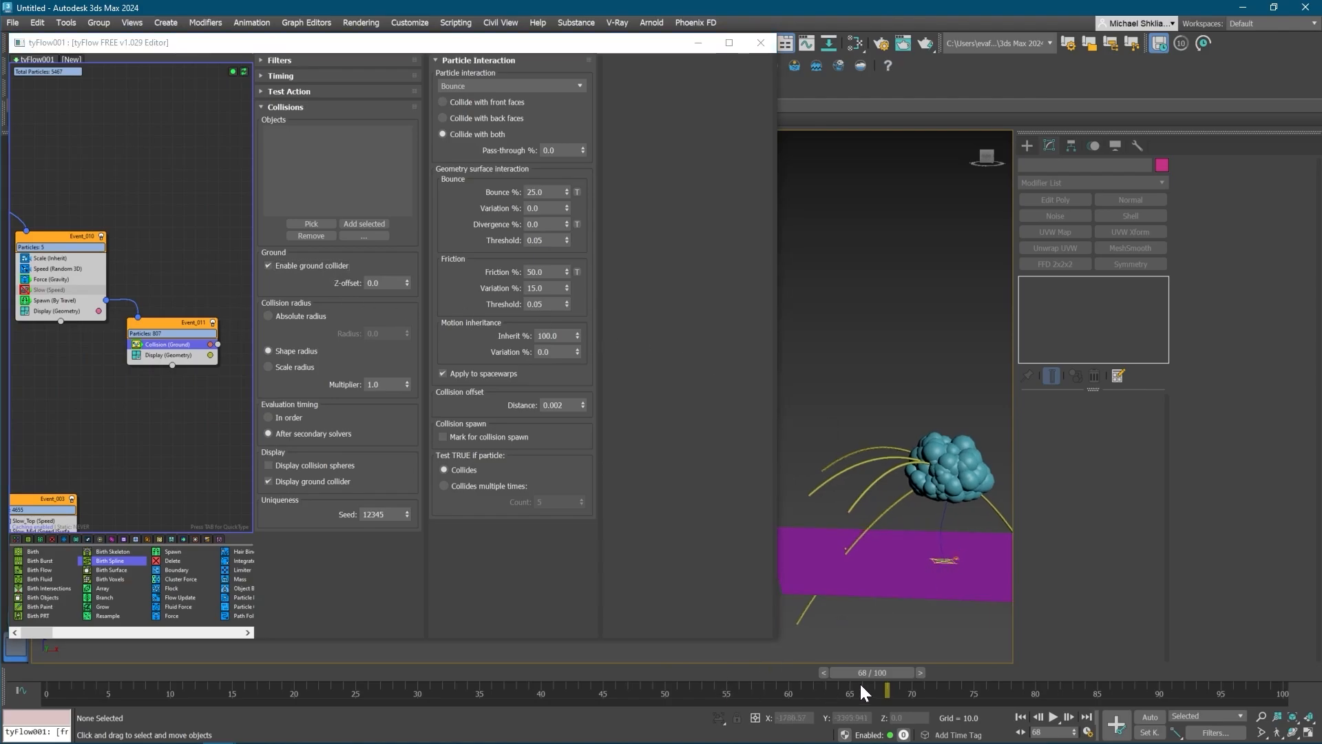
- Copy Event_011's ground Collision operator into Event_010 above its Display operator and scrub the timeline to check the trails meeting the ground
{"action": "left_click_drag", "start_coordinate": [708, 671], "coordinate": [666, 651]}
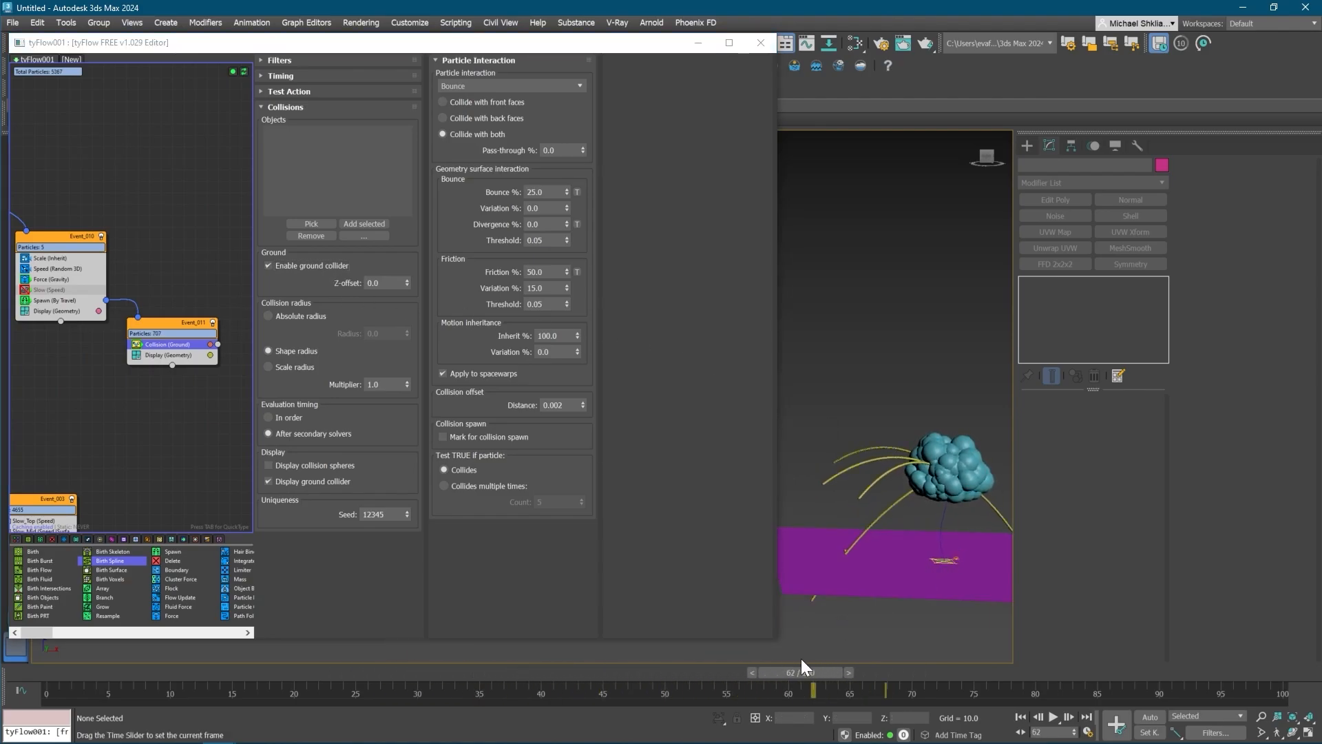
{"action": "left_click_drag", "start_coordinate": [800, 658], "coordinate": [591, 671]}
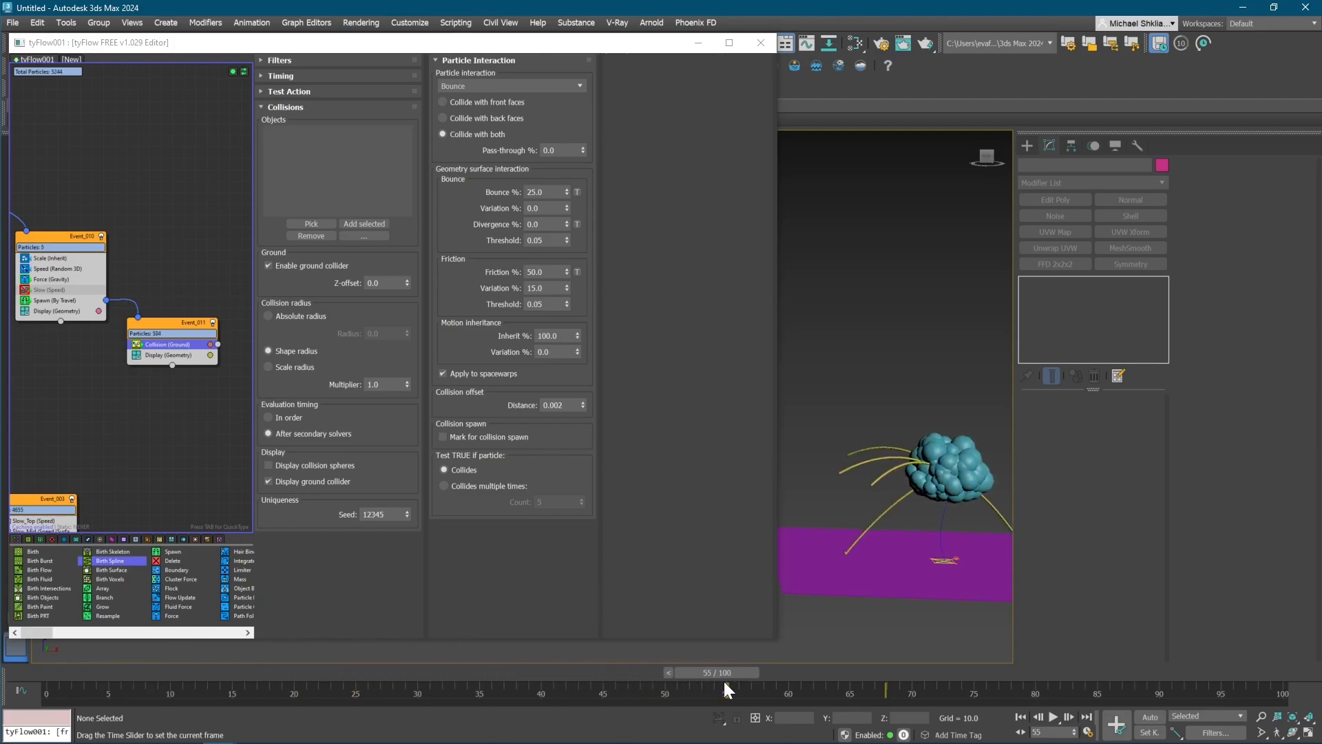
{"action": "middle_click_drag", "start_coordinate": [824, 591], "coordinate": [828, 559], "text": "alt"}
{"action": "scroll", "coordinate": [876, 497], "scroll_direction": "up", "scroll_amount": 3}
{"action": "middle_click_drag", "start_coordinate": [876, 498], "coordinate": [907, 505], "text": "alt"}
{"action": "left_click_drag", "start_coordinate": [177, 346], "coordinate": [58, 308], "text": "ctrl"}
{"action": "left_click_drag", "start_coordinate": [765, 672], "coordinate": [692, 640]}
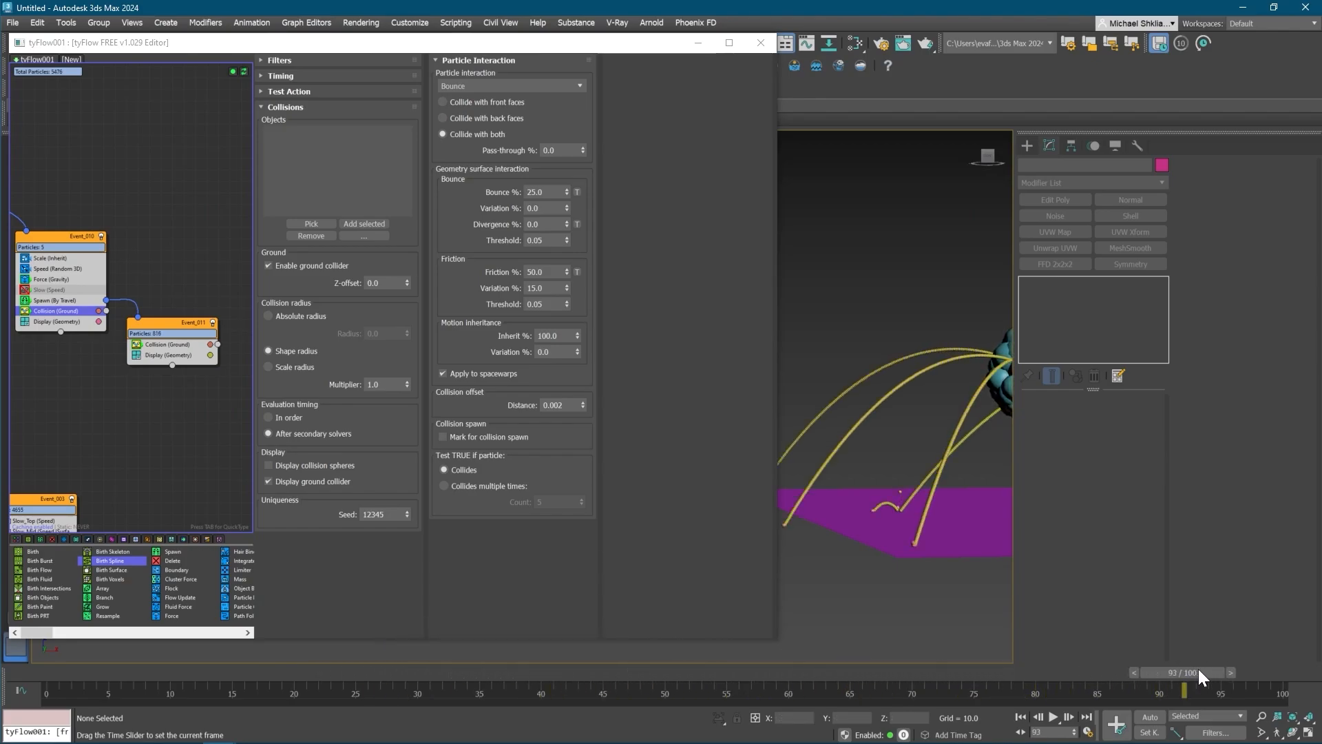
{"action": "left_click_drag", "start_coordinate": [1198, 671], "coordinate": [683, 639]}
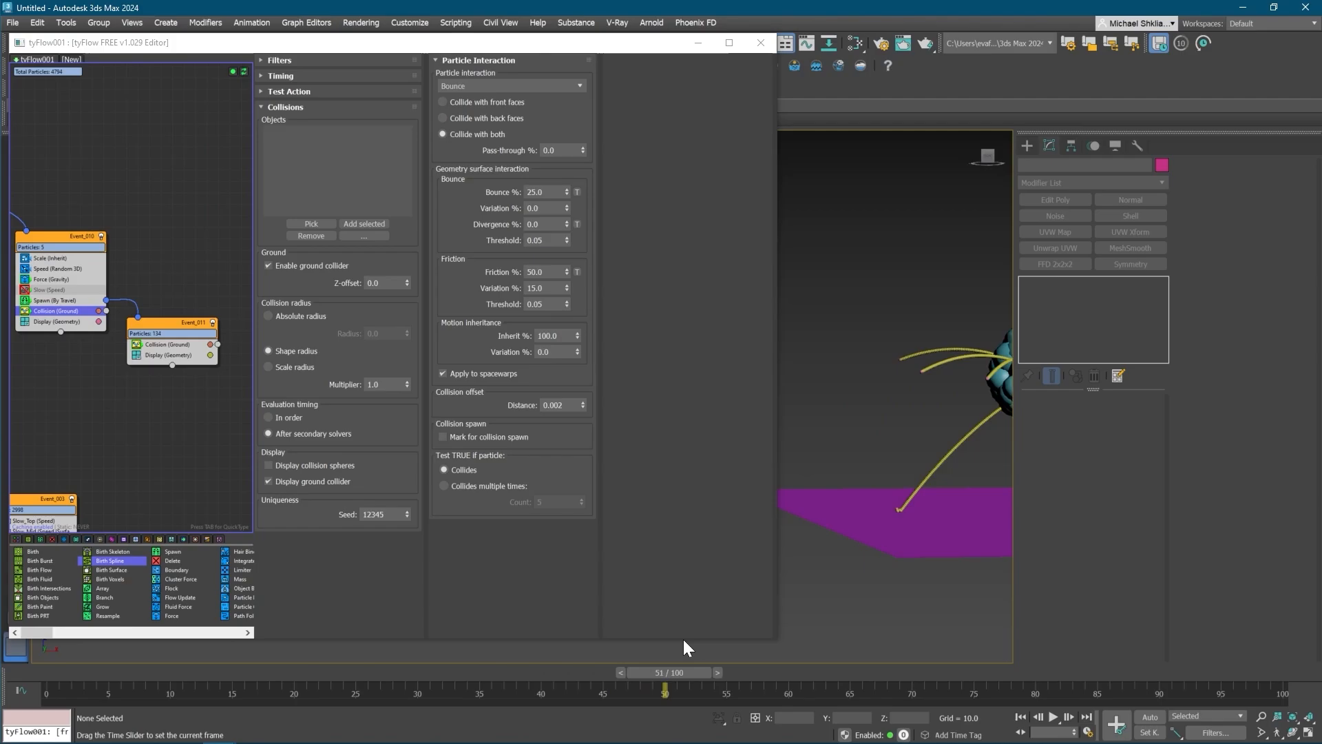
- Create a new event with a Spawn operator below Event_011 and connect Event_010's Collision output to it
{"action": "left_click", "coordinate": [163, 296]}
{"action": "left_click_drag", "start_coordinate": [159, 325], "coordinate": [209, 322]}
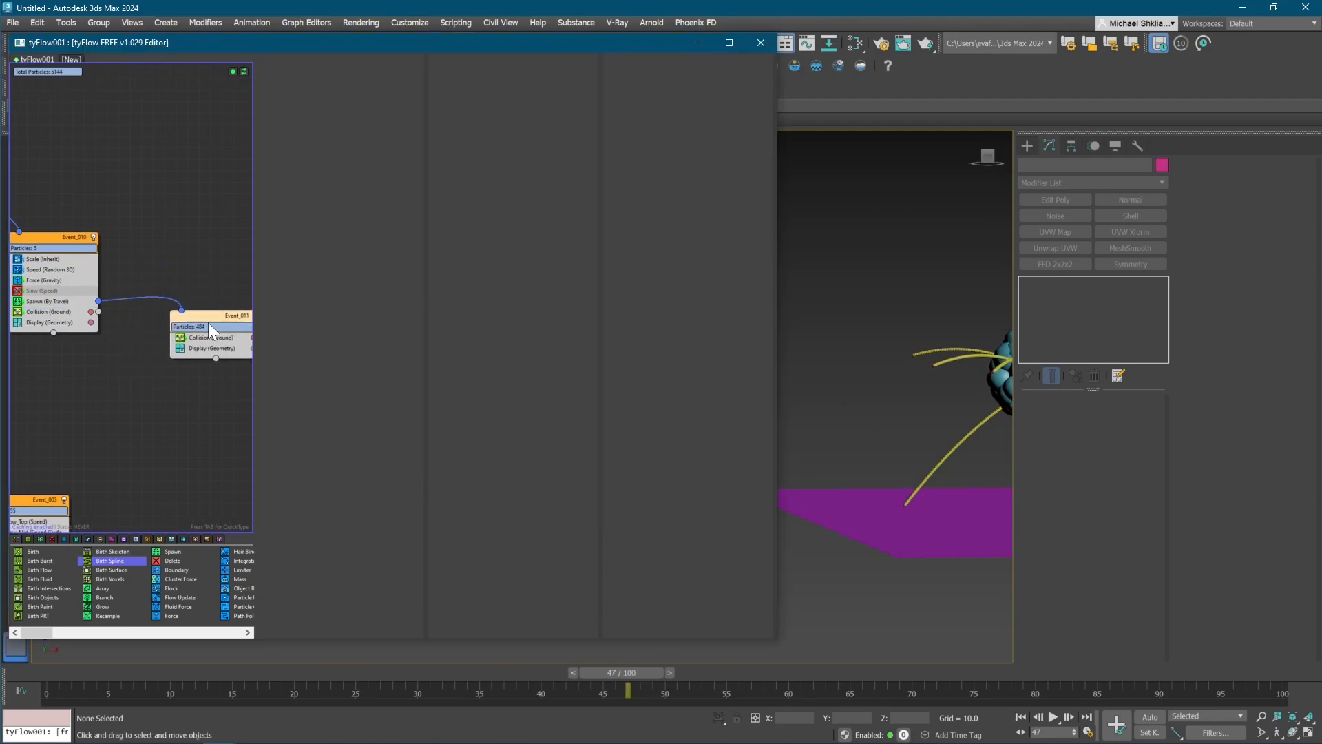
{"action": "left_click", "coordinate": [209, 323]}
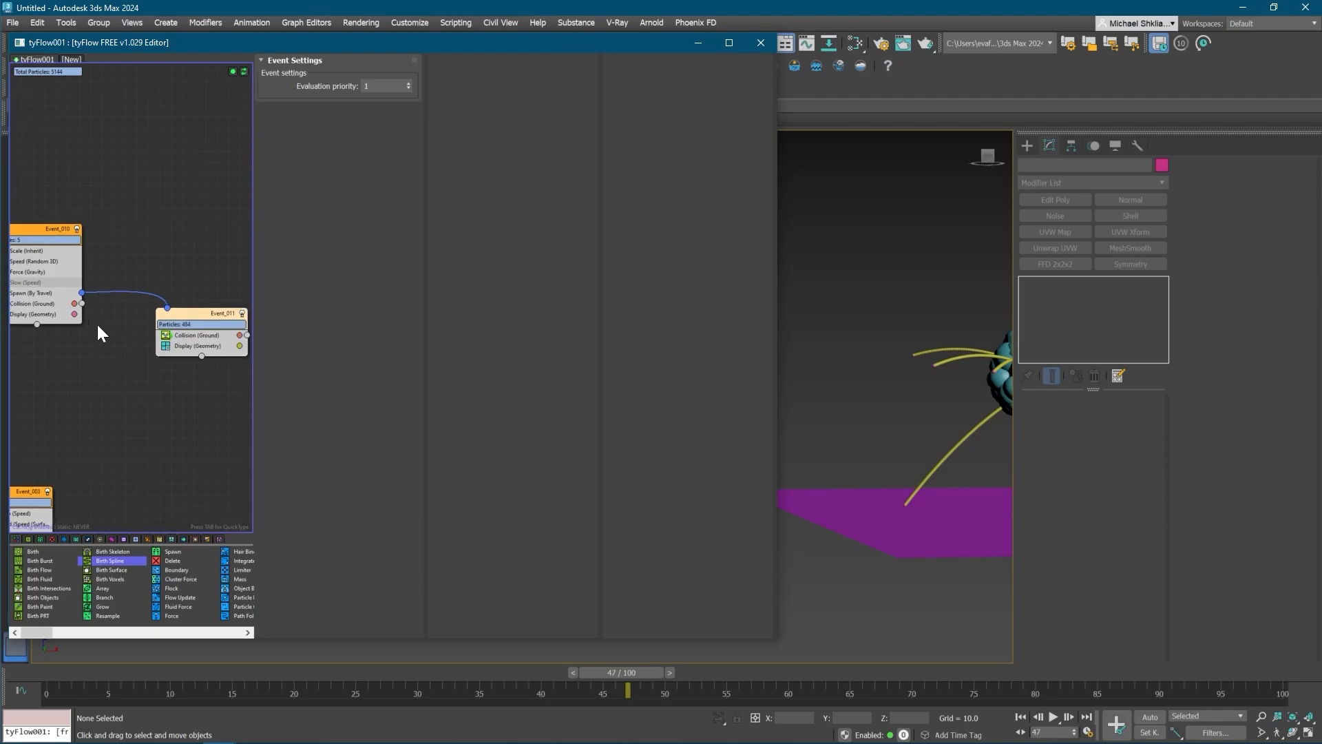
{"action": "key", "text": "Tab"}
{"action": "type", "text": "spawn"}
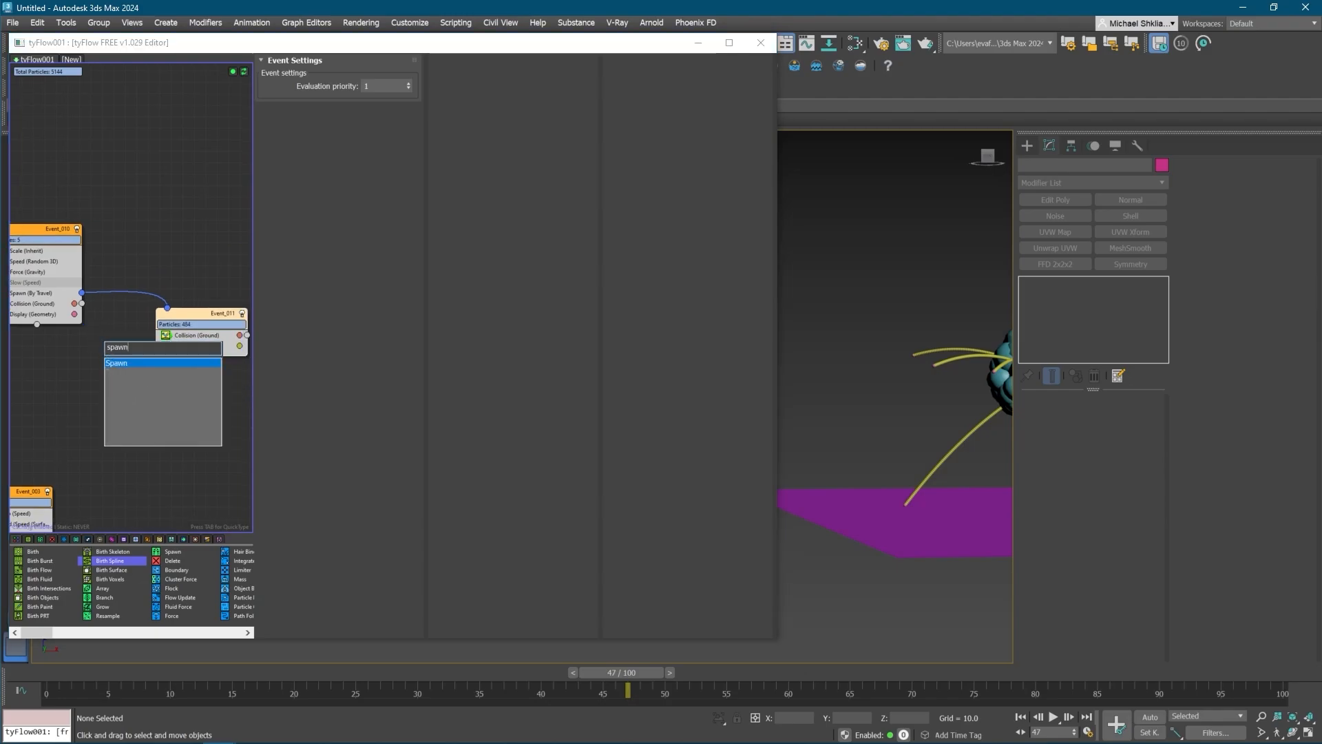
{"action": "key", "text": "Return"}
{"action": "left_click_drag", "start_coordinate": [205, 314], "coordinate": [239, 290]}
{"action": "mouse_move", "coordinate": [141, 338]}
{"action": "left_mouse_down"}
{"action": "mouse_move", "coordinate": [150, 354]}
{"action": "mouse_move", "coordinate": [135, 333]}
{"action": "left_mouse_up"}
{"action": "left_click", "coordinate": [114, 325]}
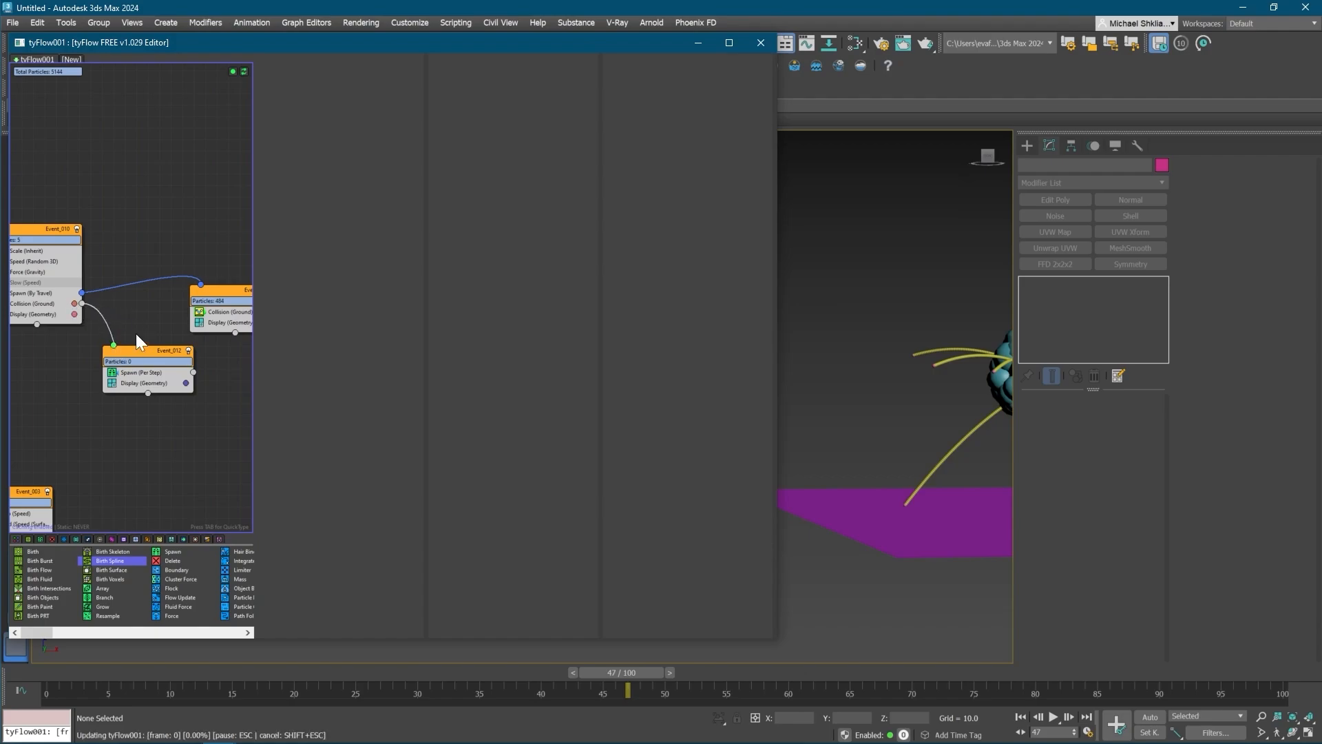
- Enable Delete parent in Event_012's Spawn operator and set its offspring to 50
{"action": "left_click", "coordinate": [131, 380]}
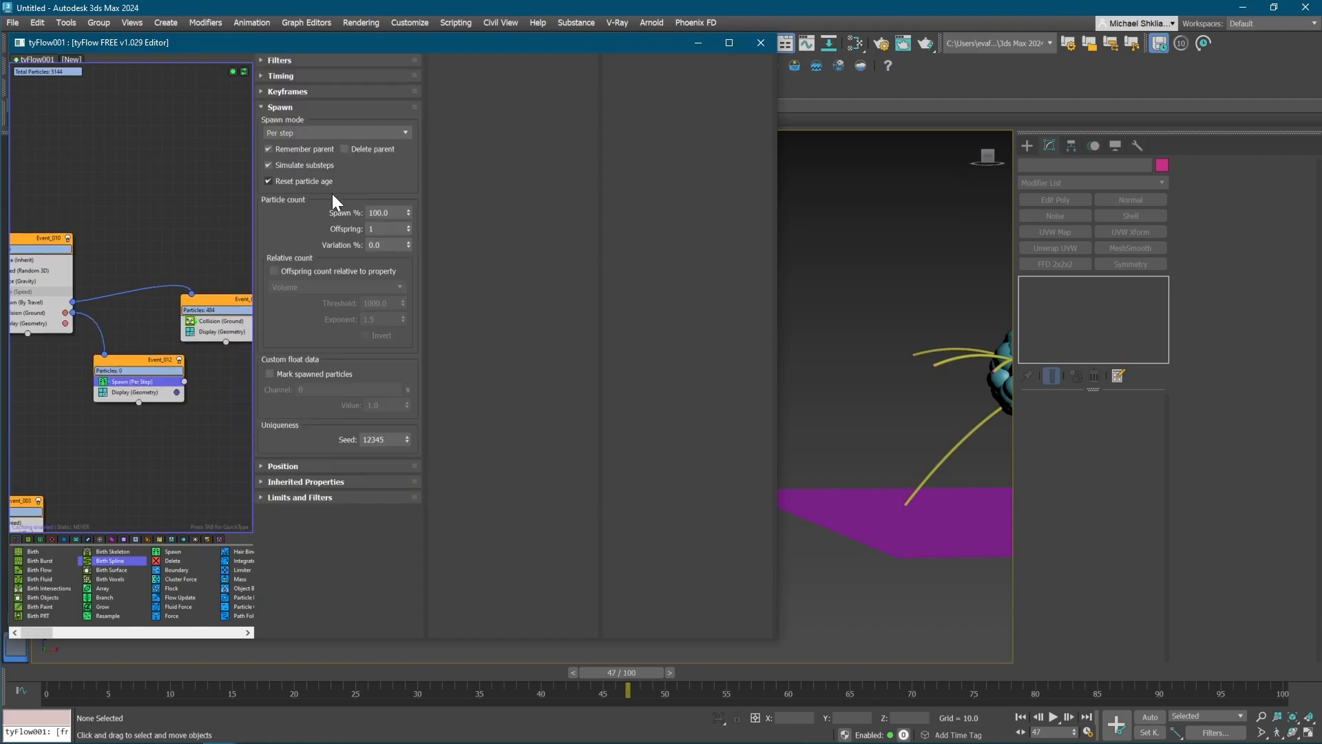
{"action": "left_click", "coordinate": [365, 150]}
{"action": "middle_click_drag", "start_coordinate": [162, 330], "coordinate": [173, 320]}
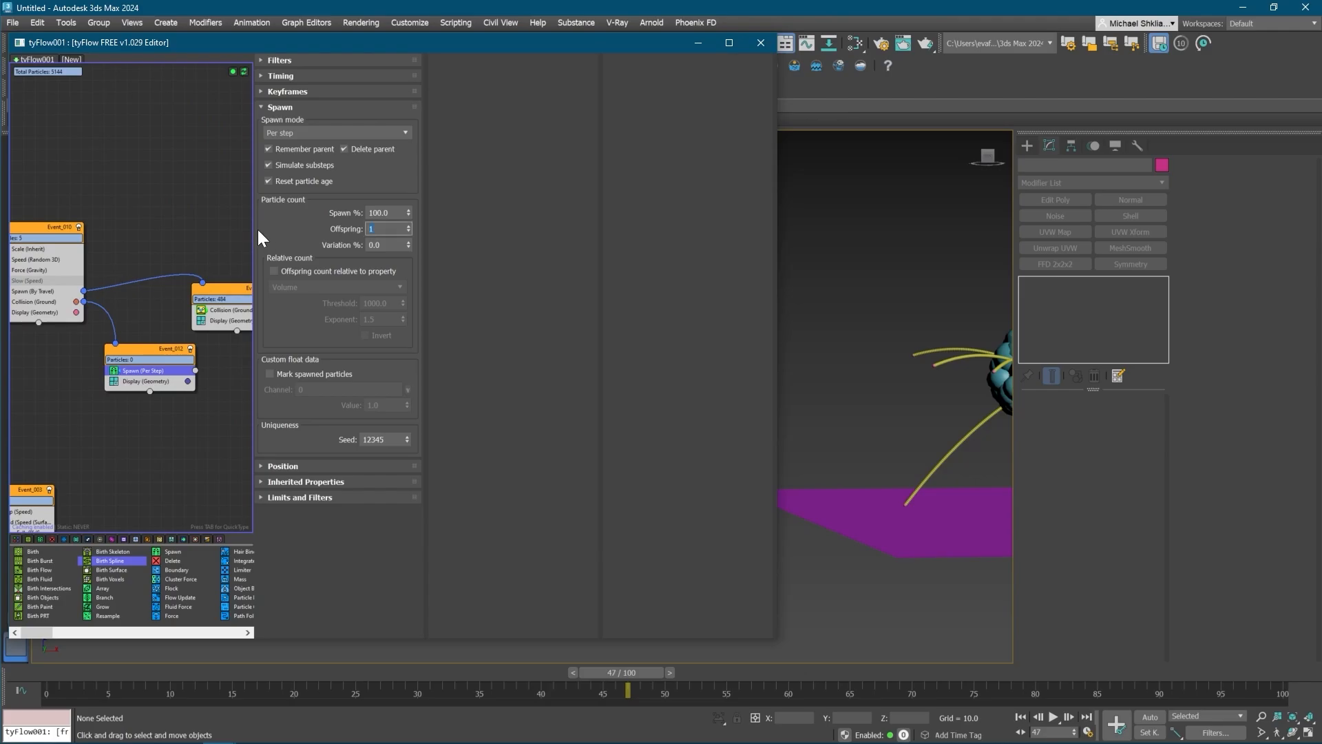
{"action": "type", "text": "50"}
- Copy the Speed (Random horizontal), Limiter, Scale and Time Test operators from the lowest spawning event into Event_012 below its Spawn operator
{"action": "scroll", "coordinate": [133, 349], "scroll_direction": "down", "scroll_amount": 3}
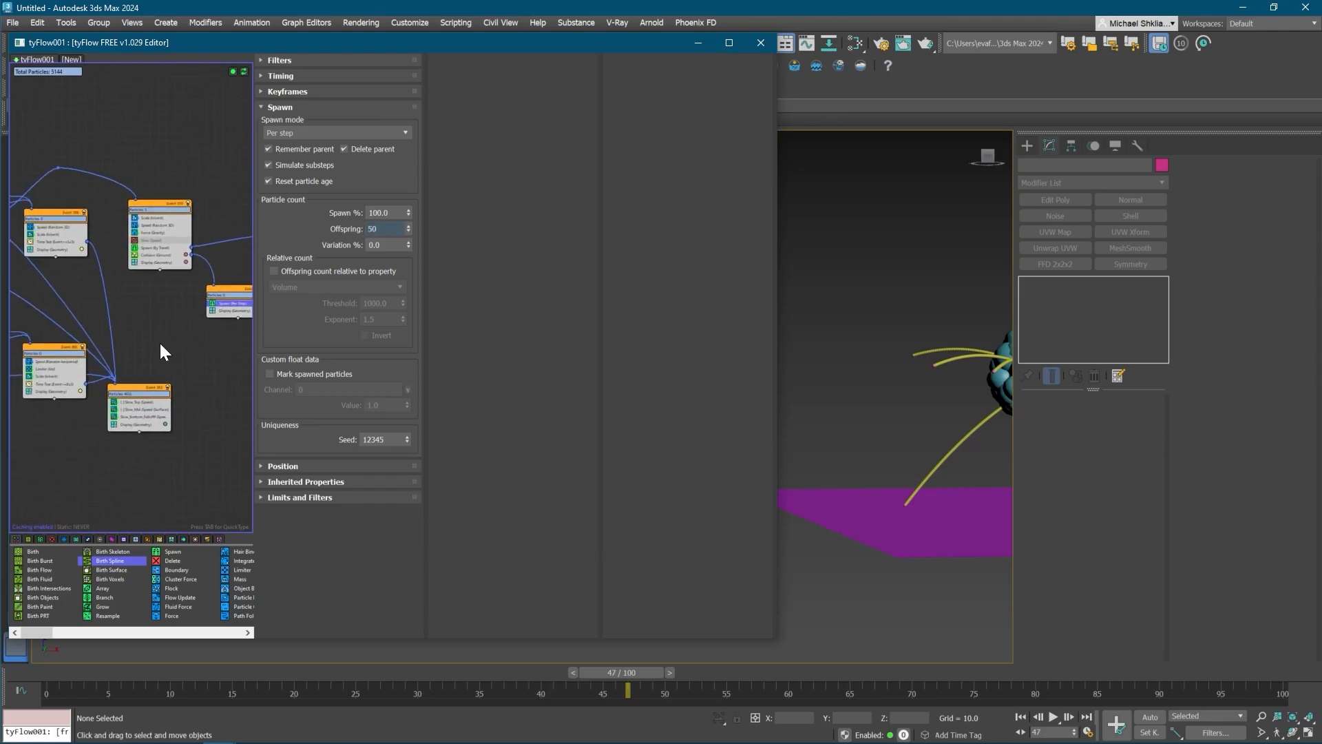
{"action": "scroll", "coordinate": [163, 352], "scroll_direction": "up", "scroll_amount": 5}
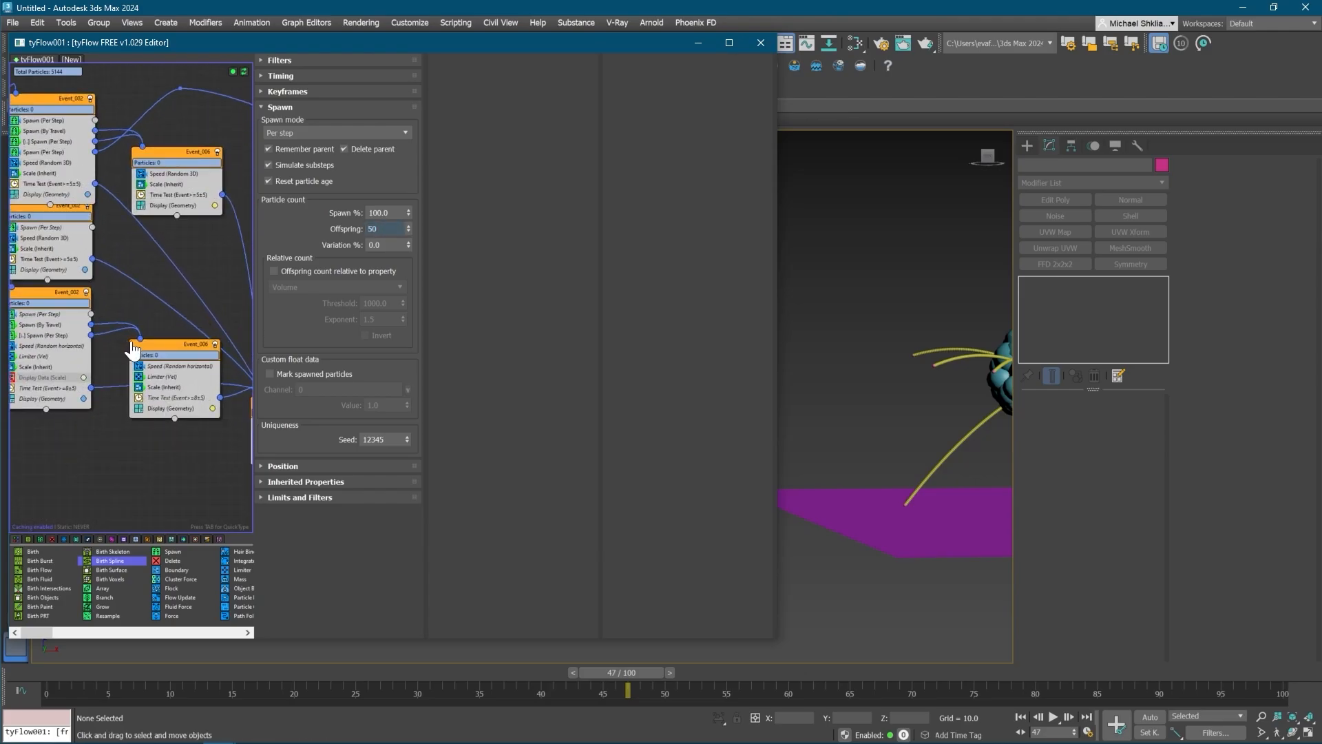
{"action": "middle_click_drag", "start_coordinate": [133, 350], "coordinate": [183, 361]}
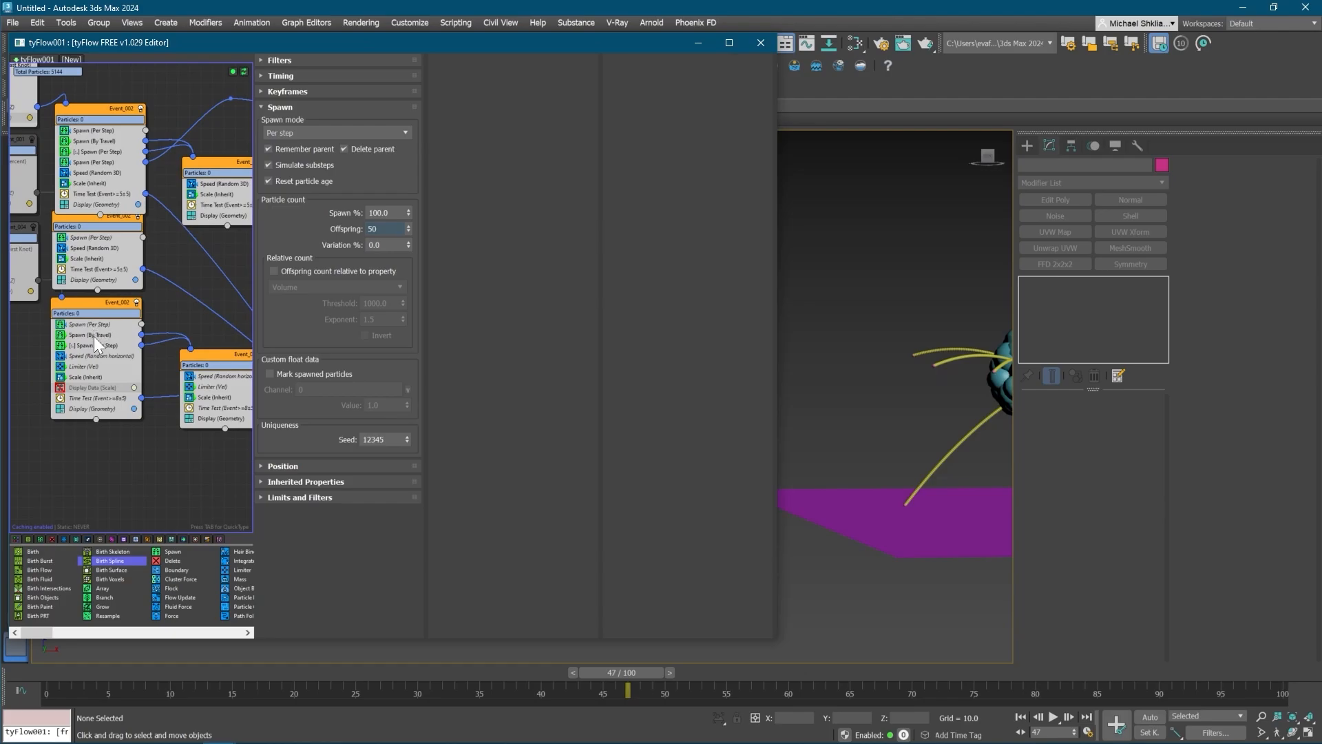
{"action": "left_click", "coordinate": [89, 356]}
{"action": "left_click", "coordinate": [86, 367], "text": "ctrl"}
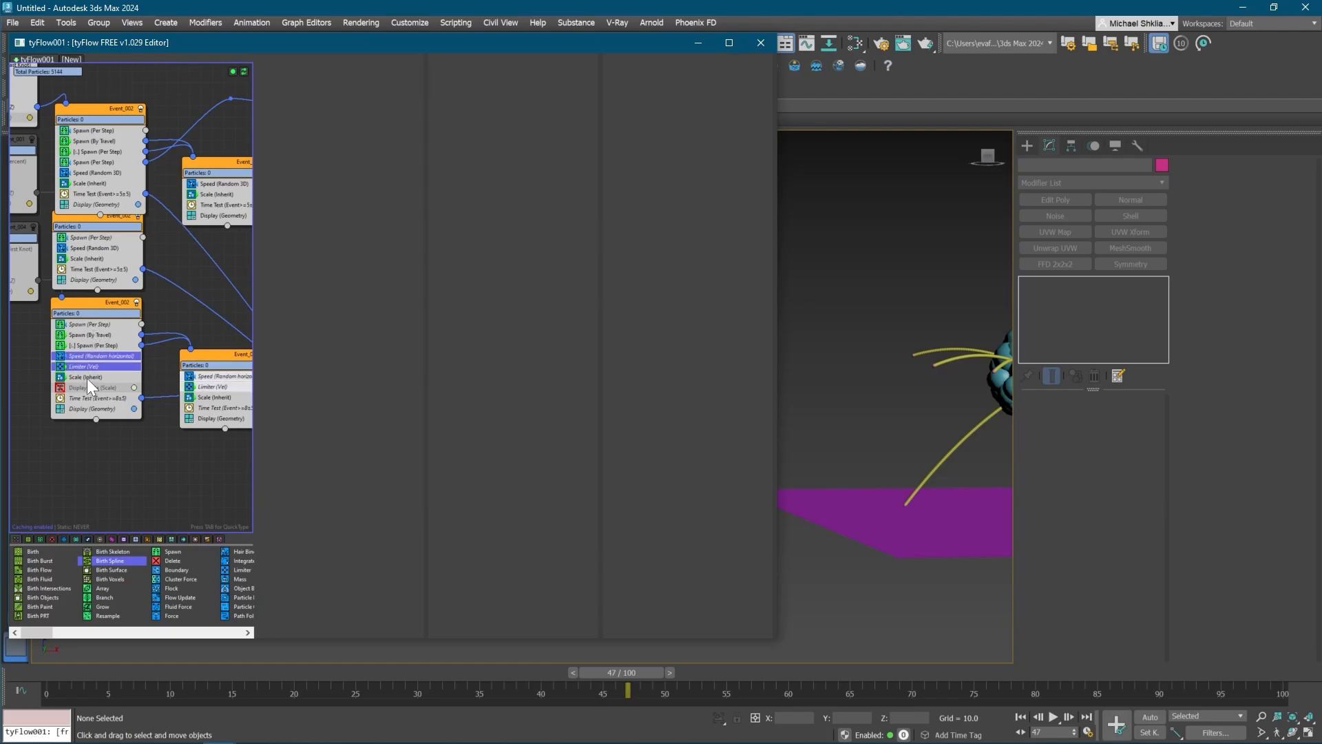
{"action": "scroll", "coordinate": [85, 378], "scroll_direction": "down", "scroll_amount": 4}
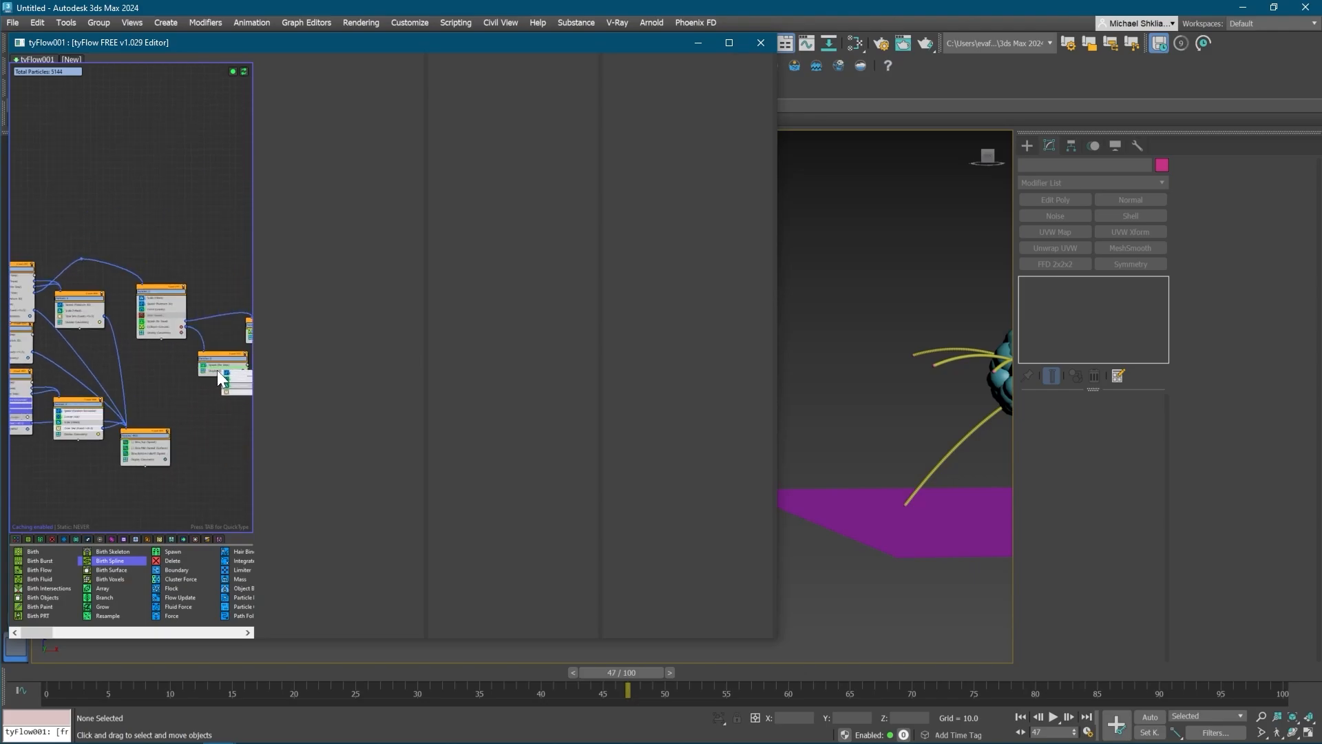
{"action": "left_click_drag", "start_coordinate": [217, 371], "coordinate": [217, 370], "text": "shift"}
{"action": "middle_click_drag", "start_coordinate": [227, 400], "coordinate": [184, 375]}
{"action": "scroll", "coordinate": [134, 385], "scroll_direction": "up", "scroll_amount": 2}
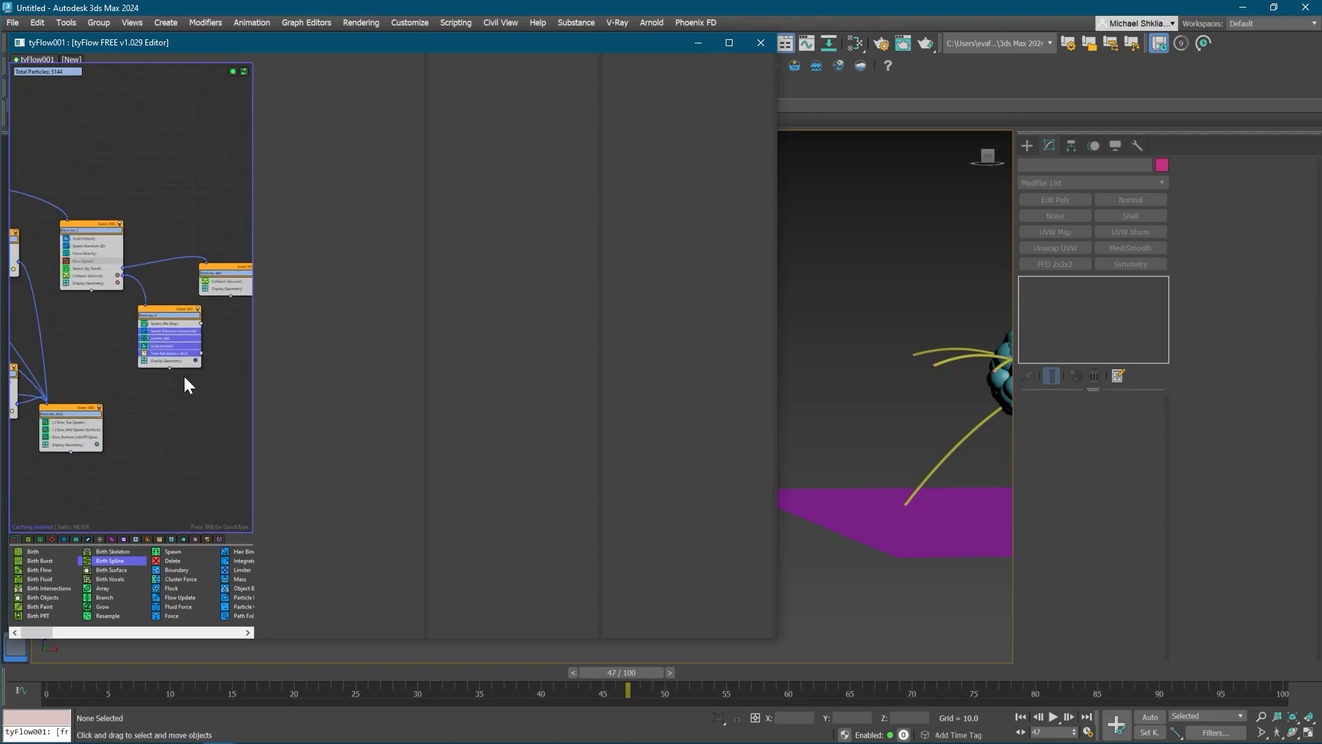
- Flip the output of Event_012's Time Test to its left side, connect it to Event_003, and scrub to about frame 53
{"action": "scroll", "coordinate": [184, 374], "scroll_direction": "down", "scroll_amount": 2}
{"action": "mouse_move", "coordinate": [103, 395]}
{"action": "left_mouse_down"}
{"action": "mouse_move", "coordinate": [200, 403]}
{"action": "mouse_move", "coordinate": [113, 403]}
{"action": "left_mouse_up"}
{"action": "left_click", "coordinate": [229, 370]}
{"action": "scroll", "coordinate": [113, 398], "scroll_direction": "up", "scroll_amount": 2}
{"action": "left_click", "coordinate": [153, 378]}
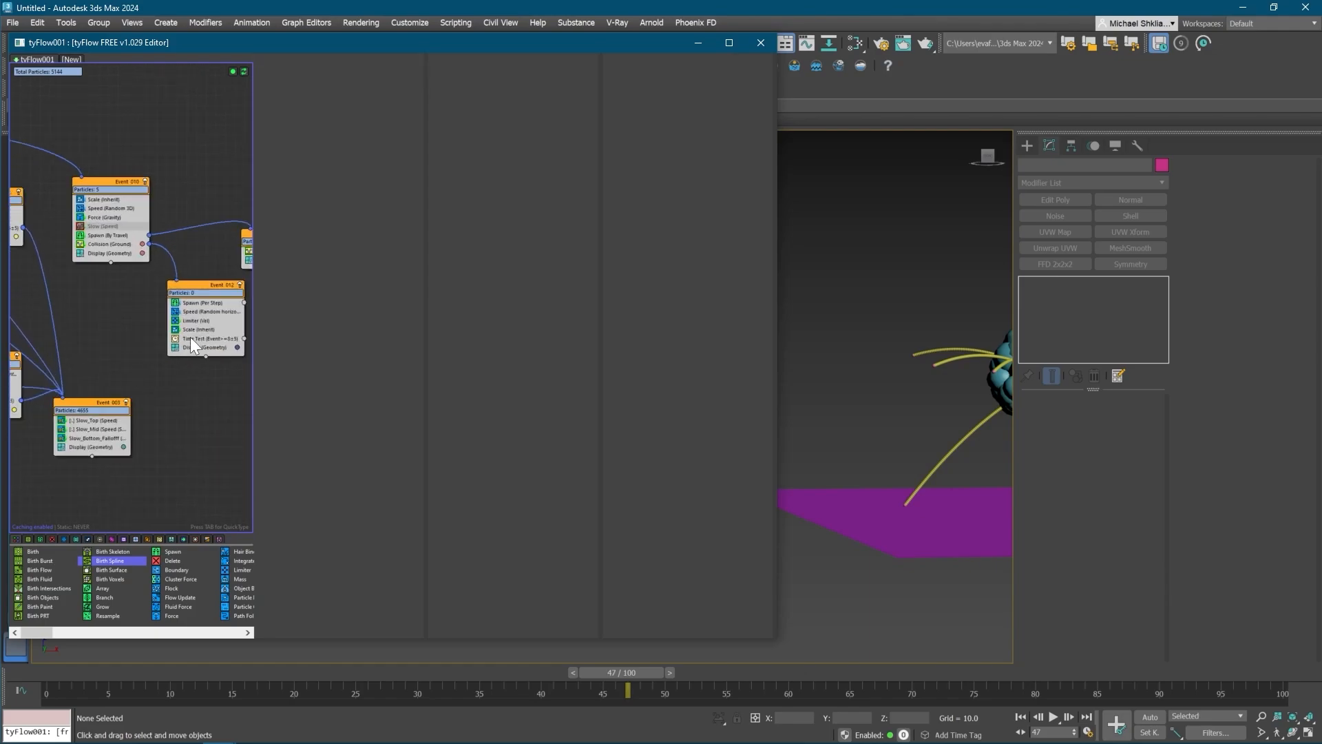
{"action": "right_click", "coordinate": [190, 337]}
{"action": "left_click", "coordinate": [245, 445]}
{"action": "left_click_drag", "start_coordinate": [167, 339], "coordinate": [85, 402]}
{"action": "middle_click_drag", "start_coordinate": [968, 483], "coordinate": [947, 484]}
{"action": "left_click_drag", "start_coordinate": [634, 672], "coordinate": [695, 672]}
- Delete the Collision operator from Event_011
{"action": "left_click", "coordinate": [169, 353]}
{"action": "middle_click_drag", "start_coordinate": [169, 353], "coordinate": [88, 354]}
{"action": "scroll", "coordinate": [187, 259], "scroll_direction": "up", "scroll_amount": 1}
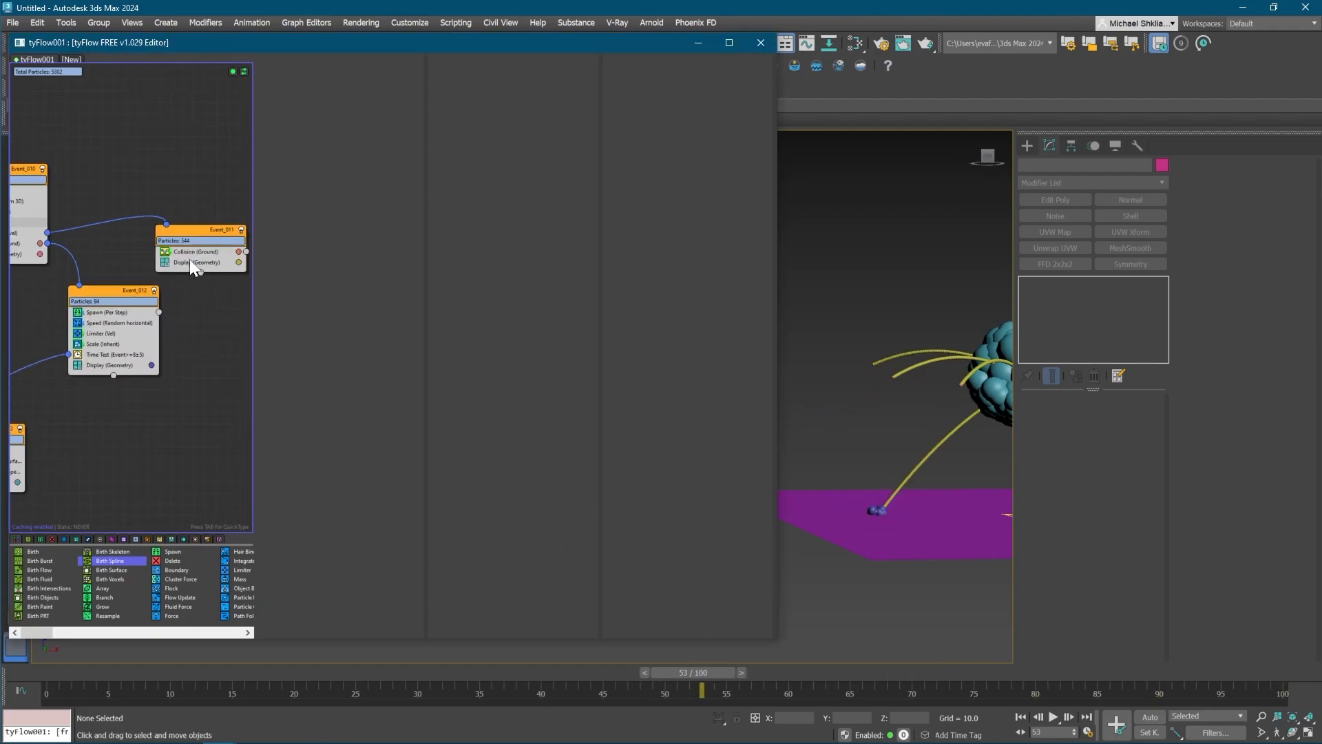
{"action": "left_click", "coordinate": [201, 252]}
{"action": "key", "text": "Delete"}
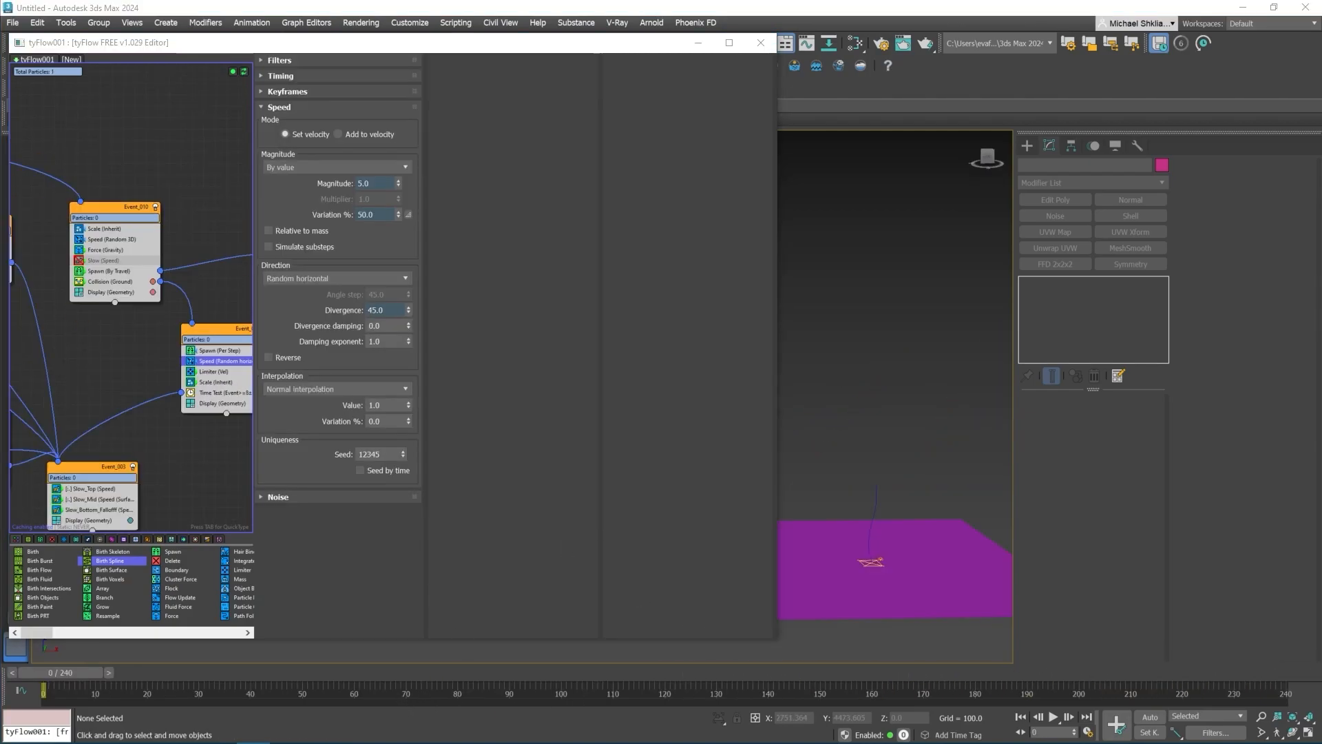
- Set the offspring of Event_002's fourth Spawn operator to 2 and return the timeline to frame 0
{"action": "middle_click_drag", "start_coordinate": [77, 220], "coordinate": [148, 228]}
{"action": "scroll", "coordinate": [78, 241], "scroll_direction": "down", "scroll_amount": 2}
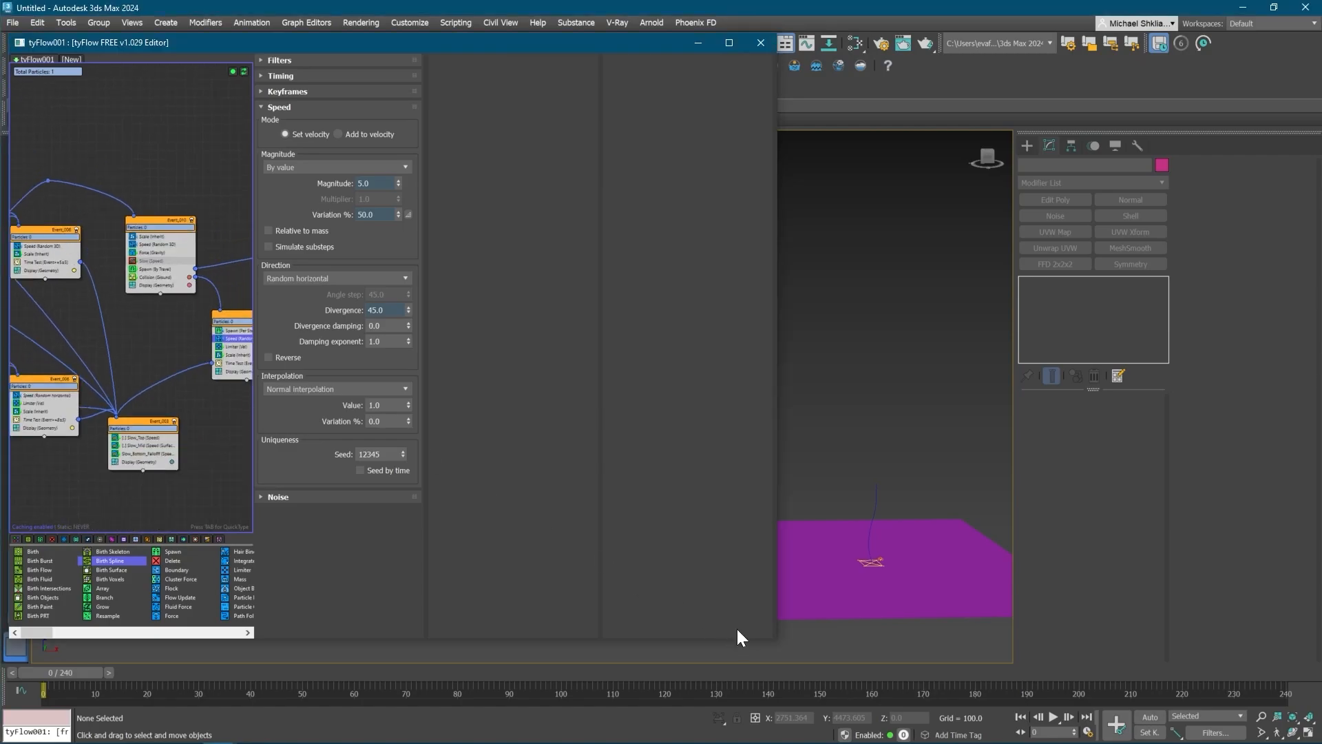
{"action": "left_click_drag", "start_coordinate": [48, 672], "coordinate": [240, 643]}
{"action": "middle_click_drag", "start_coordinate": [59, 301], "coordinate": [168, 304]}
{"action": "scroll", "coordinate": [105, 270], "scroll_direction": "up", "scroll_amount": 3}
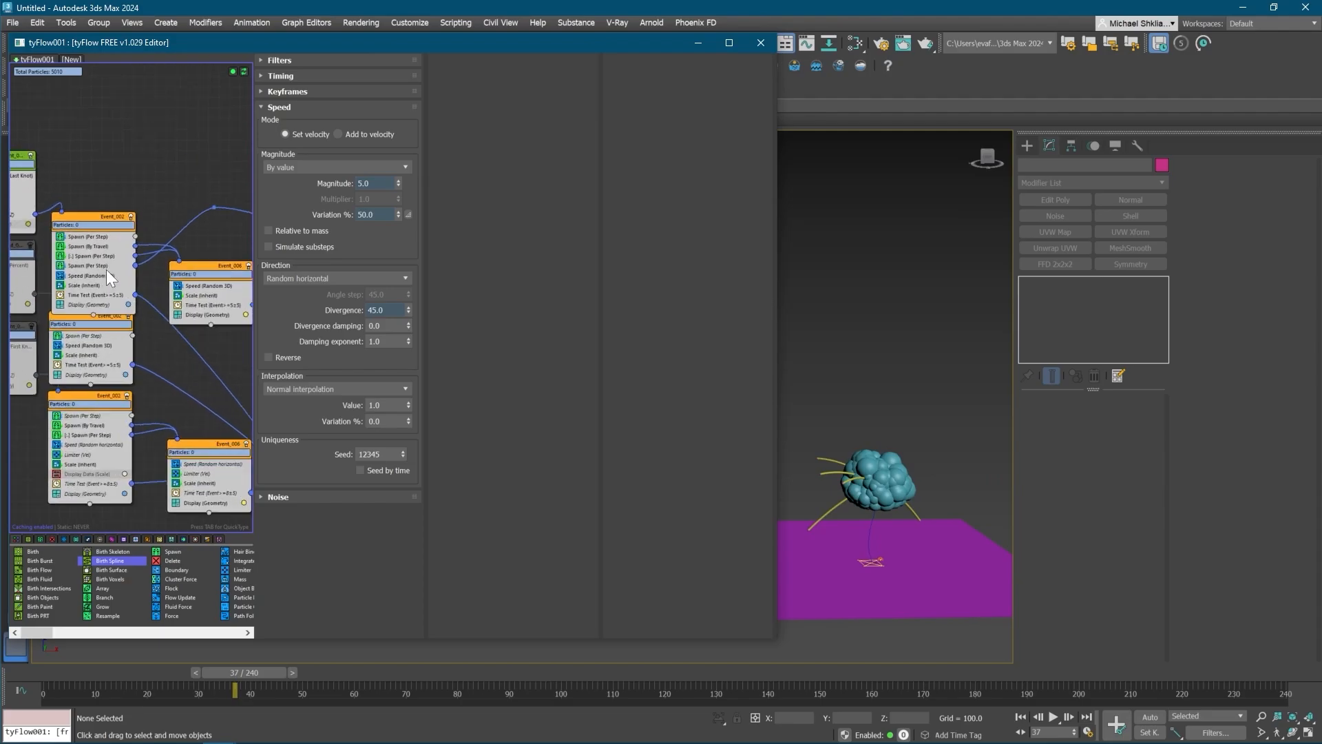
{"action": "left_click", "coordinate": [102, 267]}
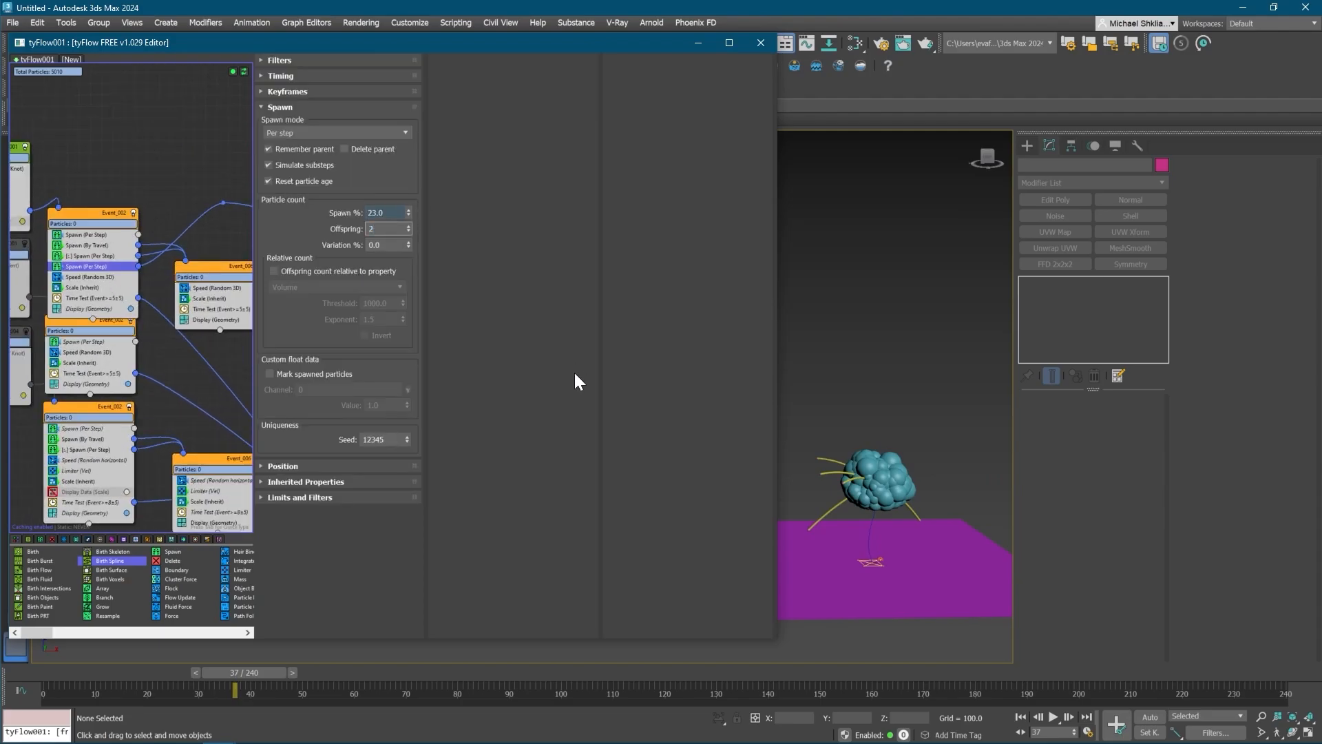
{"action": "left_click_drag", "start_coordinate": [260, 678], "coordinate": [67, 619]}
- Add a Force operator to Event_011 above its Display operator
{"action": "middle_click_drag", "start_coordinate": [179, 365], "coordinate": [106, 368]}
{"action": "left_click_drag", "start_coordinate": [177, 304], "coordinate": [188, 331]}
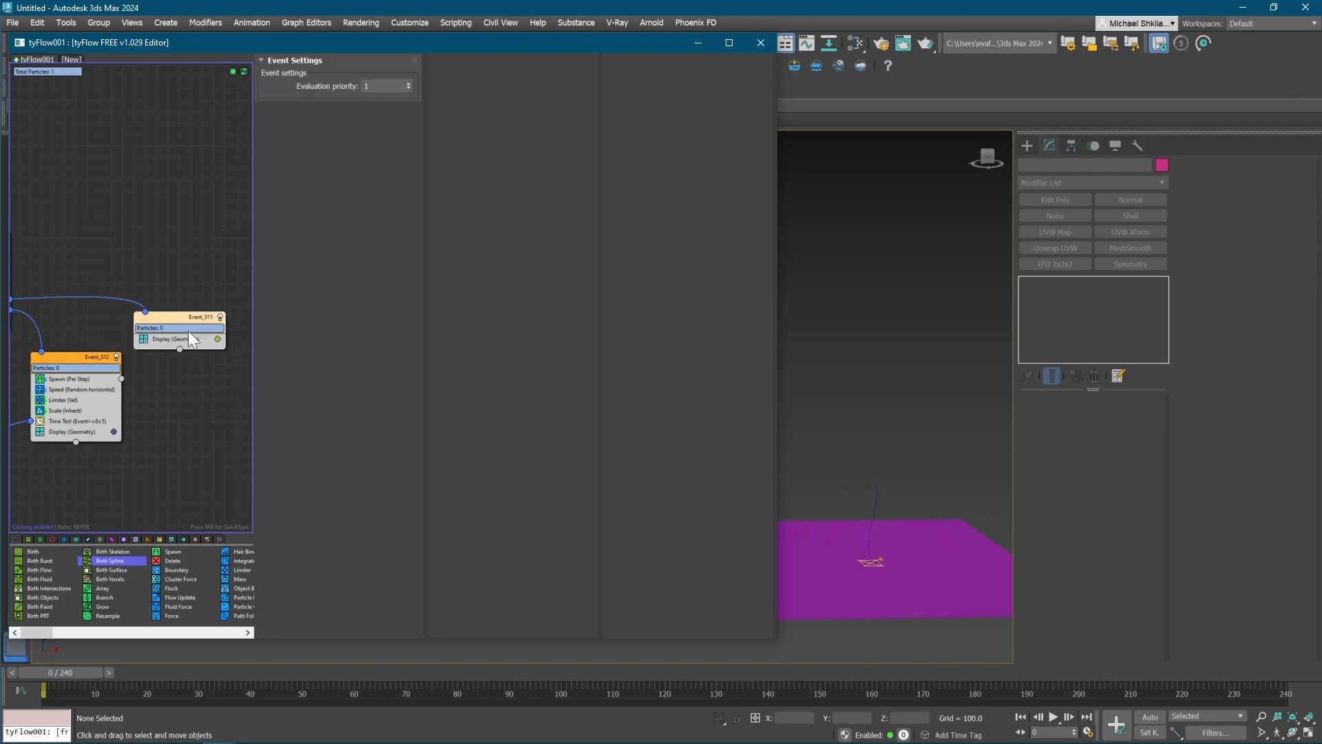
{"action": "key", "text": "Tab"}
{"action": "type", "text": "fo"}
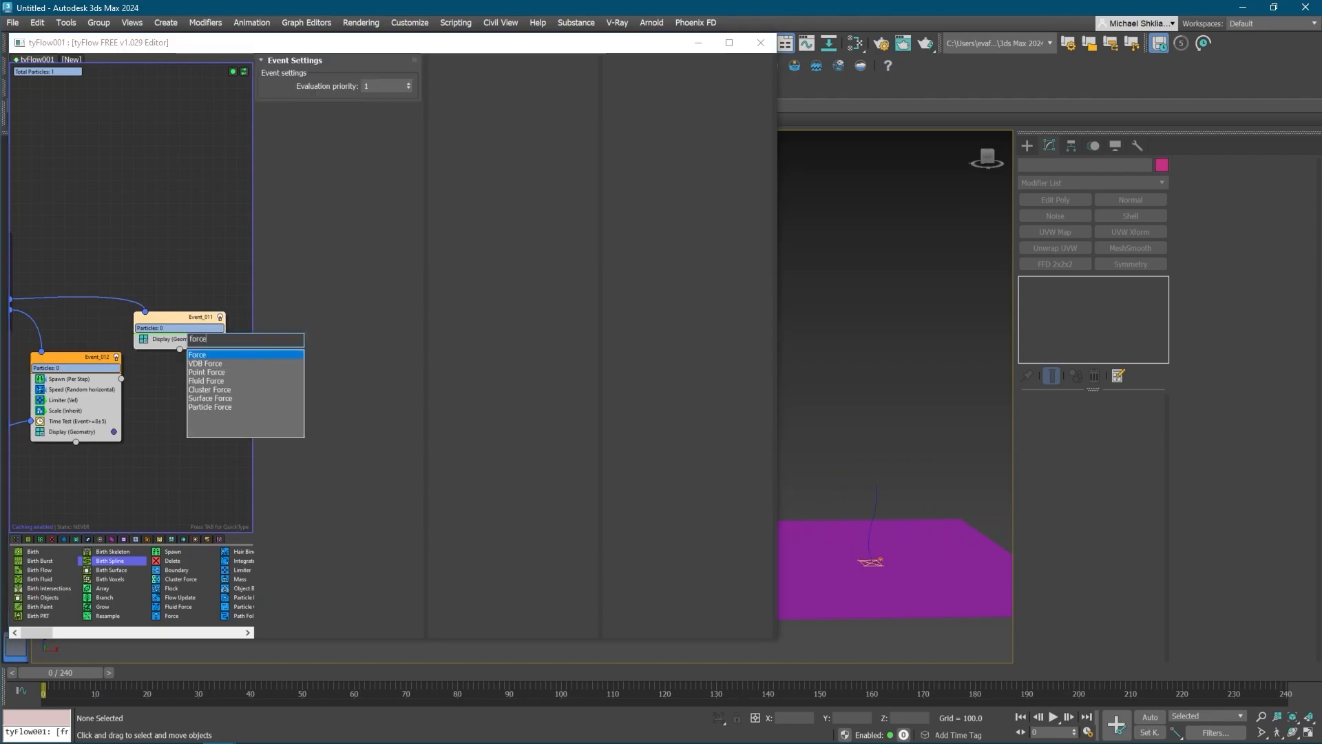
{"action": "key", "text": "Return"}
- Set the Force operator's Built-in Noise 1 to strength 1.0, frequency 0.5 and scale 150, and scrub to about frame 52
{"action": "type", "text": "15"}
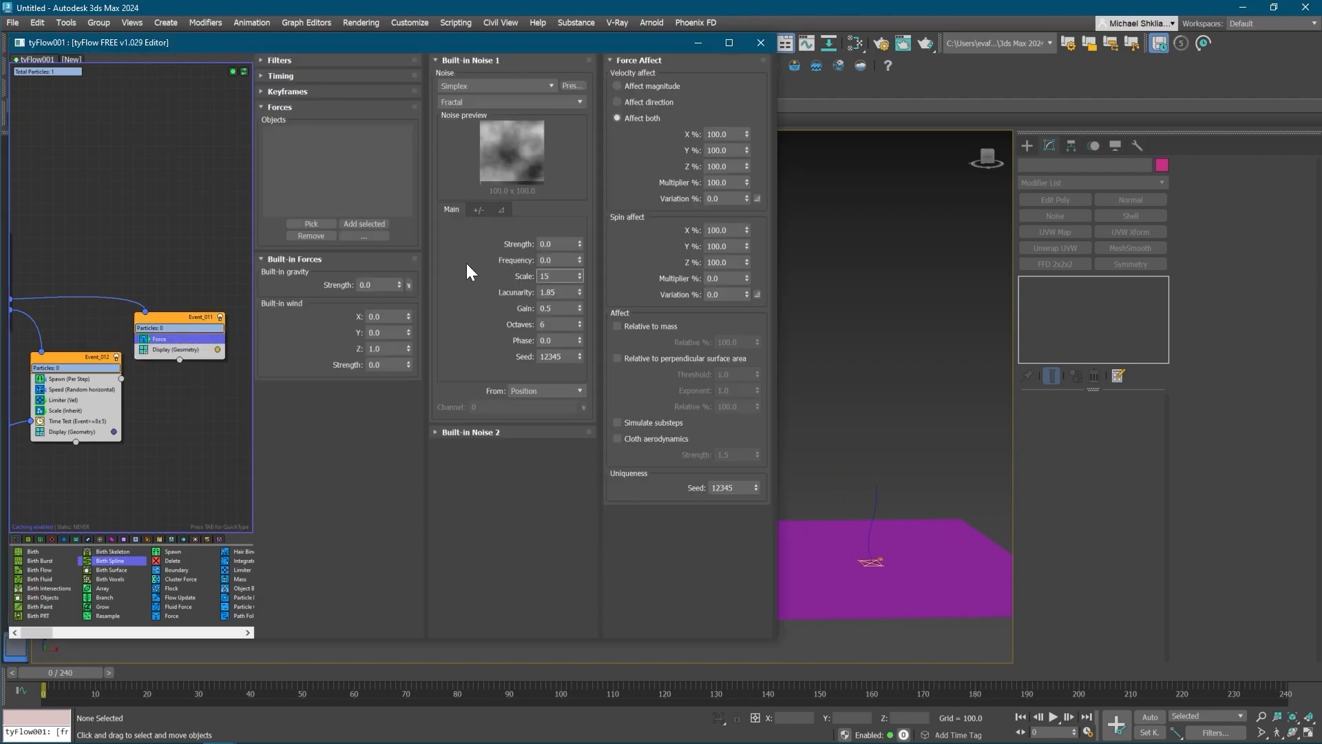
{"action": "type", "text": "0"}
{"action": "key", "text": "Return"}
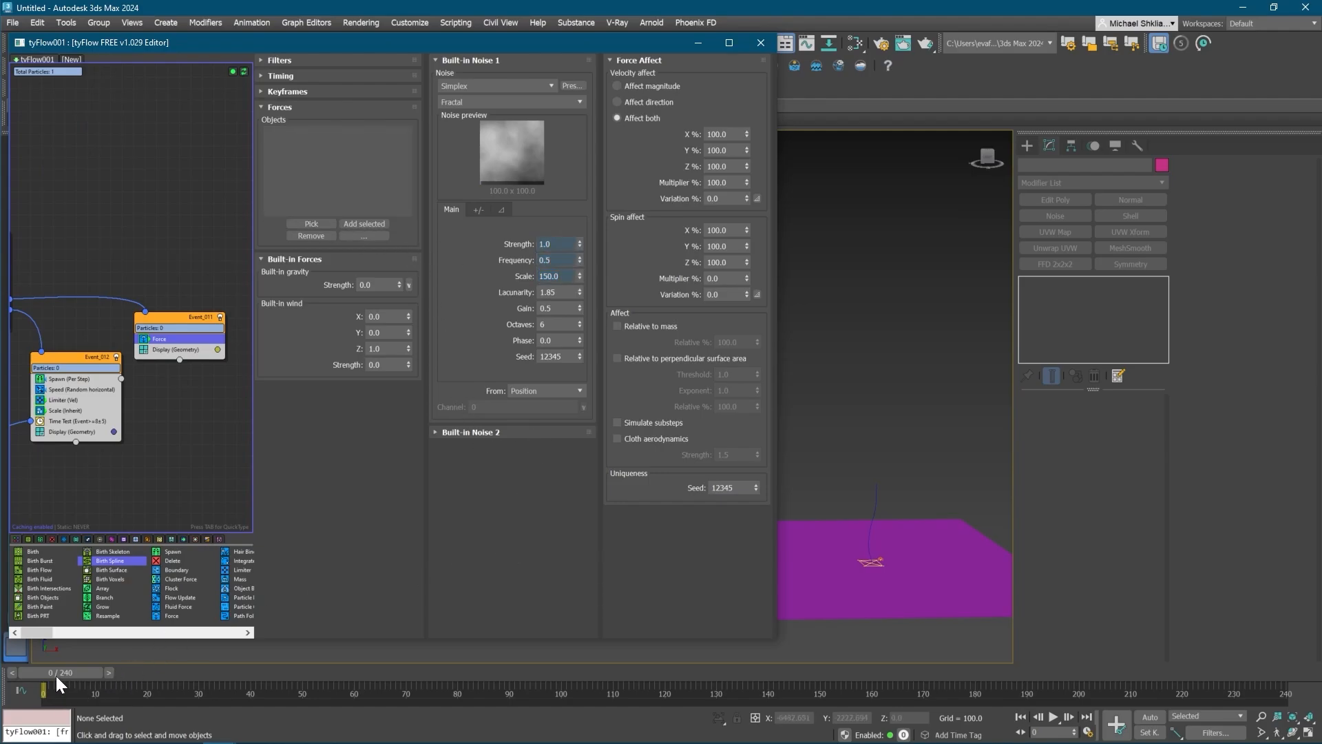
{"action": "left_click_drag", "start_coordinate": [56, 676], "coordinate": [316, 668]}
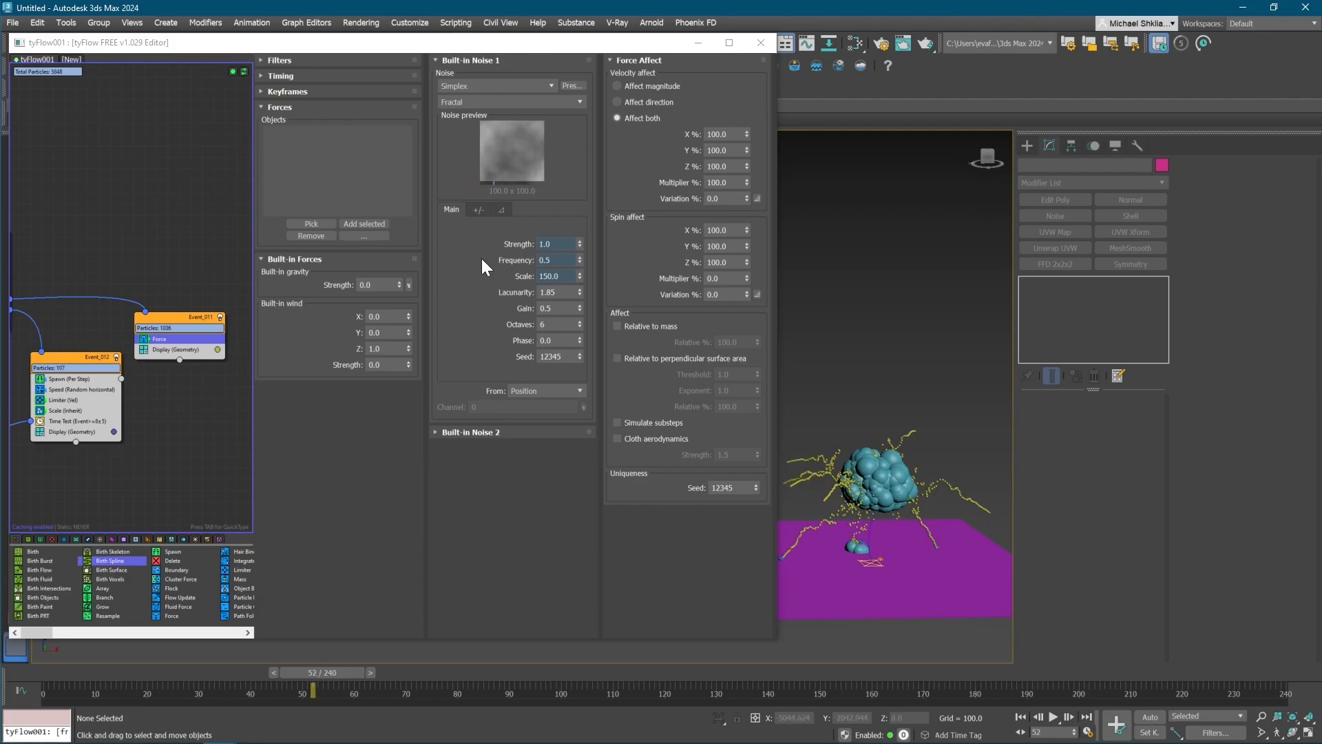
- Add a Slow operator to Event_011 between its Force and Display operators
{"action": "middle_click_drag", "start_coordinate": [170, 346], "coordinate": [179, 345]}
{"action": "key", "text": "Tab"}
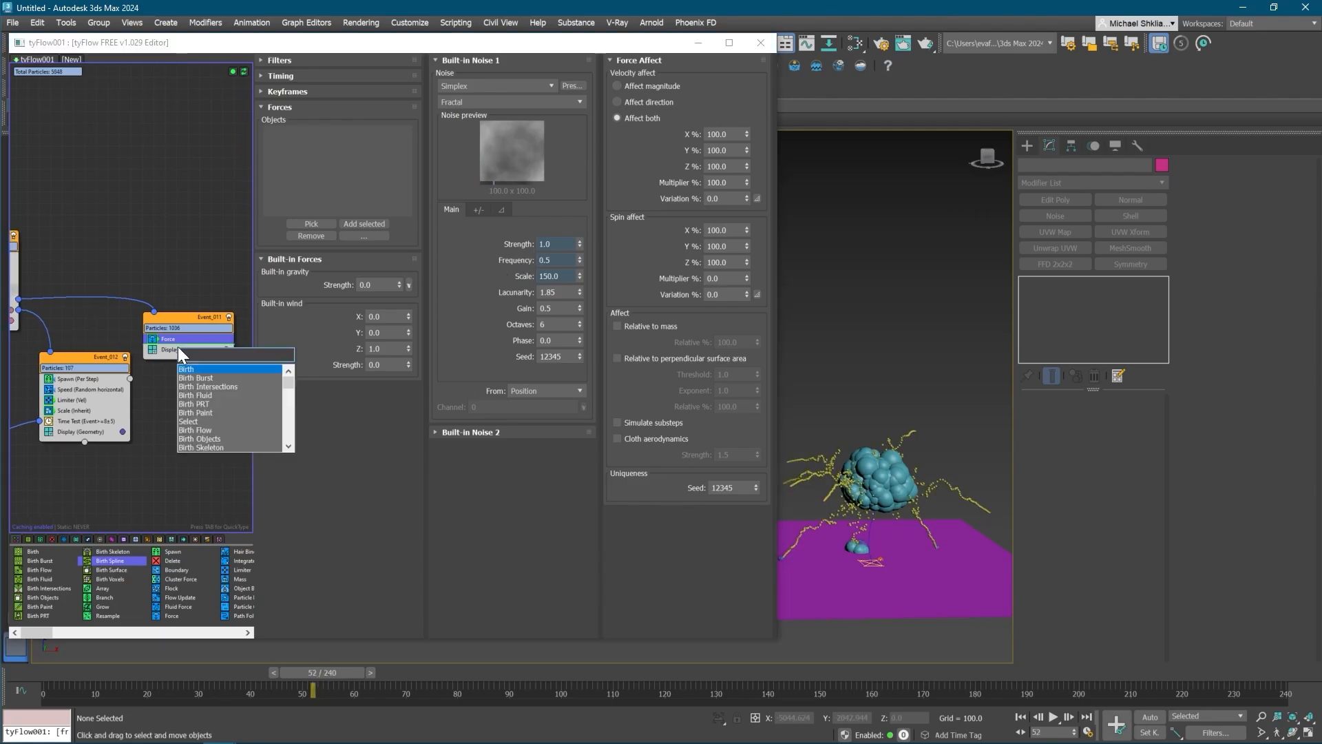
{"action": "type", "text": "slo"}
{"action": "key", "text": "Return"}
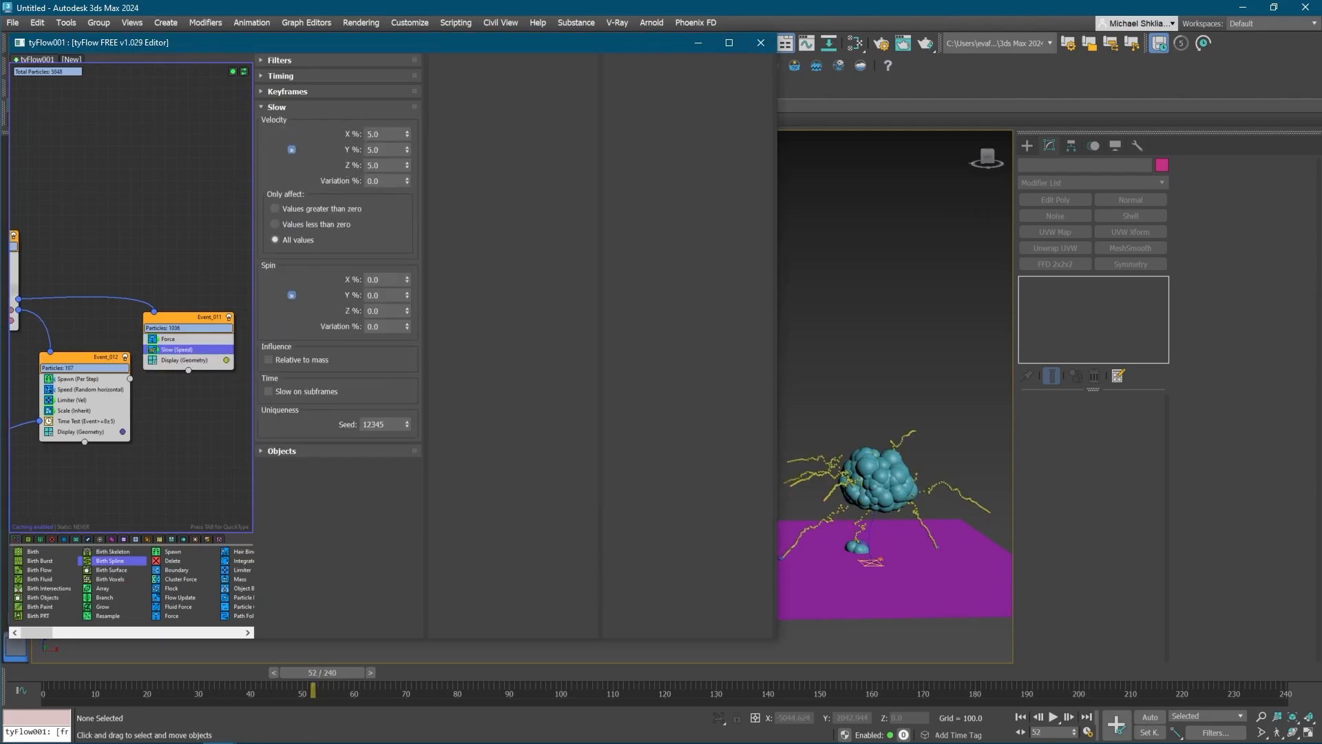
- Set the Slow operator's velocity to 50% on X, Y and Z after trying 30% and 35%, and return to frame 0
{"action": "type", "text": "30"}
{"action": "key", "text": "Return"}
{"action": "type", "text": "50"}
{"action": "key", "text": "Return"}
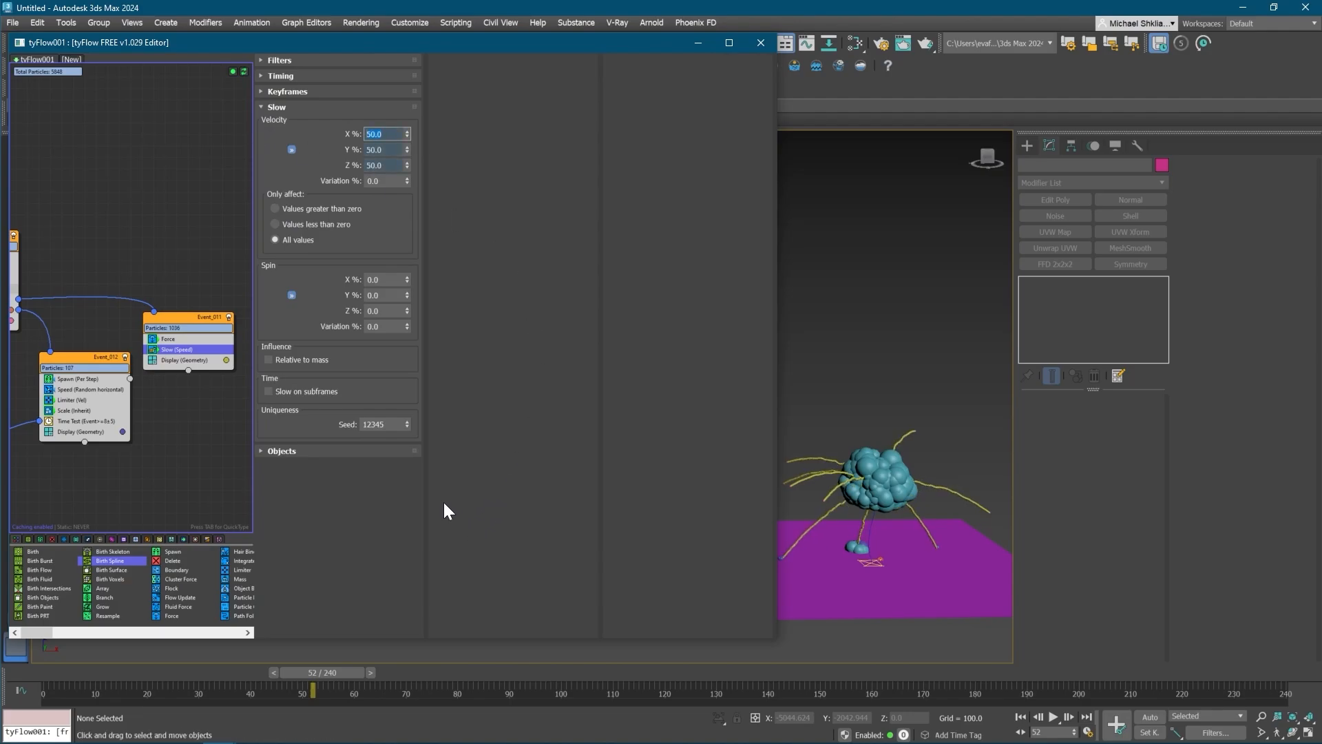
{"action": "type", "text": "30"}
{"action": "type", "text": "35"}
{"action": "key", "text": "Return"}
{"action": "type", "text": "50"}
{"action": "key", "text": "Return"}
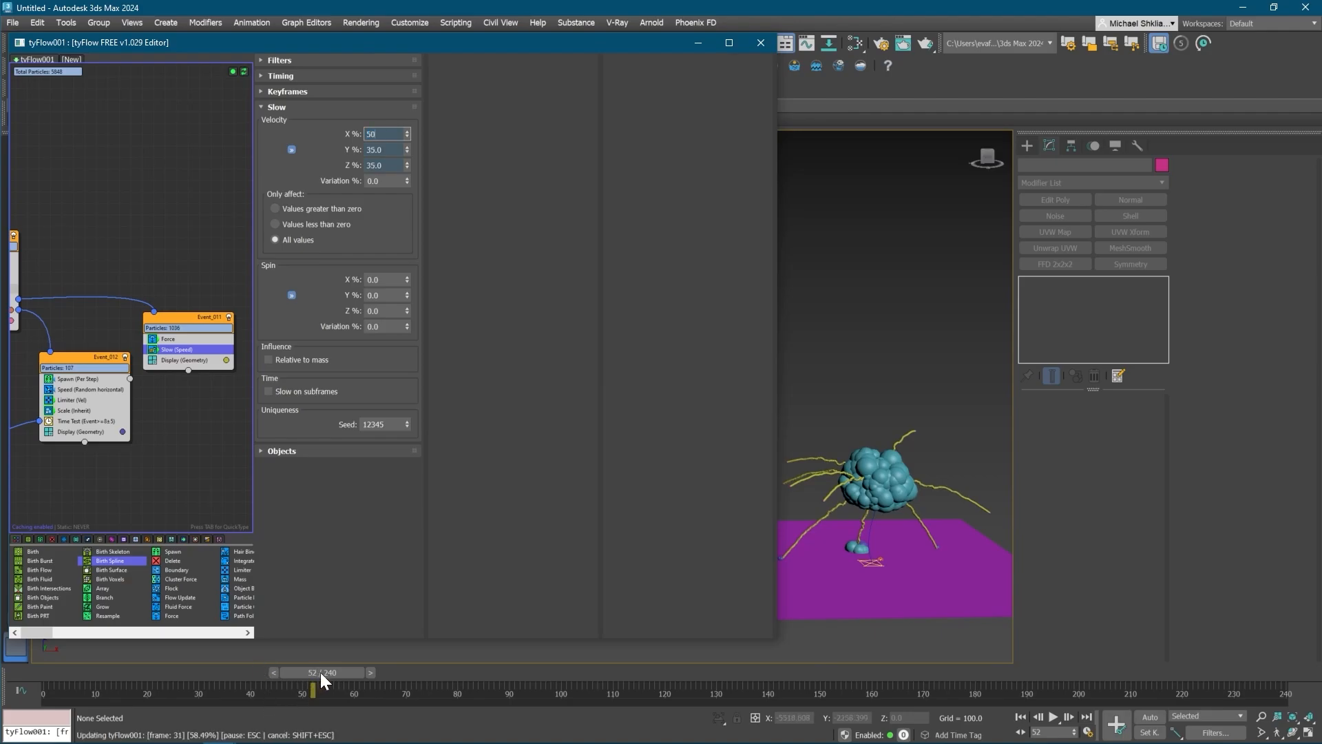
{"action": "left_click_drag", "start_coordinate": [320, 672], "coordinate": [44, 667]}
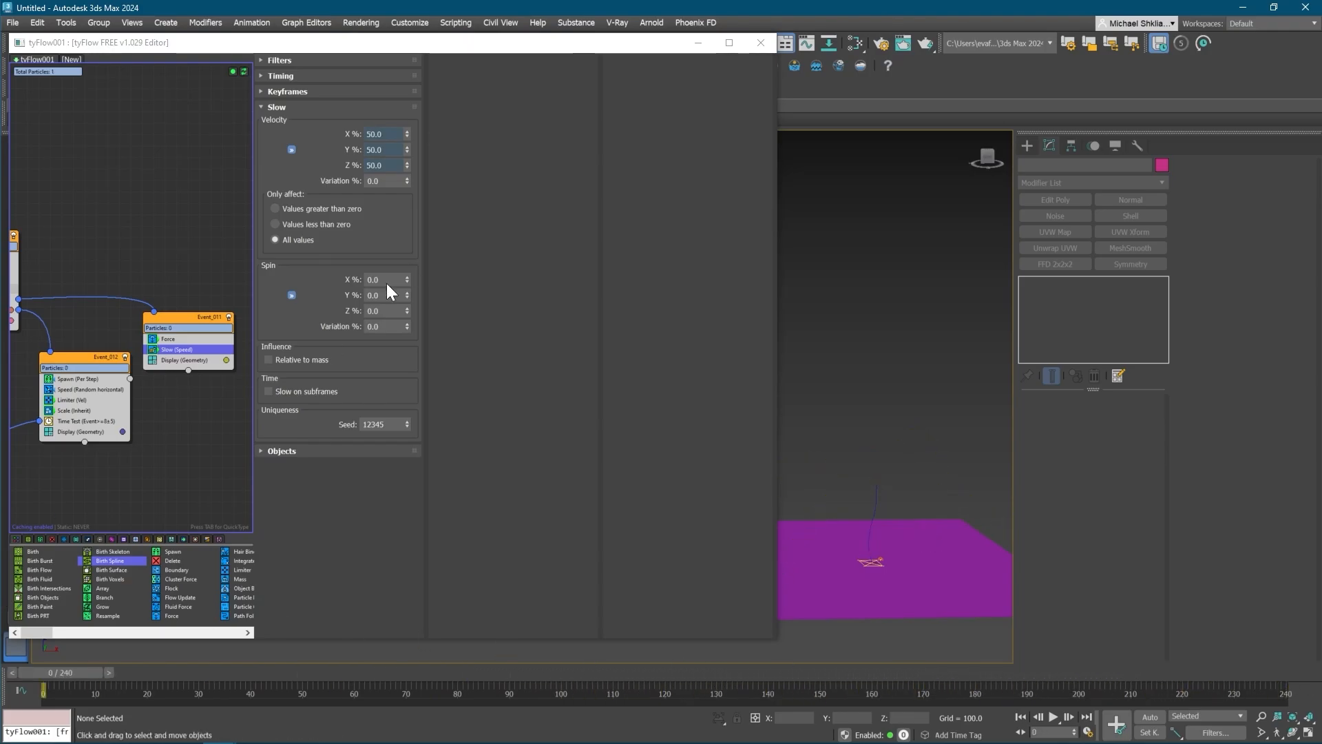
- Add a Scale operator between Slow and Display in Event_011 and set its timing to On Event Entry (Interval)
{"action": "middle_click_drag", "start_coordinate": [213, 350], "coordinate": [192, 354]}
{"action": "key", "text": "Tab"}
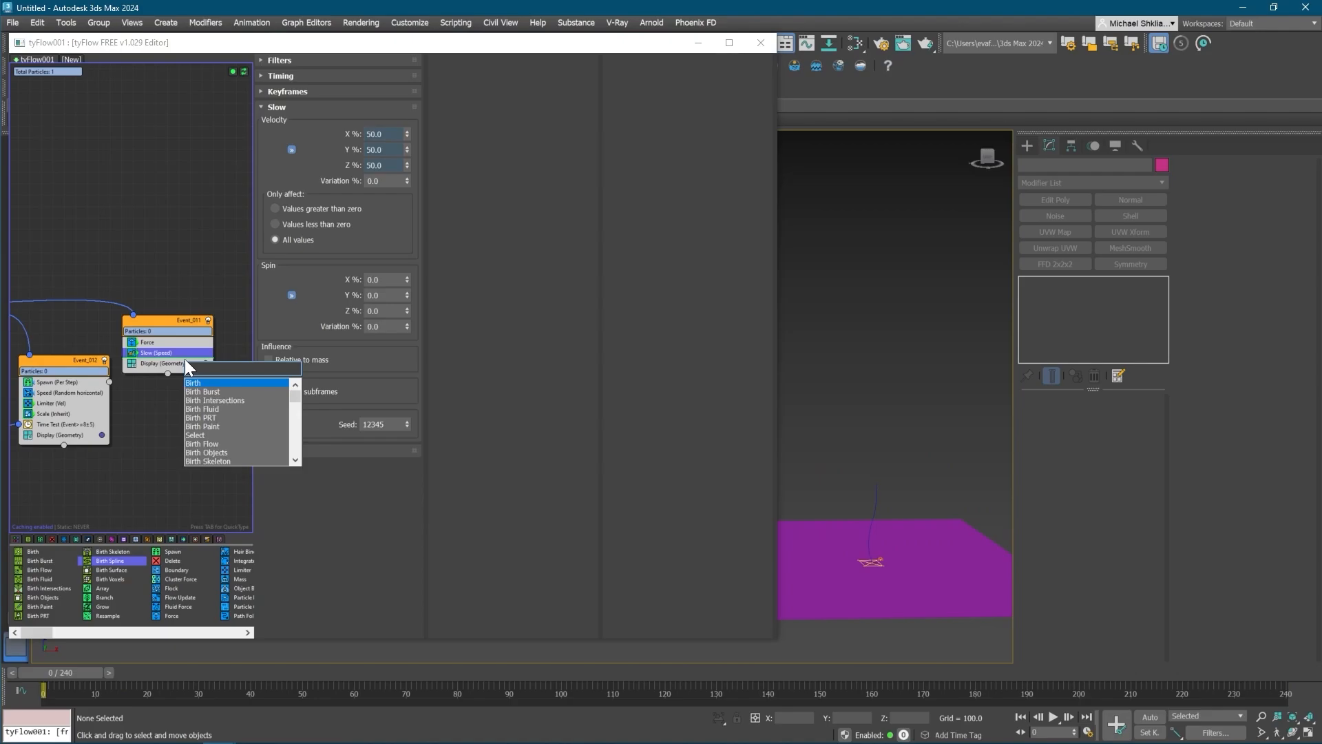
{"action": "type", "text": "scale"}
{"action": "key", "text": "Return"}
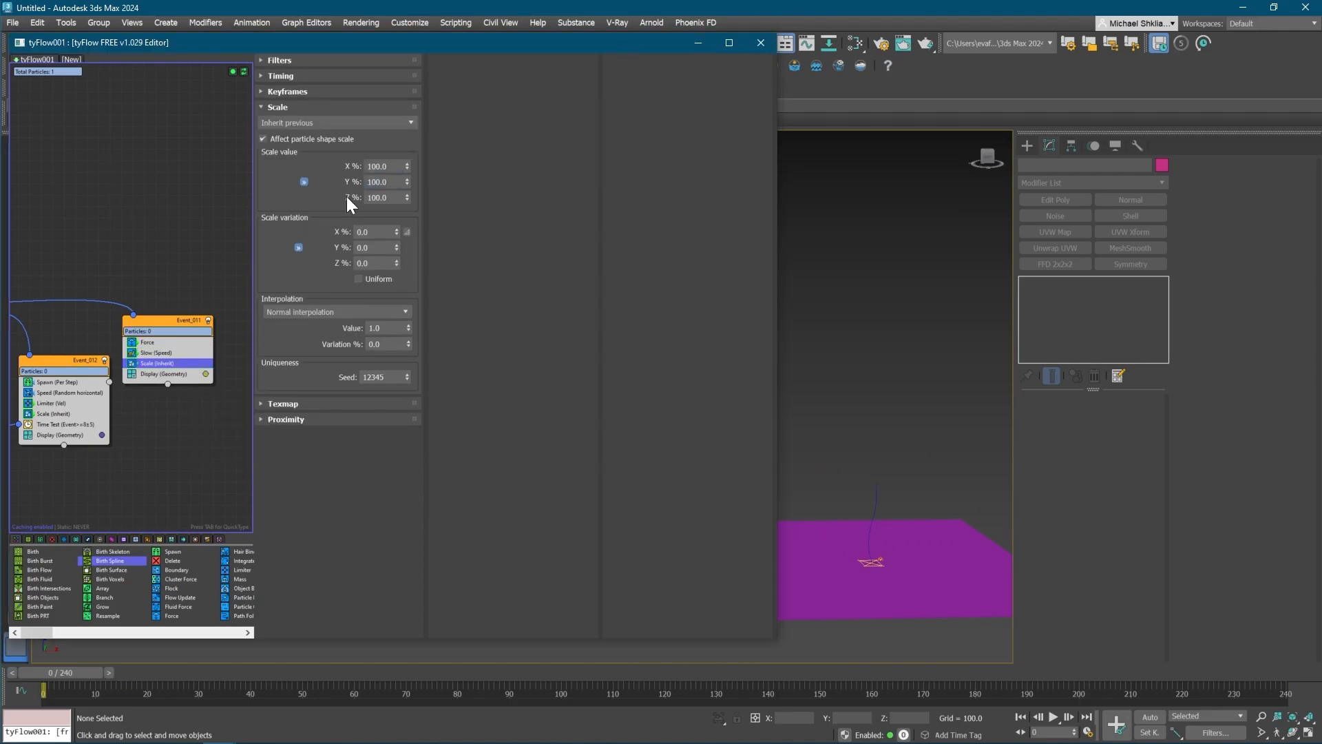
{"action": "right_click", "coordinate": [152, 361]}
{"action": "mouse_move", "coordinate": [226, 422]}
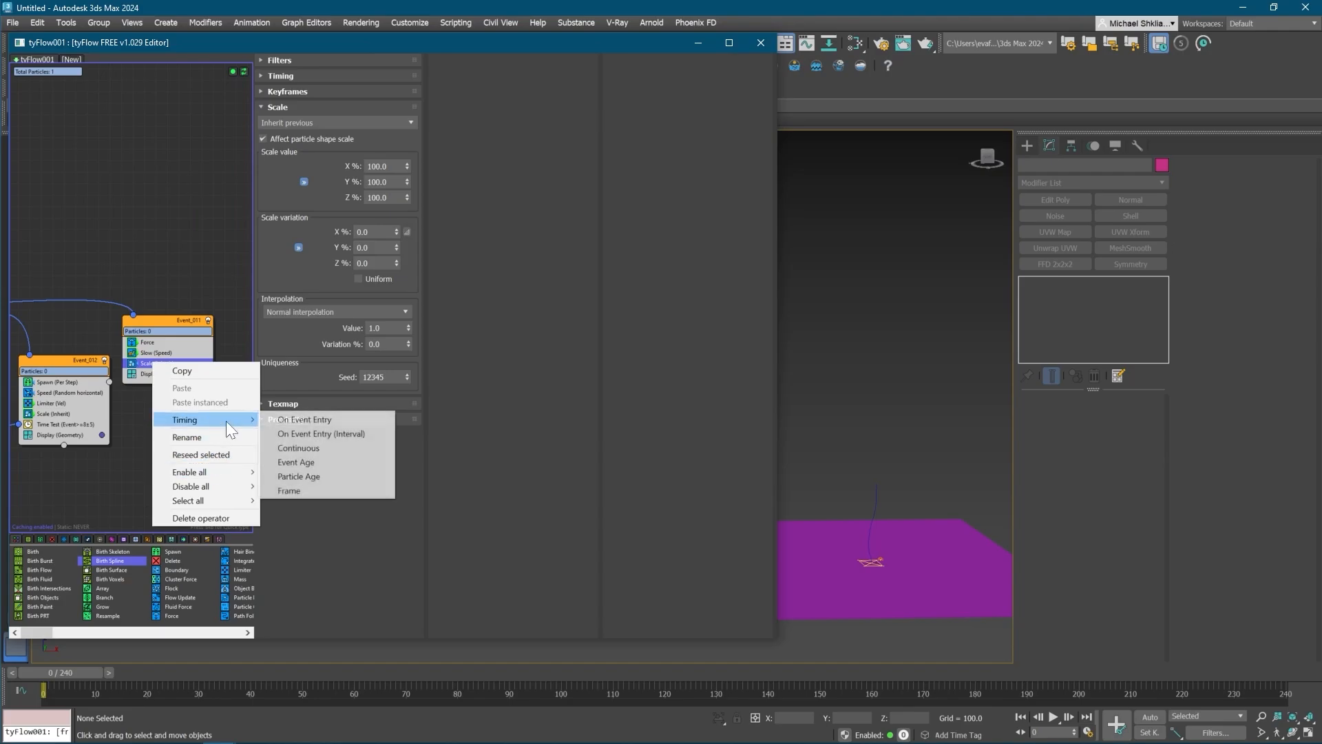
{"action": "left_click", "coordinate": [340, 434]}
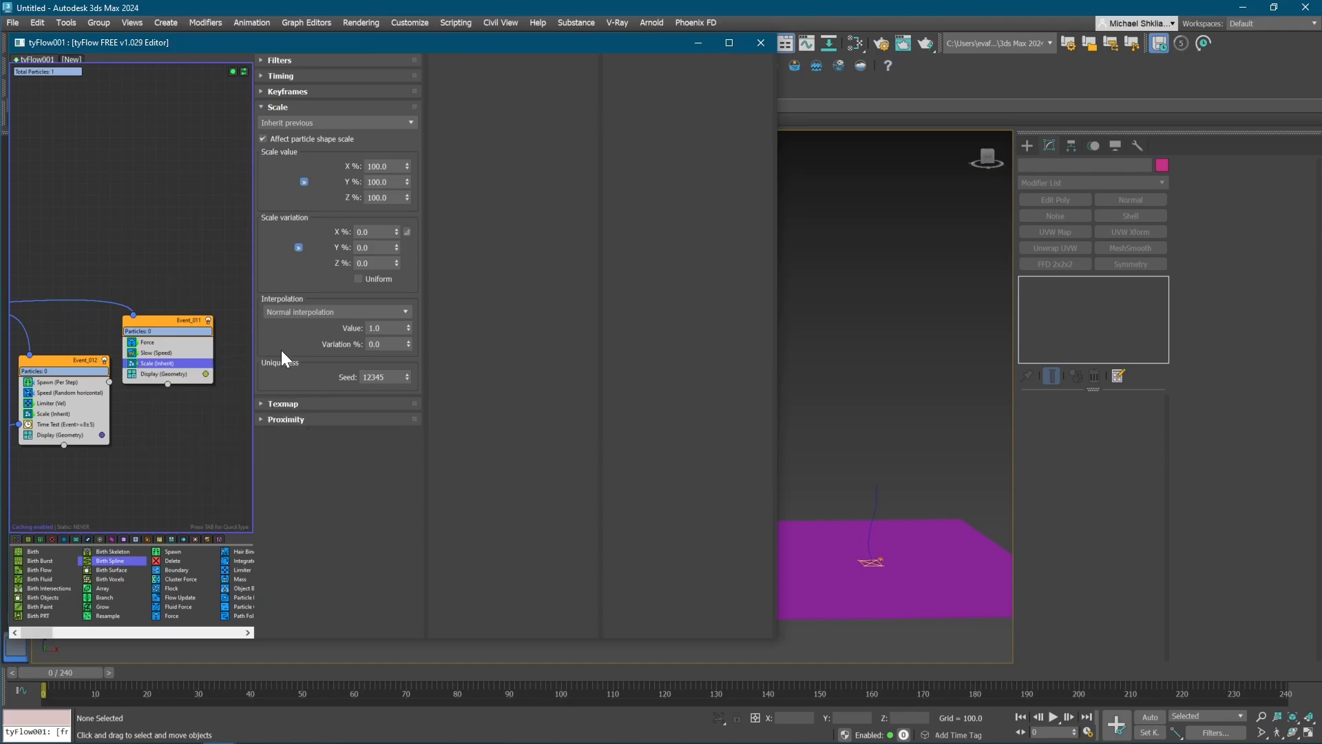
- Use static curve interpolation with a smooth S-shaped preset for Event_011's Scale operator, with the scale value at 350% on all axes
{"action": "left_click", "coordinate": [311, 311]}
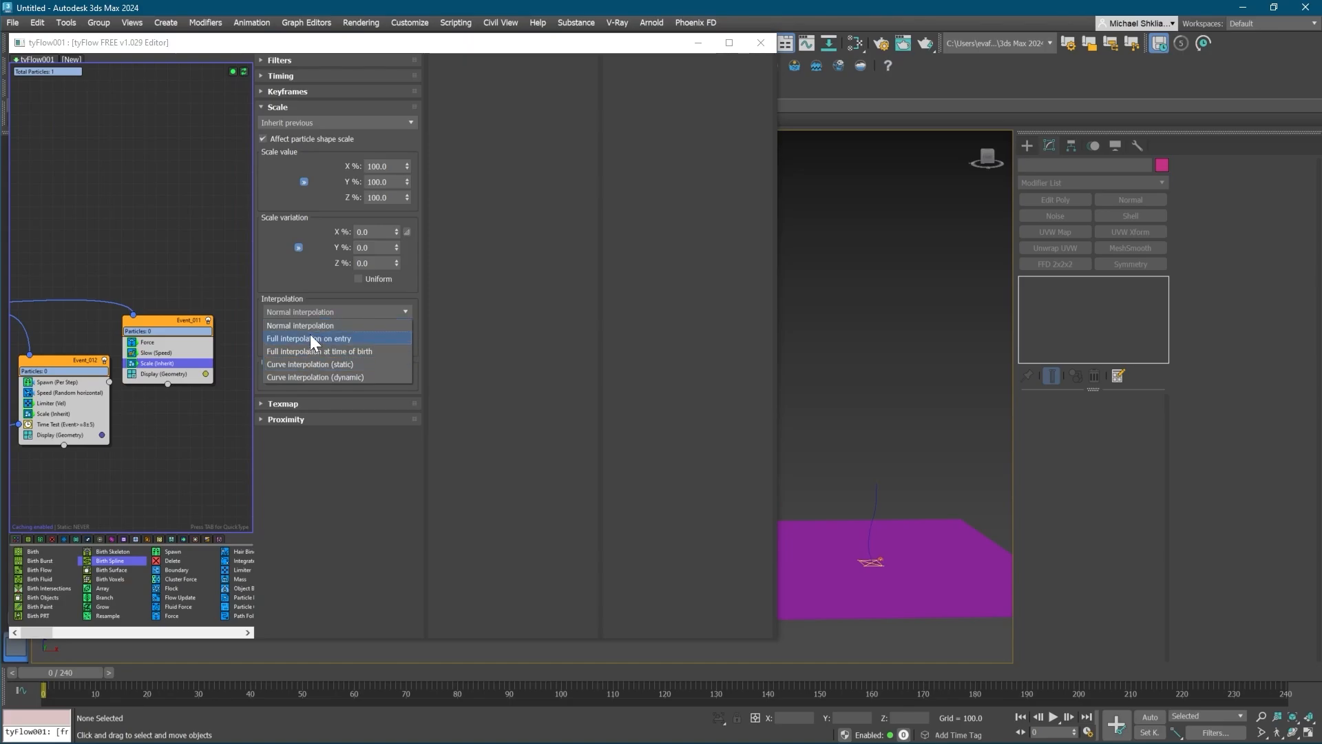
{"action": "left_click", "coordinate": [300, 363]}
{"action": "right_click", "coordinate": [360, 385]}
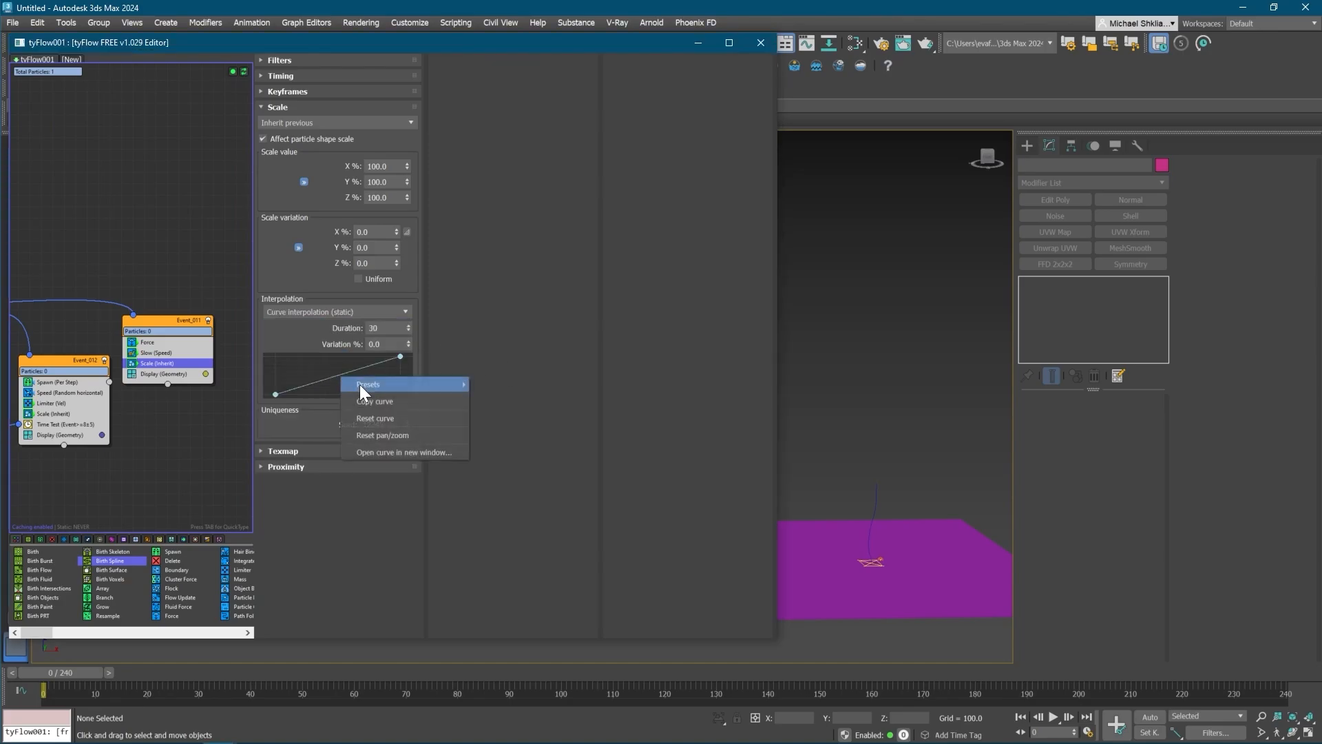
{"action": "mouse_move", "coordinate": [372, 384]}
{"action": "left_click", "coordinate": [505, 415]}
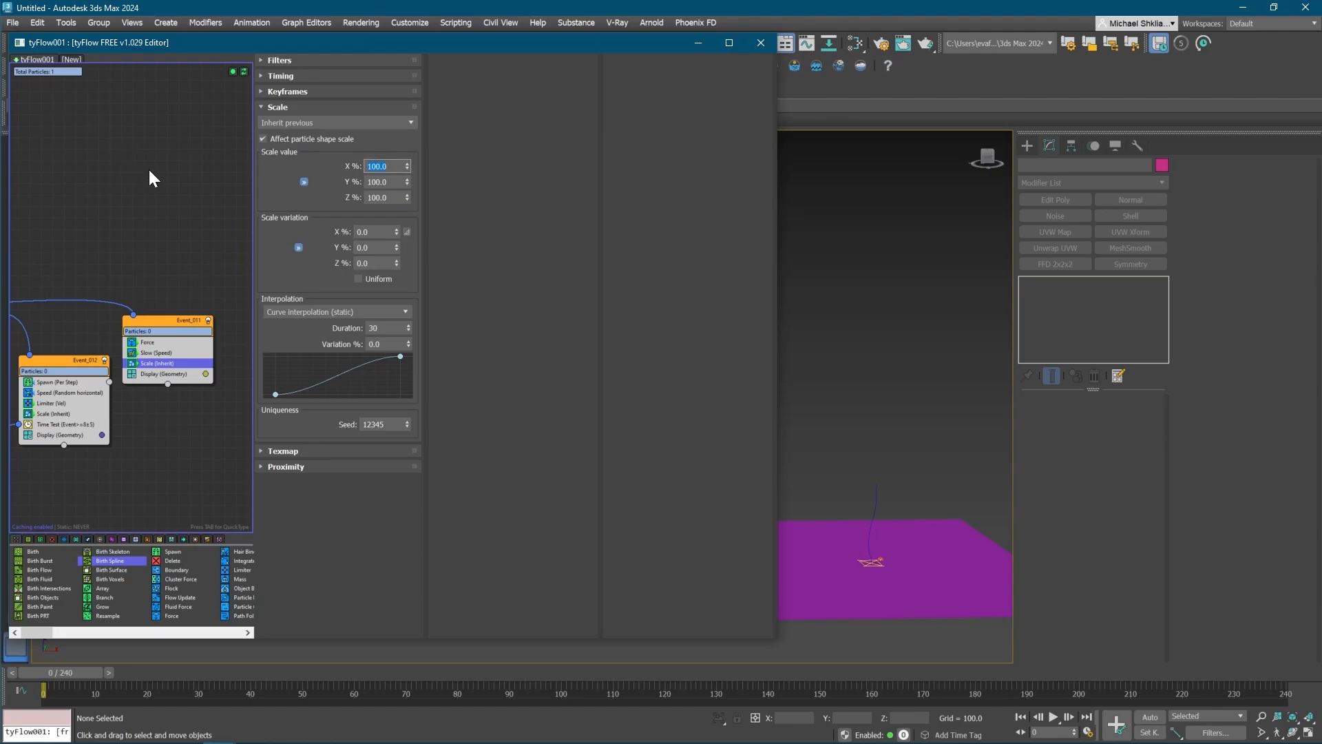
{"action": "type", "text": "350"}
{"action": "key", "text": "Return"}
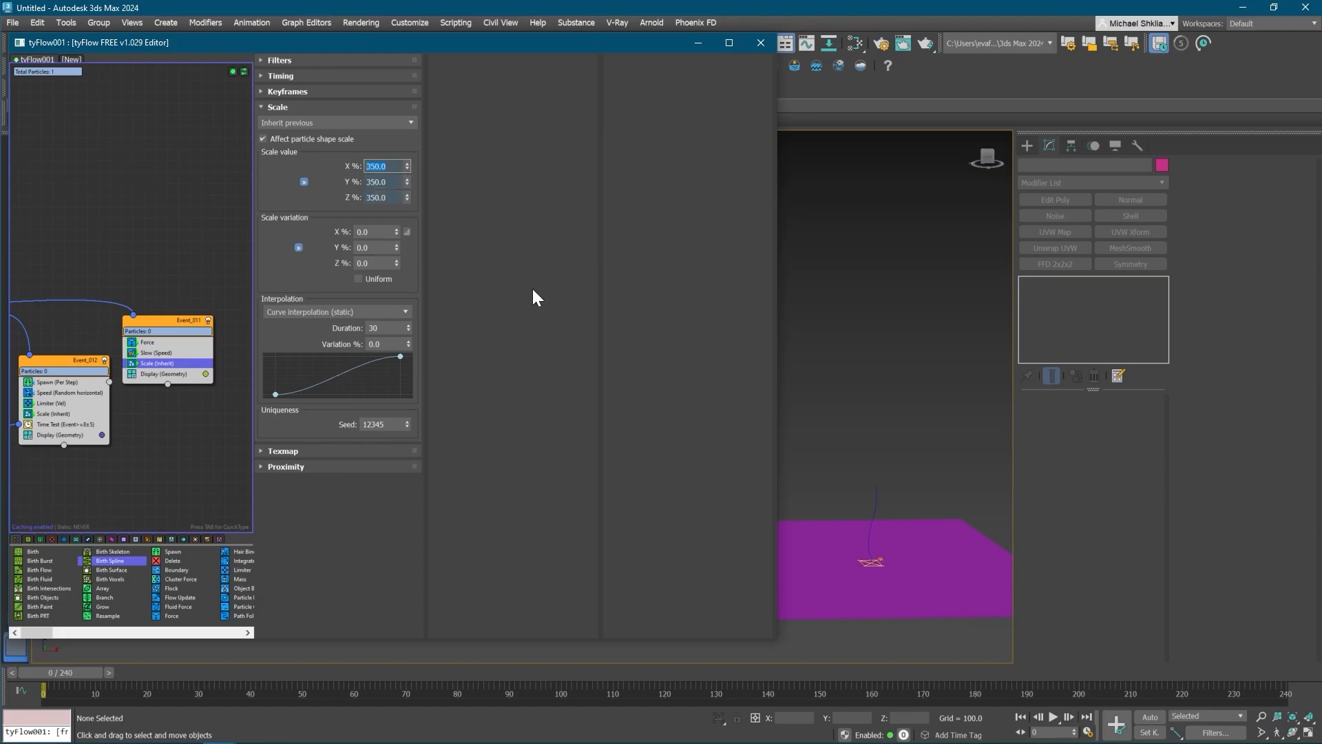
- Set the Event_011 Scale interpolation's duration to 70 frames and its variation to 10% after trying 20%
{"action": "left_click_drag", "start_coordinate": [48, 672], "coordinate": [365, 671]}
{"action": "left_click_drag", "start_coordinate": [1, 614], "coordinate": [1, 610]}
{"action": "left_click", "coordinate": [535, 375]}
{"action": "type", "text": "70"}
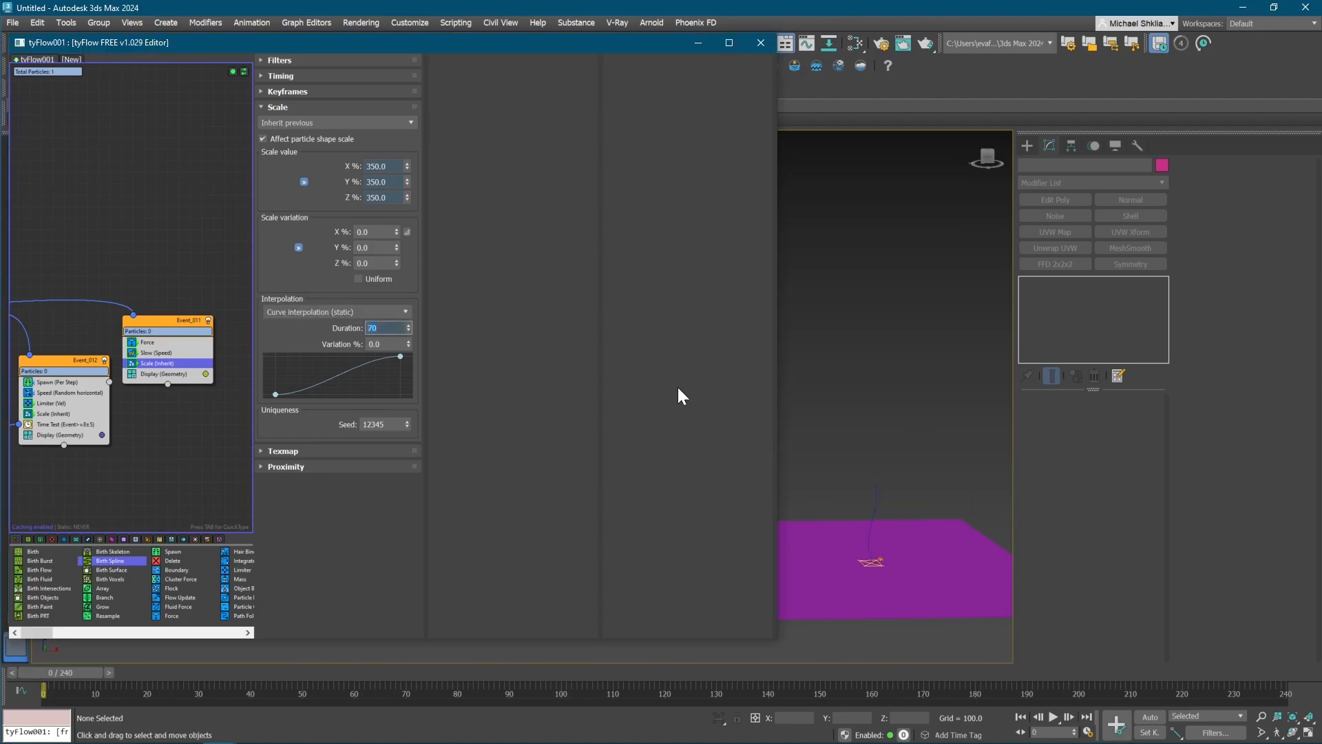
{"action": "key", "text": "Return"}
{"action": "left_click_drag", "start_coordinate": [159, 672], "coordinate": [3, 640]}
{"action": "left_click", "coordinate": [291, 285]}
{"action": "type", "text": "20"}
{"action": "key", "text": "Return"}
{"action": "double_click", "coordinate": [383, 344]}
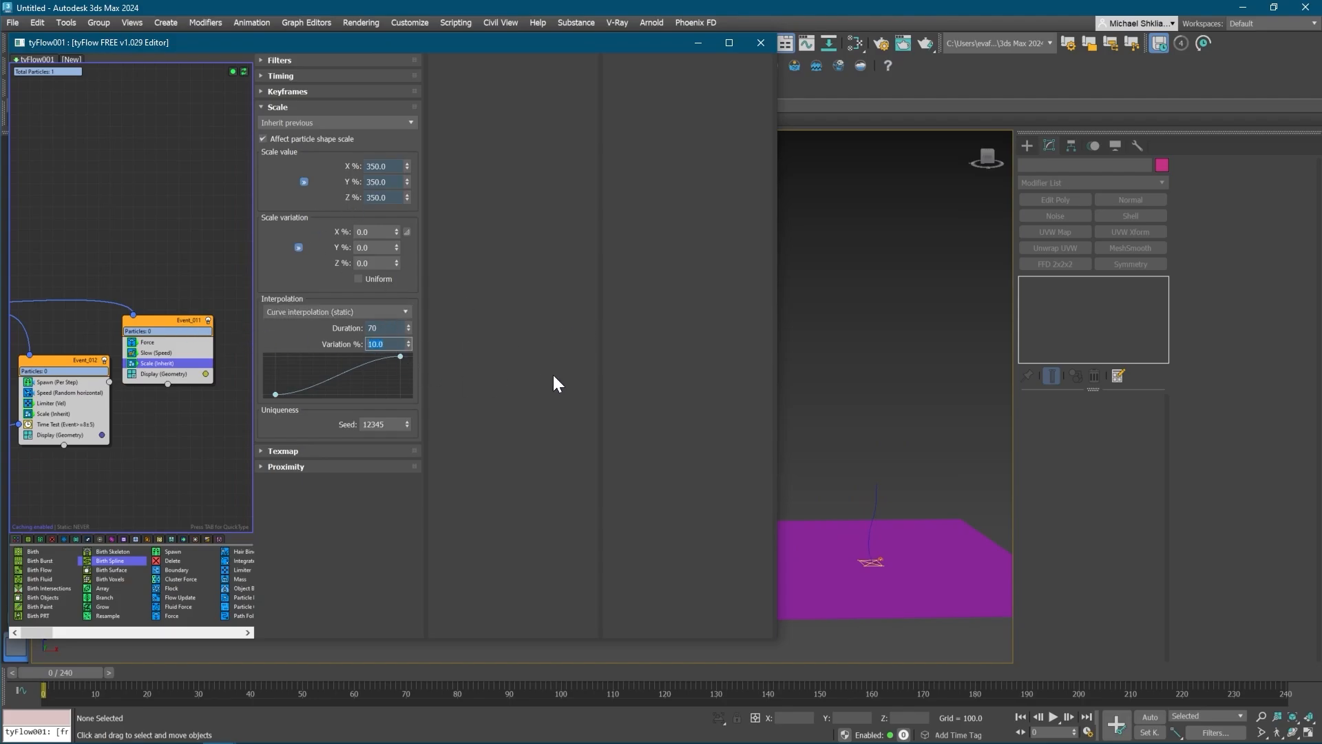
{"action": "type", "text": "10"}
{"action": "key", "text": "Return"}
- Raise Event_011's scale value to 400% and its interpolation duration to 90 frames, and scrub the timeline to preview the growth
{"action": "type", "text": "400"}
{"action": "key", "text": "Return"}
{"action": "double_click", "coordinate": [383, 328]}
{"action": "type", "text": "90"}
{"action": "key", "text": "Return"}
{"action": "left_click_drag", "start_coordinate": [30, 676], "coordinate": [544, 708]}
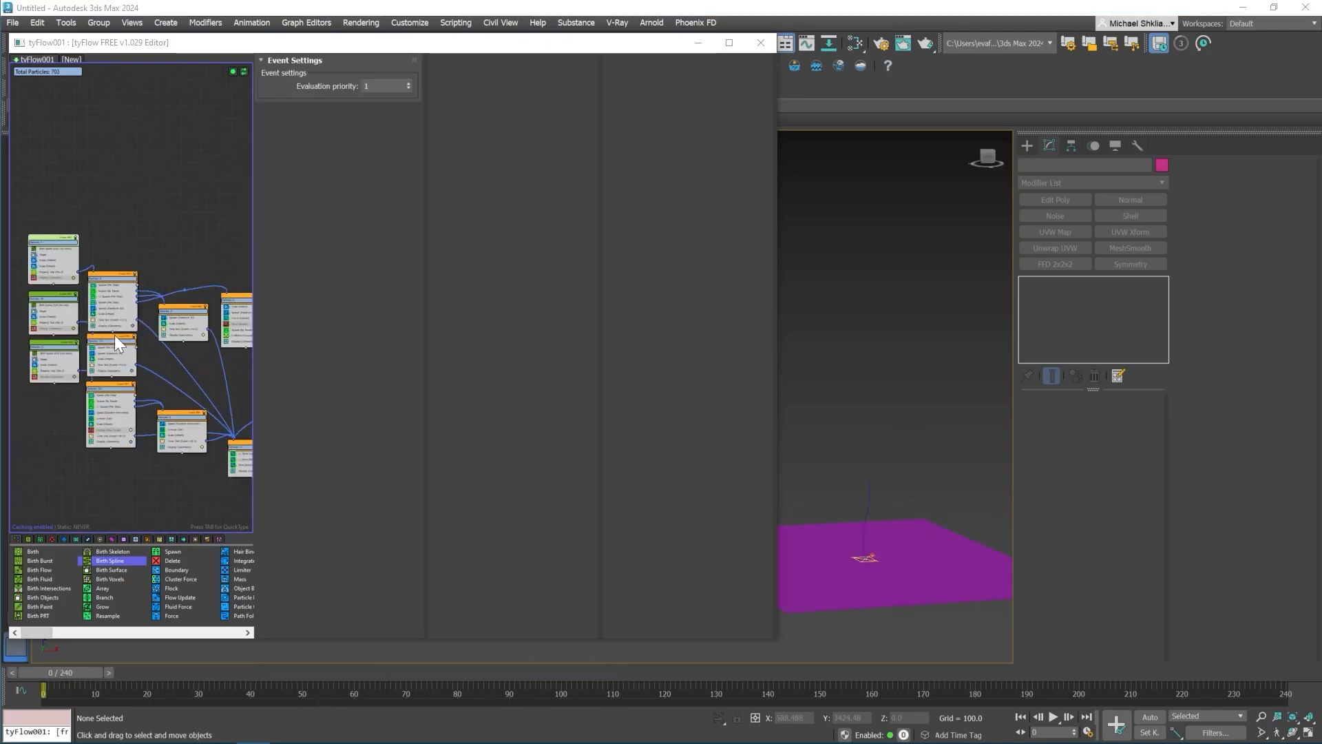
- Copy the last Spawn (Per Step) operator of the topmost orange event into the two orange events stacked below it
{"action": "middle_click_drag", "start_coordinate": [80, 358], "coordinate": [148, 349]}
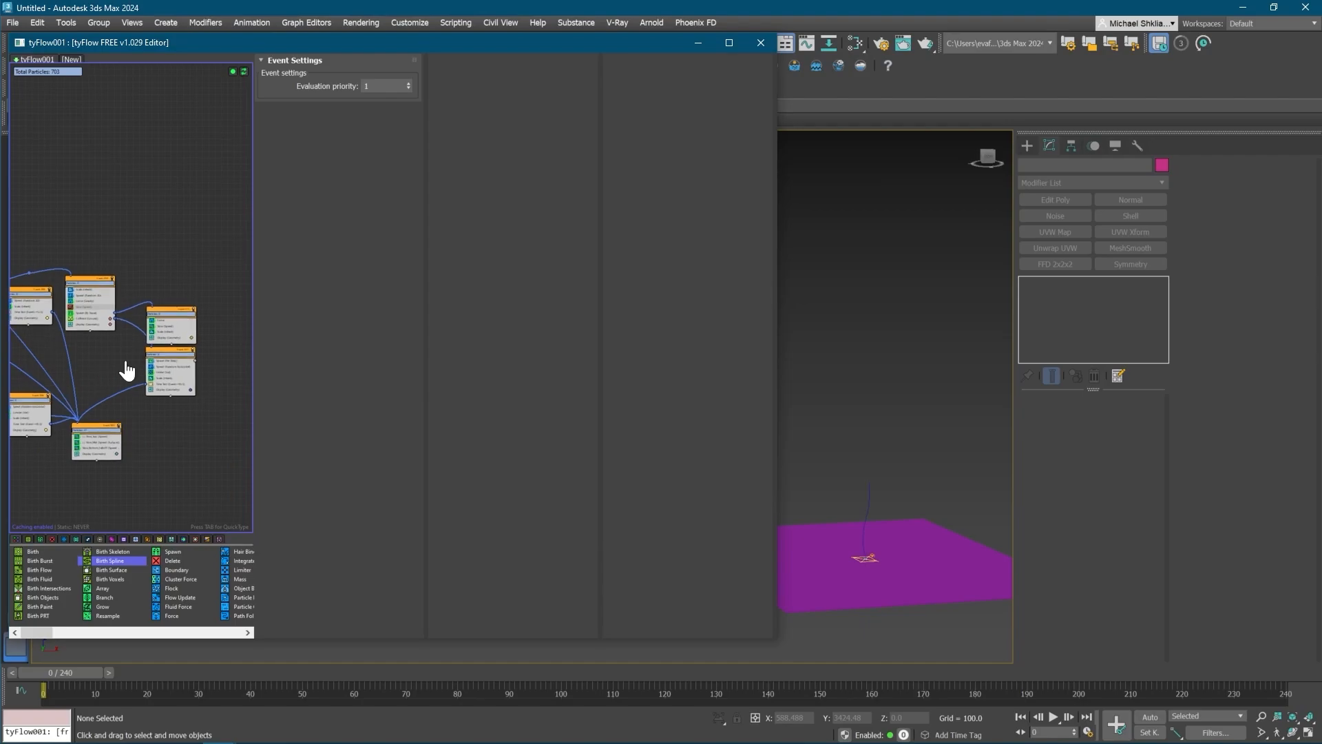
{"action": "middle_click_drag", "start_coordinate": [111, 310], "coordinate": [188, 301]}
{"action": "mouse_move", "coordinate": [35, 317]}
{"action": "middle_mouse_down"}
{"action": "mouse_move", "coordinate": [139, 314]}
{"action": "mouse_move", "coordinate": [134, 326]}
{"action": "middle_mouse_up"}
{"action": "scroll", "coordinate": [134, 325], "scroll_direction": "up", "scroll_amount": 3}
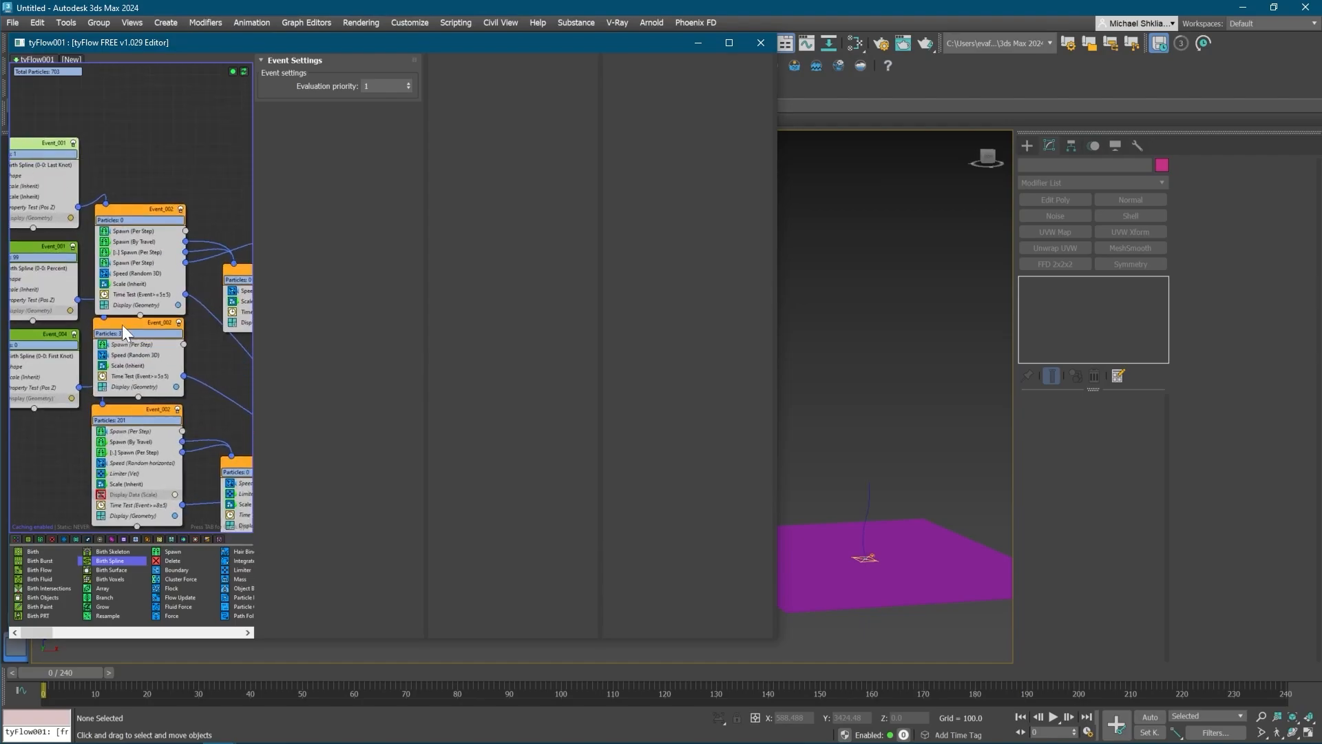
{"action": "left_click_drag", "start_coordinate": [134, 263], "coordinate": [132, 372]}
{"action": "middle_click_drag", "start_coordinate": [134, 326], "coordinate": [117, 267]}
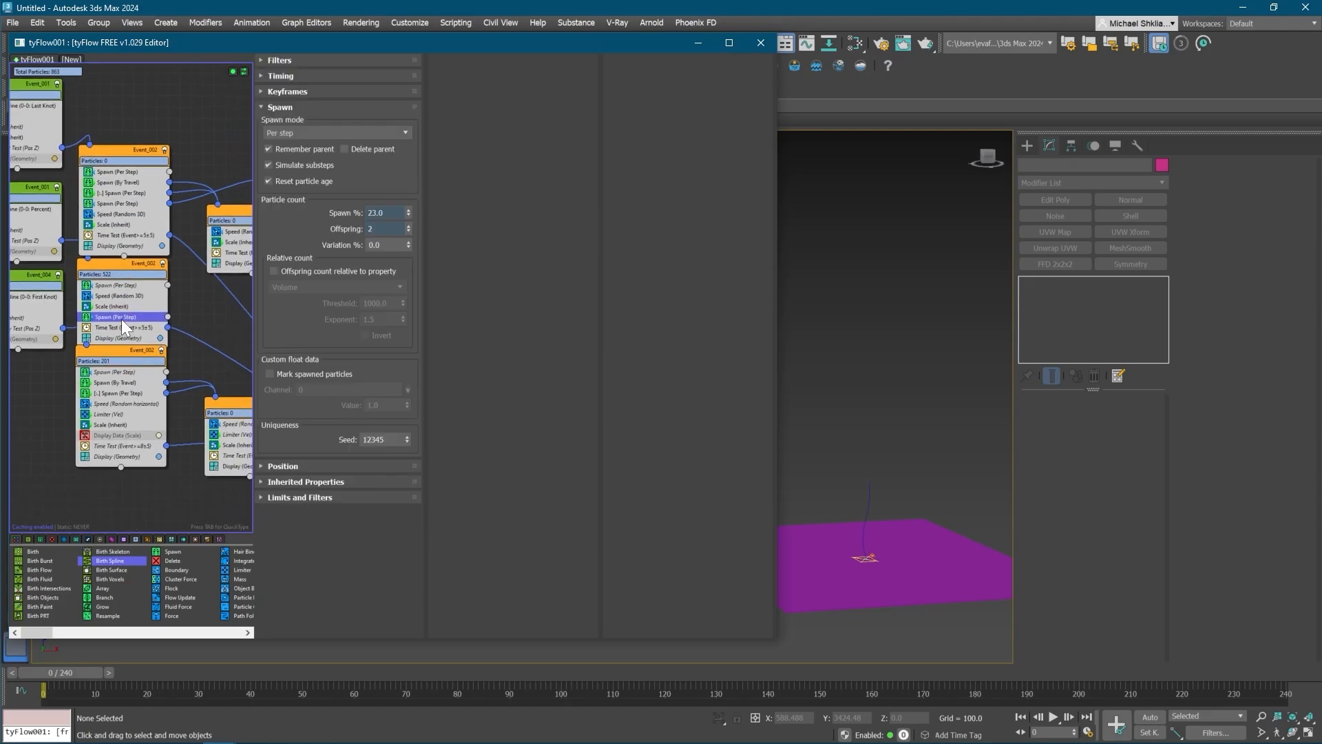
{"action": "left_click_drag", "start_coordinate": [121, 319], "coordinate": [116, 398]}
- Connect both copied Spawn operators to Event_010, preview the result around frame 18, and return to frame 0
{"action": "mouse_move", "coordinate": [173, 368]}
{"action": "middle_mouse_down"}
{"action": "mouse_move", "coordinate": [71, 424]}
{"action": "mouse_move", "coordinate": [141, 396]}
{"action": "mouse_move", "coordinate": [49, 397]}
{"action": "middle_mouse_up"}
{"action": "scroll", "coordinate": [98, 408], "scroll_direction": "down", "scroll_amount": 1}
{"action": "middle_click_drag", "start_coordinate": [128, 386], "coordinate": [101, 394]}
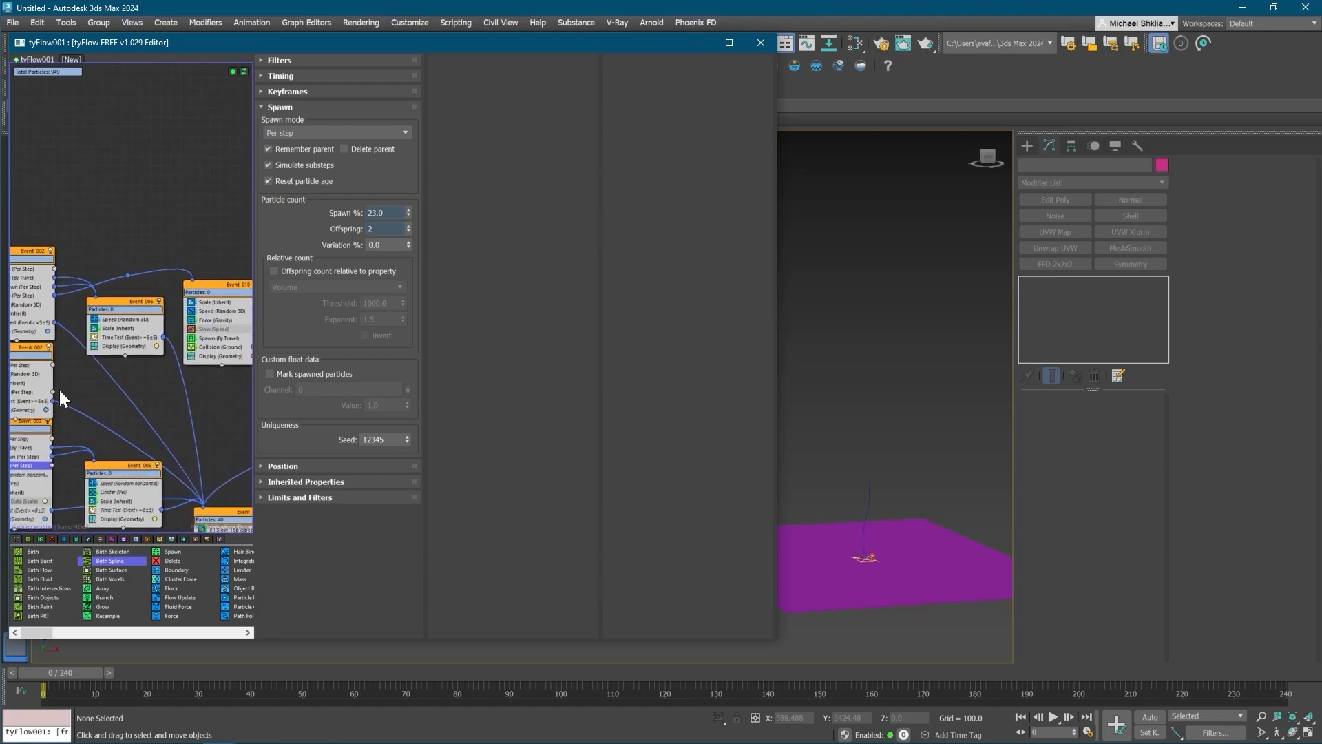
{"action": "left_click_drag", "start_coordinate": [54, 391], "coordinate": [195, 283]}
{"action": "middle_click_drag", "start_coordinate": [57, 436], "coordinate": [69, 439]}
{"action": "left_click_drag", "start_coordinate": [70, 457], "coordinate": [219, 279]}
{"action": "left_click_drag", "start_coordinate": [62, 669], "coordinate": [152, 667]}
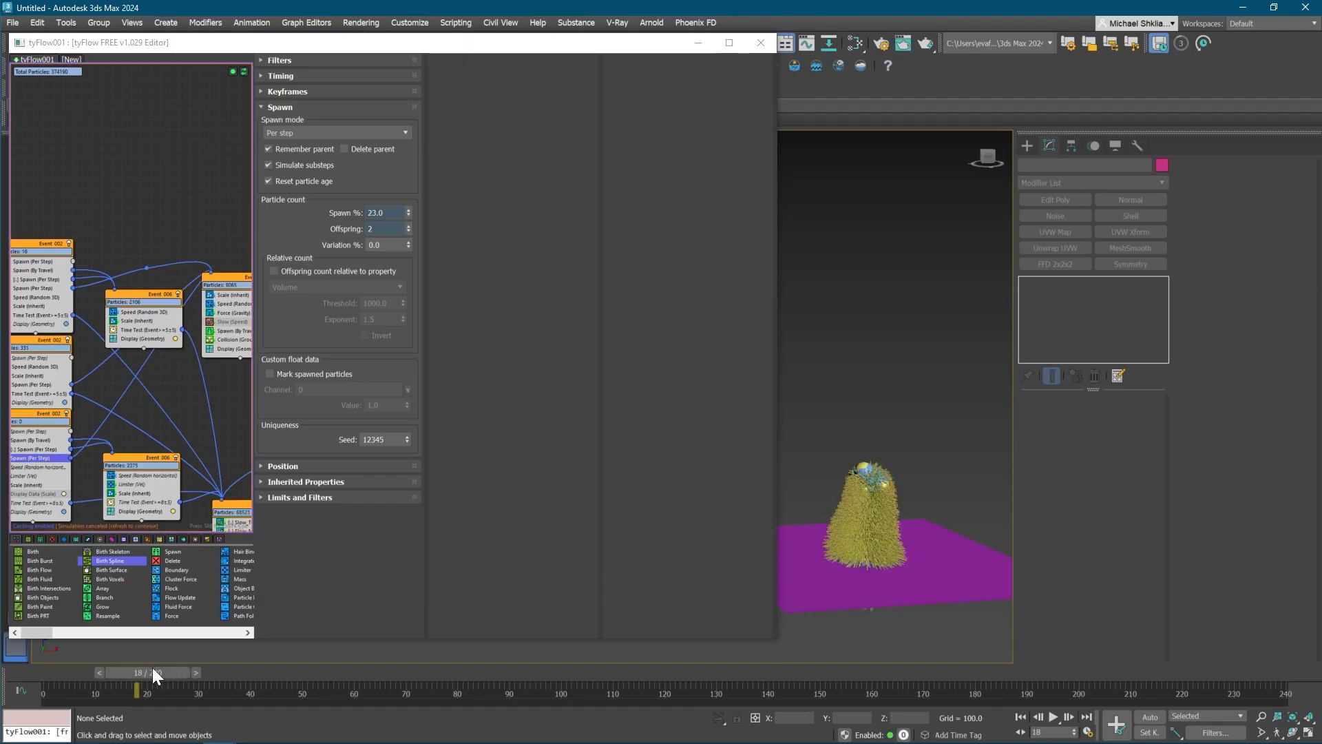
{"action": "scroll", "coordinate": [886, 550], "scroll_direction": "up", "scroll_amount": 10}
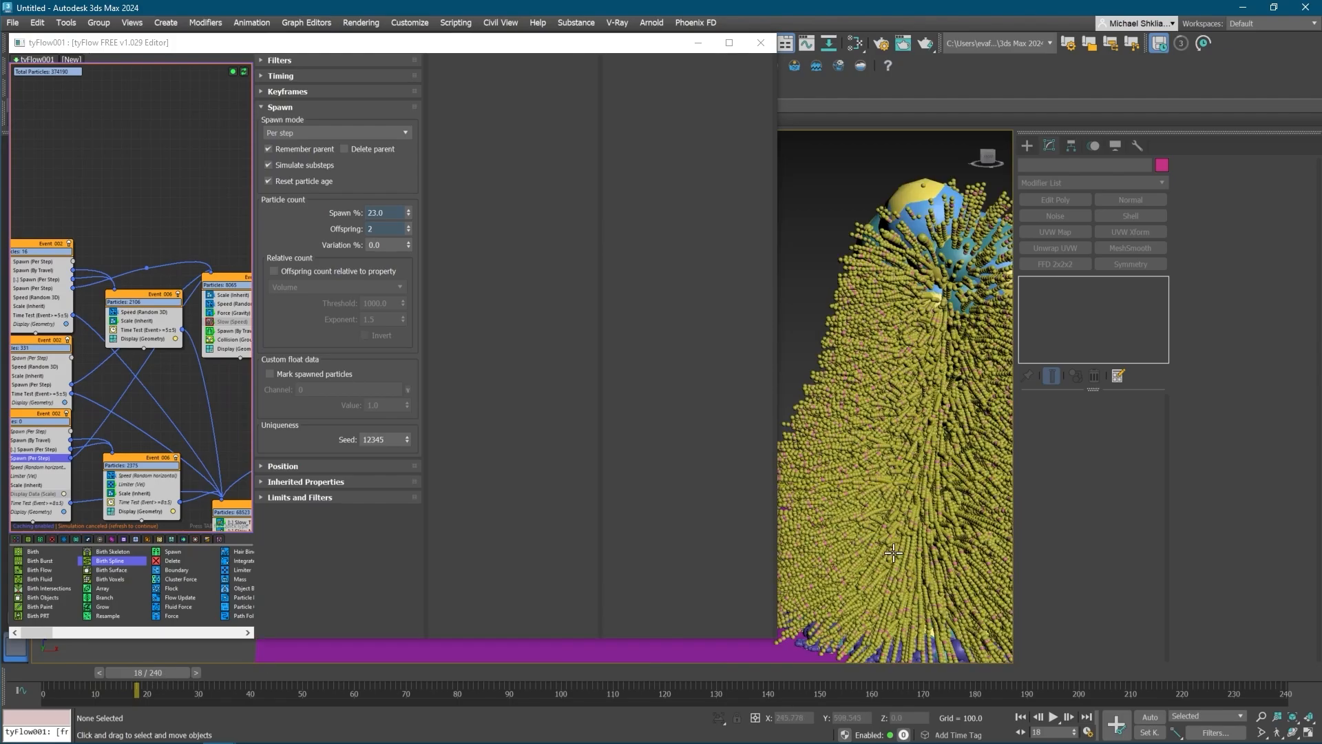
{"action": "scroll", "coordinate": [887, 549], "scroll_direction": "down", "scroll_amount": 5}
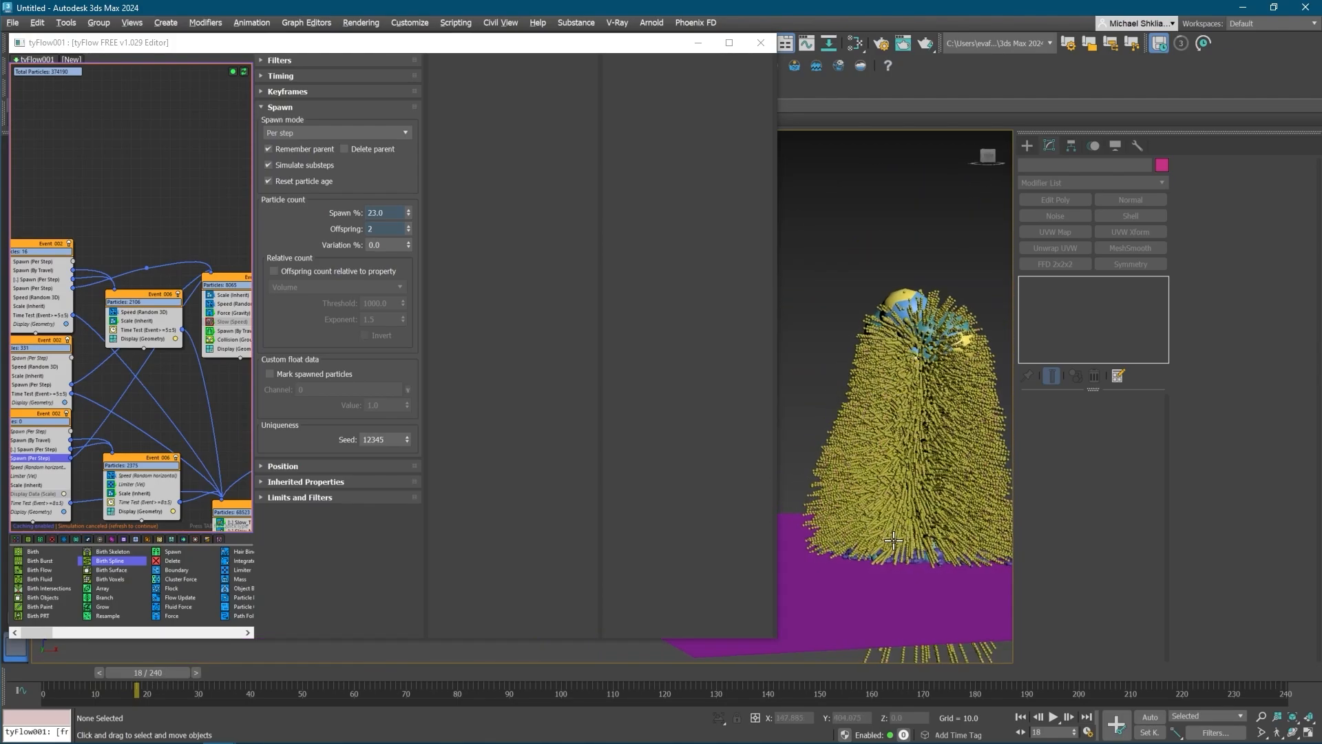
{"action": "left_click_drag", "start_coordinate": [88, 692], "coordinate": [15, 651]}
- Set the lowest copied Spawn operator to 1 offspring and a spawn rate of 0.1%, after trying 0.5%
{"action": "middle_click_drag", "start_coordinate": [79, 419], "coordinate": [158, 402]}
{"action": "scroll", "coordinate": [100, 446], "scroll_direction": "up", "scroll_amount": 2}
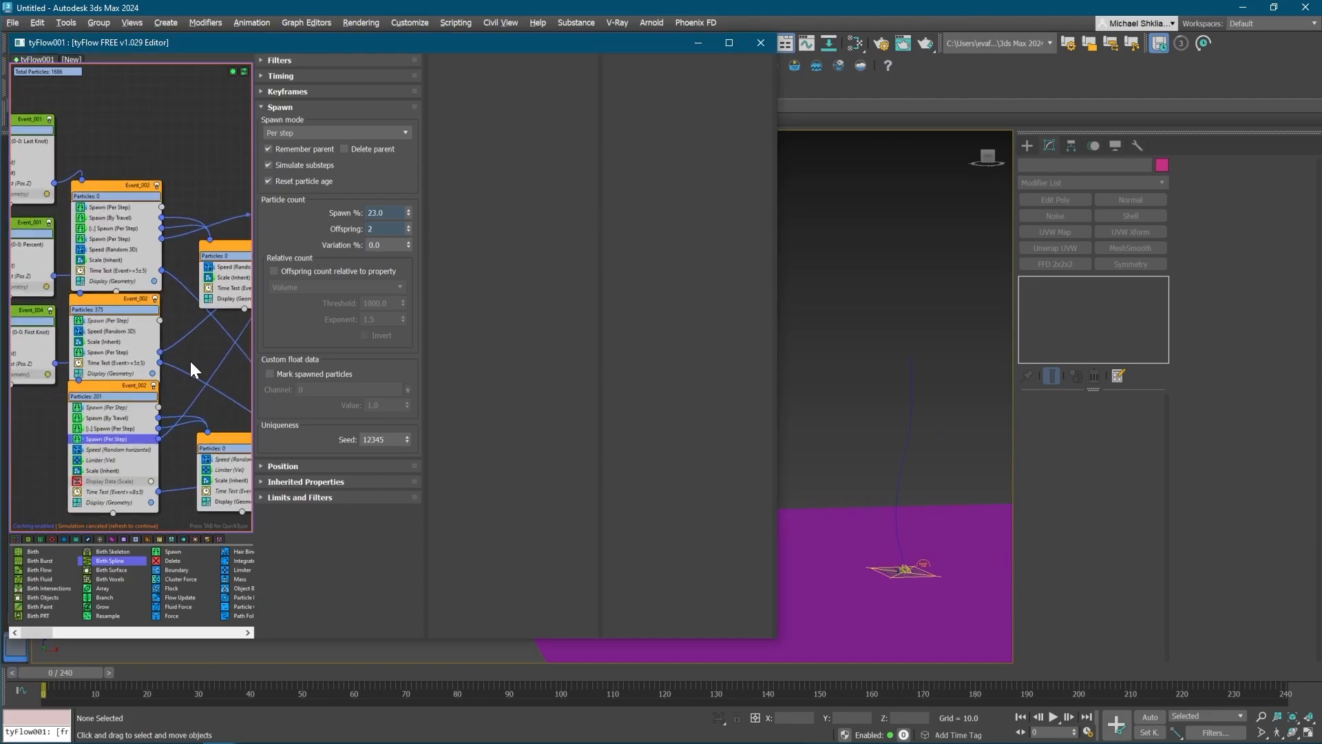
{"action": "type", "text": "1"}
{"action": "key", "text": "Return"}
{"action": "left_click_drag", "start_coordinate": [387, 230], "coordinate": [176, 196]}
{"action": "type", "text": "0.5"}
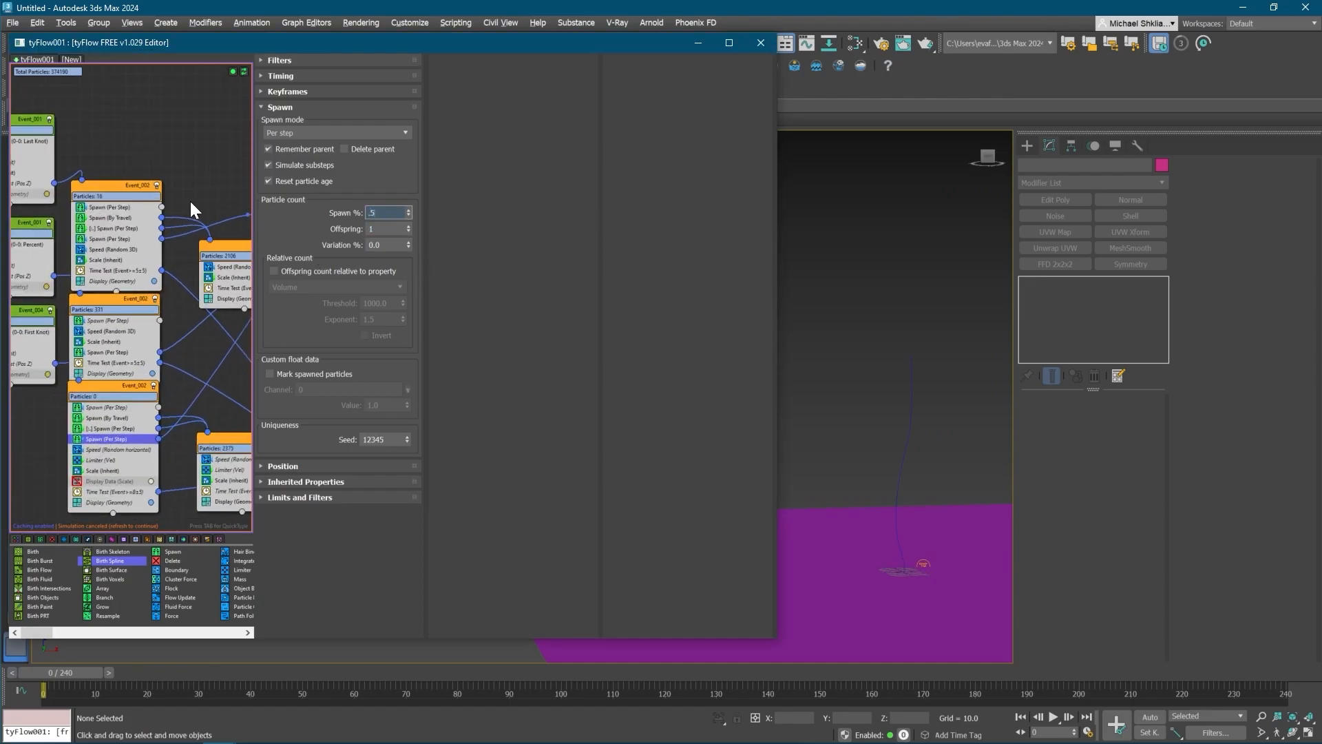
{"action": "key", "text": "Return"}
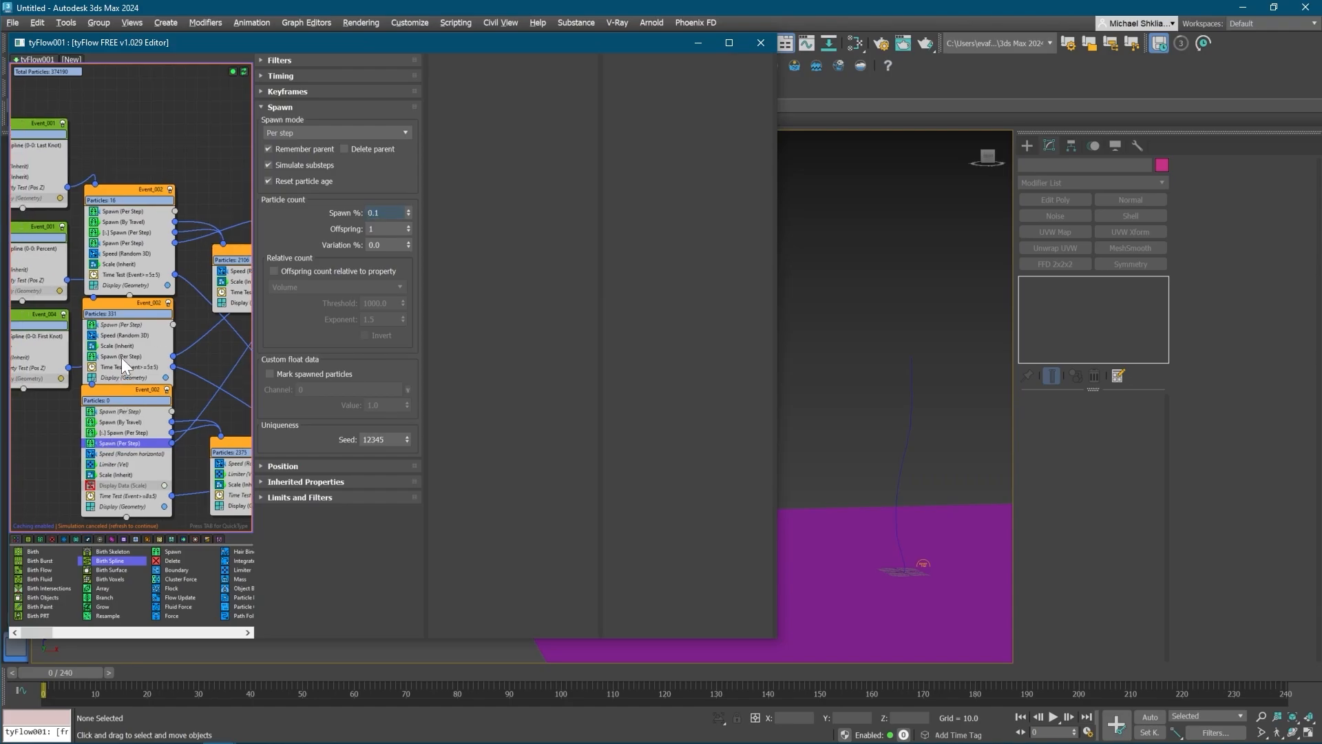
- Set the middle event's copied Spawn operator to 0.1% spawn and 1 offspring, and refresh and preview the simulation around frame 17
{"action": "left_click", "coordinate": [121, 356]}
{"action": "left_click_drag", "start_coordinate": [391, 213], "coordinate": [366, 213]}
{"action": "key", "text": "Tab"}
{"action": "type", "text": "1"}
{"action": "key", "text": "Return"}
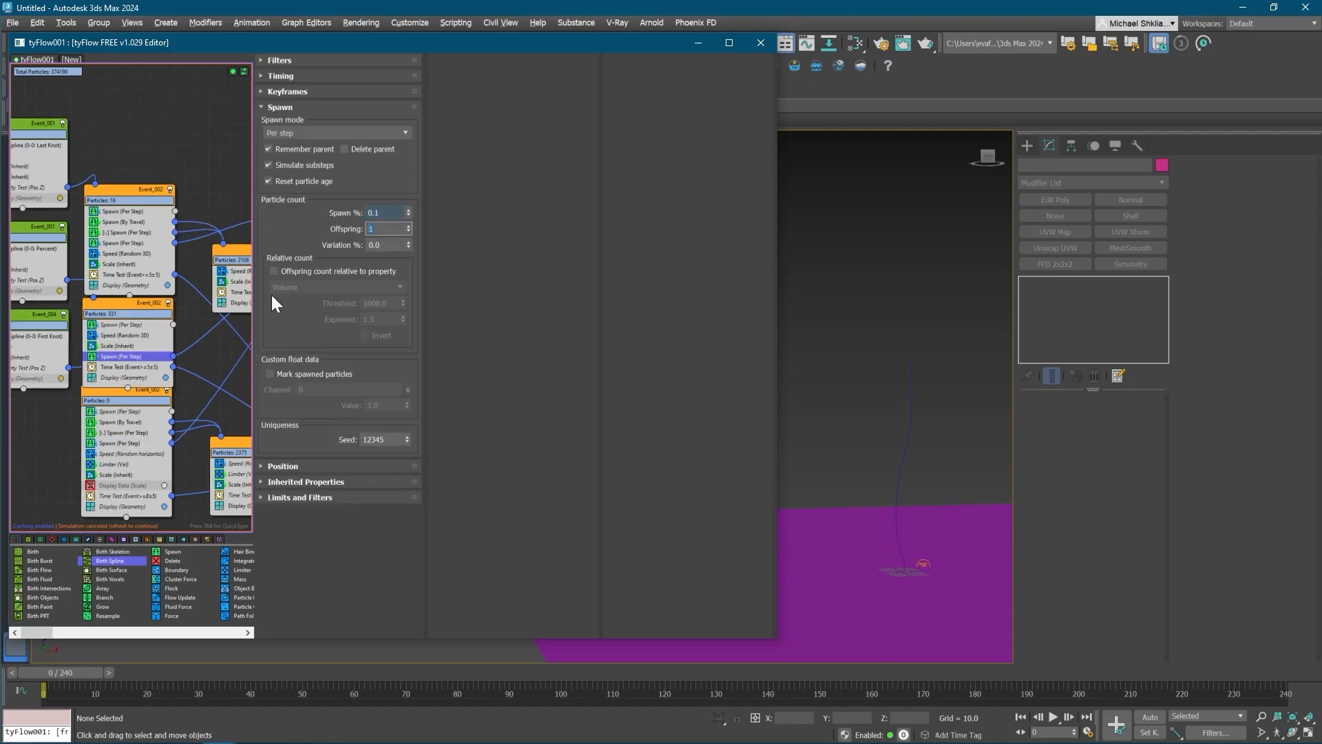
{"action": "mouse_move", "coordinate": [66, 673]}
{"action": "left_mouse_down"}
{"action": "mouse_move", "coordinate": [418, 655]}
{"action": "mouse_move", "coordinate": [26, 610]}
{"action": "left_mouse_up"}
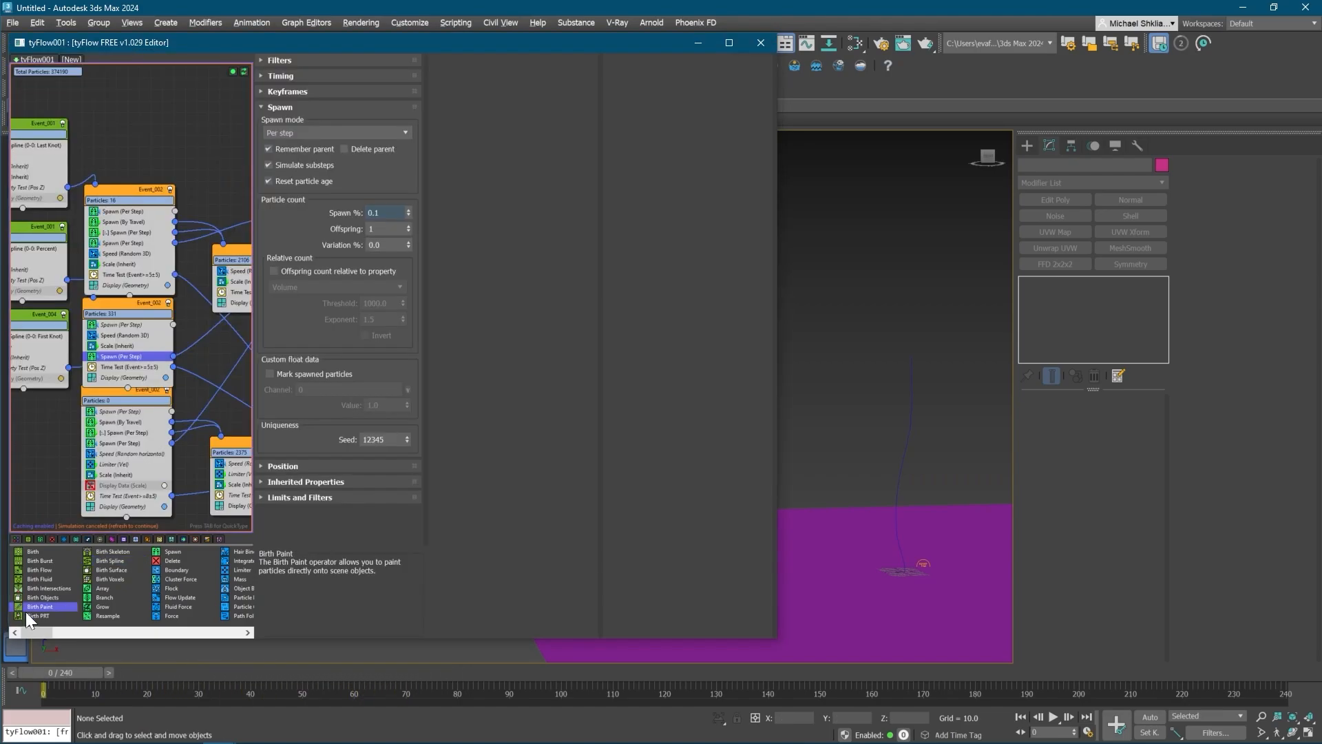
{"action": "left_click", "coordinate": [241, 78]}
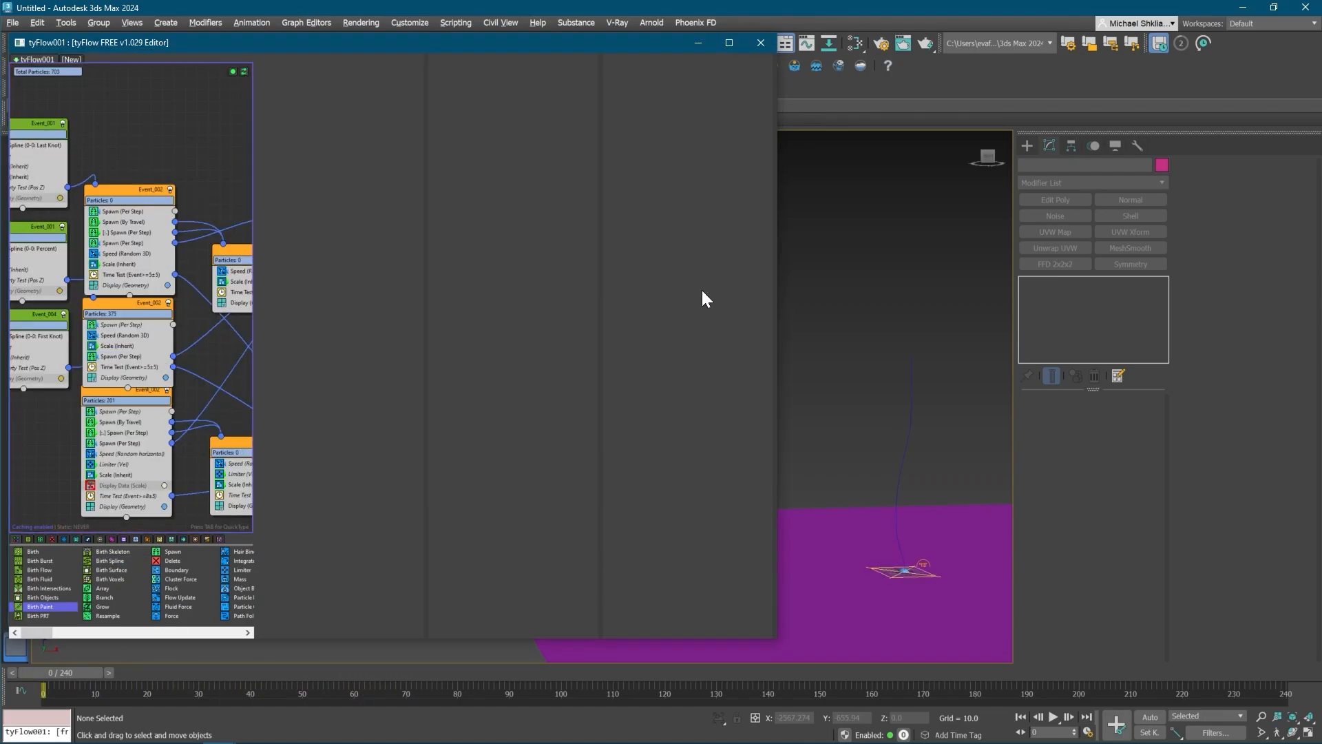
{"action": "left_click", "coordinate": [905, 303]}
{"action": "left_click_drag", "start_coordinate": [65, 673], "coordinate": [145, 677]}
- Examine the scale mode and values of the Scale operator in the upper Event_006
{"action": "middle_click_drag", "start_coordinate": [174, 361], "coordinate": [142, 370]}
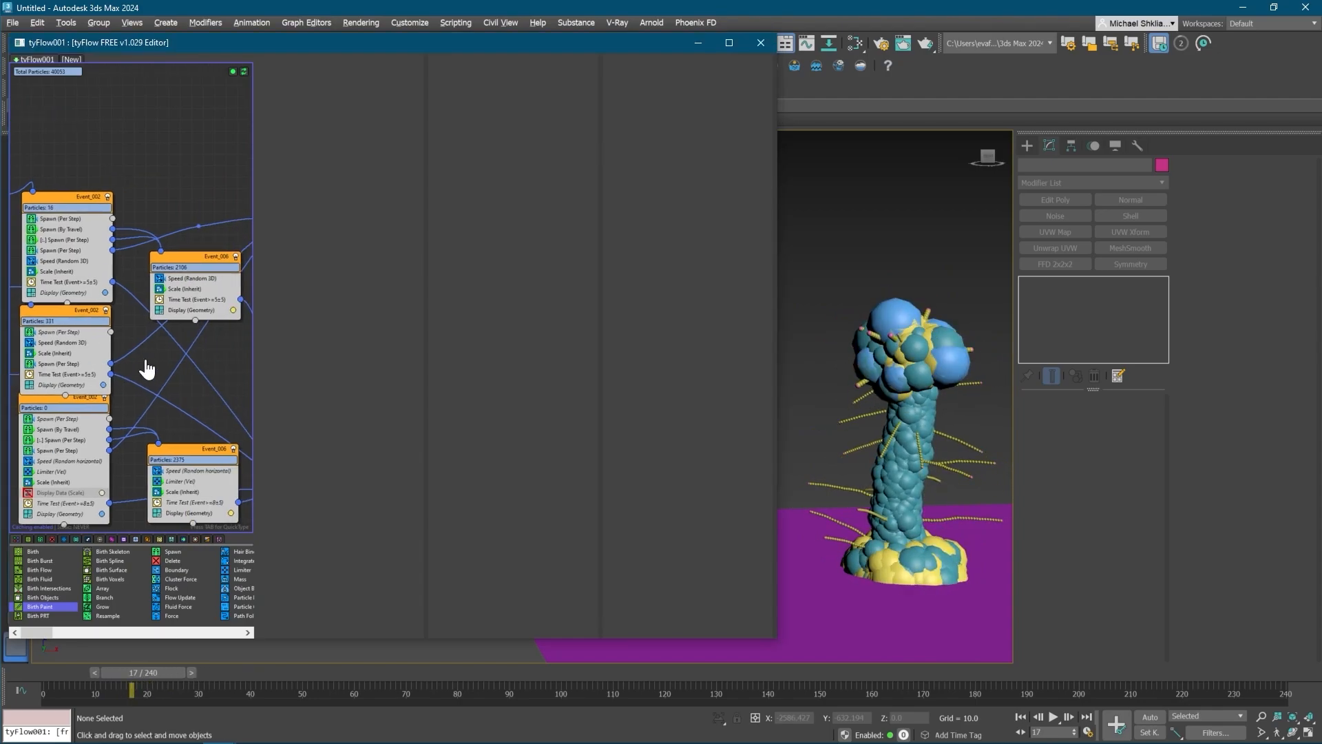
{"action": "left_click", "coordinate": [188, 287]}
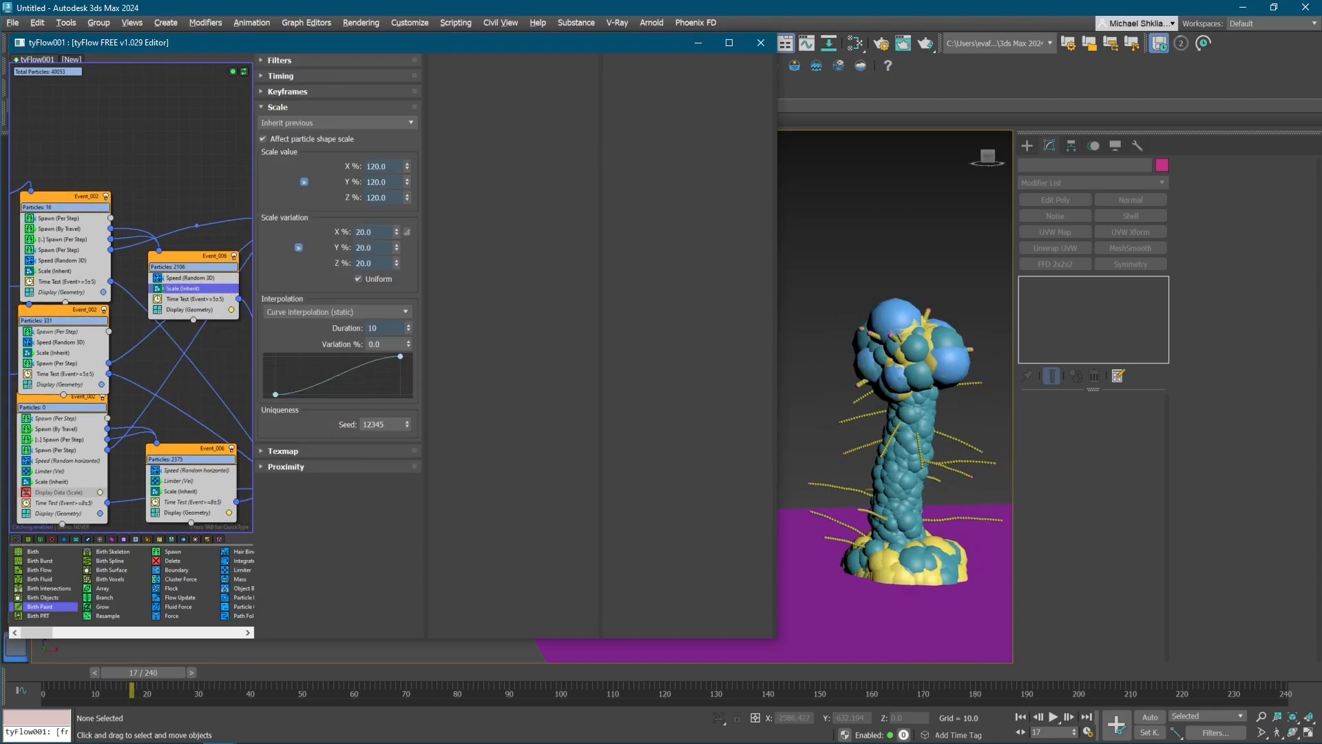
{"action": "left_click", "coordinate": [319, 113]}
{"action": "left_click", "coordinate": [317, 118]}
{"action": "left_click", "coordinate": [316, 116]}
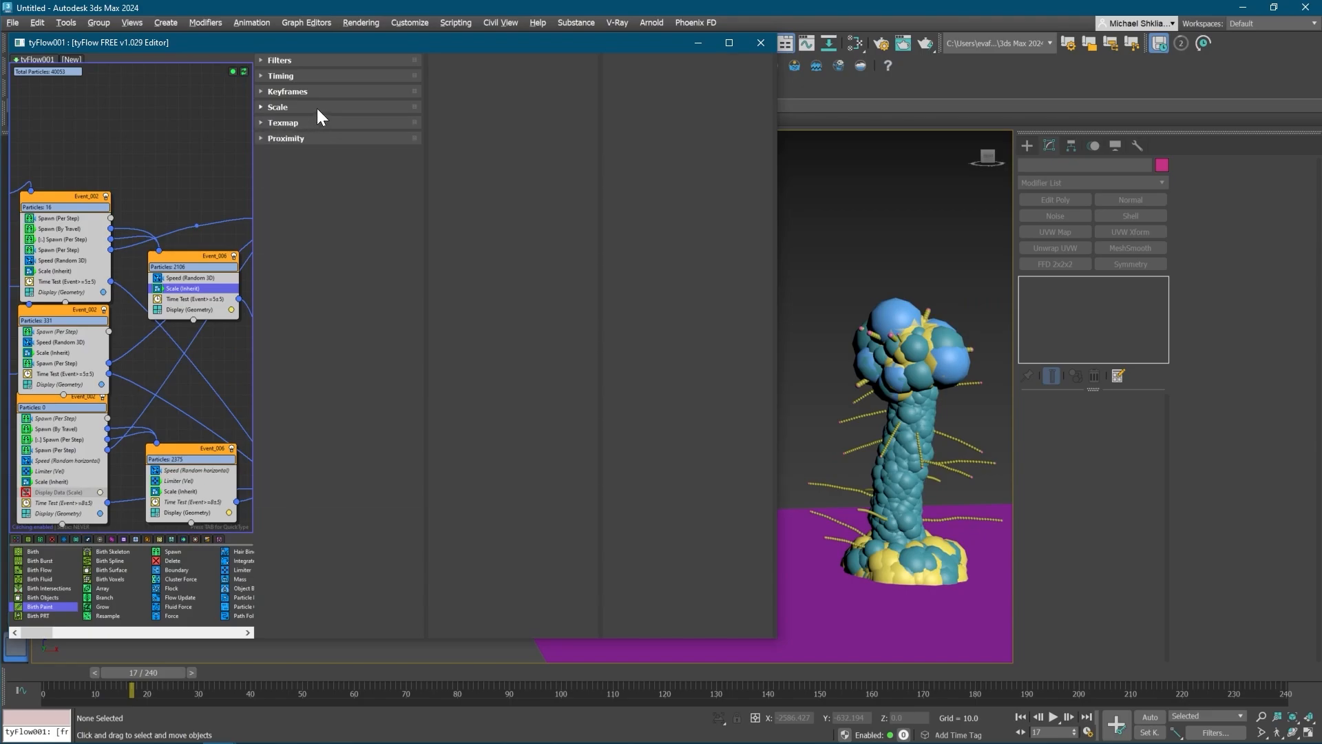
{"action": "left_click", "coordinate": [317, 108]}
{"action": "left_click", "coordinate": [315, 122]}
{"action": "left_click", "coordinate": [315, 122]}
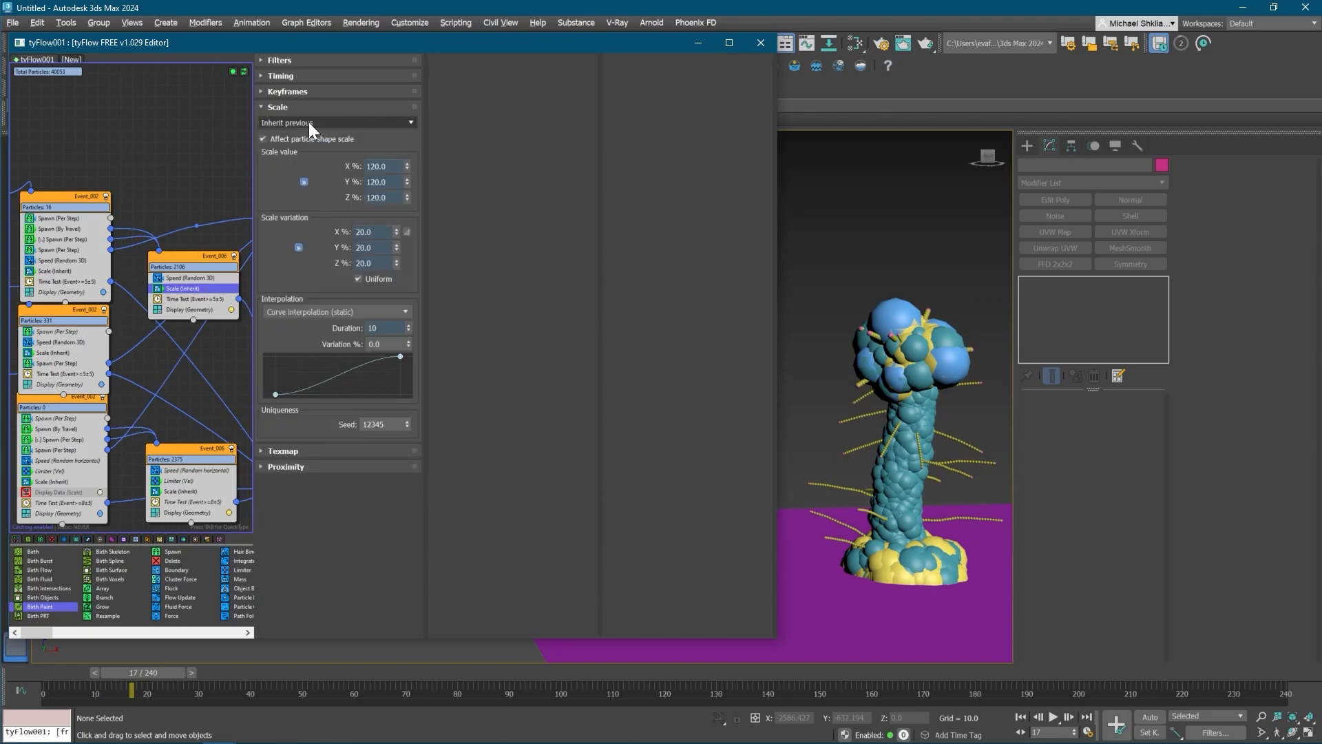
- Switch the Scale operator in Event_010 to Absolute mode
{"action": "middle_click_drag", "start_coordinate": [118, 143], "coordinate": [65, 142]}
{"action": "middle_click_drag", "start_coordinate": [194, 210], "coordinate": [154, 208]}
{"action": "left_click", "coordinate": [217, 204]}
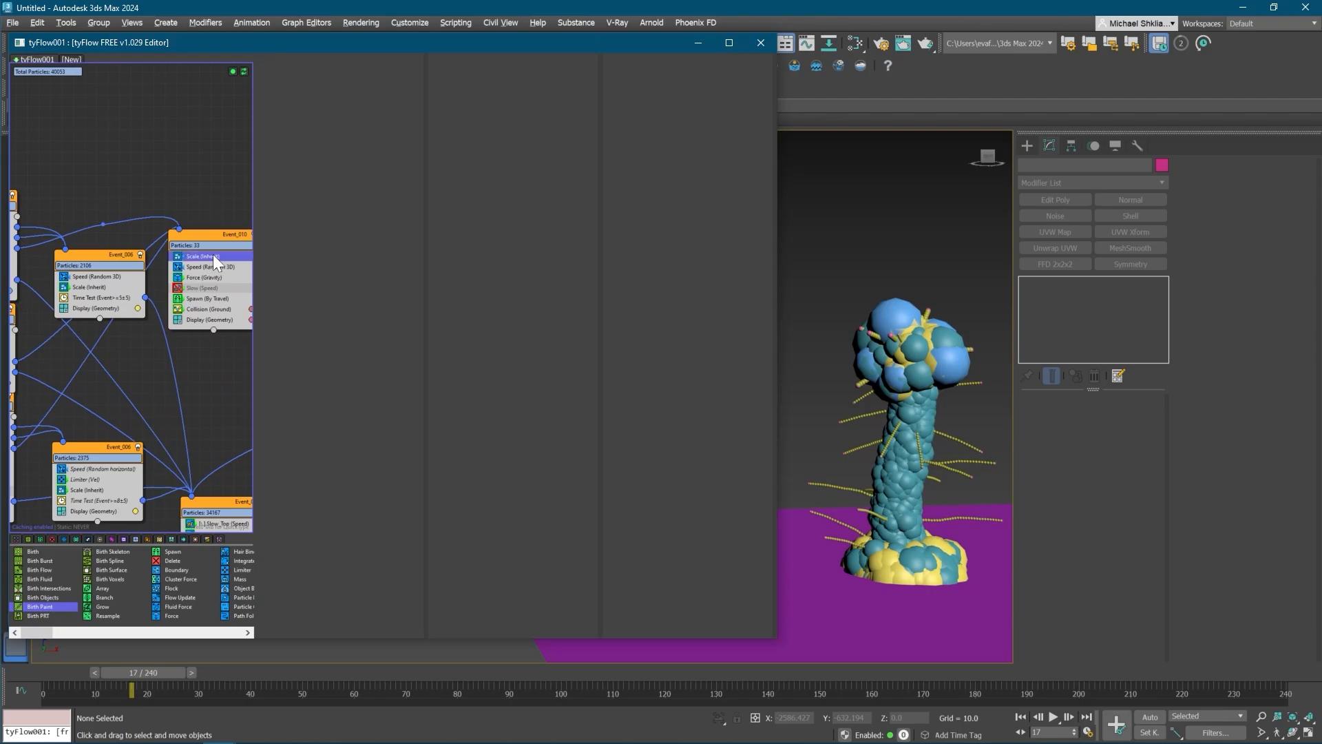
{"action": "left_click", "coordinate": [212, 254]}
{"action": "left_click", "coordinate": [344, 122]}
{"action": "left_click", "coordinate": [326, 145]}
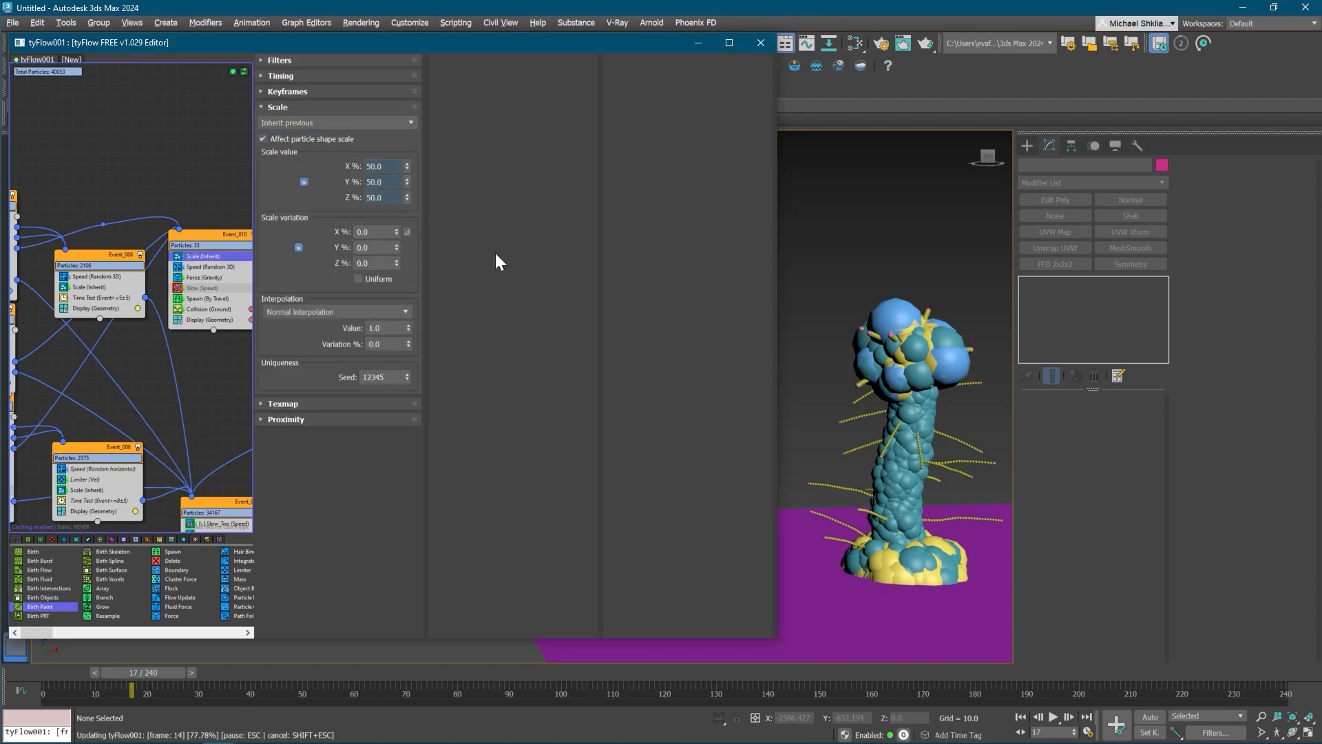
- Set Event_010's absolute scale value to 1500% on all axes after trying 300% and 1000%
{"action": "type", "text": "300"}
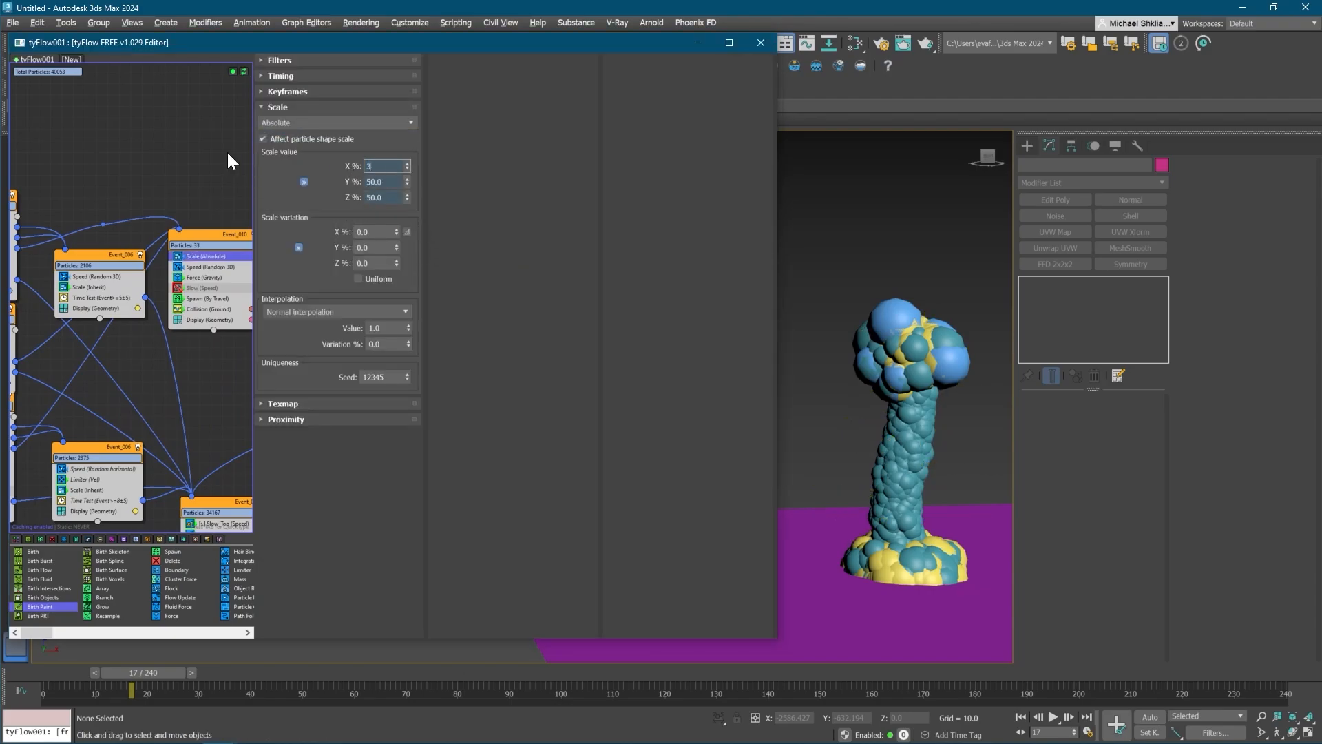
{"action": "key", "text": "Return"}
{"action": "double_click", "coordinate": [376, 166]}
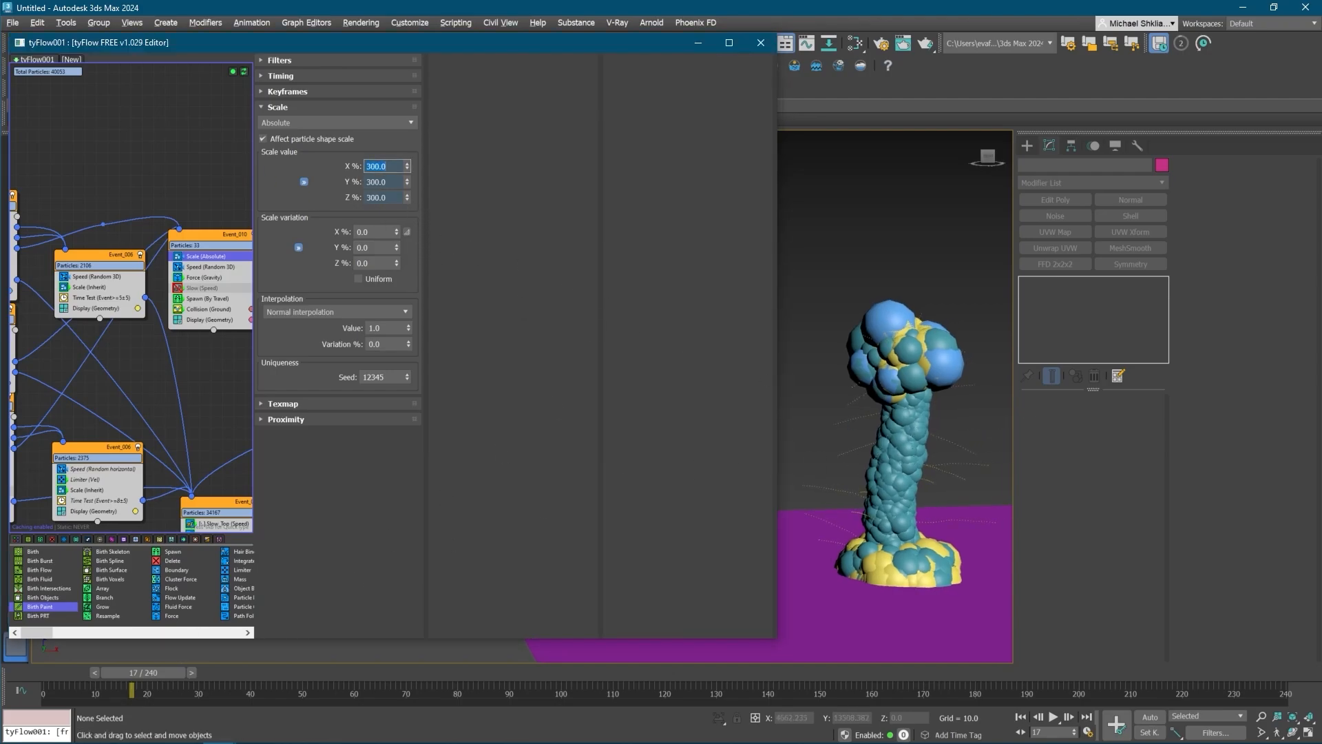
{"action": "type", "text": "1000"}
{"action": "key", "text": "Return"}
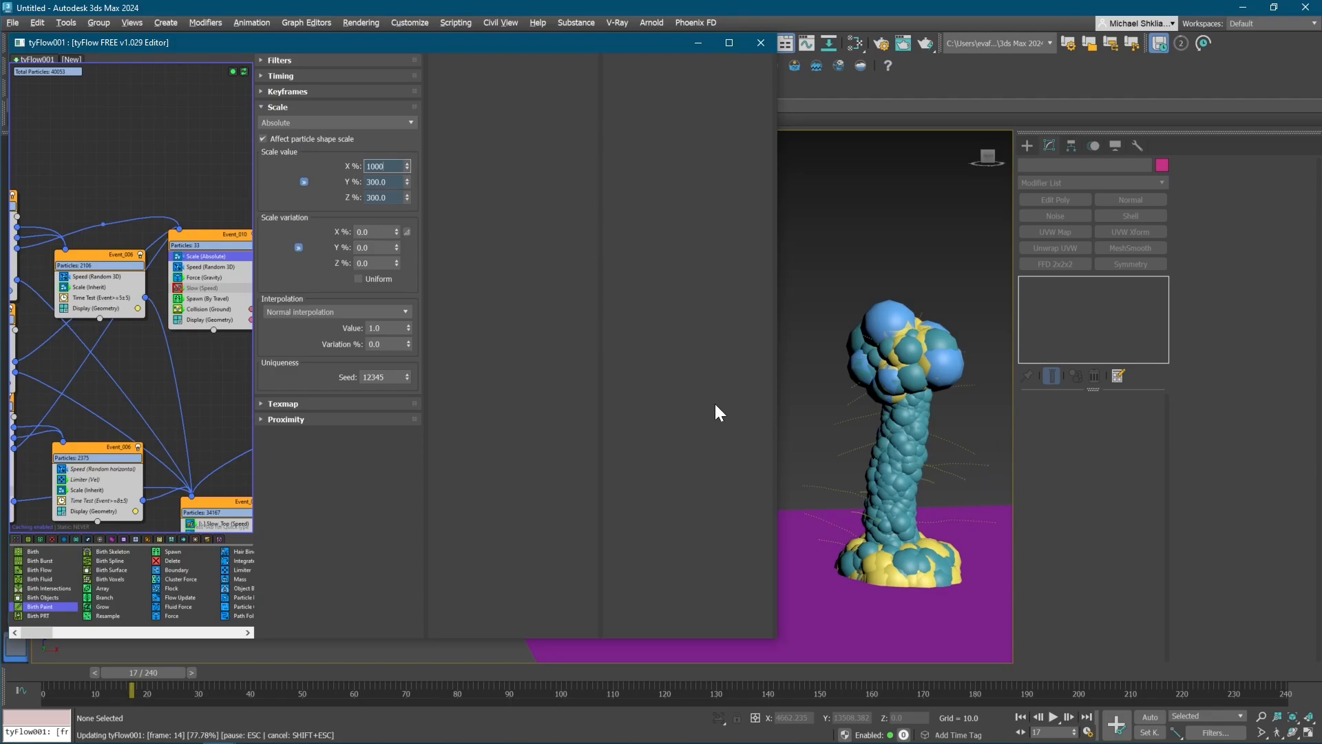
{"action": "type", "text": "150"}
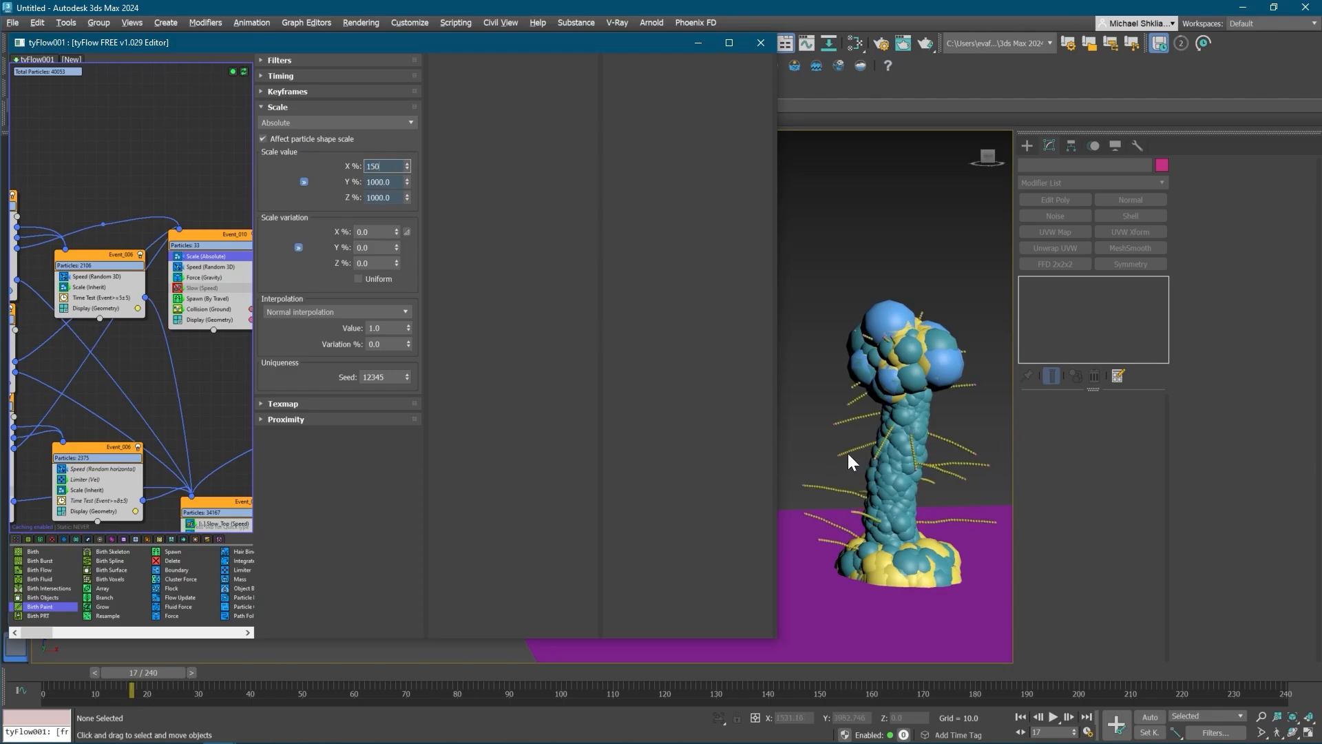
{"action": "type", "text": "0"}
{"action": "key", "text": "Return"}
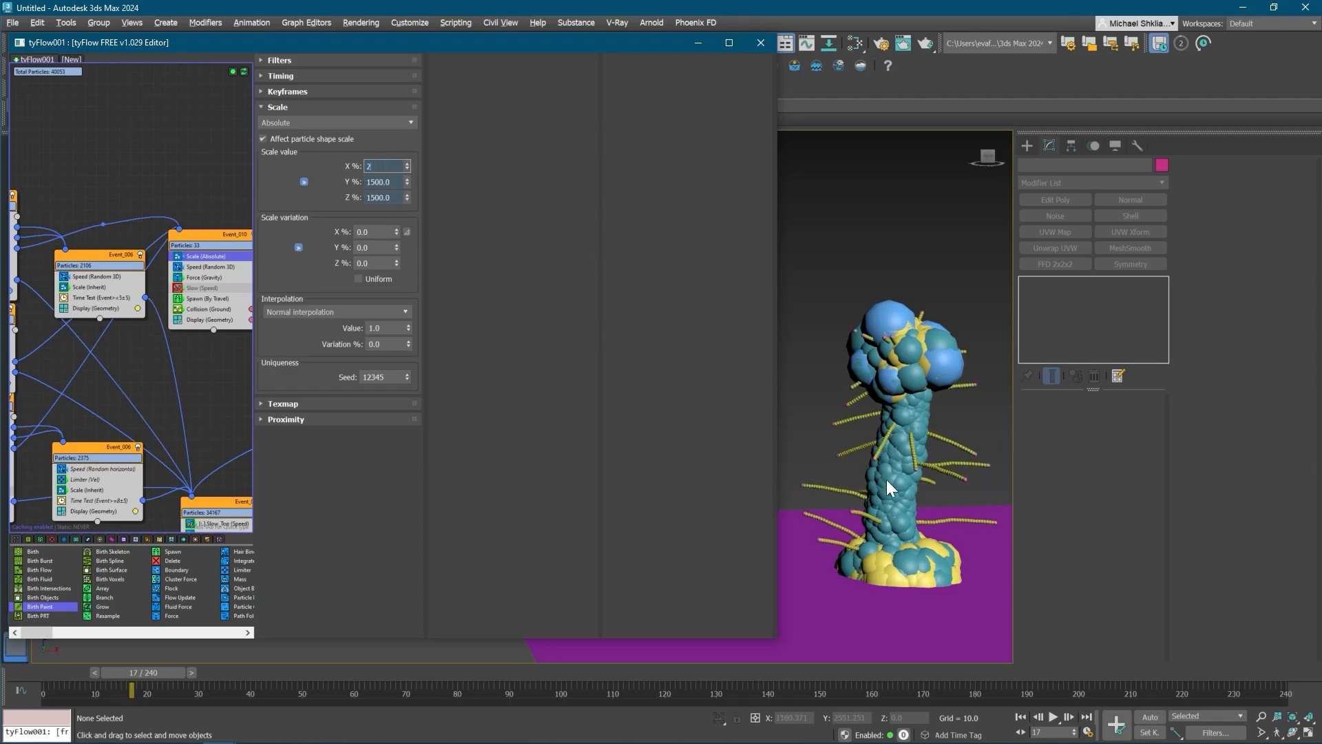
- Set Event_010's absolute scale value to 1000% on all axes after trying 2000%
{"action": "type", "text": "2000"}
{"action": "key", "text": "Return"}
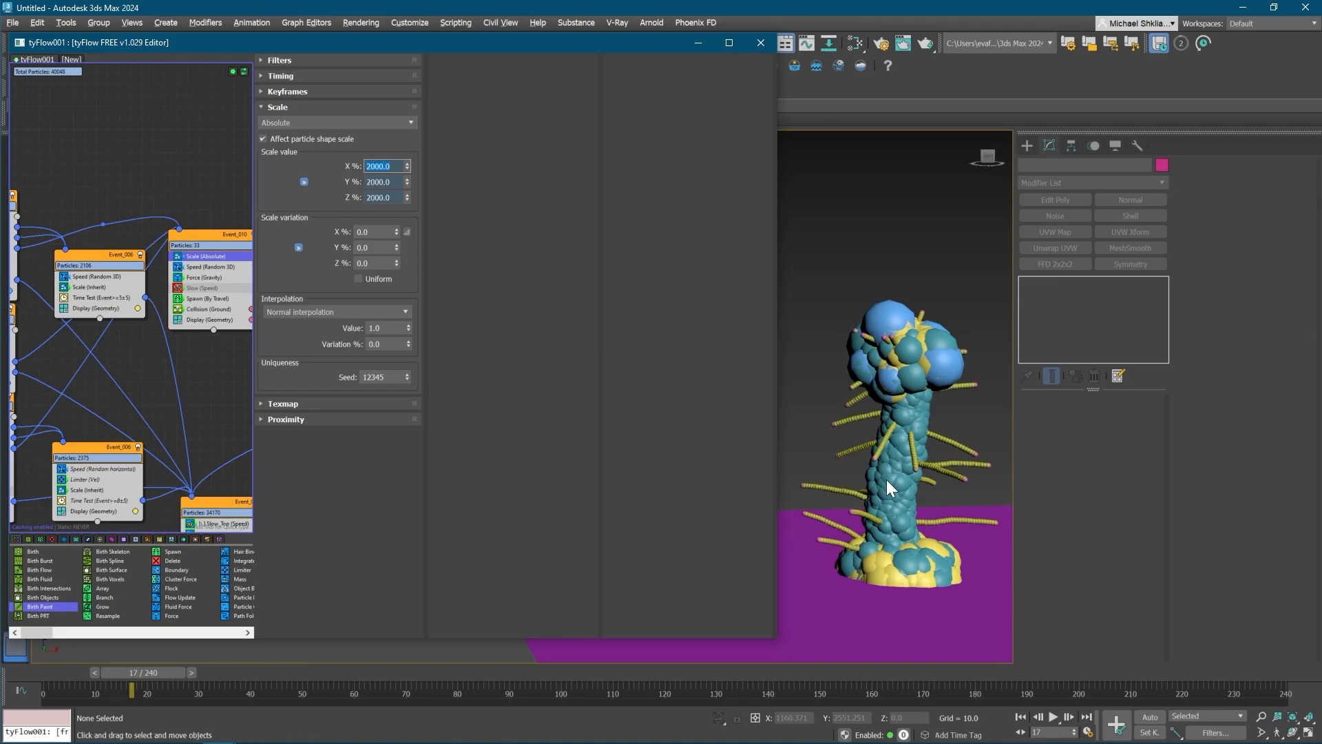
{"action": "mouse_move", "coordinate": [886, 480]}
{"action": "middle_mouse_down"}
{"action": "mouse_move", "coordinate": [854, 472]}
{"action": "mouse_move", "coordinate": [852, 490]}
{"action": "mouse_move", "coordinate": [865, 488]}
{"action": "middle_mouse_up"}
{"action": "scroll", "coordinate": [866, 482], "scroll_direction": "down", "scroll_amount": 3}
{"action": "scroll", "coordinate": [861, 481], "scroll_direction": "up", "scroll_amount": 3}
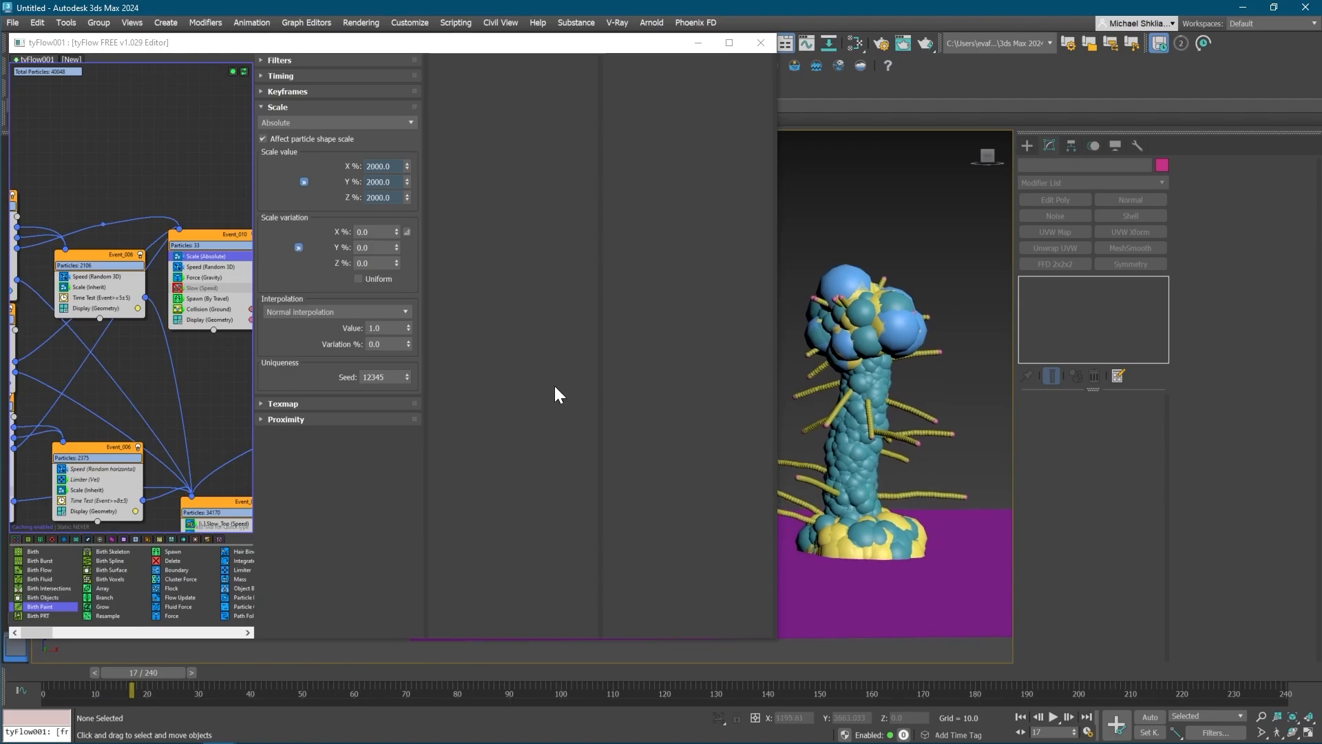
{"action": "double_click", "coordinate": [380, 166]}
{"action": "type", "text": "1000"}
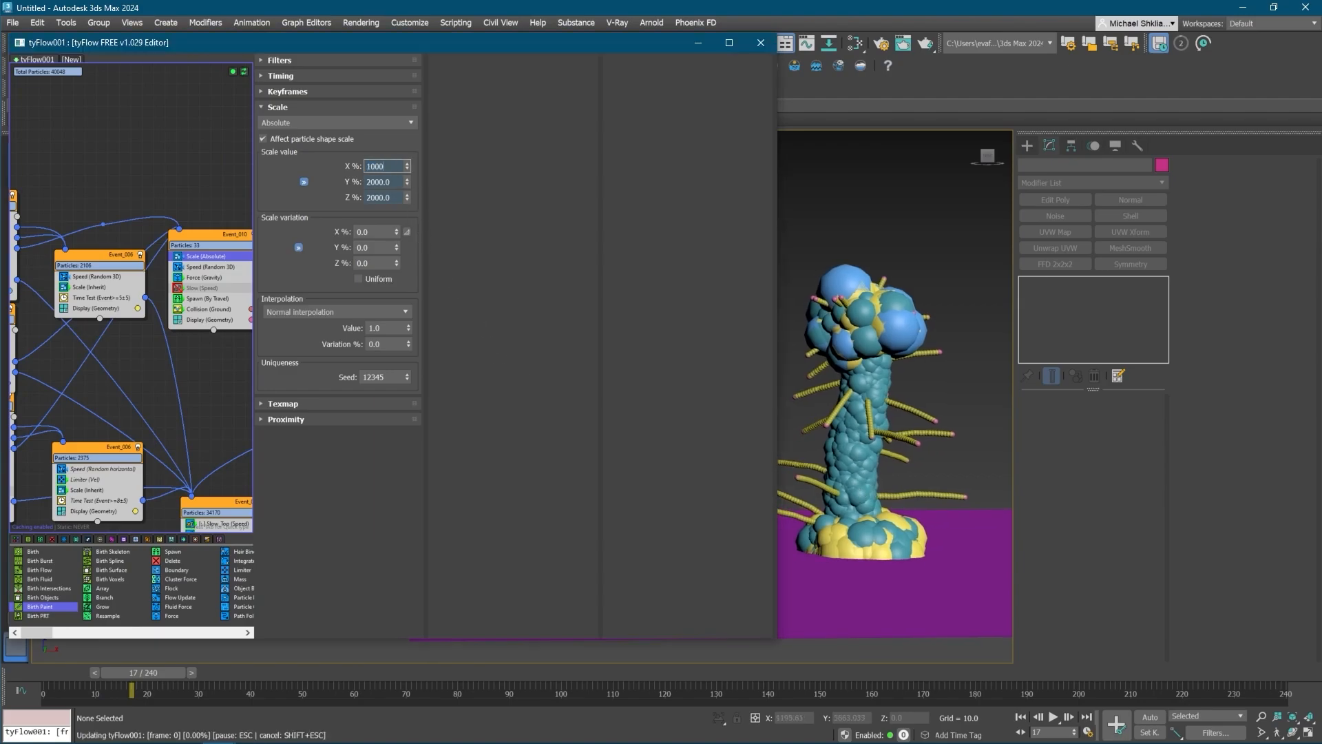
{"action": "key", "text": "Return"}
- Set the travel-distance step size of Event_010's Spawn operator to 2 after trying 5 and 3, and check the trail density
{"action": "middle_click_drag", "start_coordinate": [116, 312], "coordinate": [97, 278]}
{"action": "left_click", "coordinate": [160, 291]}
{"action": "middle_click_drag", "start_coordinate": [153, 316], "coordinate": [6, 285]}
{"action": "left_click_drag", "start_coordinate": [387, 207], "coordinate": [170, 194]}
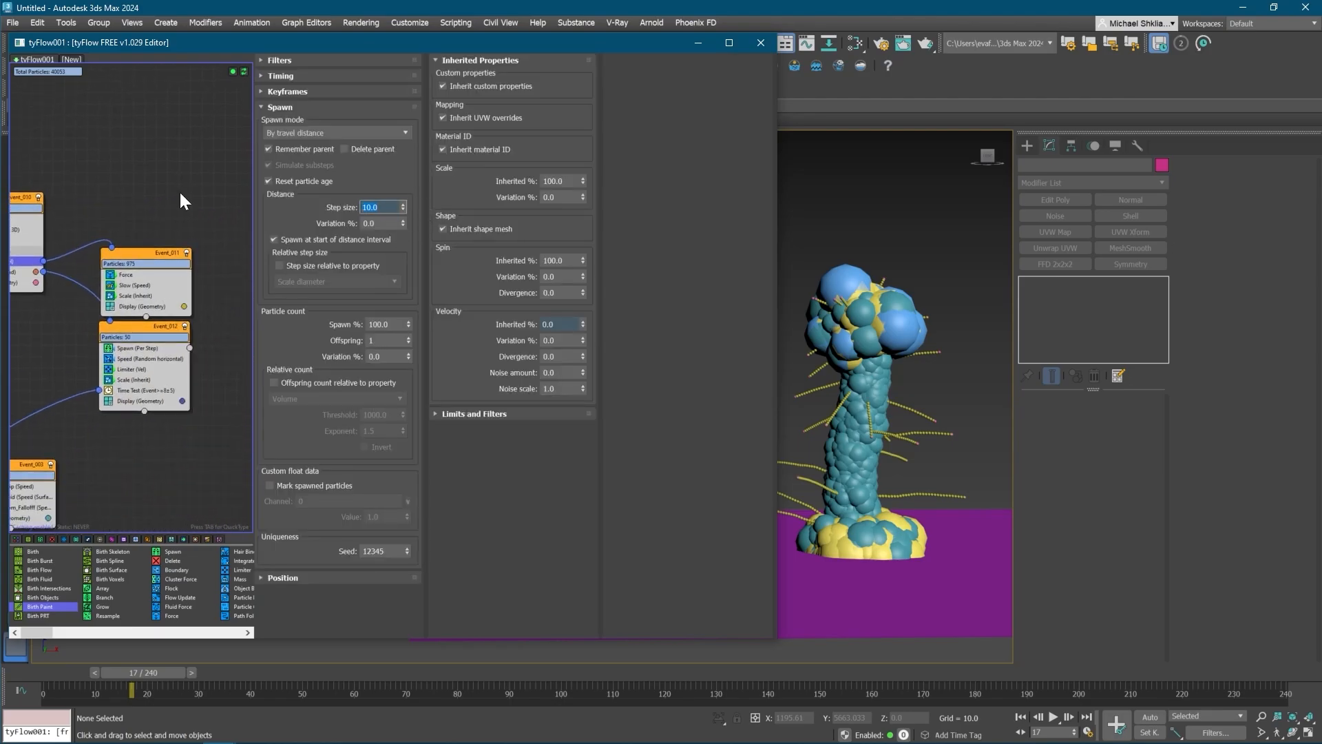
{"action": "type", "text": "5"}
{"action": "key", "text": "Return"}
{"action": "type", "text": "3"}
{"action": "key", "text": "Return"}
{"action": "scroll", "coordinate": [910, 411], "scroll_direction": "up", "scroll_amount": 8}
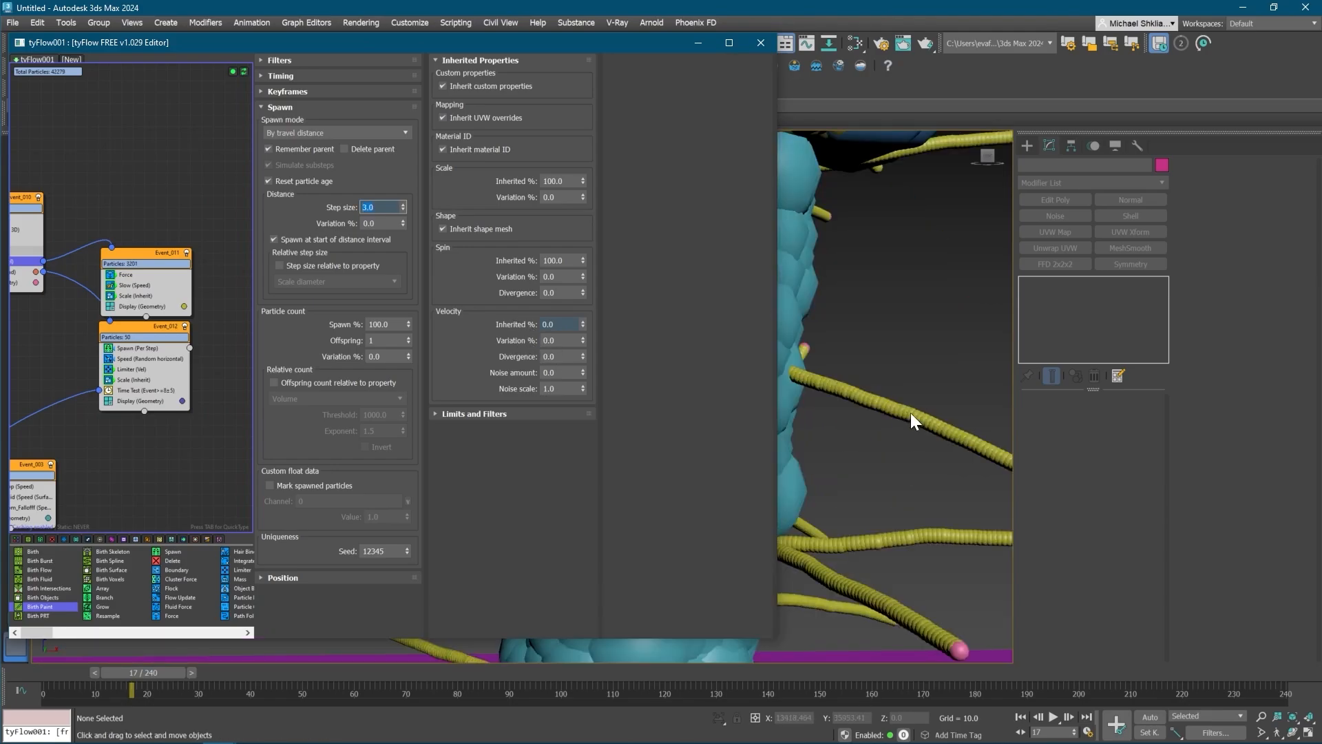
{"action": "type", "text": "2"}
{"action": "mouse_move", "coordinate": [909, 454]}
{"action": "middle_mouse_down"}
{"action": "mouse_move", "coordinate": [884, 446]}
{"action": "mouse_move", "coordinate": [887, 457]}
{"action": "middle_mouse_up"}
{"action": "scroll", "coordinate": [894, 506], "scroll_direction": "down", "scroll_amount": 8}
{"action": "middle_click_drag", "start_coordinate": [894, 511], "coordinate": [958, 481]}
- Space out the upper Event_002 nodes and set the middle one's lower Spawn (Per Step) operator to 0.05% spawn
{"action": "middle_click_drag", "start_coordinate": [117, 407], "coordinate": [293, 341]}
{"action": "middle_click_drag", "start_coordinate": [101, 315], "coordinate": [204, 332]}
{"action": "middle_click_drag", "start_coordinate": [53, 268], "coordinate": [88, 278]}
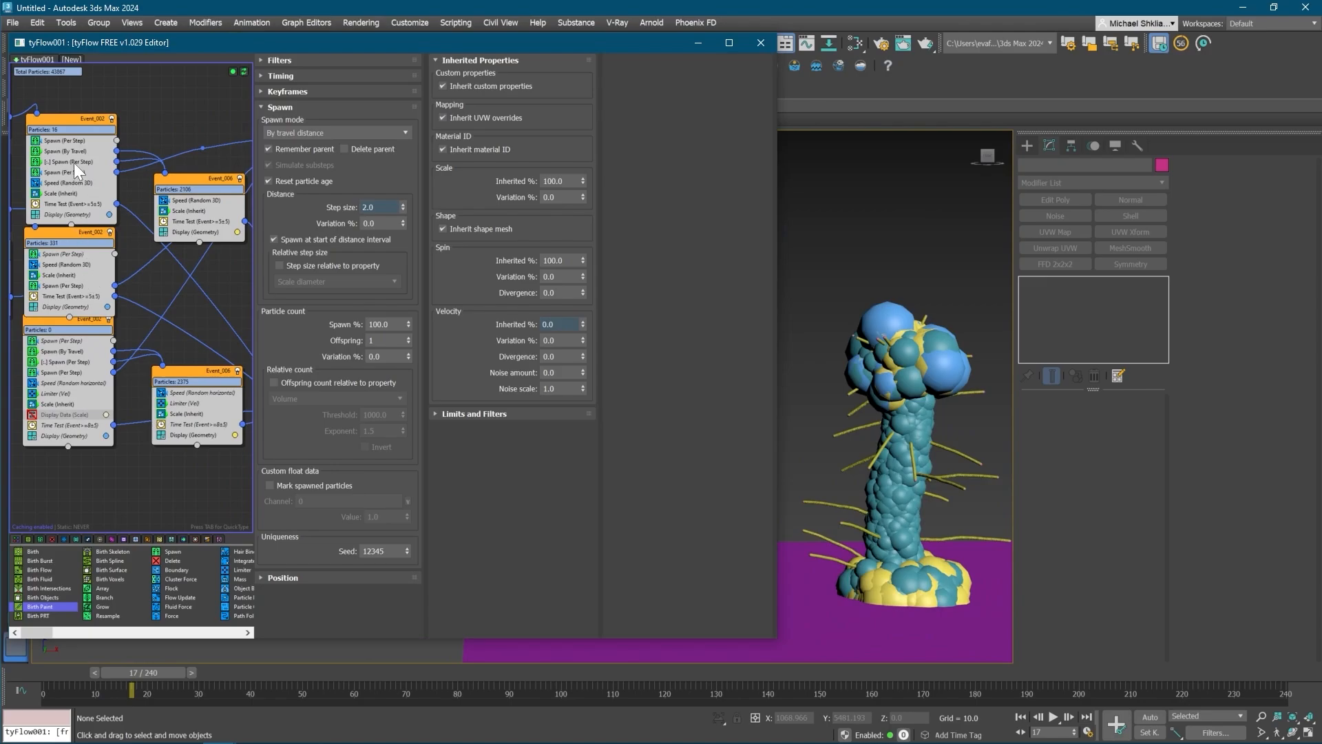
{"action": "left_click_drag", "start_coordinate": [85, 118], "coordinate": [84, 102]}
{"action": "left_click_drag", "start_coordinate": [74, 235], "coordinate": [75, 229]}
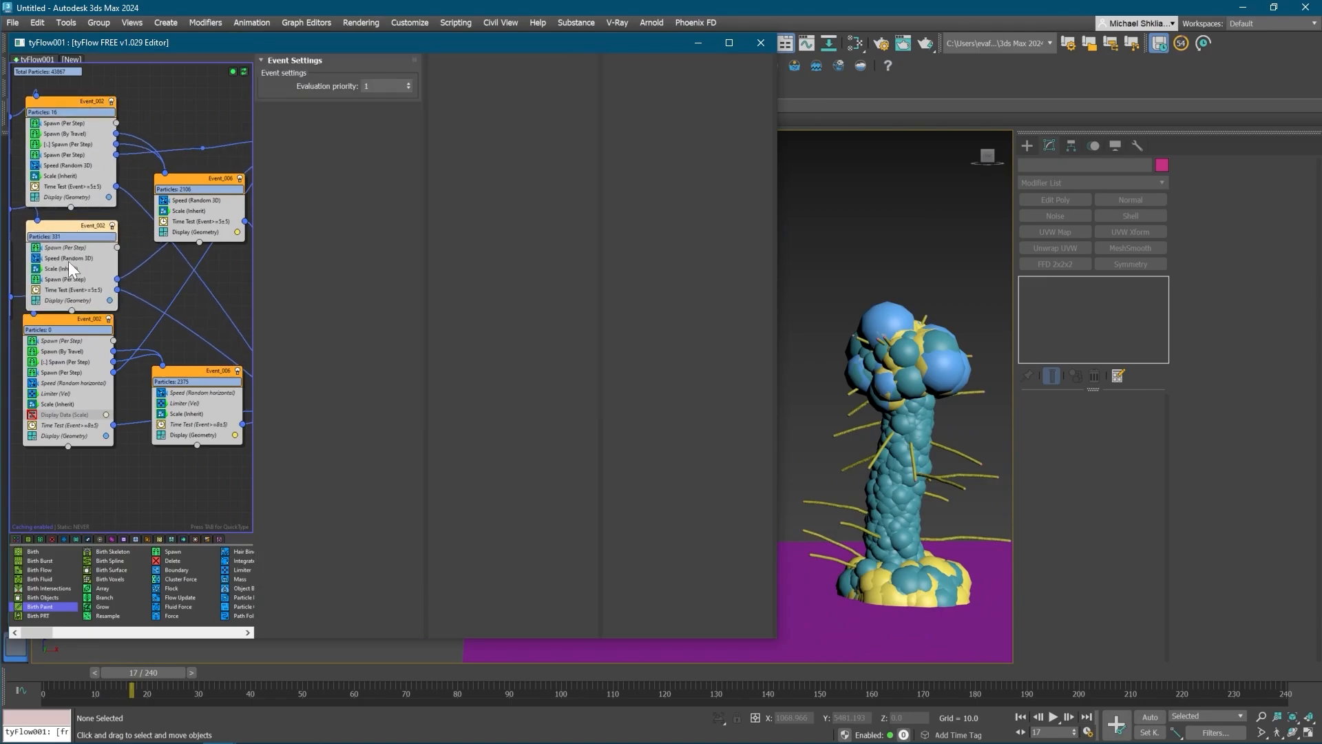
{"action": "left_click", "coordinate": [73, 280]}
{"action": "double_click", "coordinate": [379, 212]}
{"action": "type", "text": "0.05"}
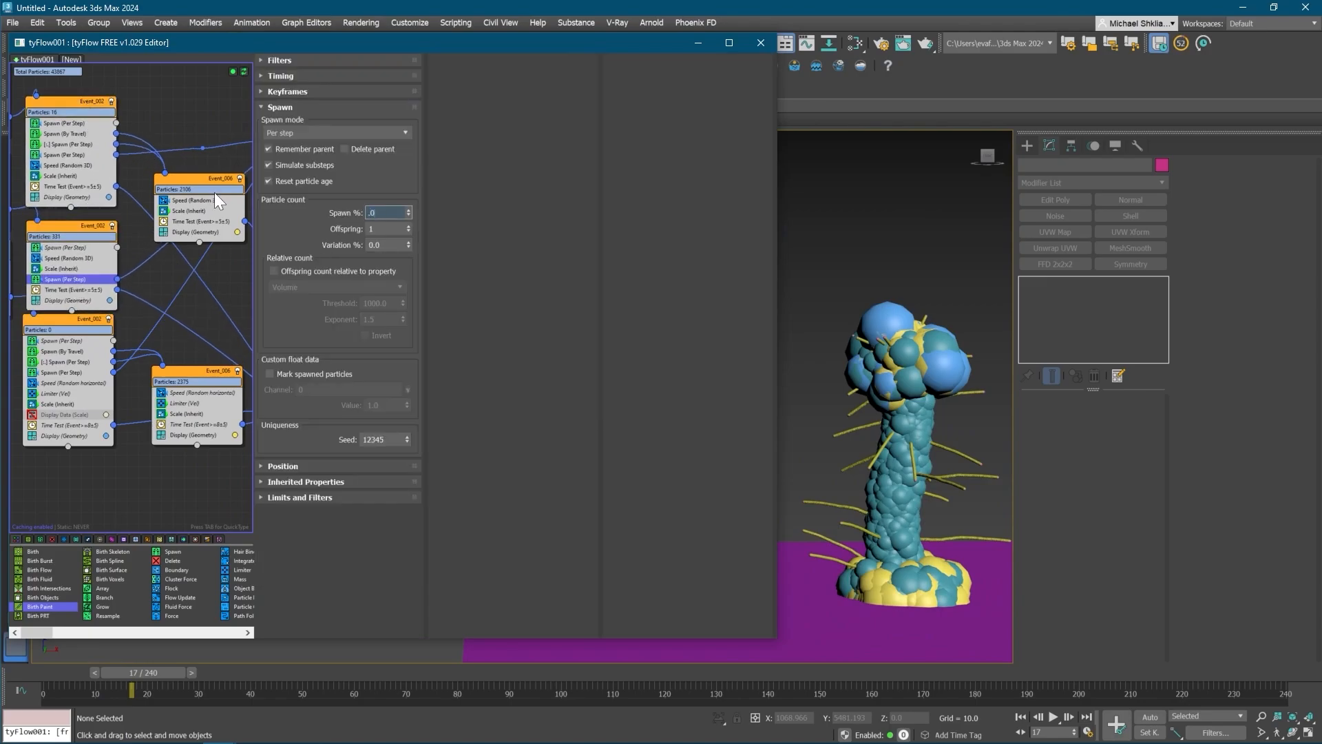
{"action": "key", "text": "Return"}
- Set the last Spawn (Per Step) operator in the lowest Event_002 to 50% spawn after trying 0.05%, 0.1% and 0.5%
{"action": "middle_click_drag", "start_coordinate": [144, 290], "coordinate": [153, 286]}
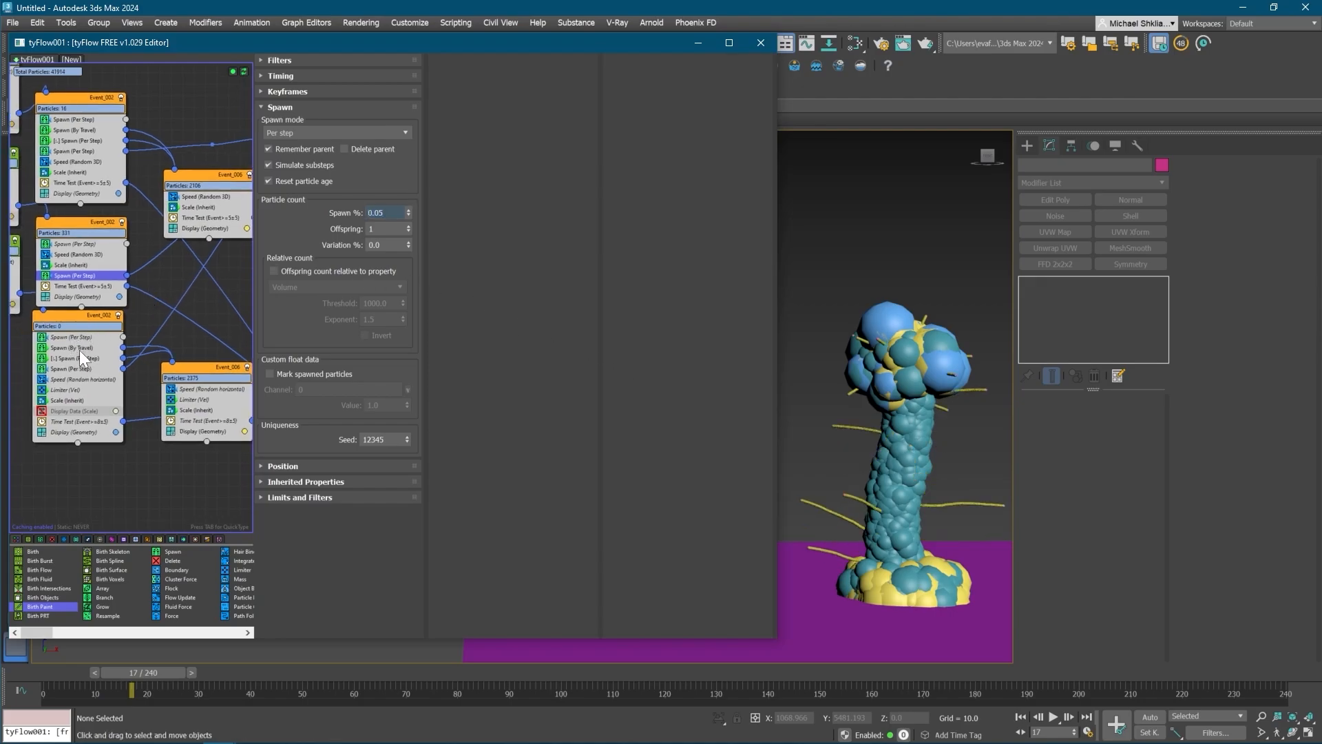
{"action": "left_click", "coordinate": [75, 367]}
{"action": "left_click", "coordinate": [386, 213]}
{"action": "type", "text": ".05"}
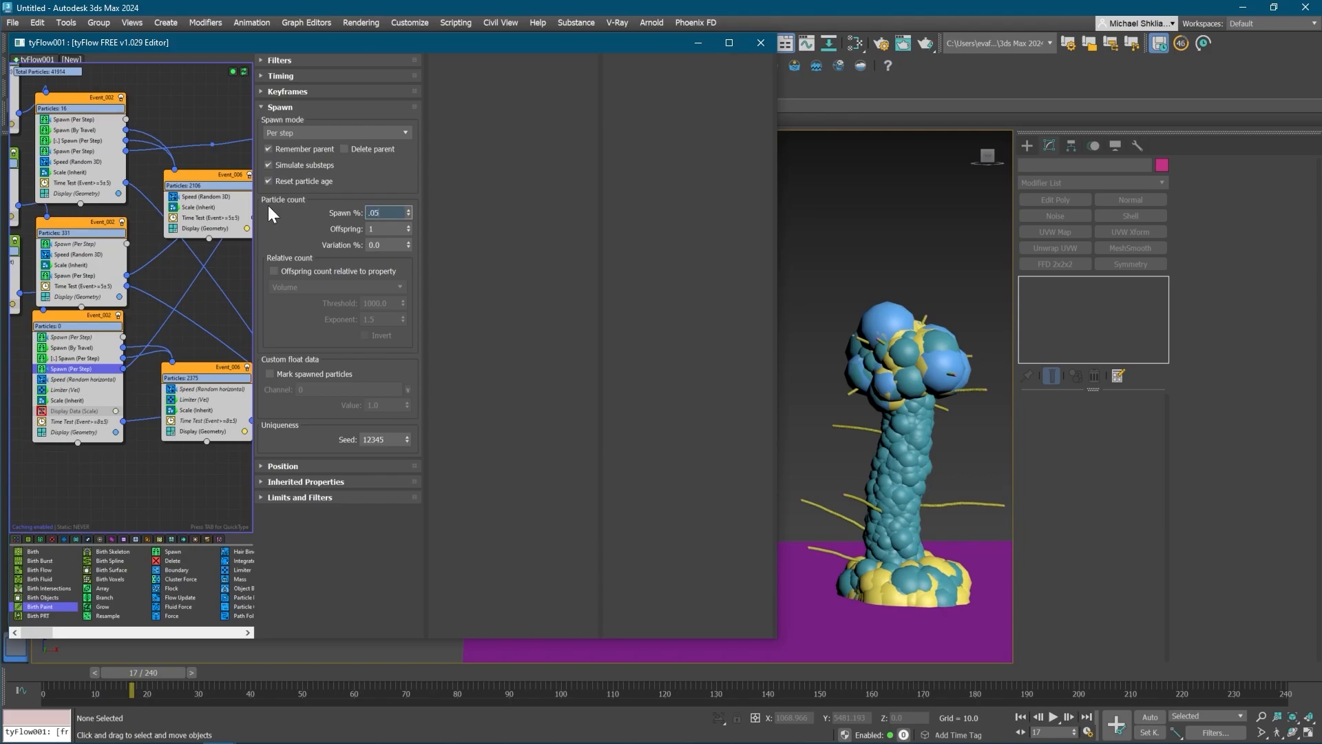
{"action": "key", "text": "Return"}
{"action": "type", "text": ".1"}
{"action": "key", "text": "Return"}
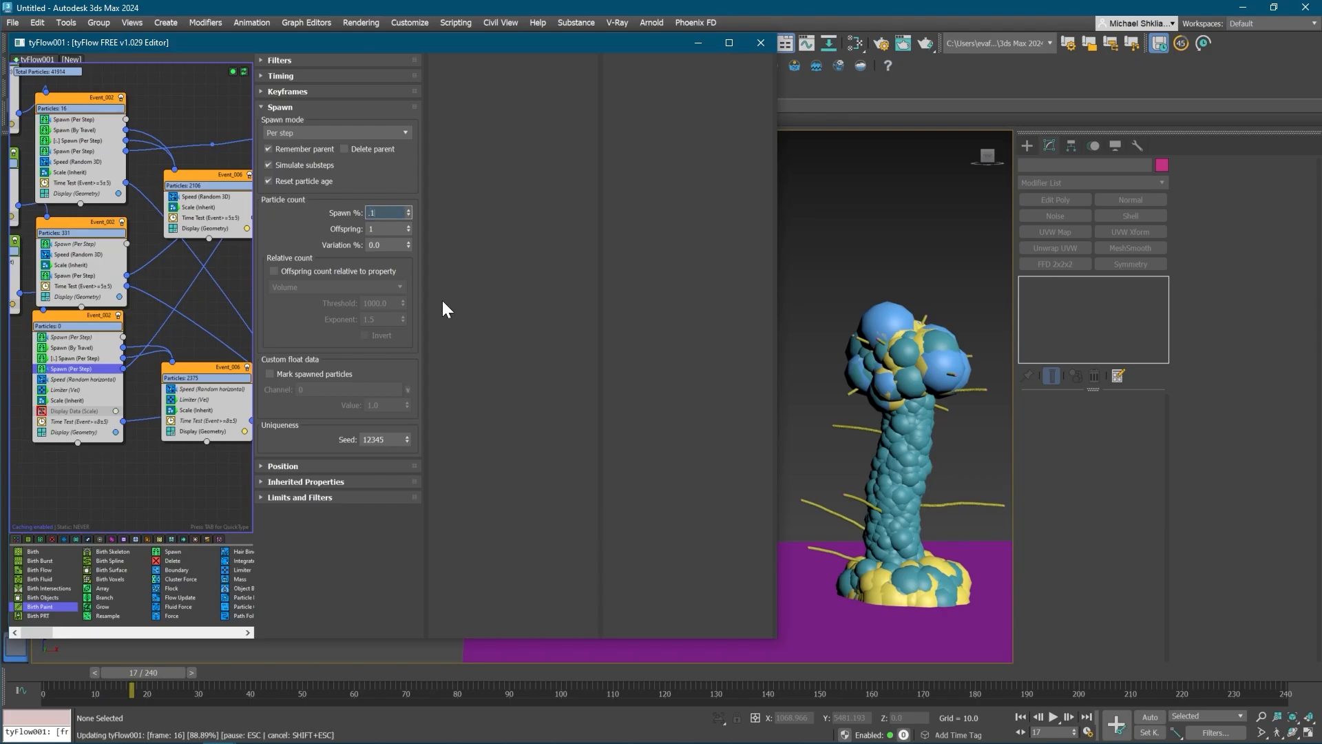
{"action": "type", "text": ".5"}
{"action": "key", "text": "Return"}
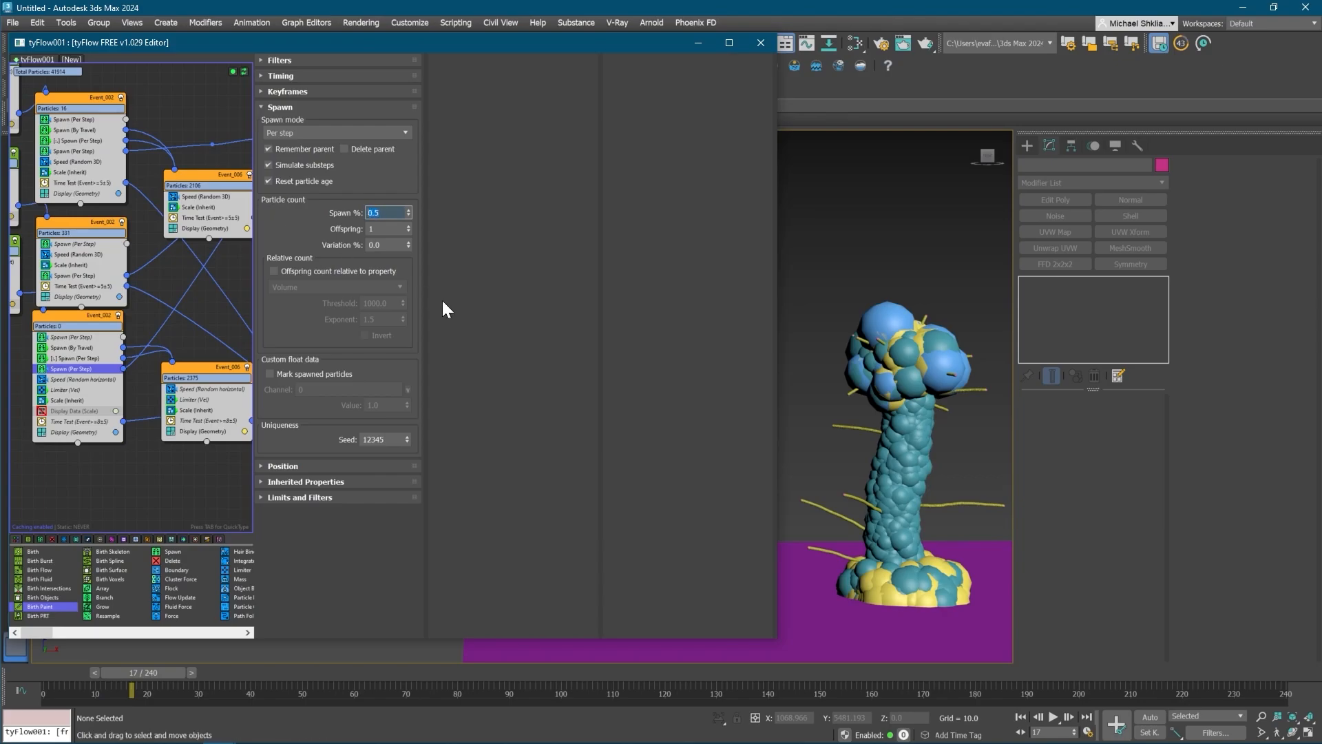
{"action": "type", "text": "50"}
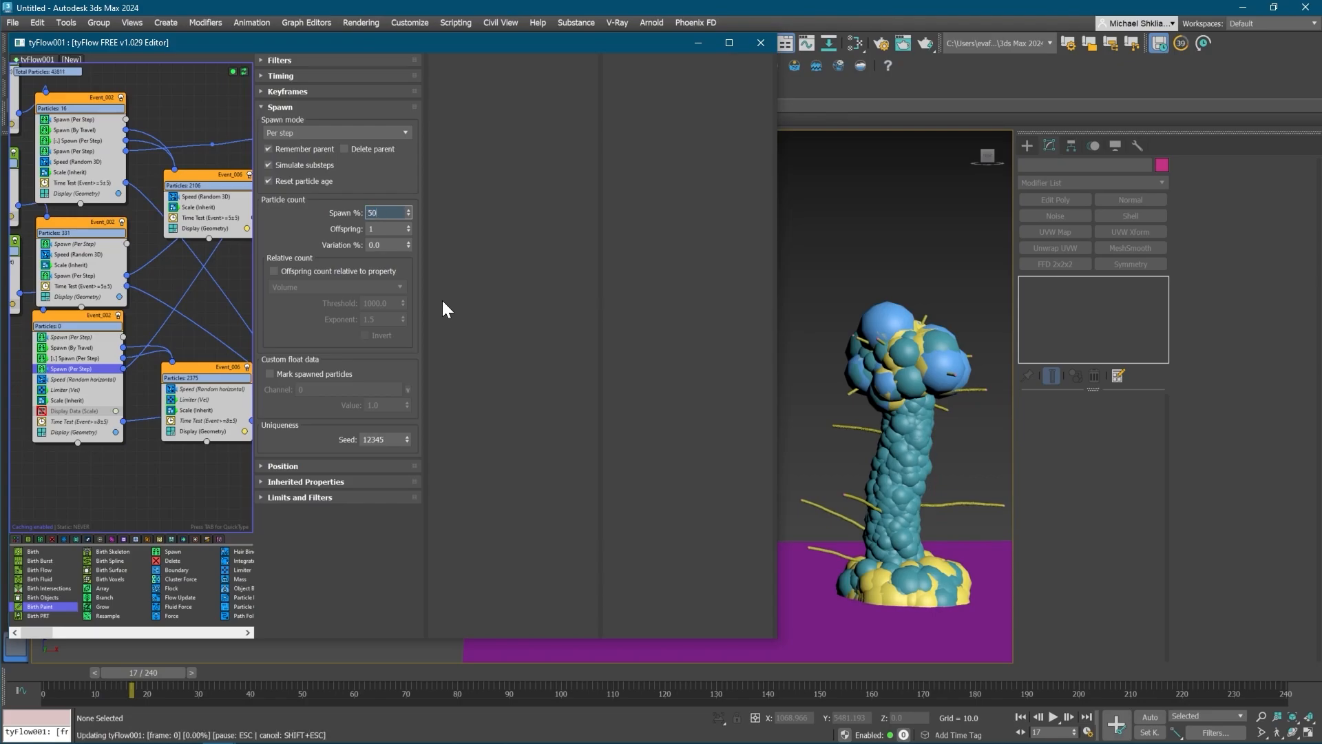
{"action": "key", "text": "Return"}
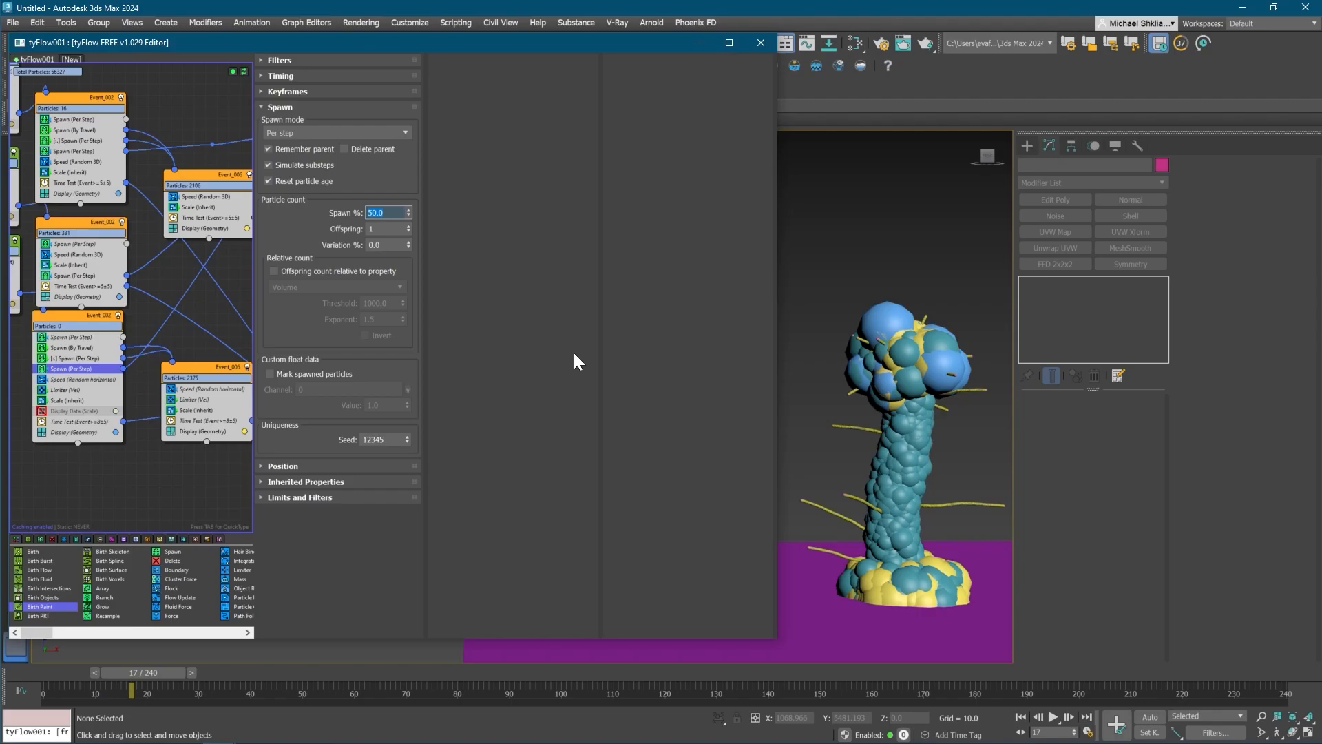
- Shift Event_010 and its wire upward, duplicate the event, and place the copy directly beneath the original
{"action": "scroll", "coordinate": [204, 265], "scroll_direction": "down", "scroll_amount": 5}
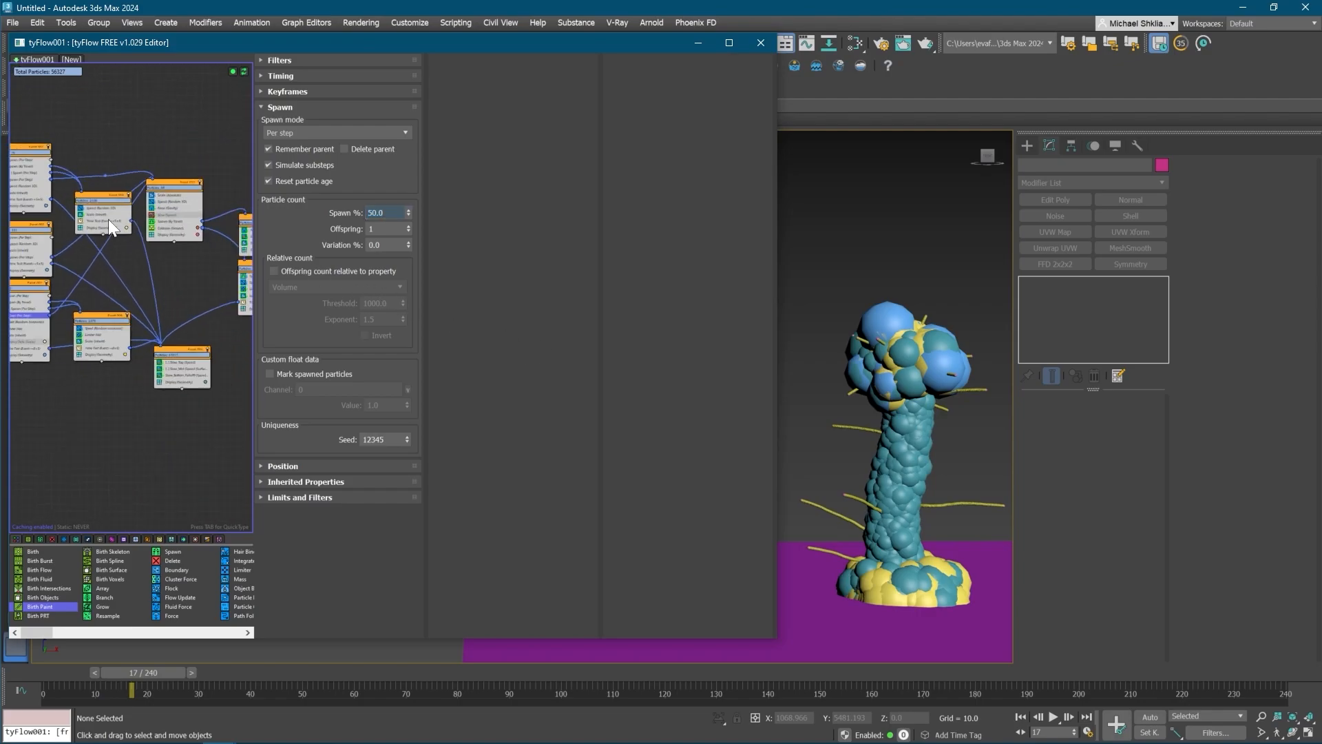
{"action": "middle_click_drag", "start_coordinate": [247, 223], "coordinate": [199, 226]}
{"action": "scroll", "coordinate": [199, 226], "scroll_direction": "up", "scroll_amount": 4}
{"action": "left_click_drag", "start_coordinate": [168, 221], "coordinate": [171, 190]}
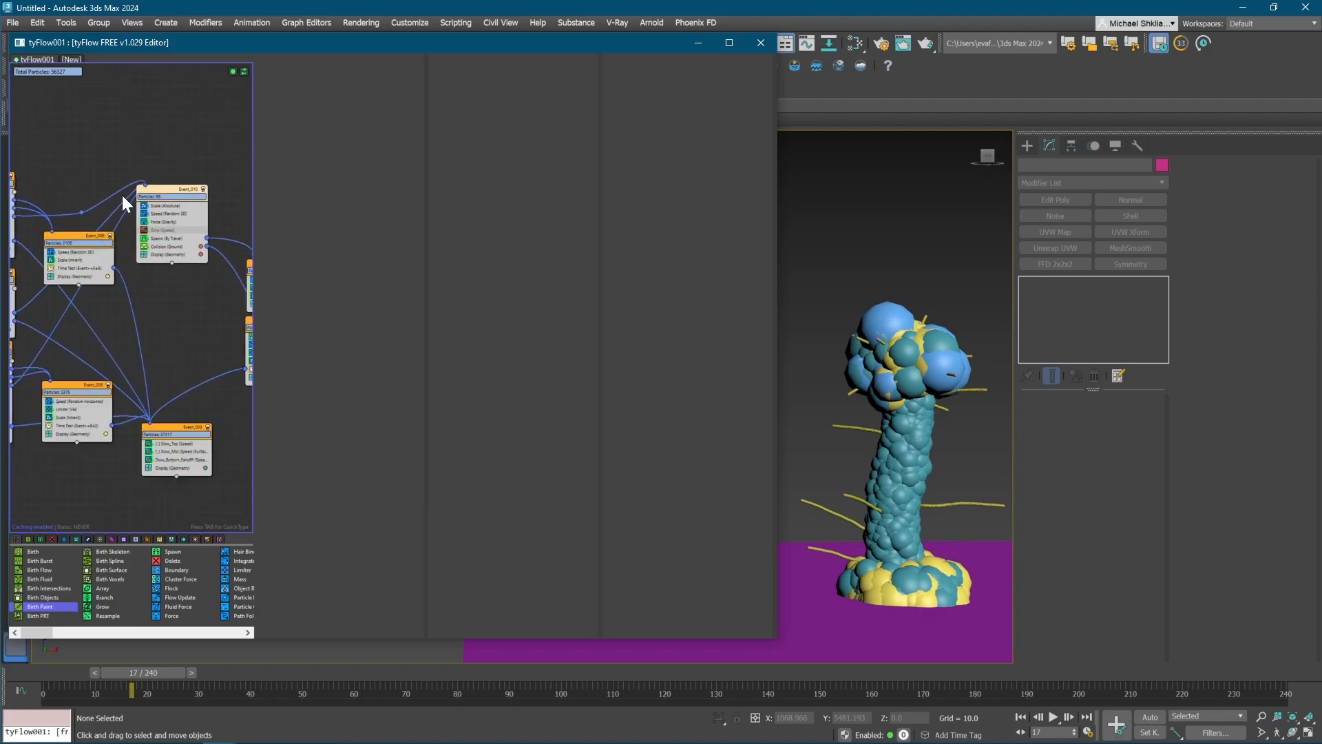
{"action": "left_click", "coordinate": [81, 212]}
{"action": "left_click", "coordinate": [175, 195]}
{"action": "right_click", "coordinate": [174, 194]}
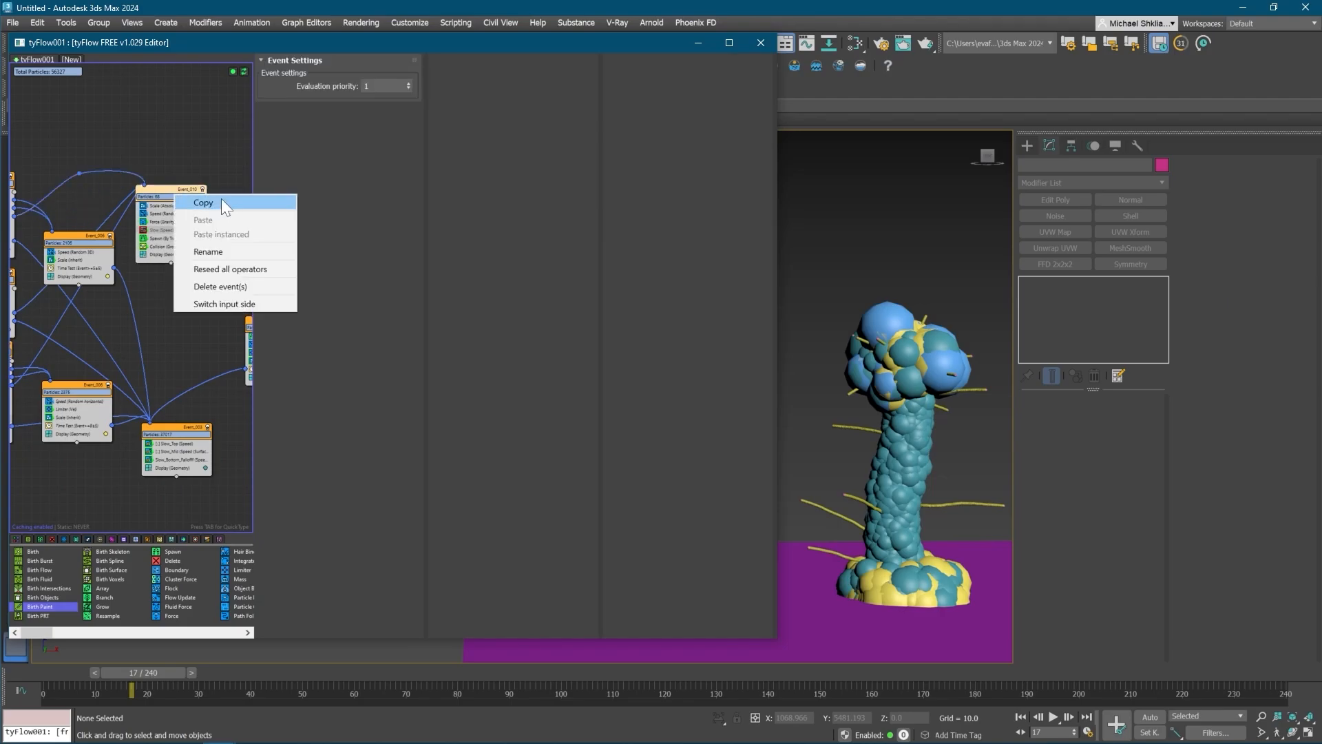
{"action": "left_click", "coordinate": [221, 201]}
{"action": "right_click", "coordinate": [154, 297]}
{"action": "left_click", "coordinate": [180, 302]}
{"action": "left_click_drag", "start_coordinate": [180, 303], "coordinate": [172, 278]}
{"action": "left_click", "coordinate": [224, 310]}
- Connect the lowest Event_002's last Spawn (Per Step) output to the copied Event_010 and return to frame 0
{"action": "middle_click_drag", "start_coordinate": [151, 339], "coordinate": [189, 277]}
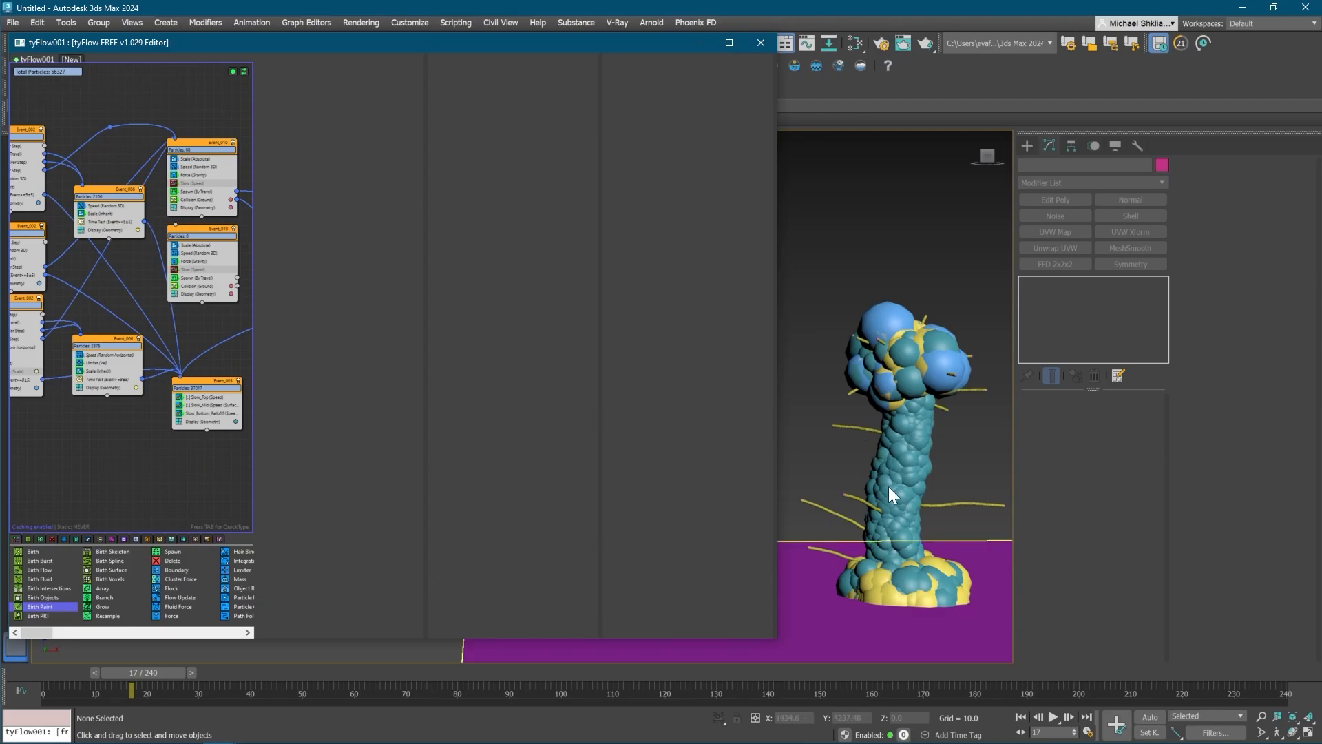
{"action": "middle_click_drag", "start_coordinate": [111, 328], "coordinate": [141, 336]}
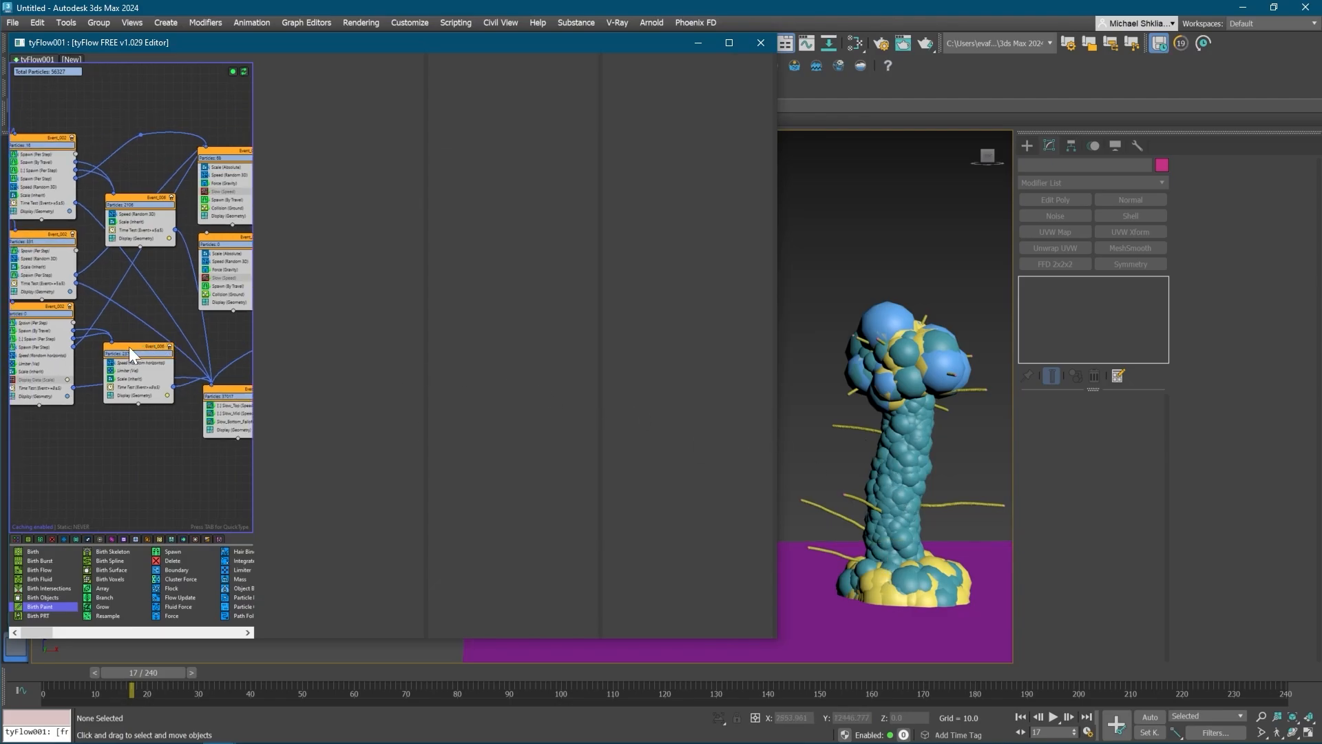
{"action": "middle_click_drag", "start_coordinate": [110, 365], "coordinate": [76, 352]}
{"action": "left_click_drag", "start_coordinate": [72, 352], "coordinate": [204, 245]}
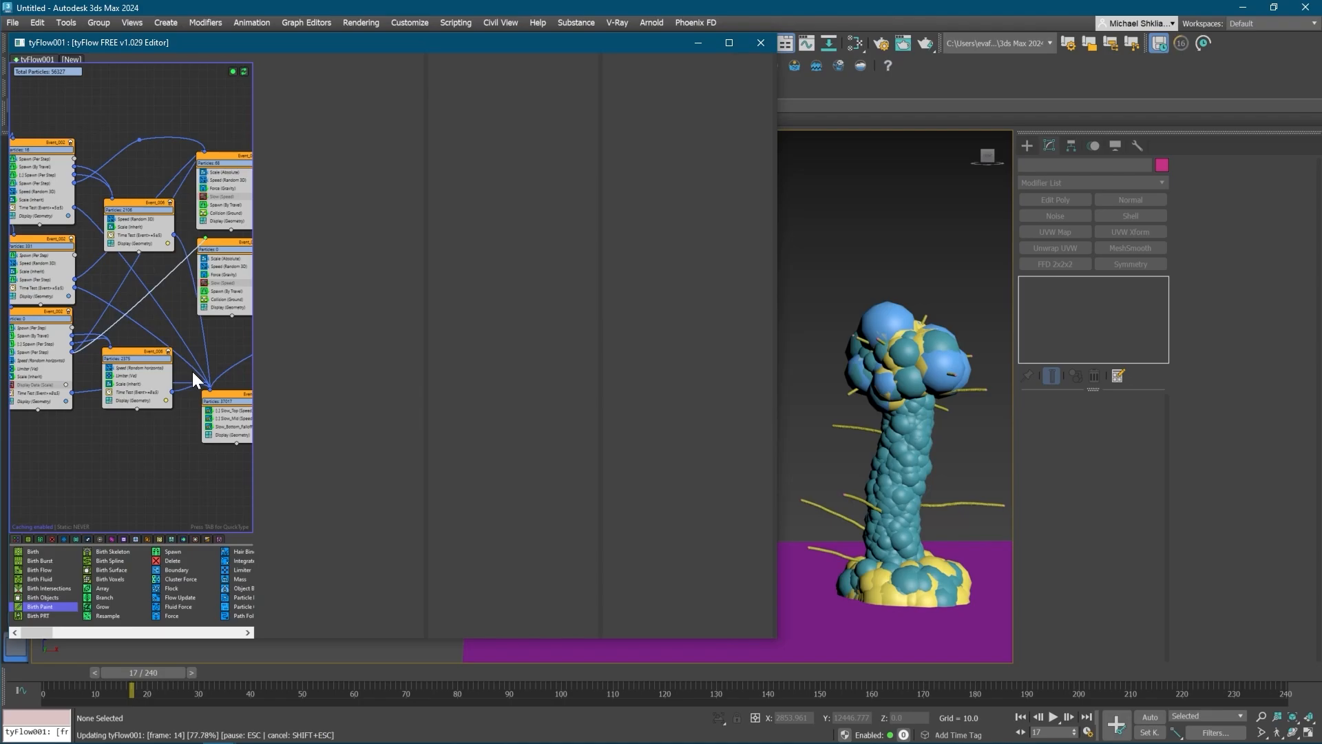
{"action": "left_click_drag", "start_coordinate": [163, 672], "coordinate": [4, 675]}
- Connect the copied event's Spawn (By Travel) output to Event_011 and its Collision output to Event_012
{"action": "scroll", "coordinate": [140, 276], "scroll_direction": "up", "scroll_amount": 2}
{"action": "middle_click_drag", "start_coordinate": [241, 274], "coordinate": [92, 243]}
{"action": "left_click", "coordinate": [135, 245]}
{"action": "left_click_drag", "start_coordinate": [129, 303], "coordinate": [191, 219]}
{"action": "middle_click_drag", "start_coordinate": [79, 369], "coordinate": [83, 373]}
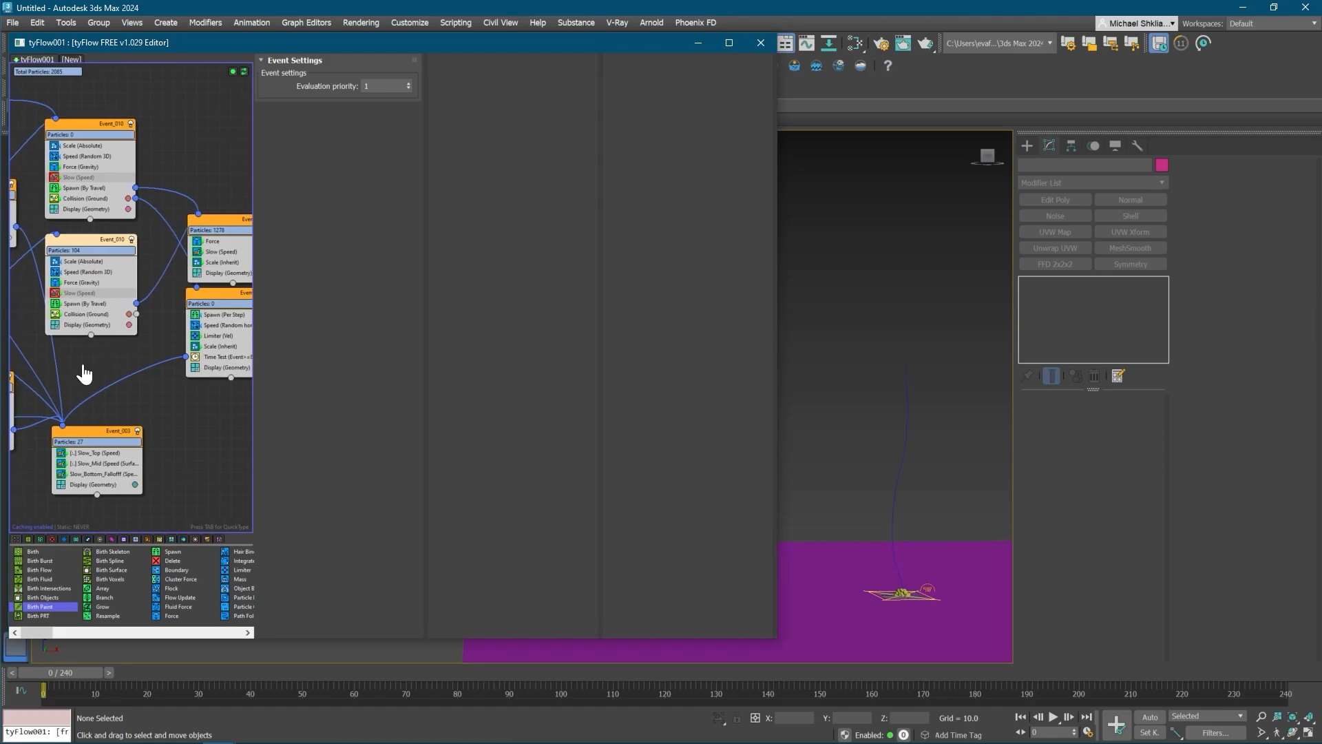
{"action": "left_click_drag", "start_coordinate": [138, 314], "coordinate": [196, 289]}
- Set the copied event's Speed direction to Random horizontal with a divergence of 70
{"action": "middle_click_drag", "start_coordinate": [107, 384], "coordinate": [162, 372]}
{"action": "left_click", "coordinate": [193, 265]}
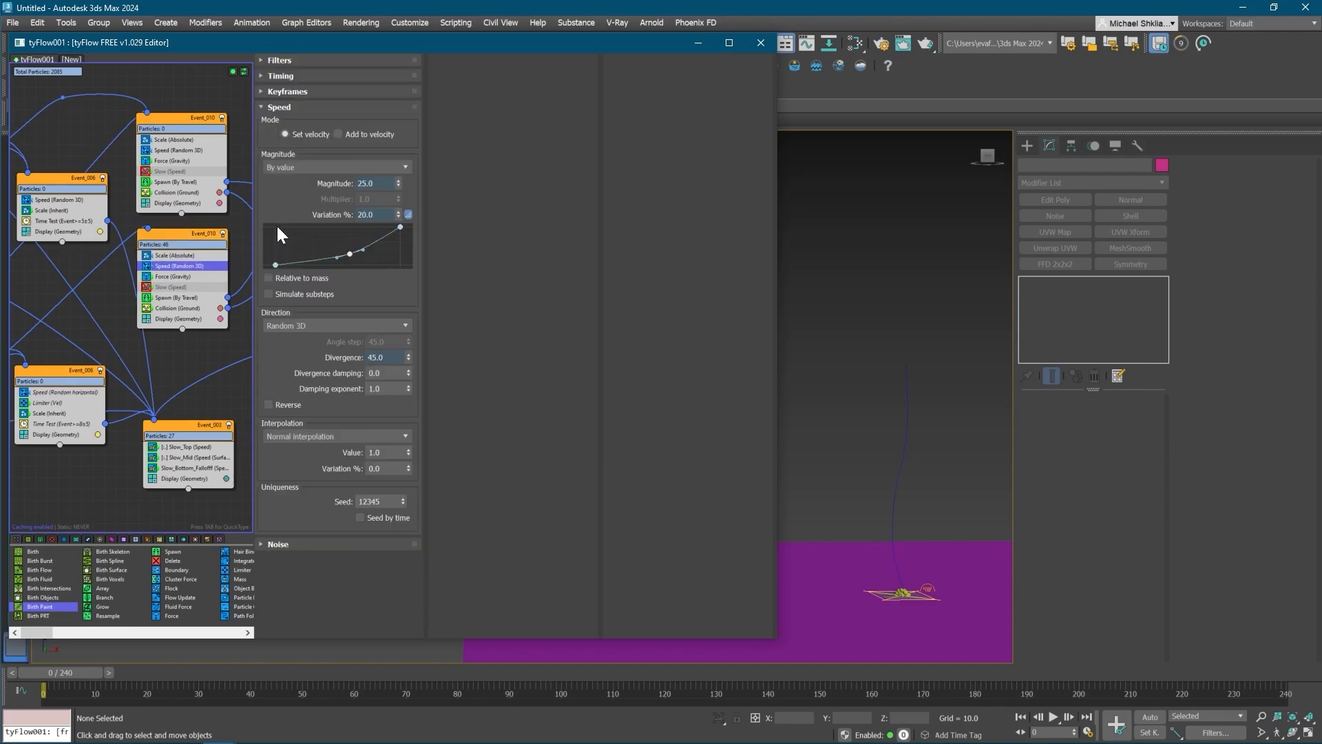
{"action": "left_click", "coordinate": [323, 171]}
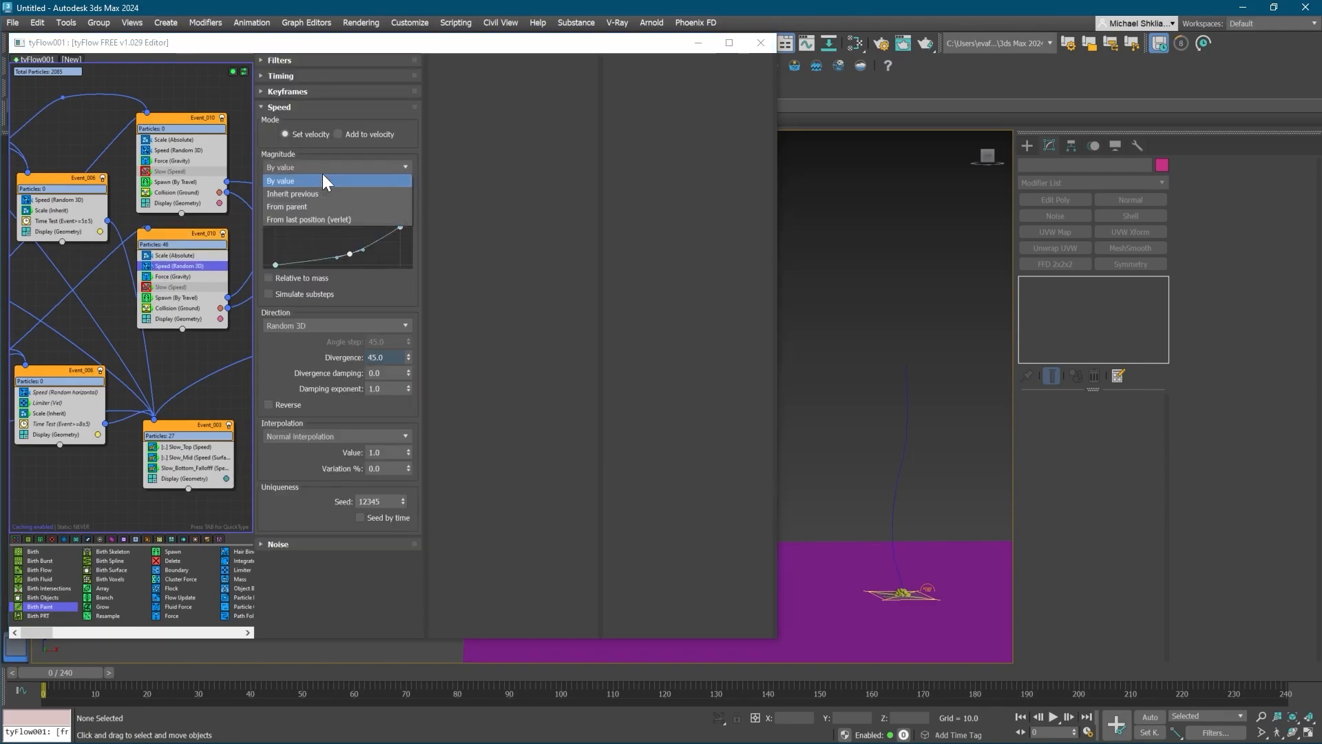
{"action": "left_click", "coordinate": [325, 179]}
{"action": "left_click", "coordinate": [328, 325]}
{"action": "left_click", "coordinate": [316, 390]}
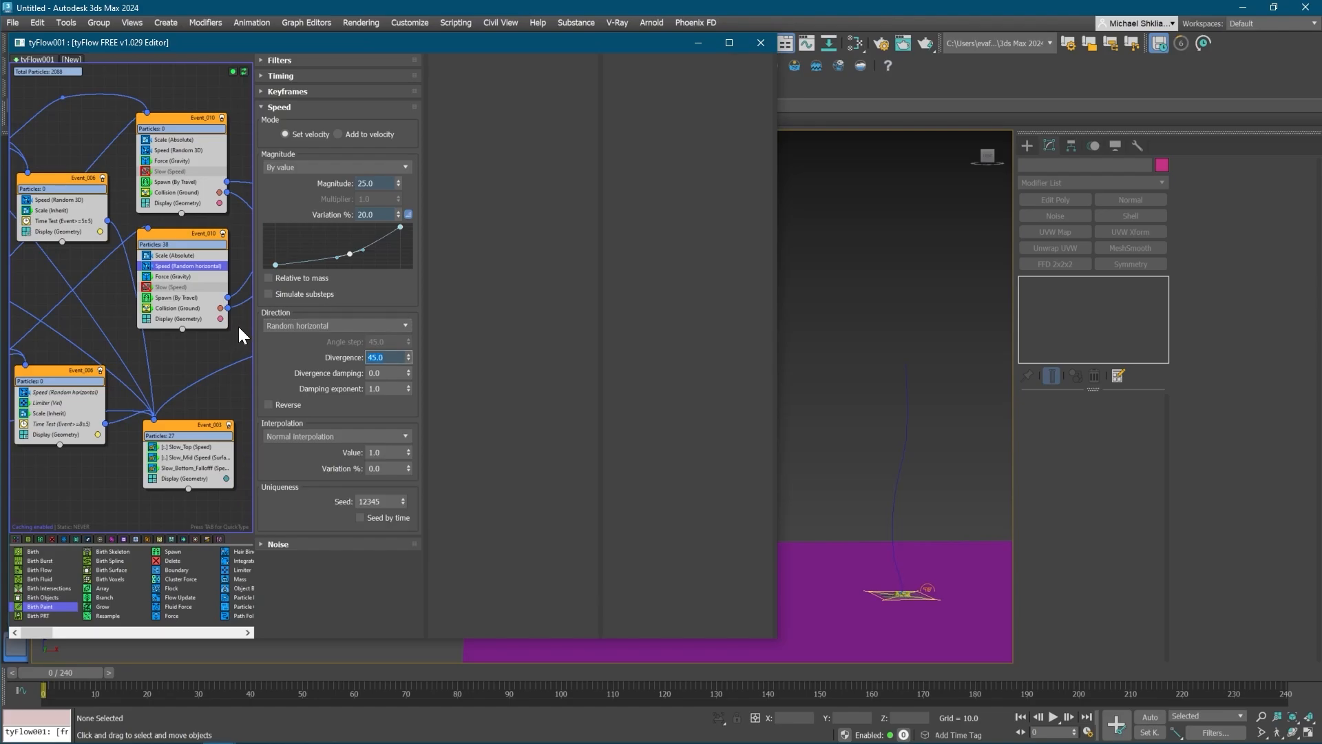
{"action": "type", "text": "70"}
{"action": "key", "text": "Return"}
- Copy the Limiter operator from the lower Event_006 into the copied Event_010, between its Speed and Force operators
{"action": "middle_click_drag", "start_coordinate": [137, 409], "coordinate": [168, 386]}
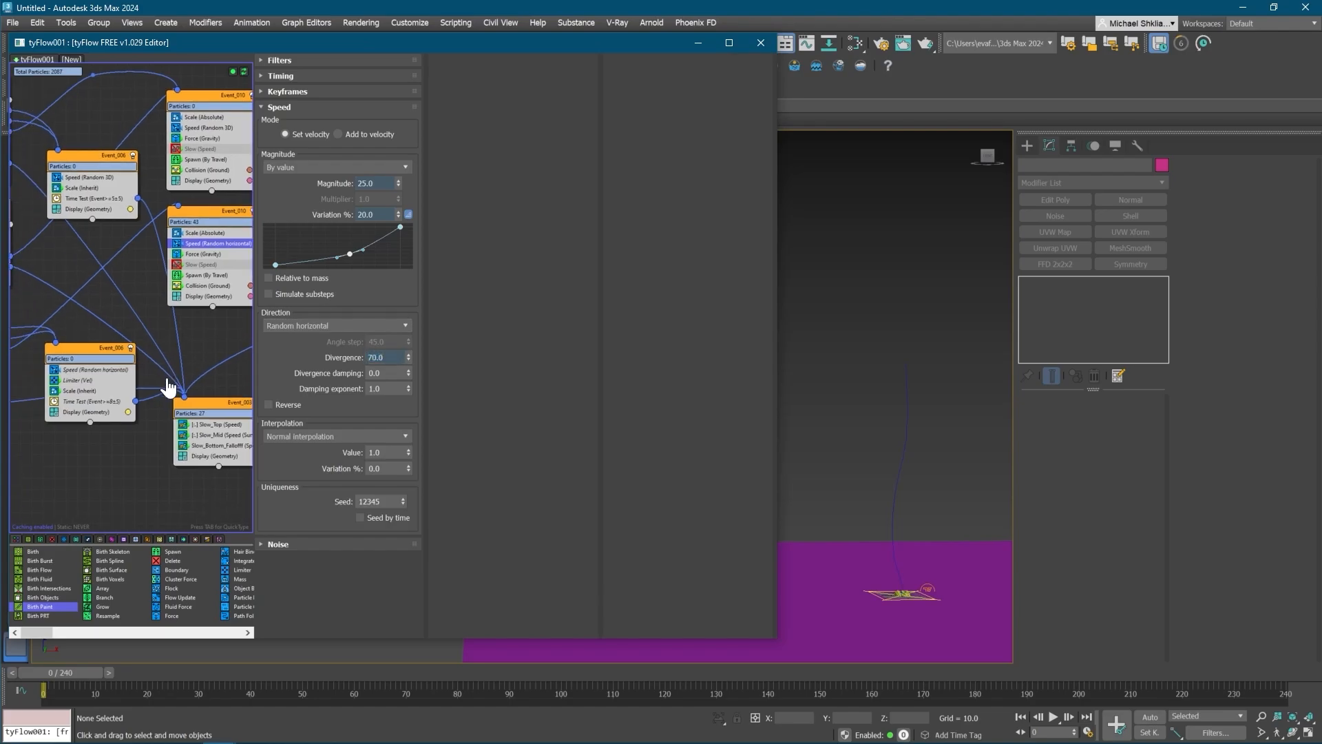
{"action": "left_click", "coordinate": [84, 380]}
{"action": "left_click_drag", "start_coordinate": [84, 380], "coordinate": [201, 265]}
{"action": "middle_click_drag", "start_coordinate": [200, 265], "coordinate": [106, 314]}
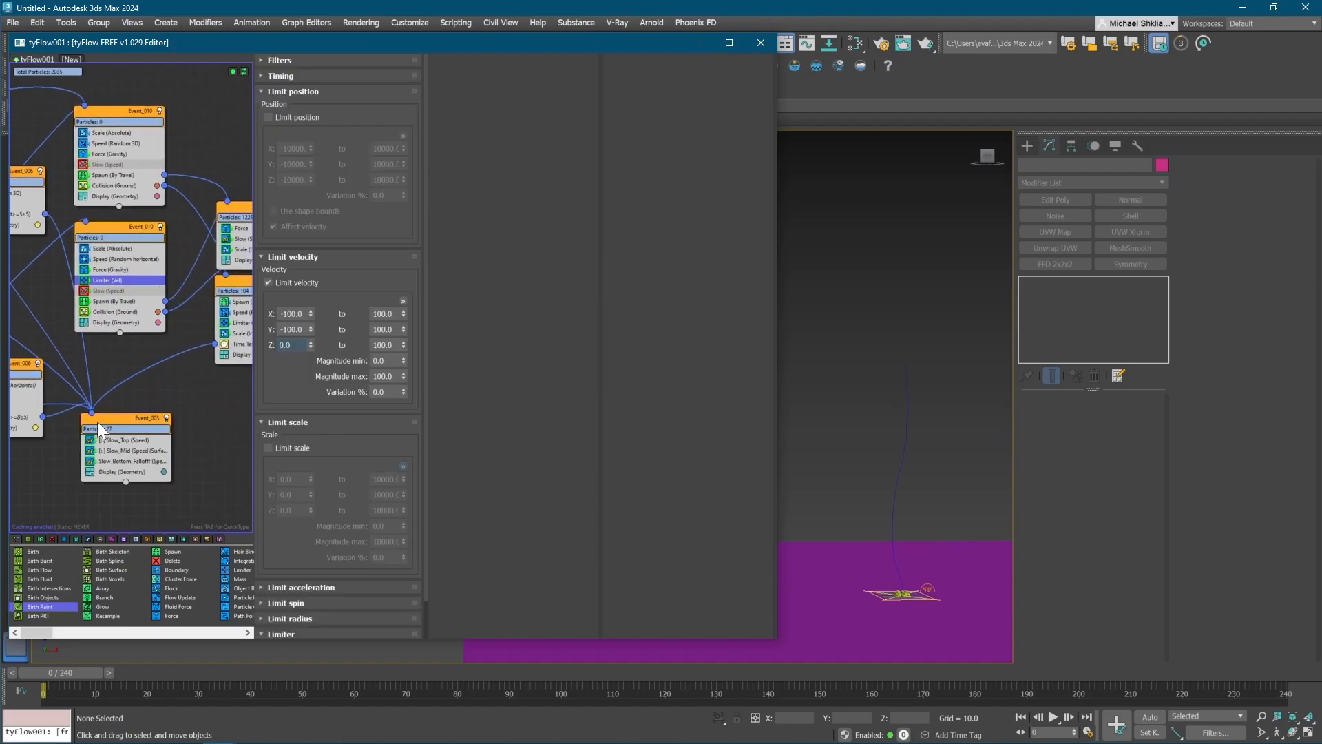
{"action": "left_click_drag", "start_coordinate": [130, 280], "coordinate": [124, 268]}
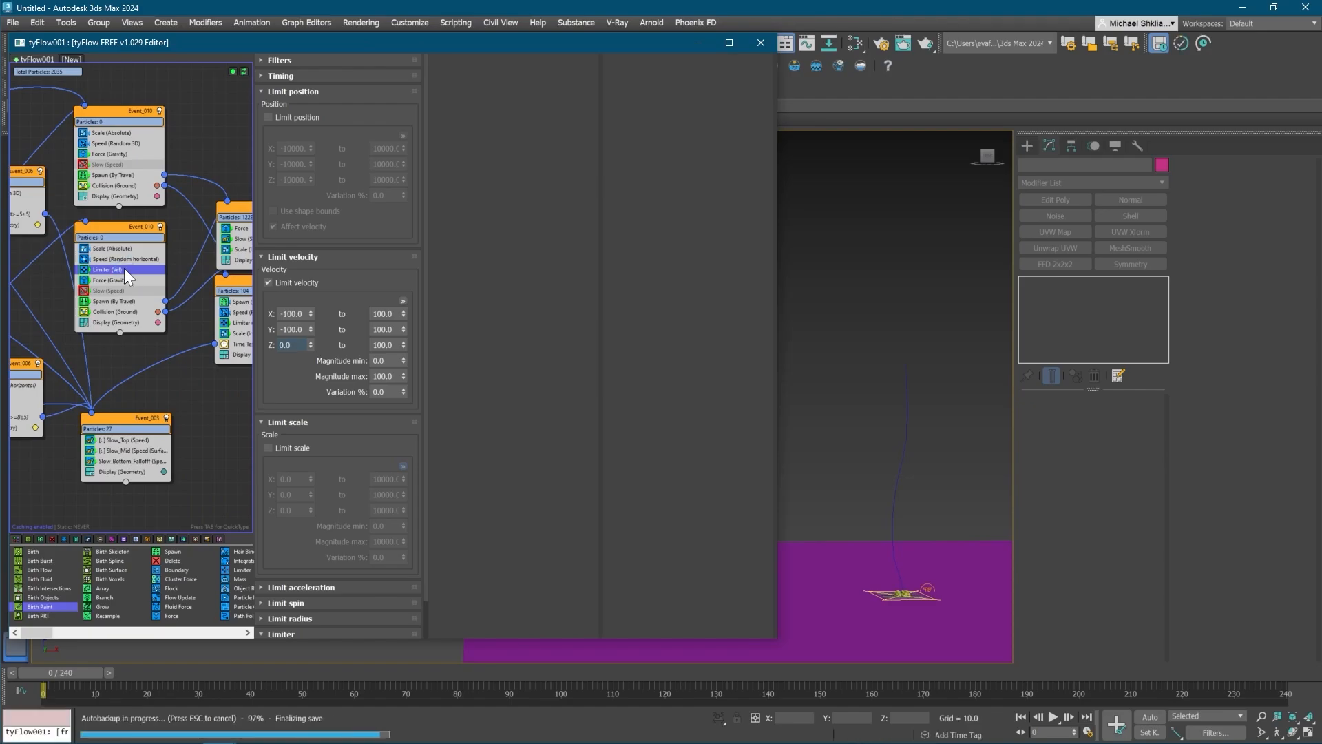
- Set the copied Limiter's timing to On Event Entry and scrub the simulation's opening frames
{"action": "right_click", "coordinate": [118, 270]}
{"action": "mouse_move", "coordinate": [160, 328]}
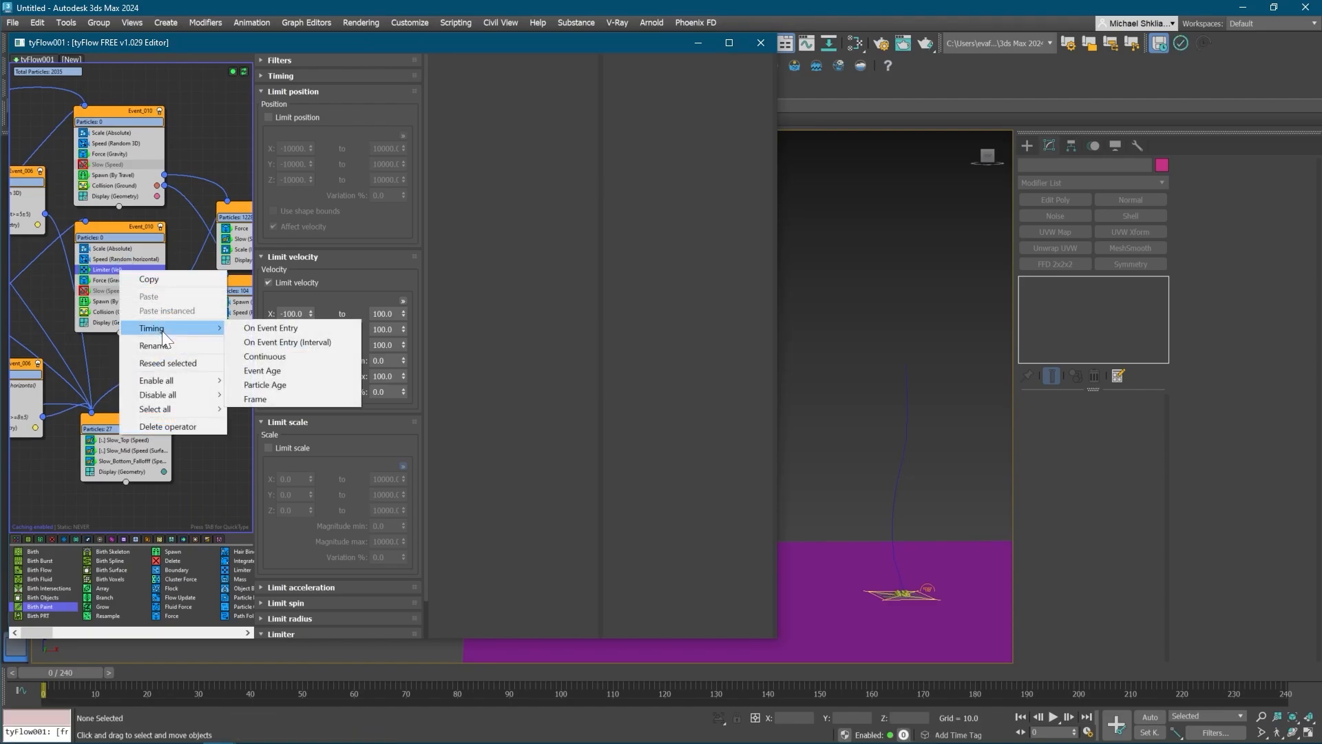
{"action": "left_click", "coordinate": [315, 332]}
{"action": "left_click_drag", "start_coordinate": [84, 675], "coordinate": [12, 655]}
- Set the lowest Event_002's last Spawn (Per Step) operator to 100% spawn and preview the simulation
{"action": "middle_click_drag", "start_coordinate": [149, 340], "coordinate": [296, 339]}
{"action": "middle_click_drag", "start_coordinate": [59, 333], "coordinate": [167, 329]}
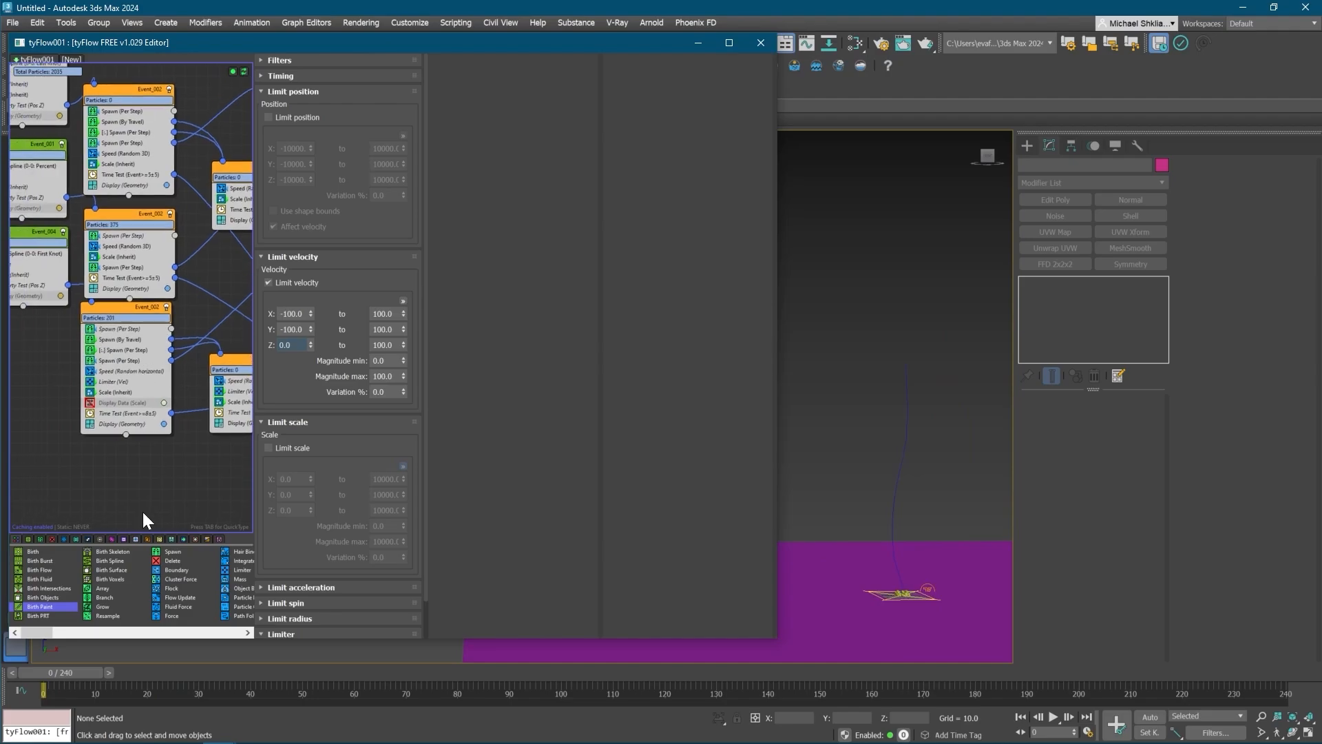
{"action": "mouse_move", "coordinate": [58, 673]}
{"action": "left_mouse_down"}
{"action": "mouse_move", "coordinate": [97, 669]}
{"action": "mouse_move", "coordinate": [55, 666]}
{"action": "left_mouse_up"}
{"action": "left_click", "coordinate": [129, 361]}
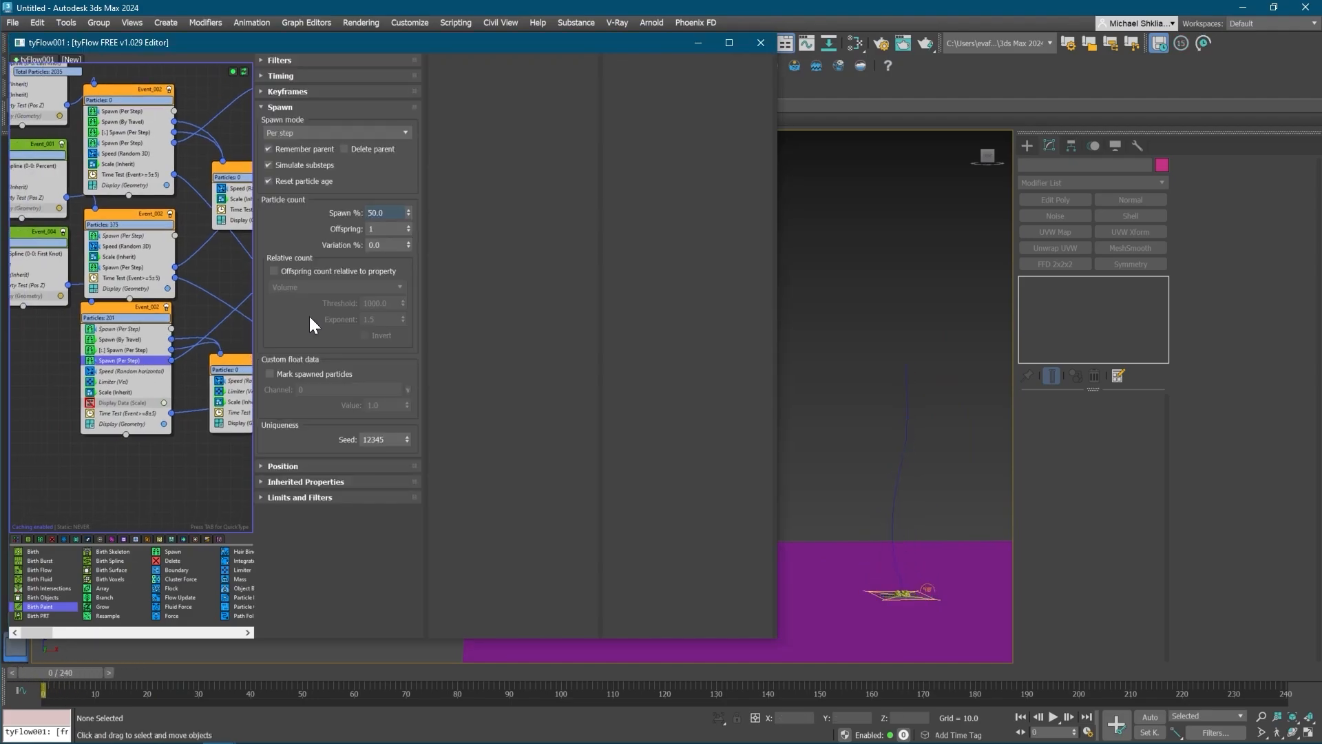
{"action": "type", "text": "100"}
{"action": "key", "text": "Return"}
{"action": "middle_click_drag", "start_coordinate": [221, 319], "coordinate": [141, 404]}
{"action": "mouse_move", "coordinate": [67, 662]}
{"action": "left_mouse_down"}
{"action": "mouse_move", "coordinate": [55, 668]}
{"action": "mouse_move", "coordinate": [142, 674]}
{"action": "mouse_move", "coordinate": [55, 670]}
{"action": "left_mouse_up"}
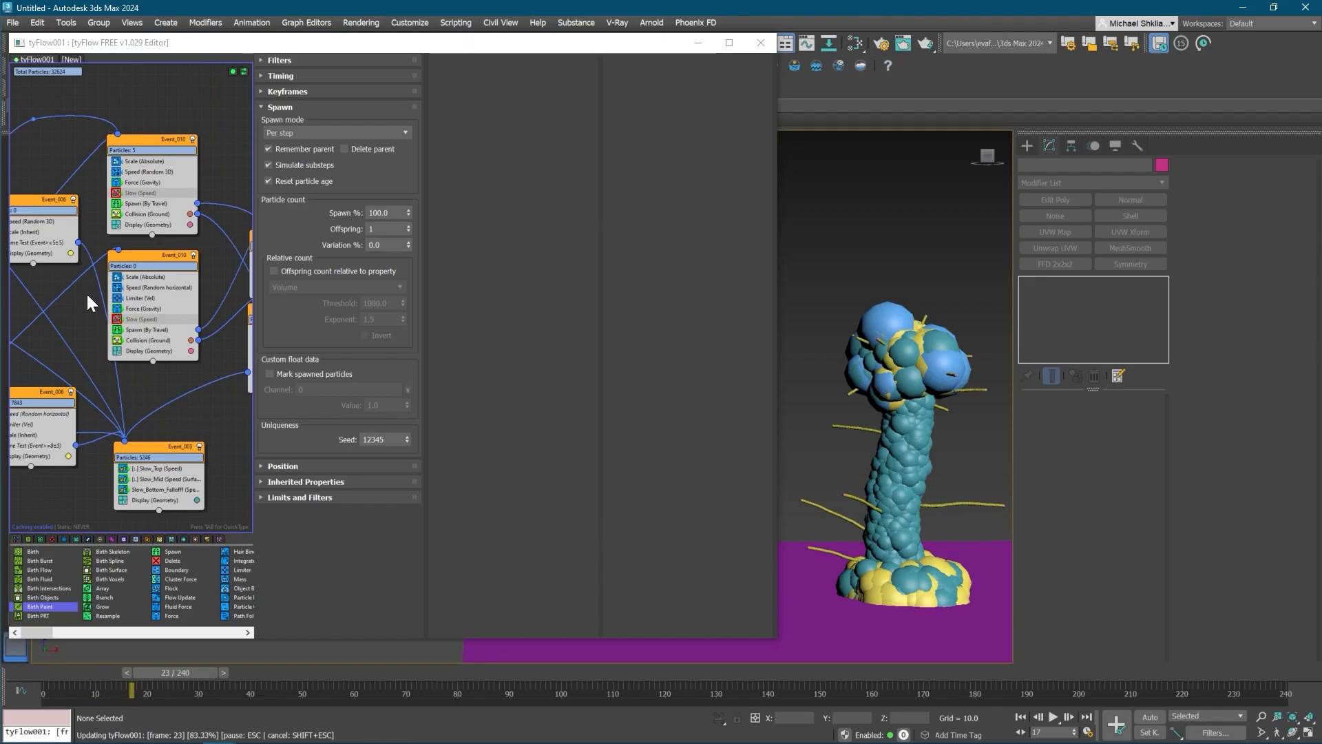
- Disable the upper two birth events, leaving only the first-knot Birth Spline event active
{"action": "middle_click_drag", "start_coordinate": [86, 293], "coordinate": [225, 312]}
{"action": "middle_click_drag", "start_coordinate": [48, 268], "coordinate": [122, 281]}
{"action": "middle_click_drag", "start_coordinate": [20, 219], "coordinate": [123, 246]}
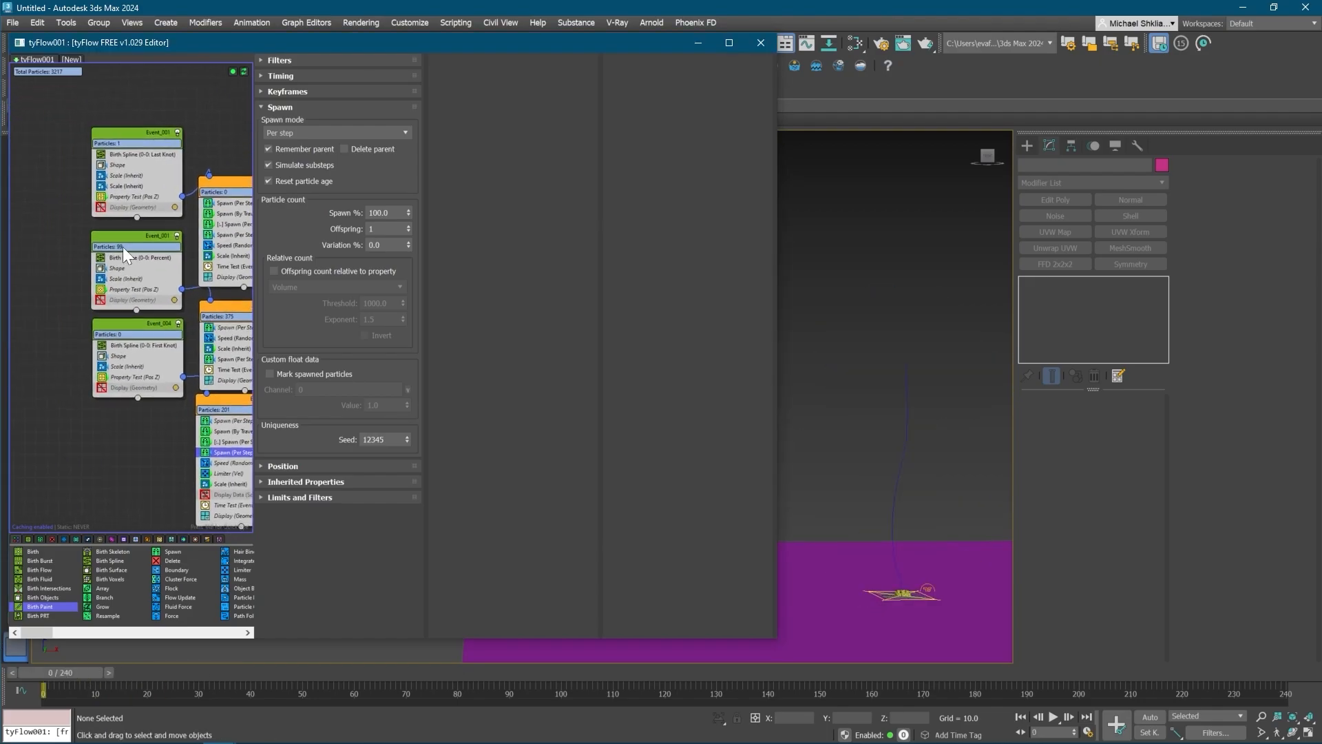
{"action": "left_click", "coordinate": [178, 236]}
{"action": "left_click", "coordinate": [177, 131]}
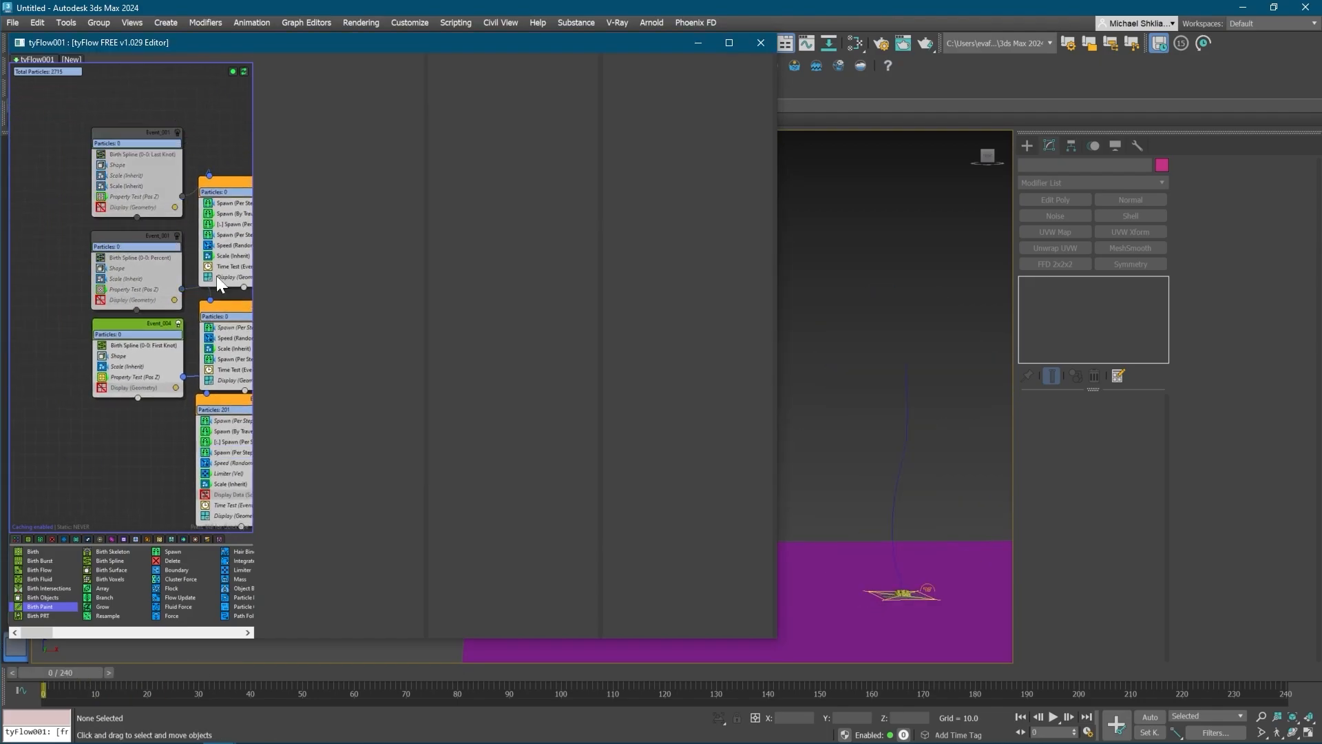
- Preview the base-only simulation up to frame 24 and inspect the particle flow through the connected events
{"action": "middle_click_drag", "start_coordinate": [216, 275], "coordinate": [164, 287]}
{"action": "left_click_drag", "start_coordinate": [69, 672], "coordinate": [167, 678]}
{"action": "left_click", "coordinate": [160, 396]}
{"action": "mouse_move", "coordinate": [160, 390]}
{"action": "middle_mouse_down"}
{"action": "mouse_move", "coordinate": [29, 395]}
{"action": "mouse_move", "coordinate": [168, 372]}
{"action": "middle_mouse_up"}
{"action": "scroll", "coordinate": [142, 338], "scroll_direction": "down", "scroll_amount": 2}
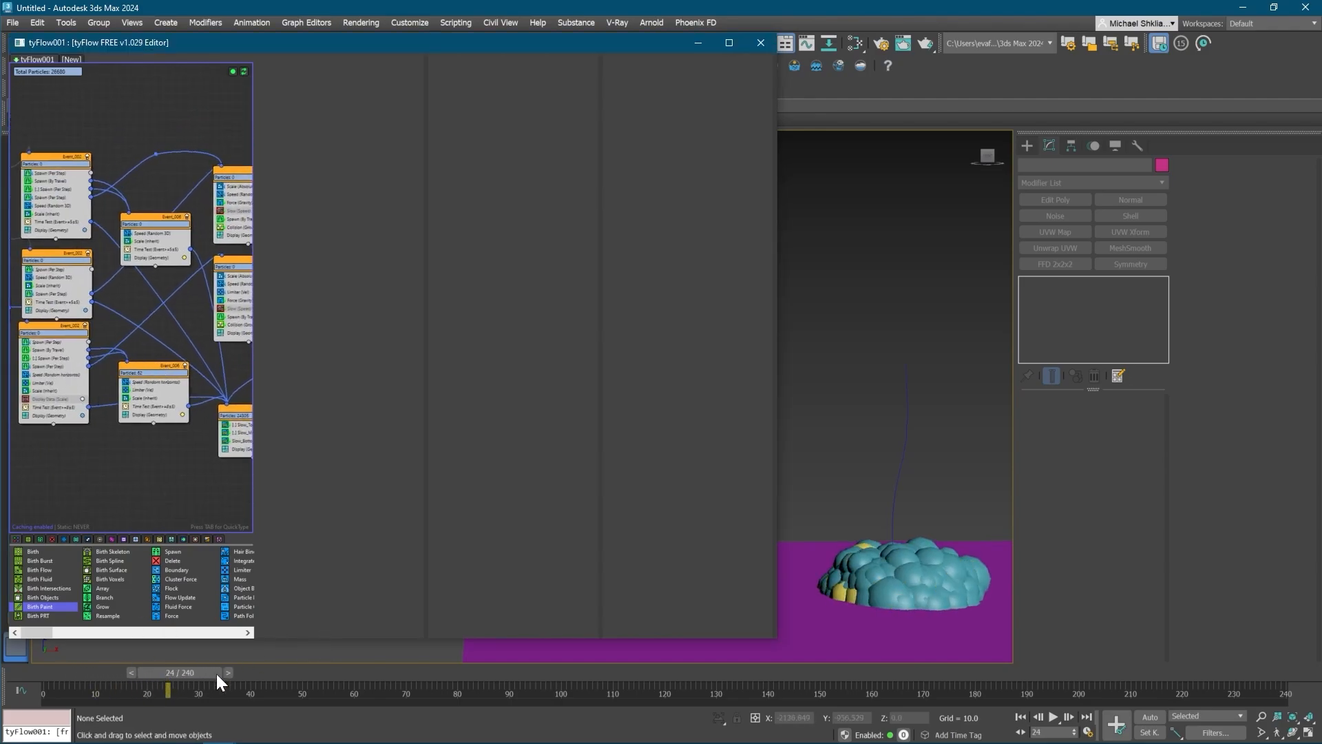
- Set the lowest Event_002's last Spawn (Per Step) operator to 50 offspring and preview the simulation up to frame 7
{"action": "left_click_drag", "start_coordinate": [216, 674], "coordinate": [15, 652]}
{"action": "left_click", "coordinate": [54, 366]}
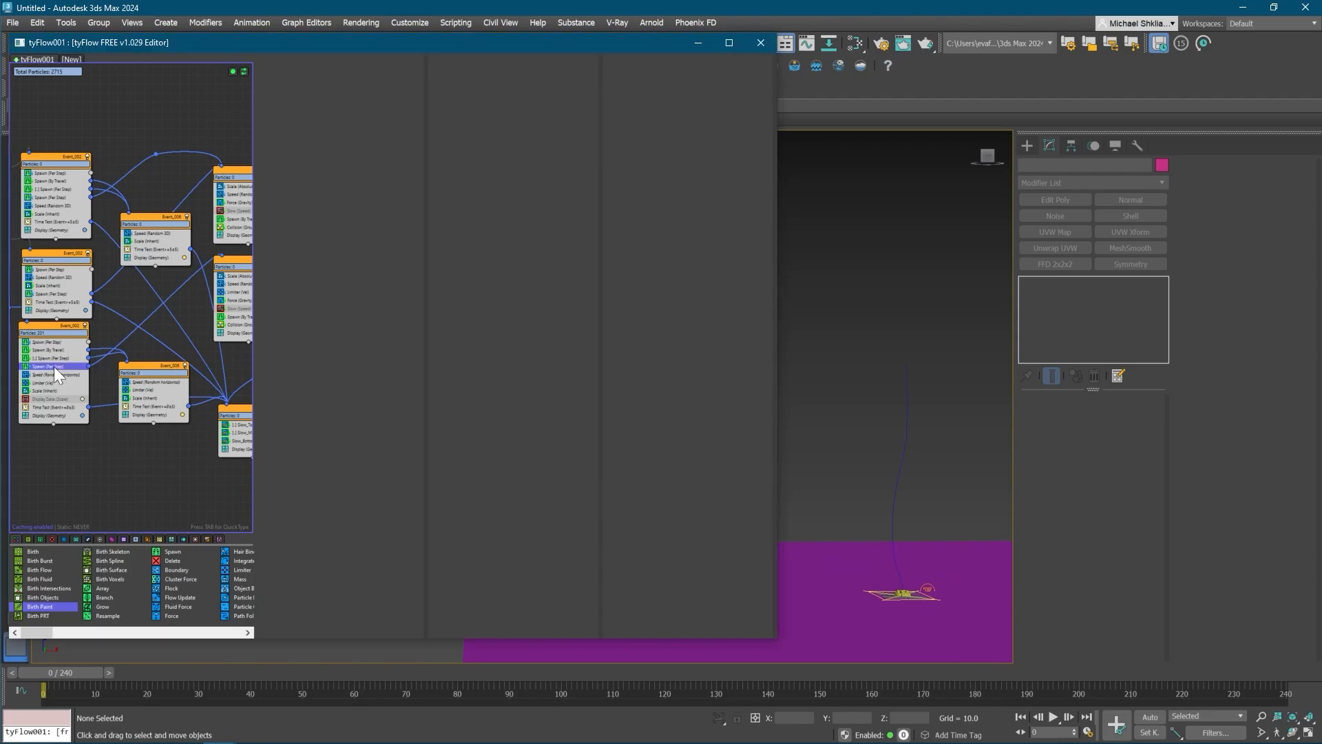
{"action": "scroll", "coordinate": [54, 366], "scroll_direction": "up", "scroll_amount": 2}
{"action": "middle_click_drag", "start_coordinate": [46, 373], "coordinate": [110, 378]}
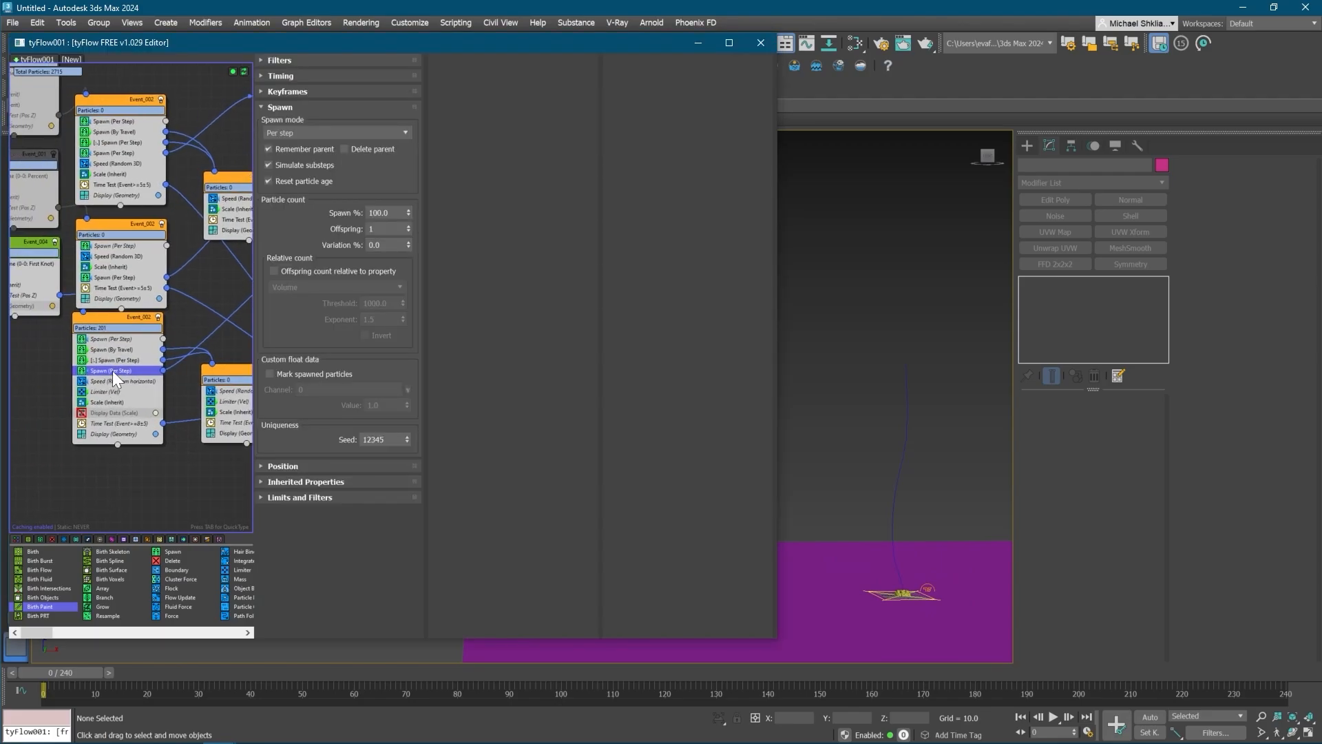
{"action": "double_click", "coordinate": [389, 229]}
{"action": "type", "text": "50"}
{"action": "key", "text": "Return"}
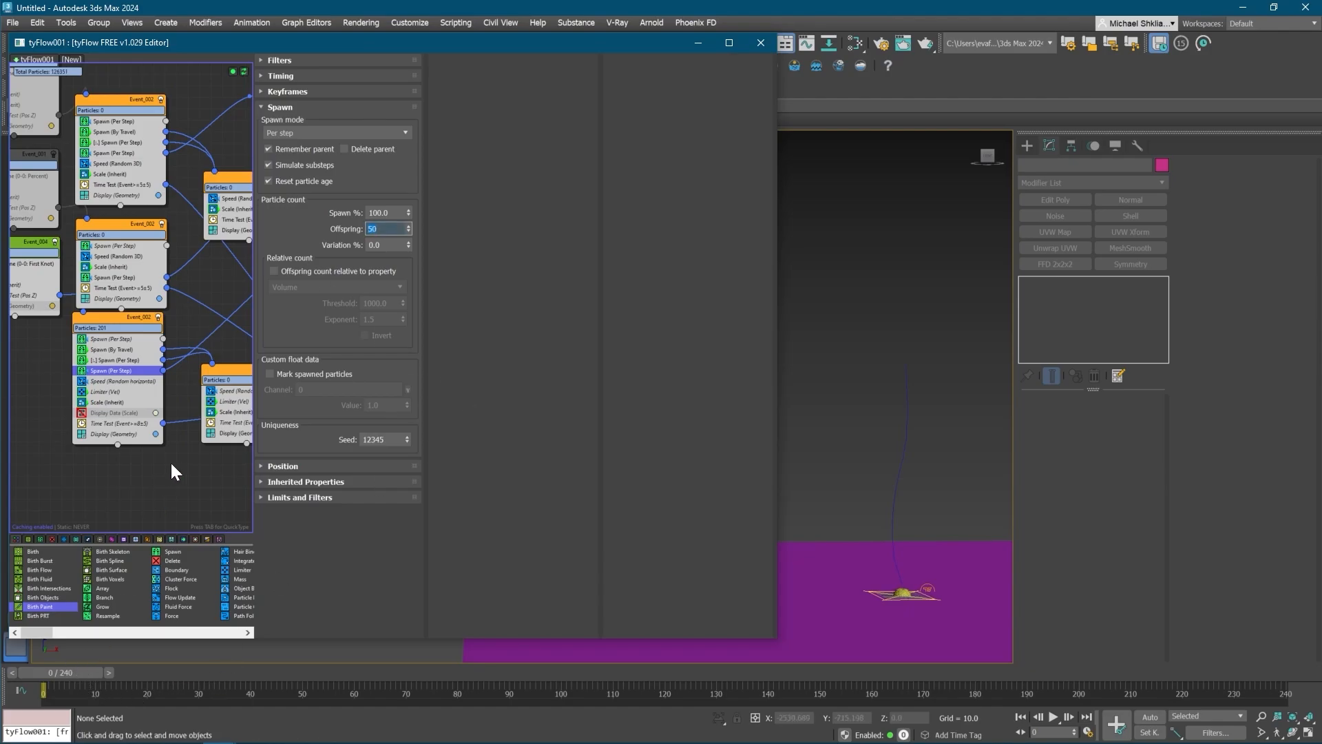
{"action": "middle_click_drag", "start_coordinate": [170, 461], "coordinate": [136, 465]}
{"action": "left_click_drag", "start_coordinate": [72, 675], "coordinate": [108, 673]}
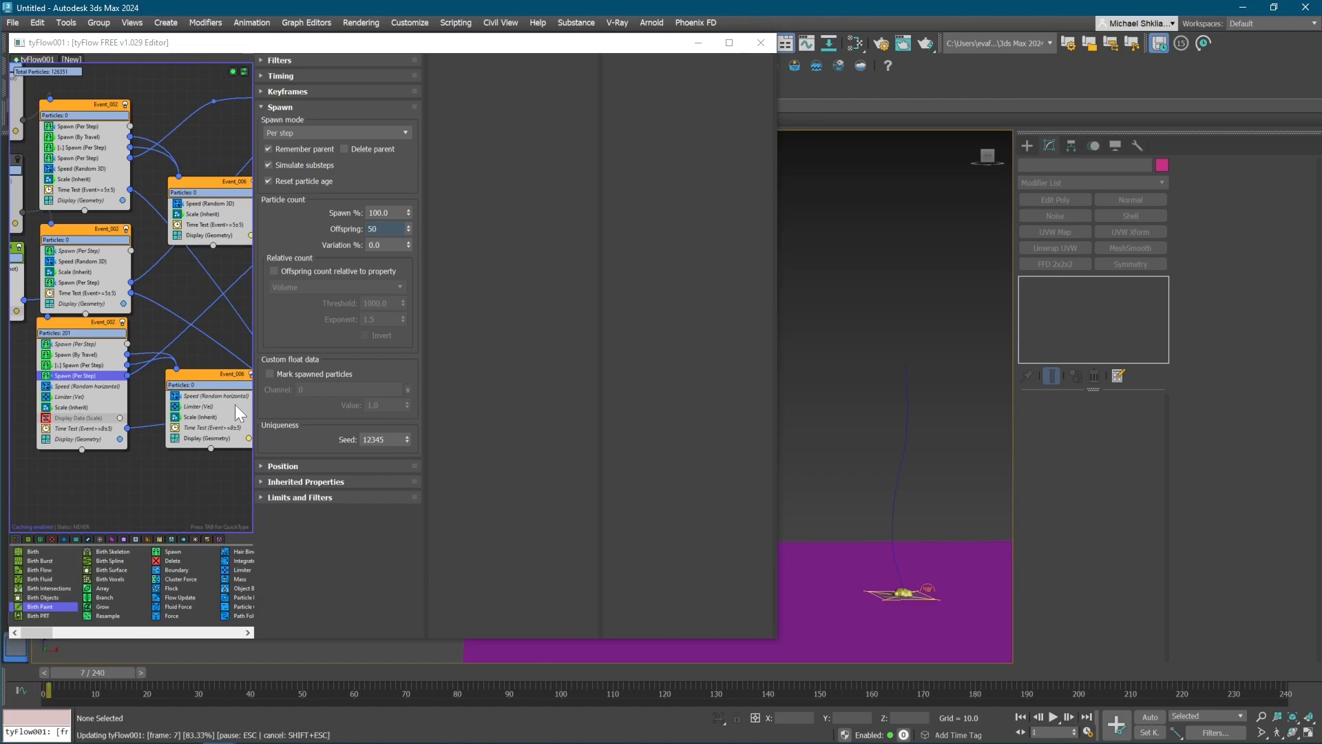
{"action": "middle_click_drag", "start_coordinate": [238, 413], "coordinate": [217, 356]}
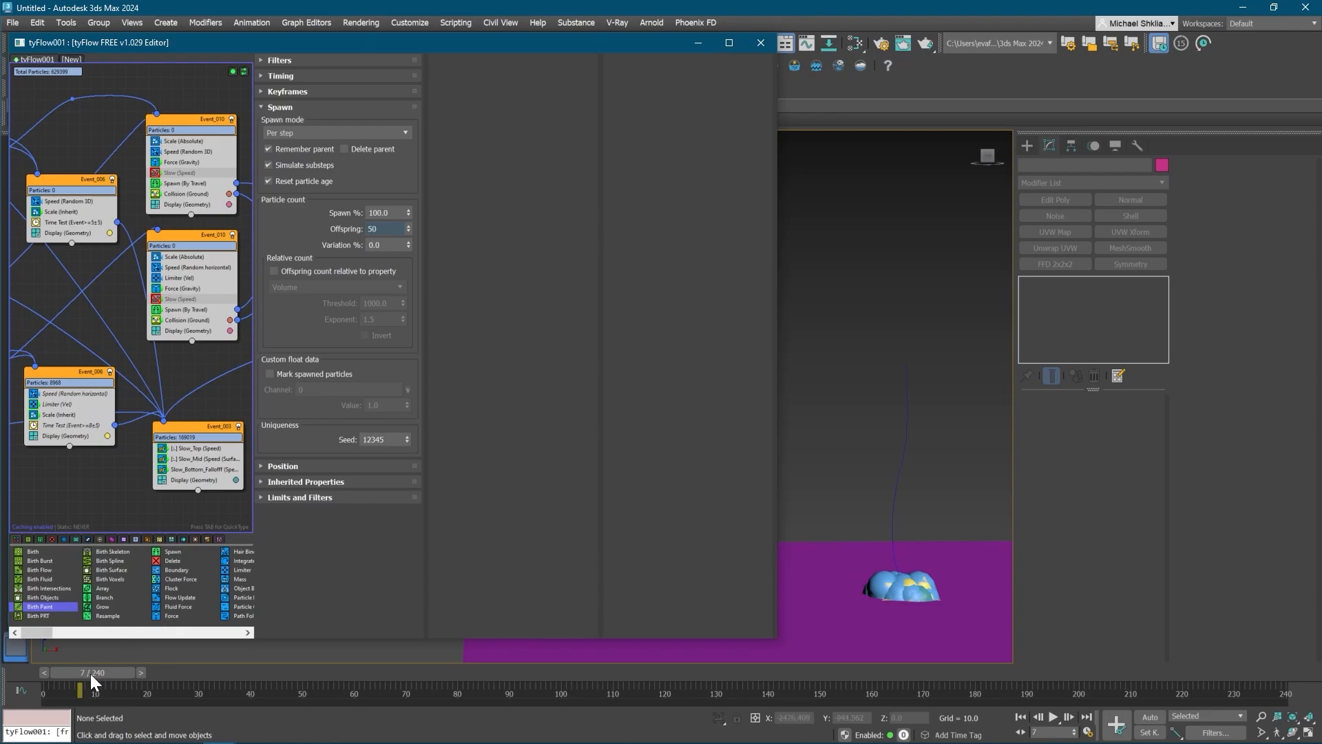
{"action": "left_click_drag", "start_coordinate": [89, 675], "coordinate": [57, 678]}
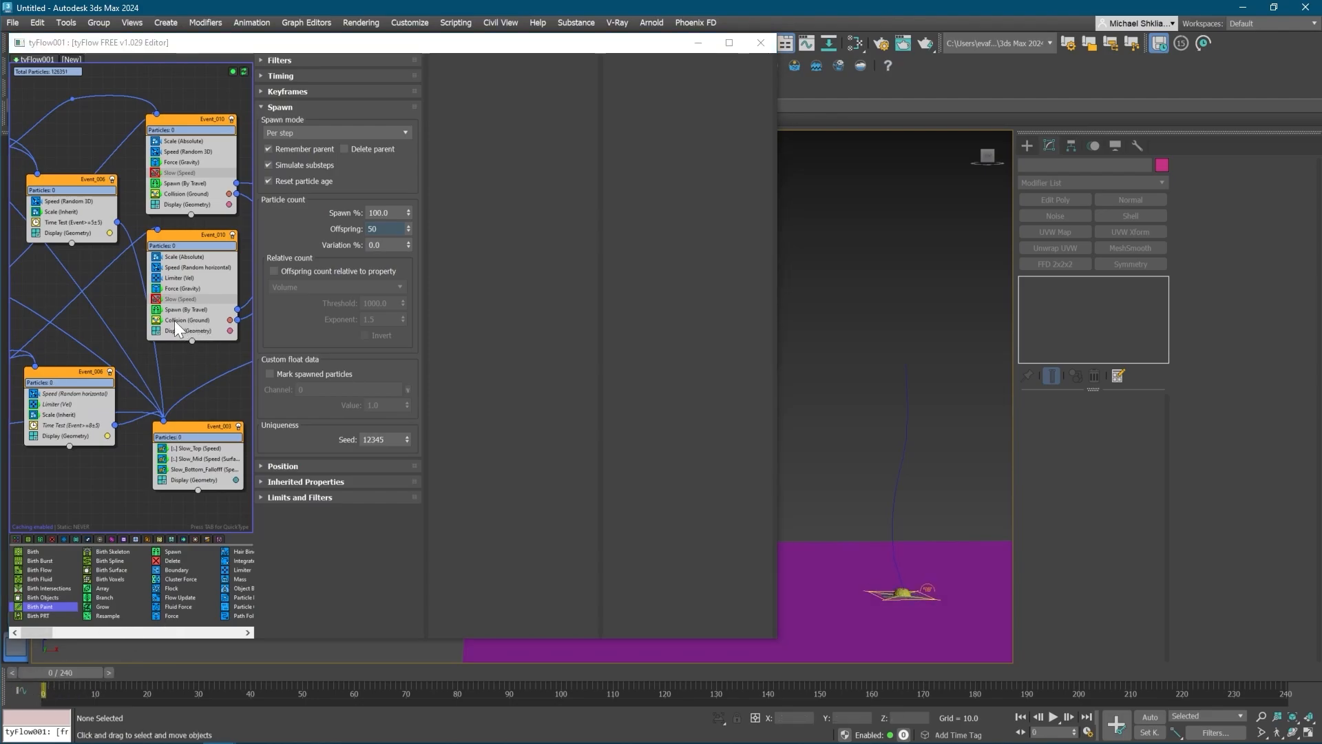
- Disable the Collision (Ground) operator in the lower Event_010 and set the lowest Event_002's last Spawn offspring to 1
{"action": "middle_click_drag", "start_coordinate": [193, 323], "coordinate": [81, 321]}
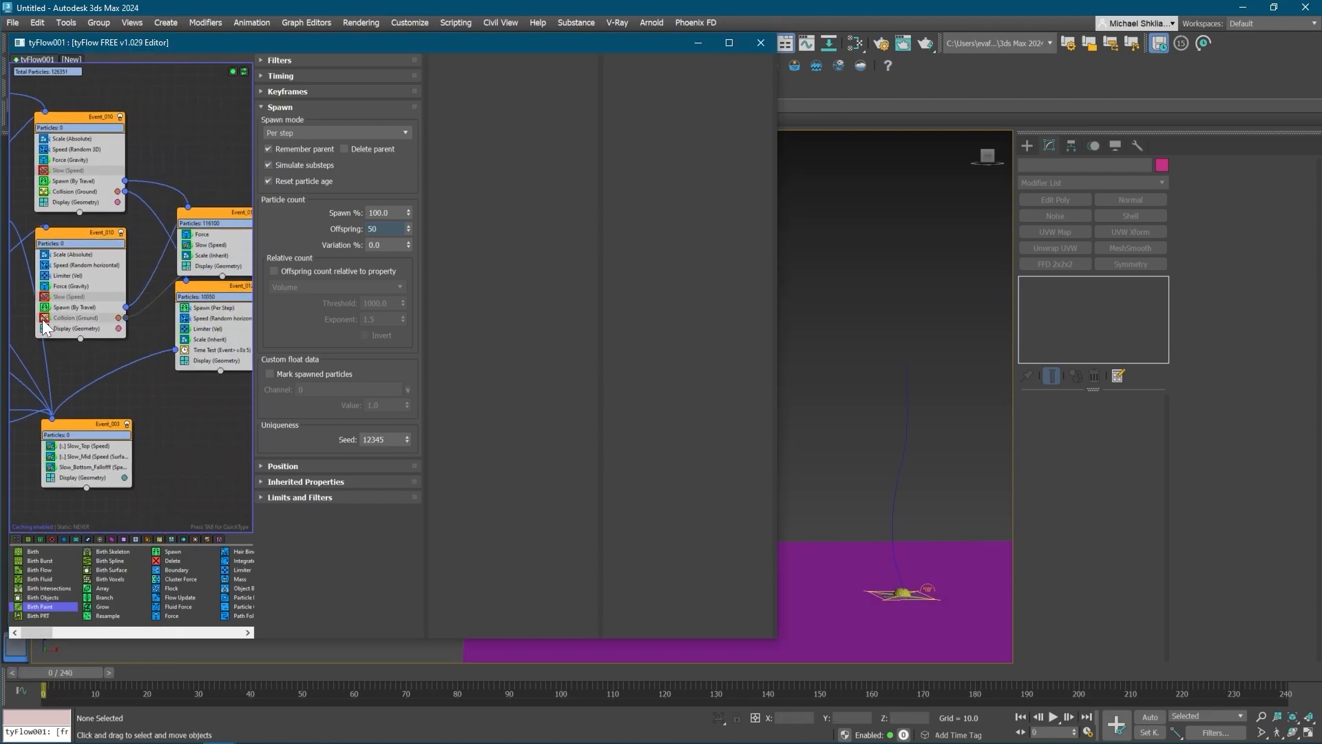
{"action": "middle_click_drag", "start_coordinate": [111, 375], "coordinate": [383, 362]}
{"action": "middle_click_drag", "start_coordinate": [117, 369], "coordinate": [85, 368]}
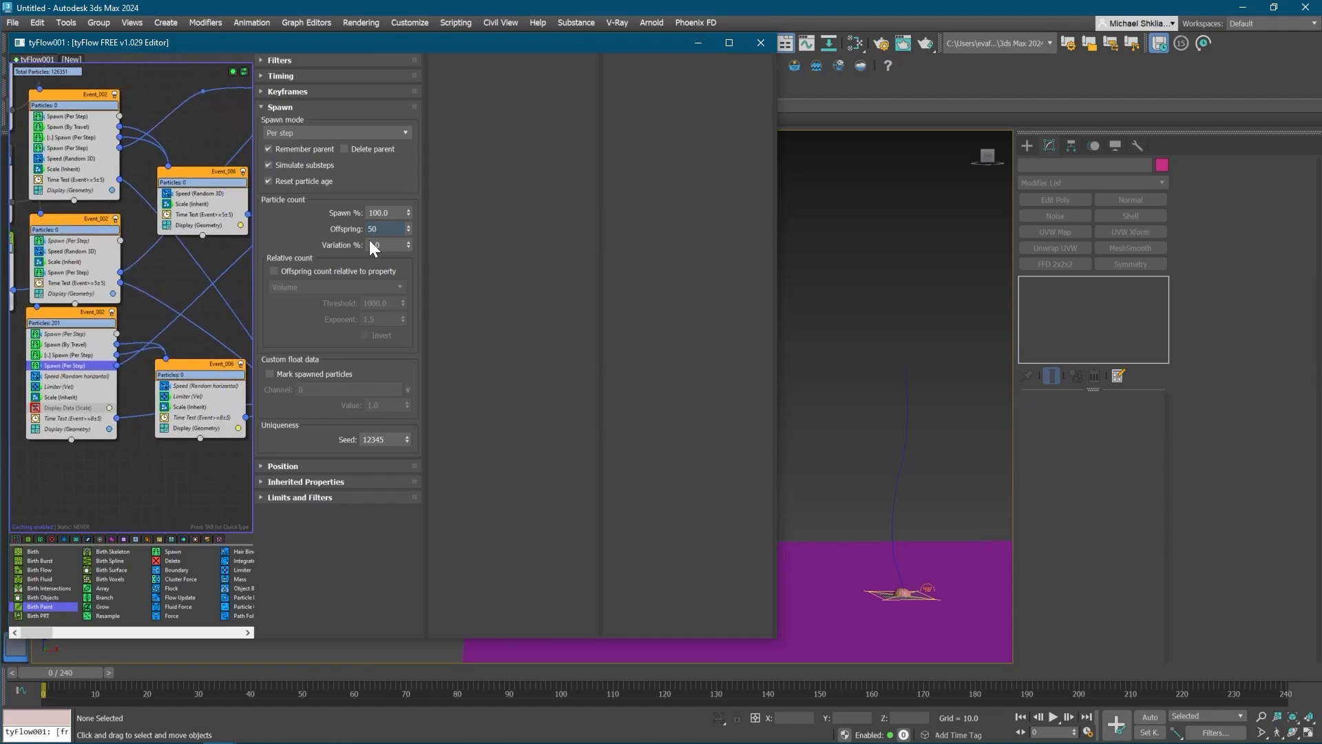
{"action": "double_click", "coordinate": [382, 228]}
{"action": "type", "text": "1"}
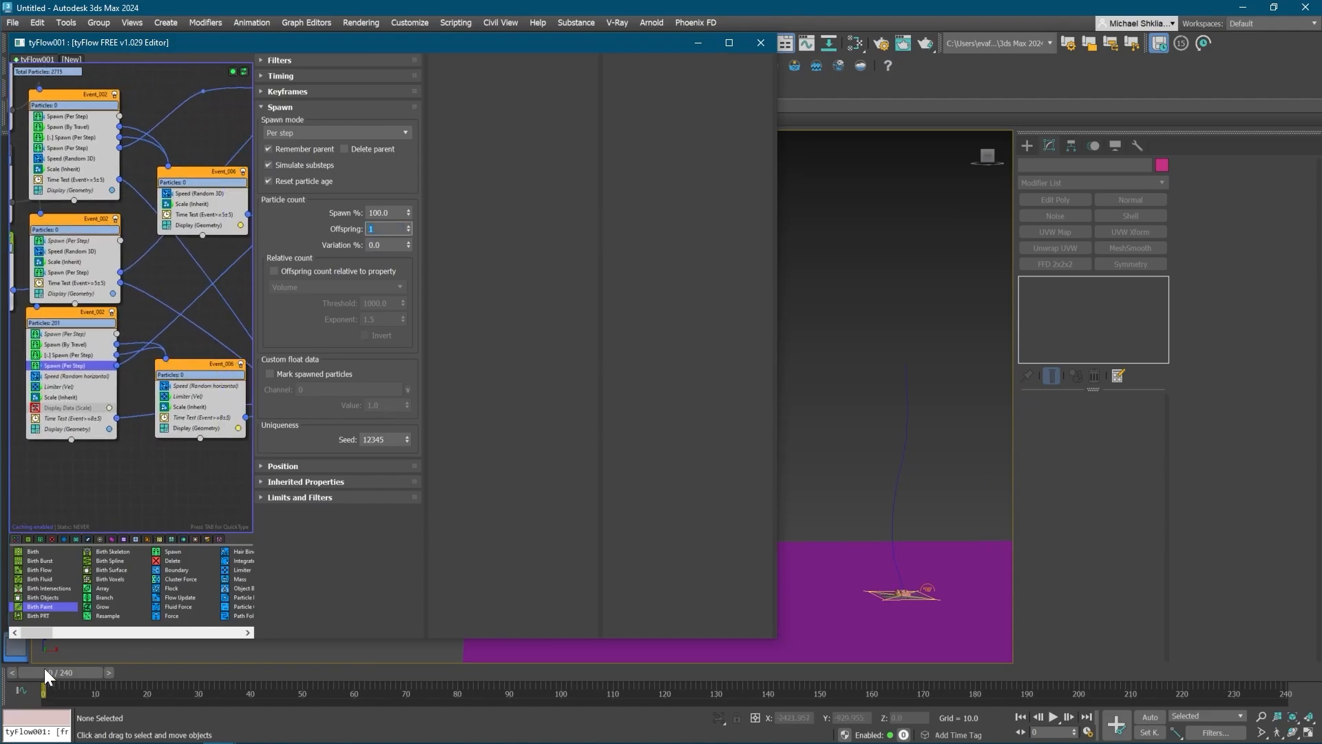
- Preview the simulation up to frame 13 and set the lowest Event_002's last Spawn (Per Step) operator to 10% spawn
{"action": "left_click_drag", "start_coordinate": [44, 671], "coordinate": [113, 671]}
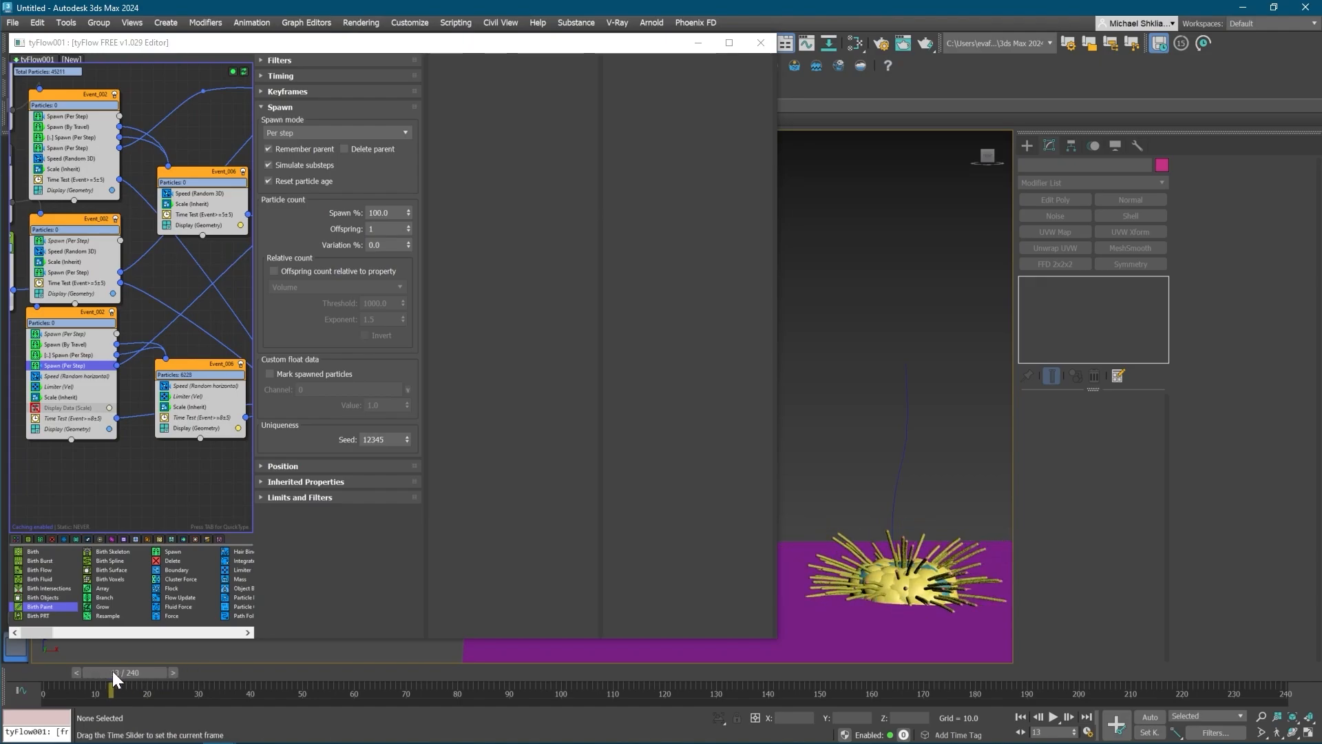
{"action": "middle_click_drag", "start_coordinate": [147, 359], "coordinate": [69, 375]}
{"action": "middle_click_drag", "start_coordinate": [202, 300], "coordinate": [145, 312]}
{"action": "middle_click_drag", "start_coordinate": [223, 343], "coordinate": [150, 344]}
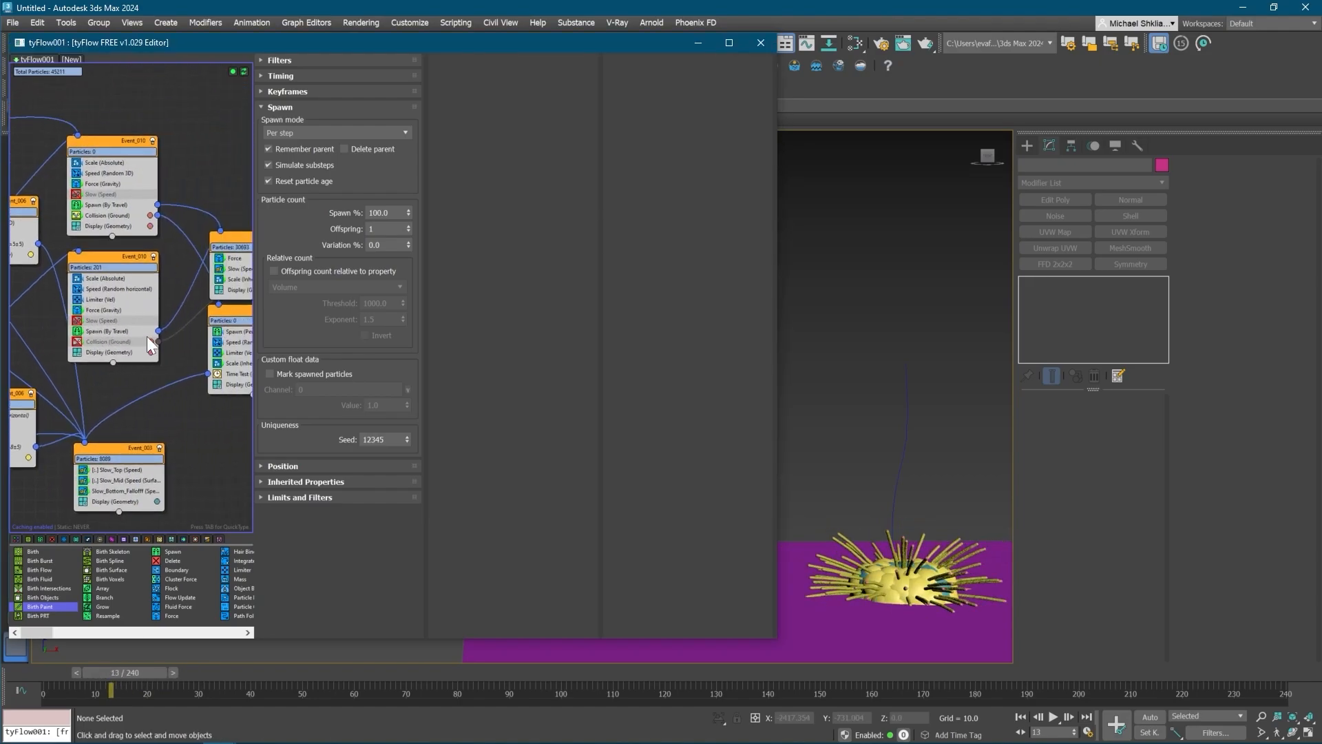
{"action": "middle_click_drag", "start_coordinate": [91, 290], "coordinate": [225, 270]}
{"action": "middle_click_drag", "start_coordinate": [78, 331], "coordinate": [202, 312]}
{"action": "left_click_drag", "start_coordinate": [394, 213], "coordinate": [221, 202]}
{"action": "type", "text": "20"}
{"action": "key", "text": "Return"}
{"action": "type", "text": "10"}
{"action": "key", "text": "Return"}
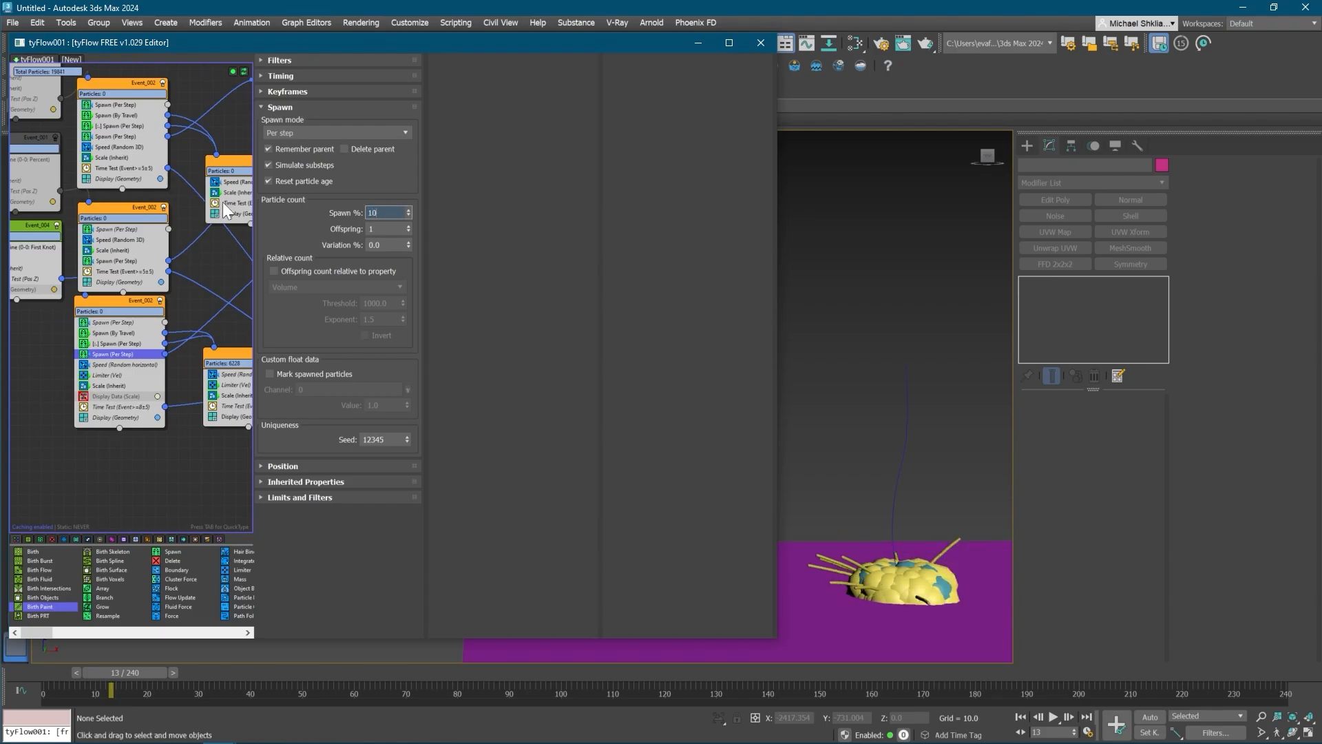
- Set the lower Event_010's Speed operator direction to Particle Z with a divergence of 60
{"action": "middle_click_drag", "start_coordinate": [101, 329], "coordinate": [15, 342]}
{"action": "middle_click_drag", "start_coordinate": [241, 285], "coordinate": [115, 297]}
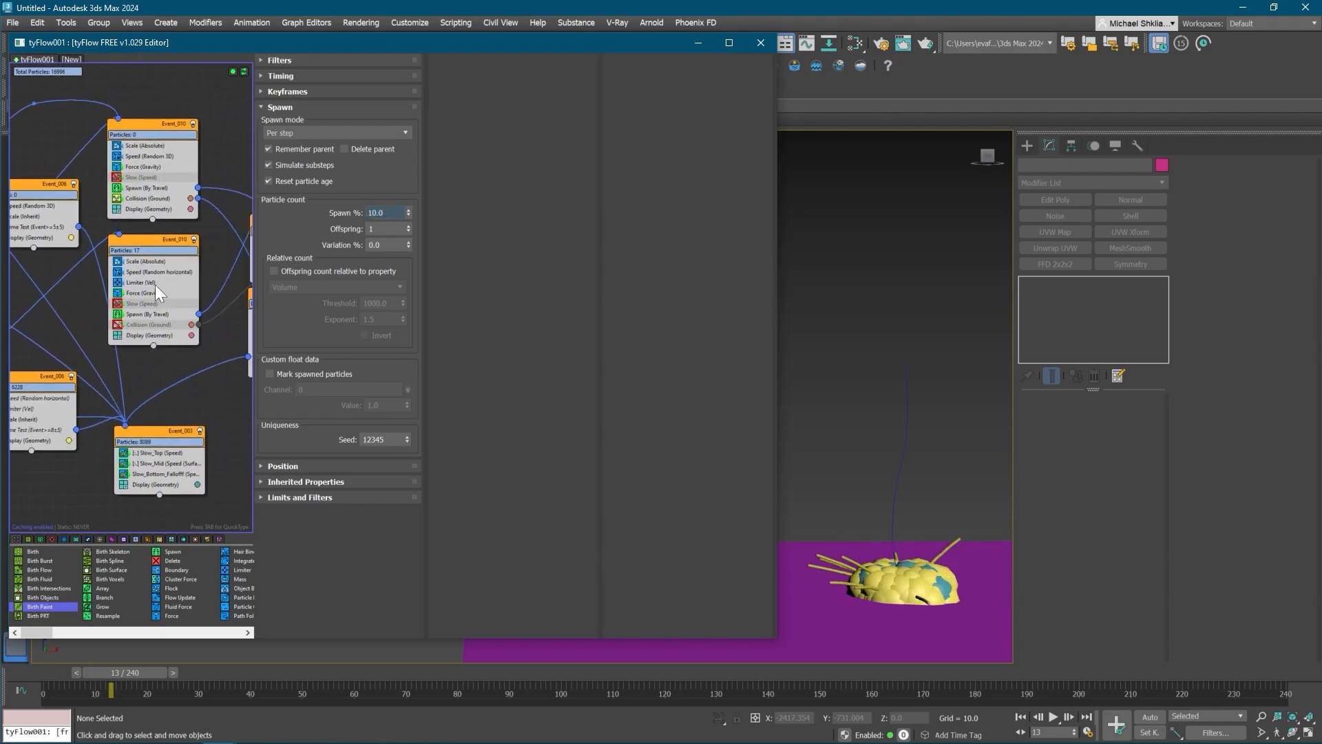
{"action": "left_click", "coordinate": [151, 273]}
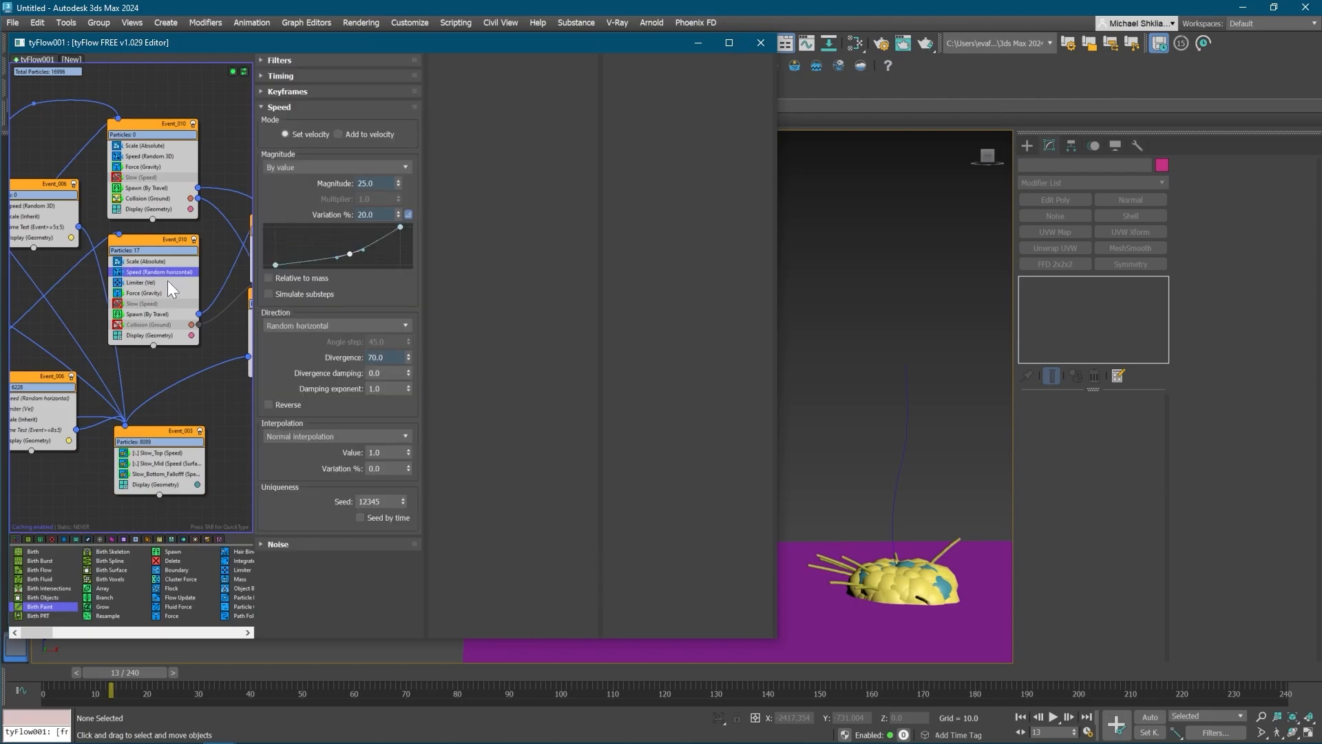
{"action": "left_click", "coordinate": [299, 326]}
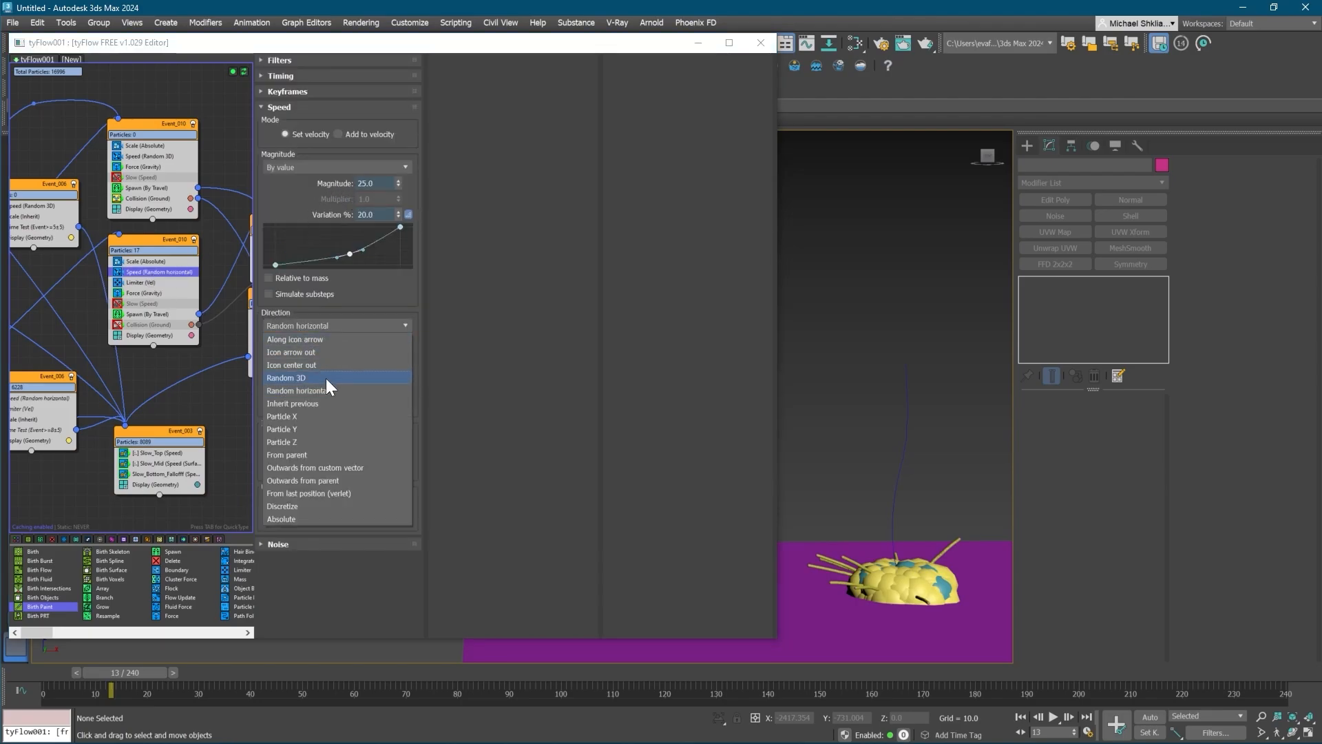
{"action": "left_click", "coordinate": [308, 441]}
{"action": "double_click", "coordinate": [400, 357]}
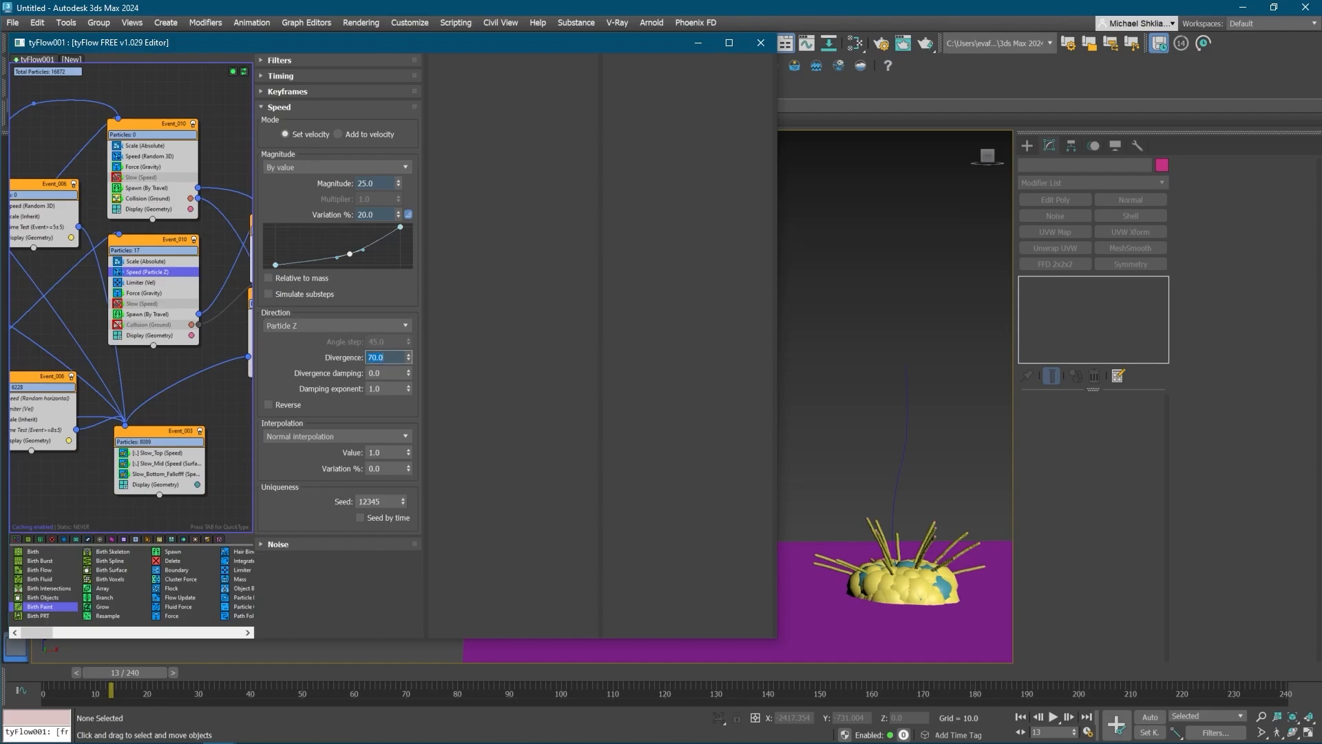
{"action": "type", "text": "45"}
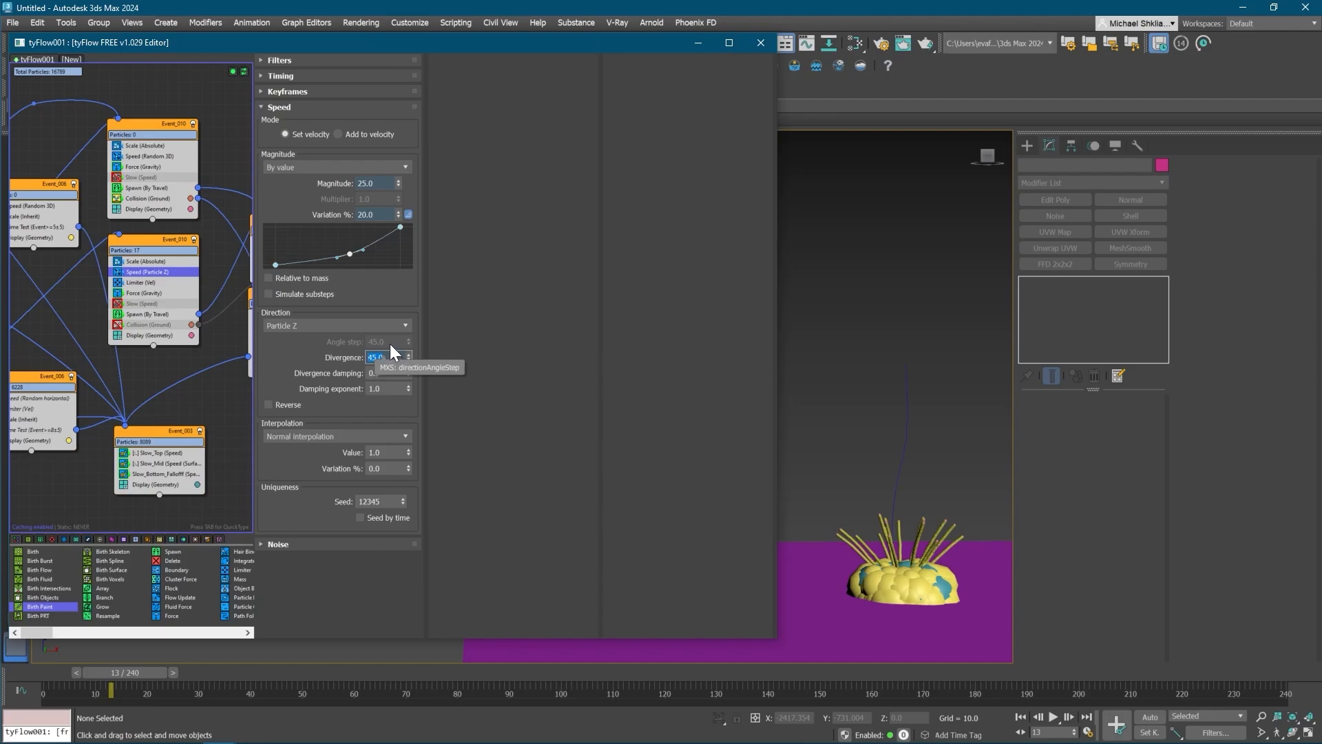
{"action": "middle_click_drag", "start_coordinate": [824, 533], "coordinate": [907, 566], "text": "alt"}
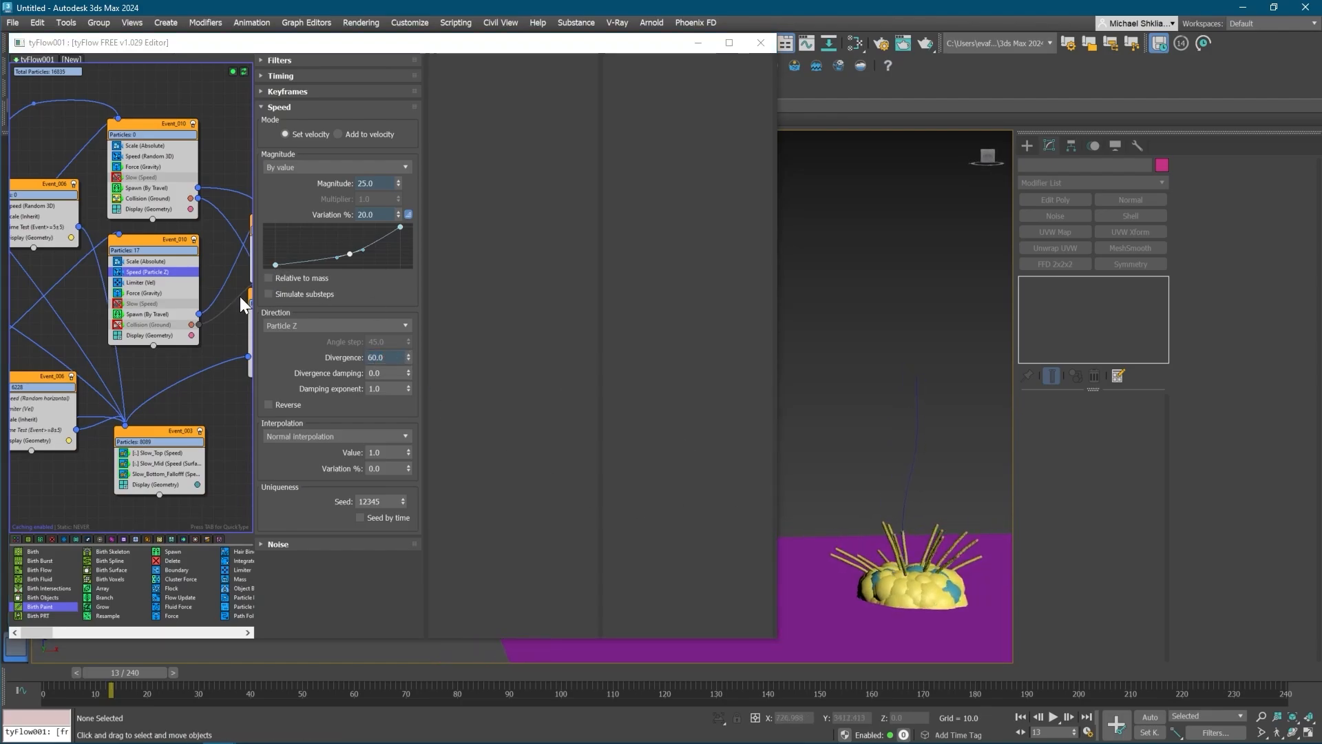
- Add noise to the lower Event_010's Speed operator with a scale of 25 and a strength of 5
{"action": "left_click", "coordinate": [278, 544]}
{"action": "left_click_drag", "start_coordinate": [563, 276], "coordinate": [343, 249]}
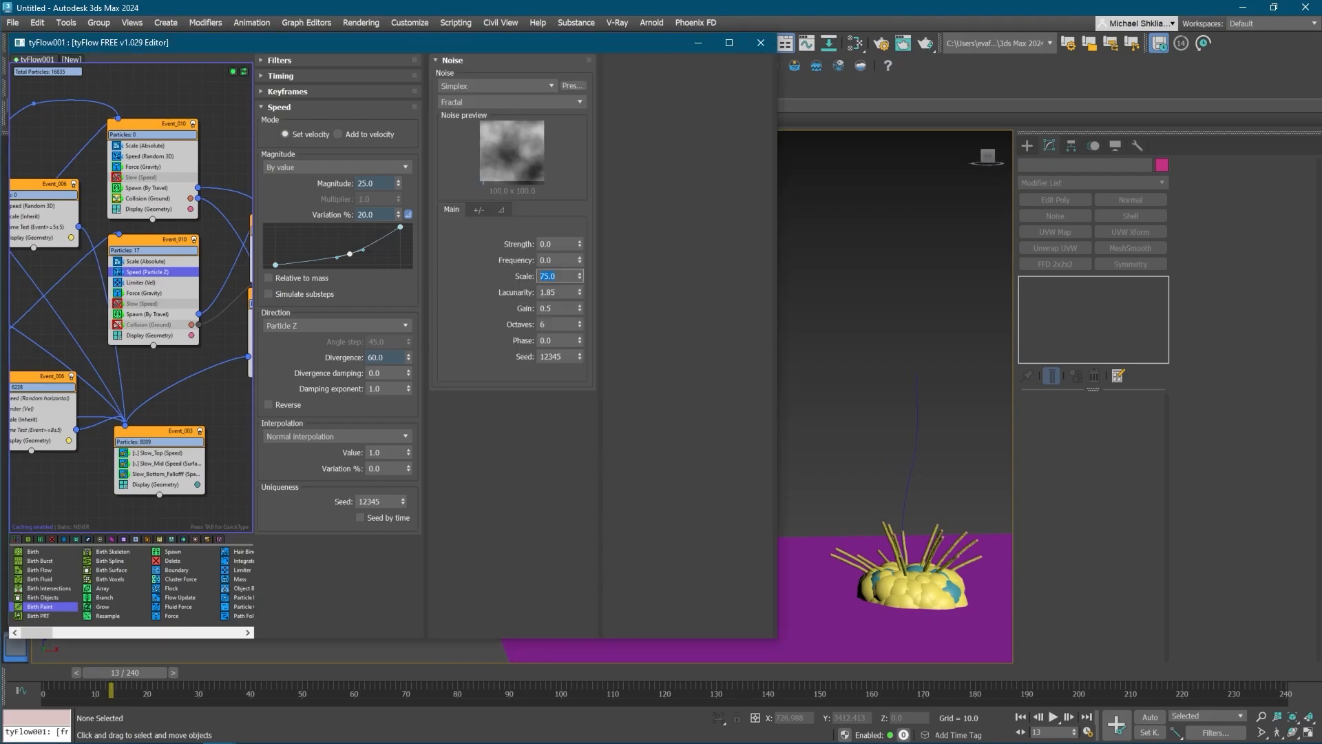
{"action": "type", "text": "25"}
{"action": "key", "text": "Return"}
{"action": "left_click_drag", "start_coordinate": [563, 244], "coordinate": [416, 225]}
{"action": "type", "text": "10"}
{"action": "key", "text": "Return"}
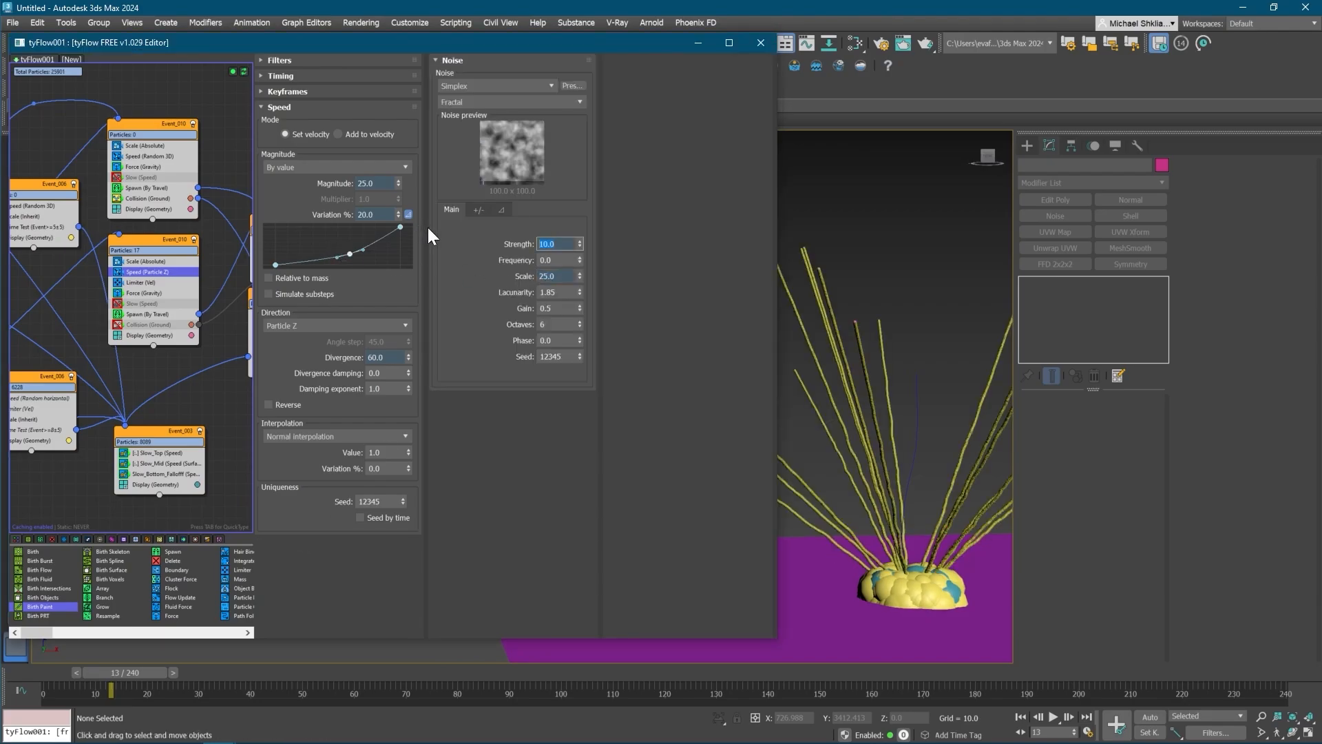
{"action": "type", "text": "5"}
{"action": "key", "text": "Return"}
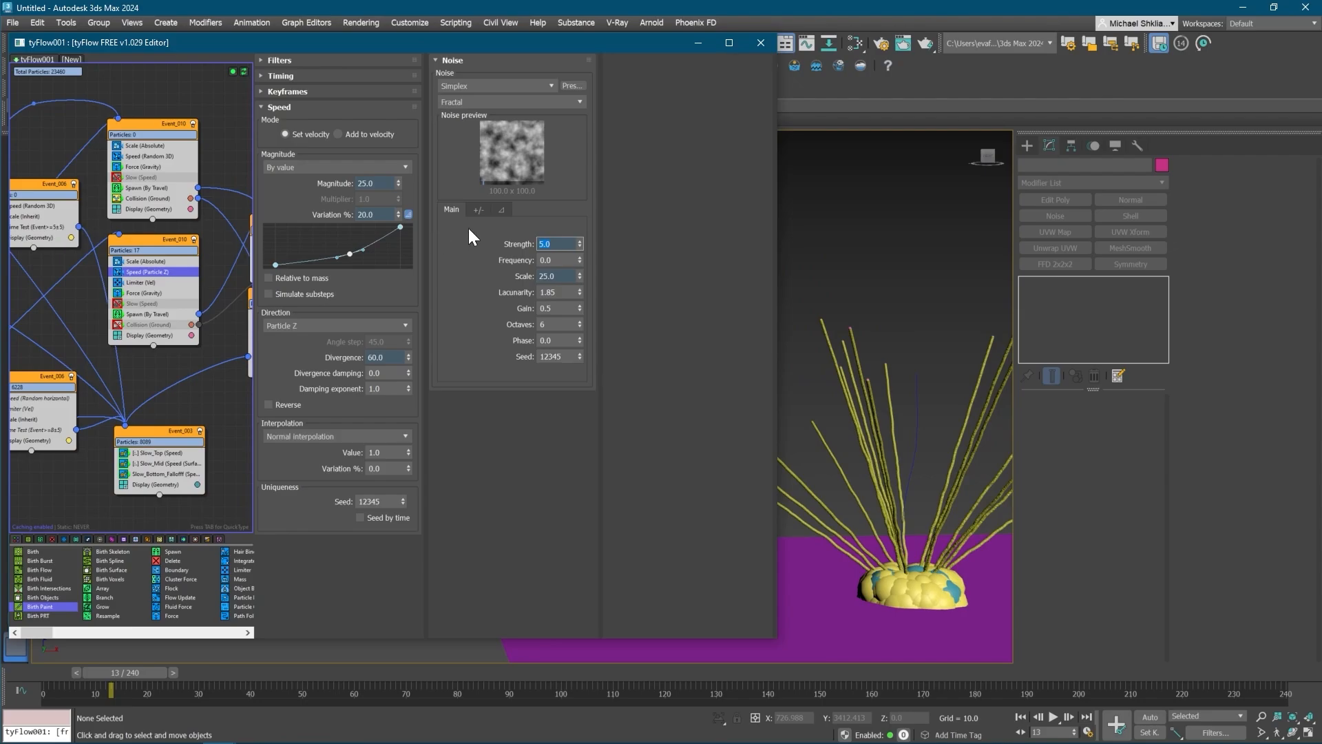
- Reduce the lower Event_010's Speed magnitude to 2
{"action": "left_click", "coordinate": [421, 243]}
{"action": "left_click_drag", "start_coordinate": [382, 184], "coordinate": [303, 181]}
{"action": "type", "text": "10"}
{"action": "key", "text": "Return"}
{"action": "type", "text": "5"}
{"action": "key", "text": "Return"}
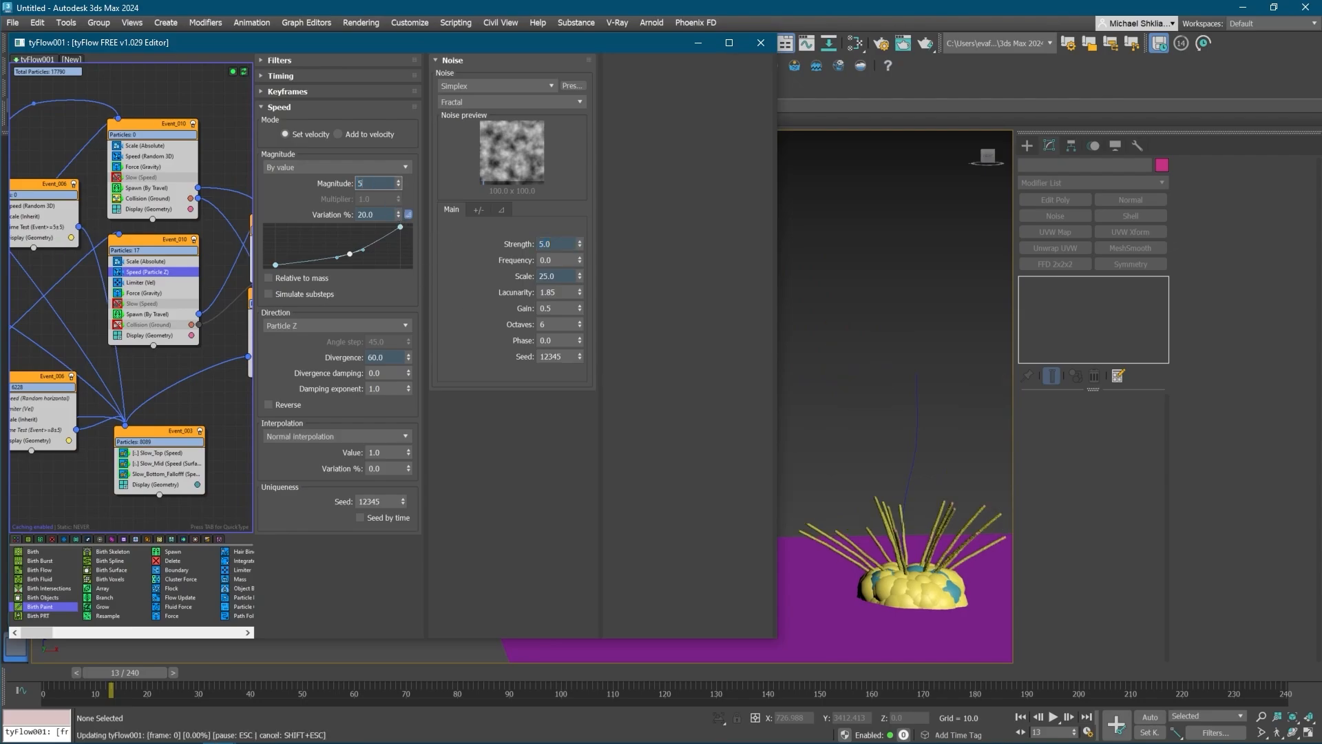
{"action": "key", "text": "Return"}
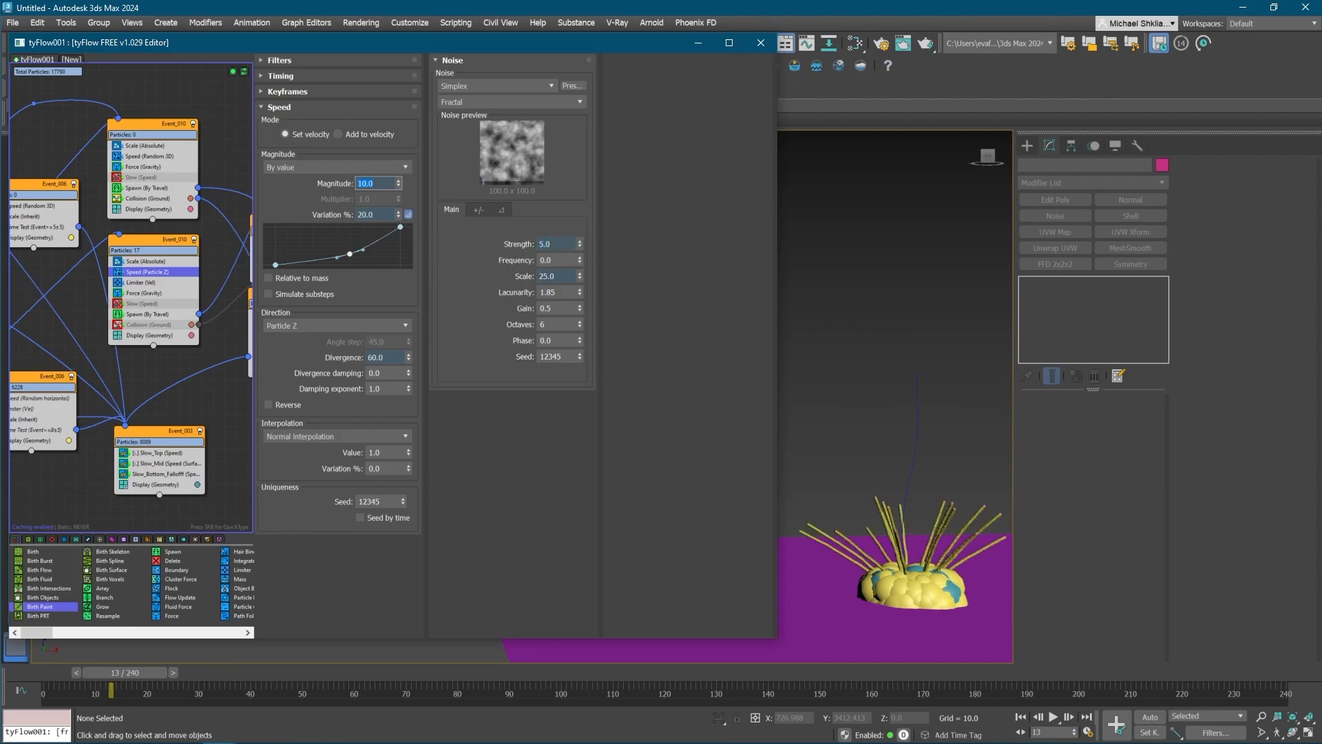
{"action": "type", "text": "2"}
{"action": "key", "text": "Return"}
- Set the Speed operator's noise strength to 25 and preview the debris trails up to frame 51
{"action": "left_click_drag", "start_coordinate": [559, 244], "coordinate": [436, 231]}
{"action": "type", "text": "10"}
{"action": "key", "text": "Return"}
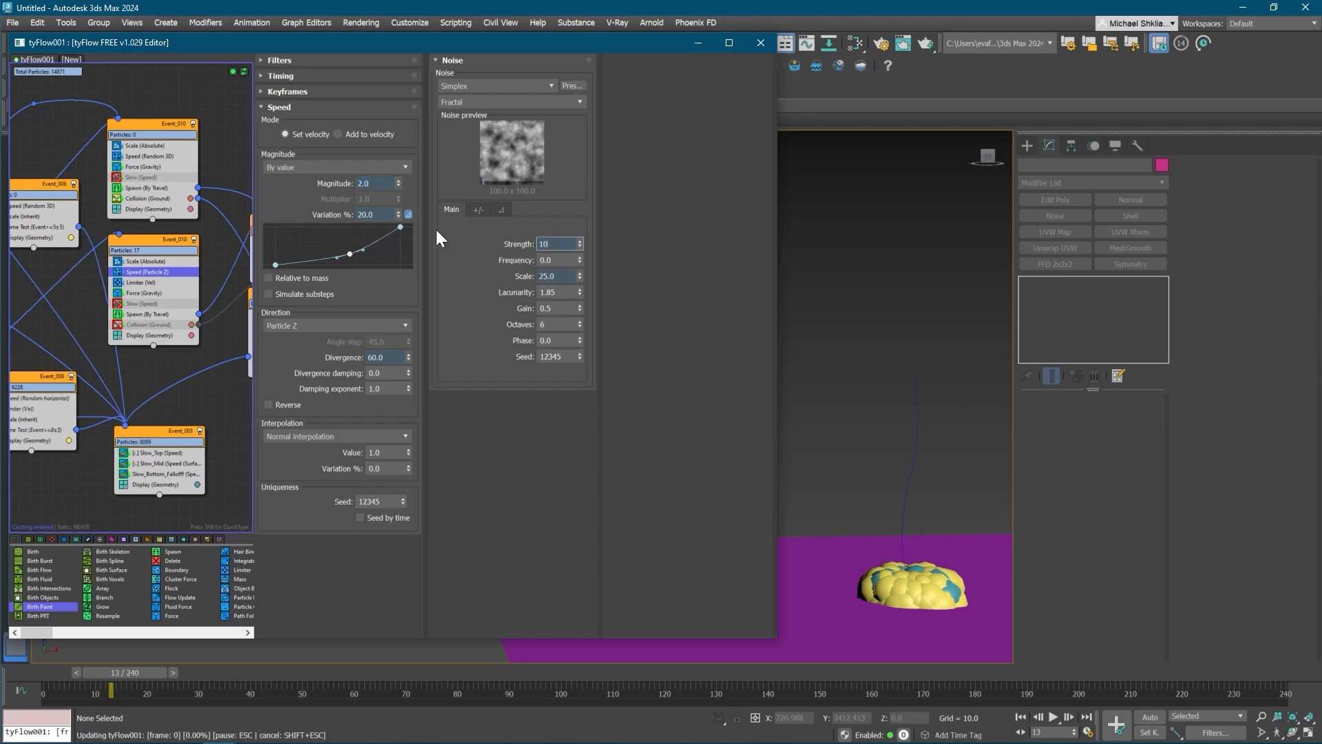
{"action": "type", "text": "20"}
{"action": "key", "text": "Return"}
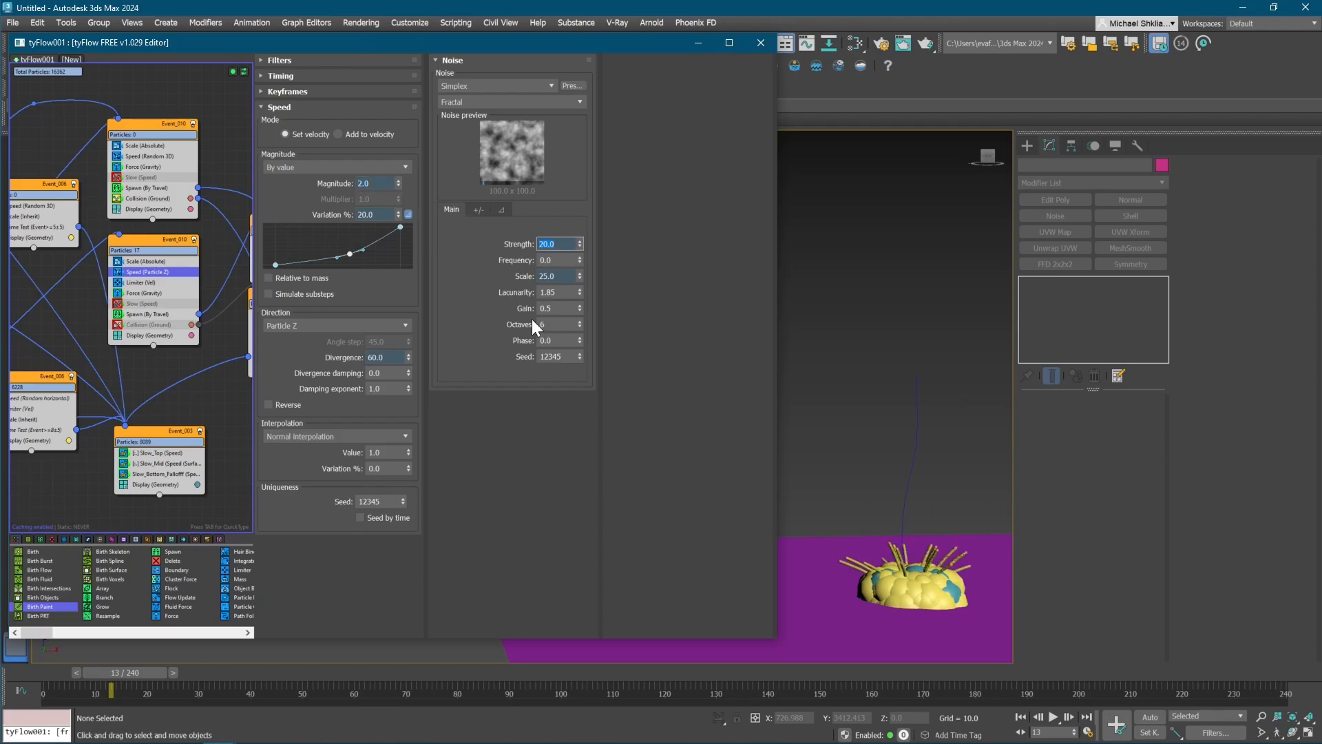
{"action": "type", "text": "30"}
{"action": "key", "text": "Return"}
{"action": "type", "text": "25"}
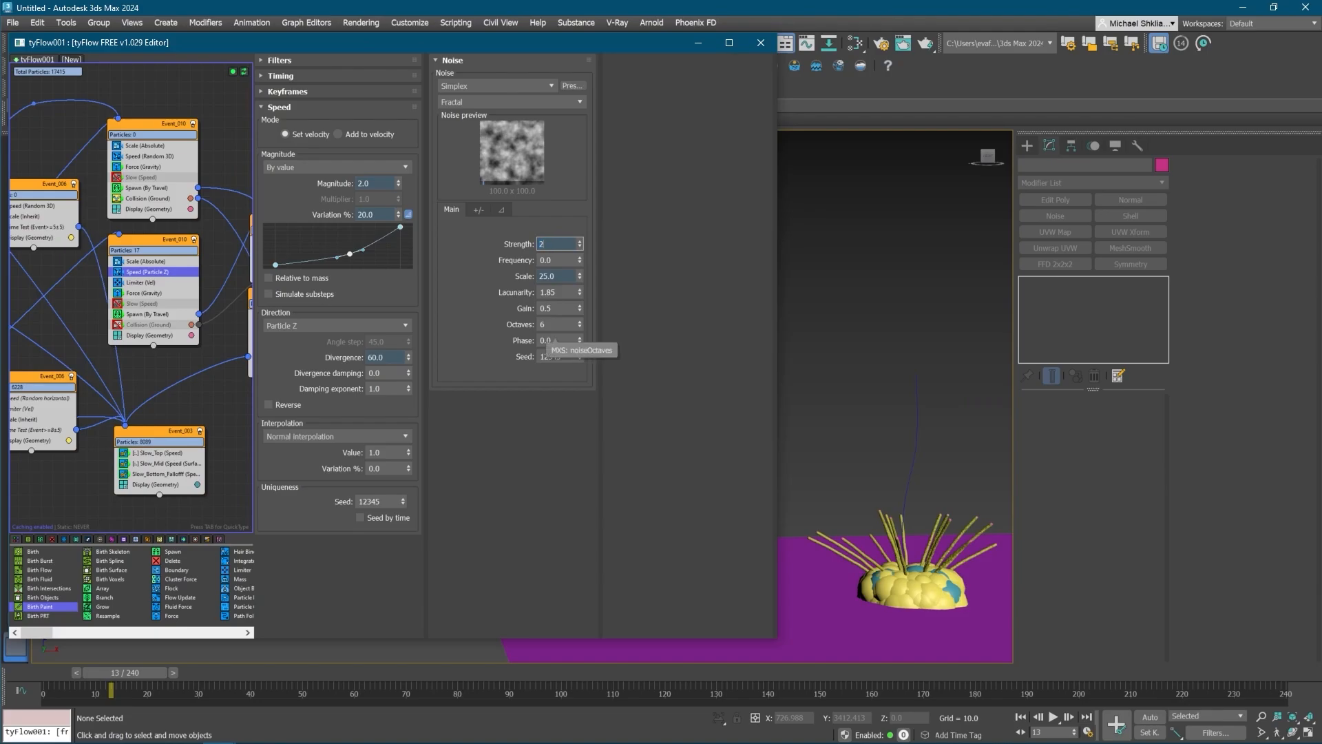
{"action": "key", "text": "Return"}
{"action": "left_click_drag", "start_coordinate": [163, 679], "coordinate": [332, 659]}
- Set the lowest Event_002's last Spawn (Per Step) operator to 5% spawn and return the simulation to frame 0
{"action": "middle_click_drag", "start_coordinate": [97, 383], "coordinate": [150, 381]}
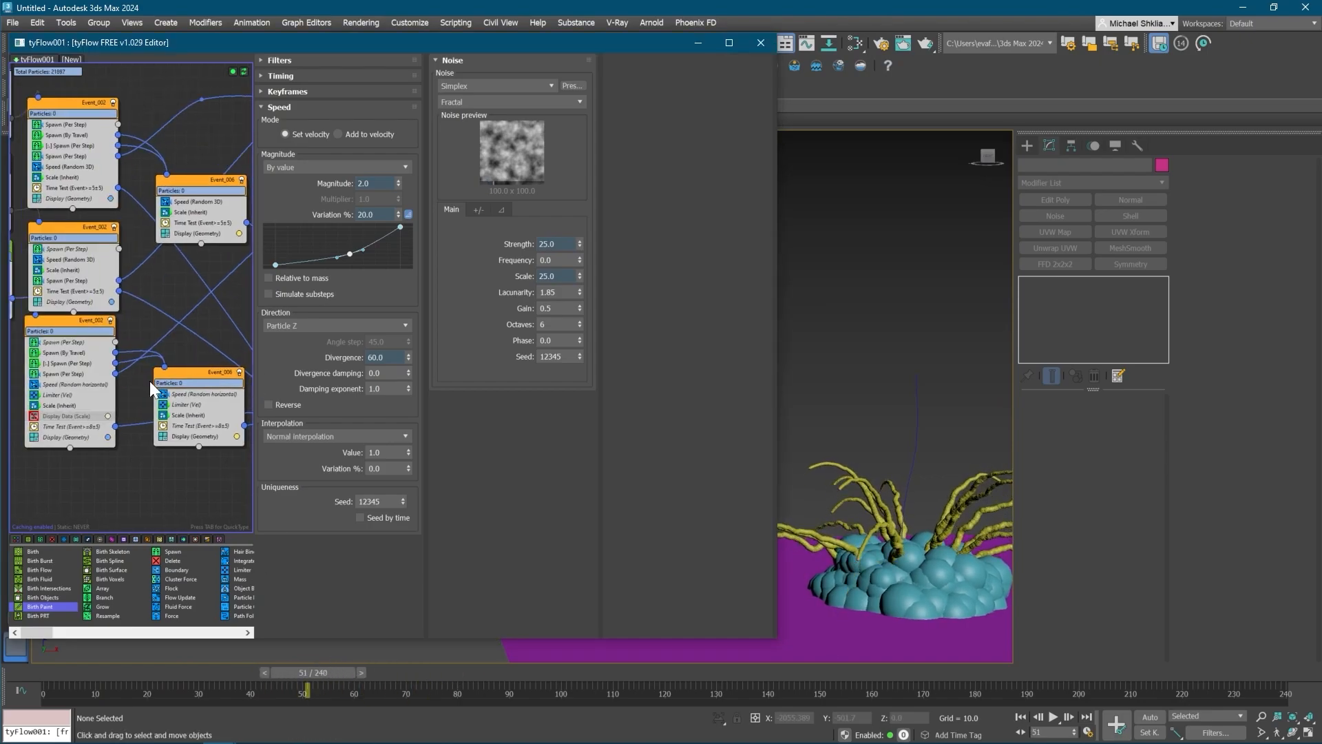
{"action": "left_click", "coordinate": [71, 374]}
{"action": "double_click", "coordinate": [385, 213]}
{"action": "type", "text": "5"}
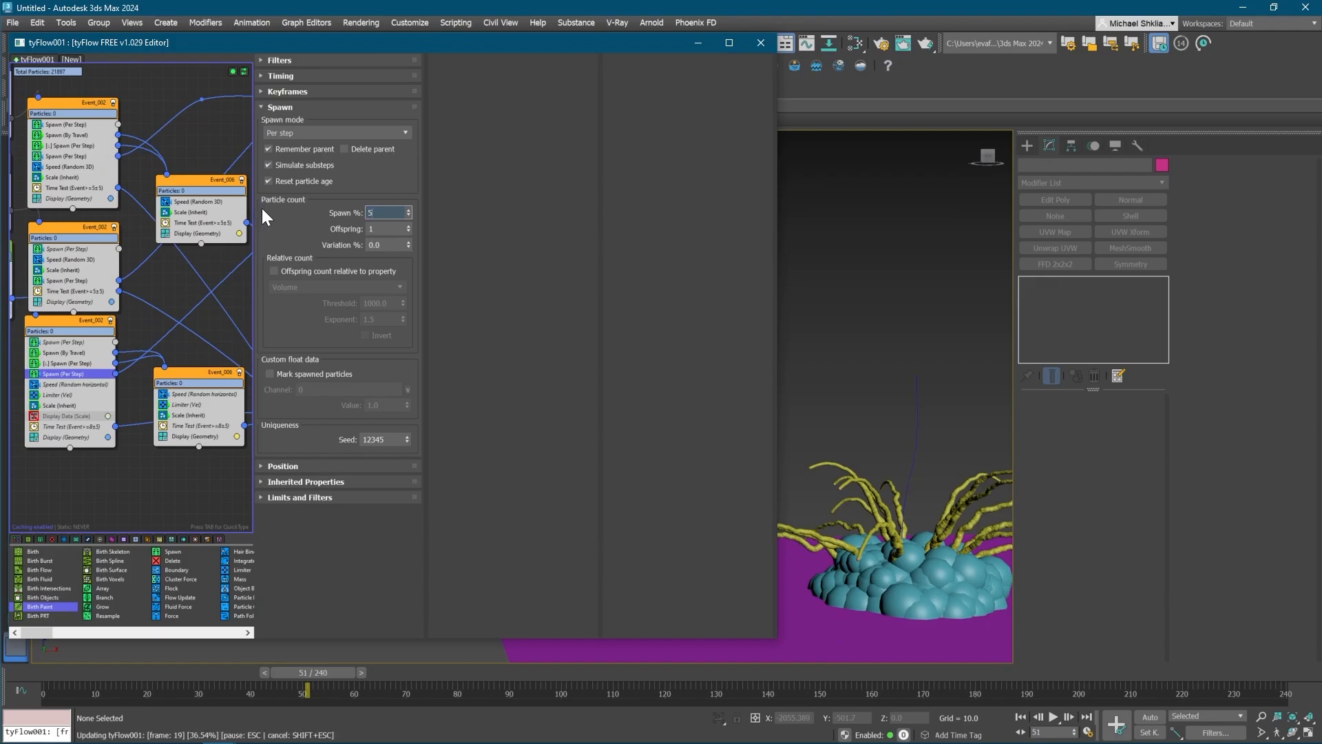
{"action": "middle_click_drag", "start_coordinate": [902, 529], "coordinate": [823, 534], "text": "alt"}
{"action": "left_click_drag", "start_coordinate": [311, 672], "coordinate": [45, 636]}
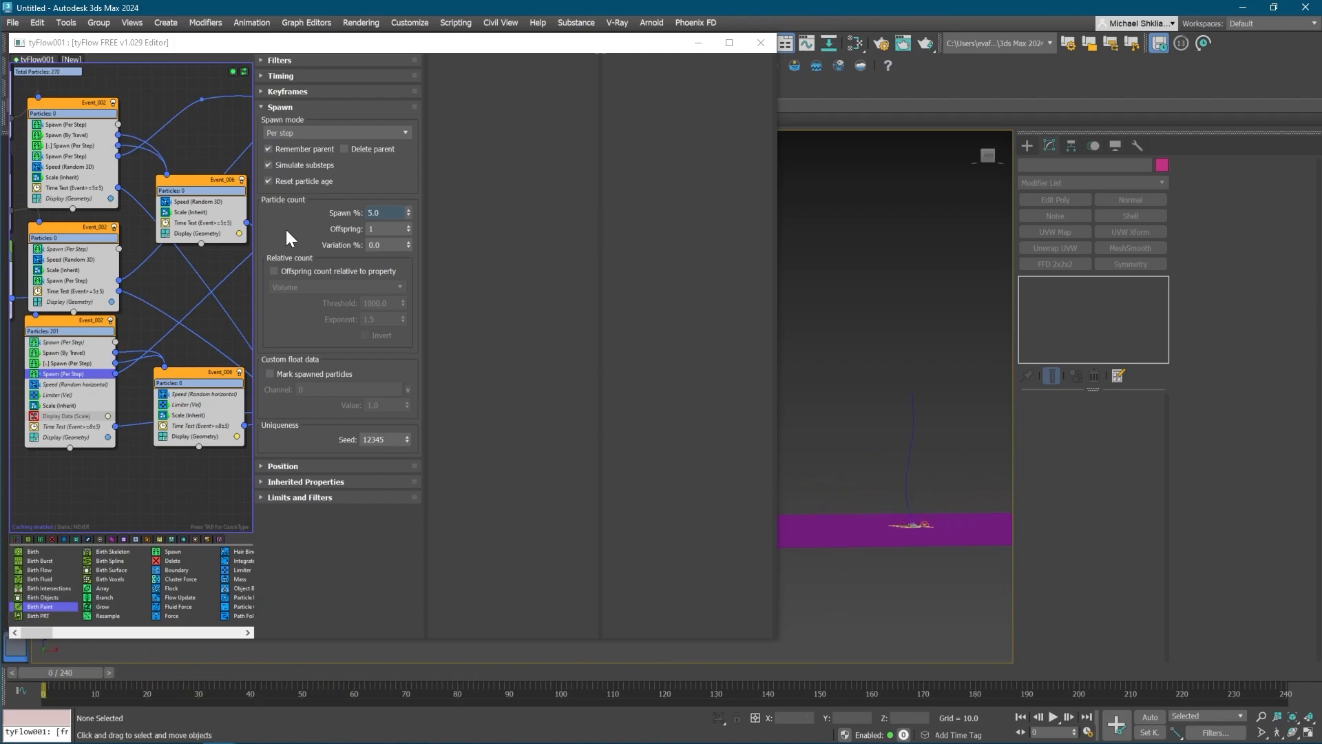
- Review the settings of the disabled Collision (Ground) operator in the lower Event_010
{"action": "middle_click_drag", "start_coordinate": [153, 240], "coordinate": [98, 231]}
{"action": "middle_click_drag", "start_coordinate": [194, 250], "coordinate": [164, 248]}
{"action": "middle_click_drag", "start_coordinate": [198, 290], "coordinate": [164, 292]}
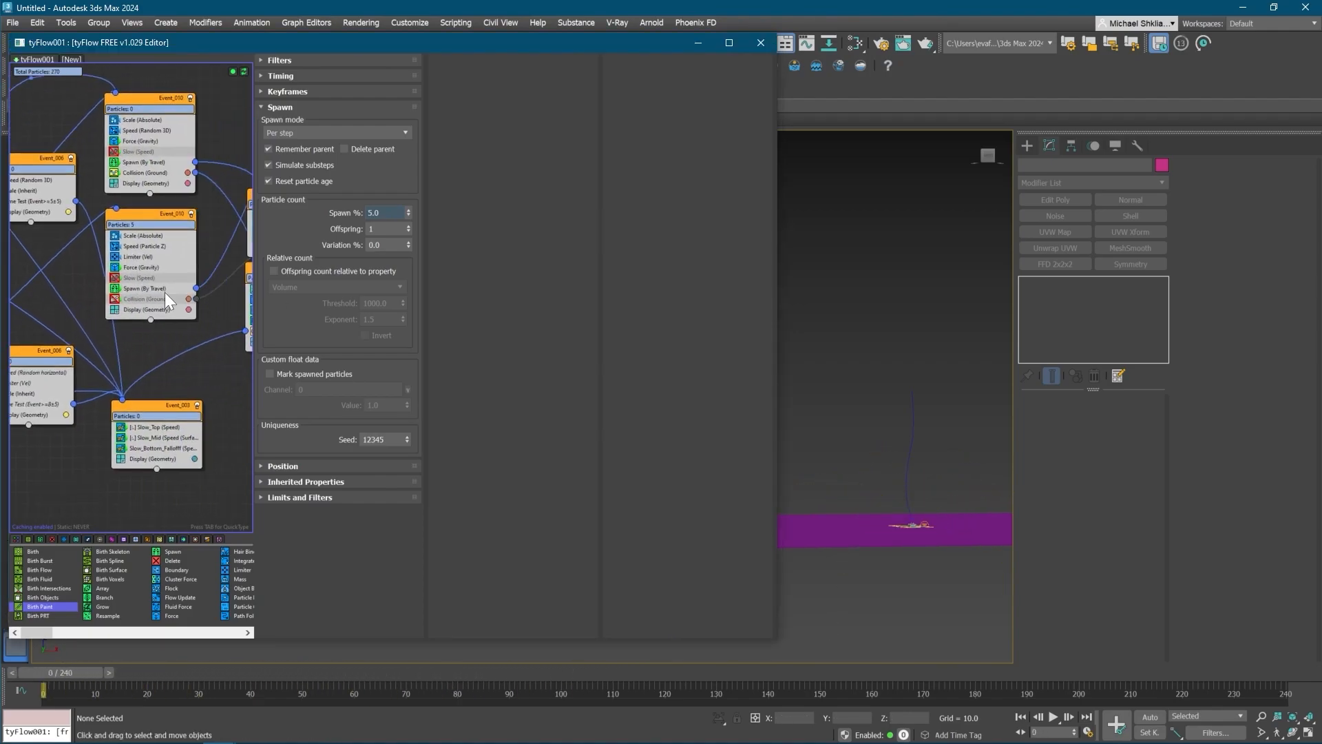
{"action": "left_click", "coordinate": [147, 299]}
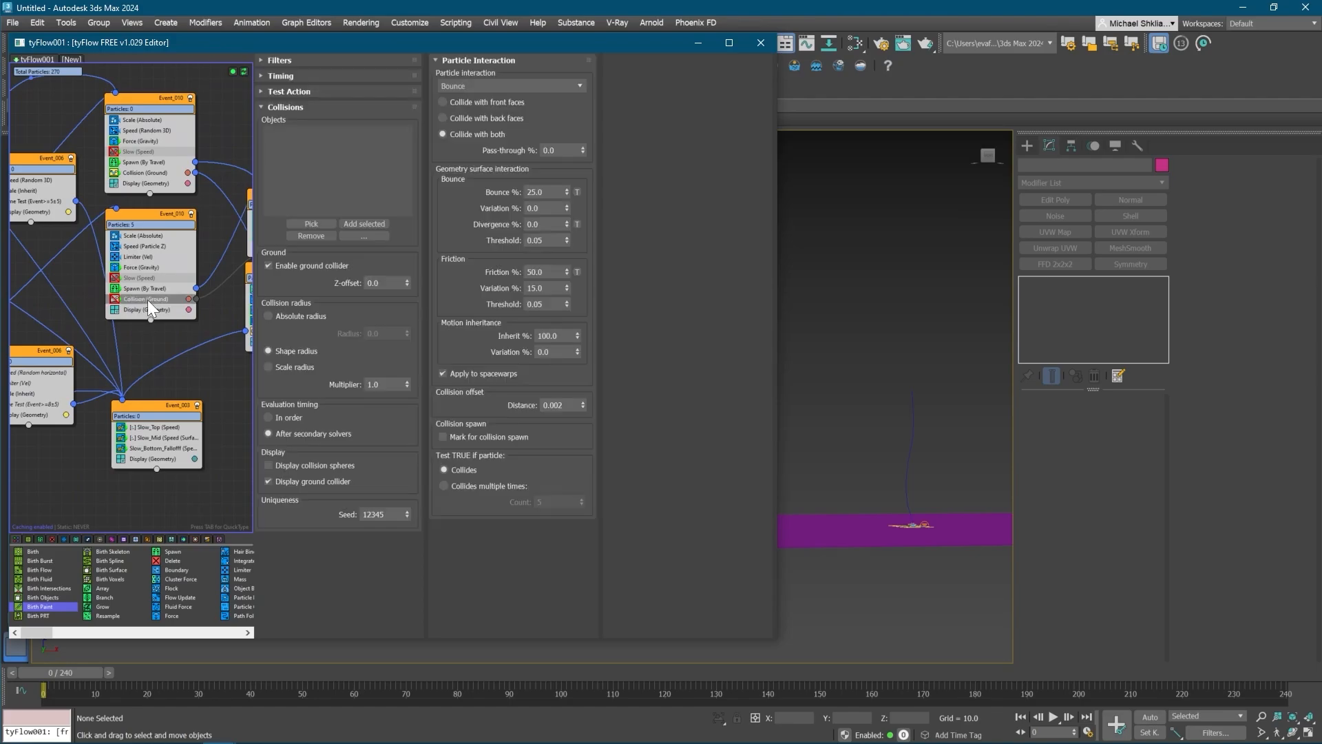
{"action": "middle_click_drag", "start_coordinate": [89, 324], "coordinate": [172, 305]}
{"action": "scroll", "coordinate": [130, 314], "scroll_direction": "down", "scroll_amount": 1}
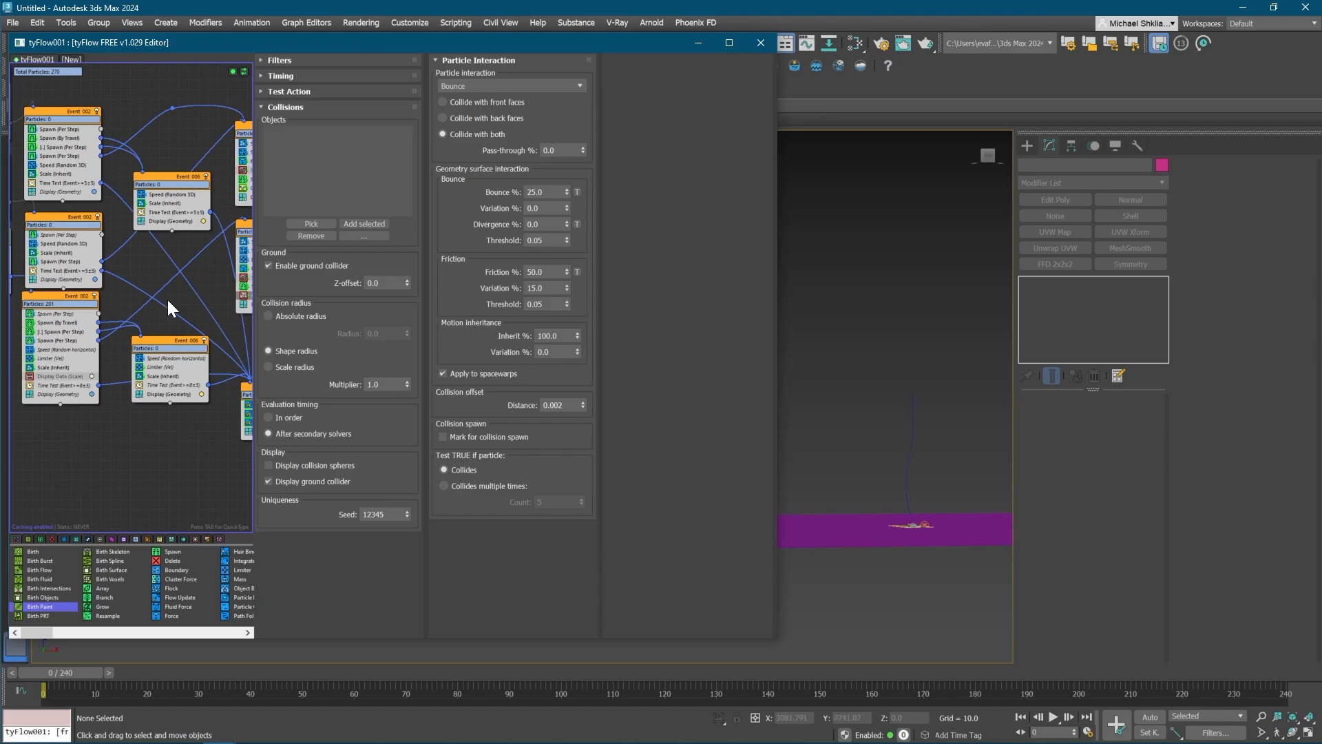
- Add a Spread operator at the start of the lower Event_010
{"action": "middle_click_drag", "start_coordinate": [242, 280], "coordinate": [123, 288]}
{"action": "scroll", "coordinate": [151, 246], "scroll_direction": "up", "scroll_amount": 1}
{"action": "middle_click_drag", "start_coordinate": [151, 246], "coordinate": [148, 256]}
{"action": "key", "text": "Tab"}
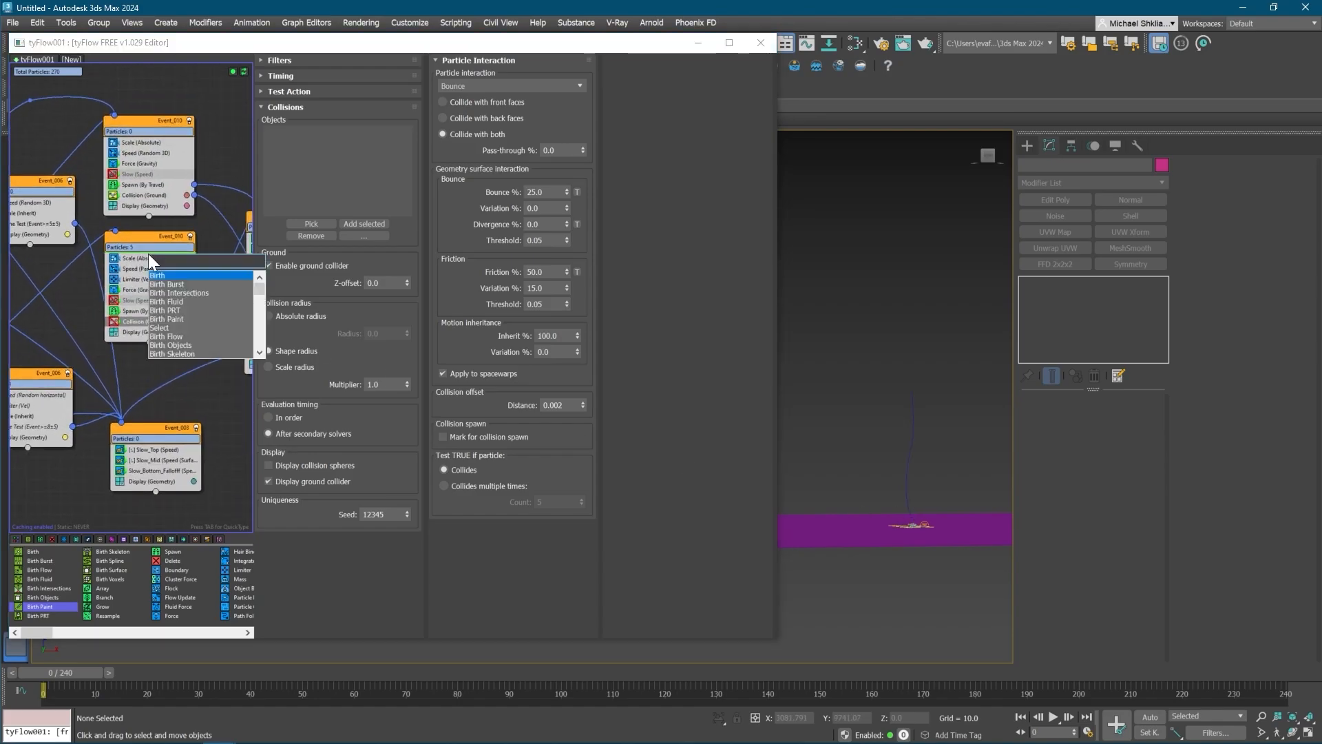
{"action": "type", "text": "spread"}
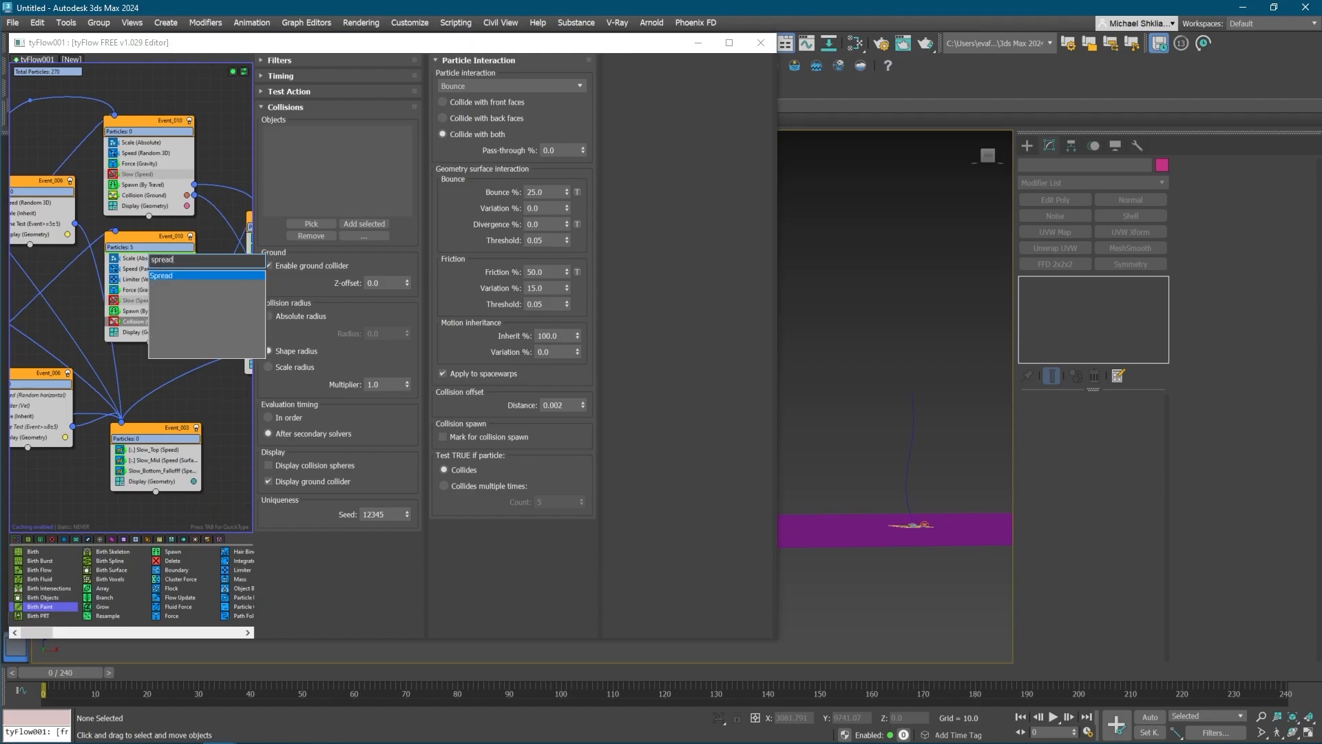
{"action": "key", "text": "Return"}
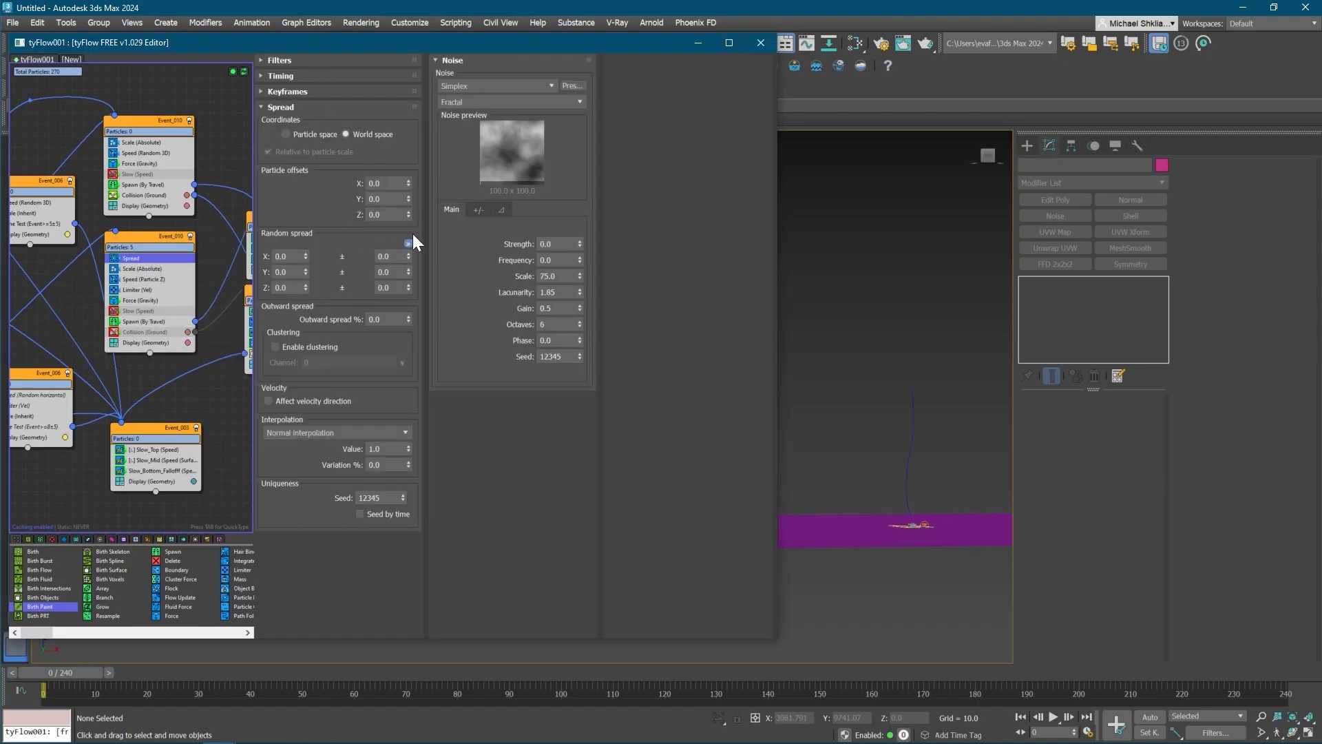
- Set the Z particle offset of the lower Event_010's Spread operator to 20
{"action": "left_click", "coordinate": [383, 214]}
{"action": "type", "text": "20"}
{"action": "key", "text": "Return"}
{"action": "type", "text": "30"}
{"action": "type", "text": "20"}
{"action": "key", "text": "Return"}
{"action": "scroll", "coordinate": [918, 524], "scroll_direction": "up", "scroll_amount": 8}
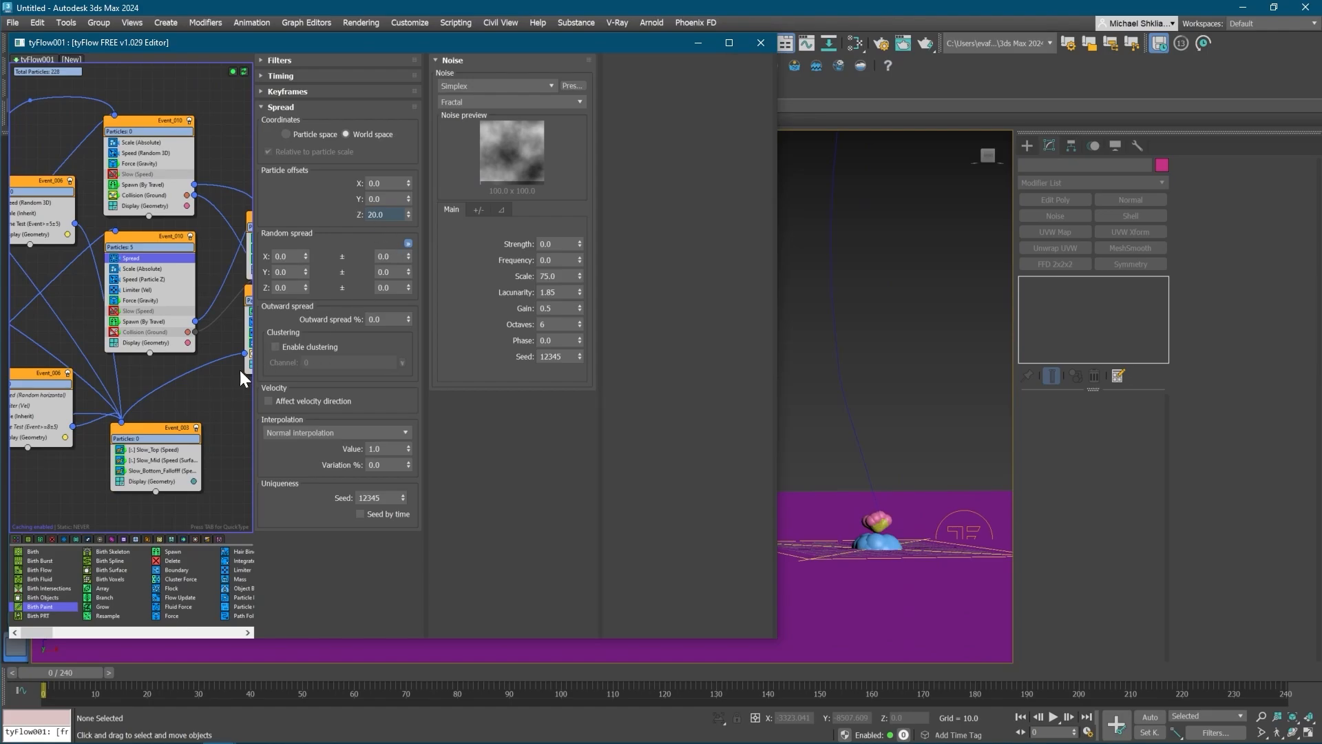
{"action": "middle_click_drag", "start_coordinate": [240, 371], "coordinate": [224, 372]}
{"action": "middle_click_drag", "start_coordinate": [189, 317], "coordinate": [179, 322]}
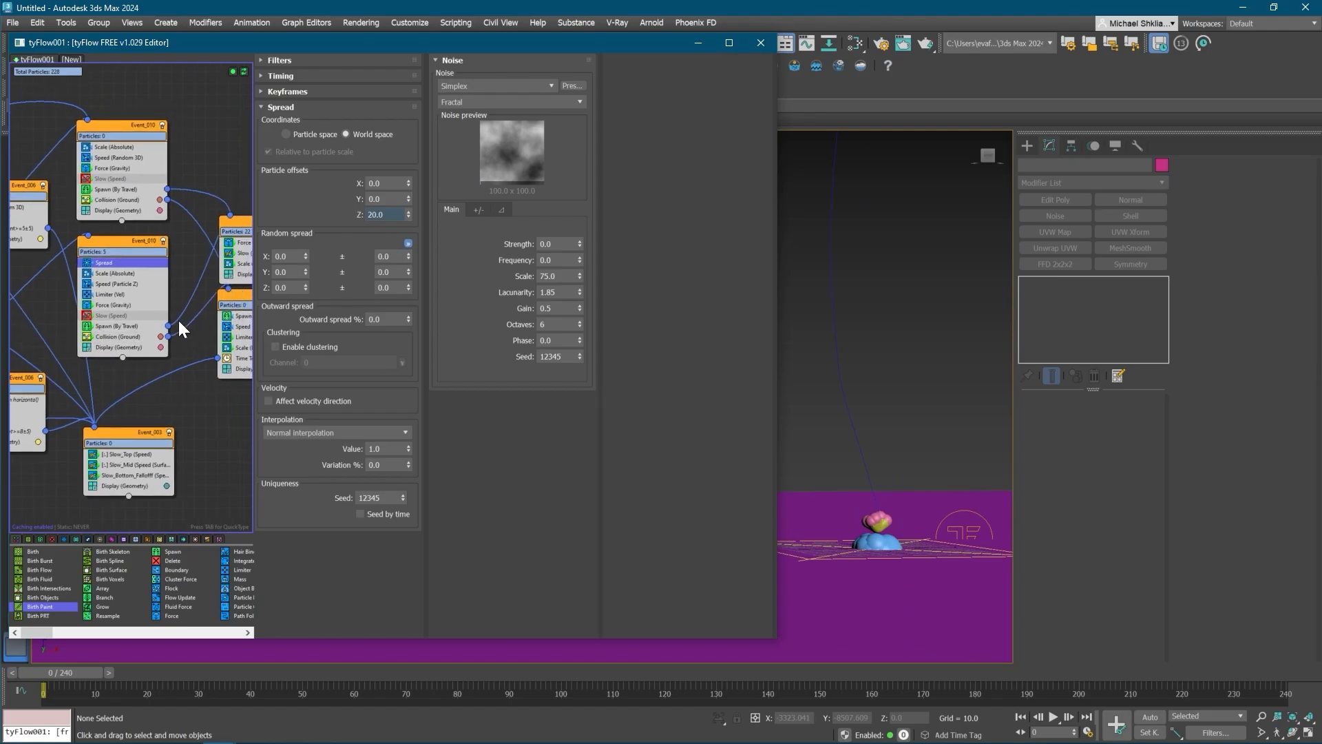
- Set the Spread operator's random spread variation to 50 in X, 50 in Y and 10 in Z
{"action": "type", "text": "10"}
{"action": "key", "text": "Return"}
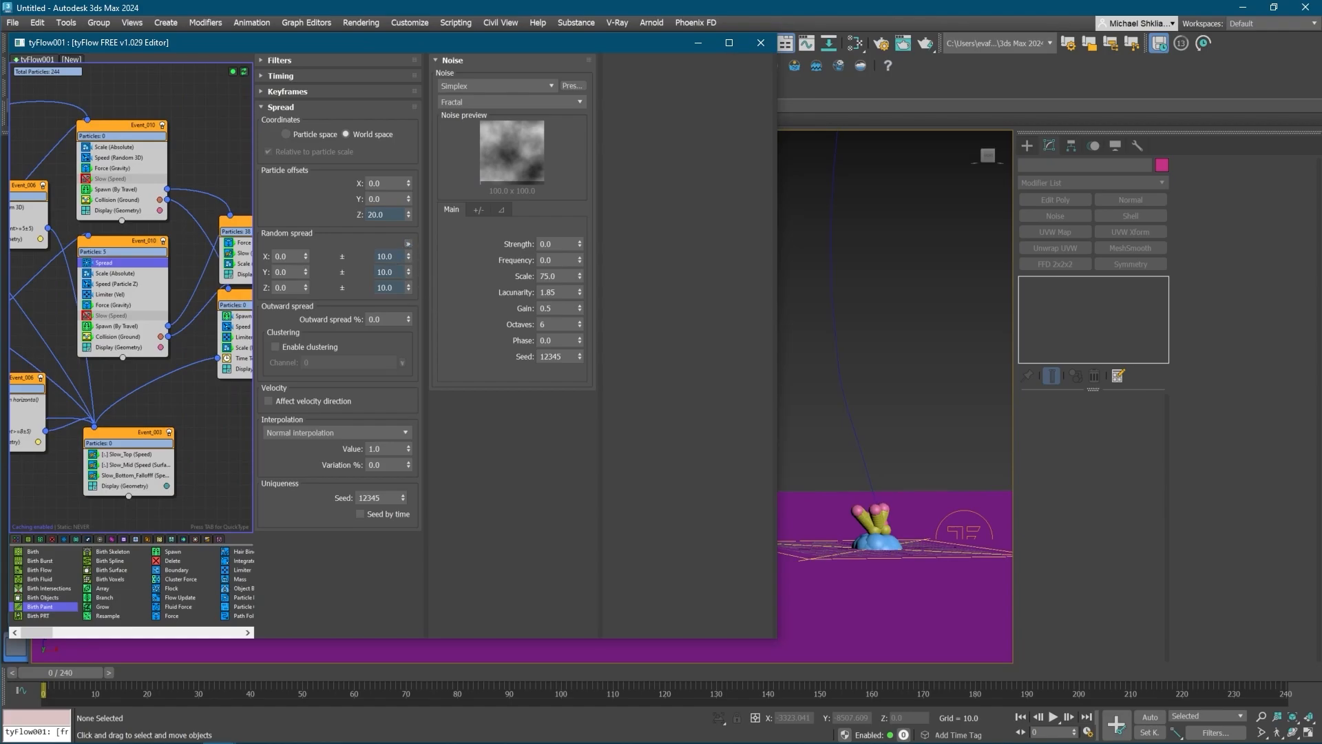
{"action": "type", "text": "50"}
{"action": "key", "text": "Return"}
{"action": "key", "text": "Tab"}
{"action": "type", "text": "50"}
{"action": "key", "text": "Return"}
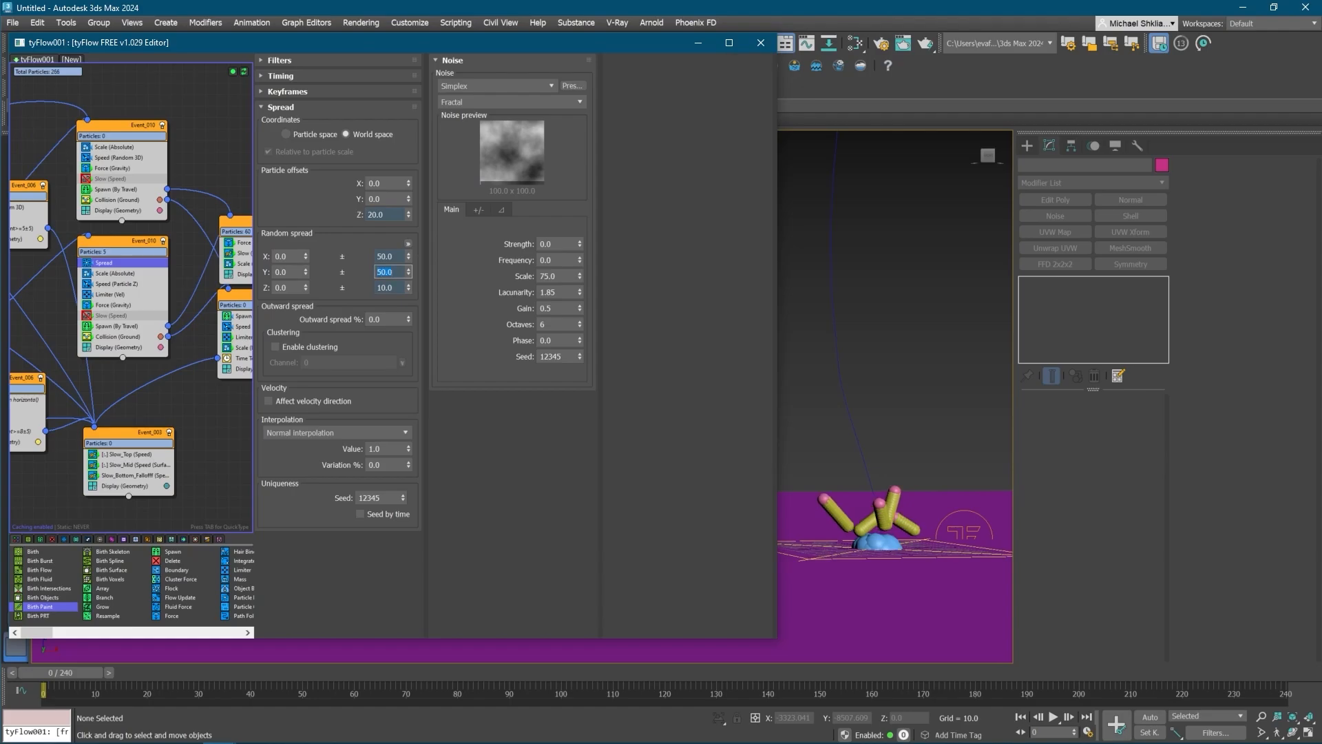
- Preview the base debris spread up to frame 74 and return to frame 0
{"action": "scroll", "coordinate": [924, 525], "scroll_direction": "down", "scroll_amount": 4}
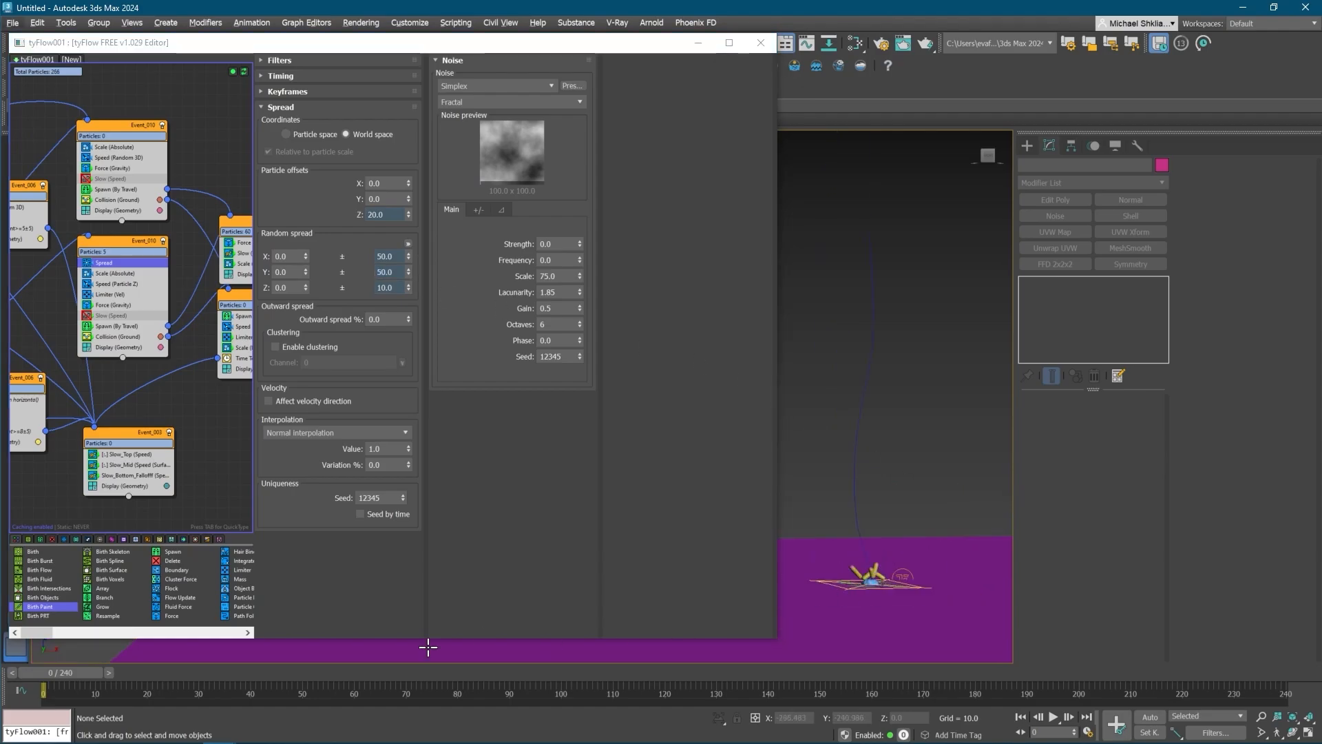
{"action": "left_click_drag", "start_coordinate": [77, 672], "coordinate": [274, 667]}
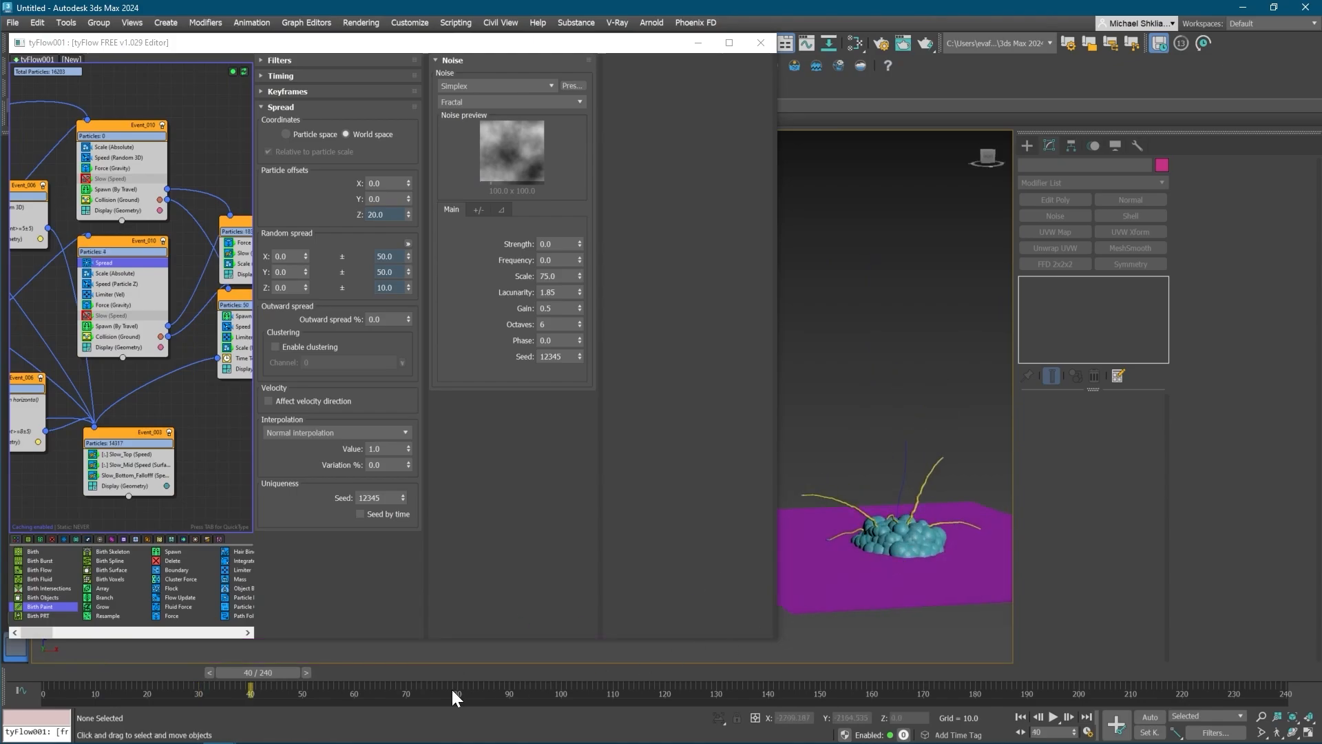
{"action": "left_click", "coordinate": [434, 672]}
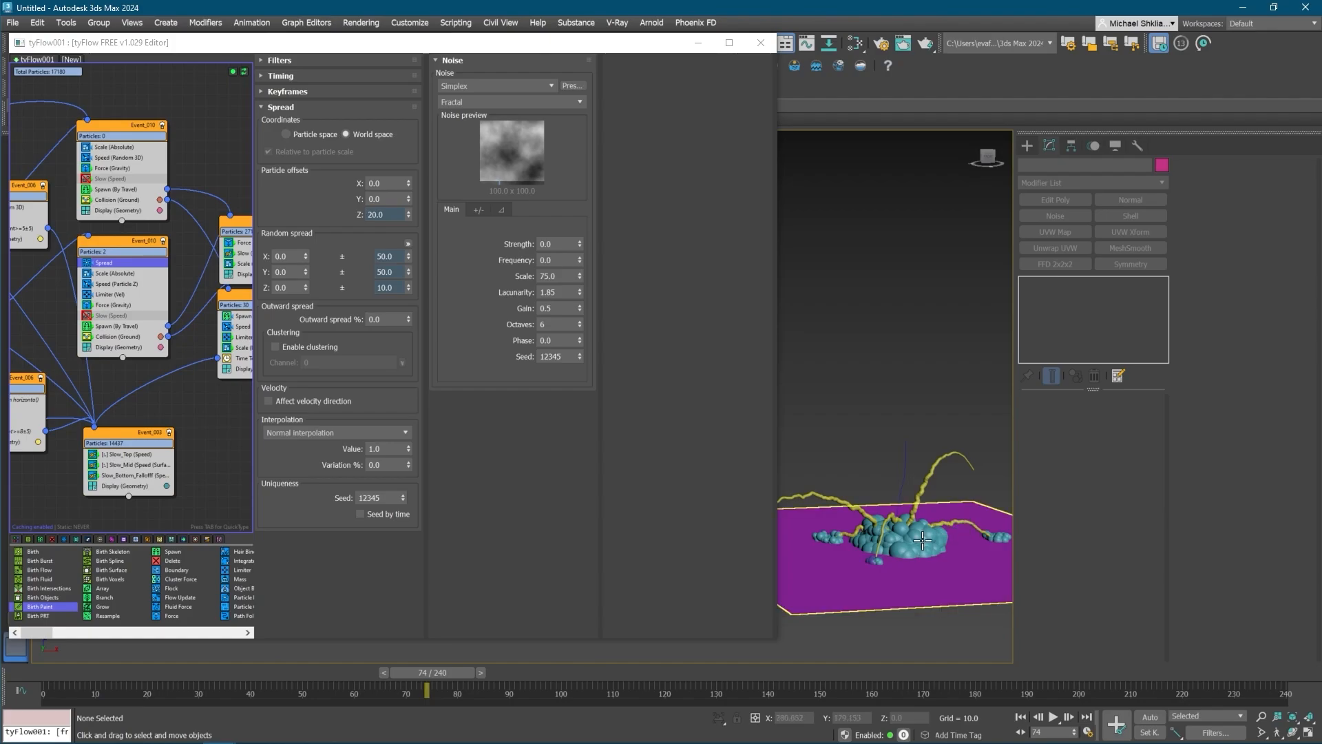
{"action": "scroll", "coordinate": [923, 541], "scroll_direction": "down", "scroll_amount": 3}
{"action": "middle_click_drag", "start_coordinate": [924, 541], "coordinate": [856, 557]}
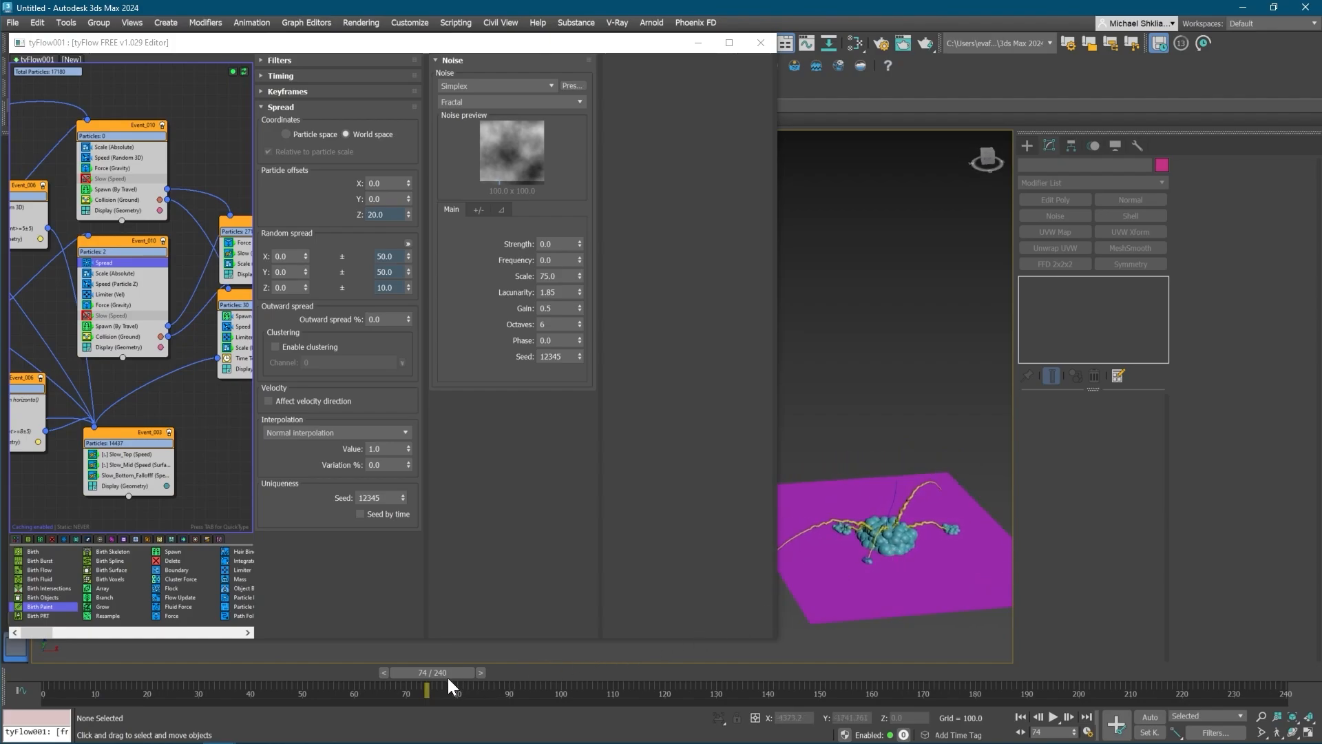
{"action": "left_click_drag", "start_coordinate": [441, 673], "coordinate": [13, 672]}
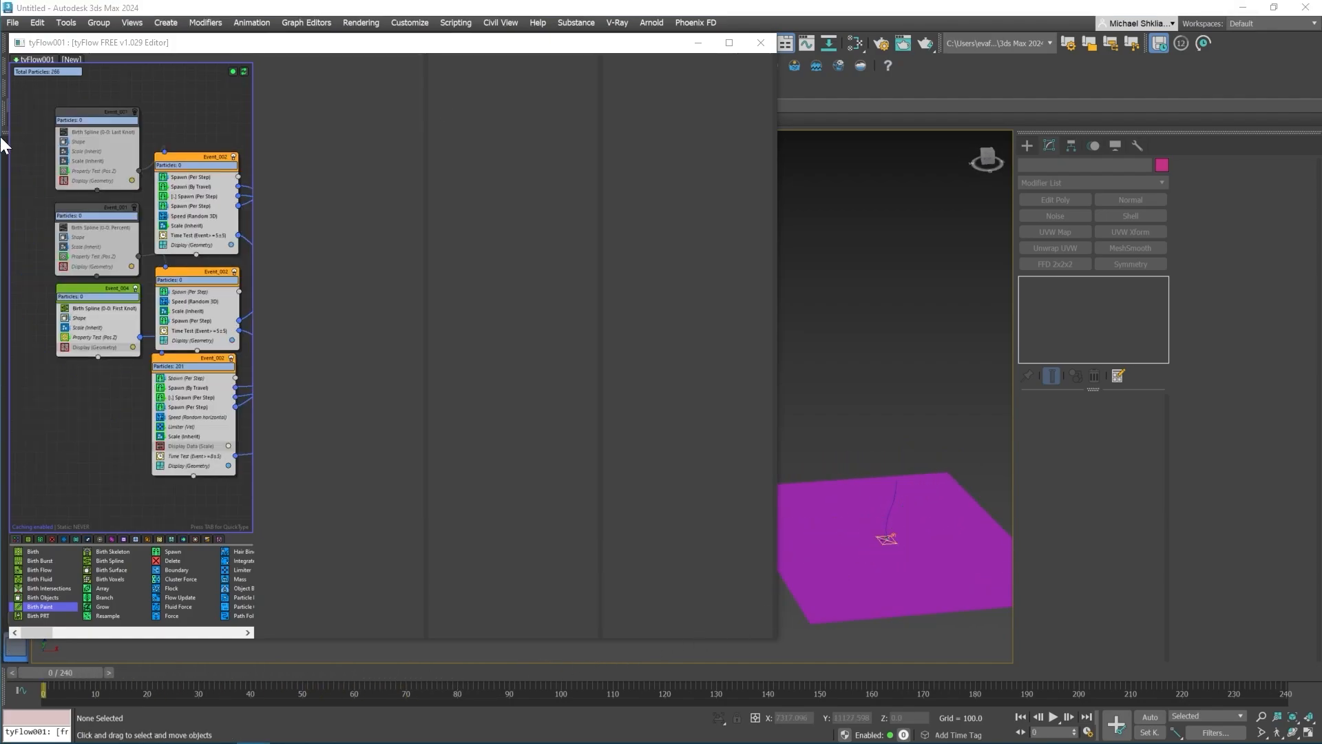
- Enable the middle birth event (Birth Spline by percent), disable Event_004, and preview the stem debris at frame 26
{"action": "middle_click_drag", "start_coordinate": [119, 174], "coordinate": [125, 186]}
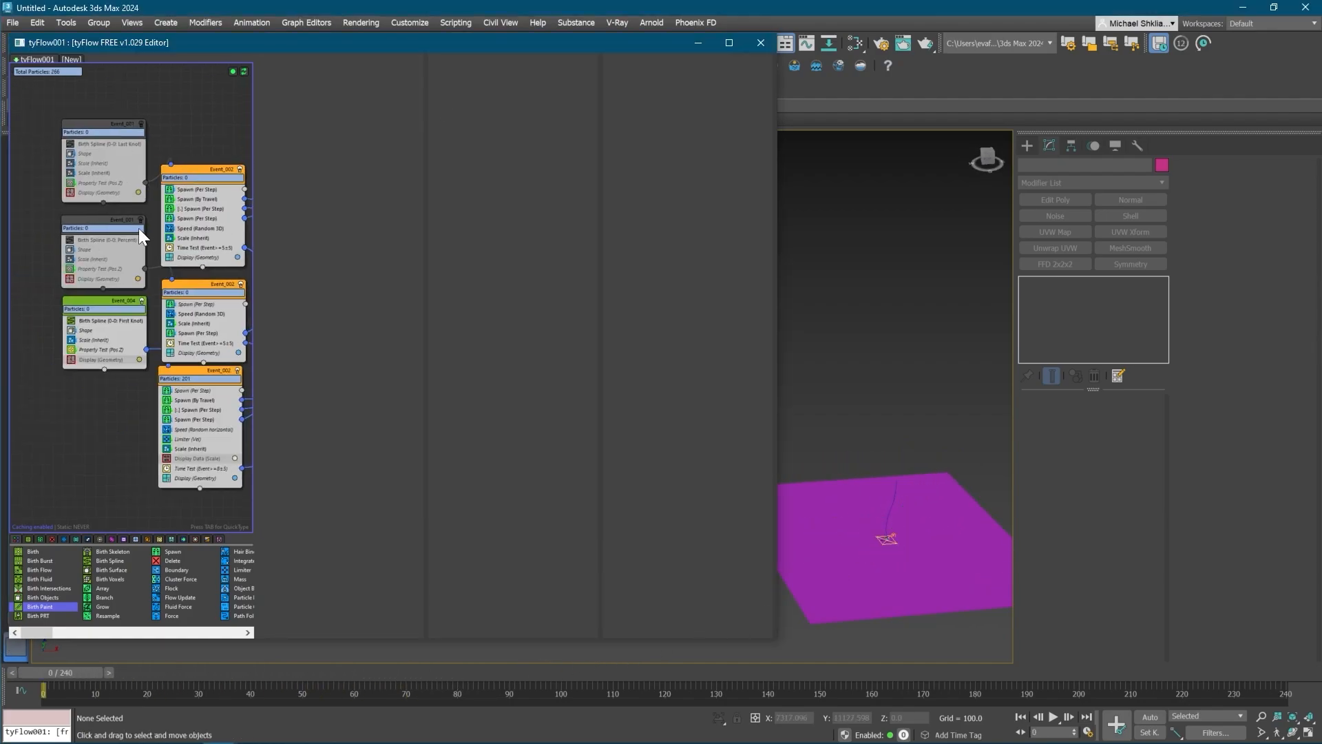
{"action": "left_click", "coordinate": [142, 220]}
{"action": "left_click", "coordinate": [142, 301]}
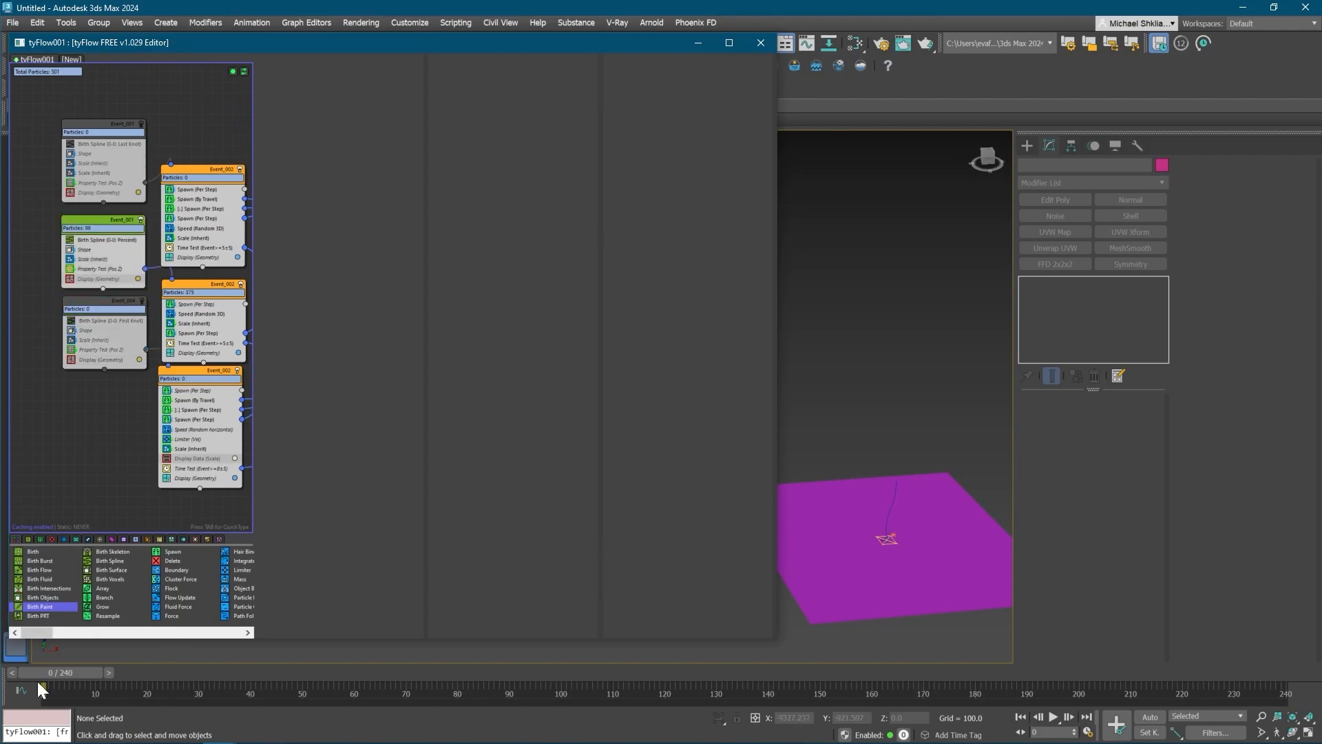
{"action": "left_click_drag", "start_coordinate": [41, 689], "coordinate": [177, 685]}
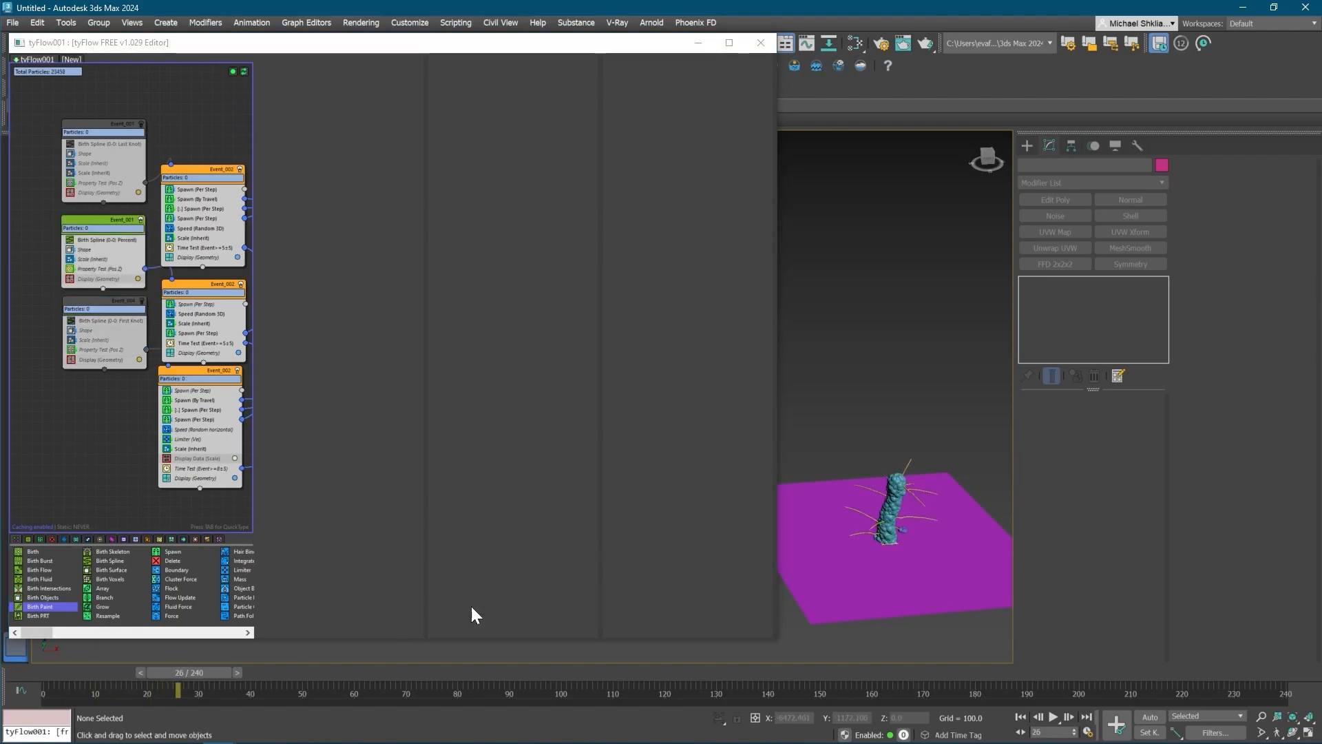
{"action": "scroll", "coordinate": [888, 551], "scroll_direction": "up", "scroll_amount": 8}
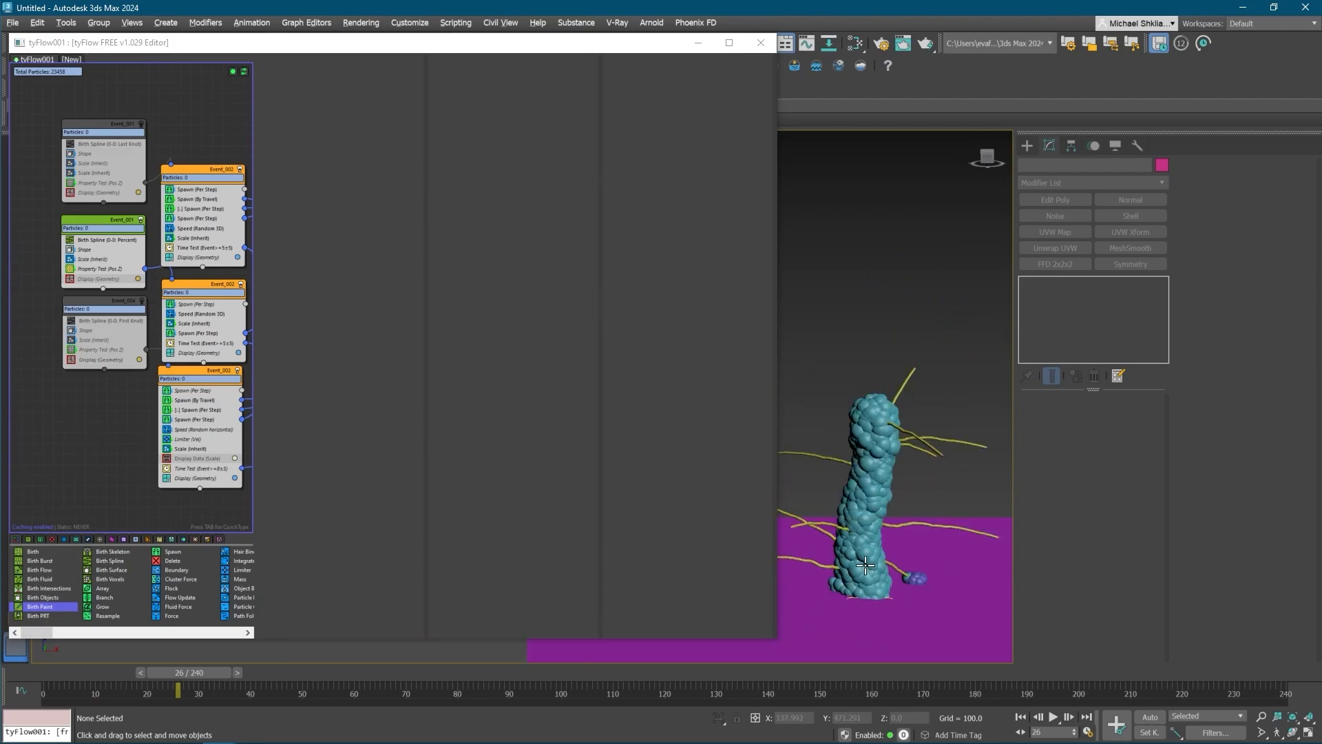
{"action": "scroll", "coordinate": [865, 564], "scroll_direction": "up", "scroll_amount": 3}
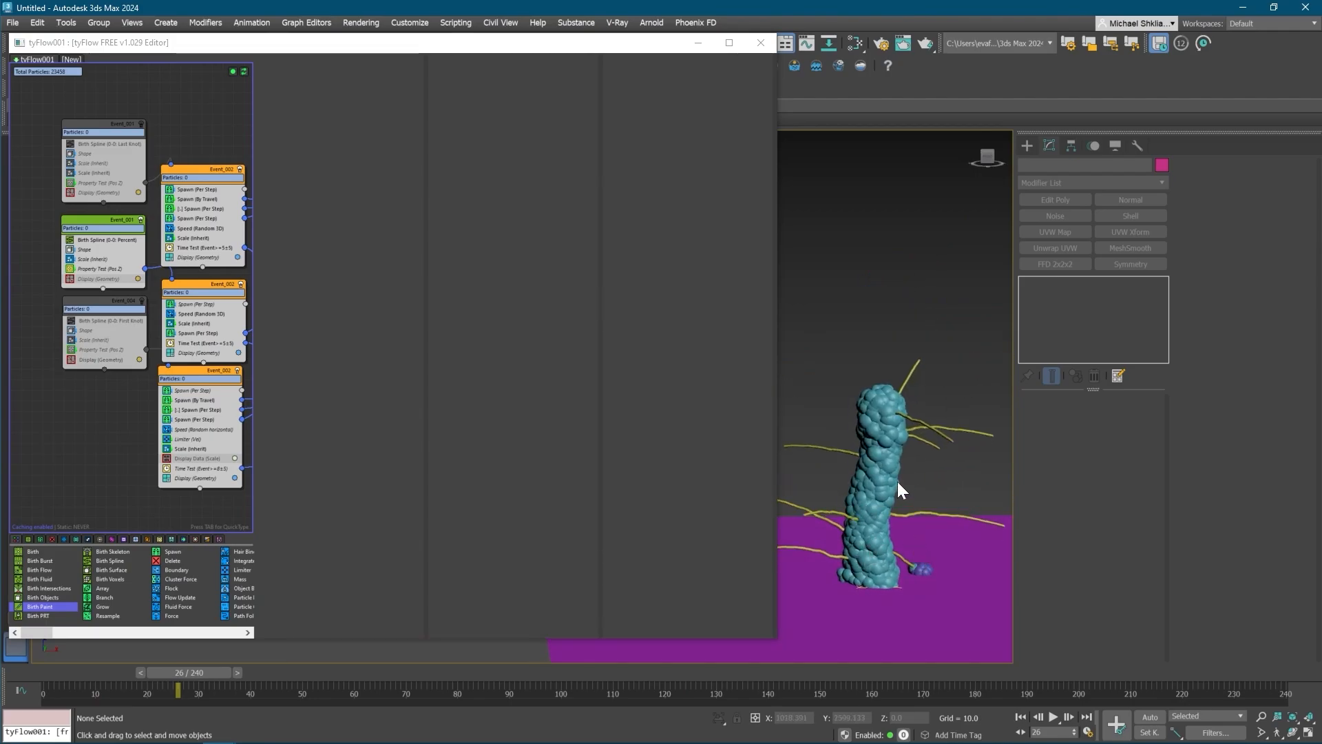
- Rewire the middle Event_002's last Spawn (Per Step) output from the upper to the lower Event_010 and check frame 16
{"action": "middle_click_drag", "start_coordinate": [103, 310], "coordinate": [18, 312]}
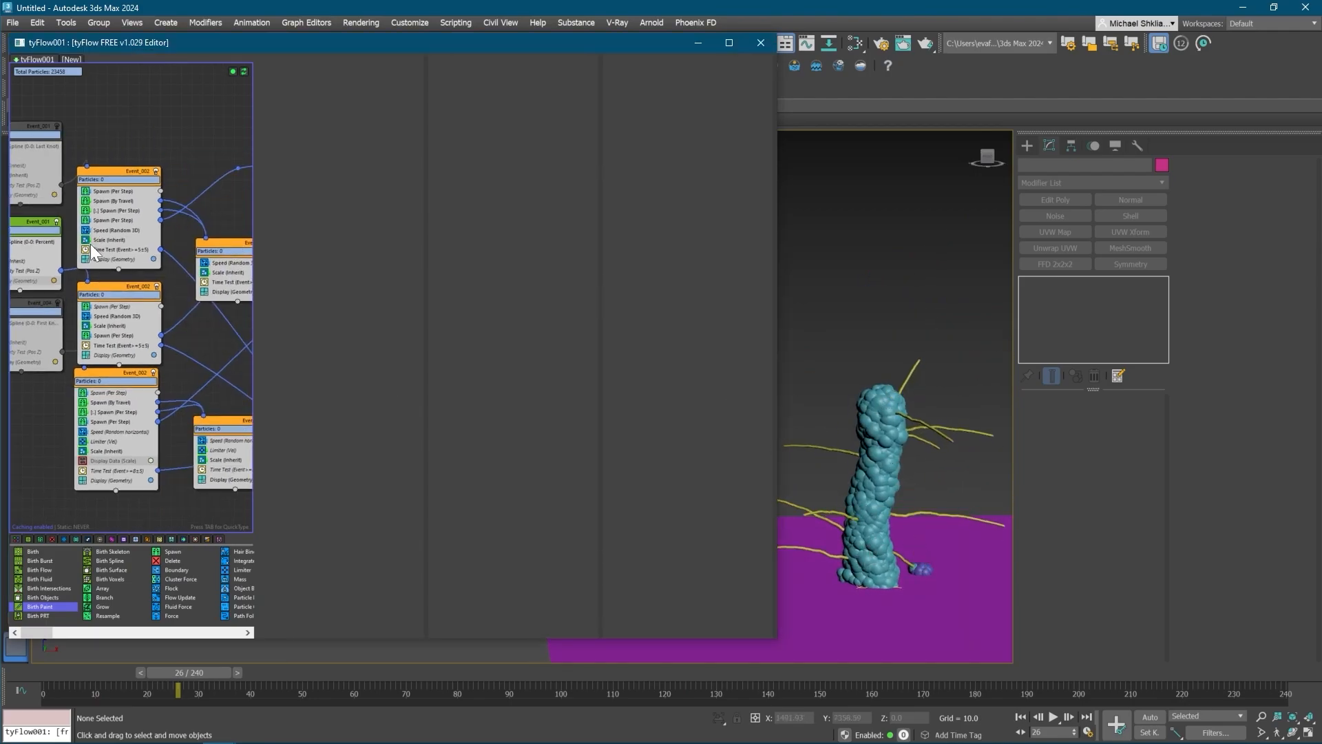
{"action": "middle_click_drag", "start_coordinate": [154, 279], "coordinate": [97, 270]}
{"action": "scroll", "coordinate": [149, 273], "scroll_direction": "down", "scroll_amount": 1}
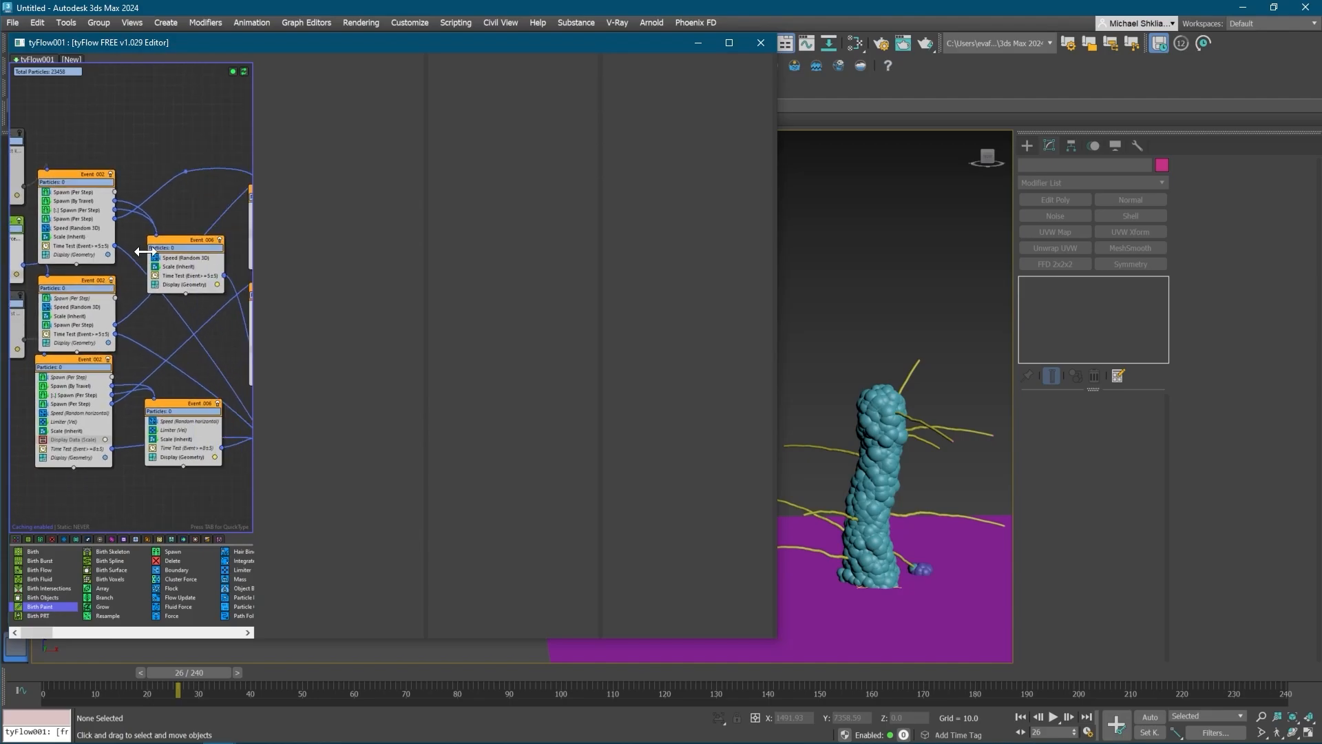
{"action": "middle_click_drag", "start_coordinate": [164, 240], "coordinate": [177, 214]}
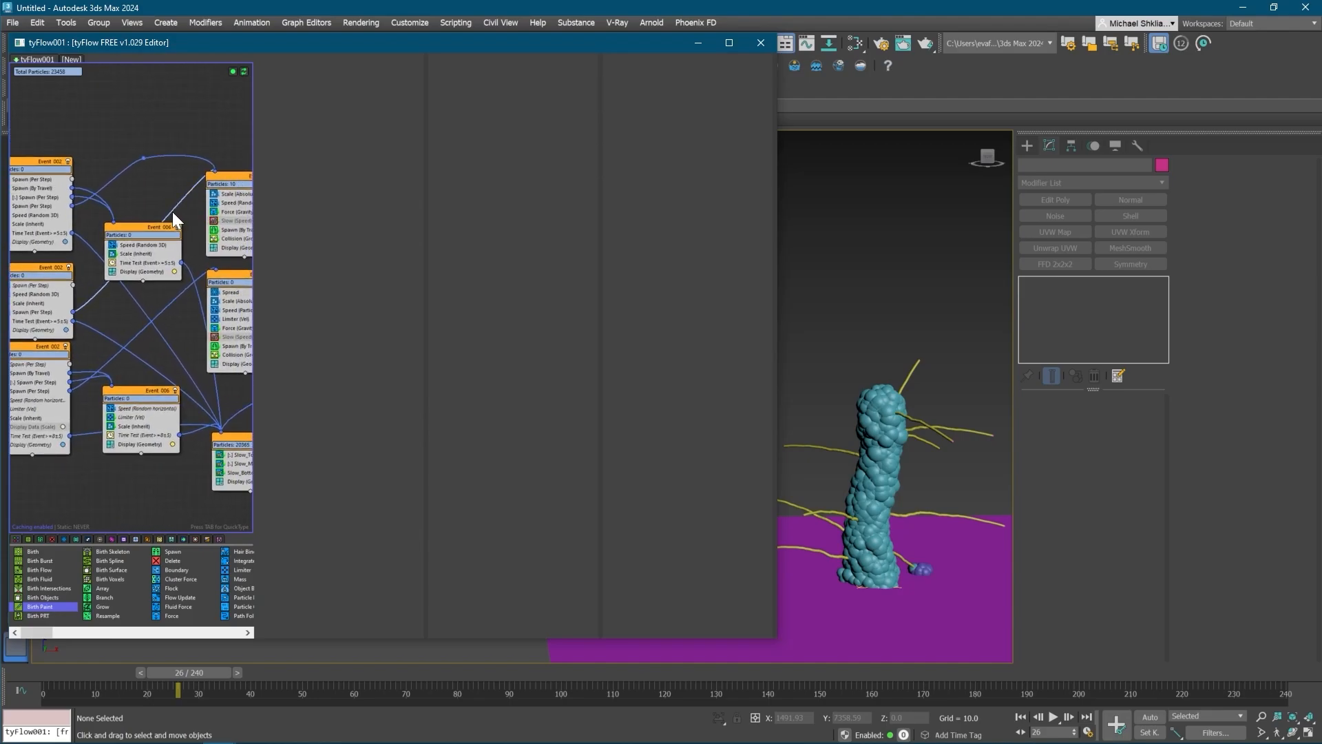
{"action": "left_click_drag", "start_coordinate": [70, 311], "coordinate": [213, 270]}
{"action": "left_click", "coordinate": [49, 313]}
{"action": "left_click", "coordinate": [79, 310]}
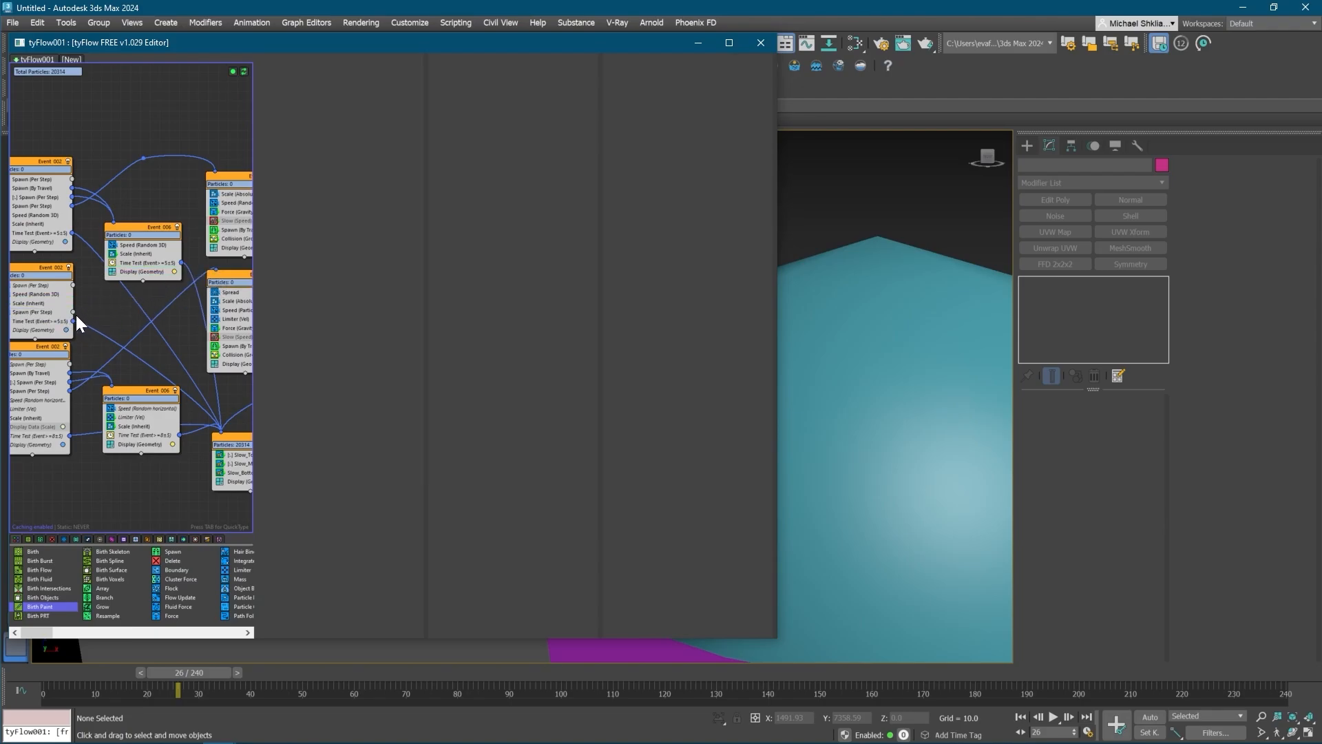
{"action": "left_click_drag", "start_coordinate": [75, 312], "coordinate": [216, 275]}
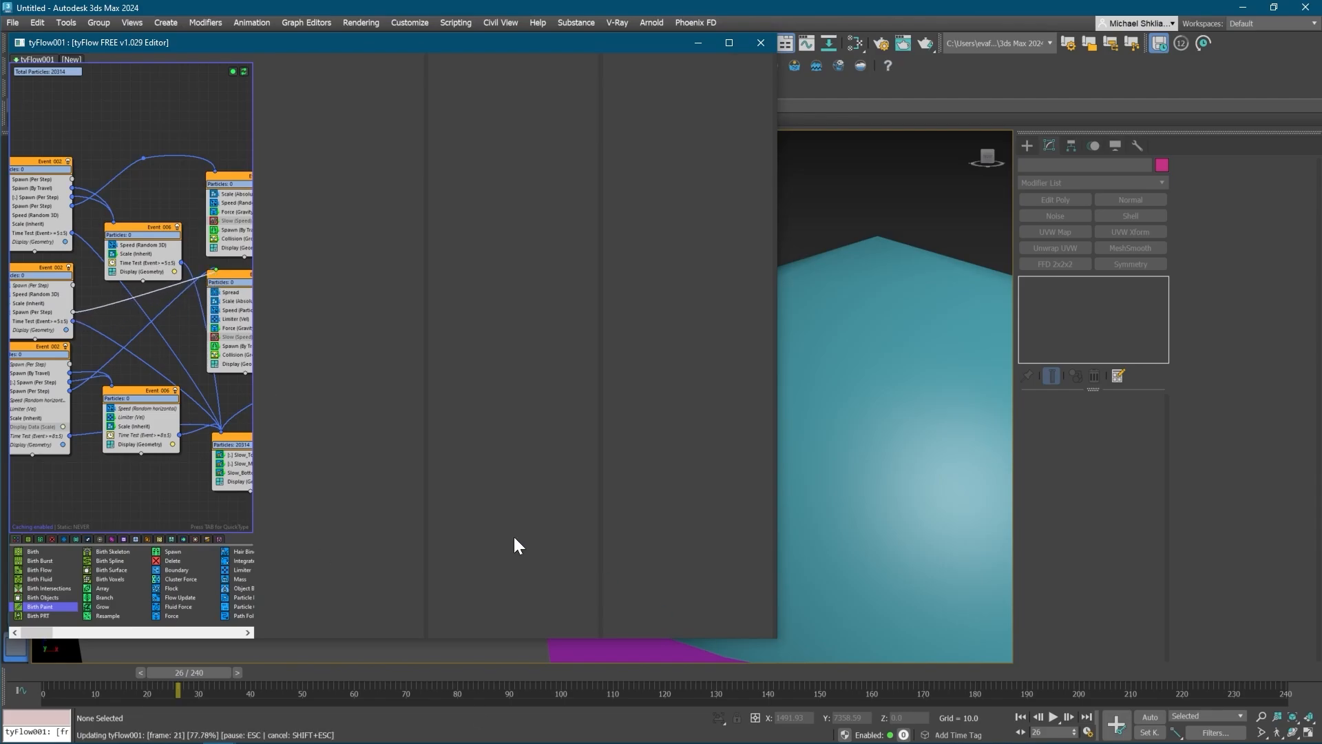
{"action": "left_click_drag", "start_coordinate": [224, 676], "coordinate": [152, 663]}
- Try a divergence of 45 on the lower Event_010's Speed (Particle Z) operator
{"action": "middle_click_drag", "start_coordinate": [177, 308], "coordinate": [142, 319]}
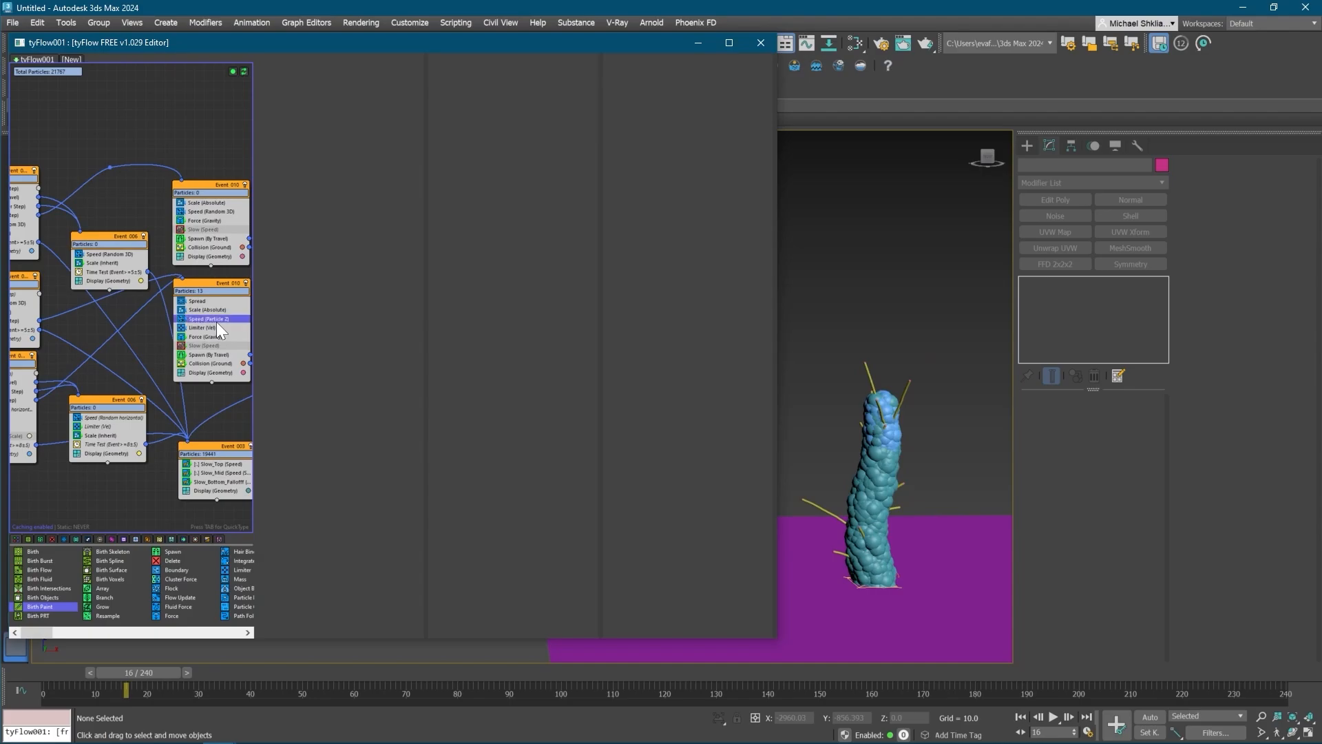
{"action": "left_click", "coordinate": [216, 321]}
{"action": "double_click", "coordinate": [383, 357]}
{"action": "type", "text": "45"}
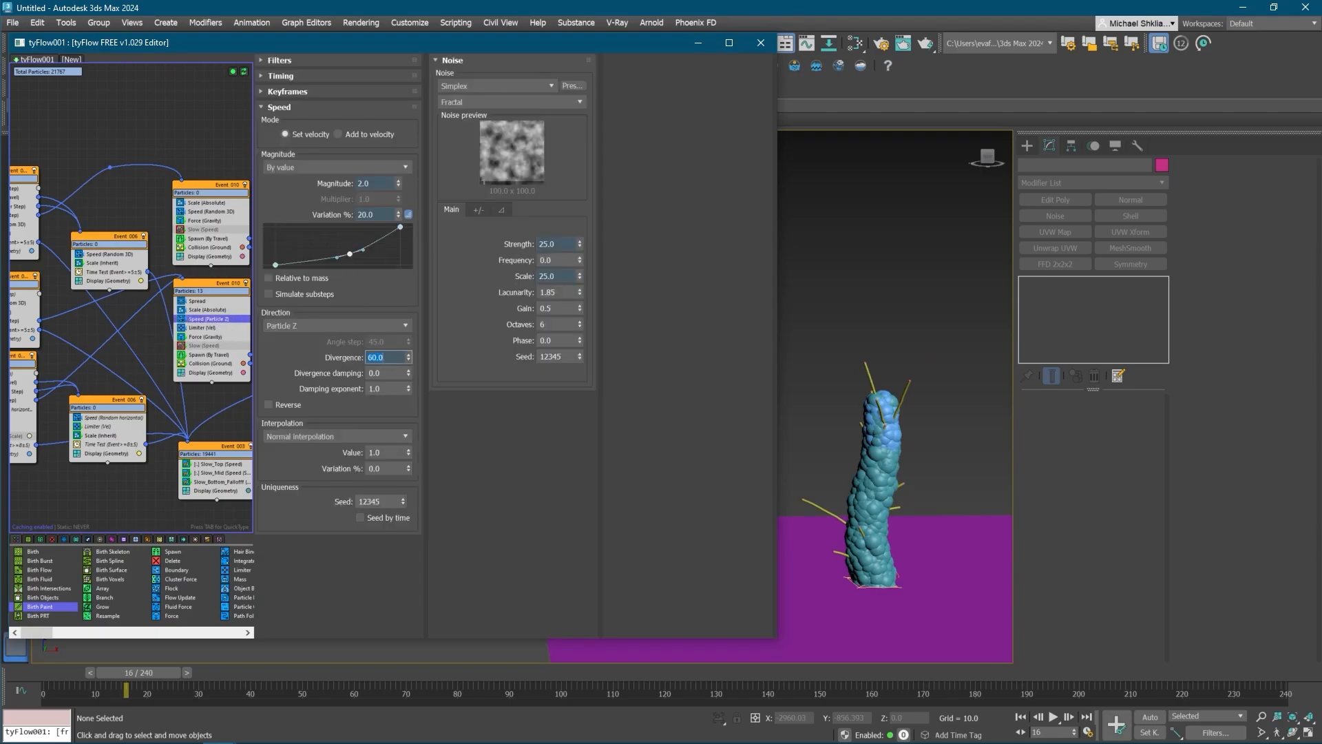
{"action": "key", "text": "Return"}
- Re-enable Event_004 and set the lower Event_010's Speed divergence back to 60
{"action": "middle_click_drag", "start_coordinate": [76, 371], "coordinate": [122, 296]}
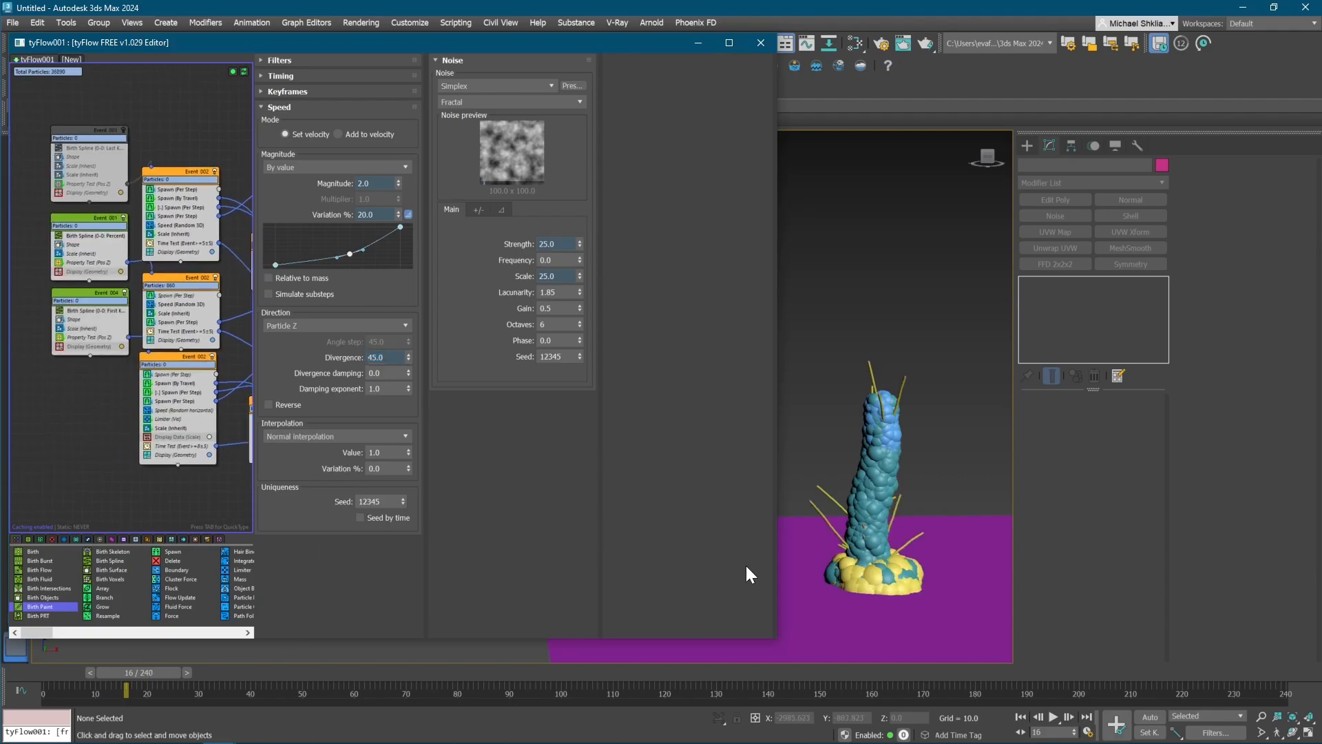
{"action": "left_click_drag", "start_coordinate": [398, 357], "coordinate": [160, 341]}
{"action": "type", "text": "60"}
{"action": "key", "text": "Return"}
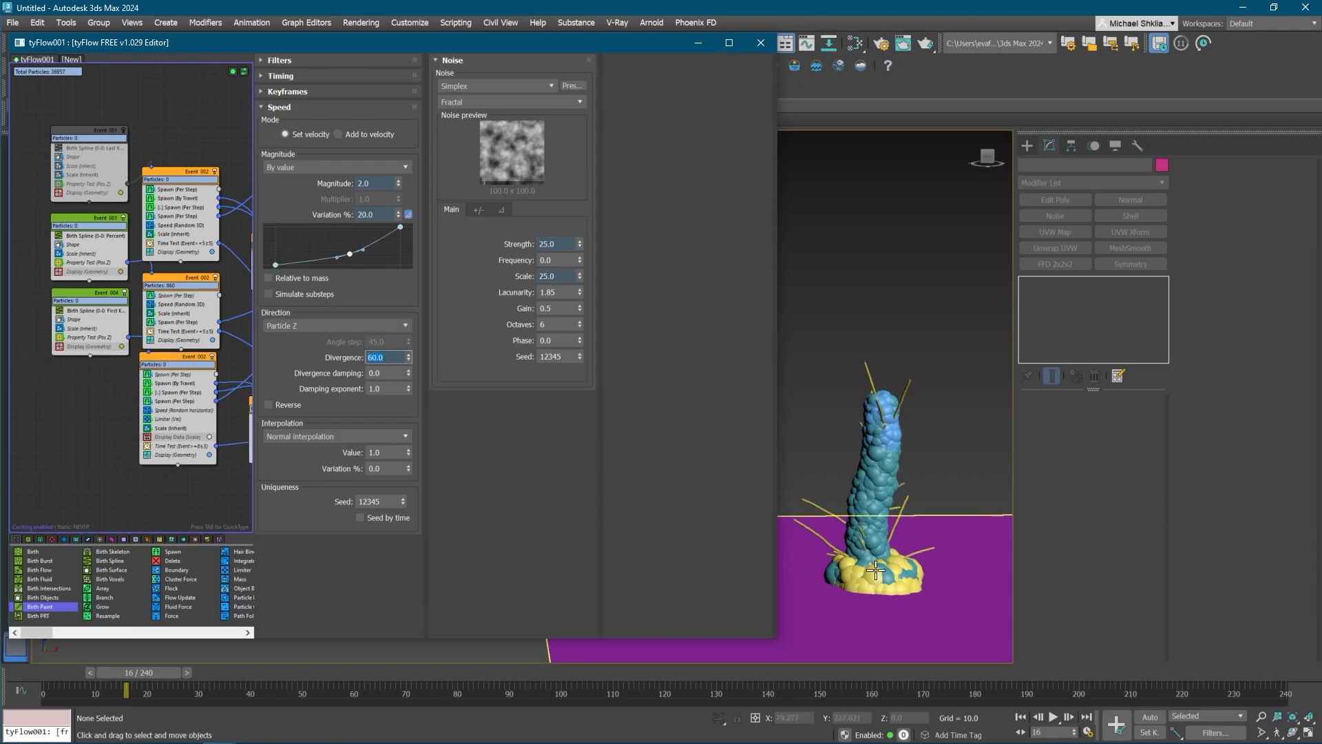
- Vary the Speed operator's uniqueness seed until the debris trails are well distributed, ending at 12351
{"action": "middle_click_drag", "start_coordinate": [866, 558], "coordinate": [872, 556]}
{"action": "middle_click_drag", "start_coordinate": [208, 384], "coordinate": [139, 387]}
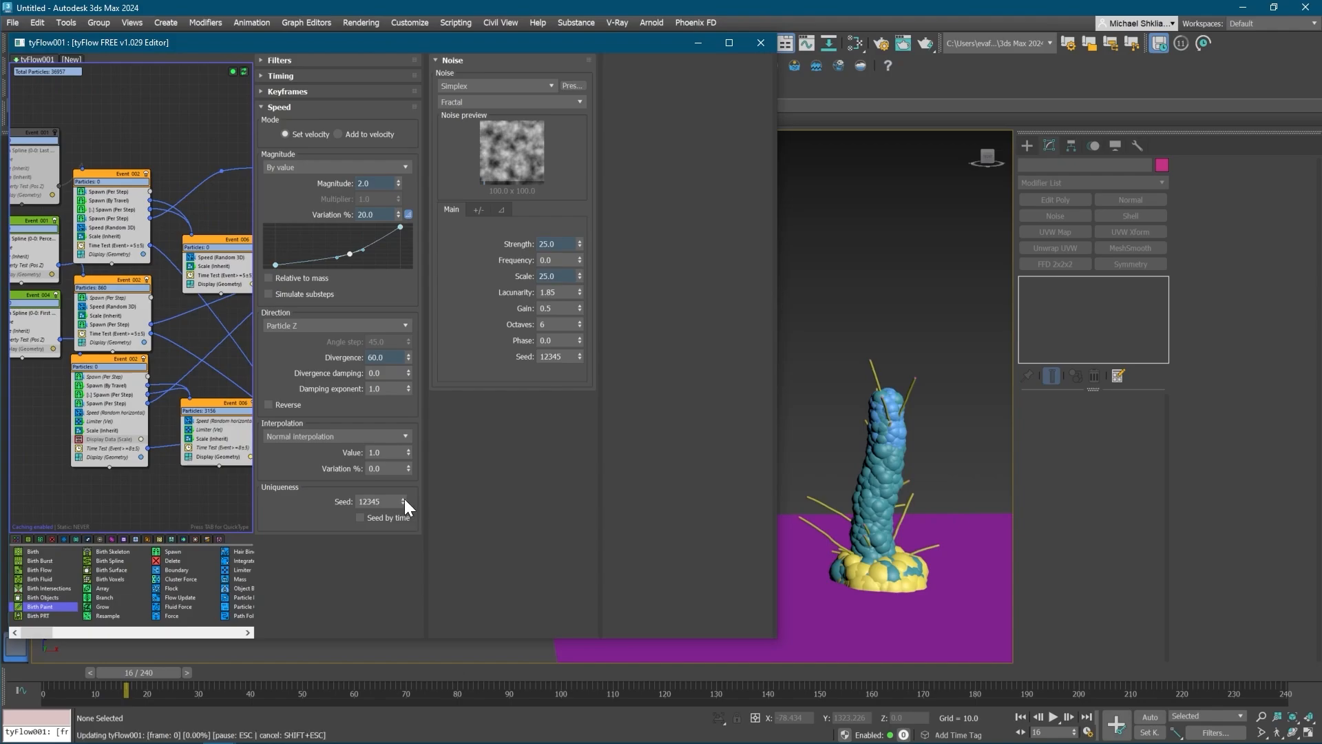
{"action": "left_click", "coordinate": [404, 499]}
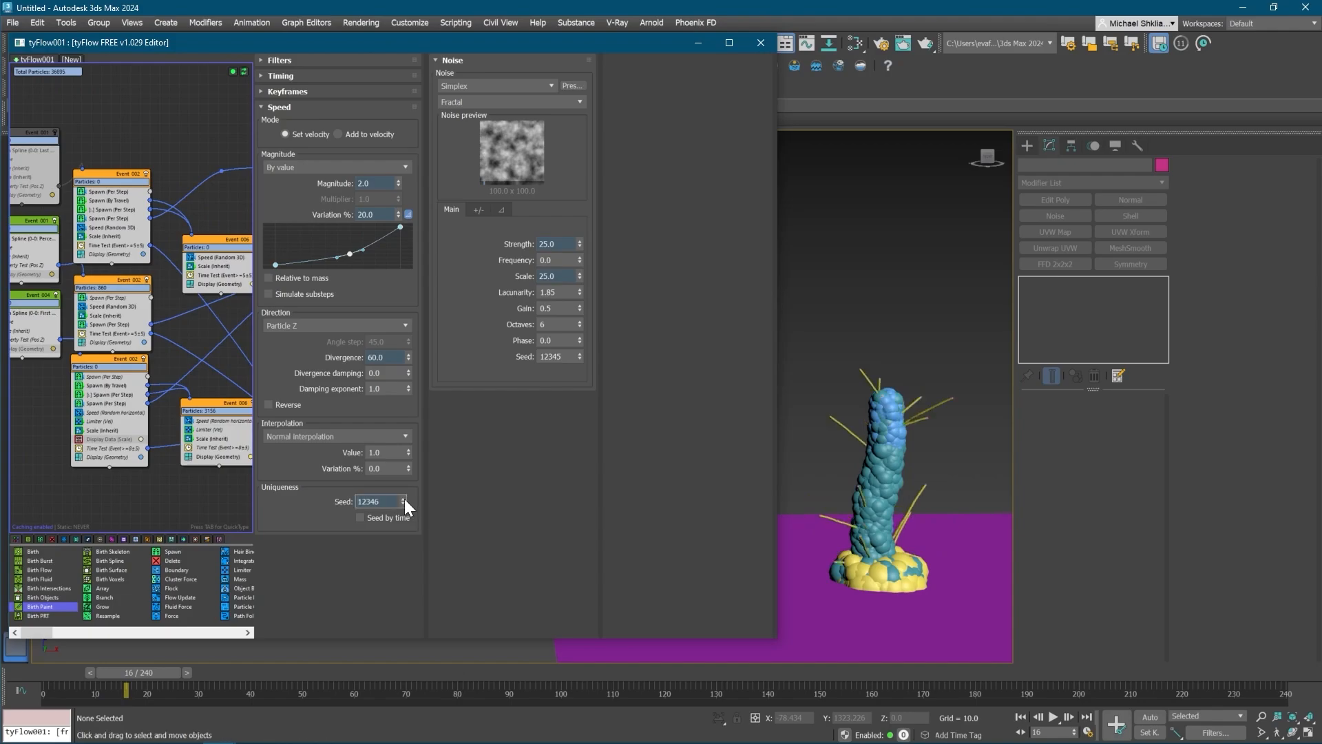
{"action": "left_click", "coordinate": [403, 499]}
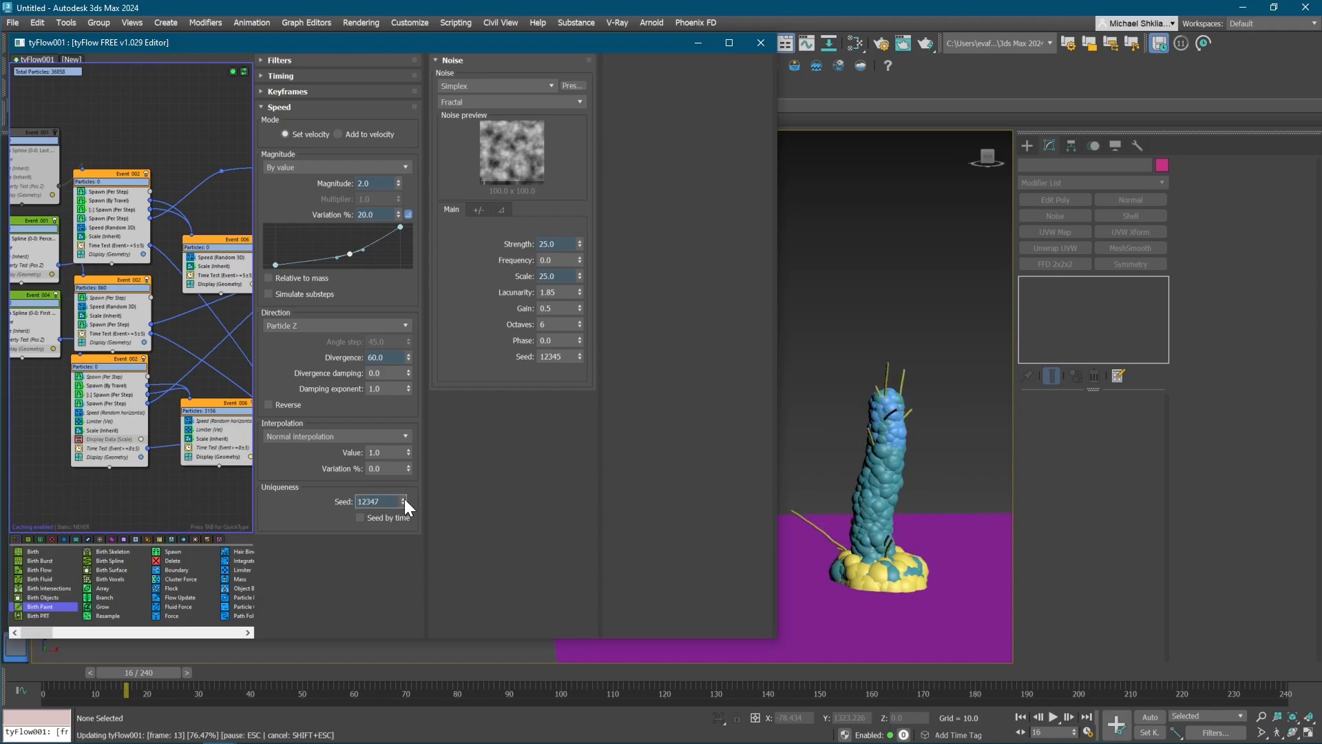
{"action": "left_click", "coordinate": [404, 499]}
{"action": "left_click", "coordinate": [403, 498]}
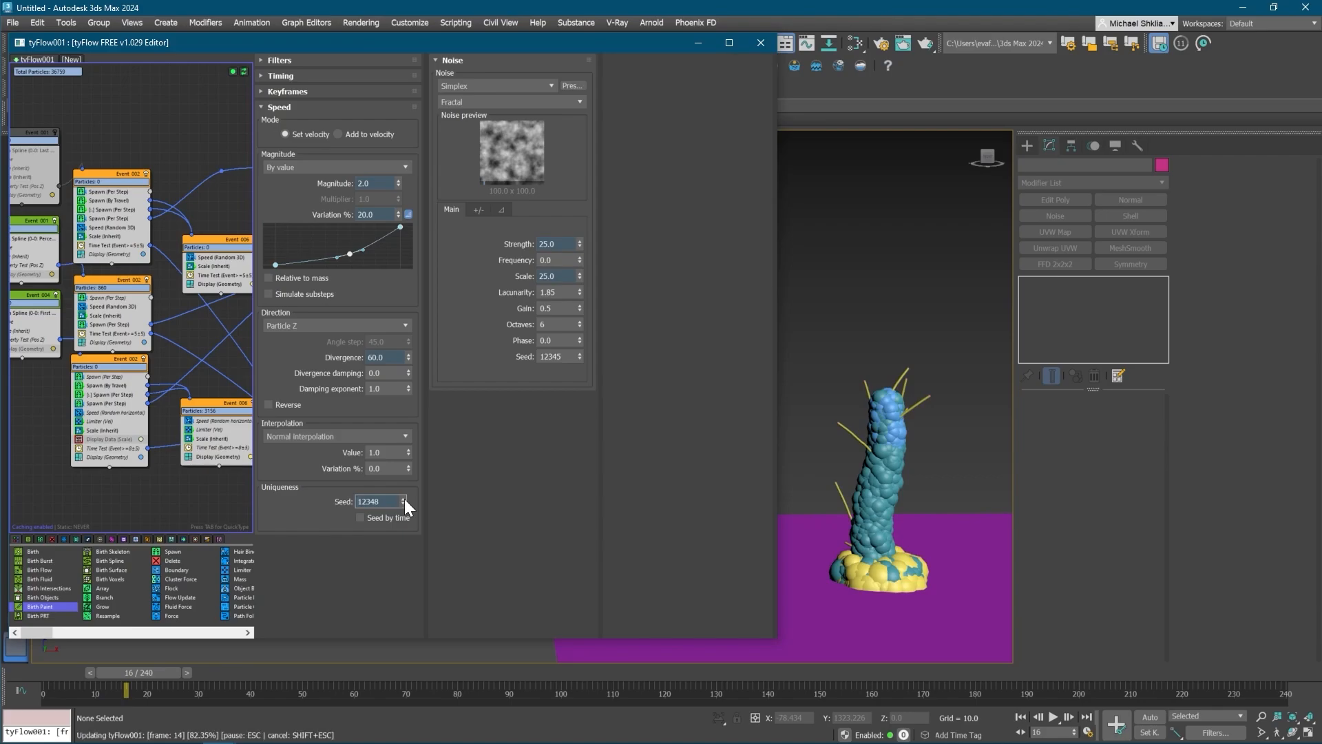
{"action": "left_click", "coordinate": [403, 498]}
{"action": "left_click", "coordinate": [404, 498]}
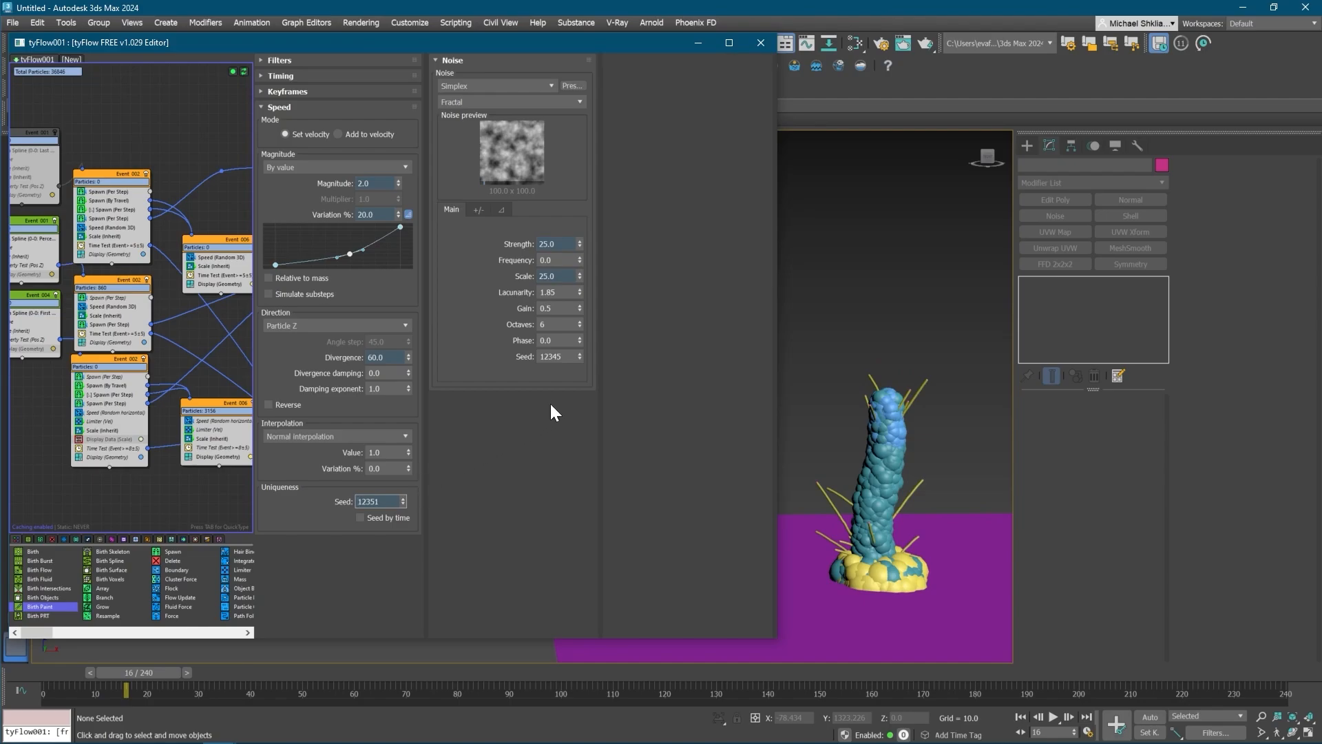
- Preview the stem and base debris trails up to frame 59 and return to frame 0
{"action": "left_click_drag", "start_coordinate": [81, 672], "coordinate": [349, 663]}
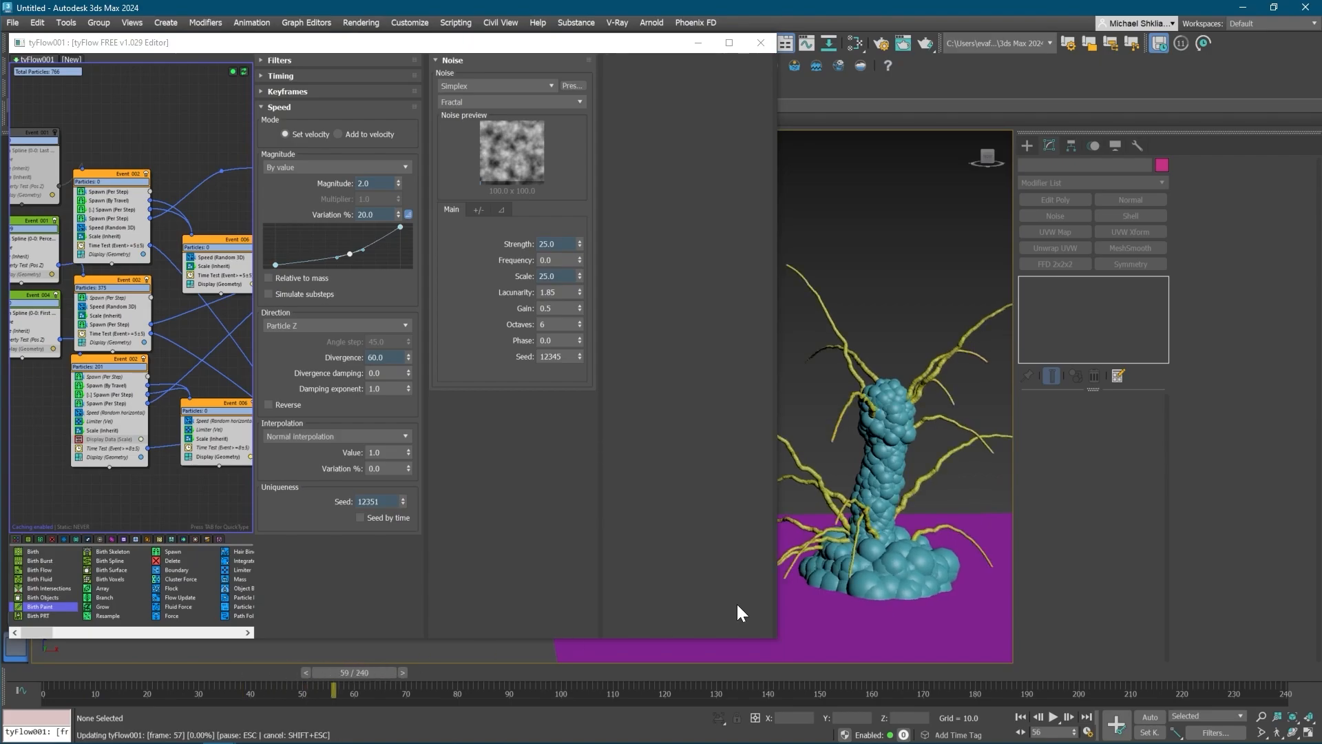
{"action": "scroll", "coordinate": [882, 528], "scroll_direction": "down", "scroll_amount": 3}
{"action": "mouse_move", "coordinate": [881, 529]}
{"action": "middle_mouse_down", "text": "alt"}
{"action": "mouse_move", "coordinate": [905, 525]}
{"action": "mouse_move", "coordinate": [887, 540]}
{"action": "middle_mouse_up", "text": "alt"}
{"action": "scroll", "coordinate": [907, 526], "scroll_direction": "up", "scroll_amount": 3}
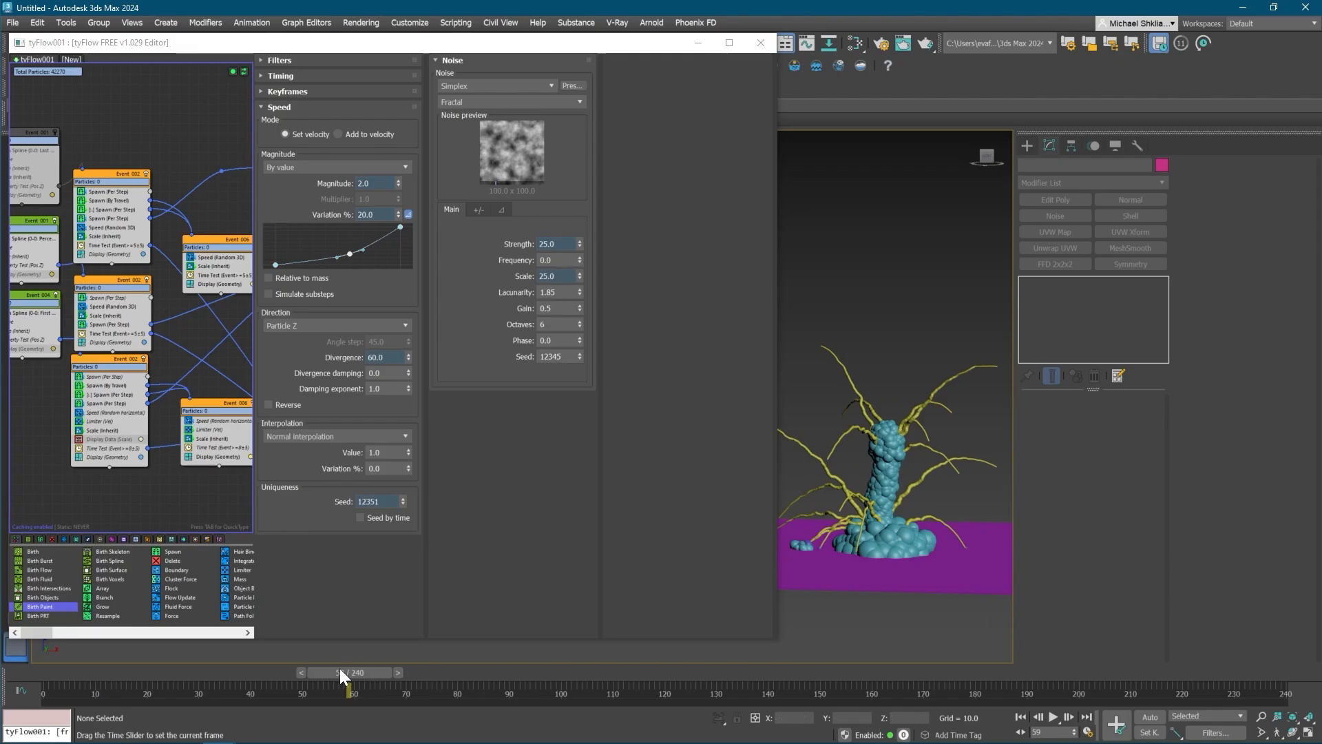
{"action": "left_click_drag", "start_coordinate": [340, 668], "coordinate": [58, 633]}
- Enable the uppermost birth Event_001 and preview the full mushroom cloud with its debris at frames 57 and 51
{"action": "middle_click_drag", "start_coordinate": [219, 269], "coordinate": [229, 285]}
{"action": "middle_click_drag", "start_coordinate": [54, 149], "coordinate": [162, 194]}
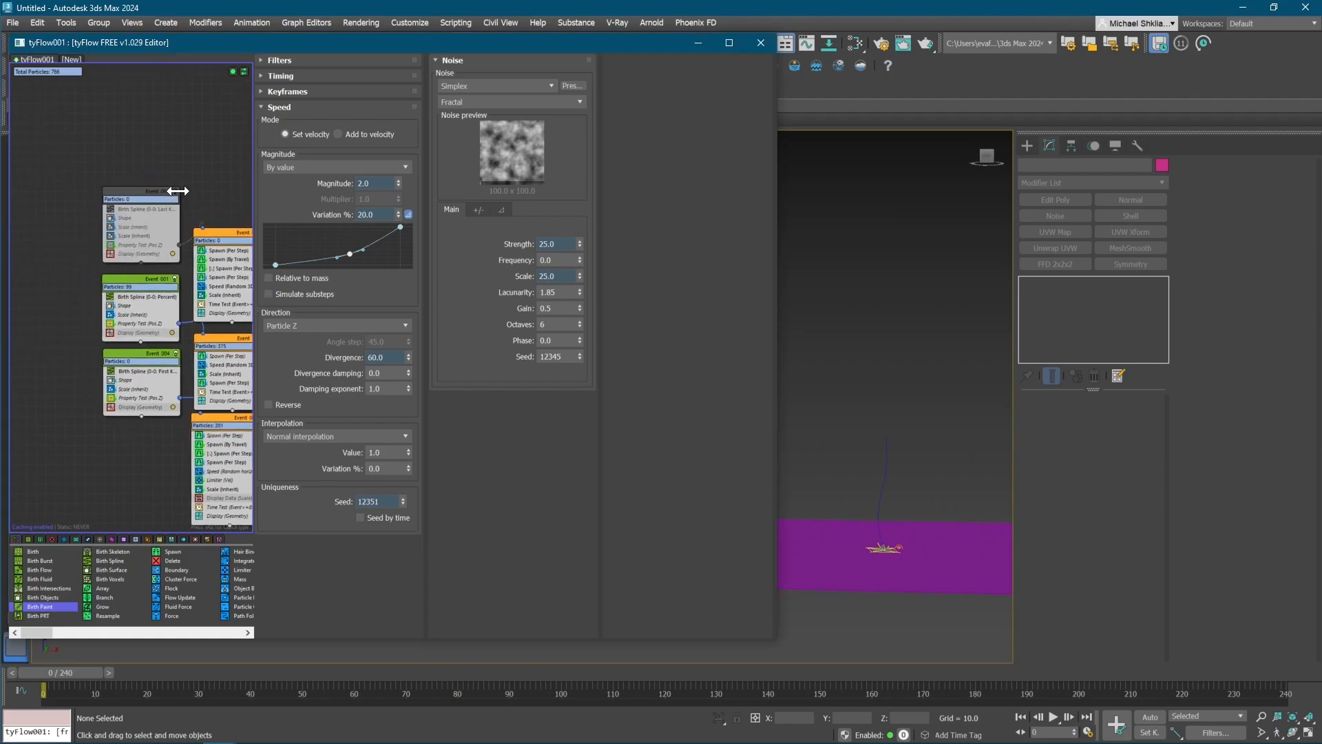
{"action": "left_click", "coordinate": [177, 192]}
{"action": "middle_click_drag", "start_coordinate": [227, 394], "coordinate": [164, 363]}
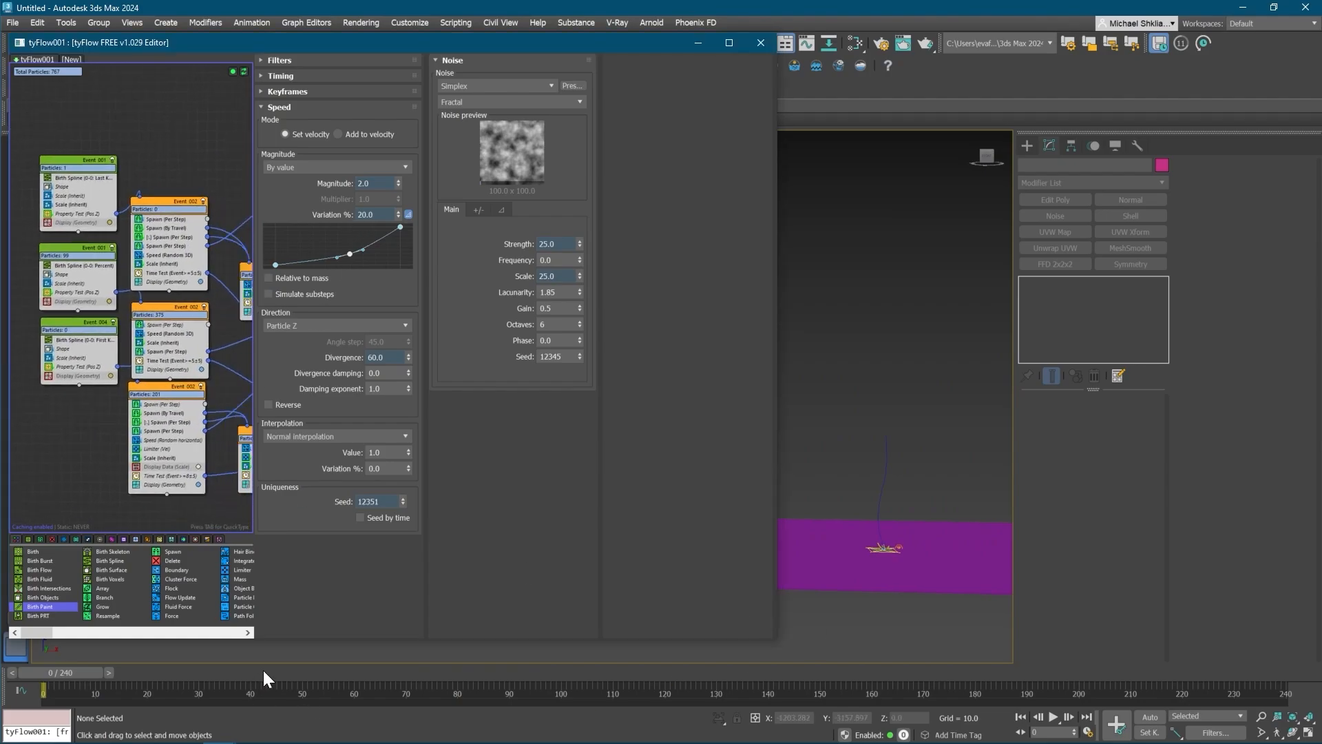
{"action": "left_click_drag", "start_coordinate": [263, 671], "coordinate": [345, 676]}
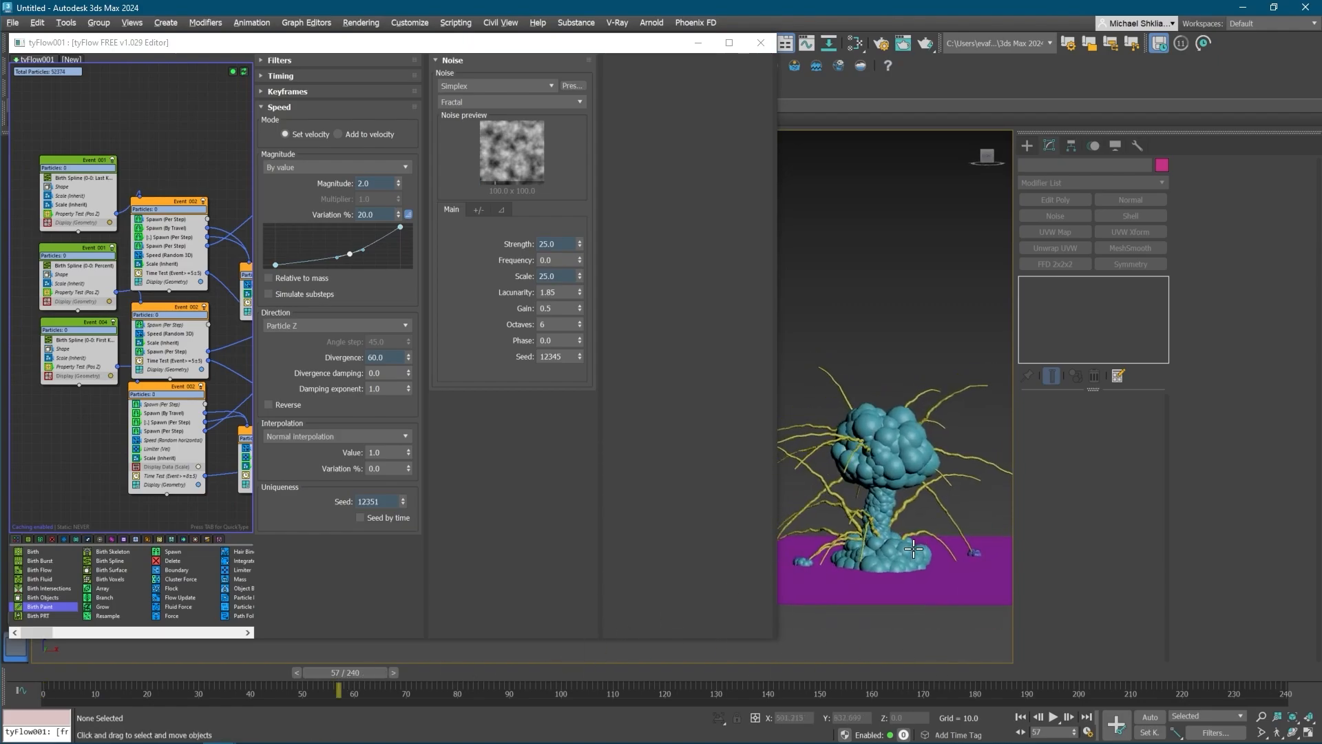
{"action": "mouse_move", "coordinate": [323, 668]}
{"action": "left_mouse_down"}
{"action": "mouse_move", "coordinate": [42, 669]}
{"action": "mouse_move", "coordinate": [423, 665]}
{"action": "mouse_move", "coordinate": [325, 664]}
{"action": "left_mouse_up"}
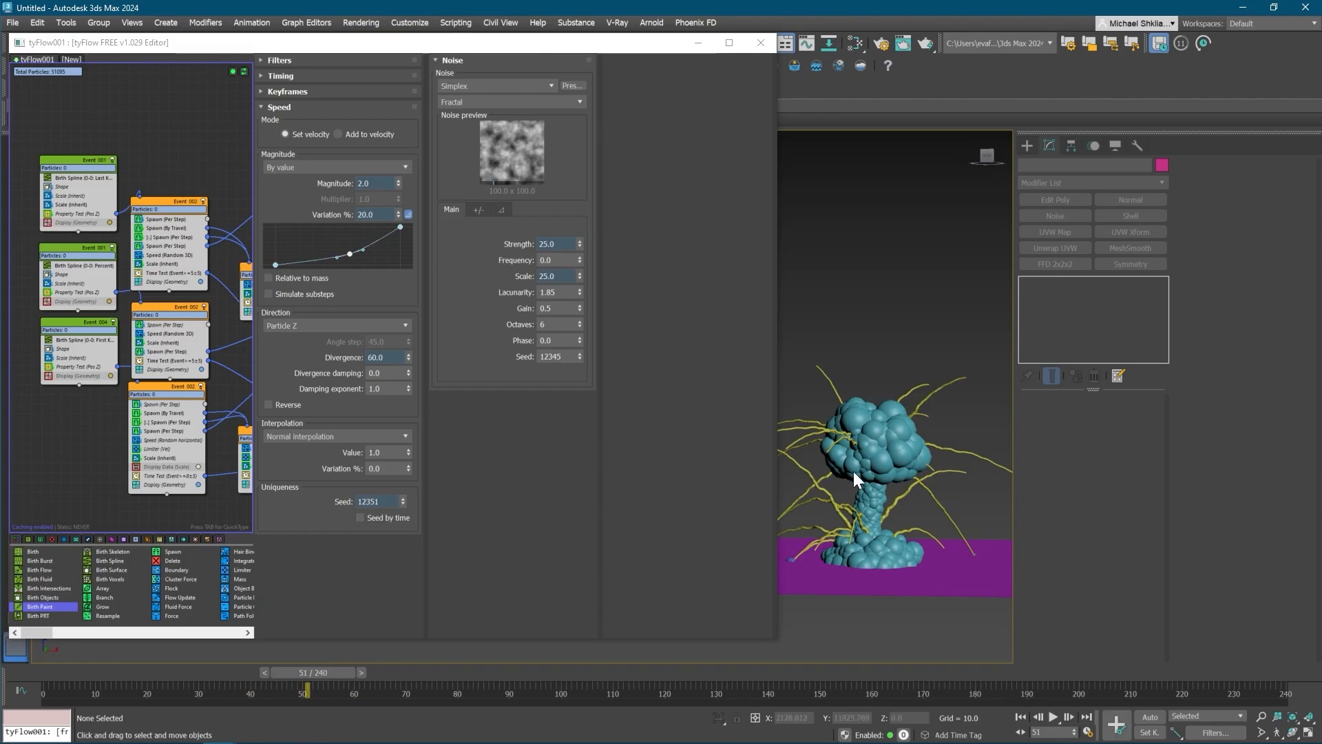
{"action": "middle_click_drag", "start_coordinate": [854, 479], "coordinate": [866, 448], "text": "alt"}
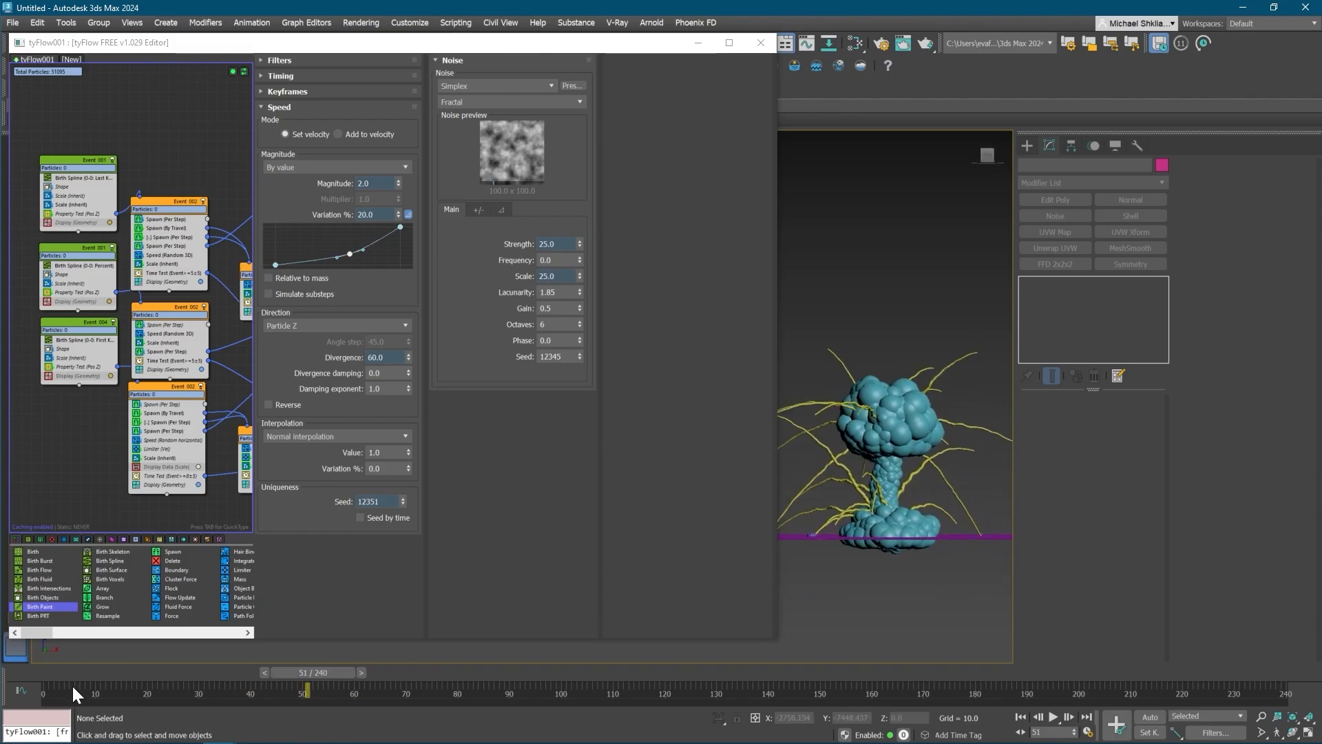
- At frame 0, set the upper Event_010 Speed operator's magnitude to 10 and its noise strength to 15
{"action": "left_click", "coordinate": [57, 670]}
{"action": "middle_click_drag", "start_coordinate": [237, 365], "coordinate": [96, 387]}
{"action": "scroll", "coordinate": [184, 261], "scroll_direction": "up", "scroll_amount": 1}
{"action": "left_click", "coordinate": [194, 268]}
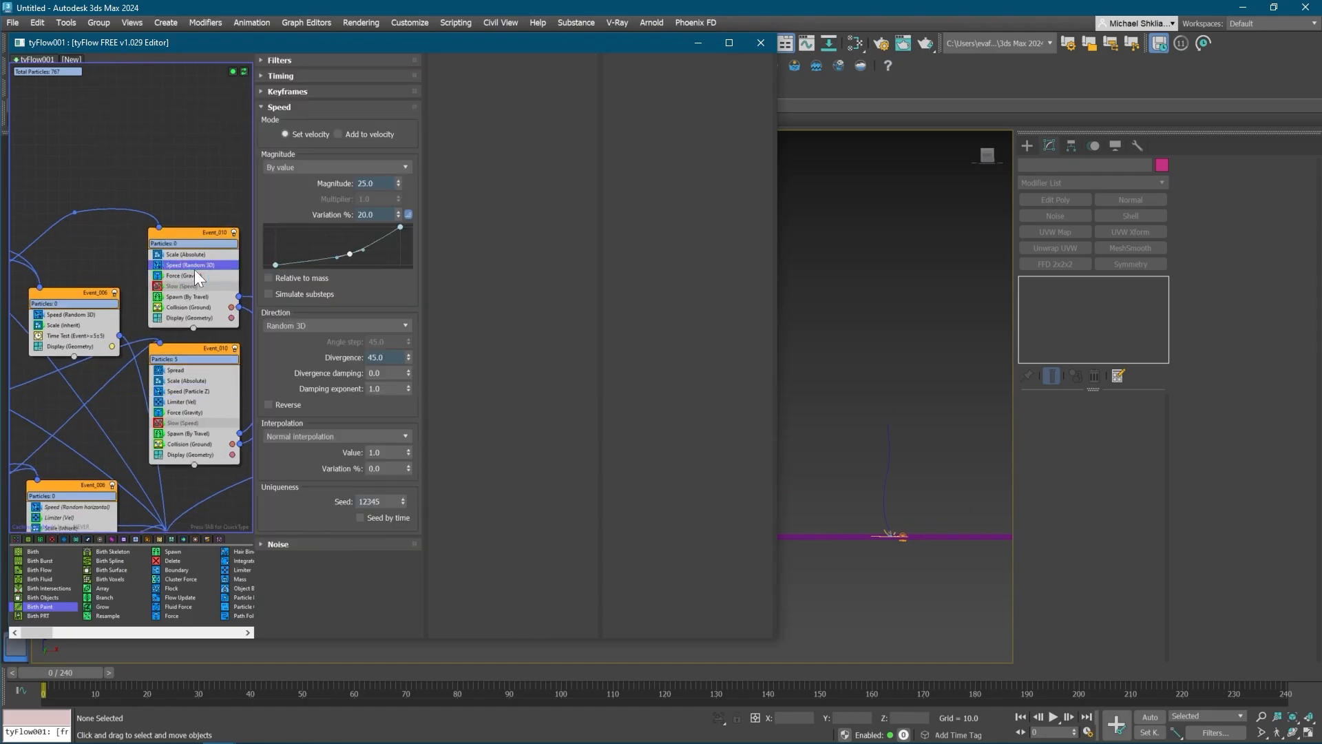
{"action": "left_click", "coordinate": [324, 544]}
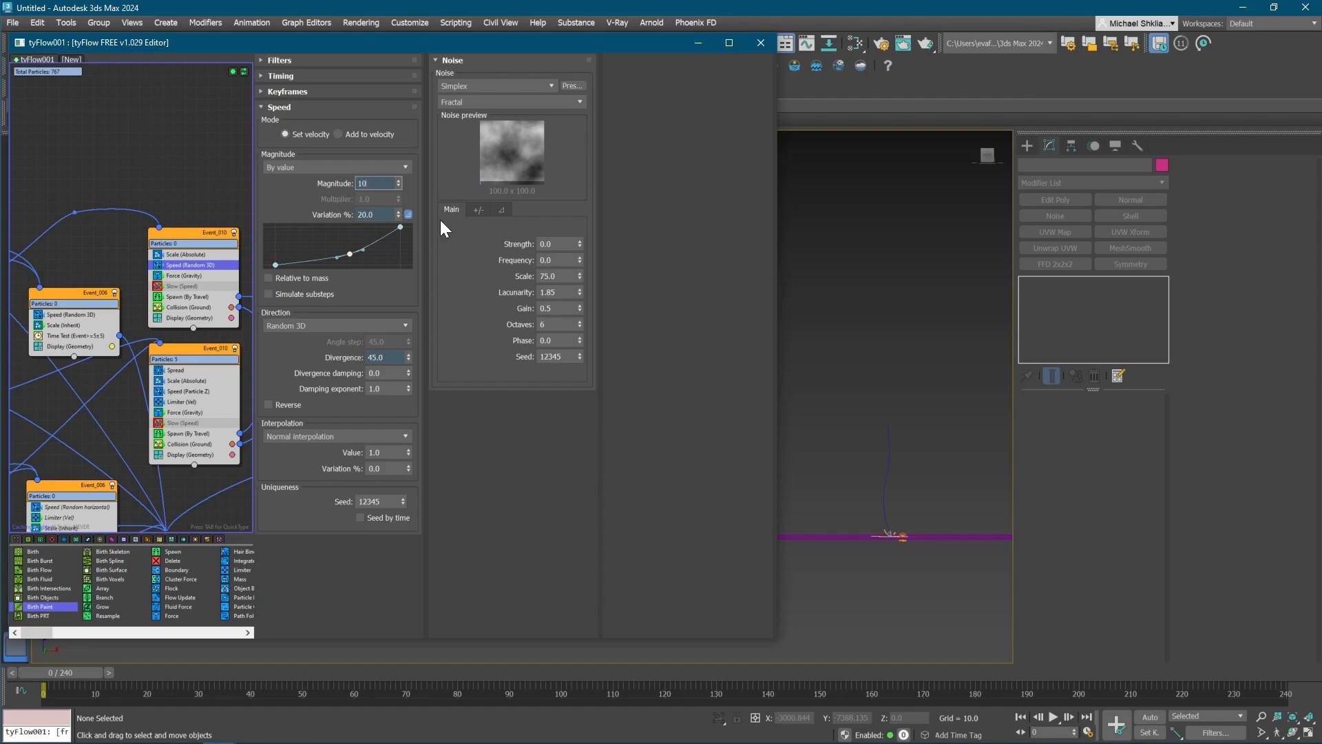
{"action": "left_click", "coordinate": [555, 244]}
{"action": "key", "text": "Return"}
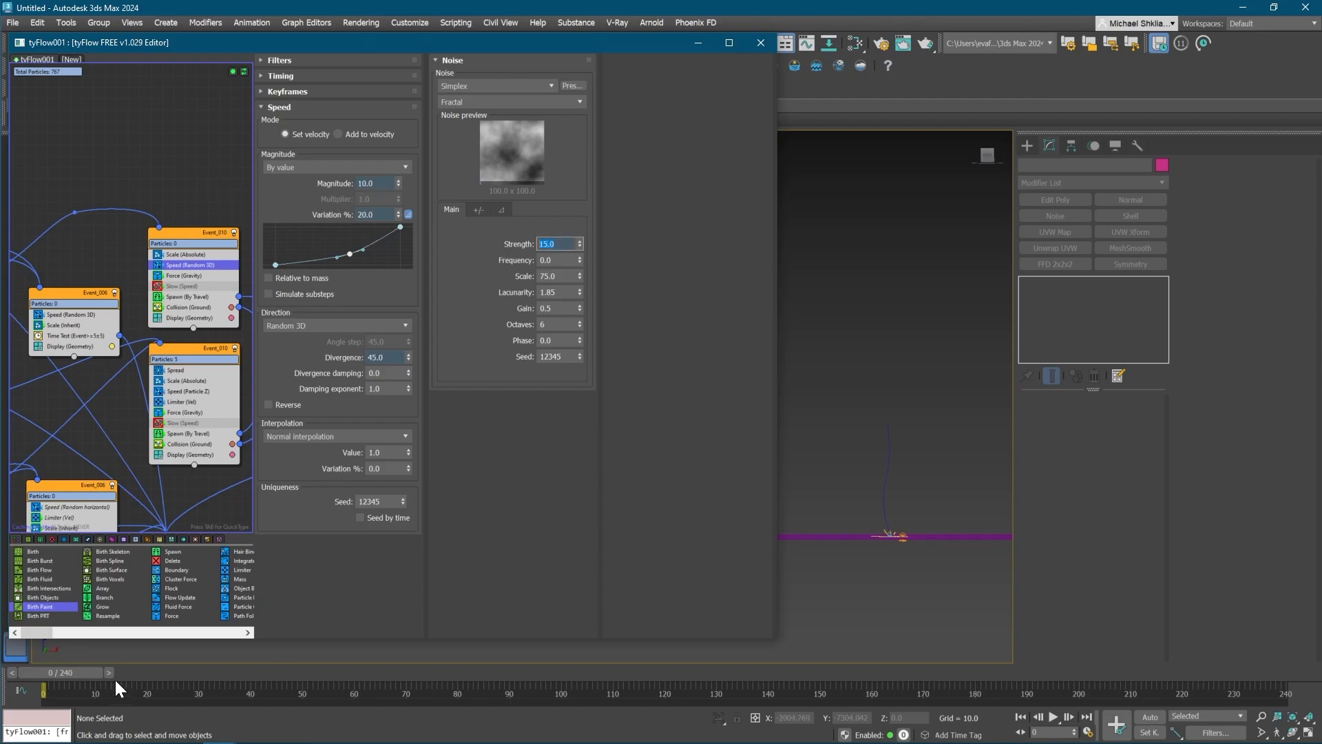
- Disable the two lower birth spline events and preview the cap's debris alone at frame 22
{"action": "middle_click_drag", "start_coordinate": [73, 337], "coordinate": [304, 351]}
{"action": "middle_click_drag", "start_coordinate": [114, 300], "coordinate": [144, 293]}
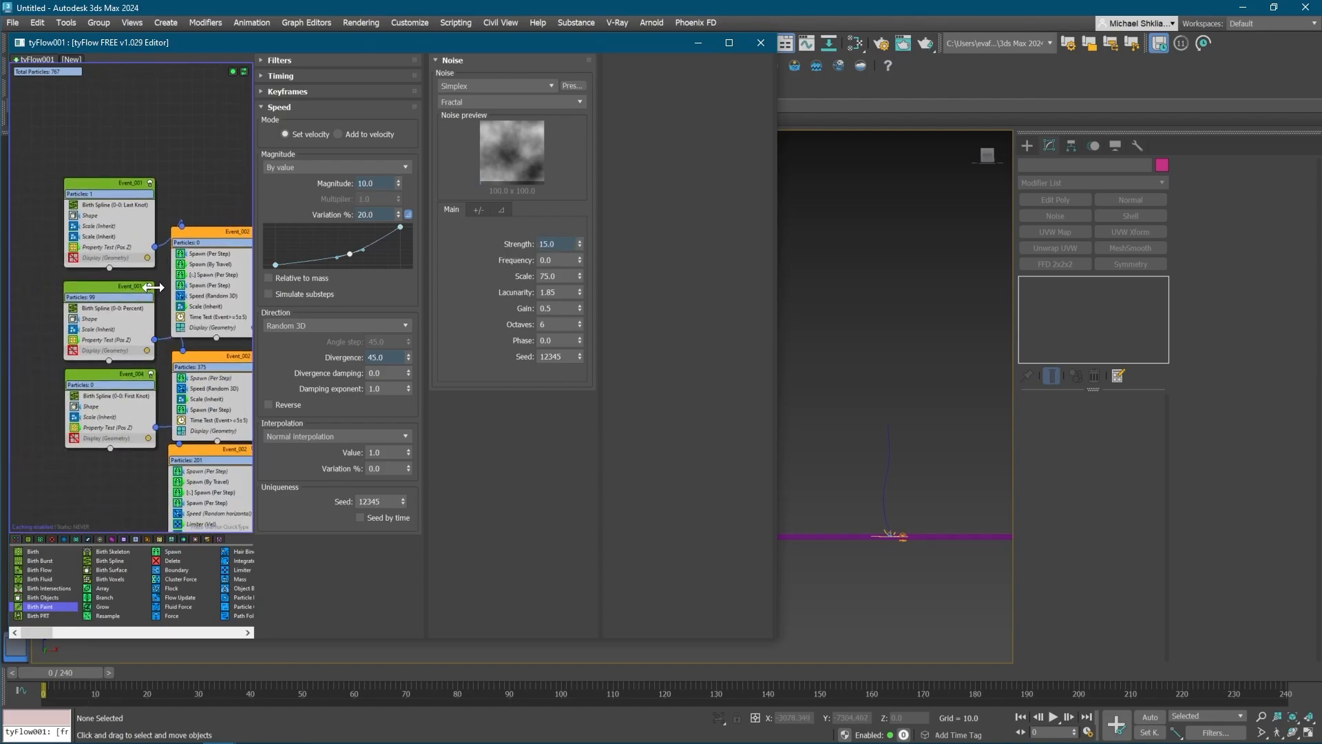
{"action": "left_click", "coordinate": [149, 286]}
{"action": "left_click", "coordinate": [151, 374]}
{"action": "left_click", "coordinate": [57, 675]}
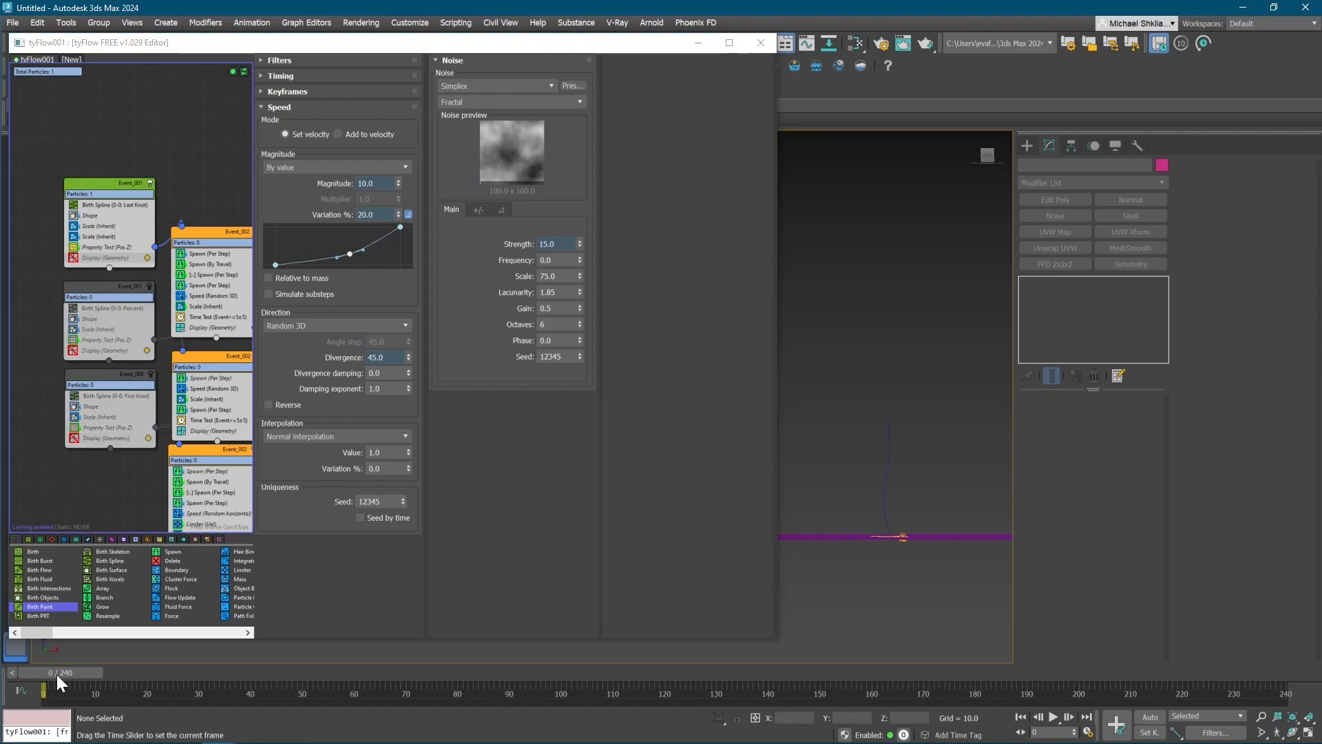
{"action": "left_click_drag", "start_coordinate": [57, 675], "coordinate": [162, 669]}
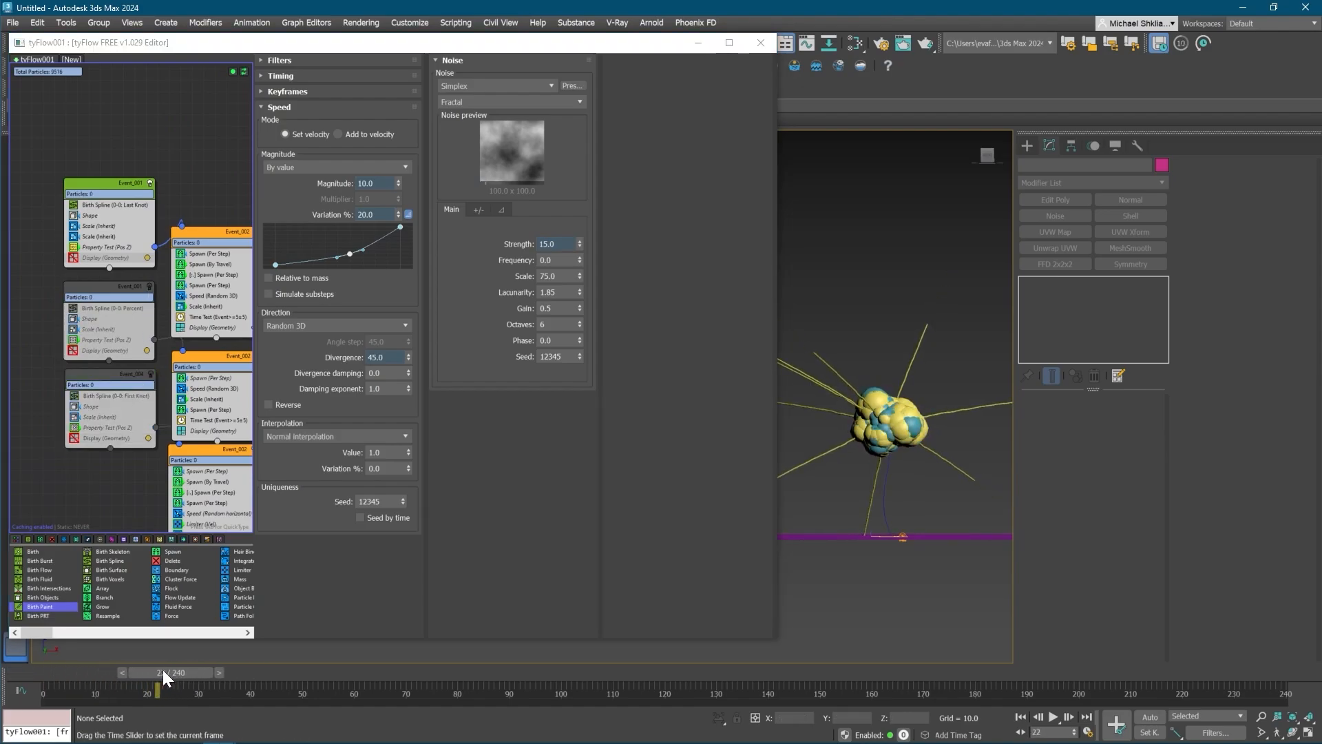
- Set the upper Event_010 Speed magnitude to 5, play the cap debris simulation past frame 120 and return to frame 0
{"action": "double_click", "coordinate": [372, 183]}
{"action": "type", "text": "5"}
{"action": "key", "text": "Return"}
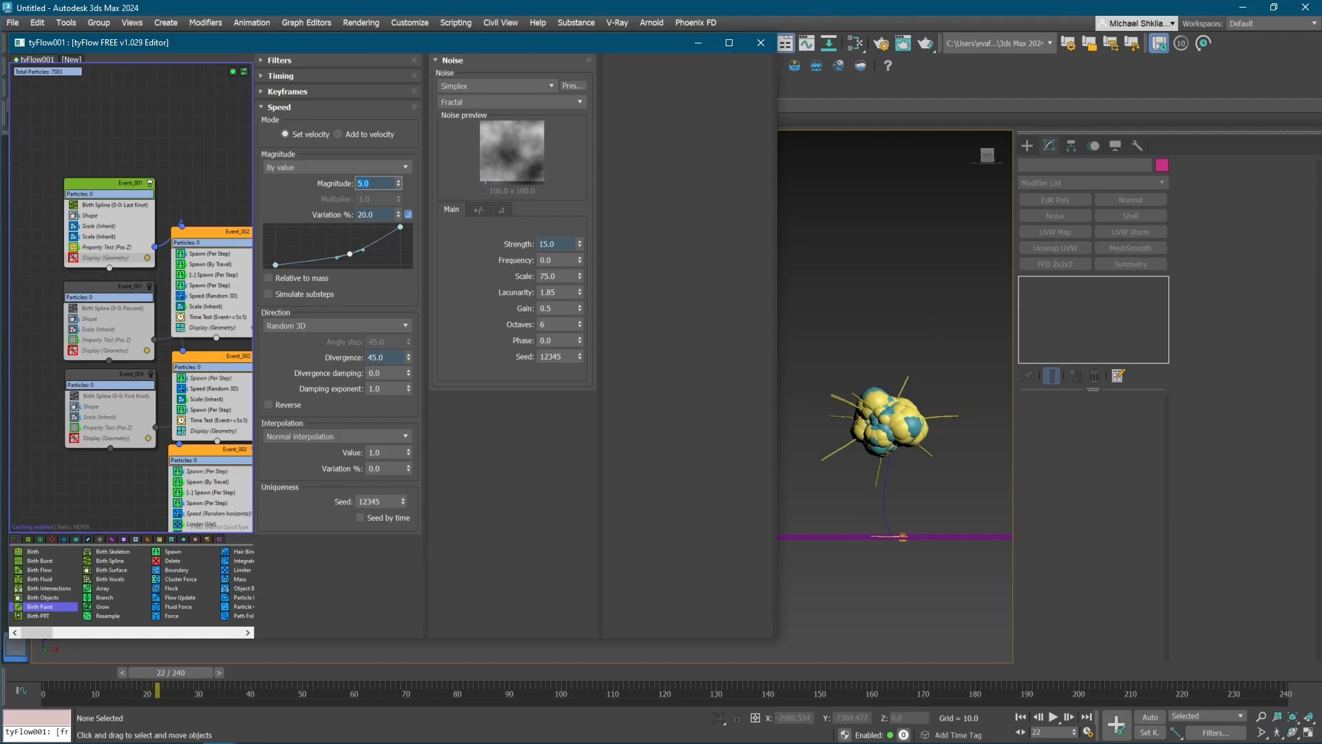
{"action": "left_click_drag", "start_coordinate": [158, 665], "coordinate": [41, 689]}
{"action": "key", "text": "slash"}
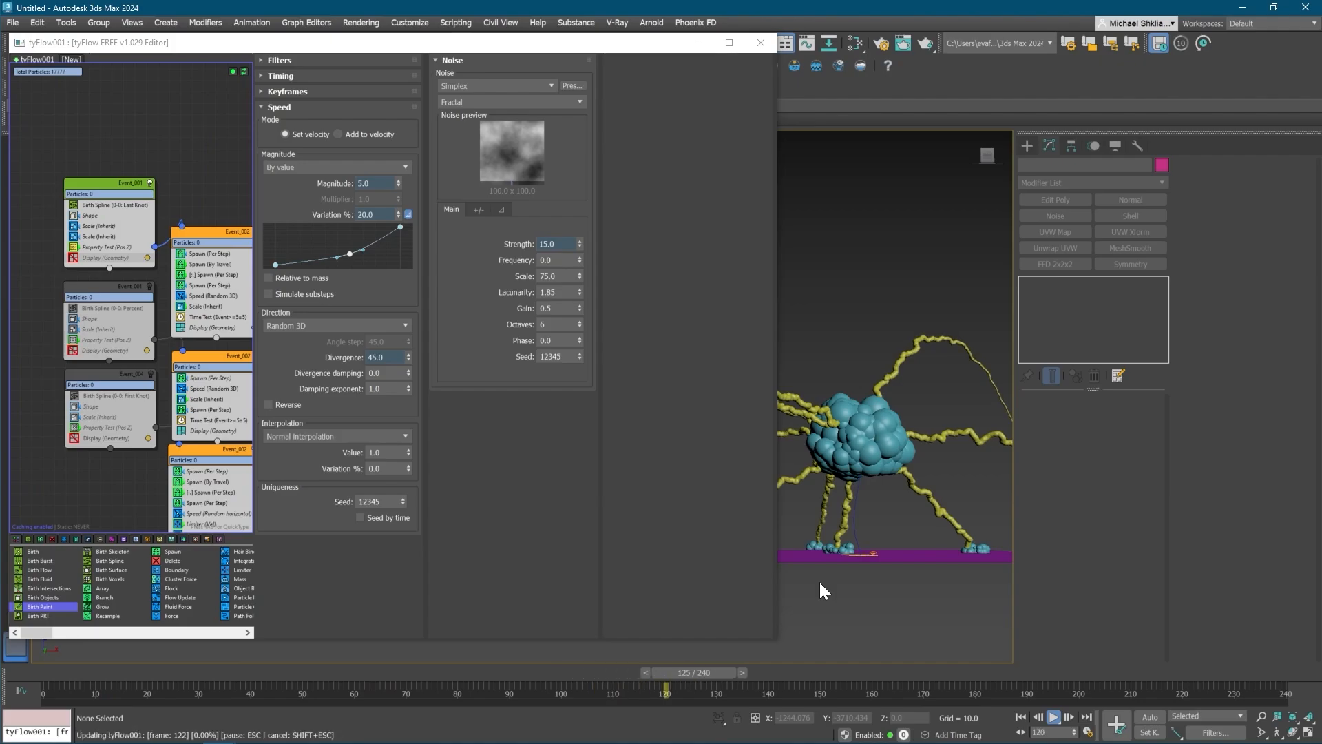
{"action": "key", "text": "slash"}
{"action": "key", "text": "Home"}
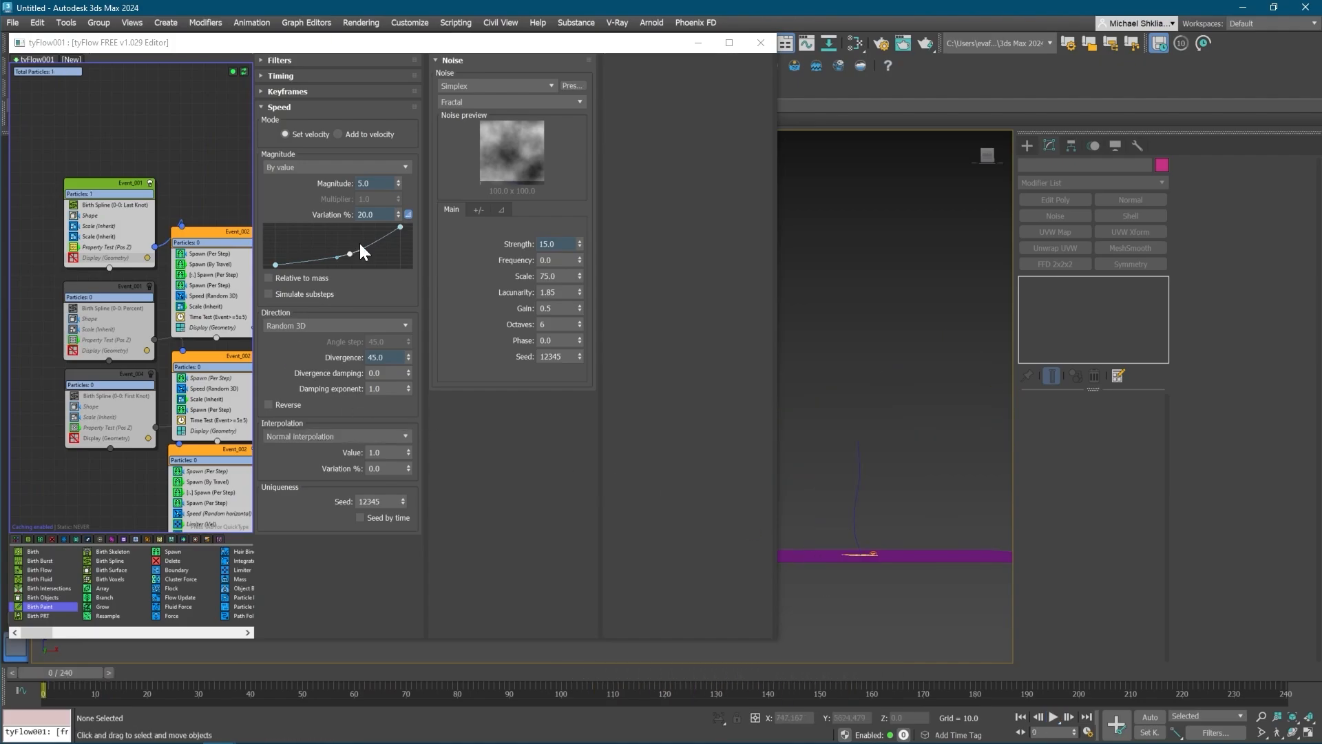
- Make the Force (Gravity) operators of both Event_010 events instances of each other and set their gravity strength to -0.75
{"action": "middle_click_drag", "start_coordinate": [177, 291], "coordinate": [131, 283]}
{"action": "middle_click_drag", "start_coordinate": [237, 280], "coordinate": [94, 262]}
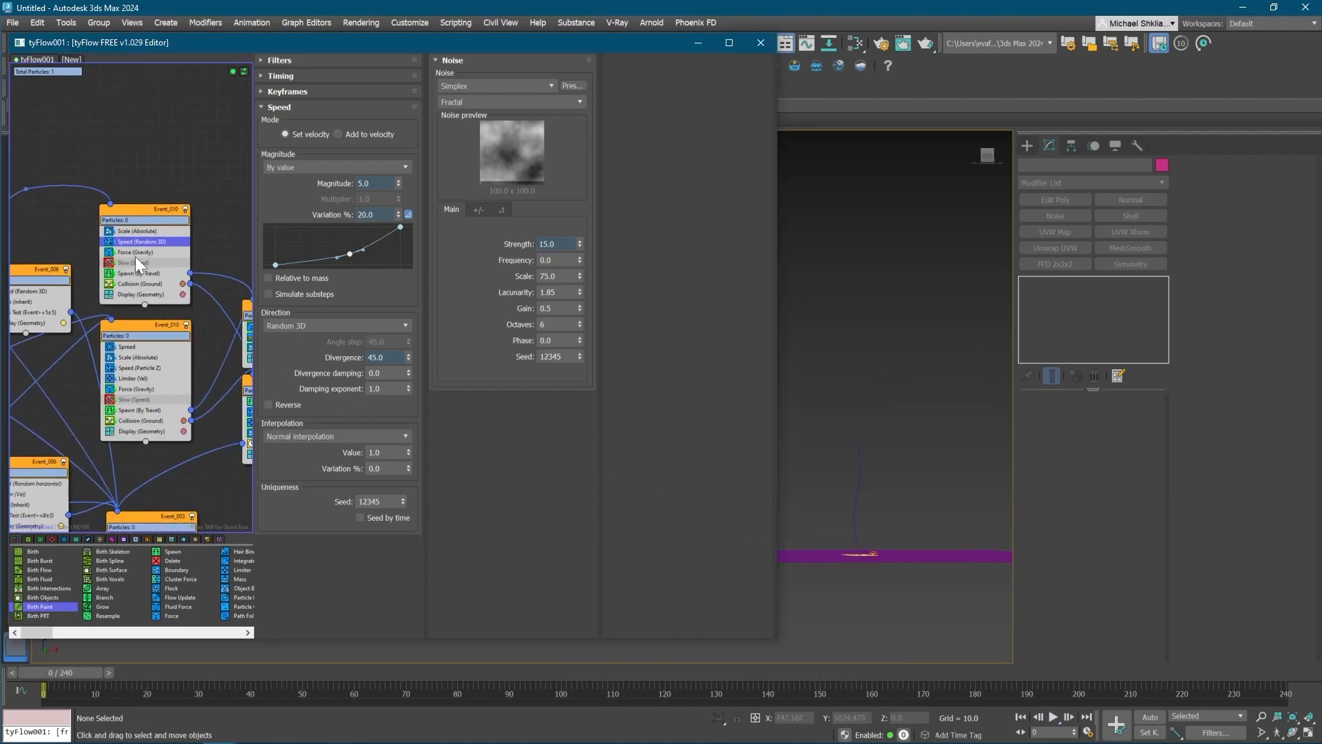
{"action": "left_click", "coordinate": [135, 255]}
{"action": "right_click", "coordinate": [143, 390]}
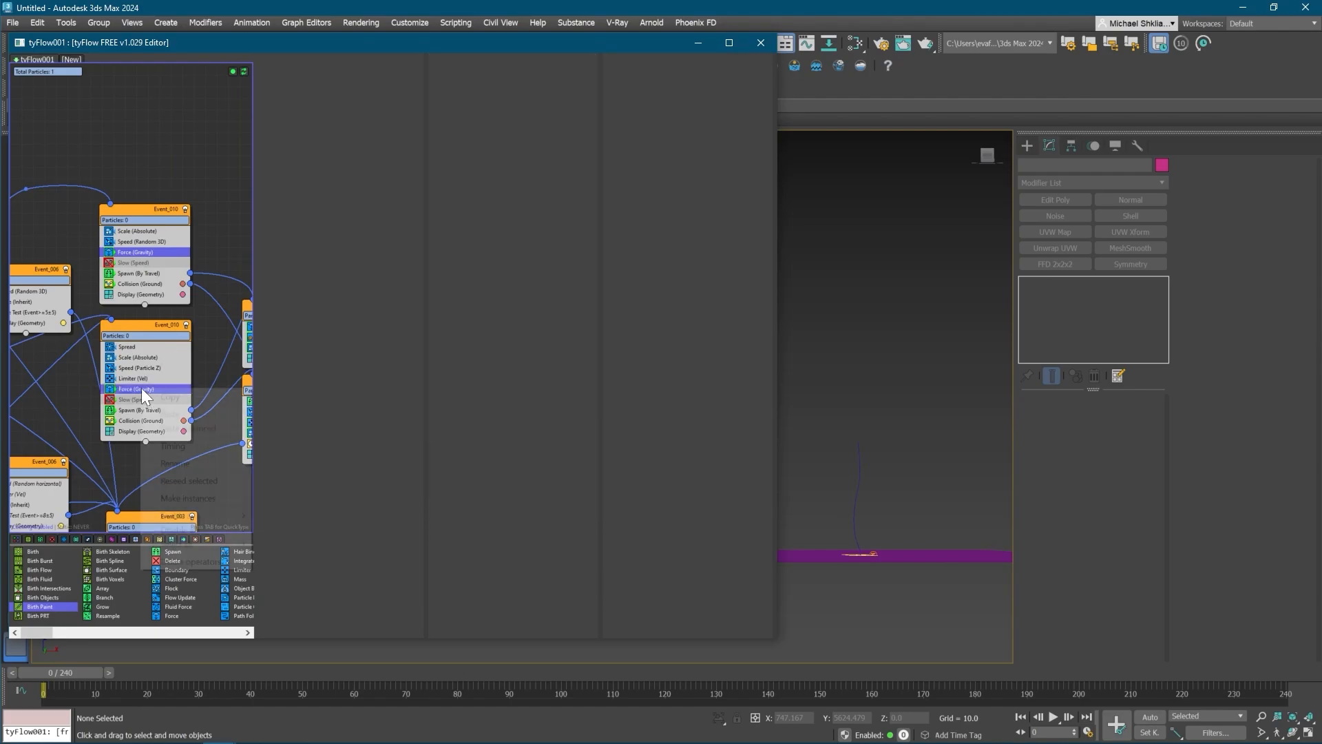
{"action": "left_click", "coordinate": [202, 480]}
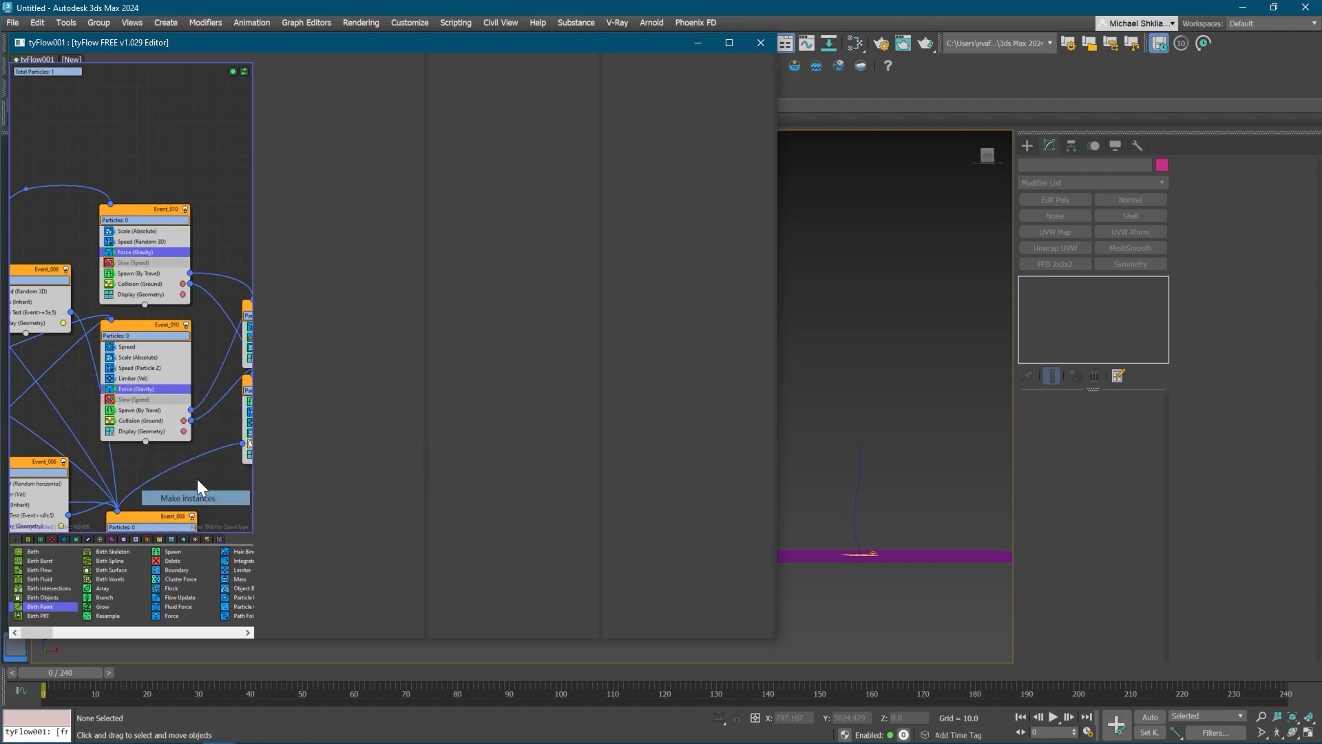
{"action": "left_click", "coordinate": [163, 253]}
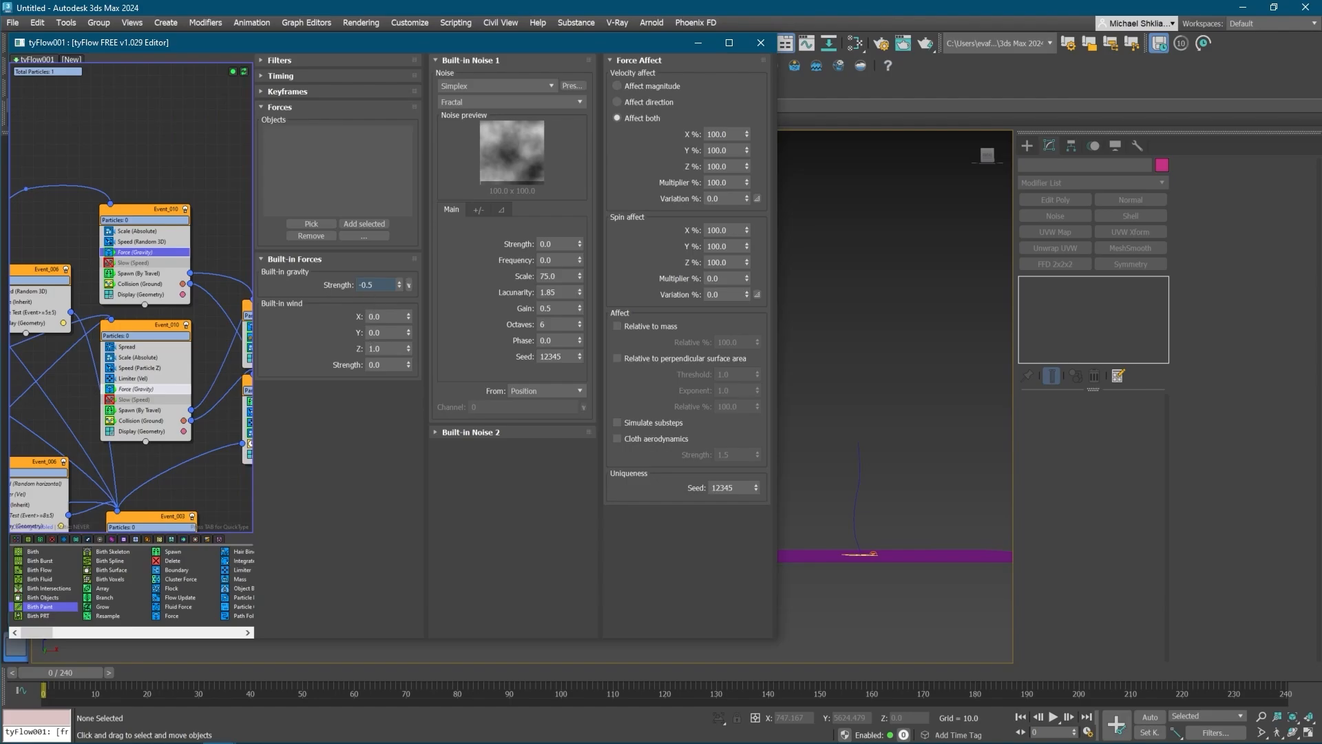
- Set the instanced gravity strength to -1.0 and preview the cap debris at frame 46
{"action": "left_click", "coordinate": [153, 242]}
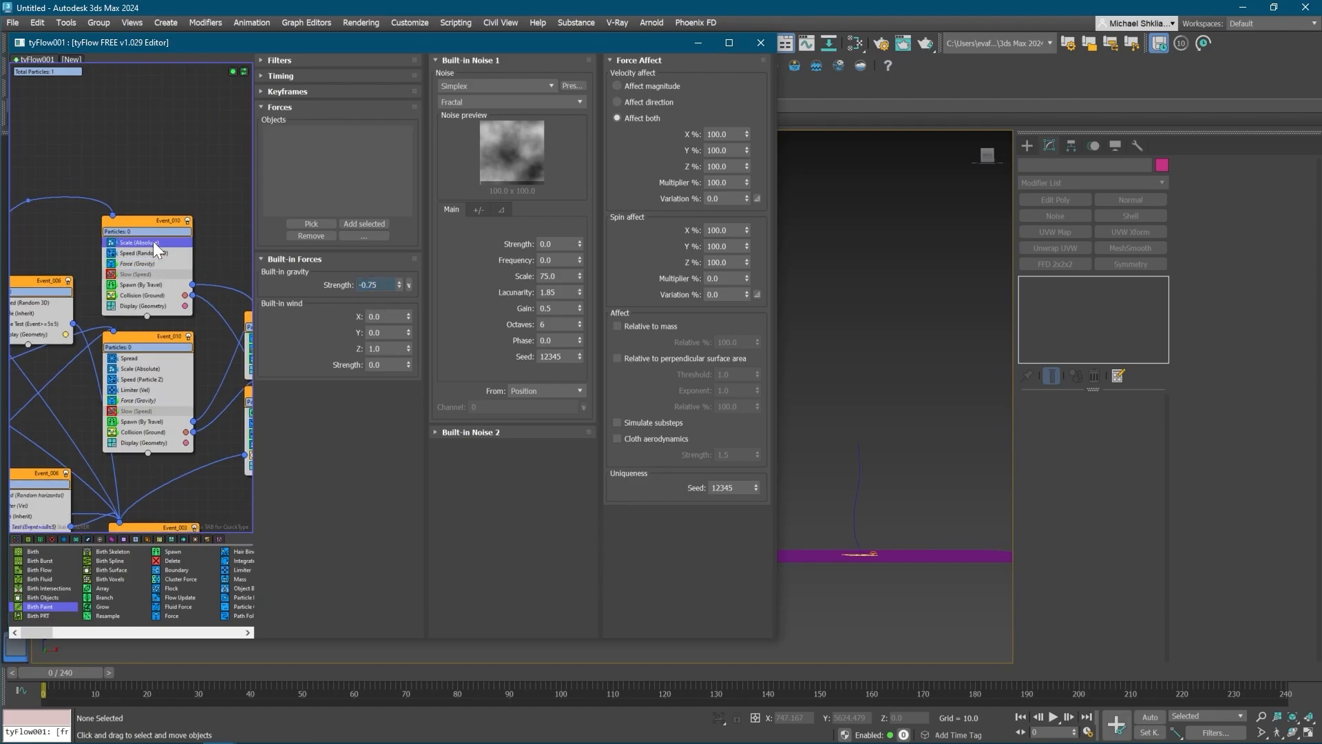
{"action": "left_click", "coordinate": [224, 234]}
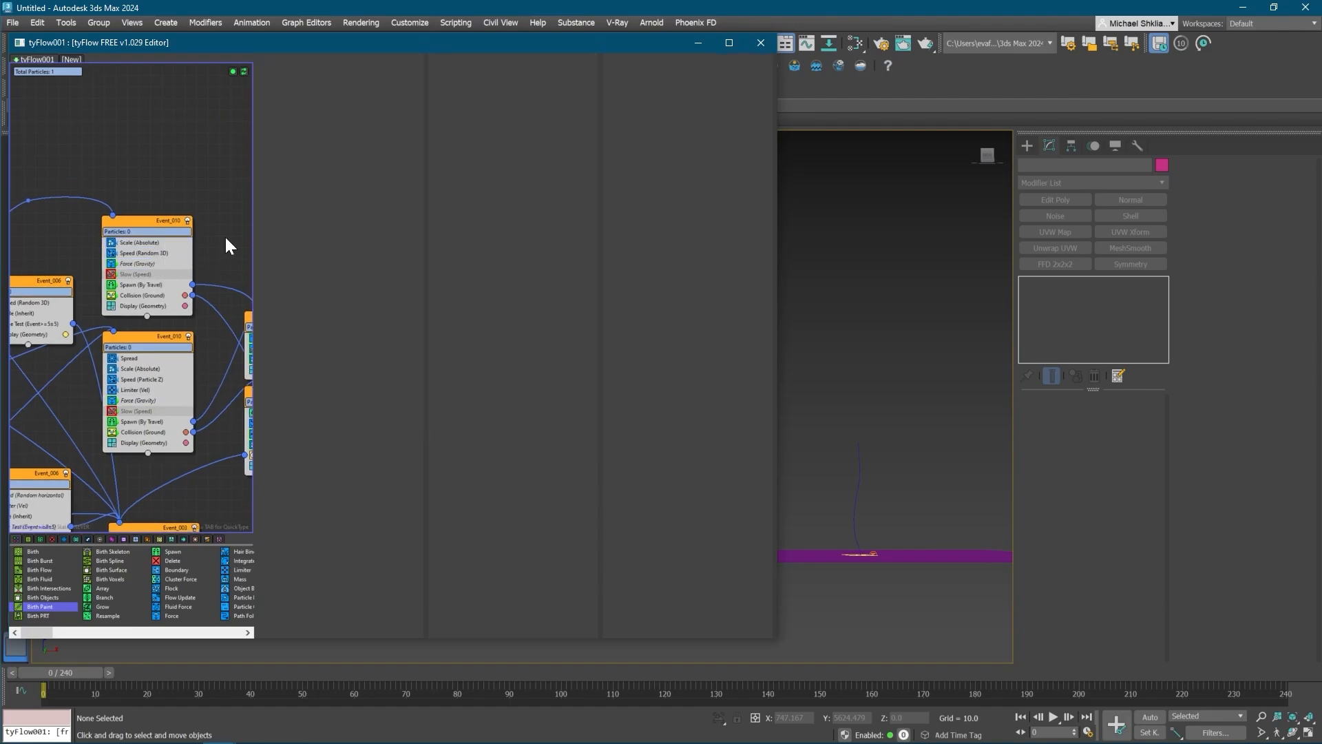
{"action": "left_click", "coordinate": [142, 253]}
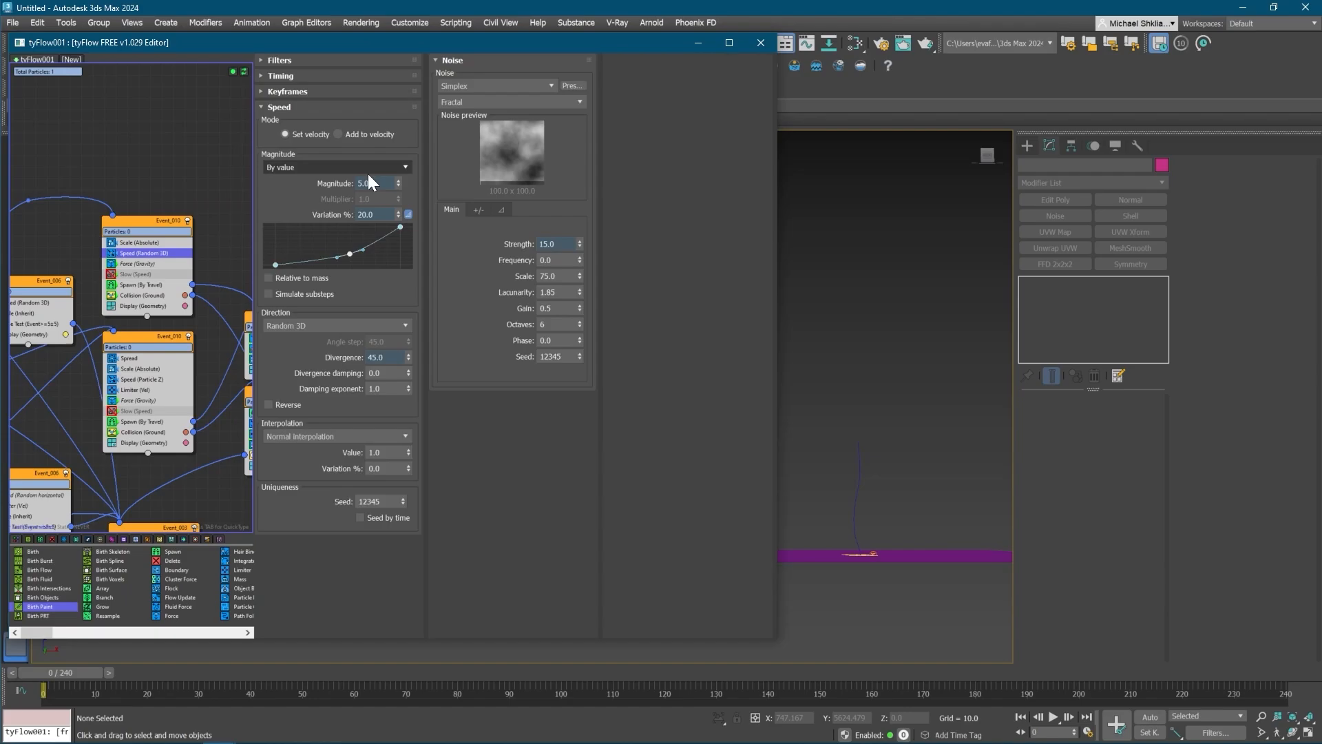
{"action": "left_click", "coordinate": [143, 261]}
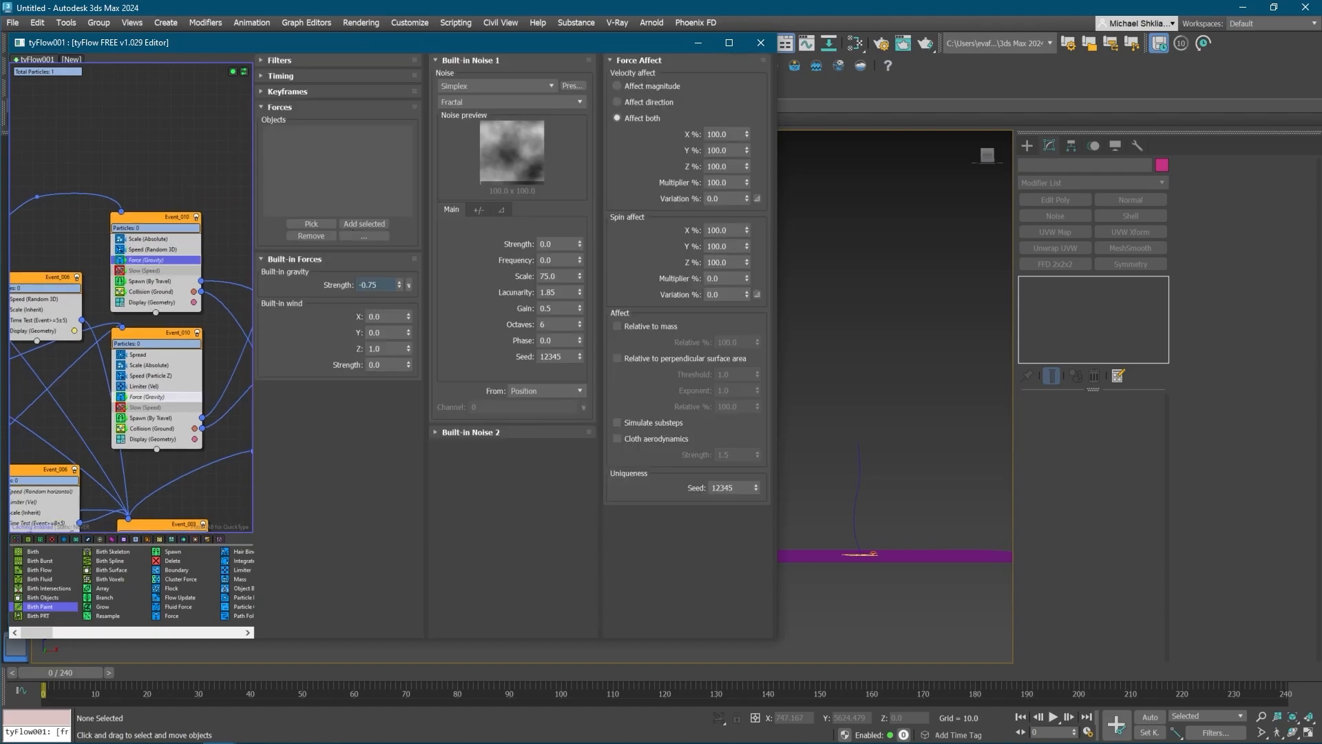
{"action": "left_click_drag", "start_coordinate": [399, 285], "coordinate": [399, 288]}
{"action": "left_click", "coordinate": [45, 673]}
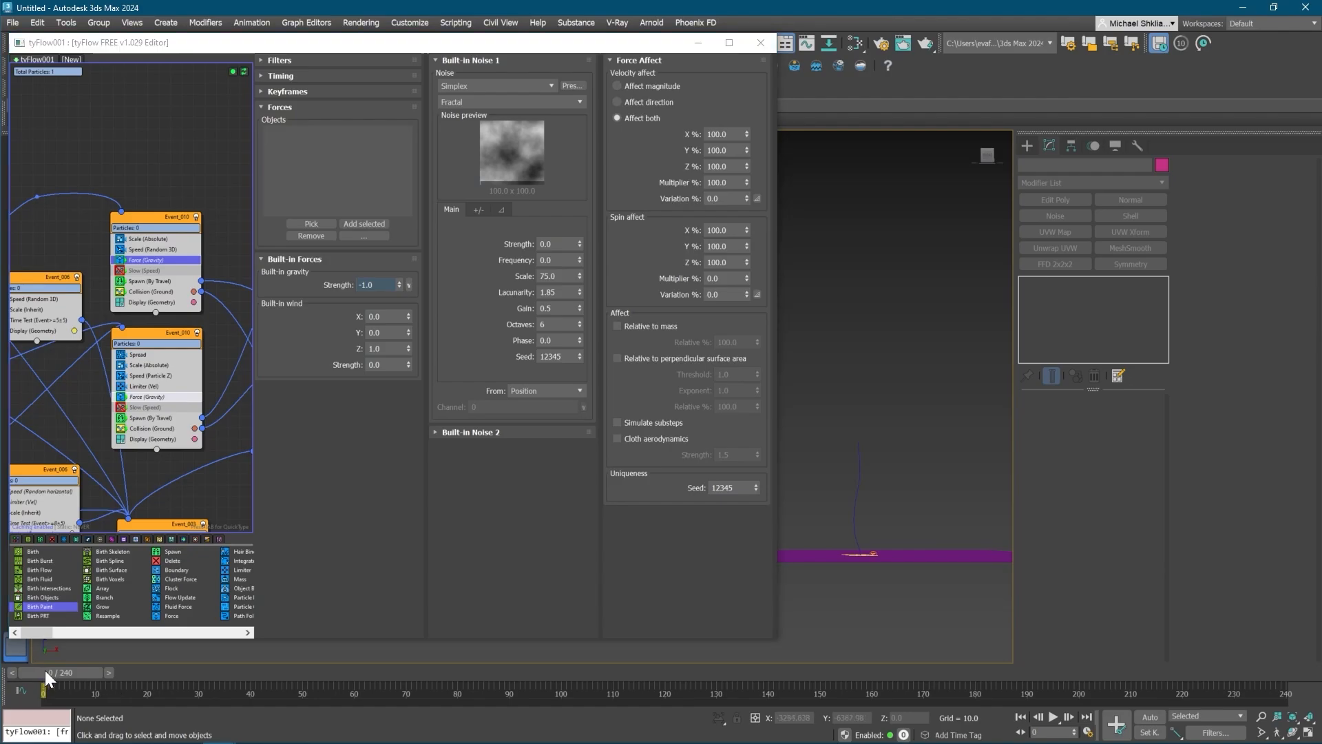
{"action": "left_click_drag", "start_coordinate": [44, 671], "coordinate": [281, 672]}
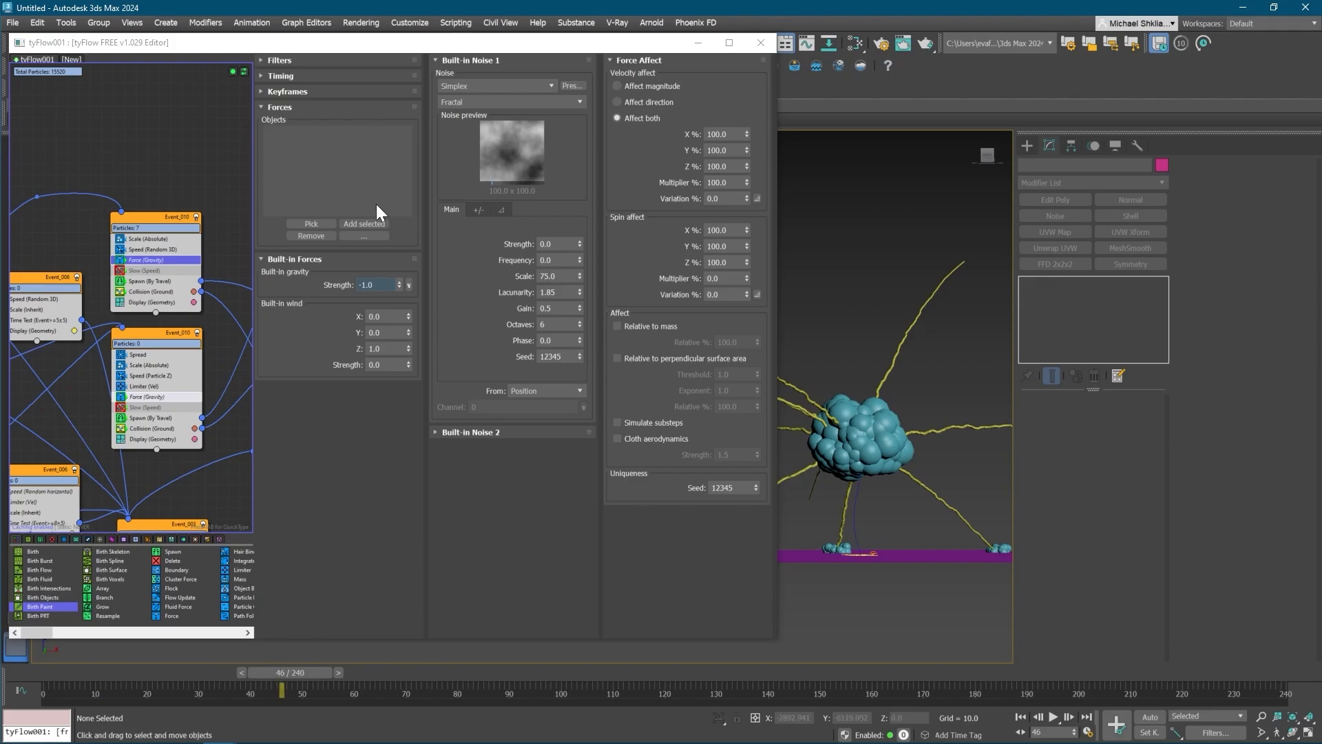
- Set the upper Event_010 Speed magnitude to 7 and play the simulation up to frame 135 to inspect the trails
{"action": "left_click", "coordinate": [153, 252]}
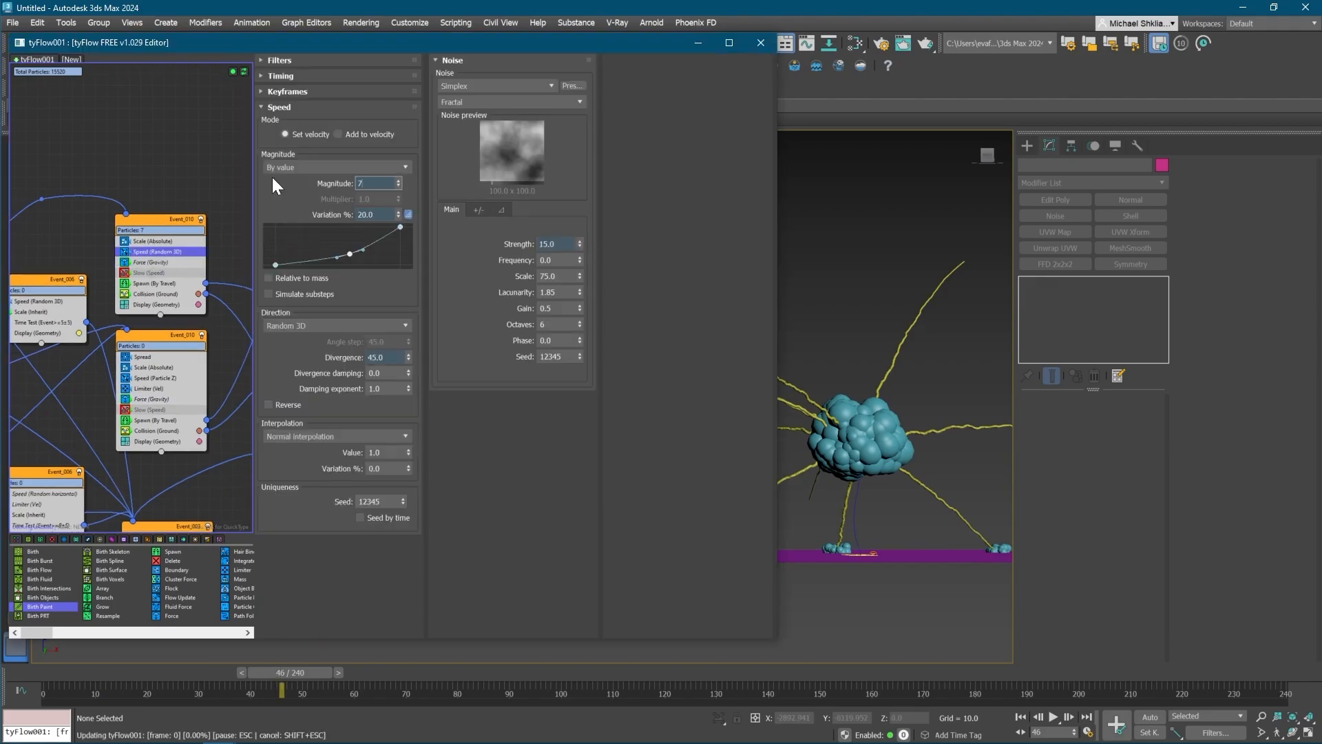
{"action": "type", "text": "7"}
{"action": "key", "text": "Return"}
{"action": "left_click", "coordinate": [800, 531]}
{"action": "key", "text": "/"}
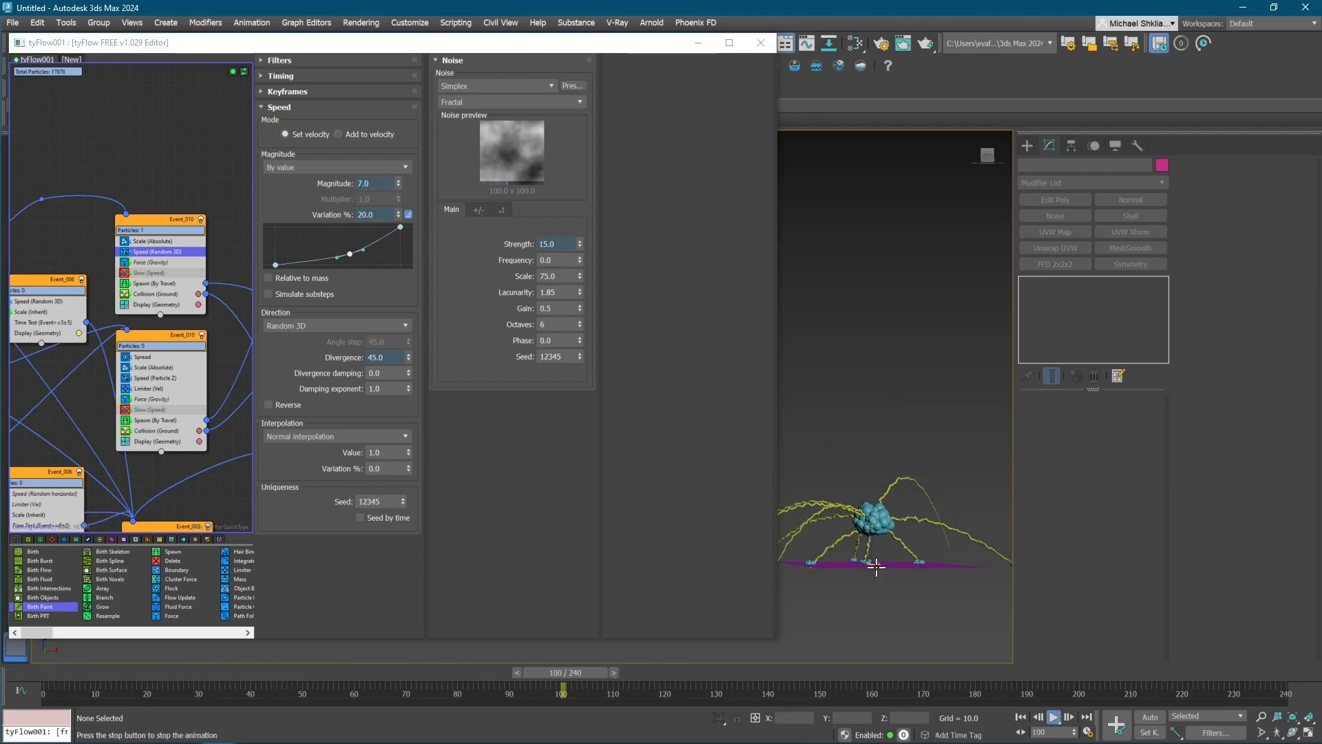
{"action": "key", "text": "/"}
{"action": "scroll", "coordinate": [873, 551], "scroll_direction": "up", "scroll_amount": 6}
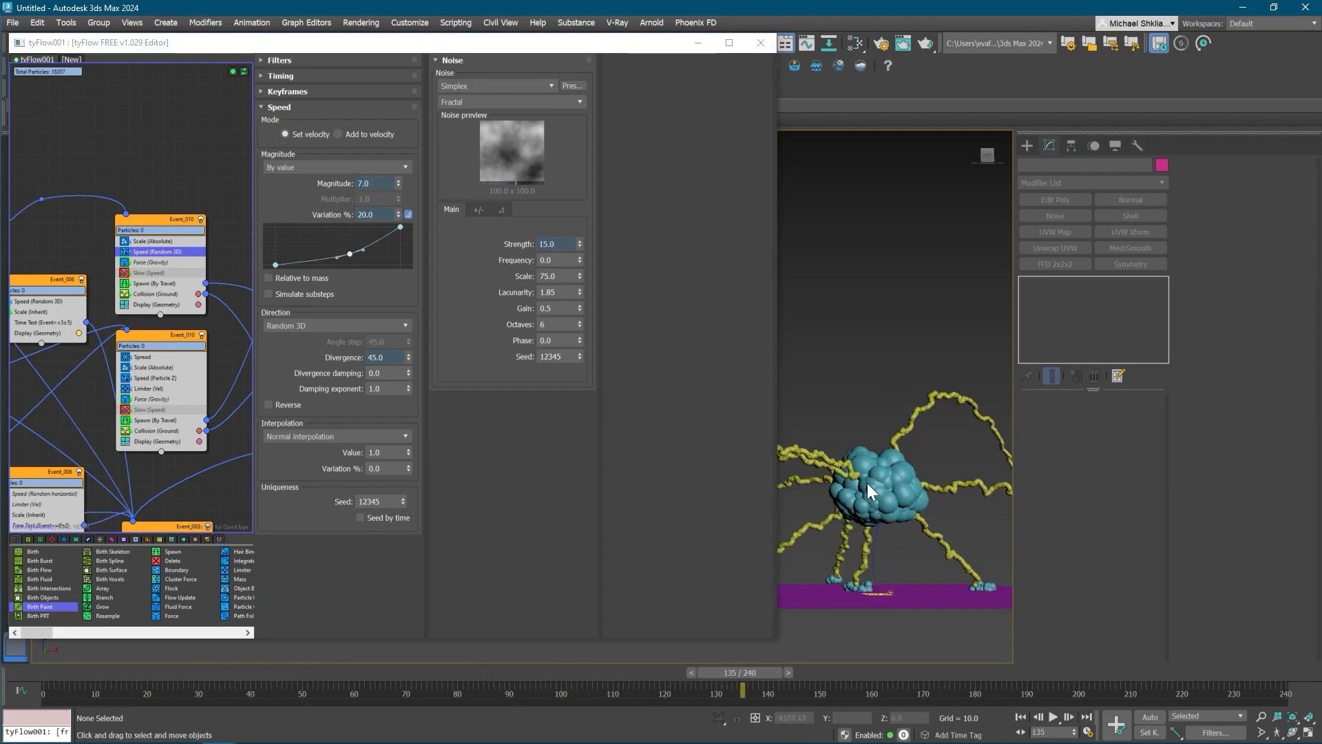
- Set the X, Y and Z scale values of Event_011's Scale operator to 750% and return to frame 0
{"action": "middle_click_drag", "start_coordinate": [233, 324], "coordinate": [158, 321]}
{"action": "left_click", "coordinate": [160, 325]}
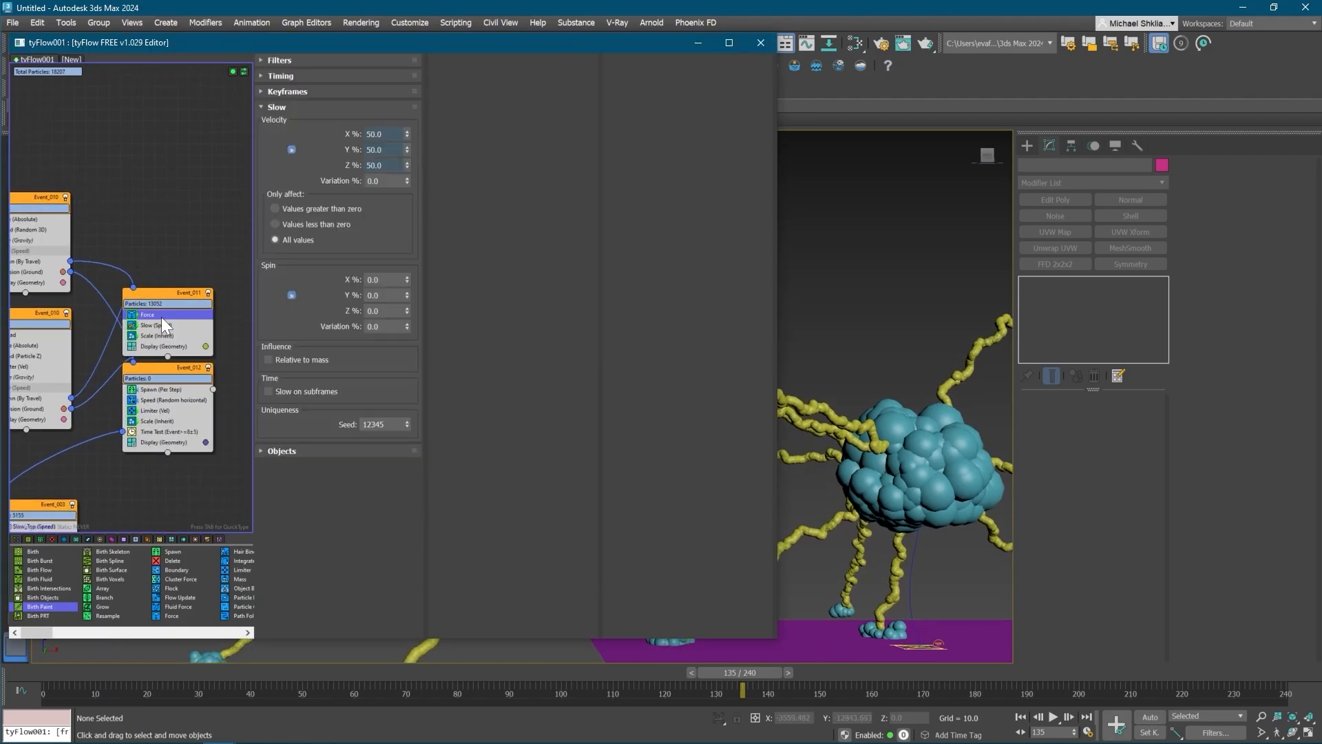
{"action": "left_click", "coordinate": [161, 315]}
{"action": "left_click", "coordinate": [160, 336]}
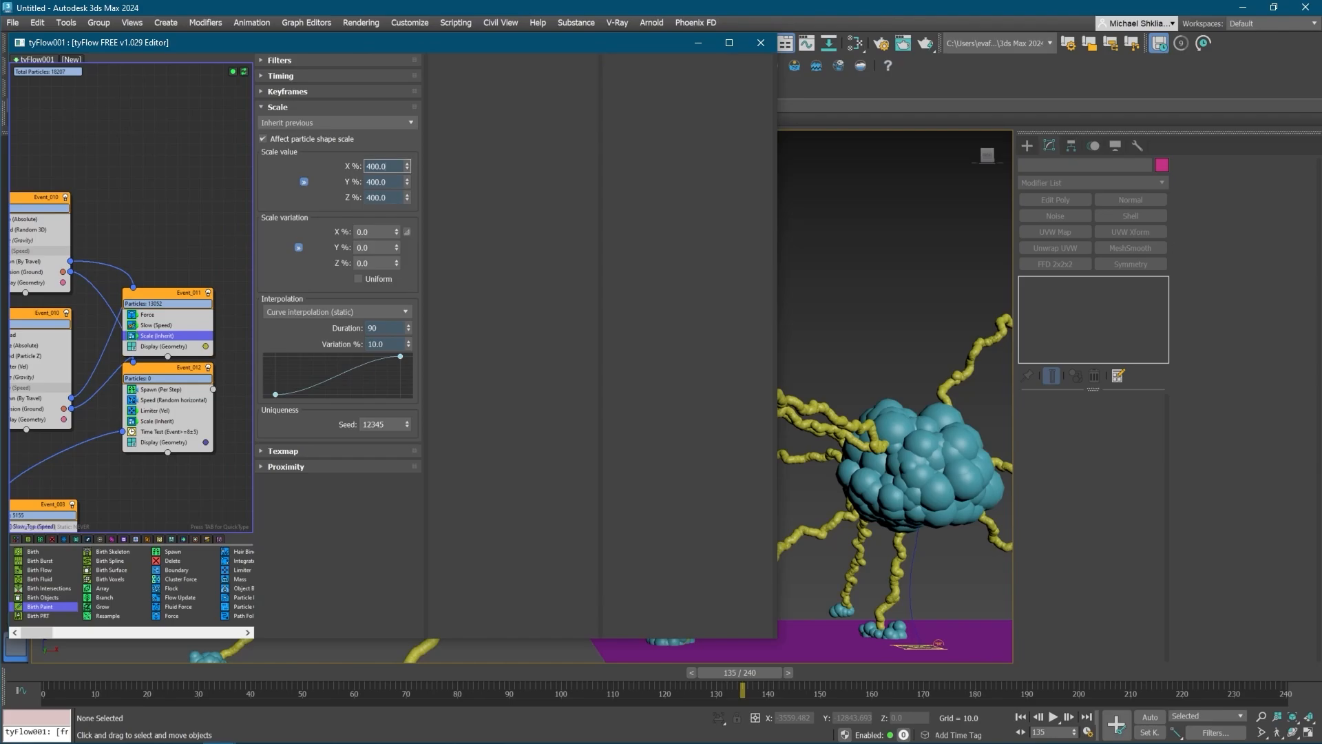
{"action": "type", "text": "750"}
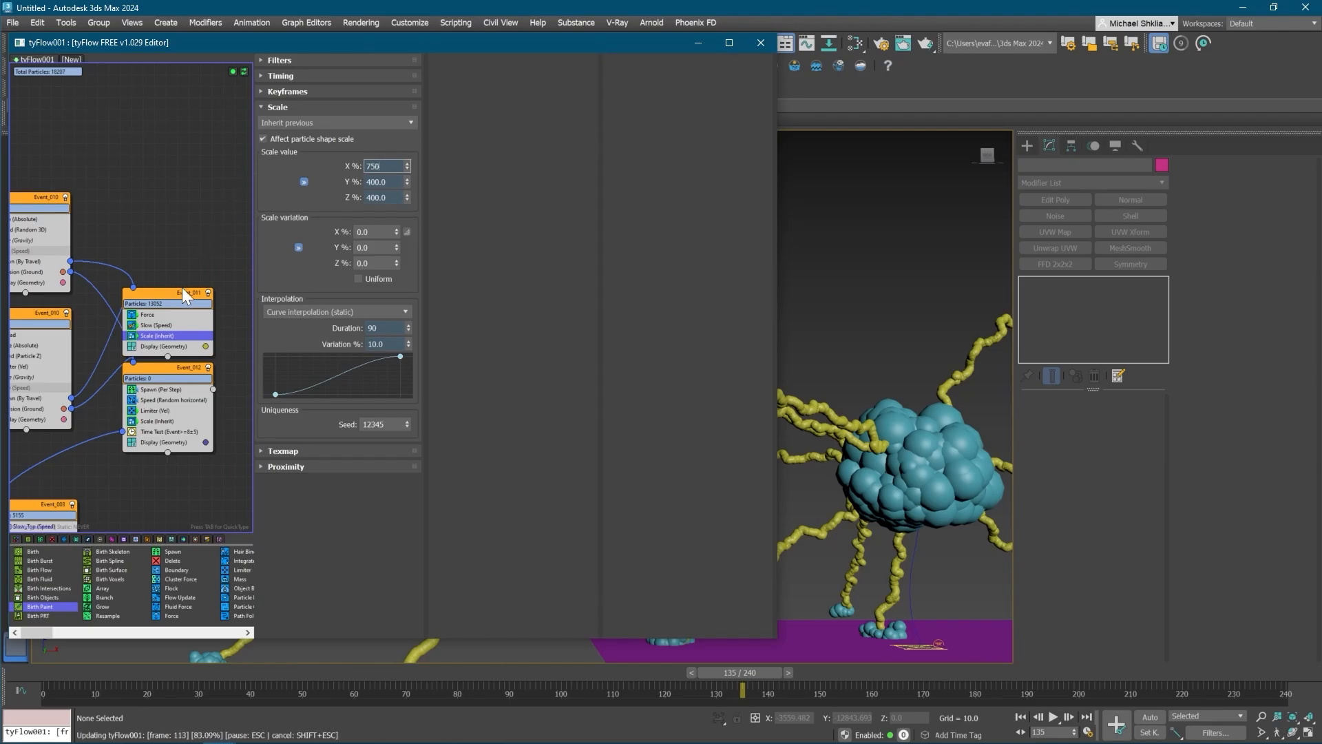
{"action": "key", "text": "Return"}
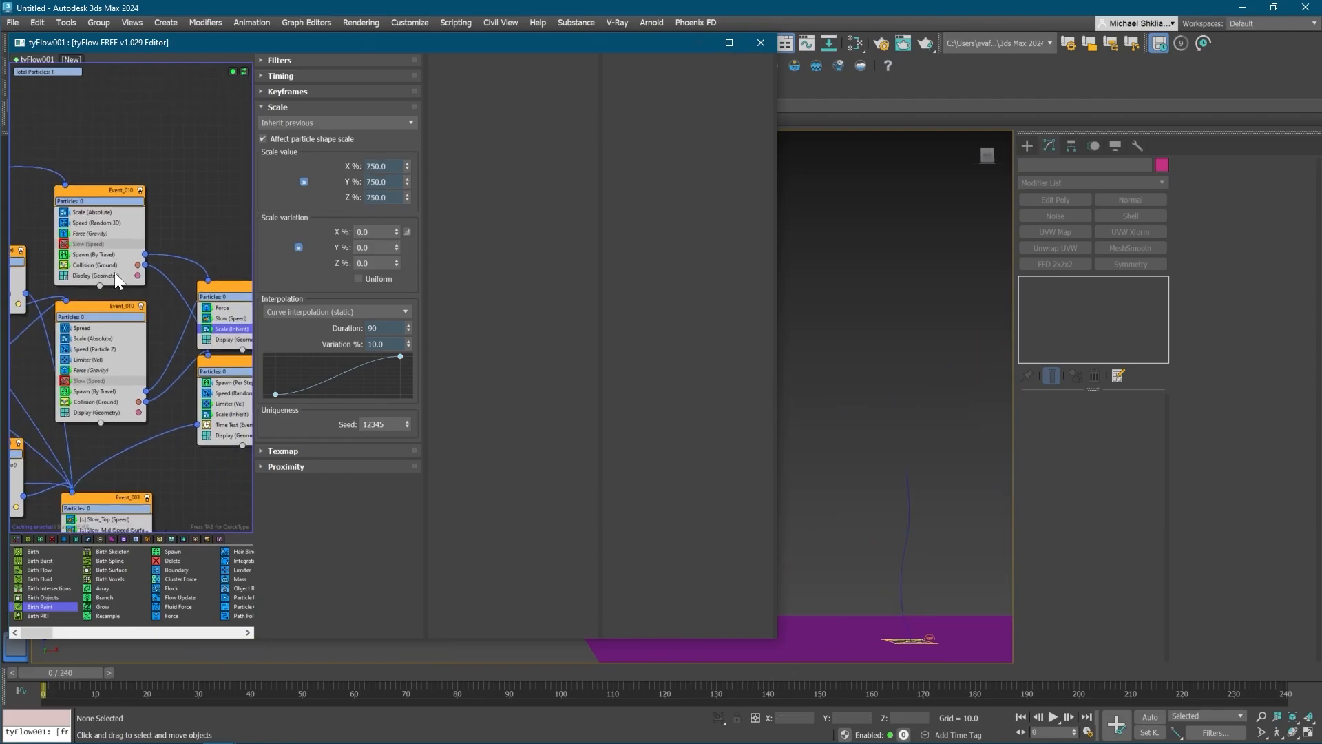
- Review the Force, Speed and Scale operators of the two Event_010 debris events
{"action": "middle_click_drag", "start_coordinate": [135, 328], "coordinate": [171, 322]}
{"action": "middle_click_drag", "start_coordinate": [76, 357], "coordinate": [14, 313]}
{"action": "middle_click_drag", "start_coordinate": [121, 319], "coordinate": [124, 323]}
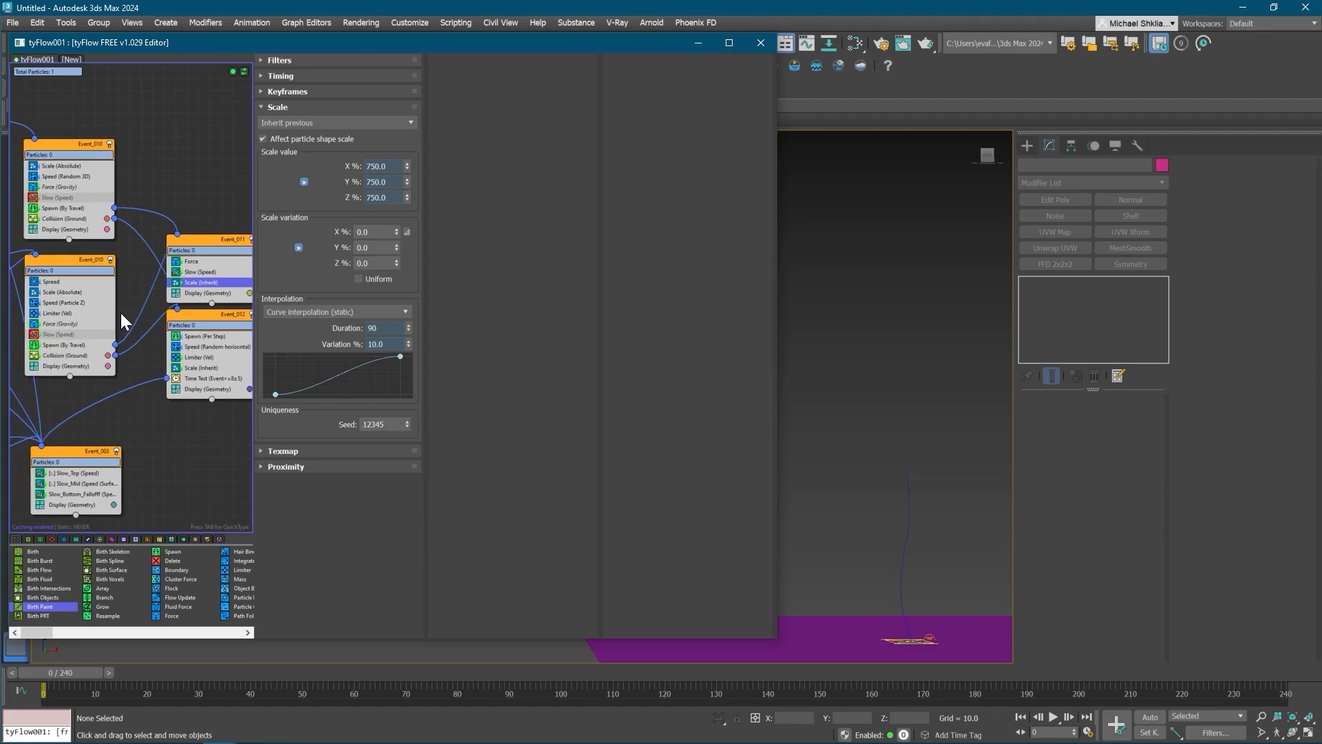
{"action": "left_click", "coordinate": [78, 270]}
{"action": "left_click", "coordinate": [89, 158]}
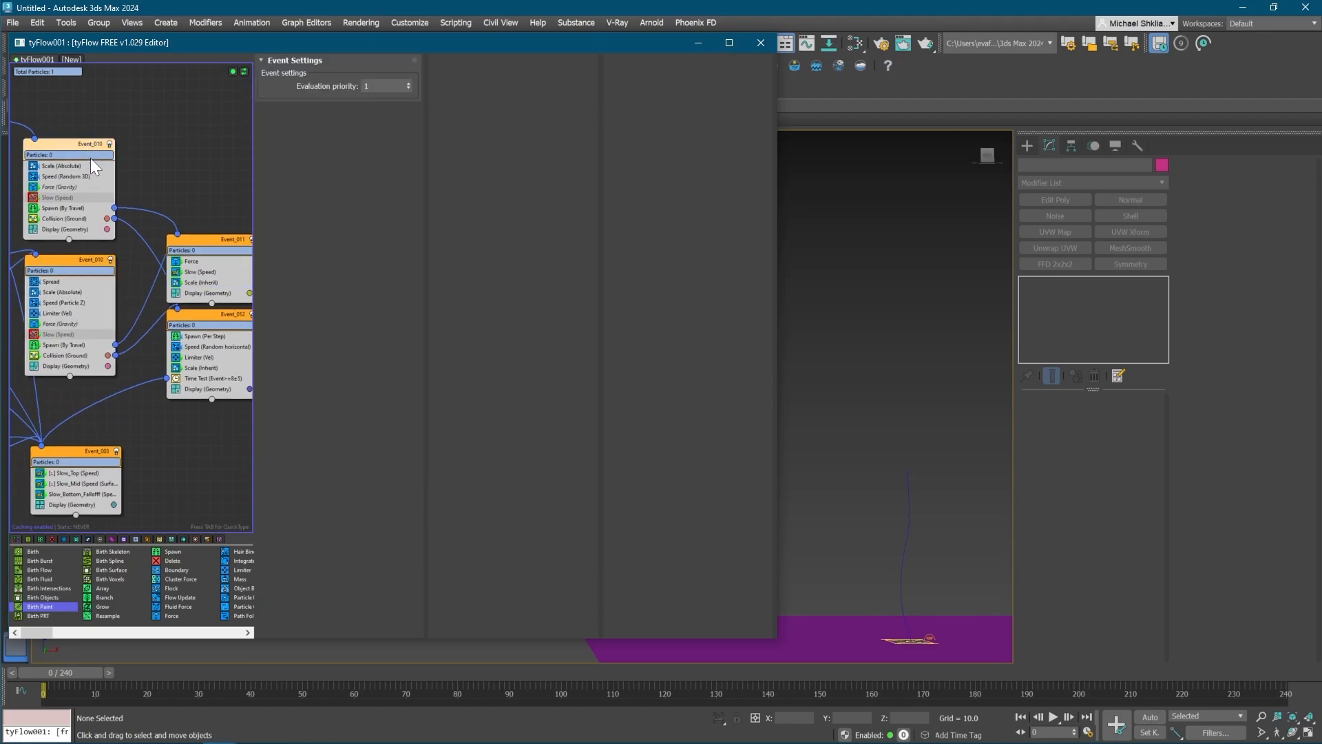
{"action": "middle_click_drag", "start_coordinate": [193, 273], "coordinate": [197, 290]}
{"action": "left_click", "coordinate": [207, 233]}
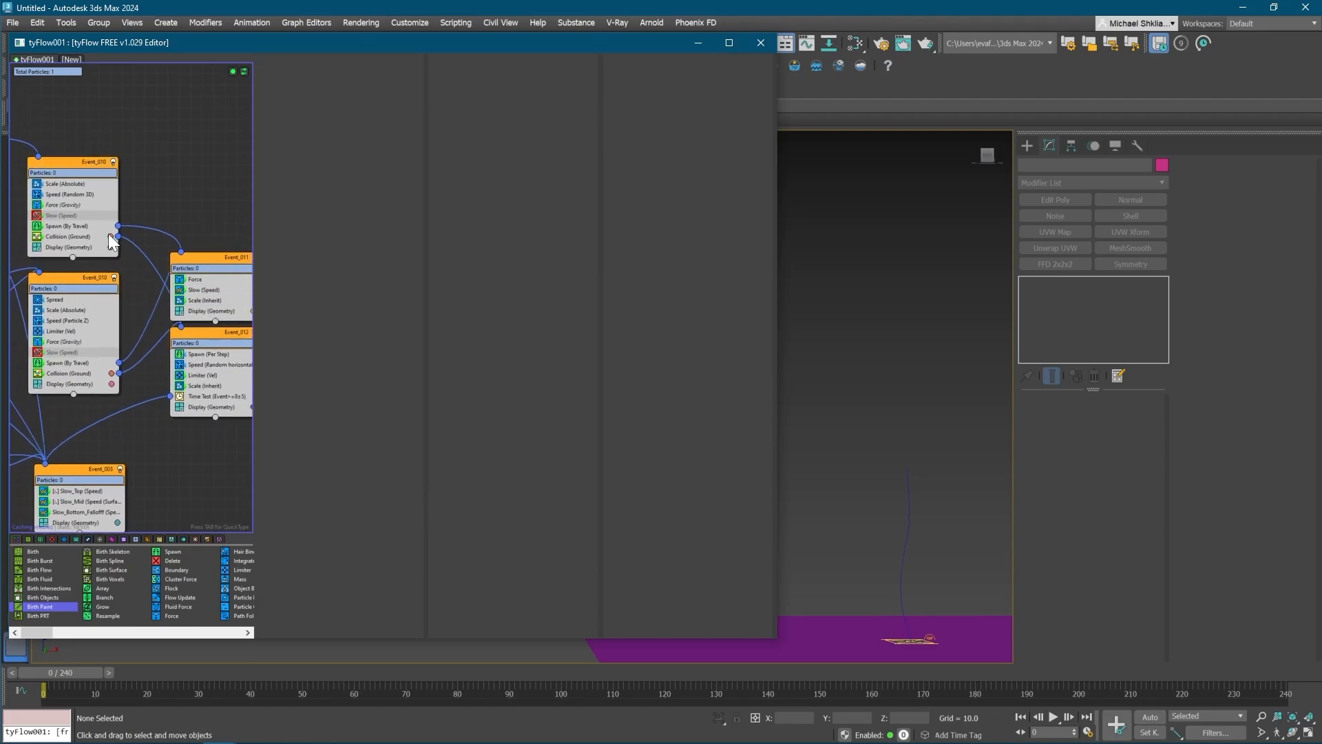
{"action": "middle_click_drag", "start_coordinate": [20, 239], "coordinate": [135, 220]}
{"action": "left_click", "coordinate": [145, 218]}
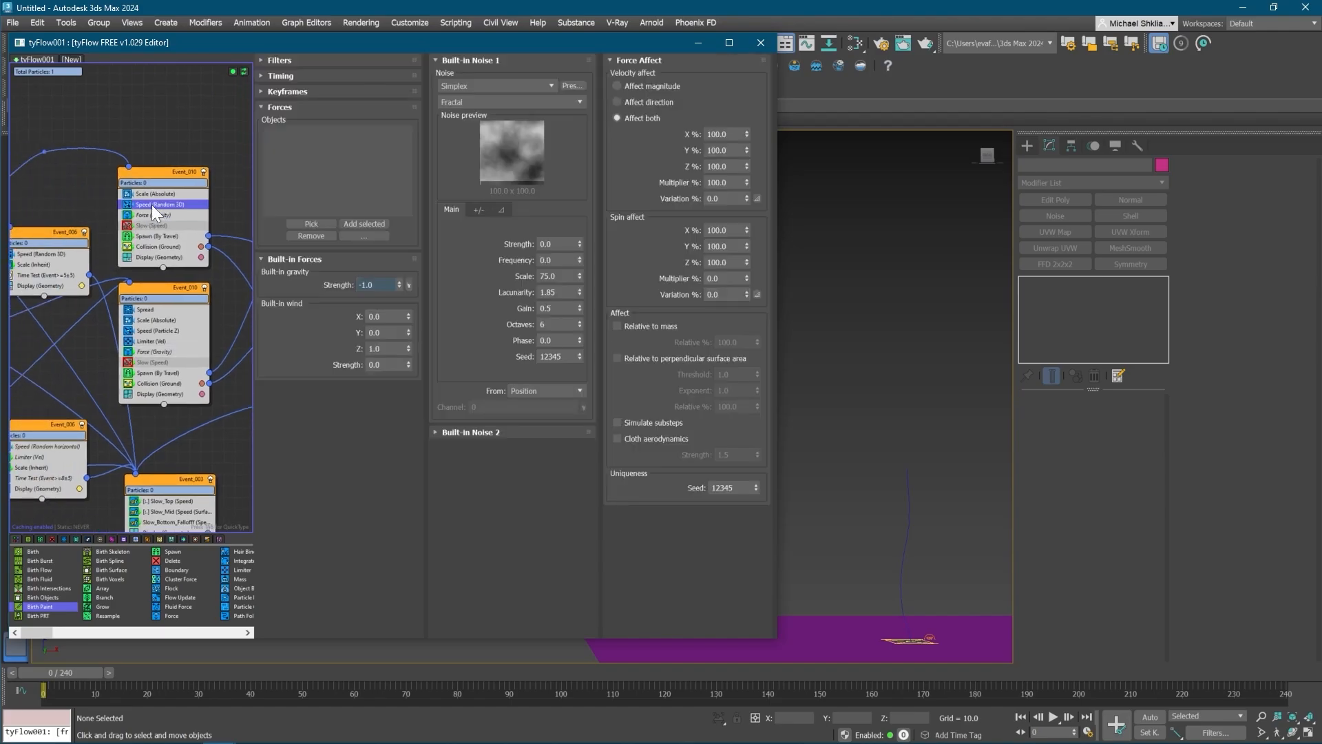
{"action": "left_click", "coordinate": [151, 204]}
{"action": "middle_click_drag", "start_coordinate": [88, 265], "coordinate": [141, 264]}
{"action": "left_click", "coordinate": [221, 193]}
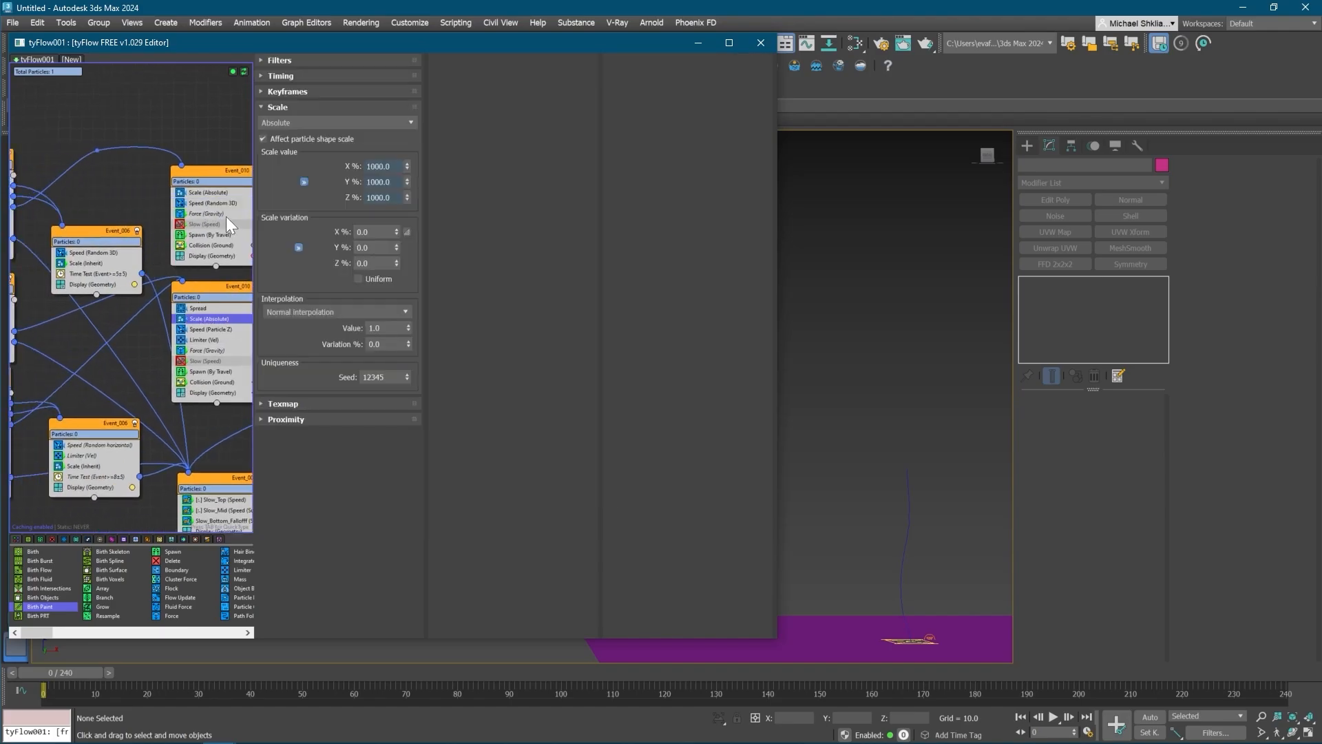
- Reshape the static interpolation curve of the Scale operator in Event_011 by adjusting the handle of its end point
{"action": "middle_click_drag", "start_coordinate": [113, 280], "coordinate": [39, 272]}
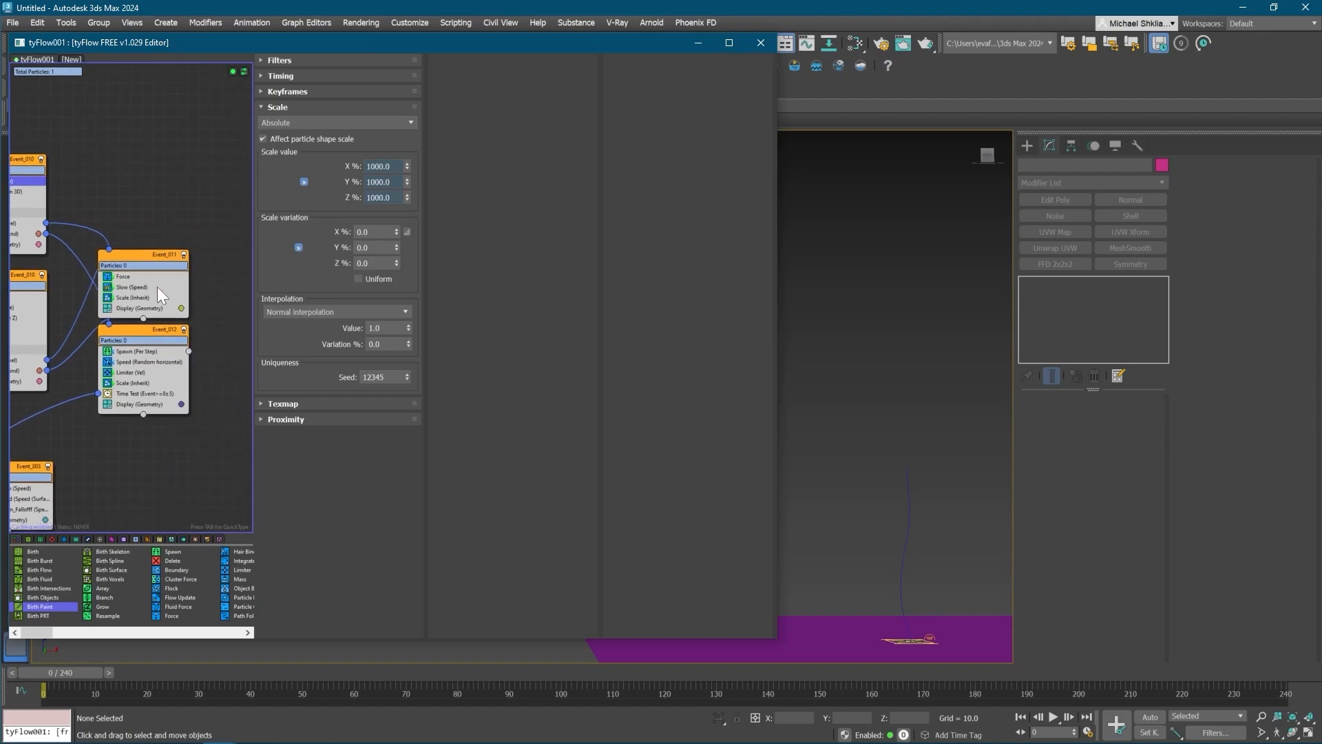
{"action": "left_click", "coordinate": [137, 298]}
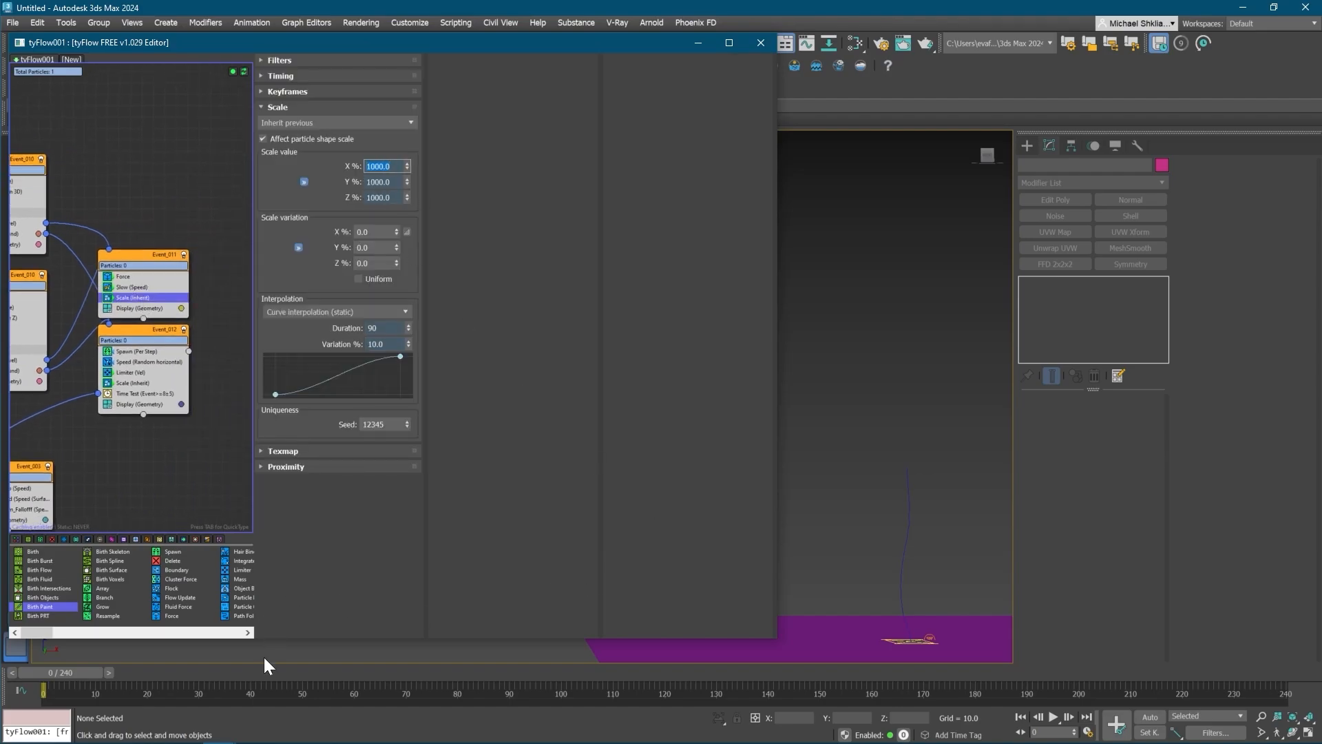
{"action": "left_click_drag", "start_coordinate": [279, 672], "coordinate": [517, 644]}
{"action": "right_click", "coordinate": [354, 379]}
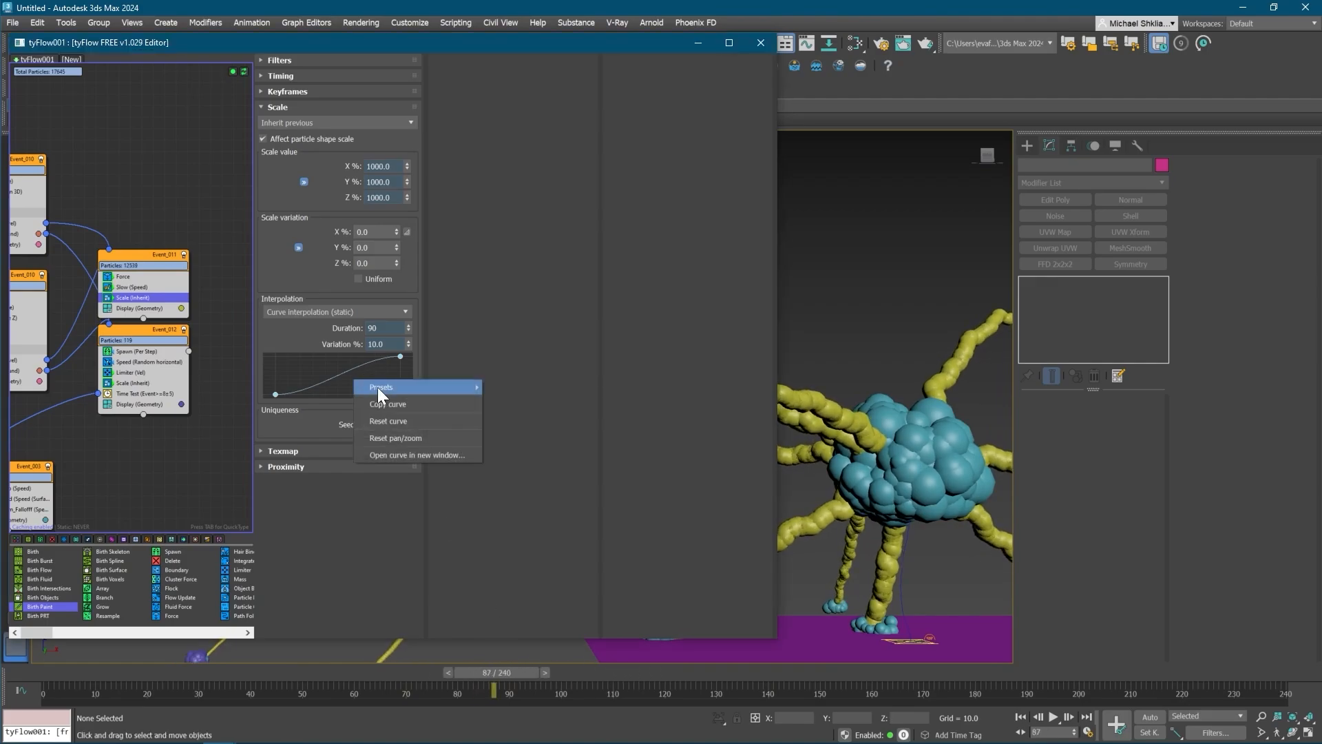
{"action": "mouse_move", "coordinate": [395, 387]}
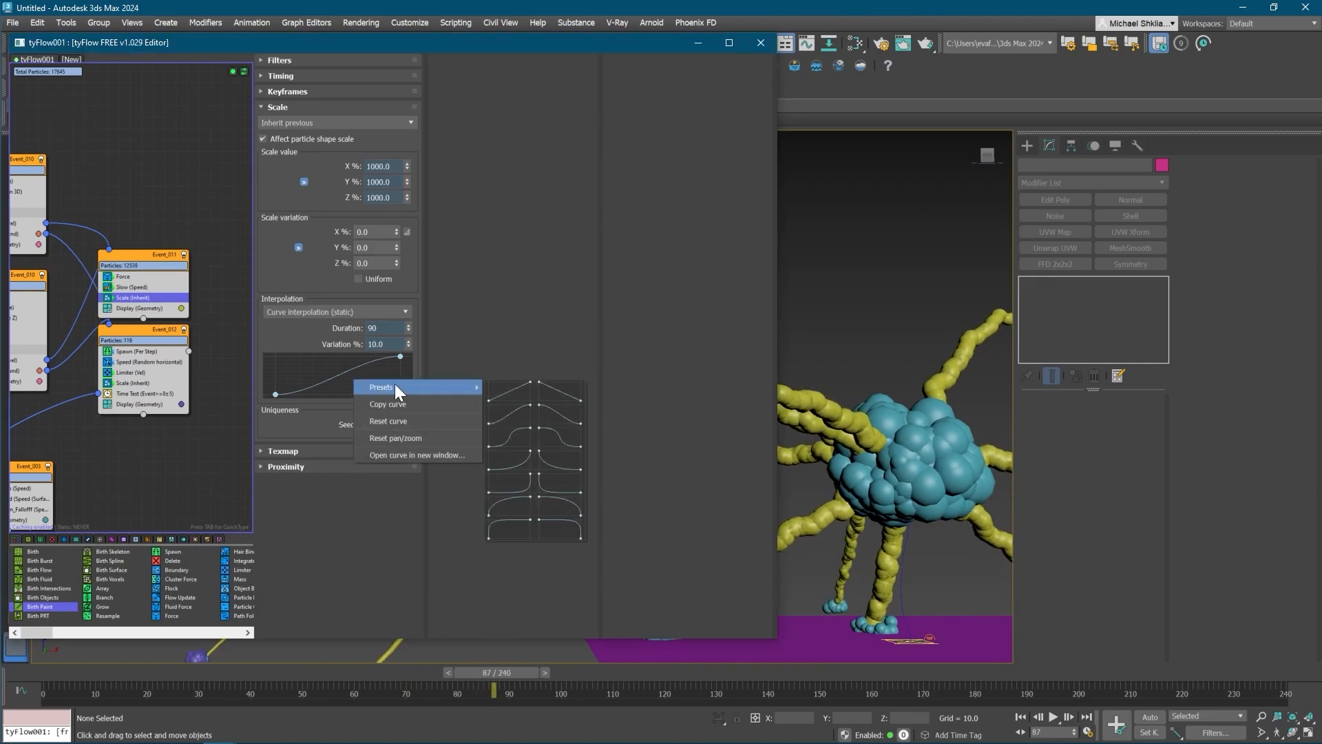
{"action": "left_click", "coordinate": [332, 362]}
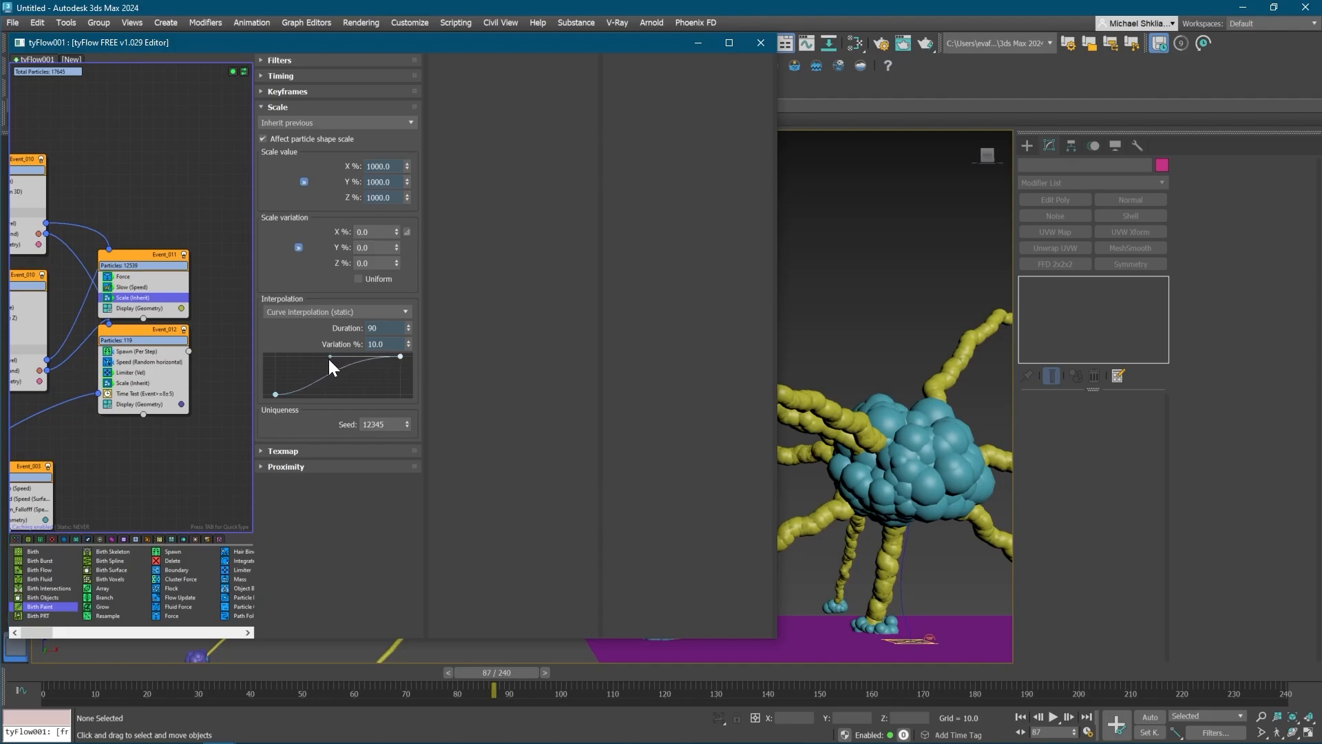
{"action": "left_click_drag", "start_coordinate": [329, 358], "coordinate": [326, 357]}
- Set the Scale interpolation duration to 150 and play the simulation from the start to check the growth
{"action": "double_click", "coordinate": [385, 328]}
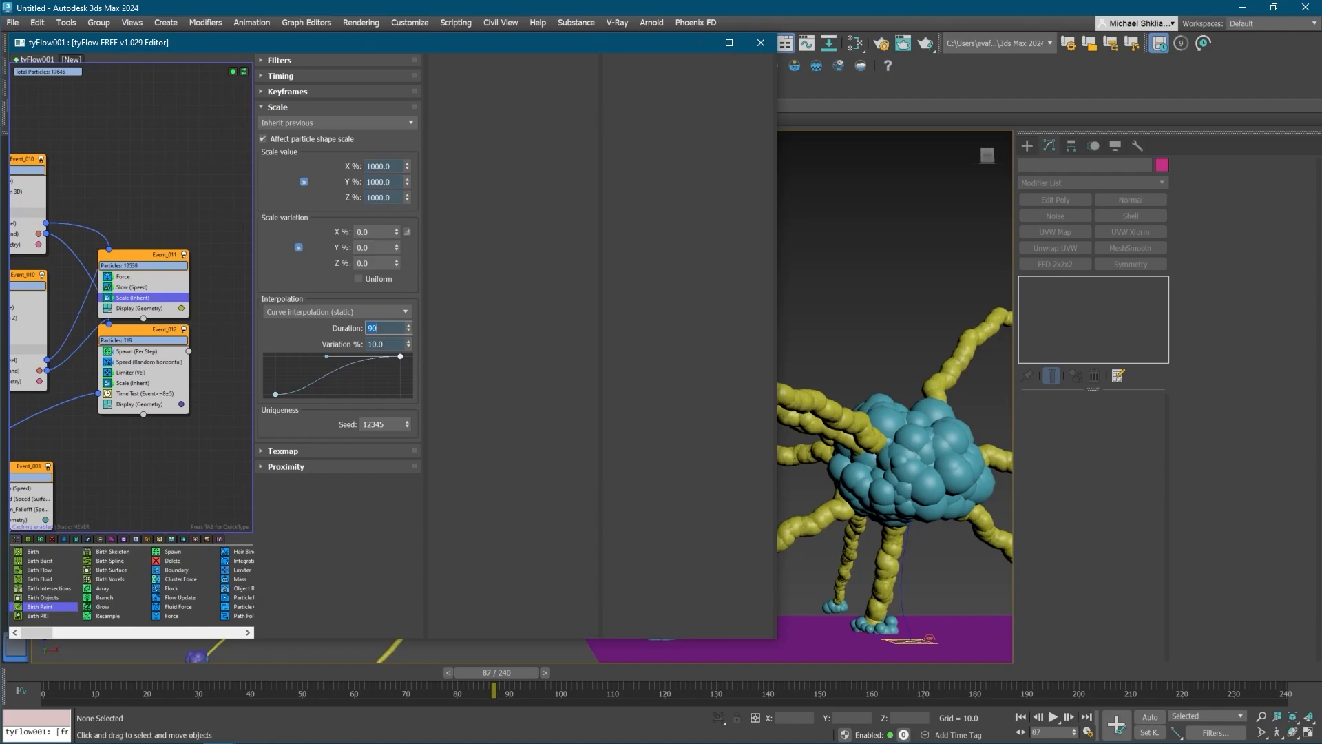
{"action": "type", "text": "150"}
{"action": "key", "text": "Return"}
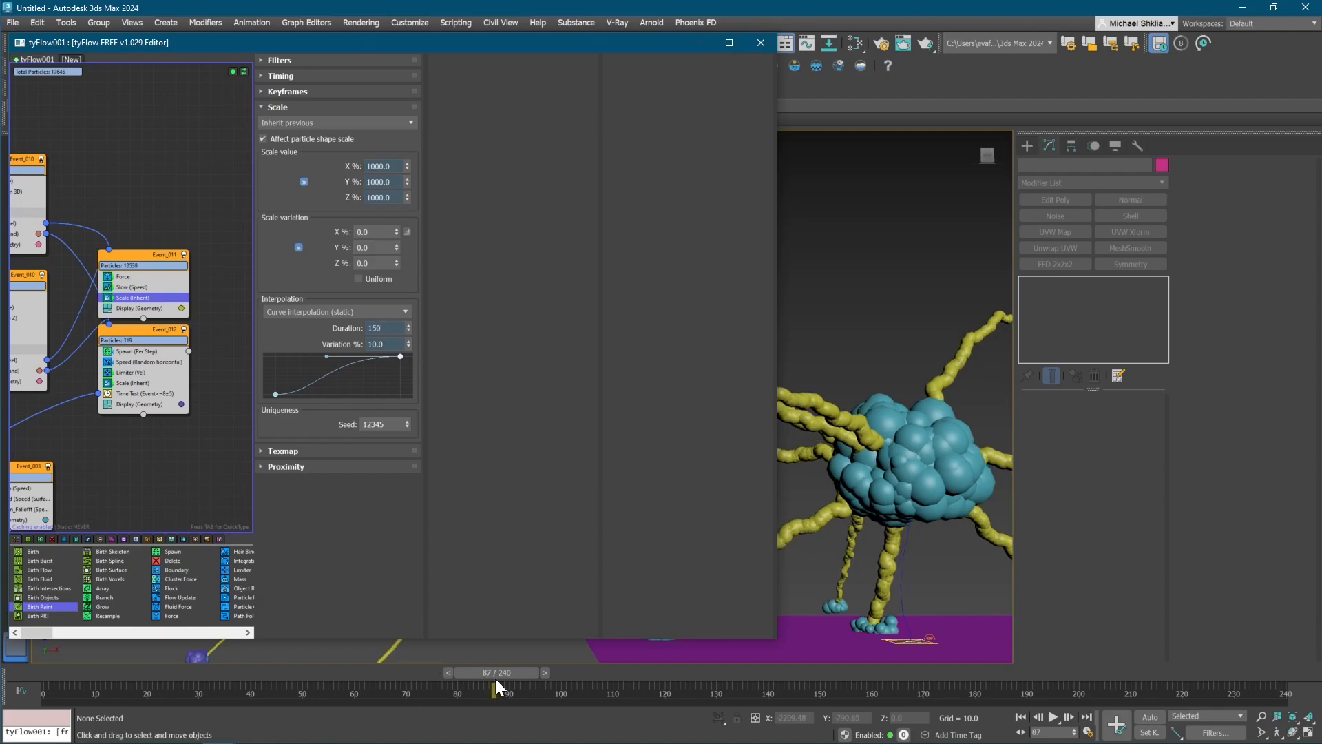
{"action": "left_click_drag", "start_coordinate": [496, 677], "coordinate": [168, 662]}
{"action": "left_click_drag", "start_coordinate": [511, 674], "coordinate": [1295, 665]}
{"action": "key", "text": "Home"}
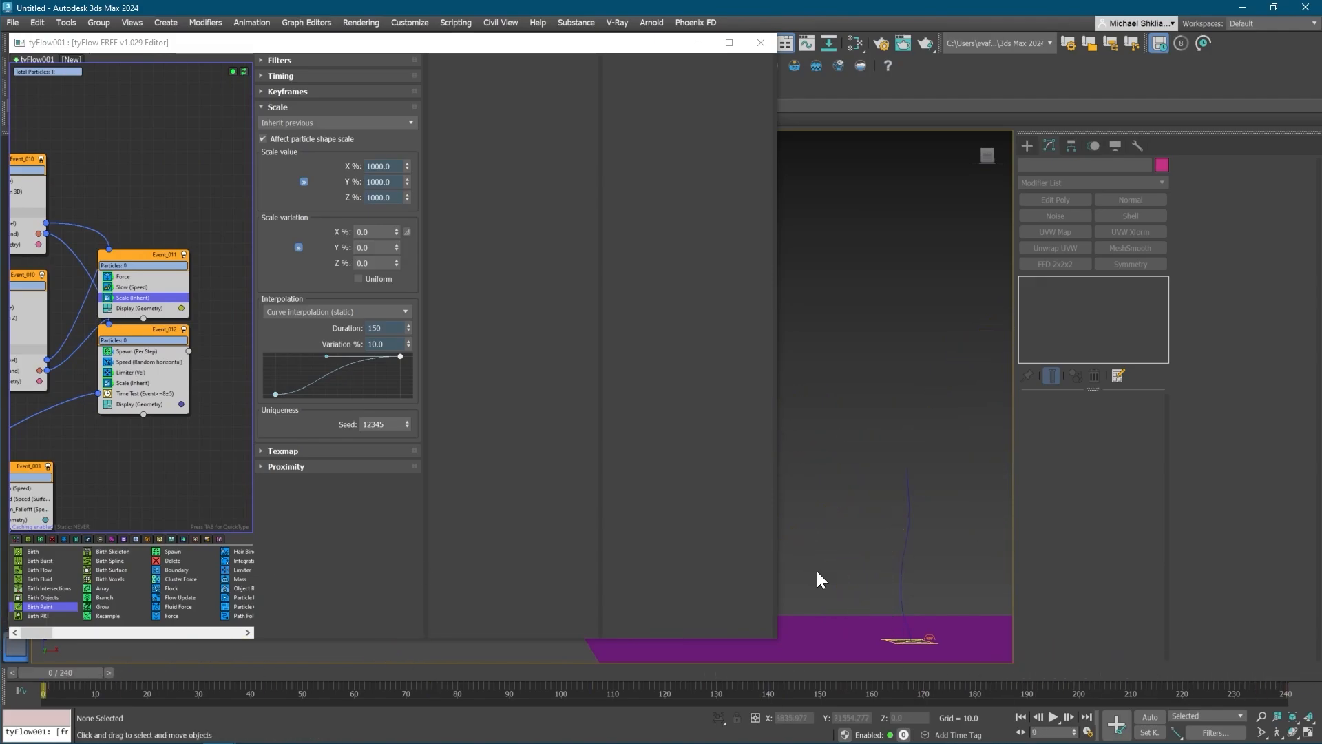
{"action": "key", "text": "/"}
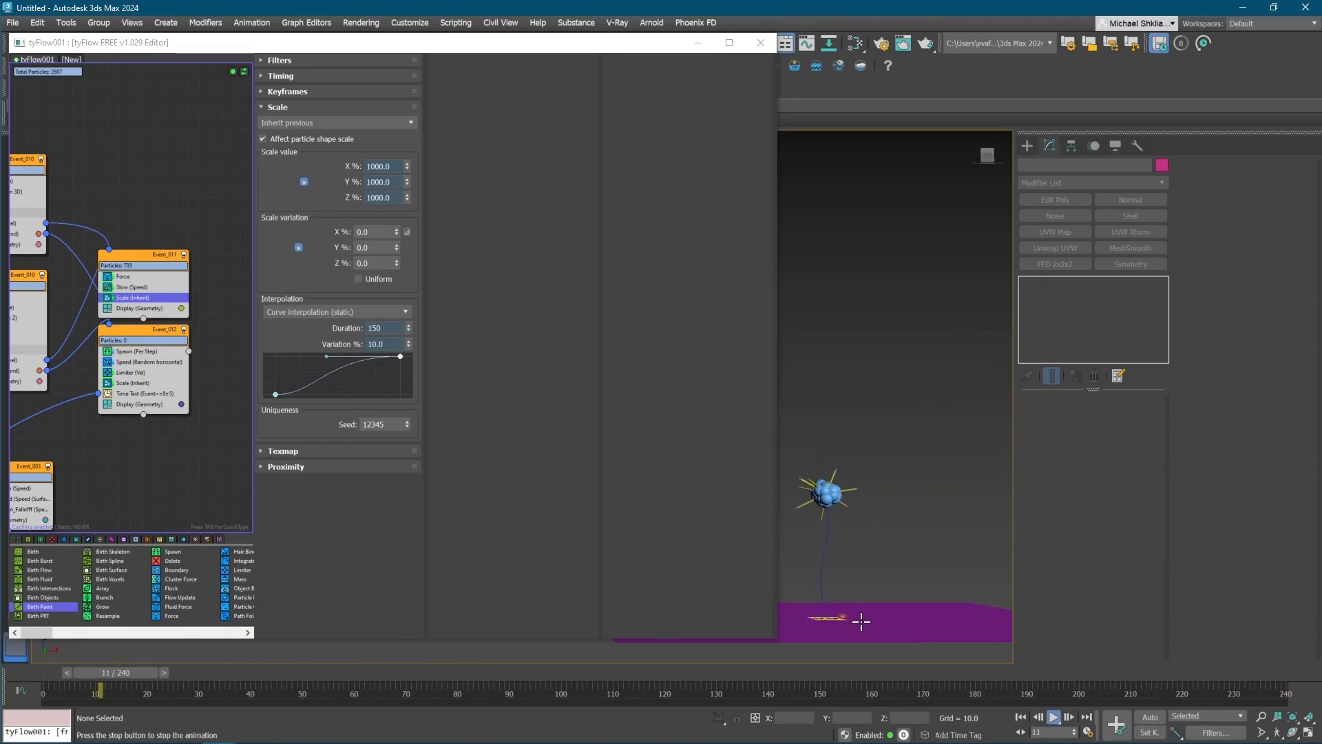
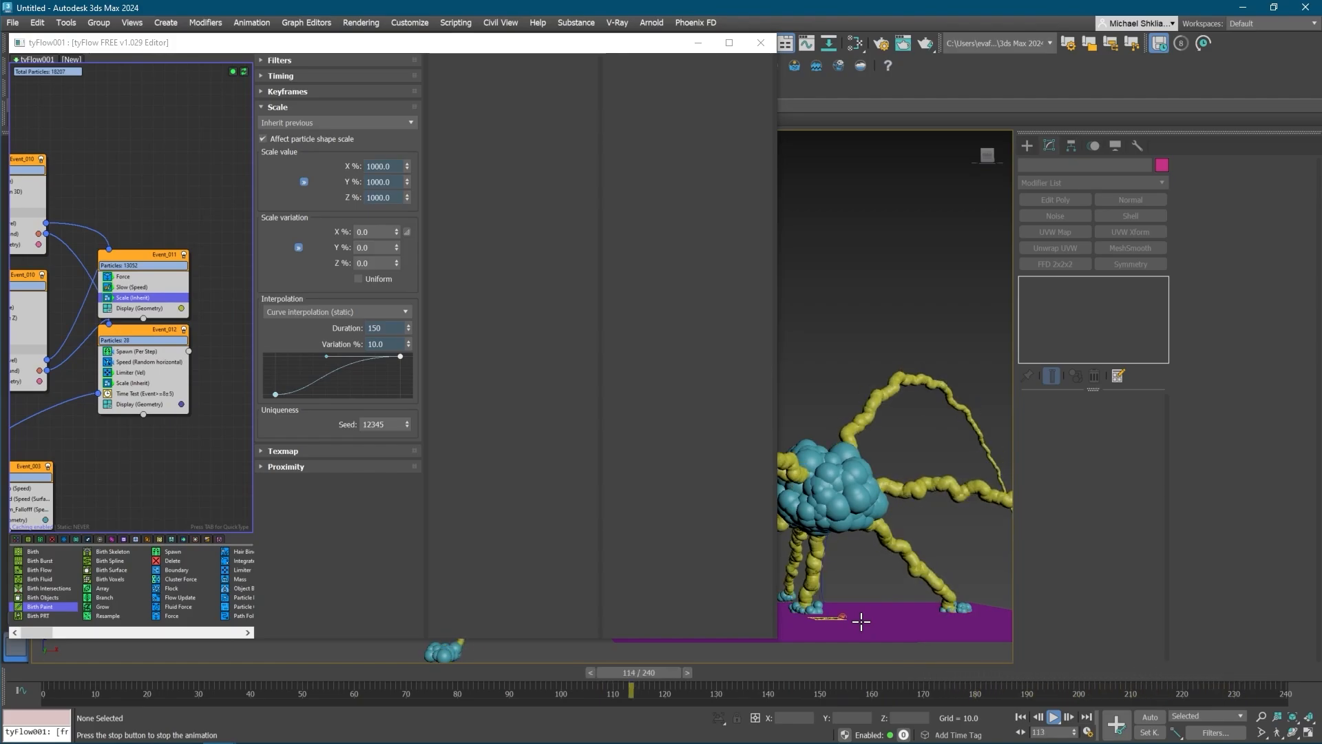
{"action": "key", "text": "Home"}
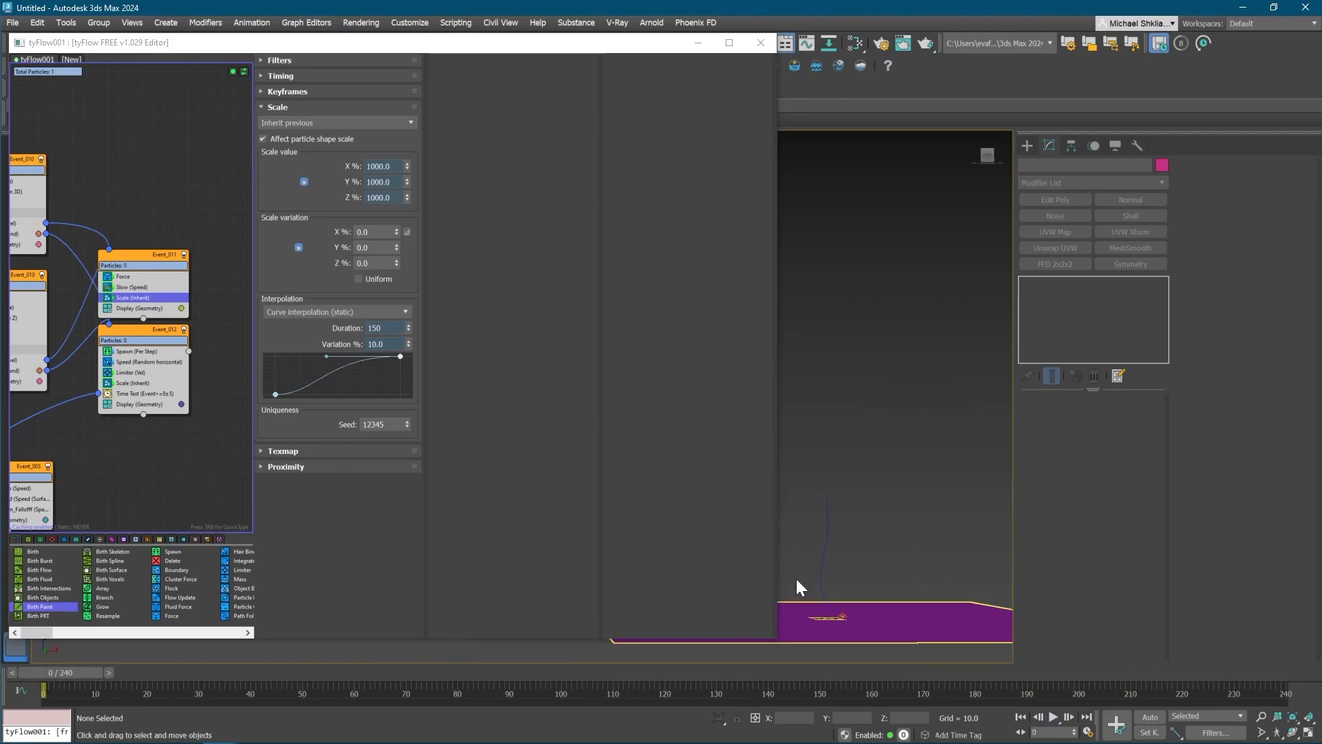
- Add a Force operator to Event_011 and shift the event slightly upward, clear of Event_012
{"action": "middle_click_drag", "start_coordinate": [129, 290], "coordinate": [142, 314]}
{"action": "key", "text": "Tab"}
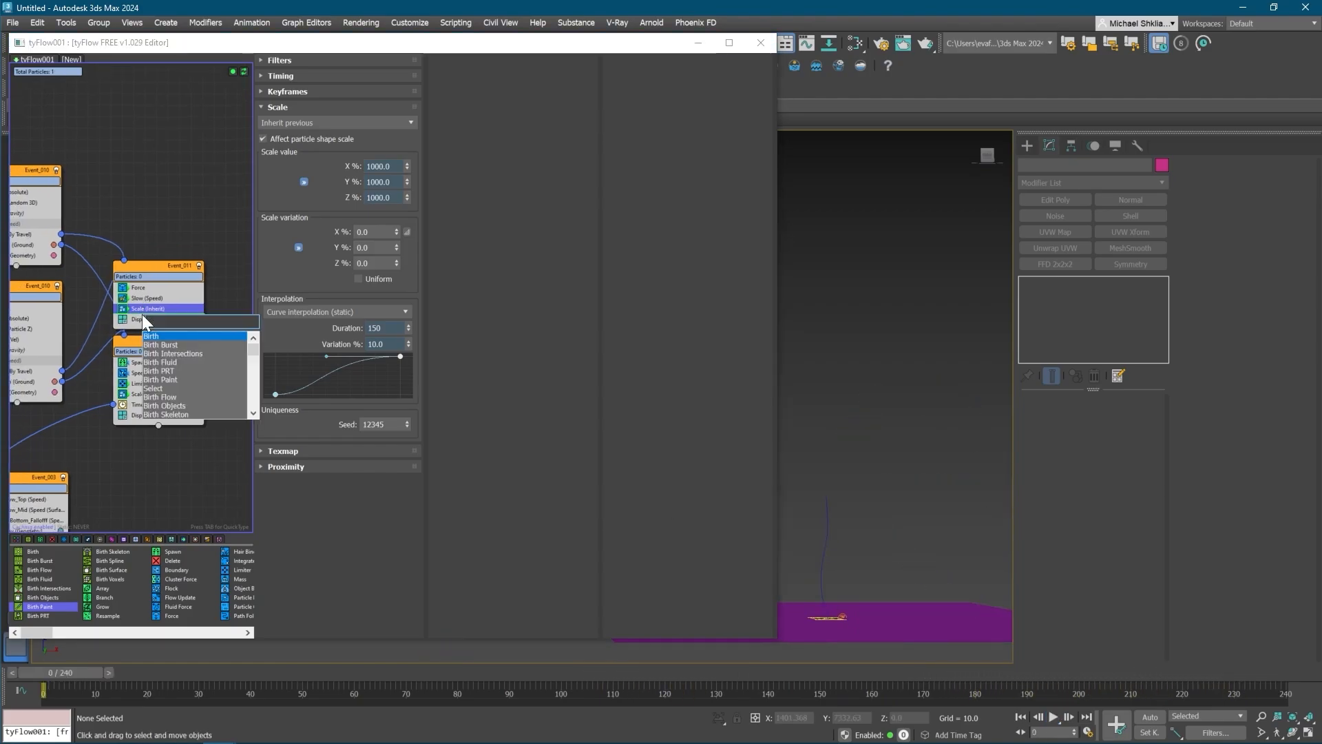
{"action": "type", "text": "force"}
{"action": "key", "text": "Return"}
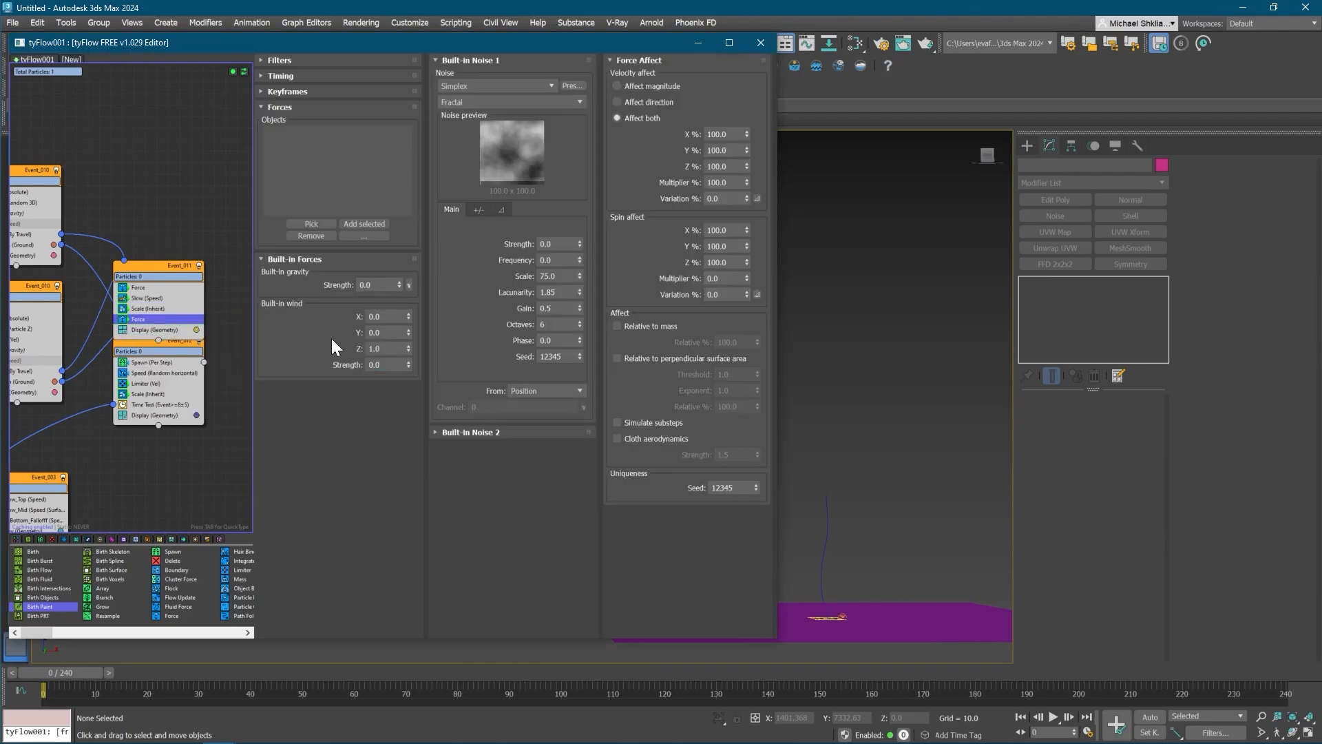
{"action": "left_click_drag", "start_coordinate": [168, 271], "coordinate": [168, 257]}
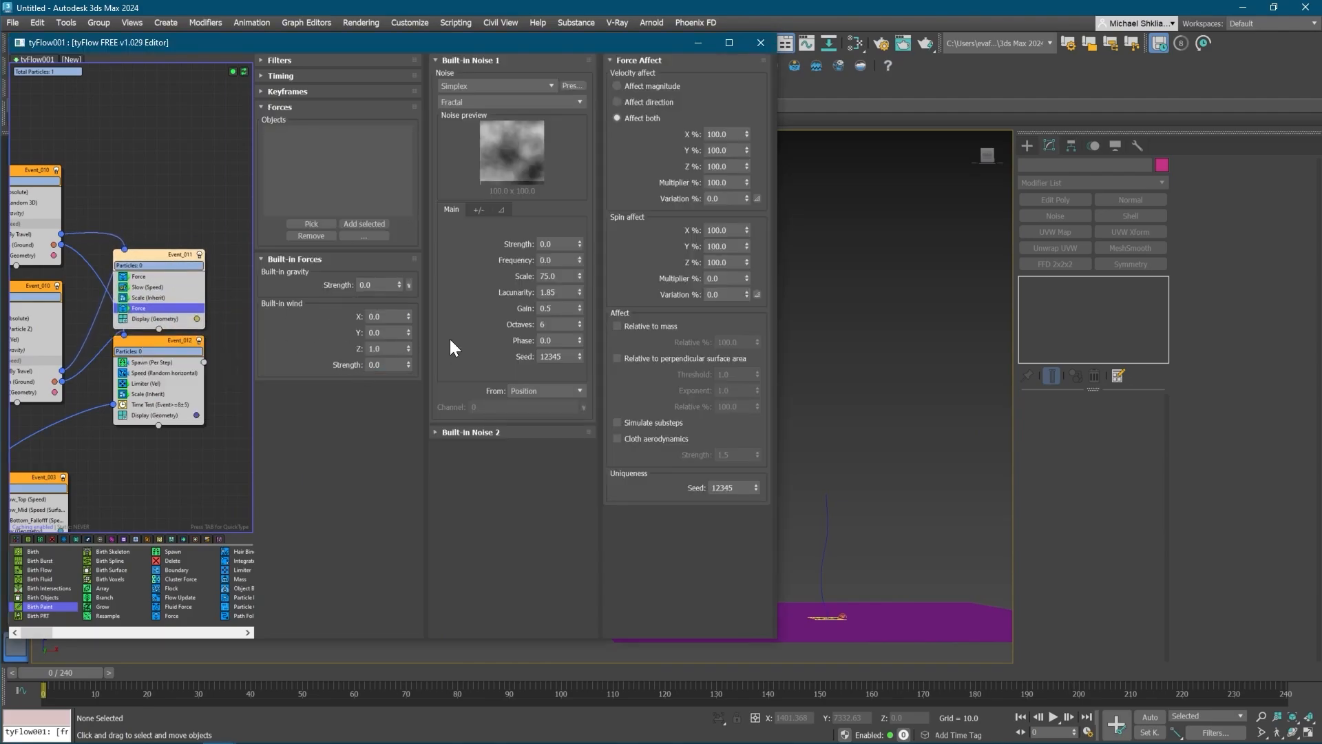
- Set the new Force operator's built-in wind to X 1.0 and Z 0.0 with a strength of 0.5
{"action": "right_click", "coordinate": [413, 350]}
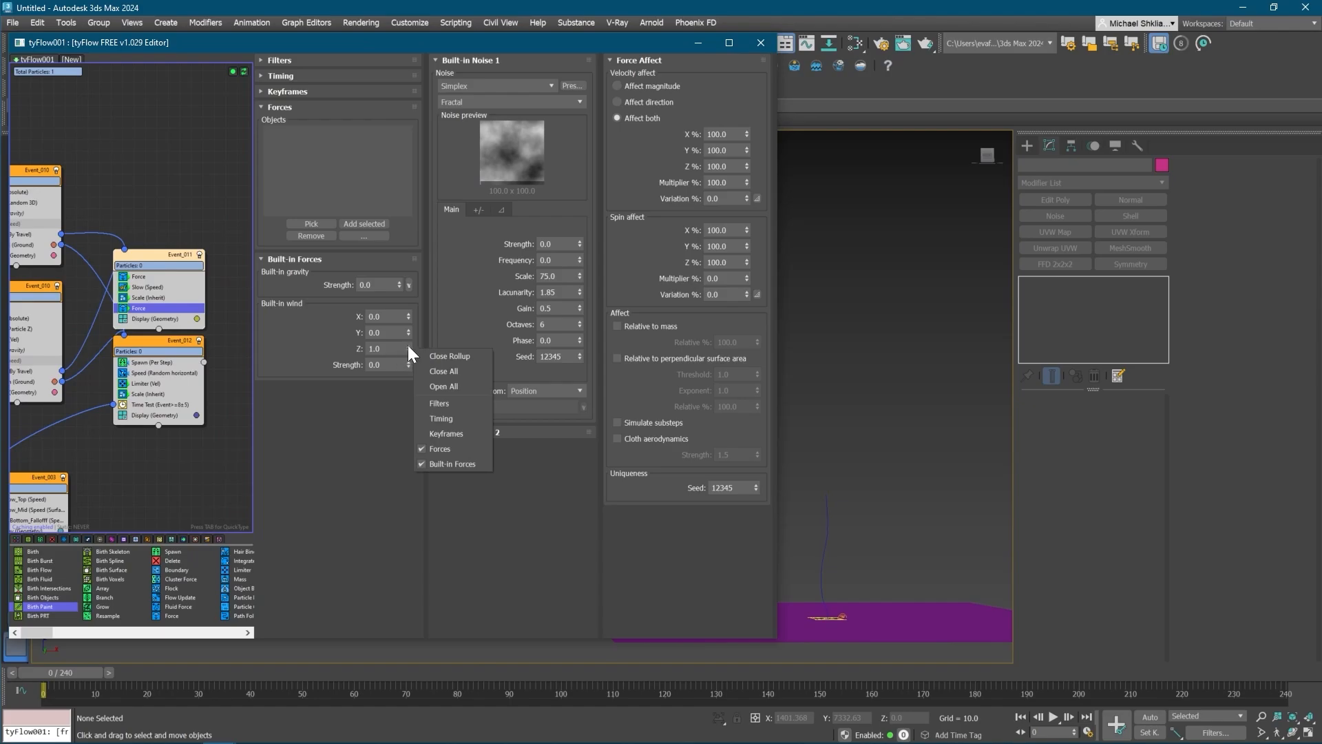
{"action": "right_click", "coordinate": [409, 347]}
{"action": "left_click", "coordinate": [386, 317]}
{"action": "type", "text": "1"}
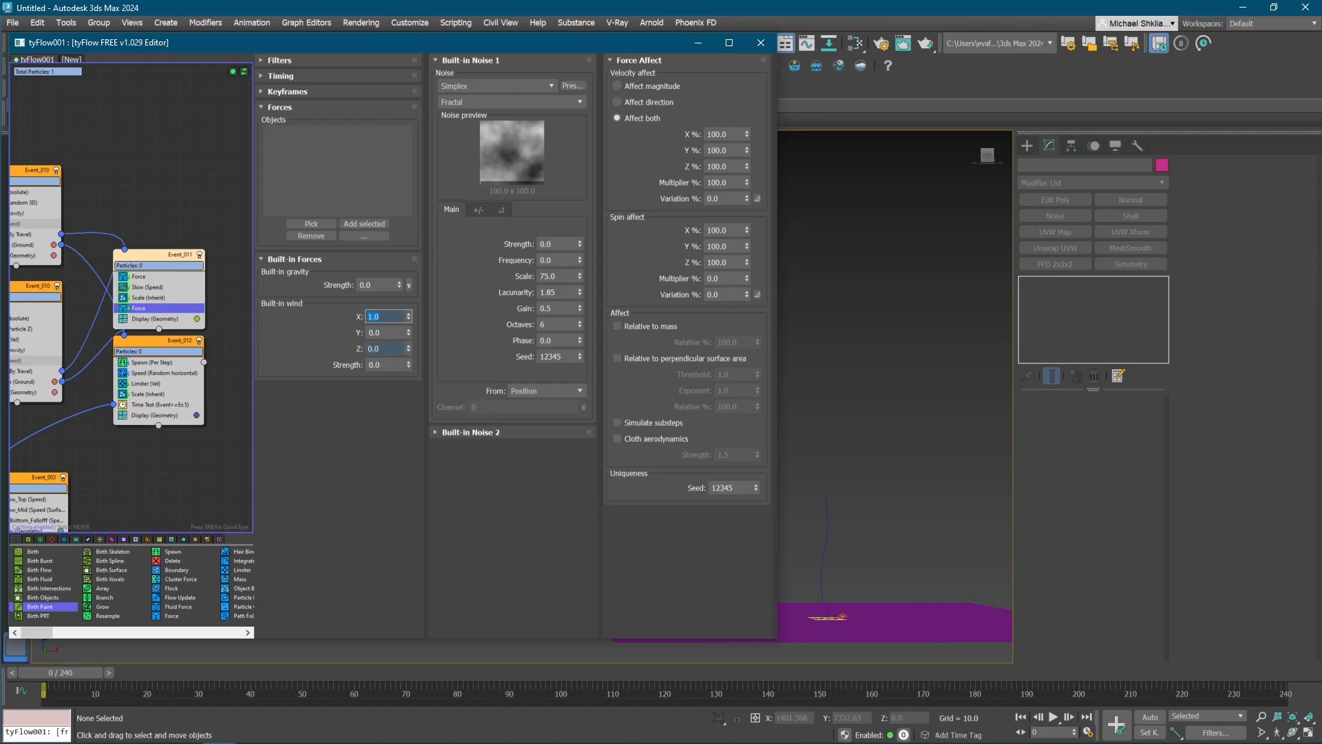
{"action": "key", "text": "Tab"}
{"action": "type", "text": "0.5"}
{"action": "key", "text": "Return"}
{"action": "left_click_drag", "start_coordinate": [48, 674], "coordinate": [533, 676]}
{"action": "left_click_drag", "start_coordinate": [391, 365], "coordinate": [241, 352]}
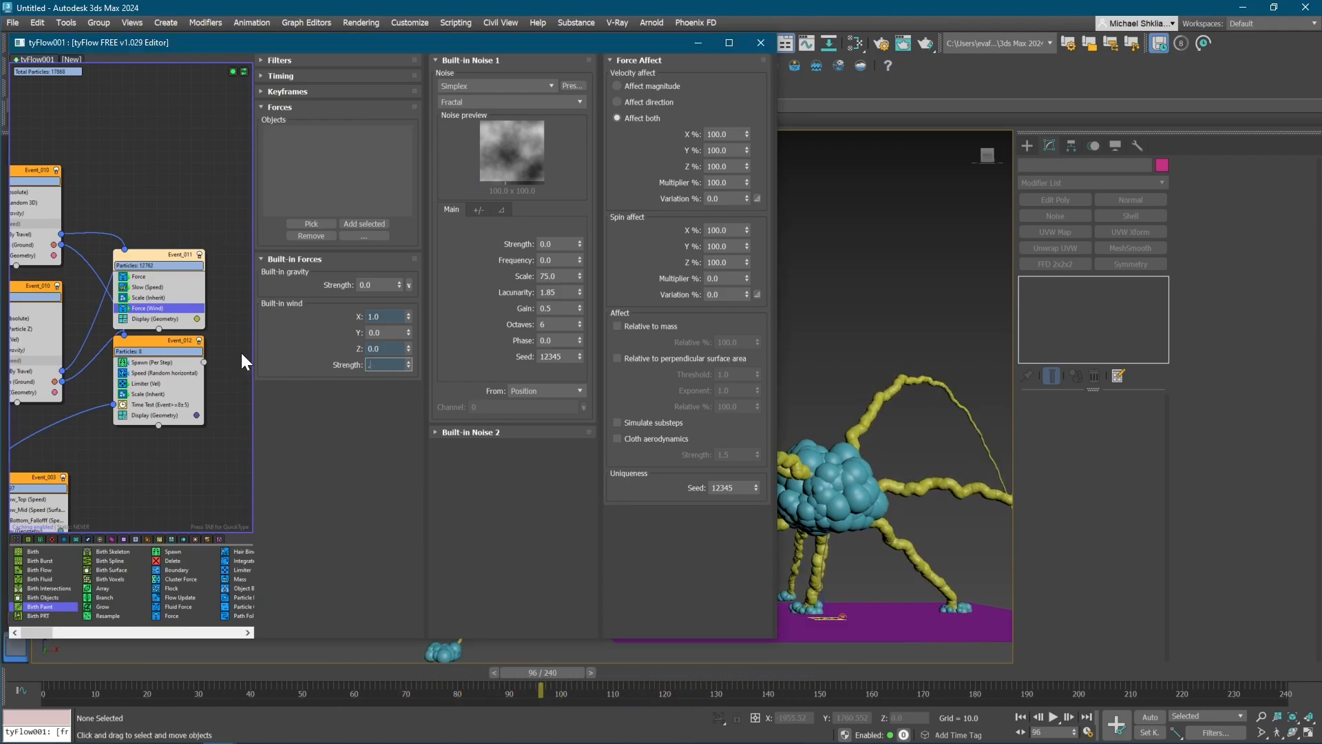
{"action": "type", "text": ".5"}
{"action": "key", "text": "Return"}
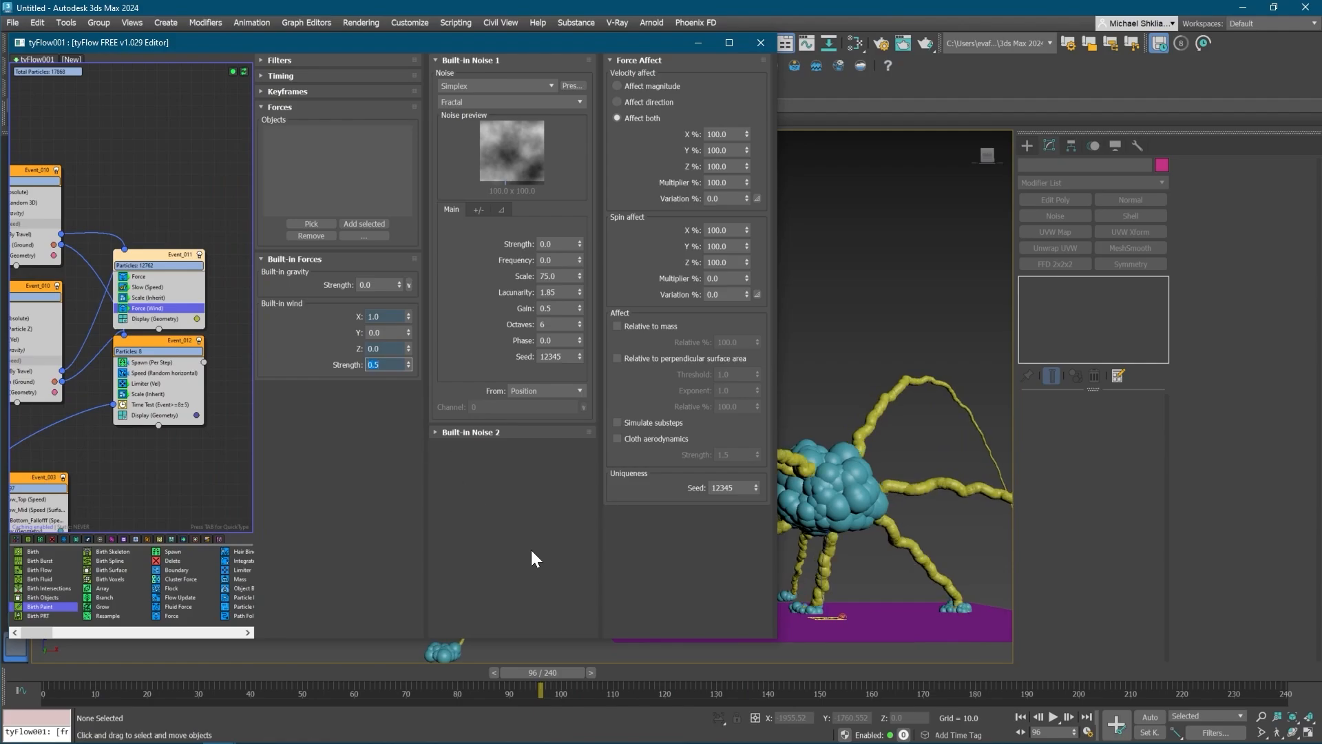
- Reduce the wind strength to 0.3 and set the velocity affect variation to 50%
{"action": "left_click_drag", "start_coordinate": [560, 692], "coordinate": [456, 632]}
{"action": "left_click", "coordinate": [93, 346]}
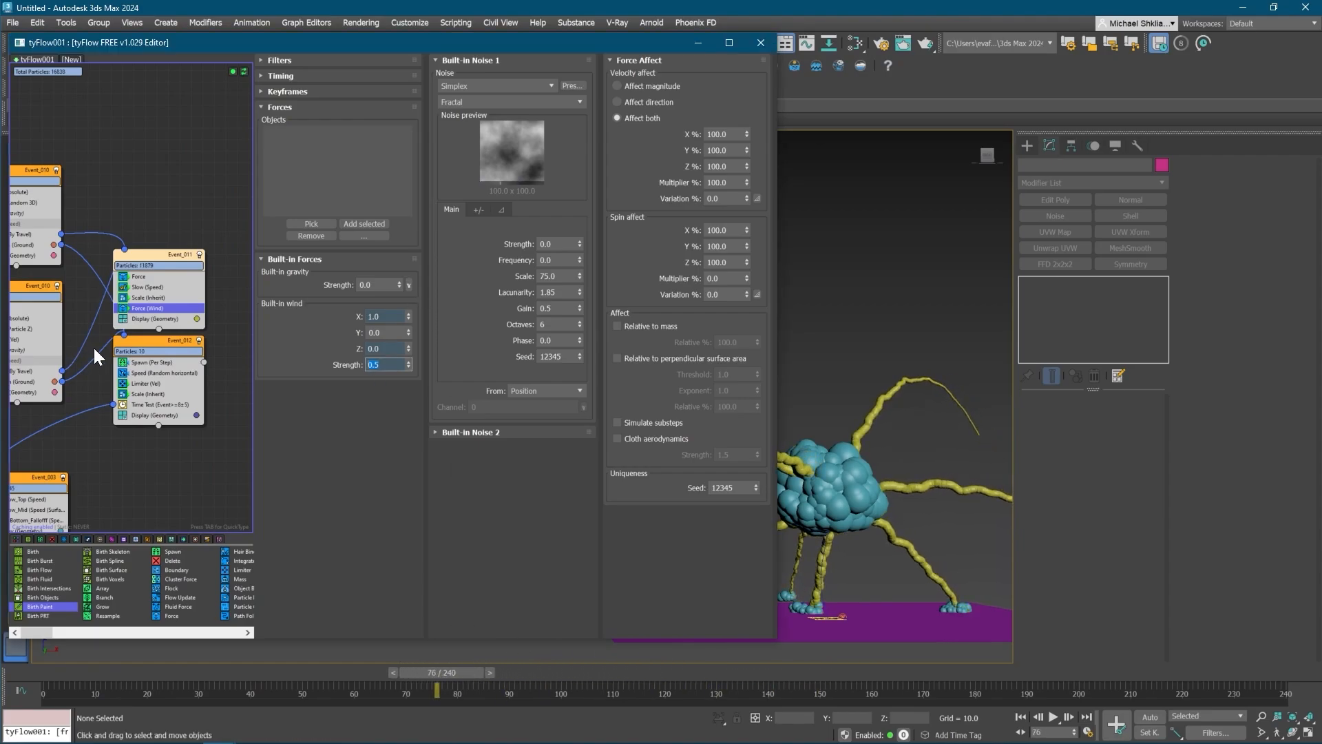
{"action": "type", "text": ".3"}
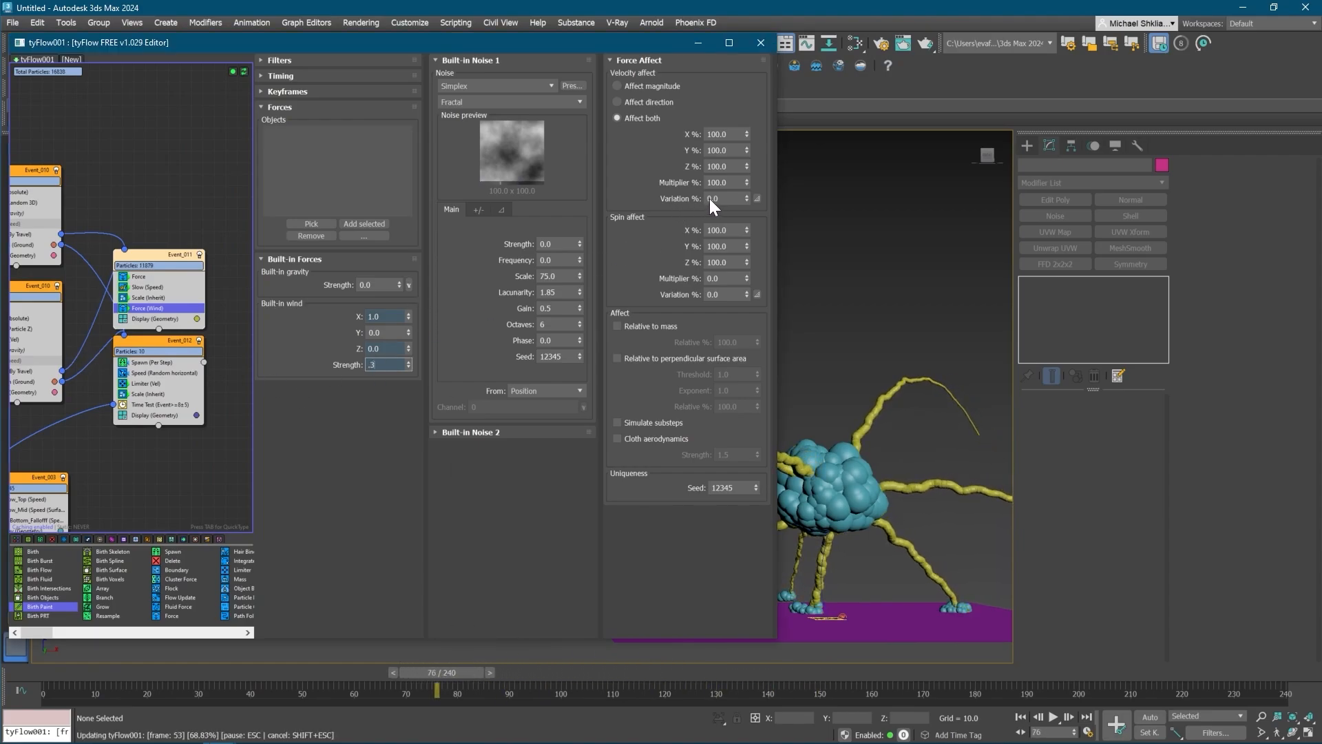
{"action": "type", "text": "50"}
{"action": "key", "text": "Return"}
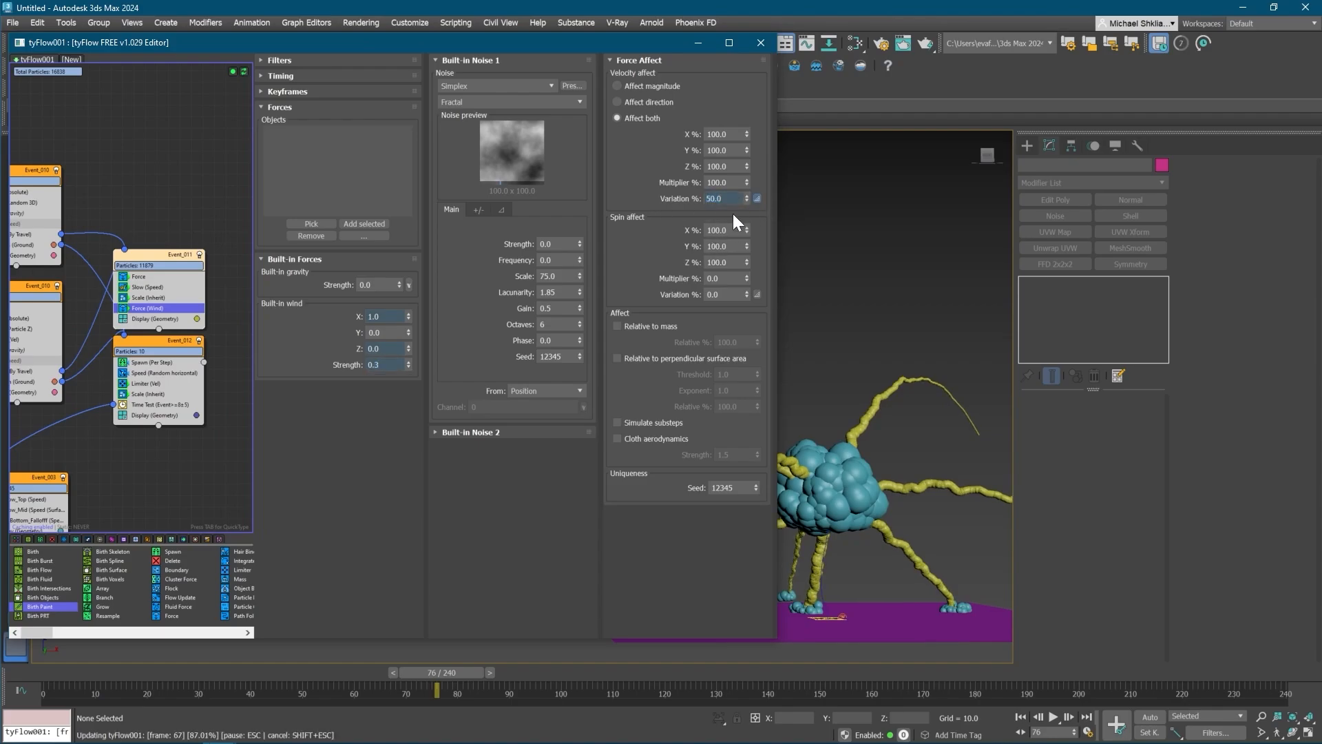
- Enable the velocity variation curve, pull its middle downward with an added point, and scrub through the timeline to check the result
{"action": "left_click", "coordinate": [757, 199]}
{"action": "left_click_drag", "start_coordinate": [688, 229], "coordinate": [704, 238]}
{"action": "left_click_drag", "start_coordinate": [464, 677], "coordinate": [1274, 682]}
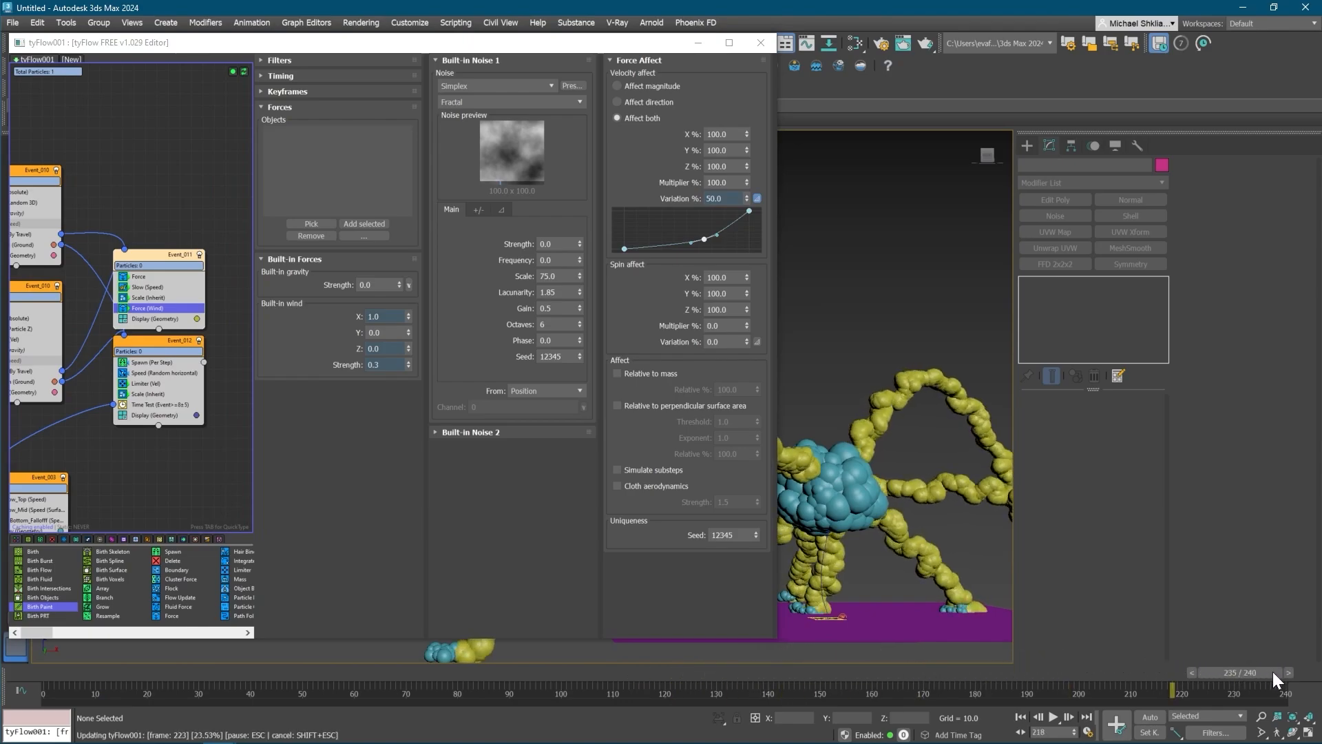
{"action": "left_click_drag", "start_coordinate": [1192, 673], "coordinate": [1289, 636]}
{"action": "scroll", "coordinate": [844, 630], "scroll_direction": "up", "scroll_amount": 5}
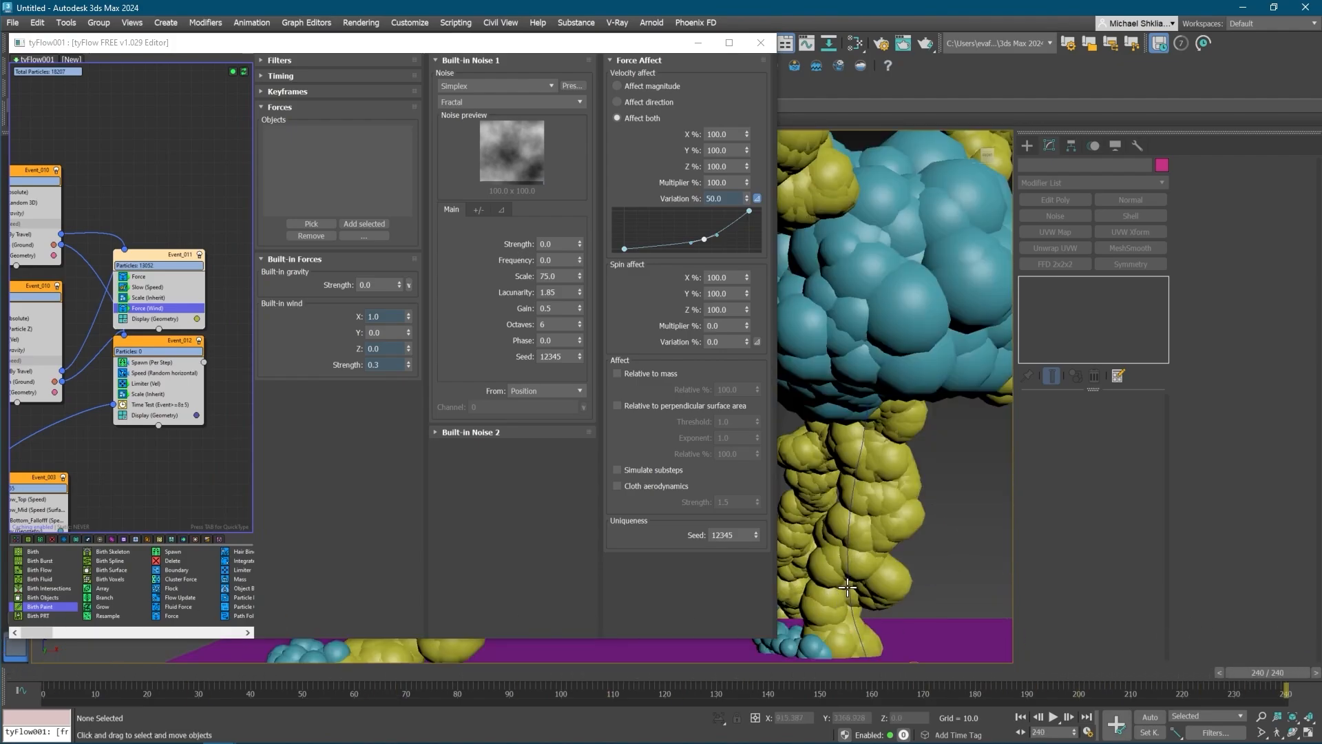
{"action": "left_click_drag", "start_coordinate": [1257, 688], "coordinate": [41, 654]}
{"action": "middle_click_drag", "start_coordinate": [888, 612], "coordinate": [606, 659], "text": "alt"}
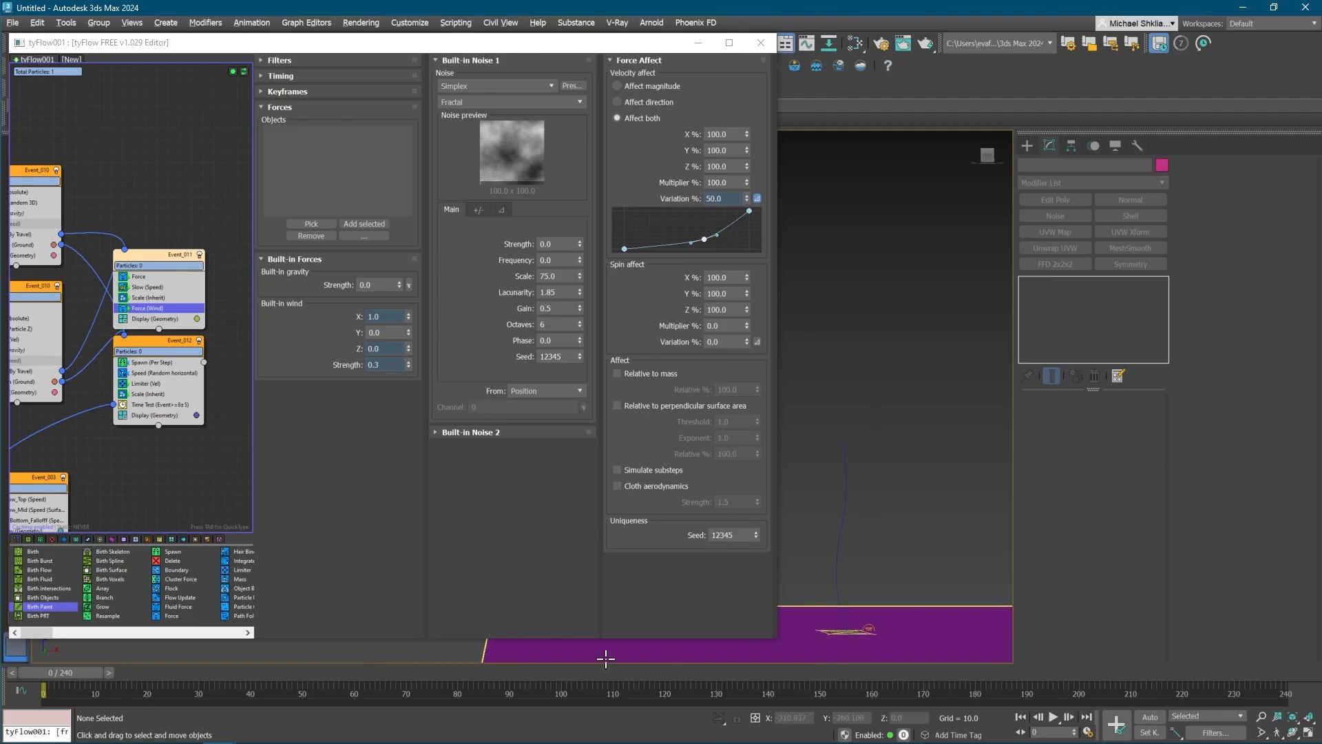
- Enable the two disabled Birth Spline events, Percent and First Knot, and play the full simulation
{"action": "middle_click_drag", "start_coordinate": [152, 309], "coordinate": [241, 313]}
{"action": "middle_click_drag", "start_coordinate": [100, 320], "coordinate": [234, 313]}
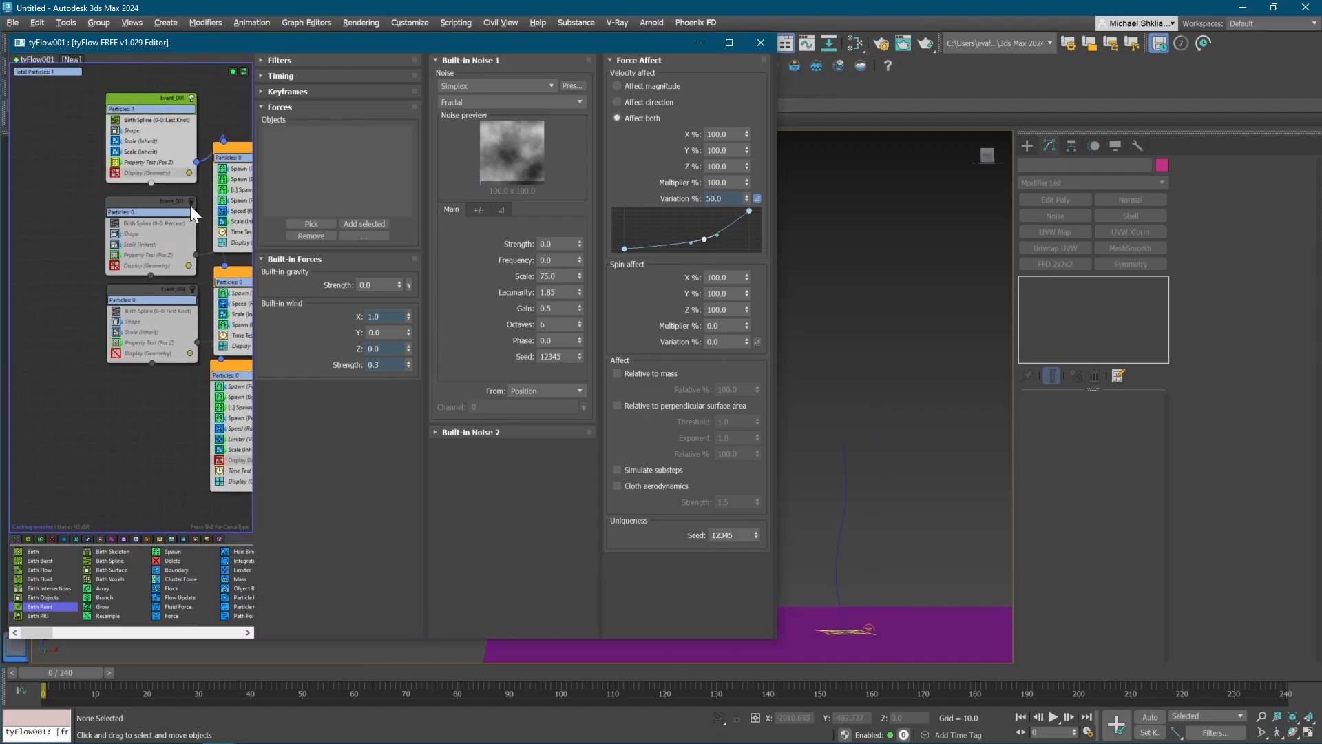
{"action": "left_click", "coordinate": [192, 201]}
{"action": "left_click", "coordinate": [193, 289]}
{"action": "middle_click_drag", "start_coordinate": [844, 586], "coordinate": [909, 642], "text": "alt"}
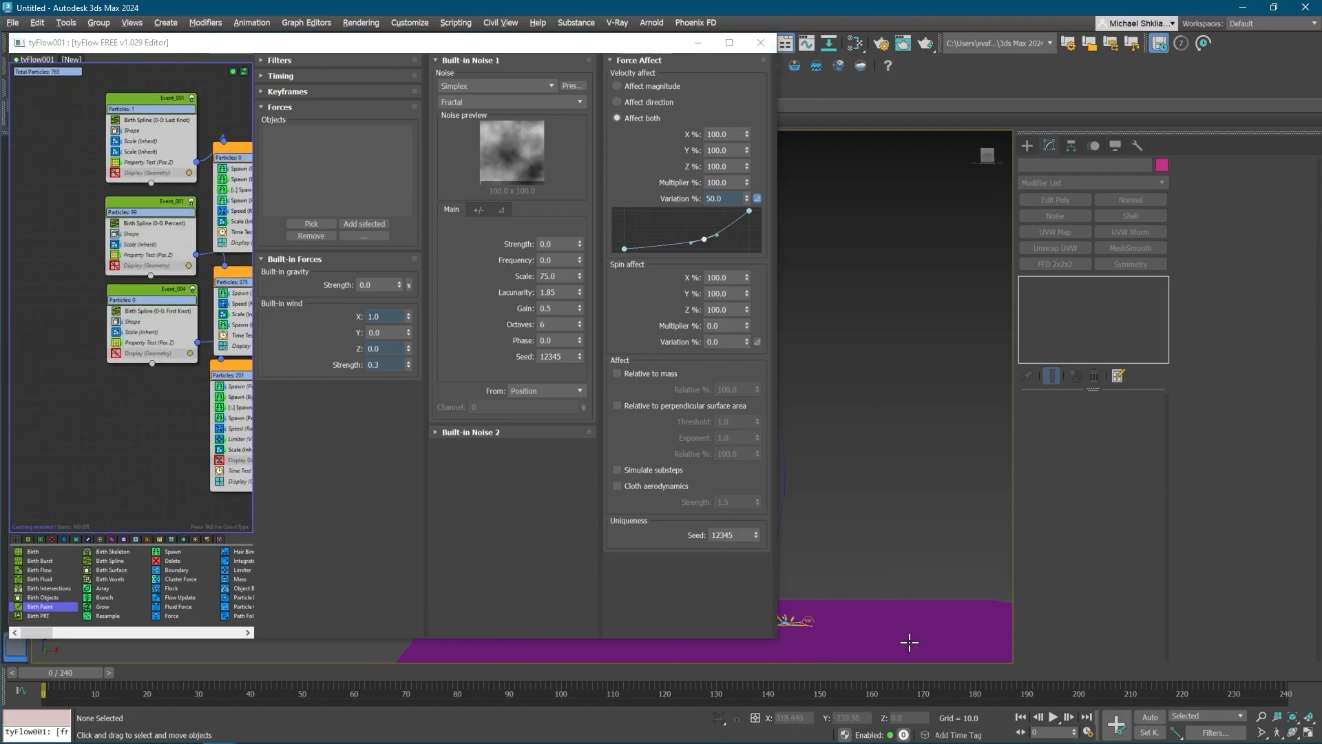
{"action": "left_click", "coordinate": [1298, 673]}
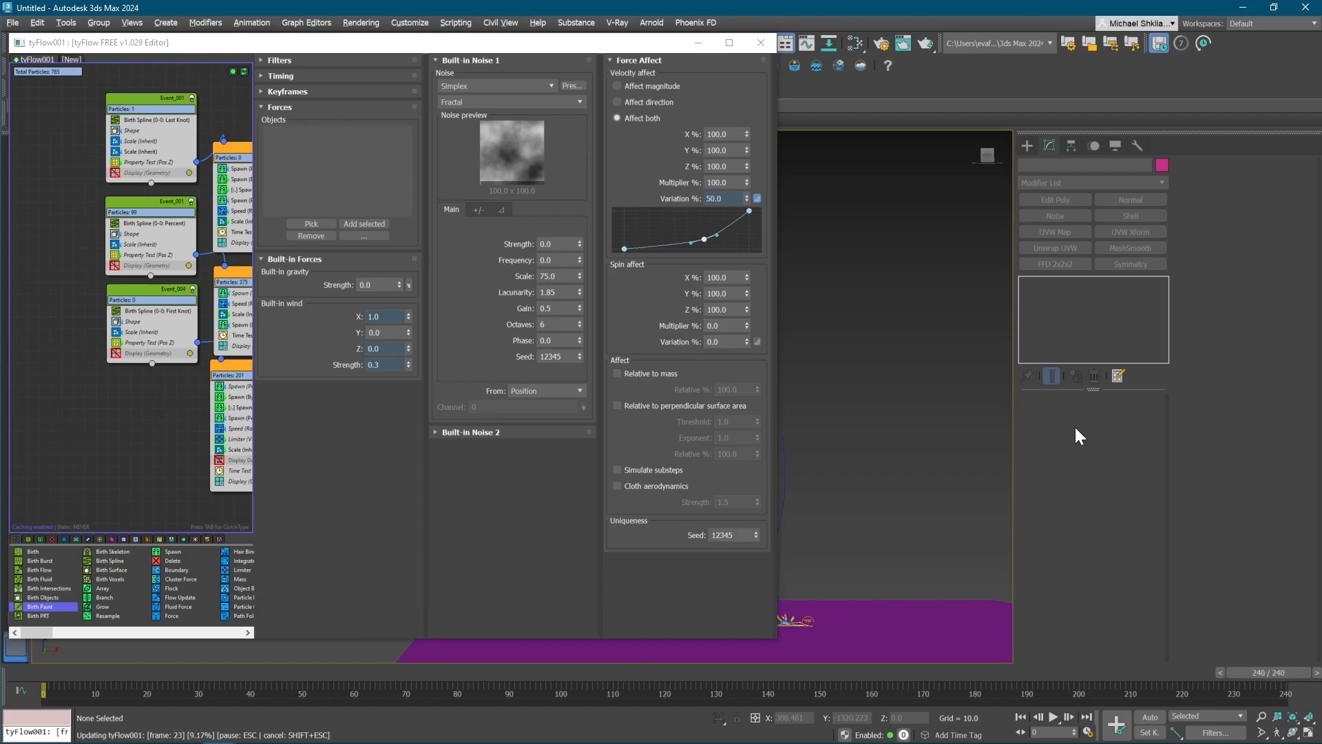
{"action": "key", "text": "/"}
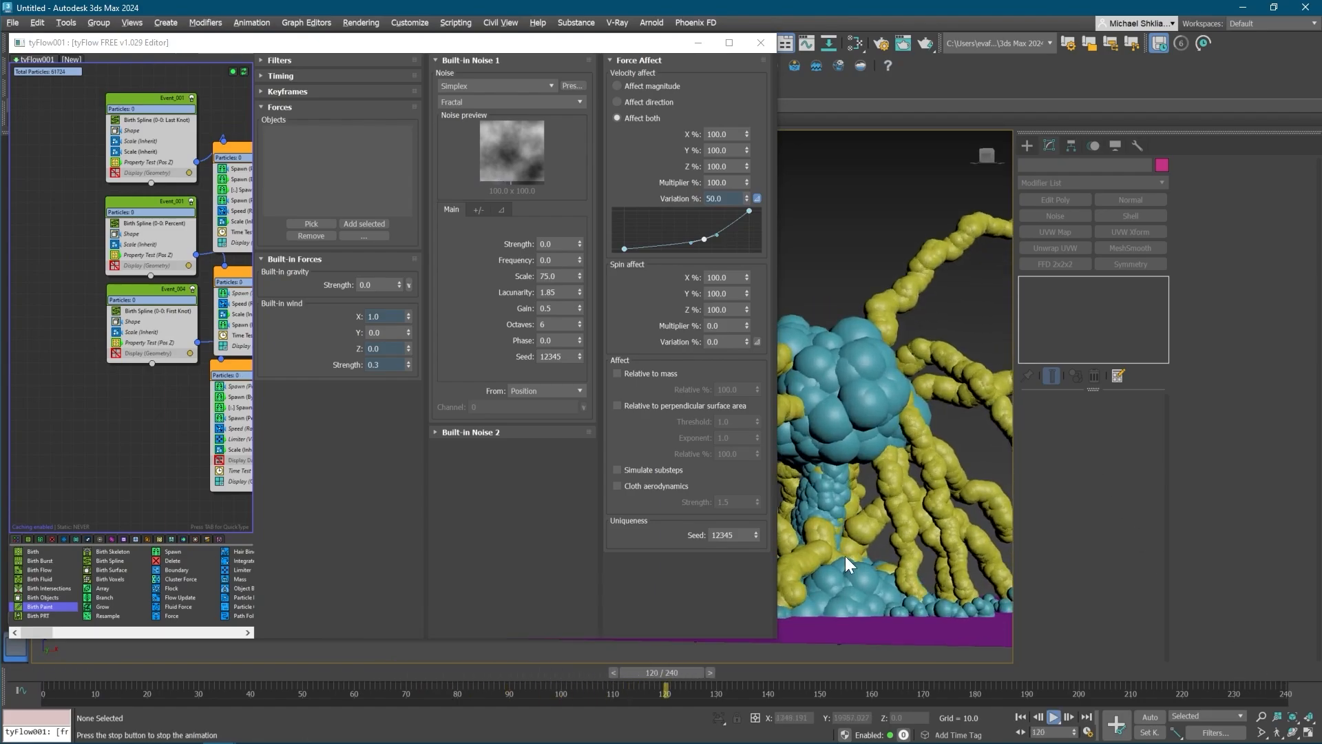
- Examine the wind-bent tendrils and cloud shape at different frames and viewing angles
{"action": "left_click_drag", "start_coordinate": [835, 672], "coordinate": [530, 602]}
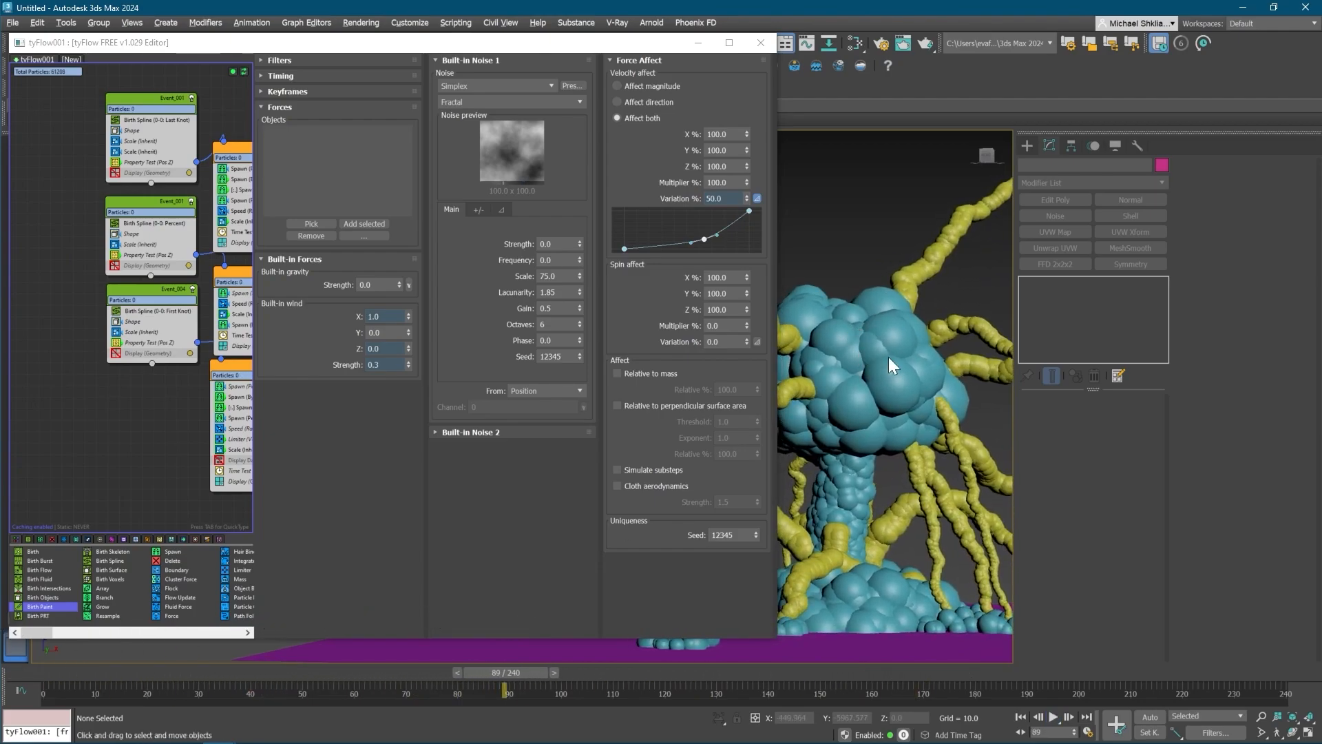
{"action": "middle_click_drag", "start_coordinate": [889, 365], "coordinate": [871, 375]}
{"action": "middle_click_drag", "start_coordinate": [899, 330], "coordinate": [880, 287], "text": "alt"}
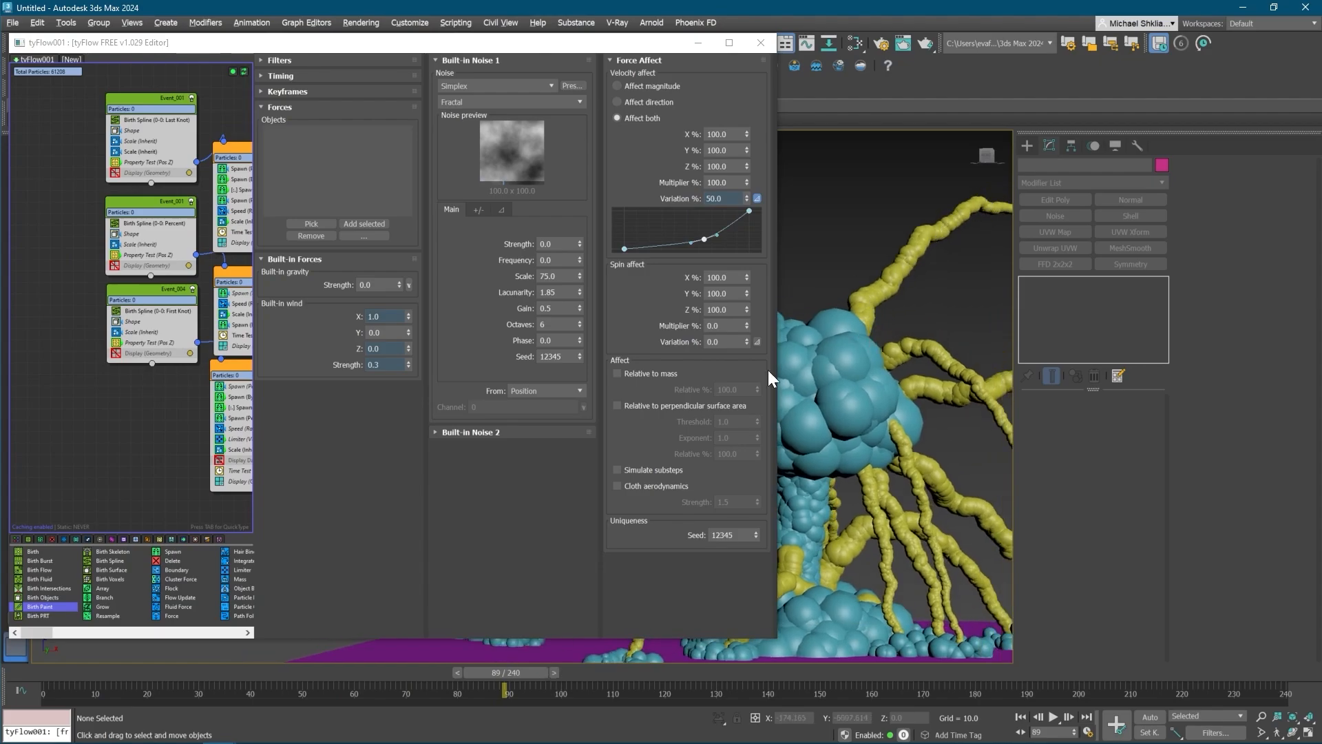
{"action": "left_click_drag", "start_coordinate": [496, 673], "coordinate": [570, 639]}
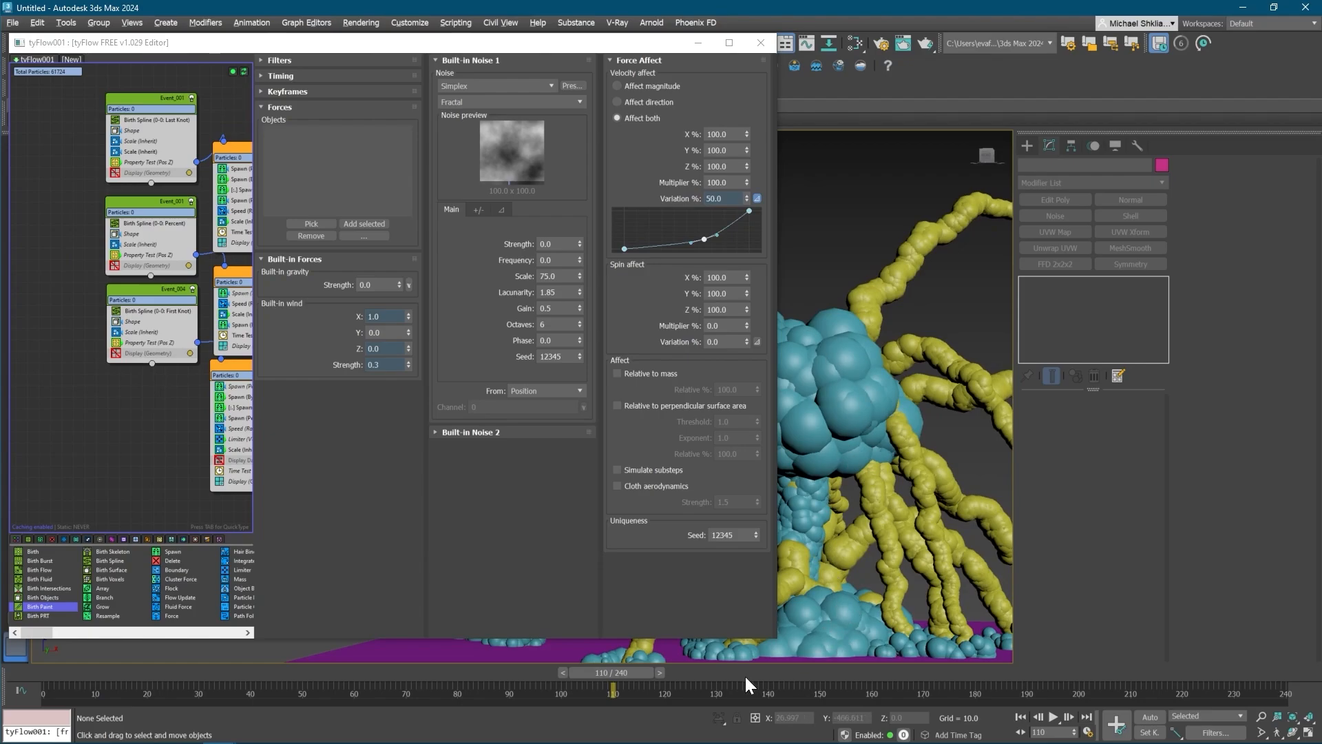
{"action": "left_click_drag", "start_coordinate": [651, 673], "coordinate": [272, 639]}
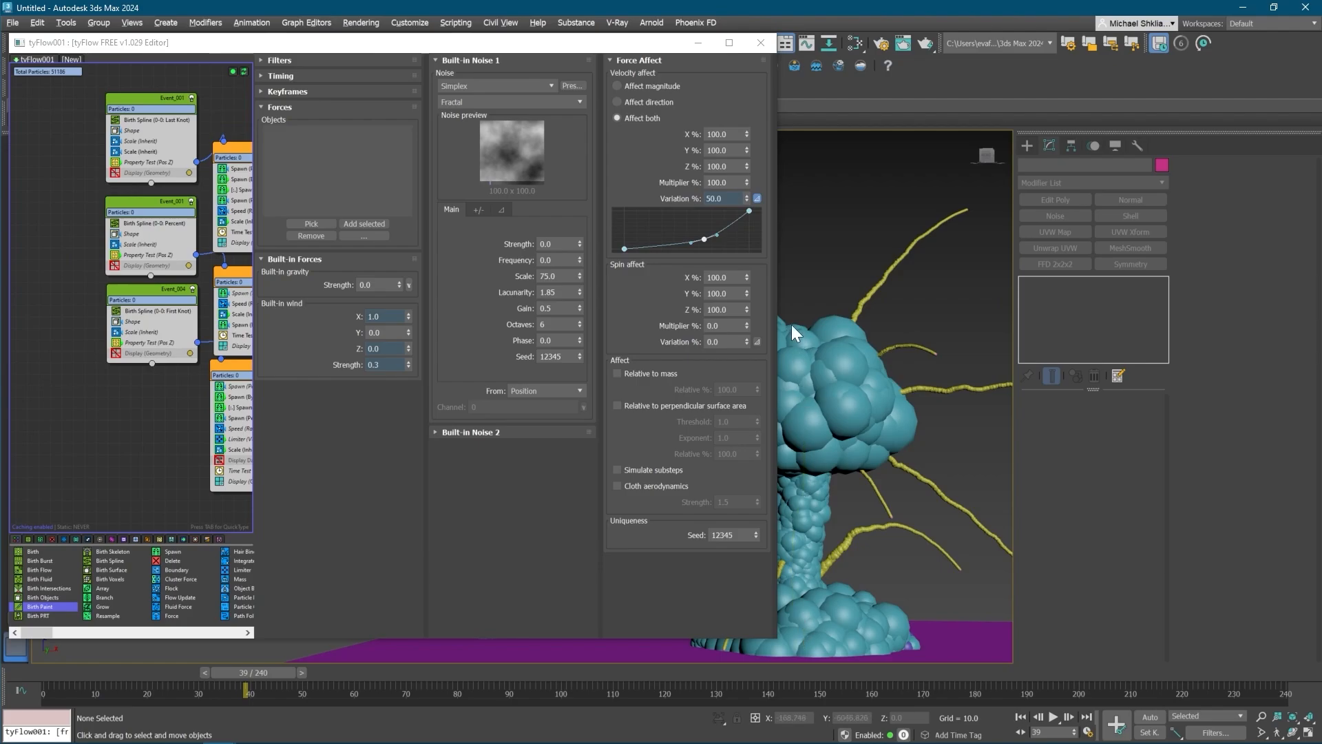
{"action": "middle_click_drag", "start_coordinate": [147, 300], "coordinate": [104, 302]}
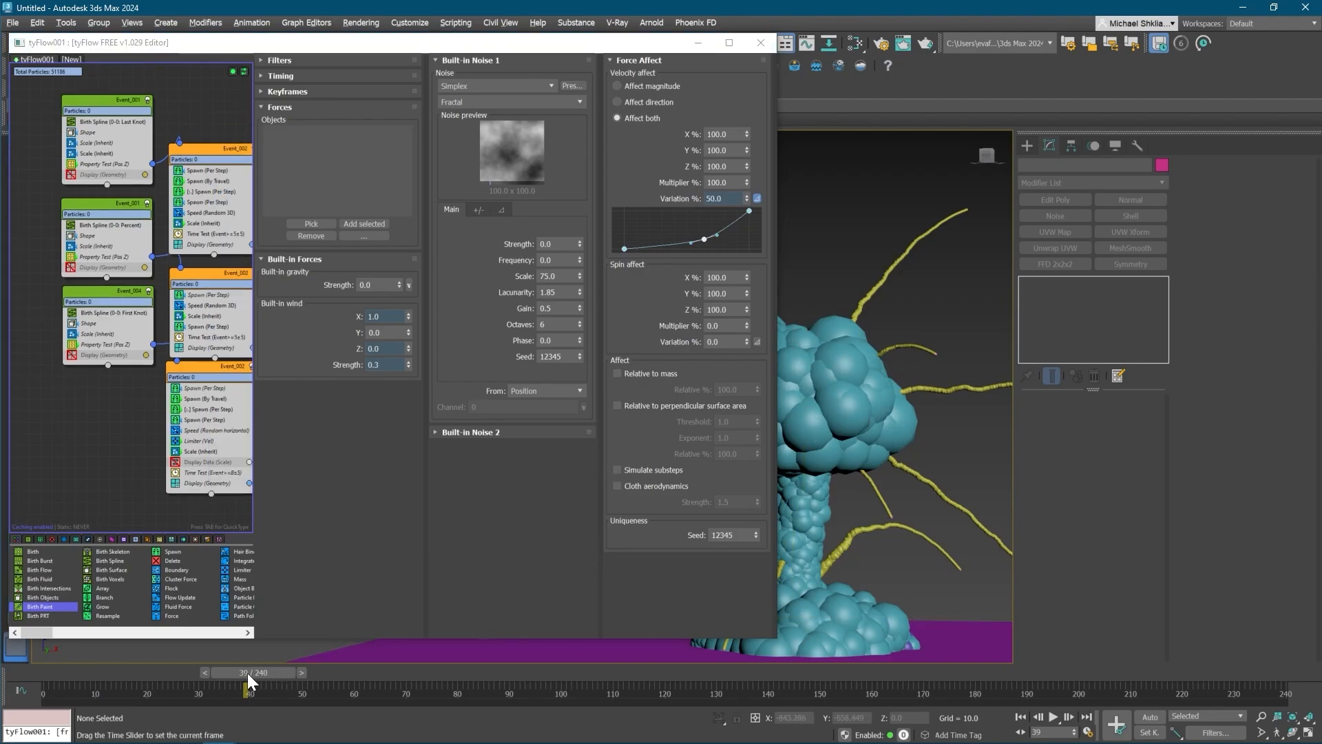
{"action": "left_click_drag", "start_coordinate": [247, 672], "coordinate": [584, 663]}
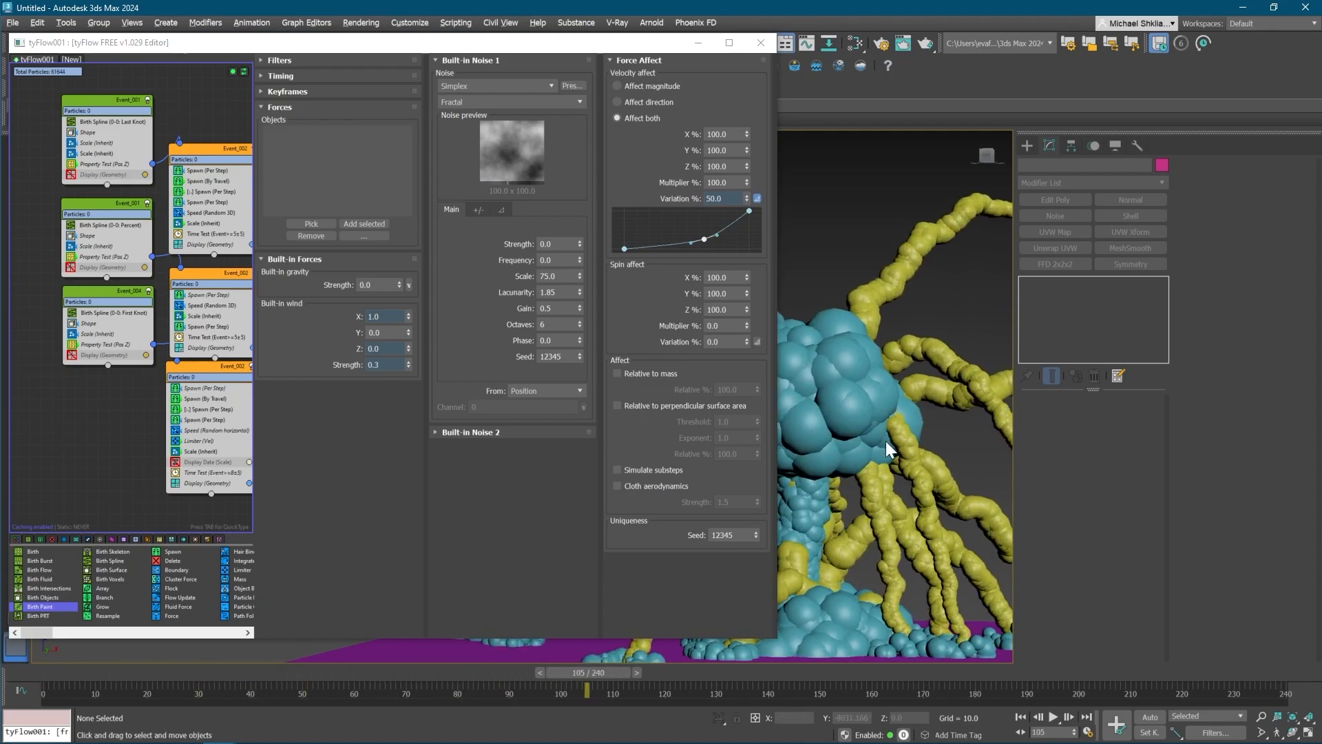
{"action": "middle_click_drag", "start_coordinate": [895, 294], "coordinate": [838, 549], "text": "alt"}
{"action": "scroll", "coordinate": [852, 548], "scroll_direction": "down", "scroll_amount": 4}
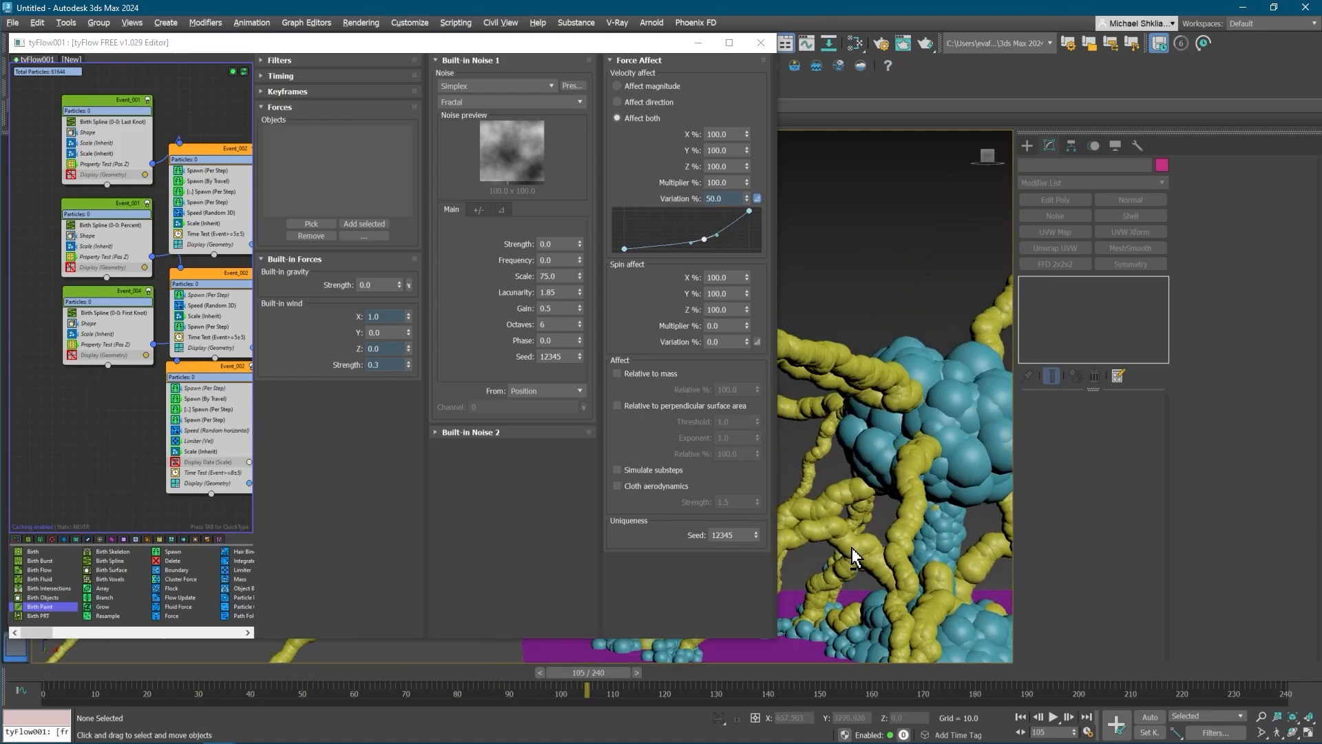
- Scrub the simulation to frame 240 to examine the fully grown tendrils and cloud, and return to frame 0
{"action": "middle_click_drag", "start_coordinate": [878, 595], "coordinate": [838, 670], "text": "alt"}
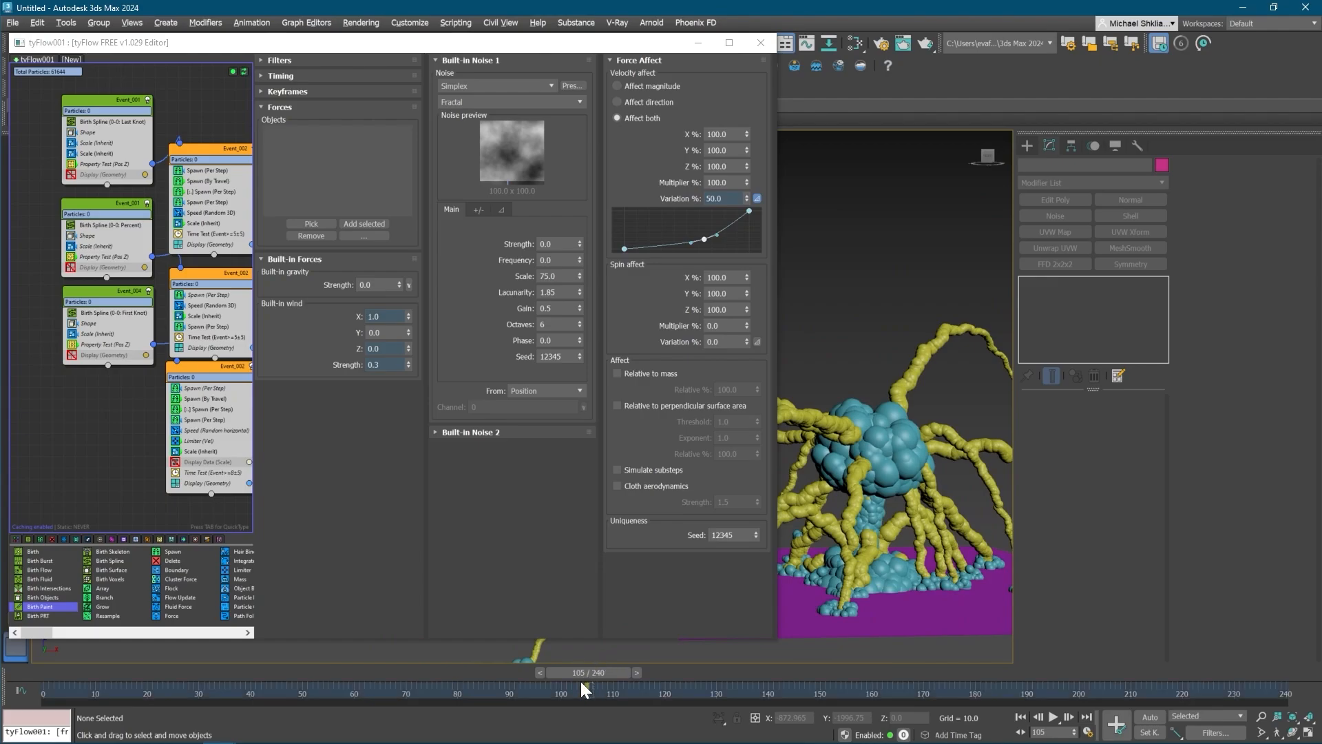
{"action": "left_click_drag", "start_coordinate": [584, 667], "coordinate": [1267, 672]}
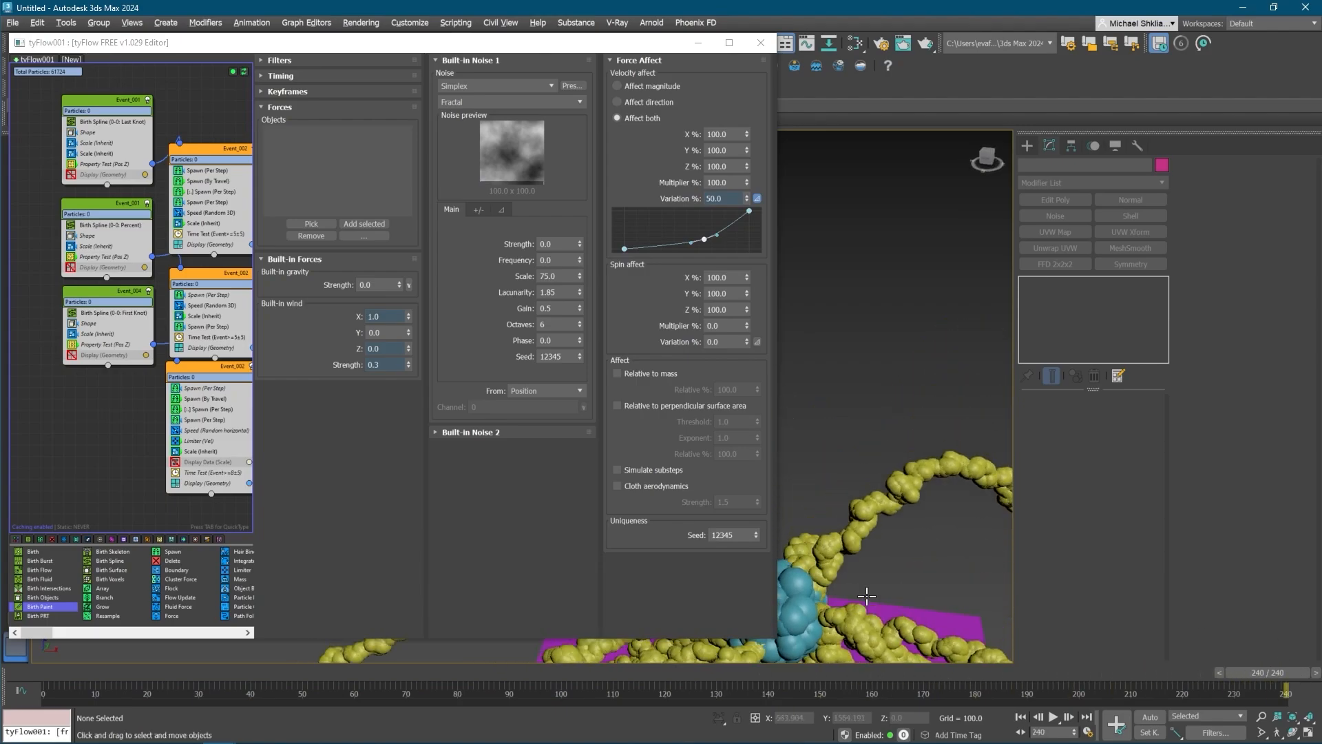
{"action": "scroll", "coordinate": [891, 563], "scroll_direction": "down", "scroll_amount": 2}
{"action": "left_click_drag", "start_coordinate": [527, 675], "coordinate": [51, 671]}
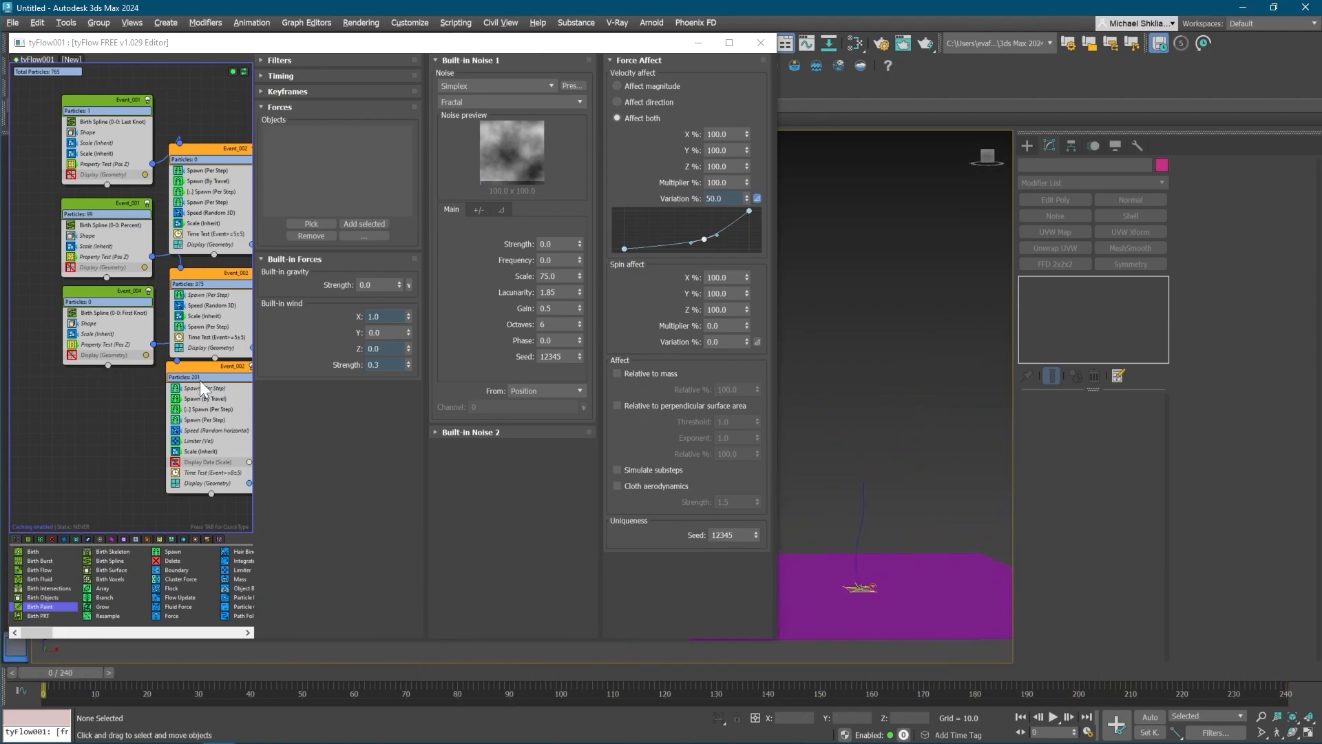
- Add a Spawn operator to the lowest Event_002 and set its spawn percentage to 50
{"action": "middle_click_drag", "start_coordinate": [232, 392], "coordinate": [147, 413]}
{"action": "key", "text": "Tab"}
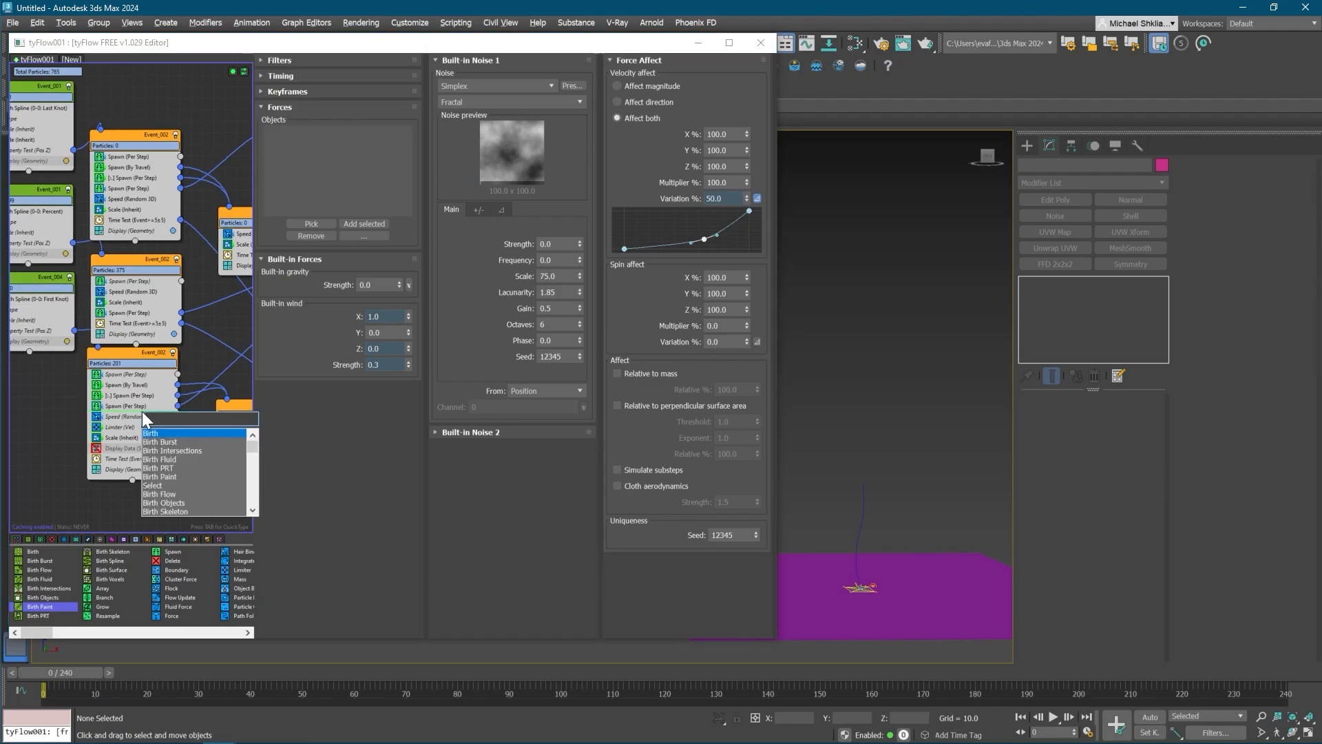
{"action": "type", "text": "spawn"}
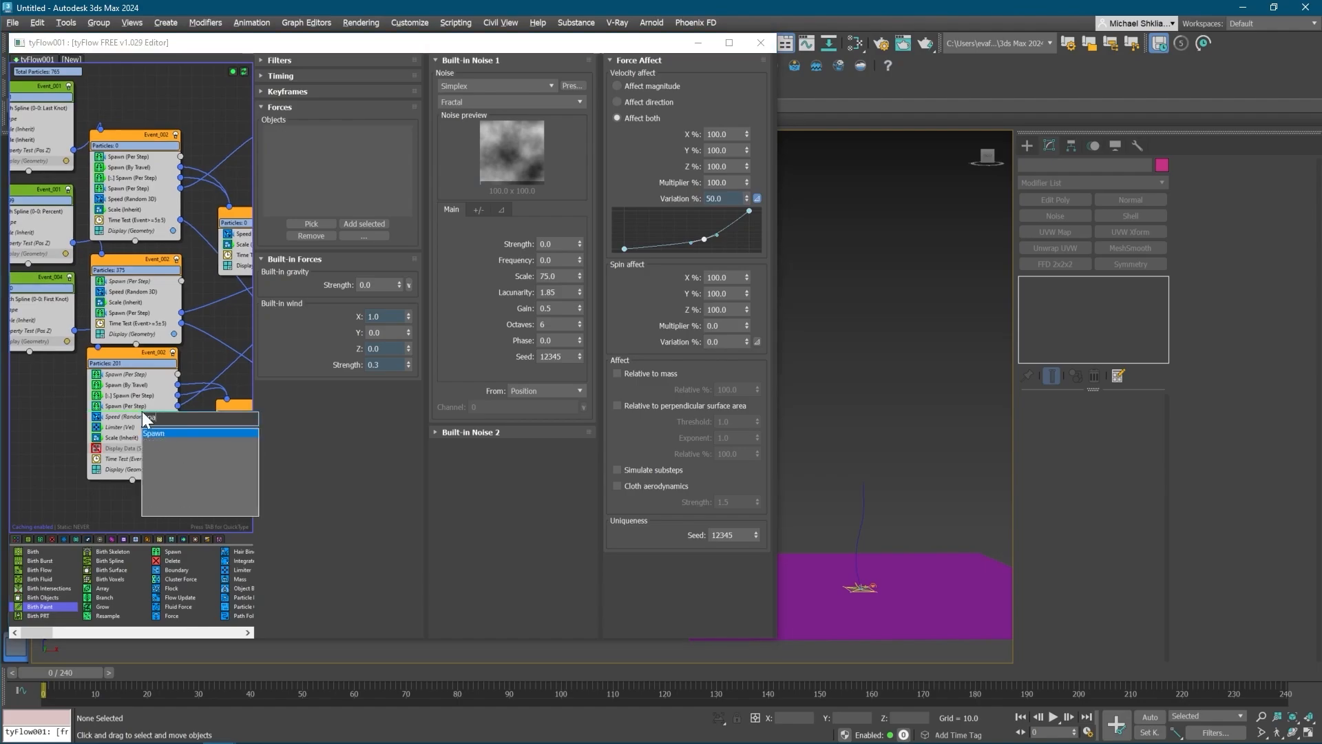
{"action": "key", "text": "Return"}
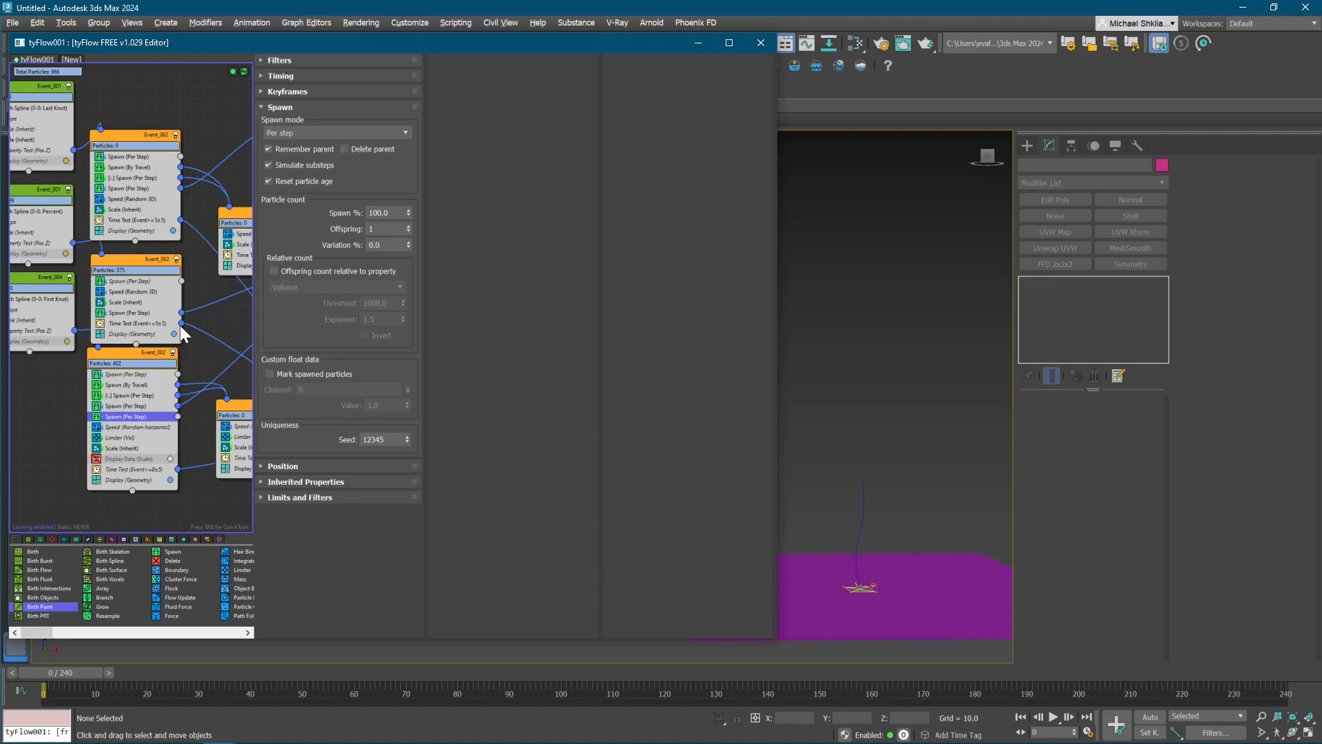
{"action": "middle_click_drag", "start_coordinate": [180, 325], "coordinate": [92, 329]}
{"action": "type", "text": "50"}
{"action": "key", "text": "Return"}
- Copy the new Spawn operator and paste it as an instance into the other two Event_002 events
{"action": "right_click", "coordinate": [93, 428]}
{"action": "left_click", "coordinate": [127, 434]}
{"action": "right_click", "coordinate": [93, 327]}
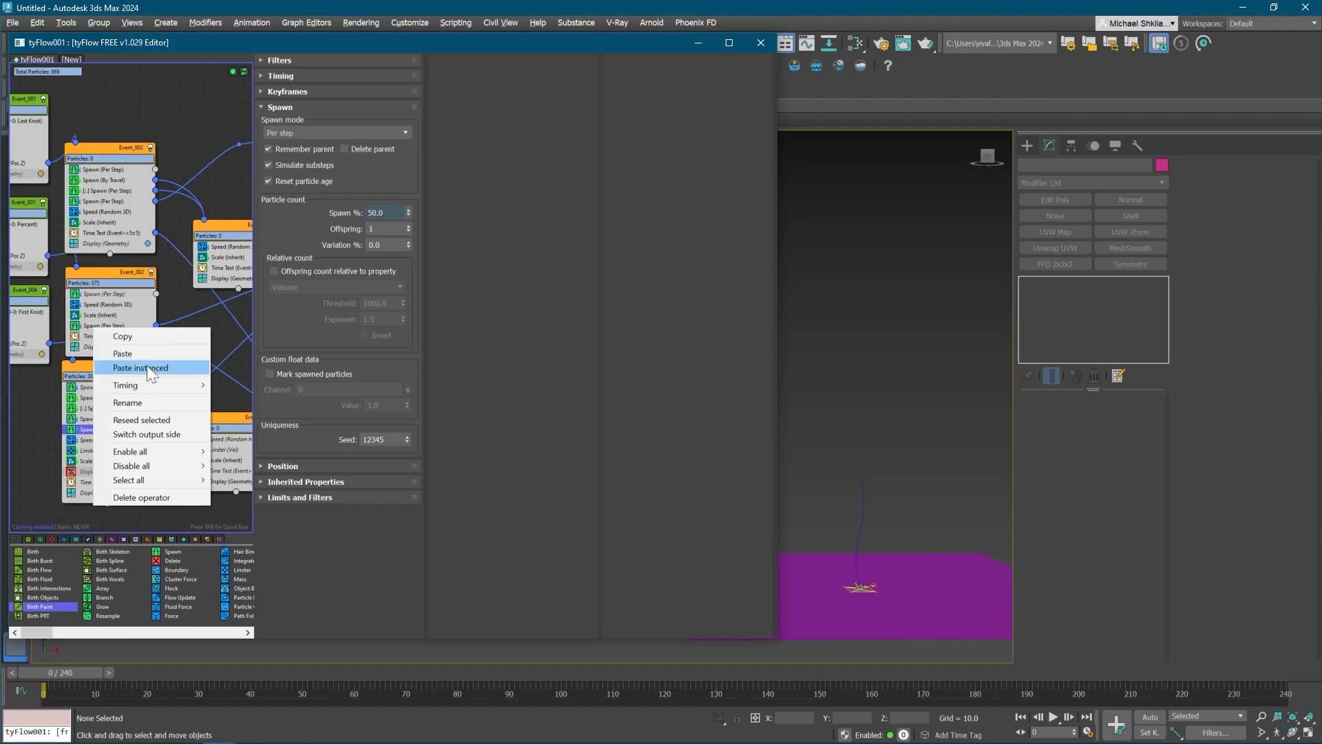
{"action": "left_click", "coordinate": [146, 367]}
{"action": "left_click_drag", "start_coordinate": [107, 277], "coordinate": [103, 270]}
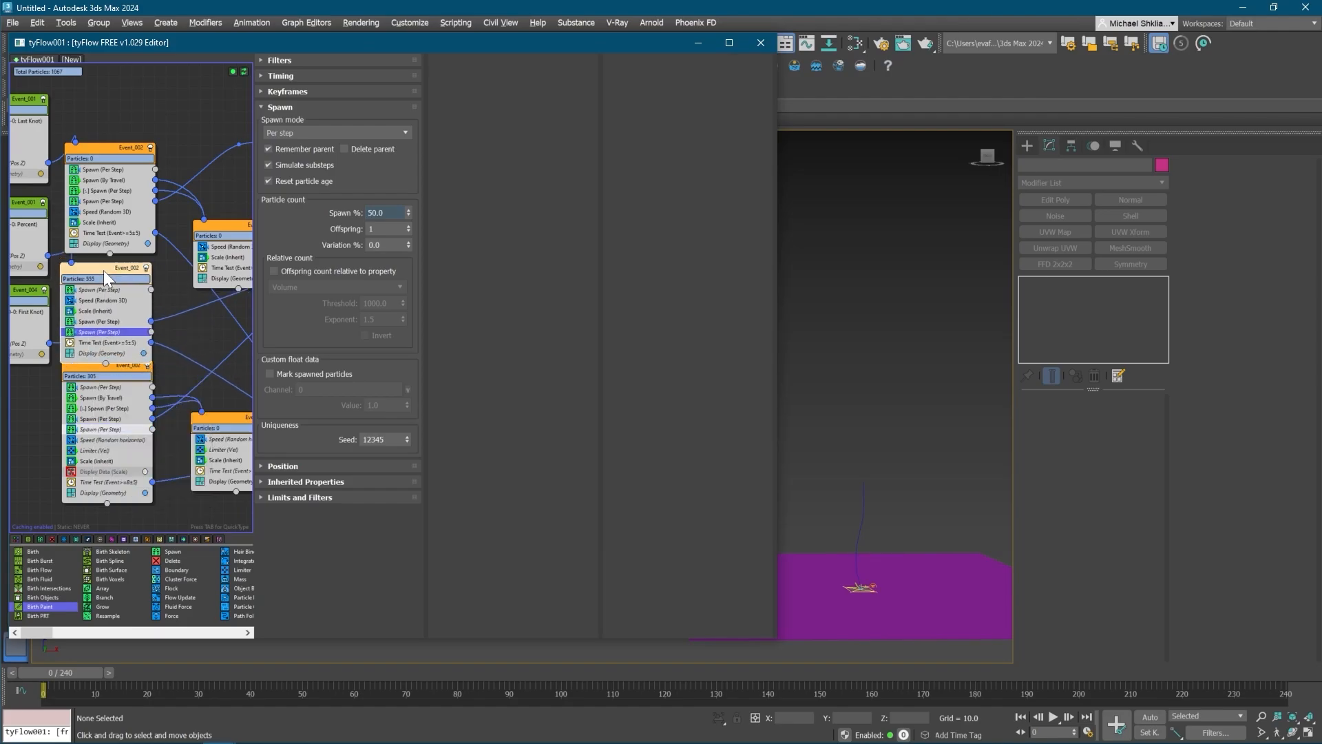
{"action": "right_click", "coordinate": [106, 201]}
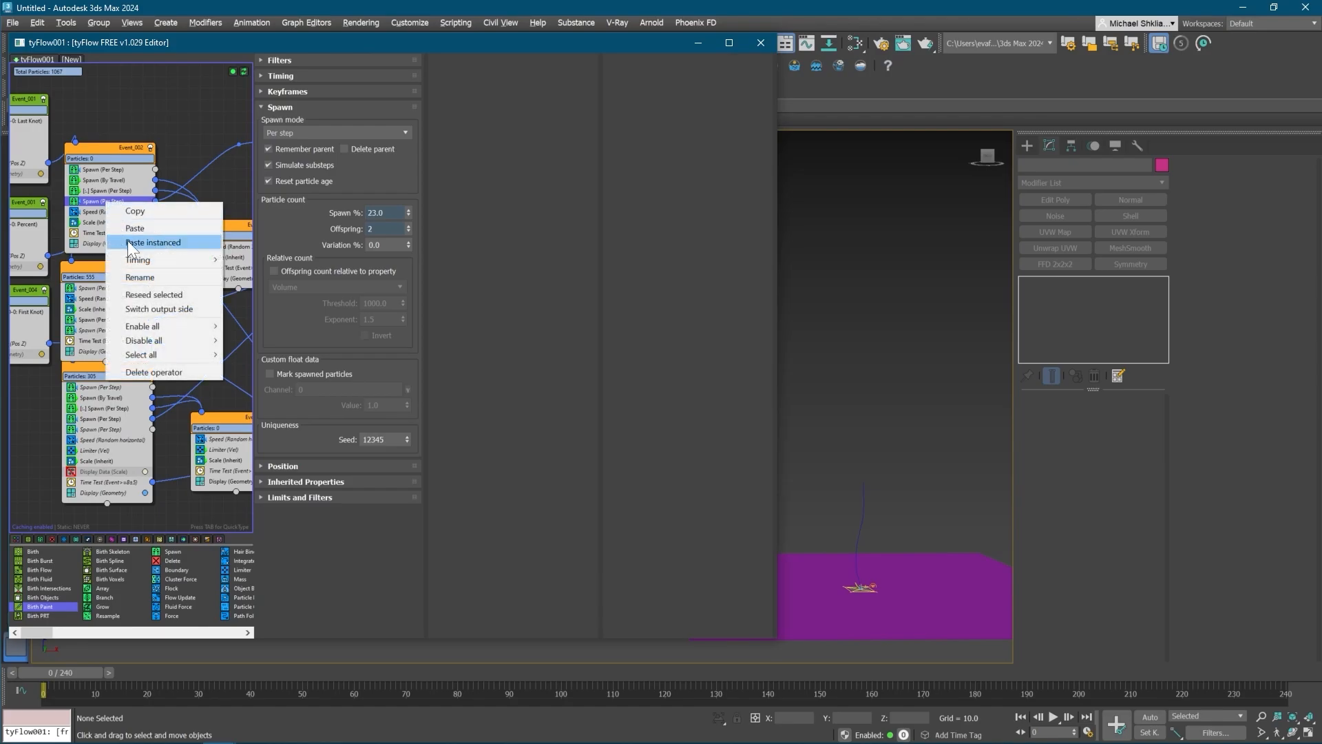
{"action": "left_click", "coordinate": [127, 241]}
{"action": "middle_click_drag", "start_coordinate": [111, 204], "coordinate": [94, 249]}
{"action": "left_click", "coordinate": [80, 201]}
- Create a new event containing a Display operator in the empty area above the existing events
{"action": "middle_click_drag", "start_coordinate": [152, 186], "coordinate": [105, 201]}
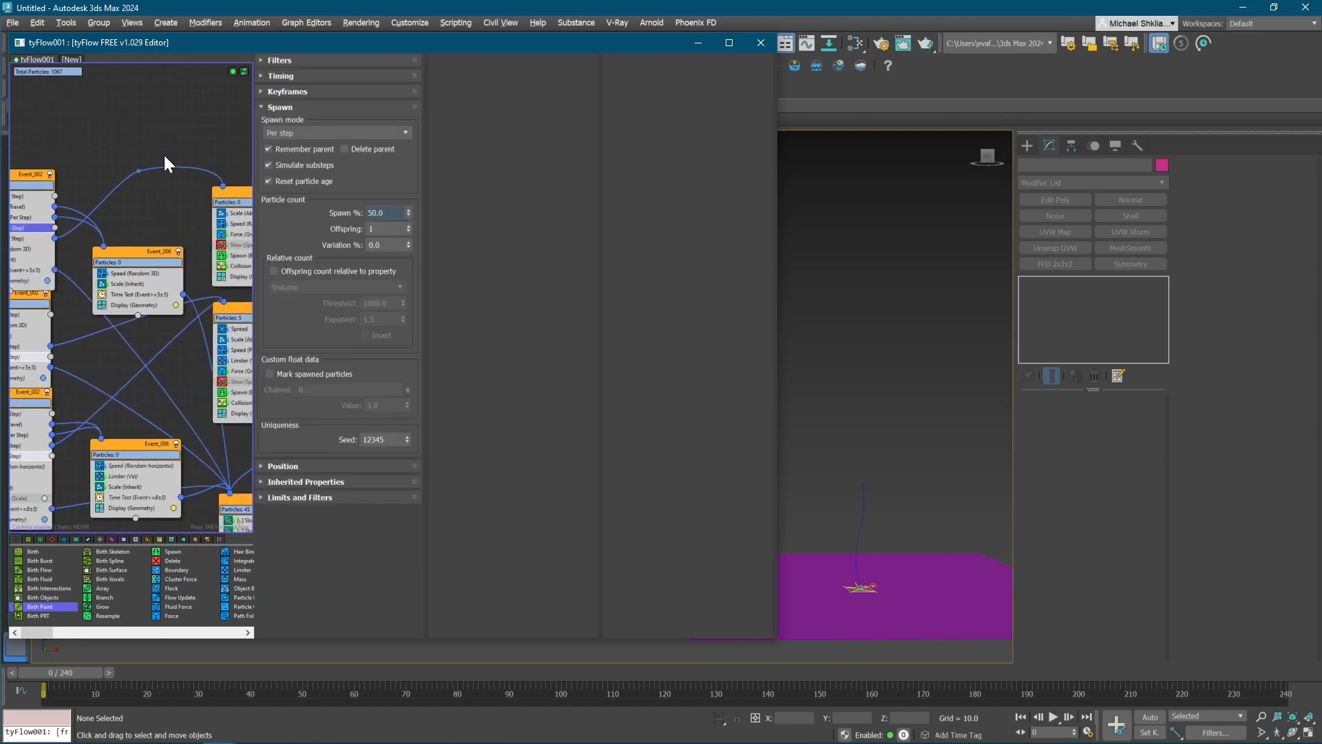
{"action": "left_click", "coordinate": [142, 114]}
{"action": "key", "text": "Tab"}
{"action": "type", "text": "displa"}
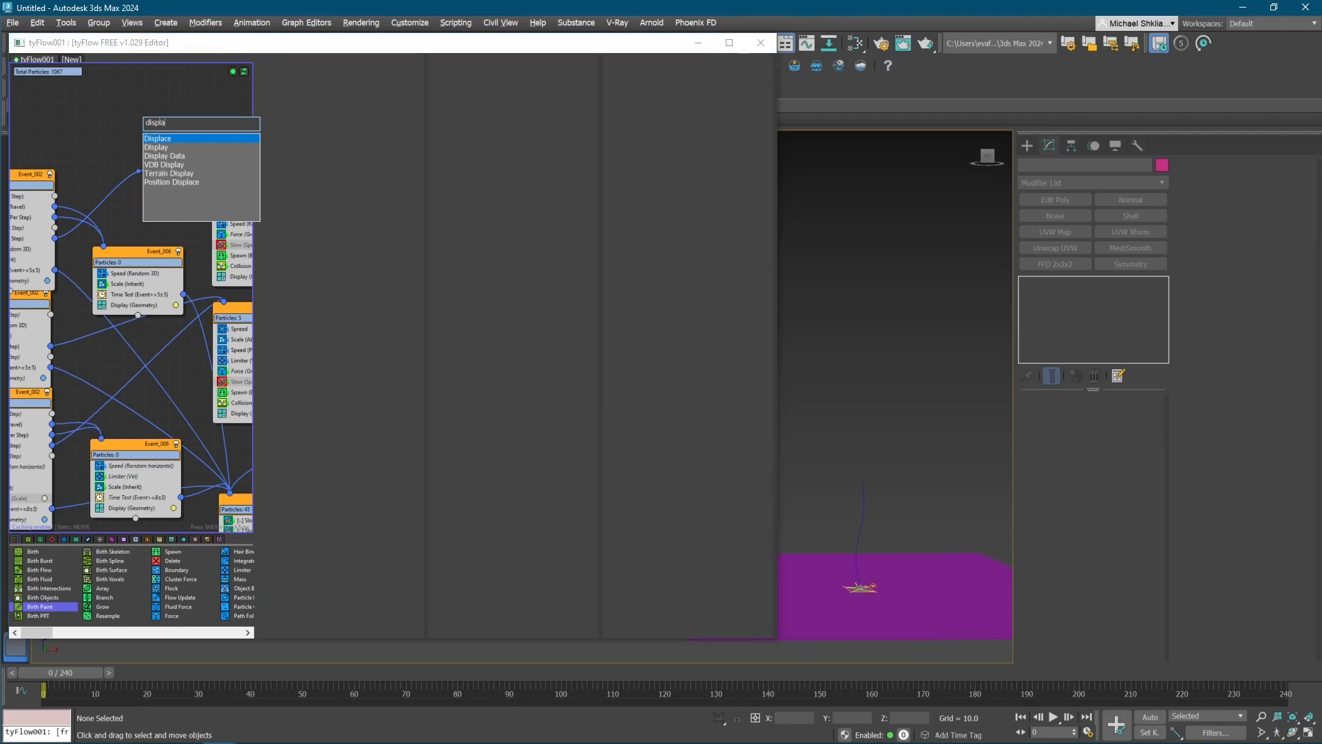
{"action": "type", "text": "y"}
{"action": "key", "text": "Return"}
{"action": "middle_click_drag", "start_coordinate": [145, 126], "coordinate": [169, 235]}
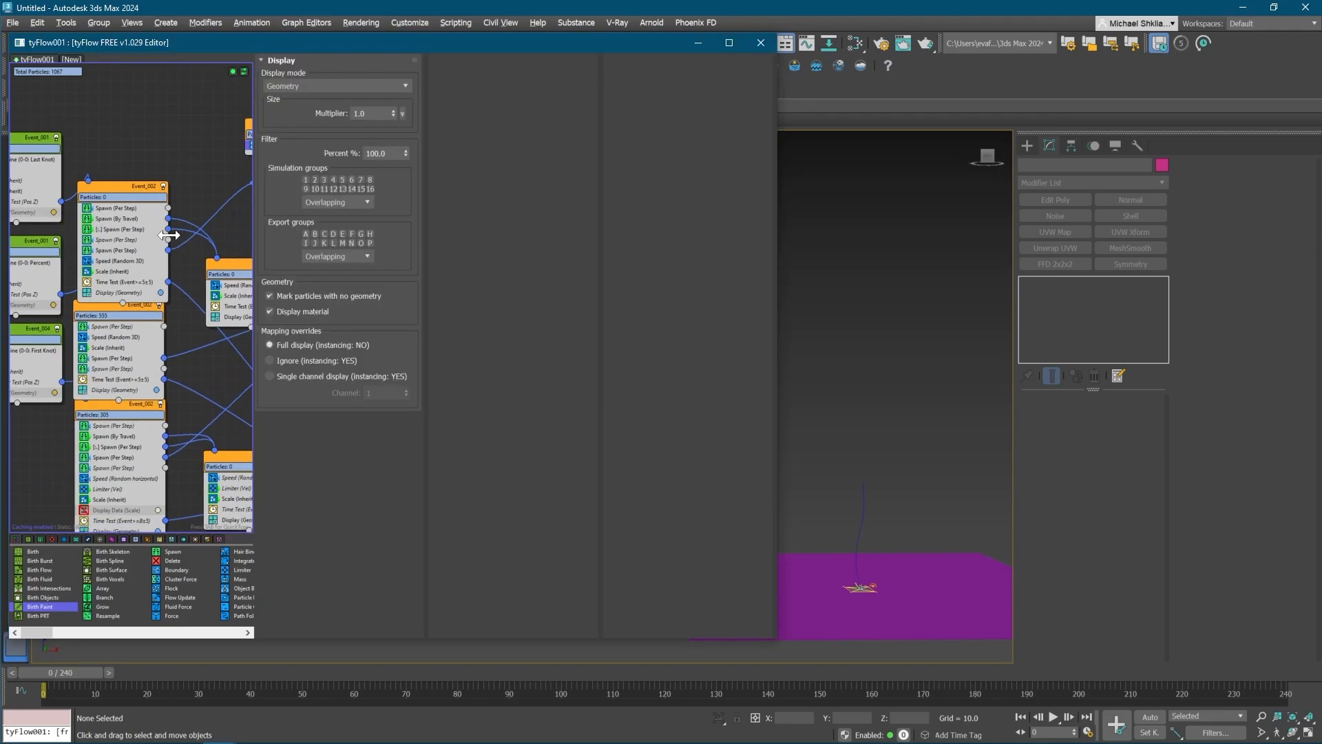
- Connect the three instanced Spawn operators to the new Display event and place it above the Event_010 events
{"action": "left_click", "coordinate": [143, 241]}
{"action": "left_click", "coordinate": [122, 369], "text": "ctrl"}
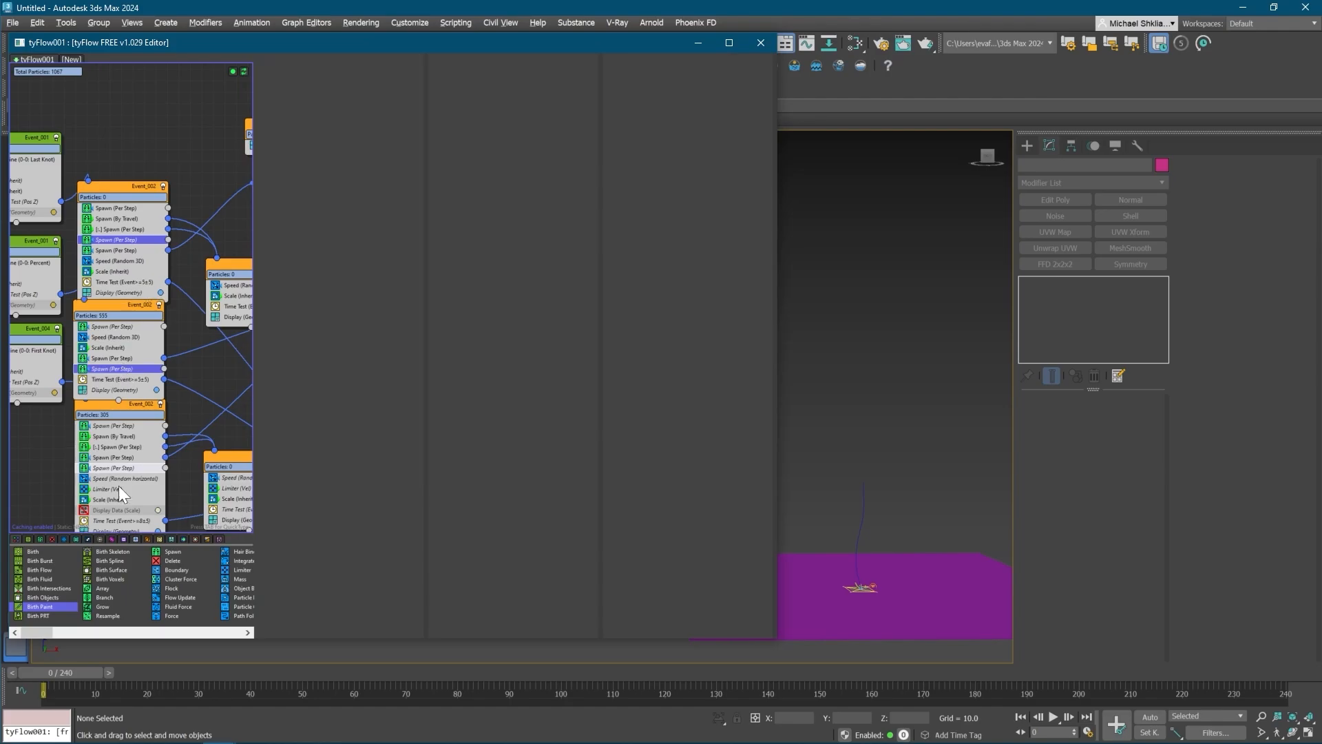
{"action": "left_click", "coordinate": [134, 468], "text": "ctrl"}
{"action": "middle_click_drag", "start_coordinate": [188, 273], "coordinate": [111, 329]}
{"action": "left_click_drag", "start_coordinate": [92, 295], "coordinate": [179, 180]}
{"action": "middle_click_drag", "start_coordinate": [209, 192], "coordinate": [115, 196]}
{"action": "left_click_drag", "start_coordinate": [116, 192], "coordinate": [202, 206]}
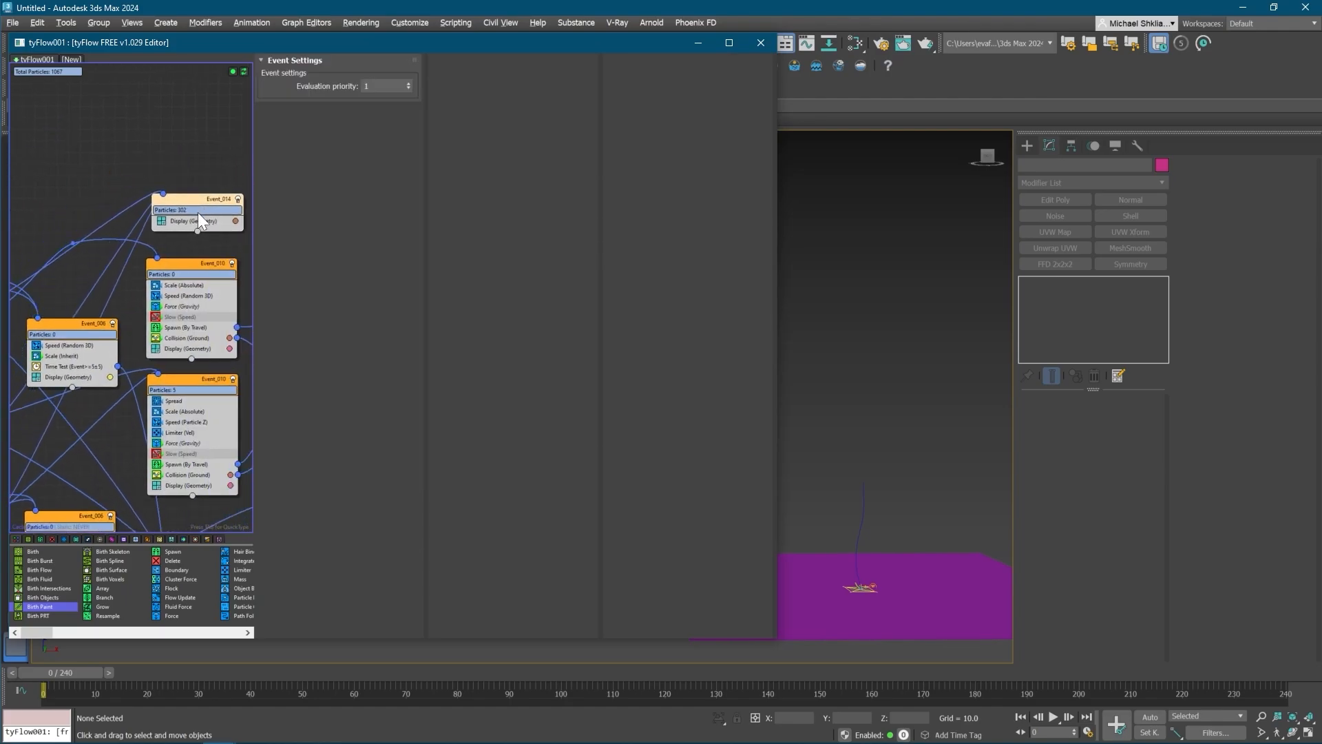
- Add a Speed operator to the new Display event and set its noise strength to 10
{"action": "key", "text": "Tab"}
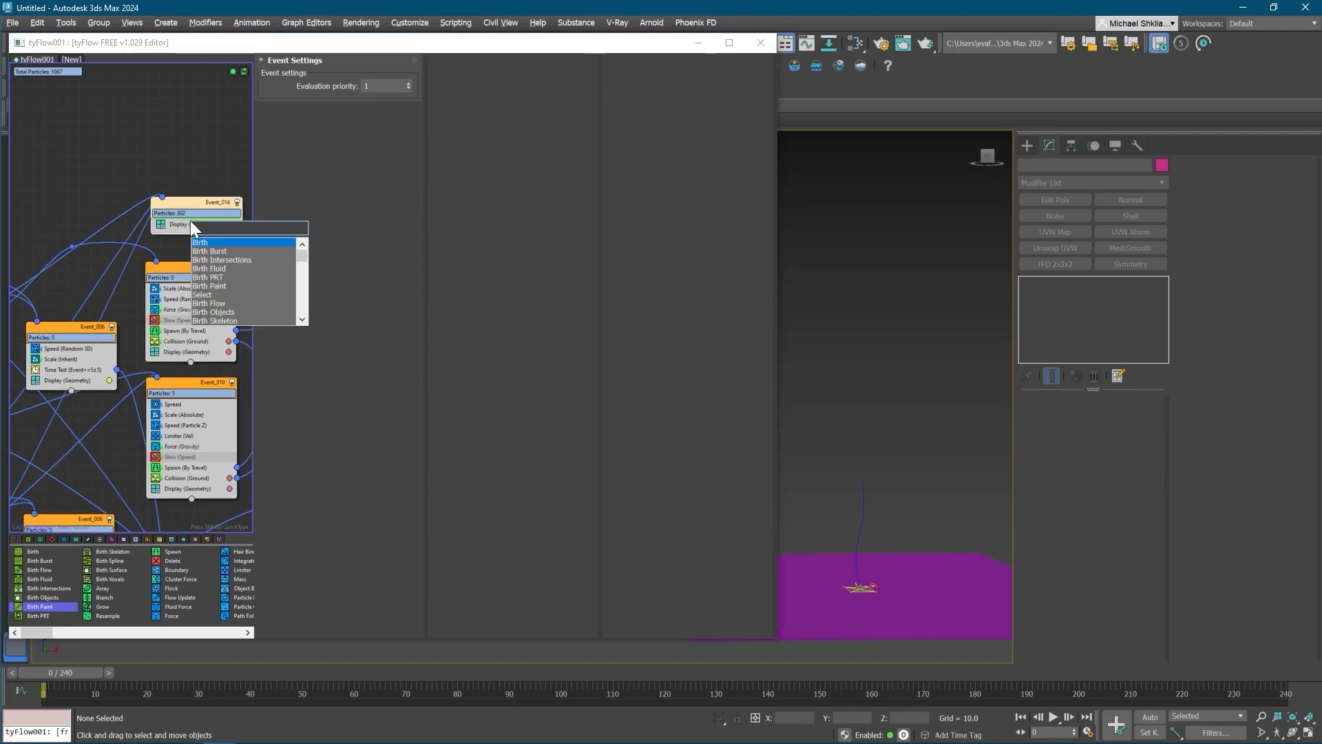
{"action": "type", "text": "s"}
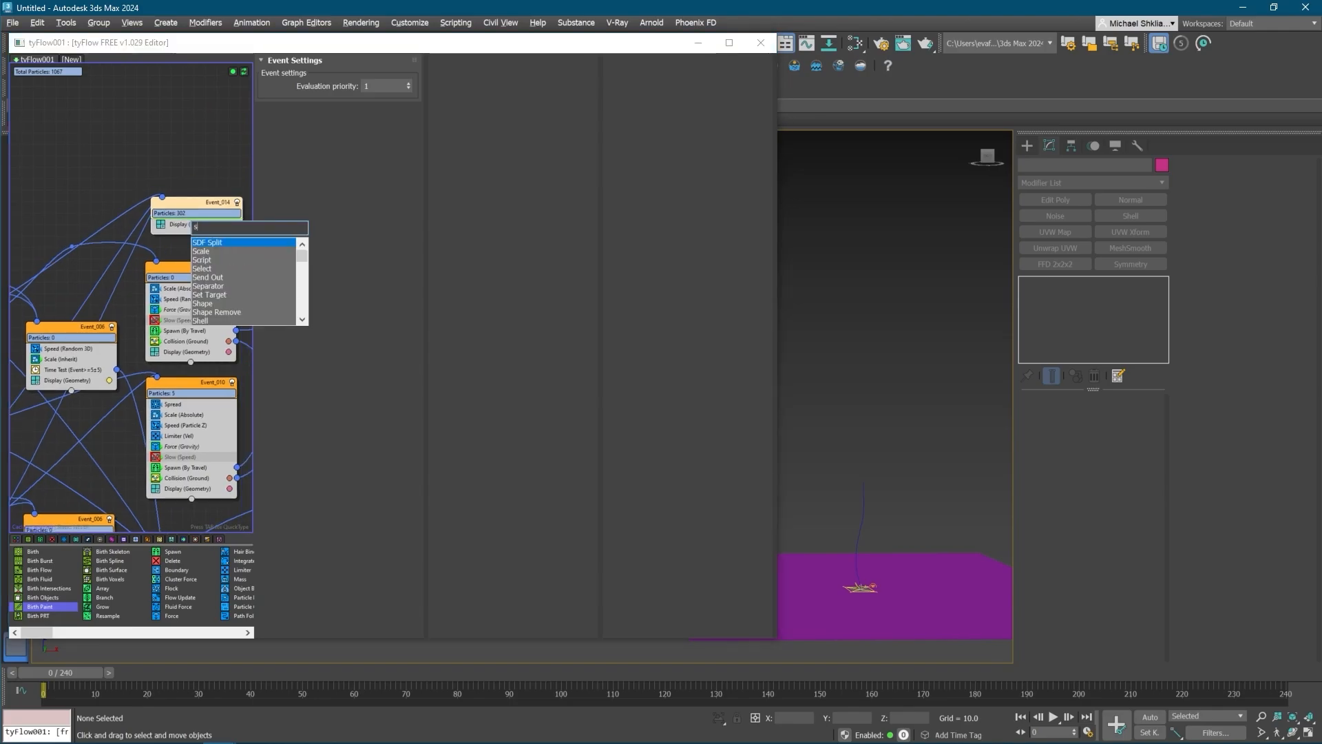
{"action": "type", "text": "peed"}
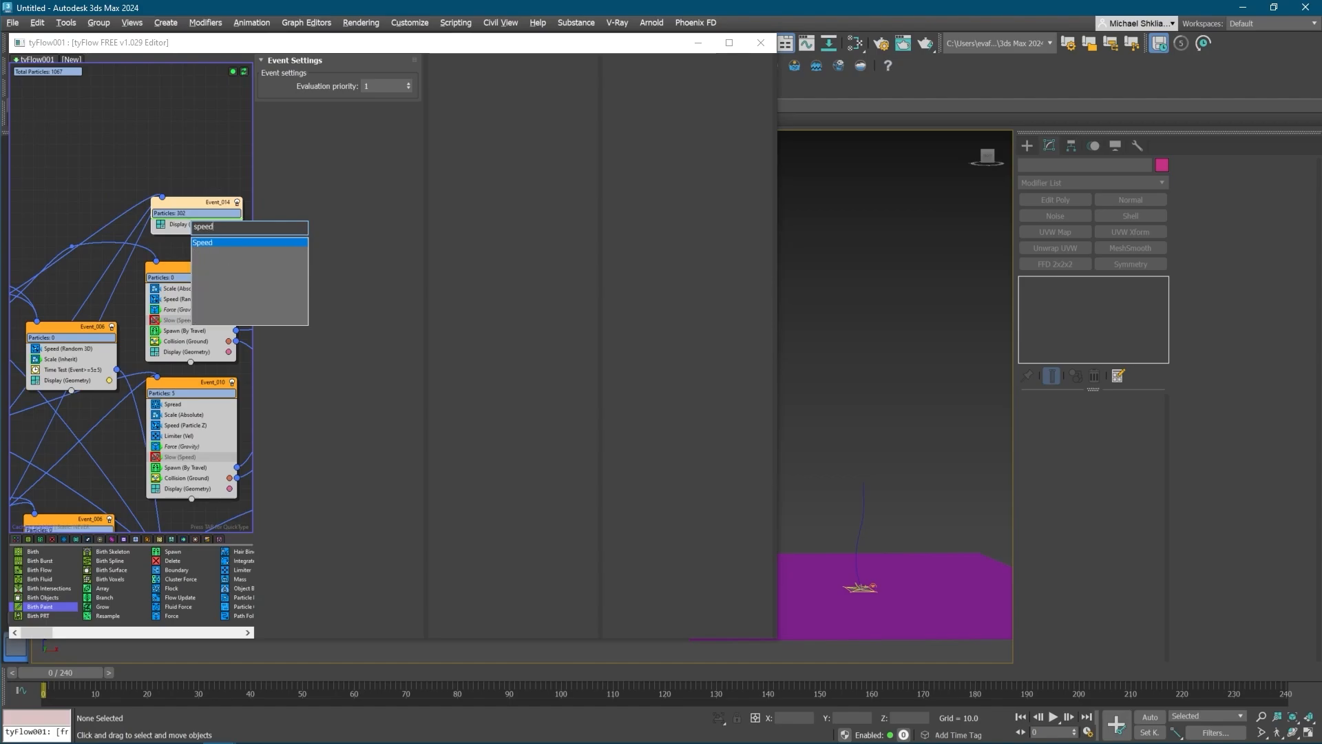
{"action": "key", "text": "Return"}
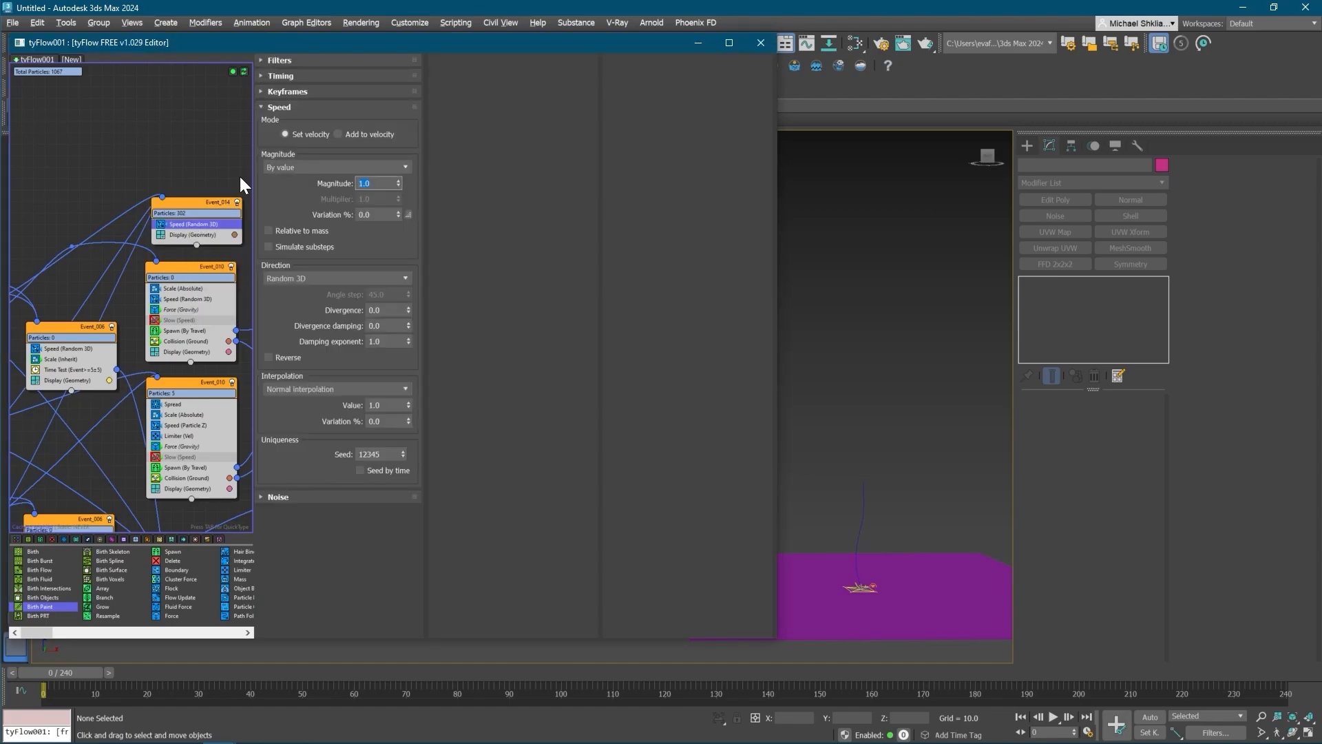
{"action": "left_click", "coordinate": [318, 495]}
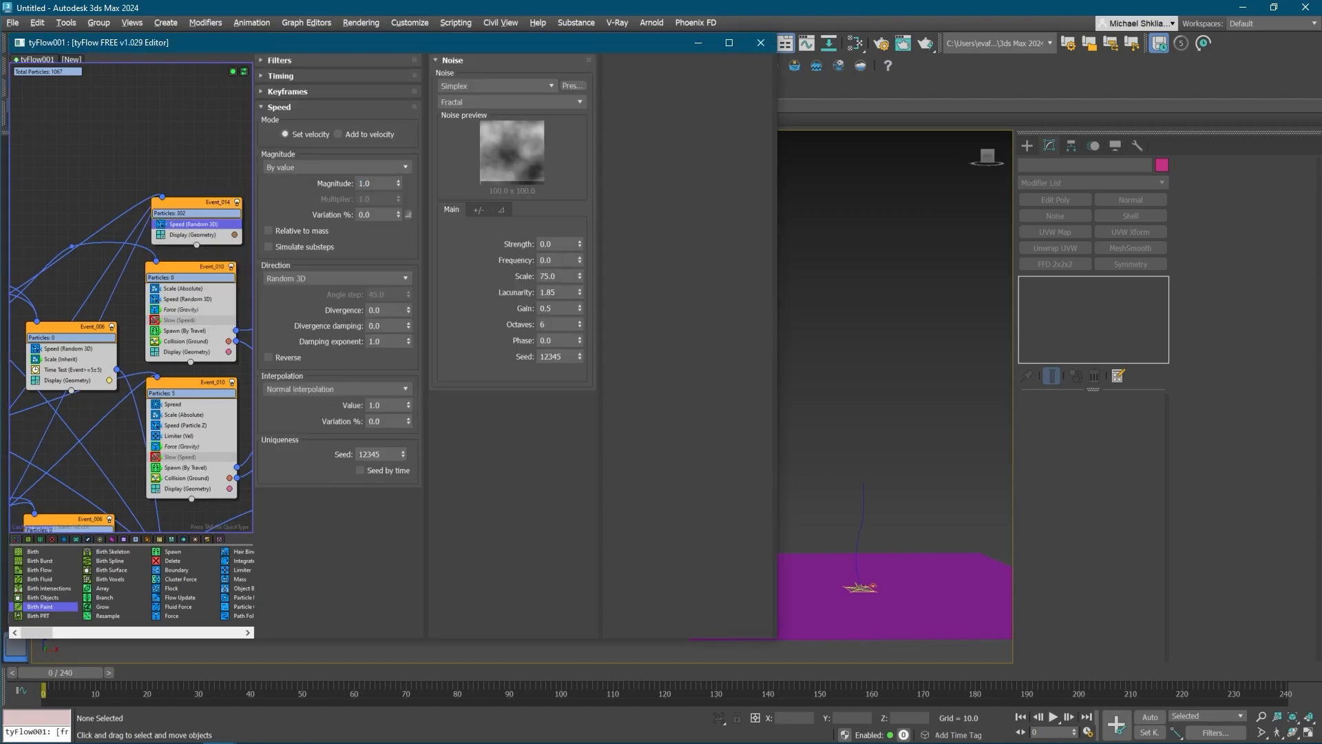
{"action": "type", "text": "10"}
{"action": "key", "text": "Return"}
- Scrub the timeline forward to about frame 78 to check how the newly spawned particles spread
{"action": "left_click_drag", "start_coordinate": [104, 669], "coordinate": [229, 665]}
{"action": "left_click_drag", "start_coordinate": [262, 660], "coordinate": [313, 660]}
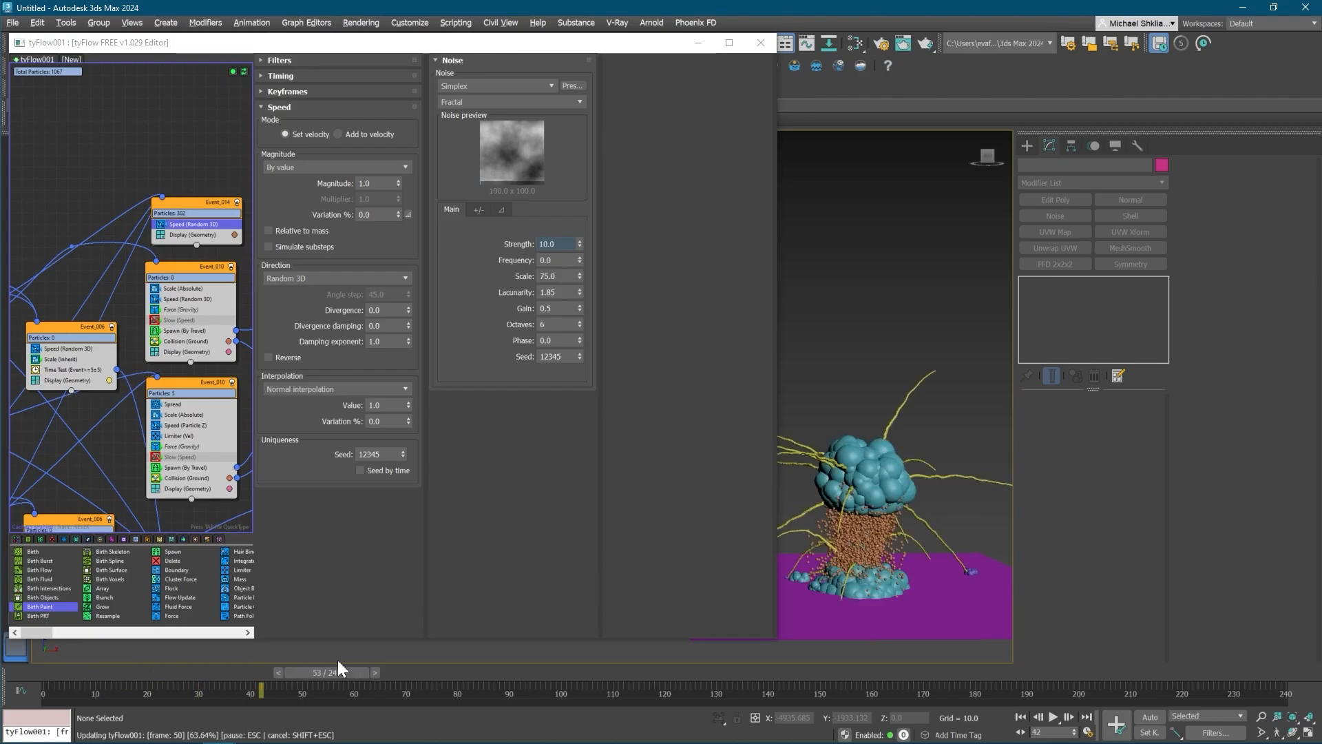
{"action": "left_click_drag", "start_coordinate": [337, 672], "coordinate": [466, 674]}
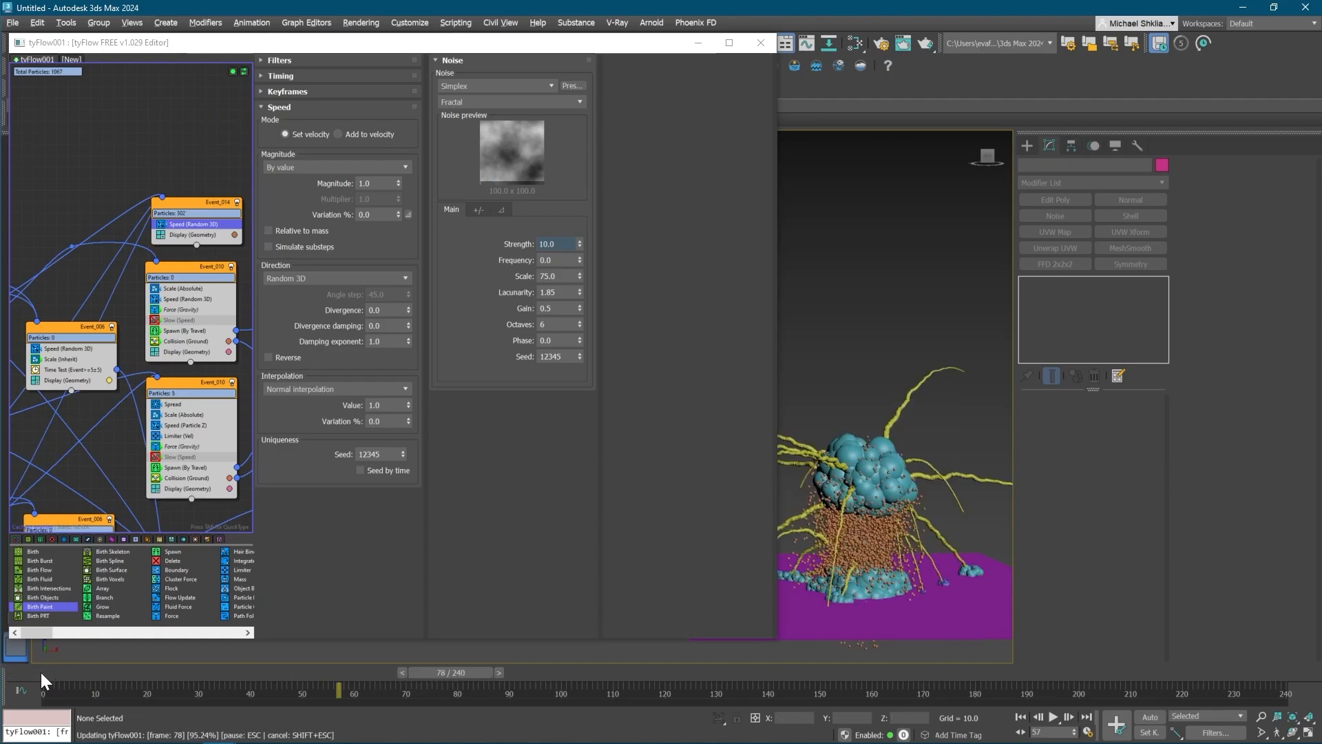
- Add a Collision operator to Event_014, below its Speed operator
{"action": "middle_click_drag", "start_coordinate": [177, 252], "coordinate": [139, 221]}
{"action": "key", "text": "Tab"}
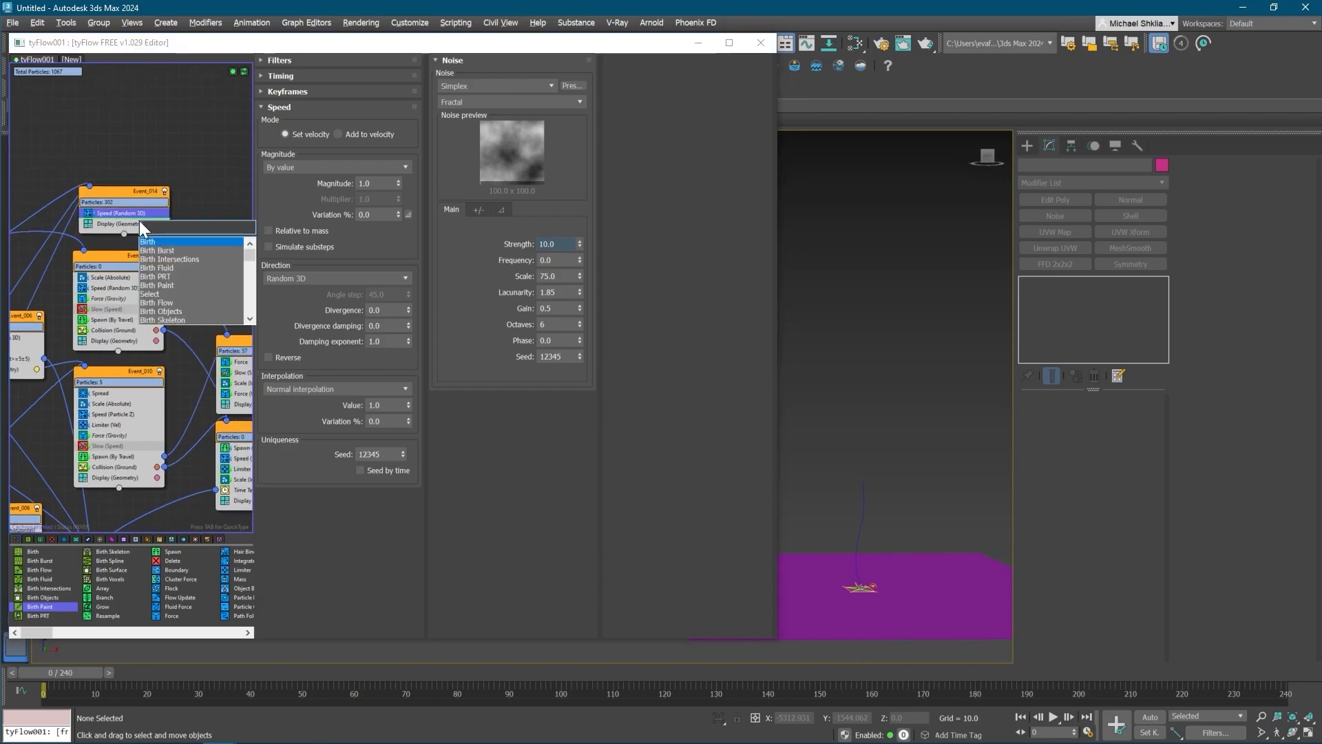
{"action": "type", "text": "coll"}
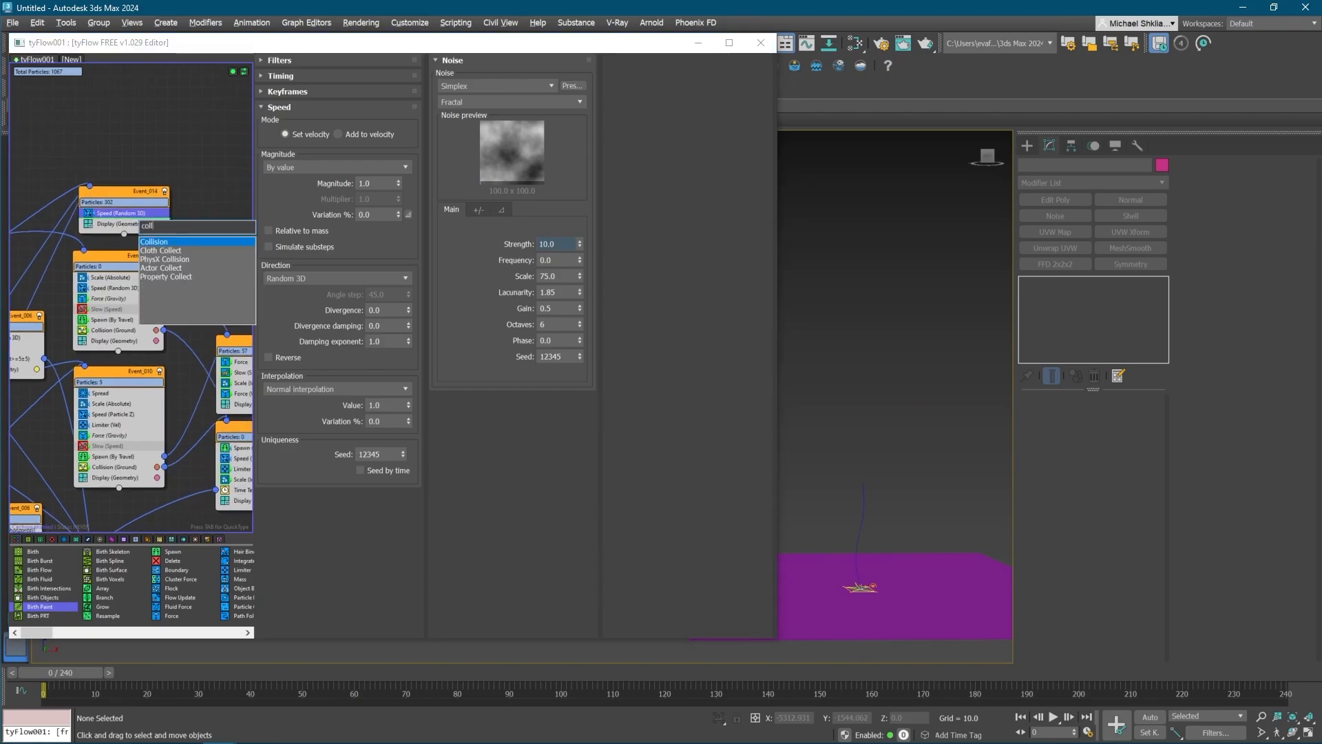
{"action": "key", "text": "Return"}
- Try connecting the Collision output of Event_014 to Event_011, and delete that connection
{"action": "middle_click_drag", "start_coordinate": [195, 245], "coordinate": [103, 195]}
{"action": "left_click_drag", "start_coordinate": [103, 195], "coordinate": [152, 365]}
{"action": "middle_click_drag", "start_coordinate": [143, 205], "coordinate": [178, 229]}
{"action": "scroll", "coordinate": [92, 216], "scroll_direction": "up", "scroll_amount": 1}
{"action": "middle_click_drag", "start_coordinate": [92, 216], "coordinate": [102, 216]}
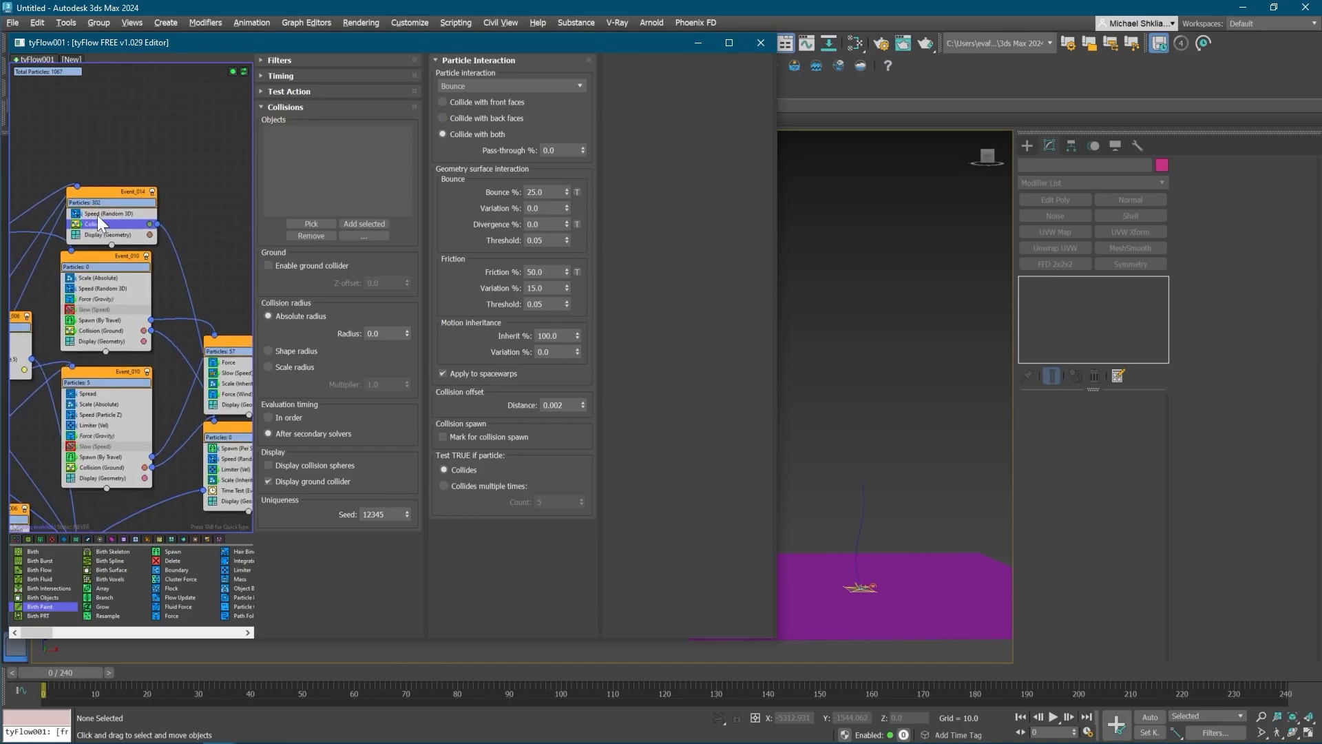
{"action": "middle_click_drag", "start_coordinate": [219, 383], "coordinate": [139, 378]}
{"action": "left_click", "coordinate": [99, 266]}
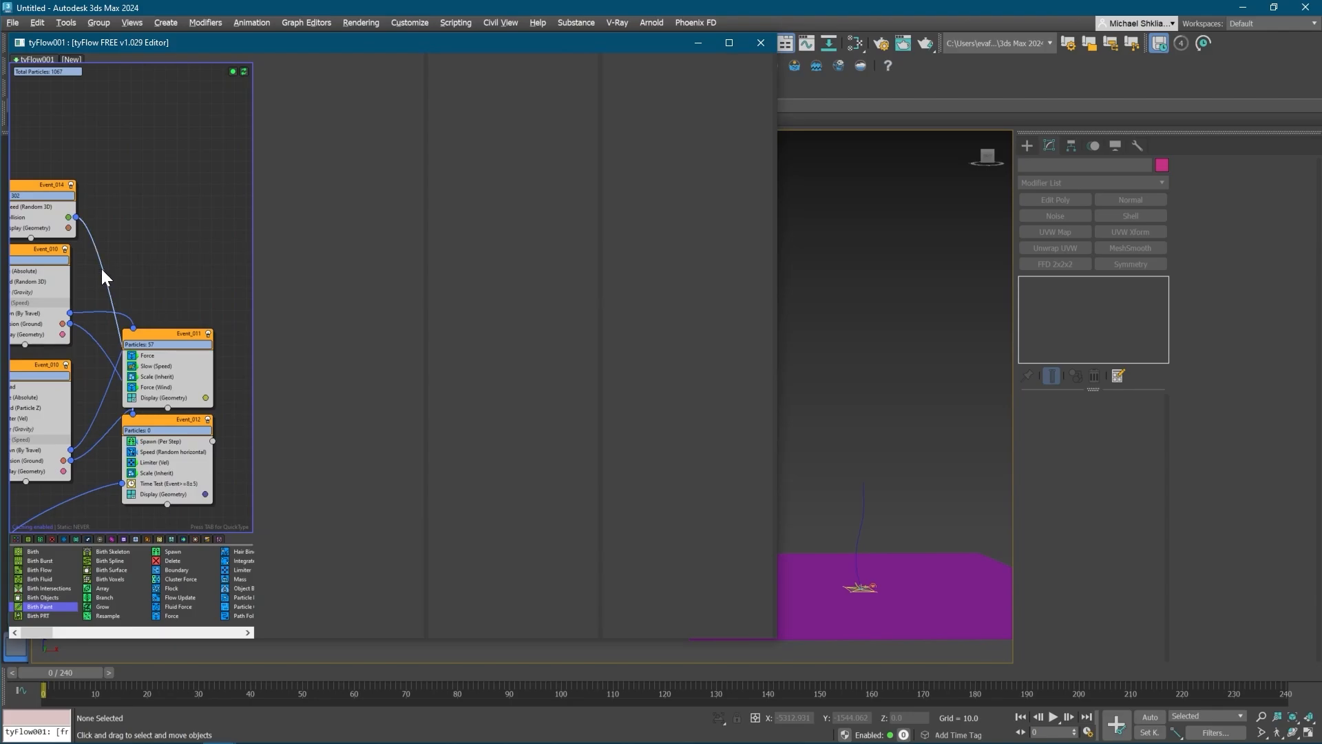
{"action": "key", "text": "Delete"}
- Create a new event with a Delete operator and connect the Collision output of Event_014 to it
{"action": "middle_click_drag", "start_coordinate": [114, 245], "coordinate": [156, 259]}
{"action": "key", "text": "Tab"}
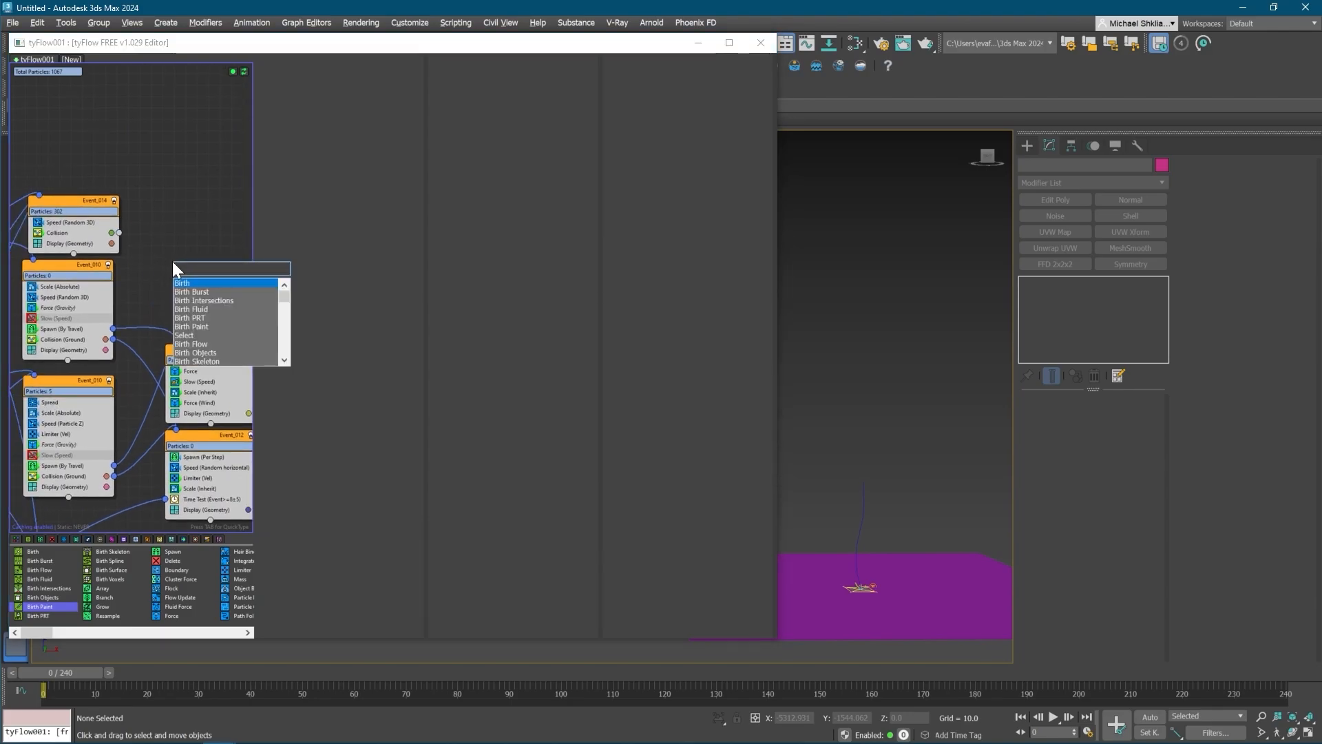
{"action": "type", "text": "delete"}
{"action": "key", "text": "Return"}
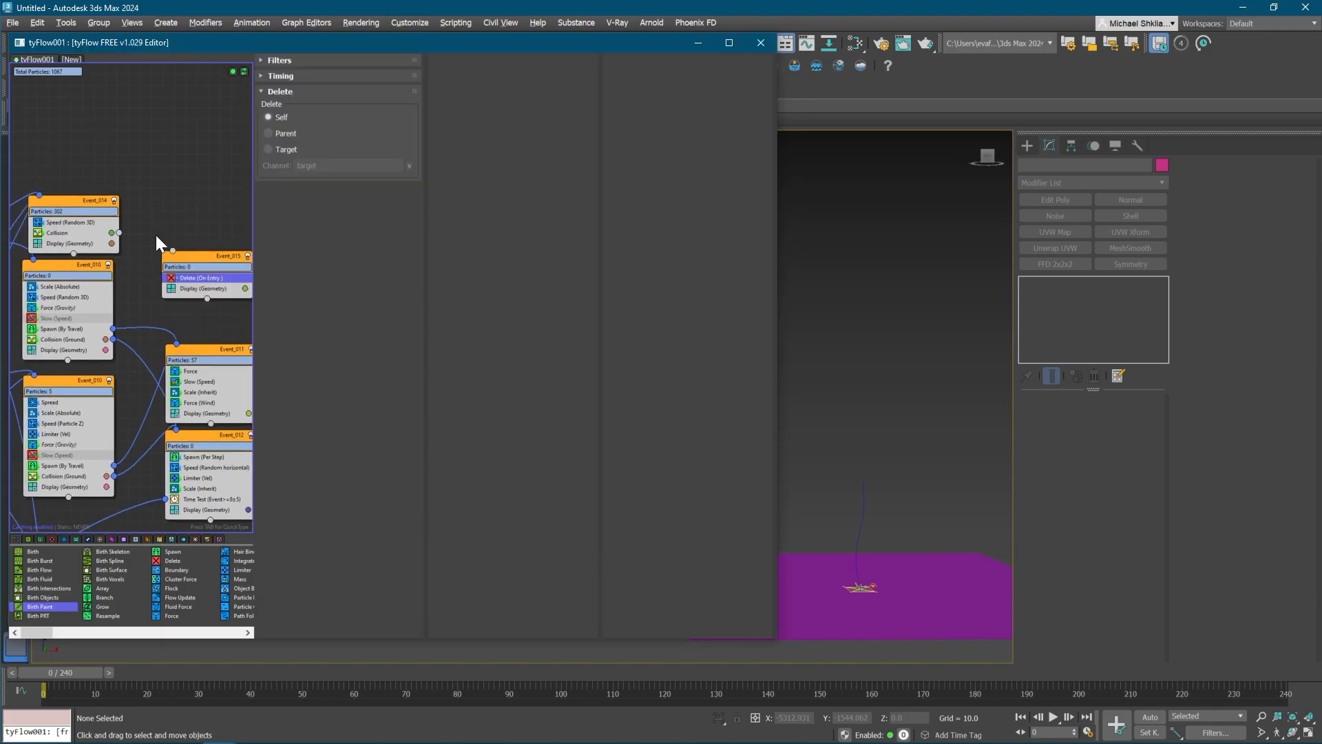
{"action": "left_click_drag", "start_coordinate": [137, 235], "coordinate": [173, 250]}
- Add a Scale operator to Event_014 in Absolute mode with X, Y and Z set to 250%
{"action": "middle_click_drag", "start_coordinate": [109, 220], "coordinate": [123, 222]}
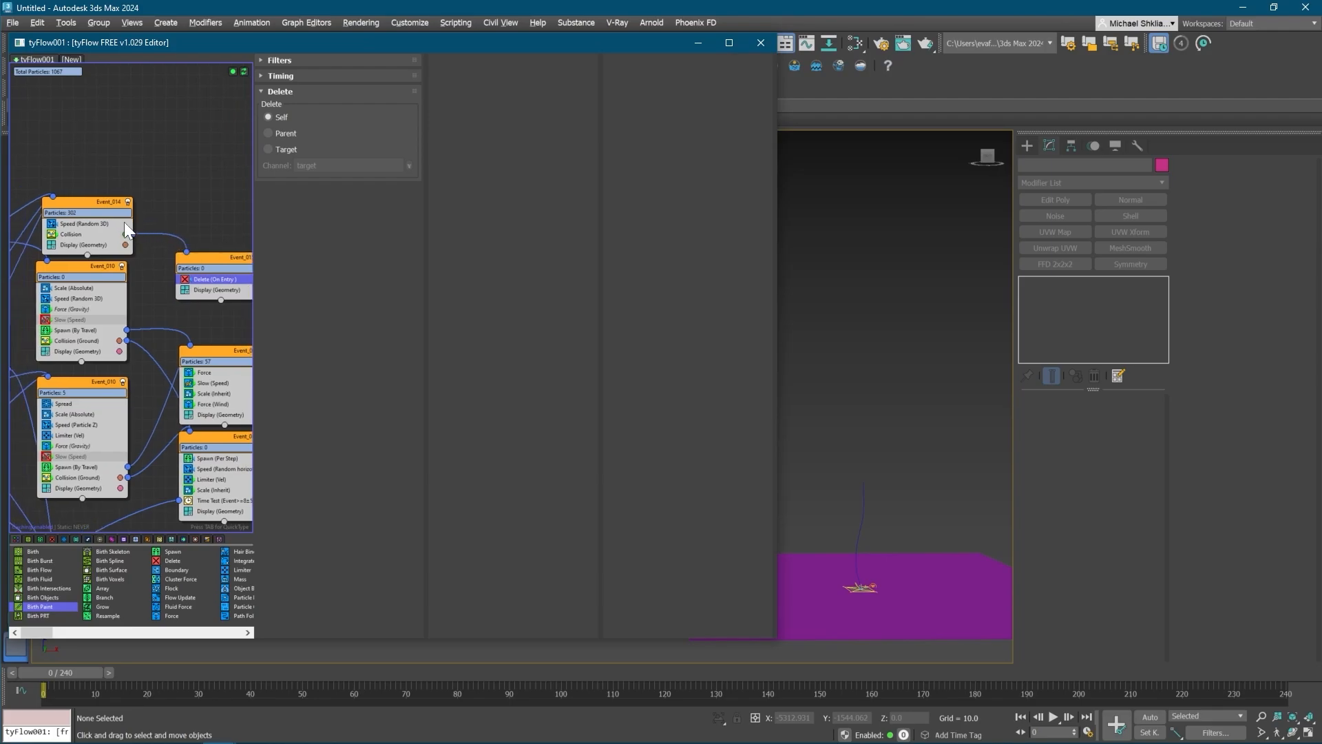
{"action": "key", "text": "Tab"}
{"action": "type", "text": "scale"}
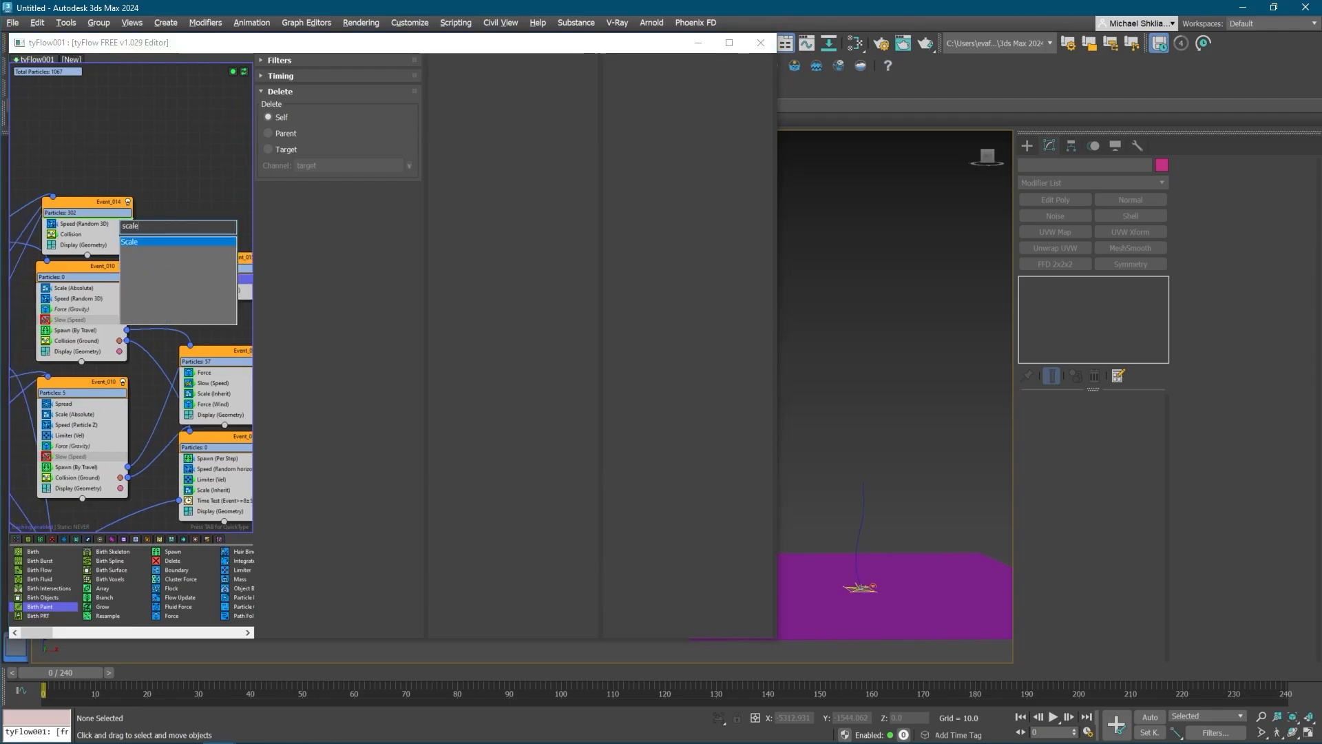
{"action": "key", "text": "Return"}
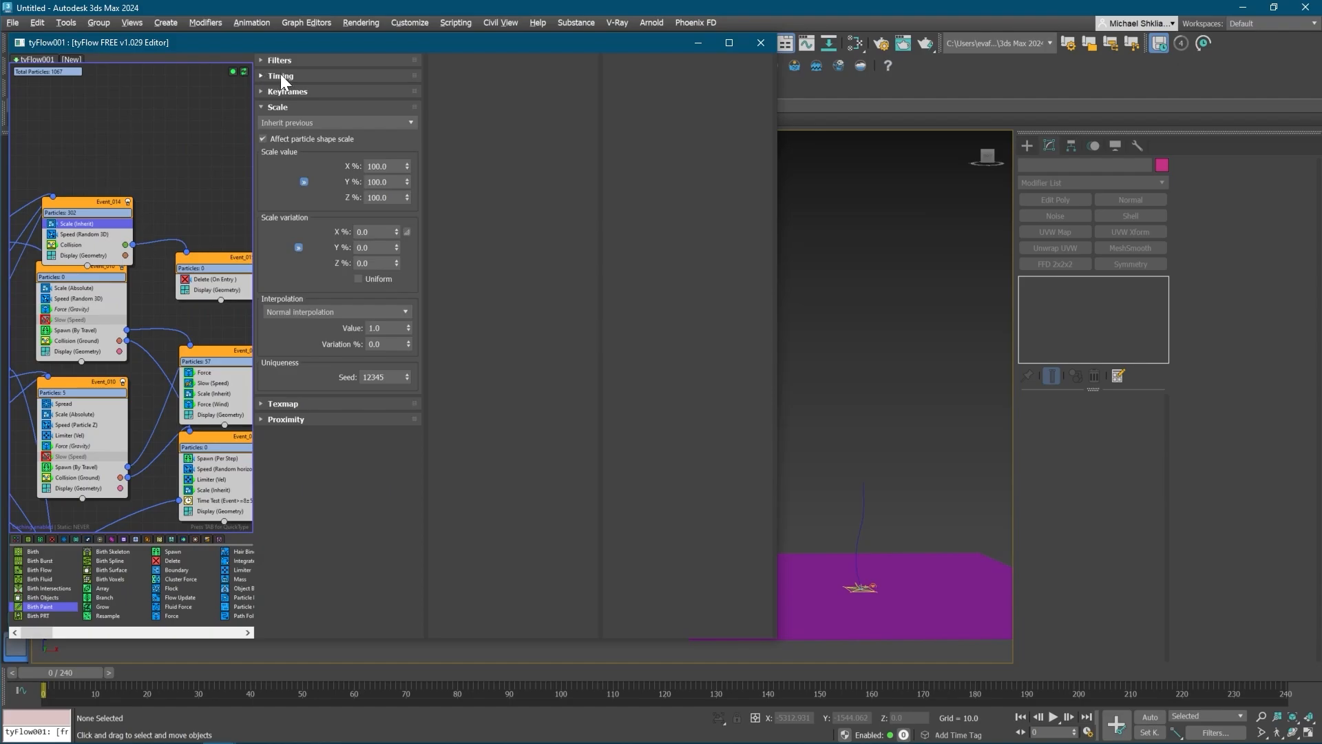
{"action": "left_click", "coordinate": [303, 122]}
{"action": "left_click", "coordinate": [303, 135]}
{"action": "key", "text": "Return"}
- Scrub to frame 43 and inspect the small debris particles around the cloud stem up close
{"action": "left_click_drag", "start_coordinate": [57, 670], "coordinate": [260, 679]}
{"action": "left_click", "coordinate": [304, 679]}
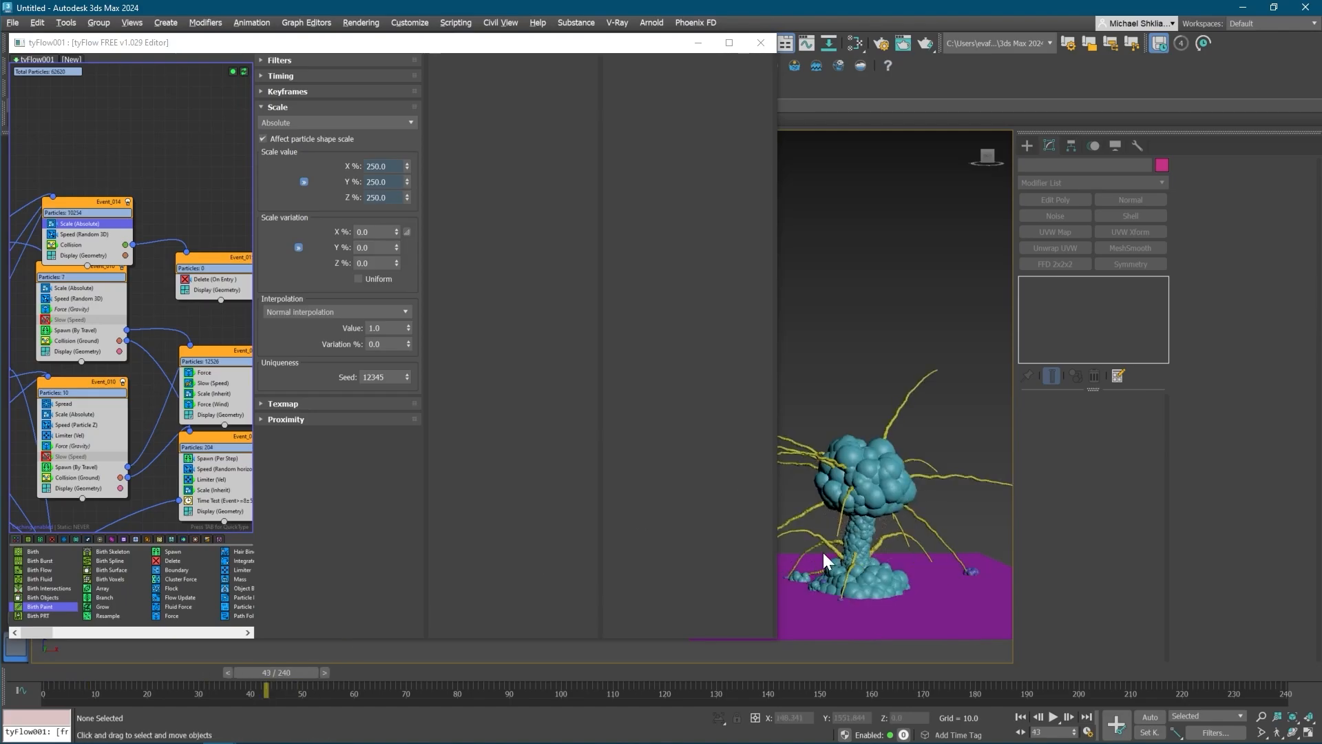
{"action": "scroll", "coordinate": [861, 559], "scroll_direction": "up", "scroll_amount": 5}
{"action": "scroll", "coordinate": [876, 559], "scroll_direction": "up", "scroll_amount": 4}
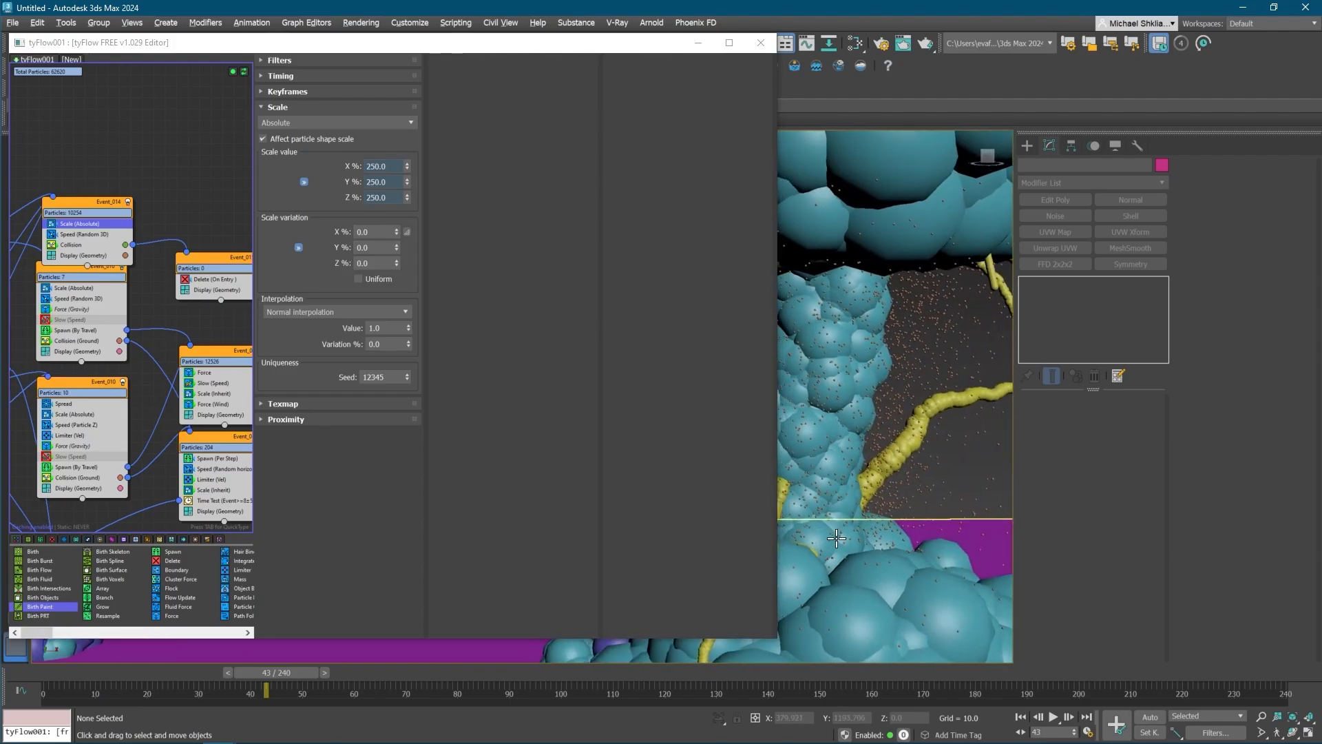
- Reposition Event_014 slightly and set the instanced Spawn operators' spawn percentage to 20
{"action": "middle_click_drag", "start_coordinate": [40, 265], "coordinate": [146, 263]}
{"action": "left_click_drag", "start_coordinate": [203, 201], "coordinate": [196, 189]}
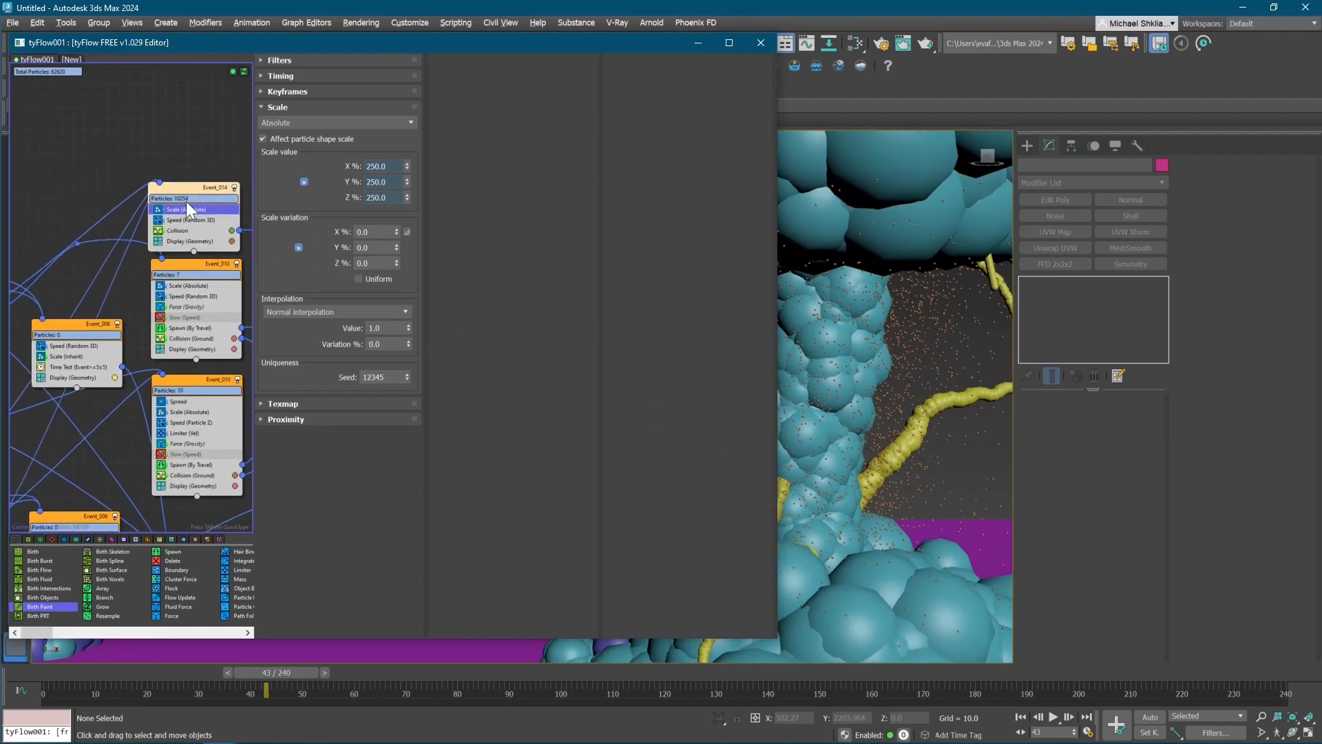
{"action": "middle_click_drag", "start_coordinate": [21, 329], "coordinate": [125, 237]}
{"action": "left_click", "coordinate": [167, 161]}
{"action": "left_click", "coordinate": [80, 224]}
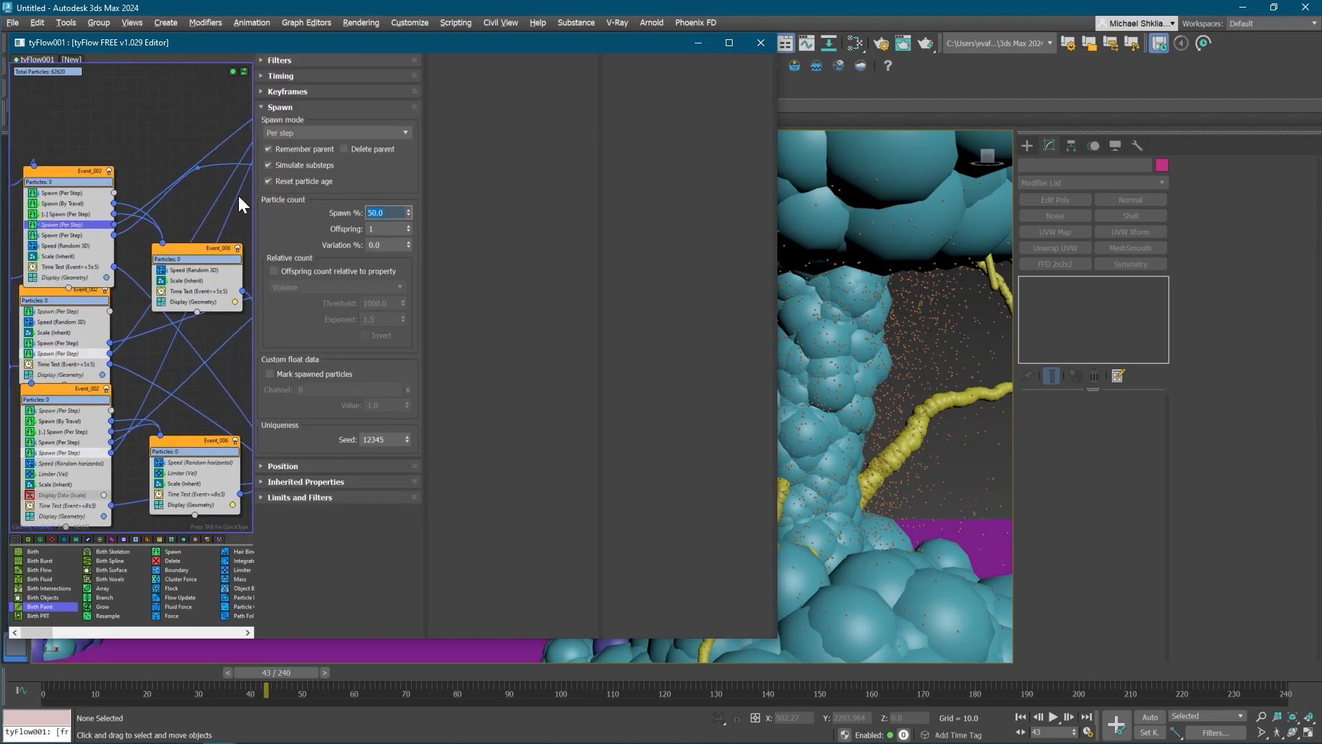
{"action": "type", "text": "20"}
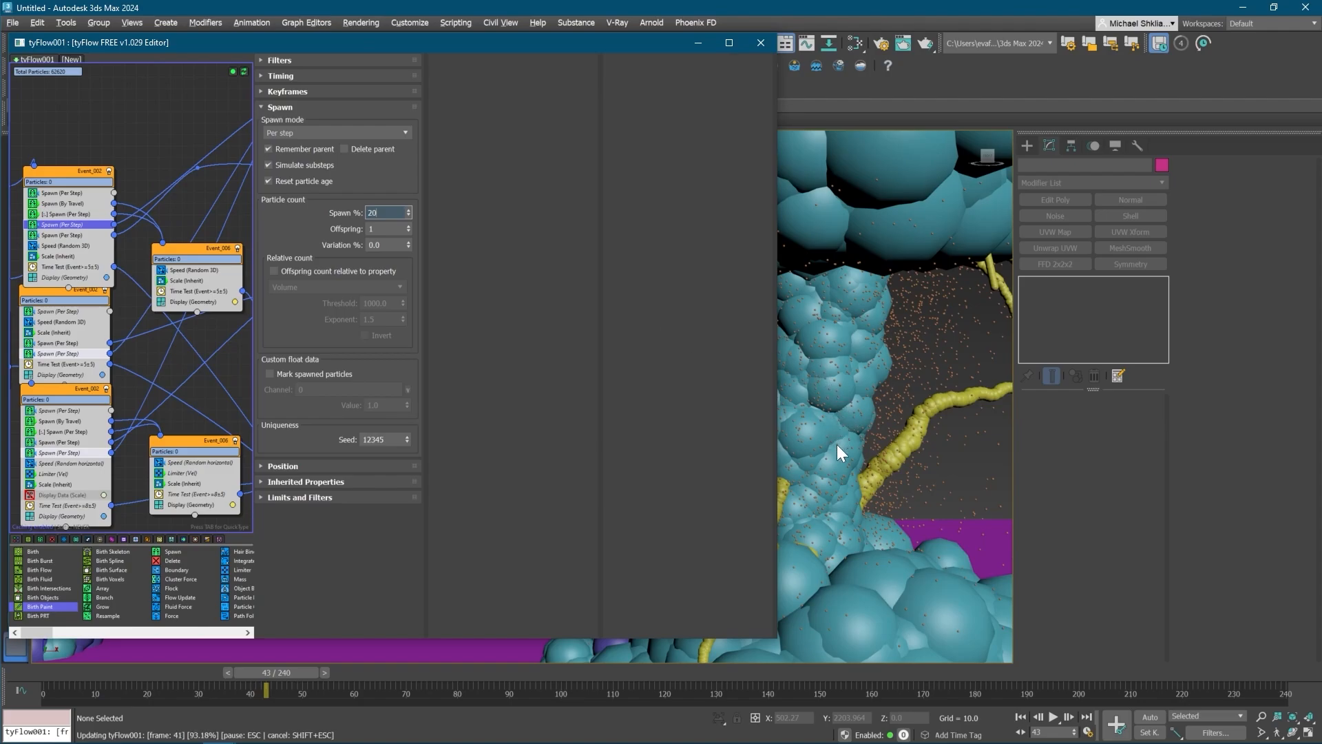
- Check the whole explosion in the viewport and set the instanced Spawn operators' spawn percentage to 10
{"action": "left_click", "coordinate": [846, 434]}
{"action": "scroll", "coordinate": [854, 424], "scroll_direction": "down", "scroll_amount": 7}
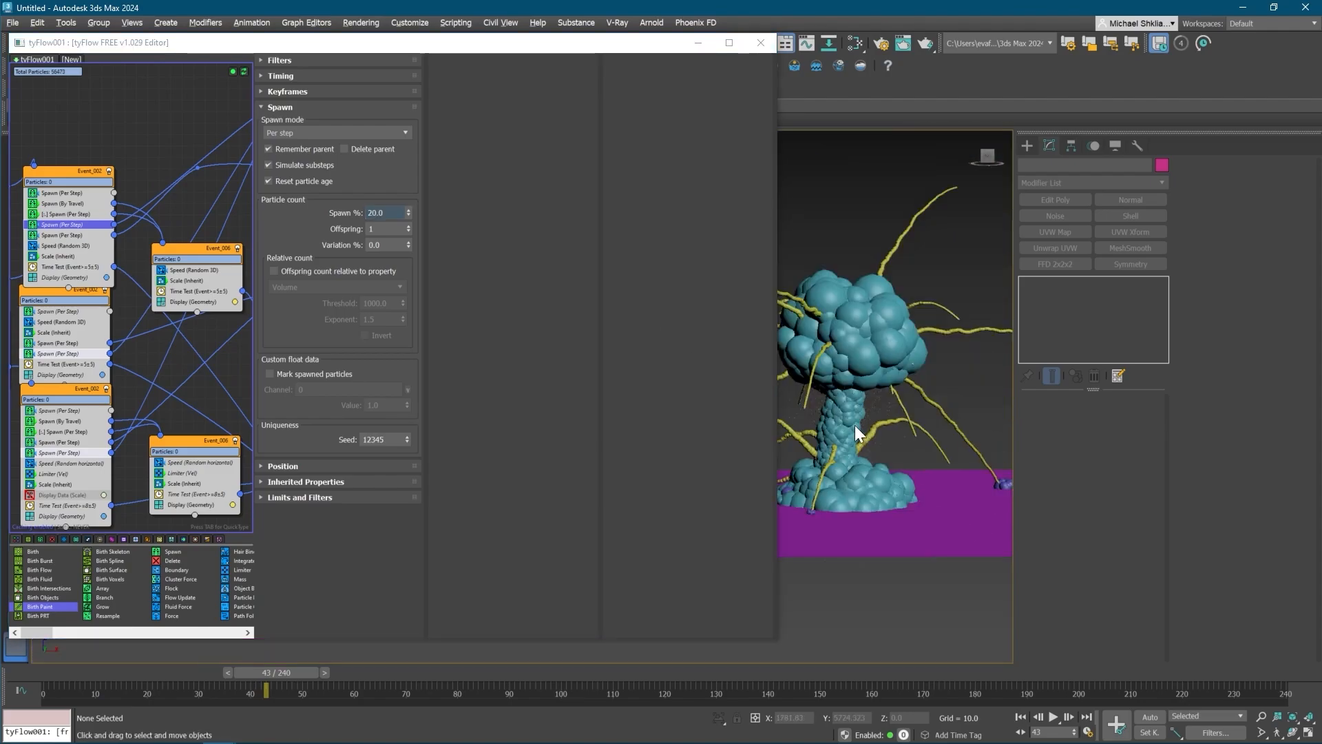
{"action": "scroll", "coordinate": [852, 424], "scroll_direction": "up", "scroll_amount": 3}
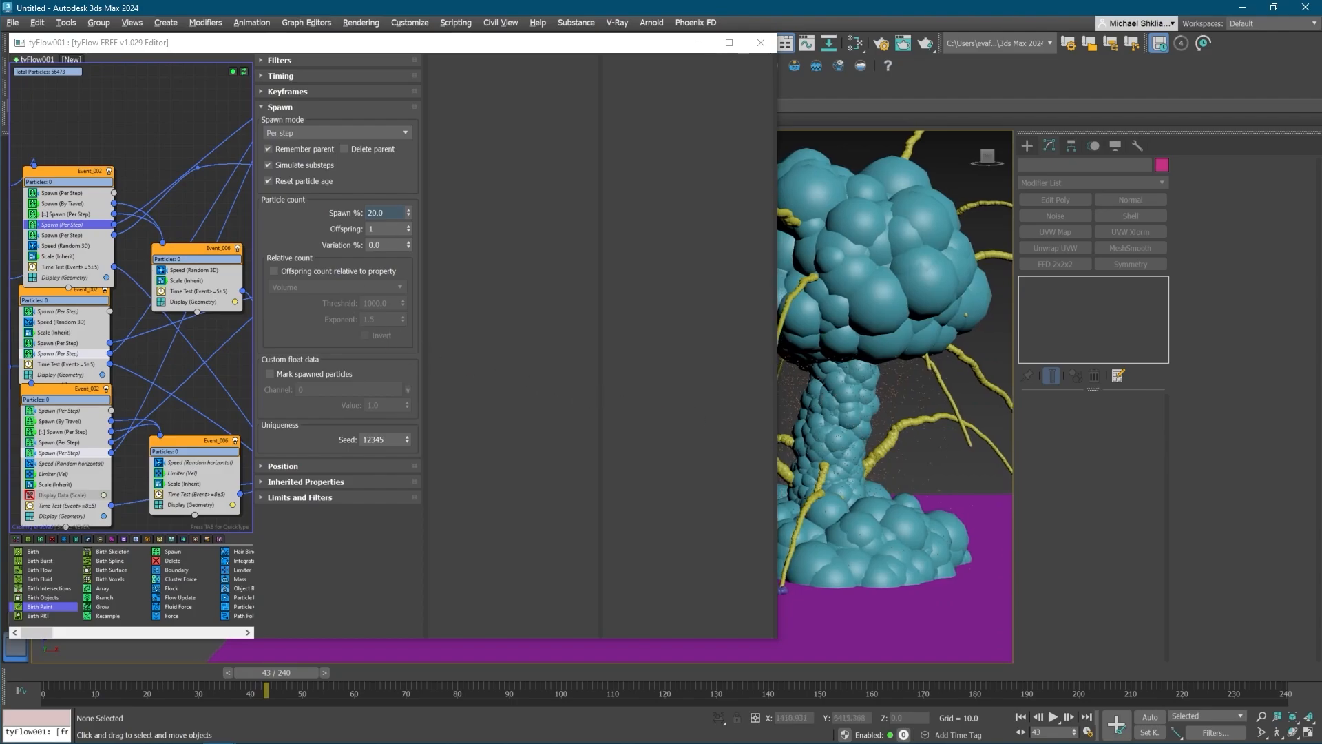
{"action": "double_click", "coordinate": [384, 212]}
{"action": "type", "text": "10"}
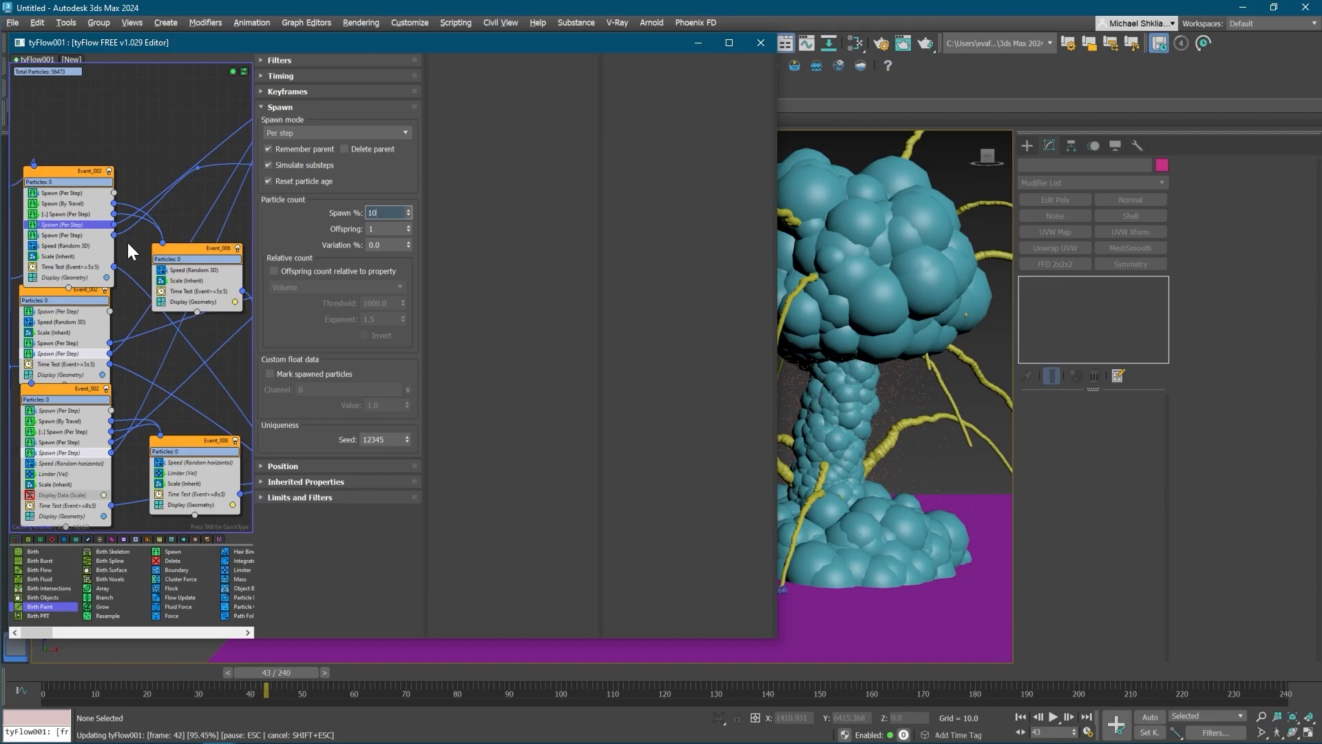
- Rewind to frame 0 and set both the noise scale and noise strength of Event_014's Speed operator to 25
{"action": "middle_click_drag", "start_coordinate": [127, 241], "coordinate": [69, 229]}
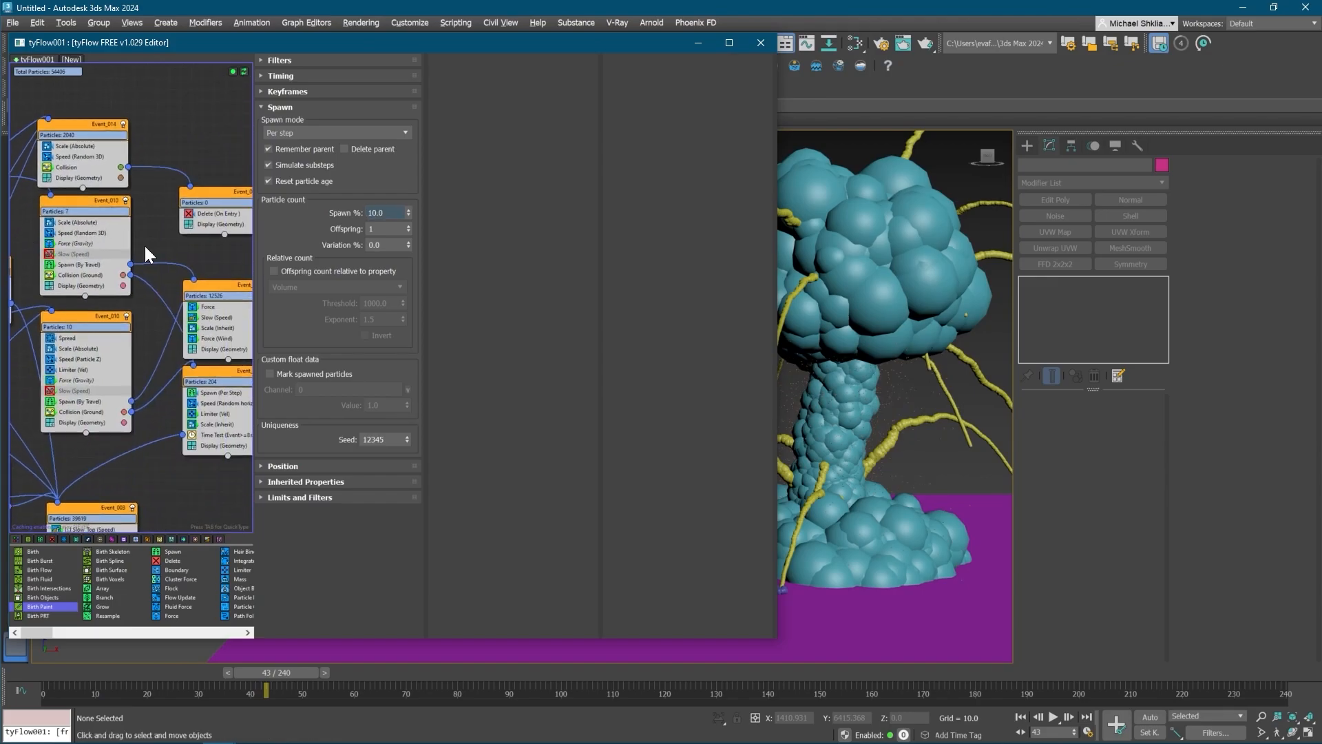
{"action": "left_click_drag", "start_coordinate": [307, 669], "coordinate": [8, 653]}
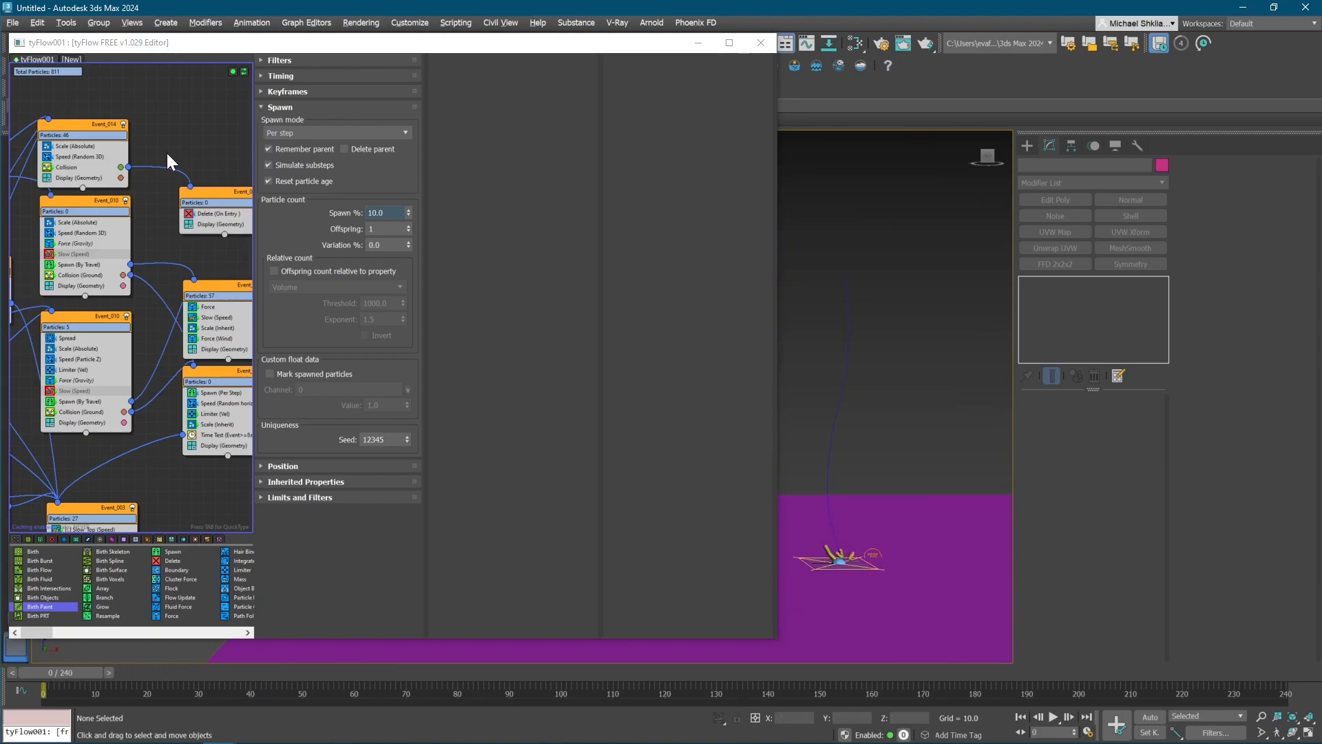
{"action": "middle_click_drag", "start_coordinate": [76, 150], "coordinate": [114, 163]}
{"action": "left_click", "coordinate": [112, 169]}
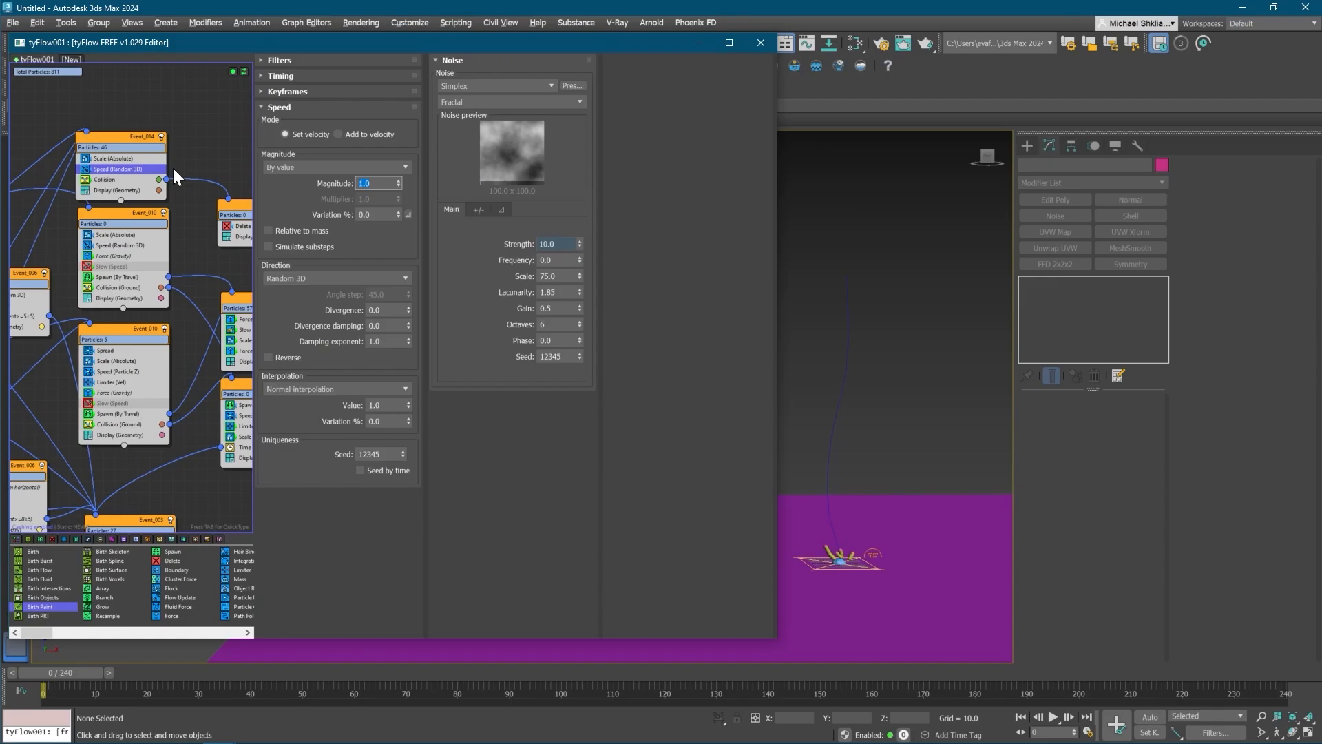
{"action": "double_click", "coordinate": [551, 275]}
{"action": "type", "text": "25"}
{"action": "key", "text": "Return"}
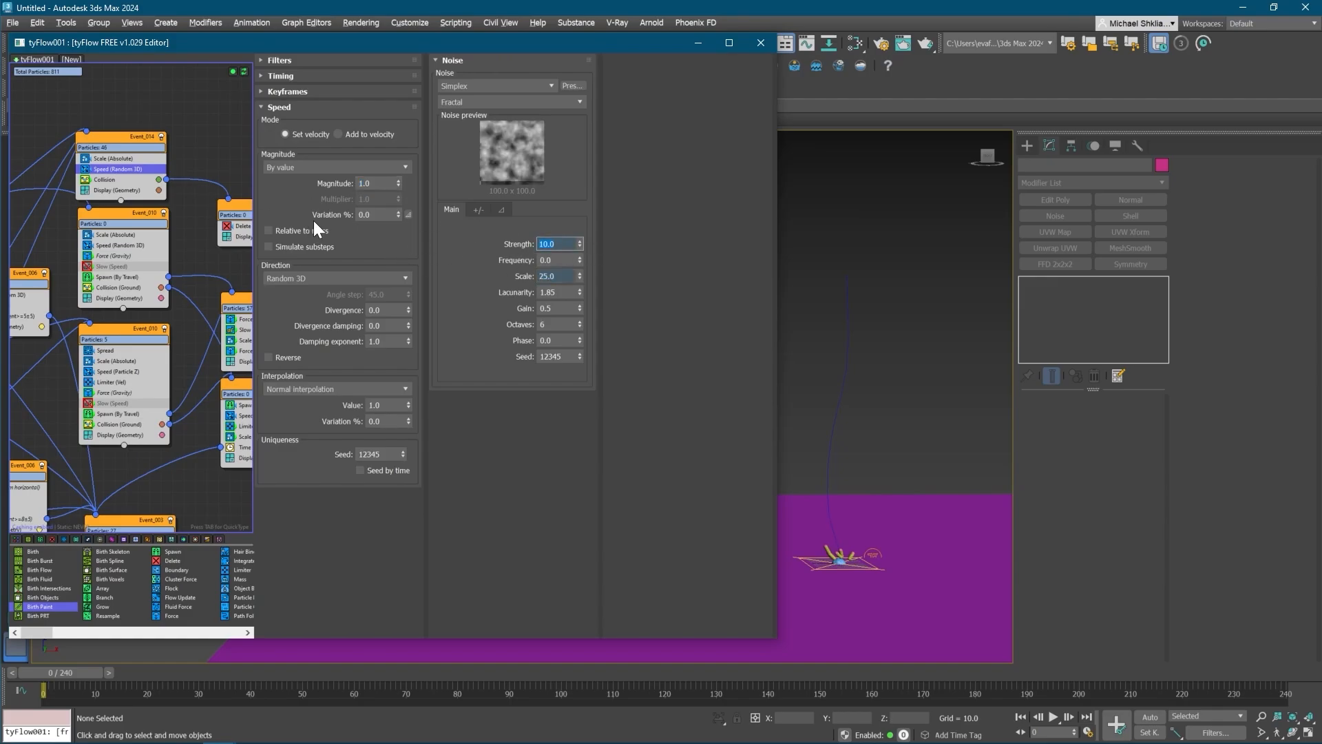
{"action": "type", "text": "25"}
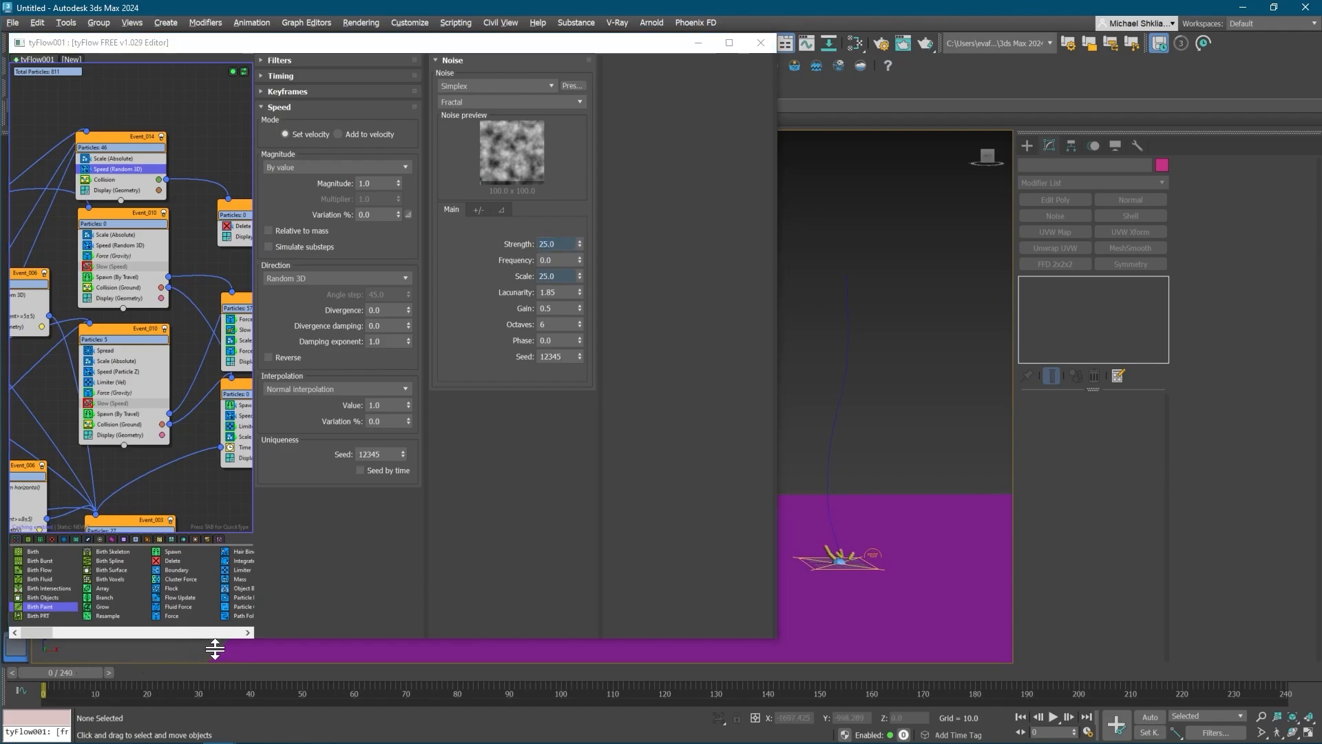
{"action": "left_click_drag", "start_coordinate": [80, 671], "coordinate": [283, 671]}
{"action": "right_click", "coordinate": [282, 672]}
{"action": "middle_click_drag", "start_coordinate": [235, 232], "coordinate": [152, 226]}
{"action": "key", "text": "Tab"}
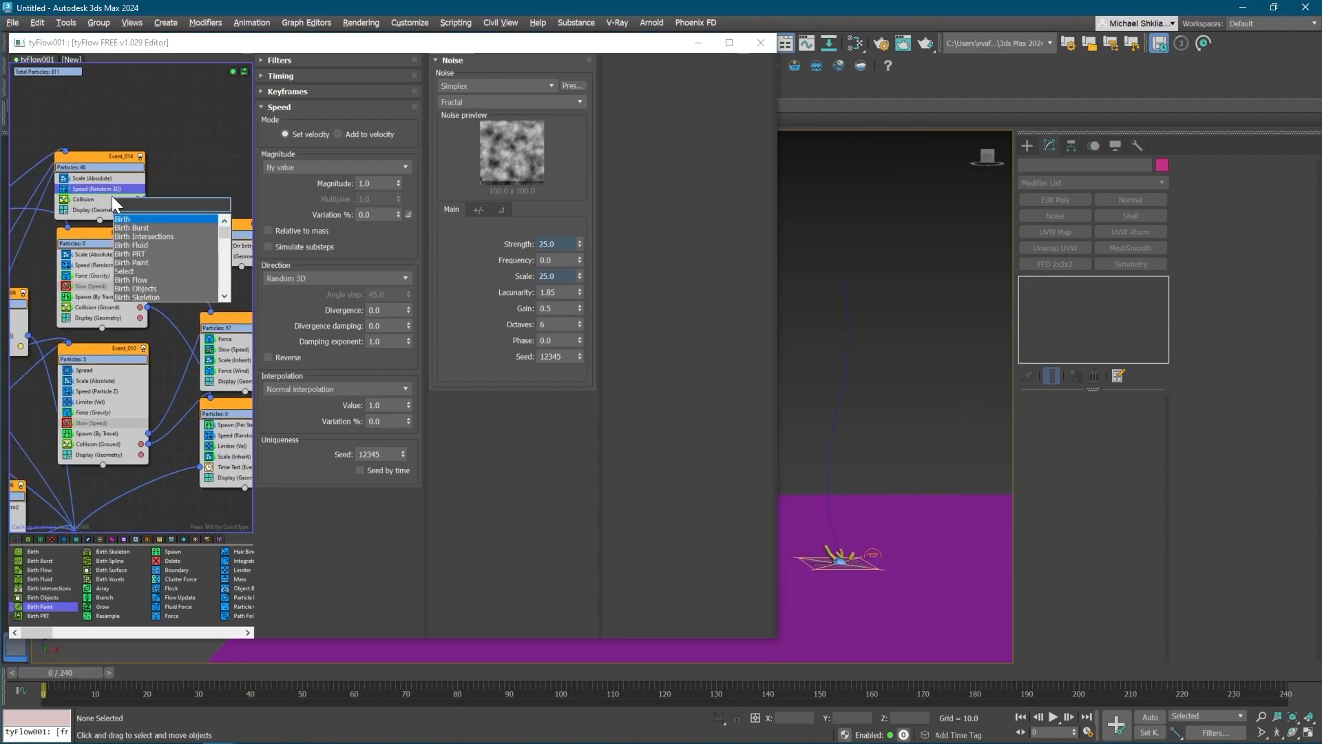
{"action": "type", "text": "force\\"}
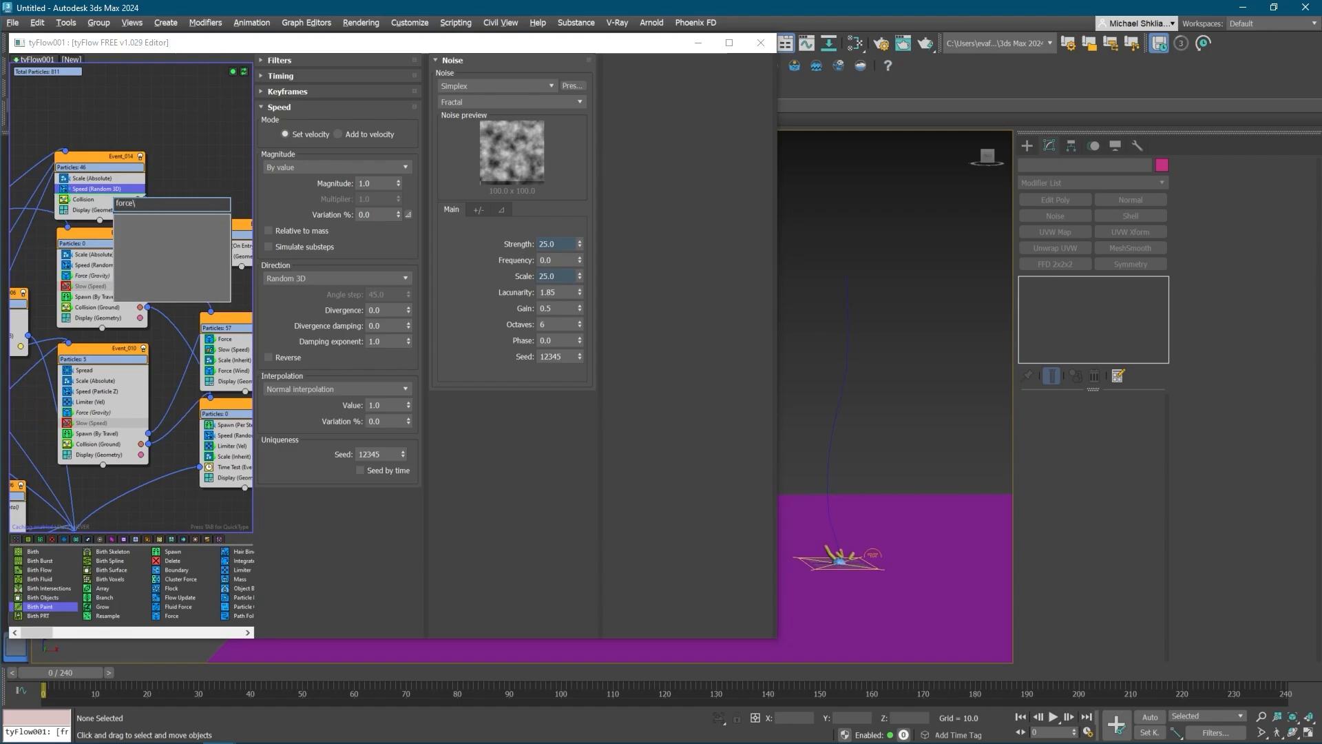
{"action": "key", "text": "Escape"}
- Copy the noise Force and Slow operators from Event_011 into Event_014, above its Collision operator
{"action": "left_click", "coordinate": [233, 370]}
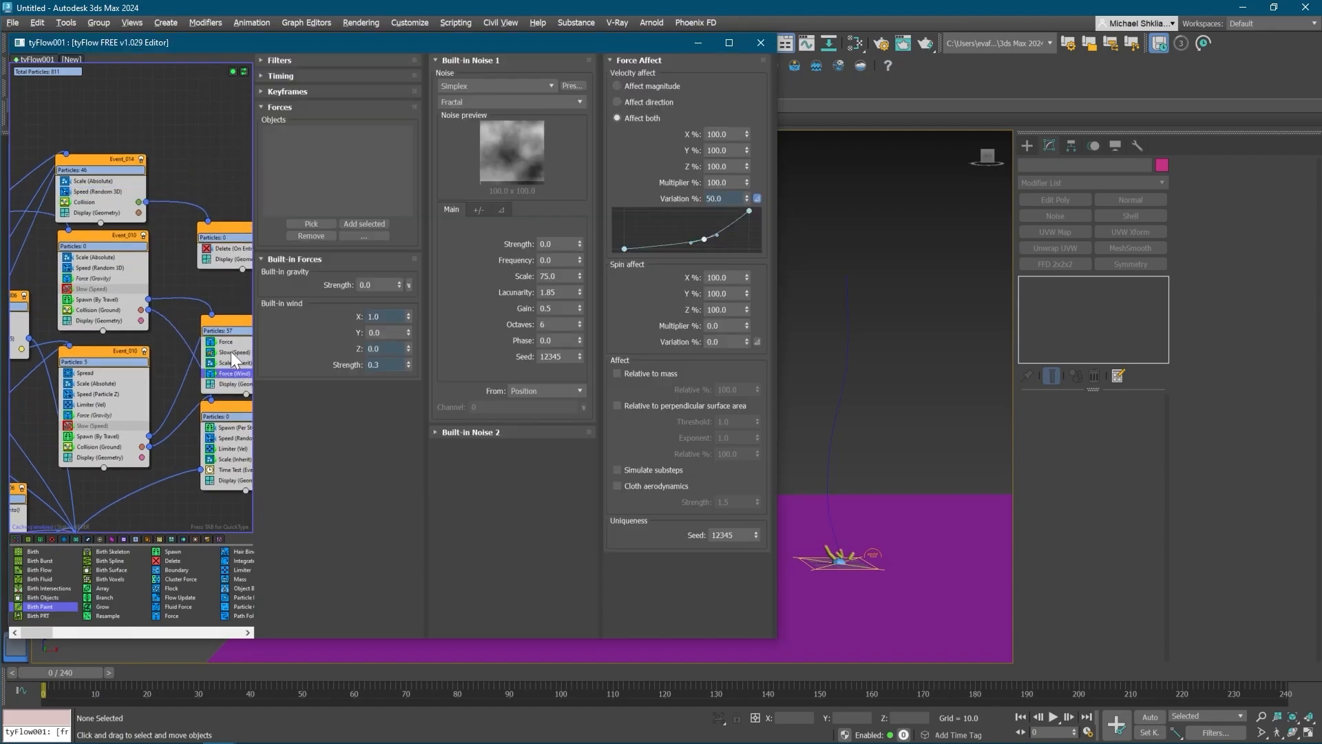
{"action": "left_click", "coordinate": [227, 354]}
{"action": "mouse_move", "coordinate": [226, 354]}
{"action": "middle_mouse_down"}
{"action": "mouse_move", "coordinate": [211, 354]}
{"action": "mouse_move", "coordinate": [226, 356]}
{"action": "middle_mouse_up"}
{"action": "left_click", "coordinate": [205, 345]}
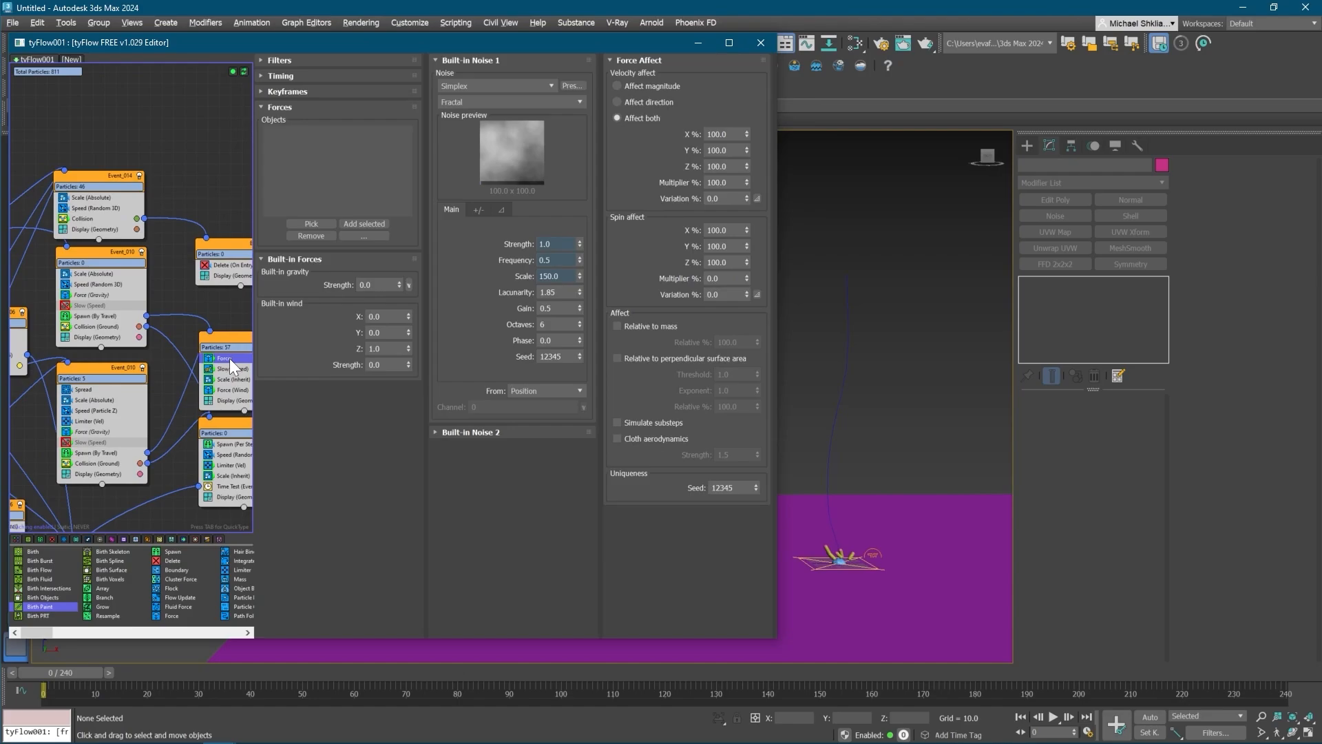
{"action": "left_click_drag", "start_coordinate": [227, 361], "coordinate": [96, 219]}
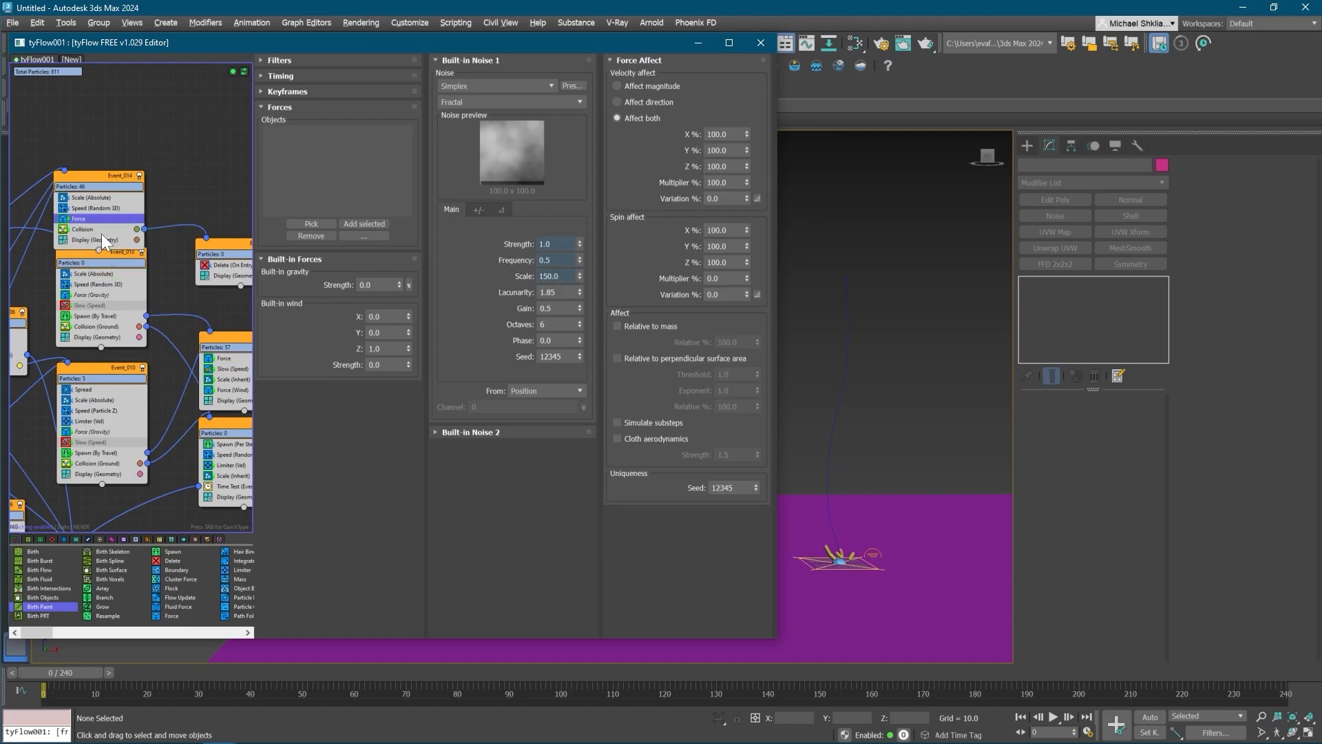
{"action": "left_click", "coordinate": [230, 370]}
{"action": "left_click_drag", "start_coordinate": [179, 320], "coordinate": [105, 165]}
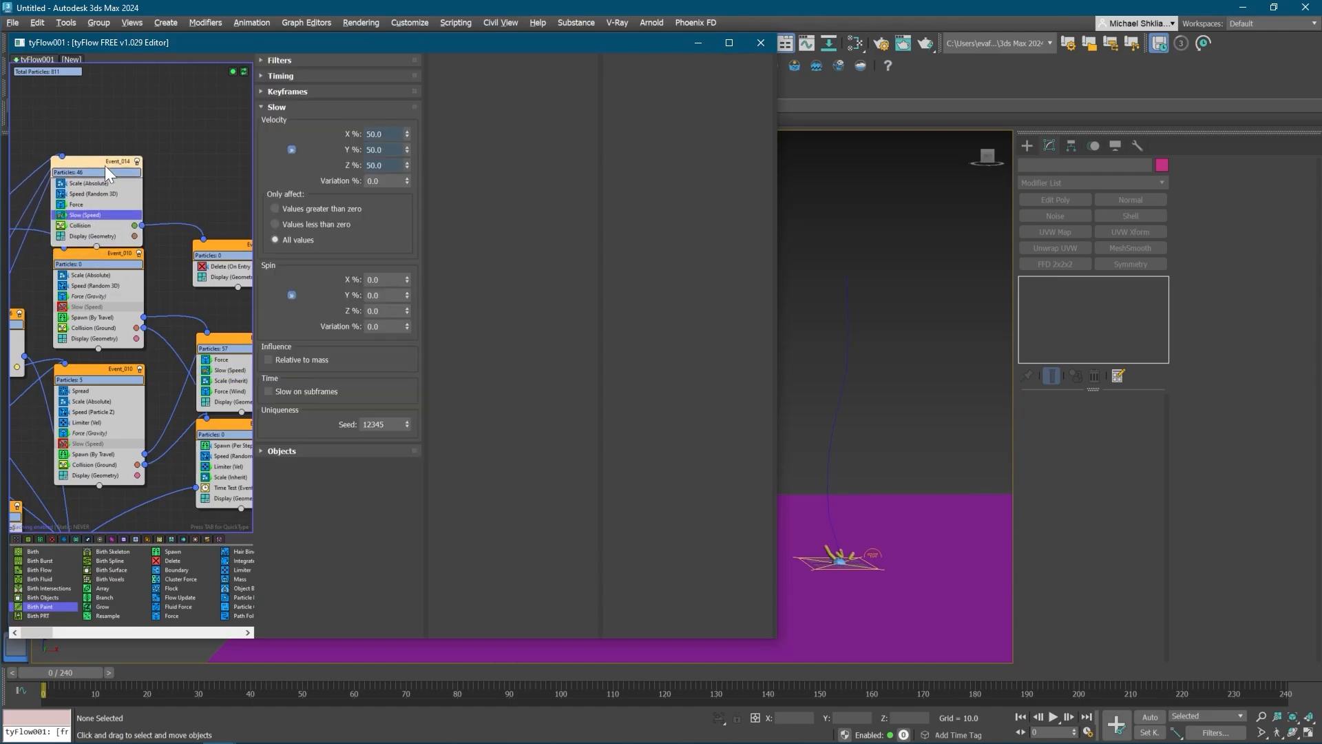
- Check the copied noise Force in Event_014, return to frame 0 and delete that operator
{"action": "left_click", "coordinate": [90, 203]}
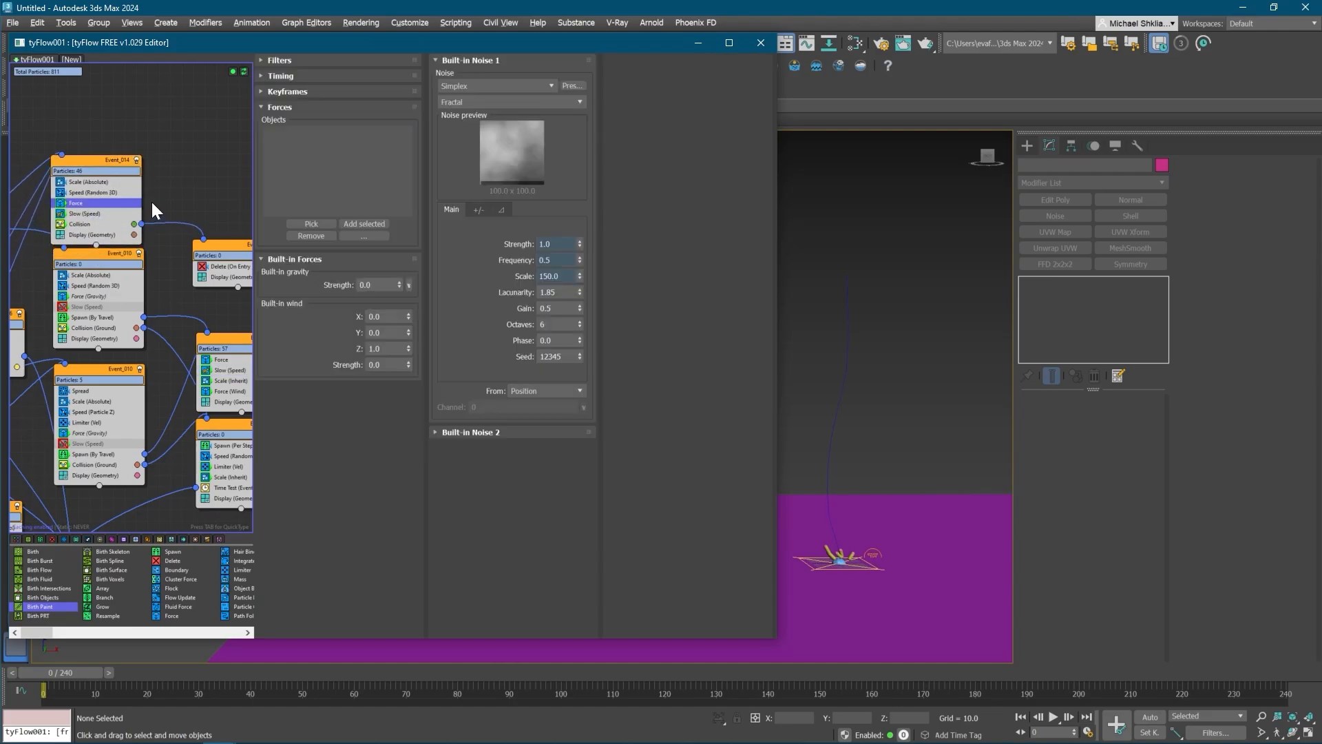
{"action": "left_click", "coordinate": [195, 193]}
{"action": "left_click_drag", "start_coordinate": [69, 672], "coordinate": [2, 658]}
{"action": "left_click", "coordinate": [71, 203]}
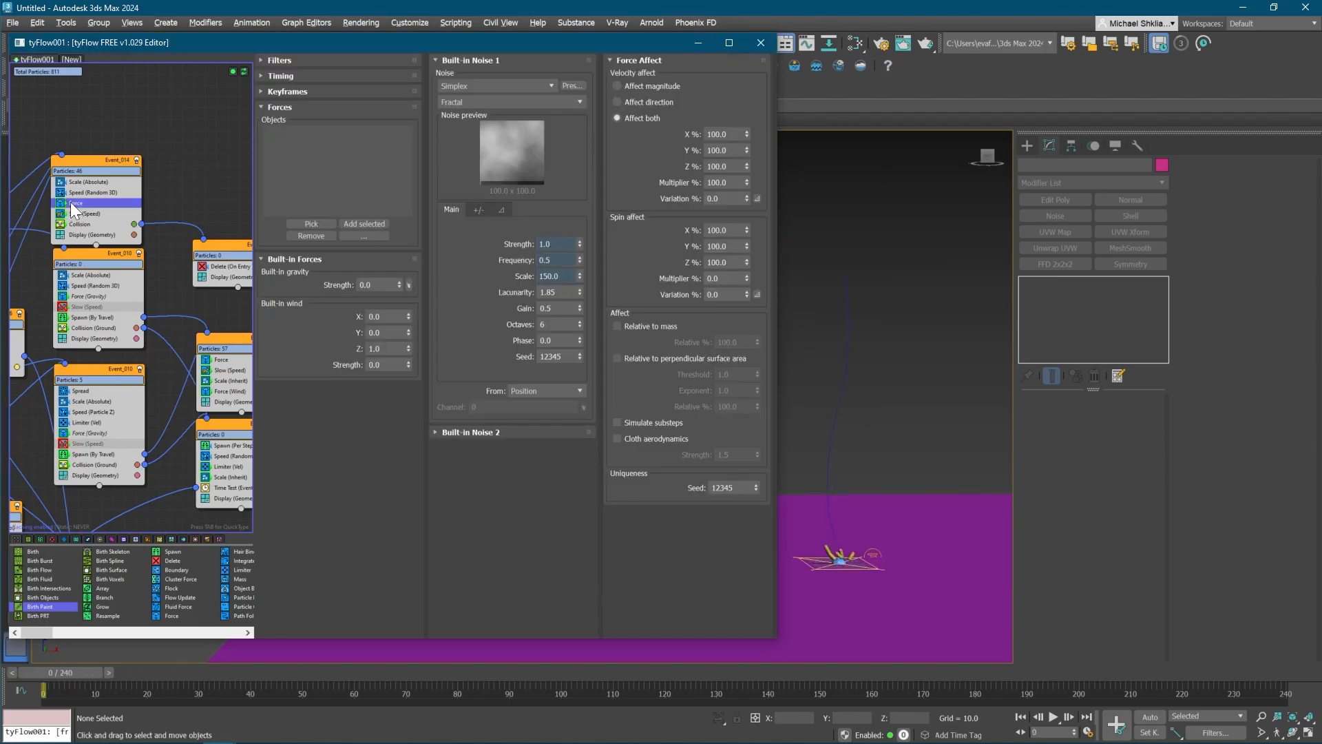
{"action": "key", "text": "Delete"}
- Copy the Force (Gravity) operator from the event directly below into Event_014 and simulate to frame 23
{"action": "middle_click_drag", "start_coordinate": [94, 304], "coordinate": [102, 311]}
{"action": "left_click_drag", "start_coordinate": [97, 299], "coordinate": [101, 222], "text": "shift"}
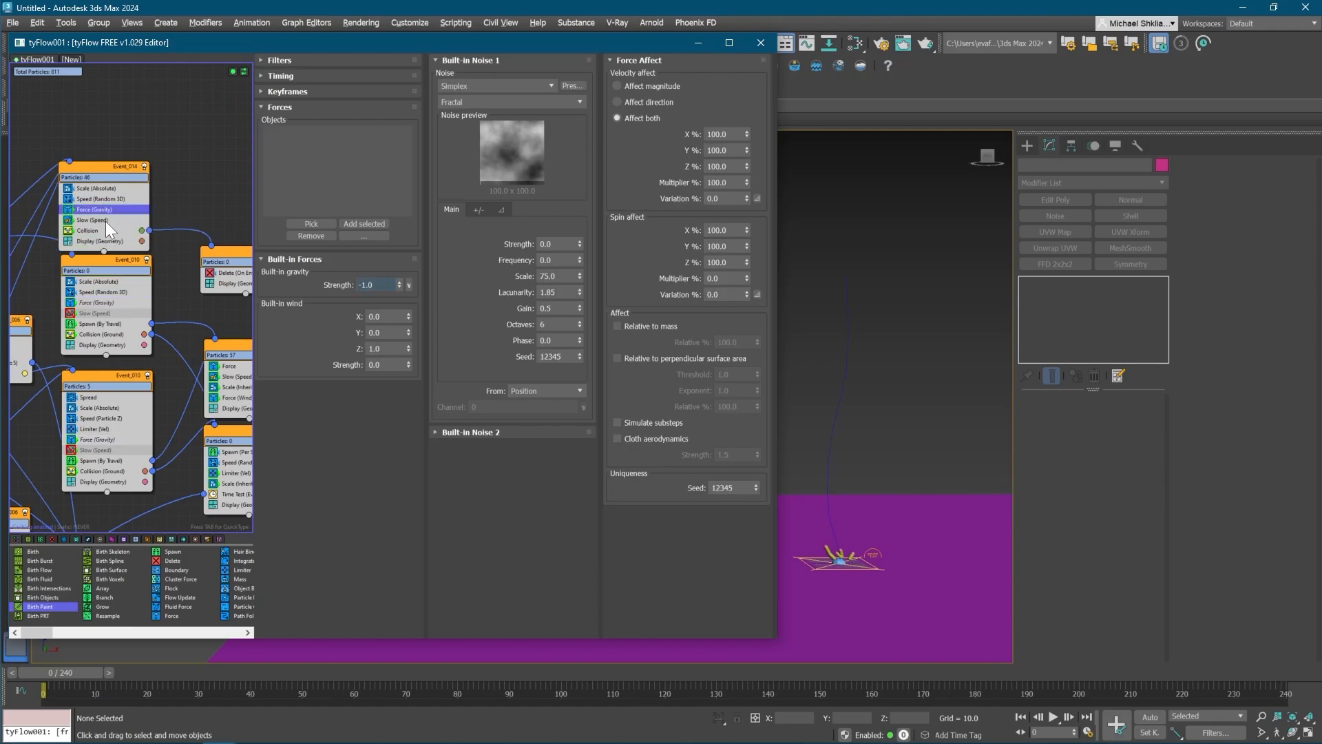
{"action": "left_click_drag", "start_coordinate": [57, 672], "coordinate": [166, 674]}
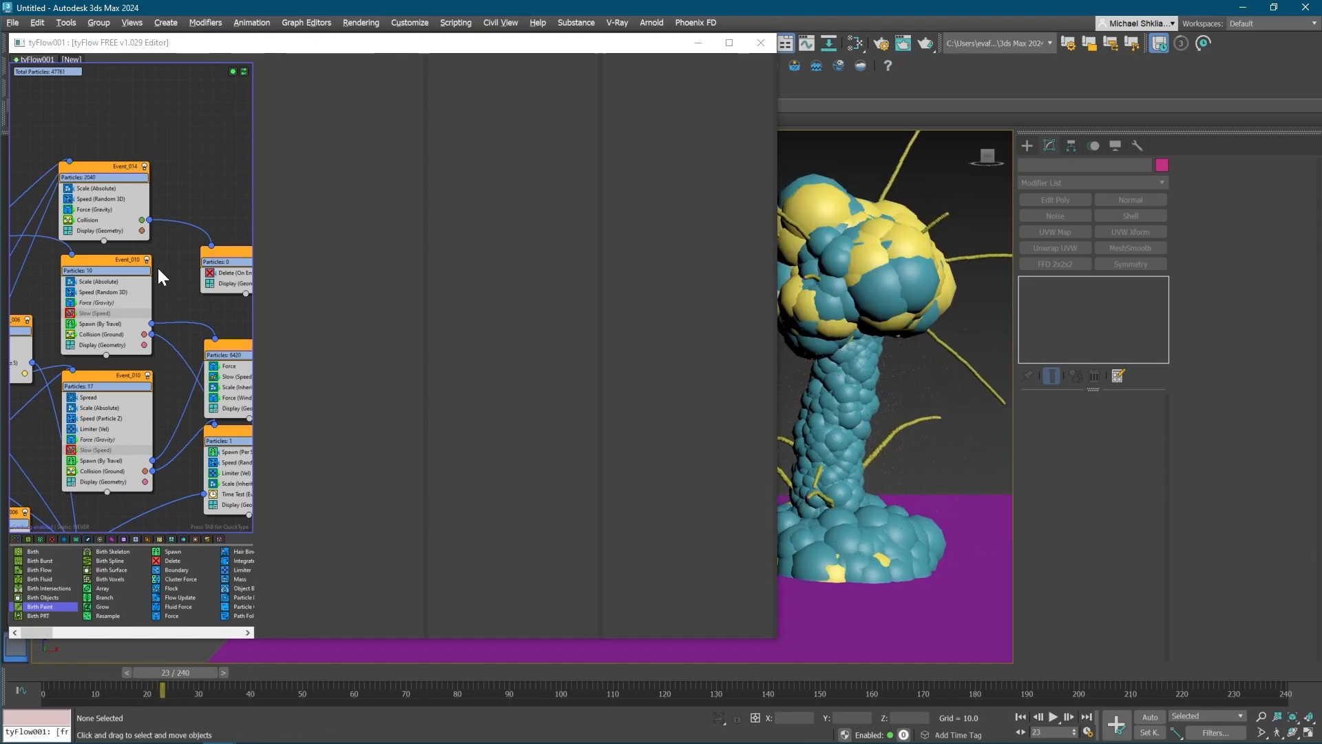
- Set the built-in gravity strength of Event_014's Force operator to -0.35
{"action": "middle_click_drag", "start_coordinate": [104, 220], "coordinate": [112, 226]}
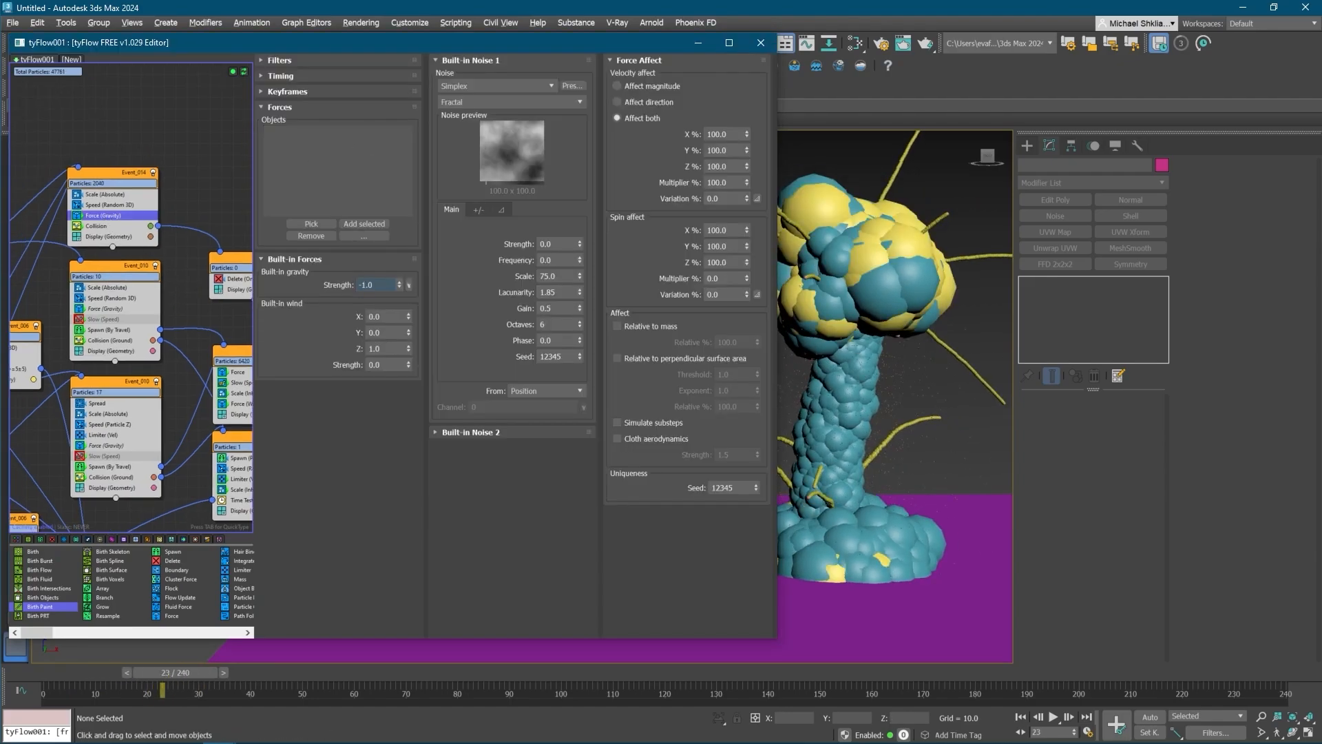
{"action": "left_click", "coordinate": [367, 284]}
{"action": "type", "text": "0.35"}
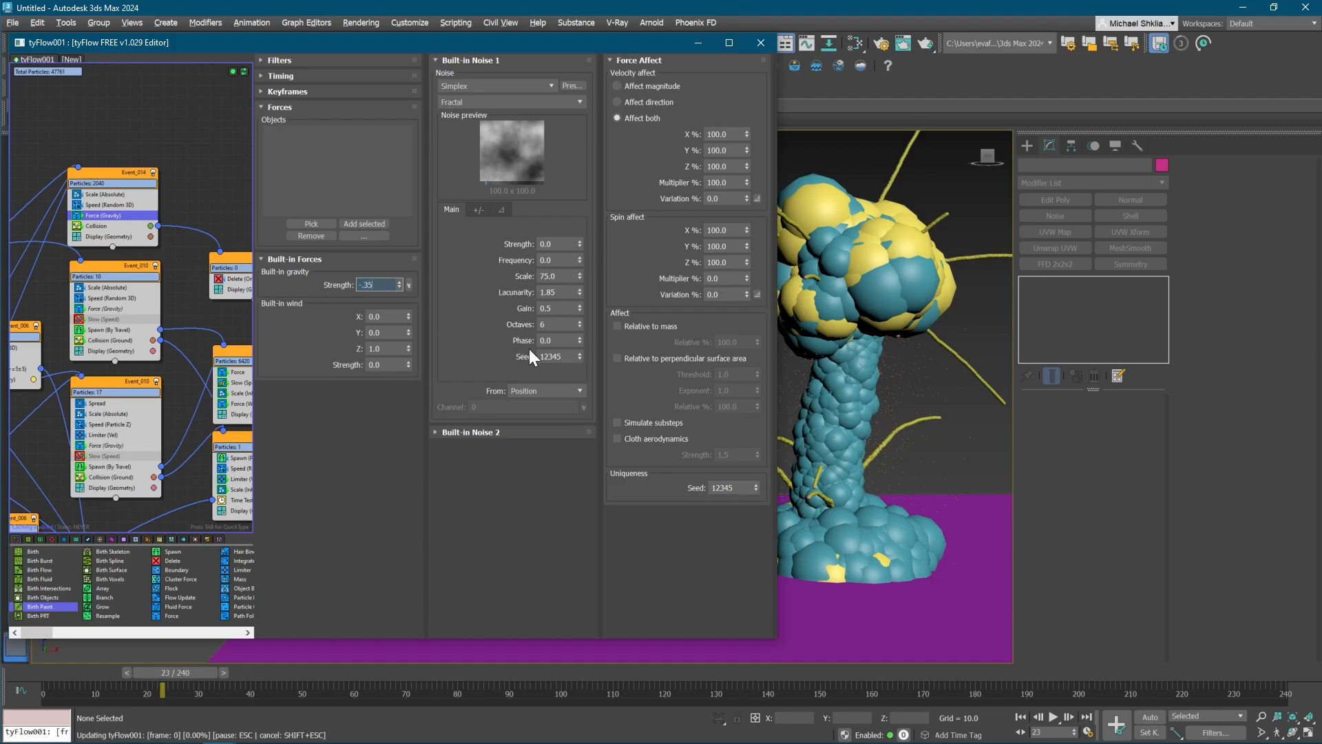
{"action": "left_click", "coordinate": [902, 509]}
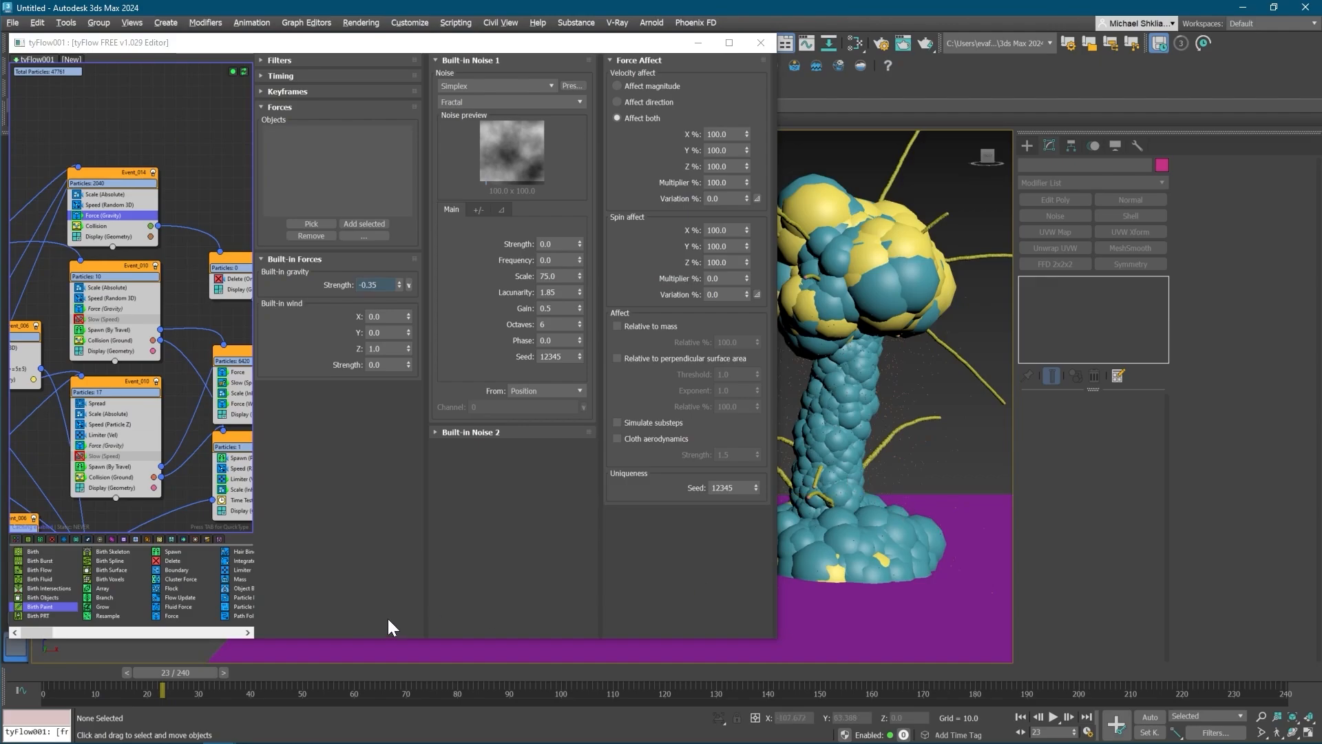
- Scrub to frame 77 and back to frame 31 to review how the debris particles fall
{"action": "left_click_drag", "start_coordinate": [186, 680], "coordinate": [451, 665]}
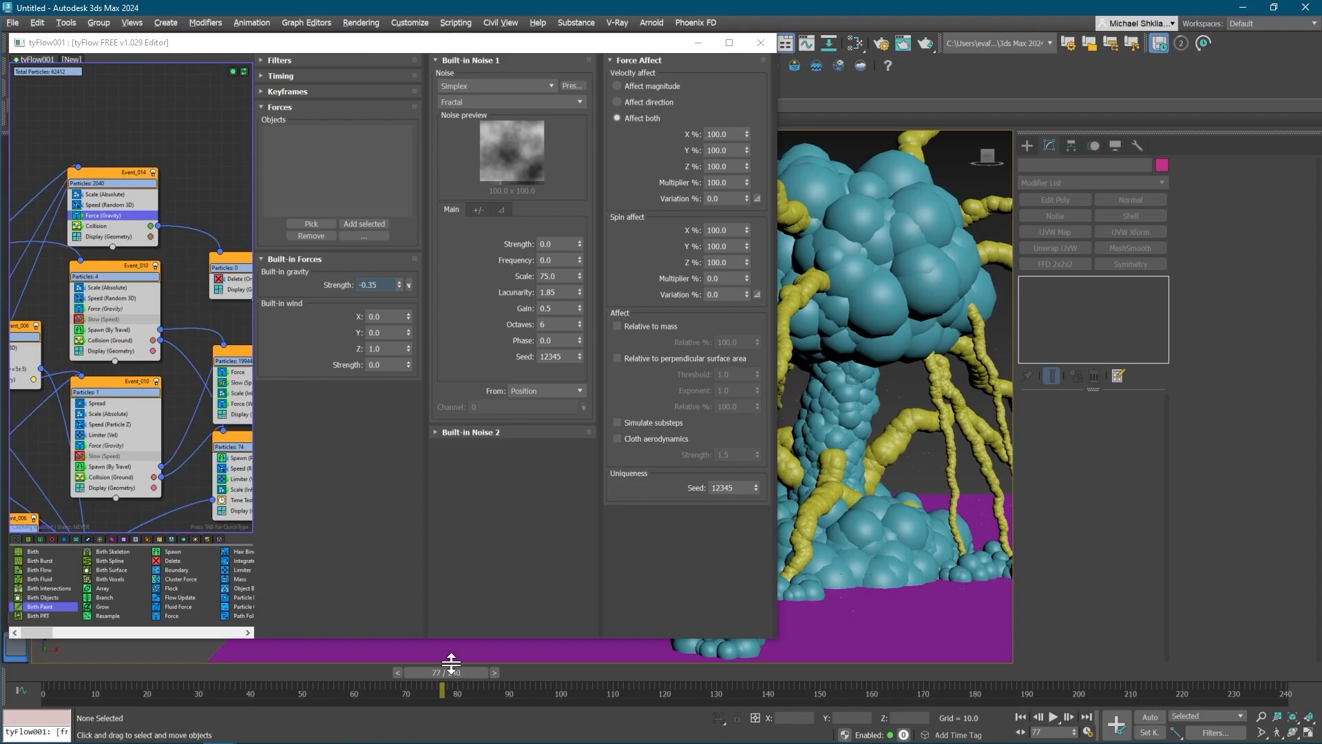
{"action": "scroll", "coordinate": [201, 288], "scroll_direction": "down", "scroll_amount": 1}
{"action": "middle_click_drag", "start_coordinate": [169, 309], "coordinate": [128, 303]}
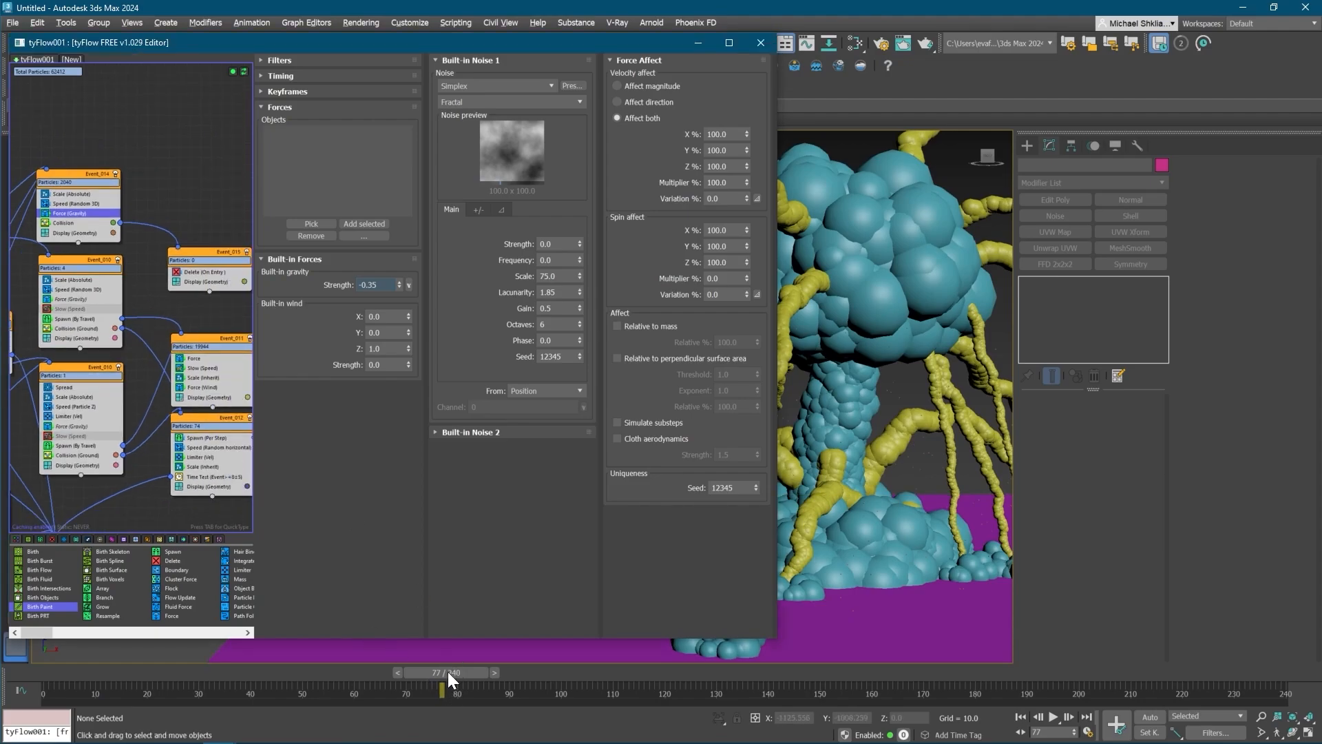
{"action": "left_click_drag", "start_coordinate": [449, 674], "coordinate": [210, 657]}
{"action": "left_click", "coordinate": [305, 661]}
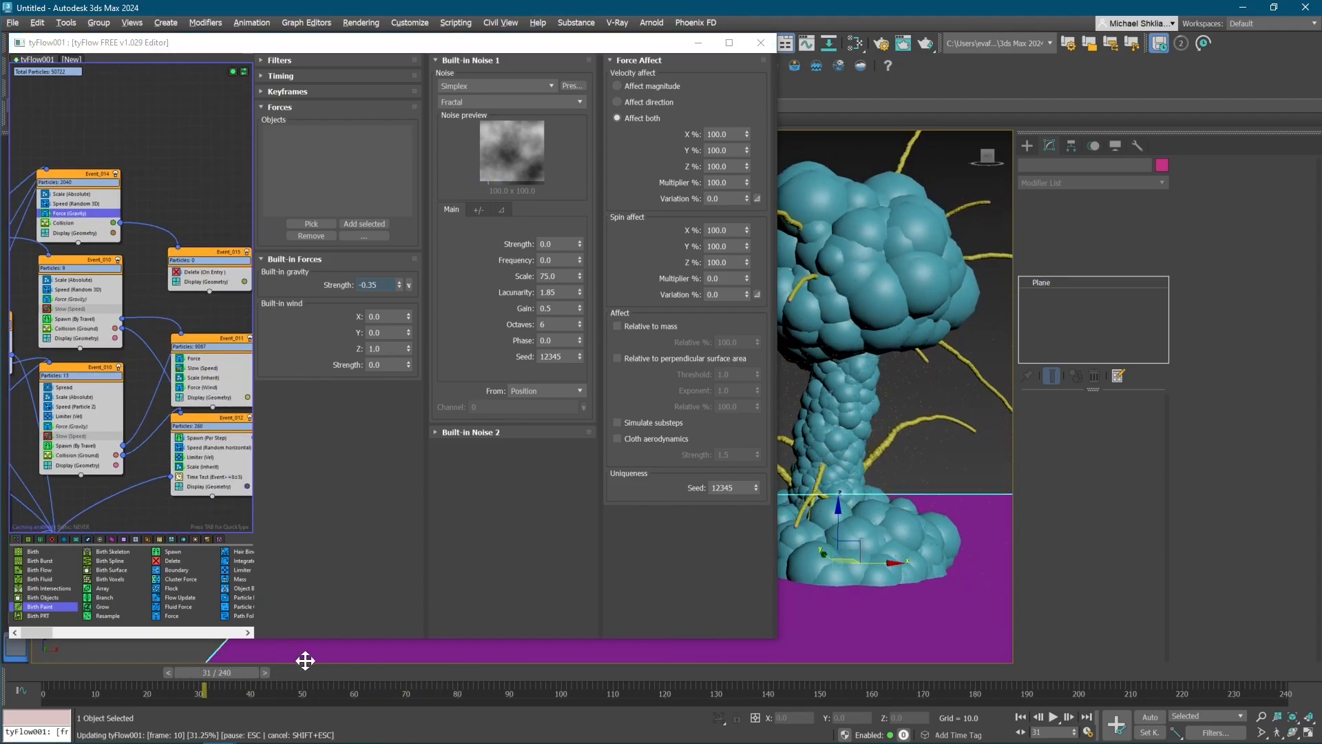
{"action": "key", "text": "Escape"}
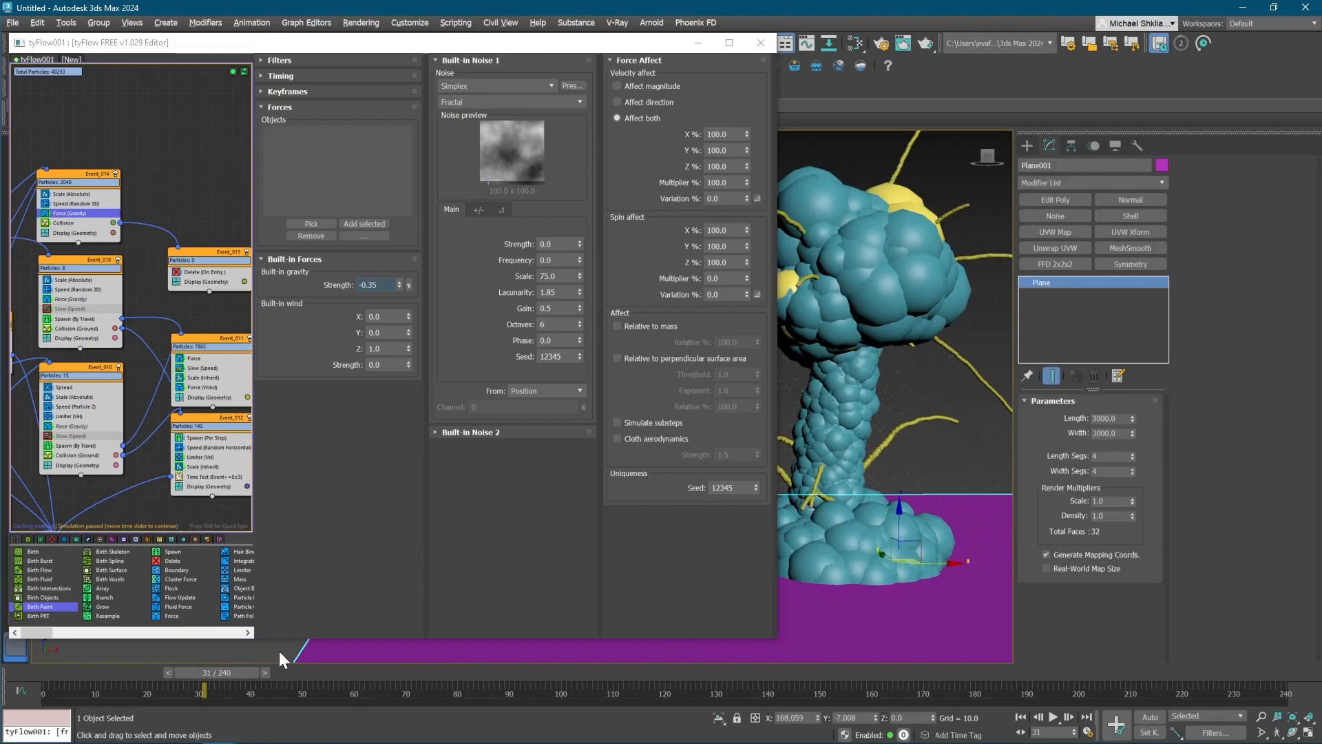
{"action": "key", "text": "ctrl+z"}
{"action": "left_click", "coordinate": [843, 417]}
{"action": "left_click", "coordinate": [796, 415]}
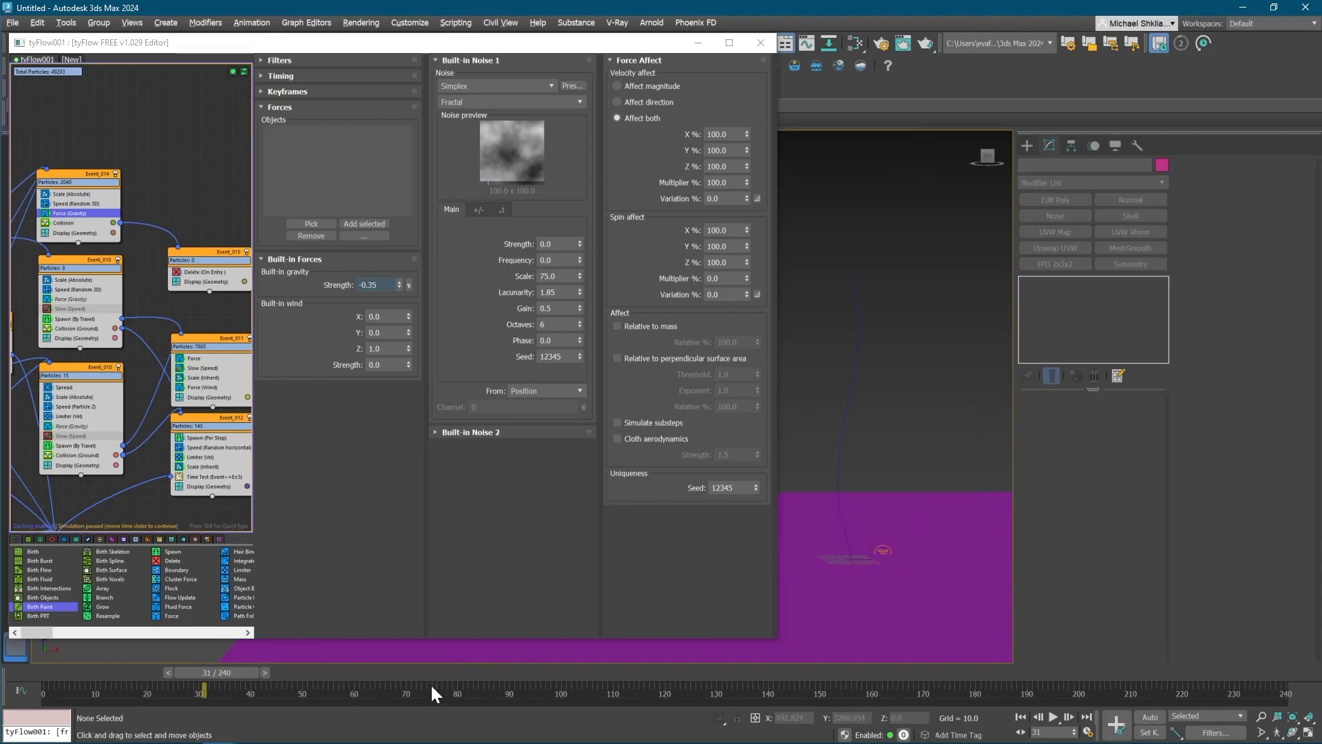
- Review the simulation at frame 107, return to frame 0 and inspect the settings of Event_014's Collision operator
{"action": "left_click", "coordinate": [597, 673]}
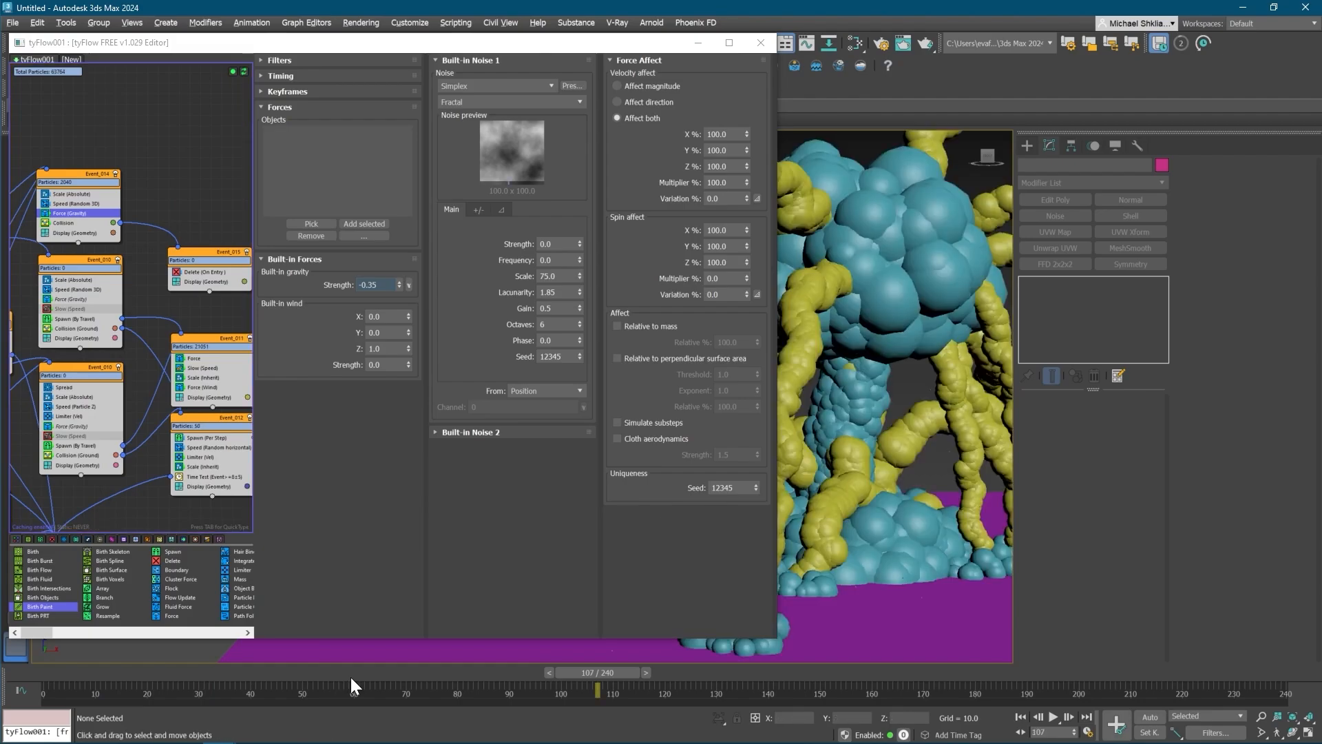
{"action": "key", "text": "Home"}
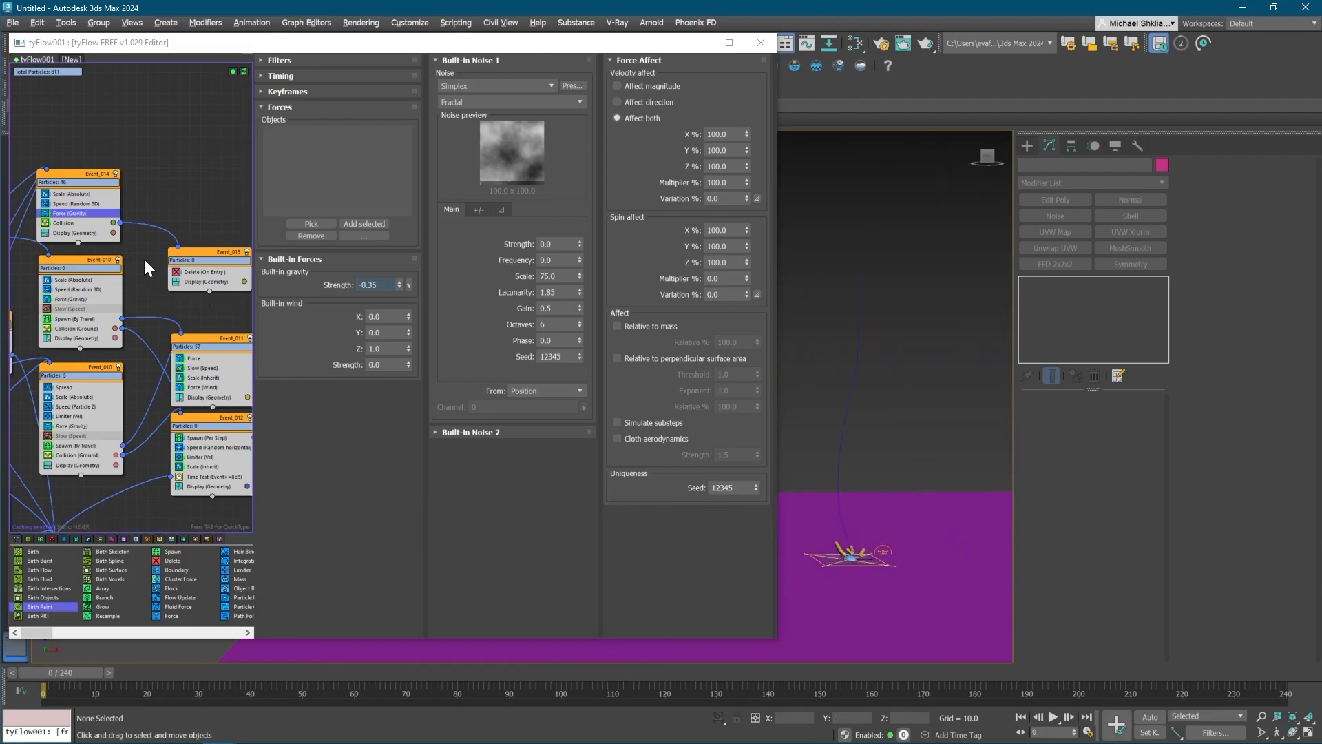
{"action": "left_click", "coordinate": [72, 221]}
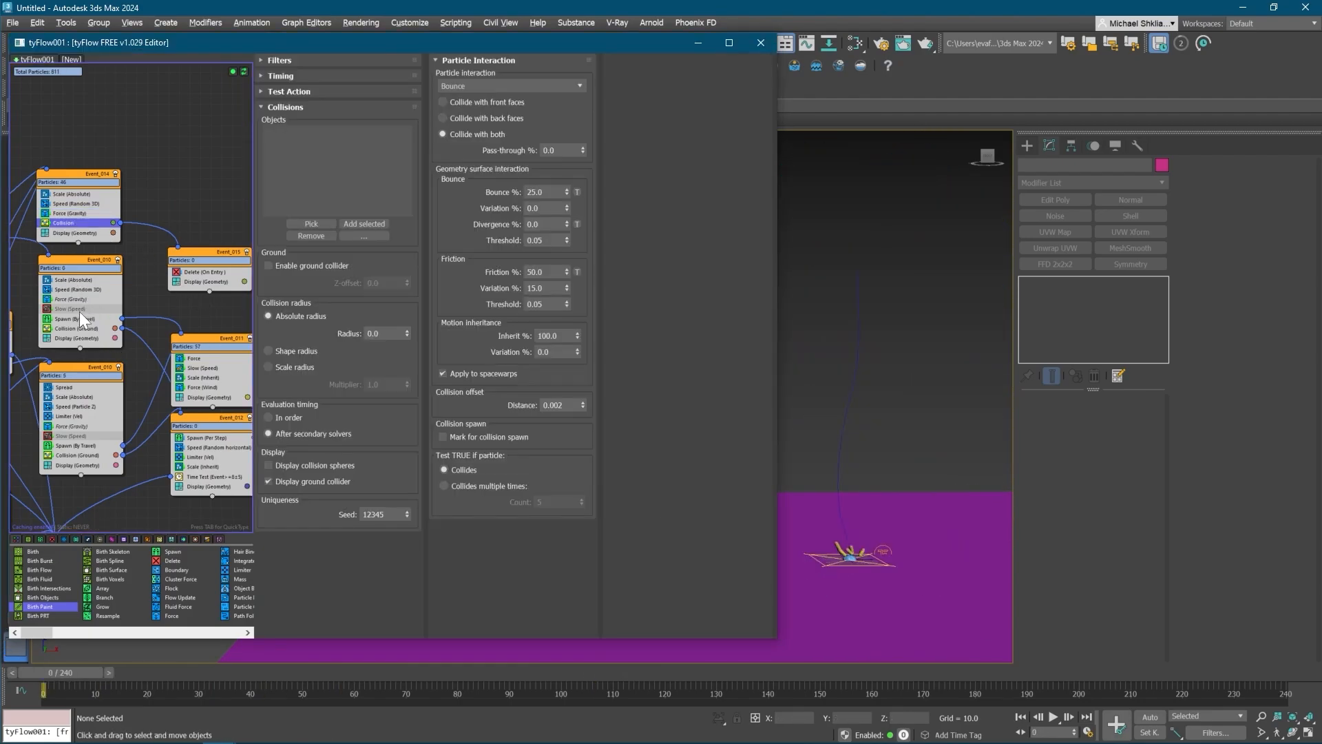
{"action": "left_click_drag", "start_coordinate": [74, 319], "coordinate": [71, 328], "text": "shift"}
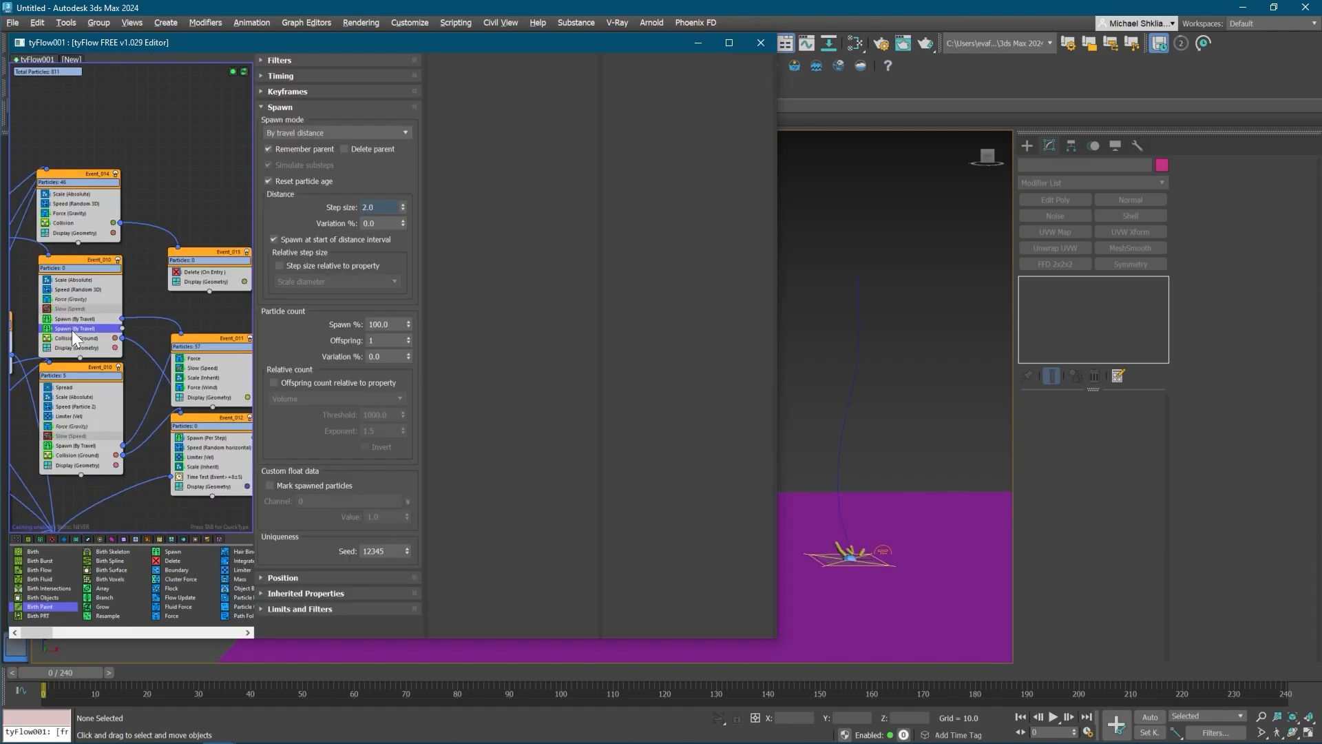
{"action": "left_click", "coordinate": [163, 332]}
{"action": "key", "text": "ctrl+z"}
- Replace Event_014's Collision operator with a copy of the Collision (Ground) operator, connected to the Delete event Event_015
{"action": "left_click", "coordinate": [78, 335]}
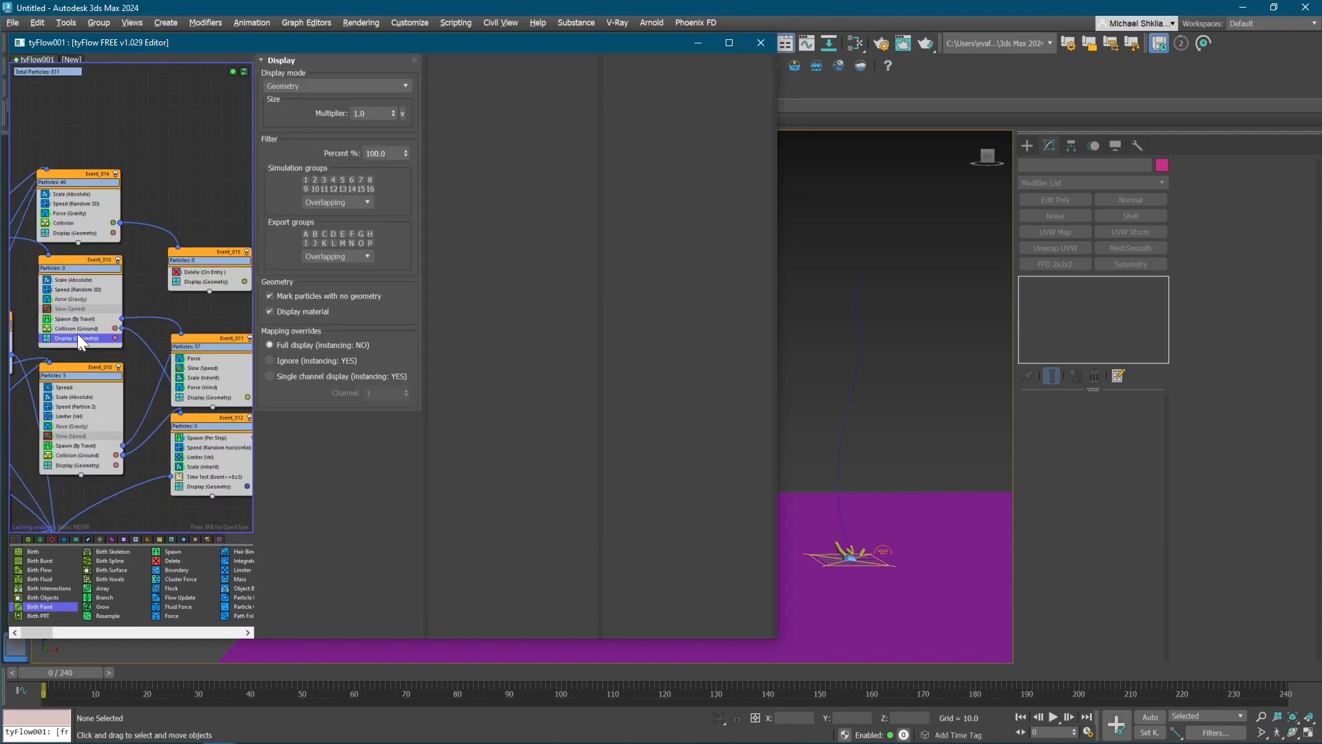
{"action": "left_click_drag", "start_coordinate": [73, 330], "coordinate": [178, 247], "text": "shift"}
{"action": "left_click", "coordinate": [64, 221]}
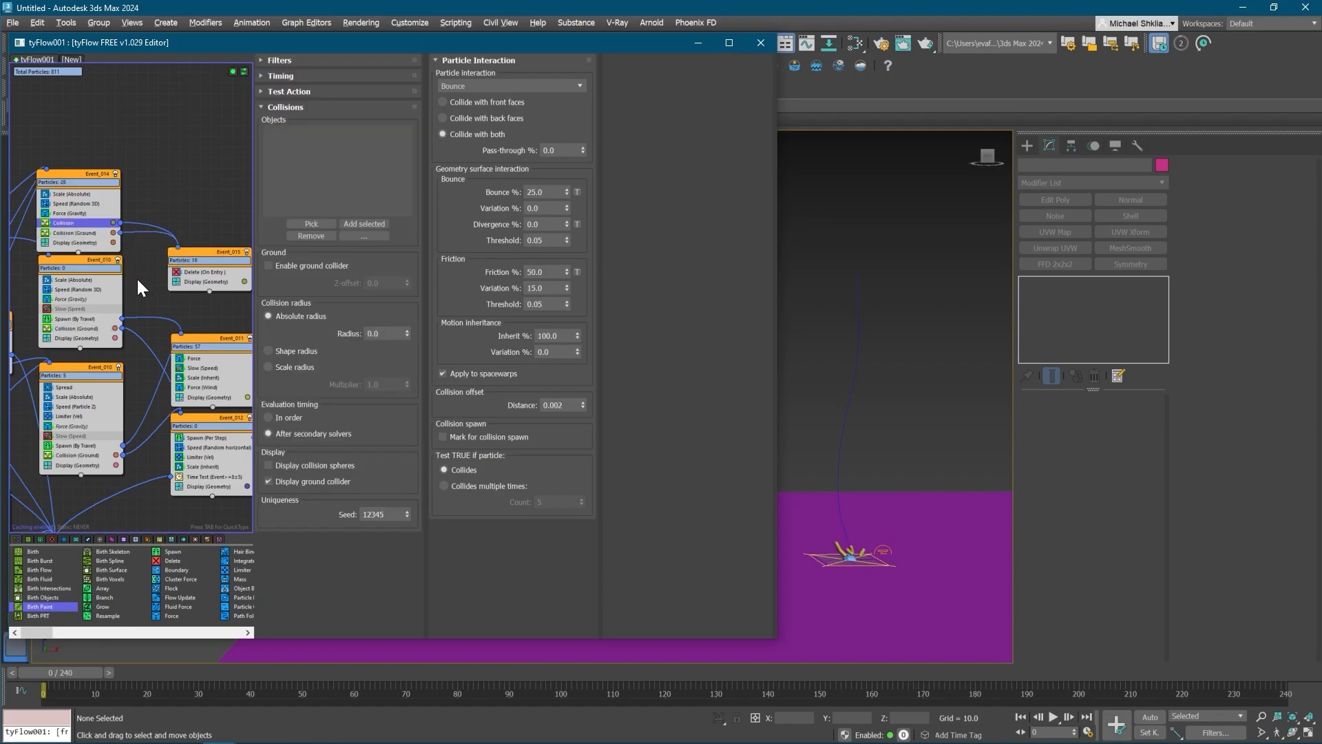
{"action": "key", "text": "Delete"}
- Scrub to frame 22 and set the magnitude of Event_014's Speed (Random 3D) operator to 3
{"action": "left_click", "coordinate": [286, 672]}
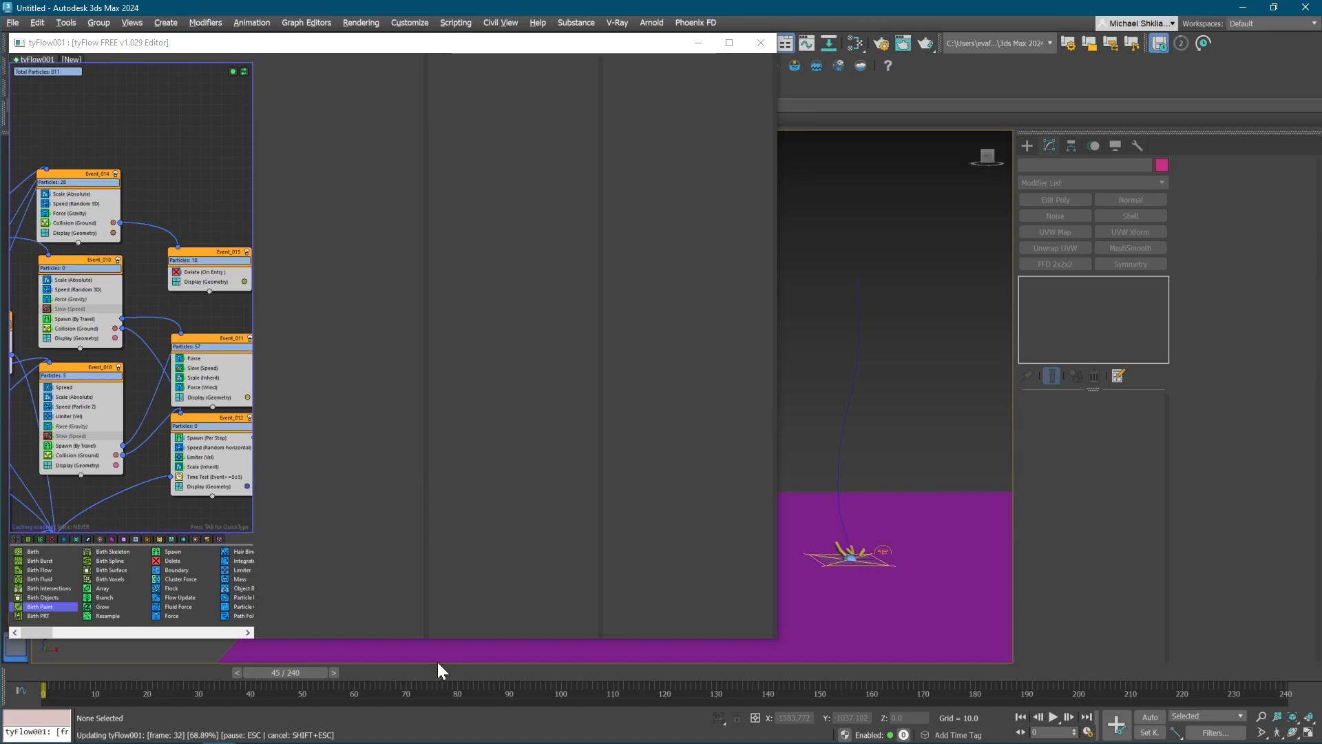
{"action": "left_click_drag", "start_coordinate": [340, 671], "coordinate": [167, 637]}
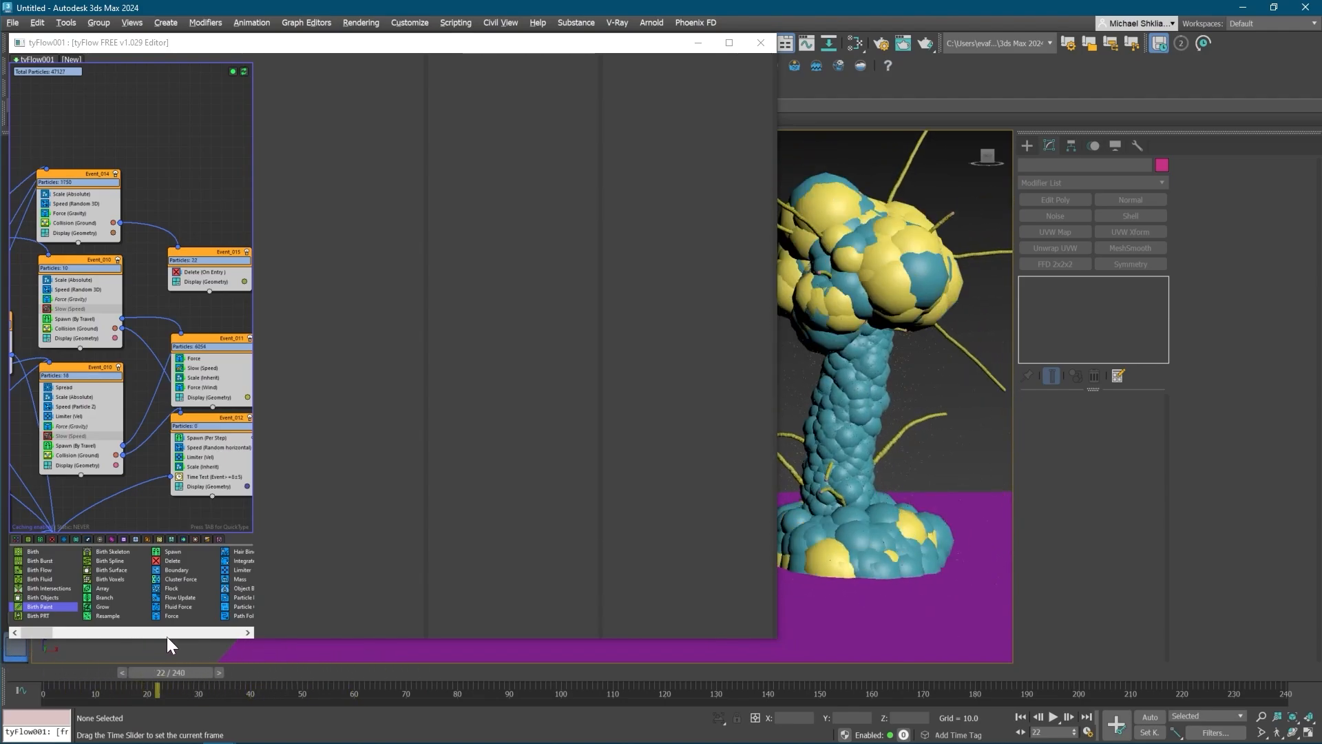
{"action": "left_click", "coordinate": [81, 201]}
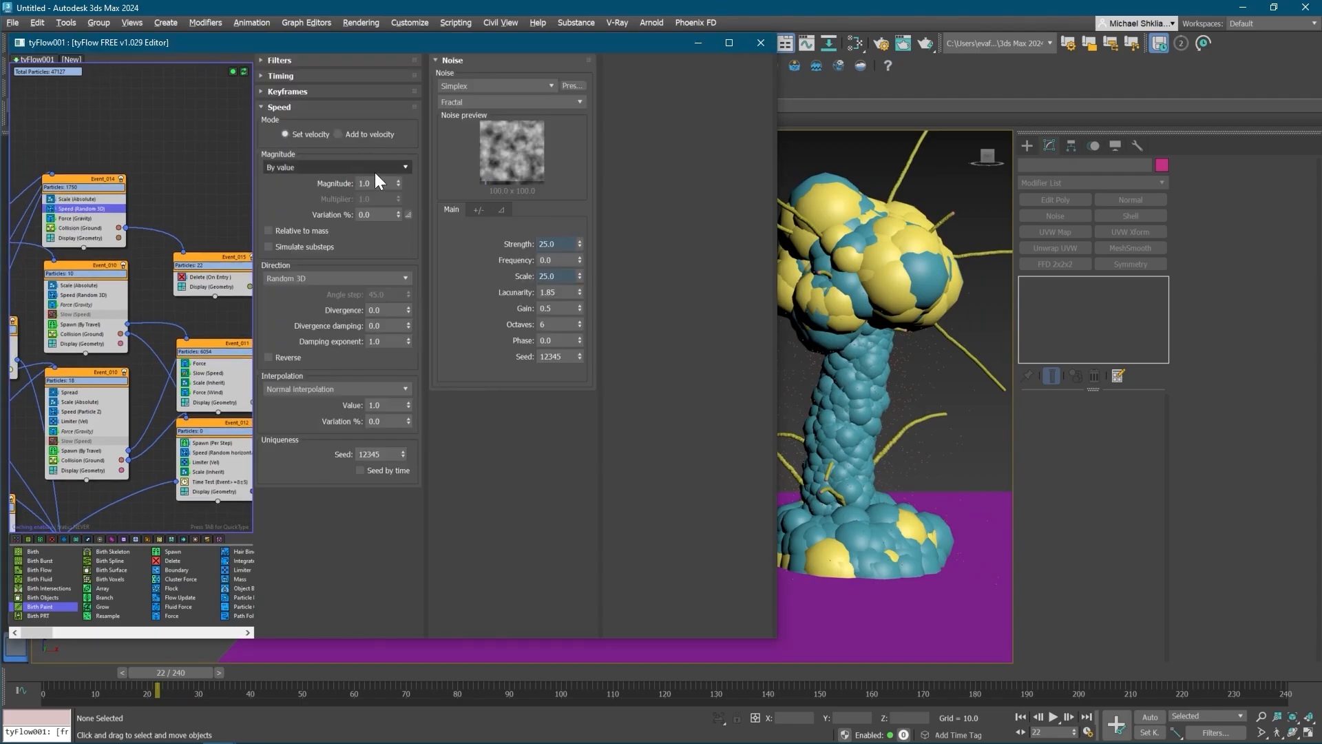
{"action": "double_click", "coordinate": [365, 183]}
{"action": "type", "text": "3"}
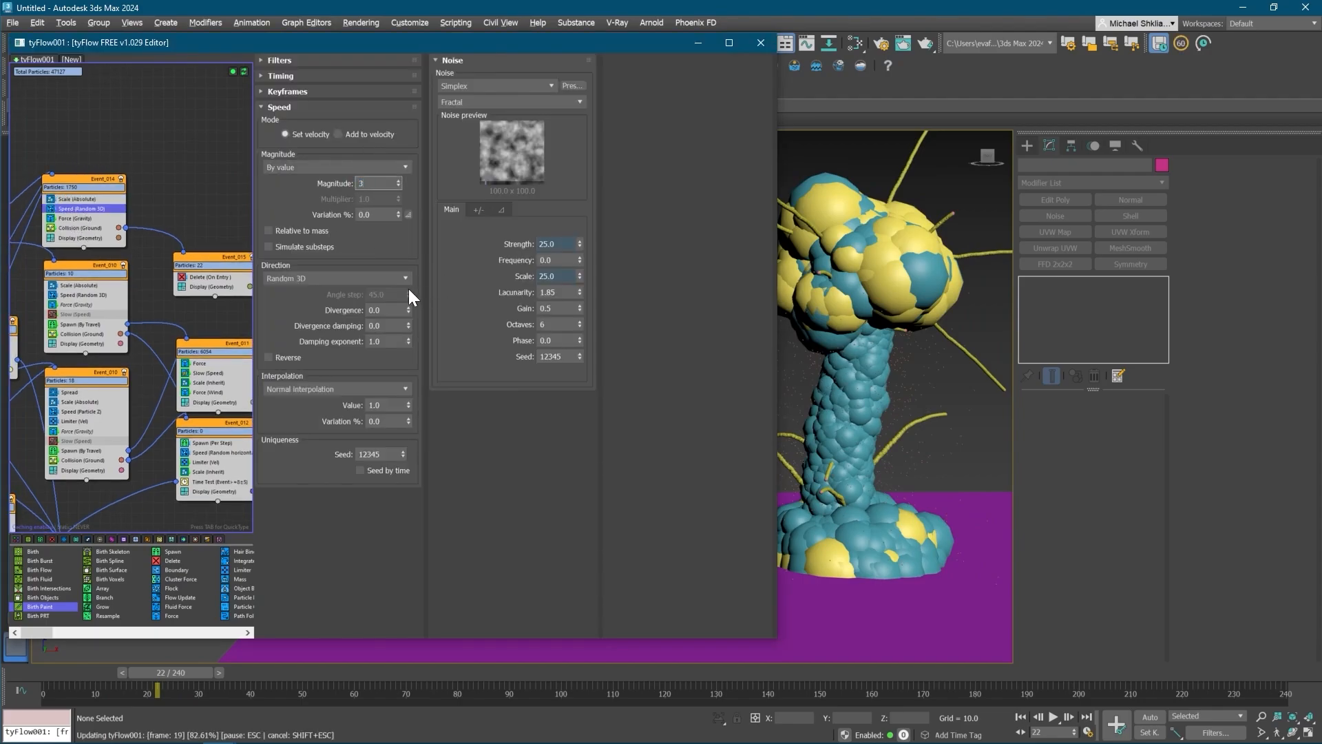
{"action": "key", "text": "Return"}
- Inspect the whole explosion from a lower angle and scrub to frame 11 to check the debris particles
{"action": "left_click", "coordinate": [889, 441]}
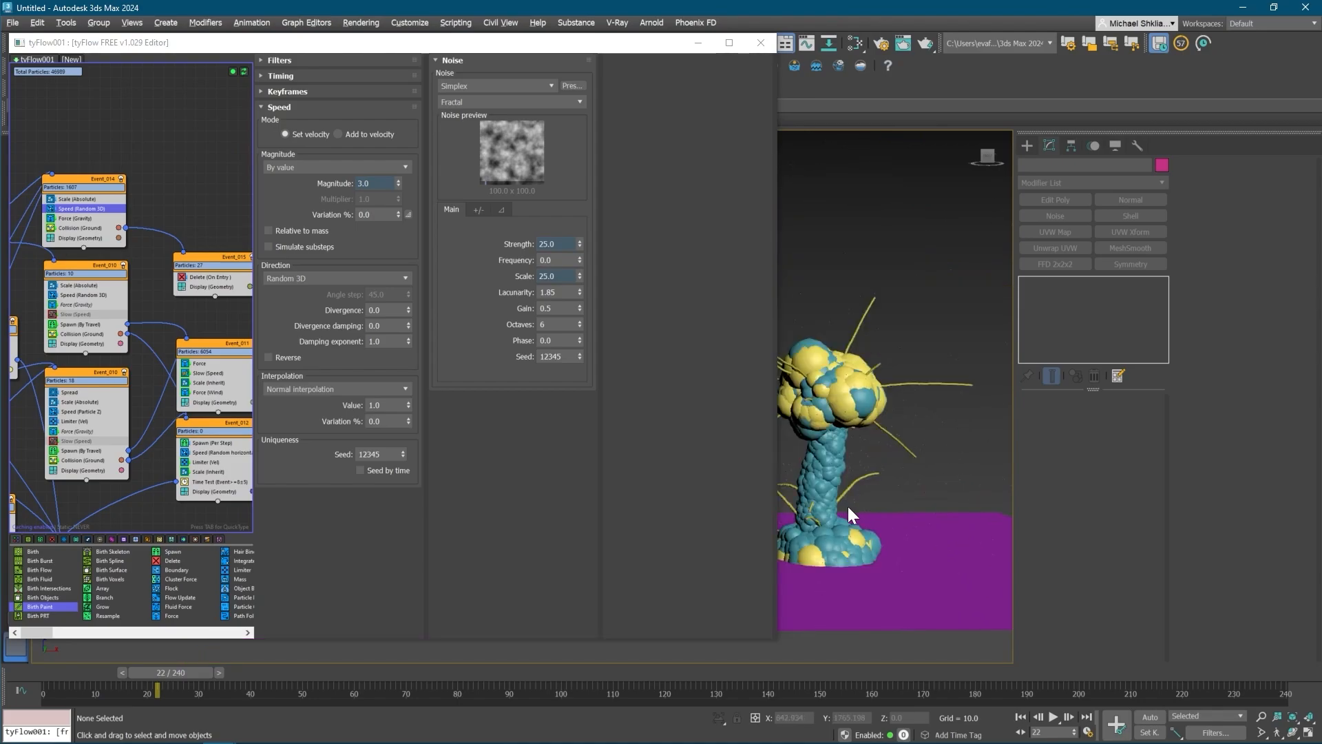
{"action": "mouse_move", "coordinate": [848, 506]}
{"action": "middle_mouse_down", "text": "alt"}
{"action": "mouse_move", "coordinate": [847, 463]}
{"action": "mouse_move", "coordinate": [852, 528]}
{"action": "middle_mouse_up", "text": "alt"}
{"action": "scroll", "coordinate": [847, 463], "scroll_direction": "up", "scroll_amount": 2}
{"action": "scroll", "coordinate": [849, 482], "scroll_direction": "up", "scroll_amount": 1}
{"action": "left_click_drag", "start_coordinate": [199, 673], "coordinate": [130, 644]}
- Set the spawn percentage to 2 for the fourth operator of the upper Event_002, the Spawn (Per Step) feeding the debris
{"action": "middle_click_drag", "start_coordinate": [140, 360], "coordinate": [248, 364]}
{"action": "middle_click_drag", "start_coordinate": [83, 369], "coordinate": [123, 344]}
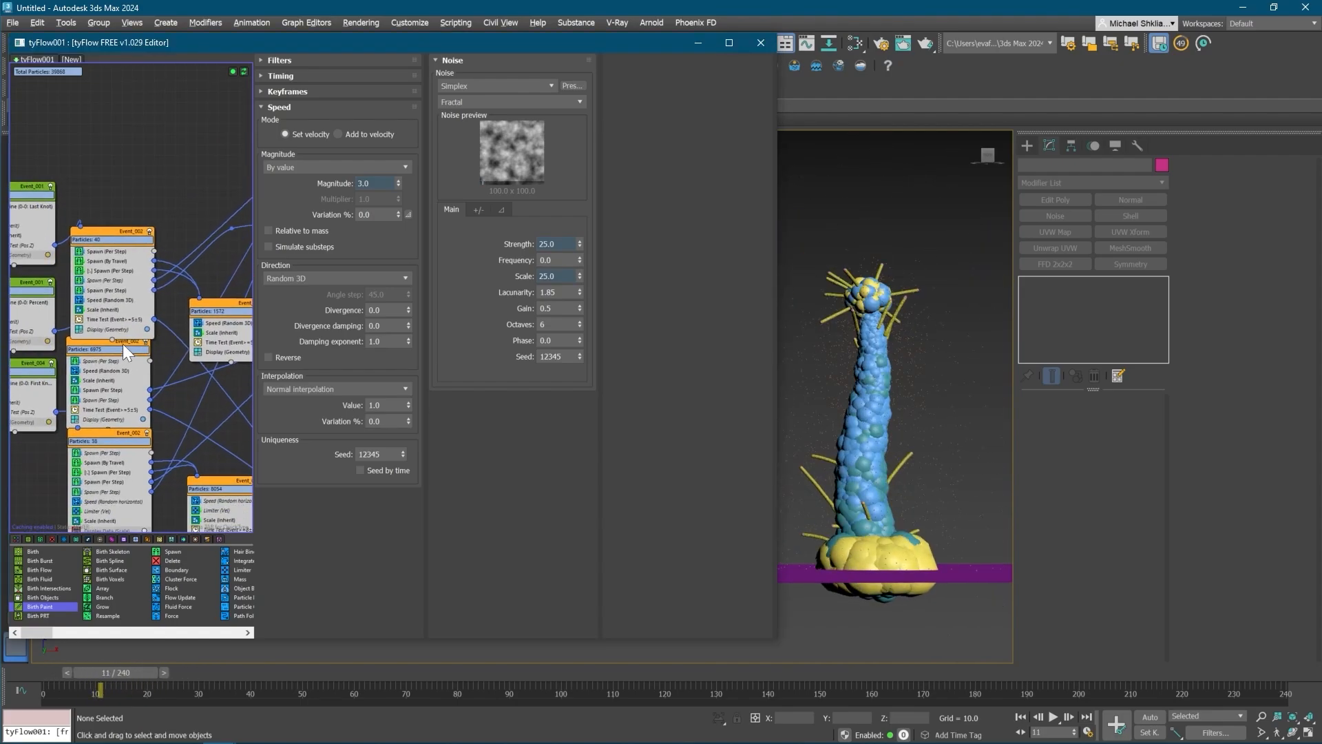
{"action": "left_click", "coordinate": [94, 281]}
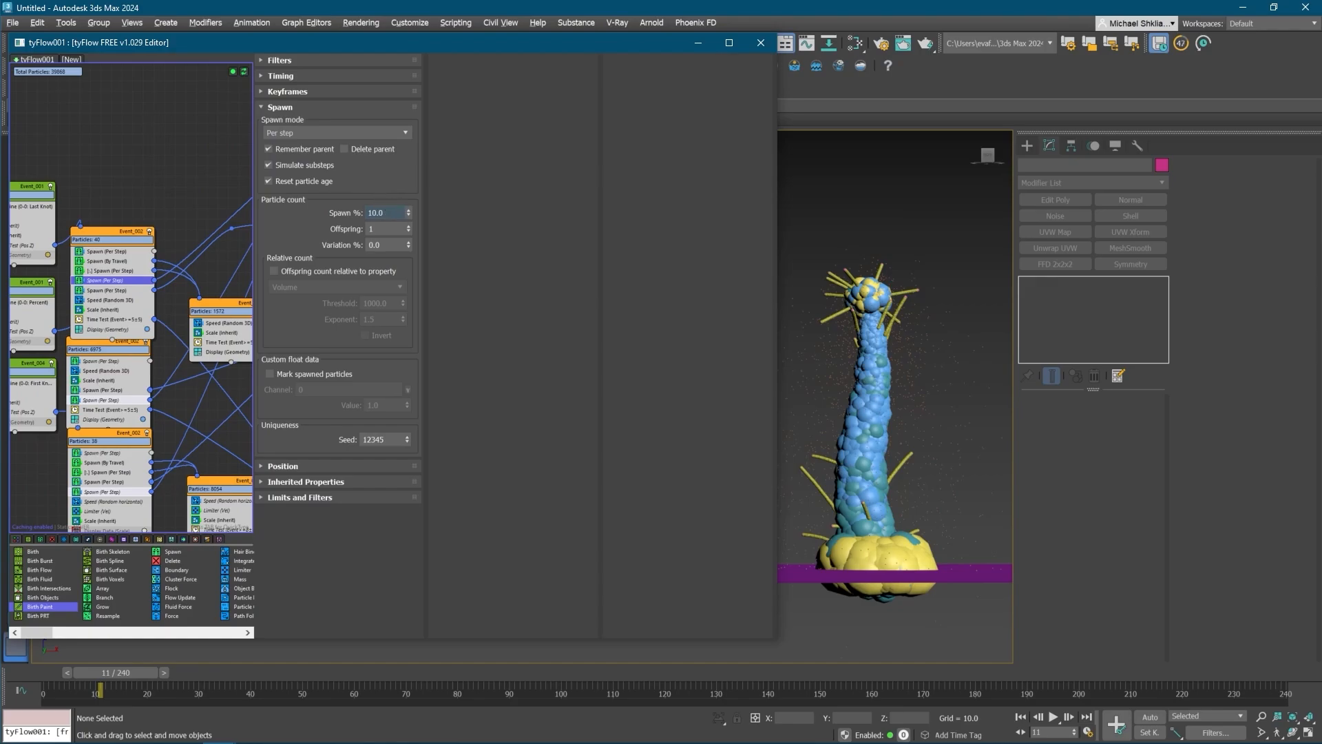
{"action": "type", "text": "2"}
{"action": "key", "text": "Return"}
- Scrub through the simulation to review the sparser debris, and reopen the editor of tyFlow001 at frame 0
{"action": "left_click_drag", "start_coordinate": [140, 672], "coordinate": [363, 679]}
{"action": "left_click_drag", "start_coordinate": [393, 686], "coordinate": [470, 692]}
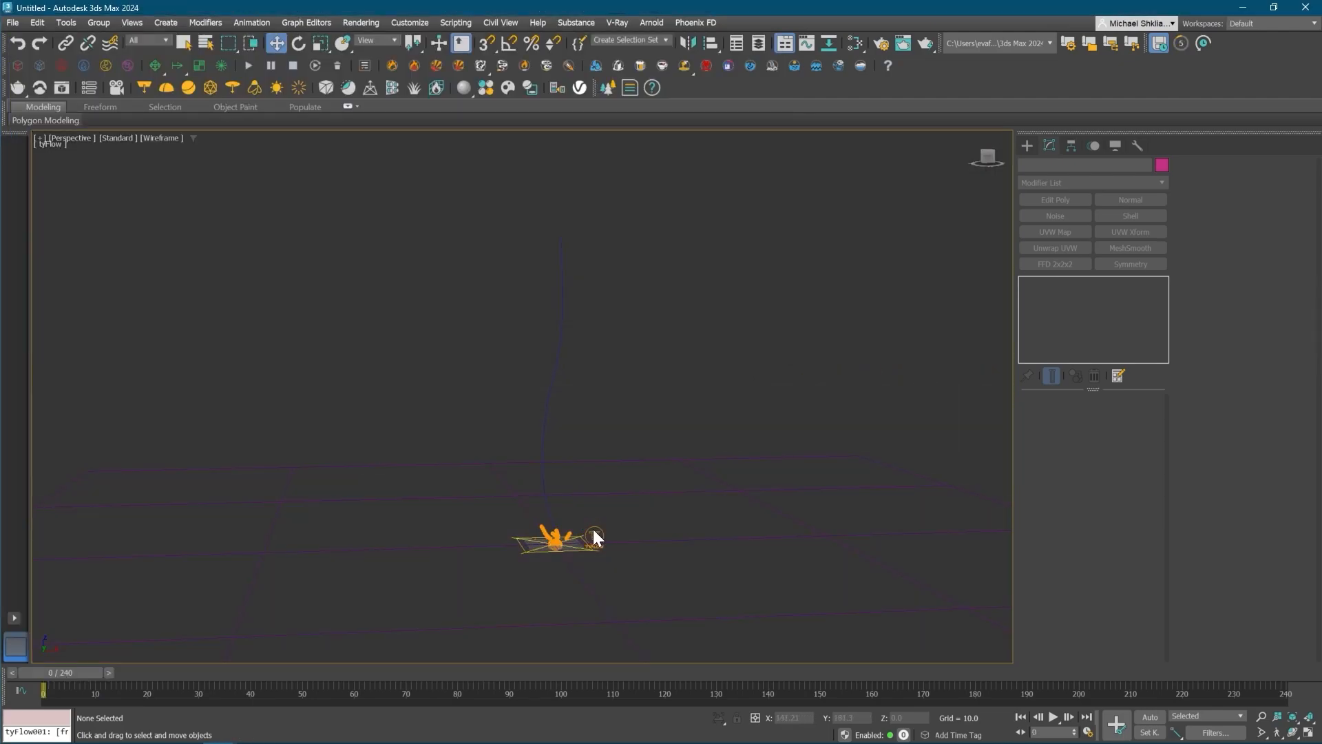
{"action": "left_click", "coordinate": [594, 530]}
{"action": "left_click", "coordinate": [1039, 427]}
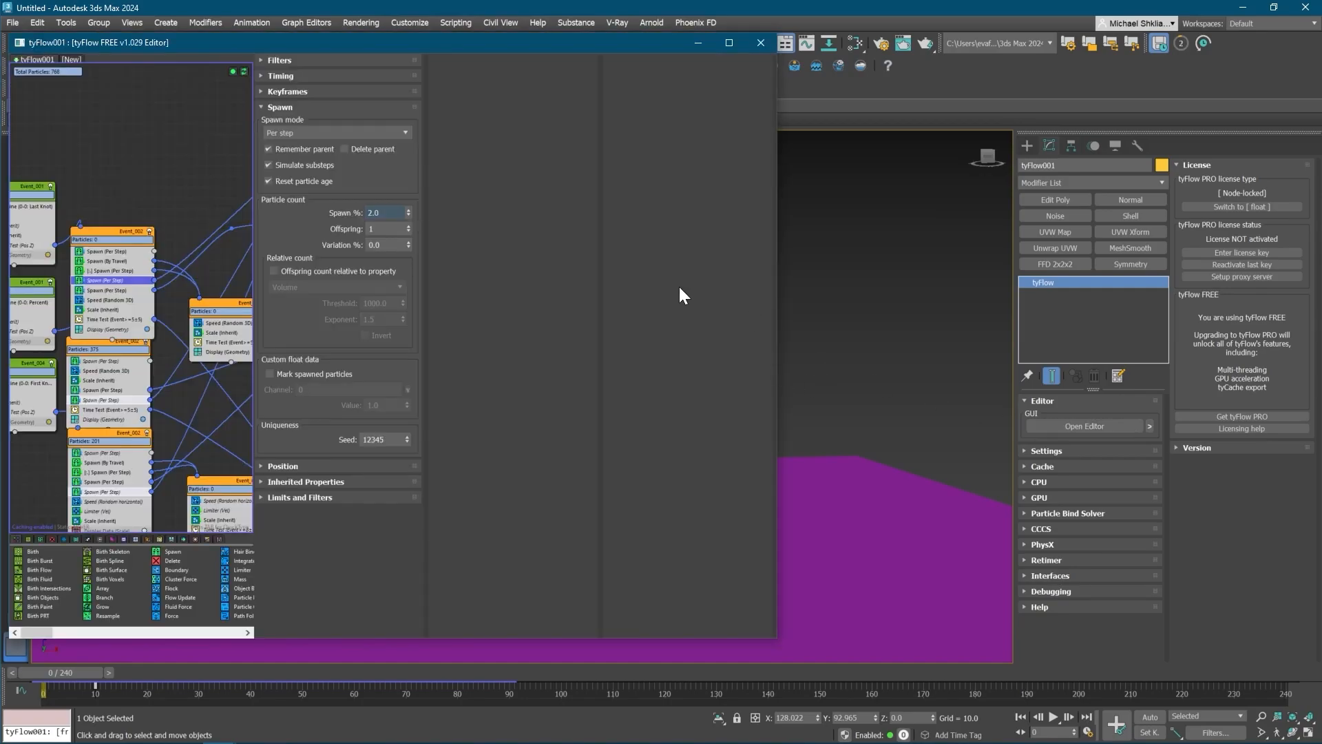
- Rearrange the birth events and the neighbouring Event_002 nodes so they are spaced more clearly in the graph
{"action": "middle_click_drag", "start_coordinate": [188, 375], "coordinate": [191, 364]}
{"action": "left_click_drag", "start_coordinate": [115, 225], "coordinate": [113, 216]}
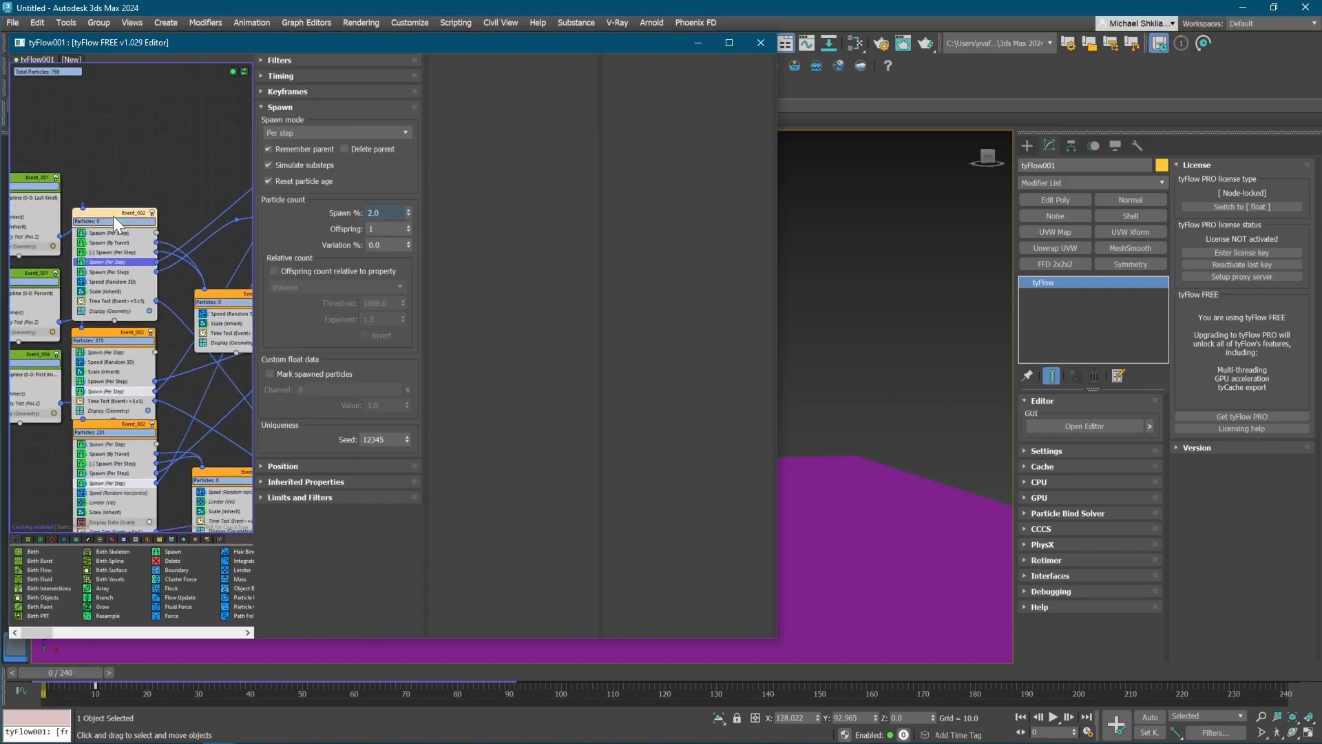
{"action": "middle_click_drag", "start_coordinate": [37, 188], "coordinate": [126, 211]}
{"action": "left_click_drag", "start_coordinate": [126, 210], "coordinate": [117, 169]}
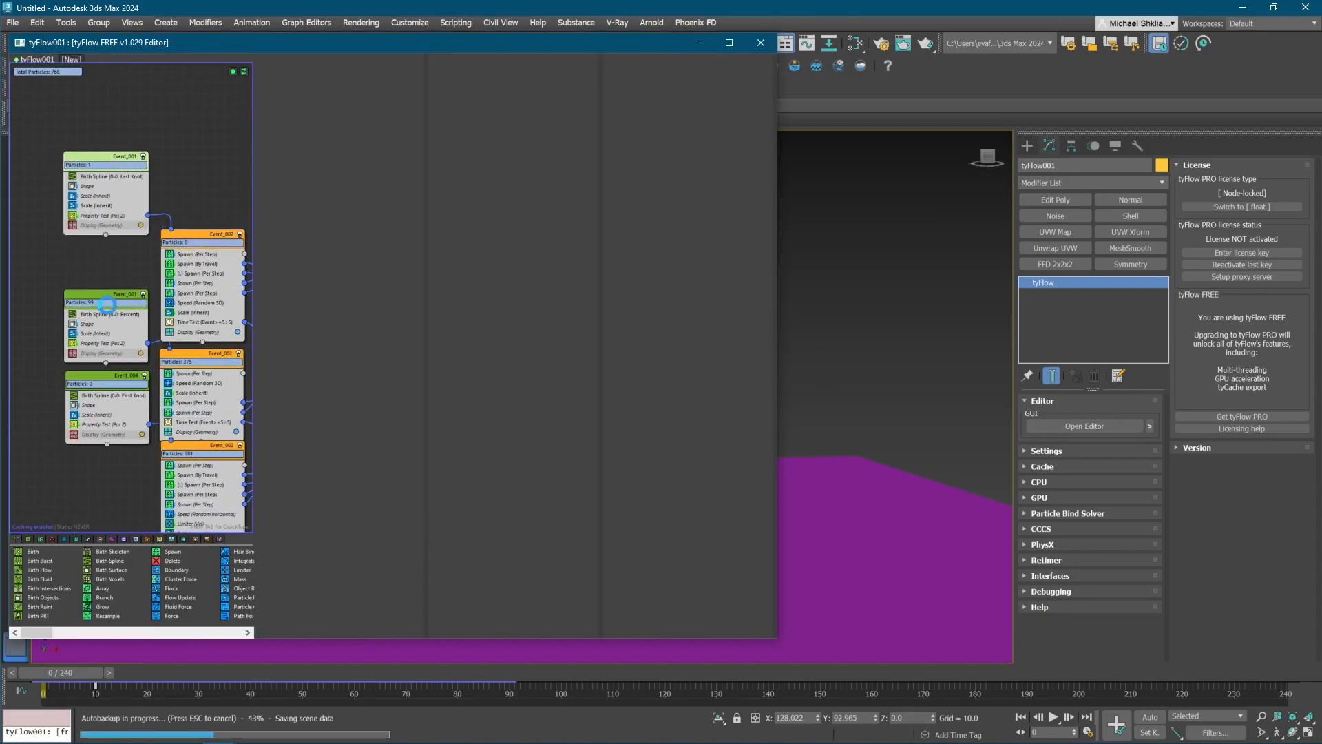
{"action": "left_click_drag", "start_coordinate": [114, 289], "coordinate": [105, 273]}
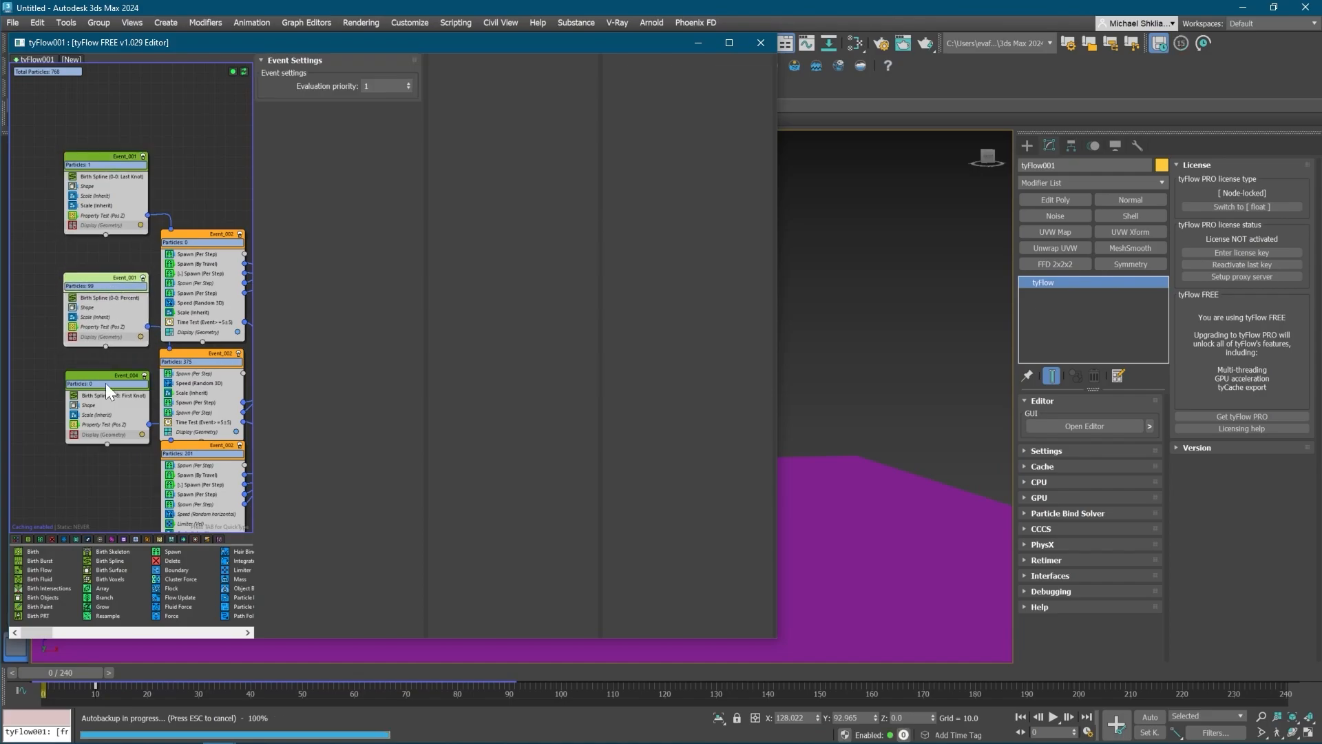
{"action": "left_click_drag", "start_coordinate": [106, 383], "coordinate": [103, 375]}
{"action": "middle_click_drag", "start_coordinate": [123, 443], "coordinate": [97, 386]}
{"action": "left_click", "coordinate": [101, 390]}
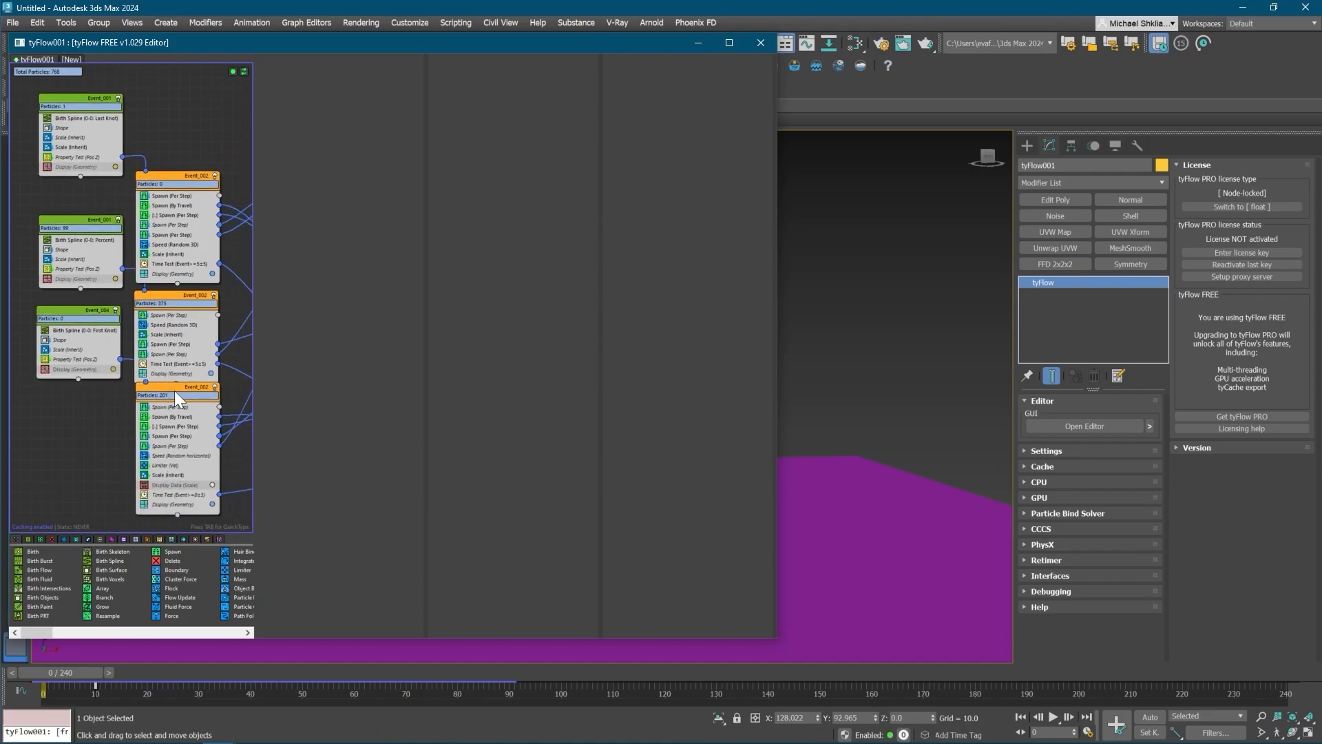
{"action": "left_click_drag", "start_coordinate": [175, 390], "coordinate": [170, 399]}
- Add a Custom Properties operator to the lowest Event_002, above its Display operator
{"action": "middle_click_drag", "start_coordinate": [109, 503], "coordinate": [117, 383]}
{"action": "left_click", "coordinate": [118, 383]}
{"action": "scroll", "coordinate": [176, 380], "scroll_direction": "up", "scroll_amount": 1}
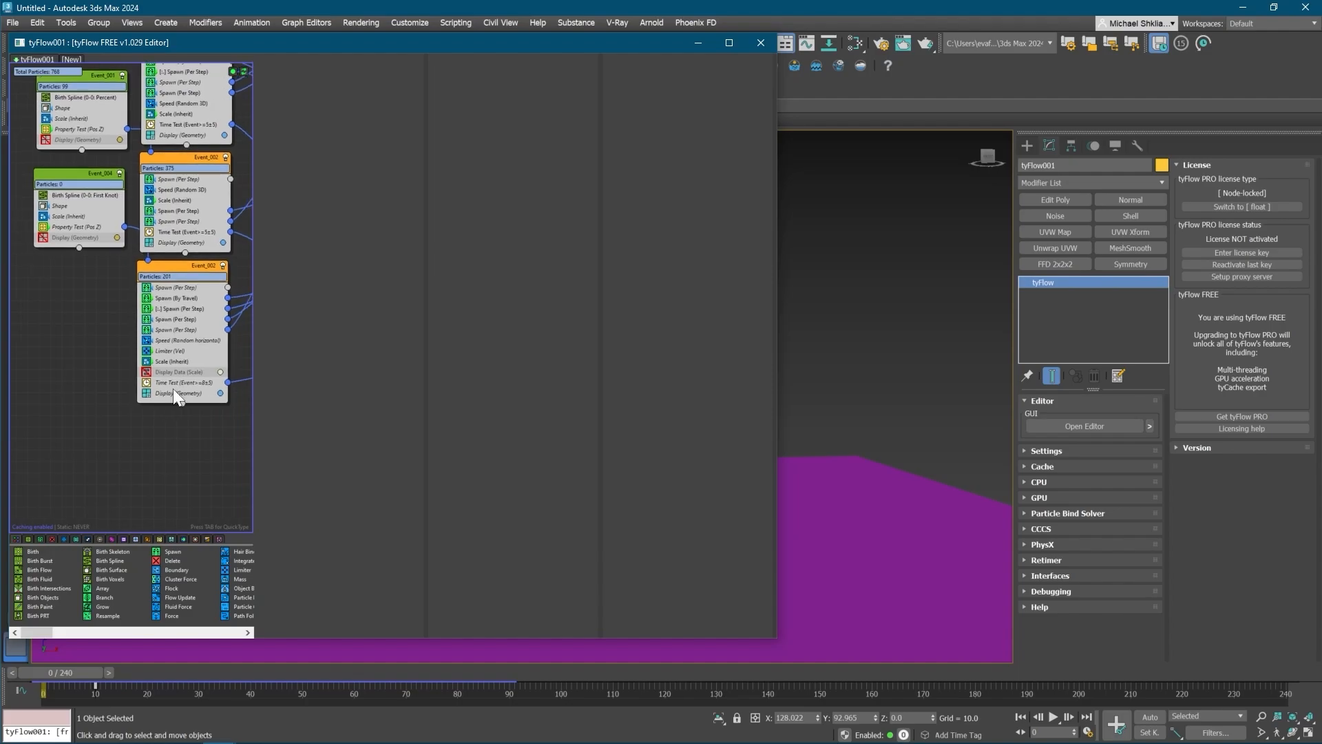
{"action": "key", "text": "Tab"}
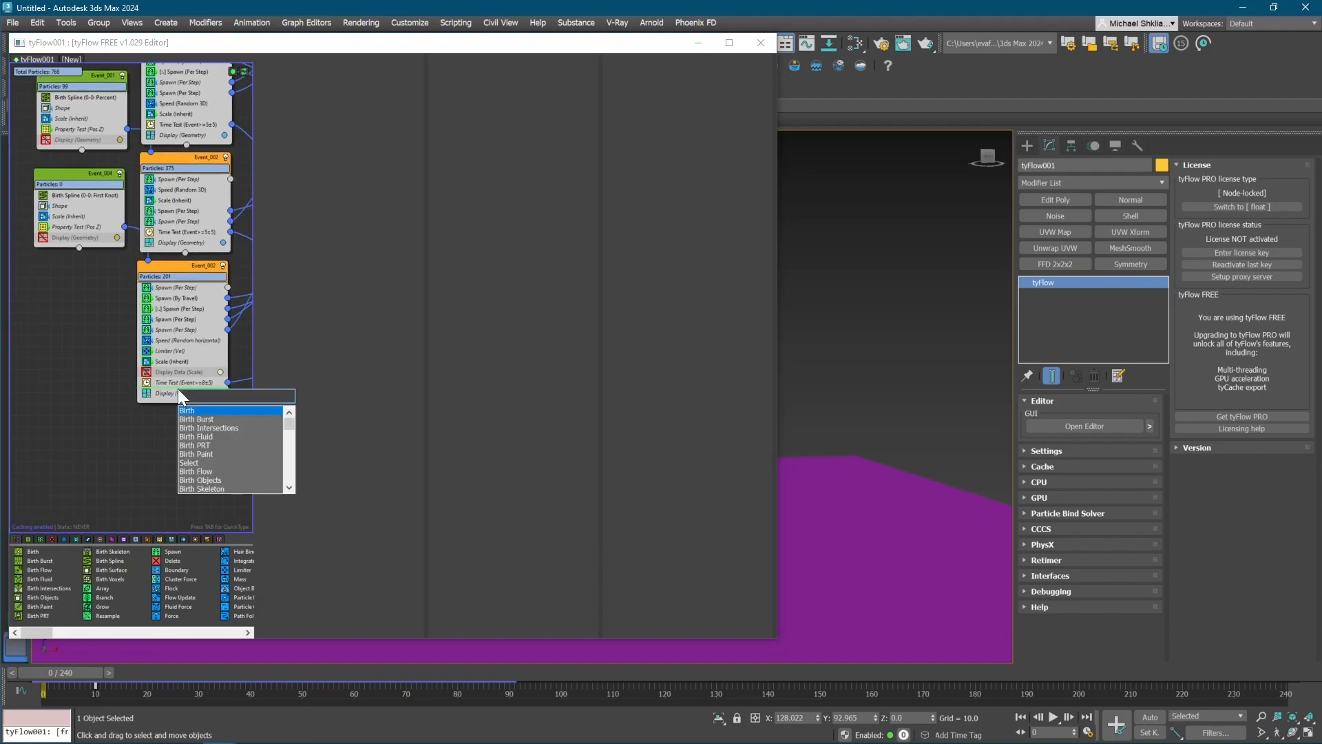
{"action": "type", "text": "custom"}
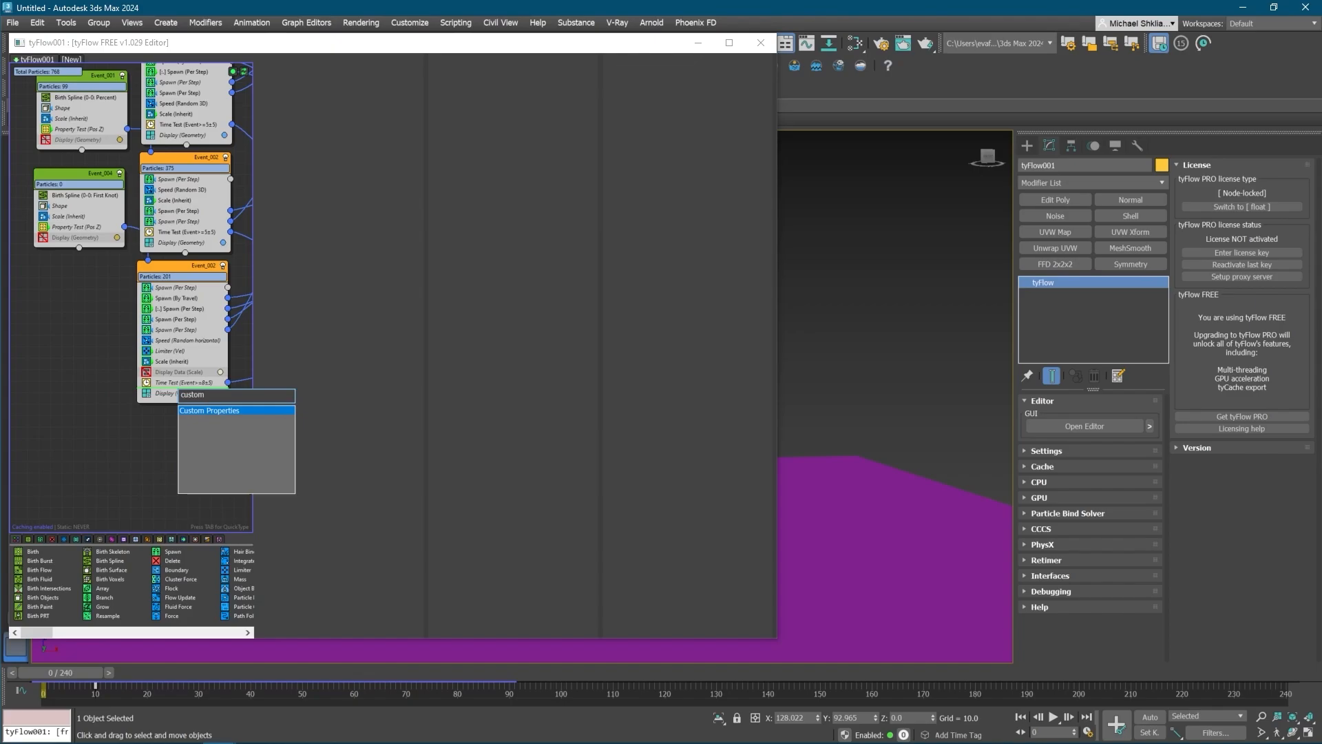
{"action": "key", "text": "Return"}
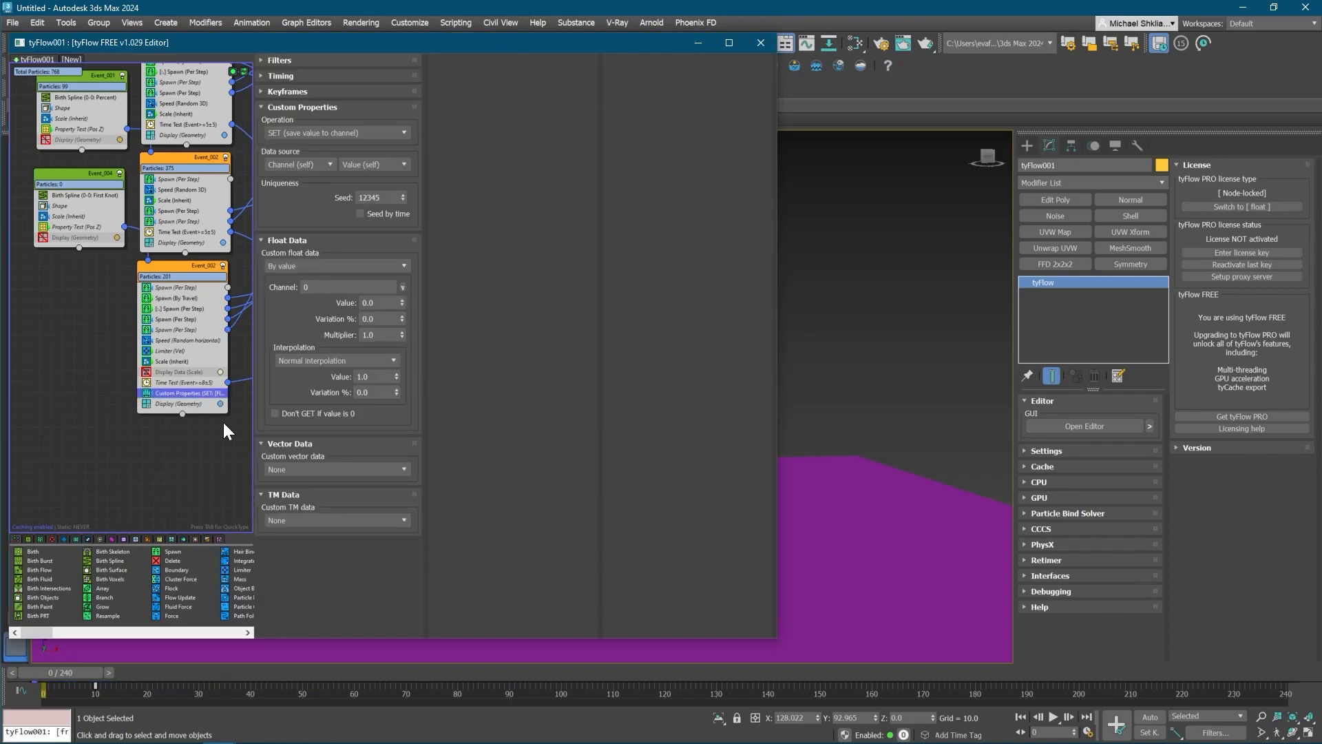
- Add a Mapping operator directly below the Custom Properties operator in the lowest Event_002
{"action": "key", "text": "Tab"}
{"action": "type", "text": "mapp"}
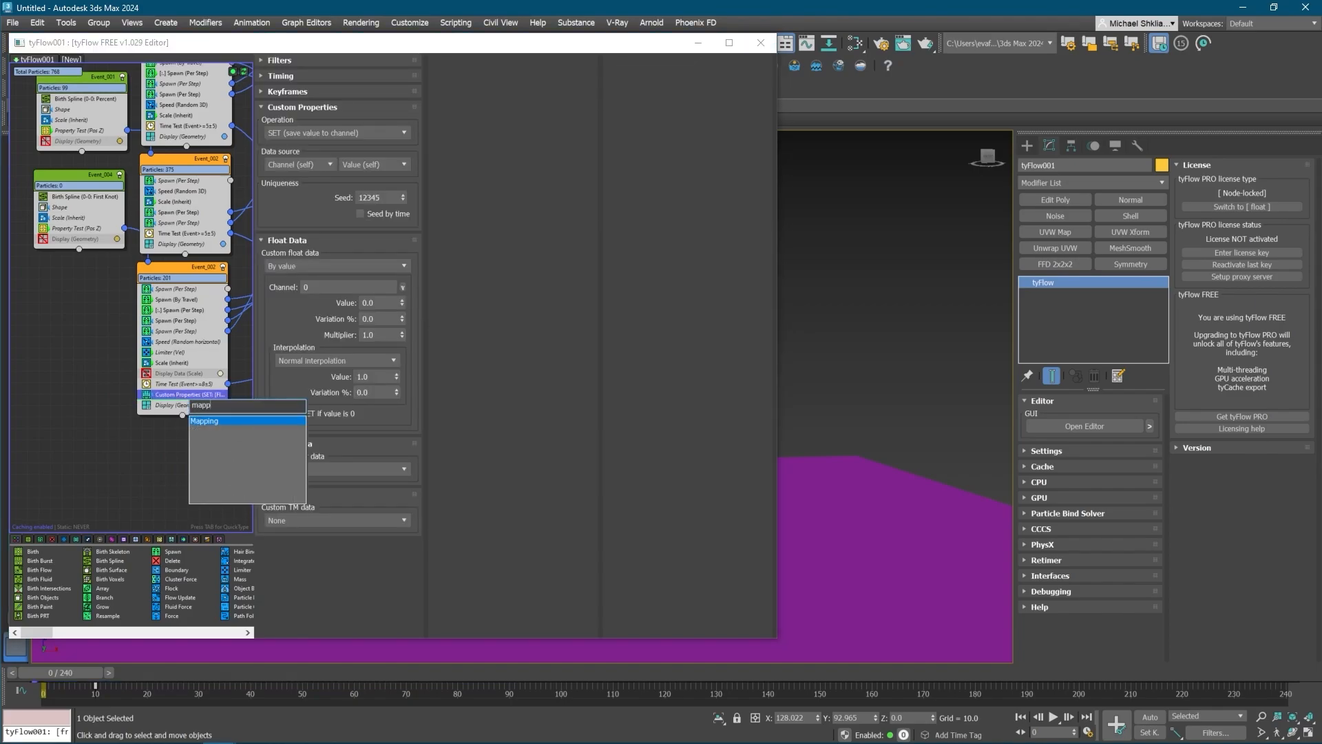
{"action": "key", "text": "Return"}
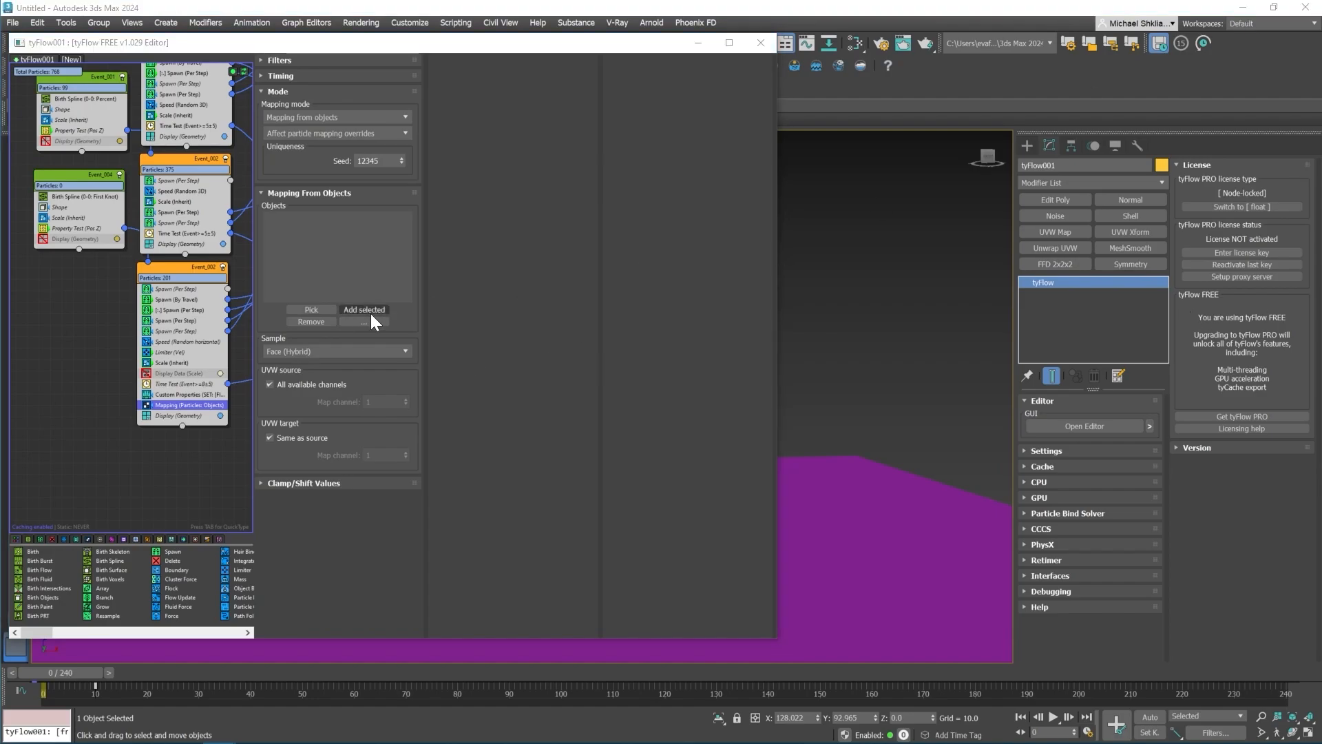
{"action": "middle_click_drag", "start_coordinate": [187, 418], "coordinate": [176, 418]}
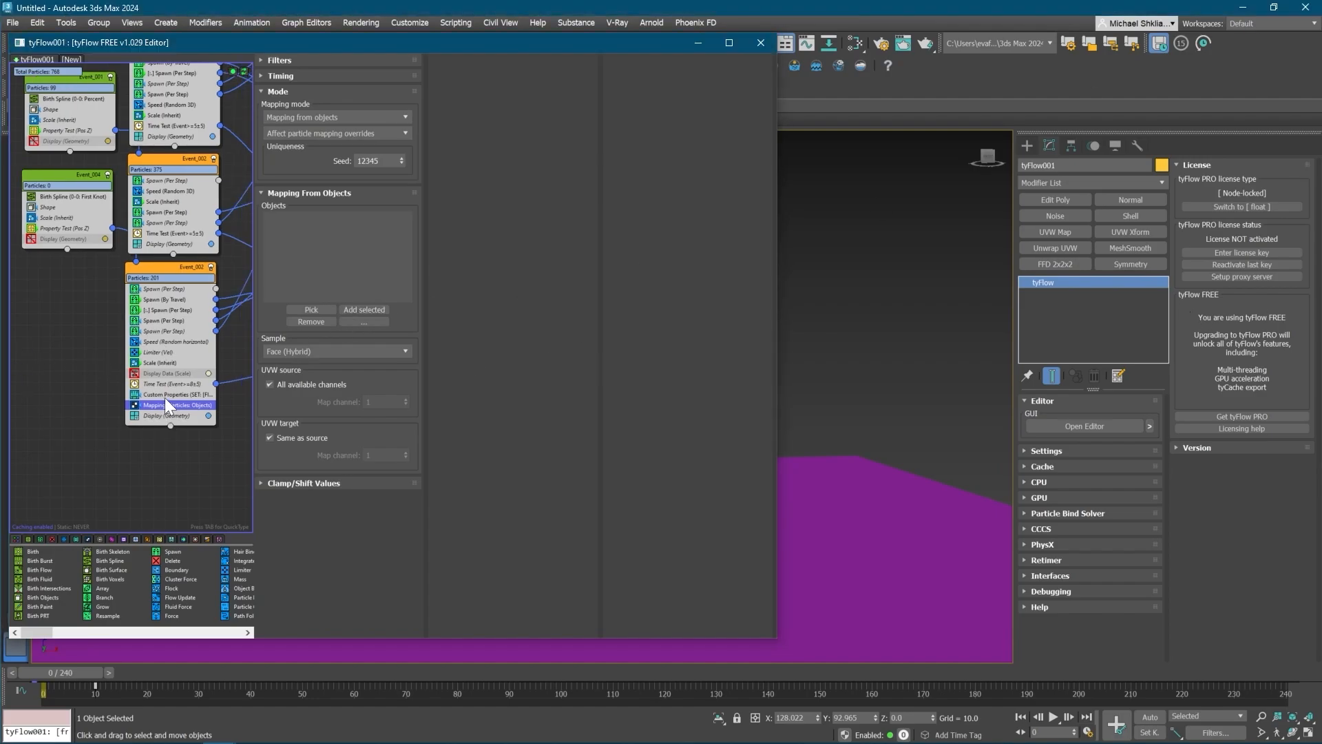
- Make the Custom Properties operator save Particle age (frames) as float data to a channel named Age
{"action": "left_click", "coordinate": [166, 395]}
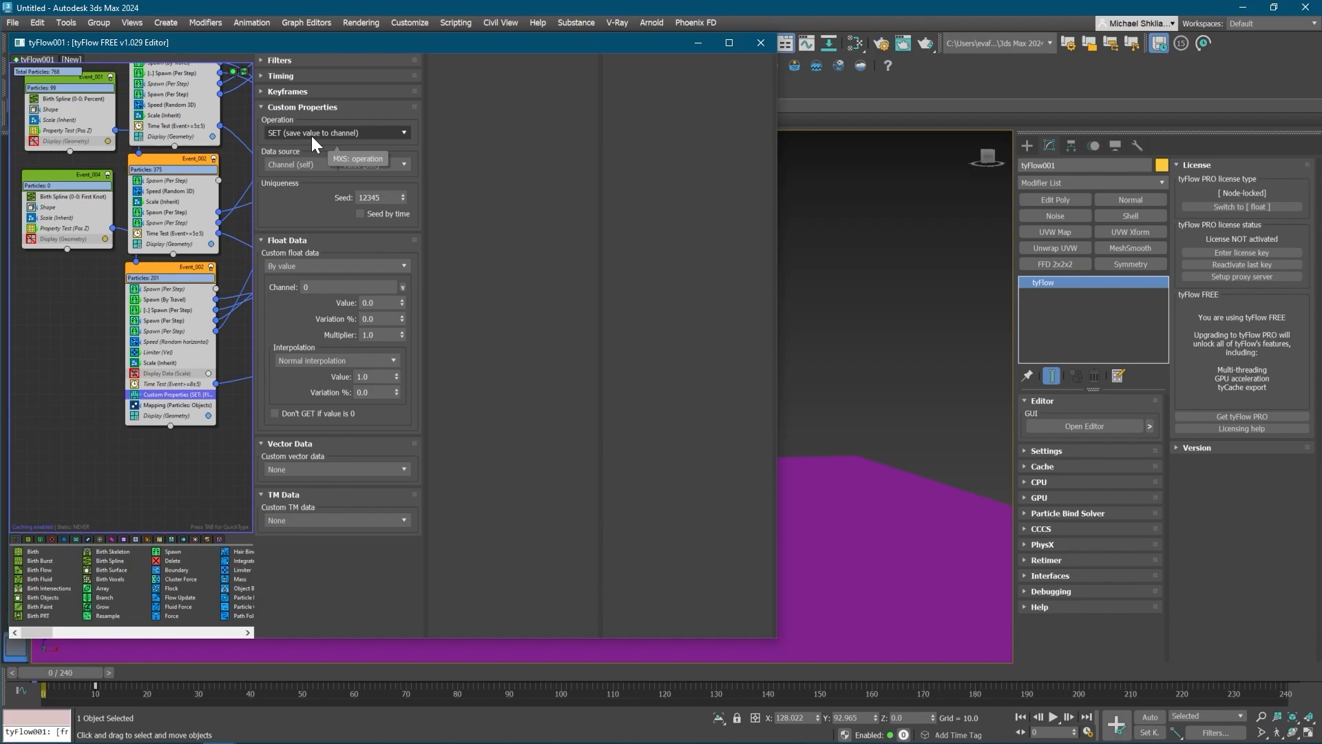
{"action": "left_click", "coordinate": [284, 267]}
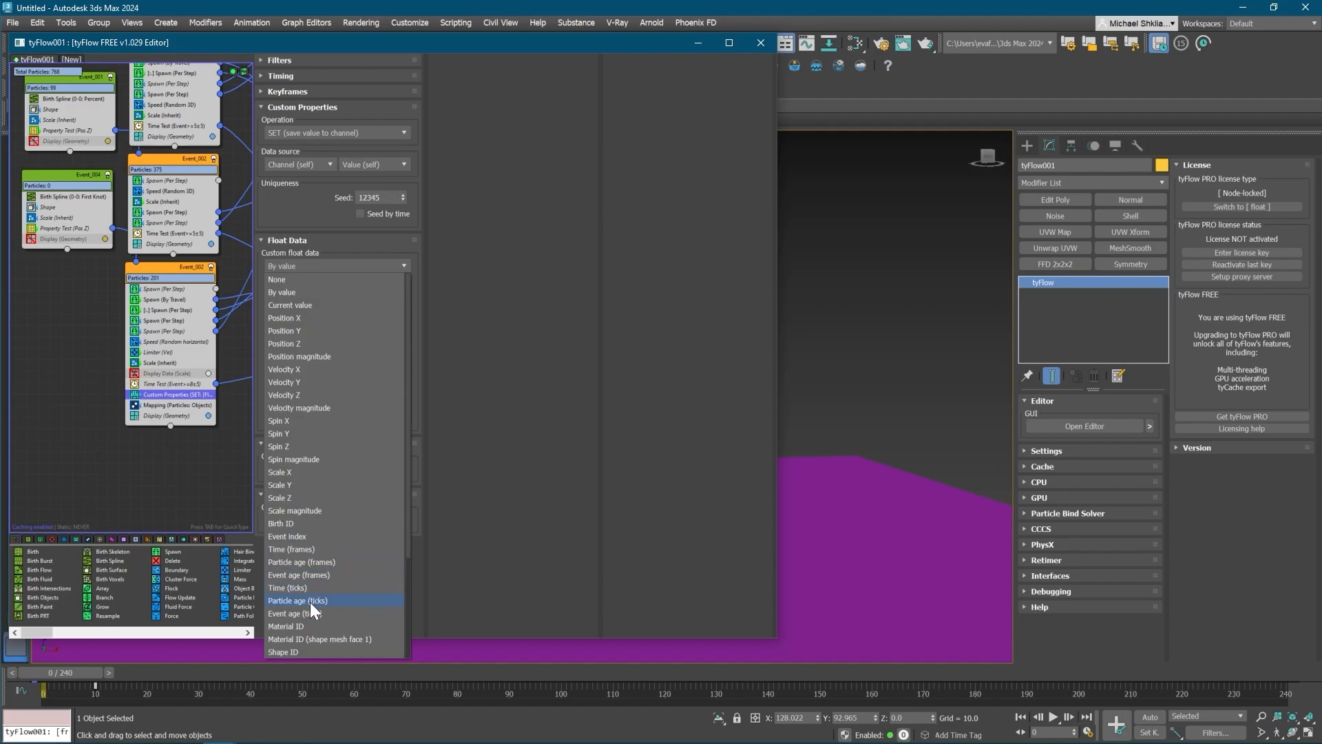
{"action": "left_click", "coordinate": [304, 561]}
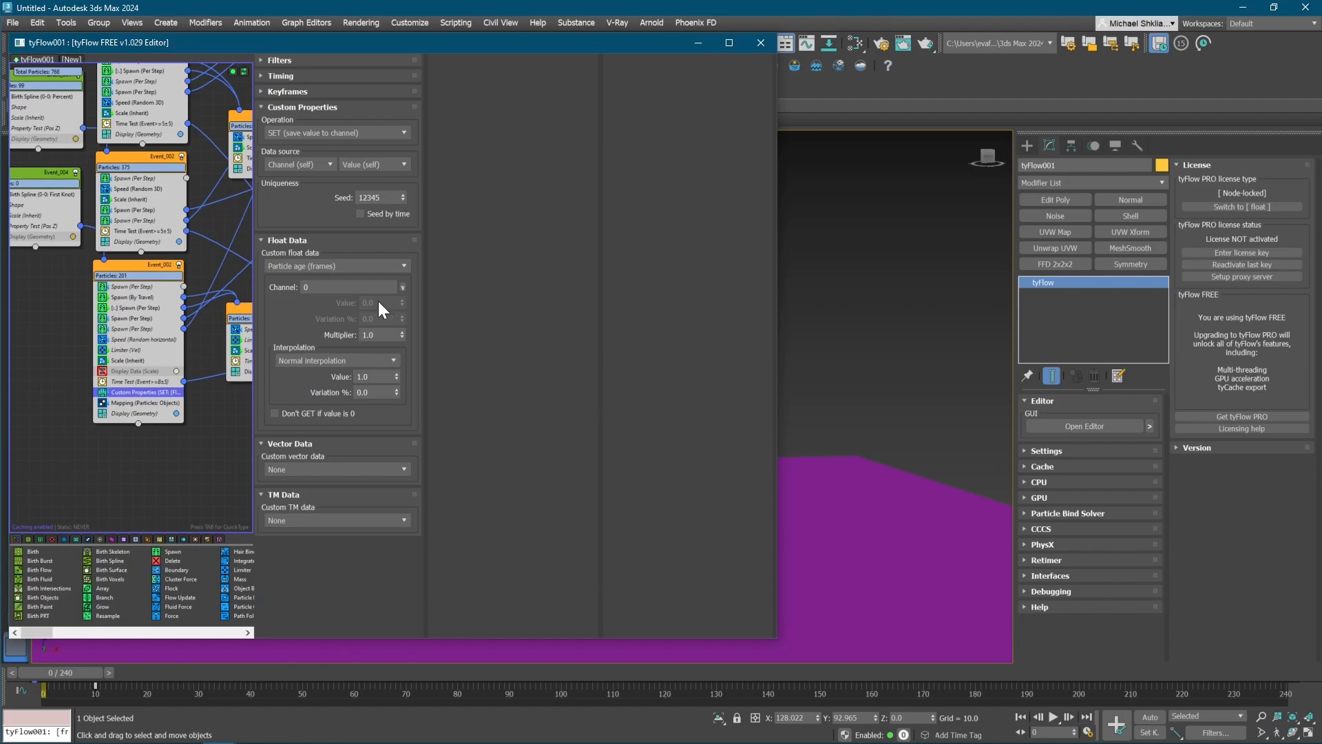
{"action": "left_click", "coordinate": [348, 286]}
{"action": "middle_click_drag", "start_coordinate": [27, 386], "coordinate": [48, 336]}
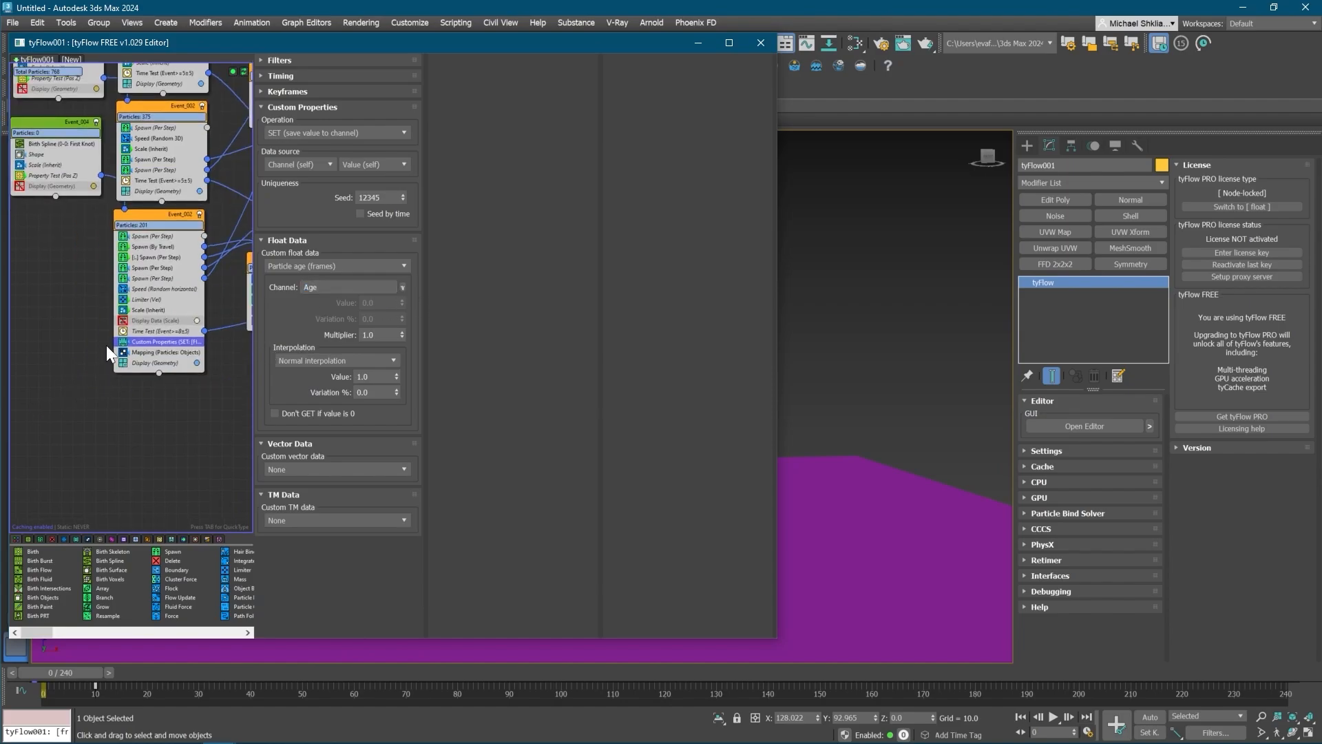
- Choose the evaluation timing for the Custom Properties and Mapping operators in the lowest Event_002
{"action": "left_click", "coordinate": [164, 353]}
{"action": "right_click", "coordinate": [163, 345]}
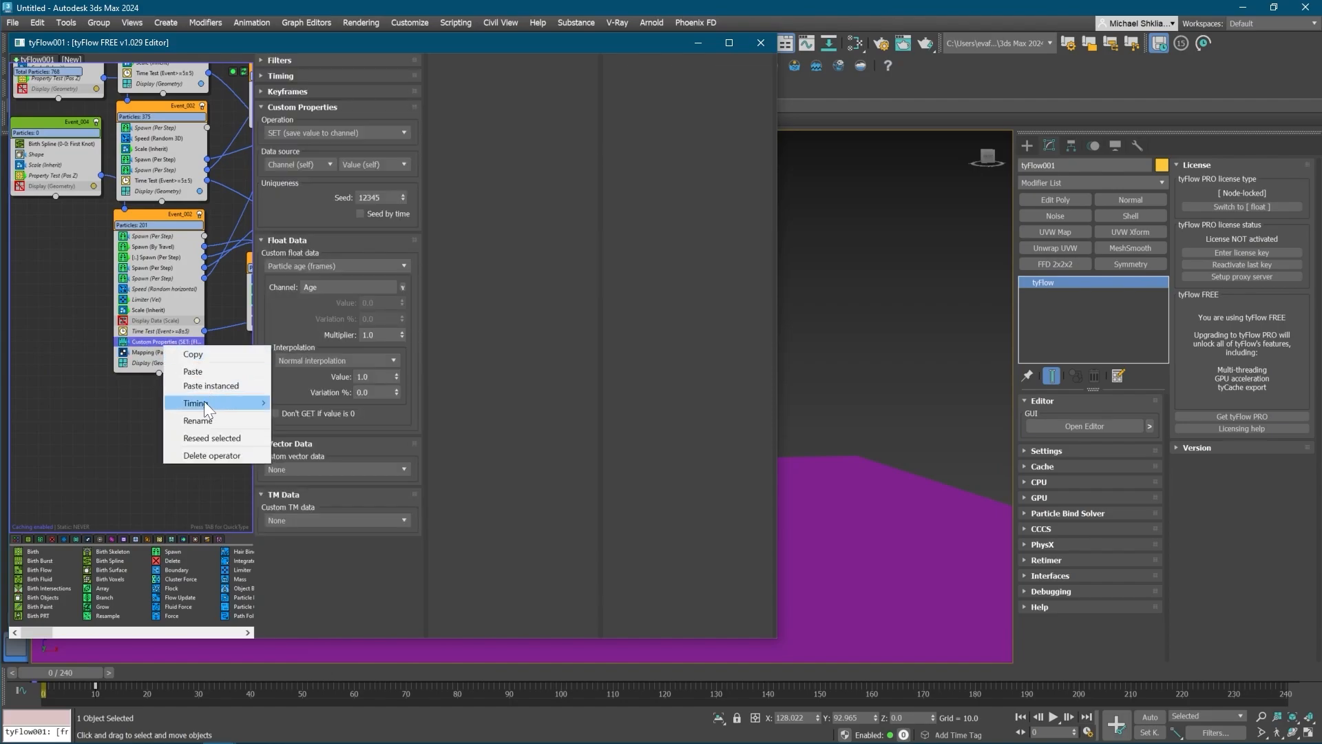
{"action": "left_click", "coordinate": [159, 350]}
{"action": "right_click", "coordinate": [159, 355]}
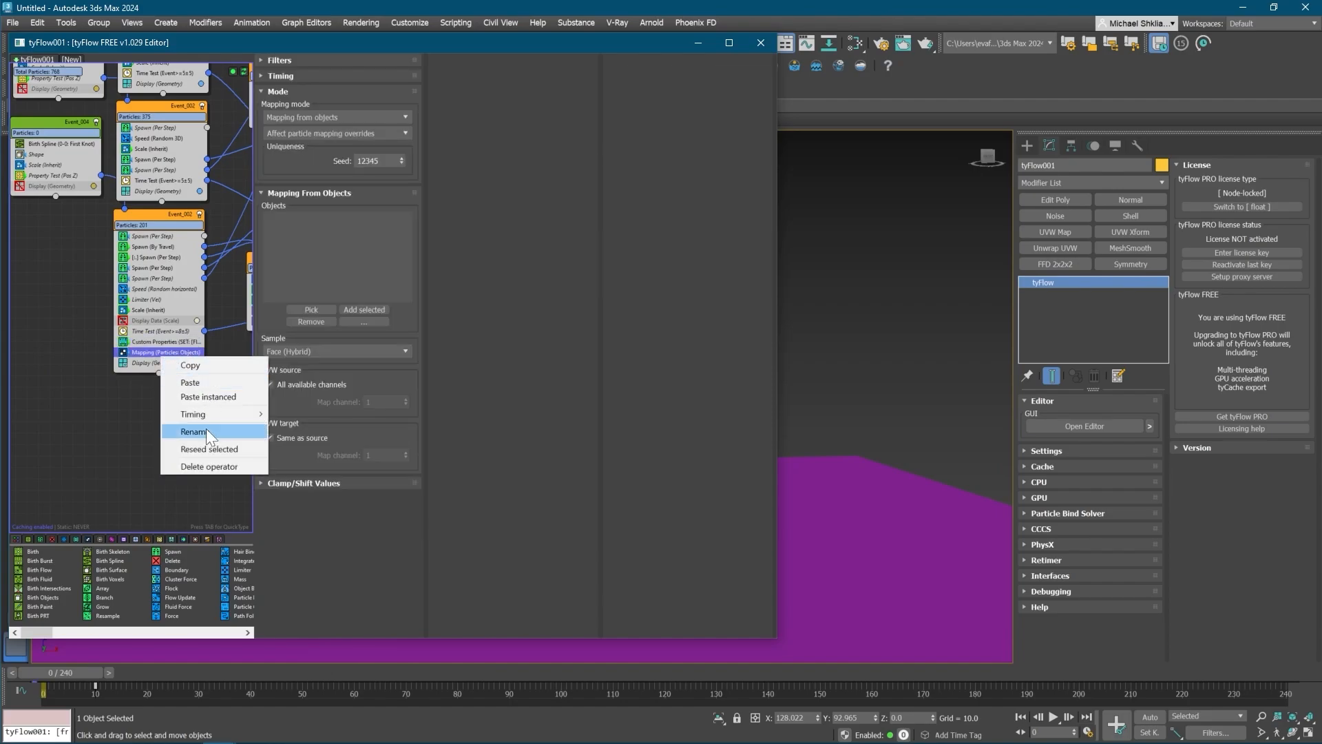
{"action": "mouse_move", "coordinate": [213, 415]}
{"action": "left_click", "coordinate": [337, 445]}
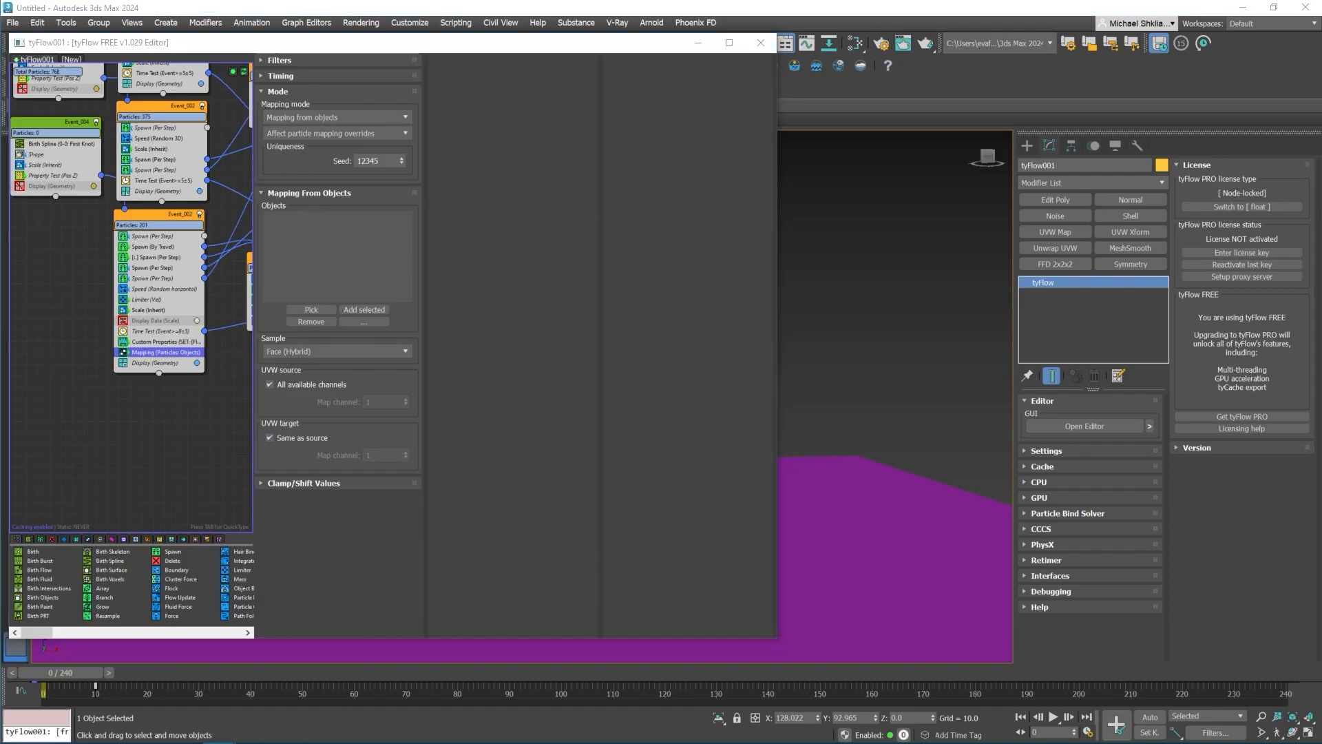
- Change the Mapping operator's mode to Mapping from custom float and read its values from the Age channel
{"action": "left_click", "coordinate": [340, 117]}
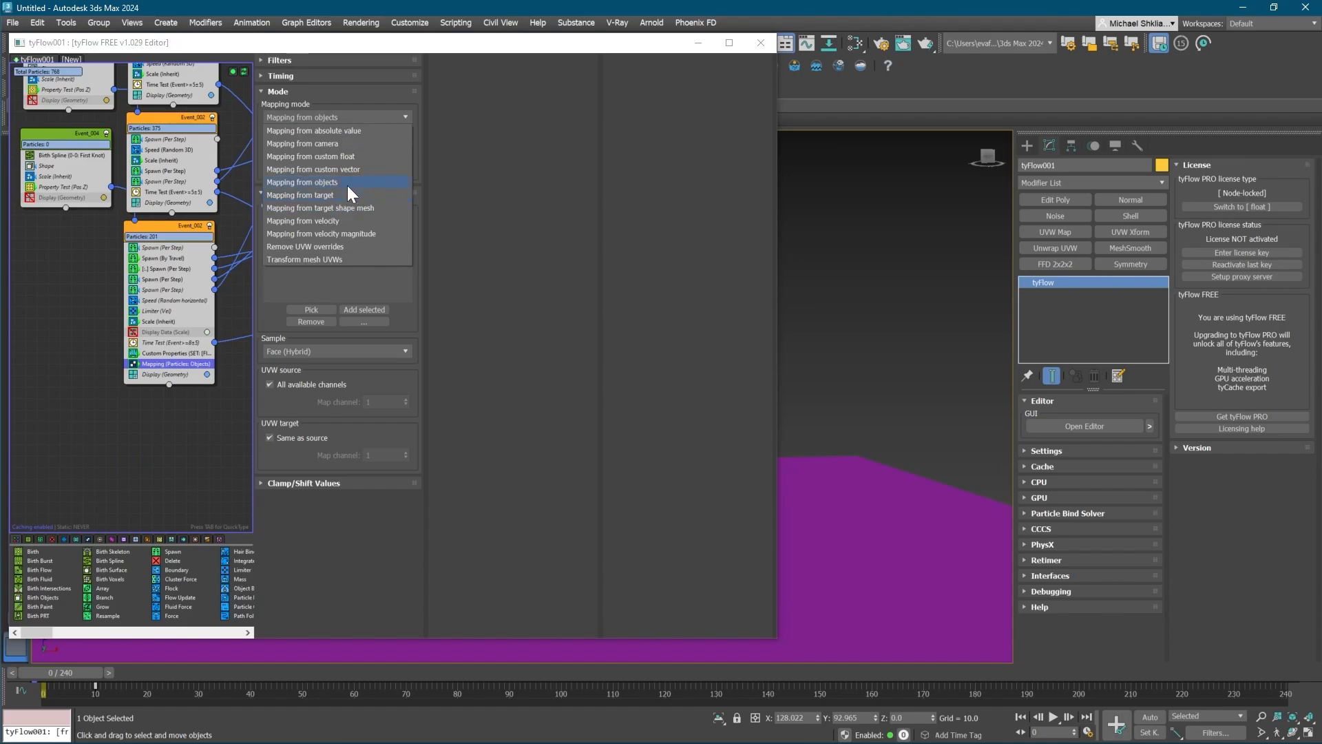
{"action": "left_click", "coordinate": [359, 157]}
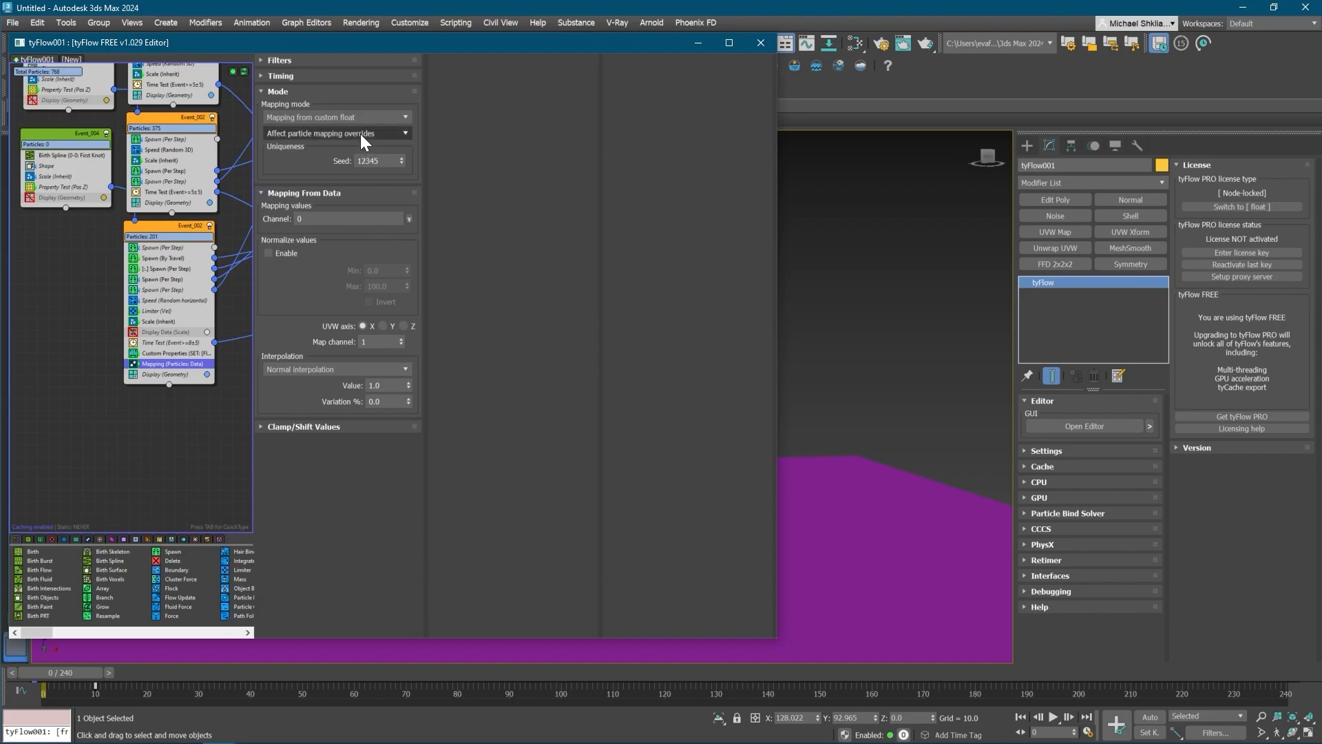
{"action": "left_click", "coordinate": [407, 221]}
{"action": "left_click", "coordinate": [432, 239]}
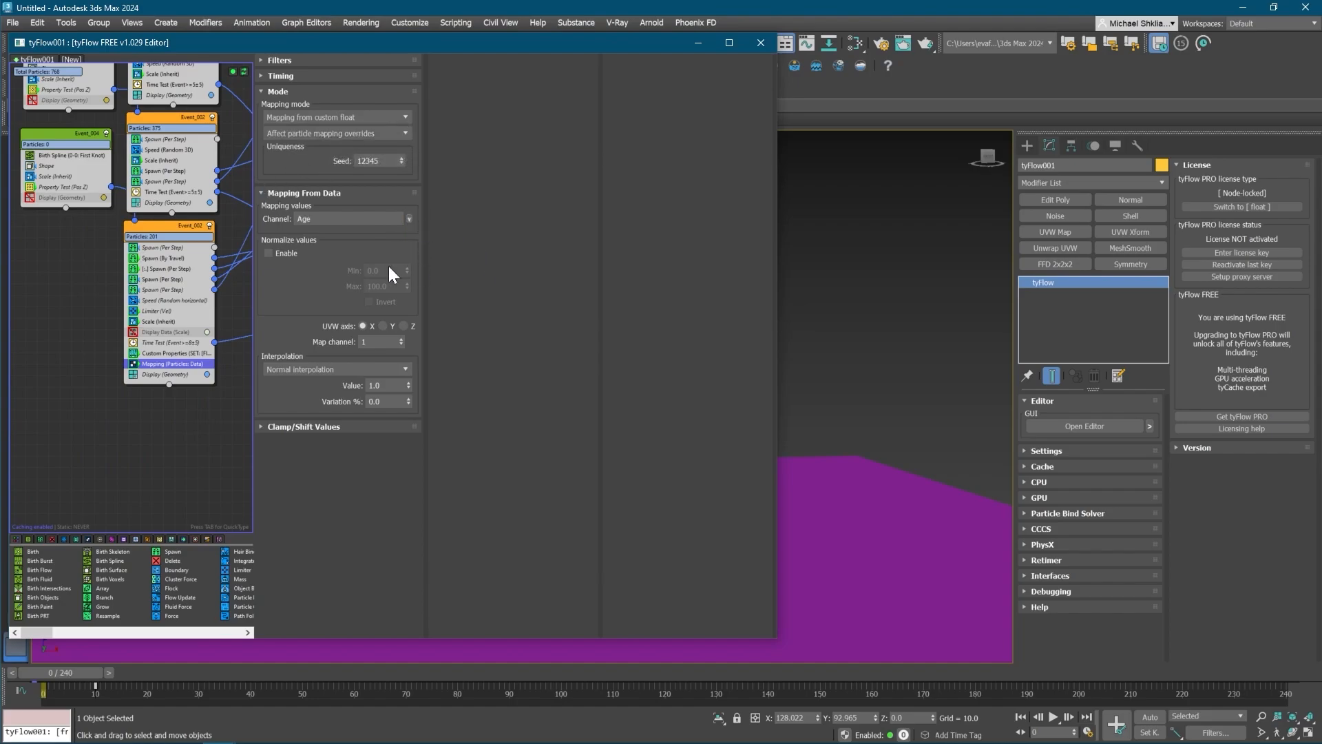
- Enable value normalization on the Mapping operator and set its maximum to 5
{"action": "left_click", "coordinate": [282, 252]}
{"action": "middle_click_drag", "start_coordinate": [148, 315], "coordinate": [120, 328]}
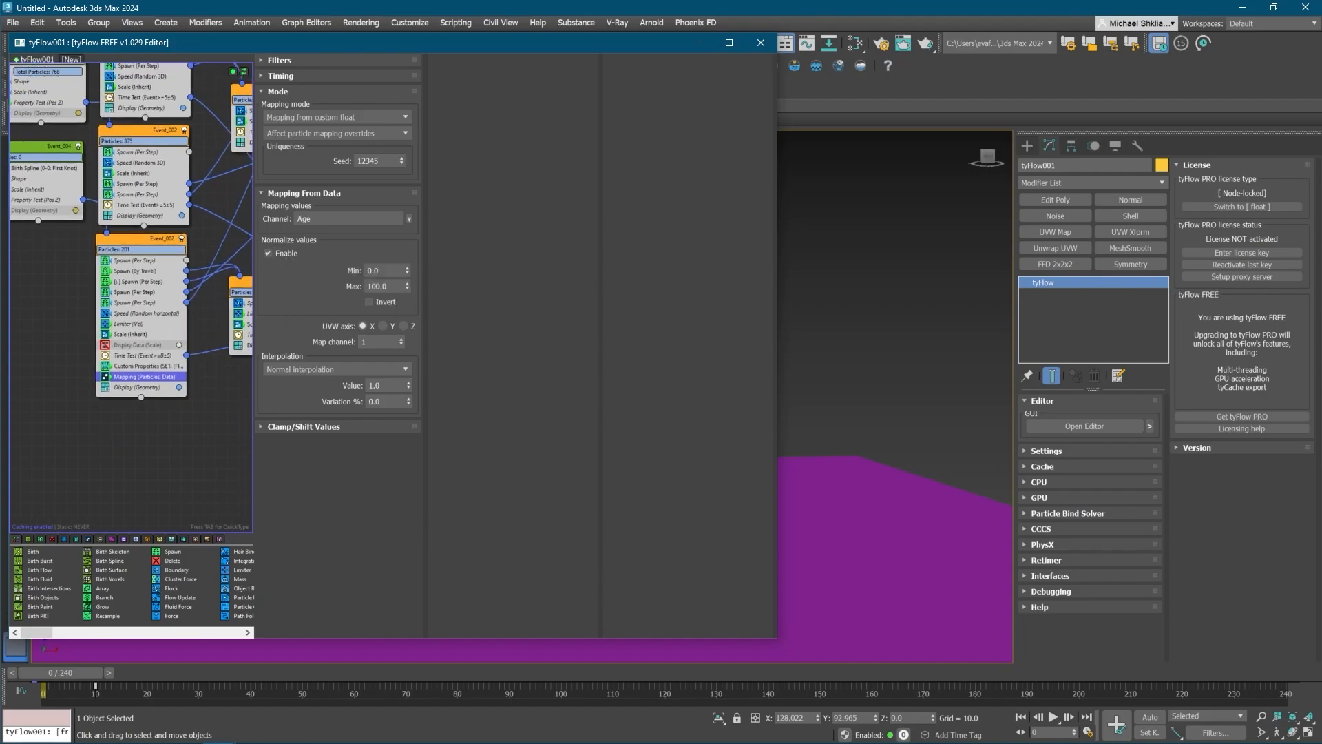
{"action": "left_click_drag", "start_coordinate": [396, 287], "coordinate": [344, 284]}
{"action": "left_click", "coordinate": [464, 313]}
- Copy the Custom Properties and Mapping operators from the lowest Event_002 into the event above it, and return to frame 0
{"action": "left_click_drag", "start_coordinate": [65, 671], "coordinate": [128, 672]}
{"action": "left_click_drag", "start_coordinate": [464, 42], "coordinate": [571, 123]}
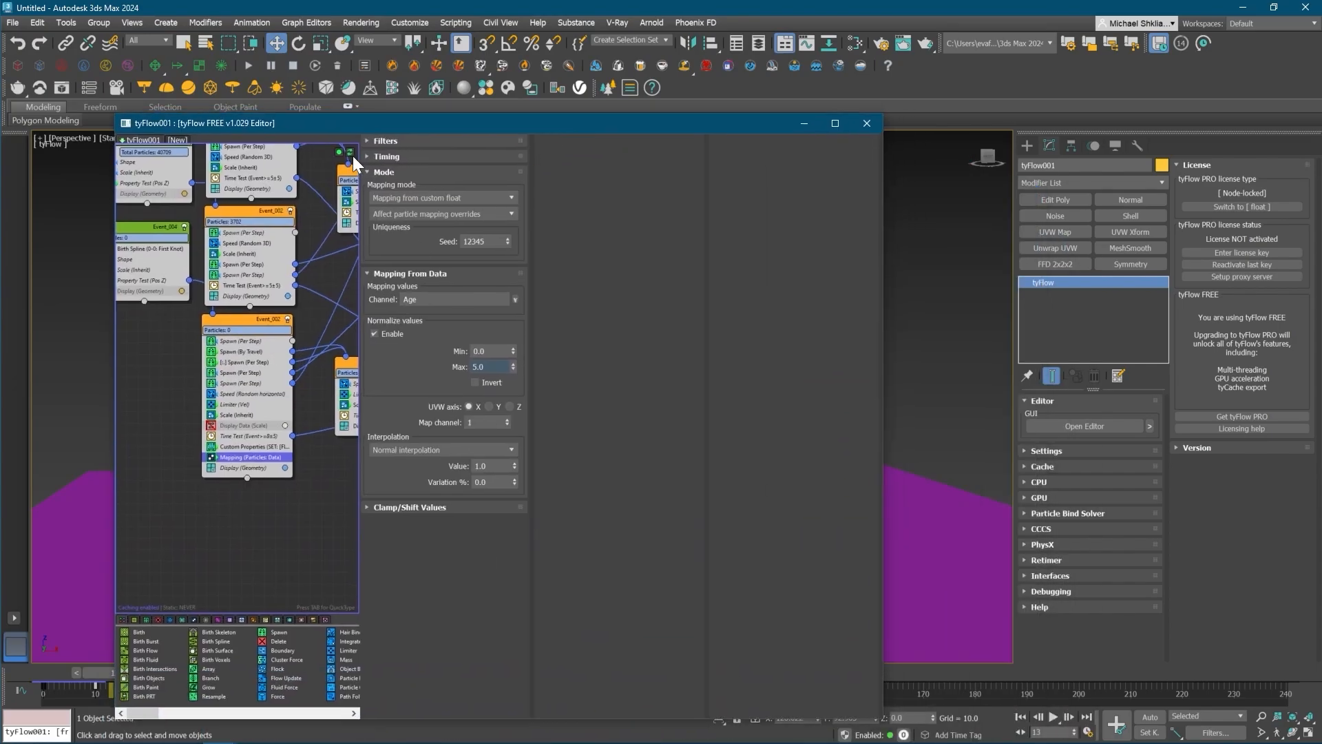
{"action": "left_click_drag", "start_coordinate": [375, 122], "coordinate": [285, 81]}
{"action": "middle_click_drag", "start_coordinate": [120, 306], "coordinate": [144, 346]}
{"action": "left_click", "coordinate": [176, 447]}
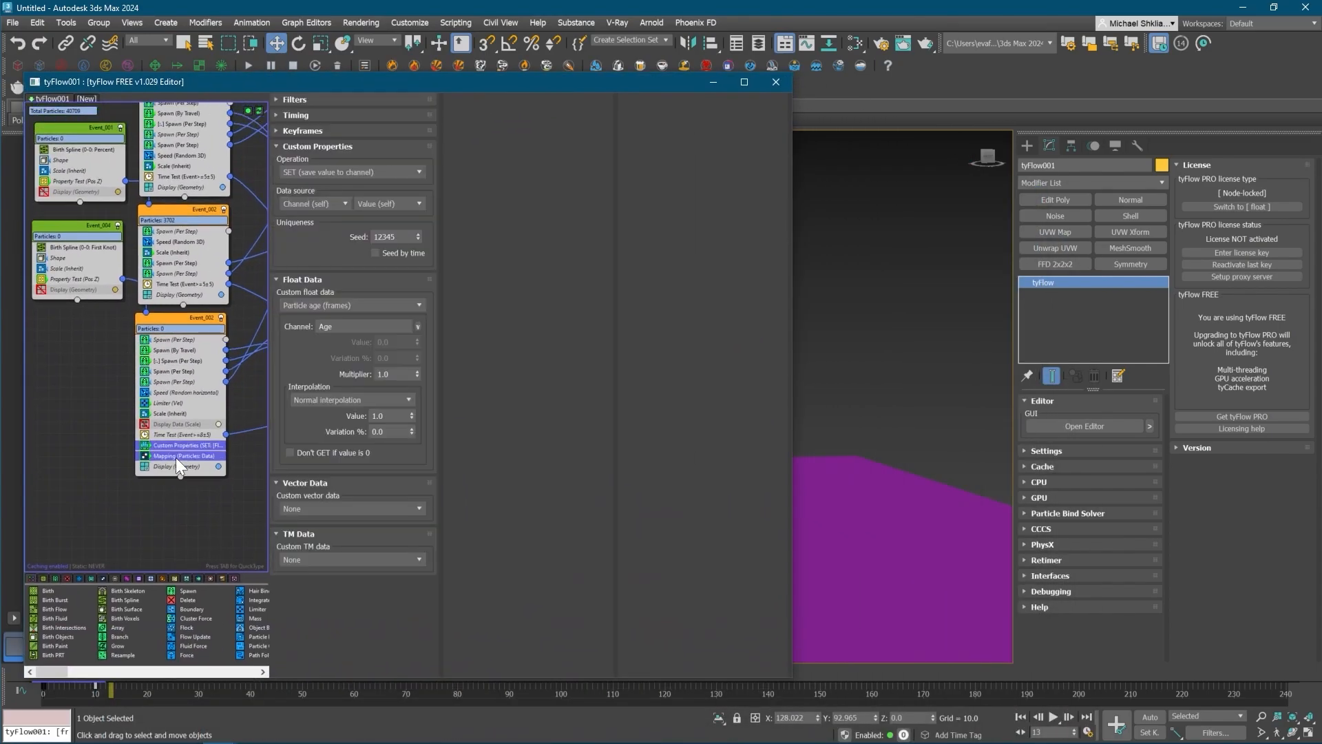
{"action": "middle_click_drag", "start_coordinate": [176, 457], "coordinate": [164, 501]}
{"action": "left_click_drag", "start_coordinate": [164, 511], "coordinate": [172, 362]}
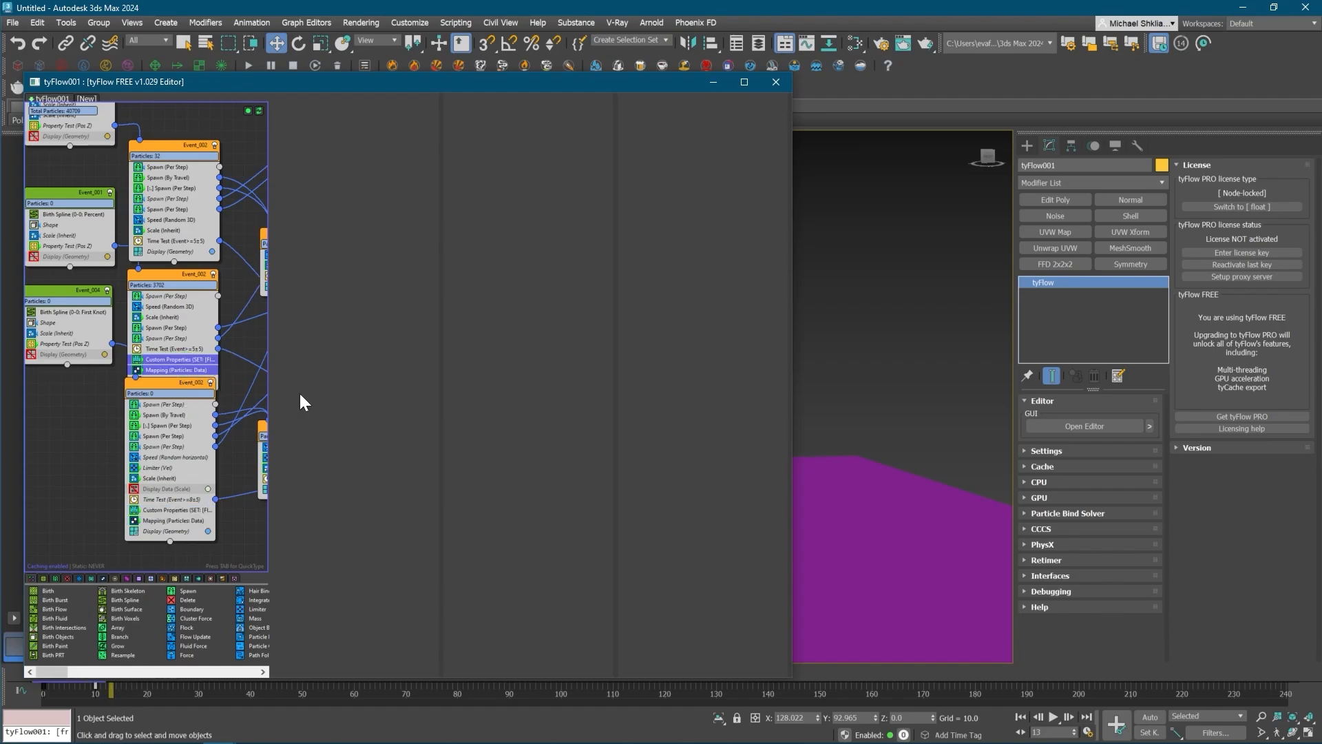
{"action": "left_click_drag", "start_coordinate": [308, 89], "coordinate": [308, 55]}
{"action": "left_click_drag", "start_coordinate": [110, 671], "coordinate": [38, 672]}
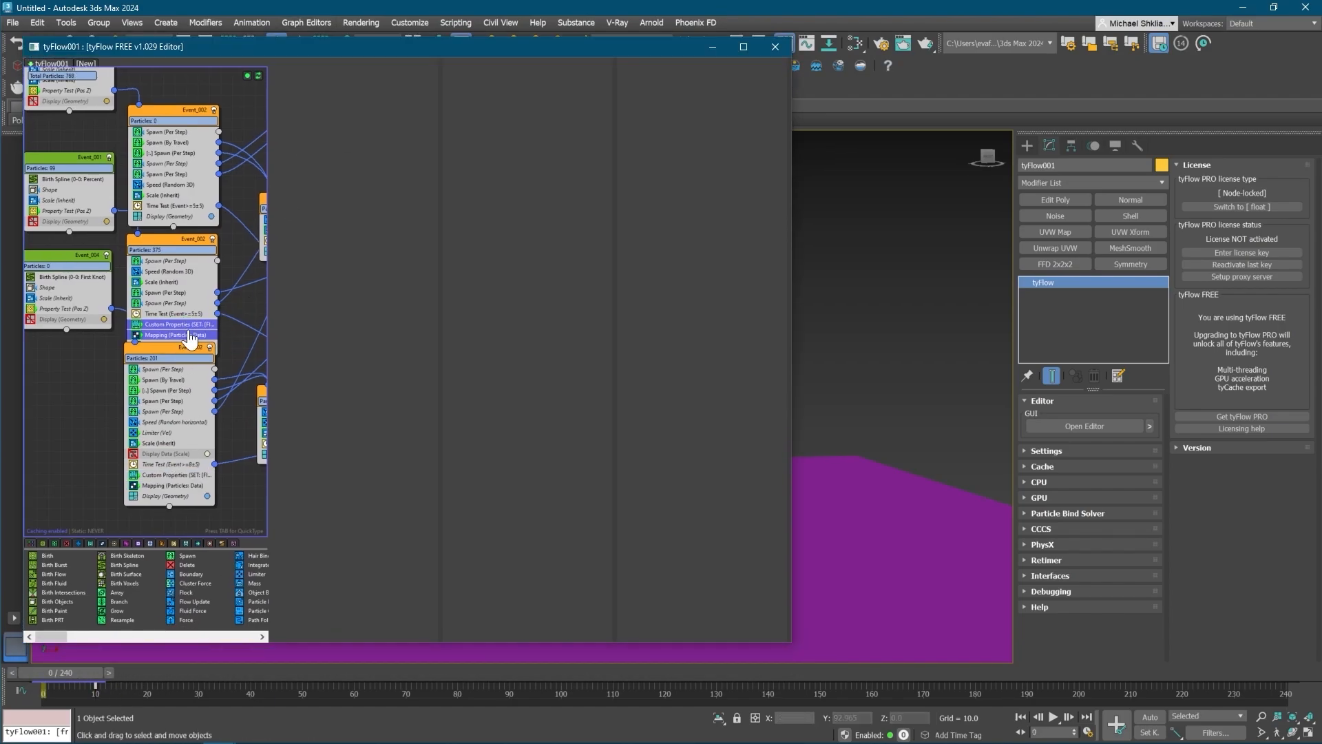
- Delete the pasted Custom Properties and Mapping operators from the middle Event_002
{"action": "middle_click_drag", "start_coordinate": [179, 343], "coordinate": [197, 342]}
{"action": "left_click", "coordinate": [248, 329]}
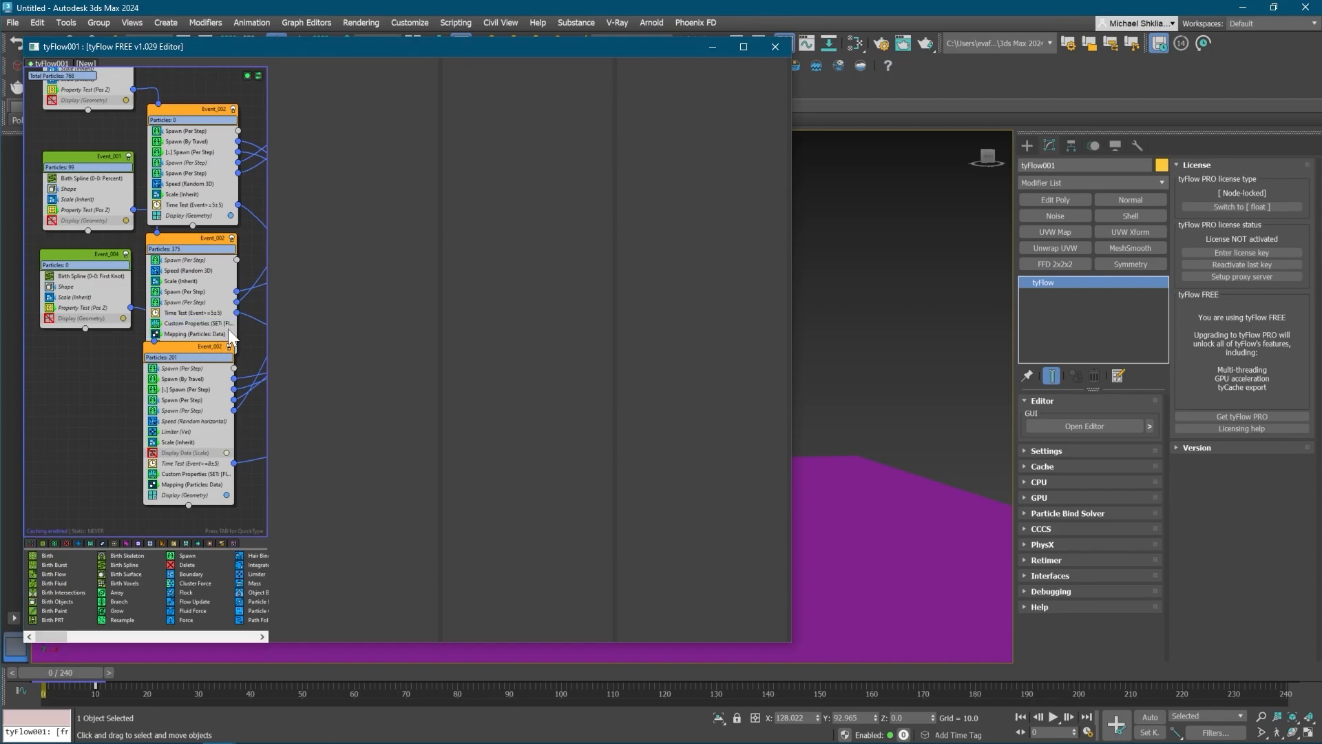
{"action": "left_click", "coordinate": [212, 324]}
{"action": "left_click", "coordinate": [201, 334], "text": "ctrl"}
- Copy the lowest Event_002's Custom Properties and Mapping operators and paste them as instances into the two Event_002 events above it
{"action": "left_click_drag", "start_coordinate": [178, 341], "coordinate": [186, 480]}
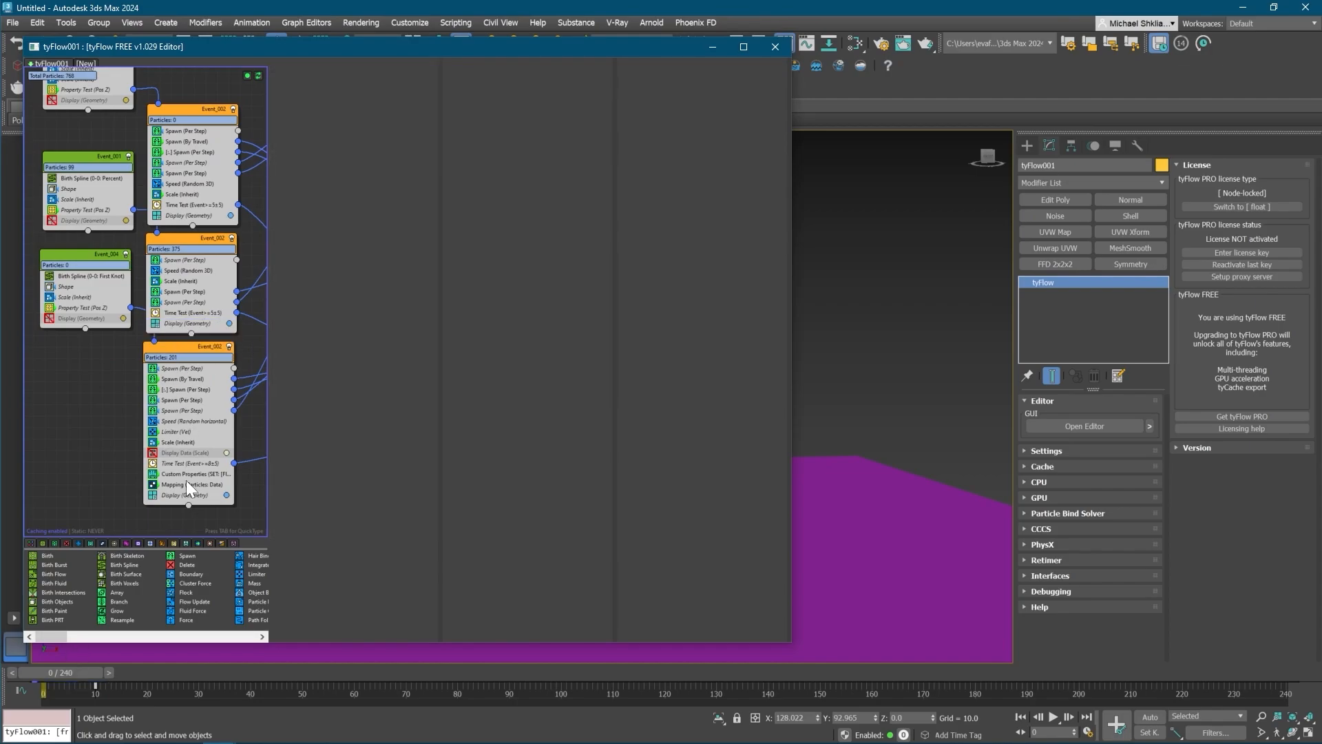
{"action": "right_click", "coordinate": [187, 475]}
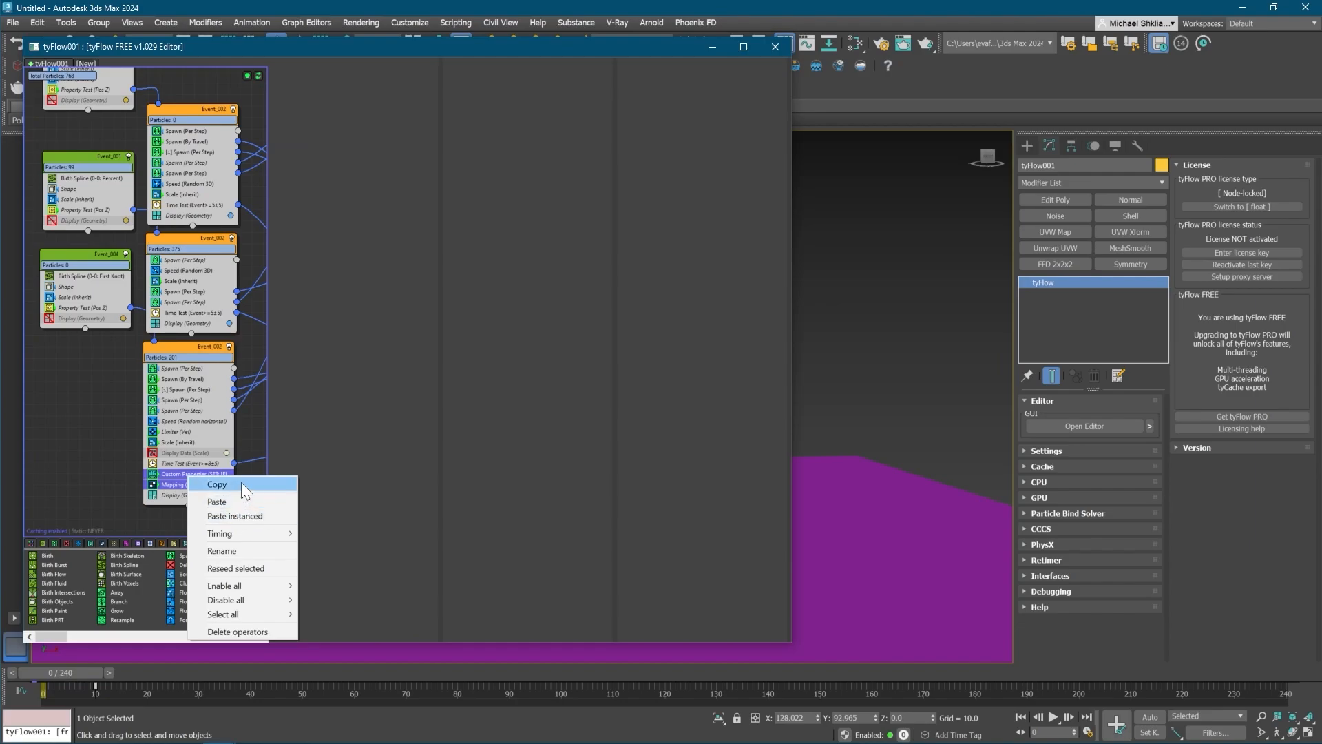
{"action": "left_click", "coordinate": [241, 485]}
{"action": "right_click", "coordinate": [183, 316]}
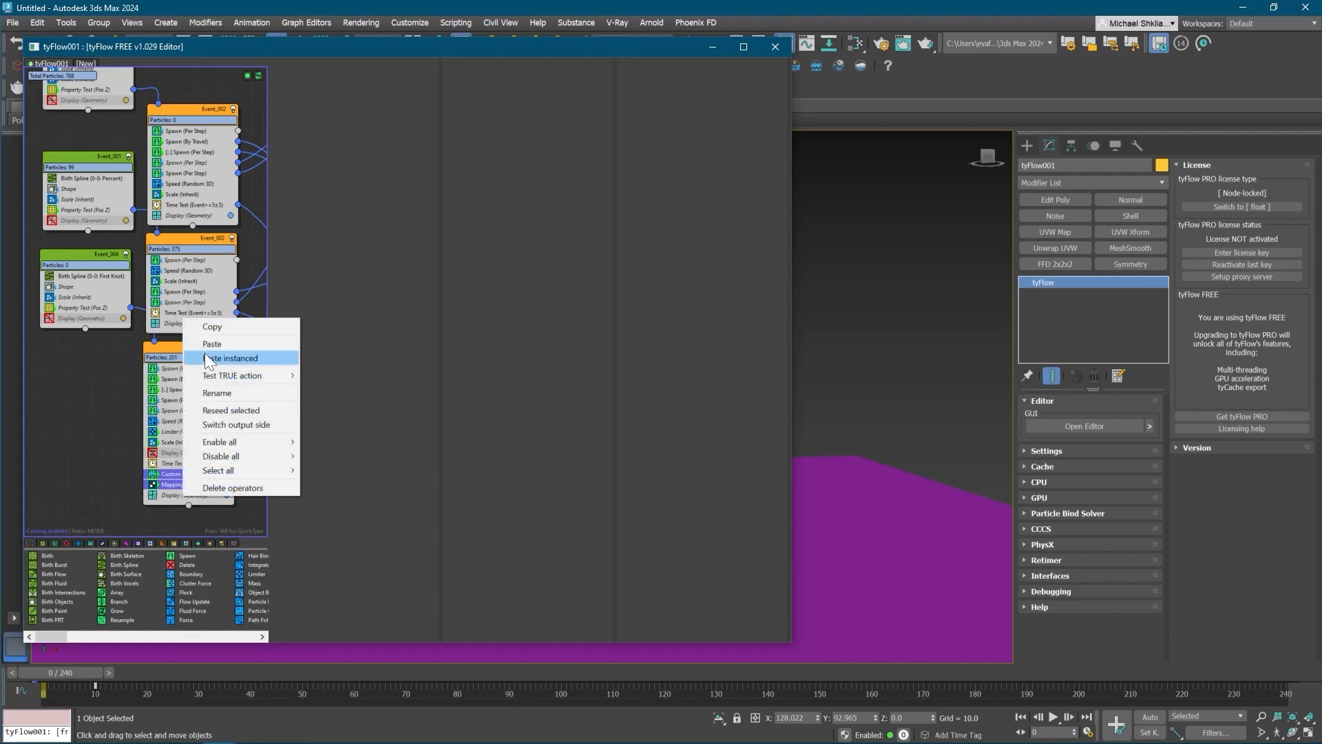
{"action": "left_click", "coordinate": [206, 357]}
{"action": "middle_click_drag", "start_coordinate": [210, 296], "coordinate": [204, 328]}
{"action": "right_click", "coordinate": [184, 242]}
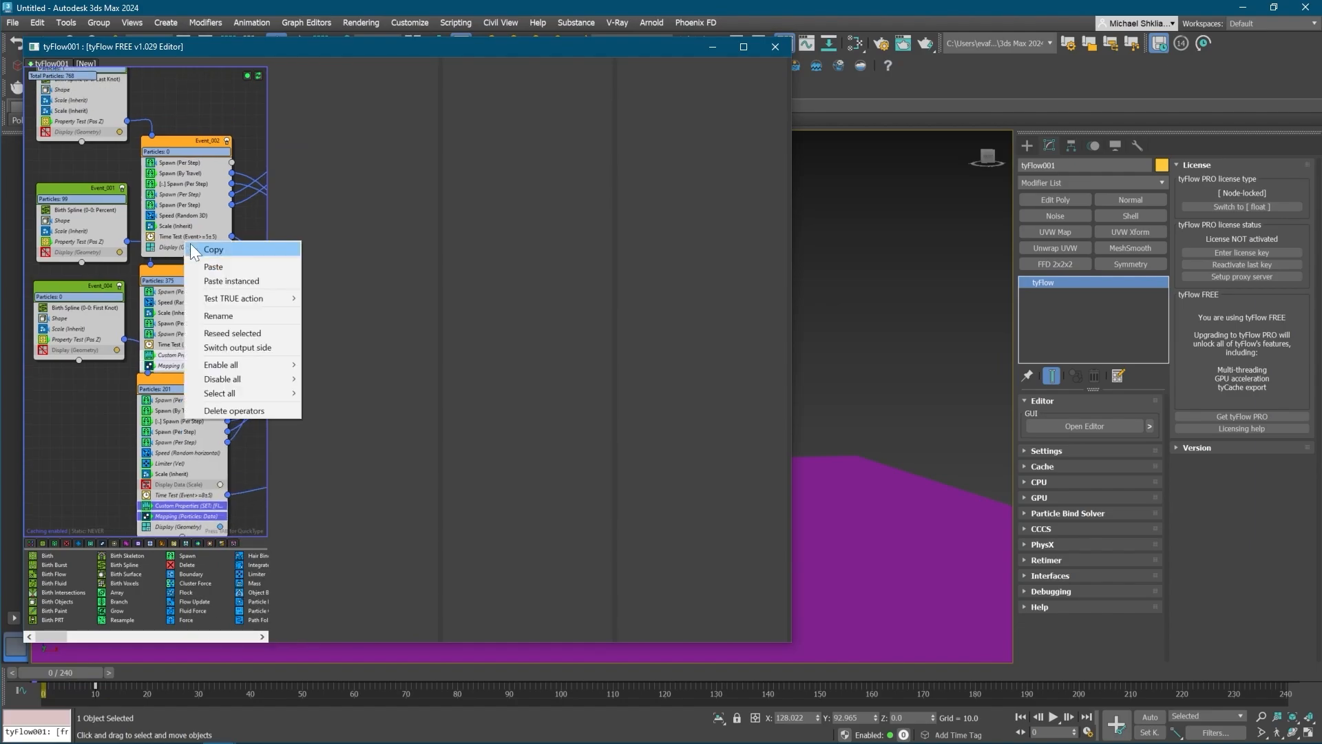
{"action": "left_click", "coordinate": [234, 282]}
- Paste instances of the Custom Properties and Mapping operators into Event_014 and the event directly below it
{"action": "middle_click_drag", "start_coordinate": [230, 269], "coordinate": [82, 265]}
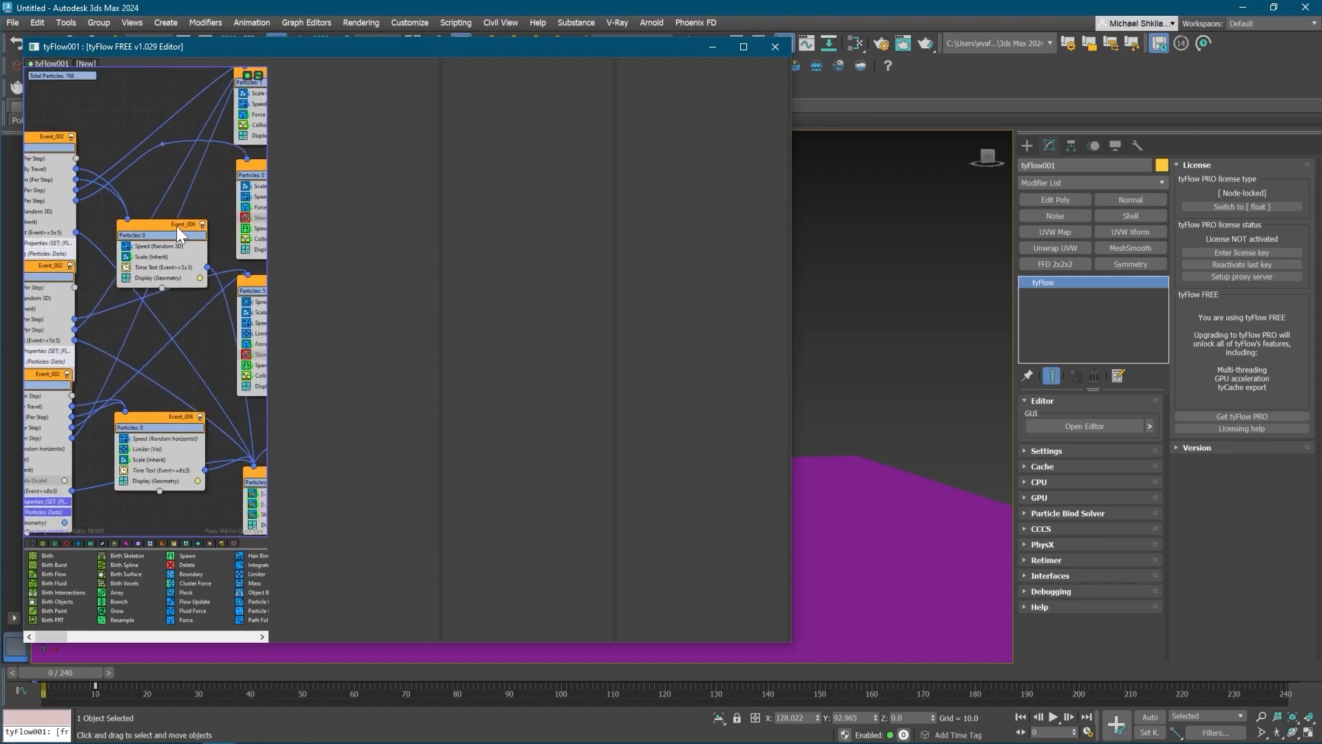
{"action": "middle_click_drag", "start_coordinate": [176, 225], "coordinate": [132, 268]}
{"action": "right_click", "coordinate": [204, 179]}
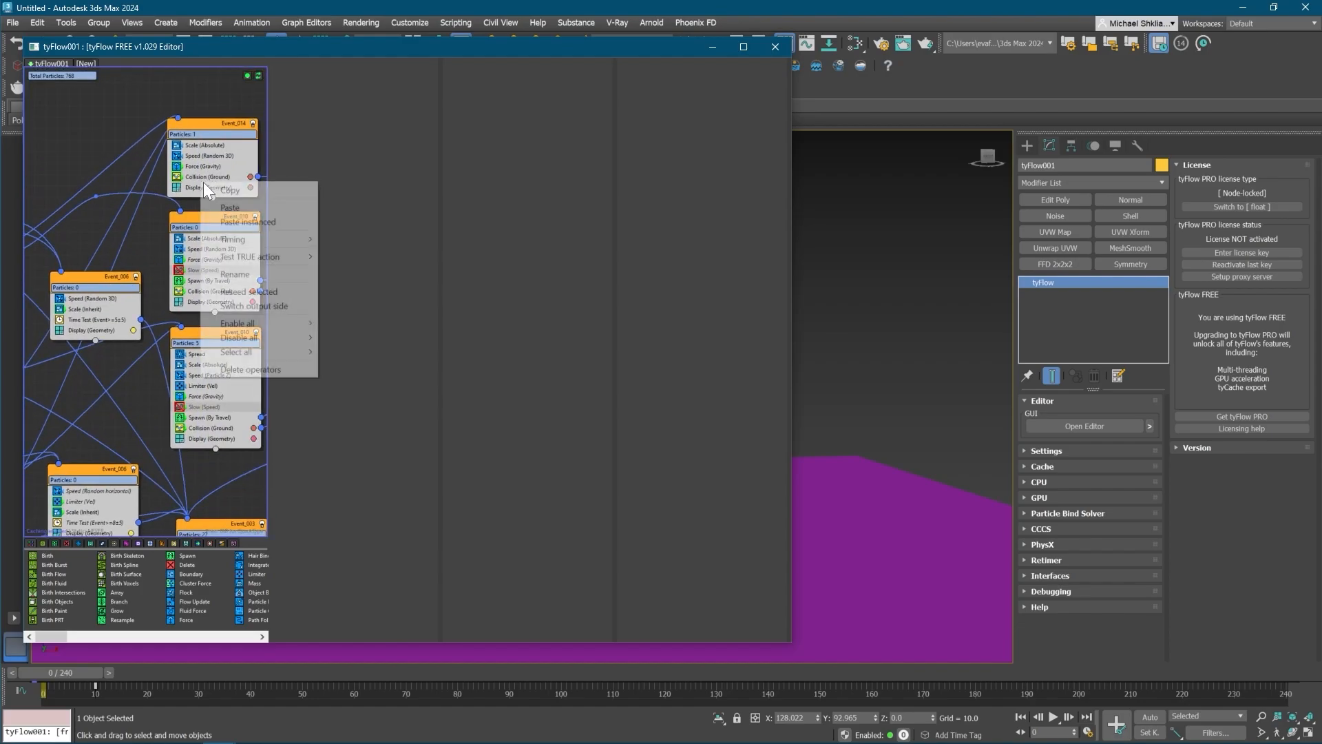
{"action": "left_click", "coordinate": [238, 222]}
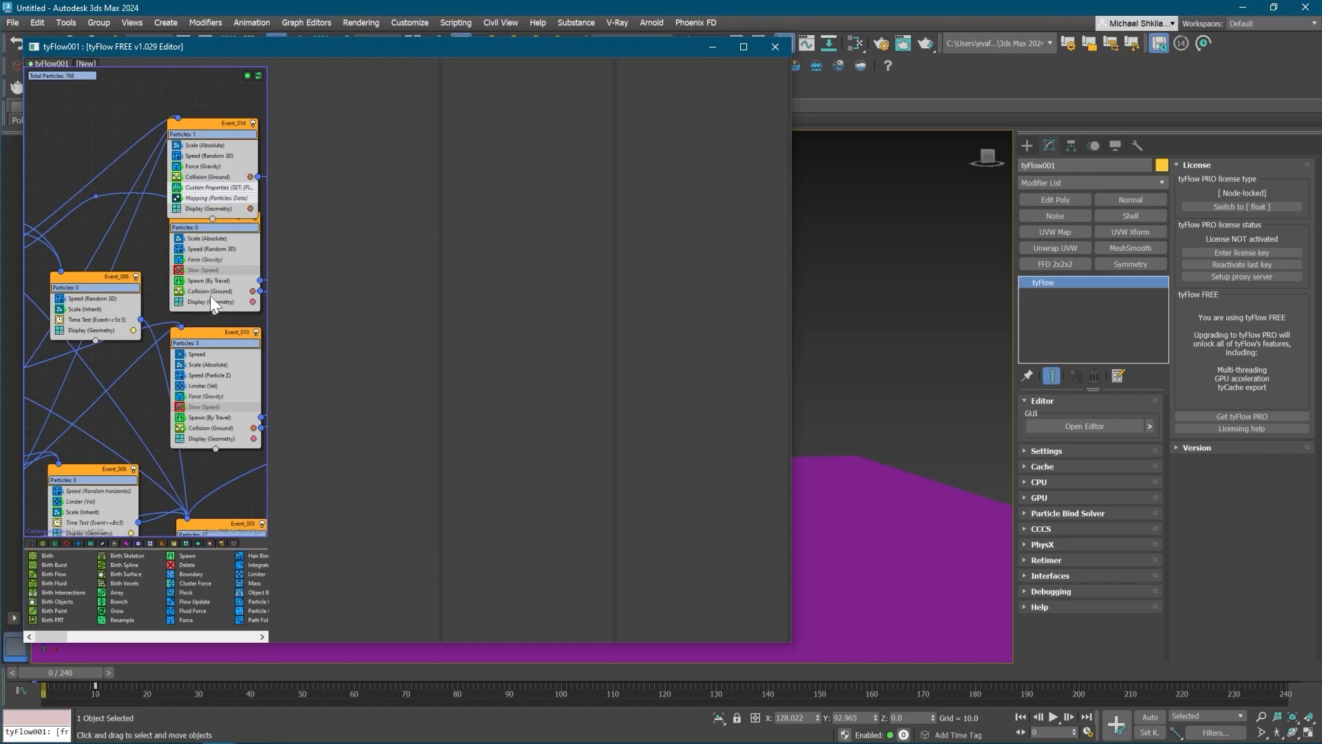
{"action": "right_click", "coordinate": [209, 296]}
{"action": "left_click", "coordinate": [228, 337]}
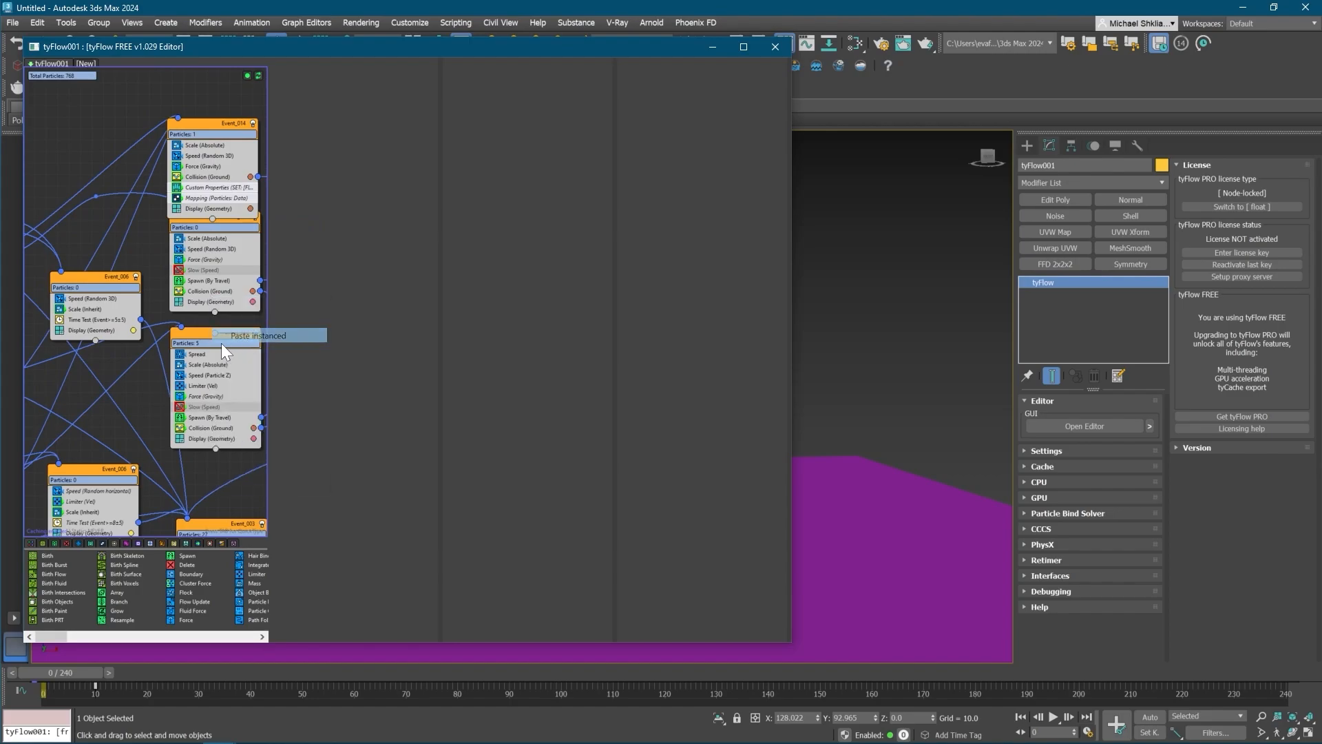
- Paste the instanced operators into the event combining Speed (Random 3D) with a Time Test, and the event containing Speed (Particle Z)
{"action": "right_click", "coordinate": [77, 324]}
{"action": "left_click", "coordinate": [135, 366]}
{"action": "middle_click_drag", "start_coordinate": [183, 425], "coordinate": [168, 354]}
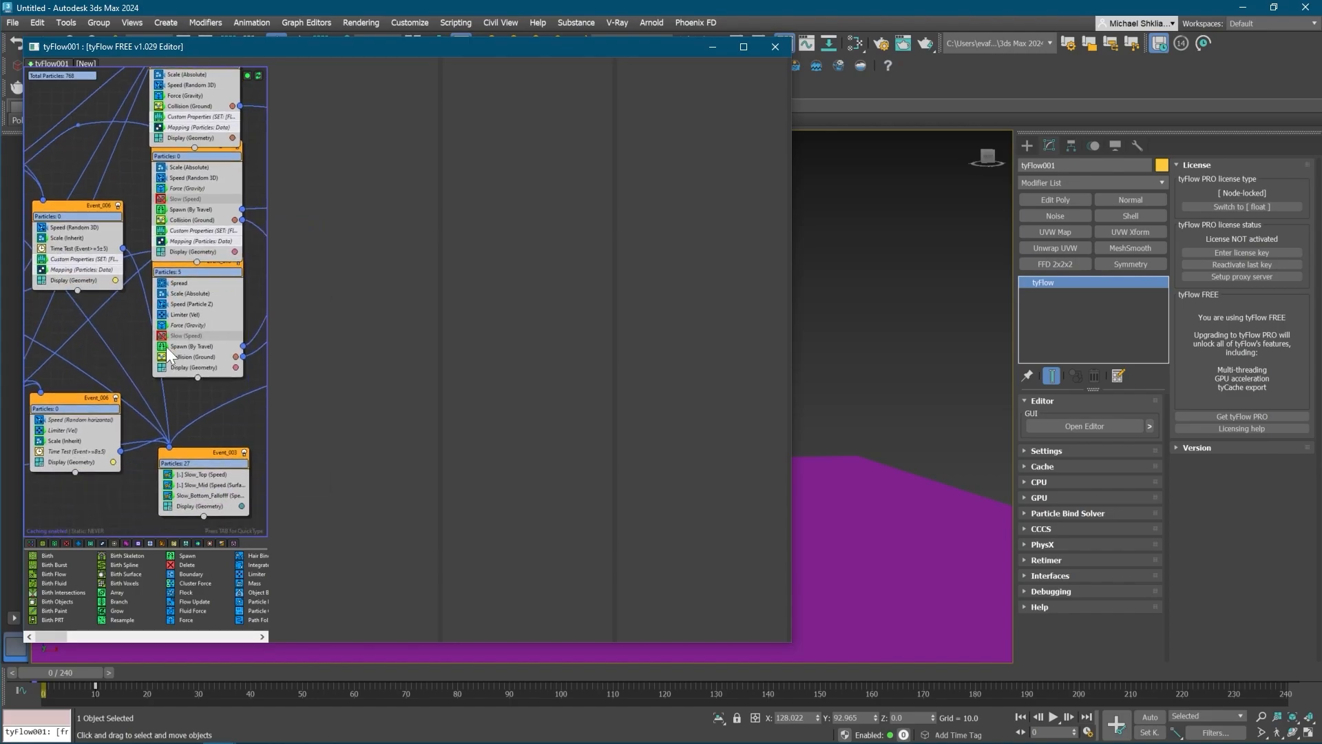
{"action": "right_click", "coordinate": [183, 359]}
{"action": "left_click", "coordinate": [227, 403]}
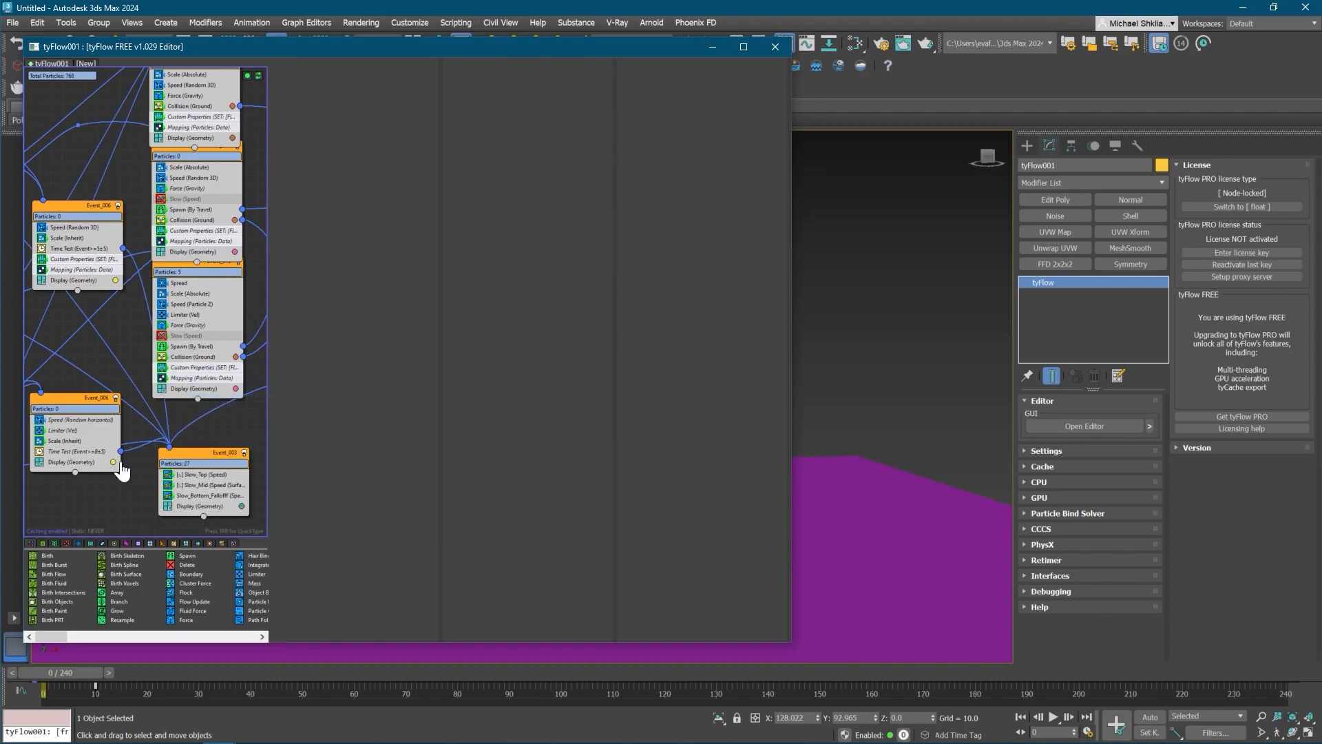
- Shift the event combining Speed (Random horizontal) with a Time Test down, and paste the instanced operators into it and the Slow_Top event
{"action": "middle_click_drag", "start_coordinate": [124, 465], "coordinate": [117, 369]}
{"action": "right_click", "coordinate": [114, 362]}
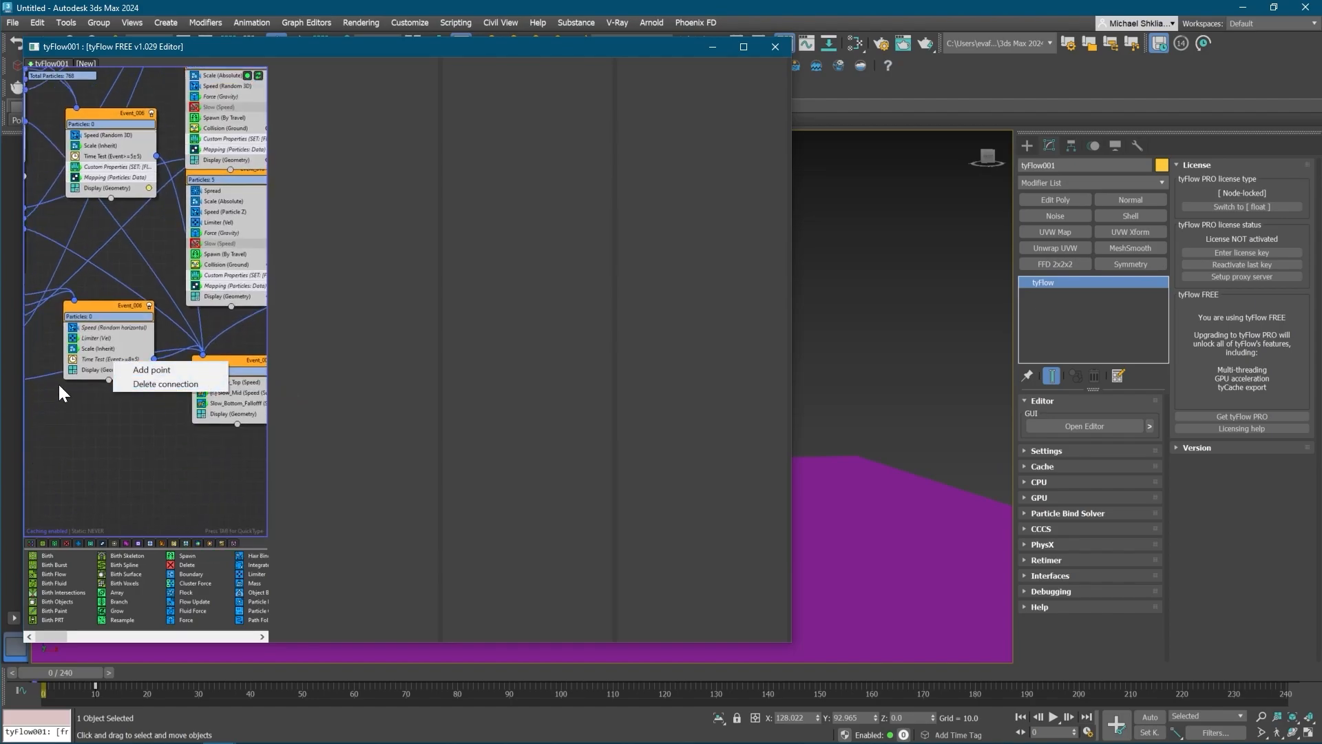
{"action": "right_click", "coordinate": [88, 362]}
{"action": "left_click", "coordinate": [77, 406]}
{"action": "left_click_drag", "start_coordinate": [108, 317], "coordinate": [110, 358]}
{"action": "right_click", "coordinate": [98, 407]}
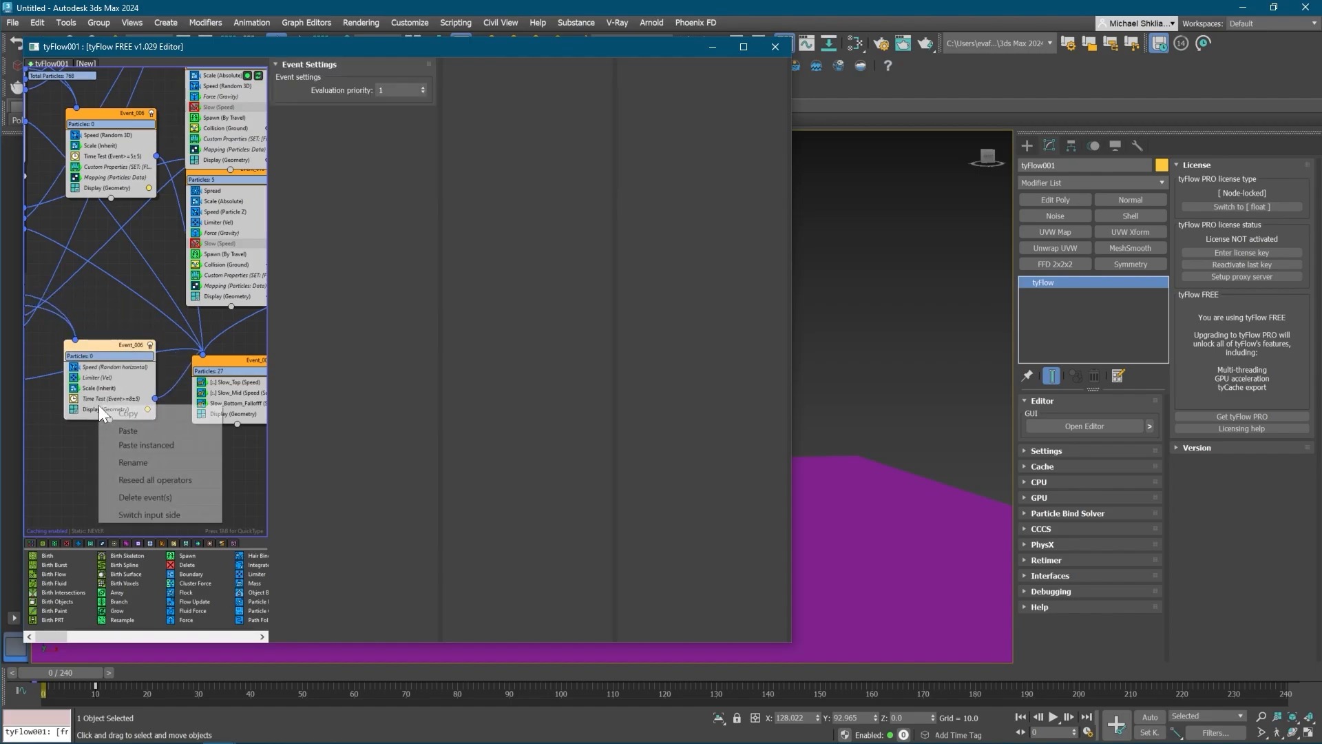
{"action": "left_click", "coordinate": [147, 445]}
{"action": "middle_click_drag", "start_coordinate": [195, 403], "coordinate": [102, 396]}
{"action": "right_click", "coordinate": [147, 402]}
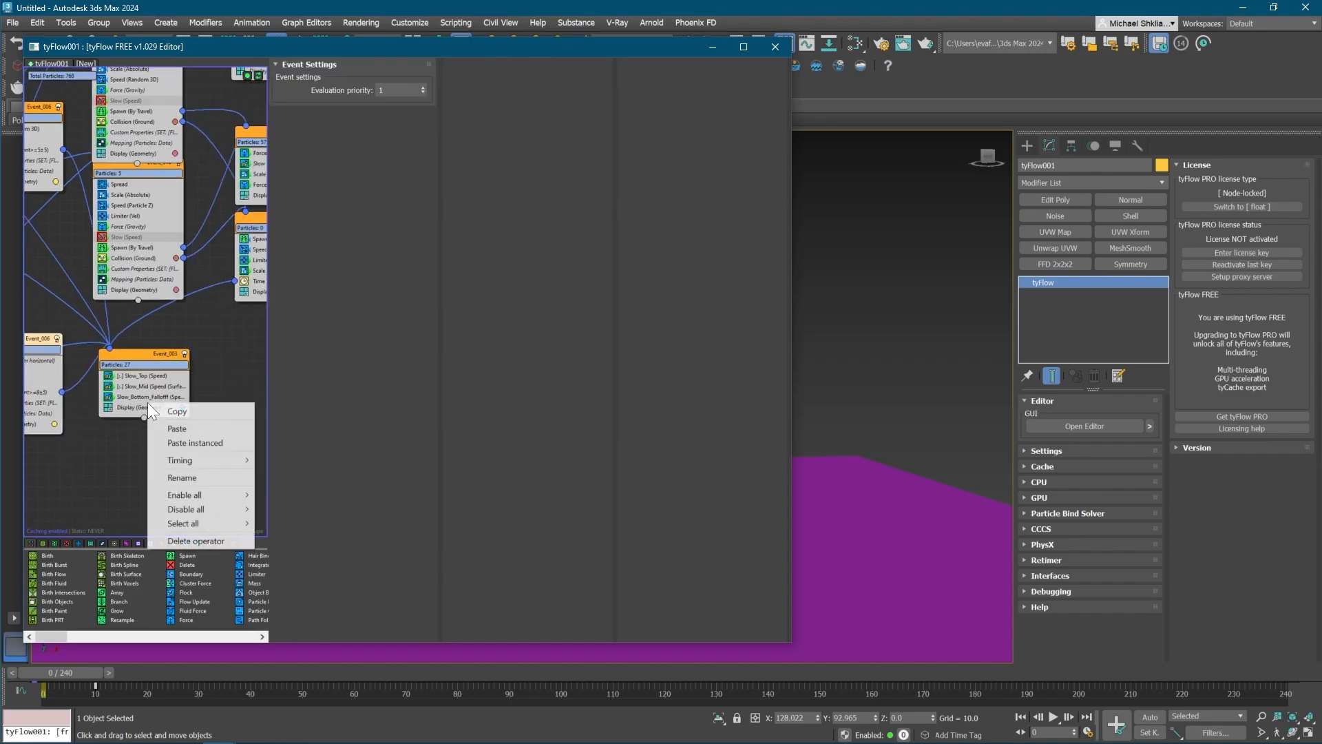
{"action": "left_click", "coordinate": [193, 443]}
- Paste instances of the Custom Properties and Mapping operators into Event_012 and Event_011
{"action": "middle_click_drag", "start_coordinate": [187, 353], "coordinate": [114, 430]}
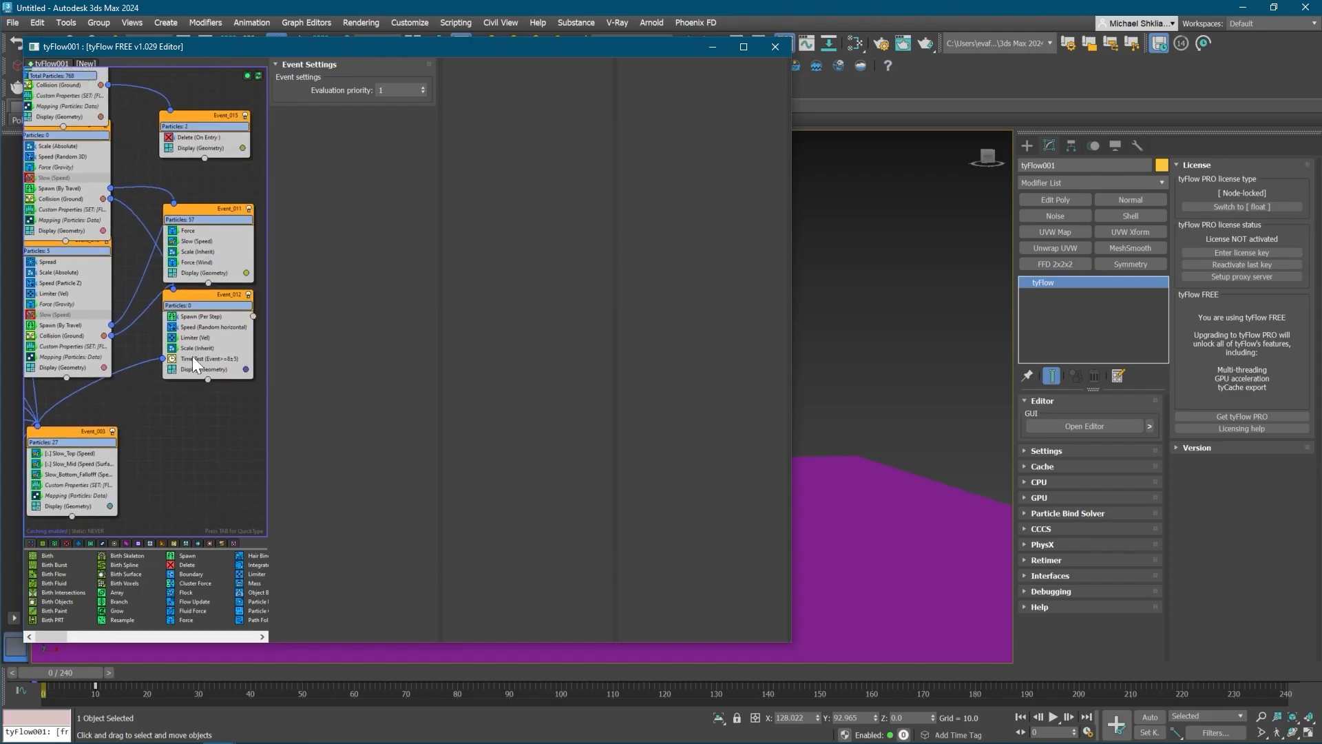
{"action": "right_click", "coordinate": [197, 363]}
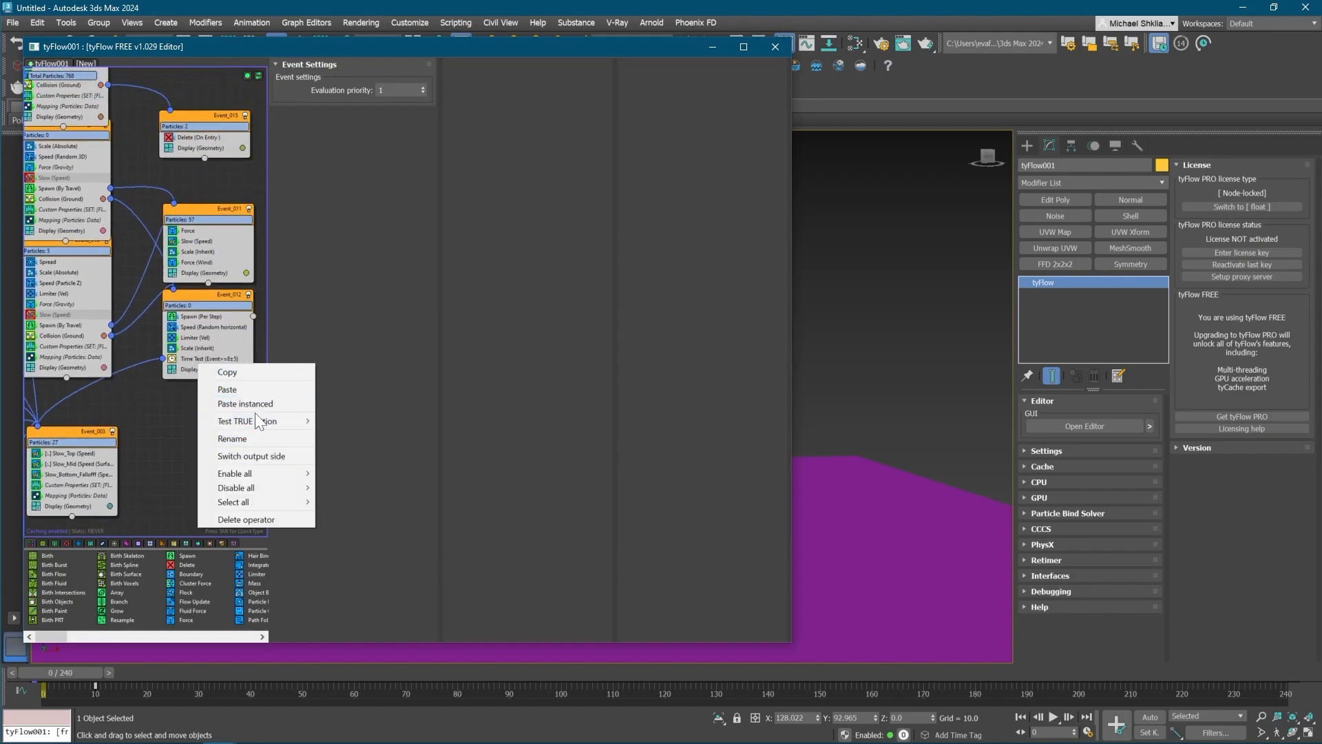
{"action": "left_click", "coordinate": [256, 404]}
{"action": "right_click", "coordinate": [201, 265]}
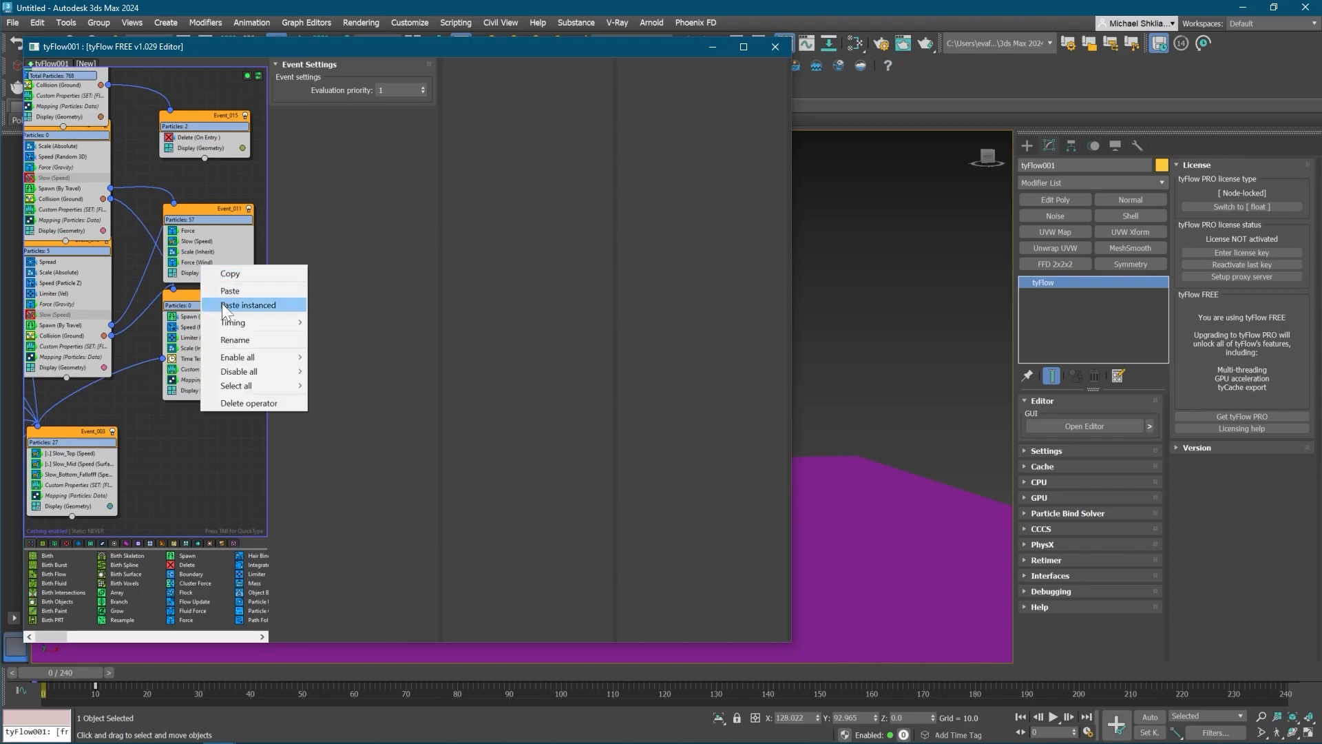
{"action": "left_click", "coordinate": [222, 303]}
- Look over the whole flow, from the birth events onward, to check which events contain the Custom Properties and Mapping operators
{"action": "middle_click_drag", "start_coordinate": [207, 246], "coordinate": [269, 350]}
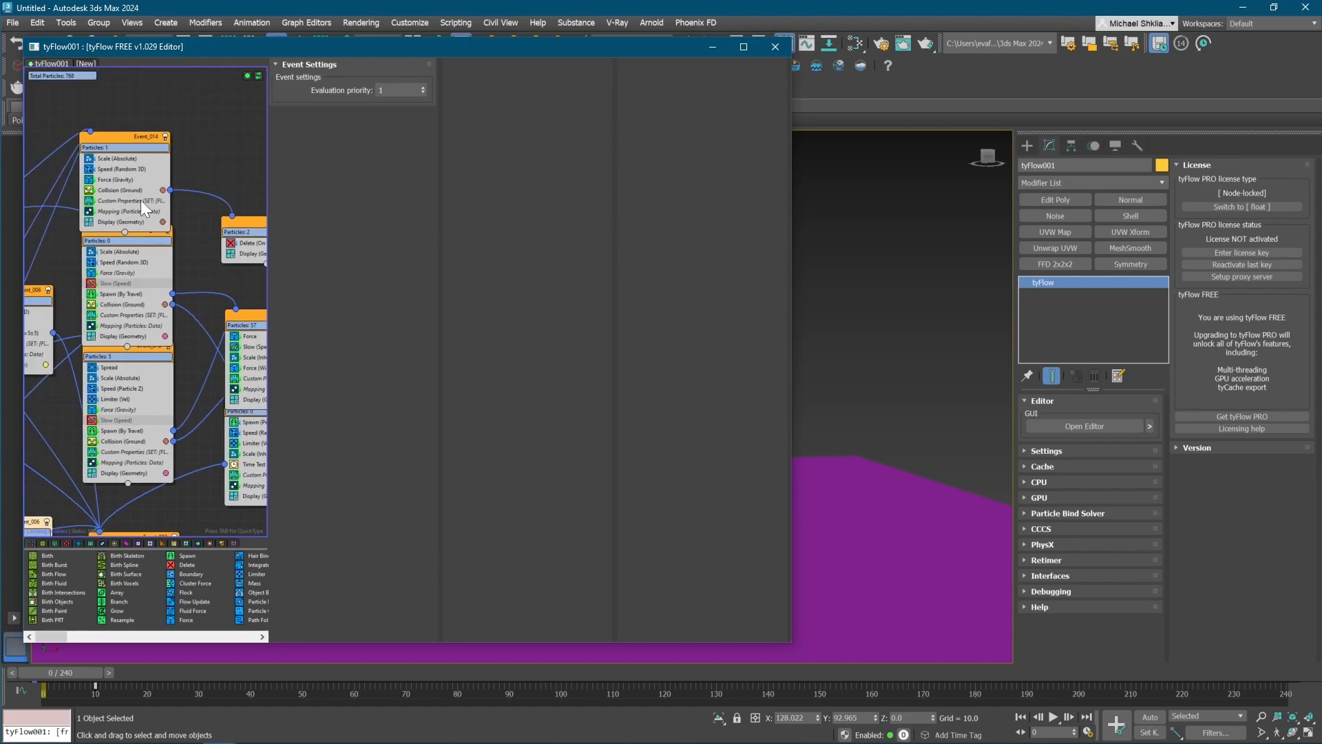
{"action": "middle_click_drag", "start_coordinate": [132, 285], "coordinate": [230, 281]}
{"action": "middle_click_drag", "start_coordinate": [175, 333], "coordinate": [290, 338]}
{"action": "middle_click_drag", "start_coordinate": [99, 299], "coordinate": [164, 303]}
{"action": "middle_click_drag", "start_coordinate": [79, 243], "coordinate": [143, 211]}
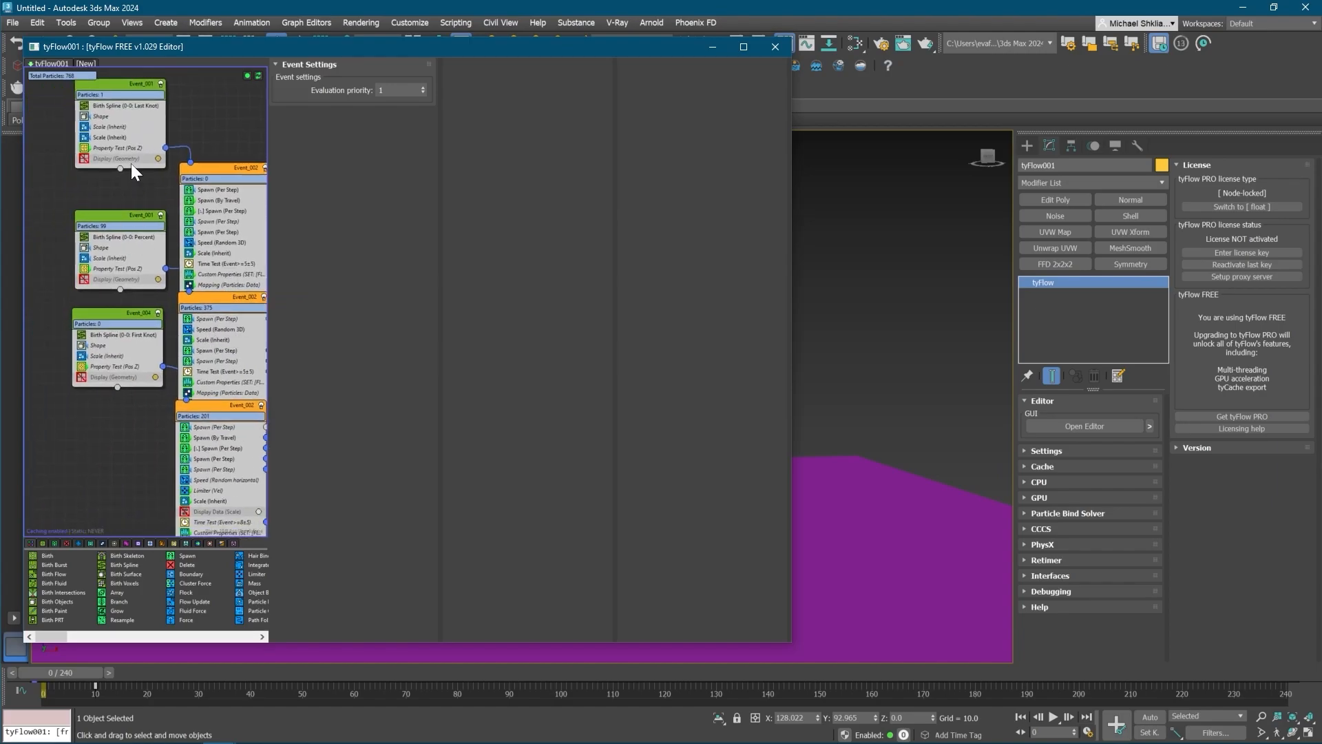
{"action": "middle_click_drag", "start_coordinate": [58, 296], "coordinate": [3, 315]}
{"action": "middle_click_drag", "start_coordinate": [238, 221], "coordinate": [20, 262]}
{"action": "middle_click_drag", "start_coordinate": [194, 239], "coordinate": [28, 241]}
- Move Event_014 slightly up, clear of the event below it, and clear the event selection
{"action": "middle_click_drag", "start_coordinate": [147, 234], "coordinate": [240, 262]}
{"action": "left_click_drag", "start_coordinate": [117, 201], "coordinate": [117, 185]}
{"action": "middle_click_drag", "start_coordinate": [192, 310], "coordinate": [198, 143]}
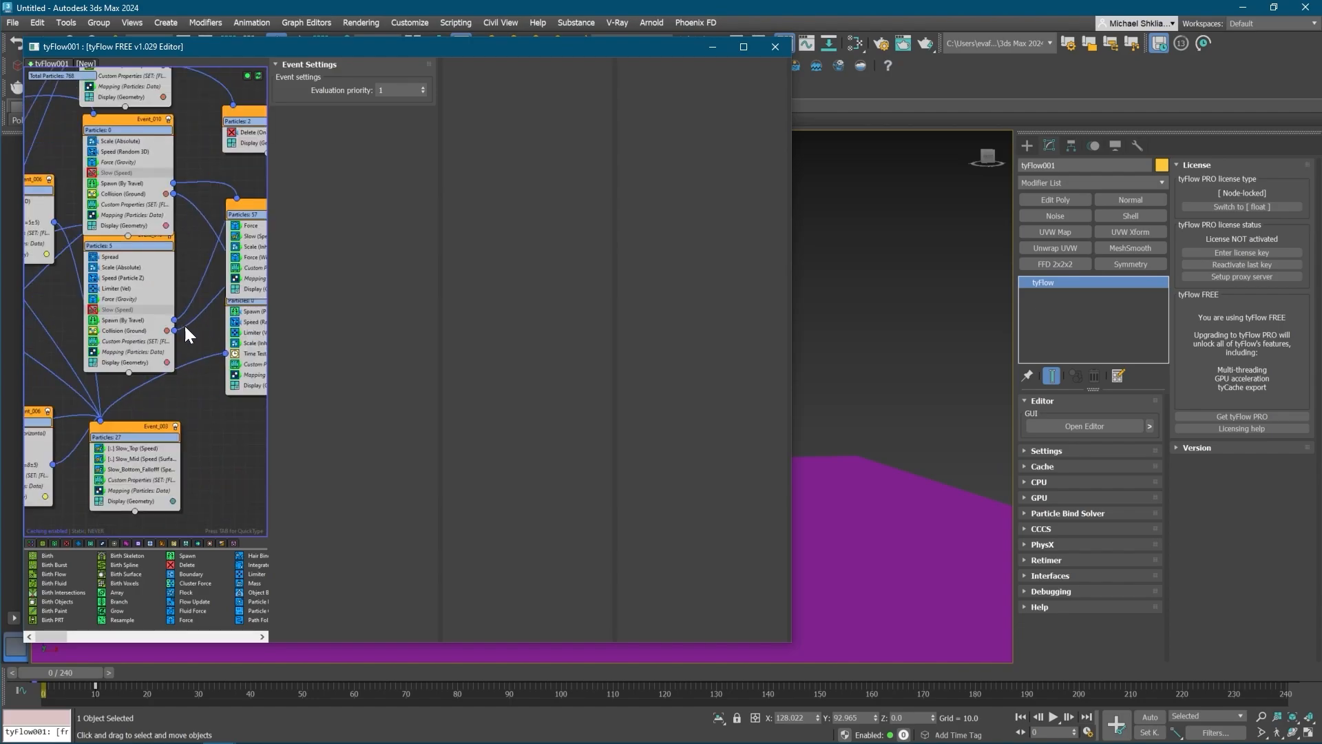
{"action": "left_click", "coordinate": [209, 334]}
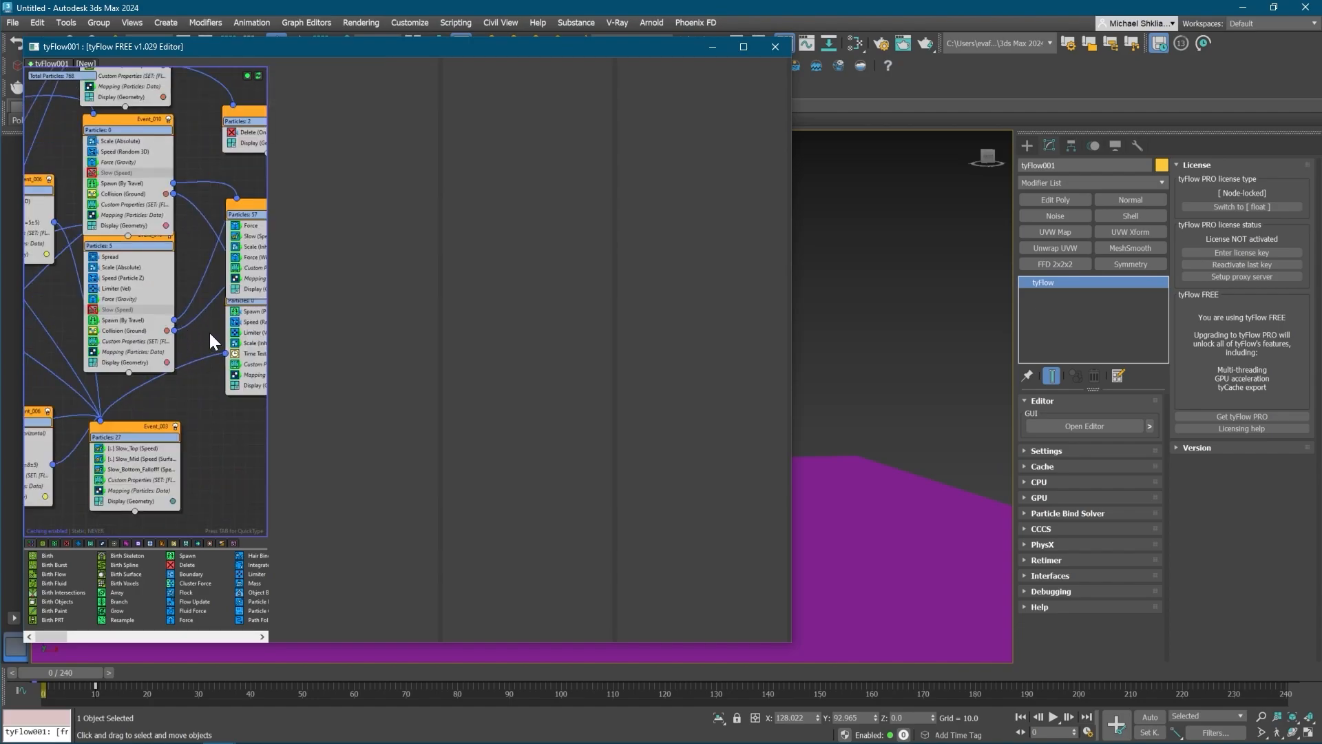
- Close the tyFlow editor and reselect the tyFlow001 object in the scene
{"action": "left_click", "coordinate": [774, 46]}
{"action": "left_click", "coordinate": [671, 332]}
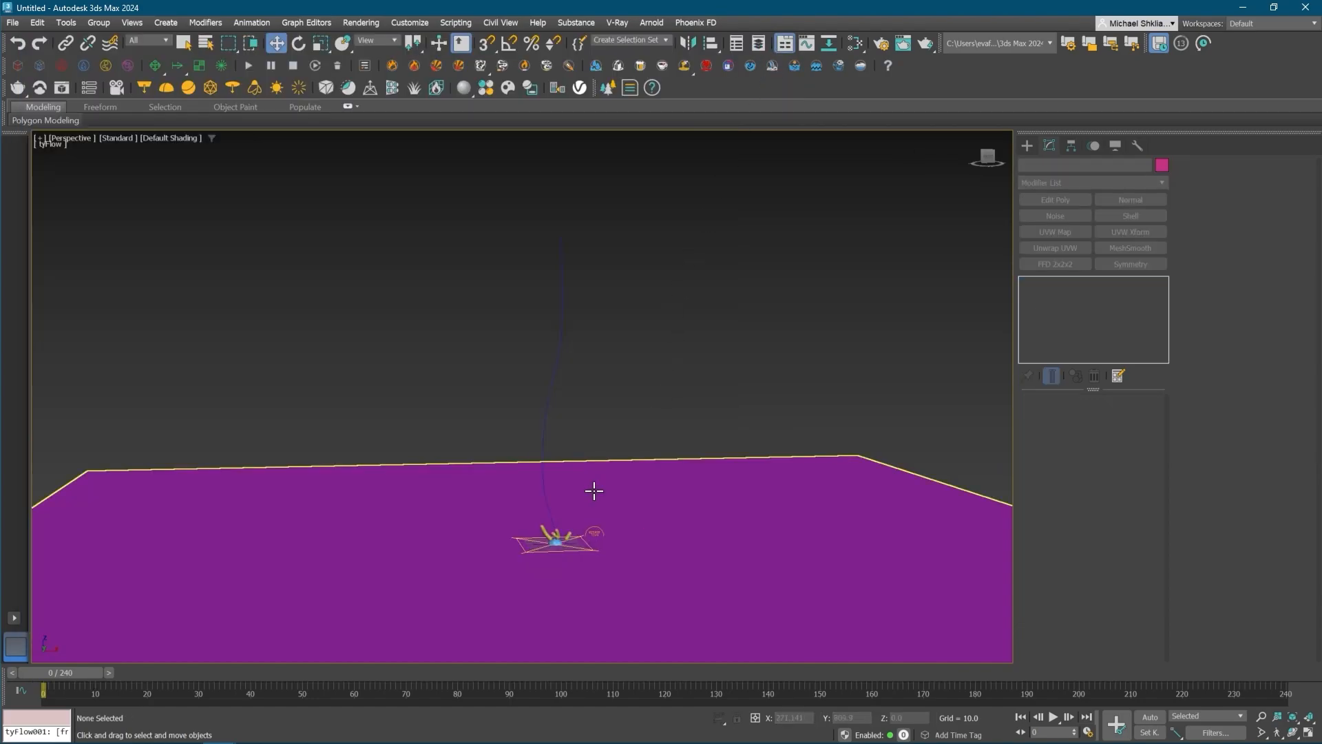
{"action": "left_click", "coordinate": [596, 528]}
{"action": "middle_click_drag", "start_coordinate": [644, 535], "coordinate": [659, 505]}
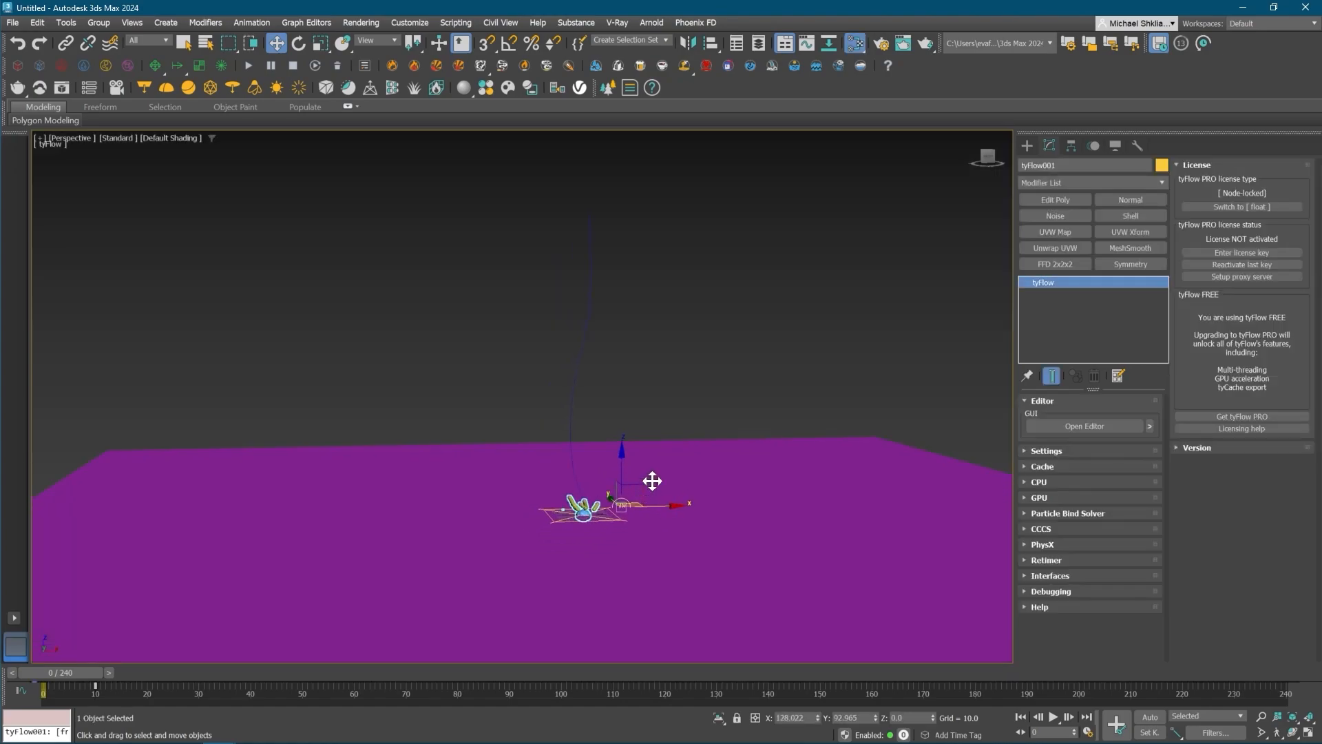
- Open the Slate Material Editor and check the current renderer in Render Setup
{"action": "key", "text": "m"}
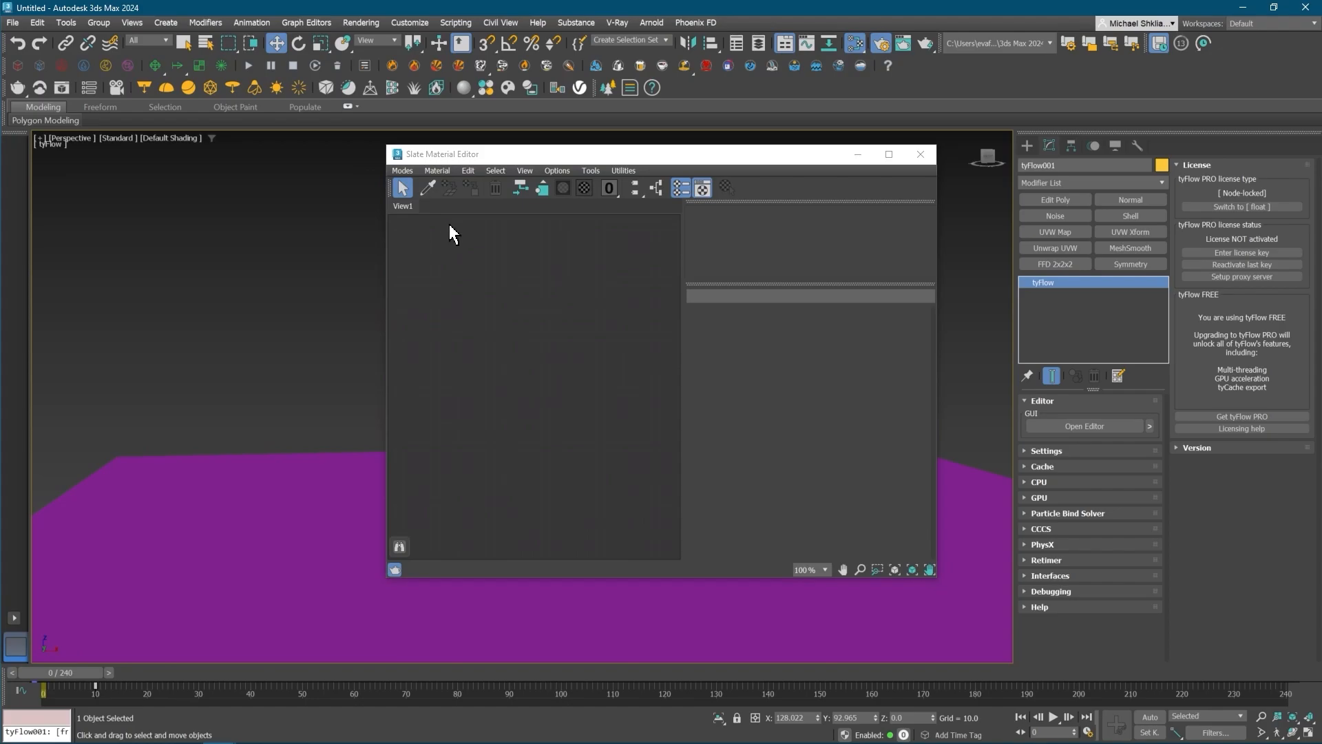
{"action": "key", "text": "F10"}
{"action": "left_click_drag", "start_coordinate": [937, 47], "coordinate": [680, 129]}
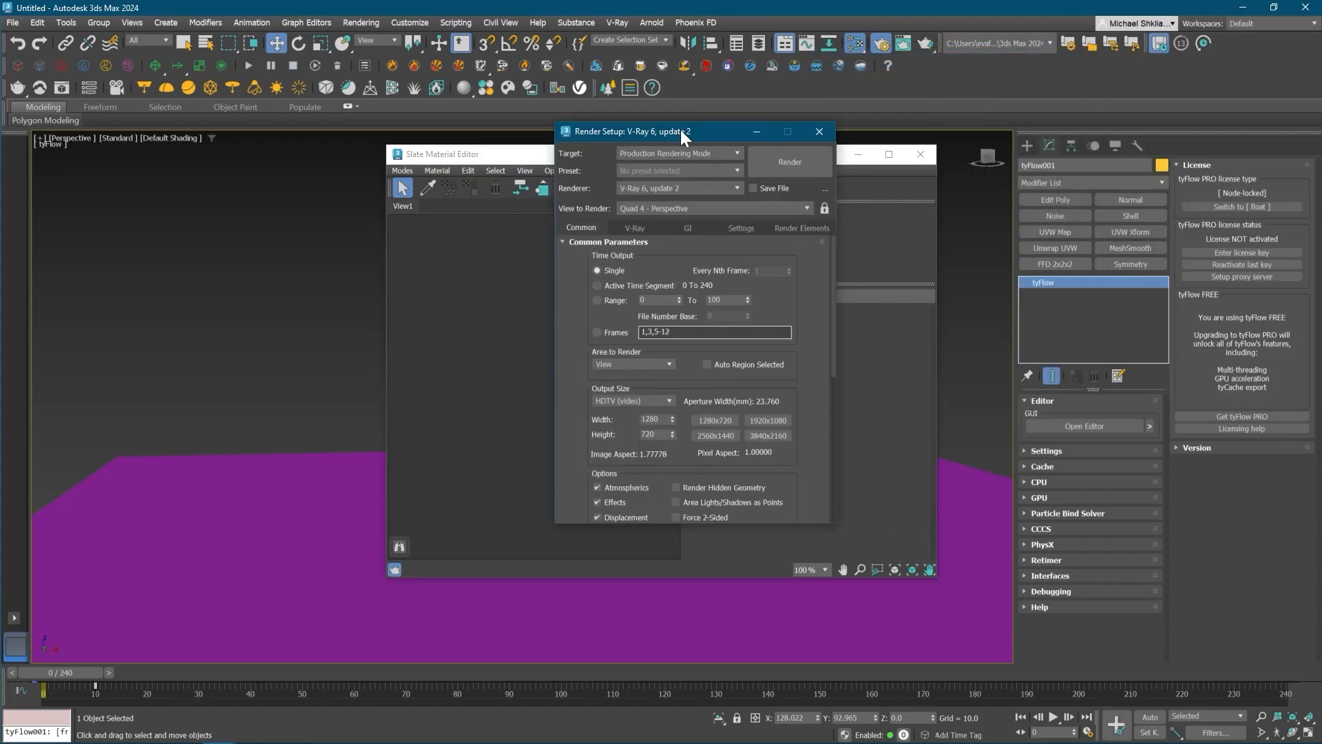
{"action": "left_click", "coordinate": [819, 132]}
- Create a VRayMtl material, collapse its node and assign it to the selected tyFlow001
{"action": "right_click", "coordinate": [546, 323]}
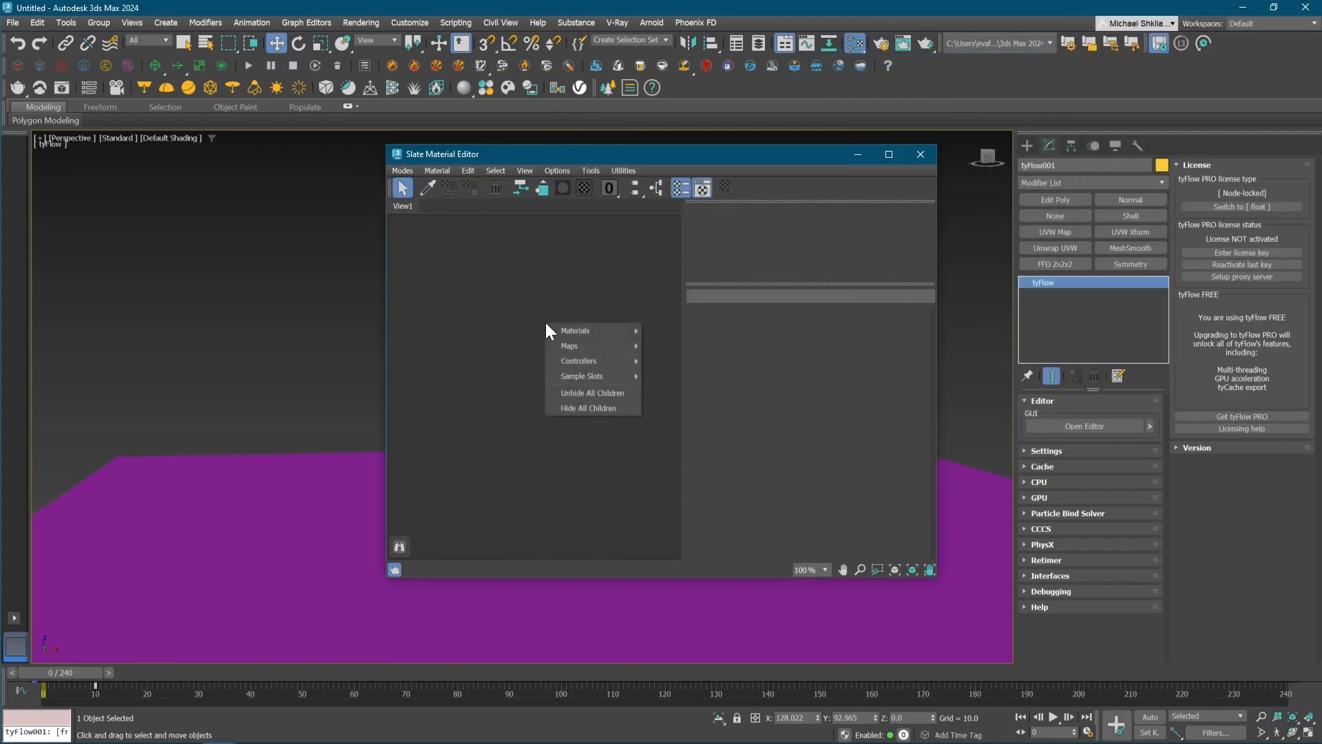
{"action": "mouse_move", "coordinate": [593, 330]}
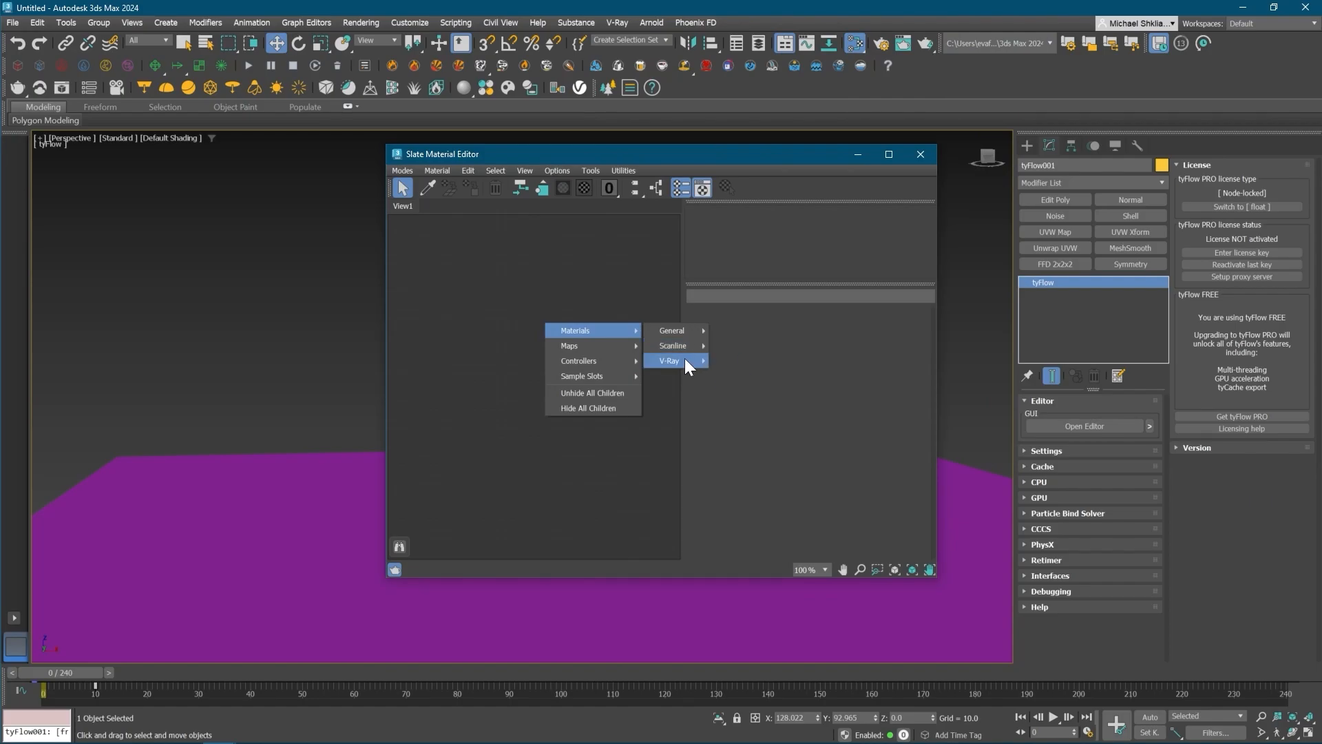
{"action": "mouse_move", "coordinate": [685, 358]}
{"action": "left_click", "coordinate": [759, 548]}
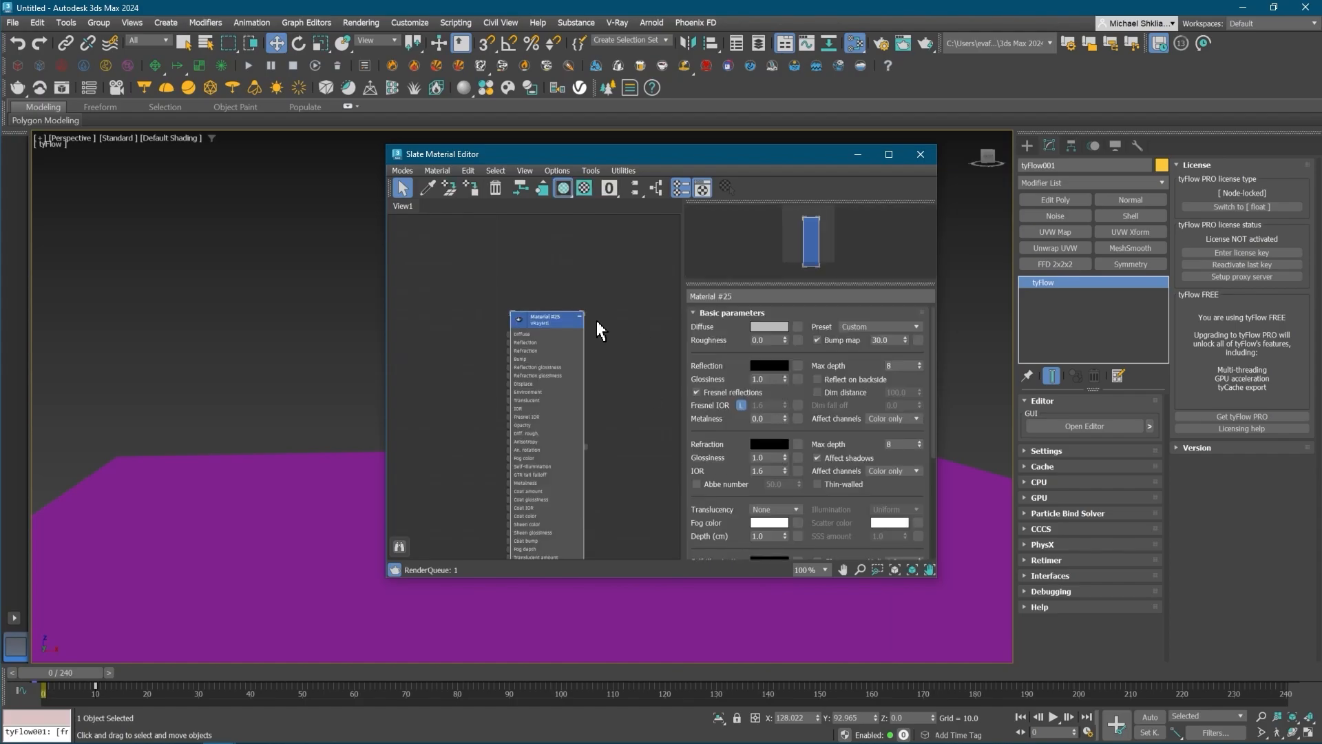
{"action": "left_click", "coordinate": [580, 316]}
{"action": "right_click", "coordinate": [549, 328]}
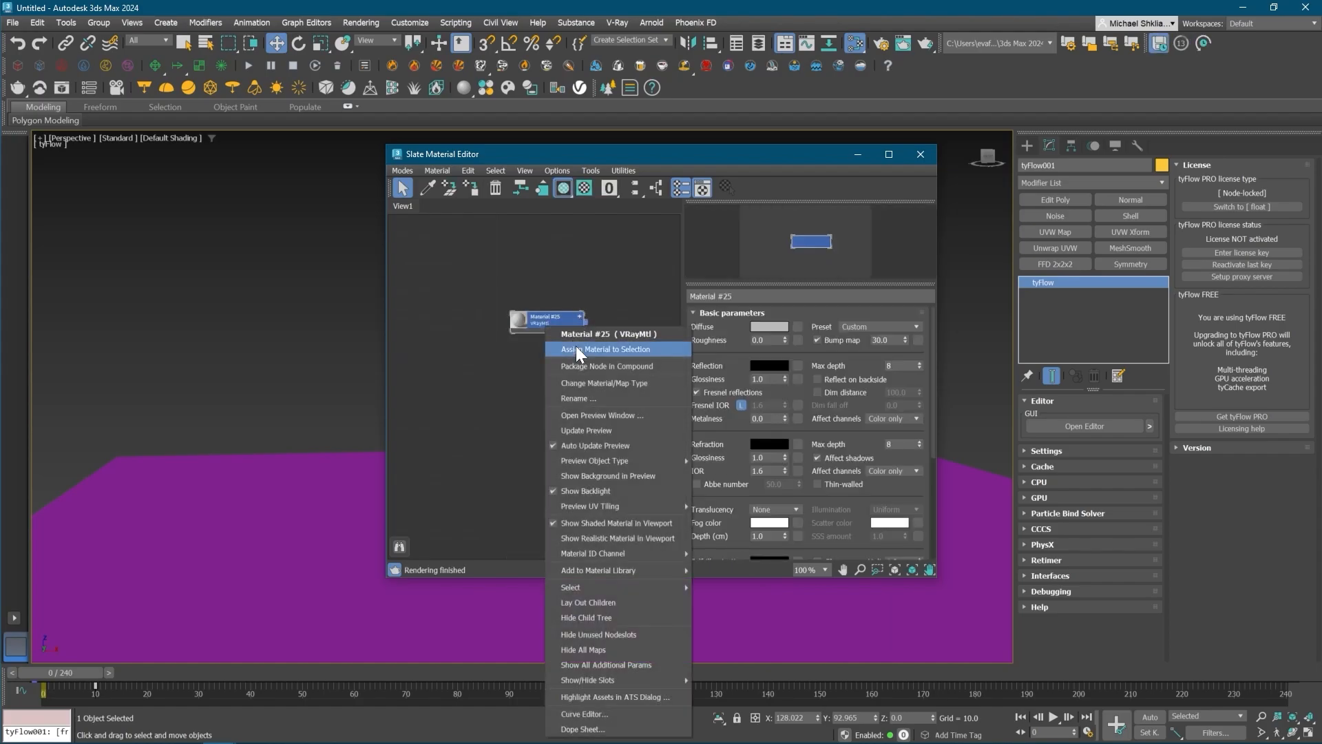
{"action": "left_click", "coordinate": [577, 349]}
- Add a Gradient Ramp map to the material graph and connect it to the VRayMtl's Diffuse input
{"action": "left_click_drag", "start_coordinate": [543, 321], "coordinate": [587, 358]}
{"action": "left_click_drag", "start_coordinate": [593, 155], "coordinate": [814, 191]}
{"action": "right_click", "coordinate": [677, 364]}
{"action": "mouse_move", "coordinate": [705, 384]}
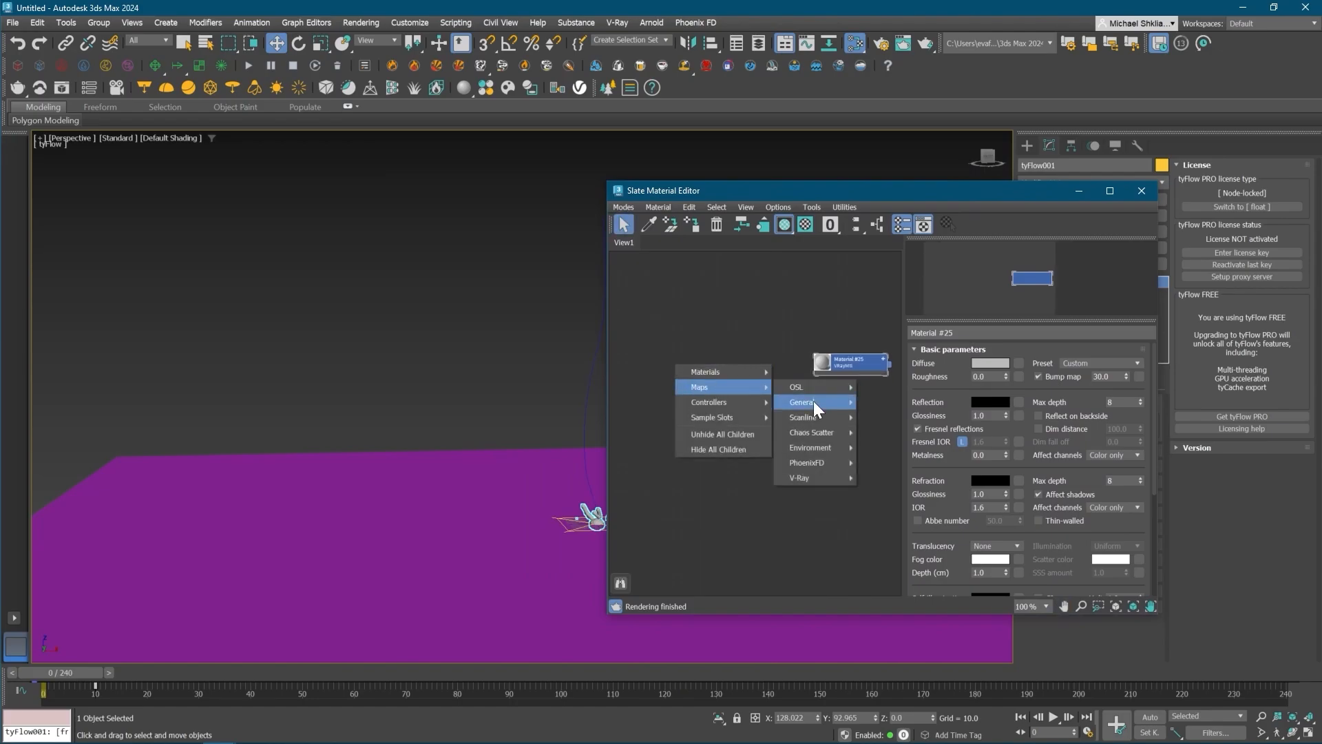
{"action": "mouse_move", "coordinate": [813, 401]}
{"action": "left_click", "coordinate": [916, 268]}
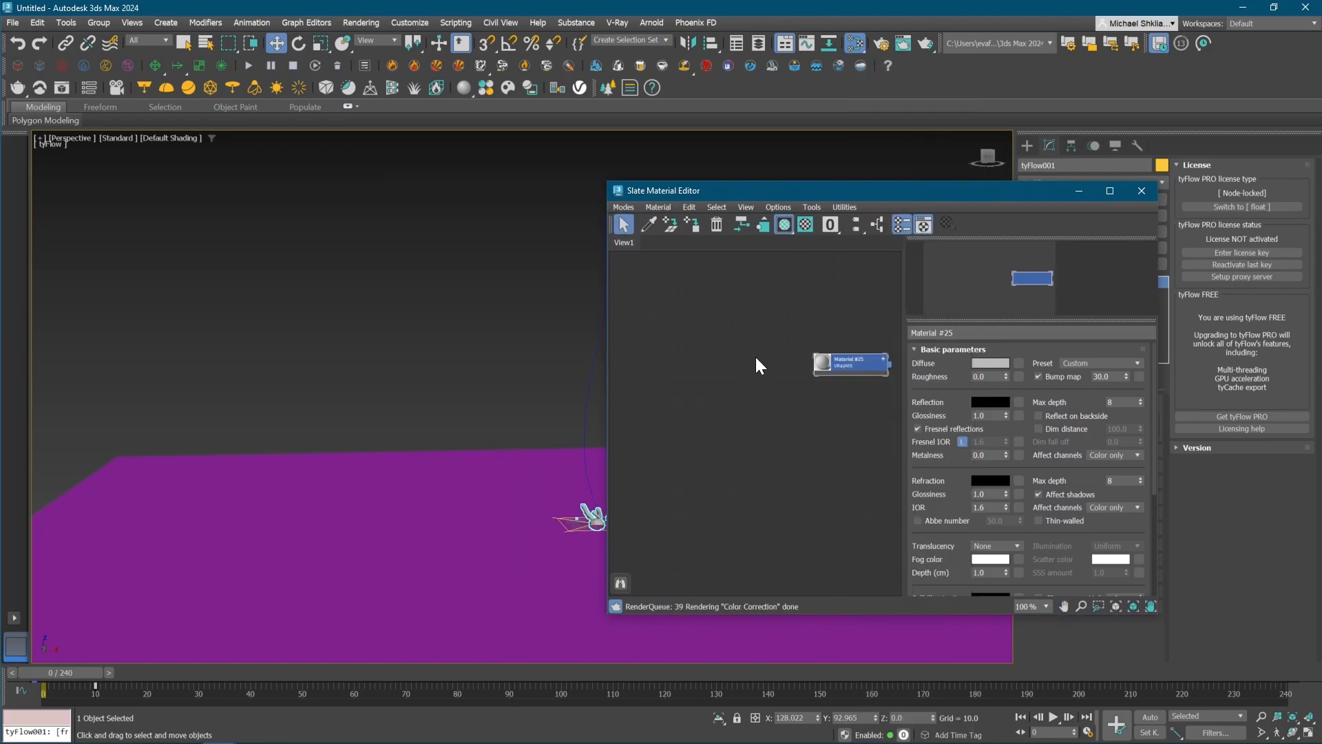
{"action": "left_click", "coordinate": [712, 371]}
{"action": "left_click_drag", "start_coordinate": [692, 379], "coordinate": [839, 380]}
{"action": "left_click", "coordinate": [903, 23]}
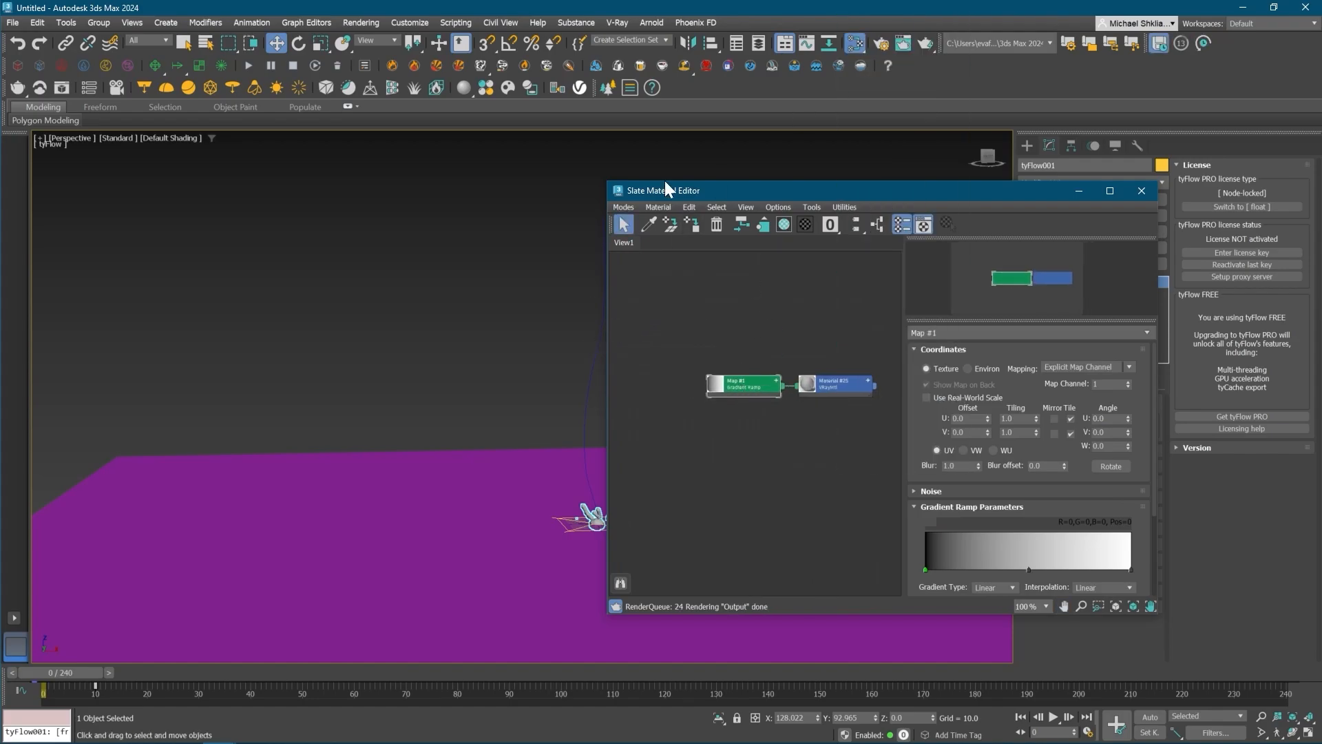
- Move the material editor clear of the particles, deselect tyFlow001 and turn on the VRayMtl's material display in the viewport
{"action": "left_click_drag", "start_coordinate": [683, 197], "coordinate": [754, 199]}
{"action": "middle_click_drag", "start_coordinate": [604, 468], "coordinate": [547, 423]}
{"action": "left_click", "coordinate": [547, 389]}
{"action": "scroll", "coordinate": [546, 502], "scroll_direction": "up", "scroll_amount": 4}
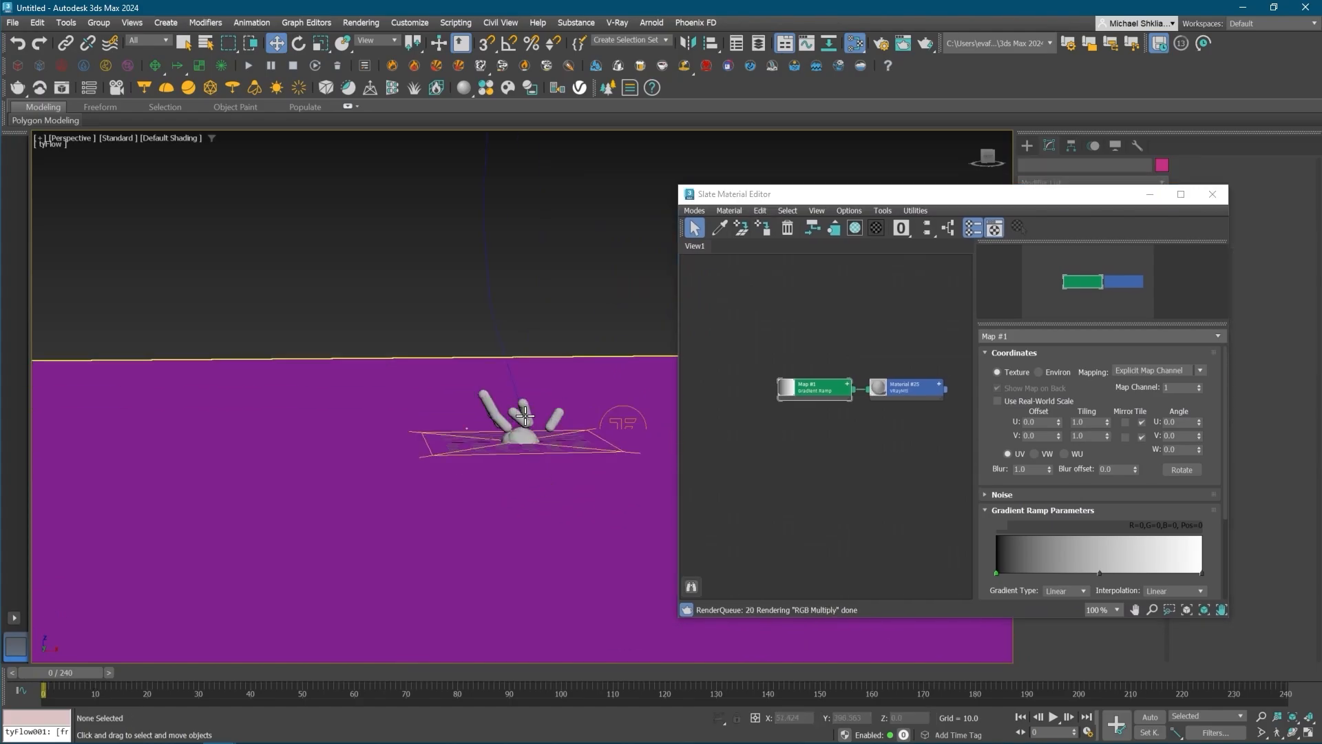
{"action": "scroll", "coordinate": [524, 409], "scroll_direction": "up", "scroll_amount": 4}
{"action": "right_click", "coordinate": [925, 384]}
{"action": "left_click", "coordinate": [995, 217]}
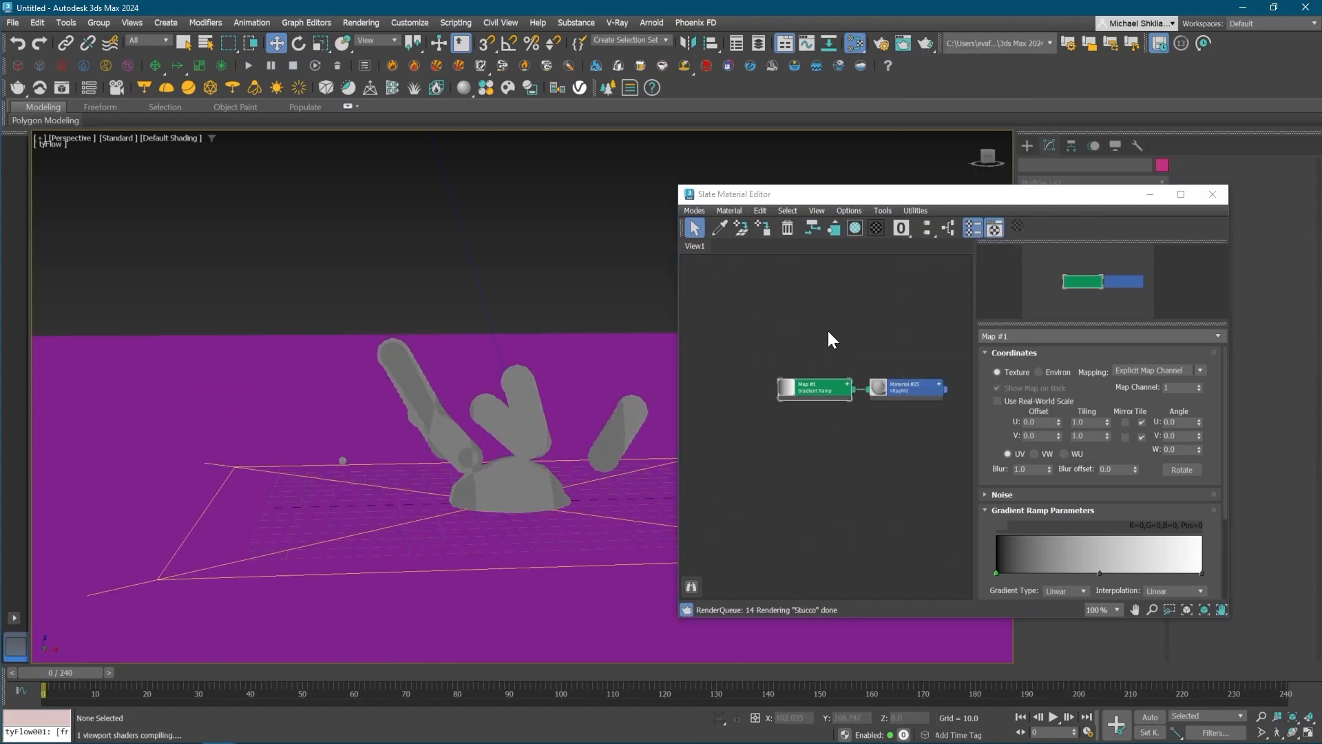
{"action": "middle_click_drag", "start_coordinate": [852, 399], "coordinate": [840, 403]}
{"action": "middle_click_drag", "start_coordinate": [602, 447], "coordinate": [589, 452]}
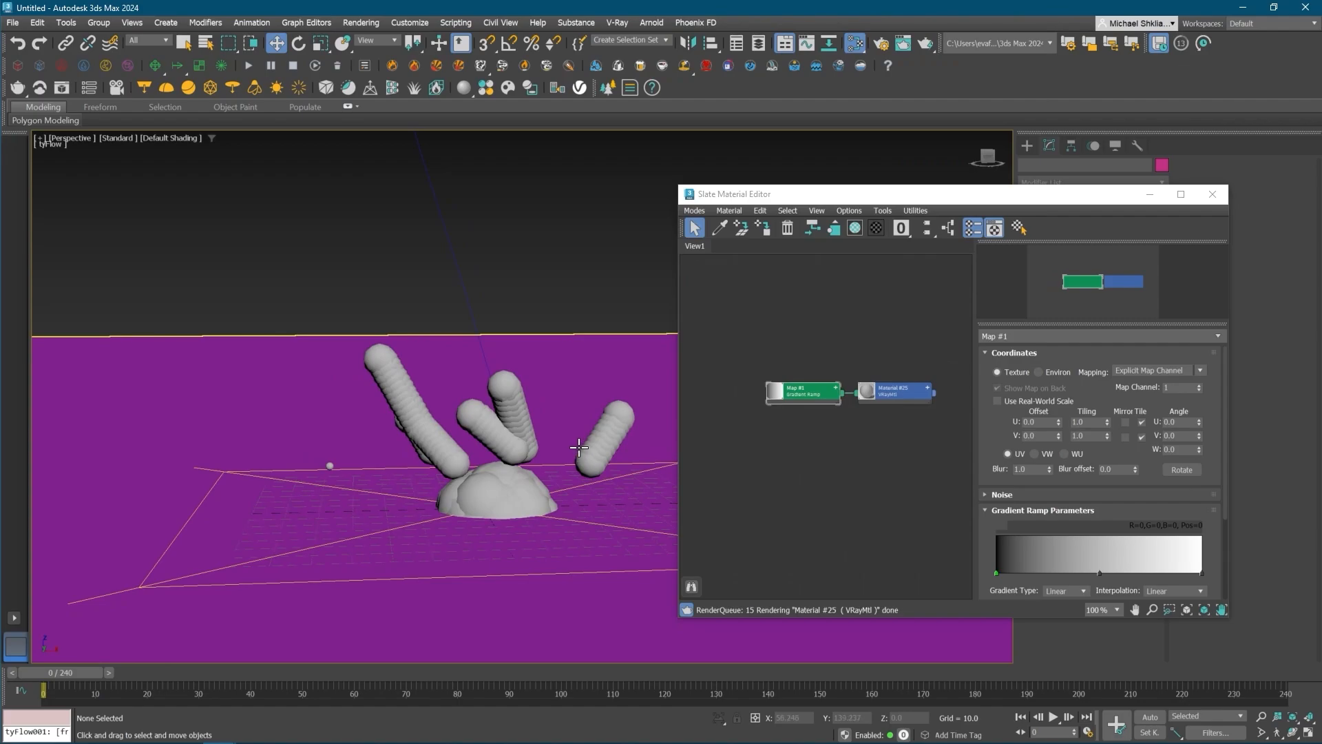
- Step the explosion forward from frame 0 to frame 24 and examine how the gradient shades the particles
{"action": "key", "text": "period"}
{"action": "key", "text": "period"}
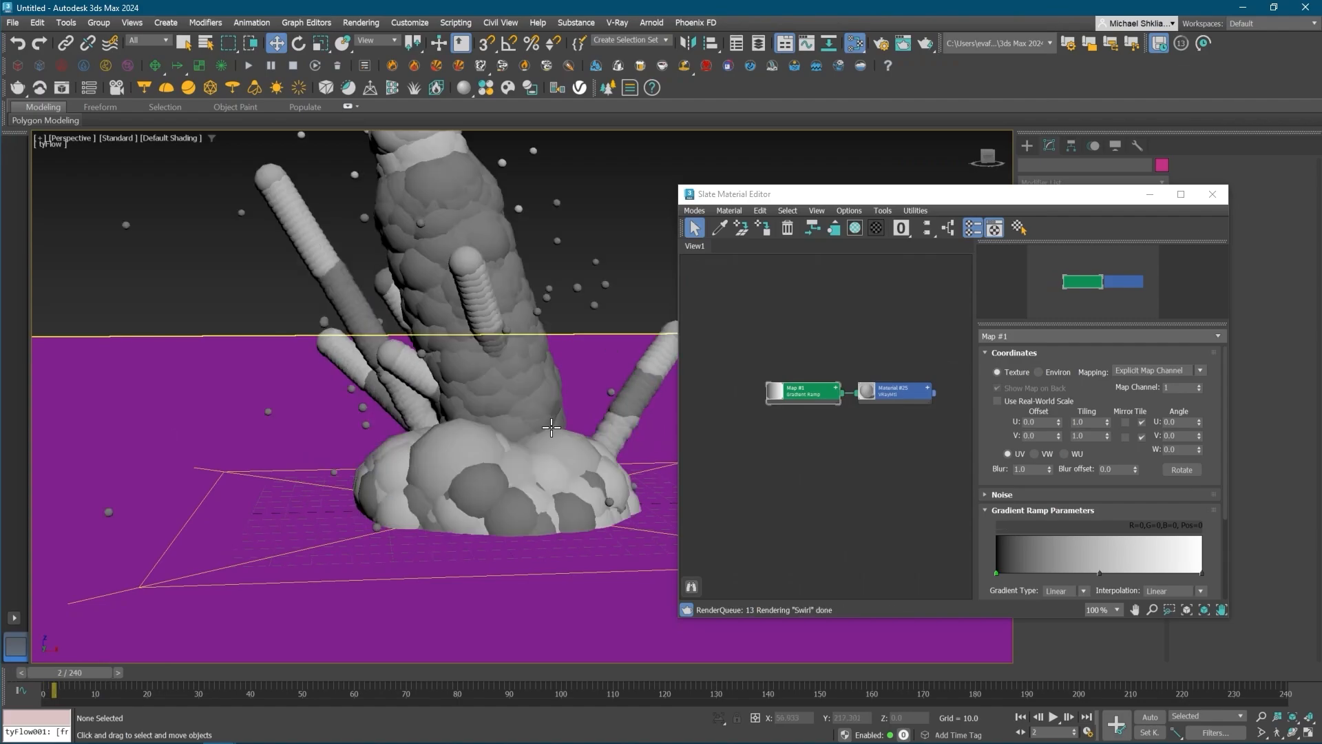
{"action": "scroll", "coordinate": [551, 427], "scroll_direction": "down", "scroll_amount": 4}
{"action": "key", "text": "period"}
{"action": "key", "text": "period"}
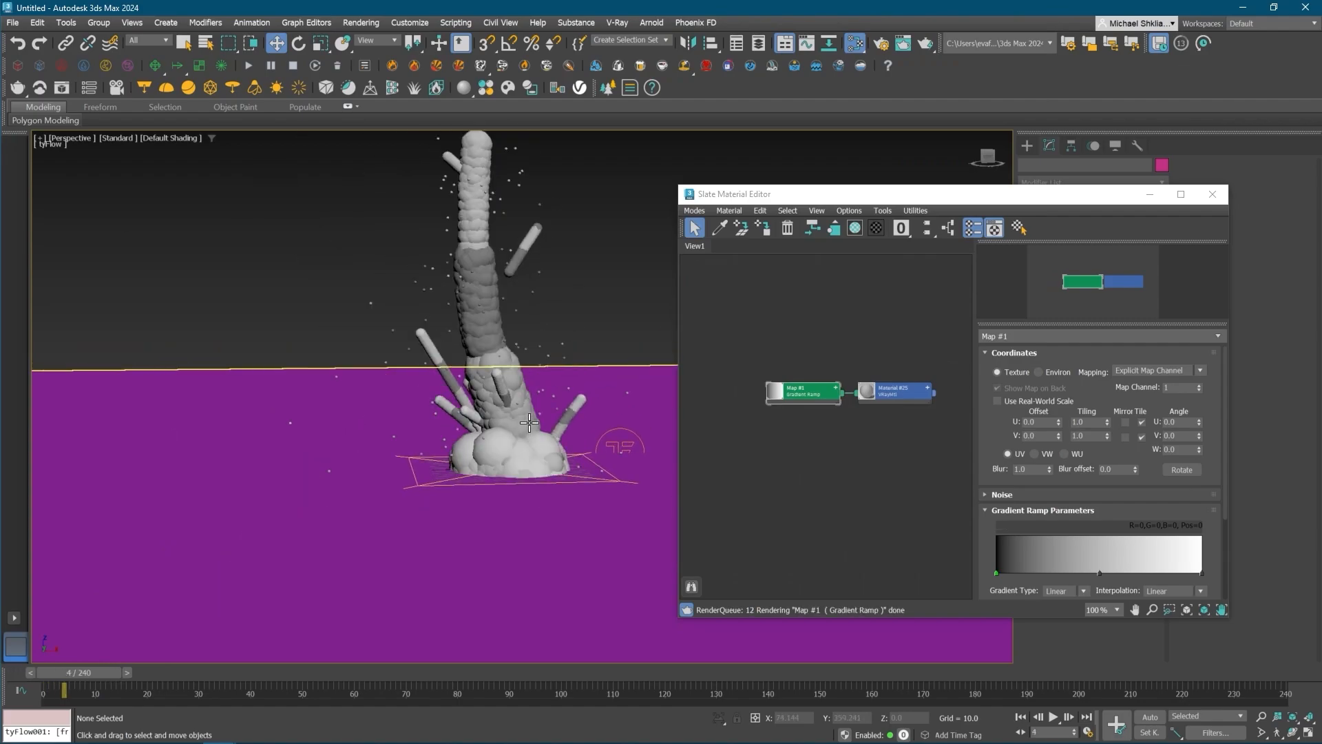
{"action": "key", "text": "period"}
{"action": "key", "text": "period"}
{"action": "left_click_drag", "start_coordinate": [124, 678], "coordinate": [171, 677]}
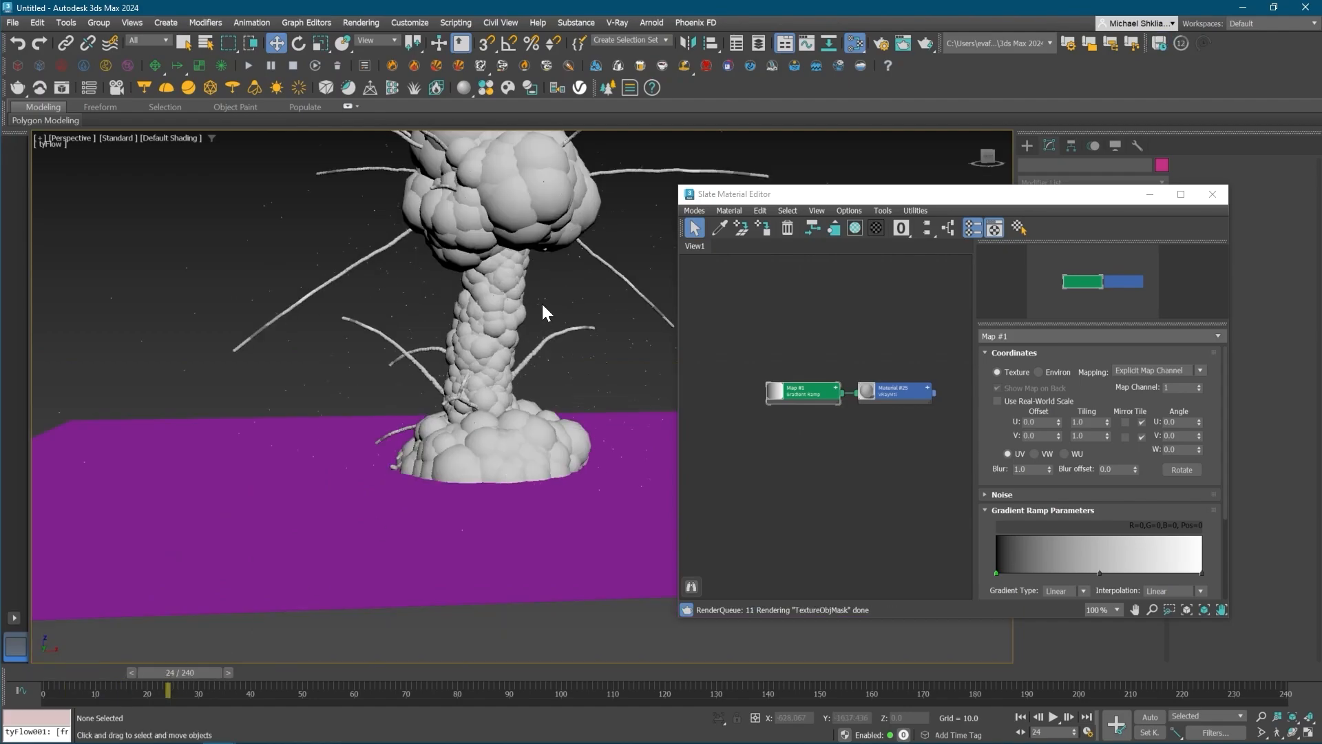
{"action": "middle_click_drag", "start_coordinate": [487, 246], "coordinate": [461, 312]}
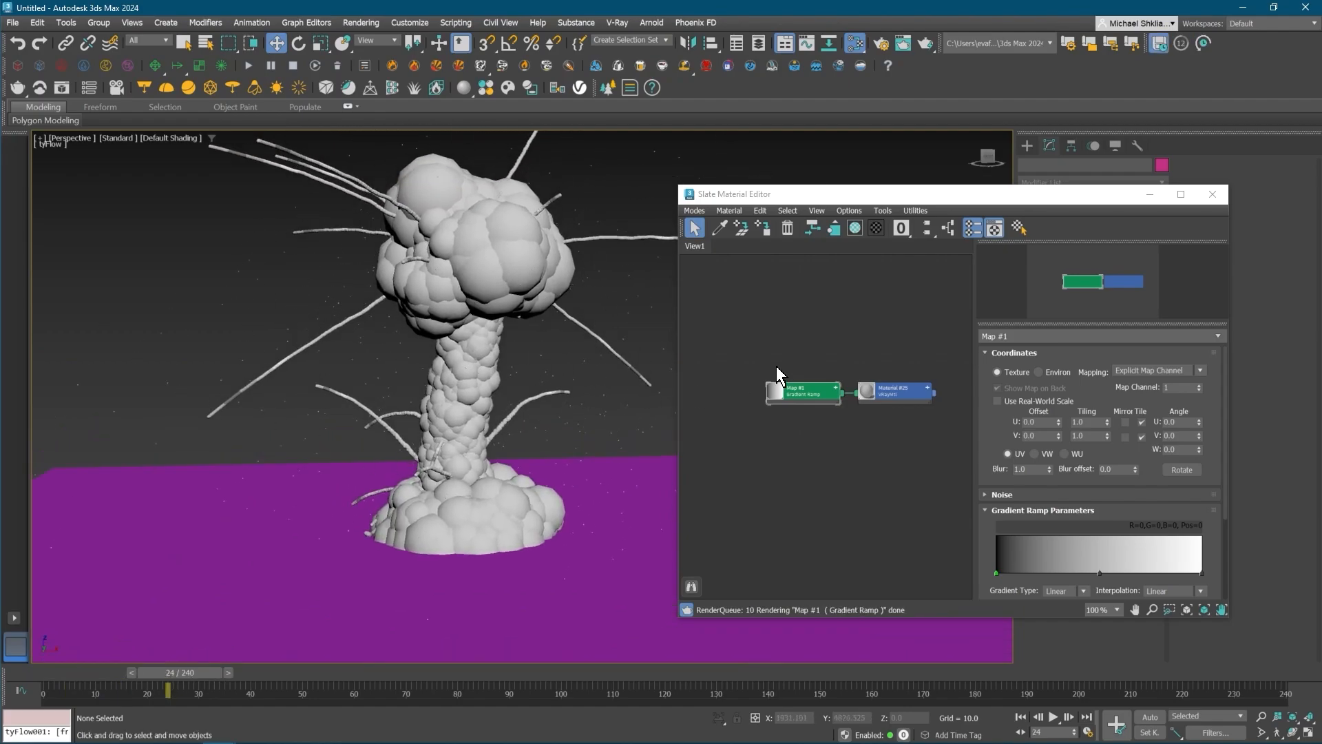
{"action": "middle_click_drag", "start_coordinate": [777, 367], "coordinate": [817, 411]}
- Check the Display Performance settings in the viewport configuration
{"action": "left_click", "coordinate": [41, 137]}
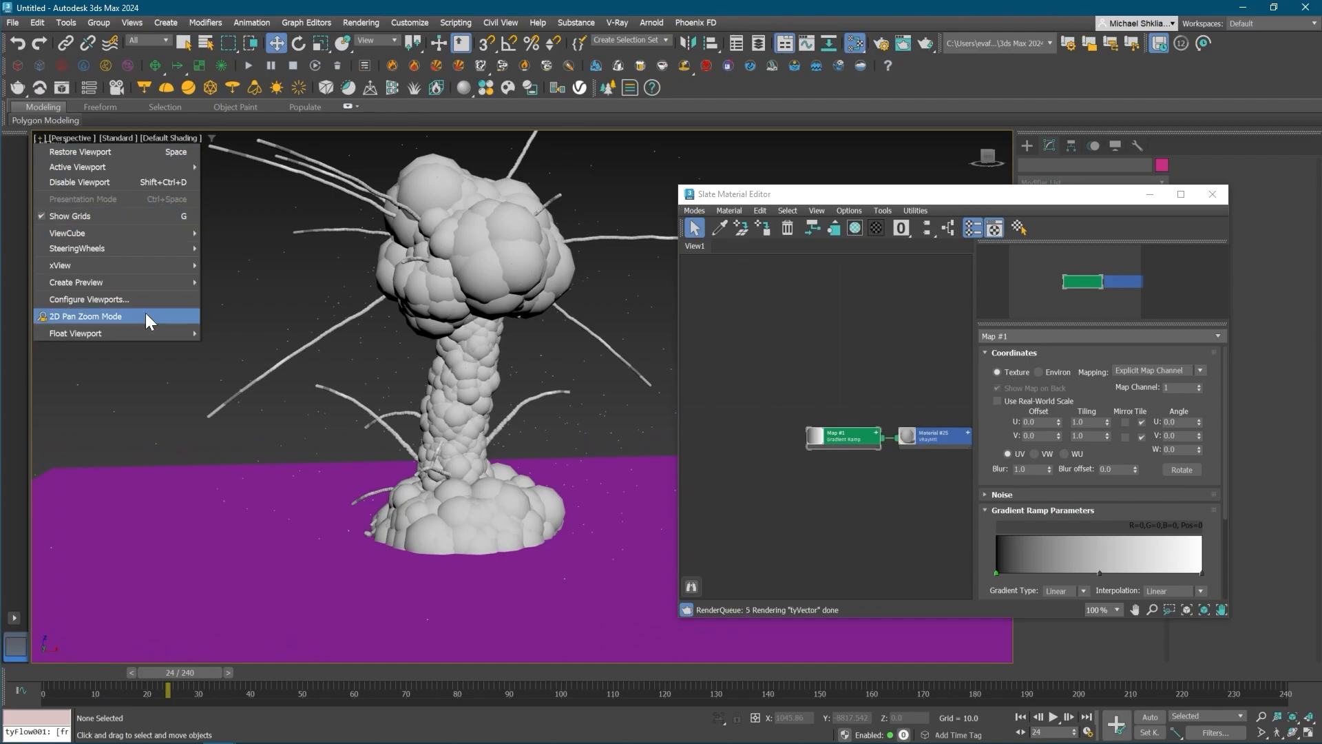
{"action": "left_click", "coordinate": [84, 302]}
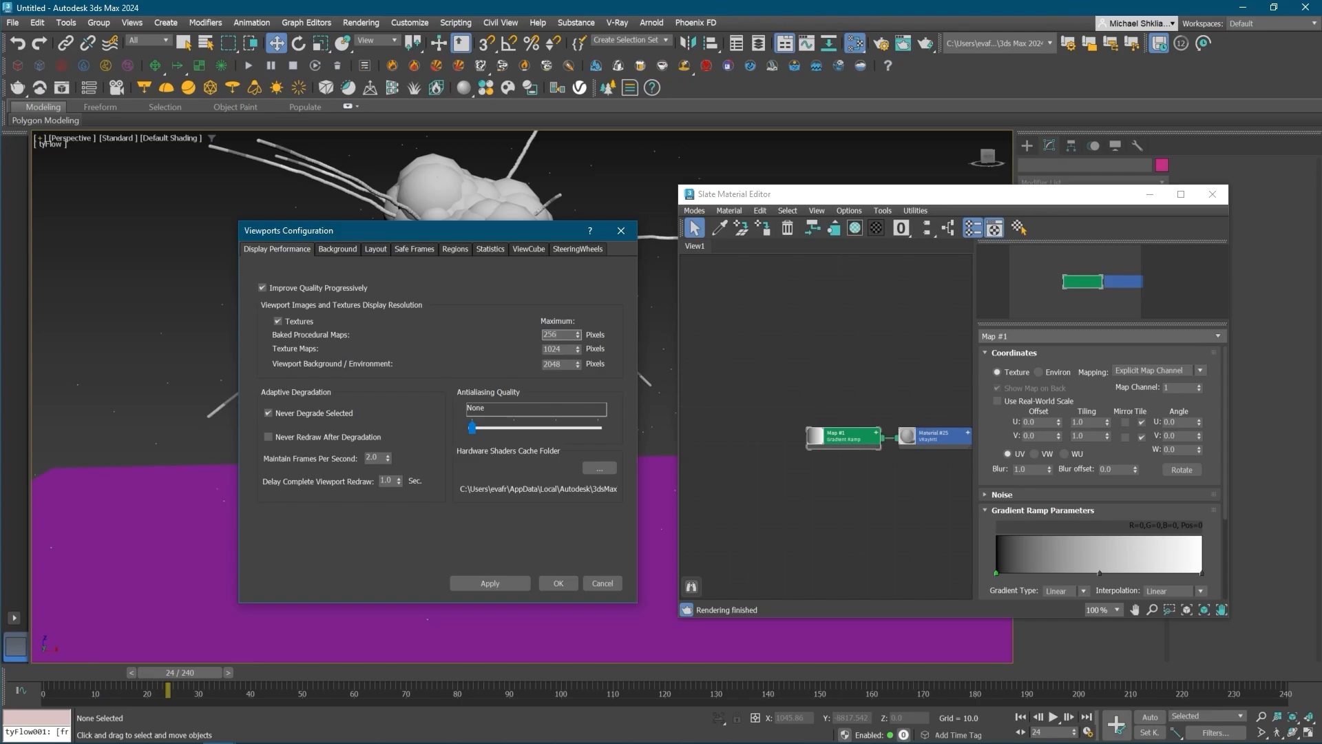
{"action": "left_click", "coordinate": [556, 585]}
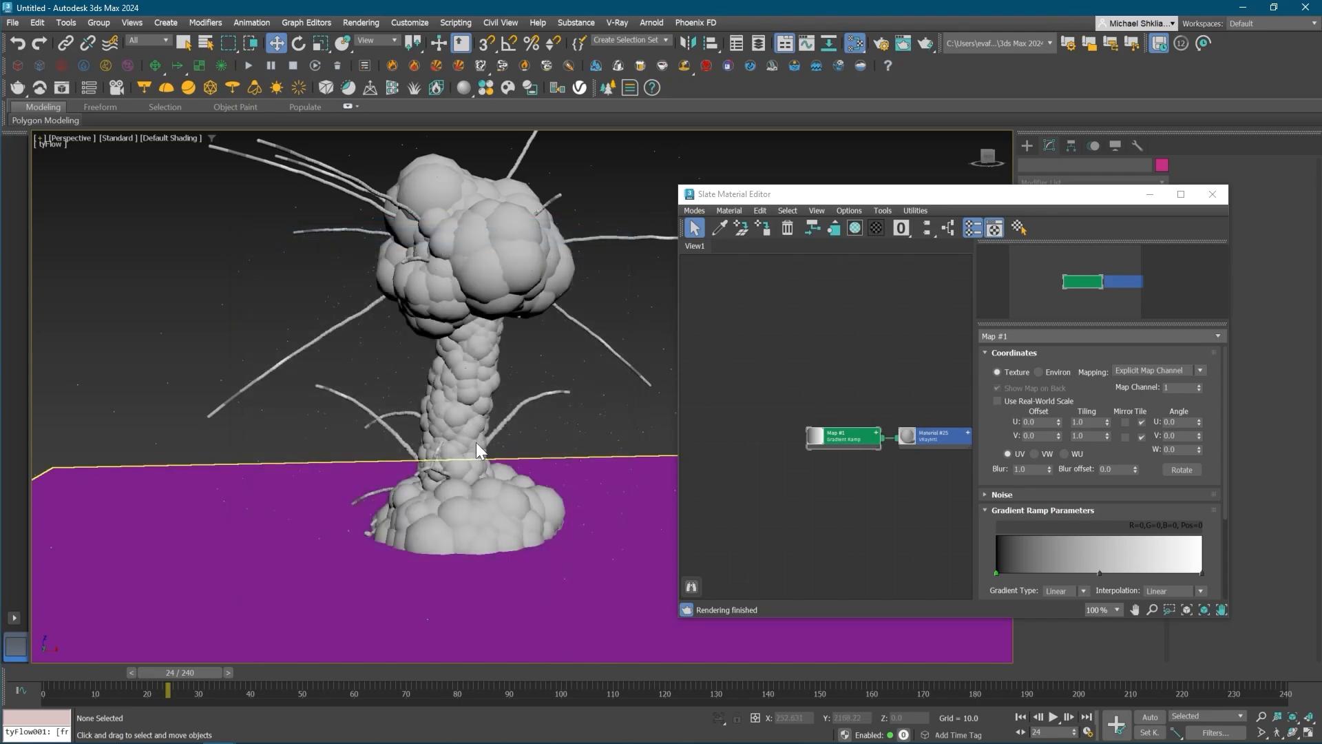
- Open the tyFlow001 editor, look over the Custom Properties and Mapping operators in its events, and close it
{"action": "left_click", "coordinate": [57, 143]}
{"action": "mouse_move", "coordinate": [114, 199]}
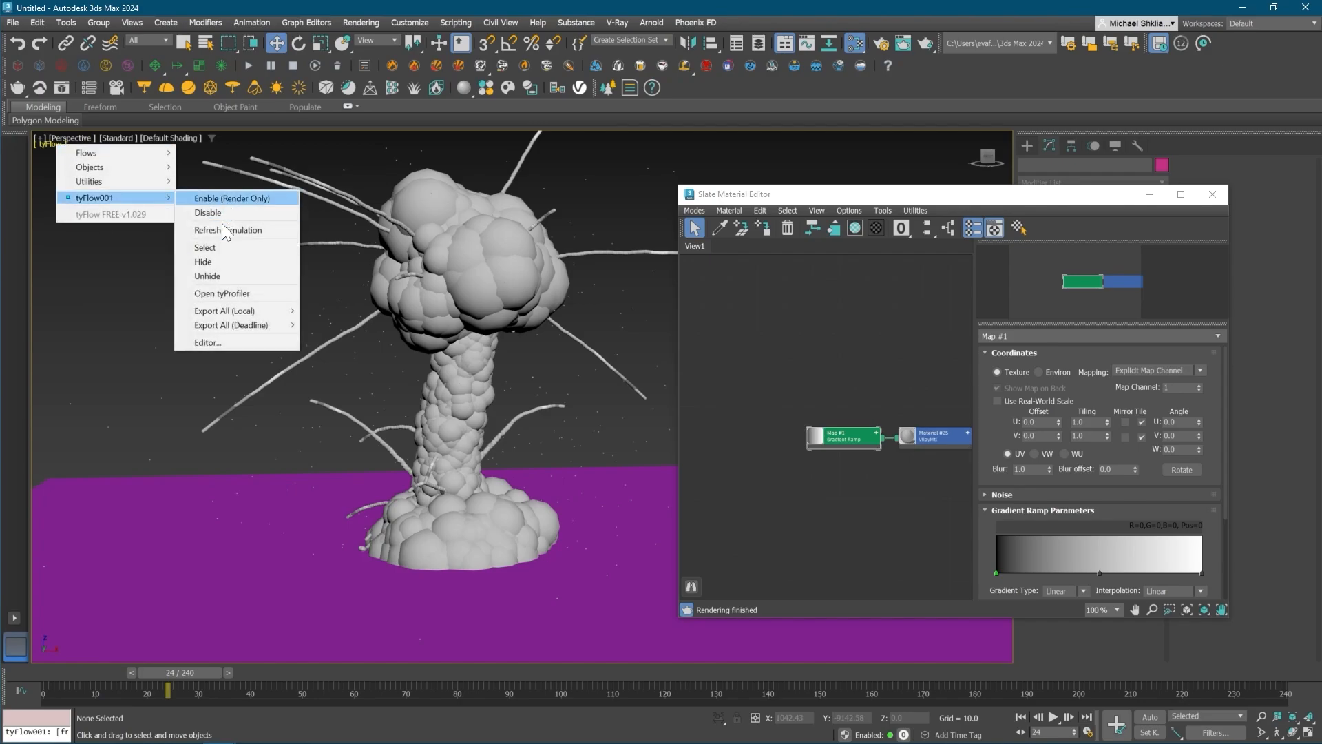
{"action": "left_click", "coordinate": [214, 343]}
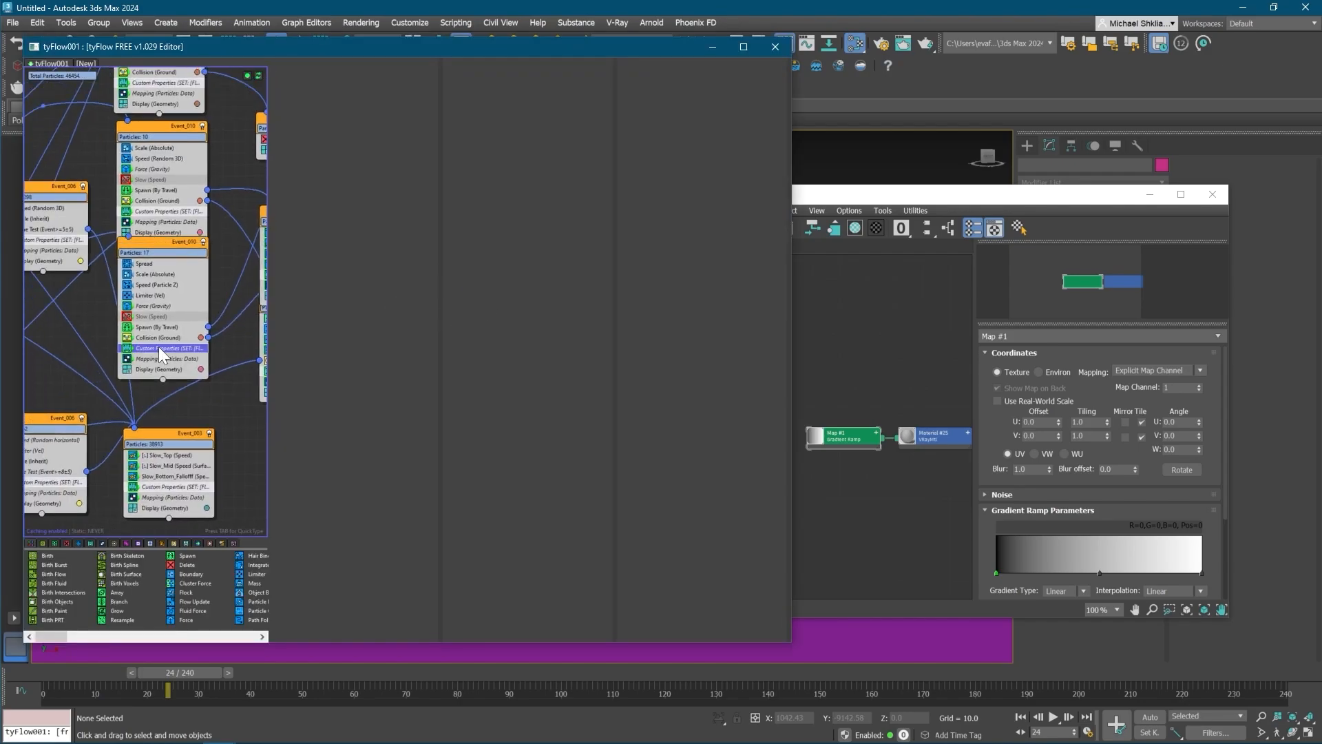
{"action": "left_click", "coordinate": [158, 345]}
{"action": "left_click", "coordinate": [159, 358], "text": "ctrl"}
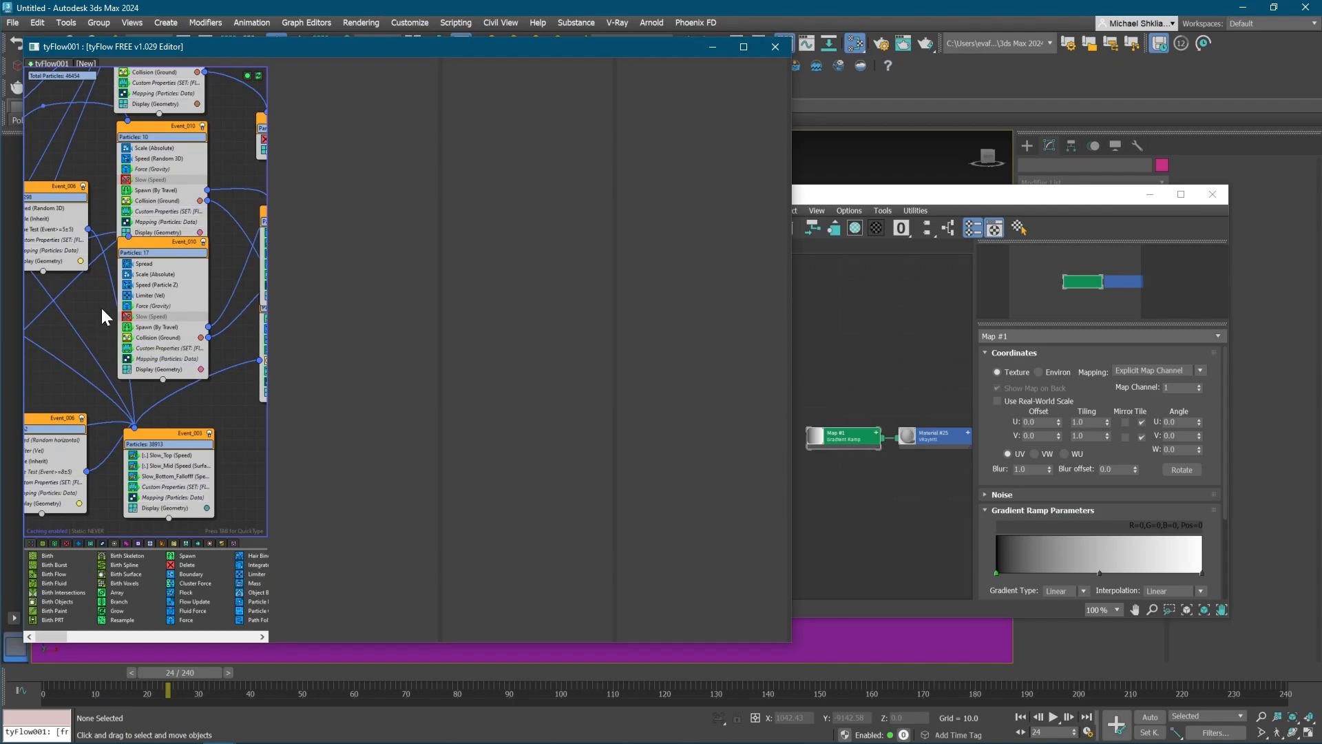
{"action": "left_click", "coordinate": [744, 47]}
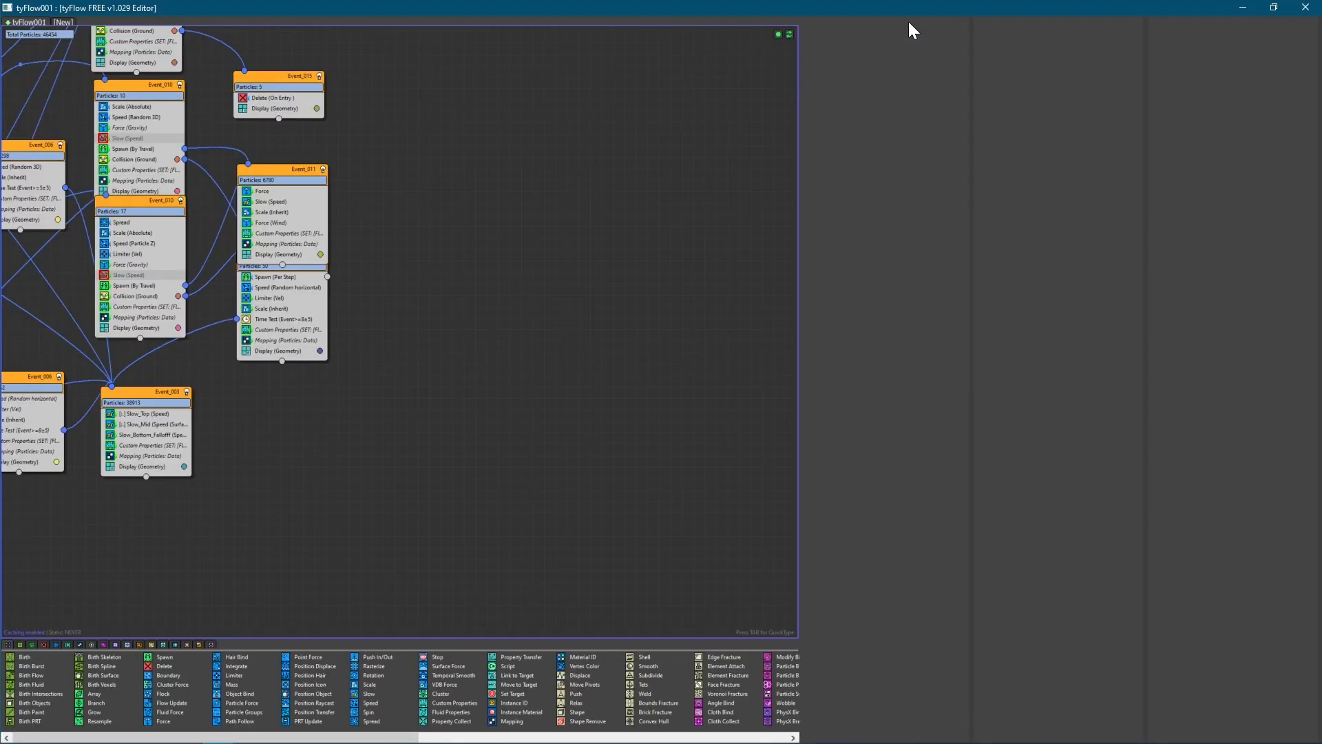
{"action": "left_click", "coordinate": [1305, 7]}
- Go back to frame 12 and set the Gradient Ramp's W angle to 180
{"action": "left_click_drag", "start_coordinate": [193, 672], "coordinate": [127, 673]}
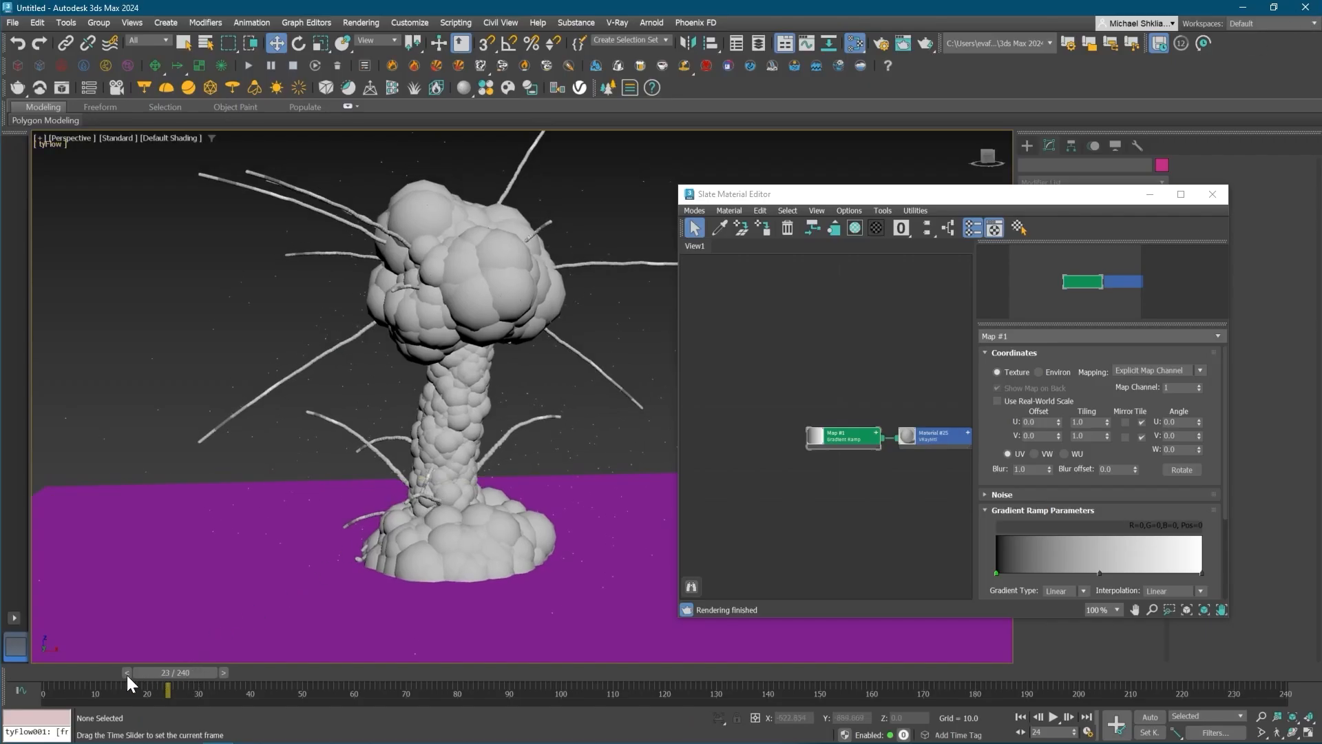
{"action": "left_click", "coordinate": [841, 447]}
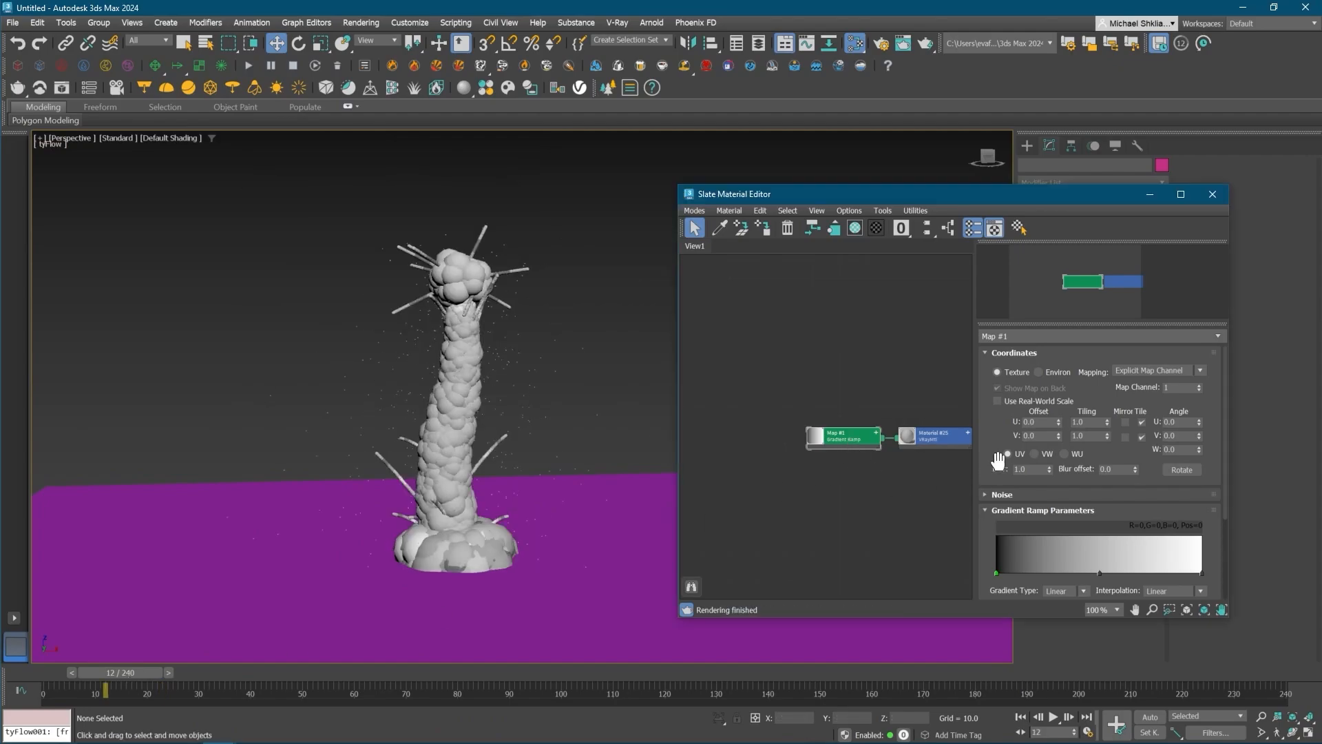
{"action": "left_click_drag", "start_coordinate": [1179, 449], "coordinate": [913, 438]}
{"action": "type", "text": "180"}
{"action": "key", "text": "Return"}
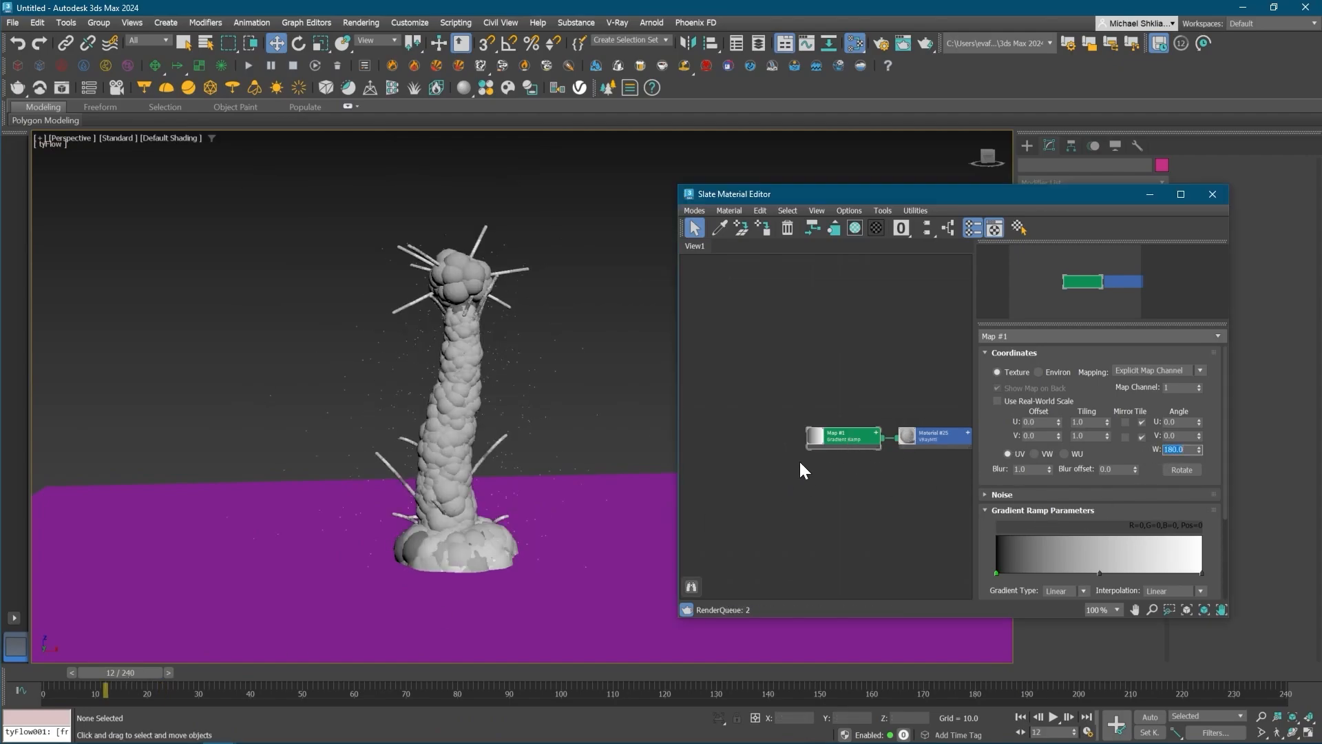
{"action": "middle_click_drag", "start_coordinate": [835, 454], "coordinate": [828, 464]}
{"action": "scroll", "coordinate": [523, 513], "scroll_direction": "up", "scroll_amount": 3}
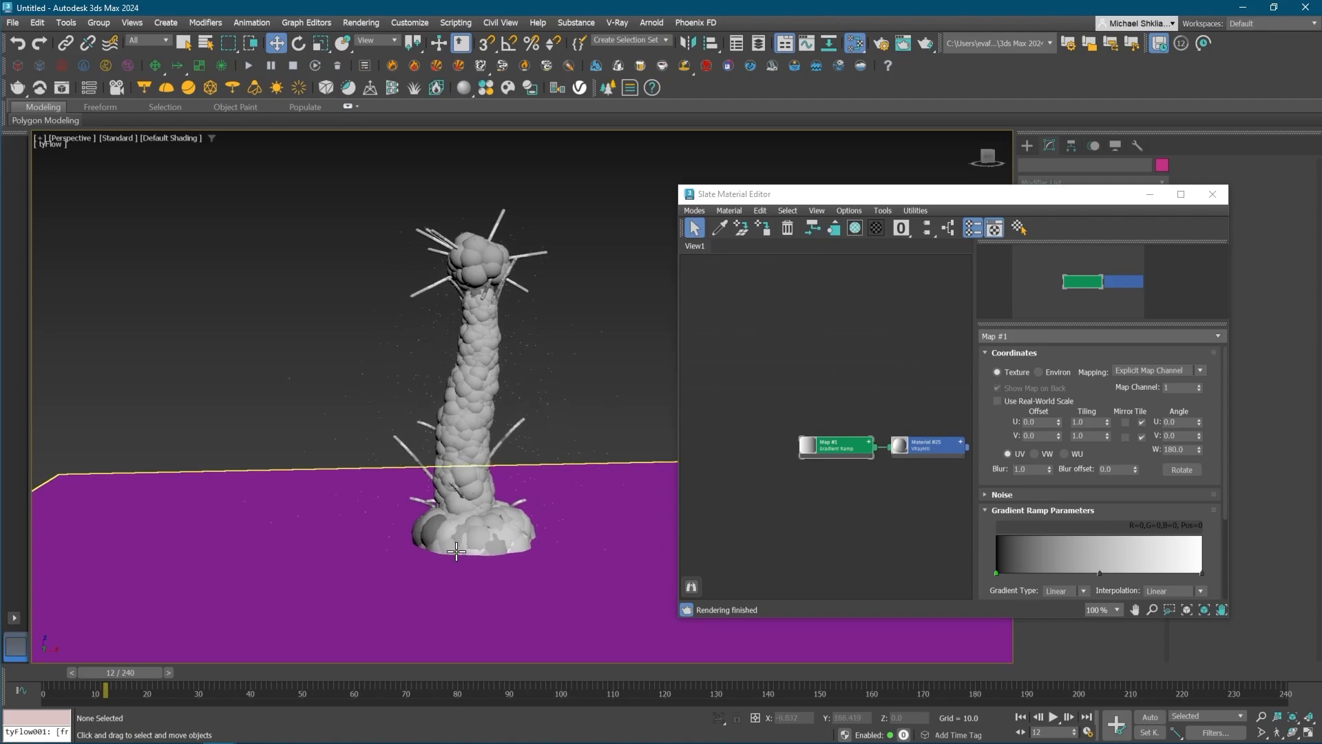
- Scrub between the early frames and frame 28, stopping at frame 20, to examine the gradient across the whole explosion
{"action": "left_click_drag", "start_coordinate": [103, 672], "coordinate": [57, 672]}
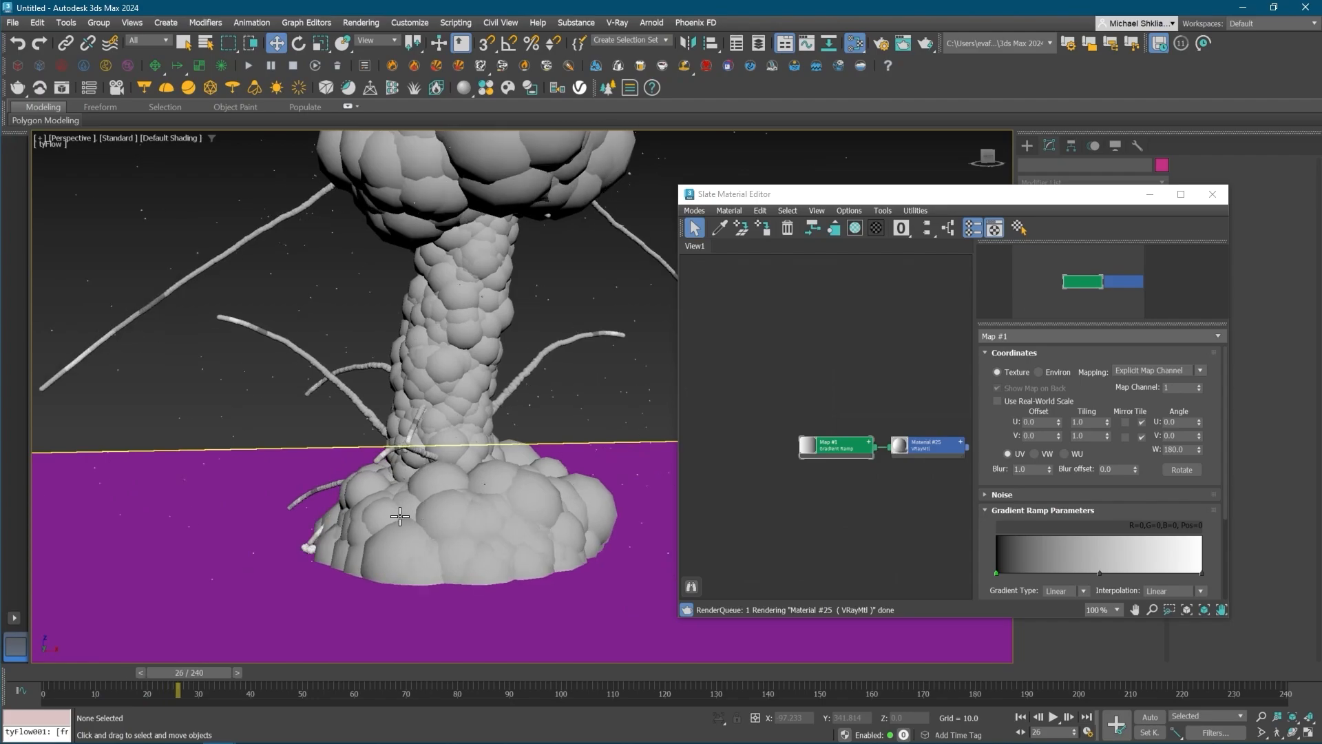
{"action": "scroll", "coordinate": [399, 516], "scroll_direction": "down", "scroll_amount": 3}
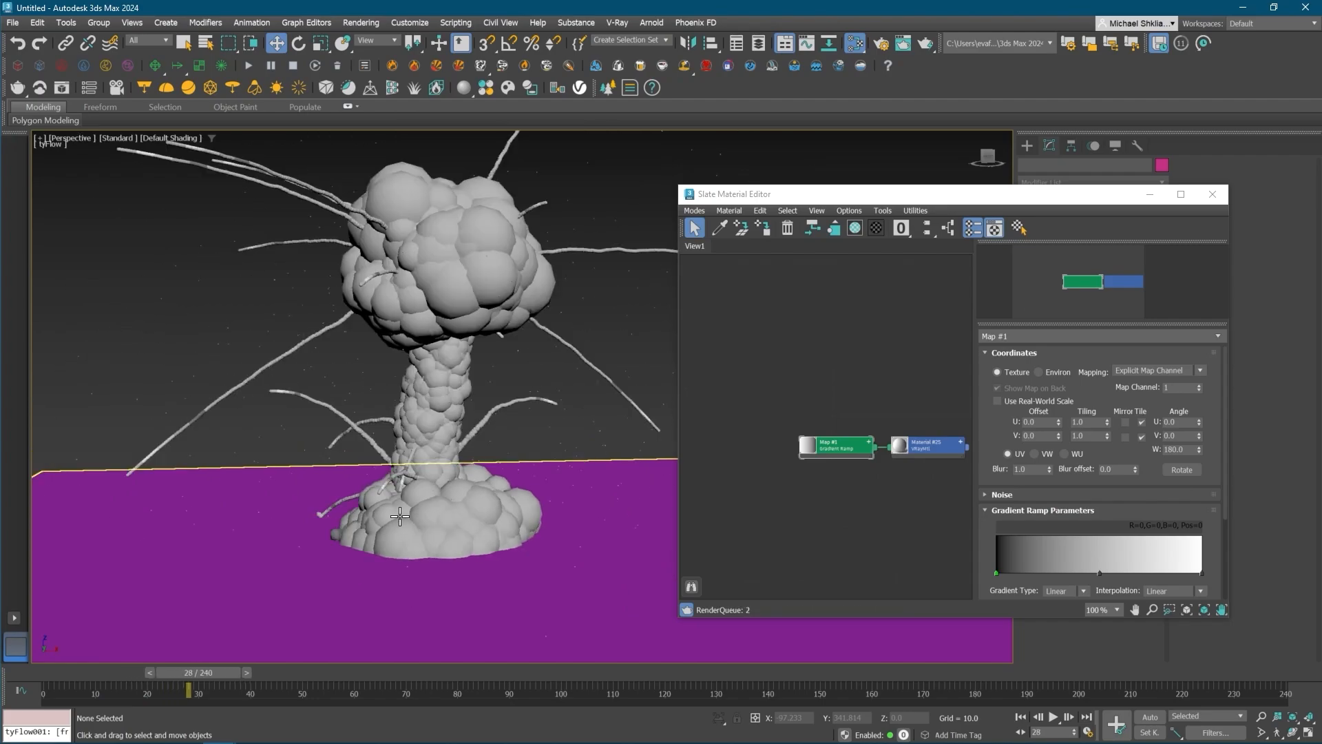
{"action": "scroll", "coordinate": [399, 516], "scroll_direction": "down", "scroll_amount": 2}
{"action": "middle_click_drag", "start_coordinate": [400, 515], "coordinate": [410, 529]}
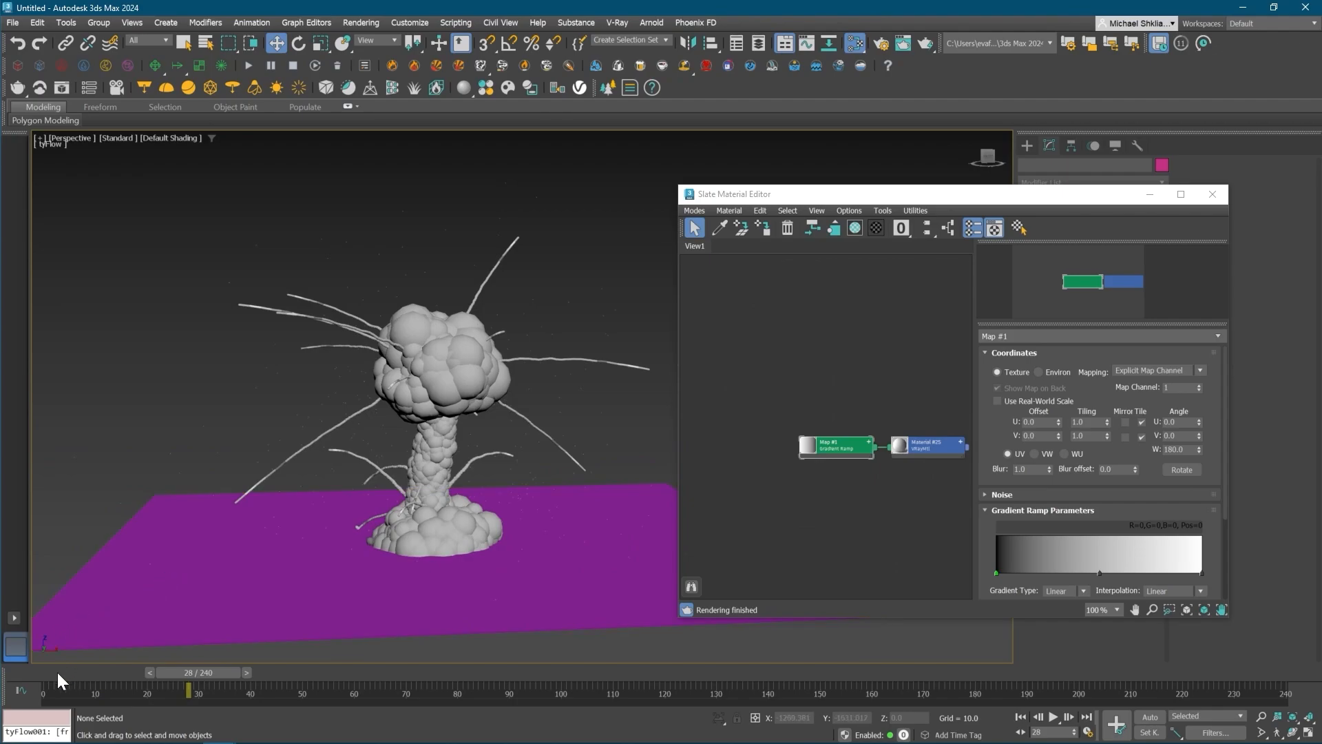
{"action": "left_click_drag", "start_coordinate": [56, 672], "coordinate": [147, 672]}
{"action": "key", "text": "w"}
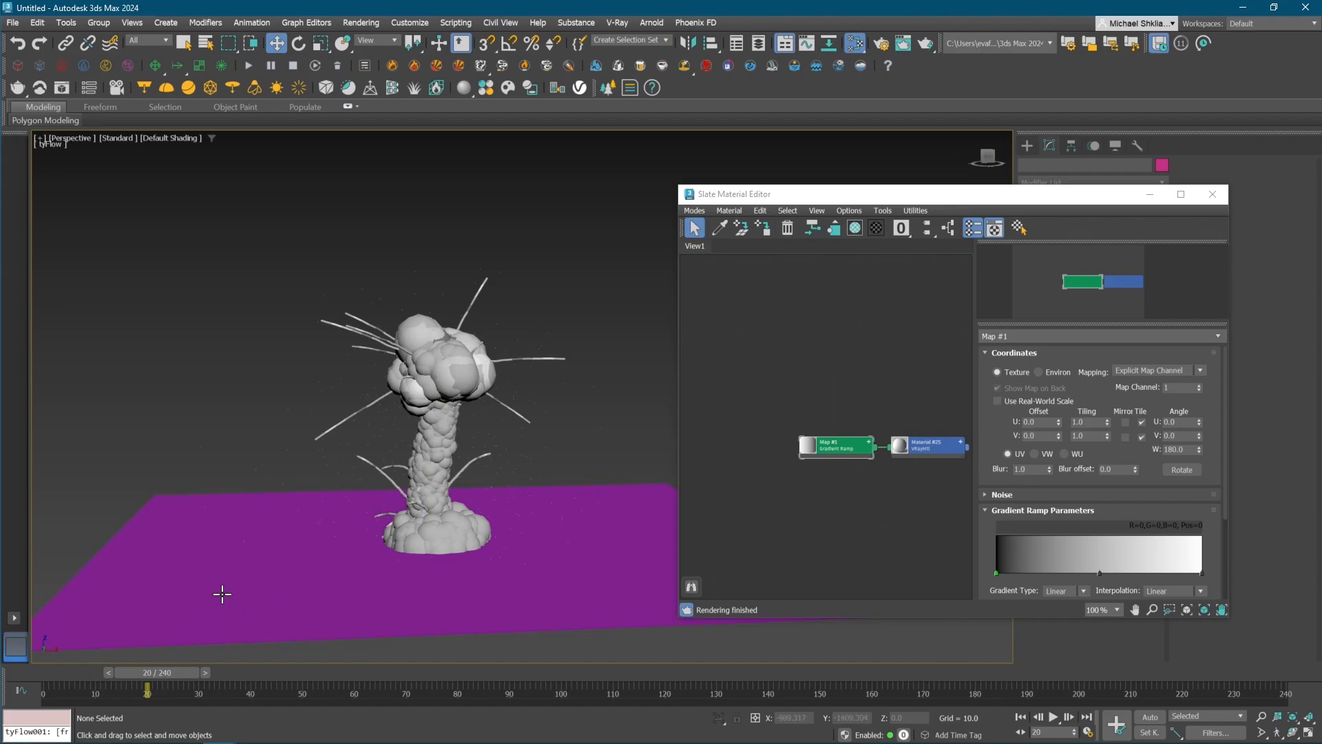
{"action": "scroll", "coordinate": [402, 461], "scroll_direction": "up", "scroll_amount": 5}
{"action": "scroll", "coordinate": [383, 545], "scroll_direction": "down", "scroll_amount": 2}
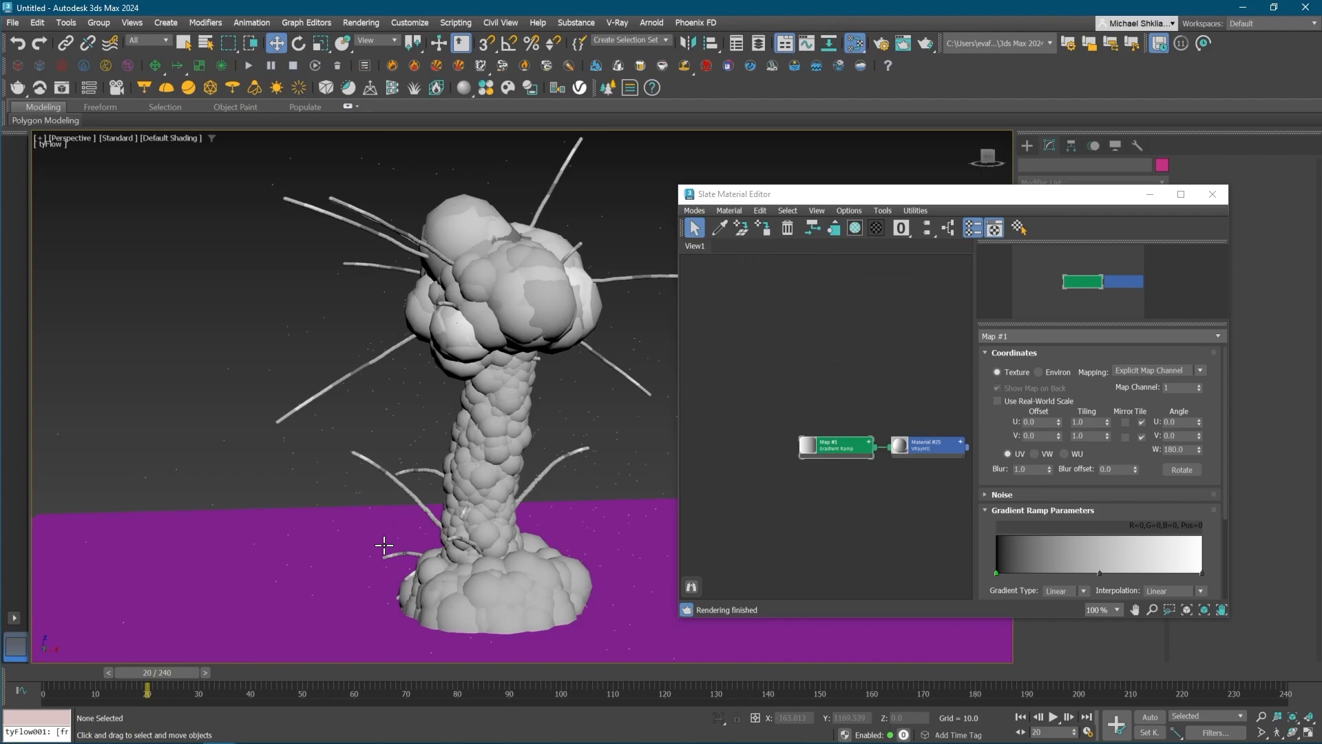
- Return to frame 0, select tyFlow001 and open its editor in a window placed clear of the particles
{"action": "left_click", "coordinate": [848, 449]}
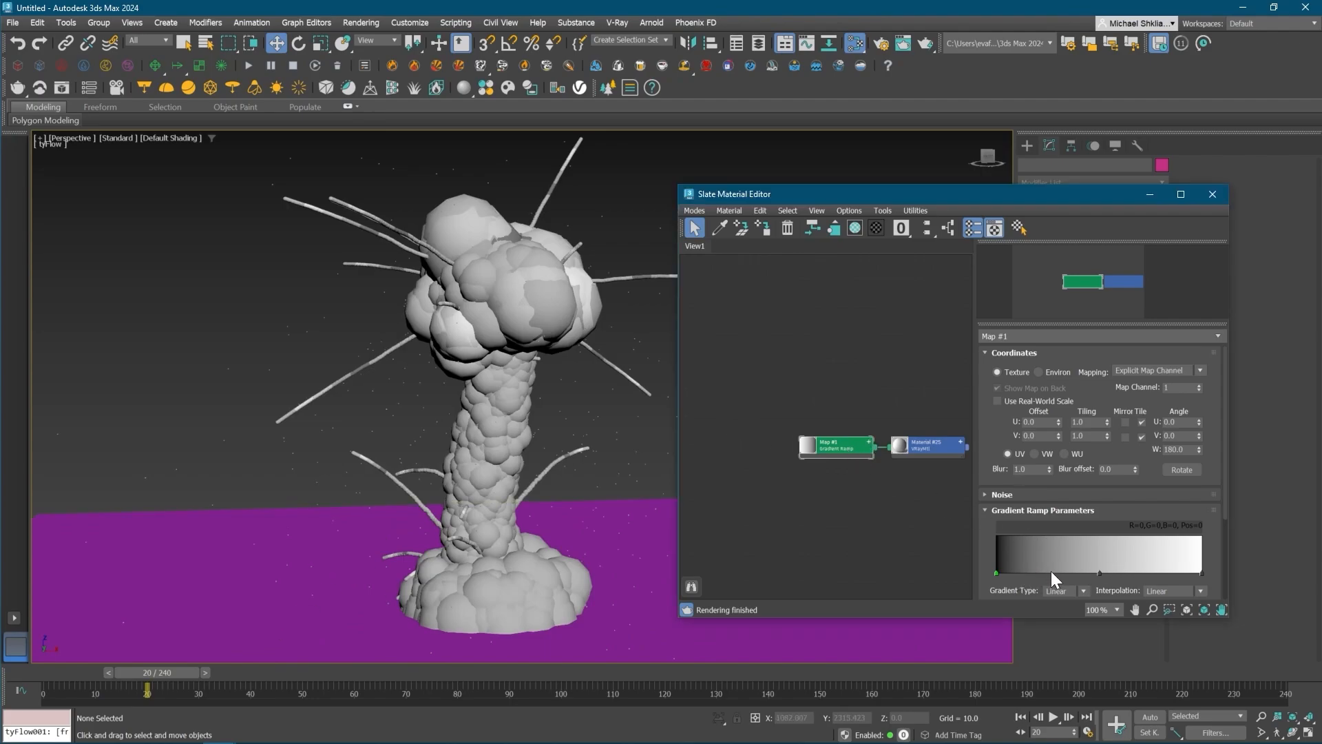
{"action": "left_click", "coordinate": [38, 685]}
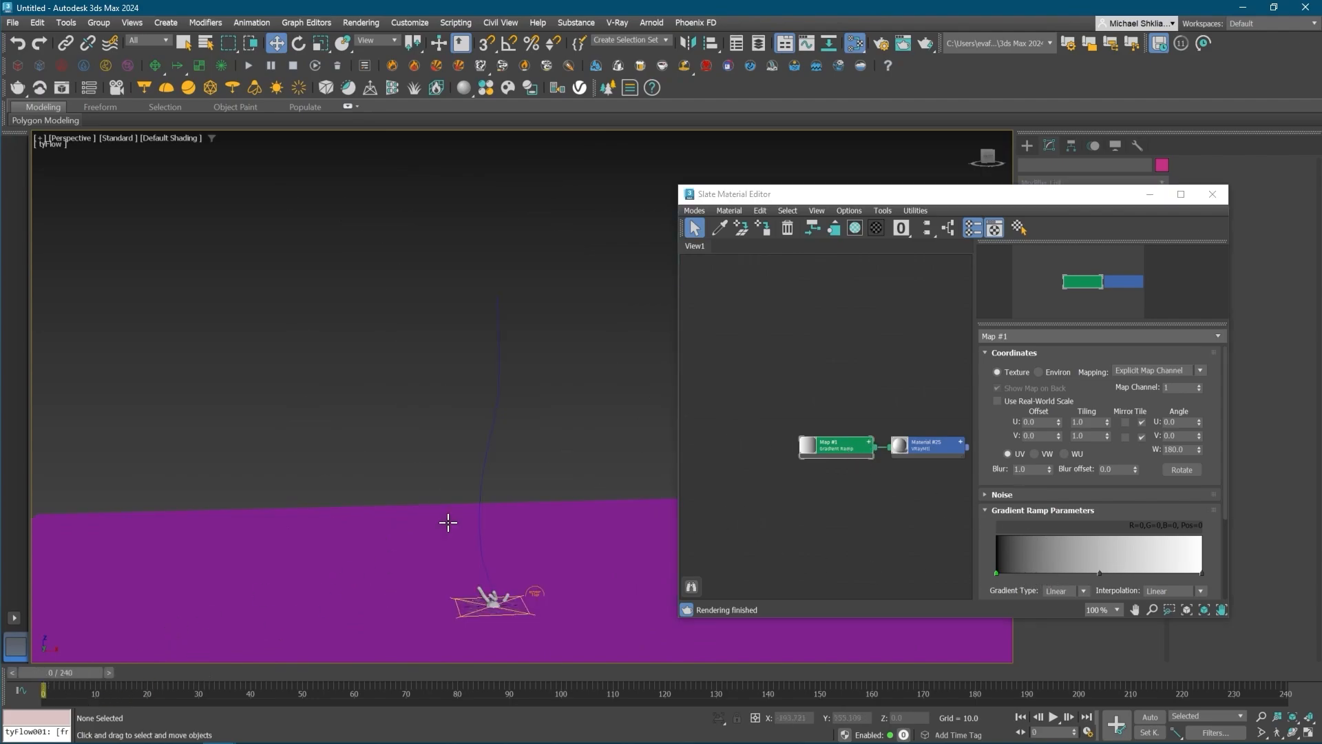
{"action": "middle_click_drag", "start_coordinate": [455, 458], "coordinate": [402, 425]}
{"action": "left_click", "coordinate": [483, 559]}
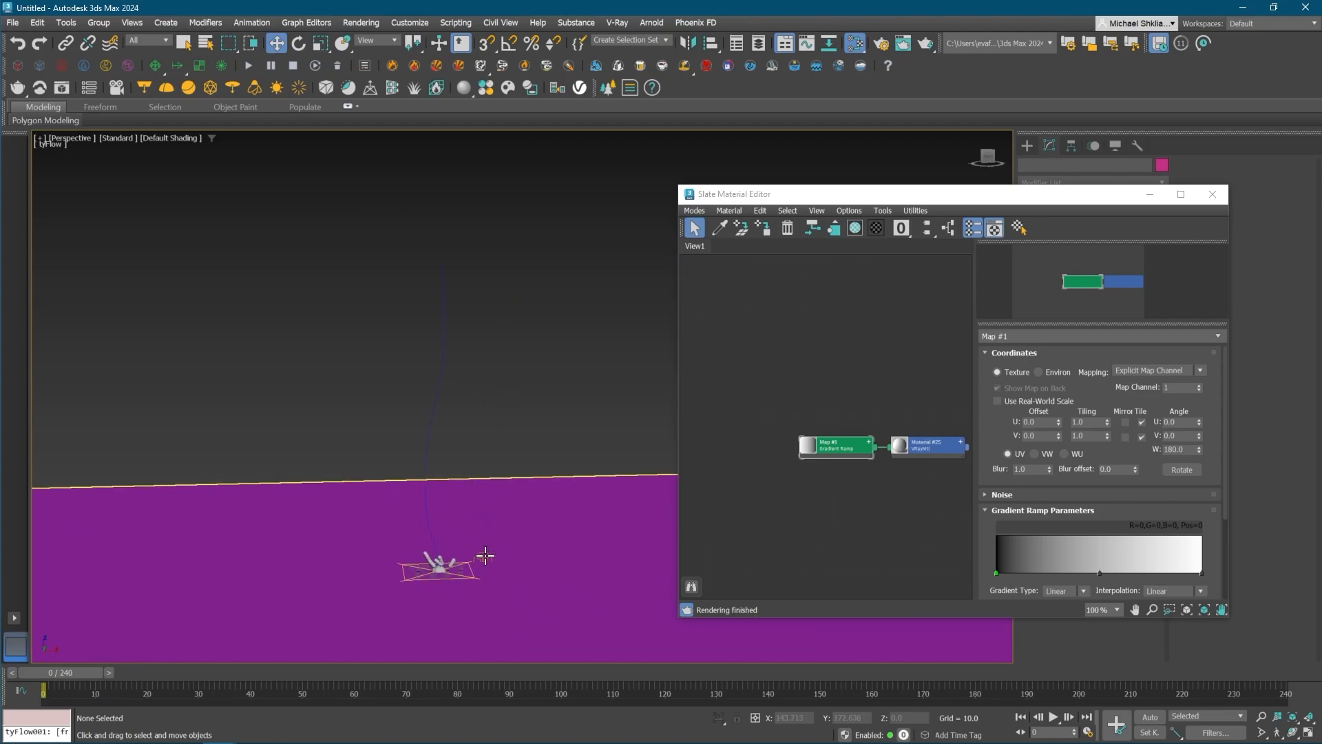
{"action": "left_click_drag", "start_coordinate": [1125, 212], "coordinate": [952, 126]}
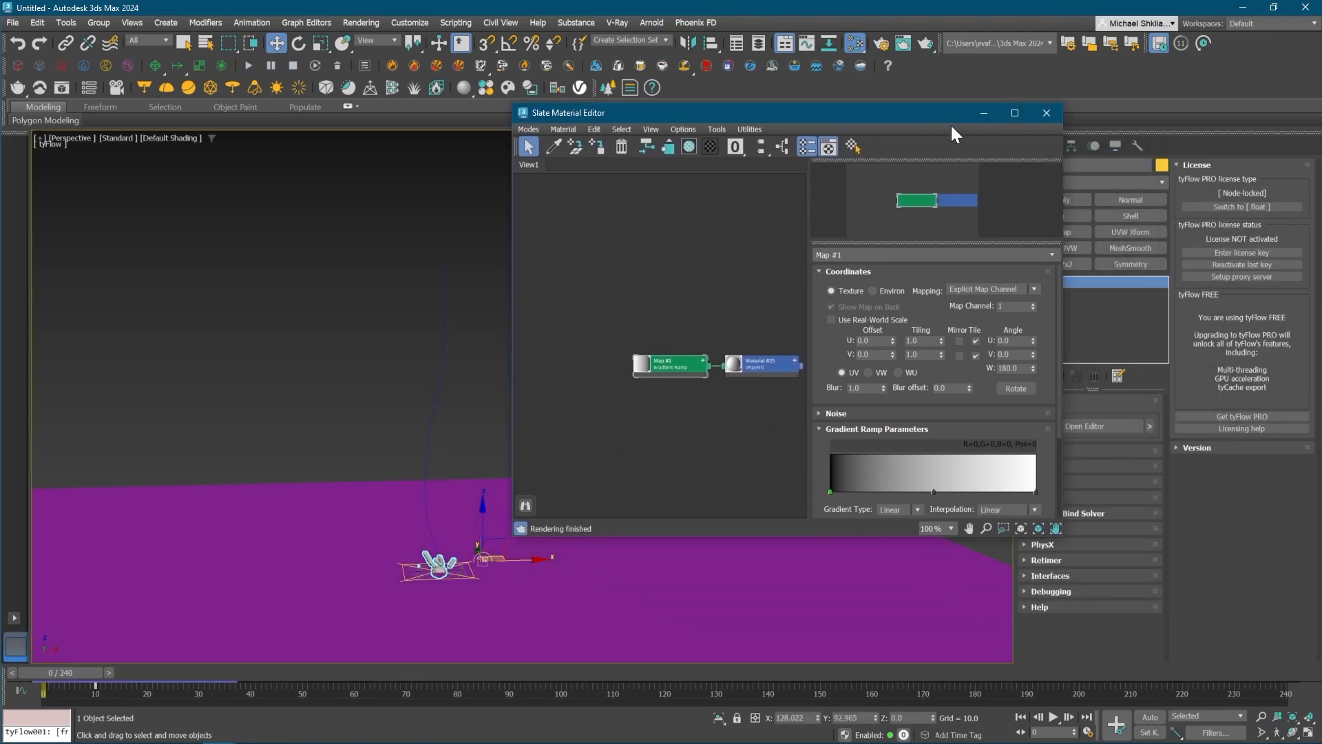
{"action": "left_click", "coordinate": [1109, 425]}
{"action": "double_click", "coordinate": [341, 5]}
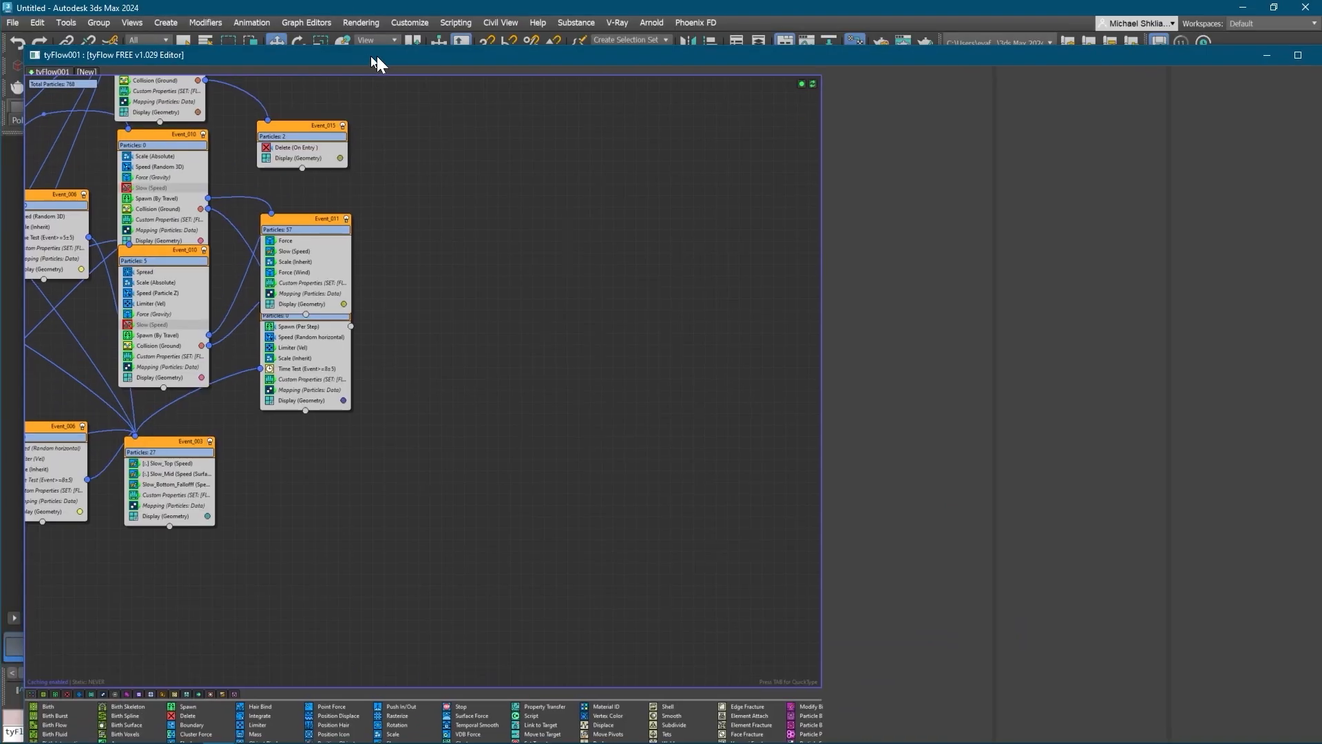
{"action": "left_click_drag", "start_coordinate": [138, 51], "coordinate": [621, 218]}
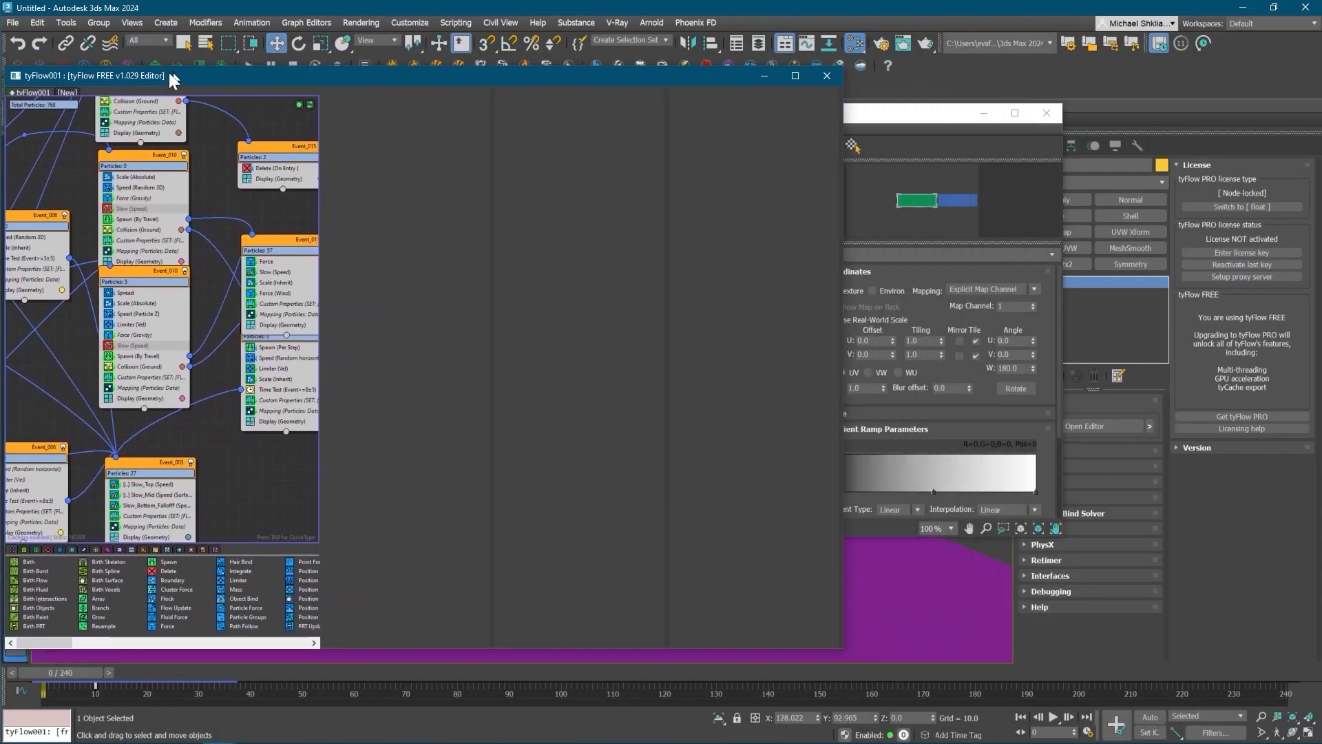
{"action": "middle_click_drag", "start_coordinate": [297, 399], "coordinate": [249, 383]}
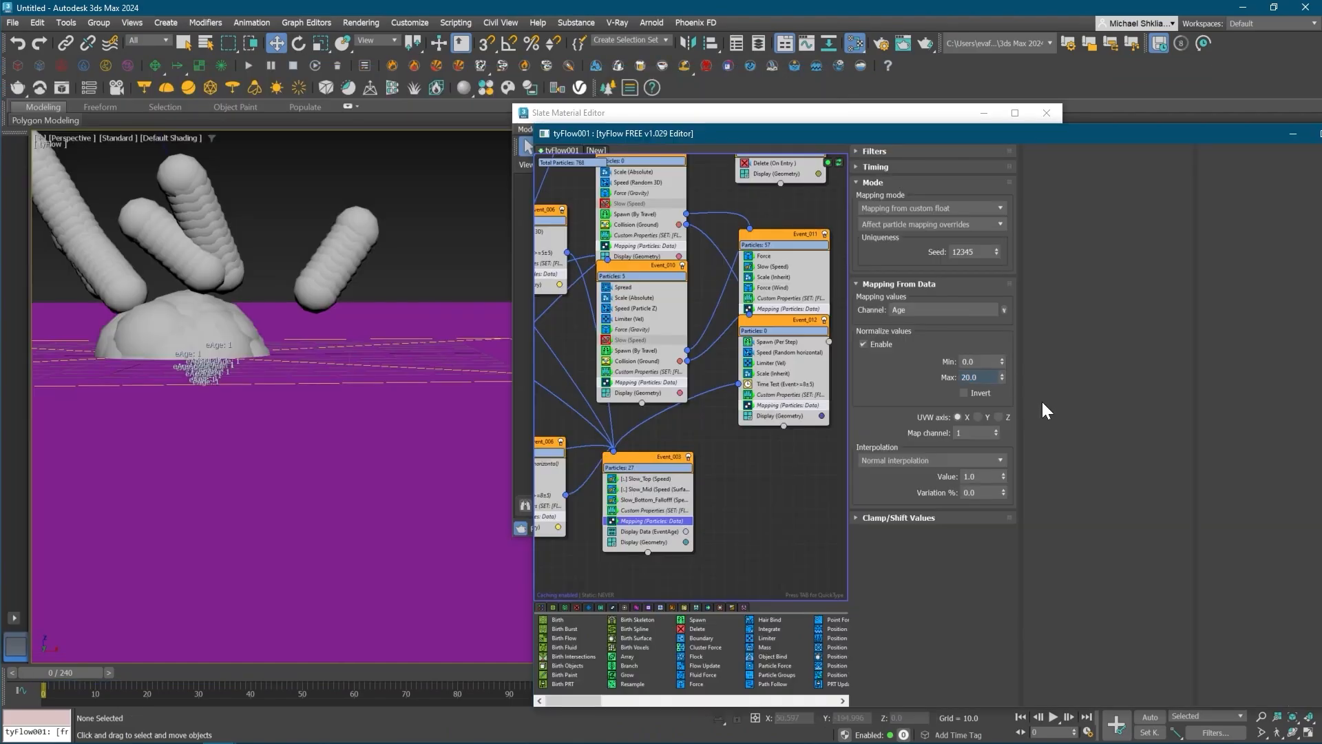
- Inspect the settings of Event_002's Mapping operator alongside the coloured particles in the viewport
{"action": "middle_click_drag", "start_coordinate": [597, 461], "coordinate": [609, 464]}
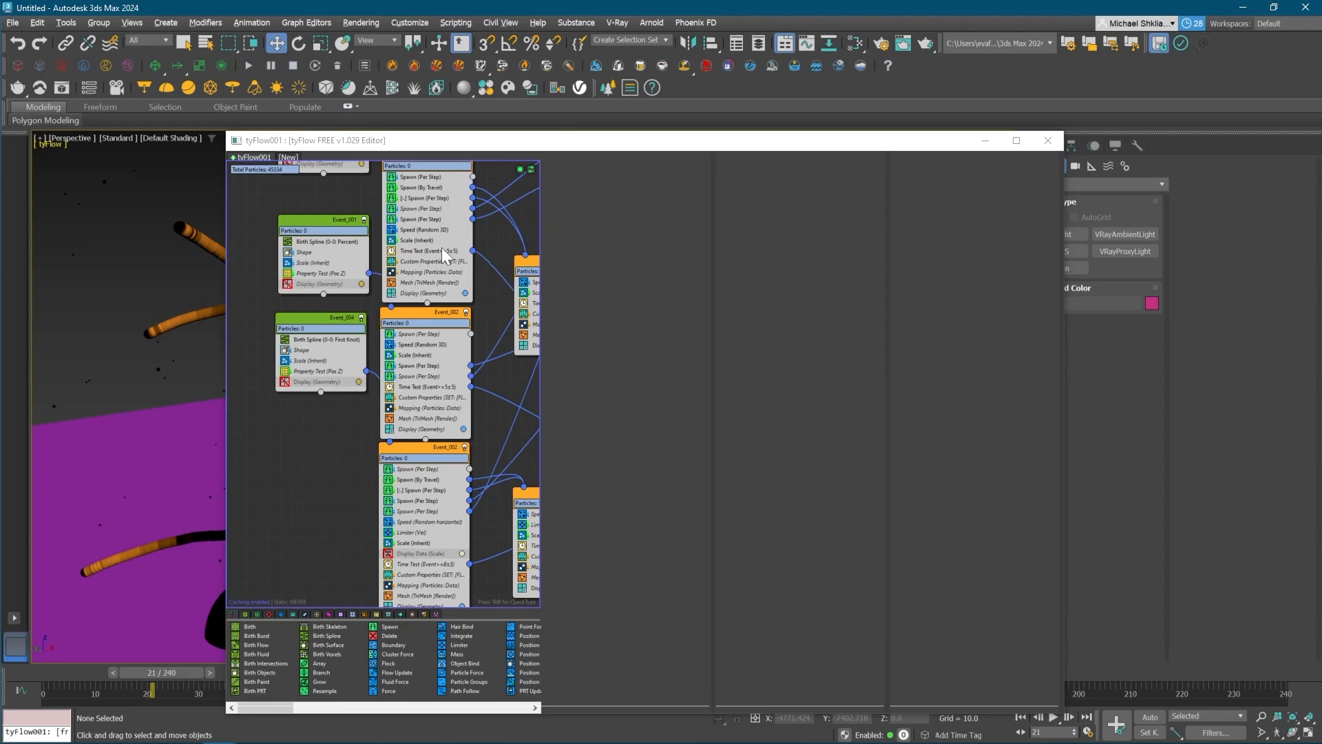
{"action": "left_click", "coordinate": [438, 408]}
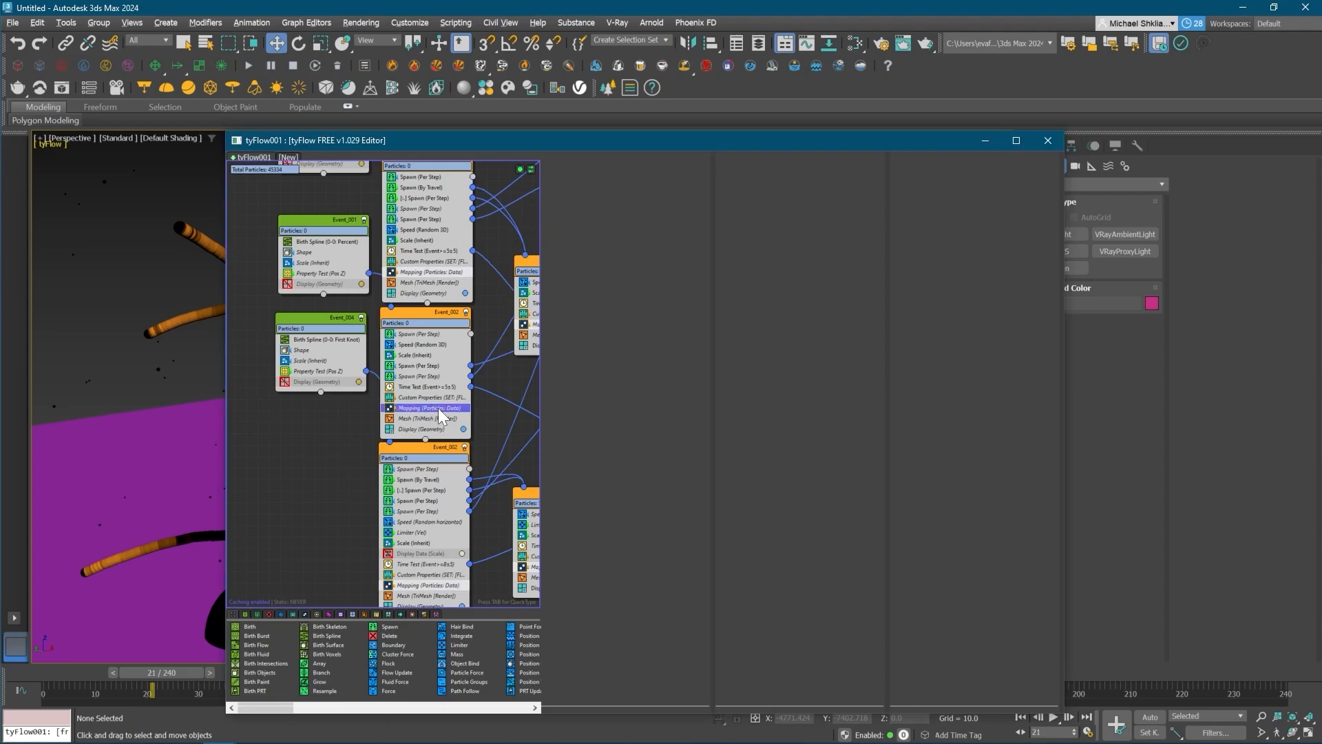
{"action": "left_click_drag", "start_coordinate": [433, 139], "coordinate": [663, 126]}
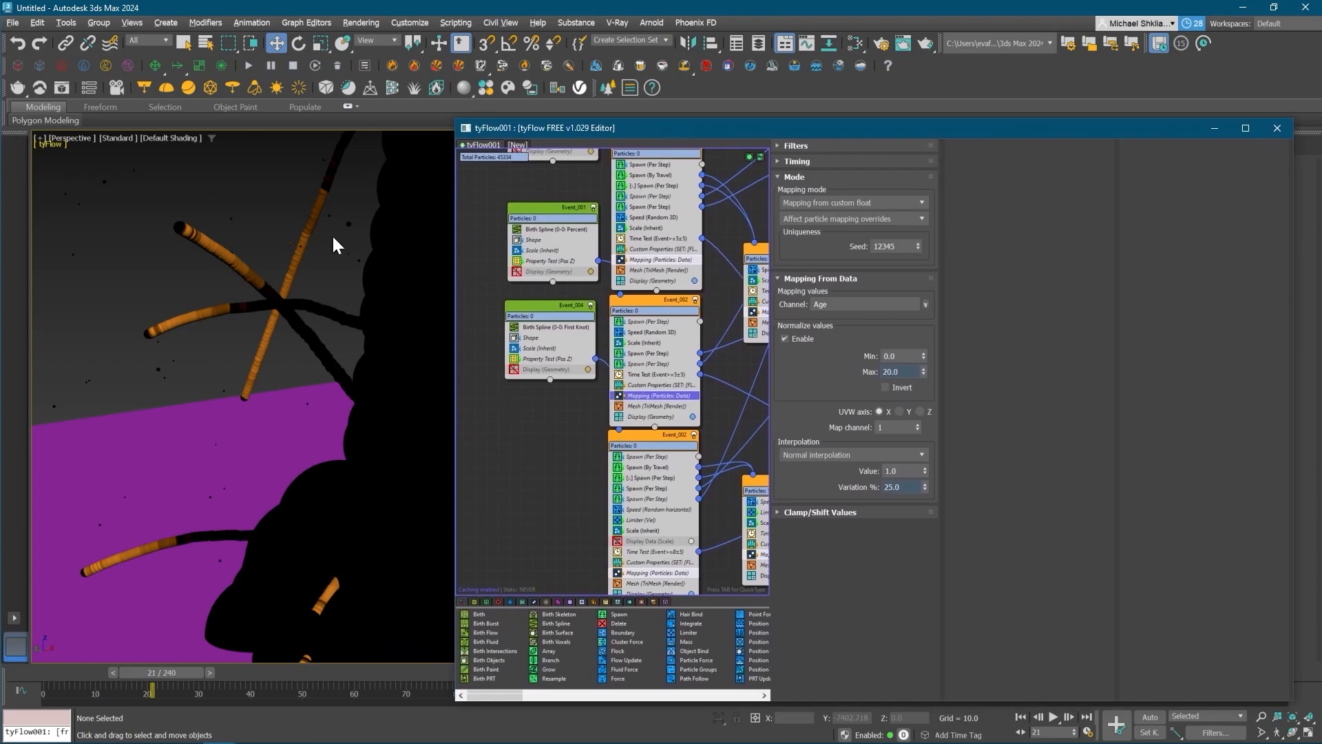
{"action": "scroll", "coordinate": [320, 438], "scroll_direction": "down", "scroll_amount": 4}
{"action": "middle_click_drag", "start_coordinate": [321, 438], "coordinate": [331, 468]}
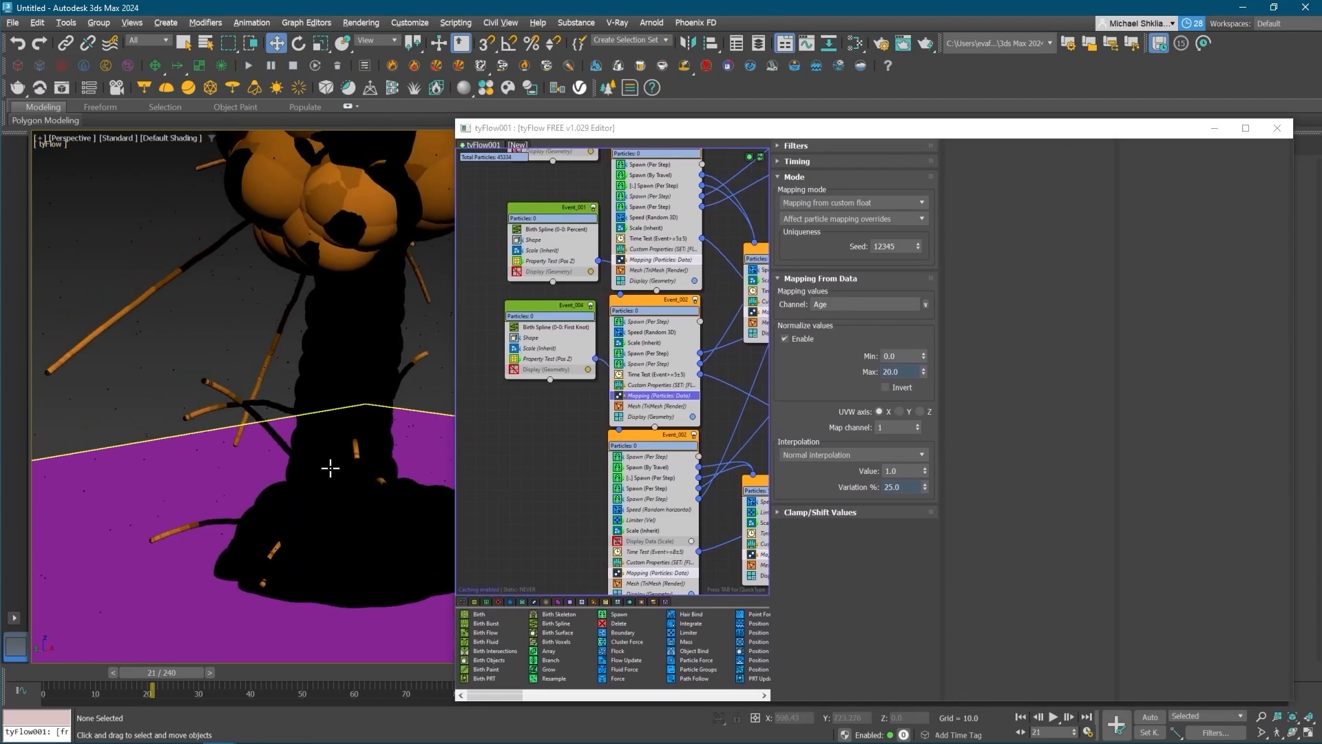
- Open the Slate Material Editor and advance from frame 21 to frame 23 to compare the Gradient Ramp's colours with the particles
{"action": "key", "text": "m"}
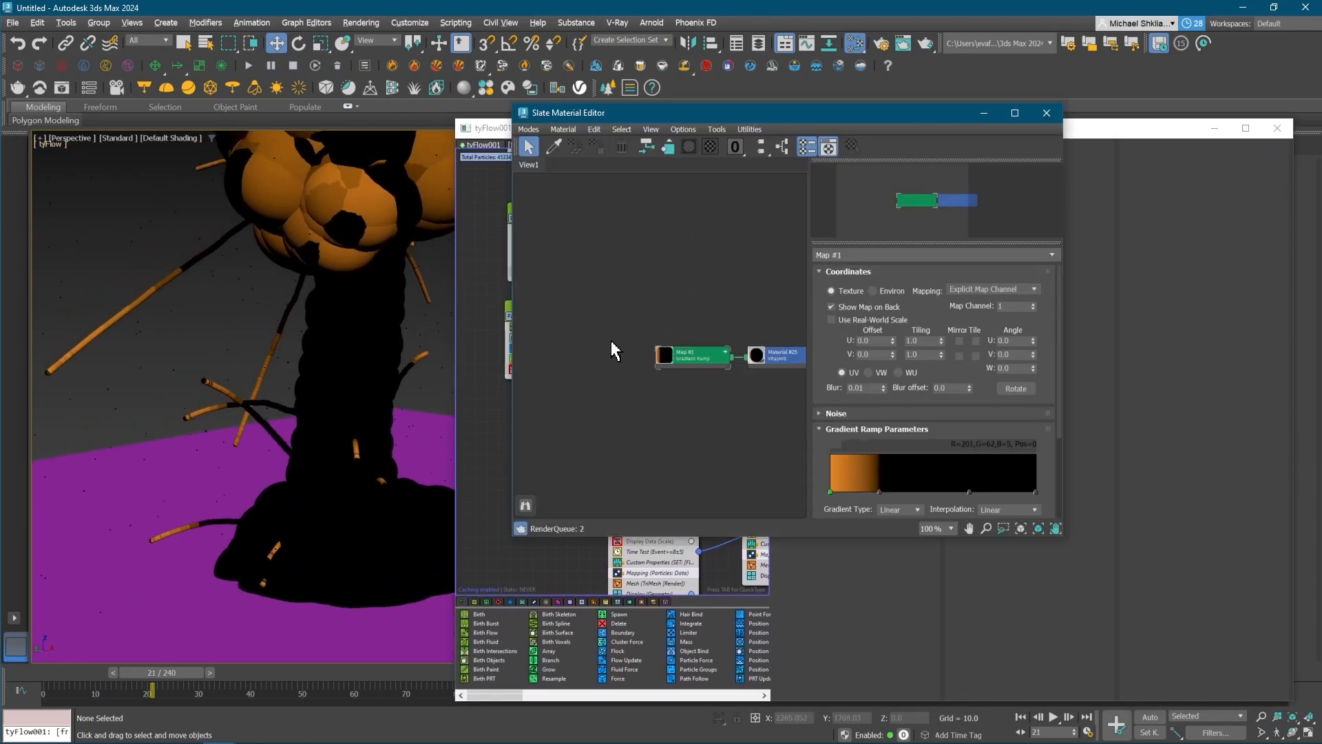
{"action": "middle_click_drag", "start_coordinate": [611, 341], "coordinate": [548, 331]}
{"action": "mouse_move", "coordinate": [329, 354]}
{"action": "middle_mouse_down"}
{"action": "mouse_move", "coordinate": [328, 328]}
{"action": "mouse_move", "coordinate": [326, 349]}
{"action": "middle_mouse_up"}
{"action": "scroll", "coordinate": [349, 470], "scroll_direction": "up", "scroll_amount": 4}
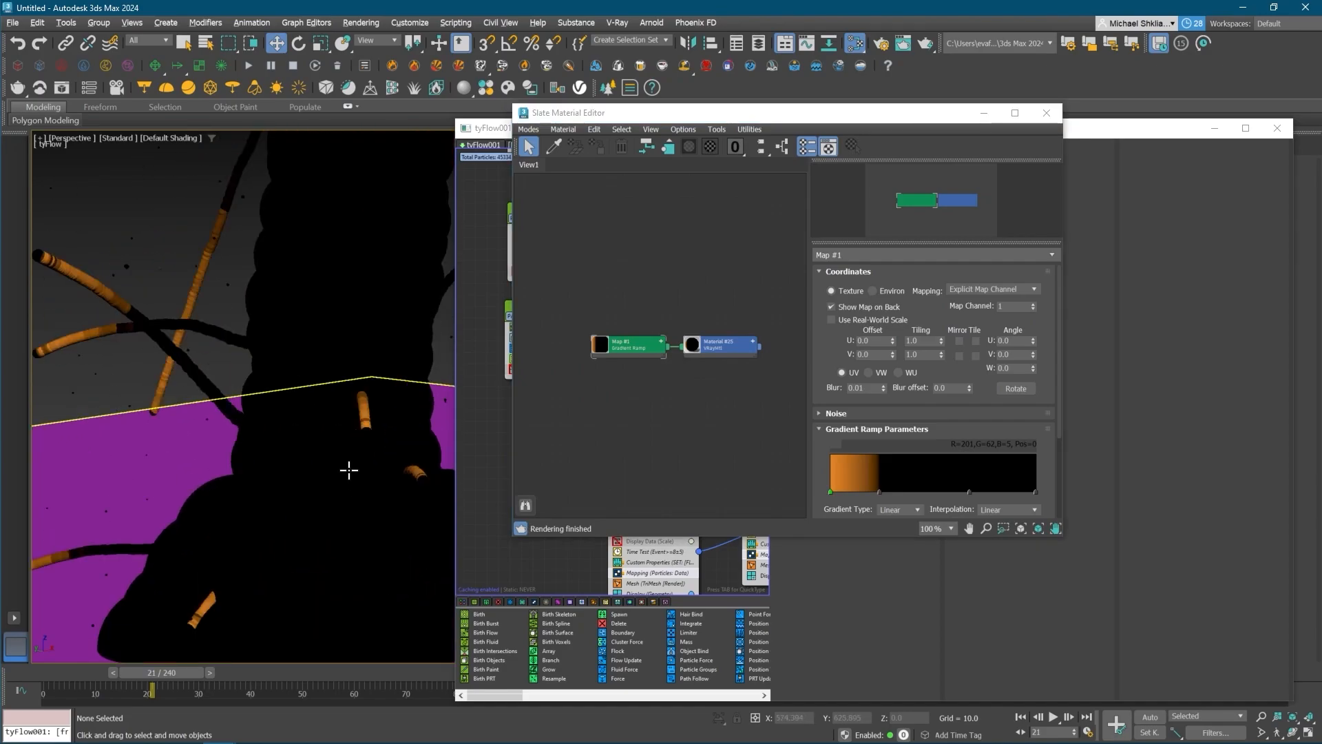
{"action": "middle_click_drag", "start_coordinate": [349, 470], "coordinate": [343, 473]}
{"action": "key", "text": "period"}
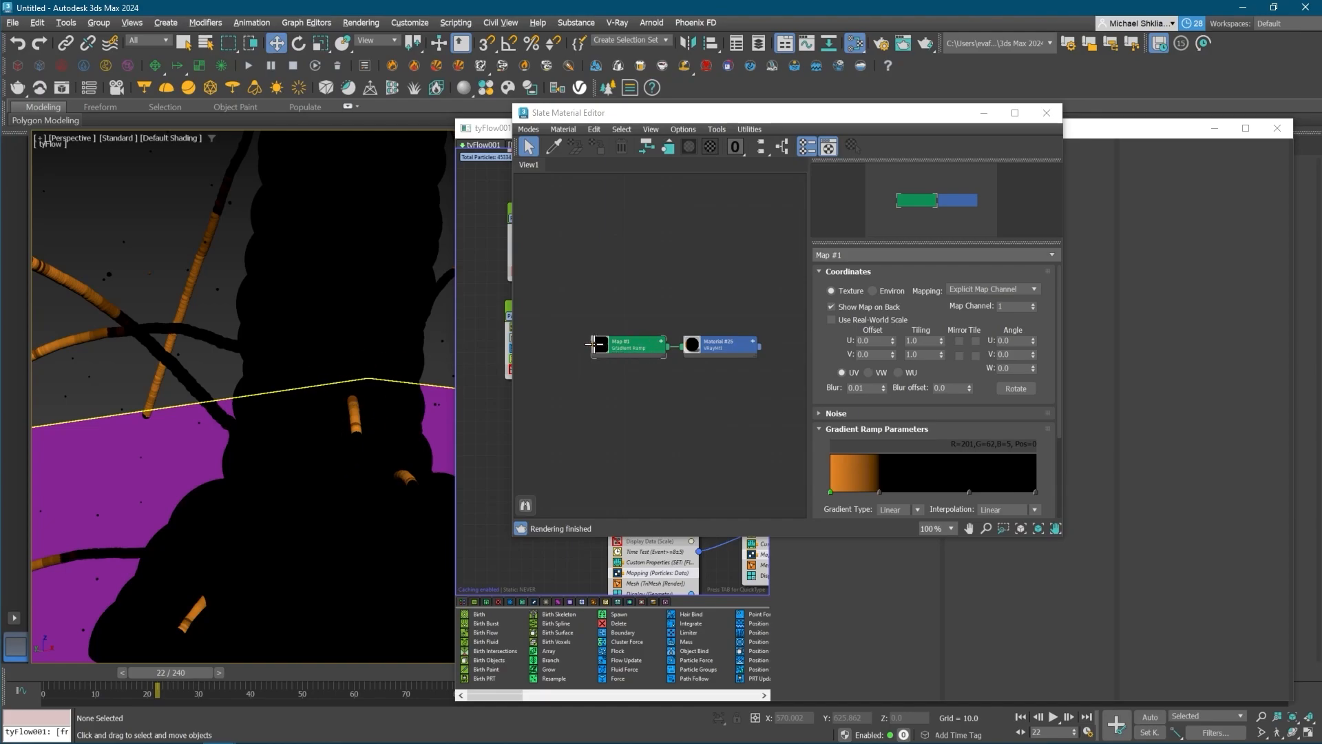
{"action": "key", "text": "period"}
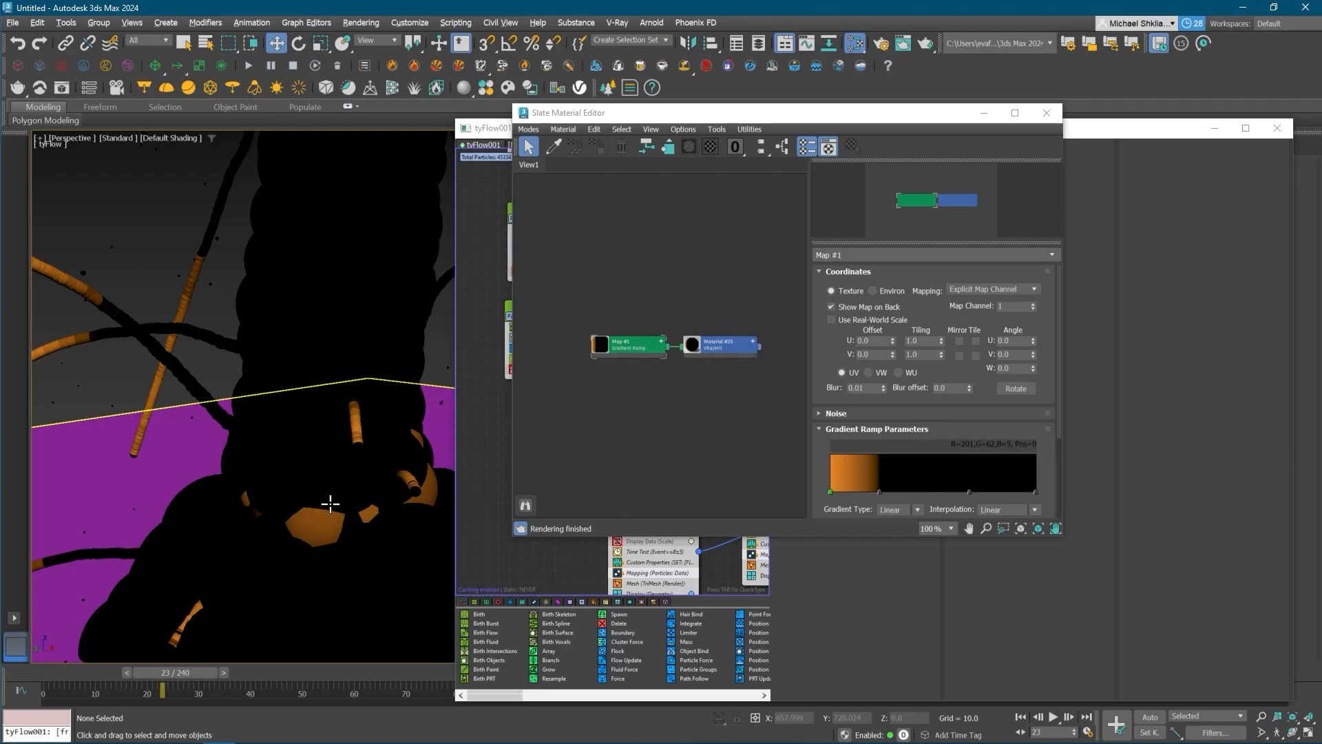
- Return to frame 0 and inspect the Mapping and Mesh operators of the middle explosion event
{"action": "key", "text": "comma"}
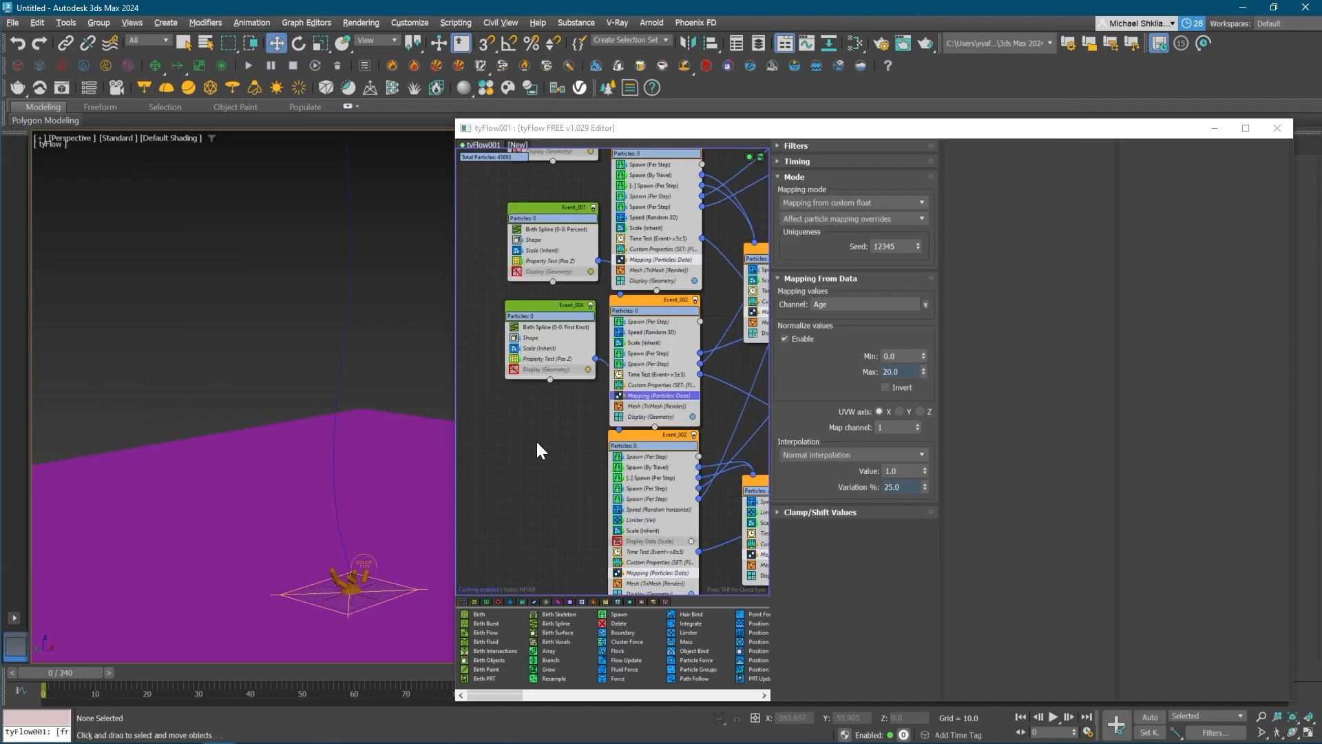
{"action": "middle_click_drag", "start_coordinate": [618, 389], "coordinate": [619, 415]}
{"action": "left_click", "coordinate": [650, 432]}
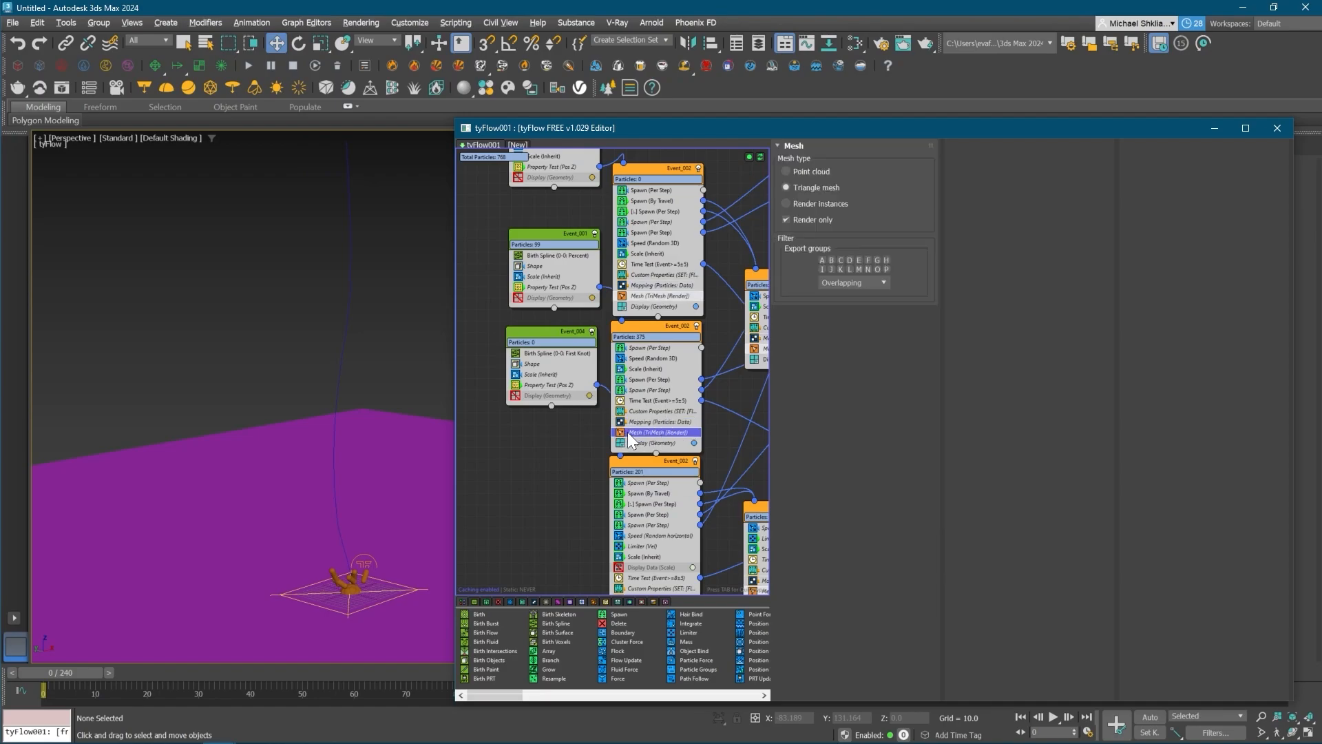
{"action": "right_click", "coordinate": [627, 432]}
{"action": "left_click", "coordinate": [636, 413]}
{"action": "left_click", "coordinate": [653, 424]}
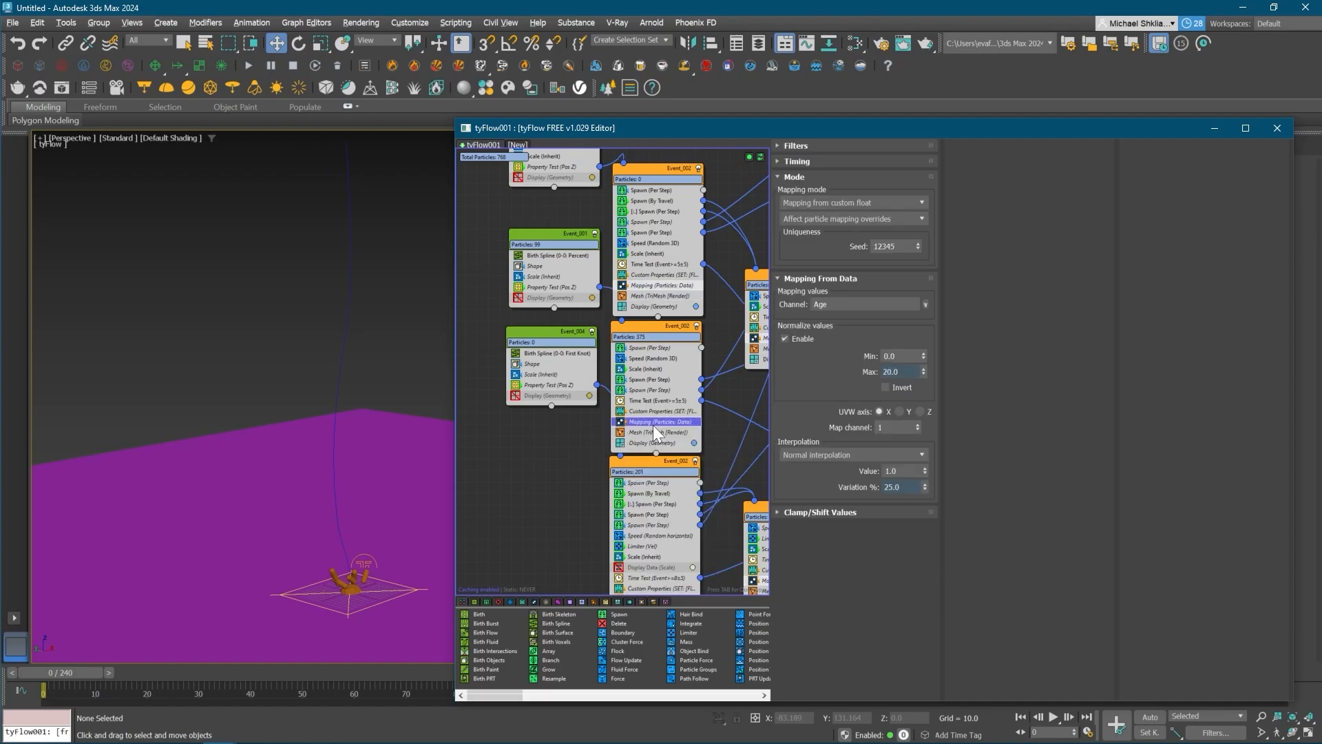
{"action": "left_click", "coordinate": [895, 371]}
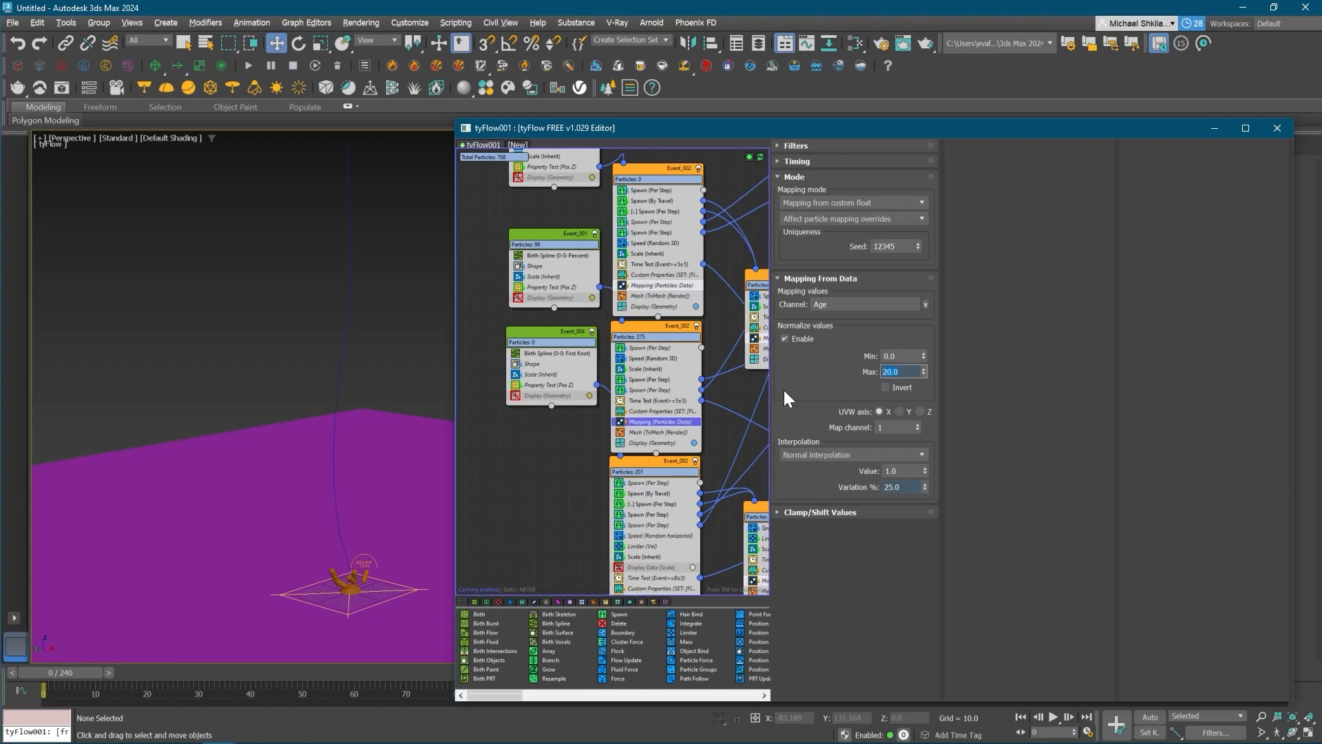
{"action": "left_click", "coordinate": [720, 439]}
{"action": "left_click", "coordinate": [628, 432]}
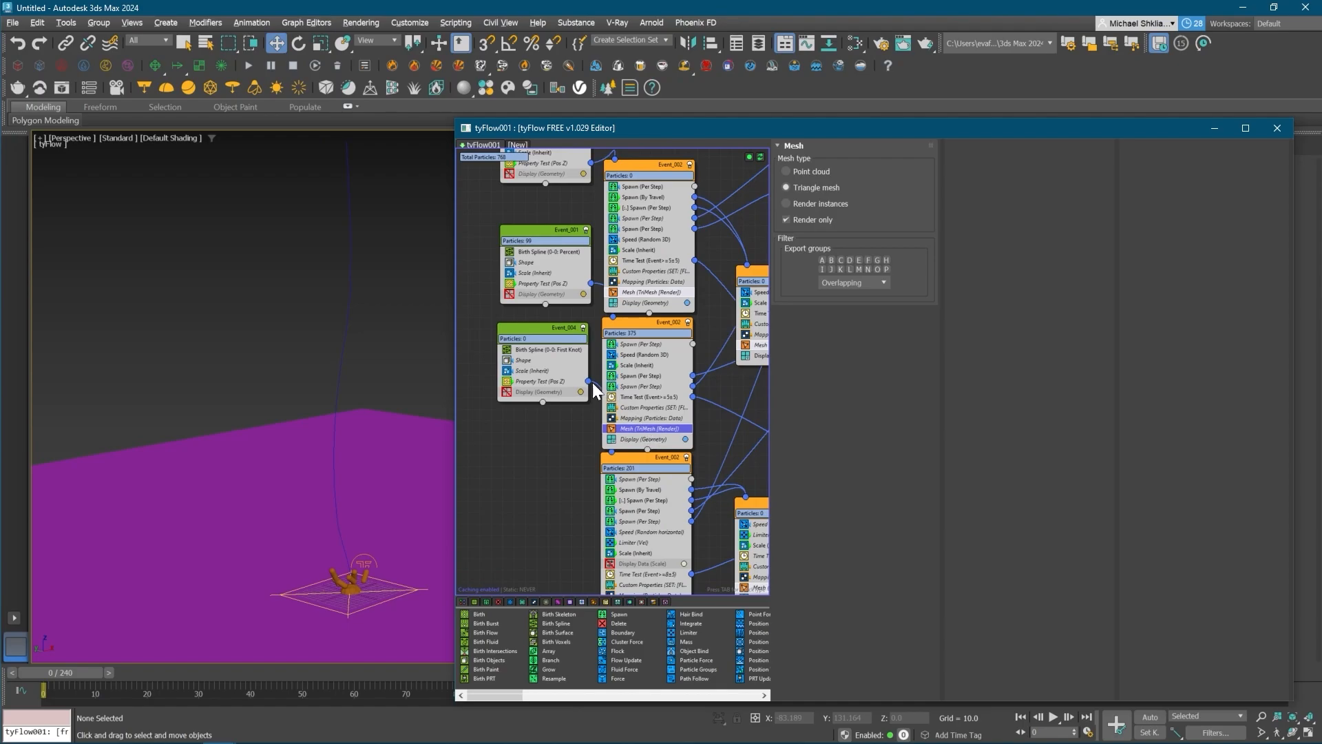
- Change the 3D mesh of Event_004's Shape operator to Geosphere (LowRes)
{"action": "left_click", "coordinate": [548, 360]}
{"action": "left_click", "coordinate": [1012, 188]}
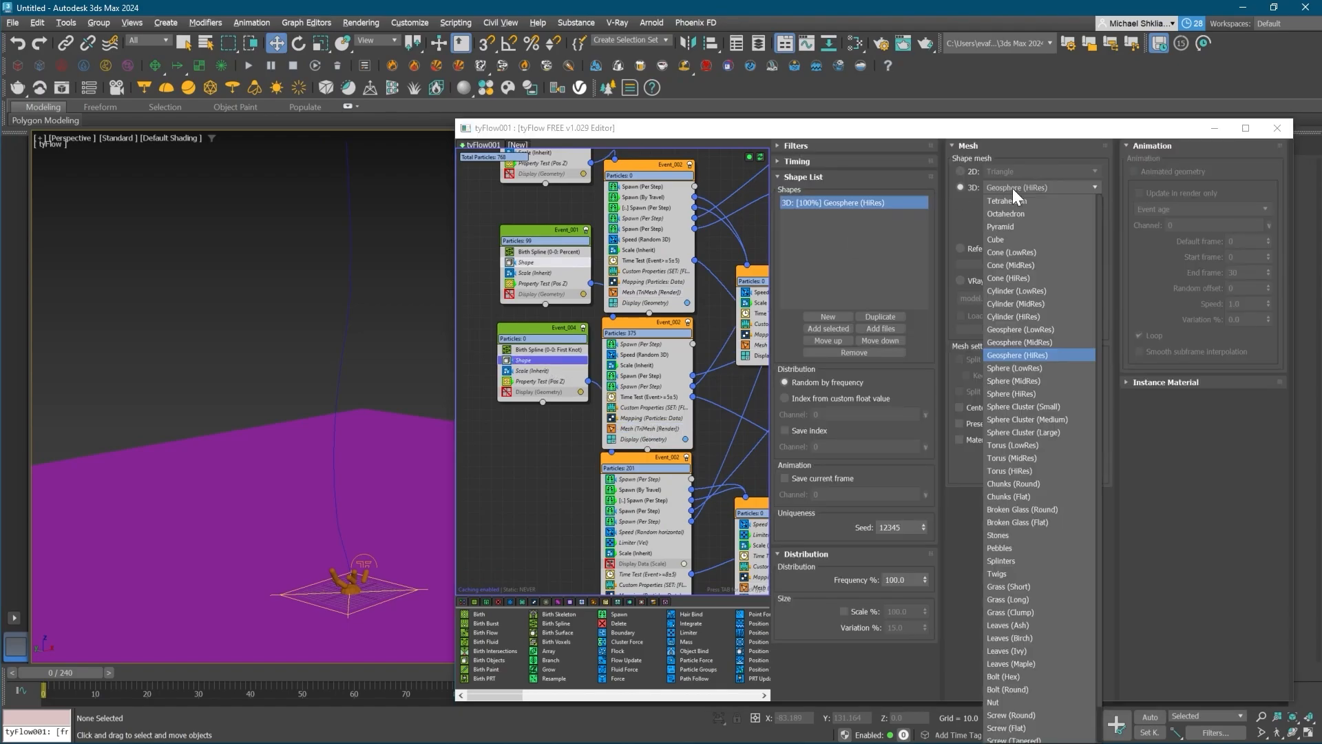
{"action": "left_click", "coordinate": [1035, 328]}
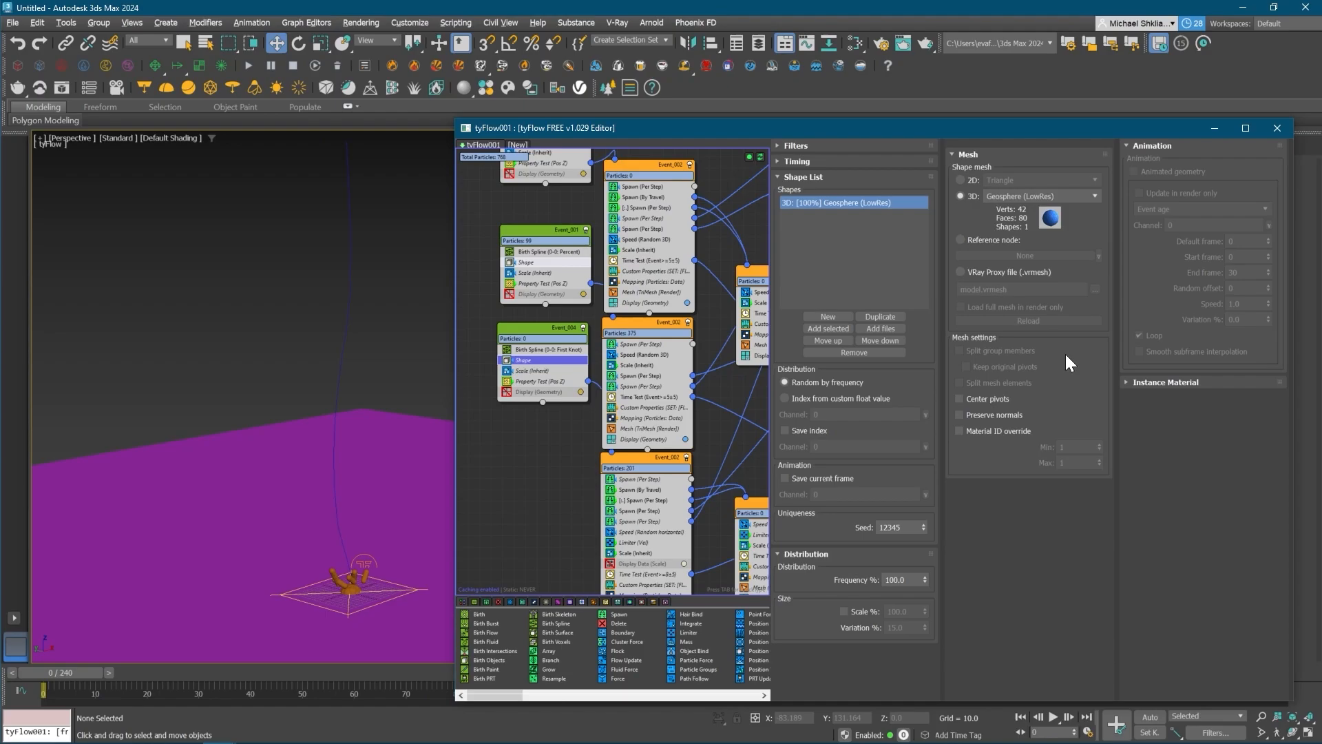
- Close the tyFlow editor and advance to frame 6 to examine the explosion column with its new shape mesh
{"action": "left_click", "coordinate": [1285, 129]}
{"action": "key", "text": "period"}
{"action": "key", "text": "period"}
{"action": "key", "text": "period"}
{"action": "key", "text": "period"}
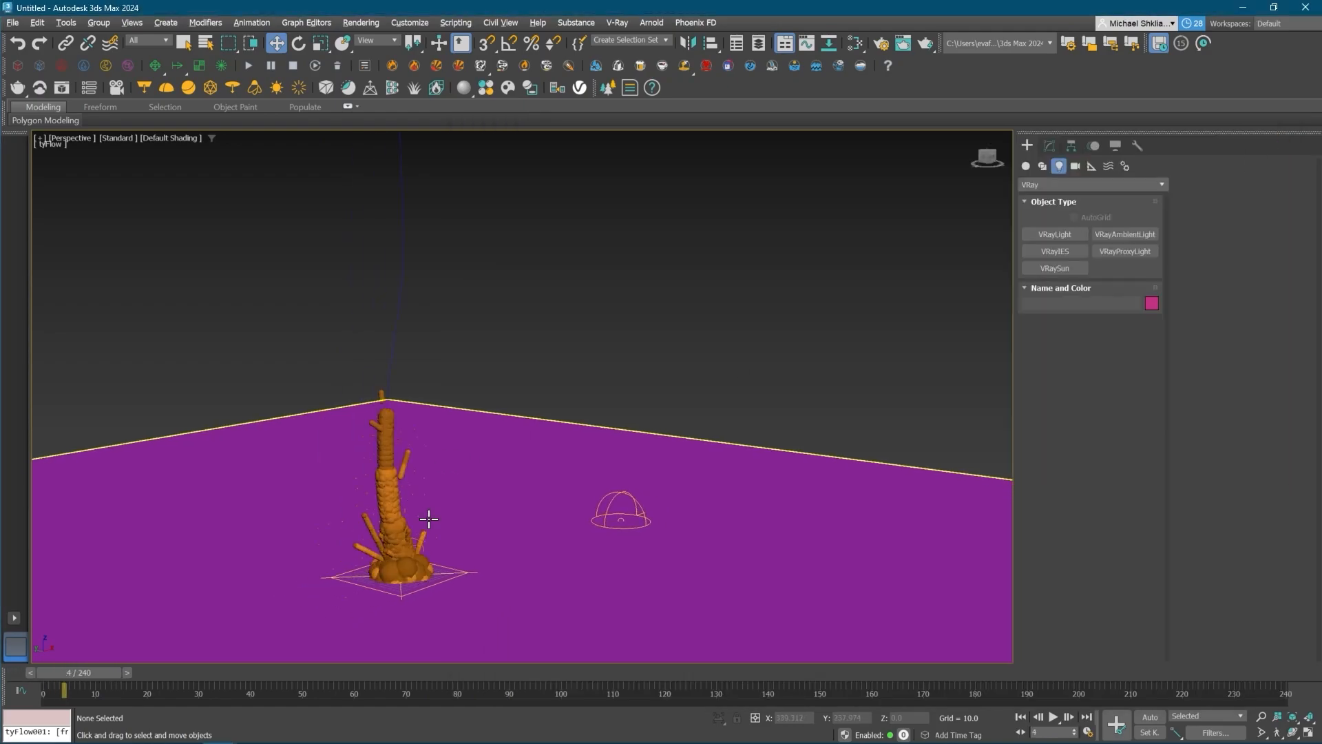
{"action": "middle_click_drag", "start_coordinate": [559, 440], "coordinate": [552, 435]}
- Disconnect the Gradient Ramp from its material in the Slate Material Editor and delete the material, keeping the map
{"action": "key", "text": "m"}
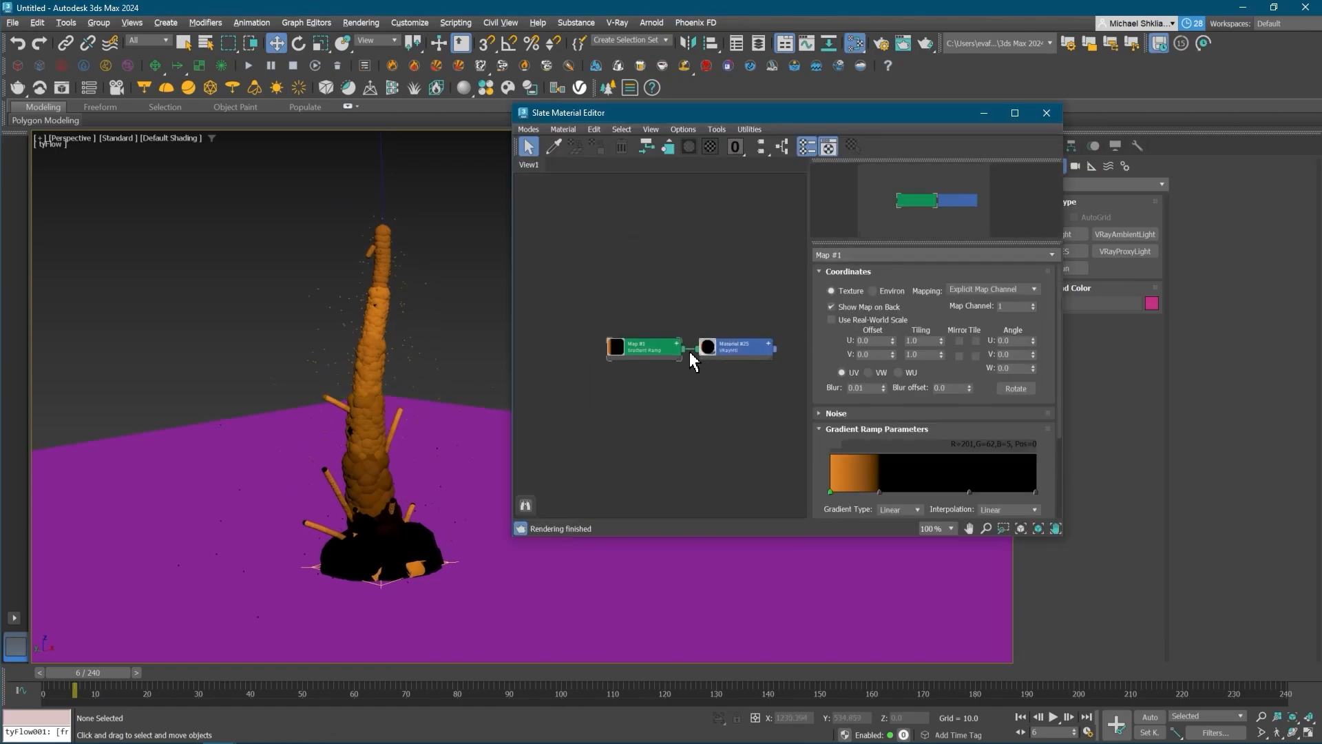
{"action": "left_click", "coordinate": [690, 349]}
{"action": "key", "text": "Delete"}
{"action": "middle_click_drag", "start_coordinate": [686, 370], "coordinate": [678, 375]}
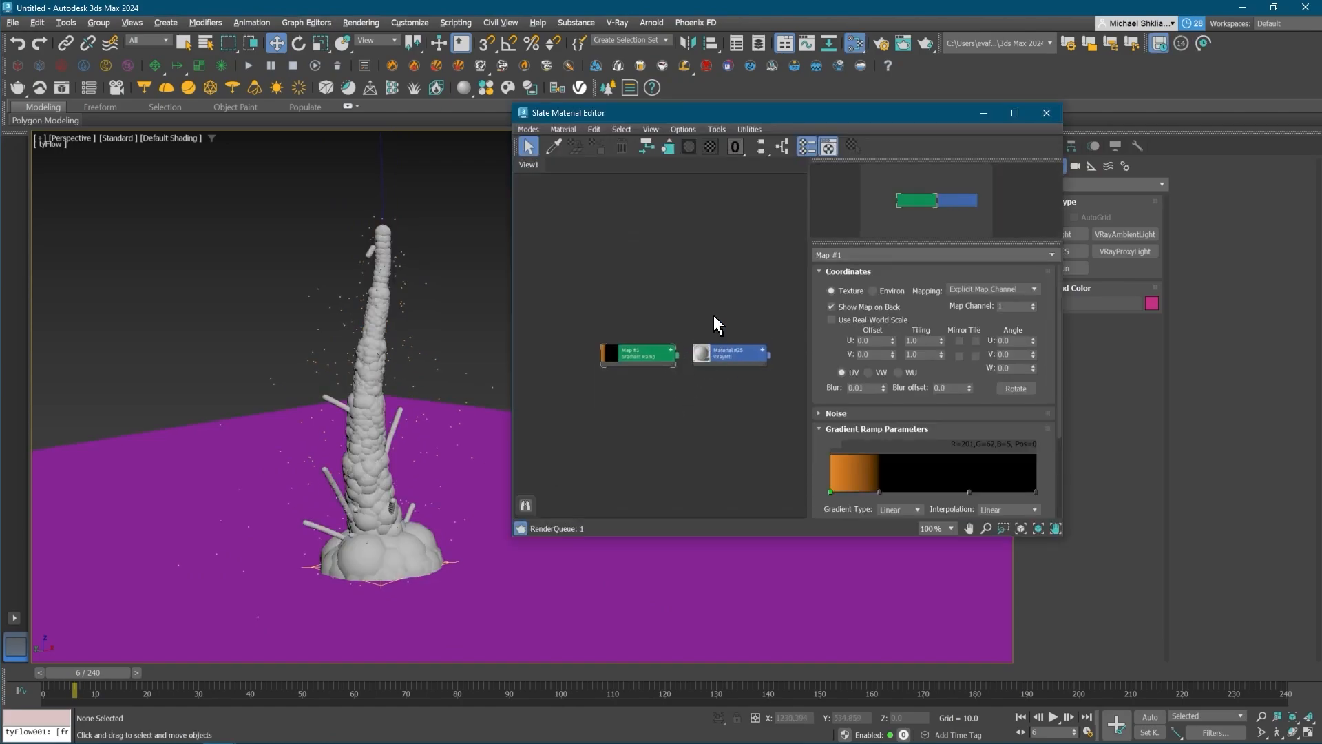
{"action": "left_click_drag", "start_coordinate": [713, 315], "coordinate": [736, 394]}
{"action": "key", "text": "Delete"}
{"action": "middle_click_drag", "start_coordinate": [693, 406], "coordinate": [703, 408]}
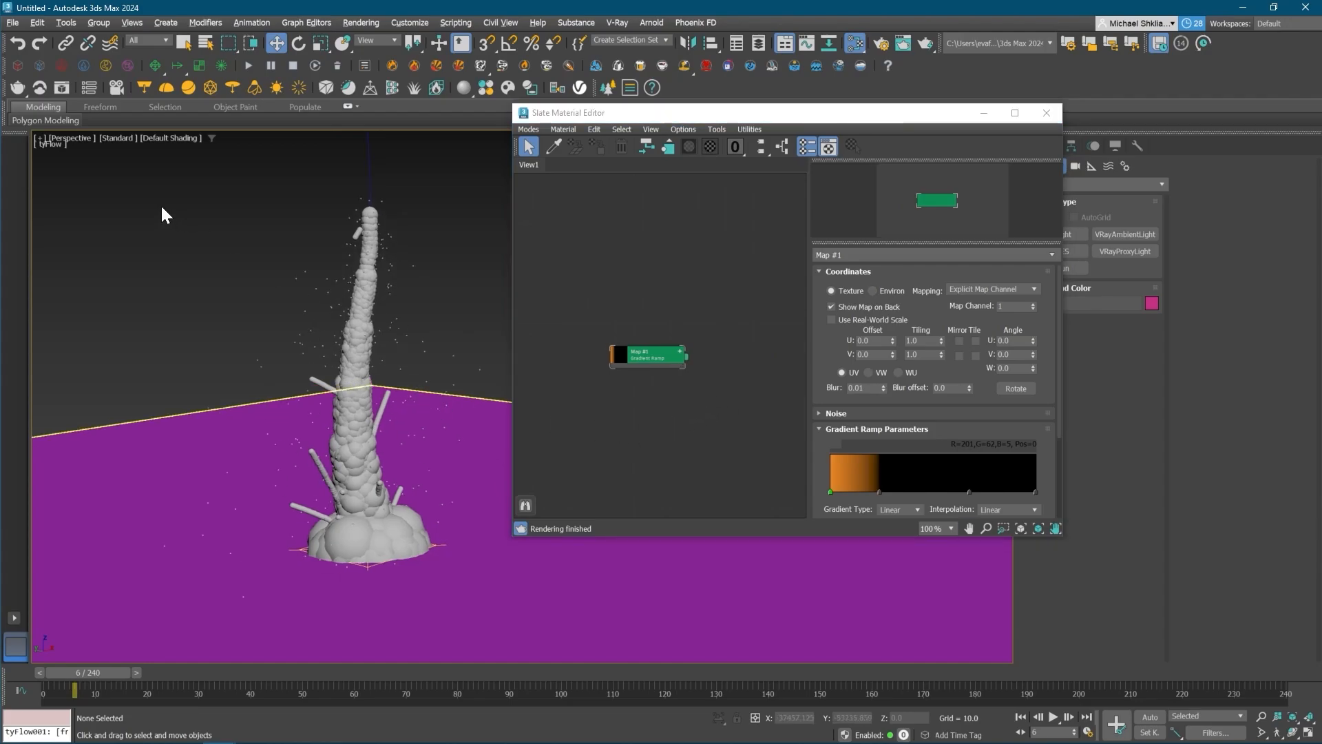
- Remove the material from tyFlow001 with the flow's Remove material utility and close its editor
{"action": "left_click", "coordinate": [48, 143]}
{"action": "mouse_move", "coordinate": [80, 194]}
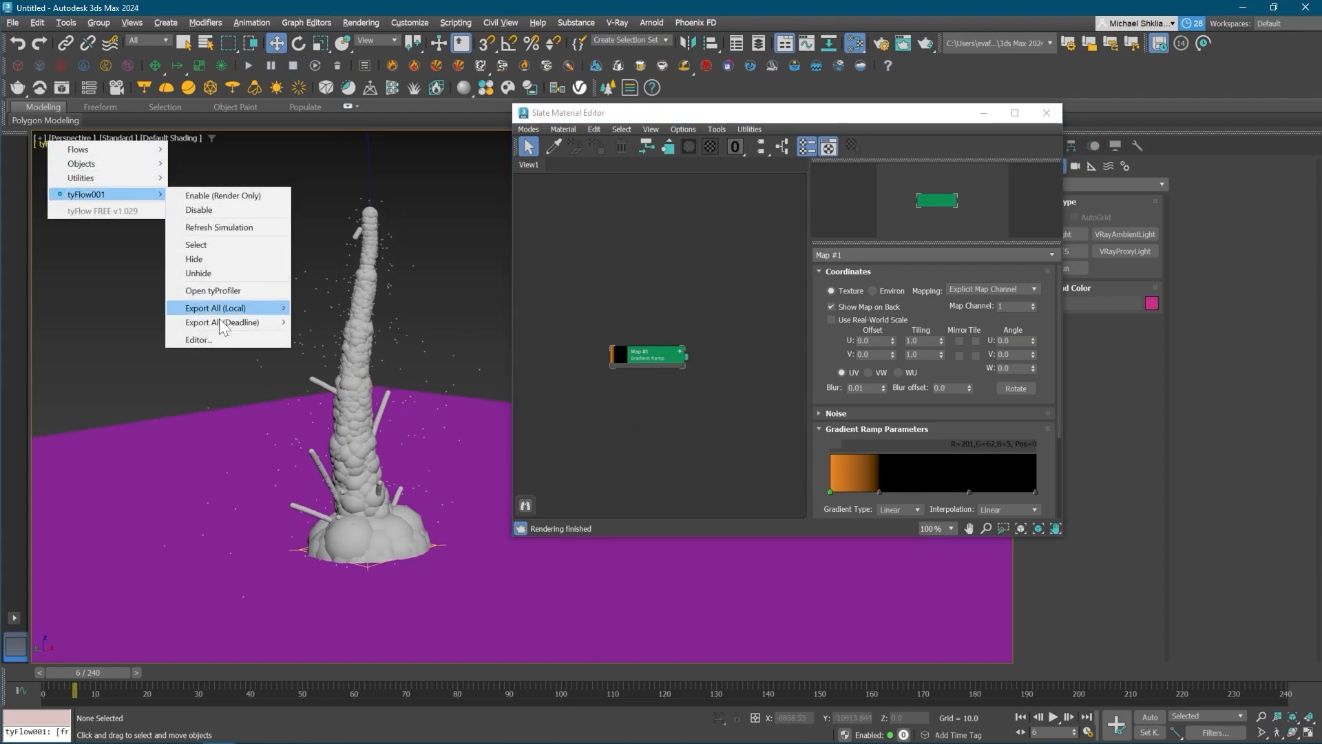
{"action": "left_click", "coordinate": [271, 338]}
{"action": "right_click", "coordinate": [470, 445]}
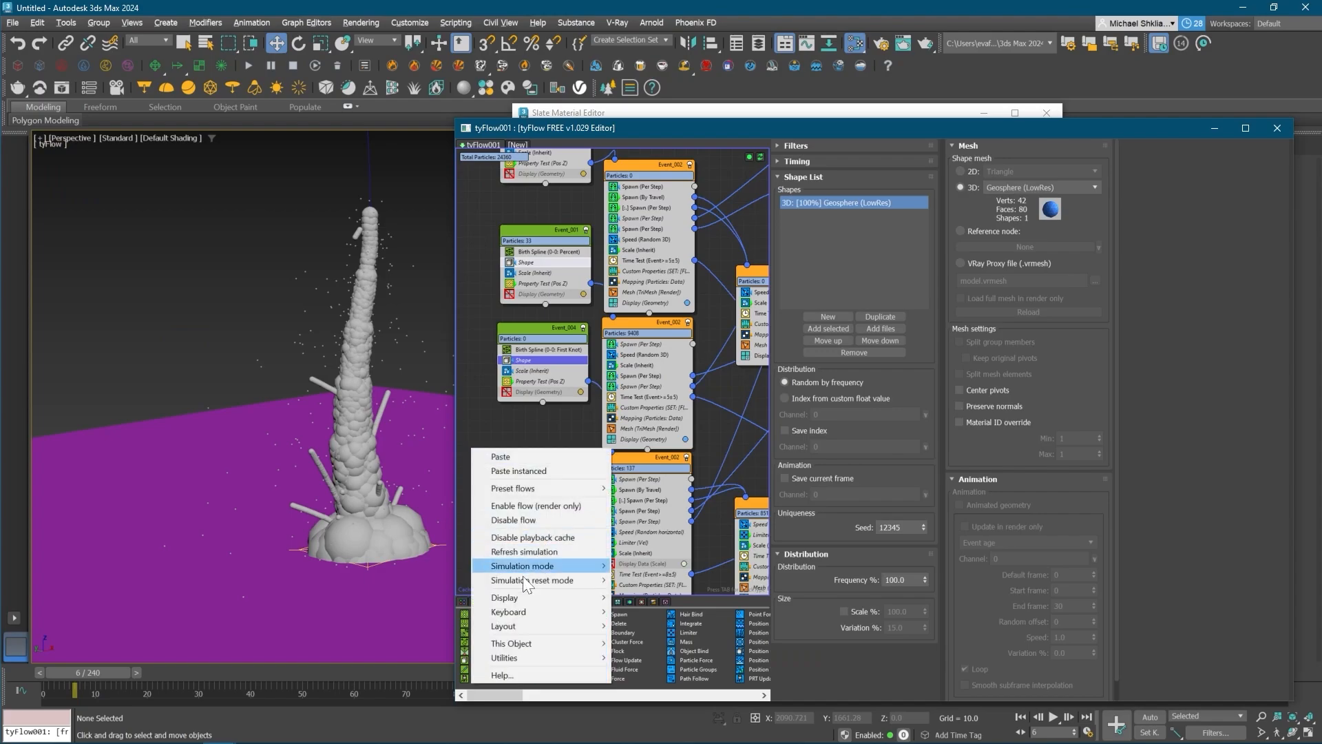
{"action": "mouse_move", "coordinate": [530, 654]}
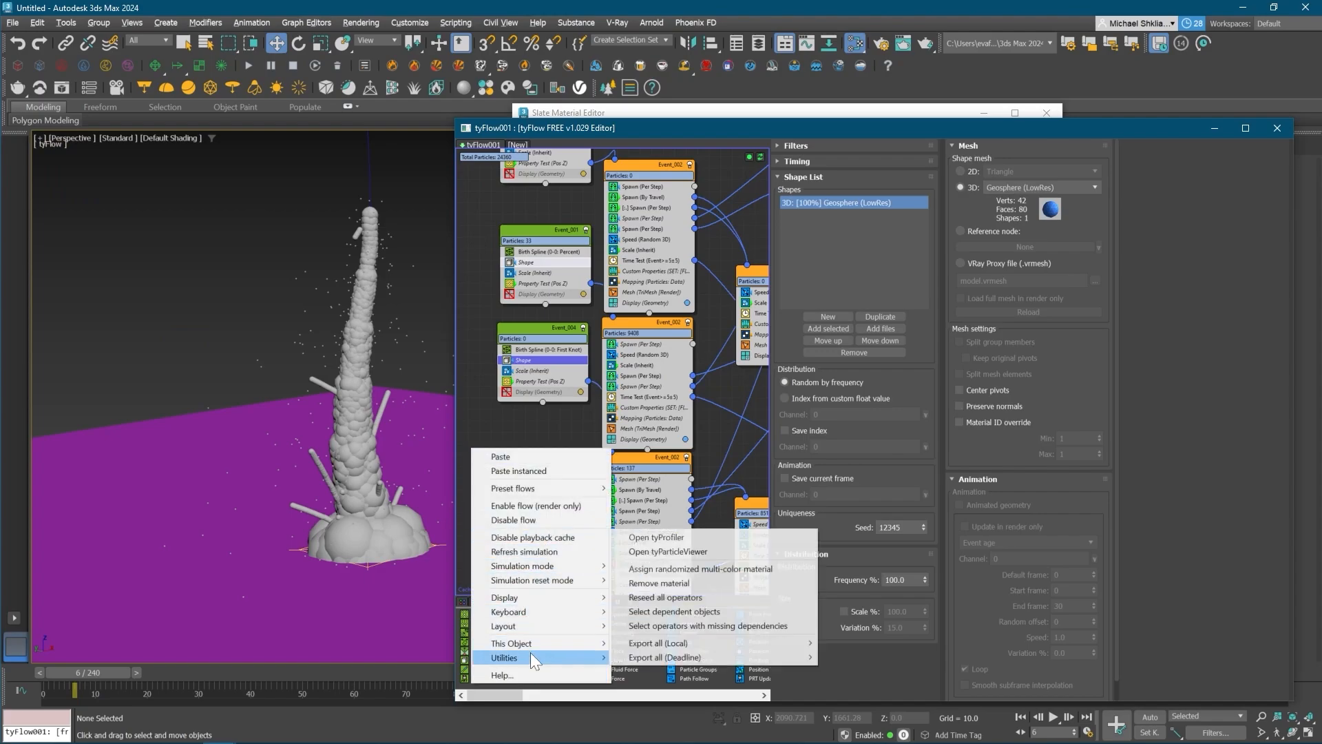
{"action": "left_click", "coordinate": [693, 584]}
{"action": "middle_click_drag", "start_coordinate": [563, 492], "coordinate": [562, 479]}
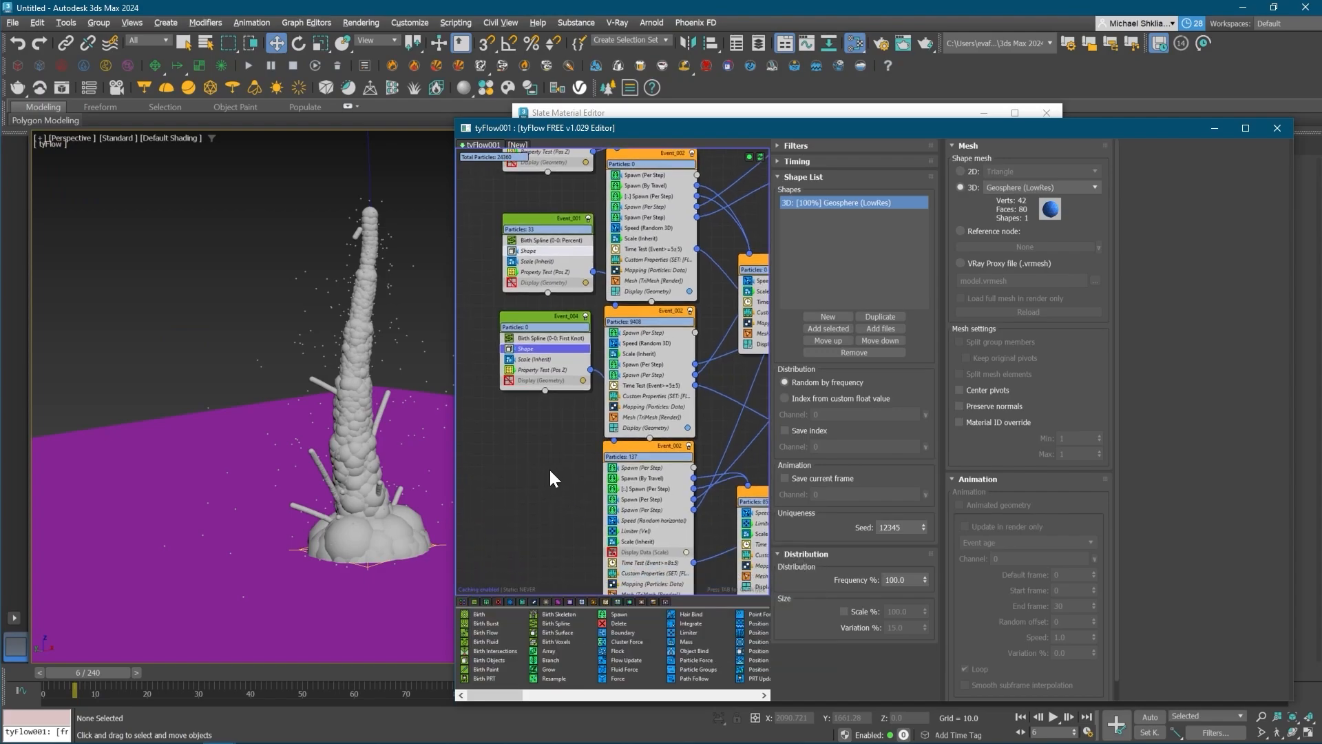
{"action": "right_click", "coordinate": [541, 449]}
{"action": "mouse_move", "coordinate": [585, 655]}
{"action": "left_click", "coordinate": [907, 400]}
{"action": "left_click", "coordinate": [1277, 128]}
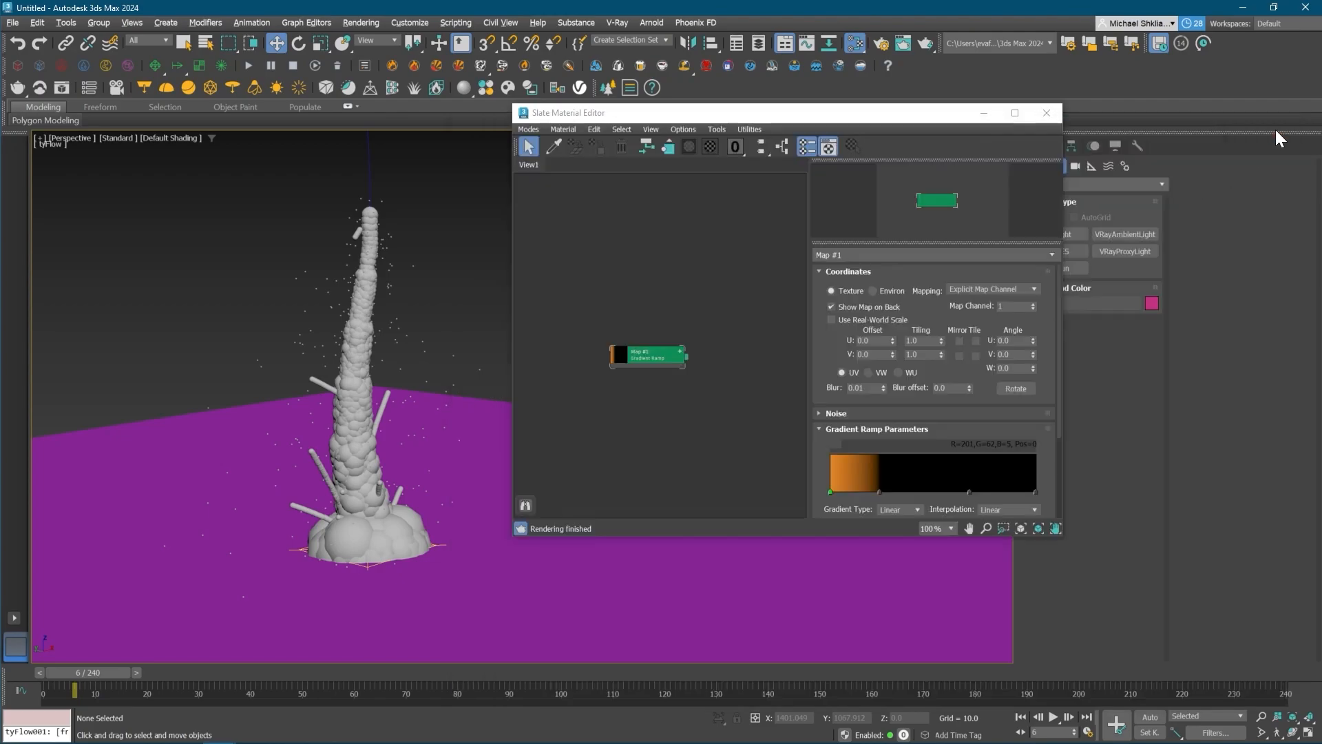
- Create a VRayToonMtl in the Slate Material Editor and place the Gradient Ramp beside it
{"action": "middle_click_drag", "start_coordinate": [663, 395], "coordinate": [617, 352]}
{"action": "right_click", "coordinate": [617, 355]}
{"action": "mouse_move", "coordinate": [651, 364]}
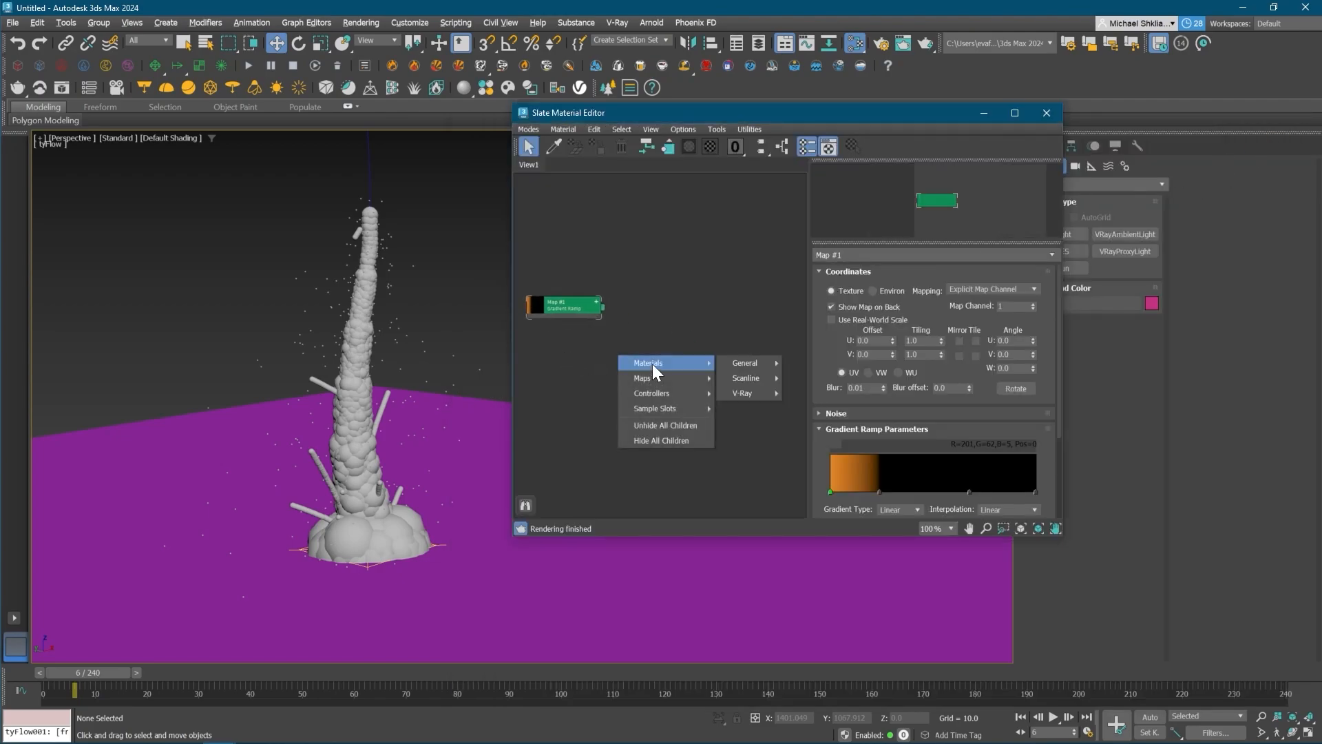
{"action": "mouse_move", "coordinate": [764, 397]}
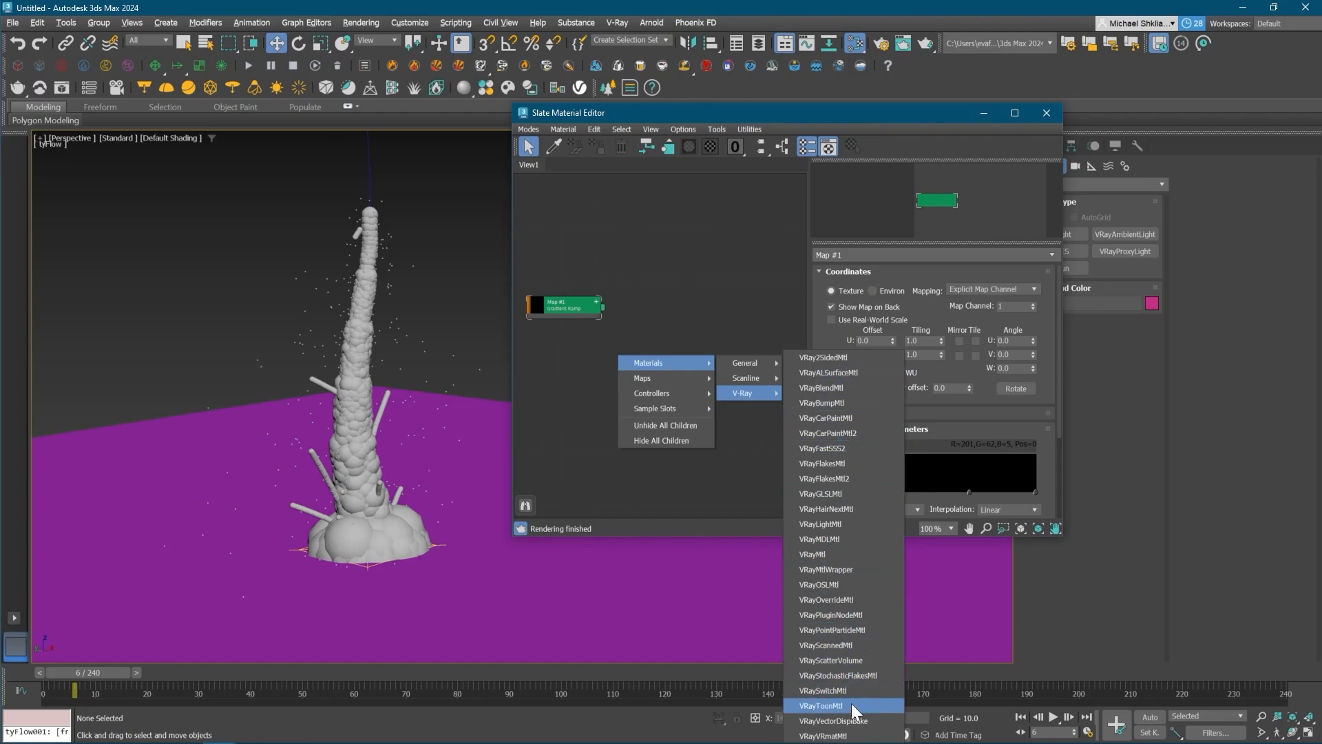
{"action": "left_click", "coordinate": [672, 362]}
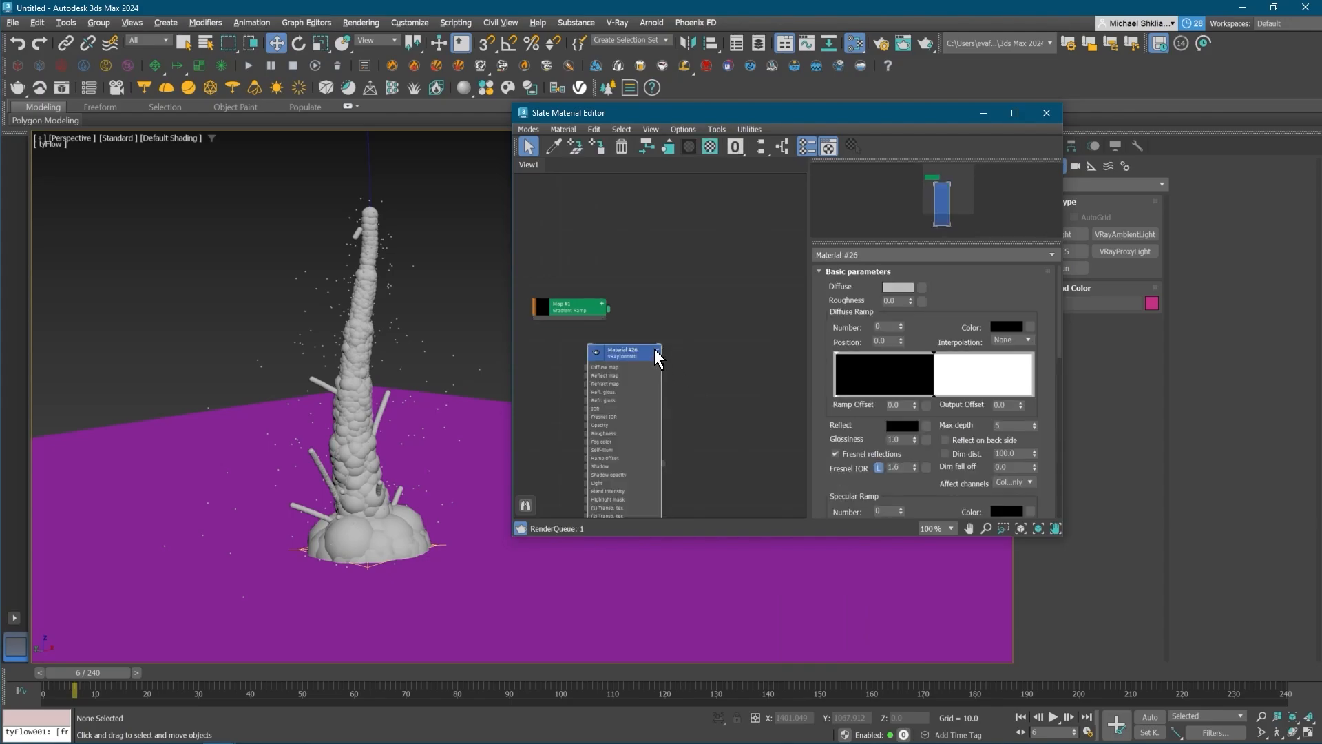
{"action": "left_click_drag", "start_coordinate": [624, 363], "coordinate": [715, 253]}
{"action": "left_click_drag", "start_coordinate": [584, 320], "coordinate": [594, 265]}
- Darken the toon material's Diffuse colour to a near-black with a display value of 18
{"action": "left_click", "coordinate": [895, 292]}
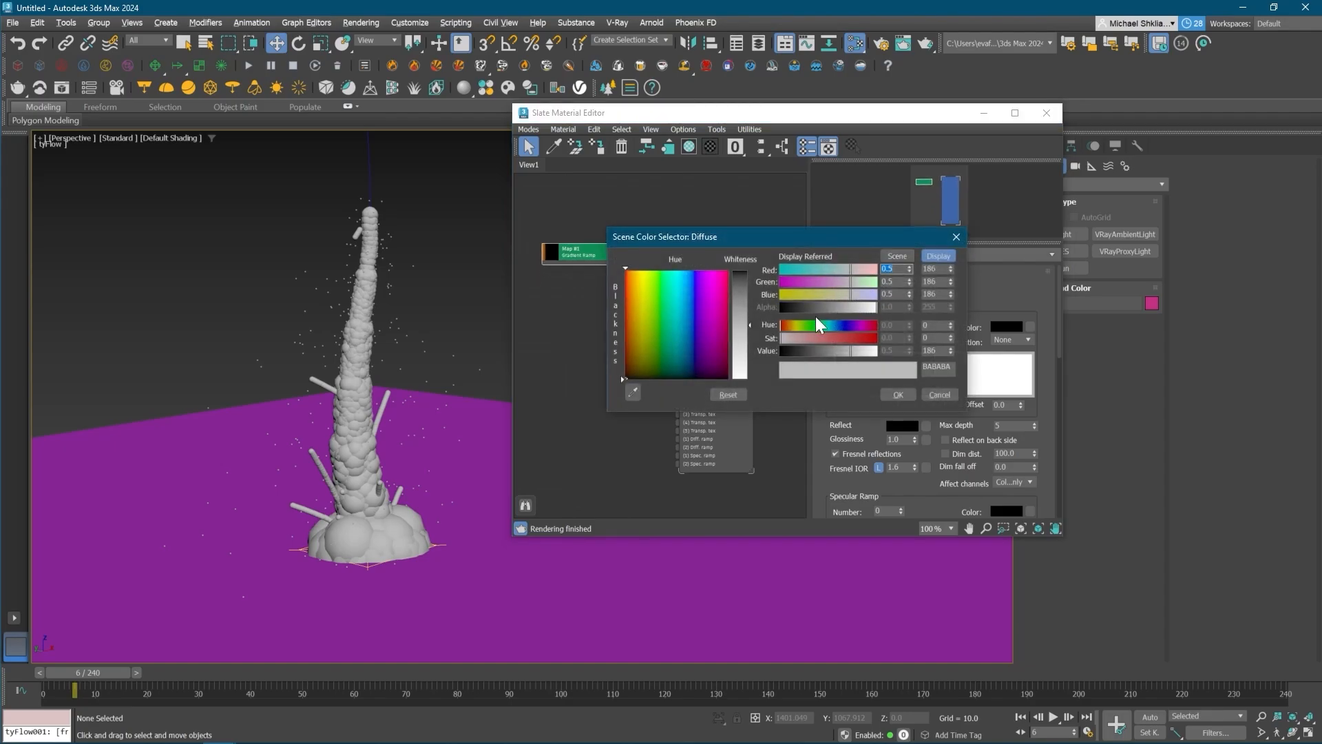
{"action": "left_click_drag", "start_coordinate": [793, 352], "coordinate": [787, 354]}
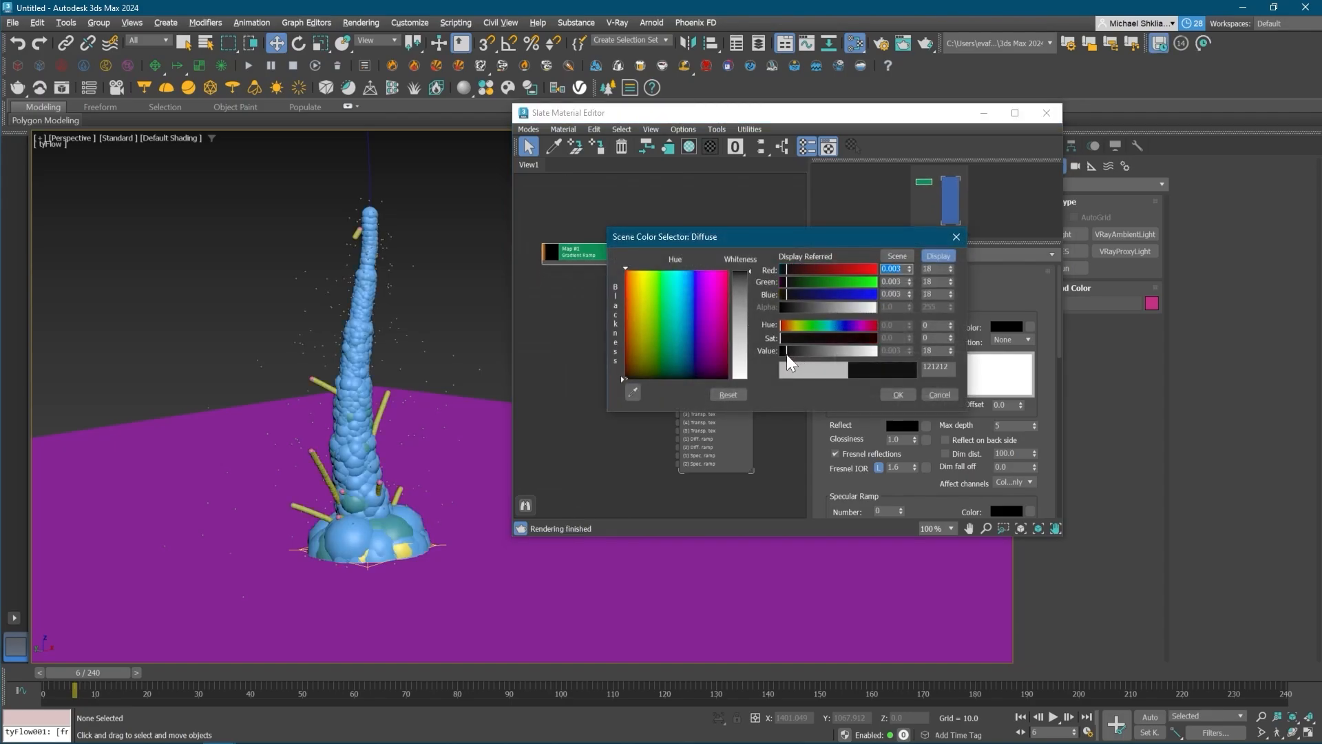
{"action": "left_click", "coordinate": [894, 390]}
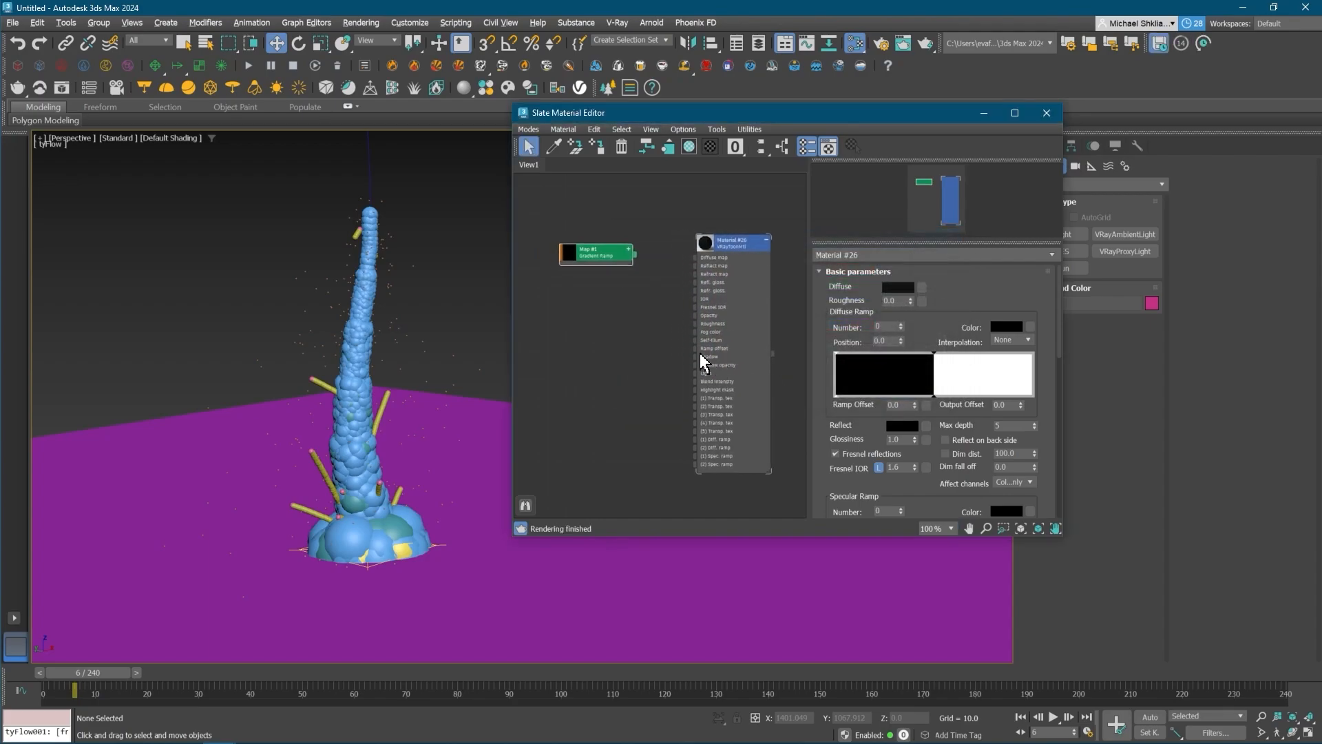
- Connect the Gradient Ramp to the toon material's Self-illumination map and set the self-illumination multiplier to 20
{"action": "scroll", "coordinate": [710, 311], "scroll_direction": "up", "scroll_amount": 2}
{"action": "left_click_drag", "start_coordinate": [603, 212], "coordinate": [598, 334]}
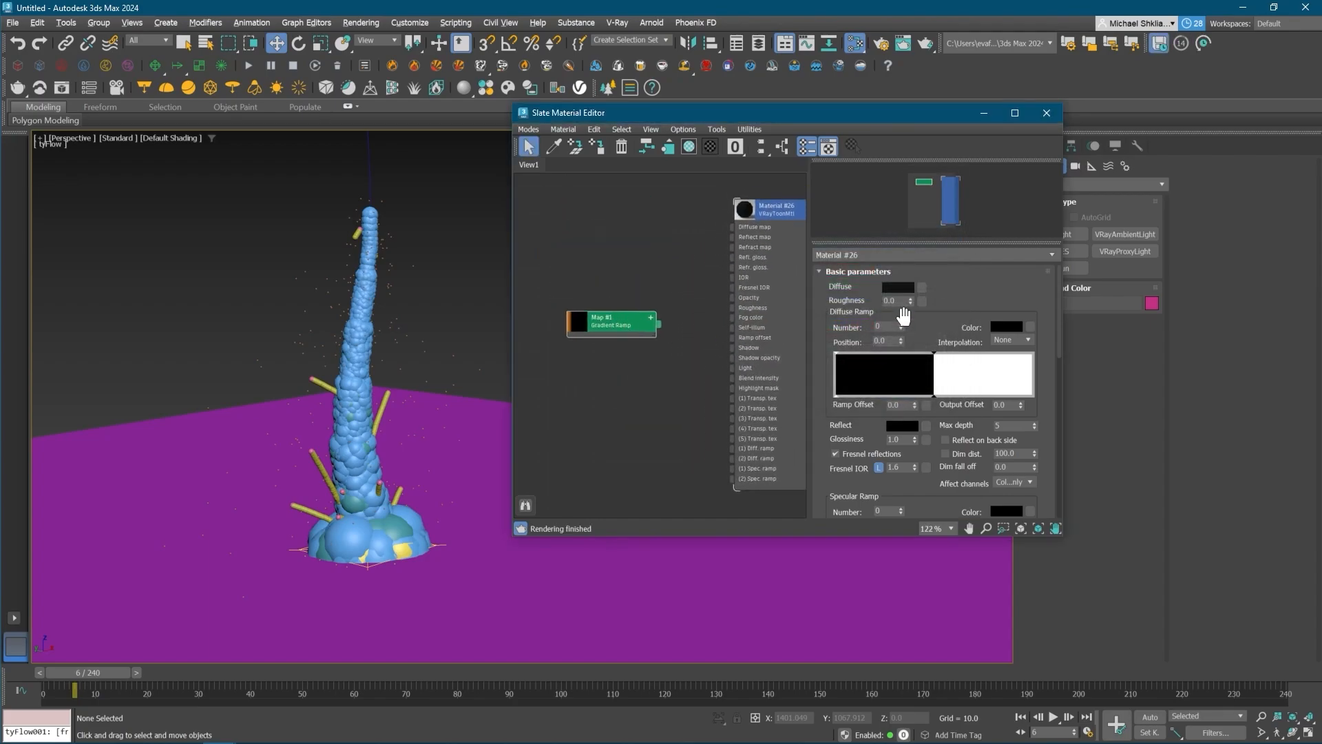
{"action": "scroll", "coordinate": [846, 476], "scroll_direction": "down", "scroll_amount": 3}
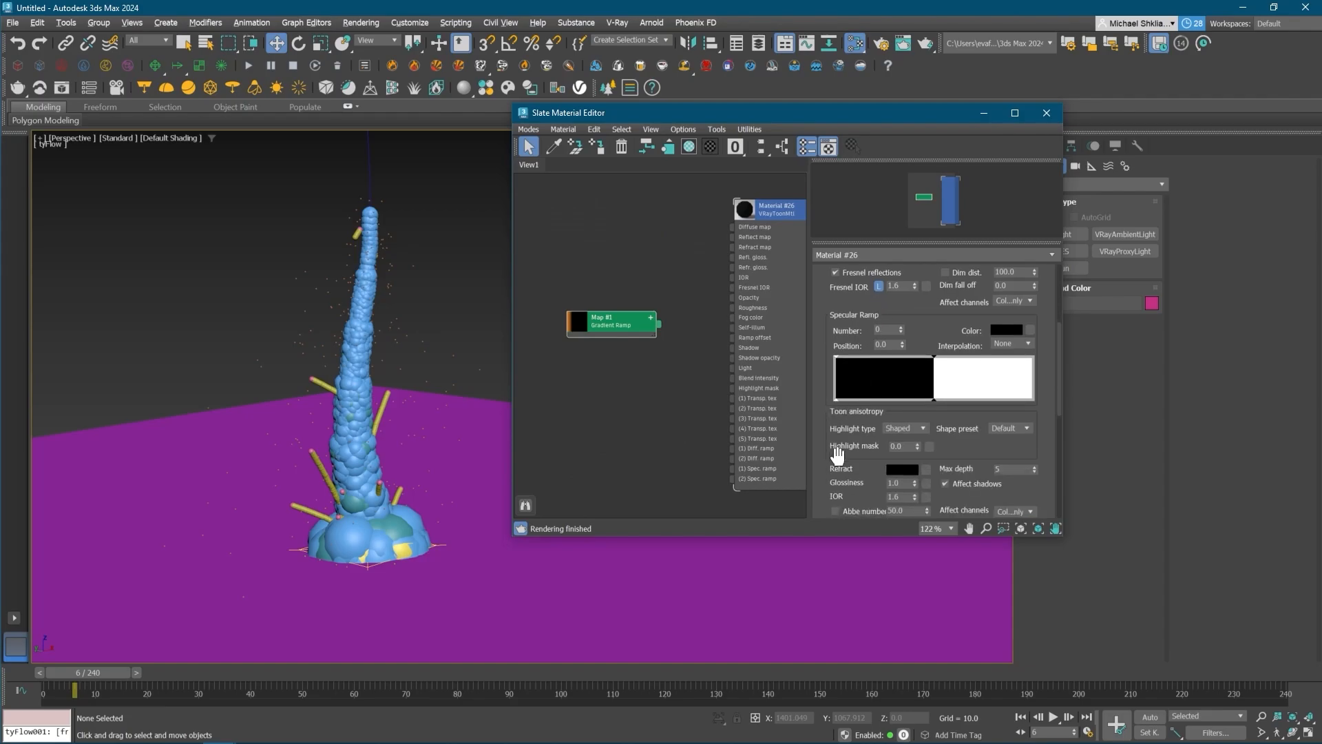
{"action": "scroll", "coordinate": [839, 441], "scroll_direction": "up", "scroll_amount": 1}
{"action": "scroll", "coordinate": [844, 406], "scroll_direction": "down", "scroll_amount": 4}
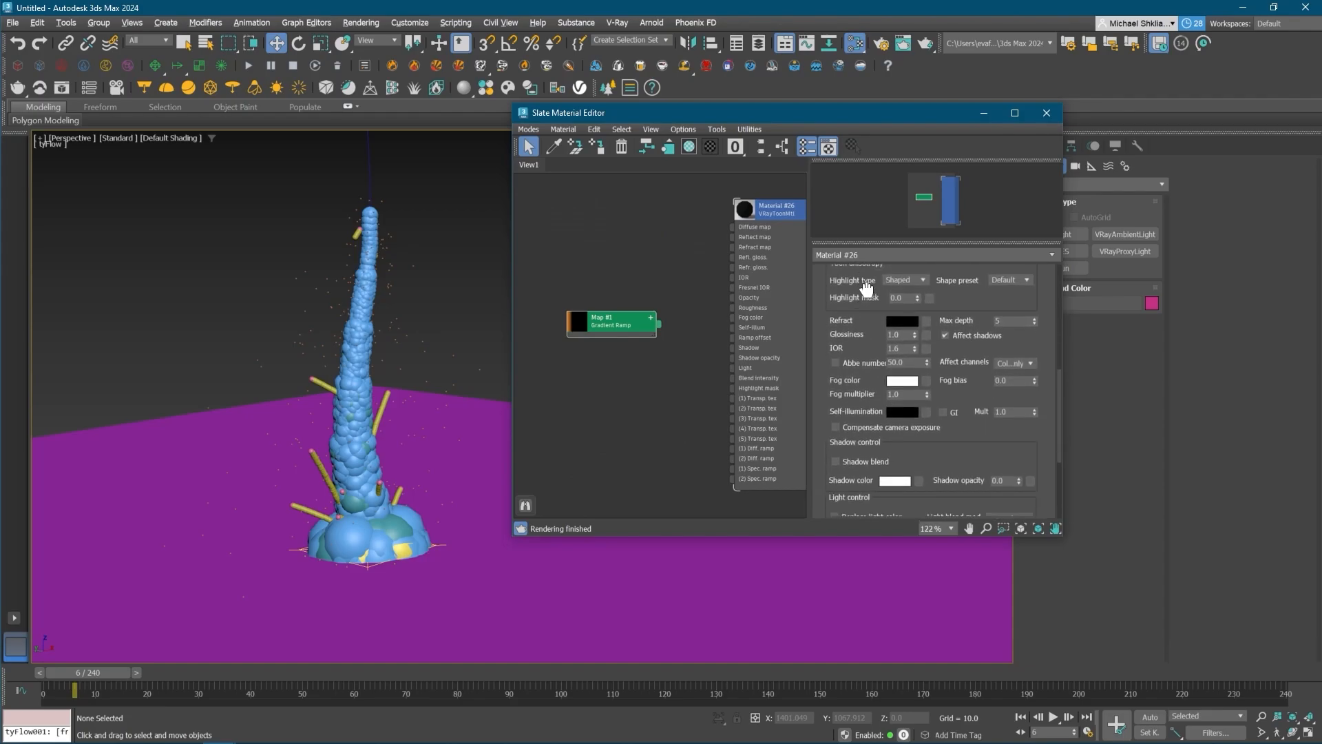
{"action": "scroll", "coordinate": [868, 310], "scroll_direction": "down", "scroll_amount": 3}
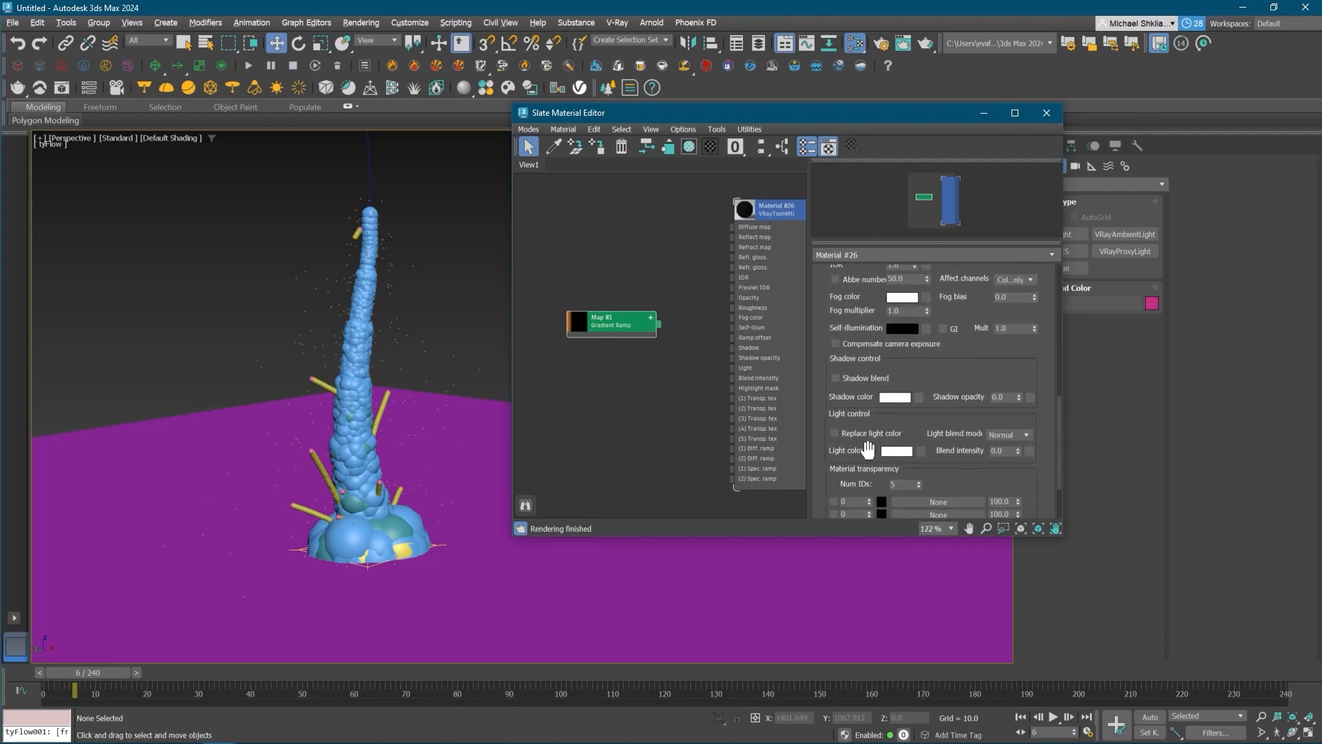
{"action": "scroll", "coordinate": [867, 449], "scroll_direction": "down", "scroll_amount": 1}
{"action": "scroll", "coordinate": [861, 453], "scroll_direction": "up", "scroll_amount": 3}
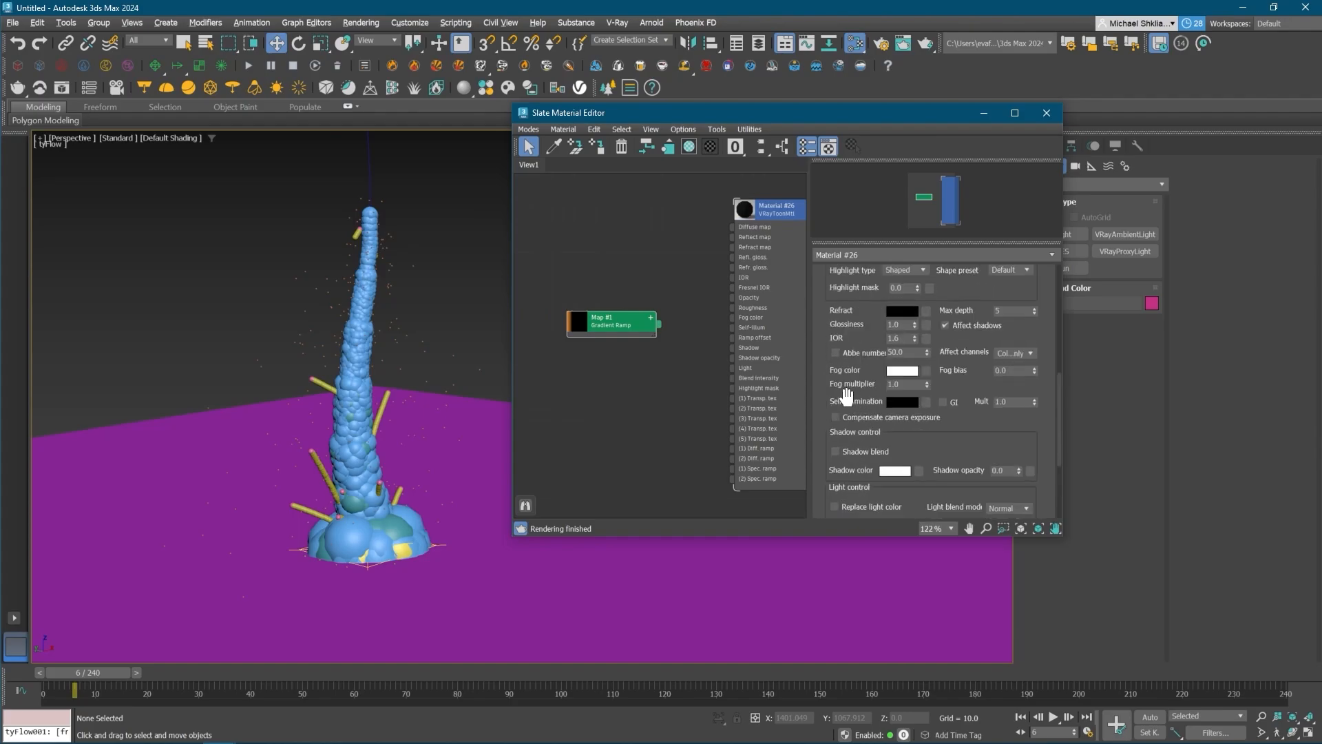
{"action": "left_click_drag", "start_coordinate": [659, 324], "coordinate": [732, 327]}
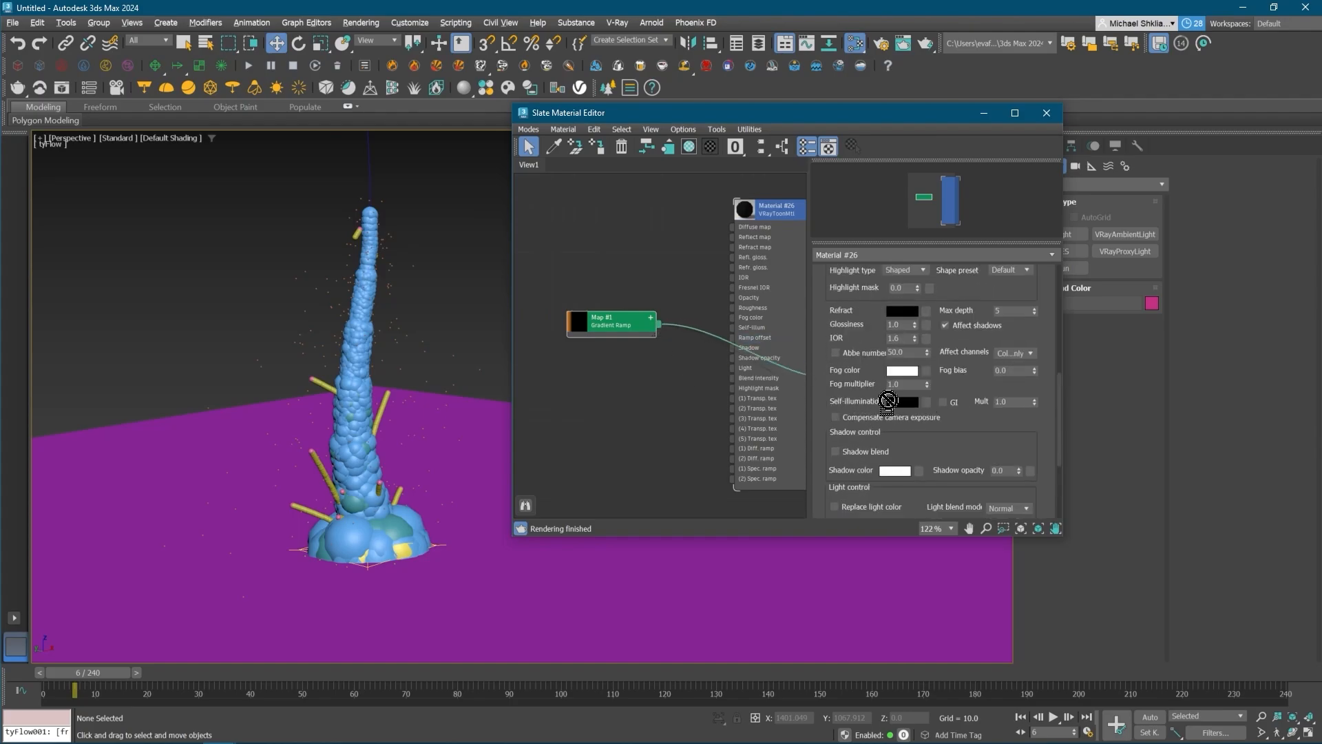
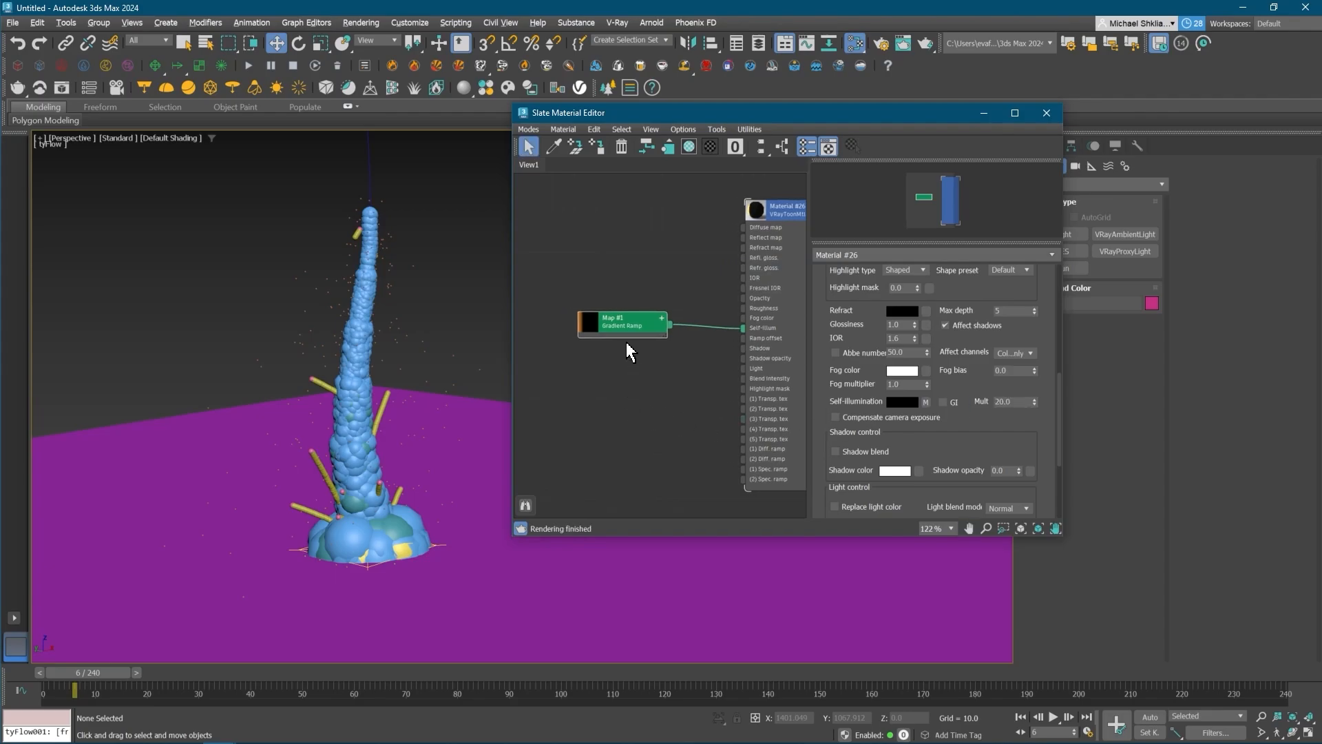
{"action": "left_click_drag", "start_coordinate": [627, 324], "coordinate": [661, 334]}
- Open the V-Ray Frame Buffer for an interactive render and assign the VRayToonMtl to the tyFlow particles
{"action": "scroll", "coordinate": [407, 456], "scroll_direction": "up", "scroll_amount": 5}
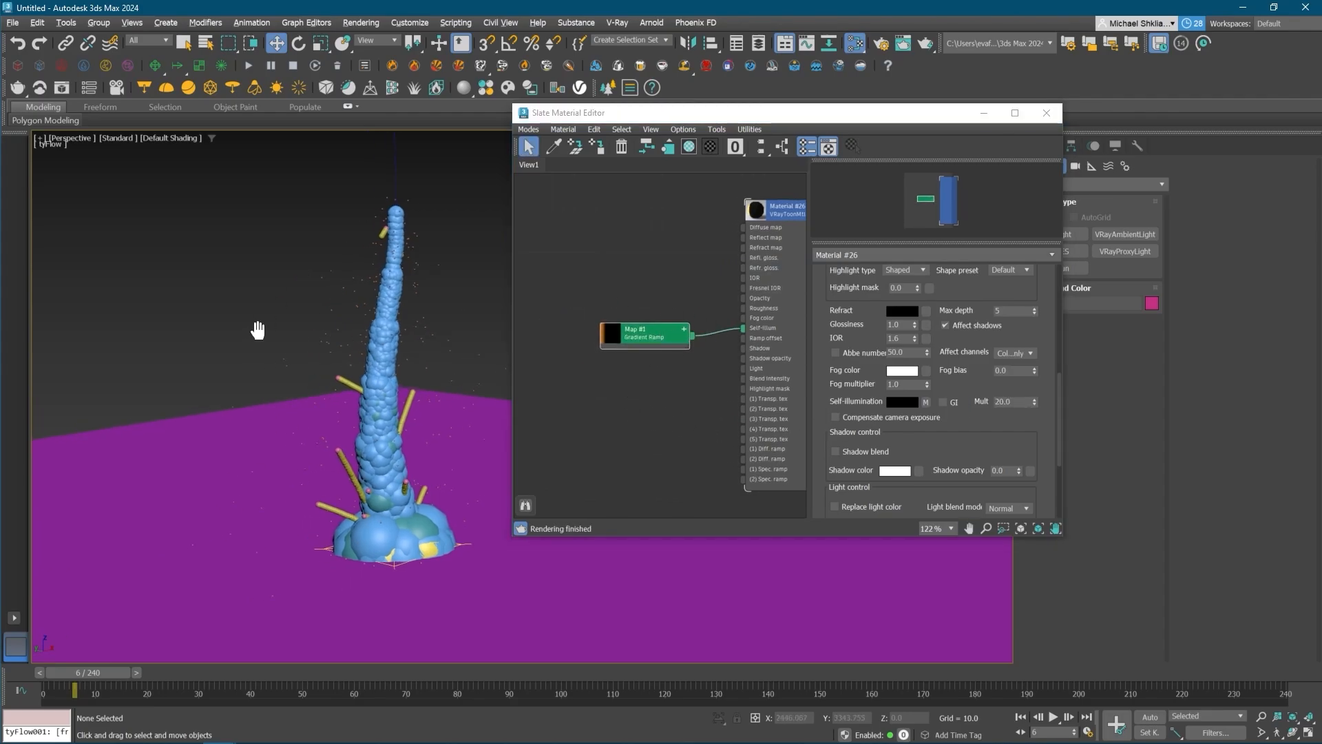
{"action": "scroll", "coordinate": [407, 457], "scroll_direction": "down", "scroll_amount": 5}
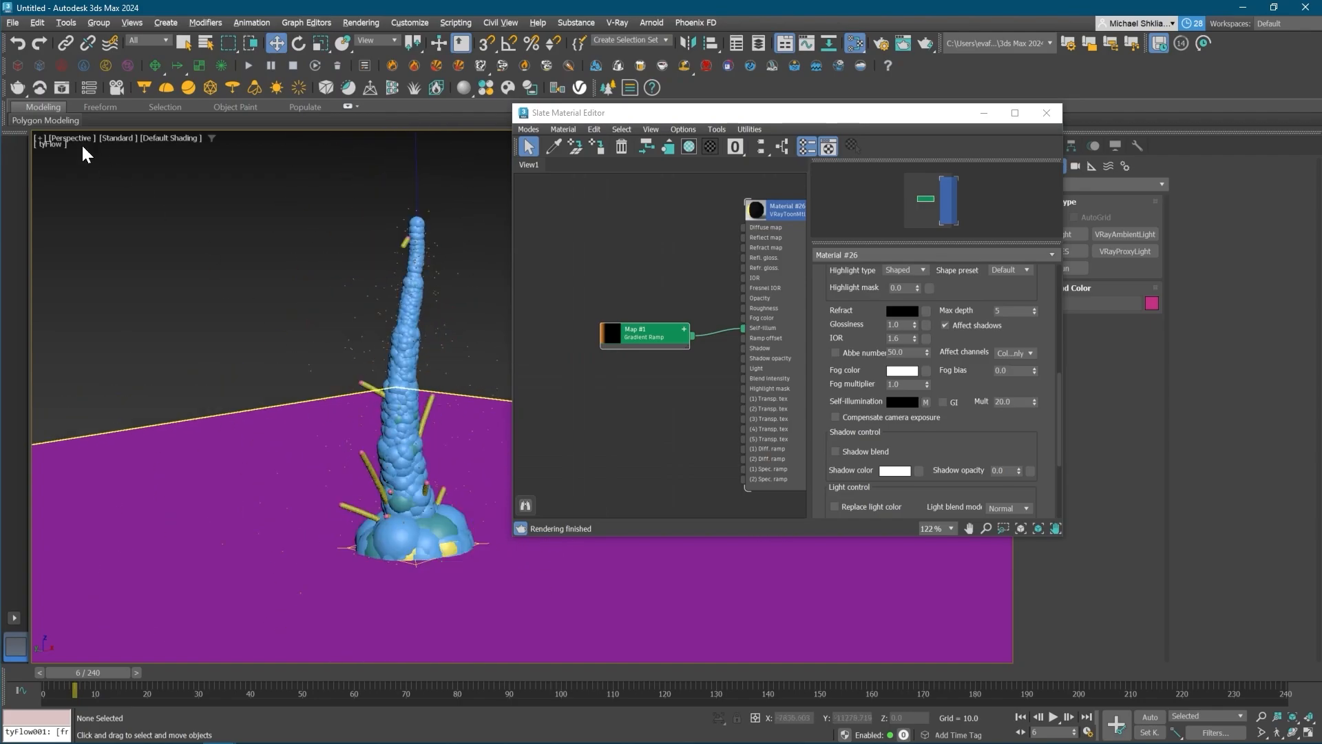
{"action": "left_click", "coordinate": [62, 87]}
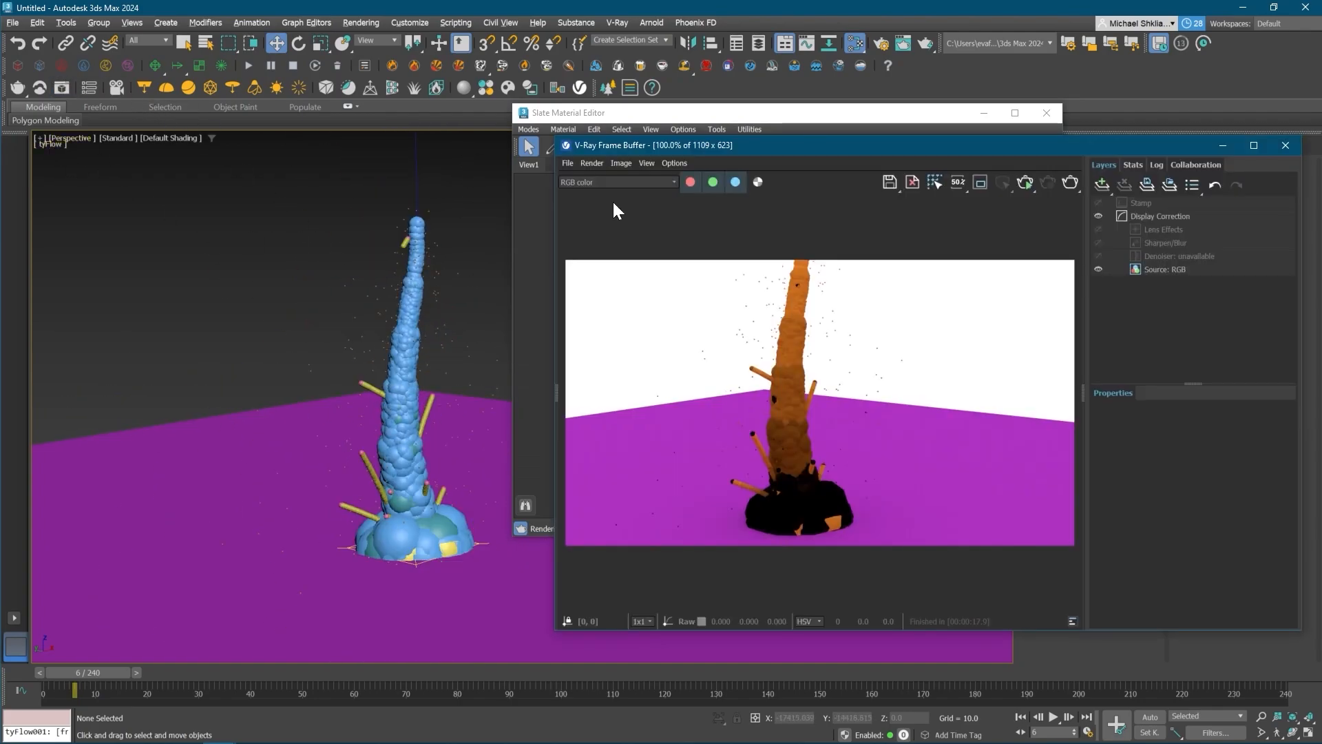
{"action": "right_click", "coordinate": [925, 265]}
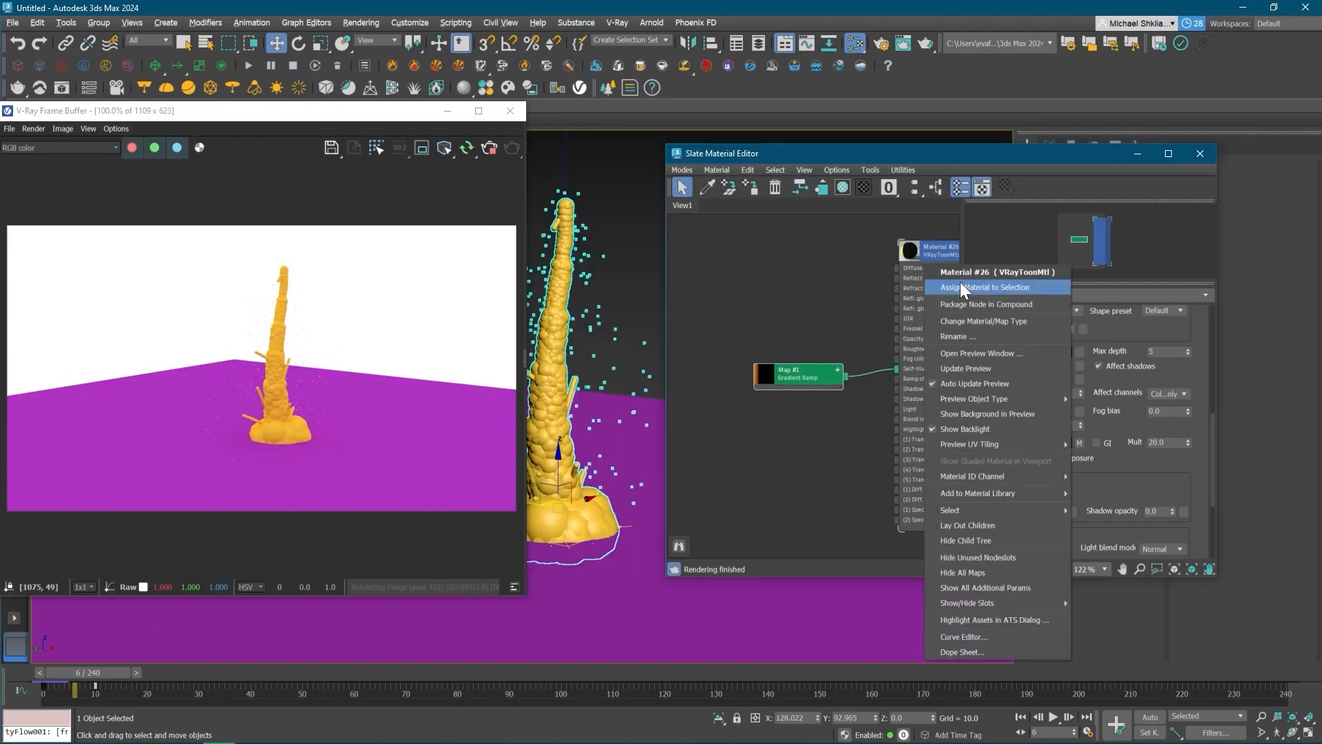
{"action": "left_click", "coordinate": [960, 283]}
{"action": "left_click", "coordinate": [617, 288]}
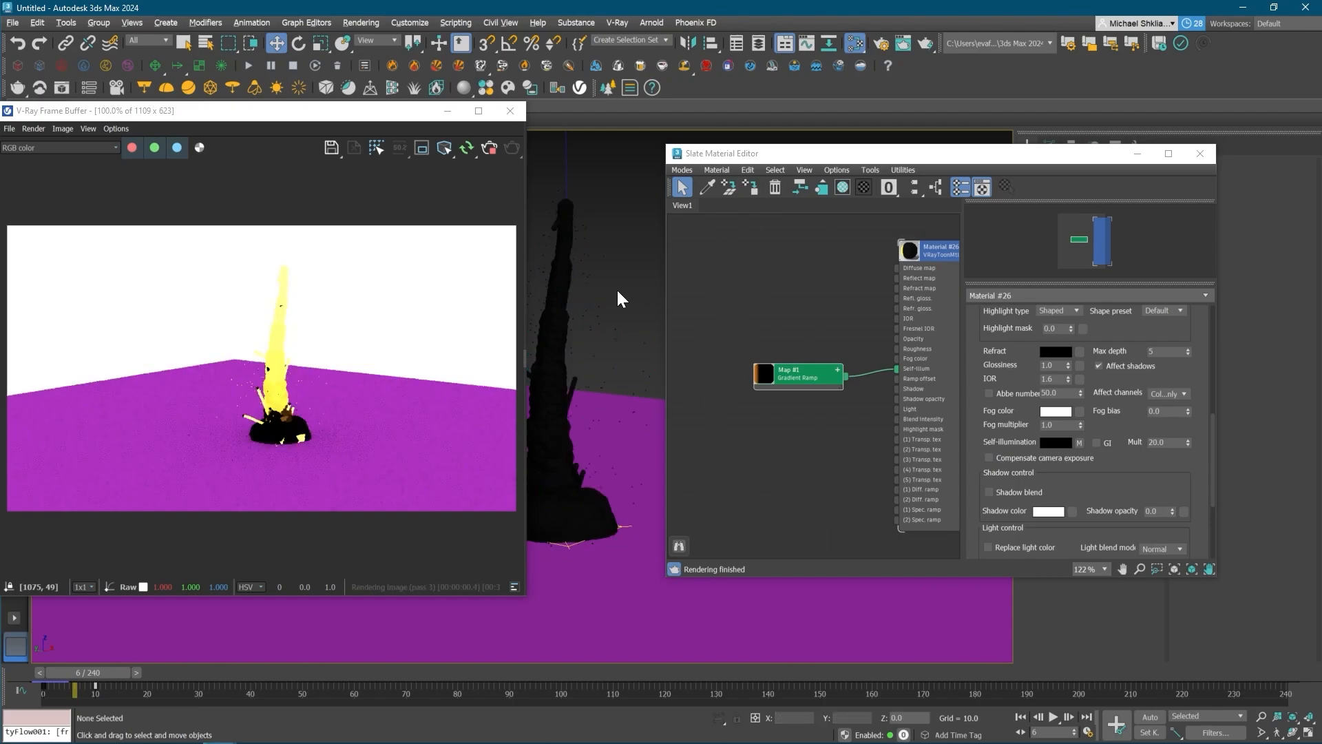
{"action": "middle_click_drag", "start_coordinate": [609, 494], "coordinate": [537, 465]}
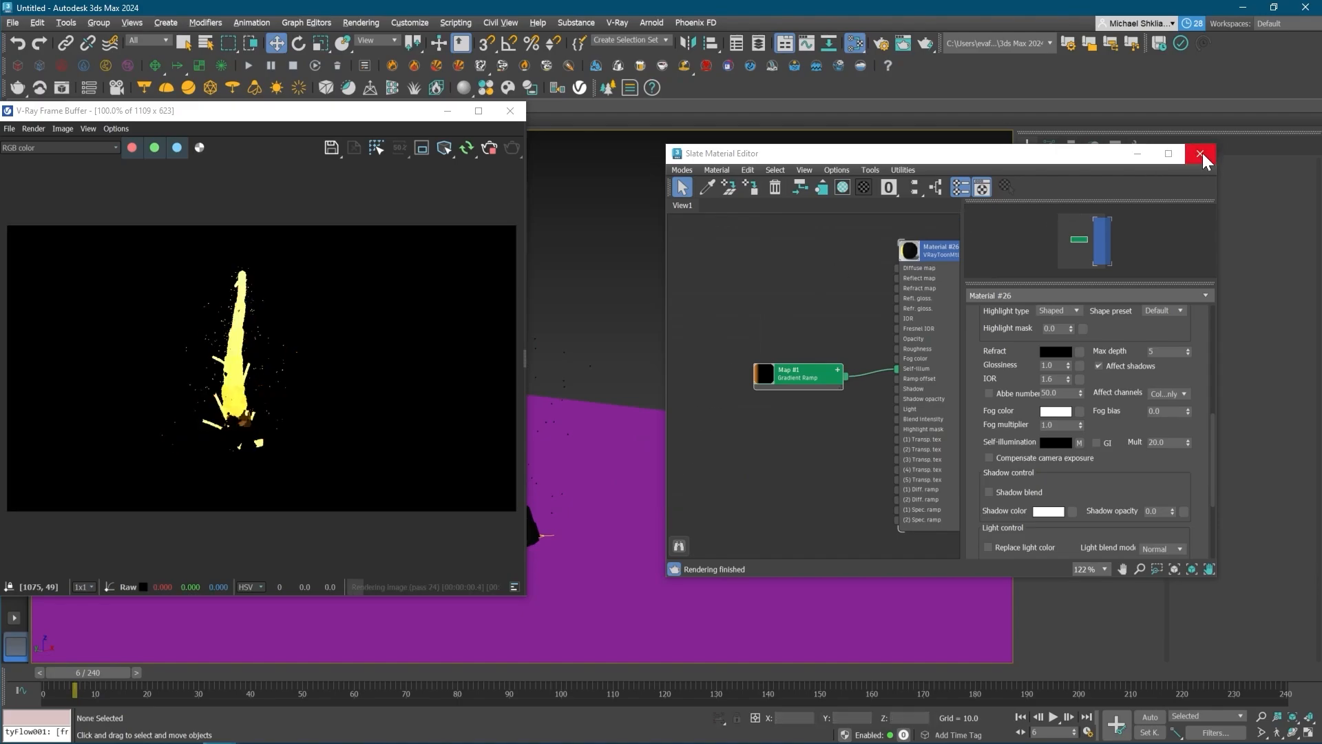
- Create a VRaySun targeting the explosion's base and move it to about X 270, Y -433, Z 637
{"action": "left_click", "coordinate": [1201, 154]}
{"action": "left_click_drag", "start_coordinate": [900, 474], "coordinate": [544, 541]}
{"action": "left_click_drag", "start_coordinate": [919, 190], "coordinate": [775, 174]}
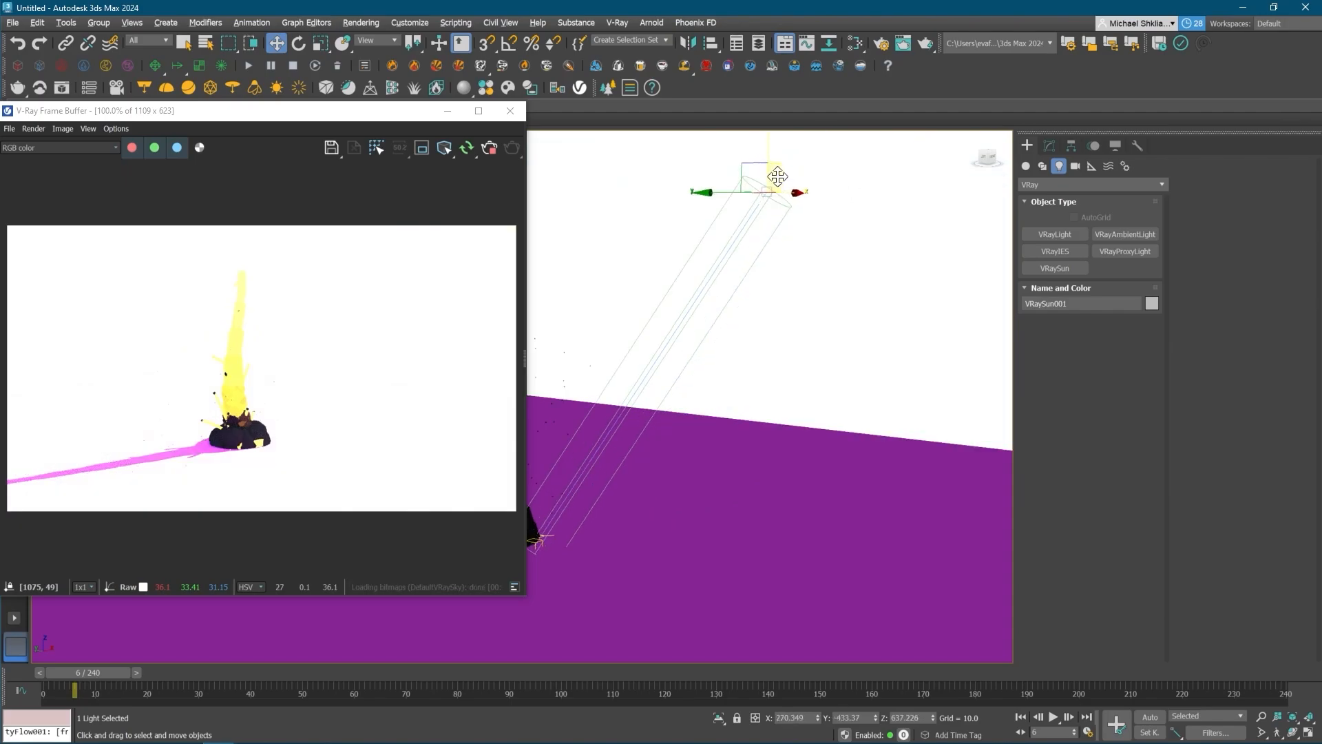
- Turn off the use of the VRaySky environment map in the Environment and Effects settings
{"action": "key", "text": "m"}
{"action": "key", "text": "m"}
{"action": "middle_click_drag", "start_coordinate": [780, 399], "coordinate": [801, 391]}
{"action": "key", "text": "8"}
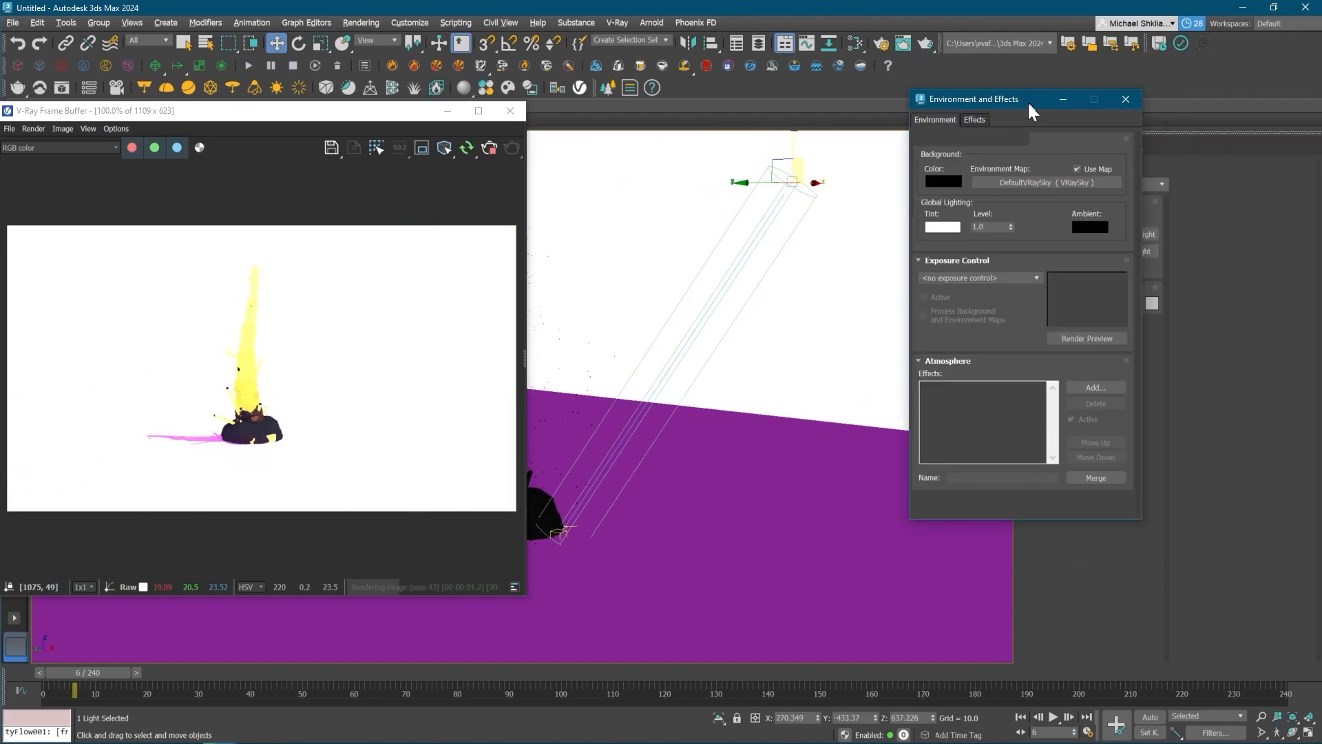
{"action": "left_click_drag", "start_coordinate": [1028, 102], "coordinate": [909, 184]}
{"action": "left_click", "coordinate": [958, 253]}
- Create a new VRayMtl in the Slate Material Editor and assign it to the ground plane
{"action": "middle_click_drag", "start_coordinate": [599, 336], "coordinate": [654, 316]}
{"action": "left_click", "coordinate": [756, 493]}
{"action": "key", "text": "m"}
{"action": "right_click", "coordinate": [758, 264]}
{"action": "mouse_move", "coordinate": [832, 269]}
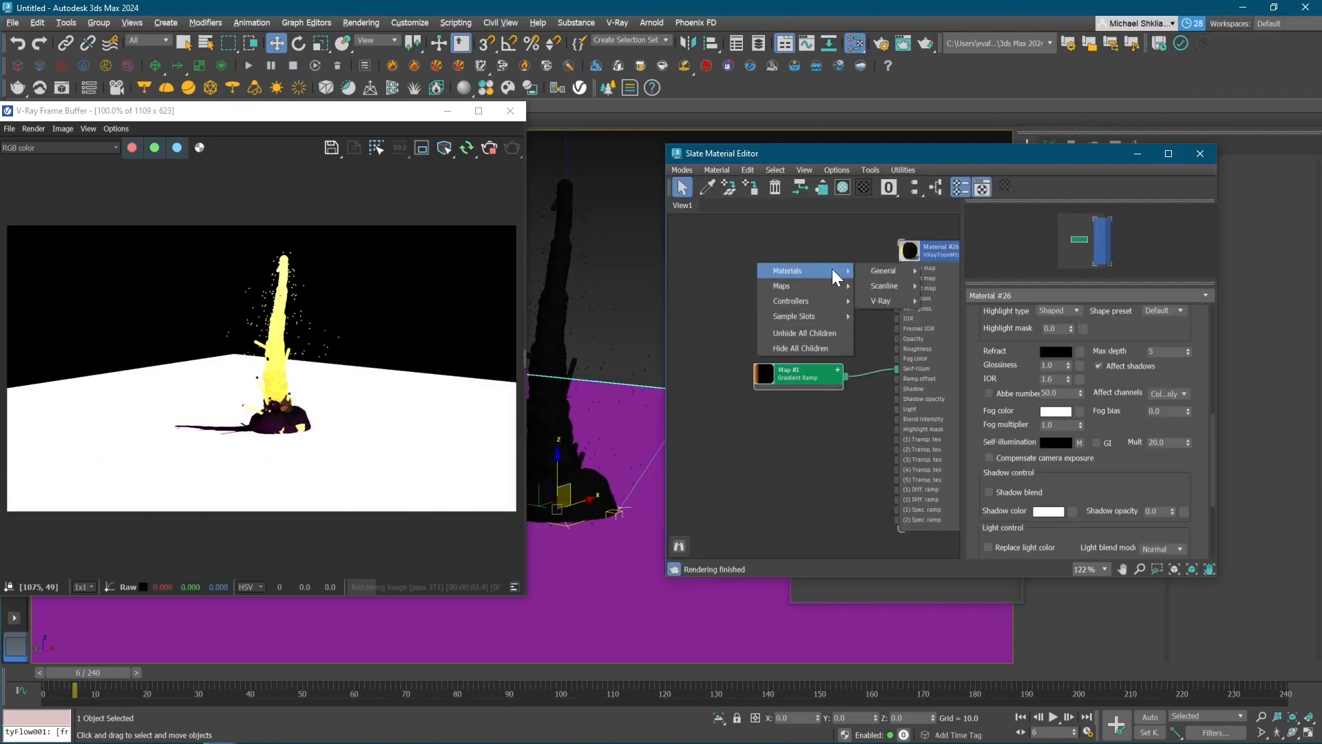
{"action": "mouse_move", "coordinate": [884, 300]}
{"action": "left_click", "coordinate": [977, 510]}
{"action": "right_click", "coordinate": [804, 255]}
{"action": "left_click", "coordinate": [829, 284]}
{"action": "key", "text": "m"}
{"action": "left_click", "coordinate": [727, 309]}
- Set the exposure control to VRay Exposure Control and restart the interactive render
{"action": "scroll", "coordinate": [620, 489], "scroll_direction": "up", "scroll_amount": 3}
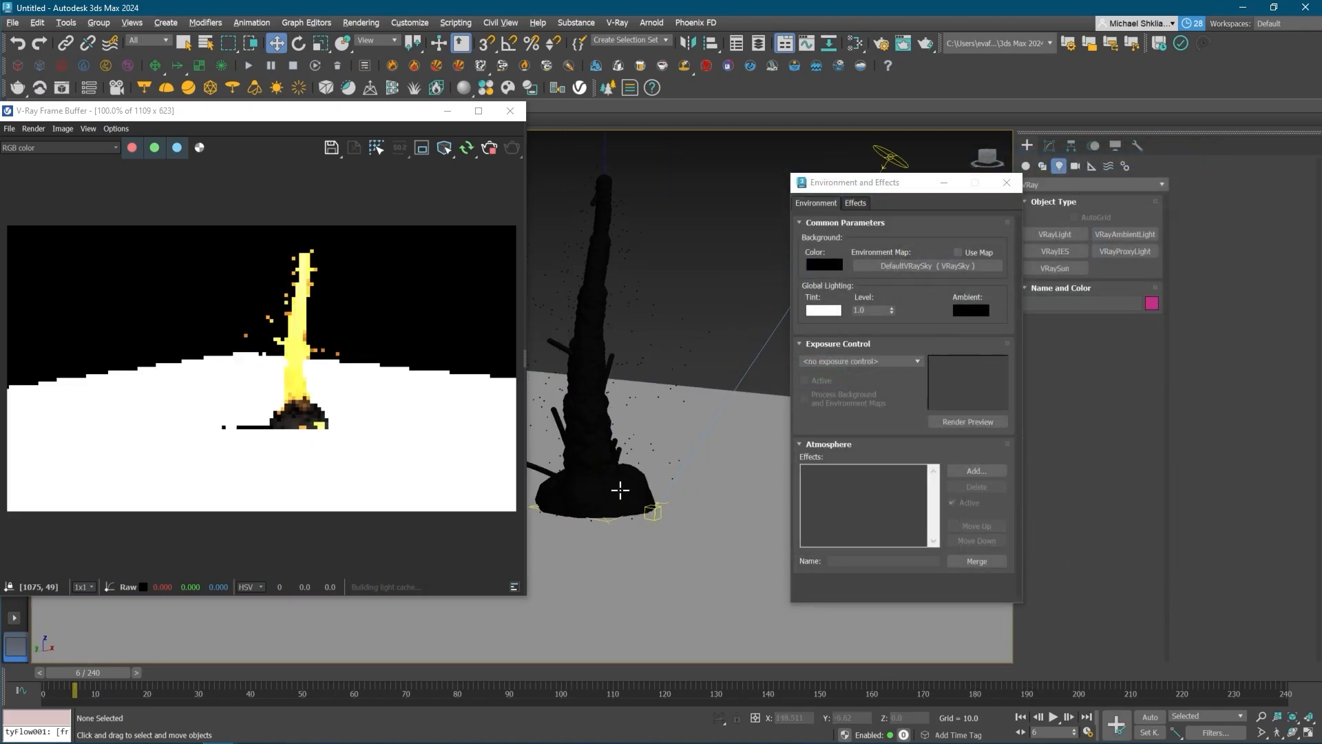
{"action": "middle_click_drag", "start_coordinate": [625, 523], "coordinate": [629, 551]}
{"action": "left_click", "coordinate": [843, 362]}
{"action": "left_click", "coordinate": [837, 424]}
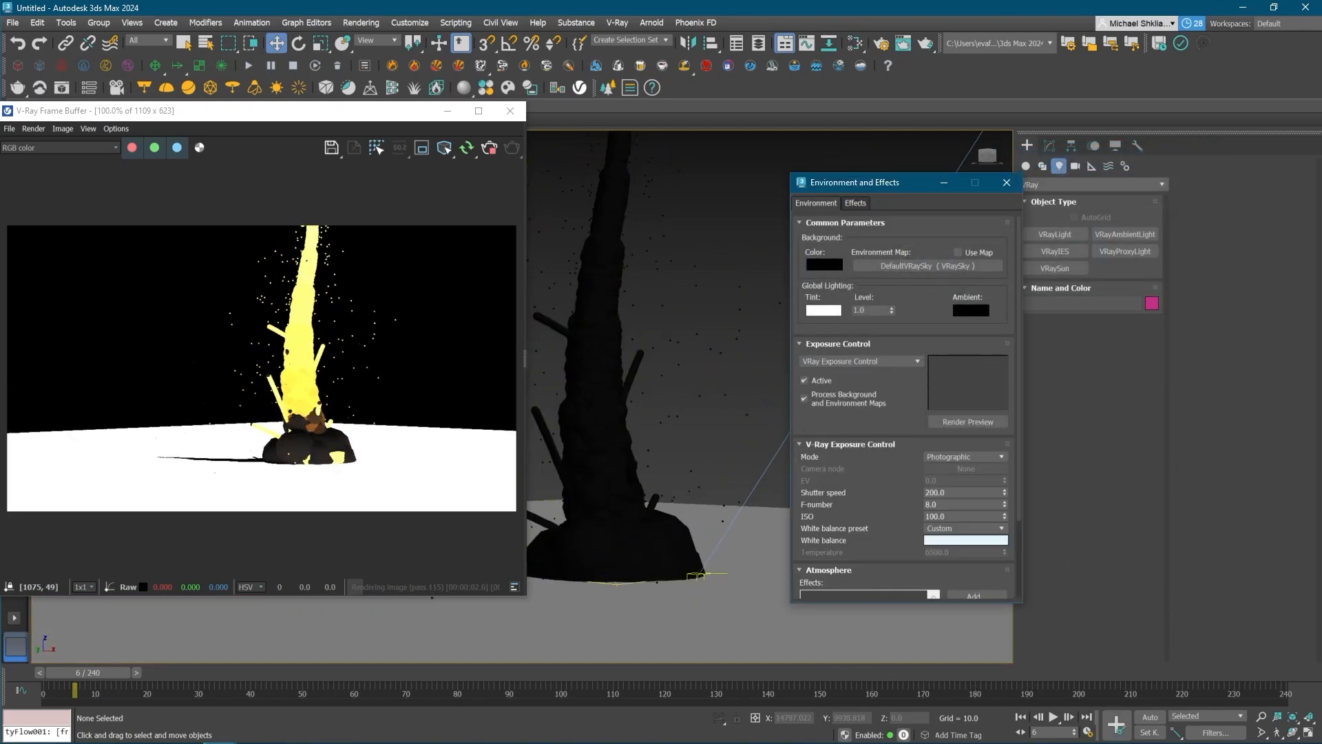
{"action": "left_click", "coordinate": [469, 147]}
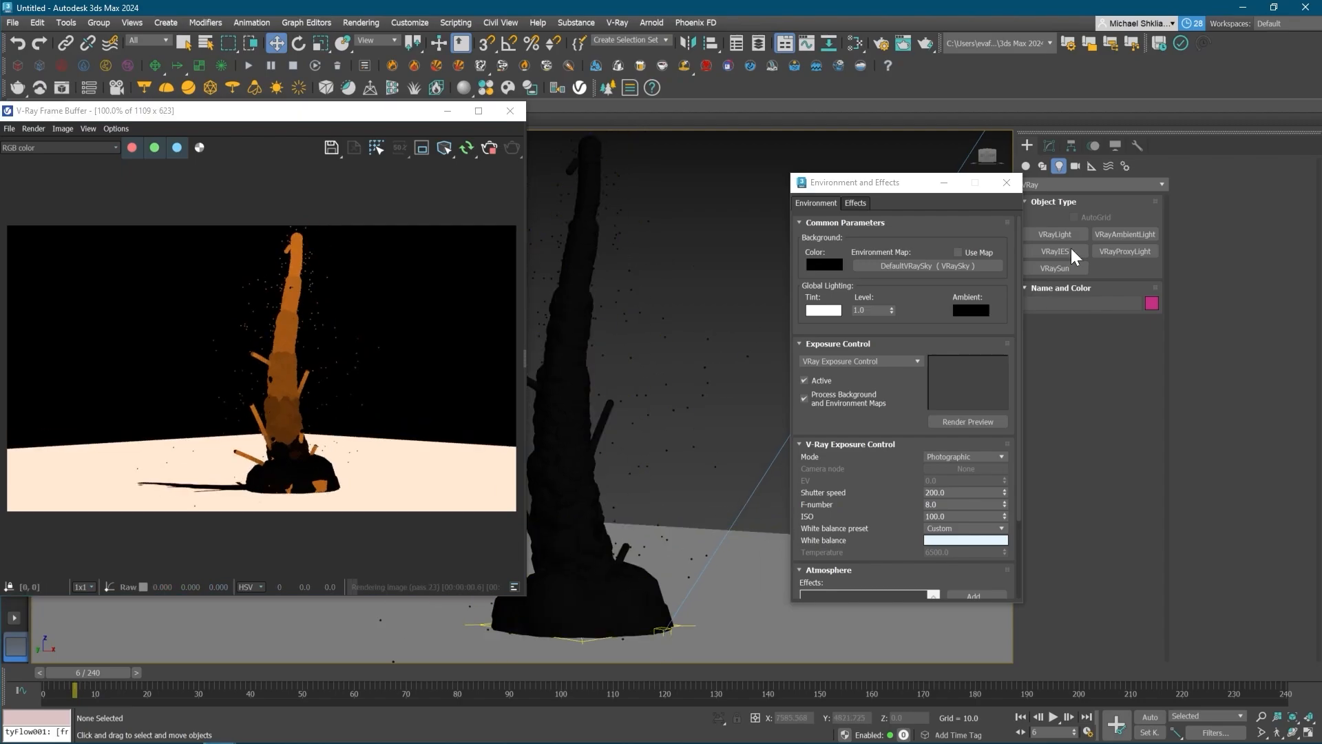
- Add a Filmic tonemap layer to the V-Ray Frame Buffer corrections and enable Lens Effects
{"action": "left_click", "coordinate": [1006, 182]}
{"action": "left_click", "coordinate": [524, 358]}
{"action": "left_click", "coordinate": [544, 150]}
{"action": "left_click", "coordinate": [564, 202]}
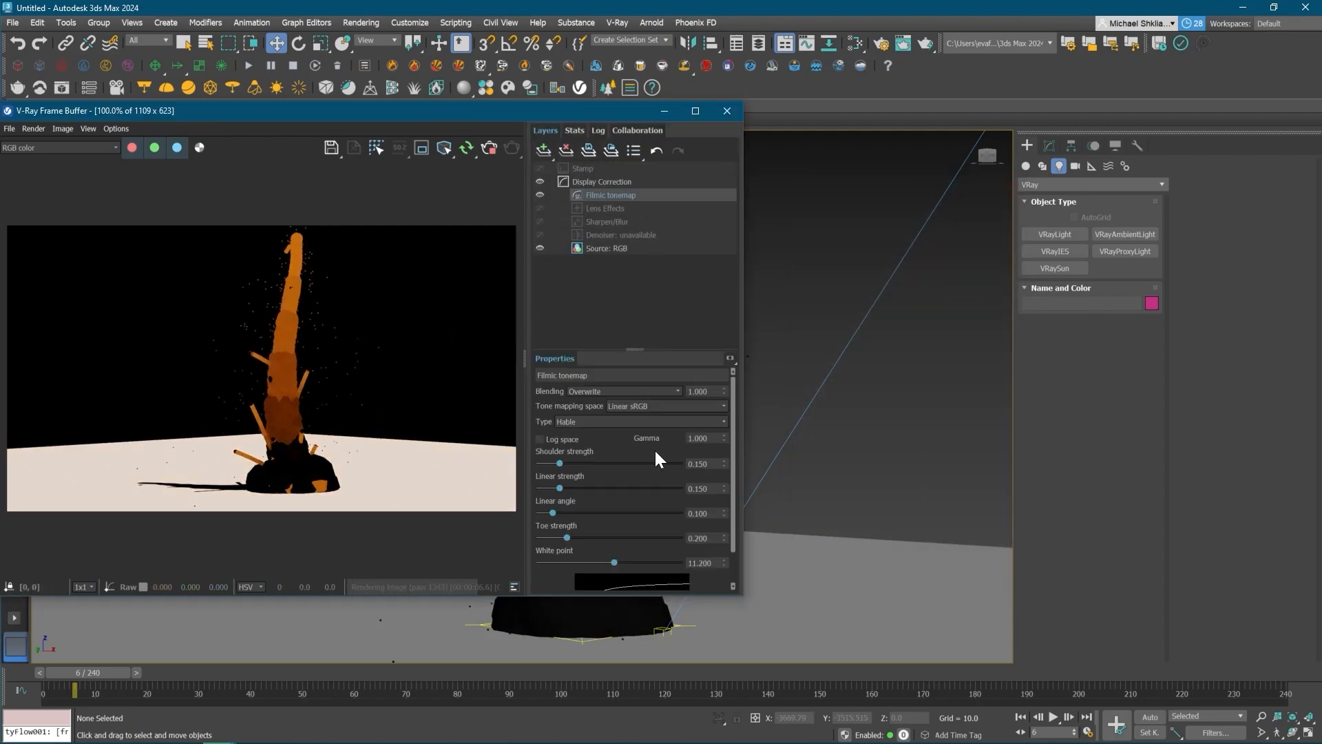
{"action": "left_click", "coordinate": [544, 149]}
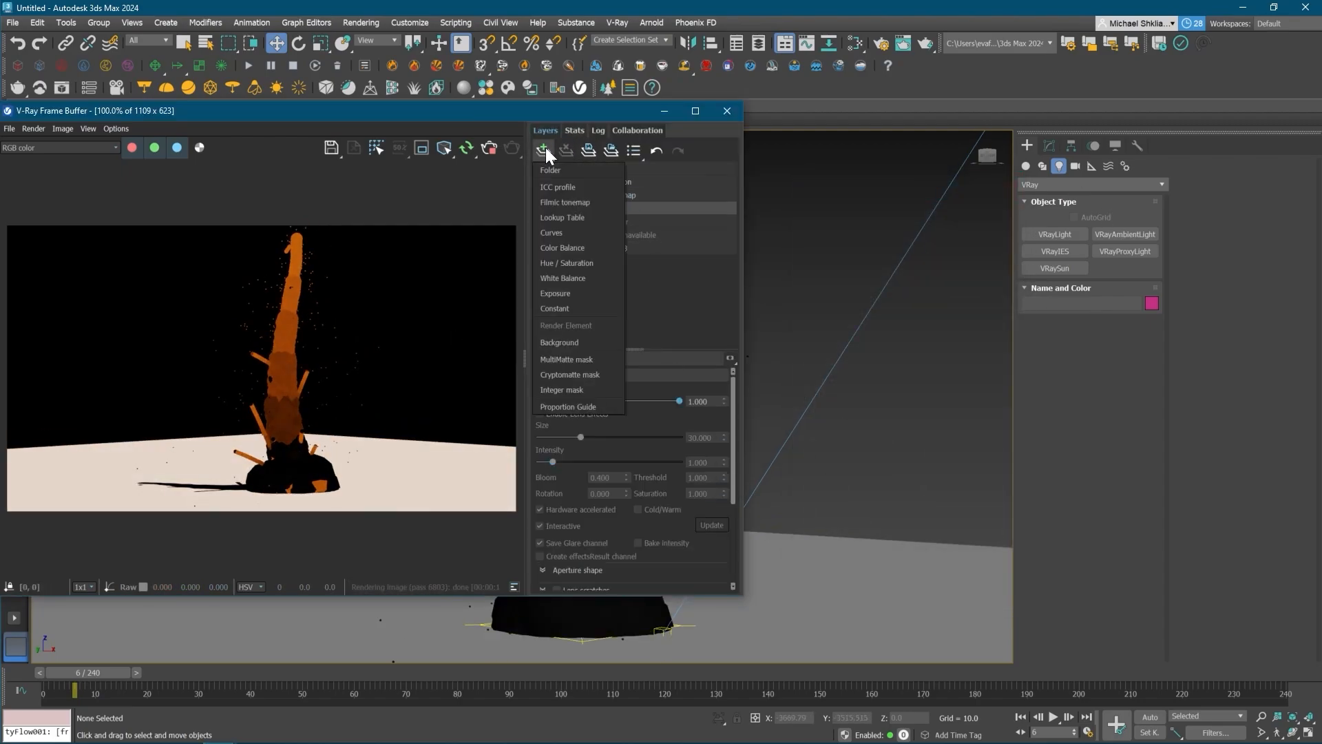
{"action": "left_click", "coordinate": [608, 211]}
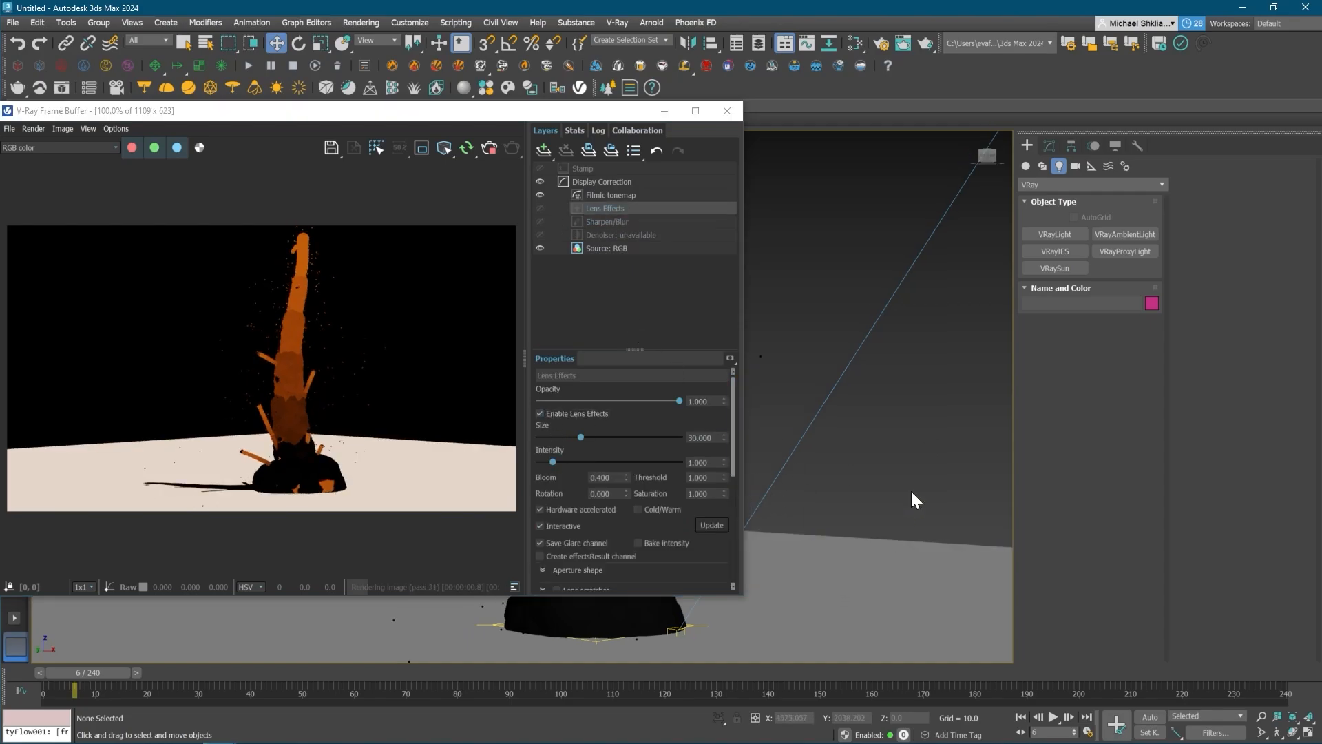
- Enable GI for the toon material's self-illumination and set its multiplier to 80
{"action": "key", "text": "m"}
{"action": "middle_click_drag", "start_coordinate": [910, 438], "coordinate": [858, 393]}
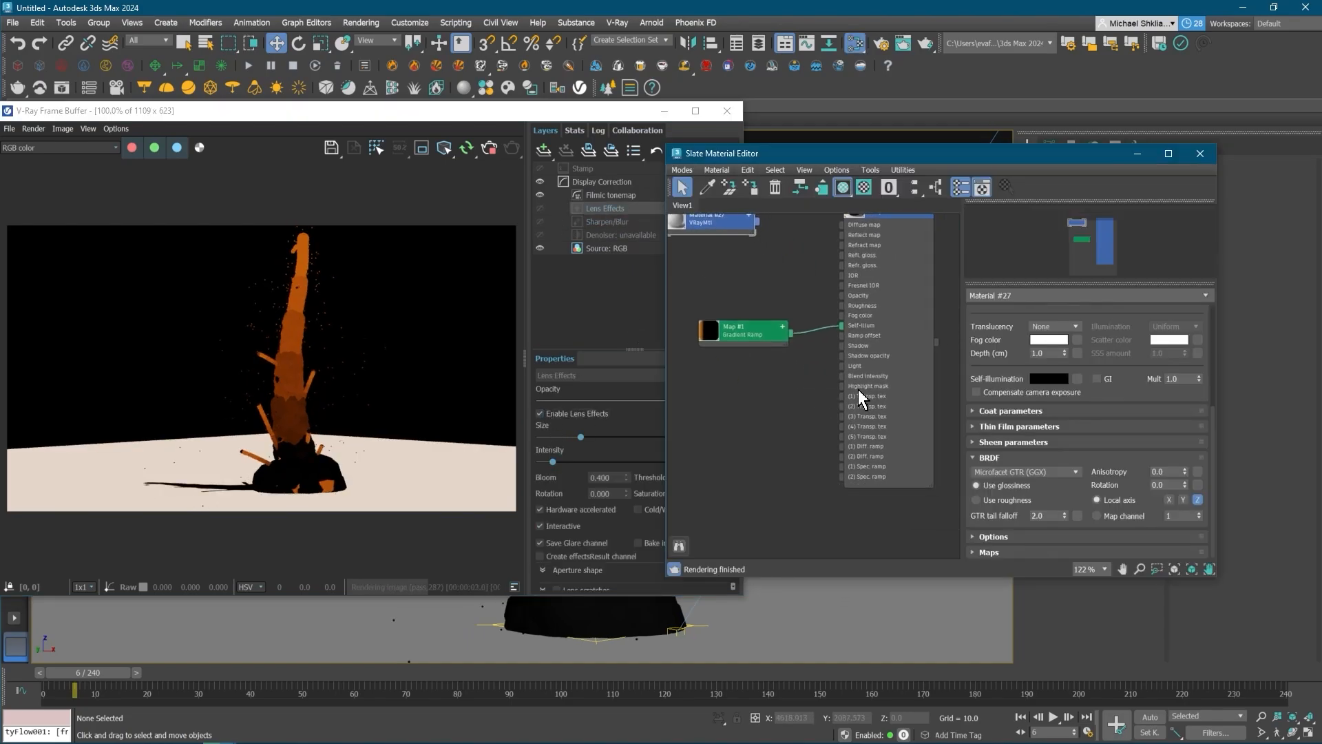
{"action": "scroll", "coordinate": [1144, 375], "scroll_direction": "up", "scroll_amount": 5}
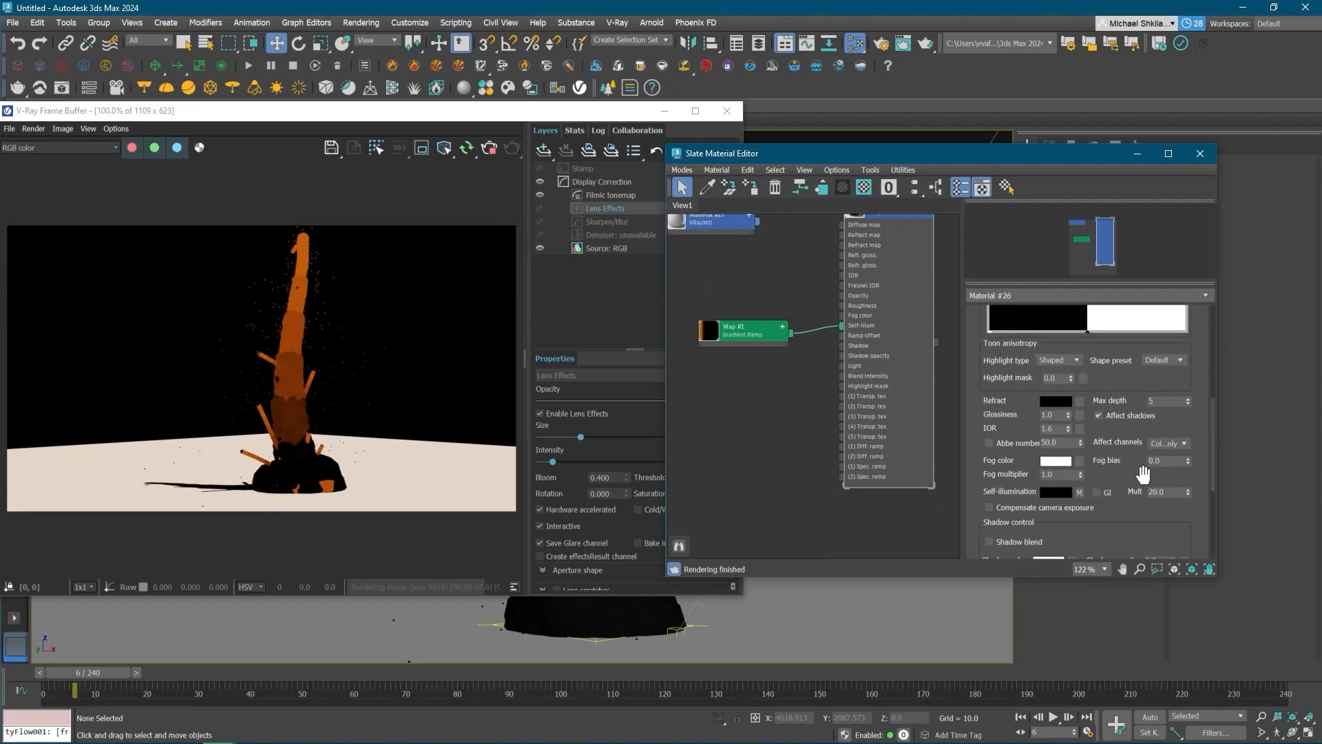
{"action": "left_click", "coordinate": [1096, 491]}
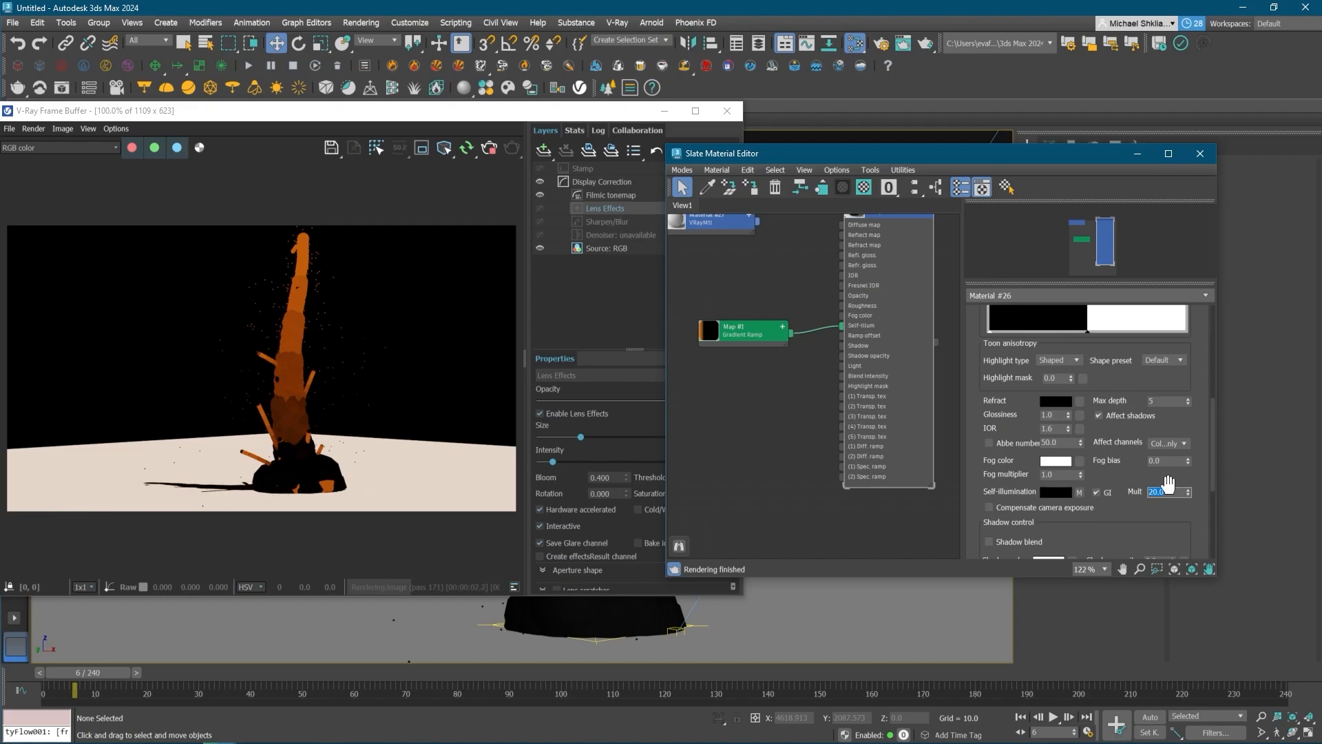
{"action": "type", "text": "80"}
{"action": "key", "text": "Return"}
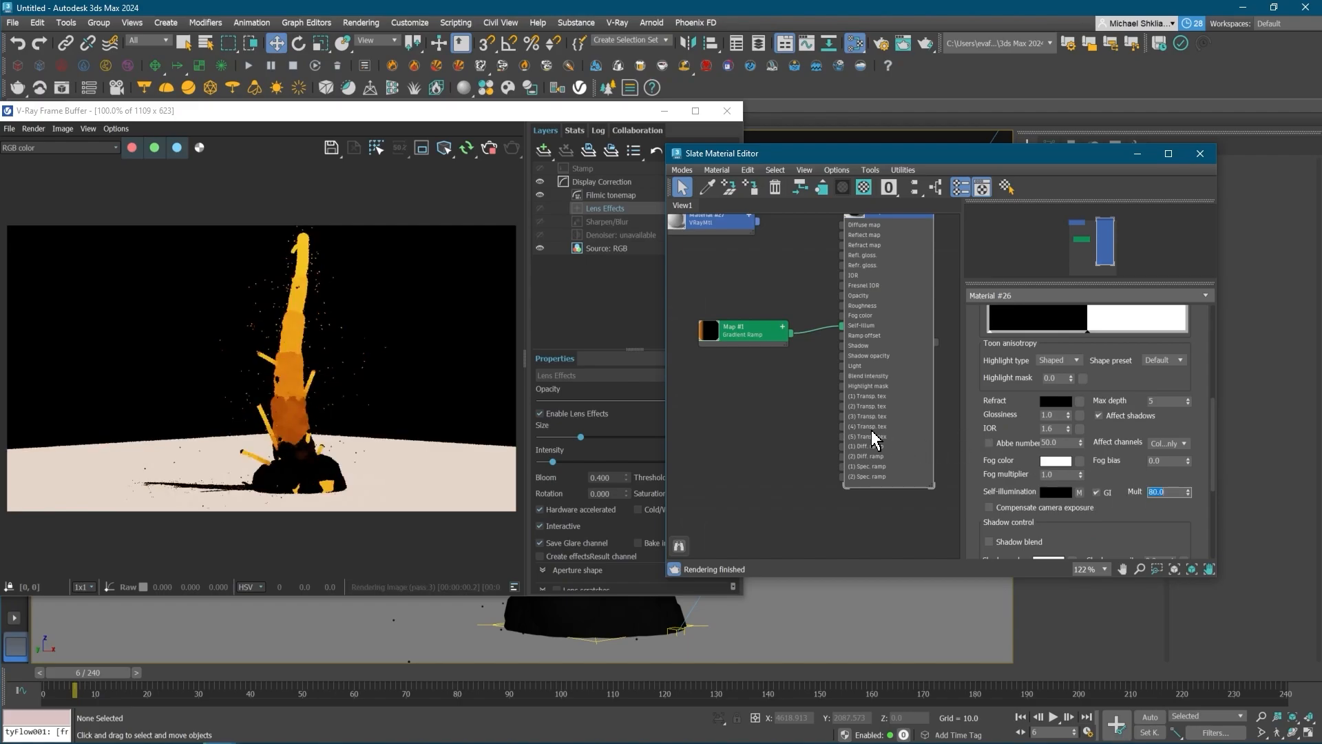
- Change the Gradient Ramp's first flag from orange to a pale peach with display RGB 229, 209, 189
{"action": "middle_click_drag", "start_coordinate": [759, 350], "coordinate": [782, 356]}
{"action": "double_click", "coordinate": [773, 343]}
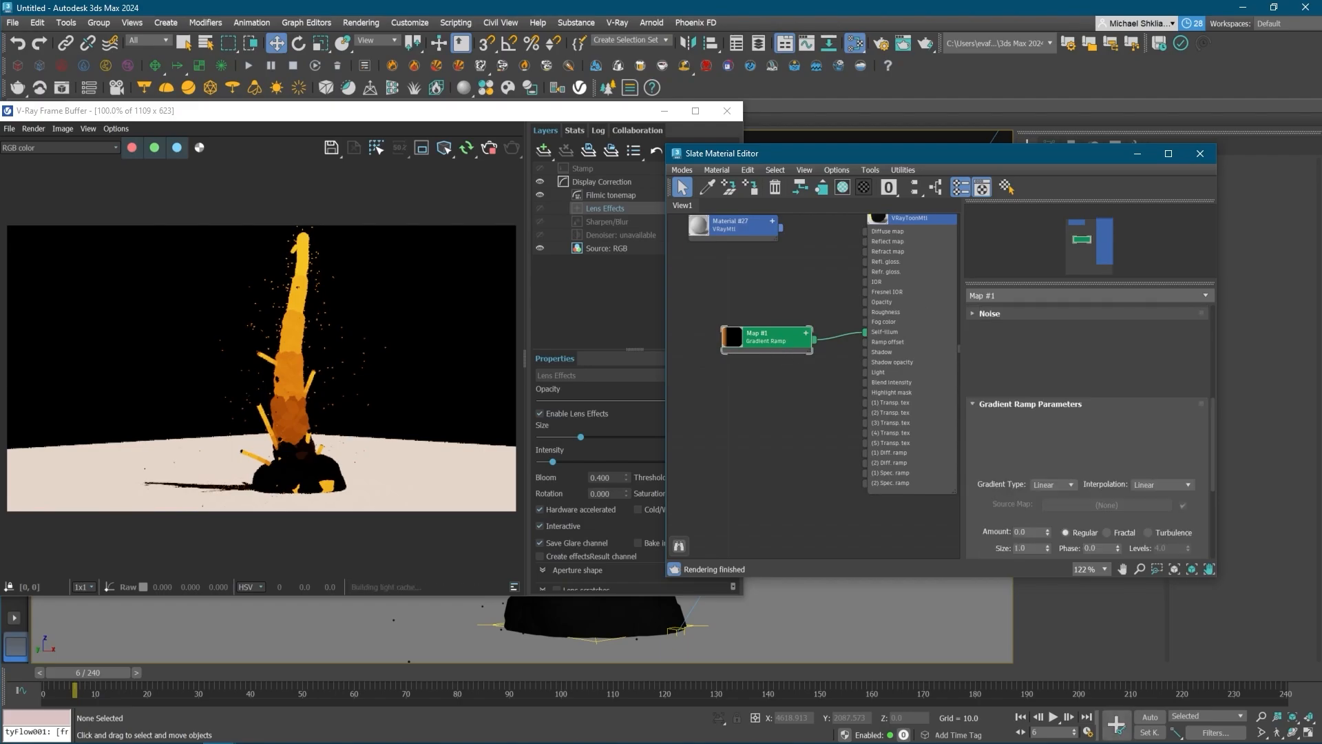
{"action": "scroll", "coordinate": [1088, 413], "scroll_direction": "down", "scroll_amount": 2}
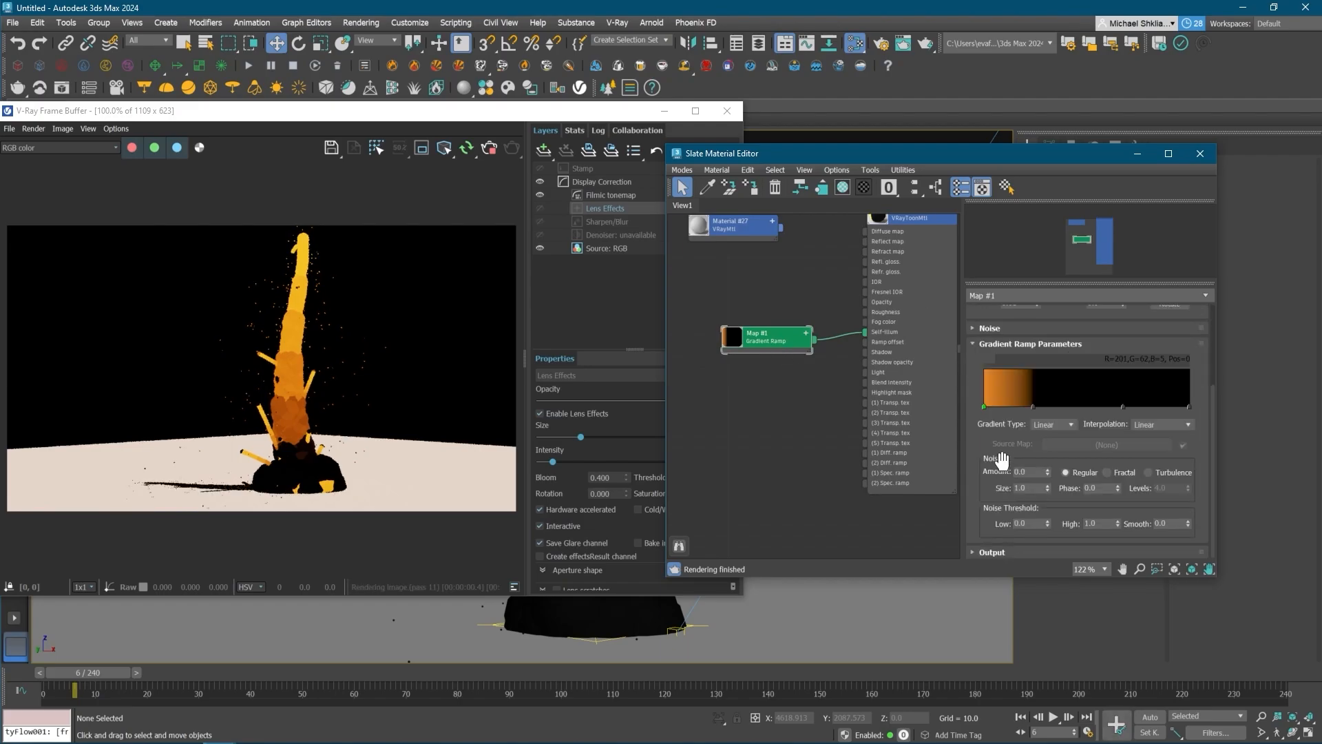
{"action": "double_click", "coordinate": [985, 406]}
{"action": "left_click", "coordinate": [960, 378]}
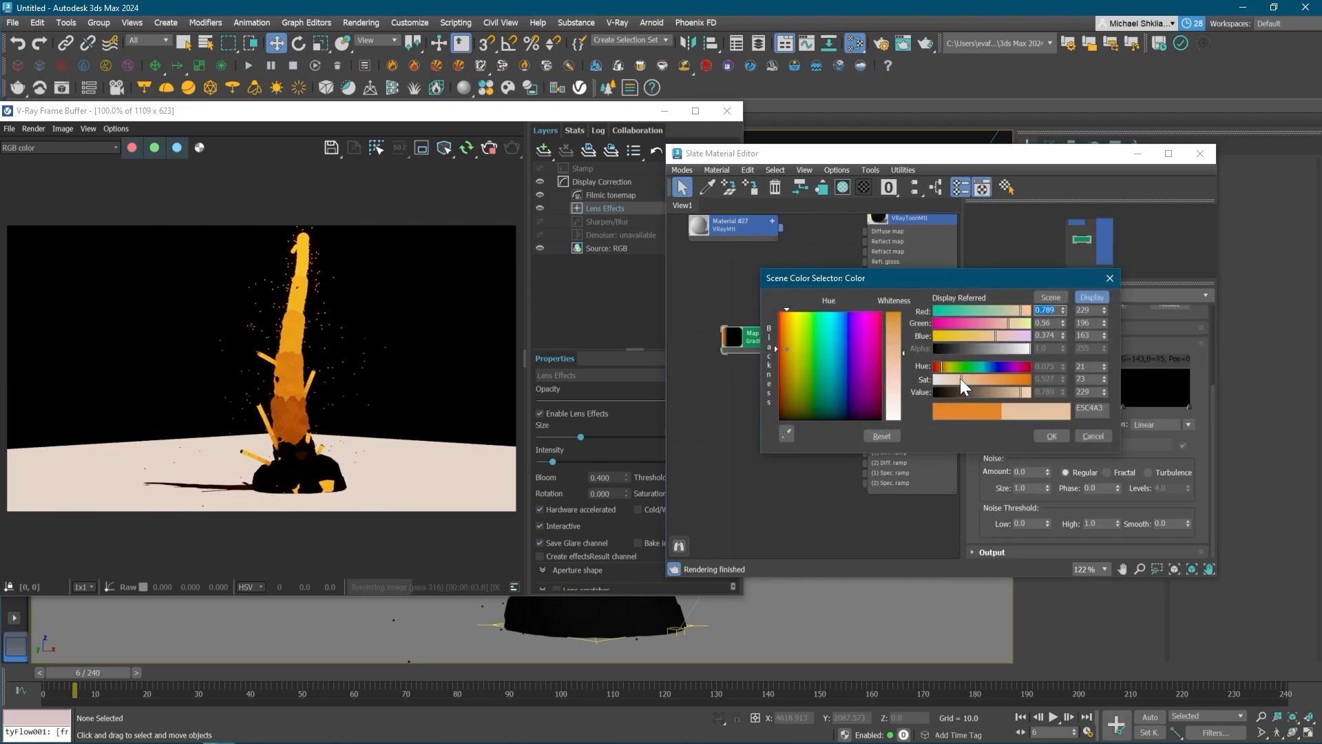
{"action": "mouse_move", "coordinate": [960, 378]}
{"action": "left_mouse_down"}
{"action": "mouse_move", "coordinate": [944, 382]}
{"action": "mouse_move", "coordinate": [982, 382]}
{"action": "mouse_move", "coordinate": [951, 378]}
{"action": "left_mouse_up"}
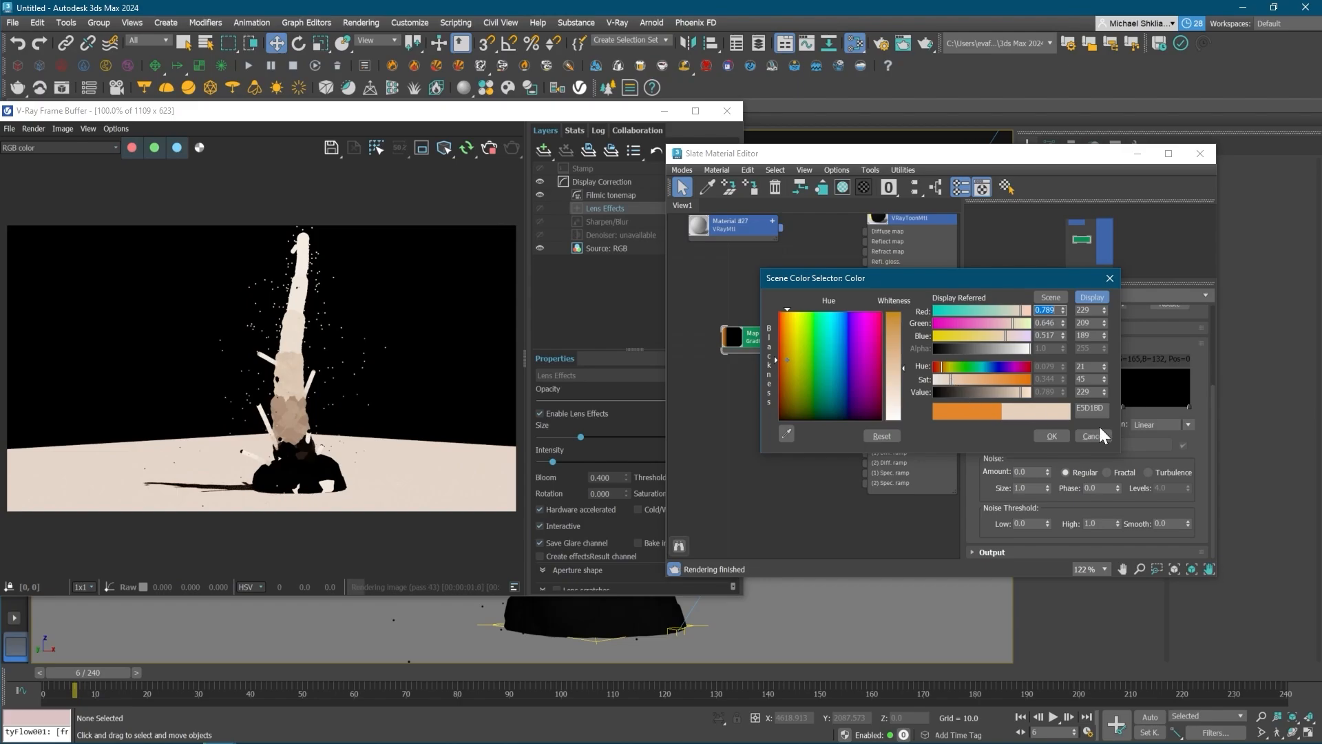
{"action": "left_click", "coordinate": [1060, 436]}
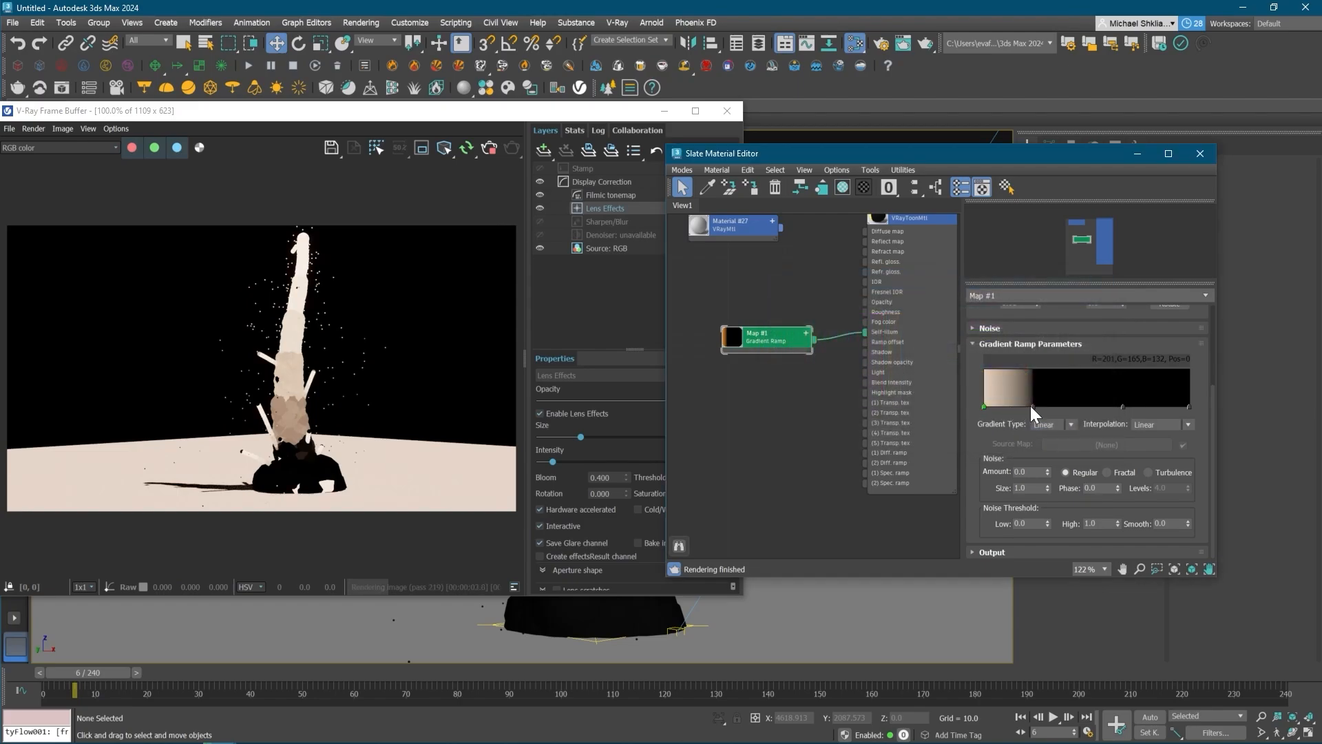
- Move the Gradient Ramp's second flag to position 13 and colour it yellow-orange with display RGB 255, 184, 33
{"action": "mouse_move", "coordinate": [1032, 406]}
{"action": "left_mouse_down"}
{"action": "mouse_move", "coordinate": [1081, 412]}
{"action": "mouse_move", "coordinate": [1011, 407]}
{"action": "left_mouse_up"}
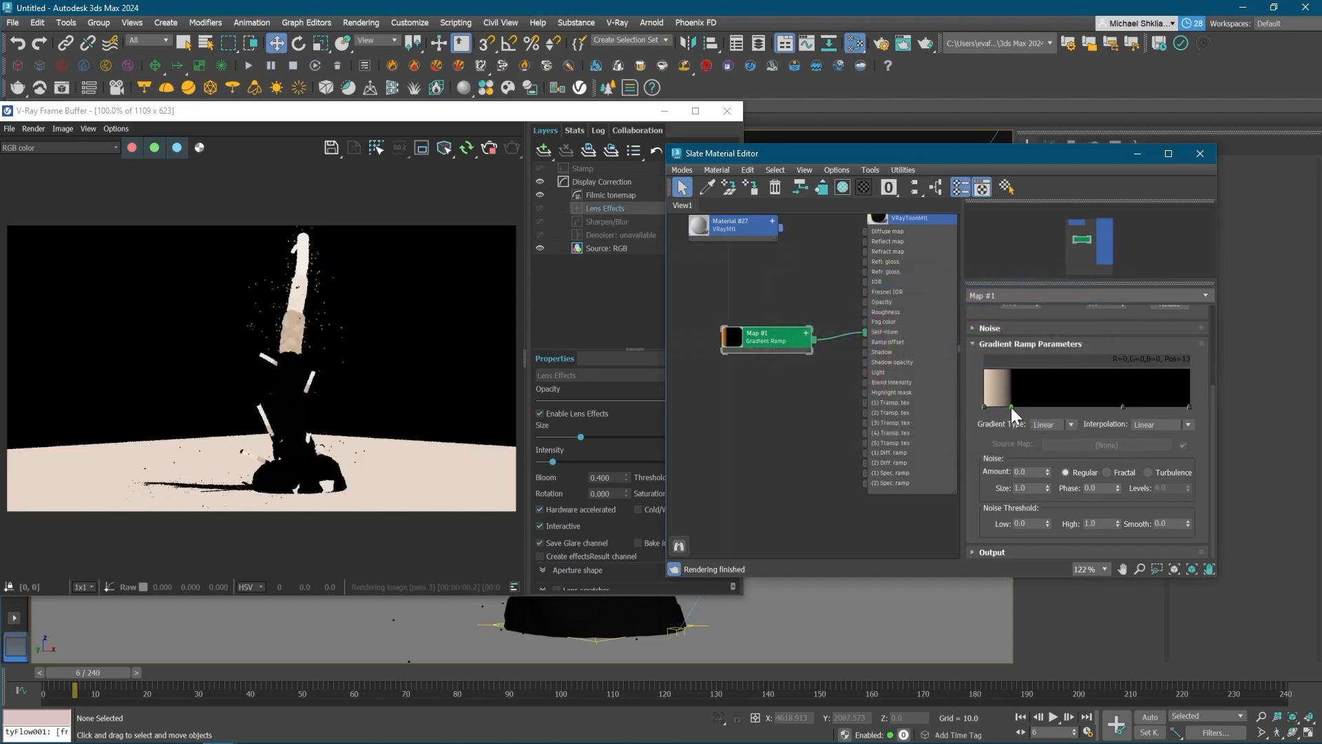
{"action": "double_click", "coordinate": [1011, 407]}
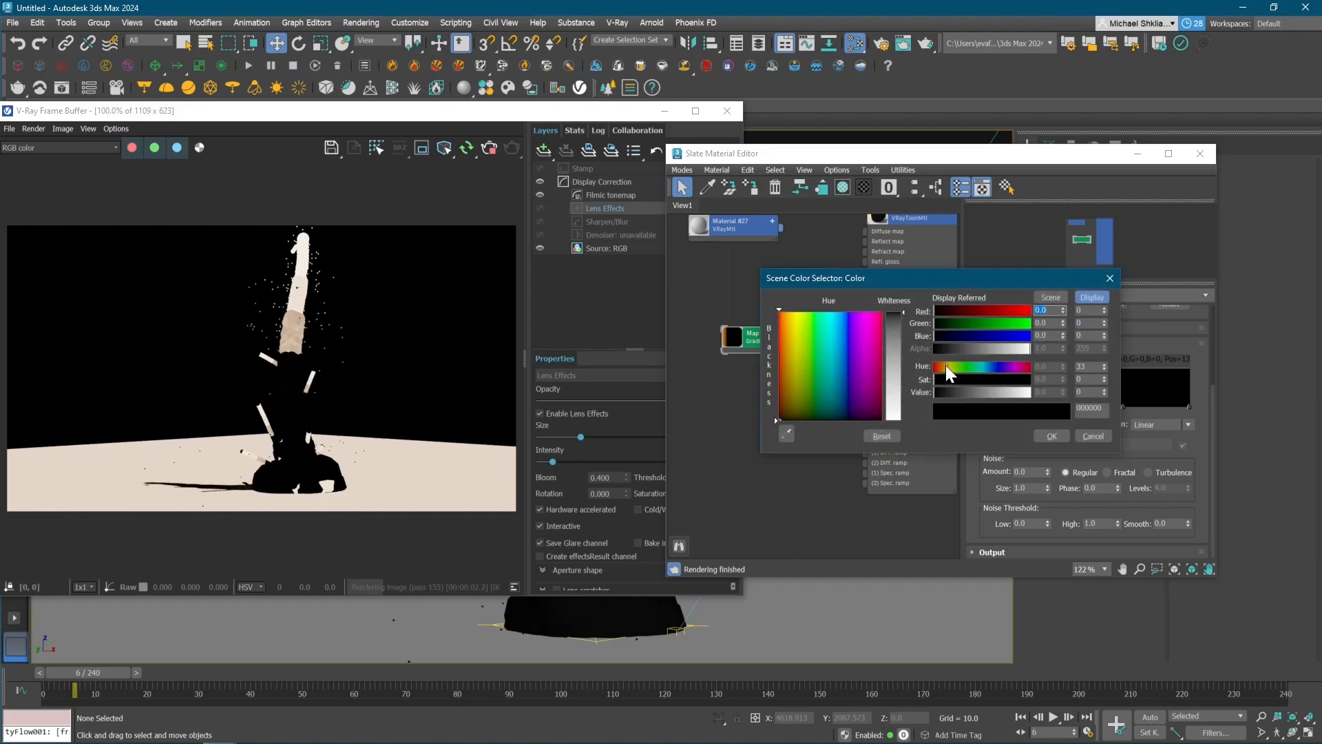
{"action": "left_click_drag", "start_coordinate": [957, 380], "coordinate": [1017, 379]}
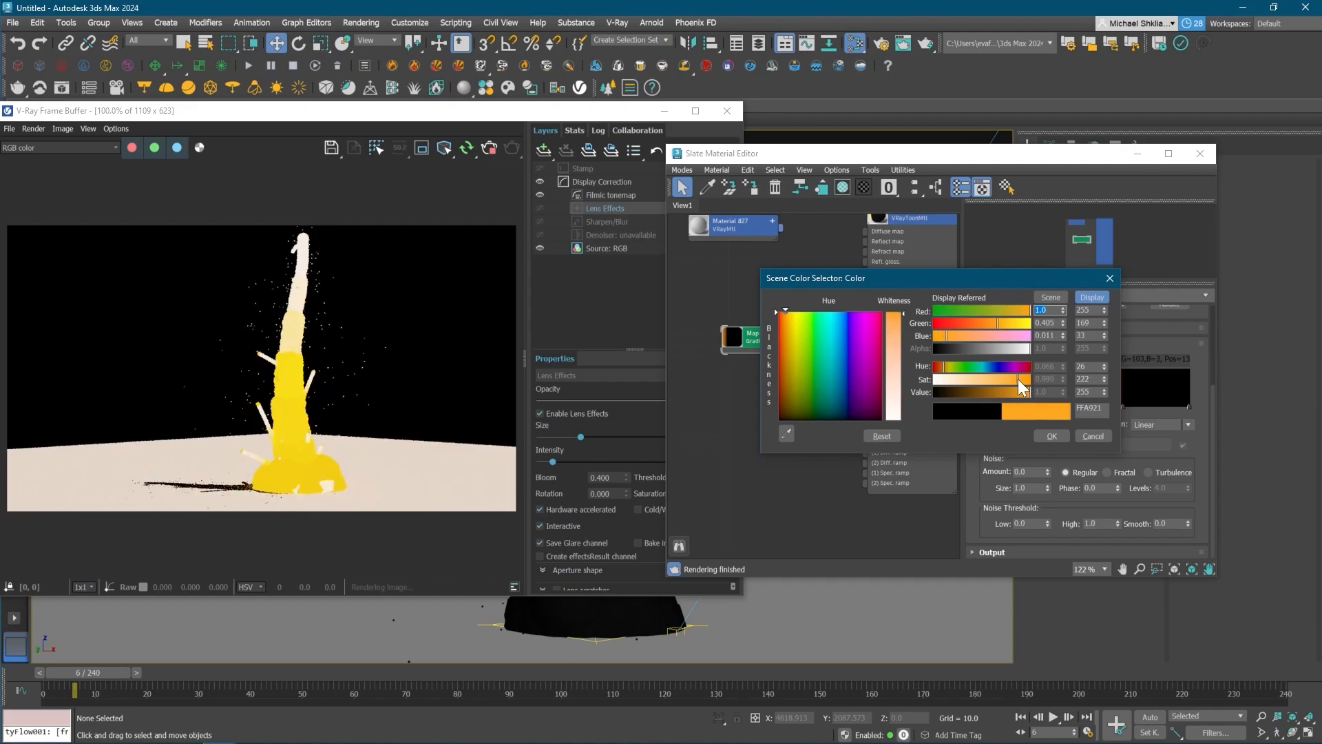
{"action": "left_click_drag", "start_coordinate": [942, 365], "coordinate": [945, 367]}
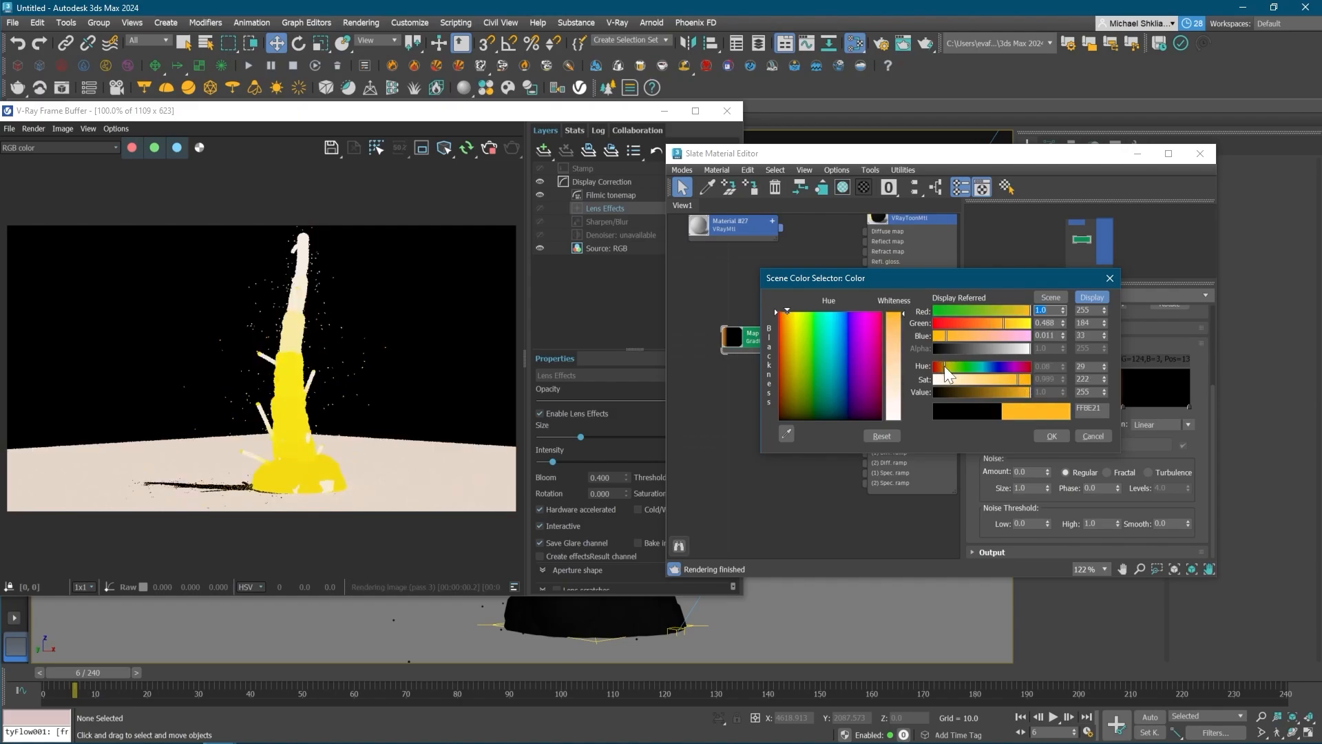
{"action": "left_click", "coordinate": [1051, 435]}
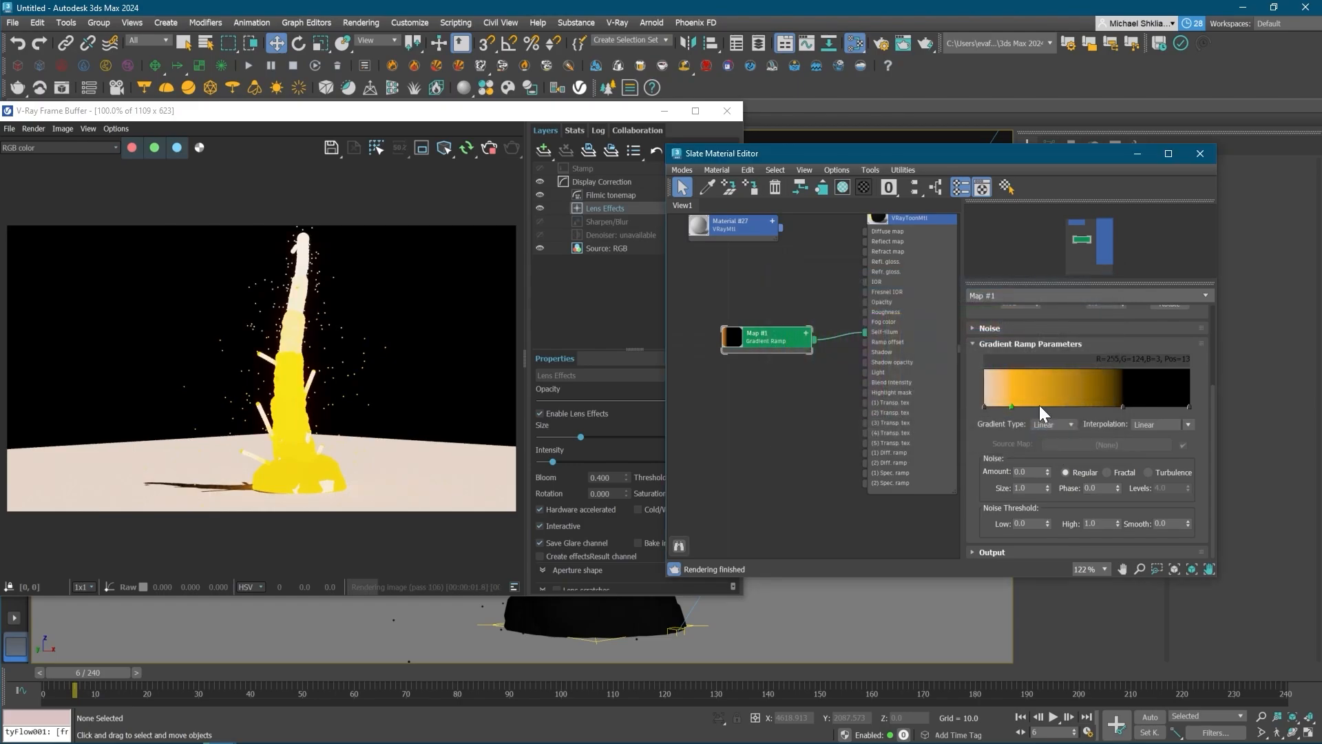
- Add a flag to the Gradient Ramp in dark orange with display RGB 170, 99, 29 and place it at position 37
{"action": "left_click_drag", "start_coordinate": [1051, 406], "coordinate": [1056, 407]}
{"action": "double_click", "coordinate": [1055, 406]}
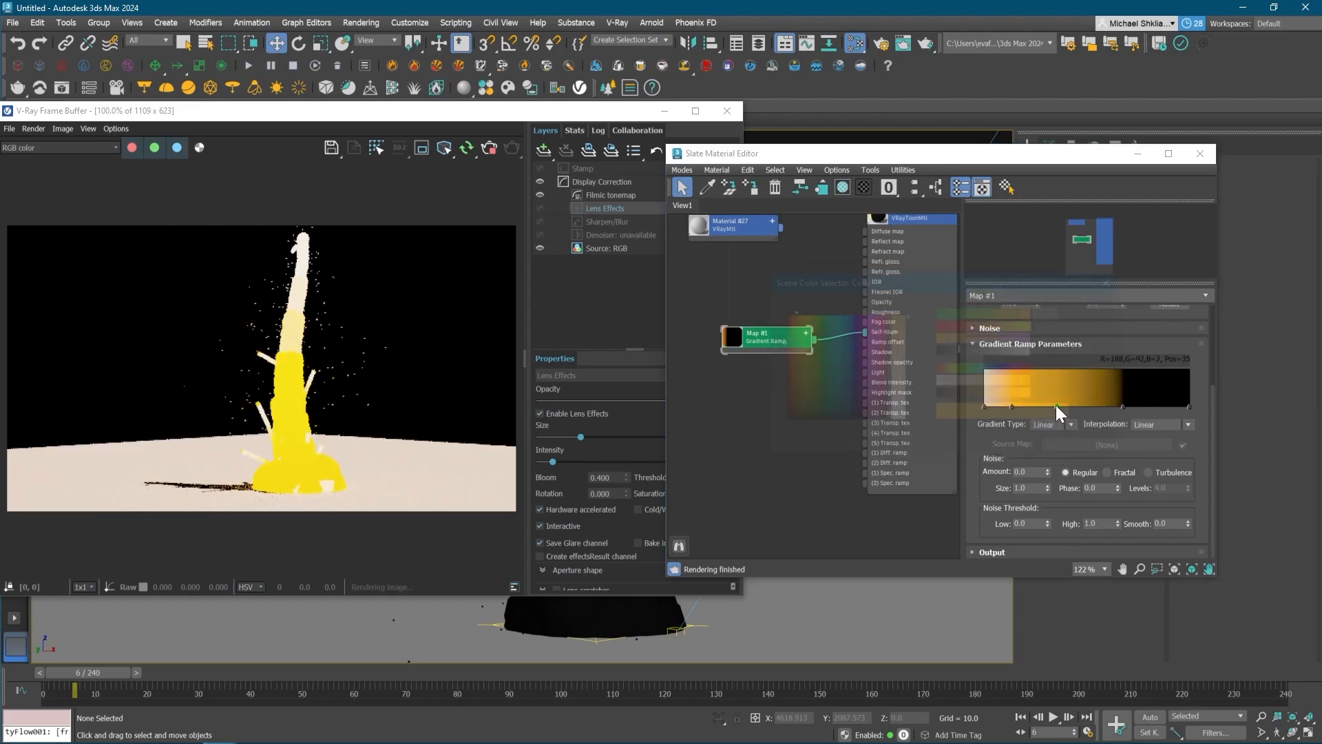
{"action": "left_click_drag", "start_coordinate": [944, 367], "coordinate": [942, 367]}
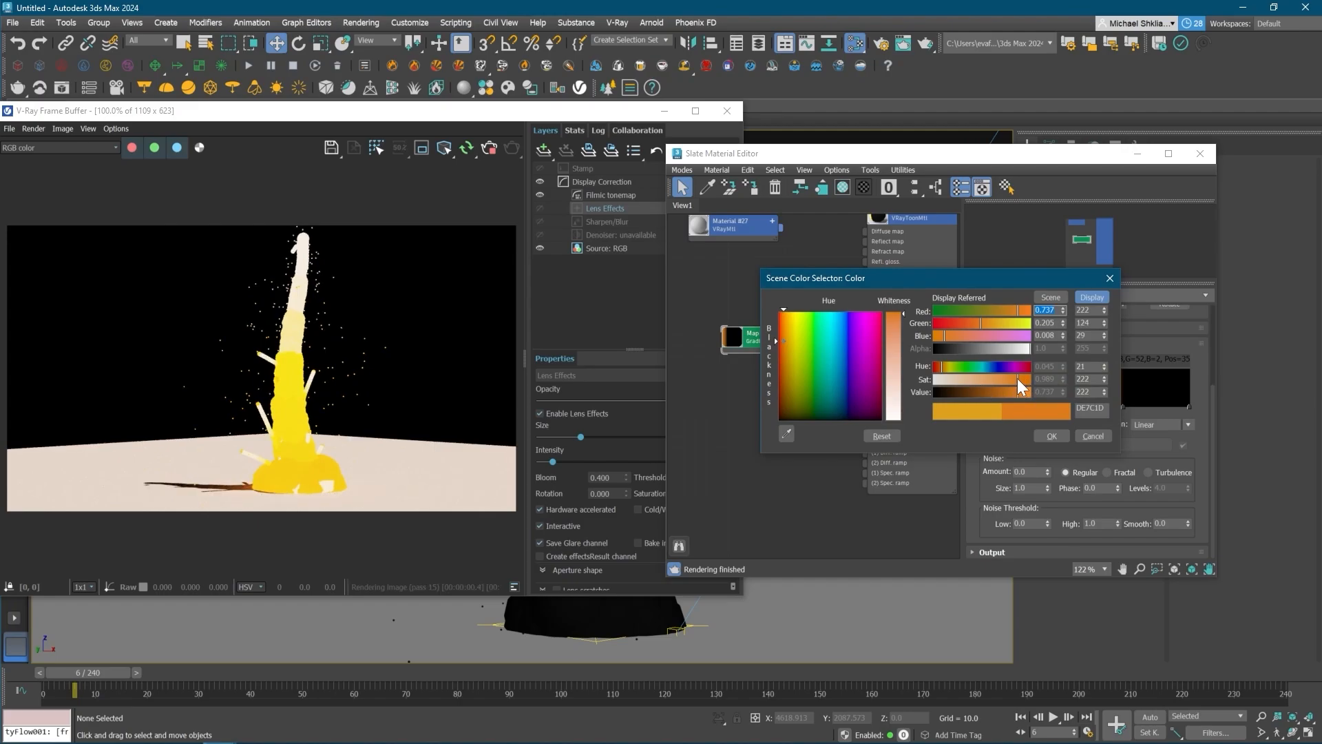
{"action": "mouse_move", "coordinate": [1018, 391]}
{"action": "left_mouse_down"}
{"action": "mouse_move", "coordinate": [997, 391]}
{"action": "mouse_move", "coordinate": [1012, 379]}
{"action": "left_mouse_up"}
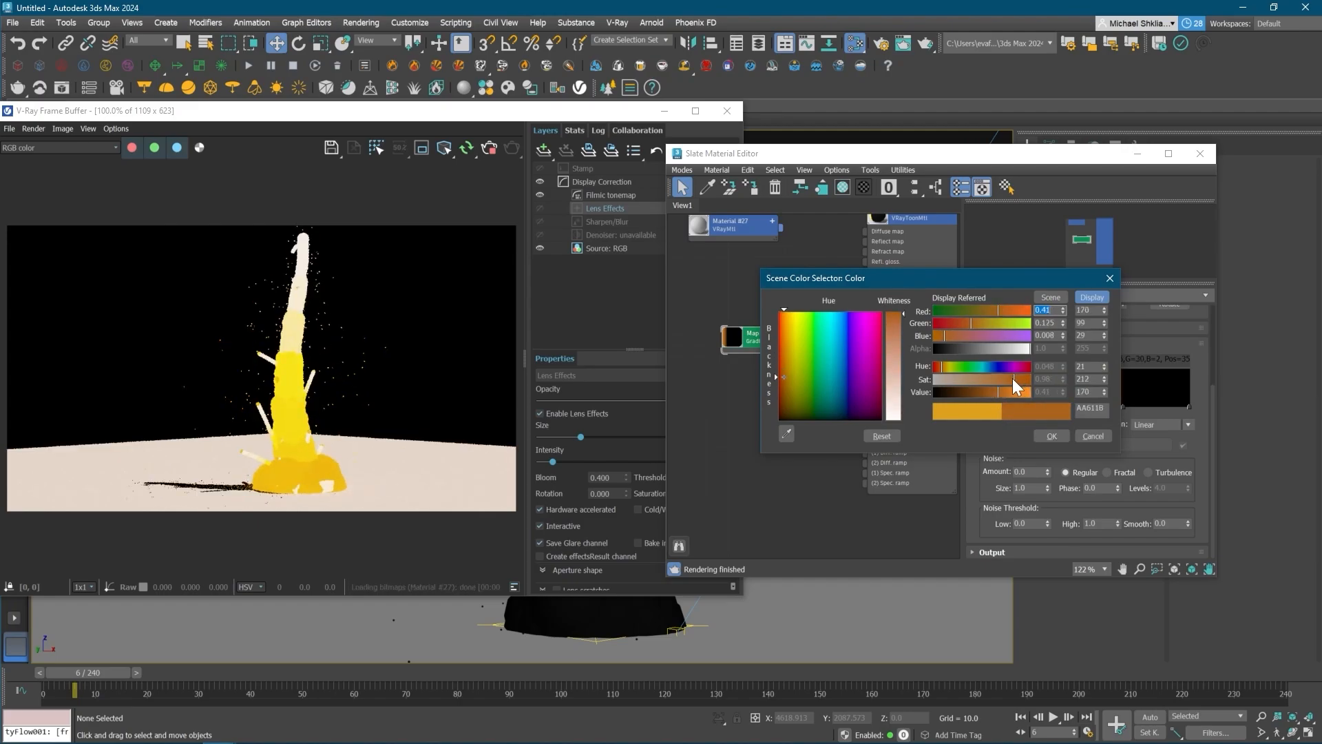
{"action": "left_click", "coordinate": [1050, 436]}
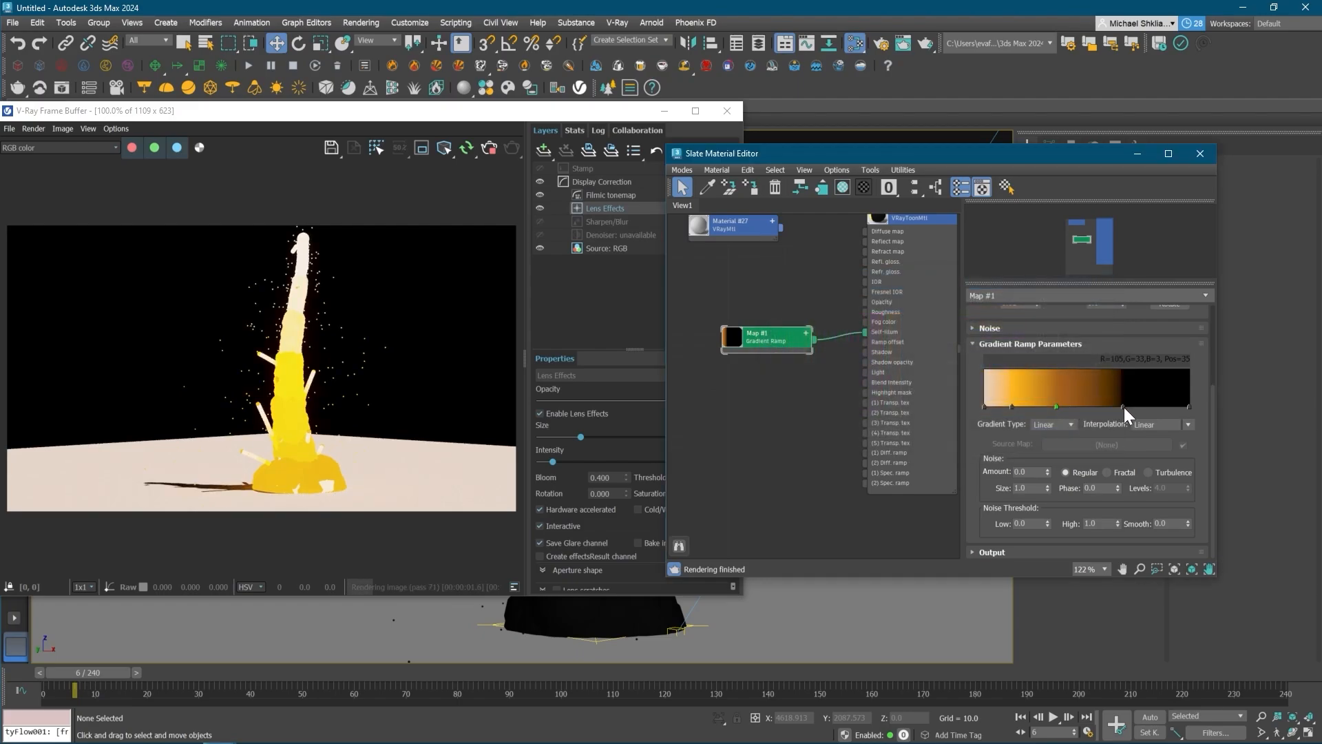
{"action": "left_click_drag", "start_coordinate": [1056, 406], "coordinate": [1059, 406]}
- Go to frame 15 of the animation and frame the explosion for the interactive render
{"action": "middle_click_drag", "start_coordinate": [761, 639], "coordinate": [767, 638]}
{"action": "key", "text": "period"}
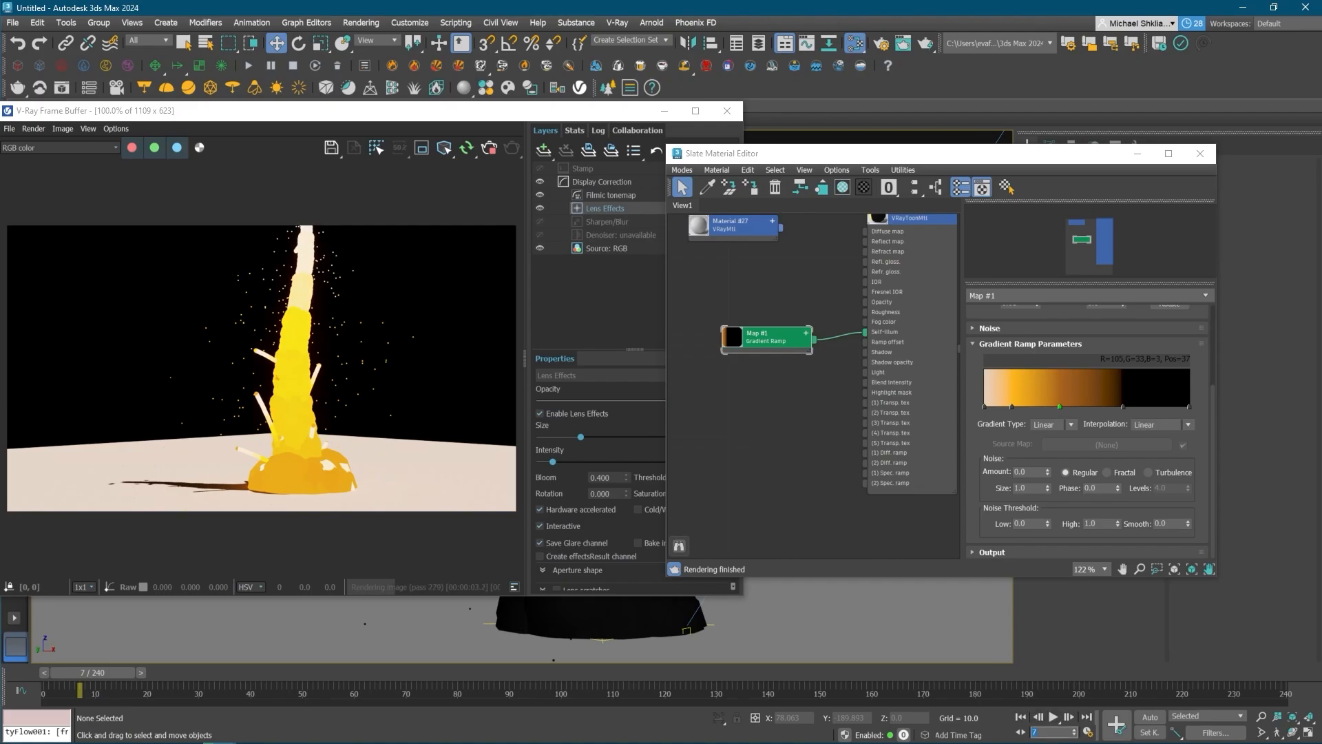
{"action": "key", "text": "Return"}
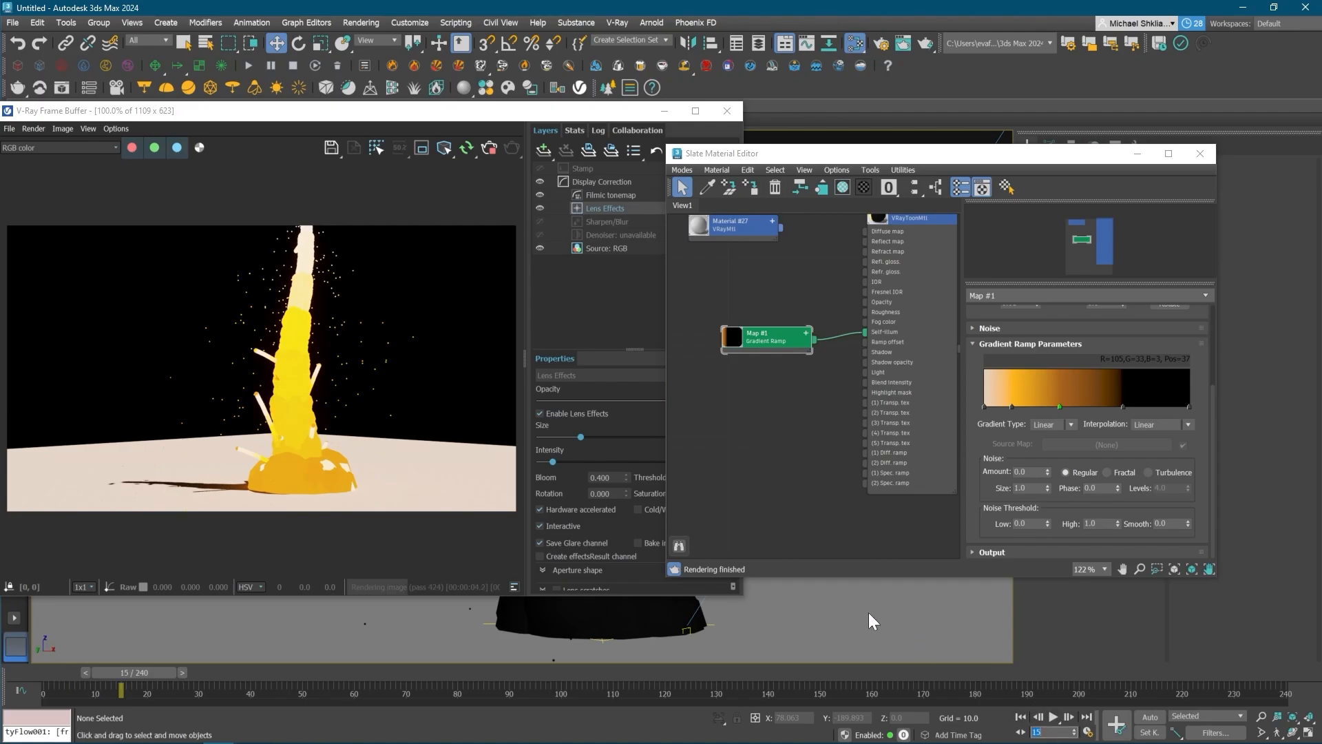
{"action": "scroll", "coordinate": [799, 596], "scroll_direction": "up", "scroll_amount": 3}
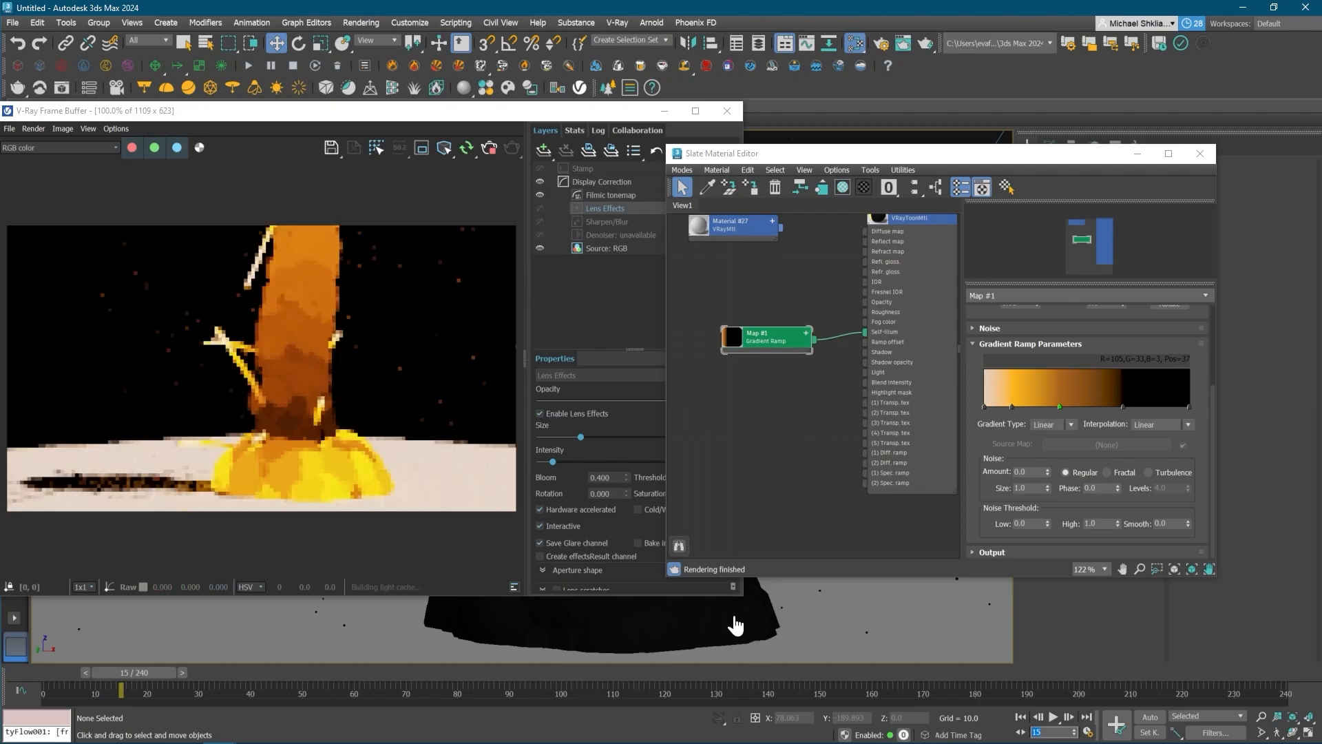
{"action": "scroll", "coordinate": [760, 631], "scroll_direction": "down", "scroll_amount": 3}
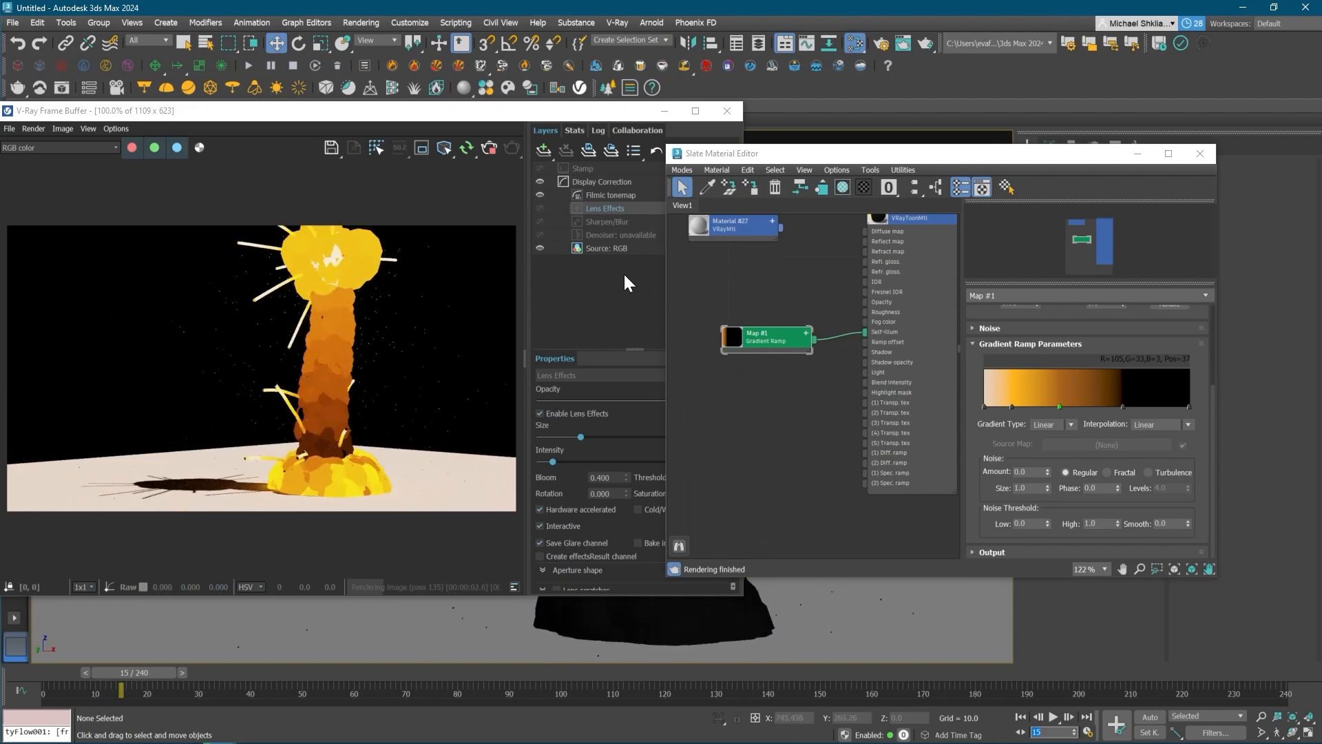
- Set the toon material's self-illumination multiplier to 160
{"action": "middle_click_drag", "start_coordinate": [862, 386], "coordinate": [883, 390]}
{"action": "double_click", "coordinate": [903, 406]}
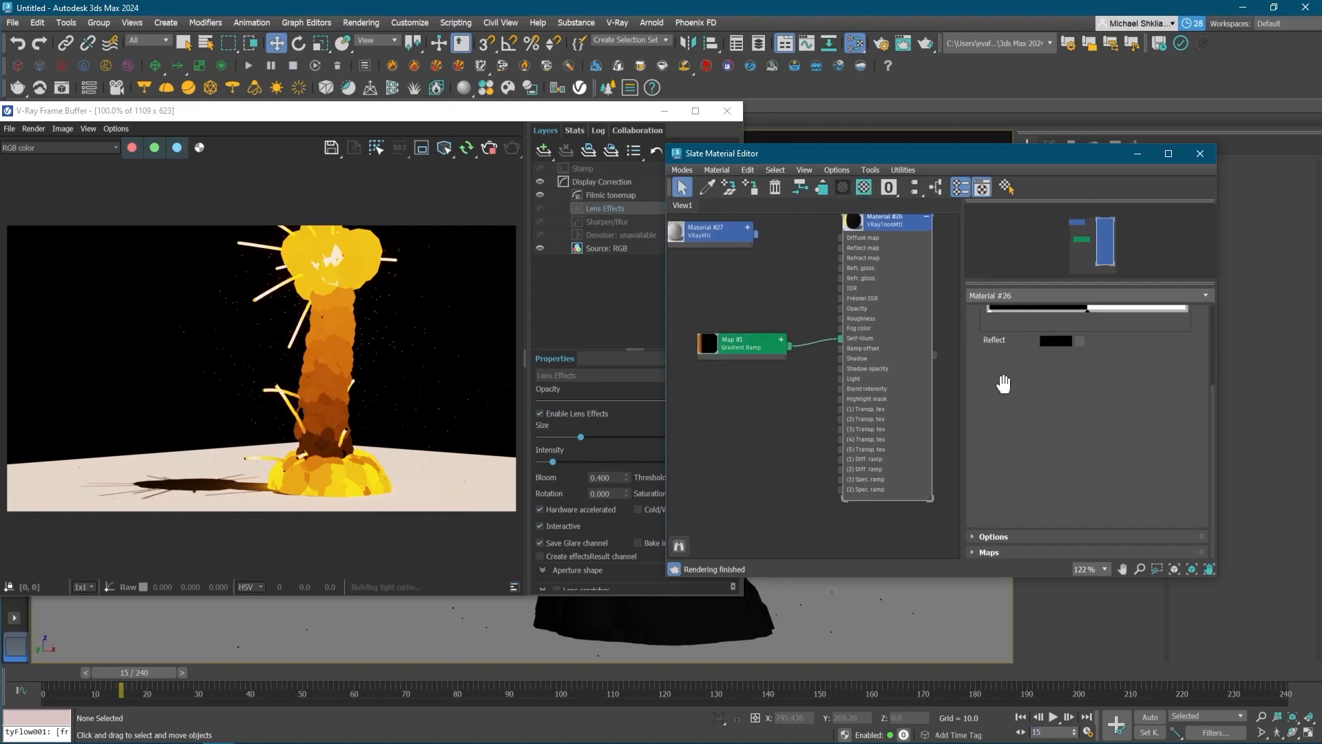
{"action": "left_click_drag", "start_coordinate": [1121, 403], "coordinate": [1091, 303]}
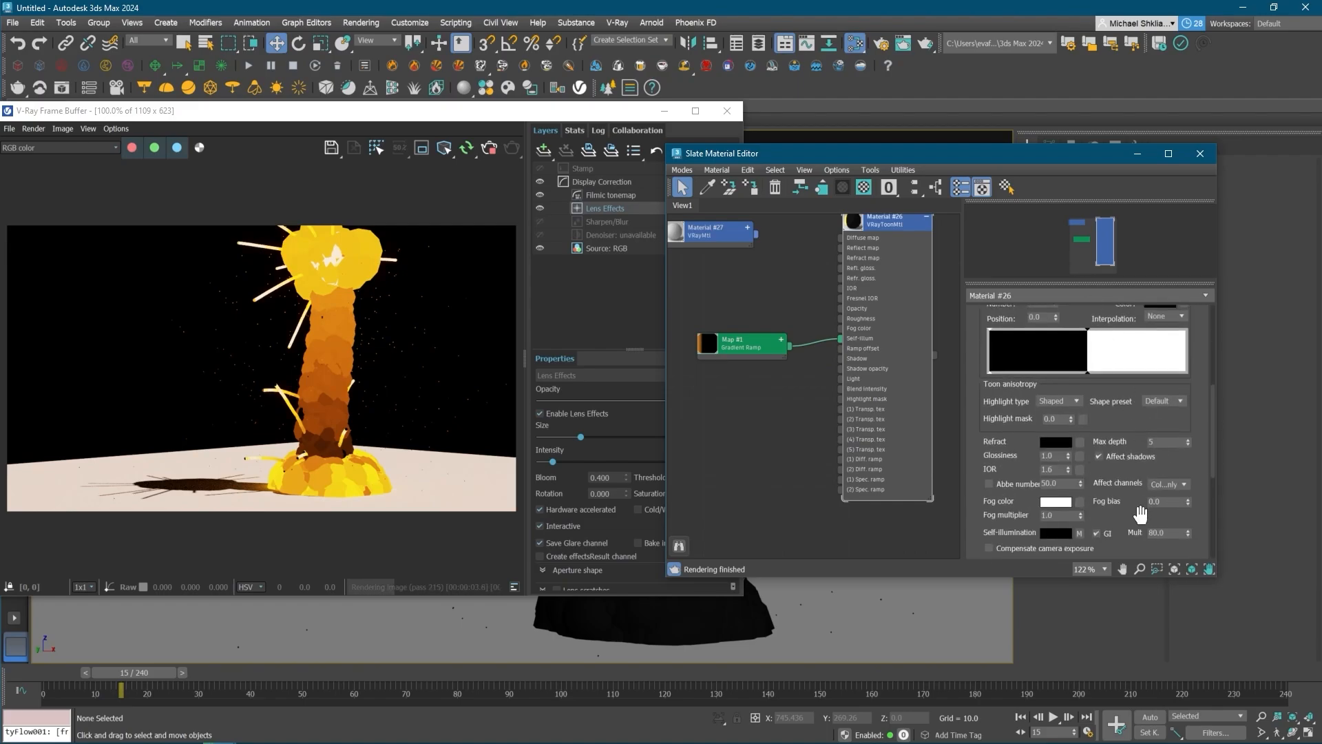
{"action": "left_click_drag", "start_coordinate": [1140, 513], "coordinate": [1158, 499]}
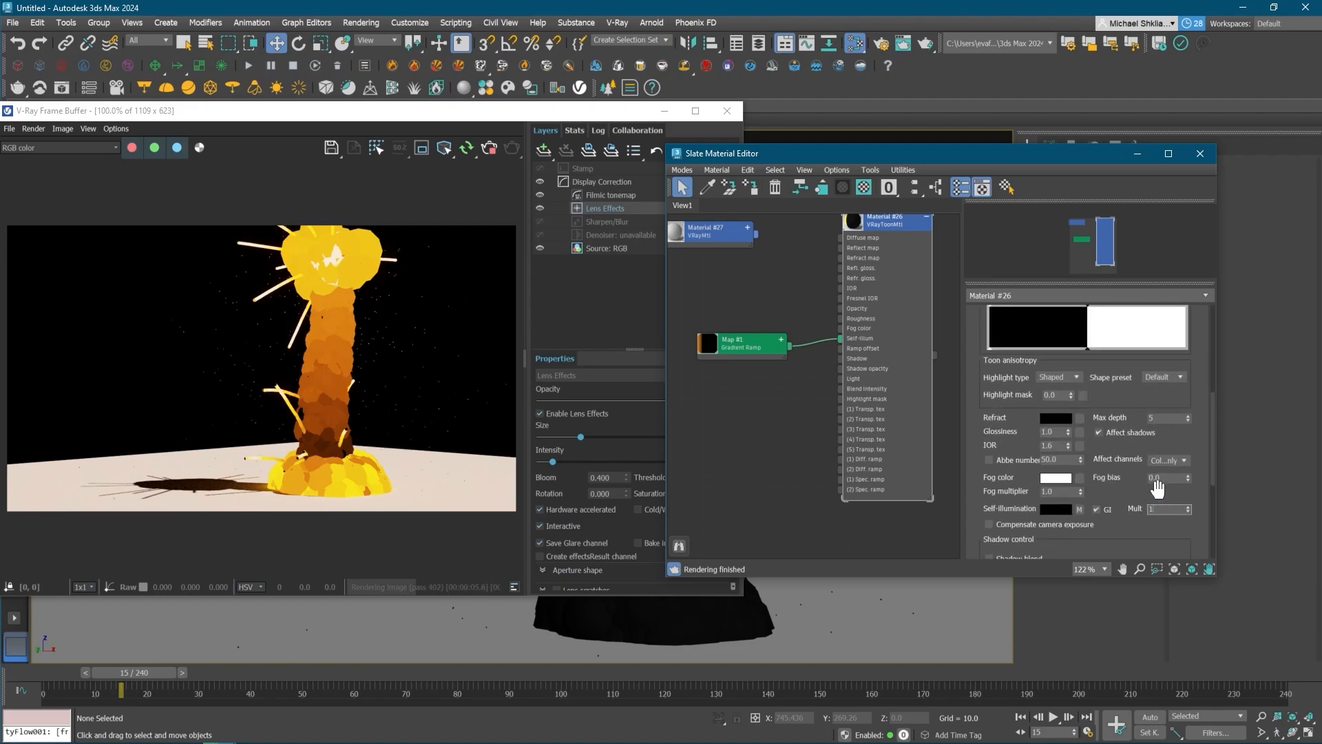
{"action": "type", "text": "60"}
{"action": "key", "text": "Return"}
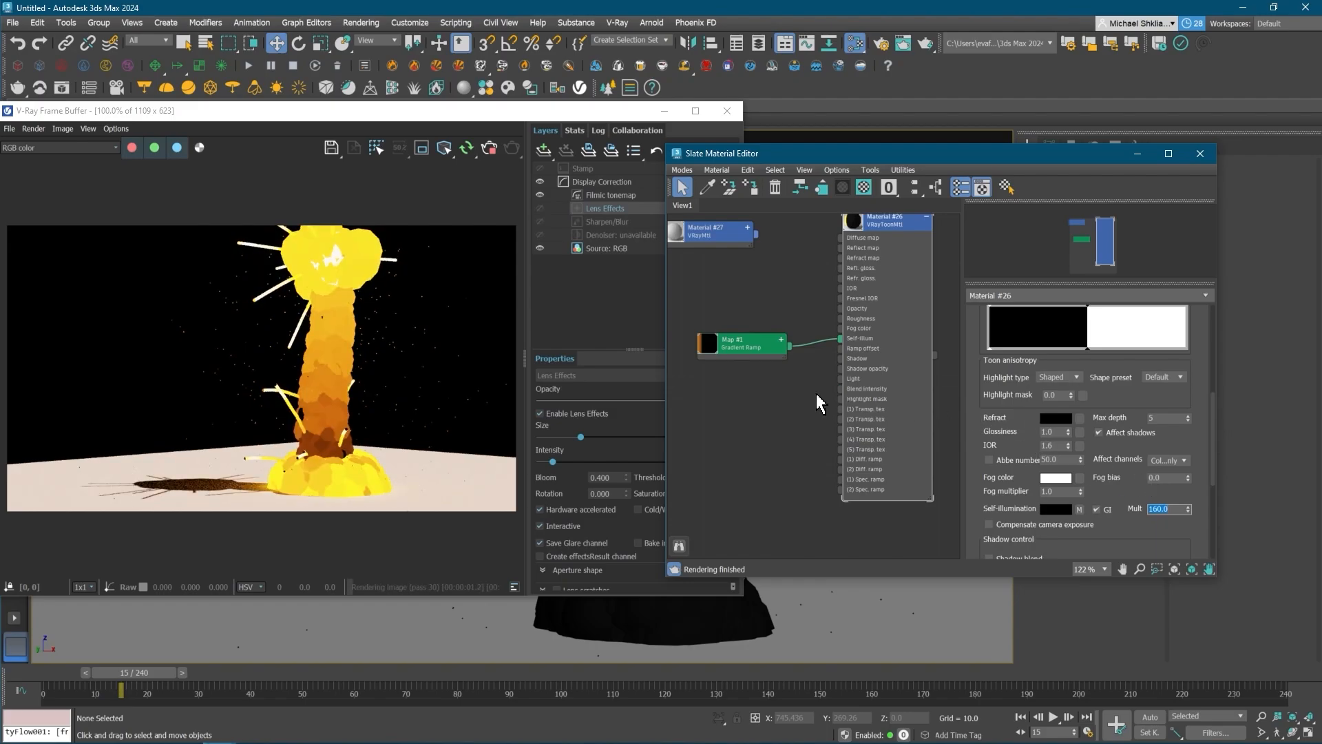
- Set the toon material's self-illumination multiplier to 300 and go to frame 29 of the animation to check the whole explosion
{"action": "middle_click_drag", "start_coordinate": [802, 381], "coordinate": [806, 384]}
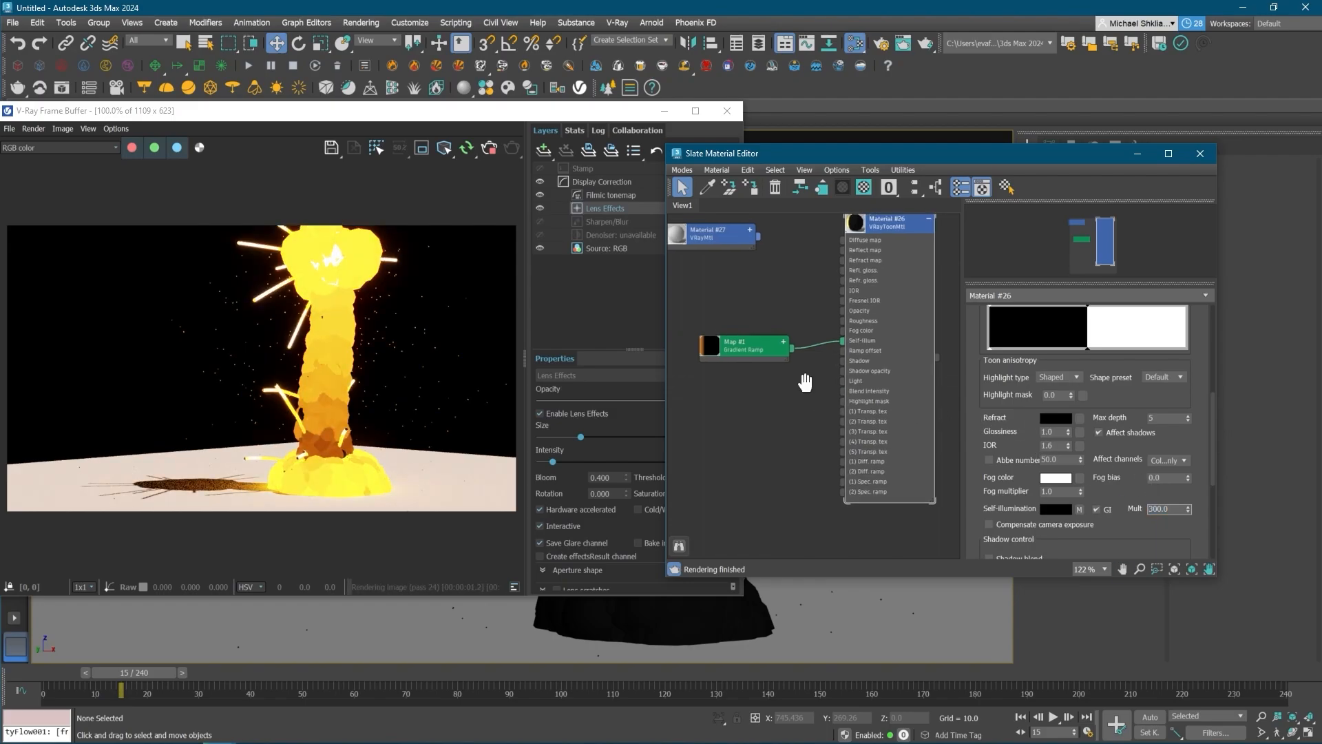
{"action": "left_click", "coordinate": [592, 277]}
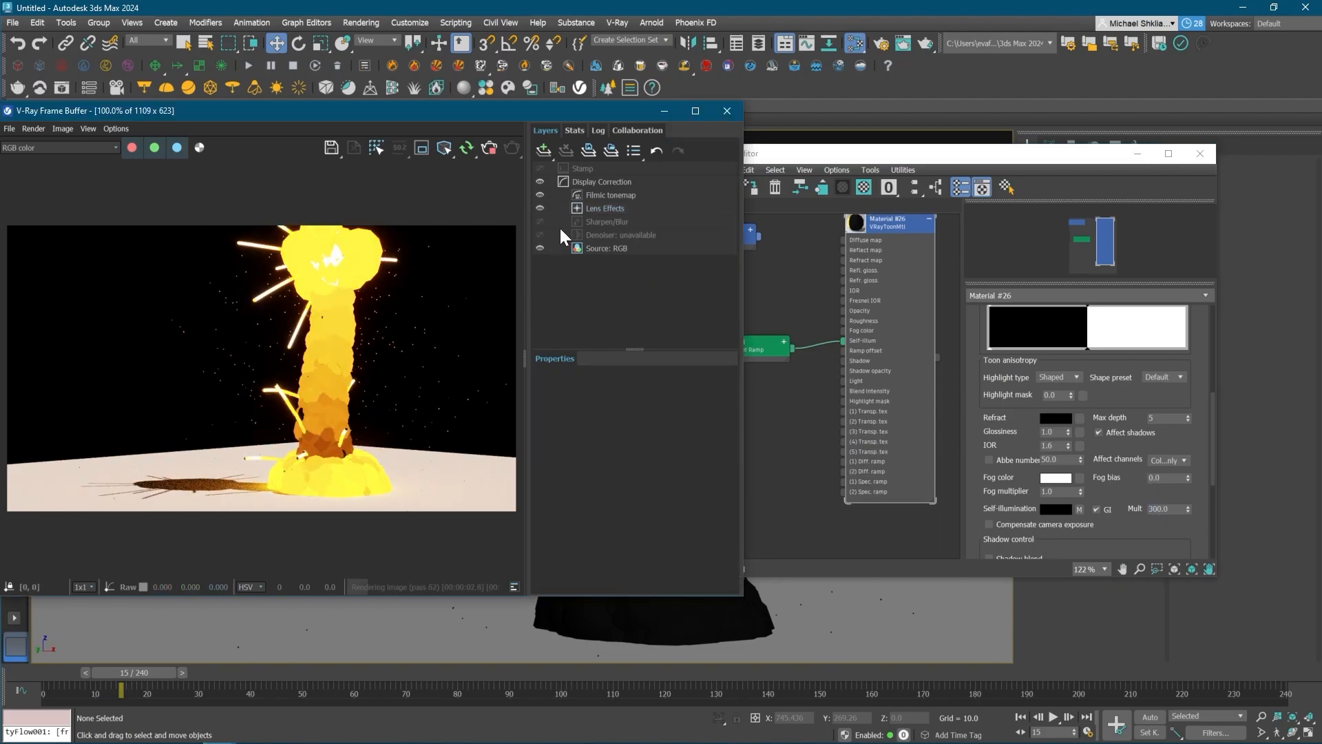
{"action": "left_click", "coordinate": [603, 208]}
{"action": "left_click", "coordinate": [578, 275]}
{"action": "scroll", "coordinate": [379, 252], "scroll_direction": "up", "scroll_amount": 1}
{"action": "middle_click_drag", "start_coordinate": [397, 467], "coordinate": [428, 342]}
{"action": "scroll", "coordinate": [429, 341], "scroll_direction": "down", "scroll_amount": 1}
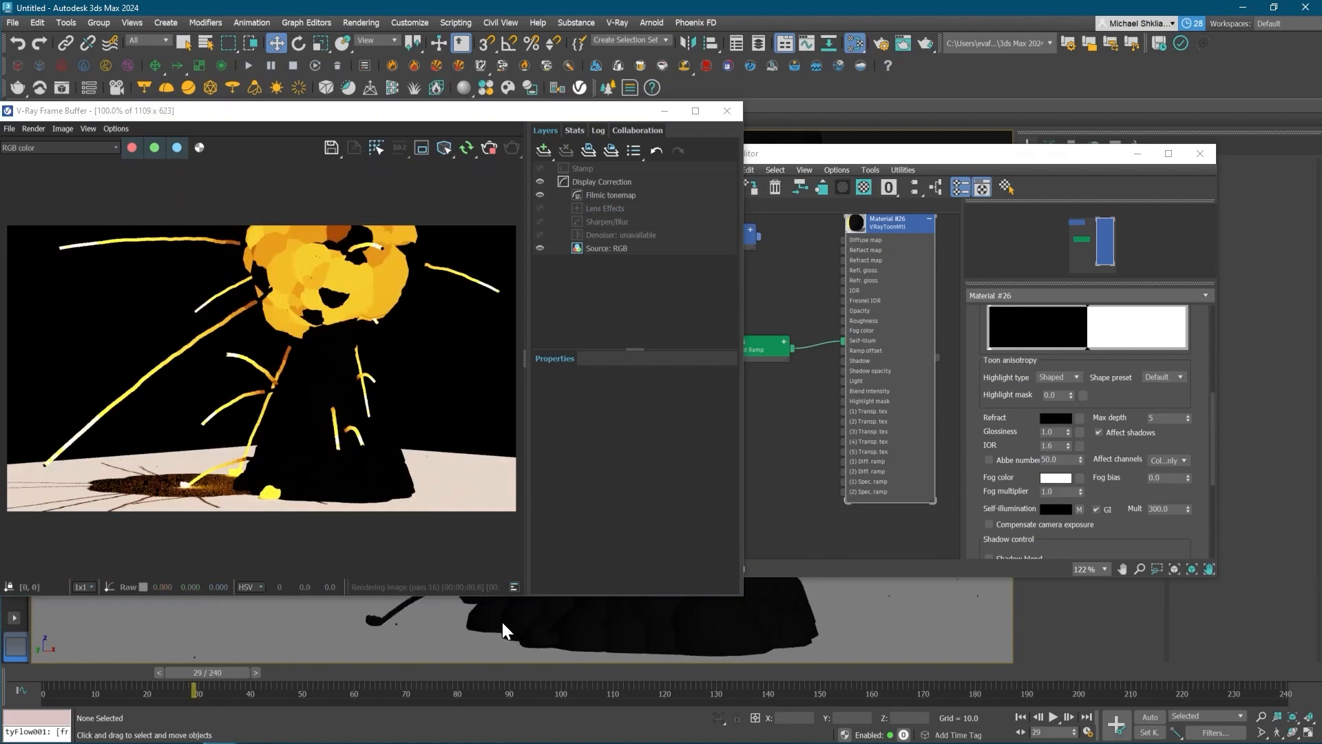
- Duplicate the Gradient Ramp node above the original and colour the copy's first flag black
{"action": "middle_click_drag", "start_coordinate": [807, 446], "coordinate": [824, 445]}
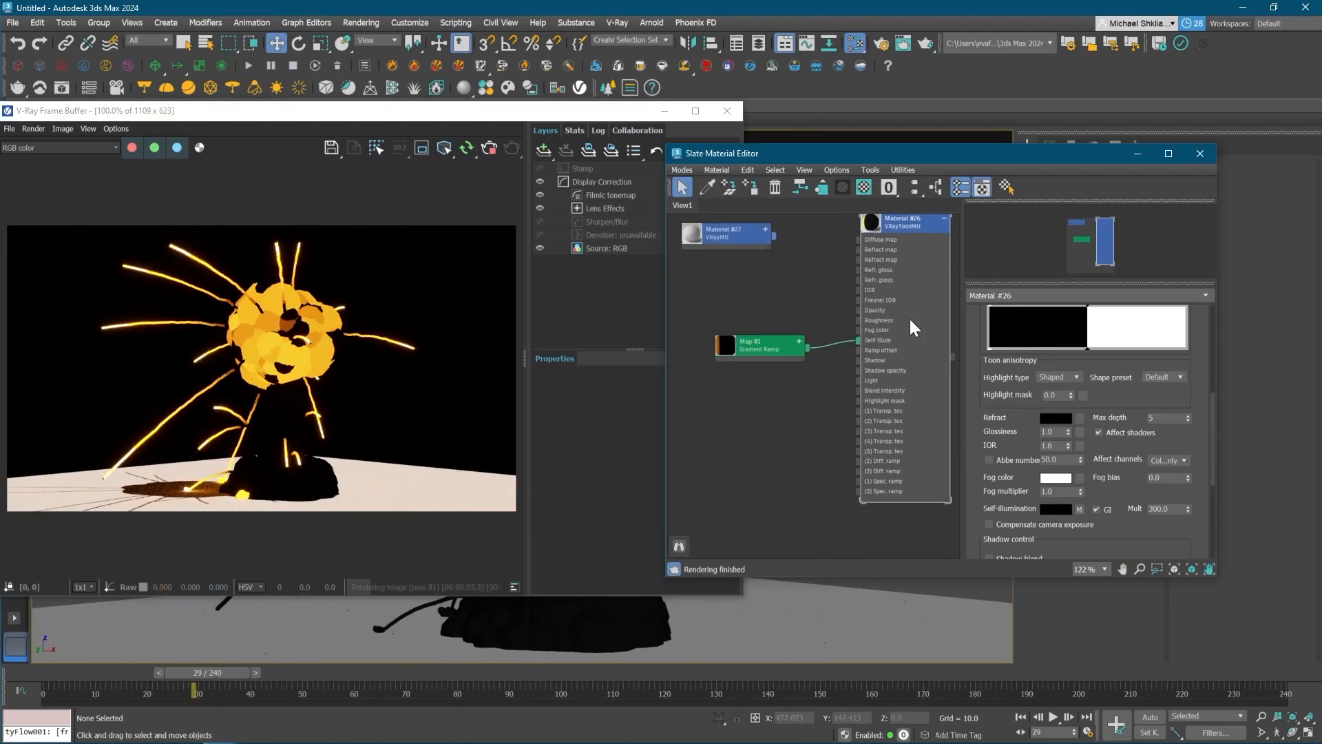
{"action": "scroll", "coordinate": [1019, 382], "scroll_direction": "up", "scroll_amount": 3}
{"action": "scroll", "coordinate": [1020, 382], "scroll_direction": "up", "scroll_amount": 1}
{"action": "middle_click_drag", "start_coordinate": [848, 374], "coordinate": [878, 439]}
{"action": "left_click_drag", "start_coordinate": [785, 412], "coordinate": [785, 334], "text": "shift"}
{"action": "double_click", "coordinate": [985, 532]}
{"action": "left_click_drag", "start_coordinate": [893, 368], "coordinate": [894, 422]}
{"action": "left_click_drag", "start_coordinate": [1029, 395], "coordinate": [931, 398]}
{"action": "left_click", "coordinate": [1049, 437]}
- Colour the copied Gradient Ramp's flags at positions 68 and 100 mid grey with RGB 69, 69, 69
{"action": "double_click", "coordinate": [1123, 533]}
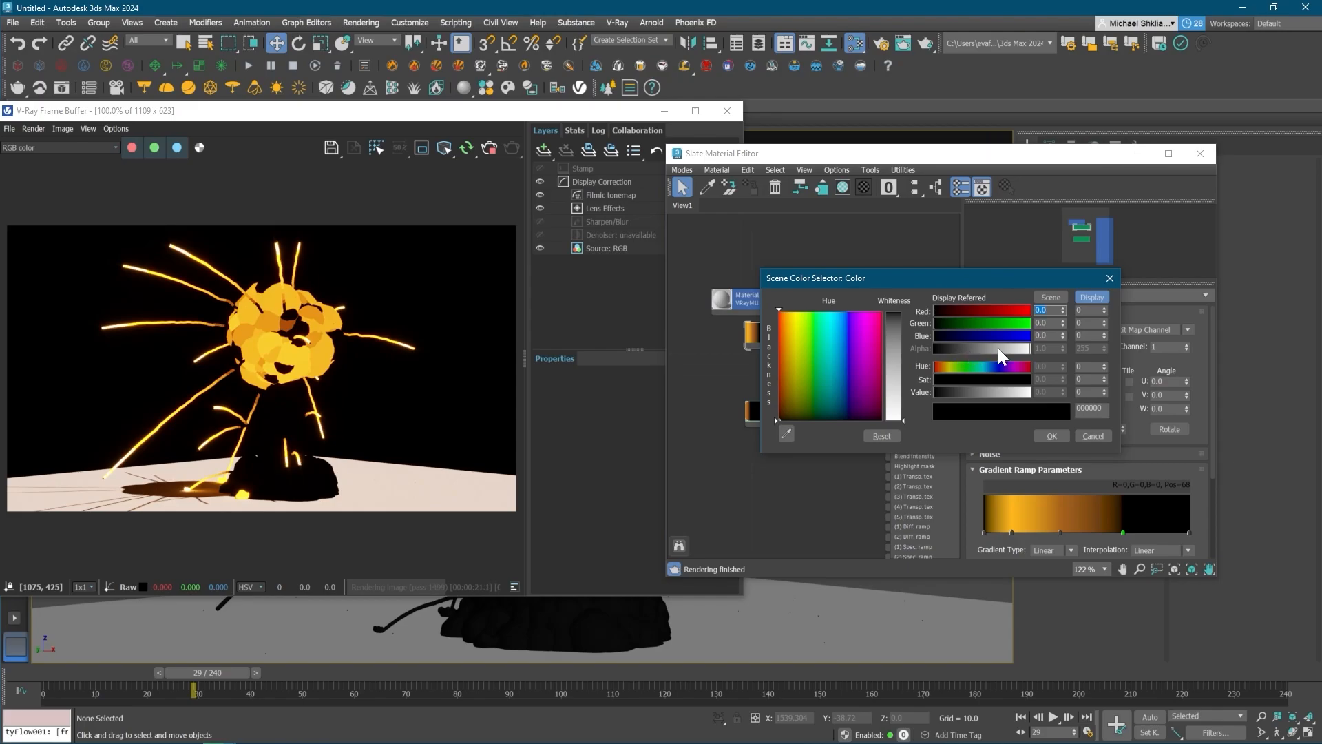
{"action": "left_click", "coordinate": [987, 392]}
{"action": "left_click", "coordinate": [1039, 438]}
{"action": "double_click", "coordinate": [1189, 533]}
{"action": "left_click", "coordinate": [988, 393]}
{"action": "left_click", "coordinate": [1038, 435]}
- Colour the copied ramp's dark orange flag at position 37 near-black with RGB 1, 1, 1 and delete the yellow-orange flag
{"action": "double_click", "coordinate": [1059, 533]}
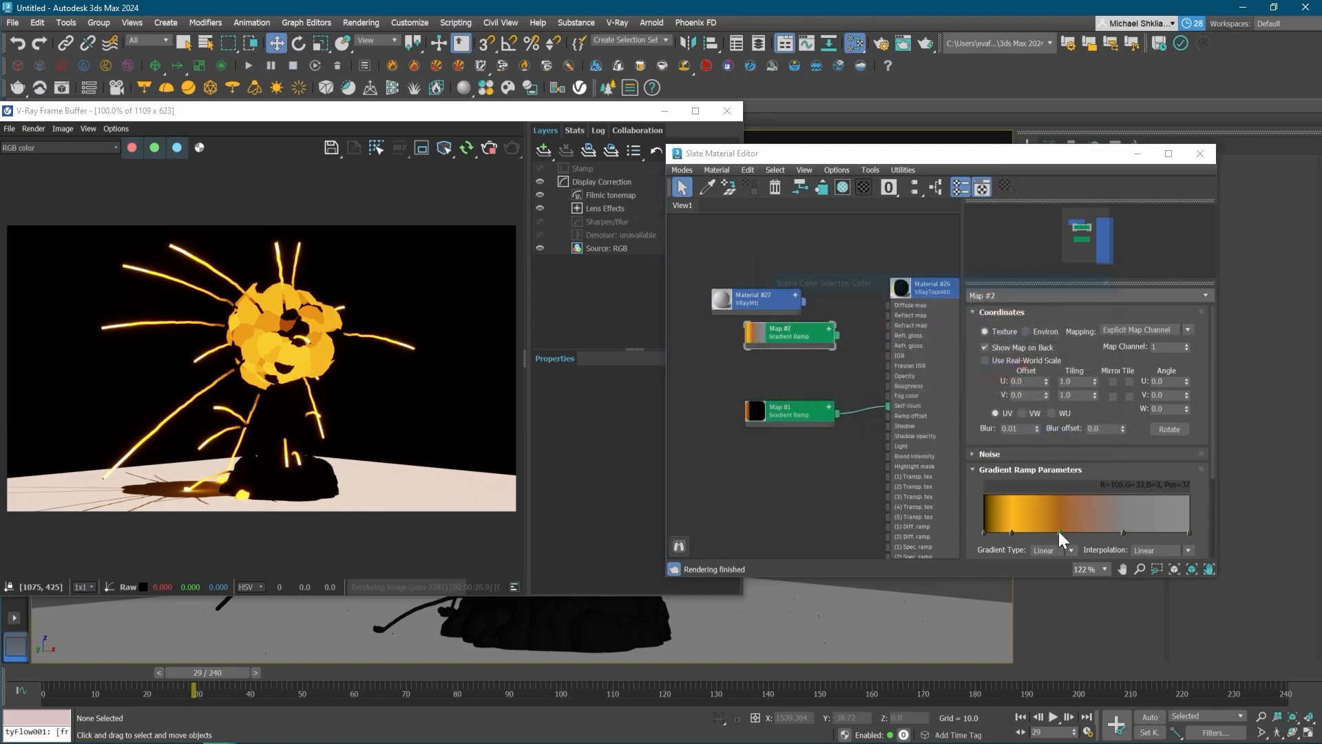
{"action": "left_click_drag", "start_coordinate": [954, 389], "coordinate": [941, 394]}
{"action": "left_click", "coordinate": [1045, 437]}
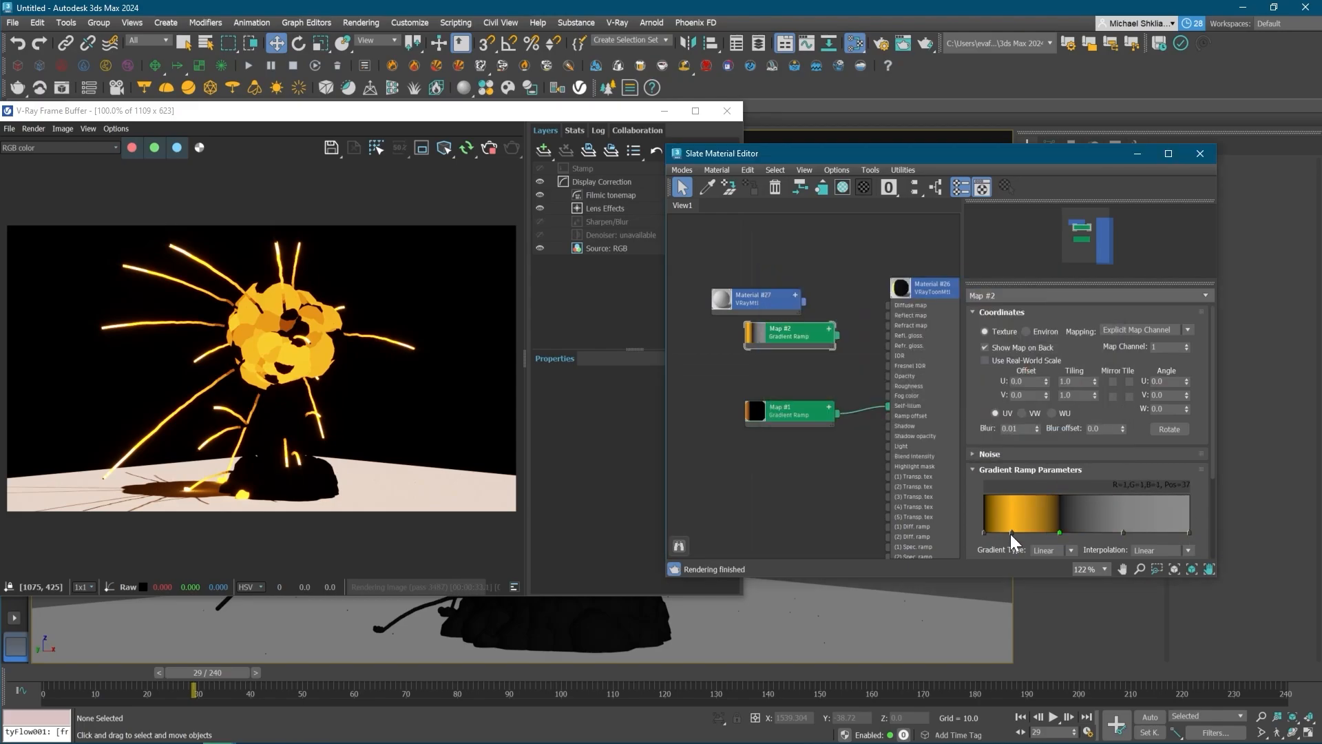
{"action": "right_click", "coordinate": [1010, 534]}
{"action": "left_click", "coordinate": [1042, 584]}
- Connect the copied grey Gradient Ramp to the toon material's Diffuse map and check the smoke in the render
{"action": "middle_click_drag", "start_coordinate": [850, 371], "coordinate": [855, 371]}
{"action": "left_click_drag", "start_coordinate": [841, 336], "coordinate": [893, 306]}
{"action": "scroll", "coordinate": [286, 466], "scroll_direction": "up", "scroll_amount": 1}
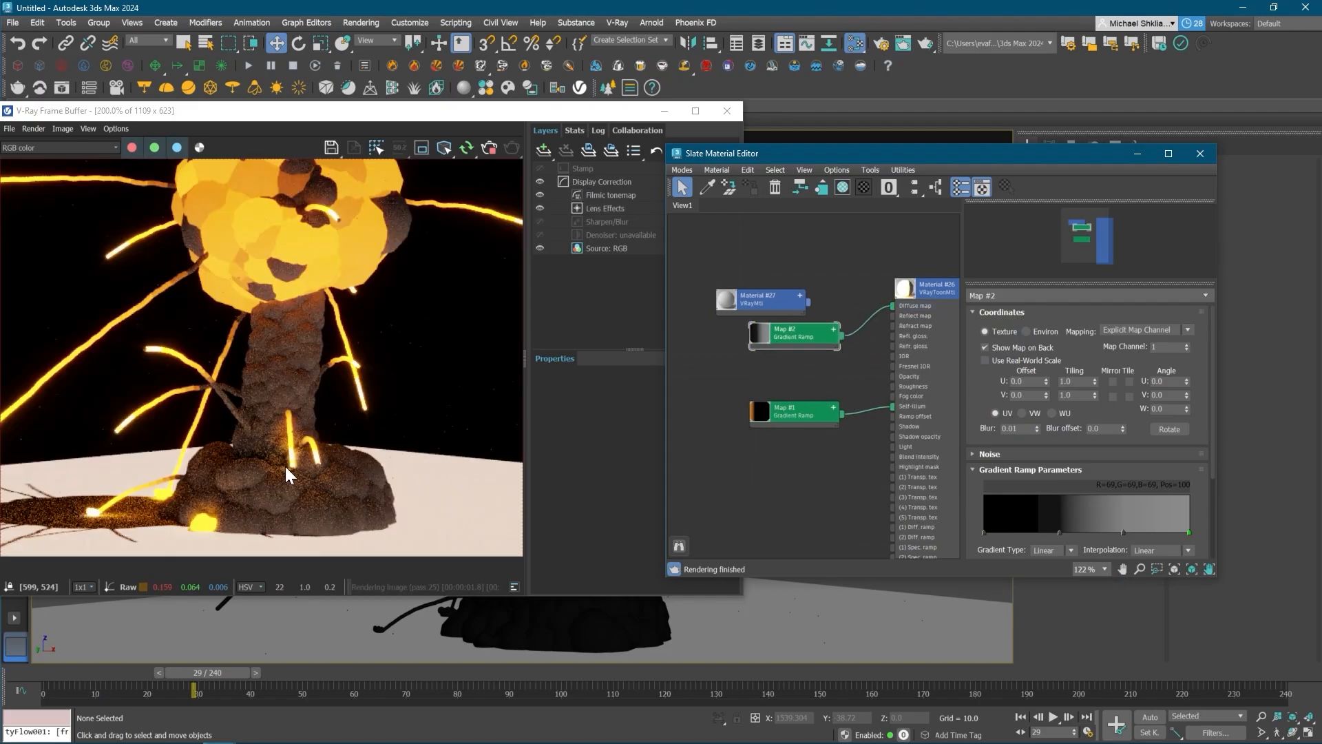
{"action": "scroll", "coordinate": [285, 466], "scroll_direction": "down", "scroll_amount": 1}
- Set the toon material's Reflect colour to white
{"action": "middle_click_drag", "start_coordinate": [881, 330], "coordinate": [816, 328]}
{"action": "double_click", "coordinate": [887, 360]}
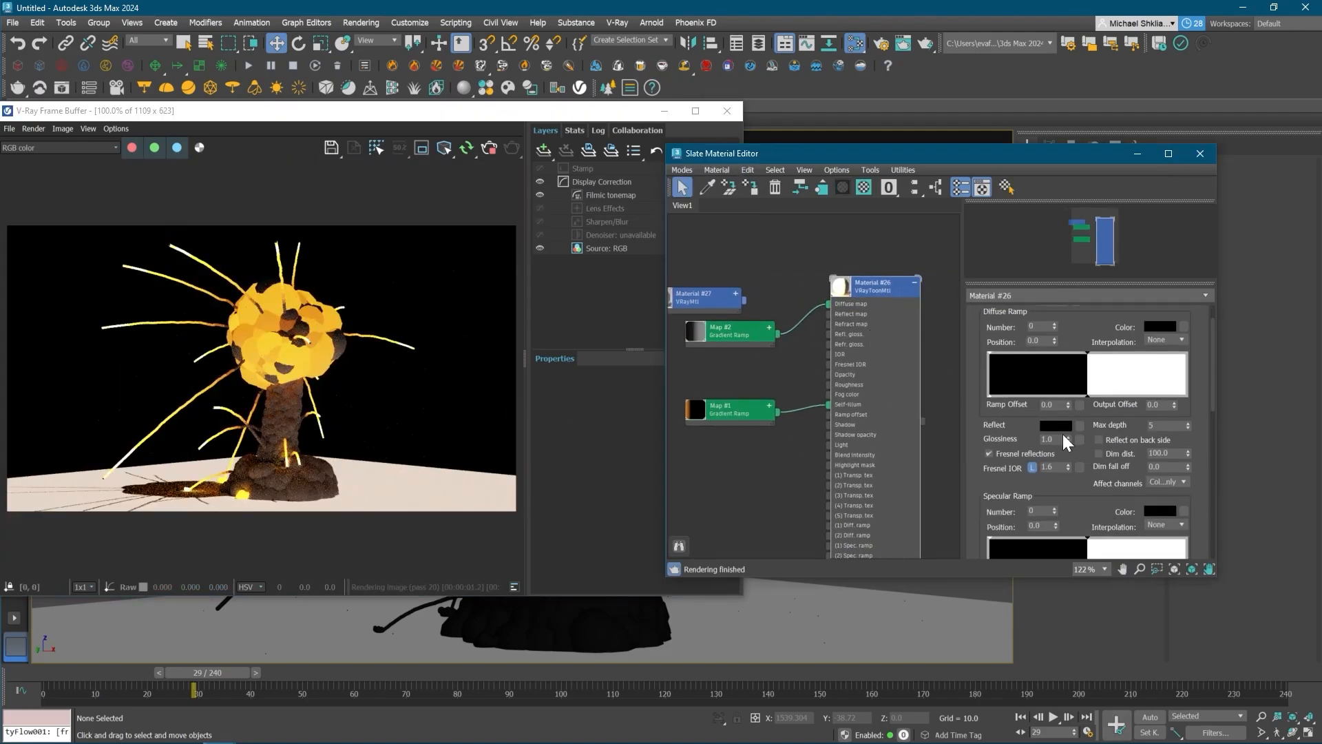
{"action": "left_click", "coordinate": [1060, 427]}
{"action": "left_click_drag", "start_coordinate": [1015, 390], "coordinate": [1041, 390]}
{"action": "left_click", "coordinate": [1048, 436]}
- Set the toon material's reflection glossiness to 0.7
{"action": "scroll", "coordinate": [590, 617], "scroll_direction": "up", "scroll_amount": 3}
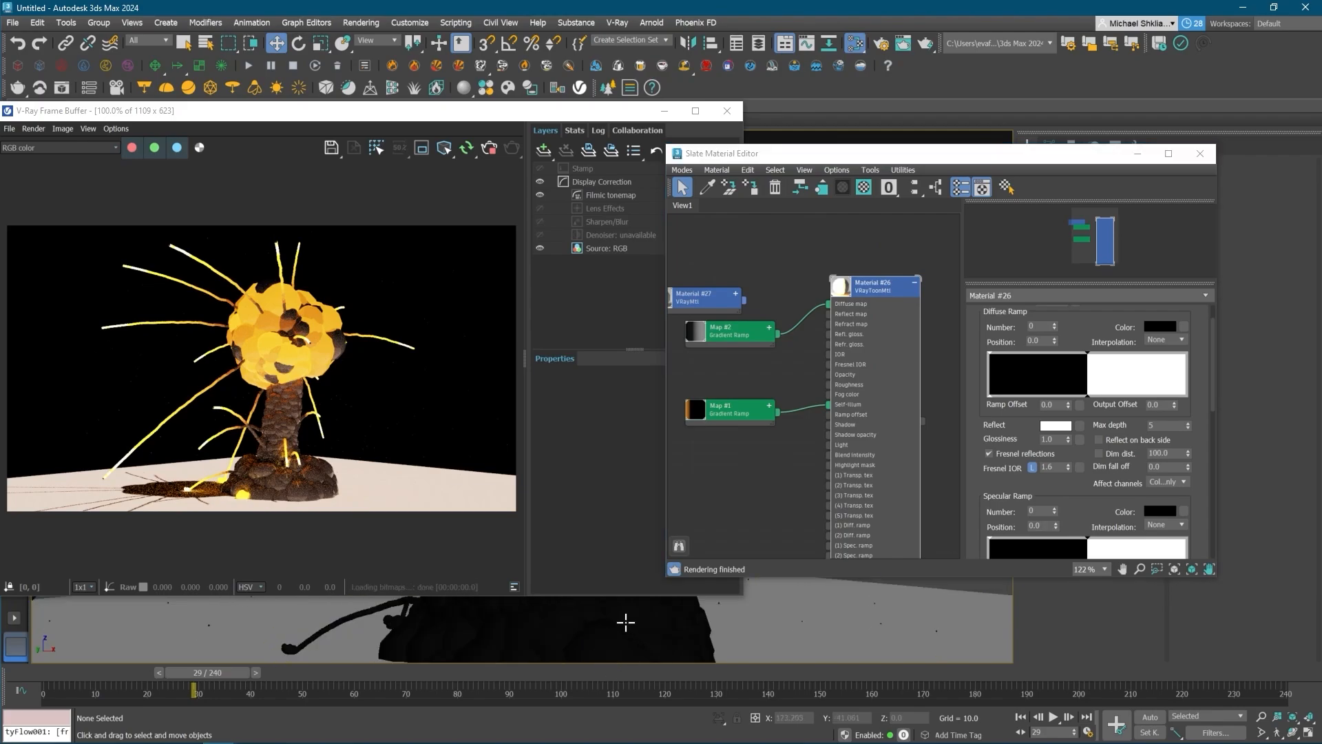
{"action": "scroll", "coordinate": [626, 623], "scroll_direction": "up", "scroll_amount": 3}
{"action": "double_click", "coordinate": [1048, 439]}
{"action": "type", "text": "0.7"}
{"action": "key", "text": "Return"}
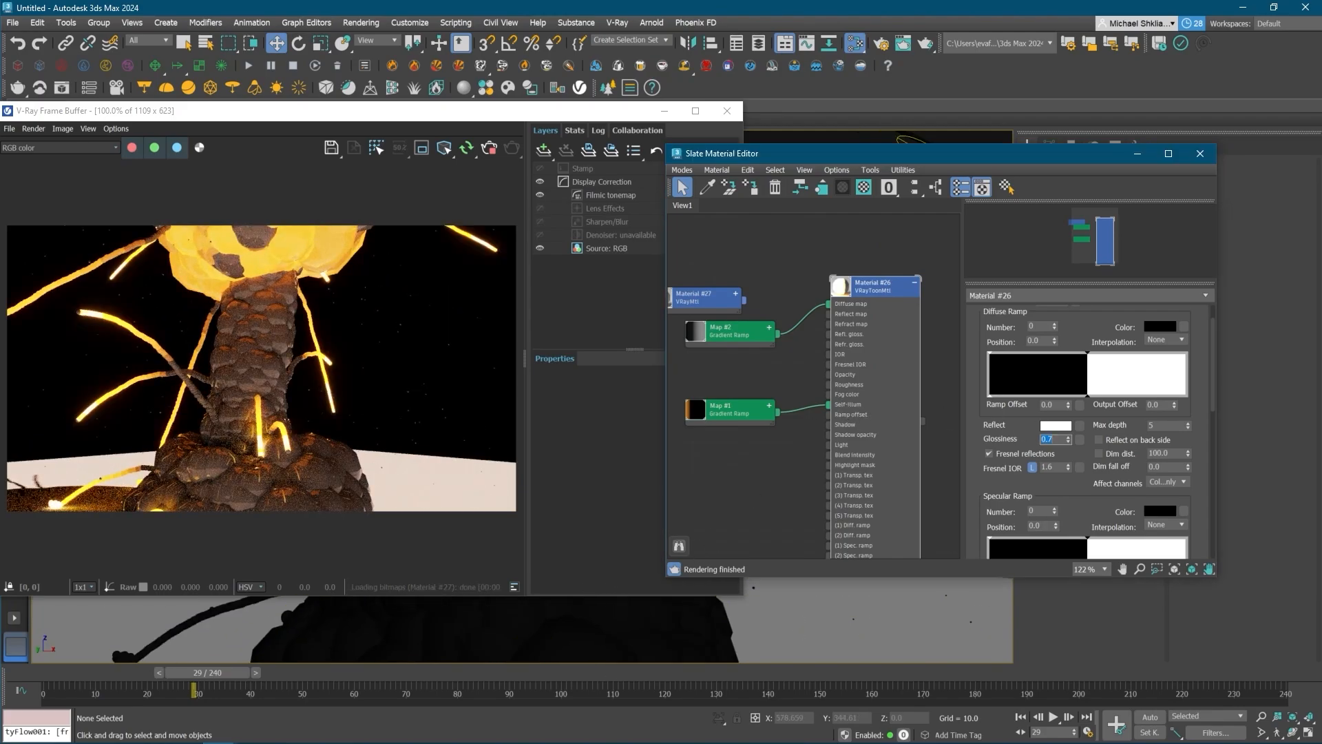
{"action": "scroll", "coordinate": [540, 637], "scroll_direction": "up", "scroll_amount": 1}
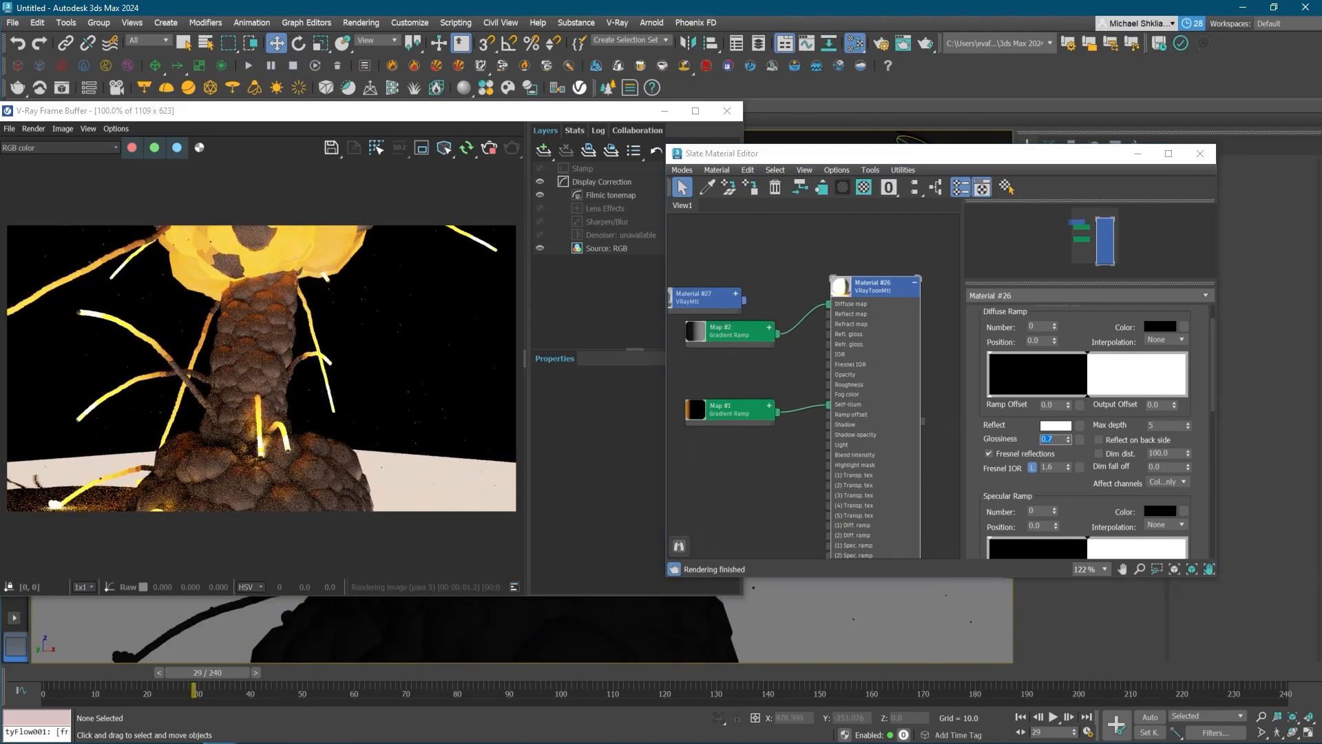
- Lower the toon material's reflection glossiness to 0.3
{"action": "left_click", "coordinate": [540, 208]}
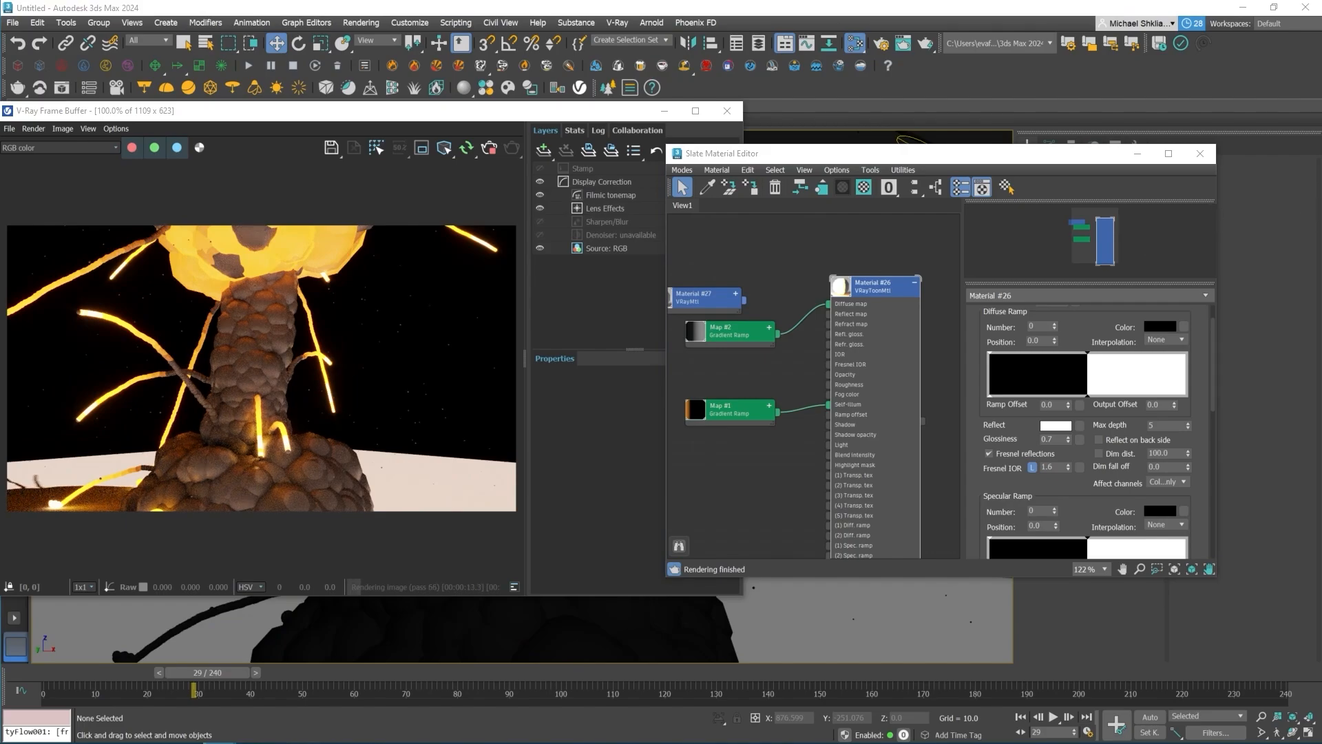
{"action": "double_click", "coordinate": [1048, 439]}
{"action": "type", "text": "0.3"}
{"action": "key", "text": "Return"}
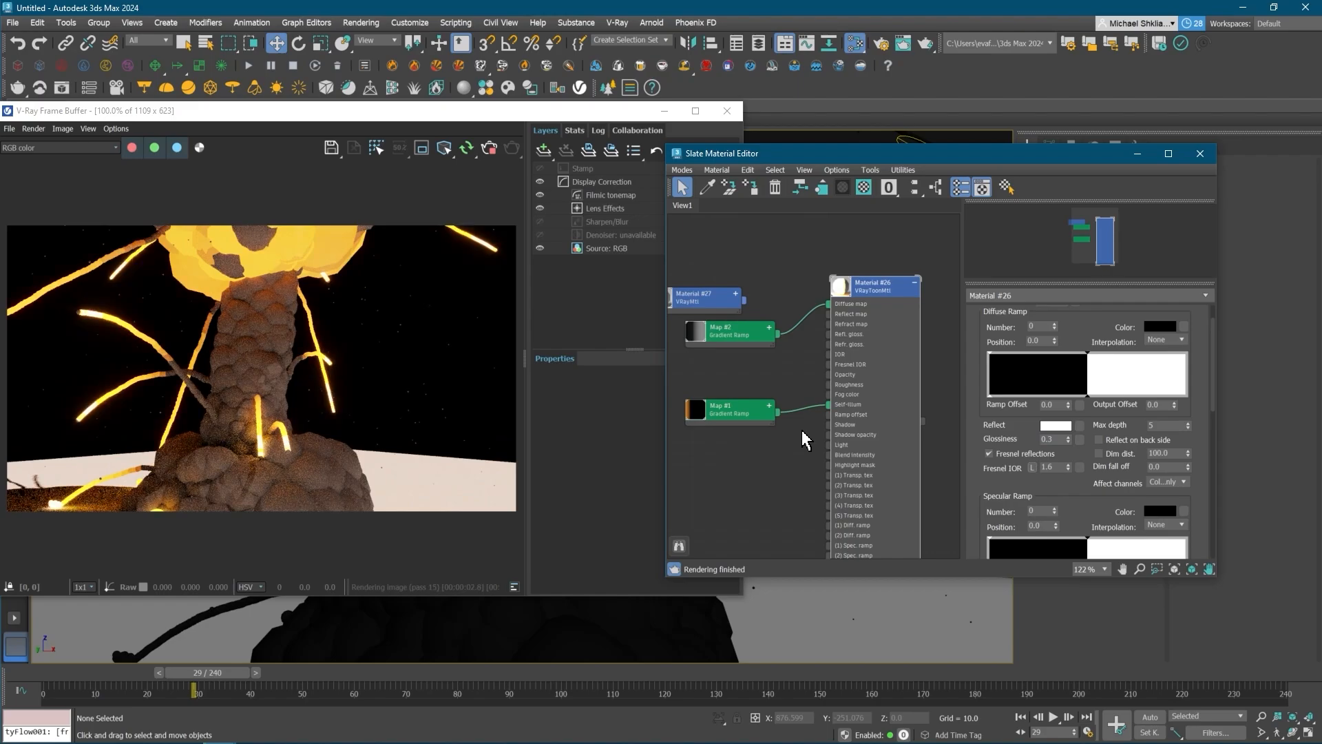
- Move the white flag of the toon material's Specular Ramp to position 0.166
{"action": "scroll", "coordinate": [593, 628], "scroll_direction": "up", "scroll_amount": 3}
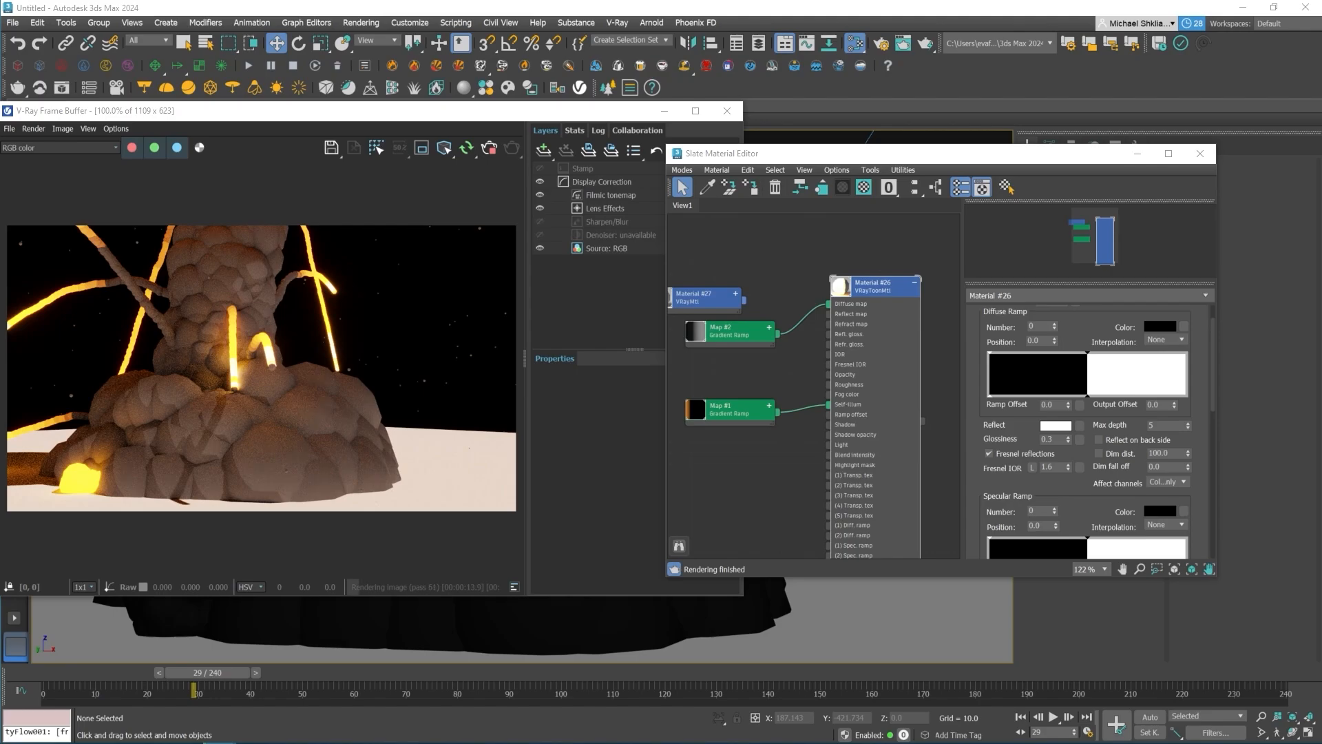
{"action": "left_click_drag", "start_coordinate": [1002, 426], "coordinate": [1006, 410]}
{"action": "mouse_move", "coordinate": [1087, 524]}
{"action": "left_mouse_down"}
{"action": "mouse_move", "coordinate": [1024, 524]}
{"action": "mouse_move", "coordinate": [1143, 526]}
{"action": "mouse_move", "coordinate": [1022, 527]}
{"action": "left_mouse_up"}
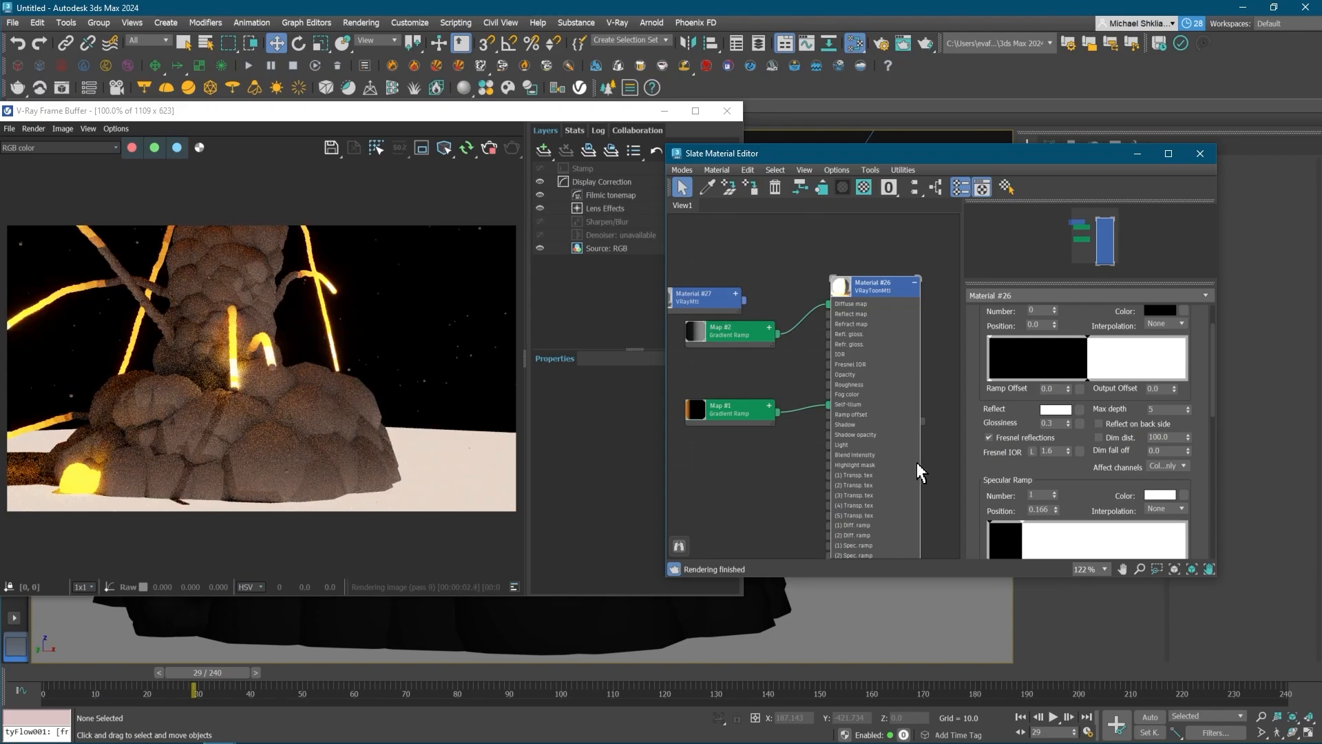
- Go to frame 73 of the animation and frame the upper smoke cloud close up for the interactive render
{"action": "left_click_drag", "start_coordinate": [809, 152], "coordinate": [866, 90]}
{"action": "left_click_drag", "start_coordinate": [101, 678], "coordinate": [547, 642]}
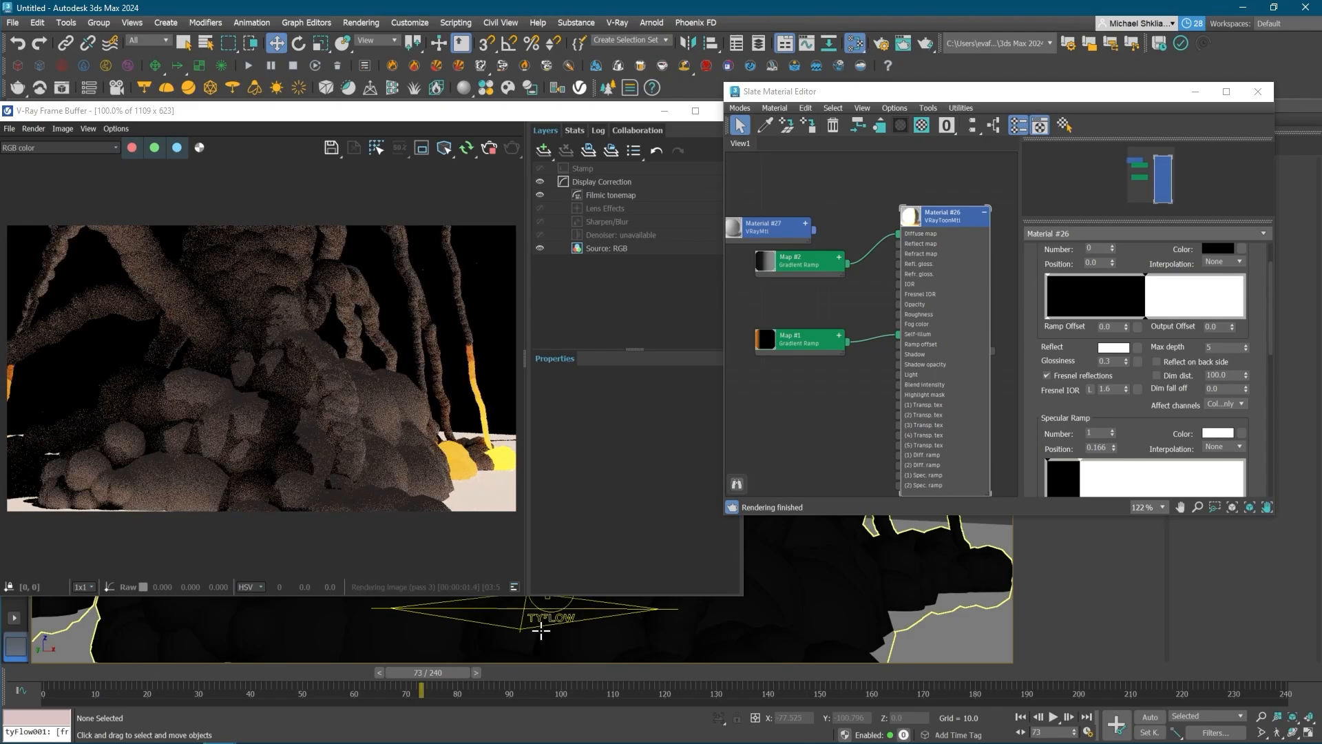
{"action": "scroll", "coordinate": [540, 630], "scroll_direction": "down", "scroll_amount": 2}
{"action": "middle_click_drag", "start_coordinate": [540, 630], "coordinate": [815, 614]}
{"action": "scroll", "coordinate": [785, 548], "scroll_direction": "down", "scroll_amount": 4}
{"action": "scroll", "coordinate": [785, 547], "scroll_direction": "up", "scroll_amount": 5}
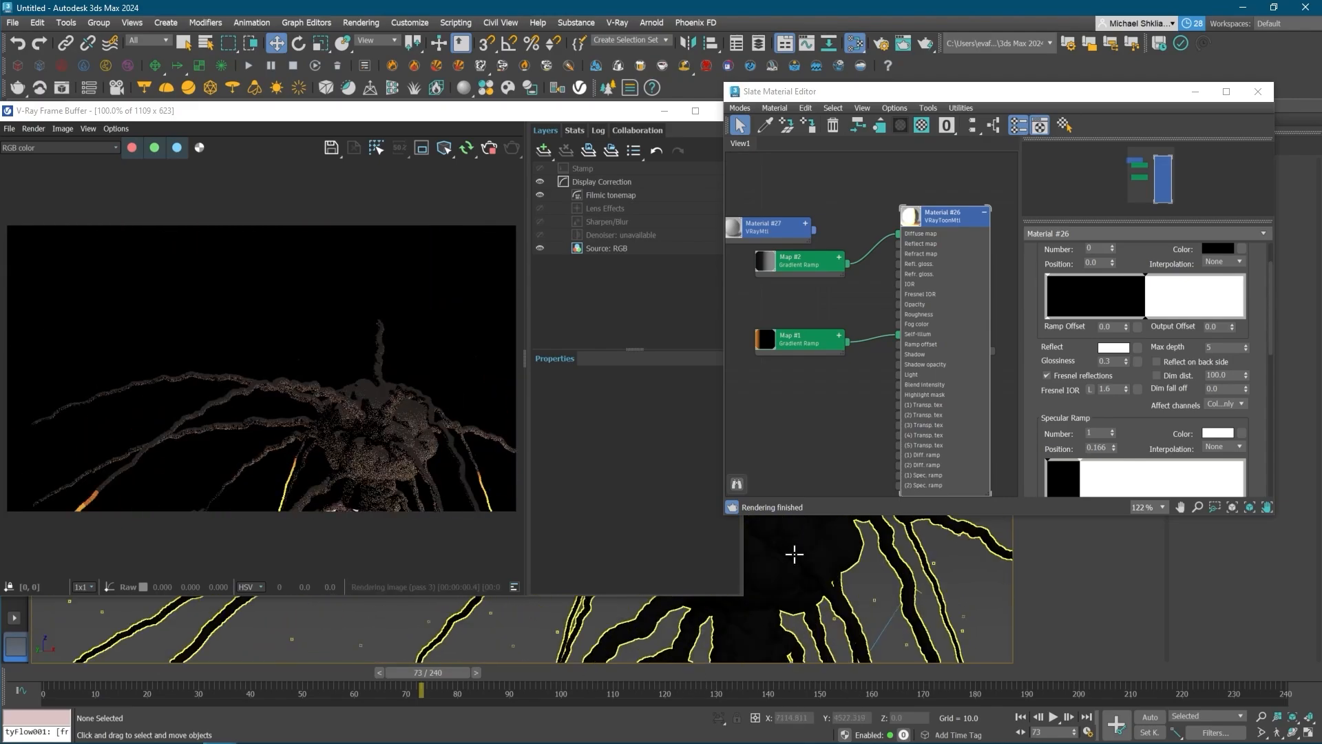
{"action": "middle_click_drag", "start_coordinate": [840, 430], "coordinate": [856, 434]}
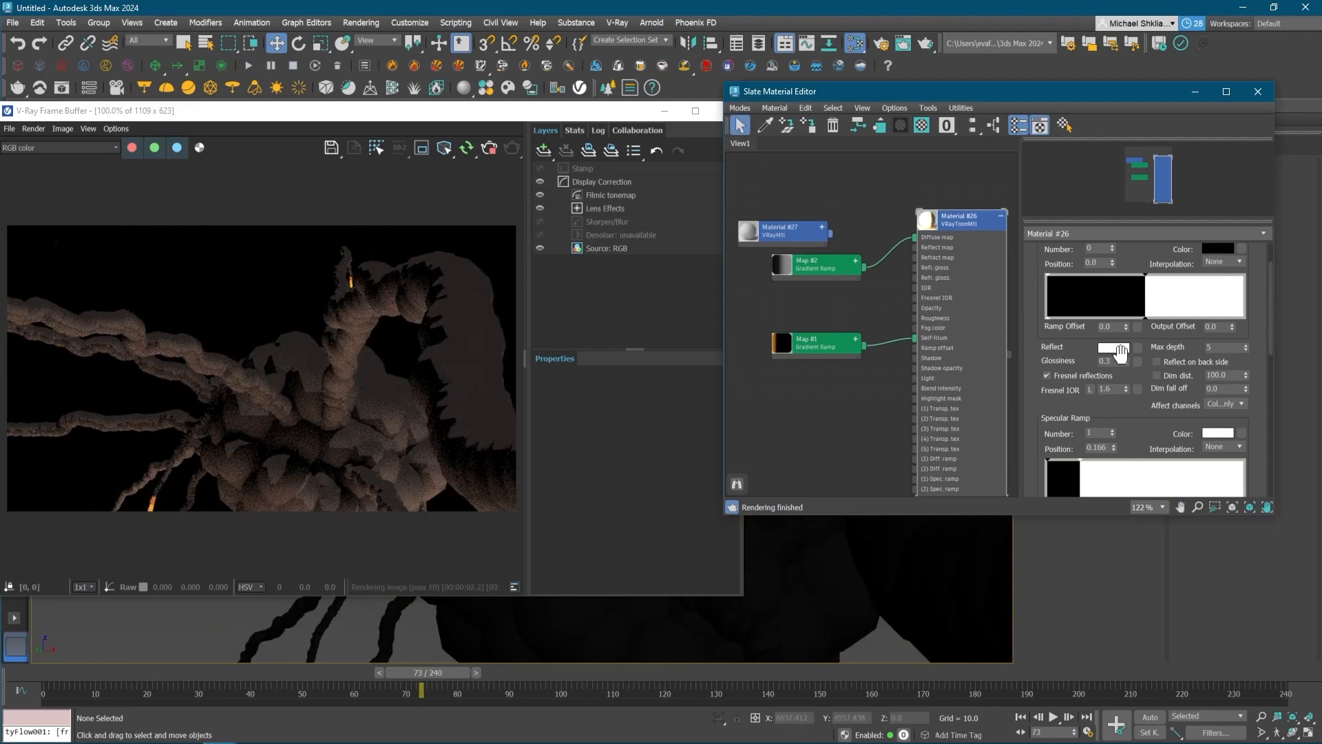
- Move the white flag of the toon material's Specular Ramp to position 0.314
{"action": "scroll", "coordinate": [1060, 313], "scroll_direction": "up", "scroll_amount": 2}
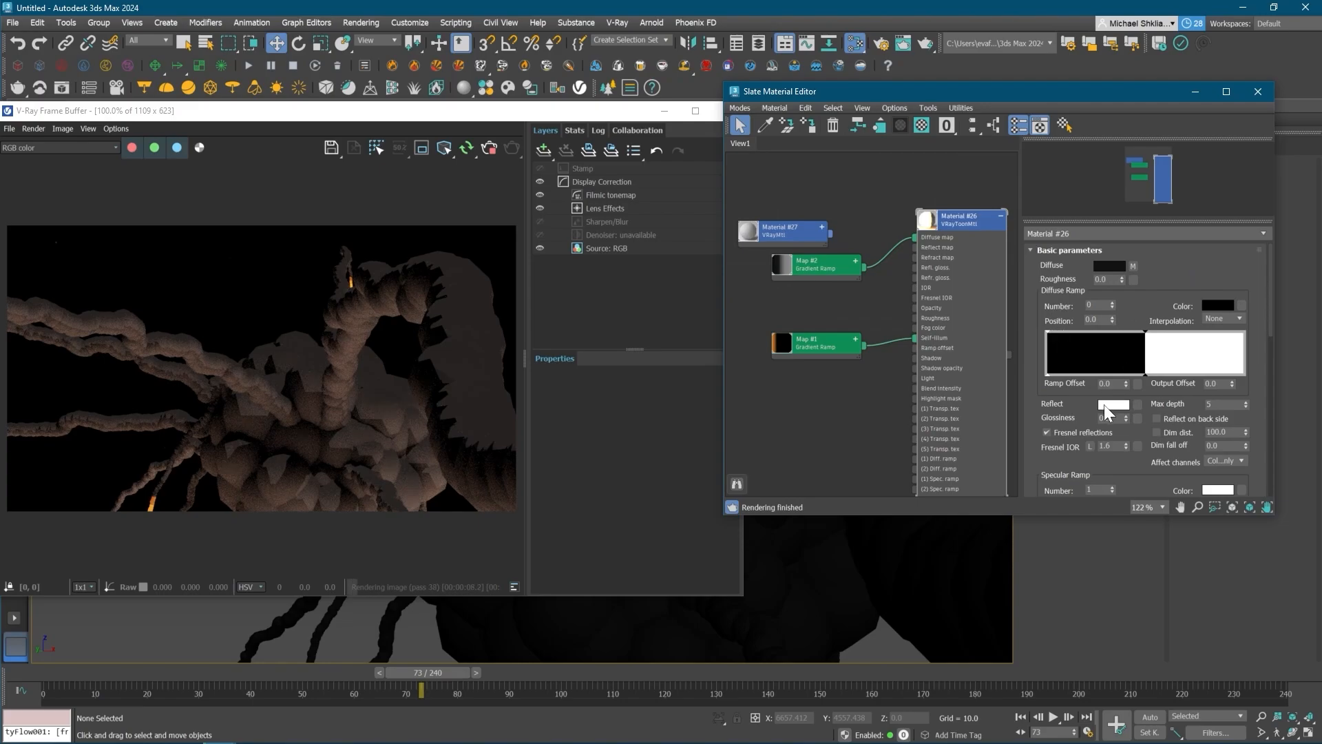
{"action": "scroll", "coordinate": [1102, 437], "scroll_direction": "down", "scroll_amount": 3}
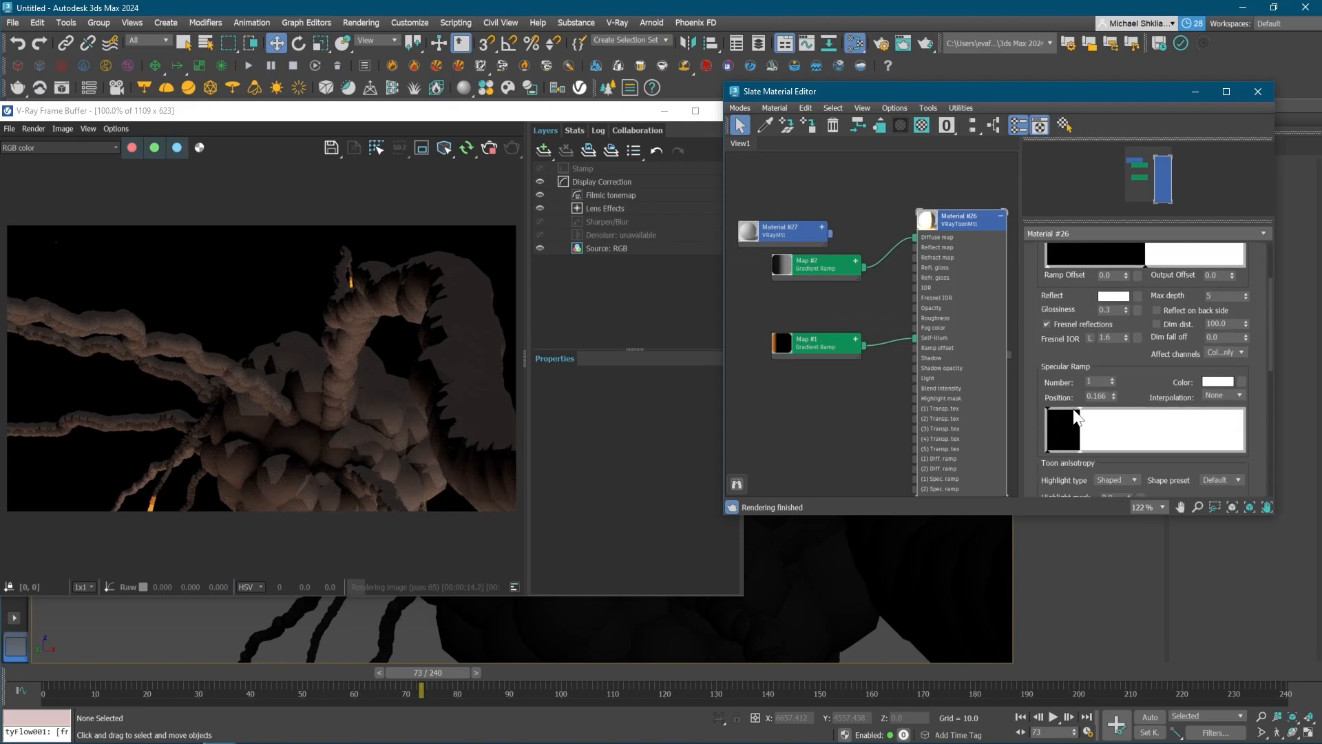
{"action": "mouse_move", "coordinate": [1123, 417]}
{"action": "left_mouse_down"}
{"action": "mouse_move", "coordinate": [1234, 414]}
{"action": "mouse_move", "coordinate": [1061, 413]}
{"action": "mouse_move", "coordinate": [1119, 413]}
{"action": "left_mouse_up"}
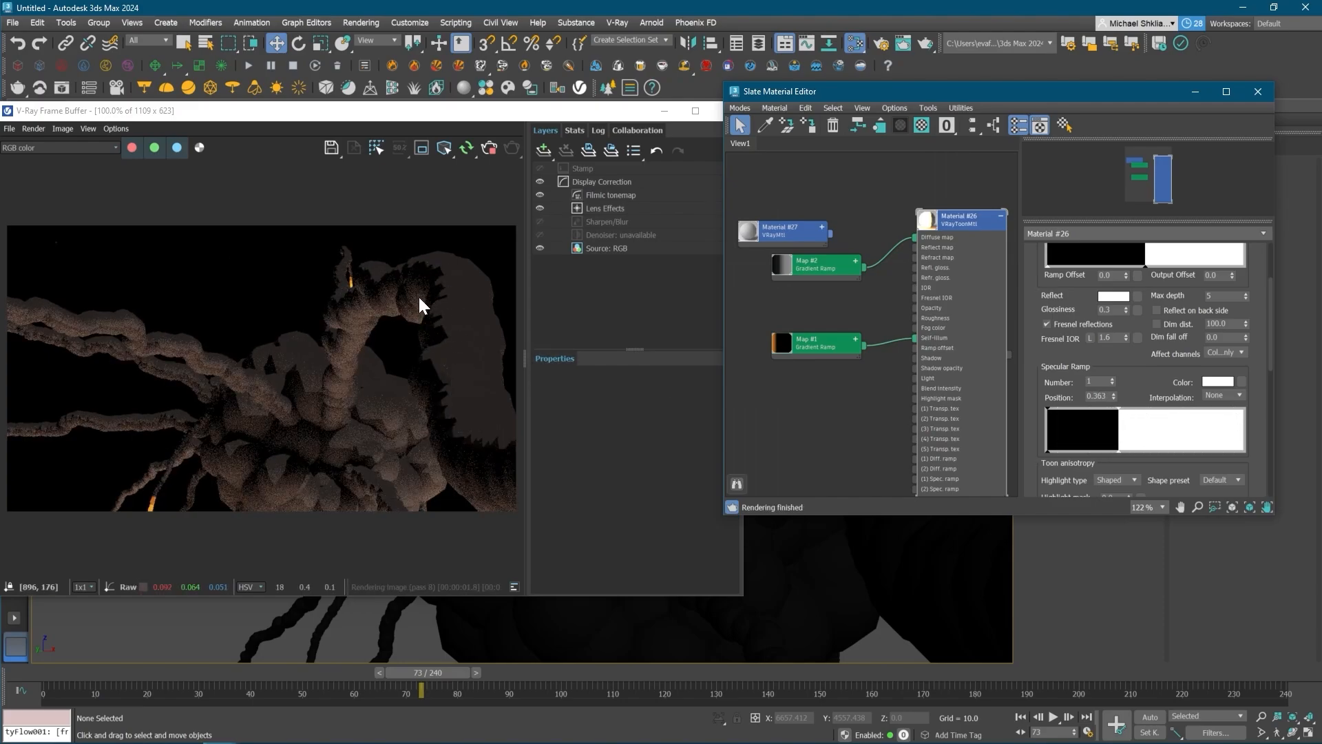
{"action": "left_click_drag", "start_coordinate": [1122, 358], "coordinate": [1122, 377]}
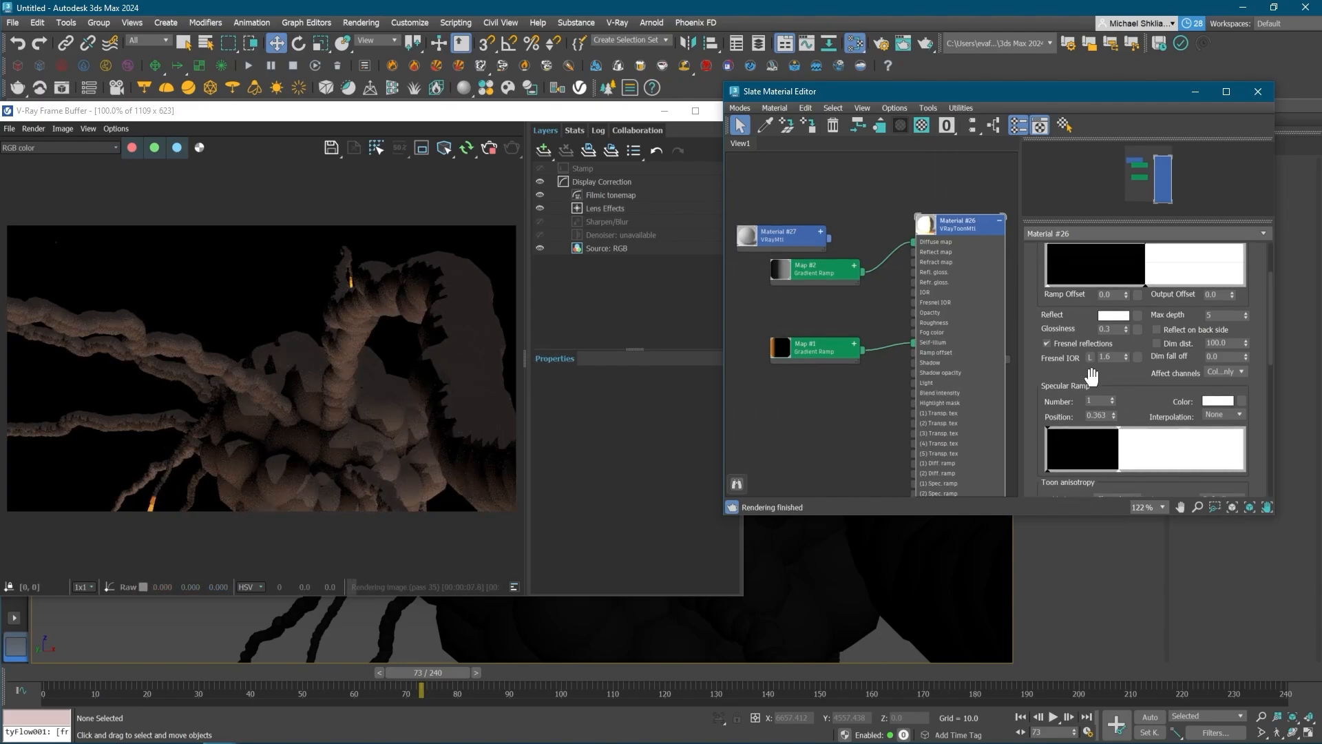
{"action": "mouse_move", "coordinate": [1060, 315]}
{"action": "left_mouse_down"}
{"action": "mouse_move", "coordinate": [1060, 401]}
{"action": "mouse_move", "coordinate": [1061, 317]}
{"action": "left_mouse_up"}
{"action": "left_click_drag", "start_coordinate": [1119, 438], "coordinate": [1100, 439]}
- Try higher reflection glossiness values on the toon material and settle on 0.5
{"action": "left_click_drag", "start_coordinate": [1045, 282], "coordinate": [1084, 353]}
{"action": "double_click", "coordinate": [1107, 375]}
{"action": "type", "text": "0.85"}
{"action": "key", "text": "Return"}
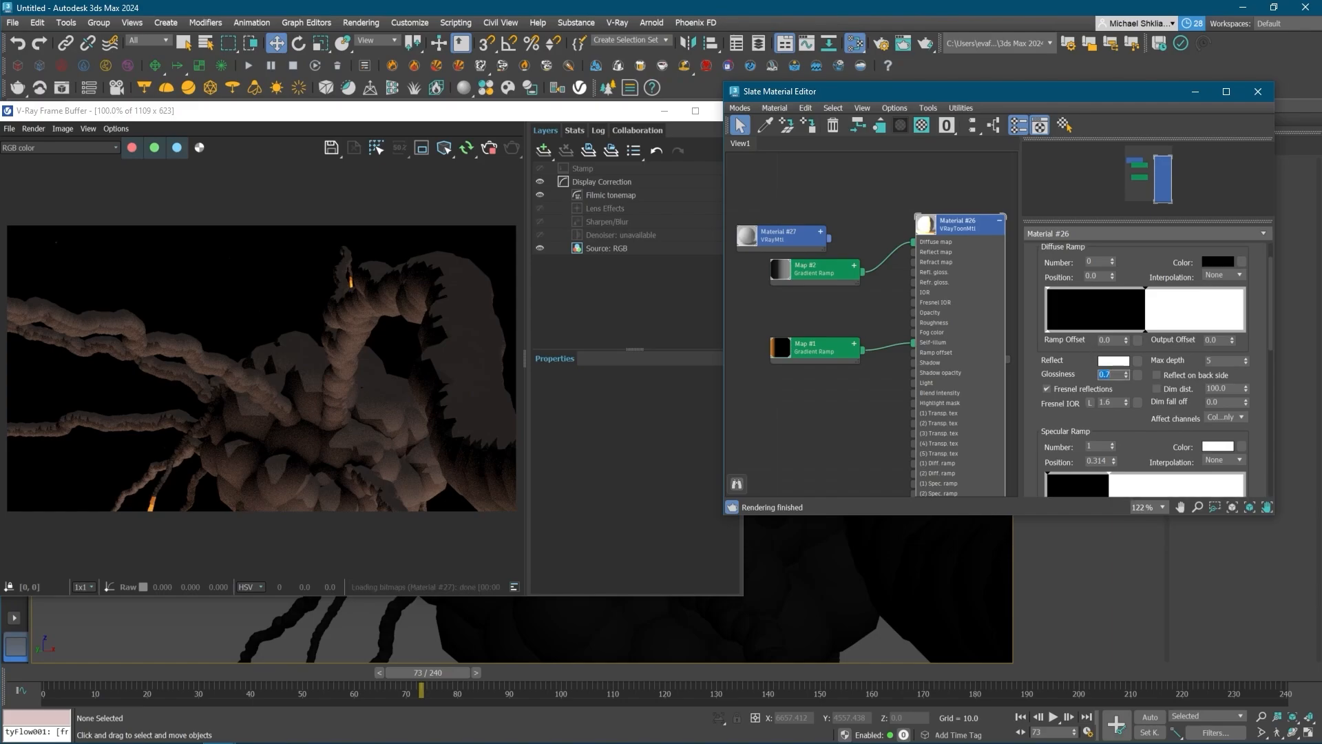
{"action": "type", "text": "0.5"}
{"action": "key", "text": "Return"}
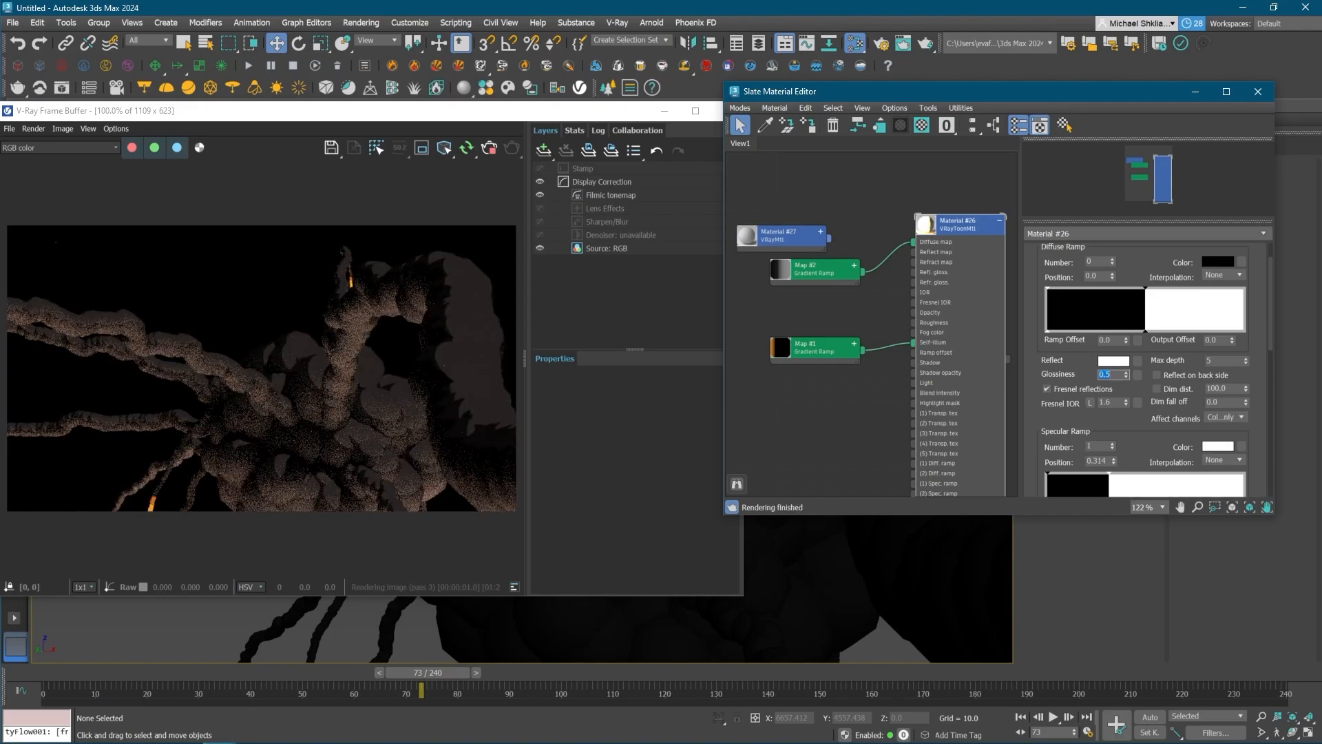
- Darken the toon material's Reflect colour from white to light grey and check the whole explosion in the render
{"action": "middle_click_drag", "start_coordinate": [930, 425], "coordinate": [923, 424]}
{"action": "left_click", "coordinate": [1101, 362]}
{"action": "left_click_drag", "start_coordinate": [1088, 331], "coordinate": [1064, 332]}
{"action": "left_click", "coordinate": [1109, 374]}
{"action": "left_click_drag", "start_coordinate": [1064, 432], "coordinate": [1064, 340]}
{"action": "scroll", "coordinate": [851, 608], "scroll_direction": "down", "scroll_amount": 5}
{"action": "middle_click_drag", "start_coordinate": [850, 608], "coordinate": [823, 626]}
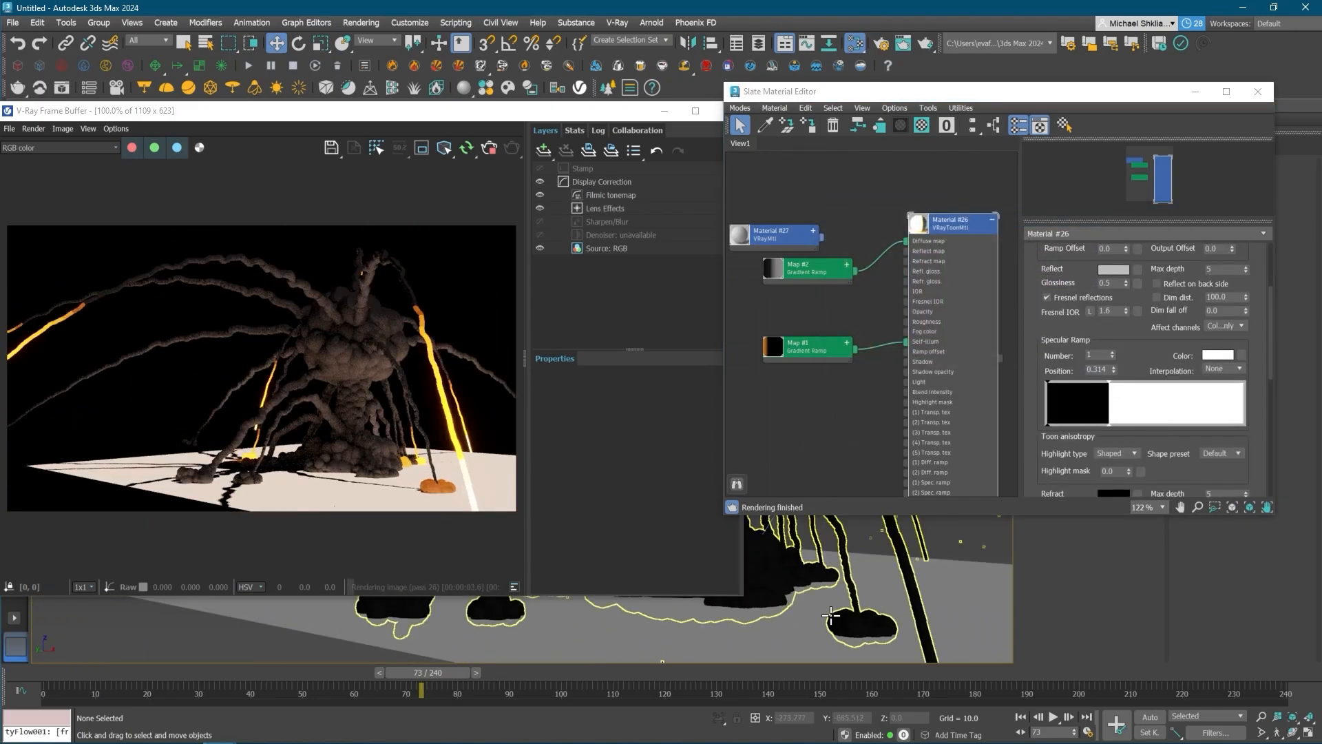
- Add a VRayToon effect to the scene's atmosphere effects and bring up its map settings
{"action": "key", "text": "8"}
{"action": "left_click", "coordinate": [965, 496]}
{"action": "double_click", "coordinate": [836, 288]}
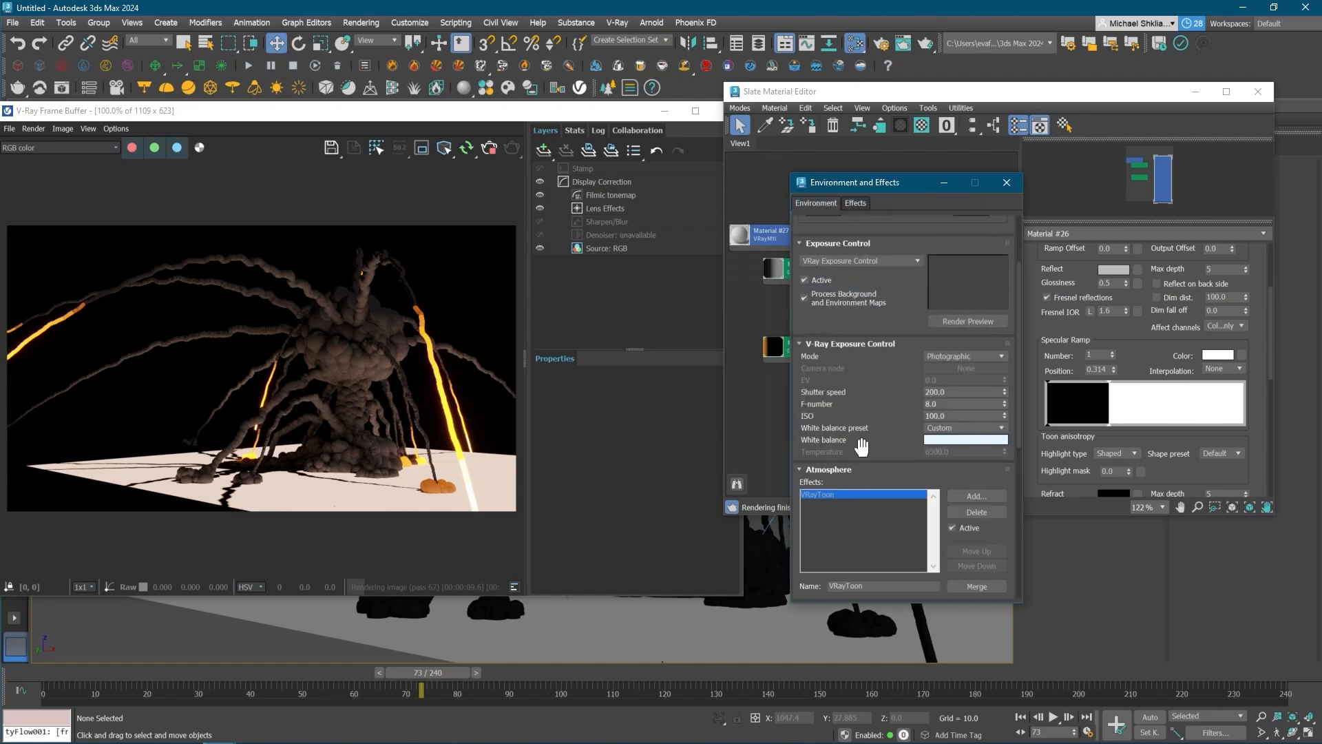
{"action": "left_click_drag", "start_coordinate": [862, 458], "coordinate": [855, 336]}
{"action": "left_click_drag", "start_coordinate": [822, 569], "coordinate": [847, 488]}
- Create a Noise map in the material graph and assign it to the VRayToon effect's Width map
{"action": "right_click", "coordinate": [771, 399]}
{"action": "mouse_move", "coordinate": [803, 426]}
{"action": "mouse_move", "coordinate": [911, 435]}
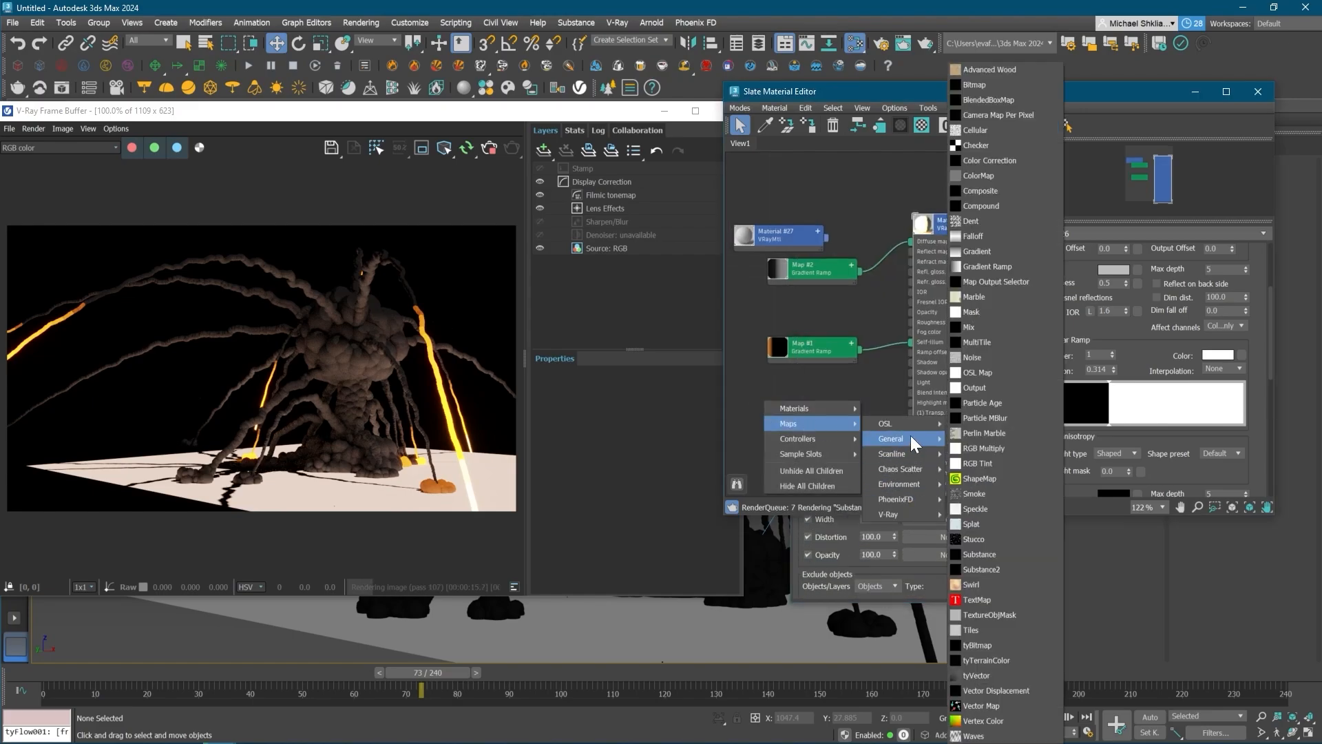
{"action": "left_click", "coordinate": [989, 445]}
{"action": "left_click", "coordinate": [806, 398]}
{"action": "left_click_drag", "start_coordinate": [803, 404], "coordinate": [845, 383]}
{"action": "left_click_drag", "start_coordinate": [805, 577], "coordinate": [806, 598]}
{"action": "middle_click_drag", "start_coordinate": [828, 386], "coordinate": [814, 390]}
{"action": "left_click_drag", "start_coordinate": [919, 534], "coordinate": [921, 535]}
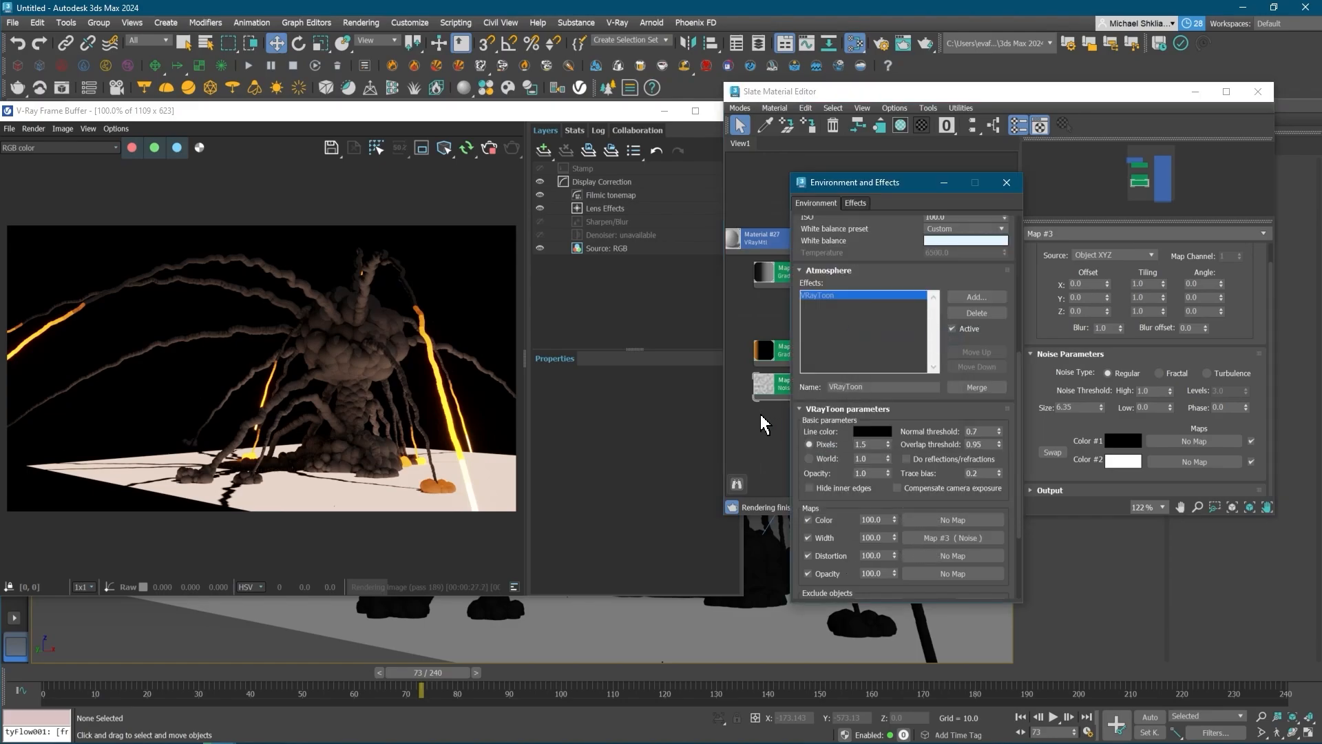
- Assign the same Noise map to the VRayToon effect's Distortion and Opacity maps
{"action": "middle_click_drag", "start_coordinate": [761, 414], "coordinate": [755, 414]}
{"action": "left_click_drag", "start_coordinate": [841, 385], "coordinate": [944, 553]}
{"action": "middle_click_drag", "start_coordinate": [774, 381], "coordinate": [763, 383]}
{"action": "left_click_drag", "start_coordinate": [831, 387], "coordinate": [947, 577]}
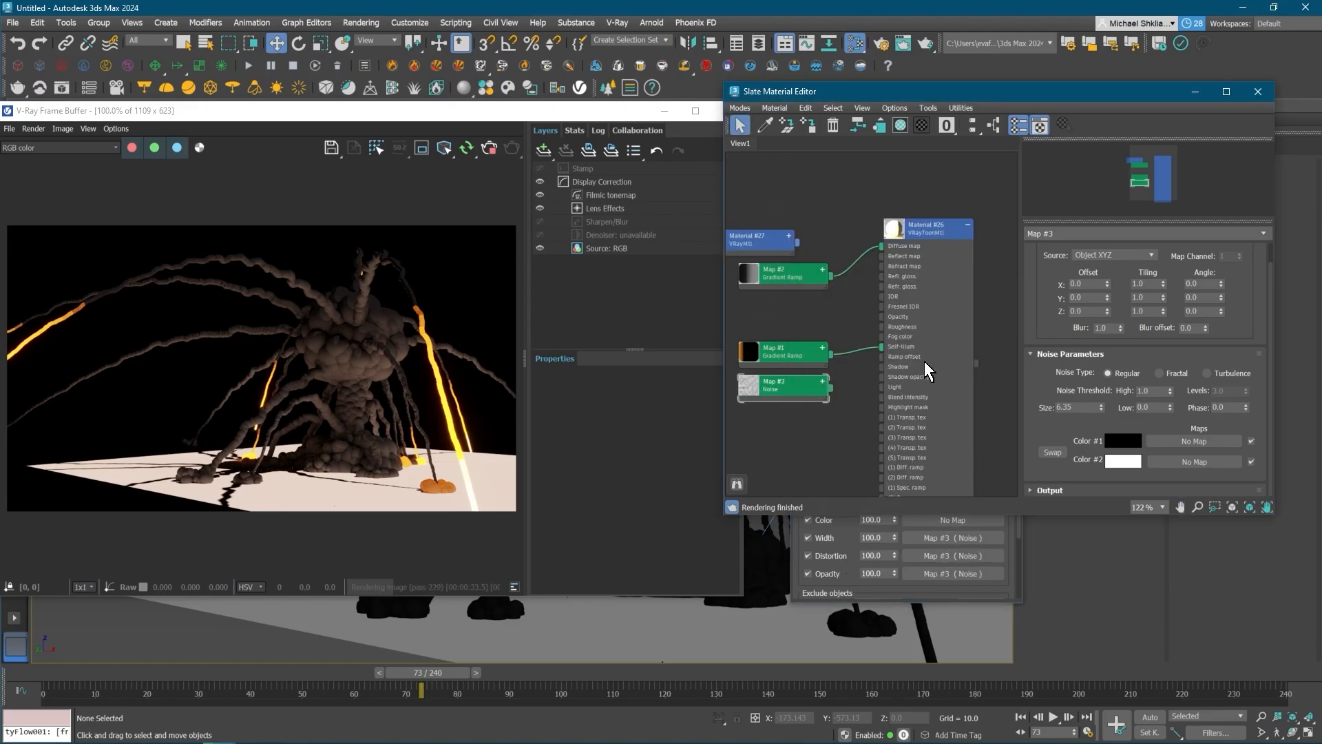
- Set the Noise map to Fractal with high threshold 0.6, low threshold 0.4 and size 25
{"action": "left_click", "coordinate": [1175, 373]}
{"action": "middle_click_drag", "start_coordinate": [943, 390], "coordinate": [995, 393]}
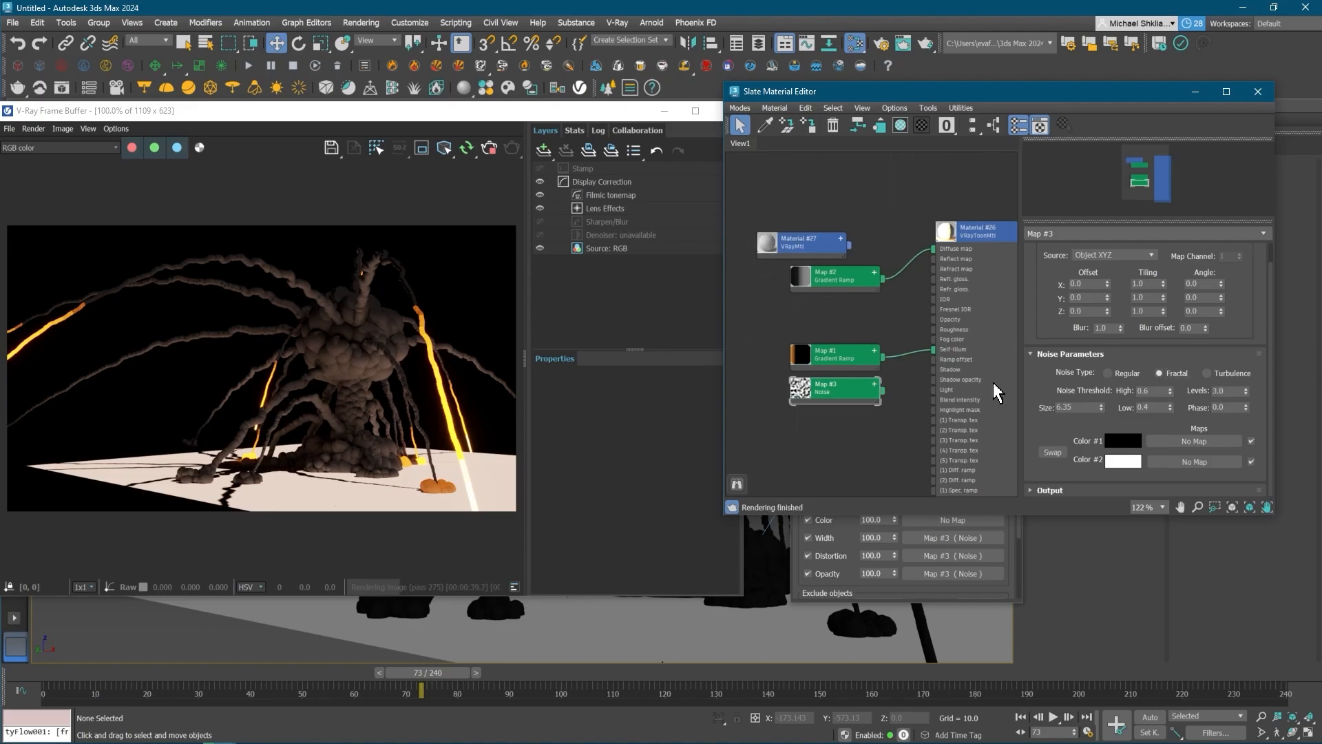
{"action": "type", "text": "25"}
{"action": "key", "text": "Return"}
- Restart the interactive render and frame the base of the smoke column close up
{"action": "left_click", "coordinate": [491, 149]}
{"action": "left_click", "coordinate": [469, 150]}
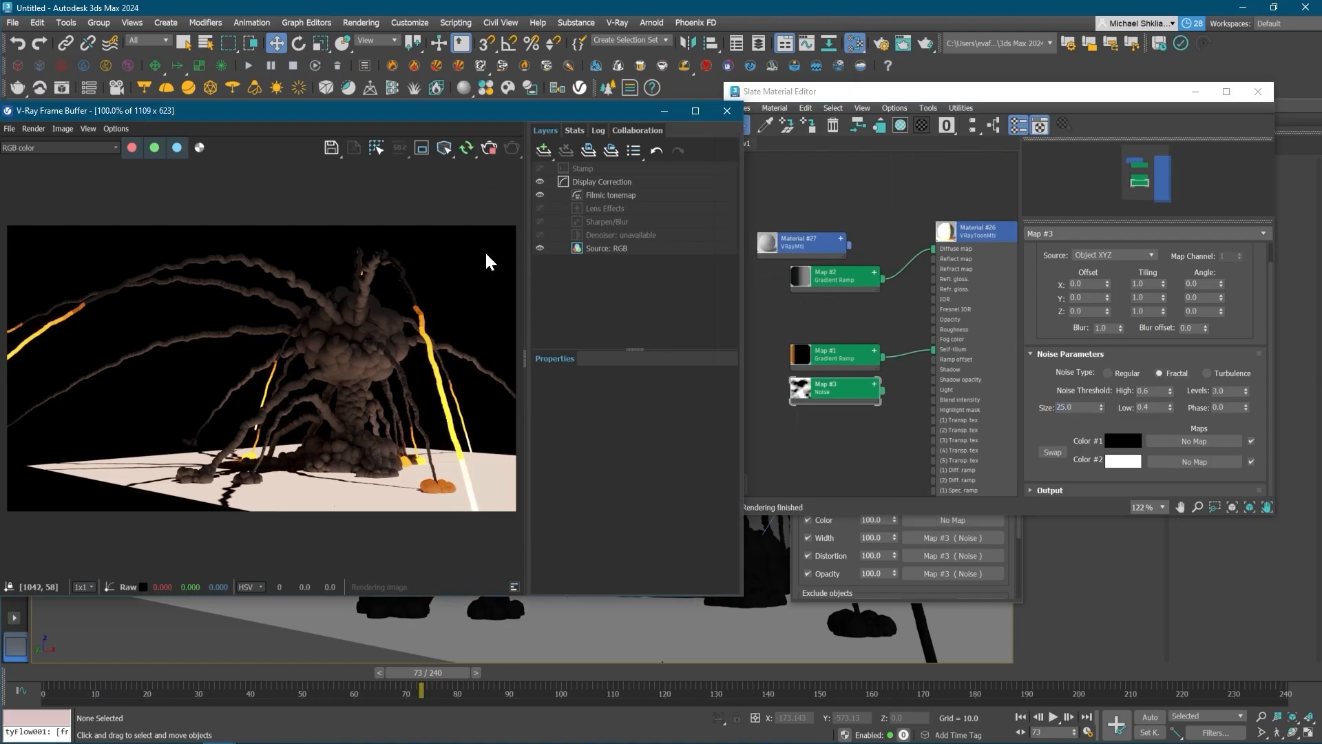
{"action": "scroll", "coordinate": [627, 646], "scroll_direction": "up", "scroll_amount": 4}
{"action": "middle_click_drag", "start_coordinate": [625, 646], "coordinate": [544, 675]}
{"action": "scroll", "coordinate": [578, 649], "scroll_direction": "up", "scroll_amount": 3}
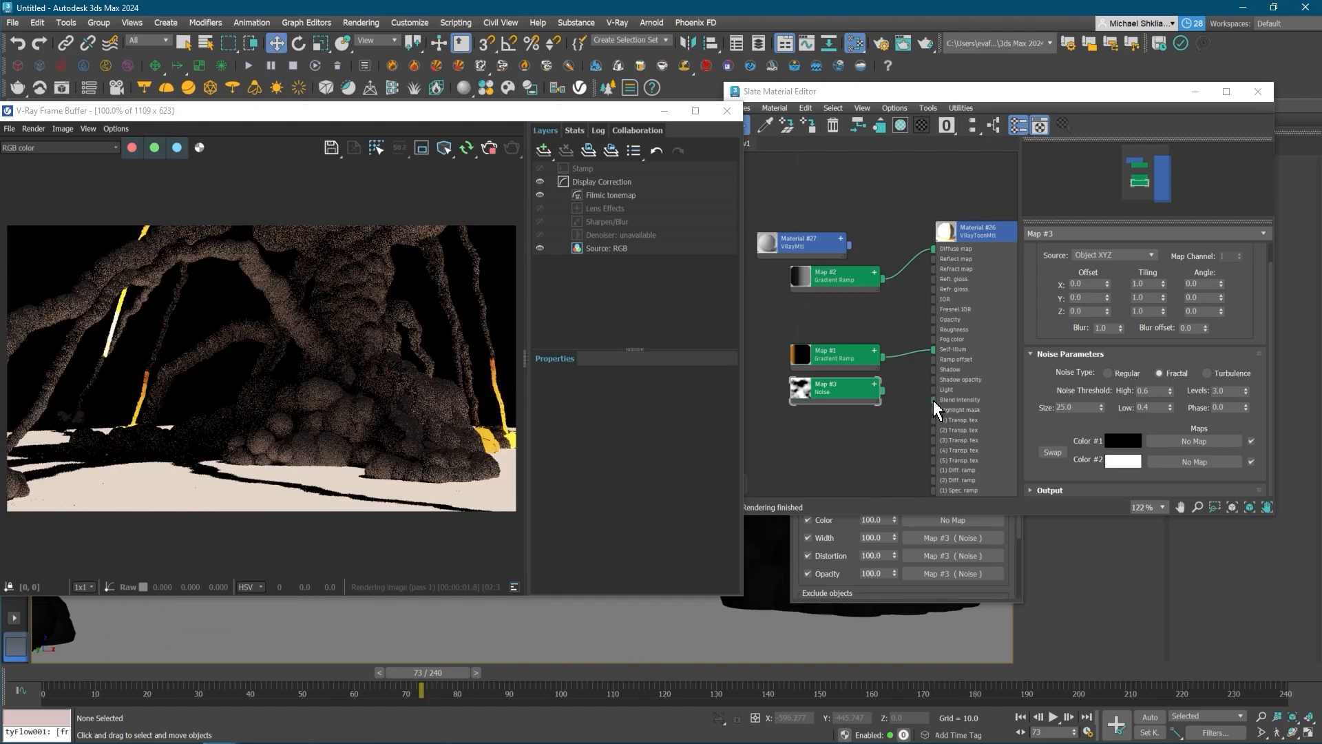
- Try another low threshold for the Noise map and inspect the toon outlines in the enlarged render
{"action": "double_click", "coordinate": [1144, 408]}
{"action": "type", "text": "0"}
{"action": "key", "text": "Return"}
{"action": "middle_click_drag", "start_coordinate": [931, 407], "coordinate": [935, 408]}
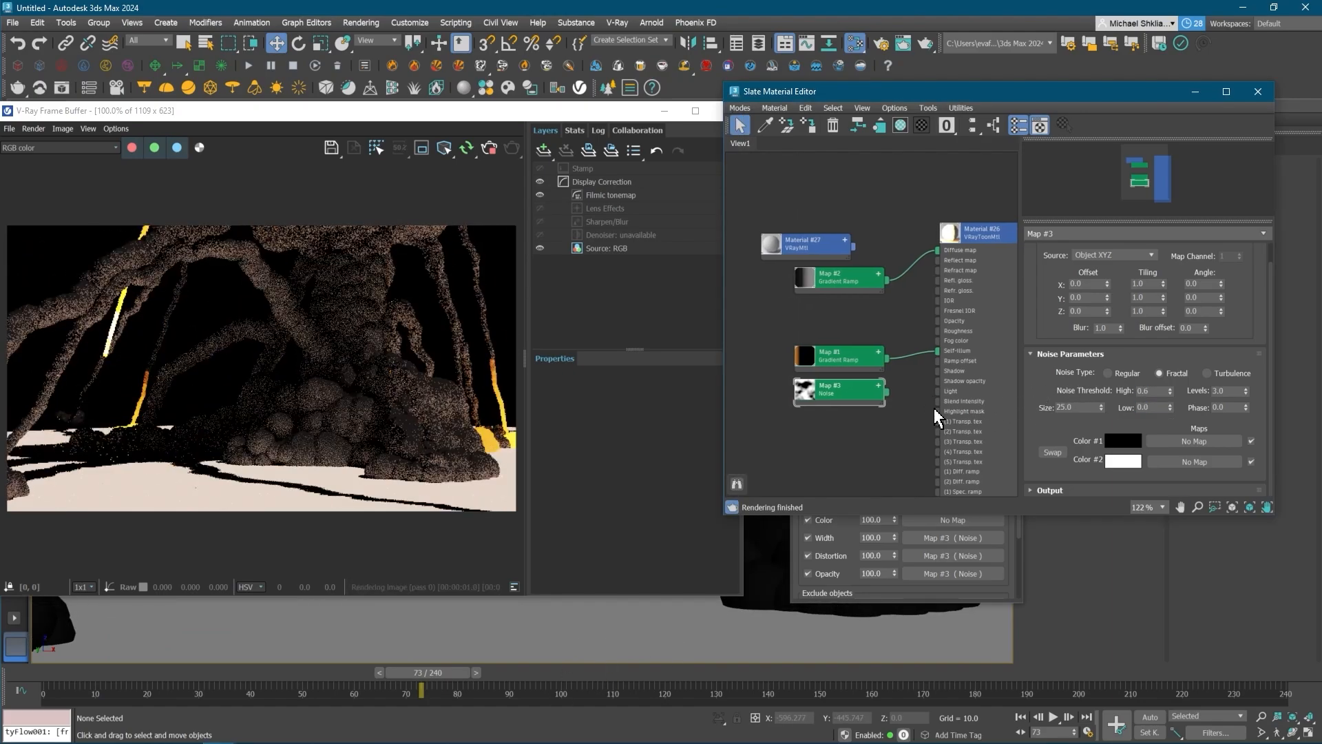
{"action": "scroll", "coordinate": [395, 413], "scroll_direction": "up", "scroll_amount": 1}
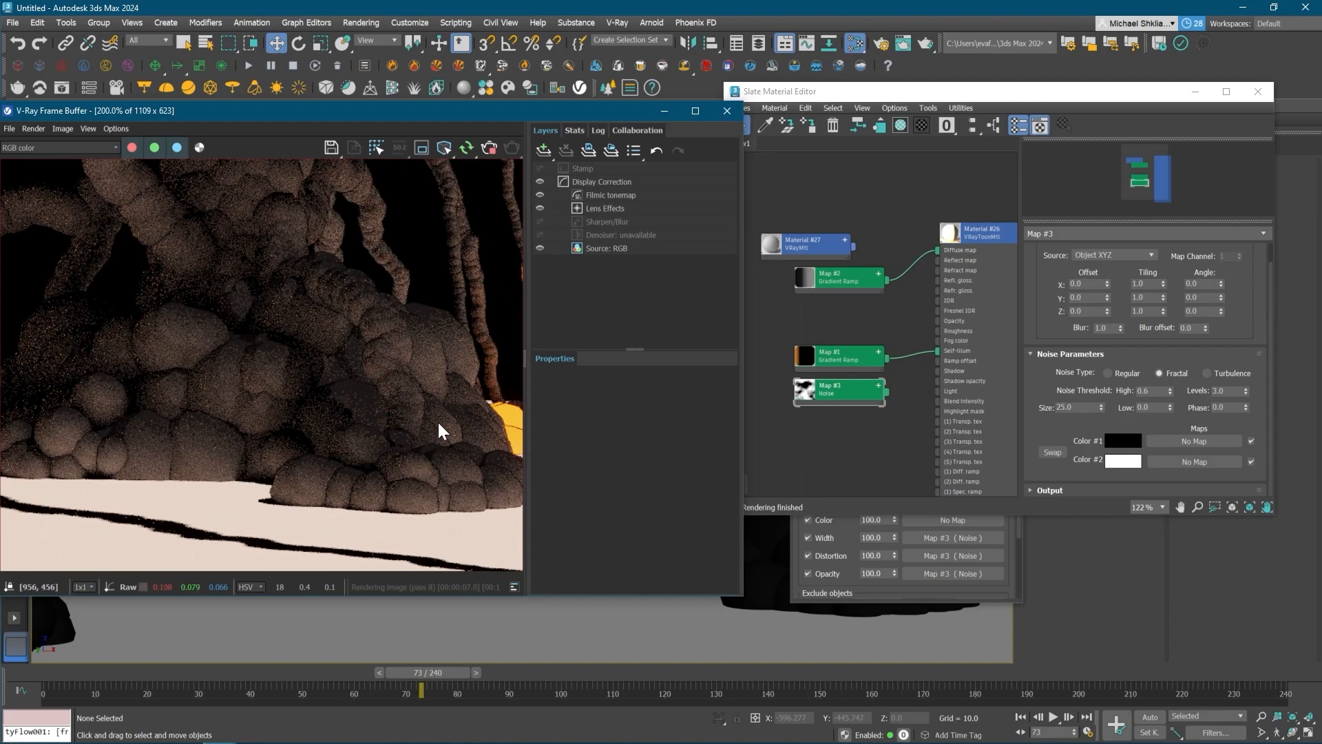
- Reframe the interactive render to show the whole explosion and ground, and move the animation to frame 37
{"action": "middle_click_drag", "start_coordinate": [456, 230], "coordinate": [461, 403]}
{"action": "middle_click_drag", "start_coordinate": [461, 403], "coordinate": [498, 406]}
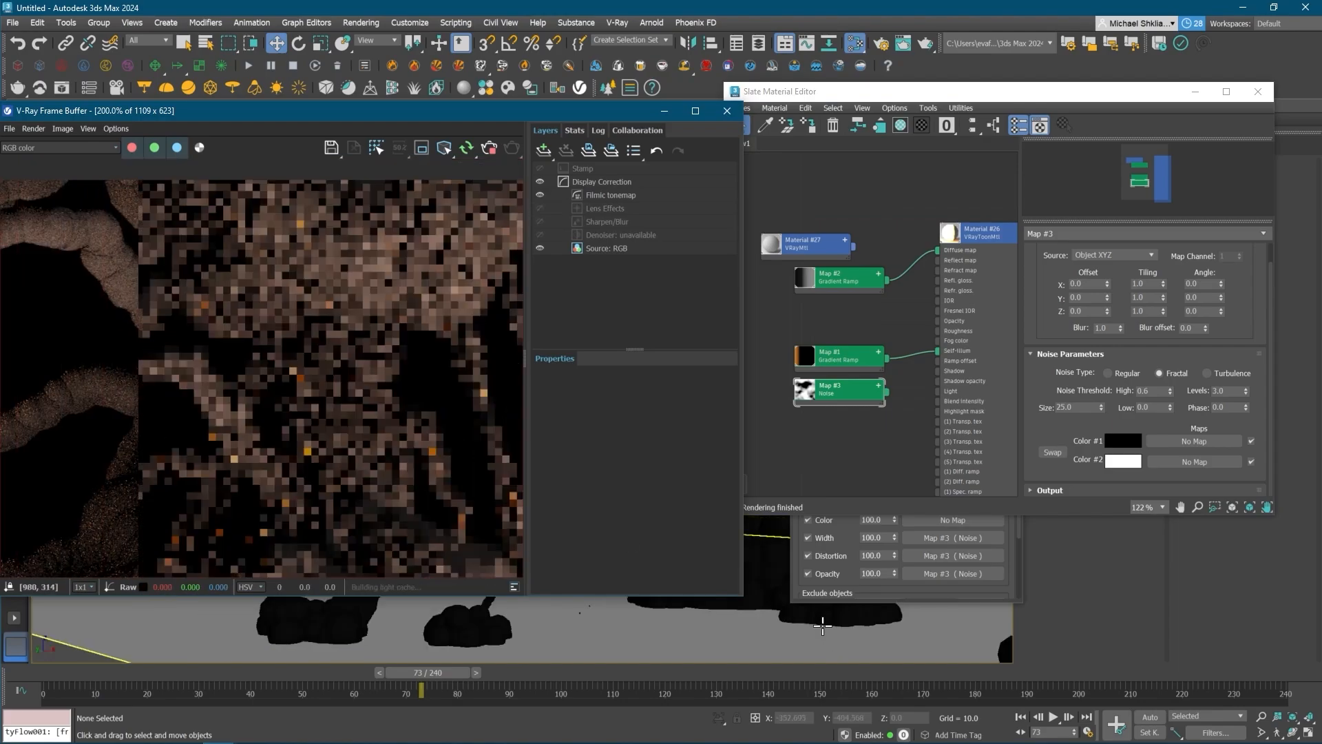
{"action": "scroll", "coordinate": [425, 461], "scroll_direction": "down", "scroll_amount": 1}
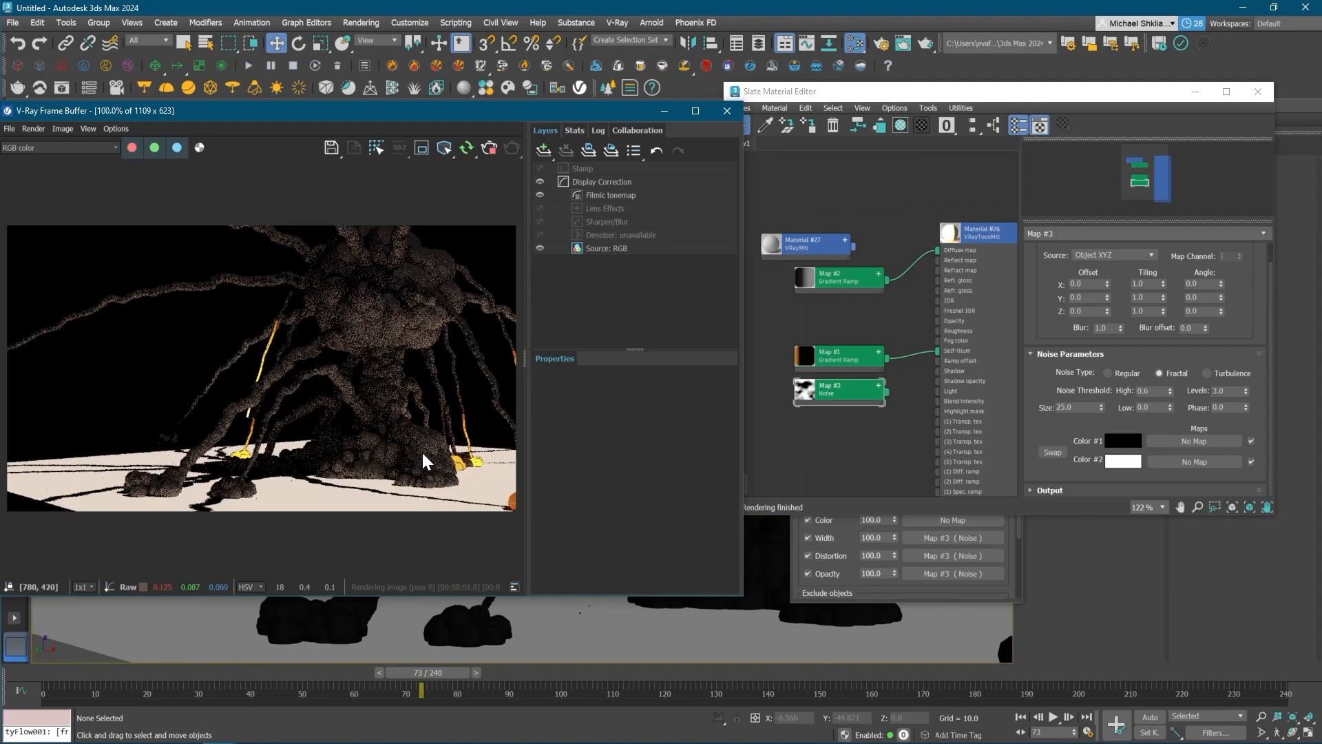
{"action": "middle_click_drag", "start_coordinate": [540, 619], "coordinate": [689, 672]}
{"action": "scroll", "coordinate": [620, 624], "scroll_direction": "down", "scroll_amount": 3}
{"action": "middle_click_drag", "start_coordinate": [688, 671], "coordinate": [704, 632]}
{"action": "scroll", "coordinate": [663, 620], "scroll_direction": "up", "scroll_amount": 1}
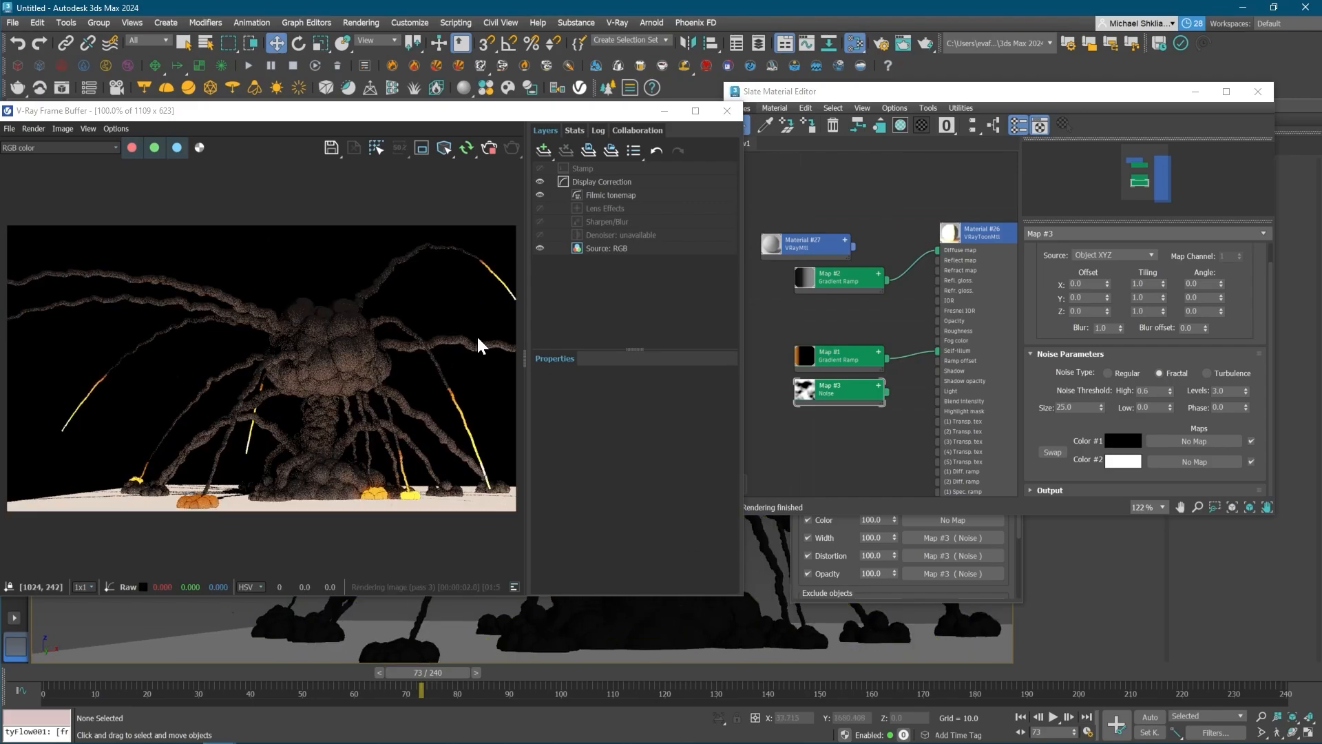
{"action": "left_click", "coordinate": [246, 673]}
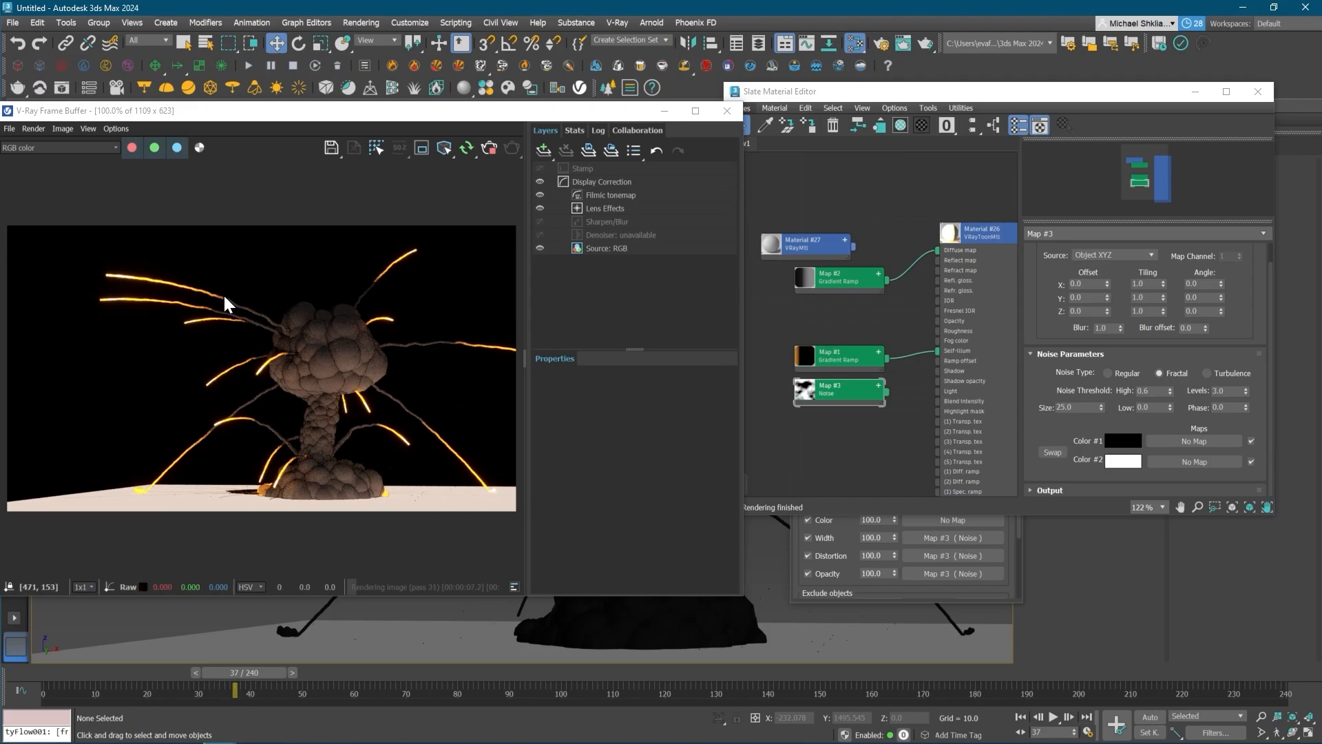
- Select the tyFlow001 object in the scene and open its tyFlow editor
{"action": "left_click_drag", "start_coordinate": [188, 115], "coordinate": [210, 211]}
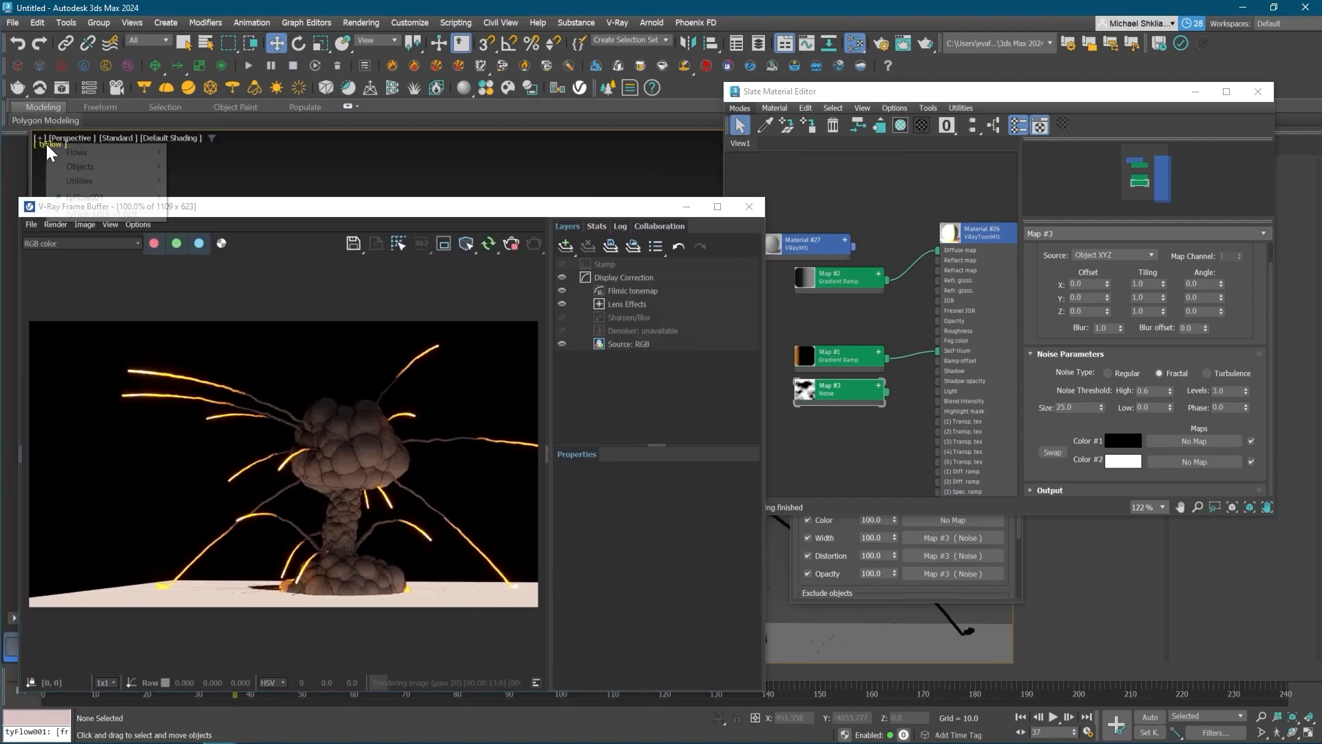
{"action": "left_click", "coordinate": [45, 142]}
{"action": "left_click", "coordinate": [225, 239]}
{"action": "left_click", "coordinate": [1258, 92]}
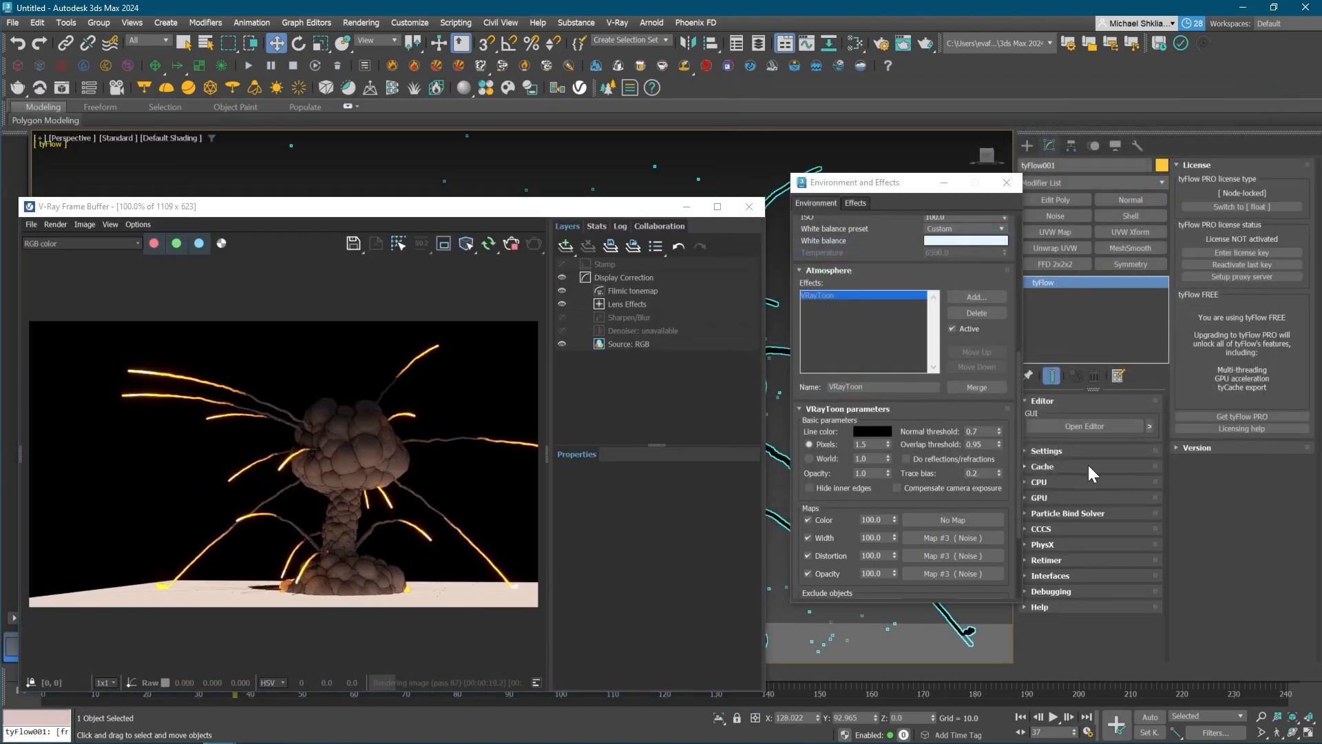
{"action": "left_click", "coordinate": [1091, 425]}
- Reposition the two events with Spawn (By Travel) operators that feed Event 011 in the tyFlow graph
{"action": "middle_click_drag", "start_coordinate": [560, 227], "coordinate": [487, 225]}
{"action": "left_click", "coordinate": [346, 416]}
{"action": "left_click", "coordinate": [812, 385]}
{"action": "scroll", "coordinate": [711, 375], "scroll_direction": "down", "scroll_amount": 1}
{"action": "middle_click_drag", "start_coordinate": [762, 353], "coordinate": [565, 358]}
{"action": "middle_click_drag", "start_coordinate": [684, 393], "coordinate": [644, 384]}
{"action": "left_click_drag", "start_coordinate": [603, 339], "coordinate": [612, 367]}
{"action": "left_click_drag", "start_coordinate": [615, 245], "coordinate": [616, 251]}
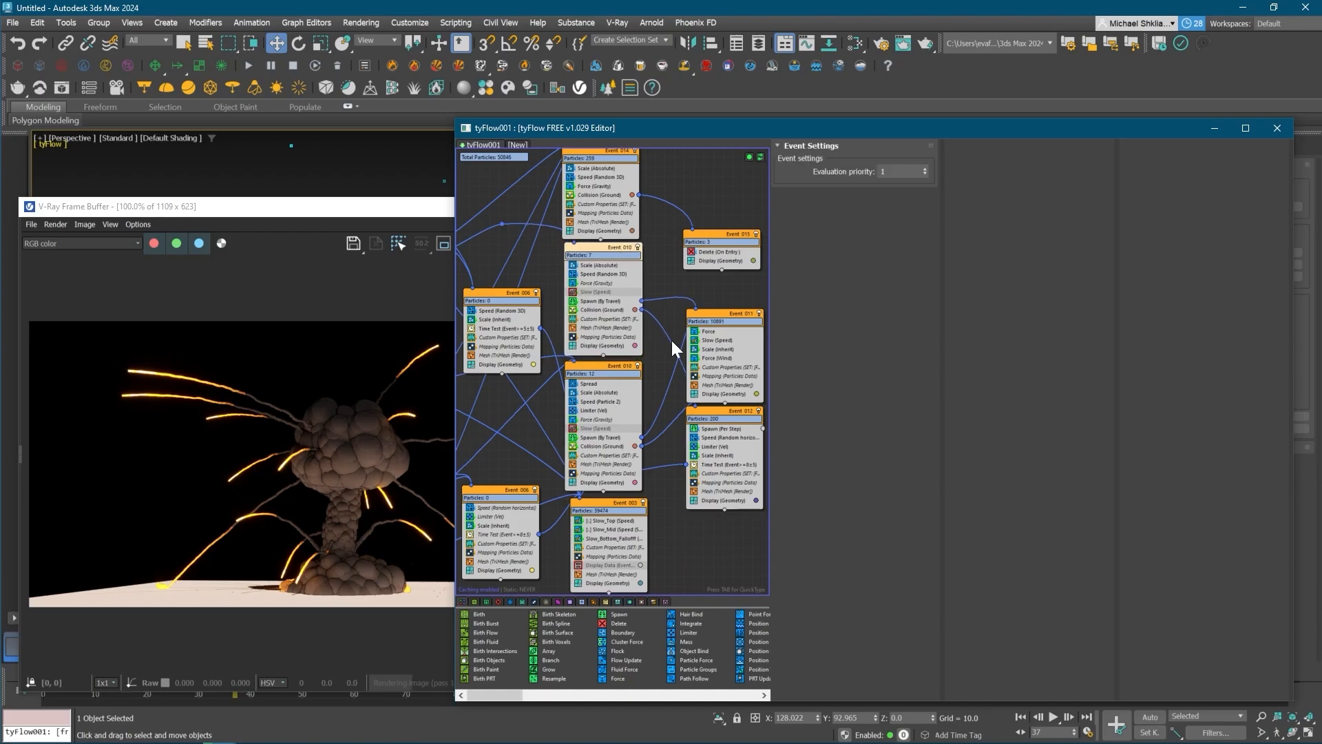
- Make the instanced Custom Properties and Mapping operators in Event 011 unique
{"action": "middle_click_drag", "start_coordinate": [709, 374], "coordinate": [698, 377]}
{"action": "left_click", "coordinate": [709, 378]}
{"action": "left_click", "coordinate": [709, 370], "text": "ctrl"}
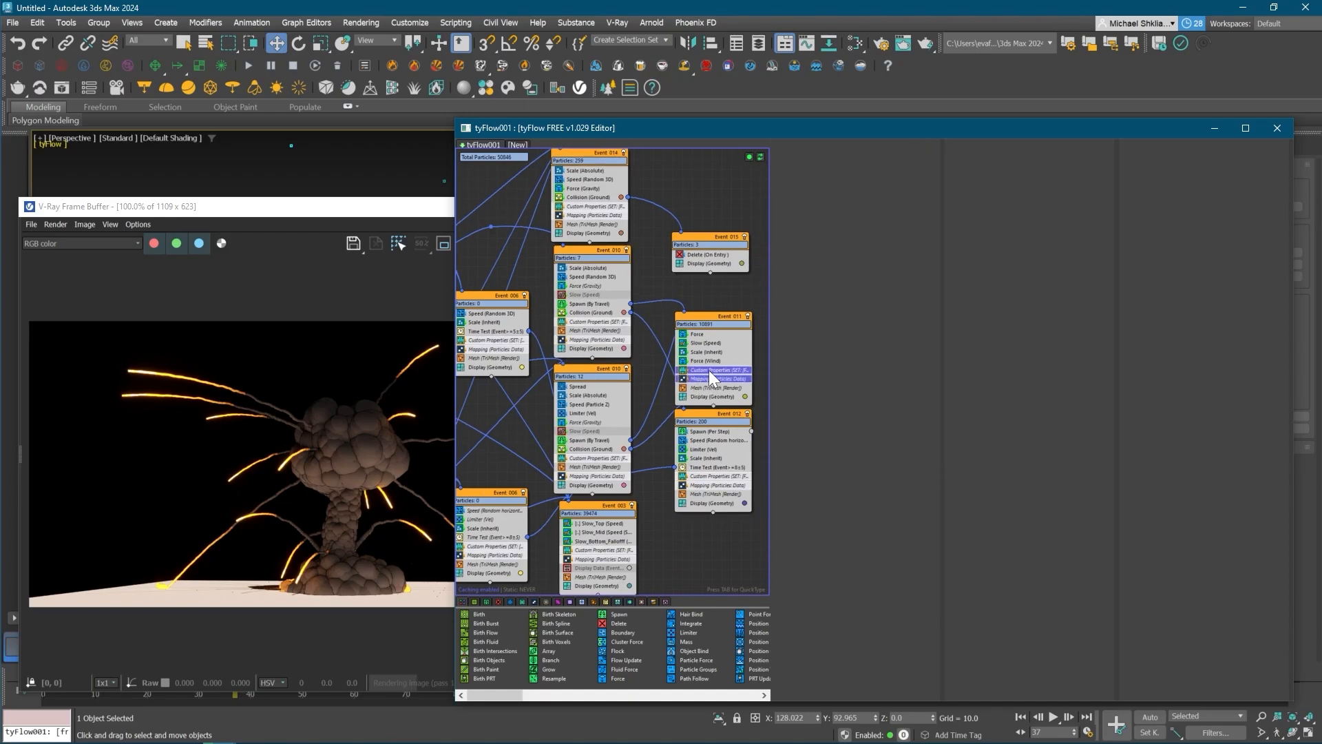
{"action": "right_click", "coordinate": [708, 374]}
{"action": "left_click", "coordinate": [755, 370]}
{"action": "left_click", "coordinate": [755, 370]}
{"action": "right_click", "coordinate": [737, 382]}
{"action": "left_click", "coordinate": [787, 522]}
{"action": "left_click", "coordinate": [708, 370]}
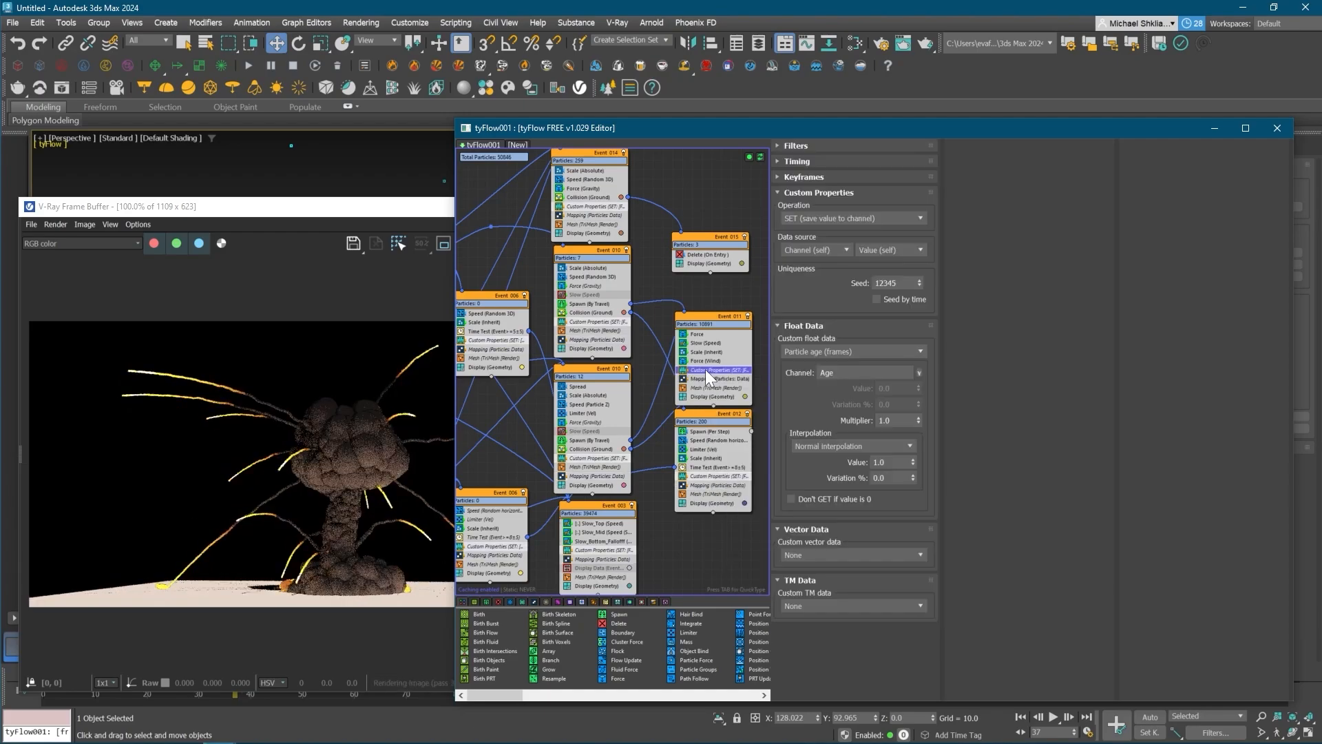
{"action": "right_click", "coordinate": [707, 370]}
{"action": "left_click", "coordinate": [763, 498]}
{"action": "left_click", "coordinate": [765, 371]}
- Set the normalize maximum of Event 011's Mapping operator to 10 and restart the interactive render
{"action": "left_click", "coordinate": [732, 378]}
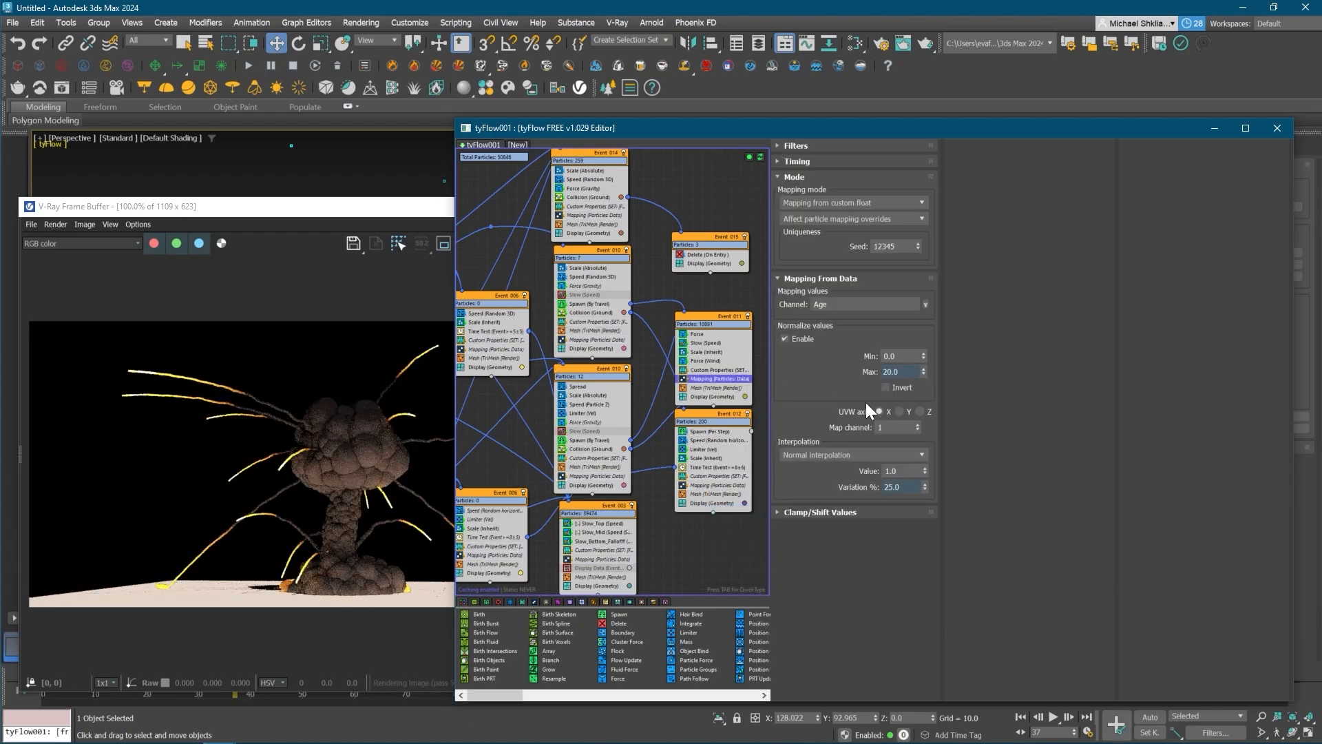
{"action": "type", "text": "10"}
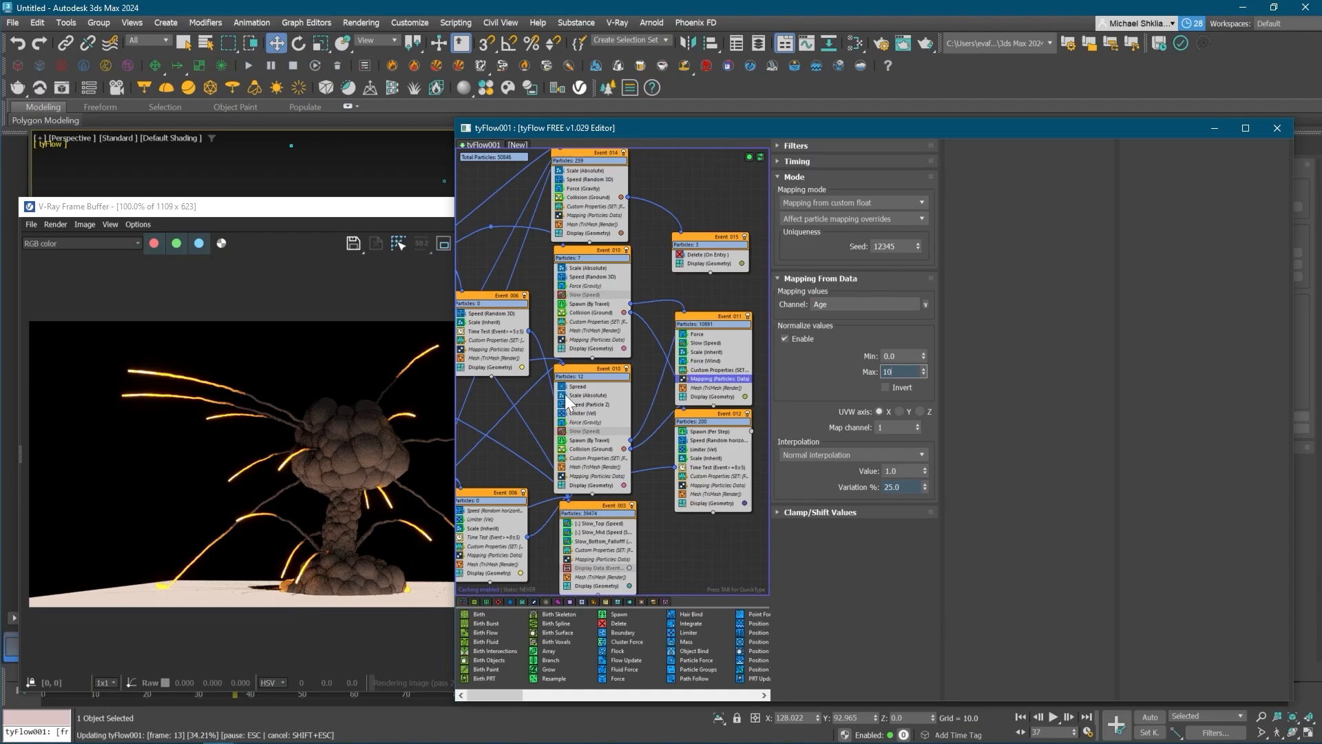
{"action": "left_click", "coordinate": [340, 541]}
{"action": "left_click", "coordinate": [513, 246]}
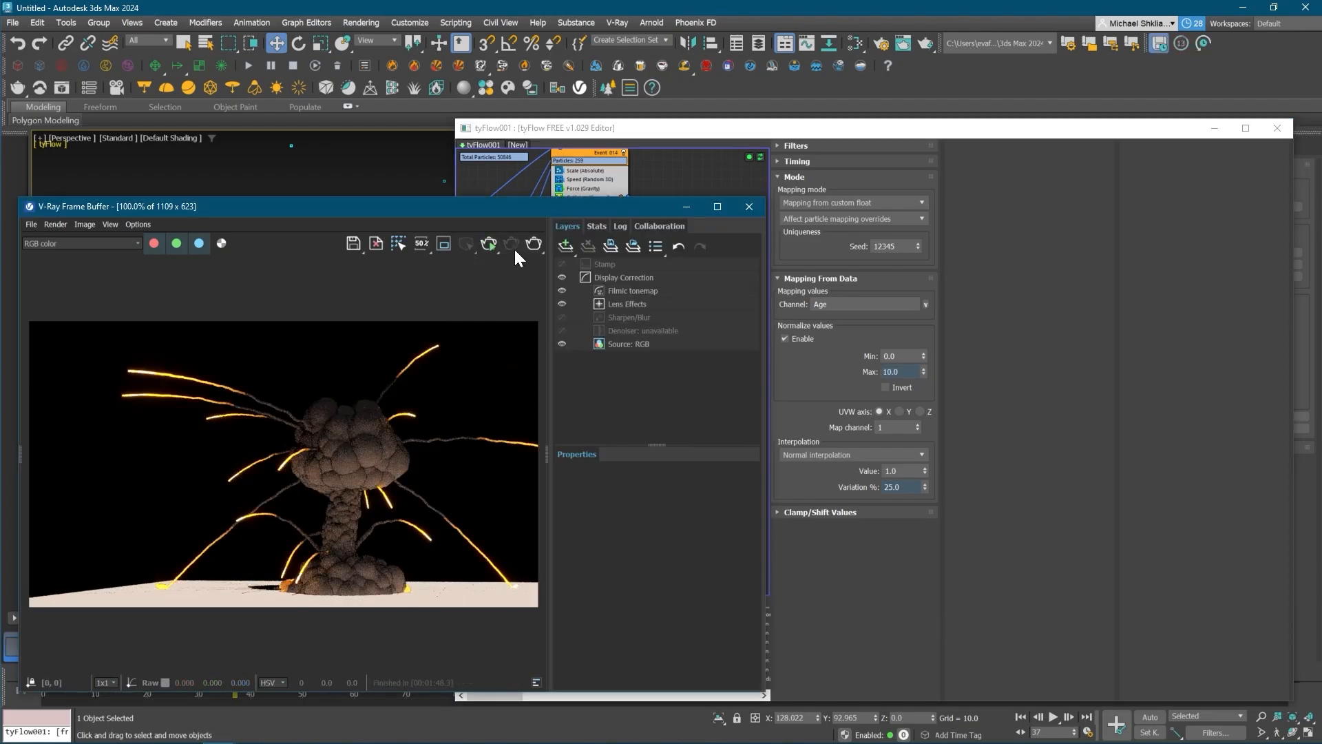
{"action": "left_click", "coordinate": [489, 244]}
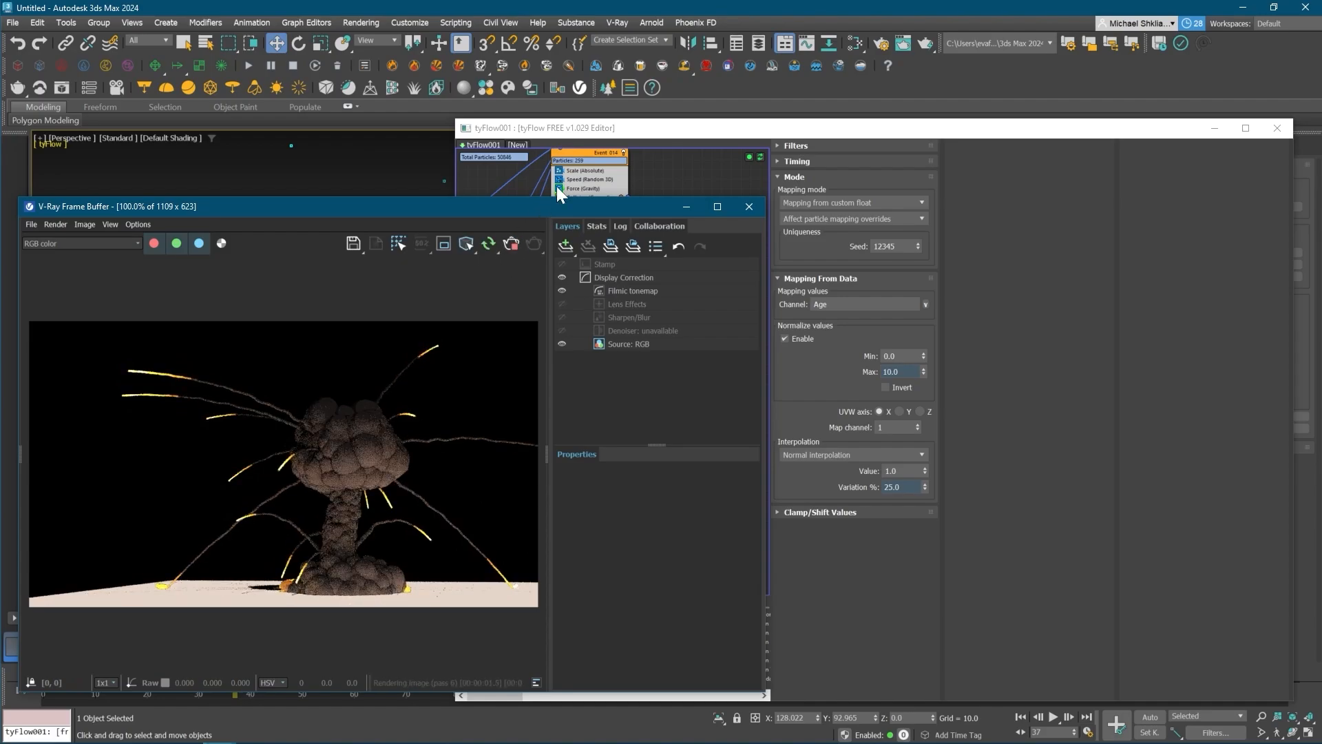
- Set the normalize maximum of Event 011's Mapping operator to 5, check the render and close the tyFlow editor
{"action": "left_click", "coordinate": [946, 551]}
{"action": "type", "text": "5"}
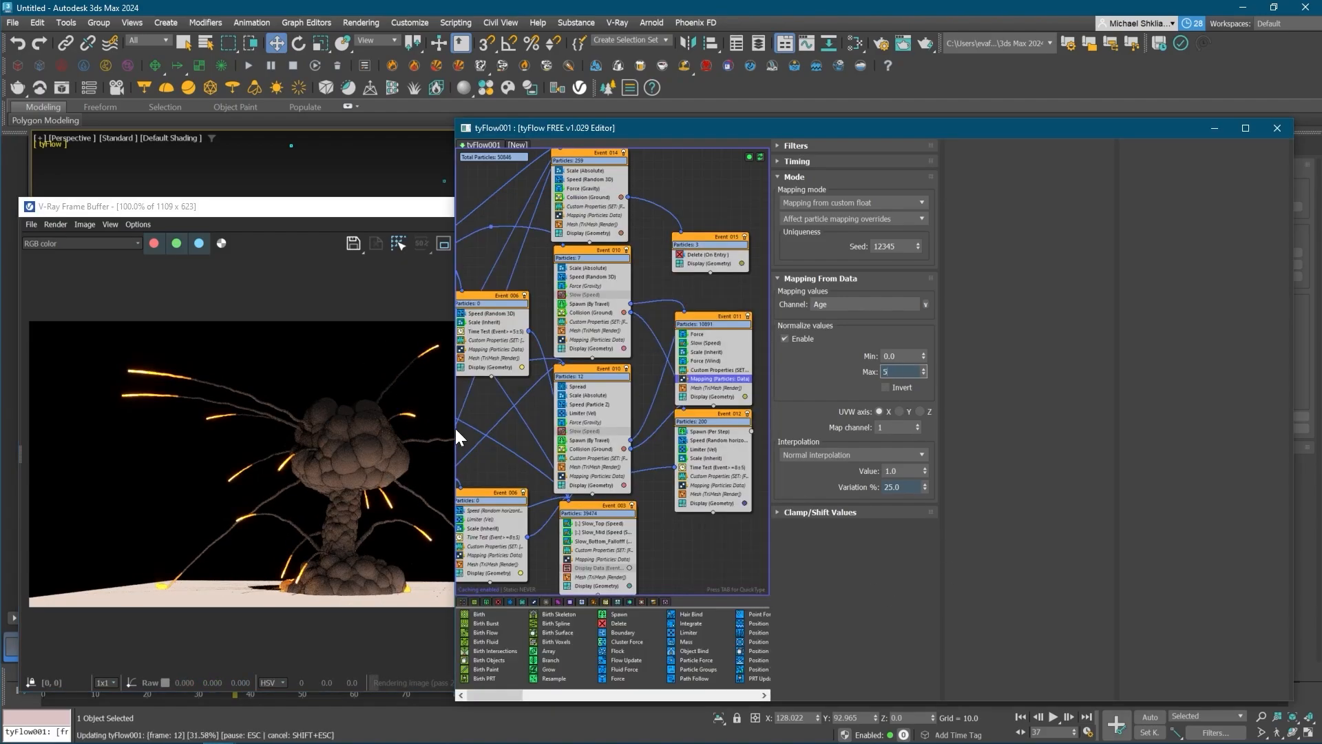
{"action": "left_click", "coordinate": [381, 478]}
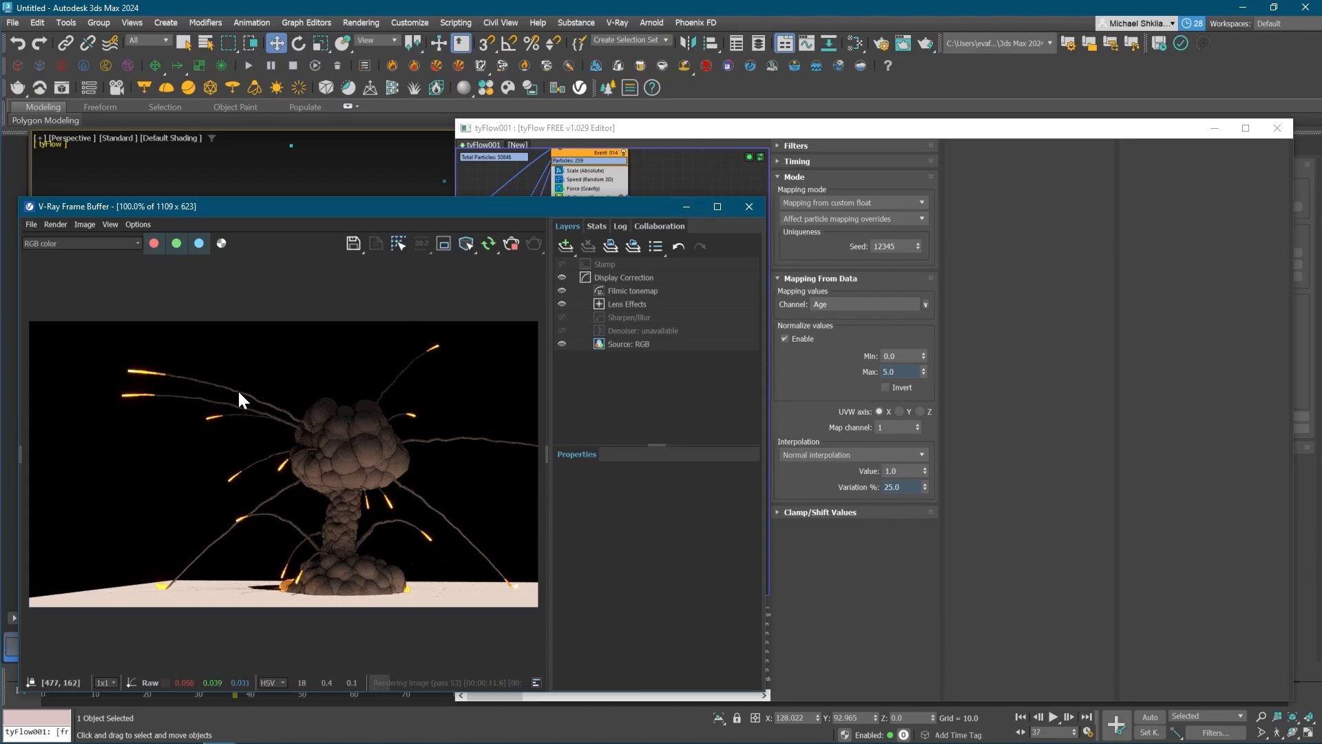
{"action": "left_click", "coordinate": [1278, 128]}
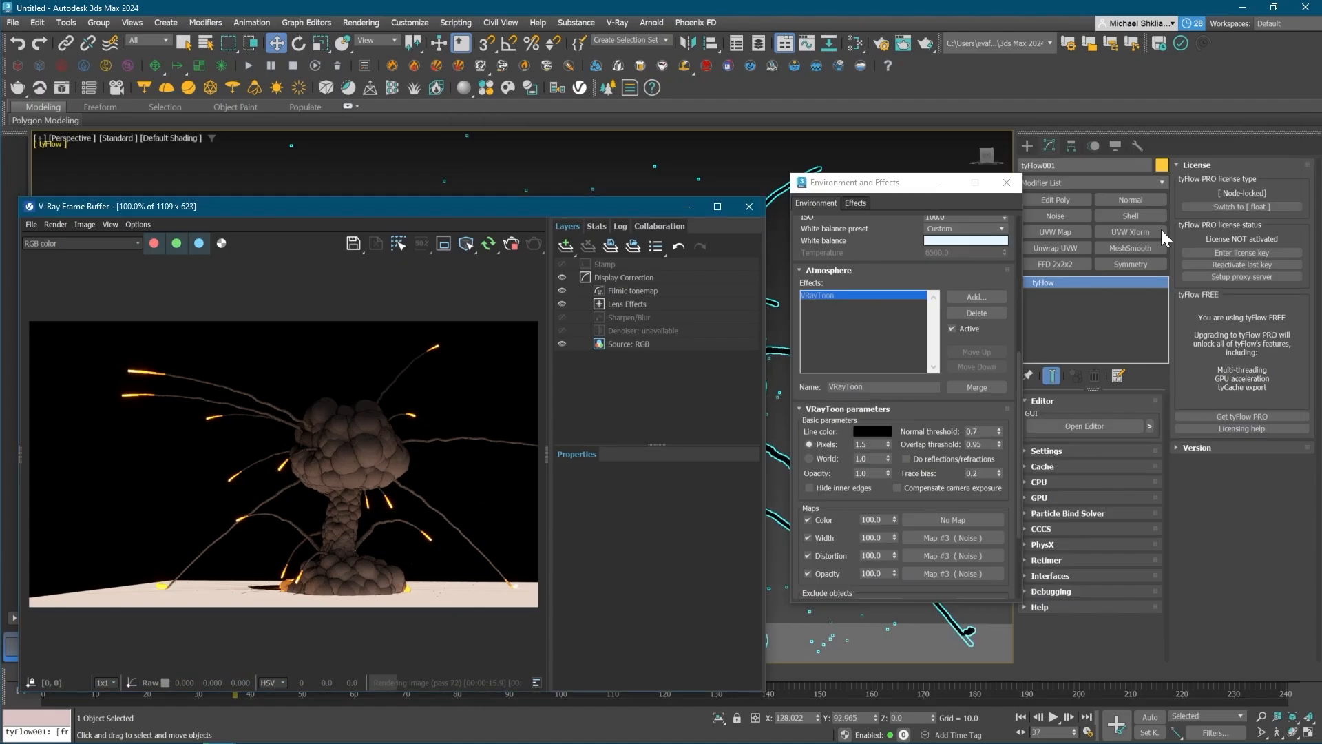
- In the diffuse Gradient Ramp Map #2, darken the end flag to grey value 58 and the flag before it to 54
{"action": "key", "text": "m"}
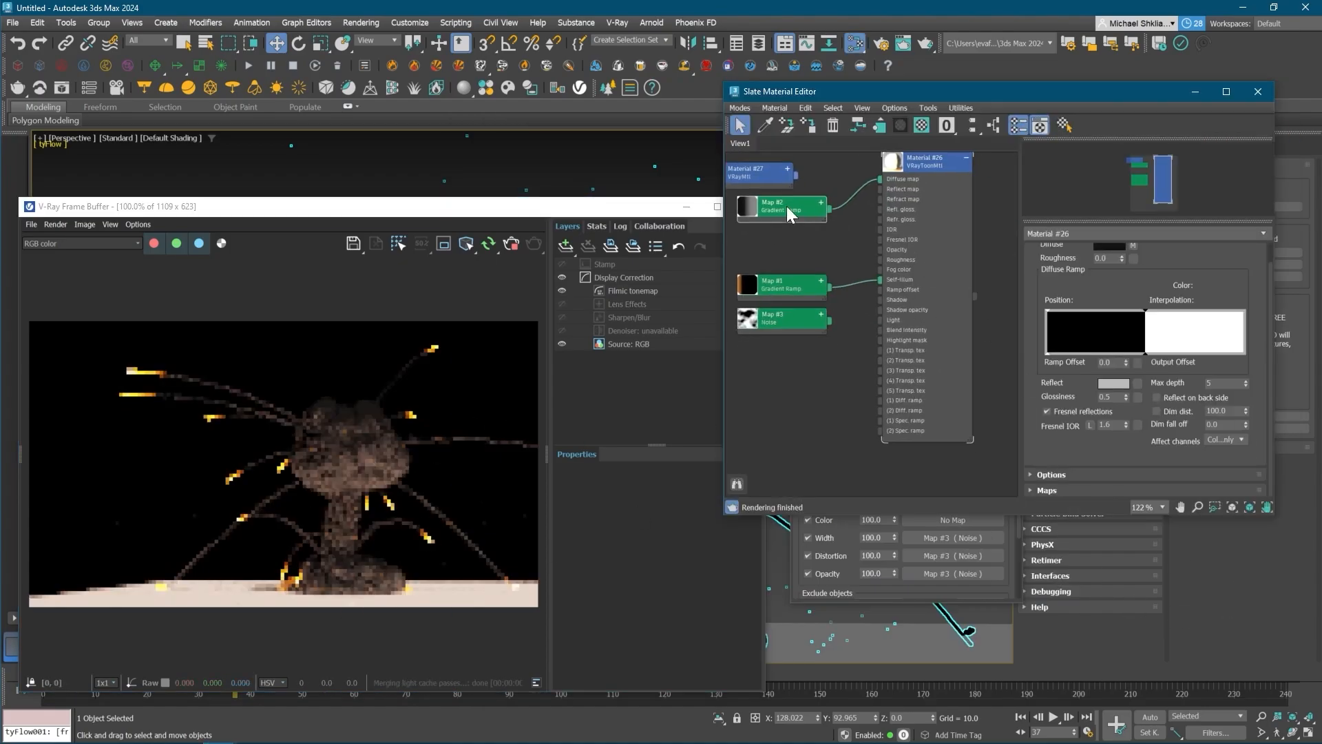
{"action": "double_click", "coordinate": [787, 205]}
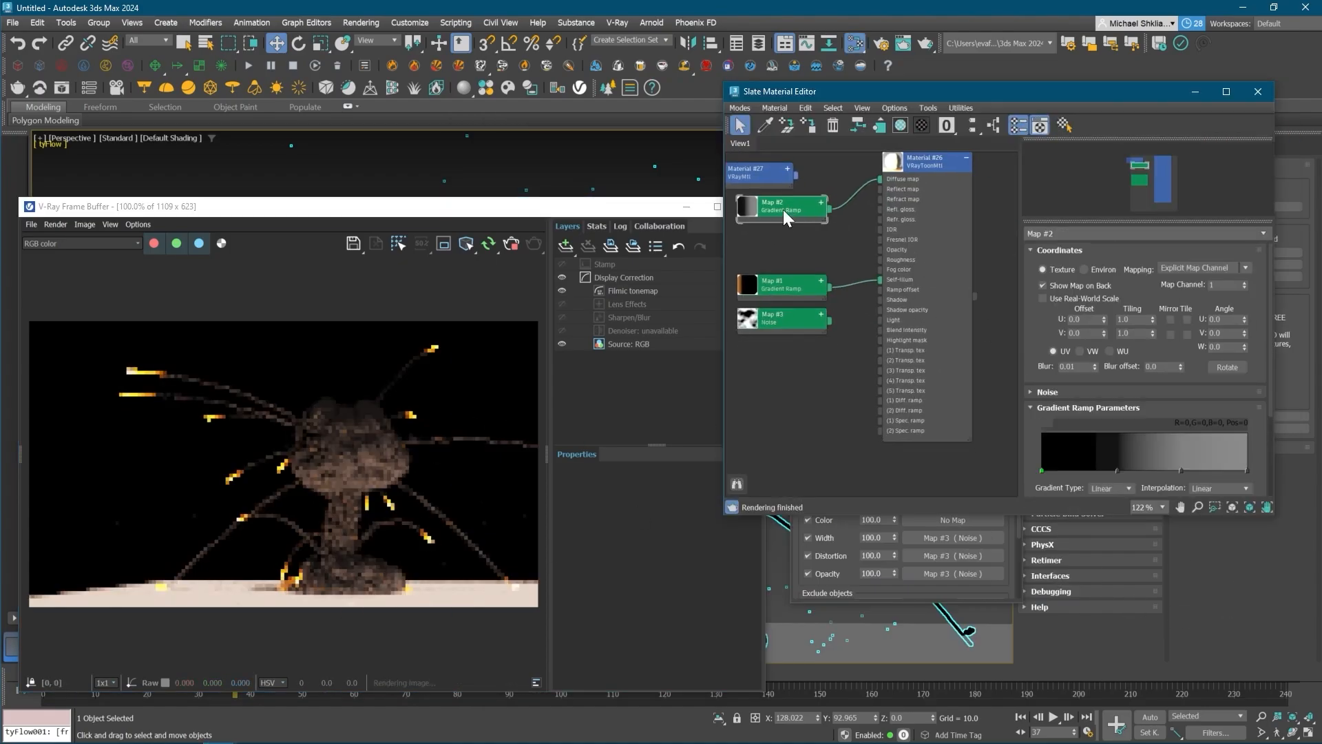
{"action": "double_click", "coordinate": [1247, 470]}
{"action": "left_click", "coordinate": [1013, 330]}
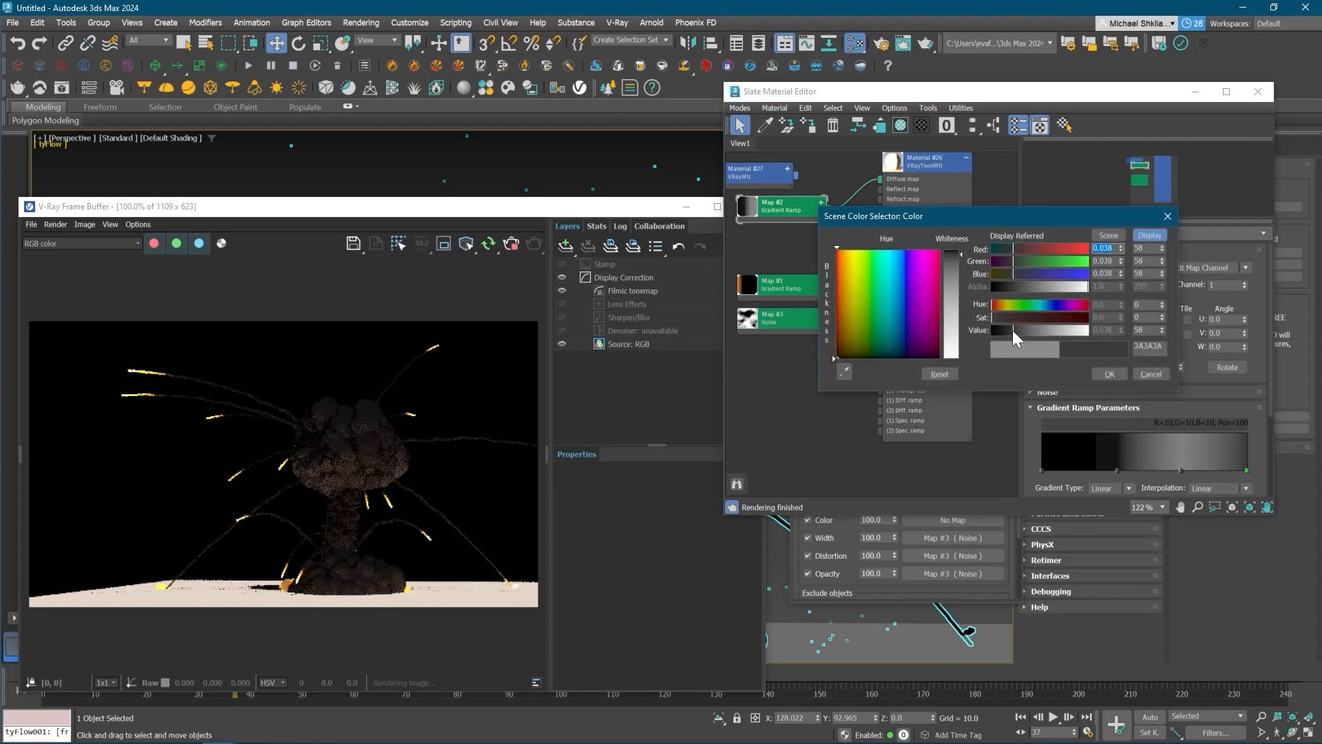
{"action": "left_click", "coordinate": [1109, 374]}
{"action": "double_click", "coordinate": [1181, 471]}
{"action": "left_click", "coordinate": [1014, 332]}
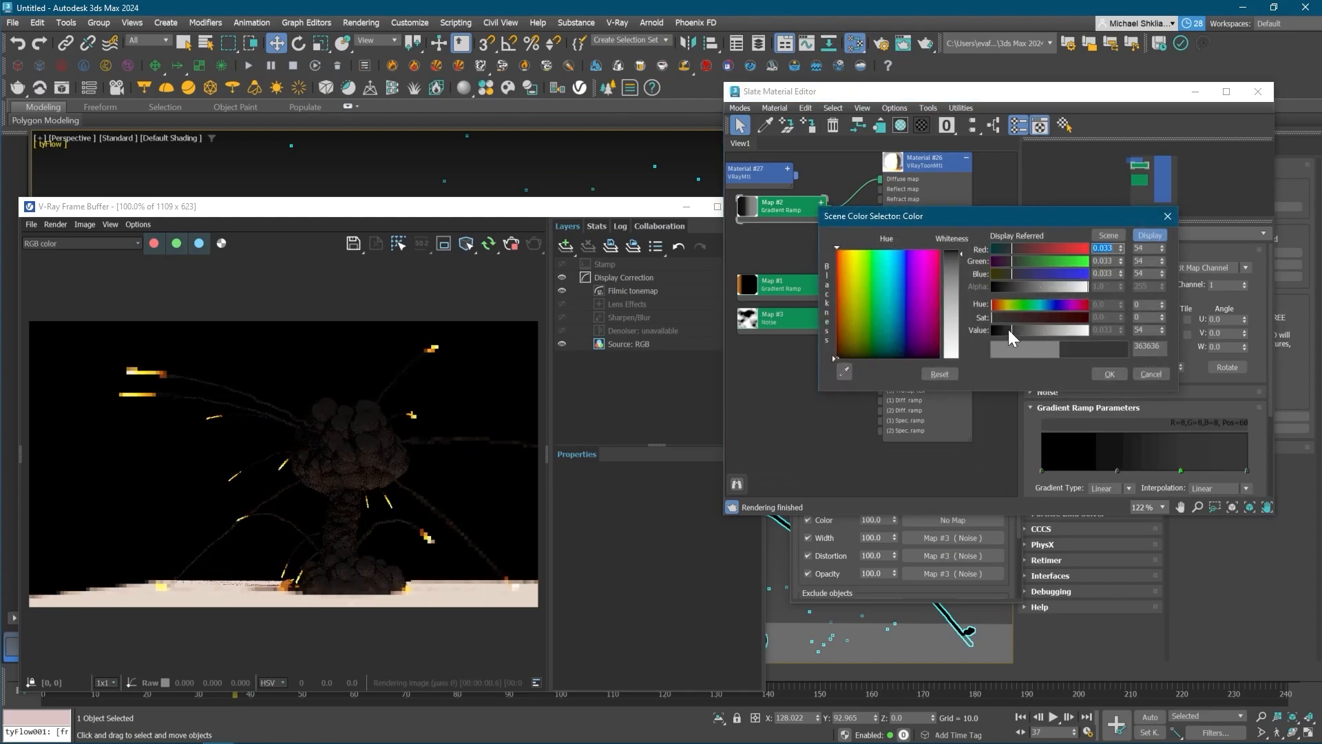
{"action": "left_click", "coordinate": [1109, 374]}
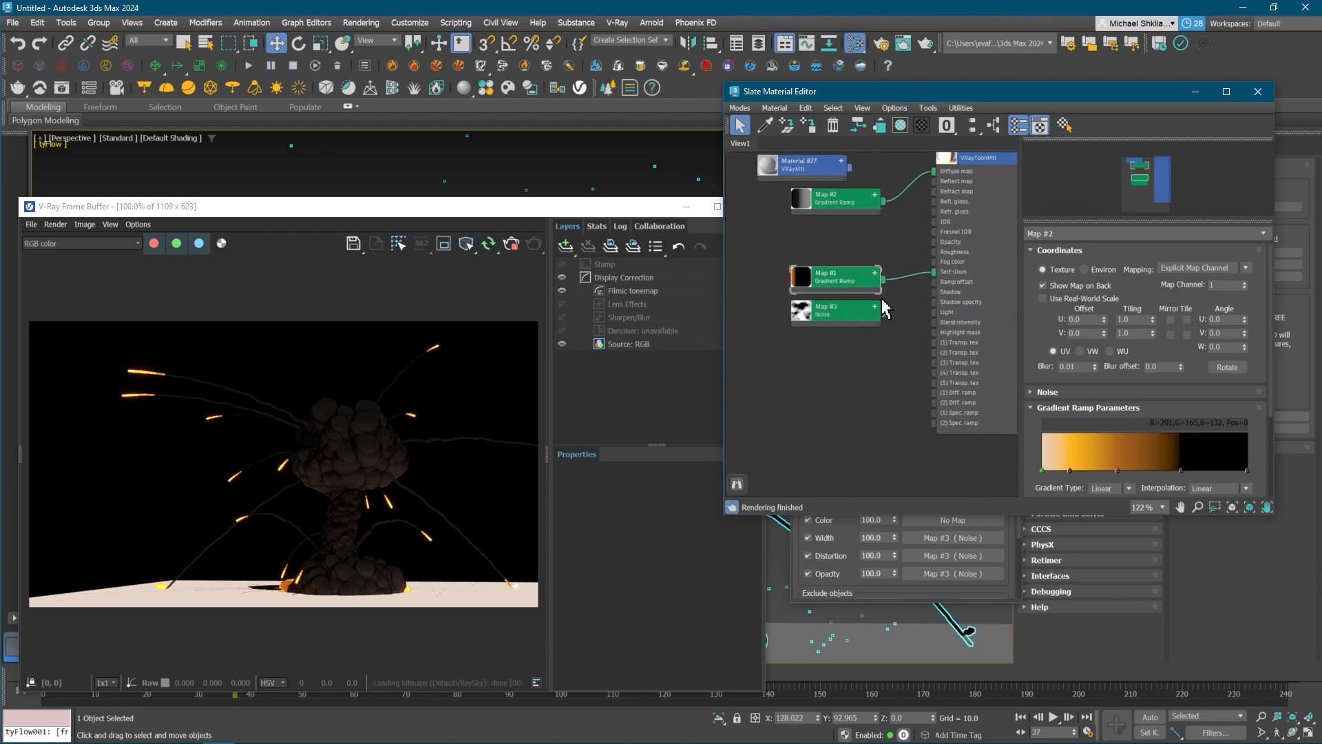
- In the self-illumination Gradient Ramp Map #1, make the black flag after the orange range dark brown with hue 24 and saturation 167
{"action": "double_click", "coordinate": [1182, 470]}
{"action": "left_click", "coordinate": [1000, 330]}
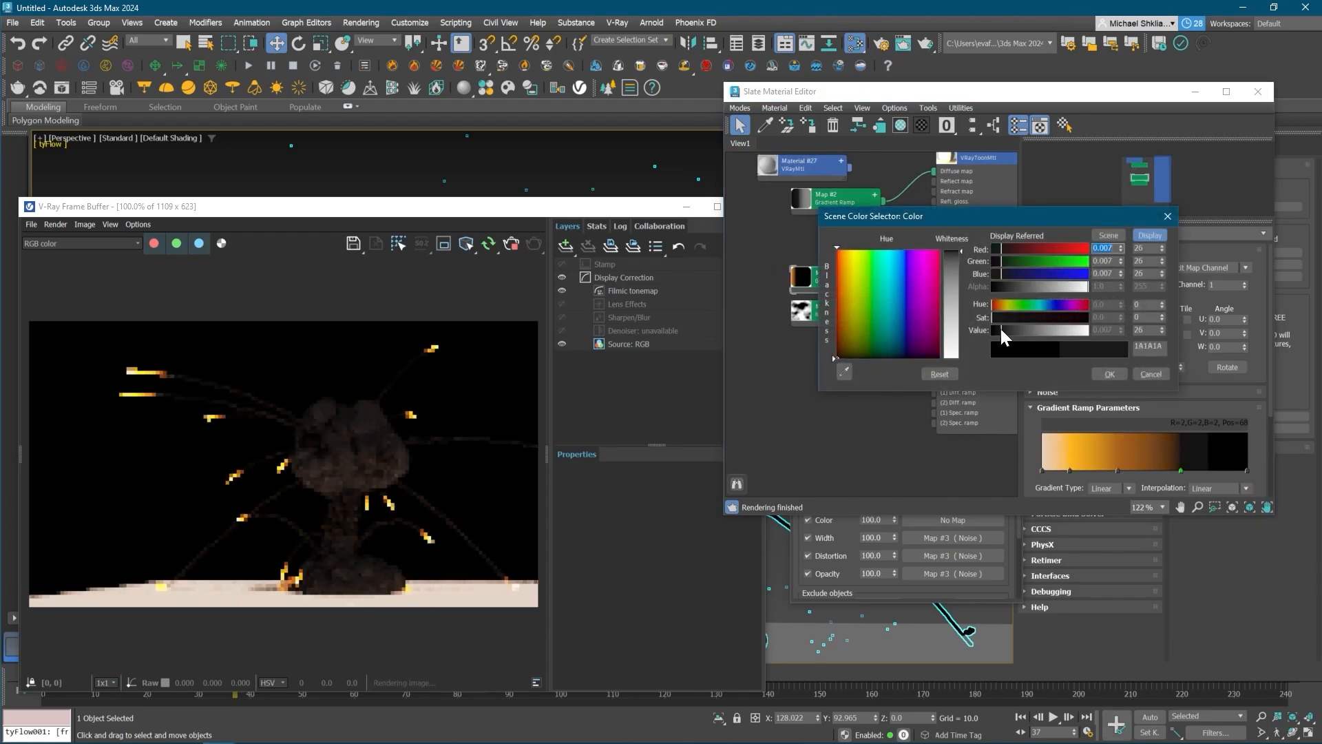
{"action": "left_click", "coordinate": [1030, 318]}
{"action": "left_click", "coordinate": [1000, 306]}
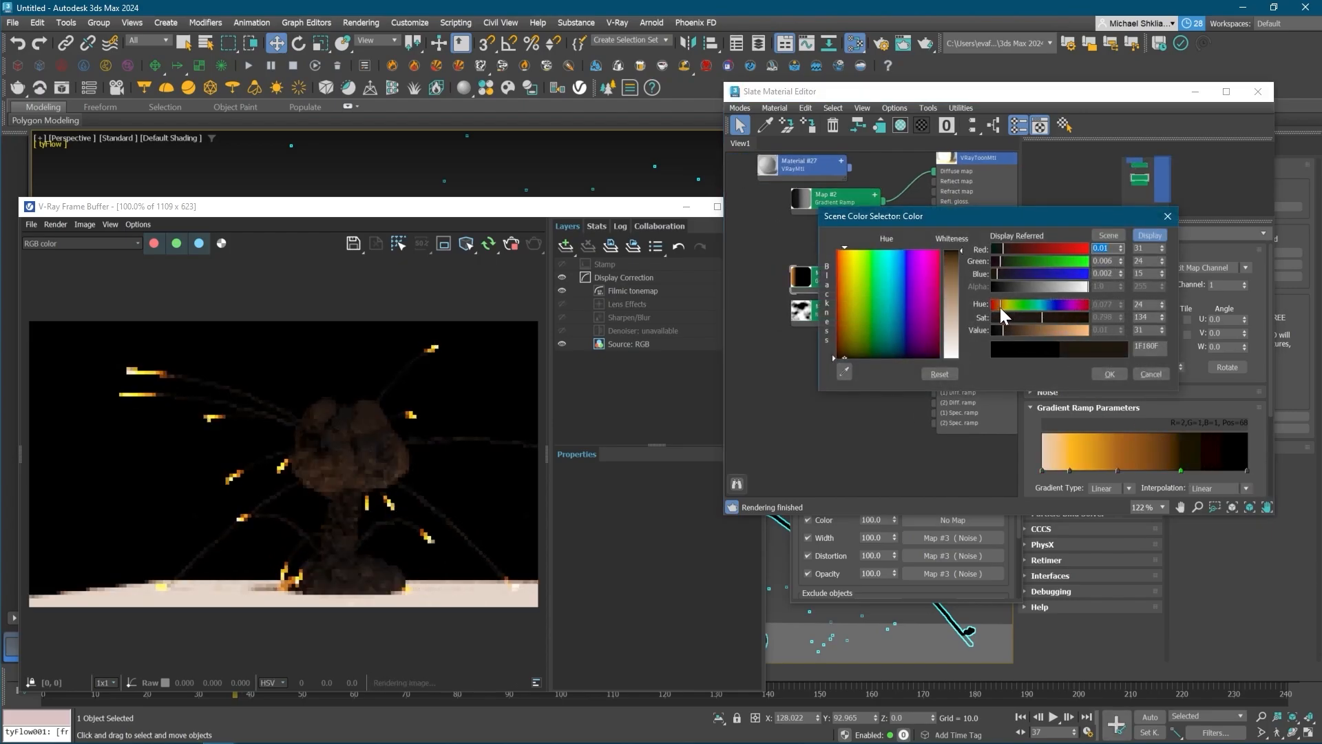
{"action": "left_click", "coordinate": [1053, 316]}
{"action": "left_click", "coordinate": [1005, 330]}
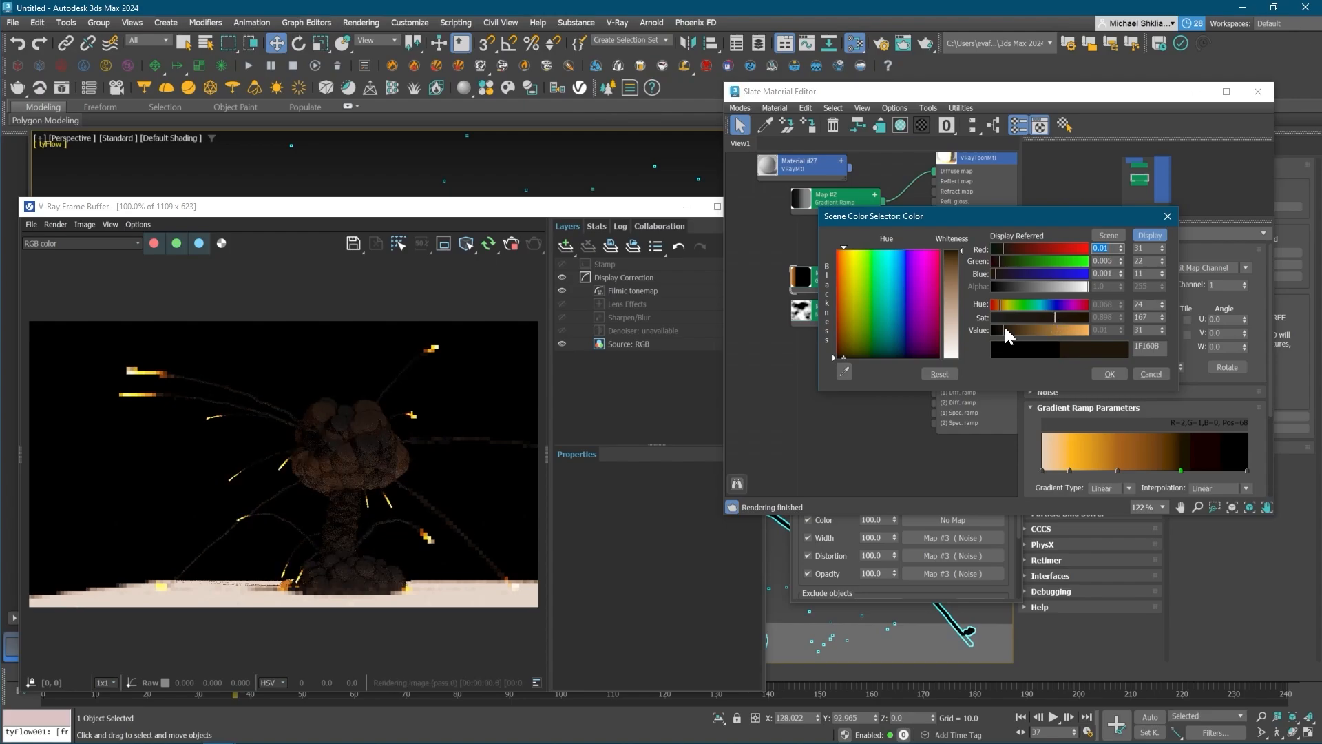
{"action": "left_click", "coordinate": [1107, 375]}
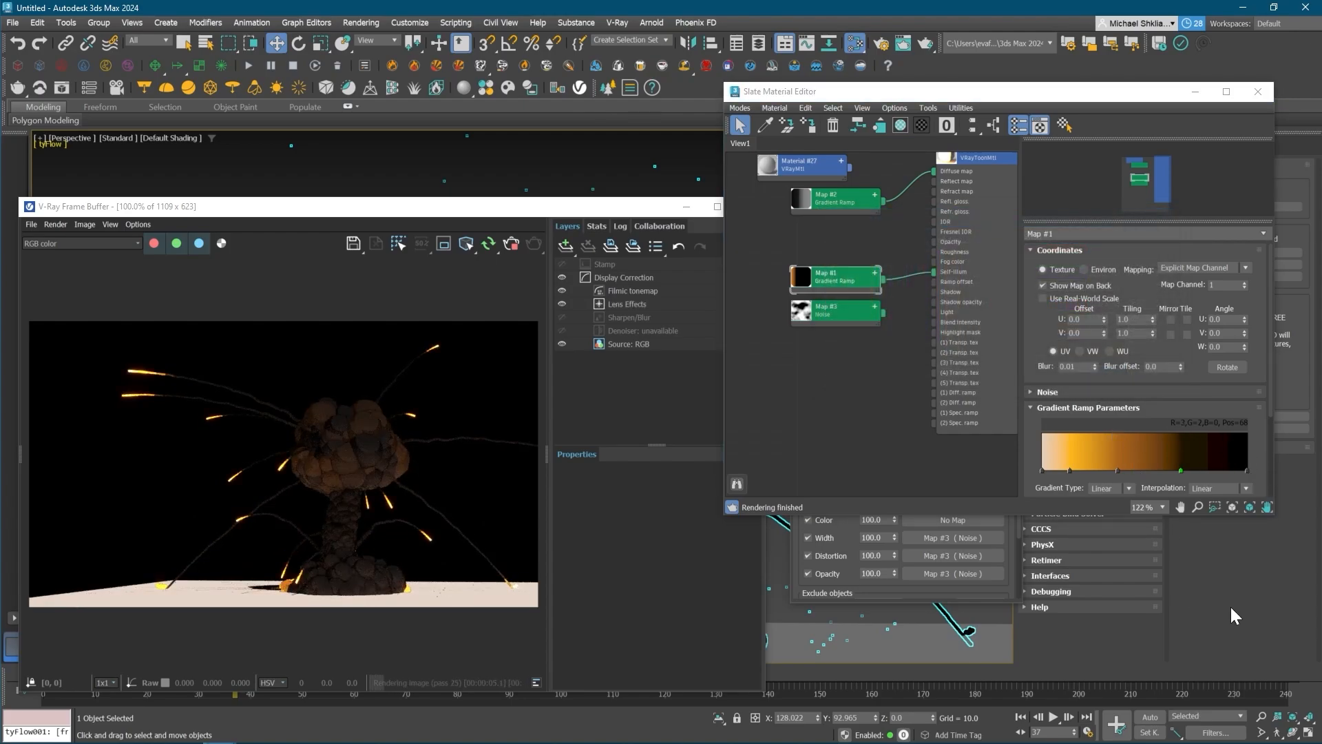
- Close the material editor, clear the render window from the timeline and preview the explosion at frame 20
{"action": "left_click", "coordinate": [1257, 91]}
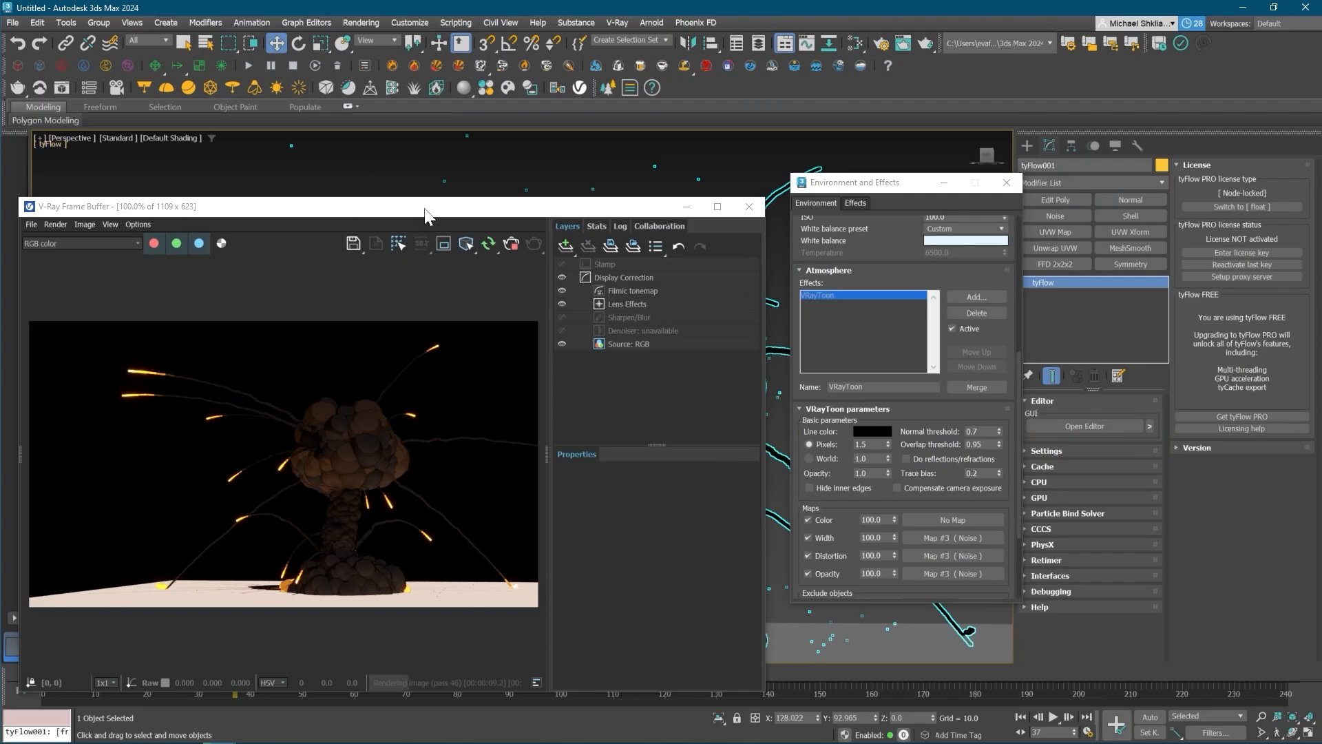
{"action": "left_click_drag", "start_coordinate": [344, 206], "coordinate": [367, 156]}
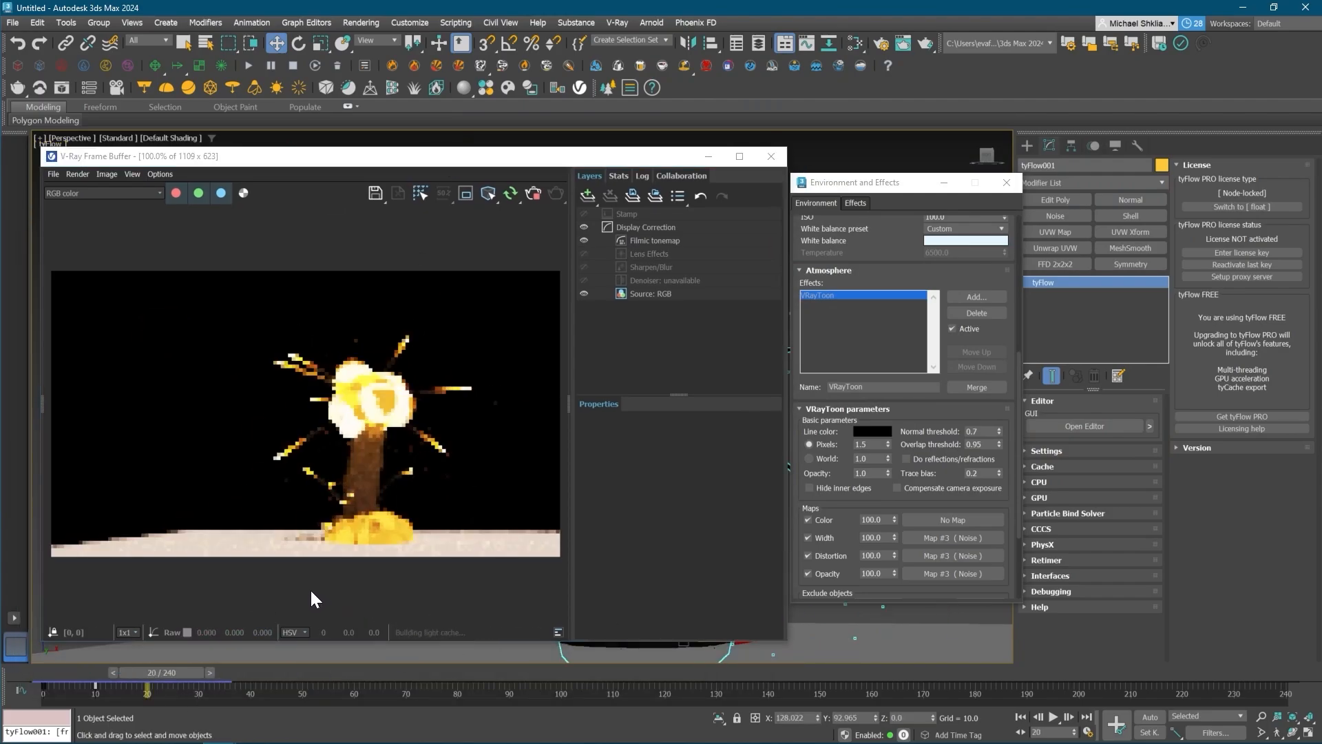